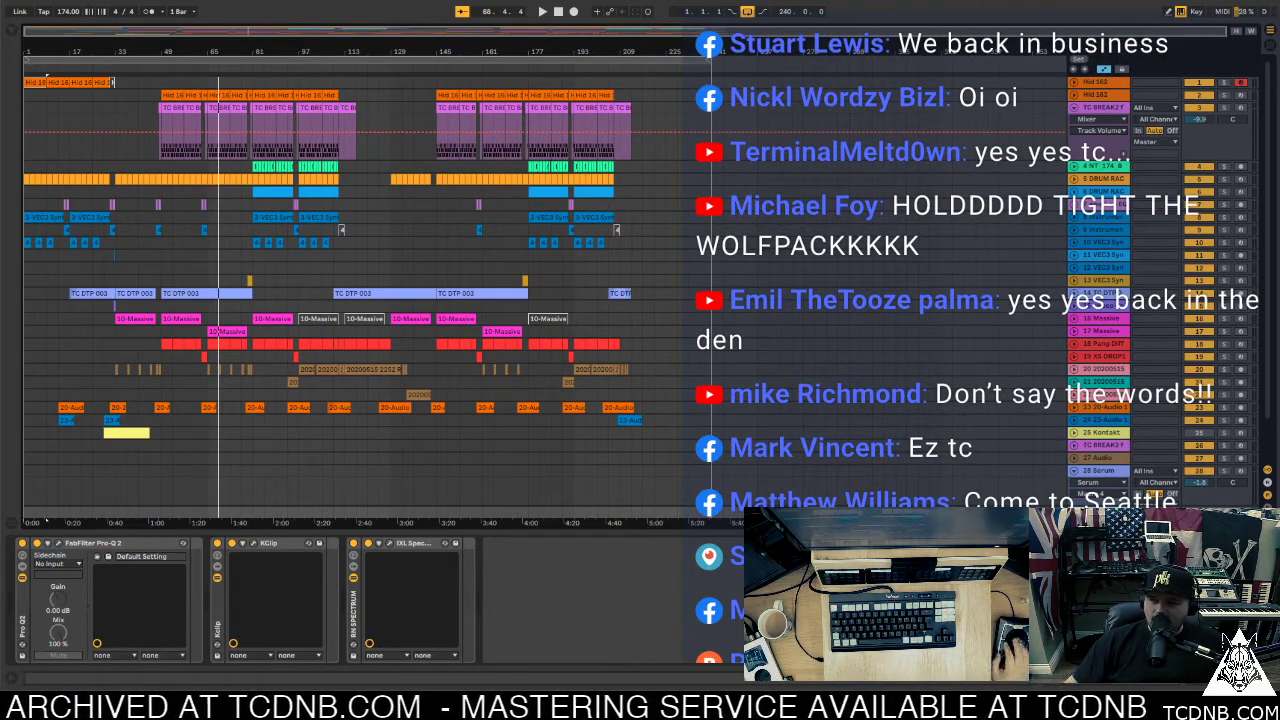
# Play the arrangement from the start and inspect the devices on the Serum and TC DTP tracks
pyautogui.click(33, 80)
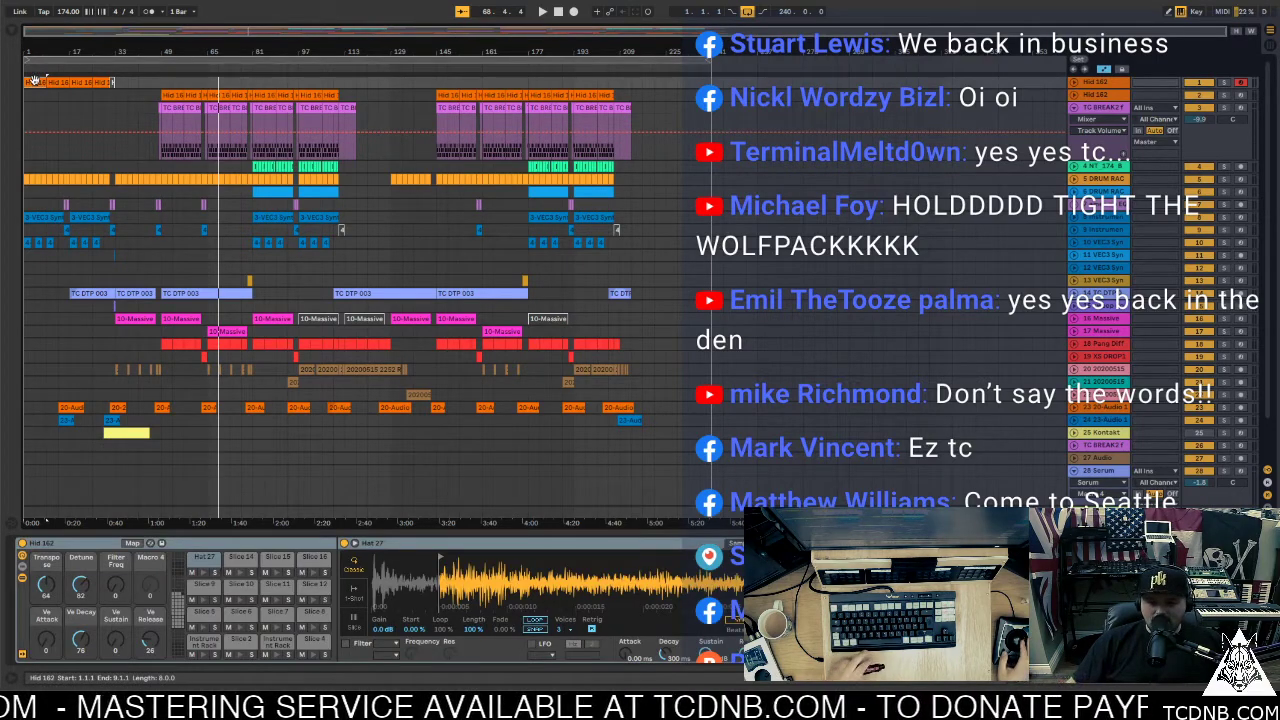
pyautogui.press('space')
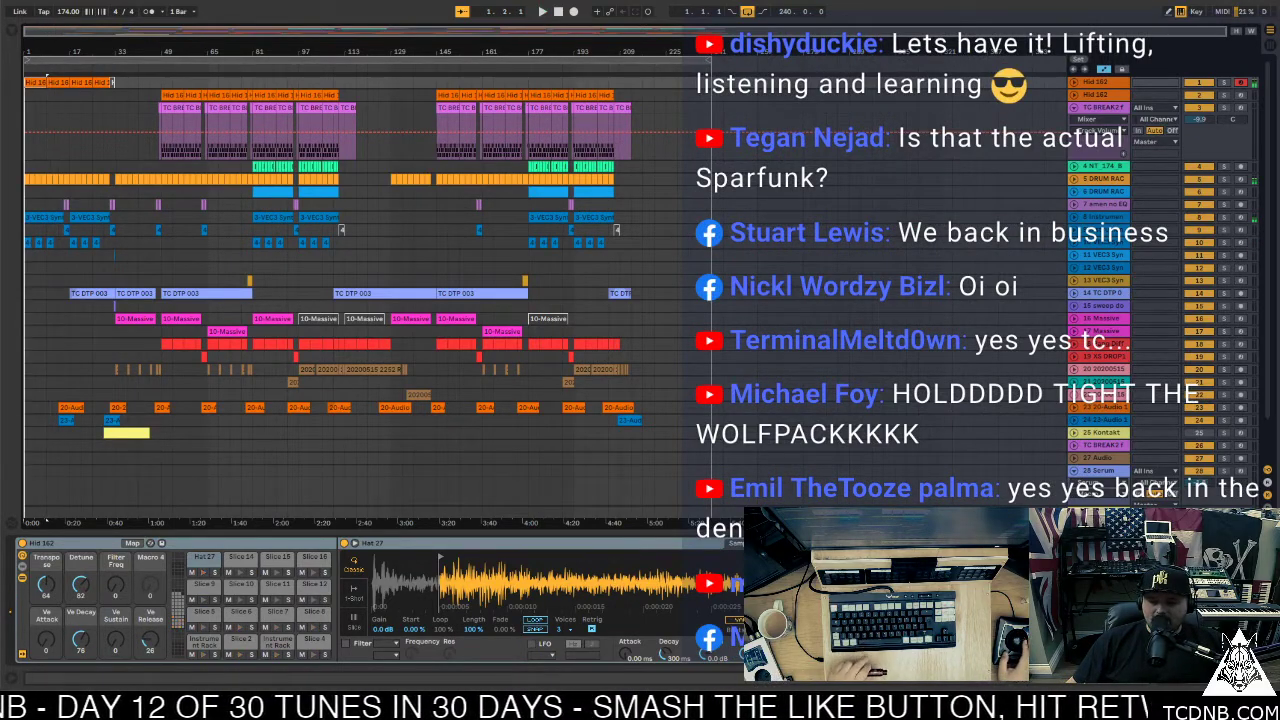
pyautogui.press('space')
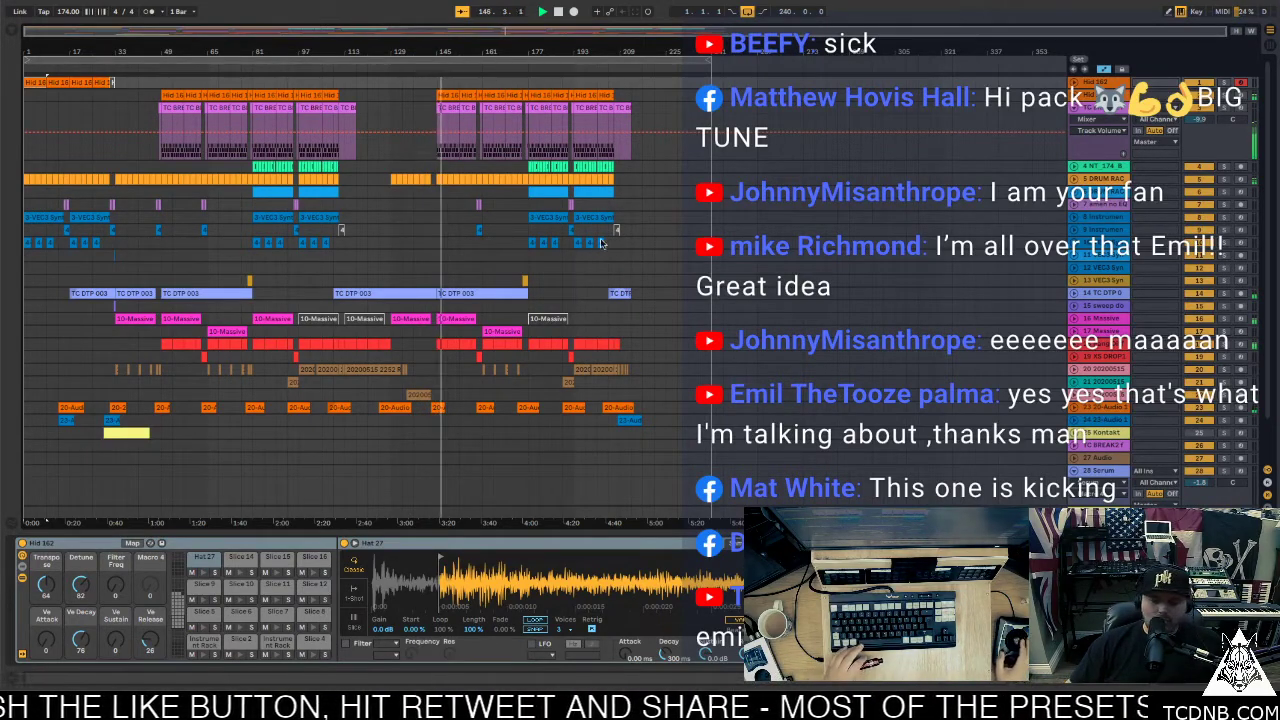
pyautogui.scroll(-2, 1104, 430)
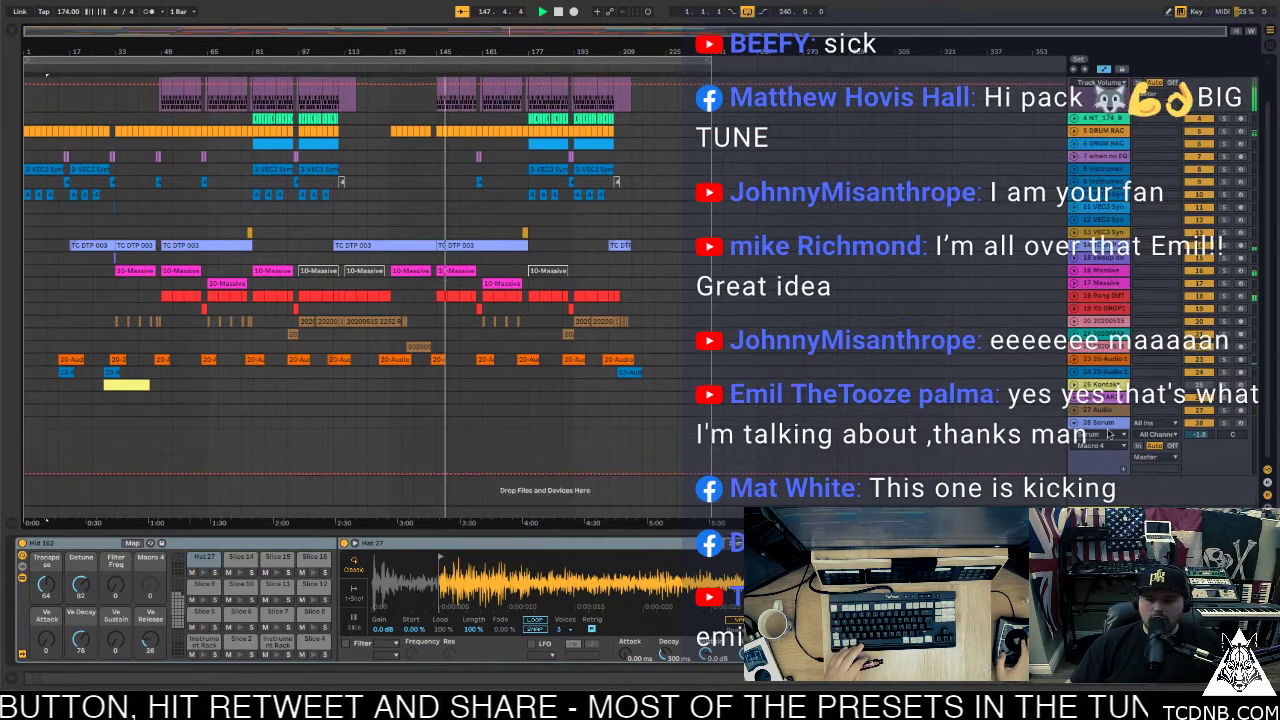
pyautogui.click(1098, 424)
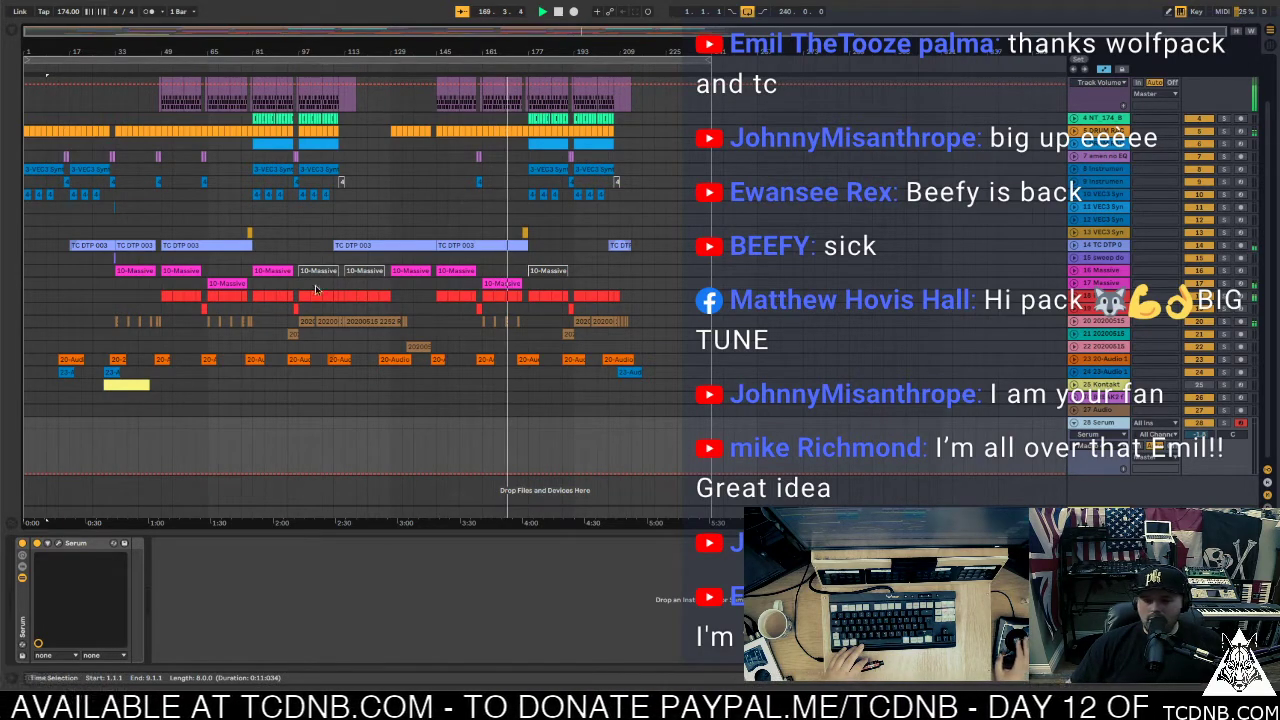
pyautogui.click(1103, 243)
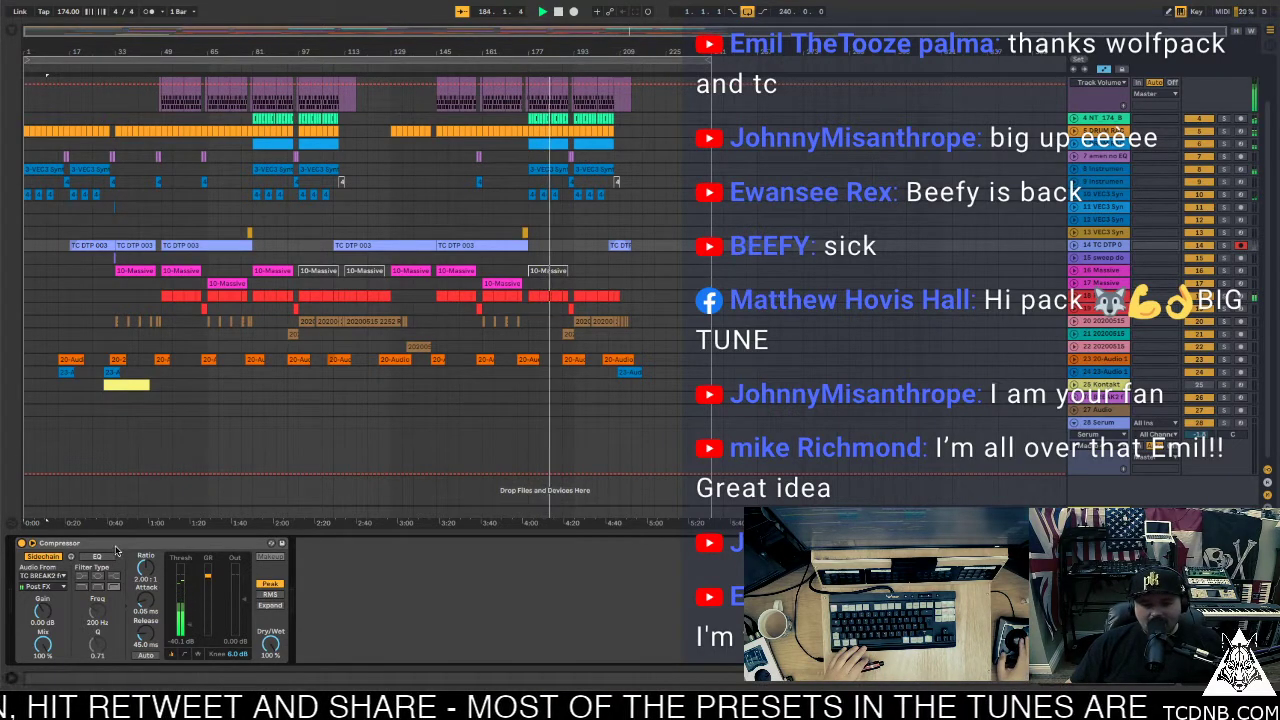
pyautogui.doubleClick(190, 543)
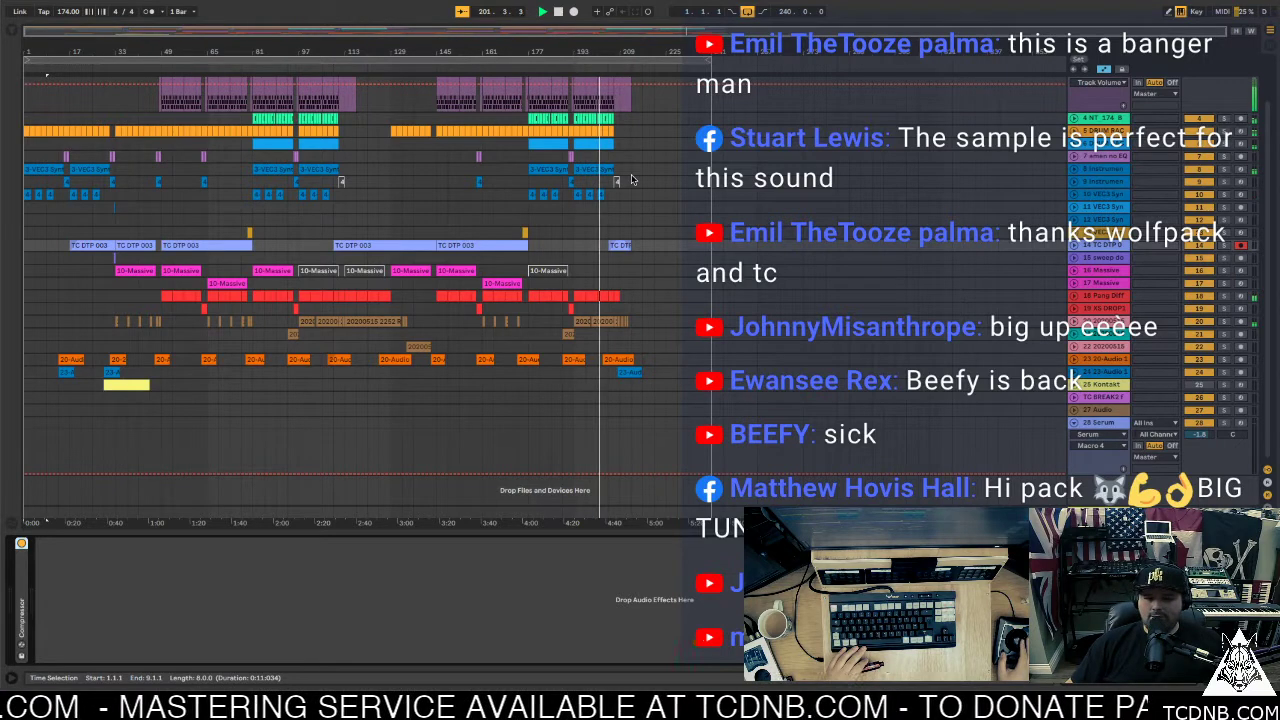
# Compare the Pong Different clips at the end of the second drop with the matching first-drop section and play that section
pyautogui.click(617, 296)
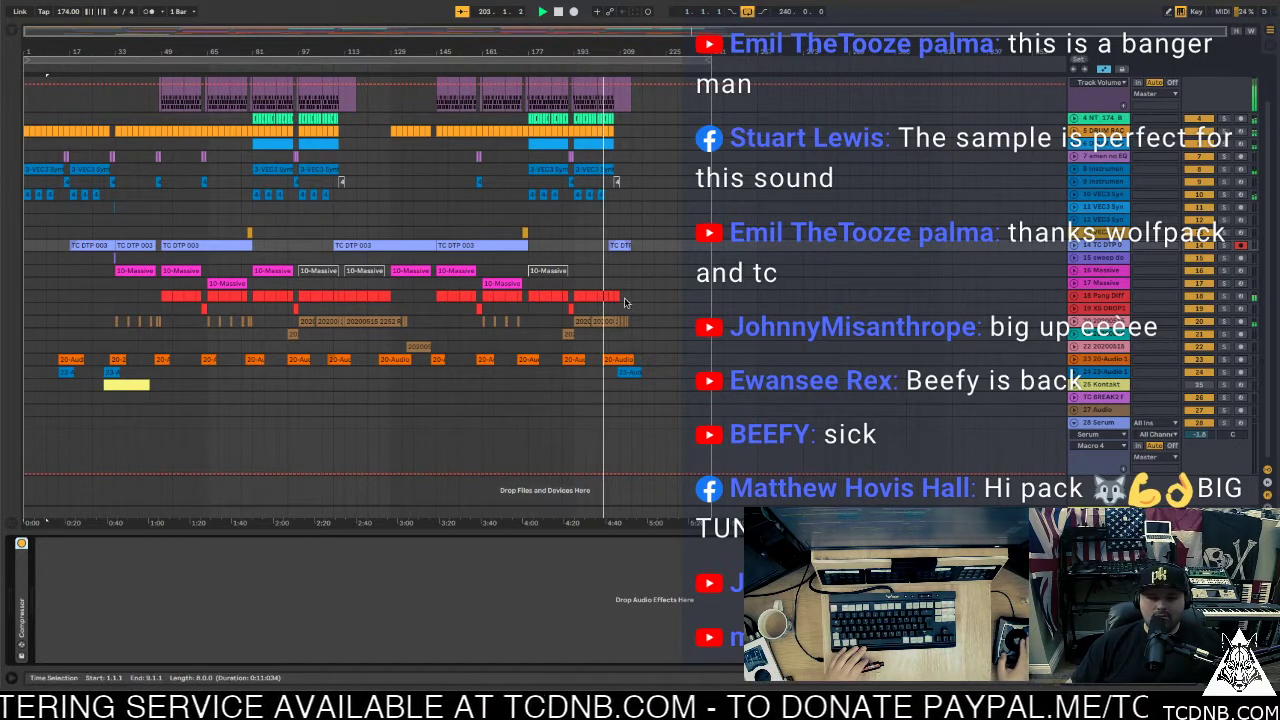
pyautogui.moveTo(620, 297); pyautogui.dragTo(572, 299)
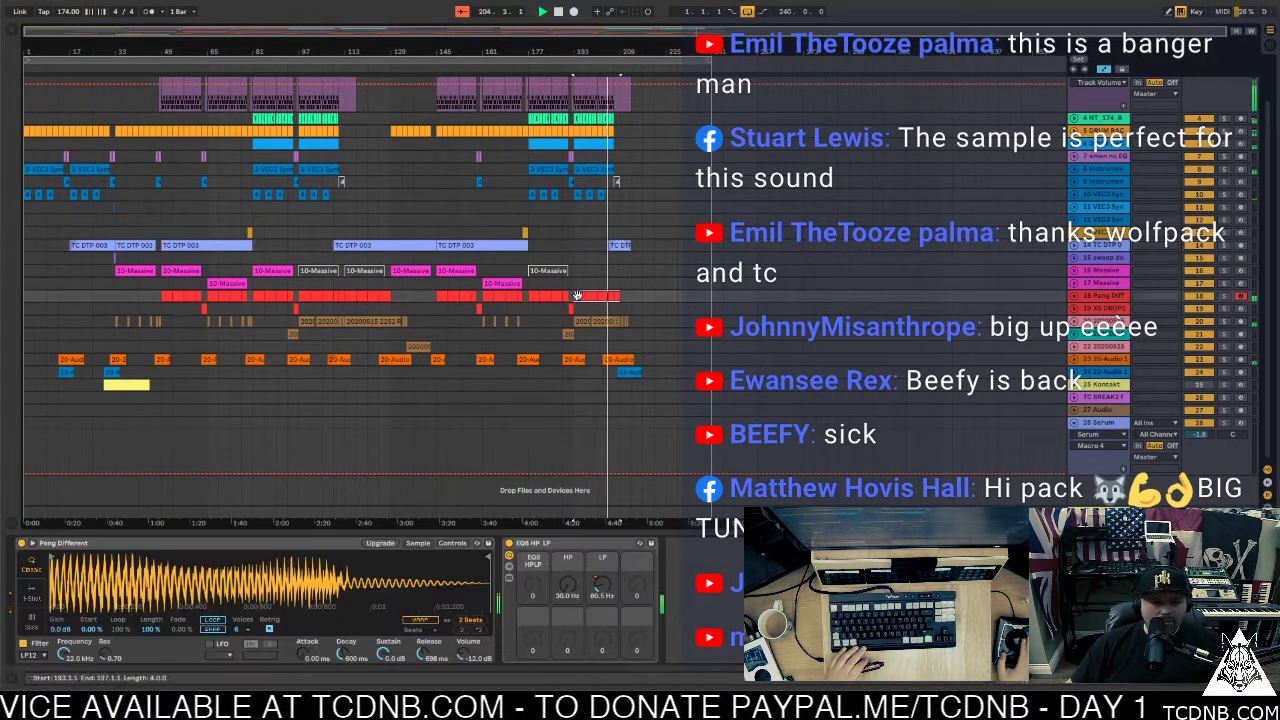
pyautogui.click(298, 298)
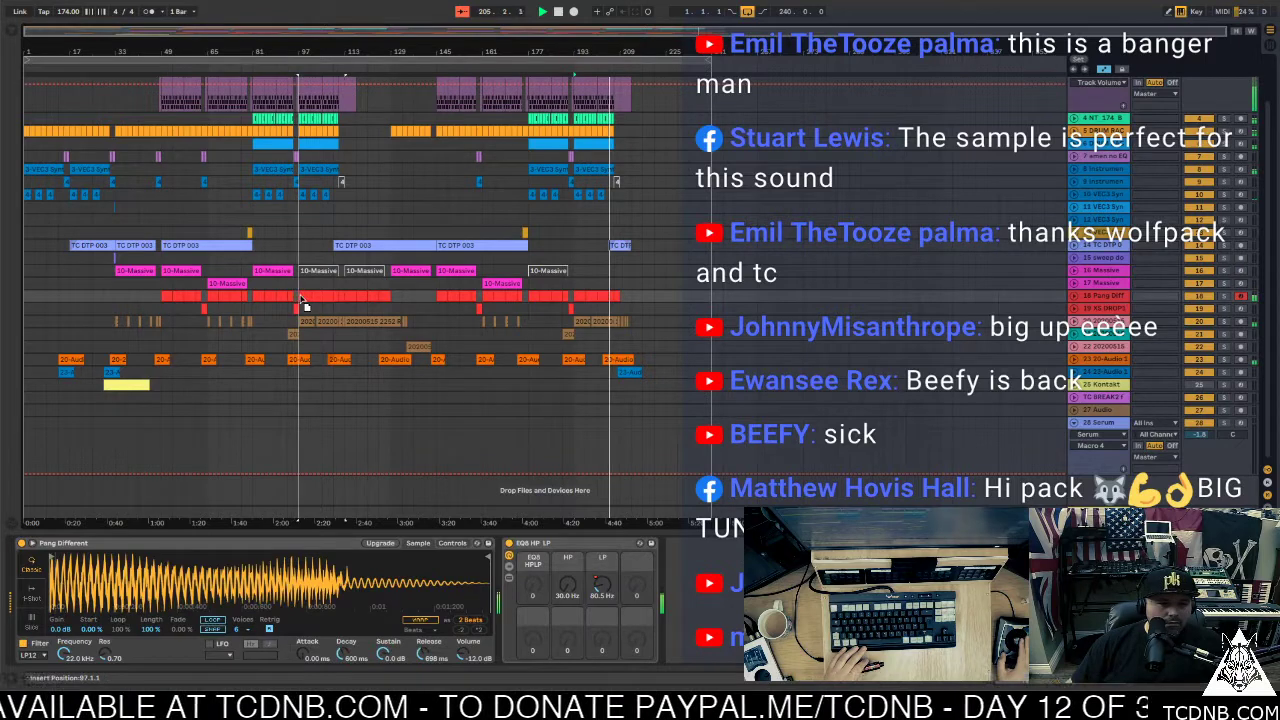
pyautogui.click(575, 307)
pyautogui.click(610, 297)
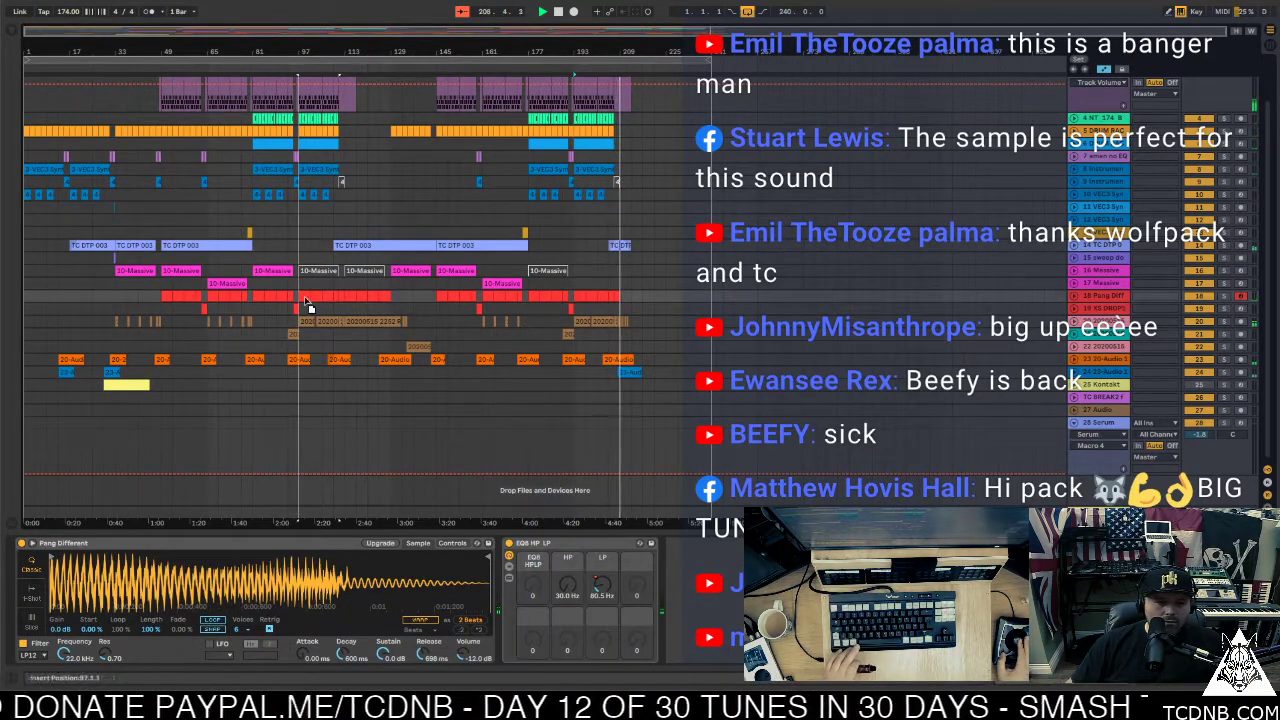
pyautogui.click(306, 302)
pyautogui.click(303, 296)
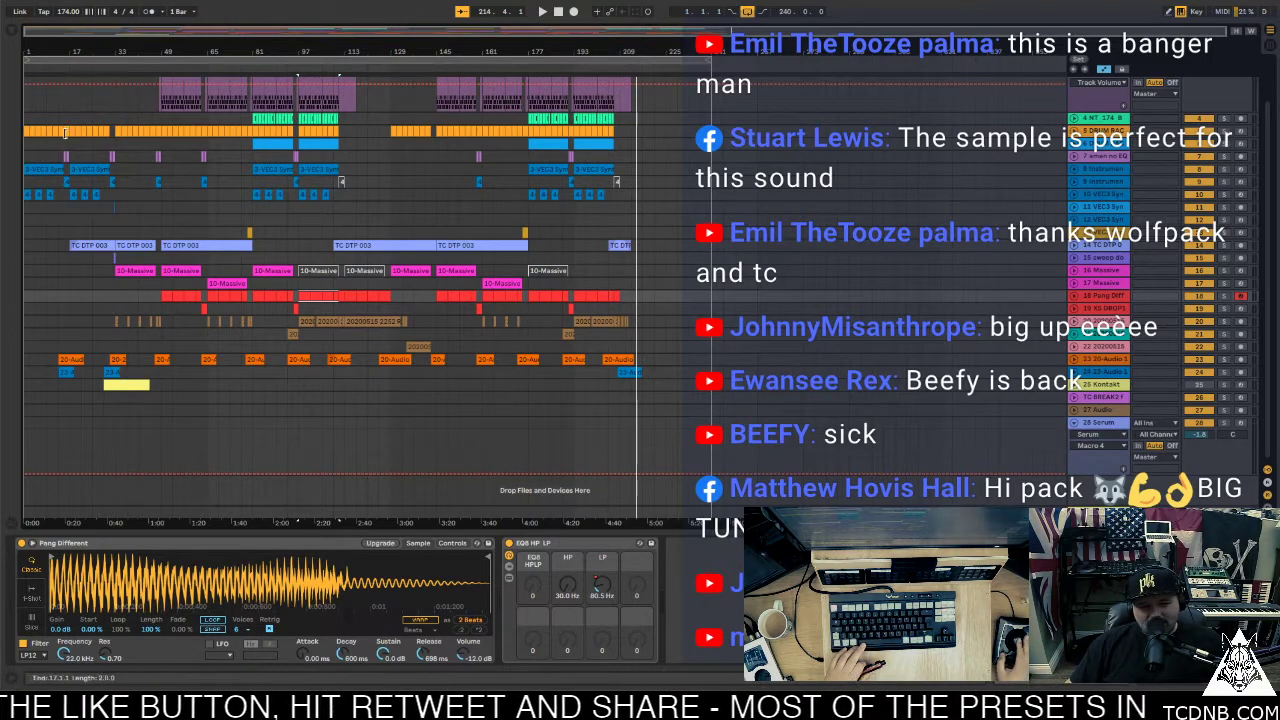
pyautogui.click(293, 69)
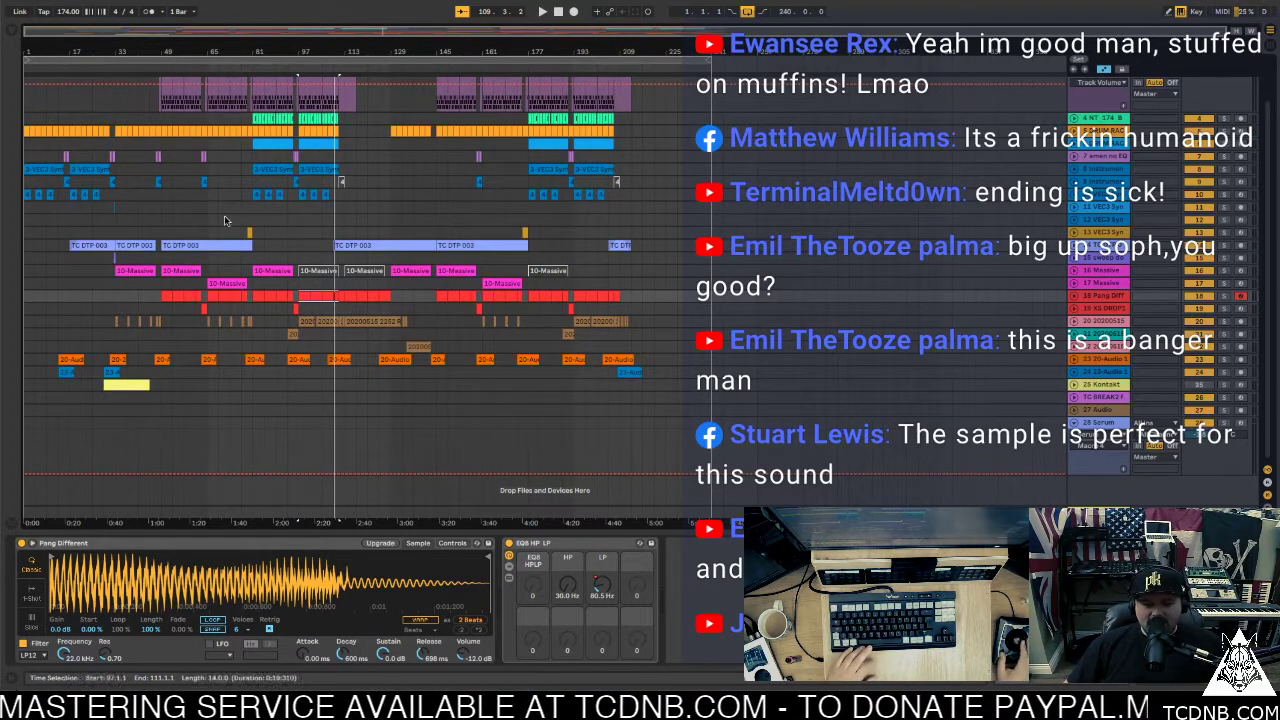
# Move the Serum track directly below the Kontakt track and create an empty MIDI clip on it from bar 47 to bar 49
pyautogui.click(150, 427)
pyautogui.moveTo(1110, 425); pyautogui.dragTo(1101, 392)
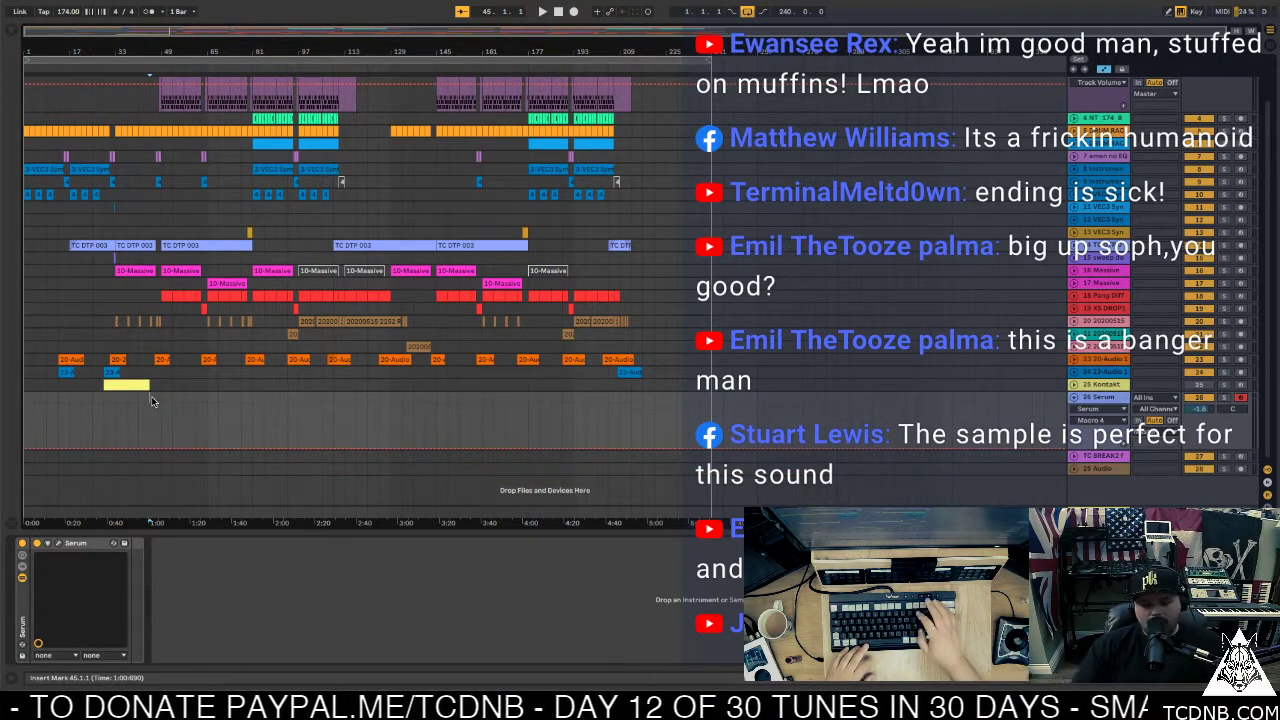
pyautogui.scroll(6, 152, 401)
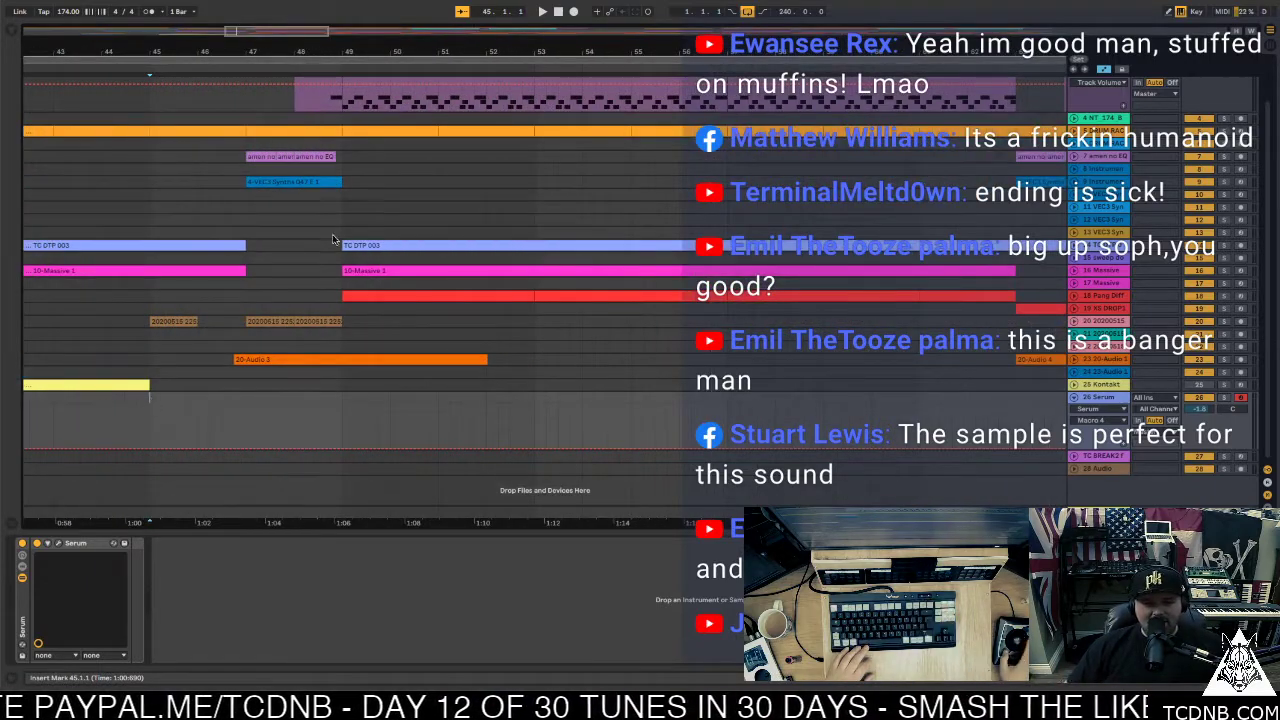
pyautogui.moveTo(245, 396); pyautogui.dragTo(347, 398)
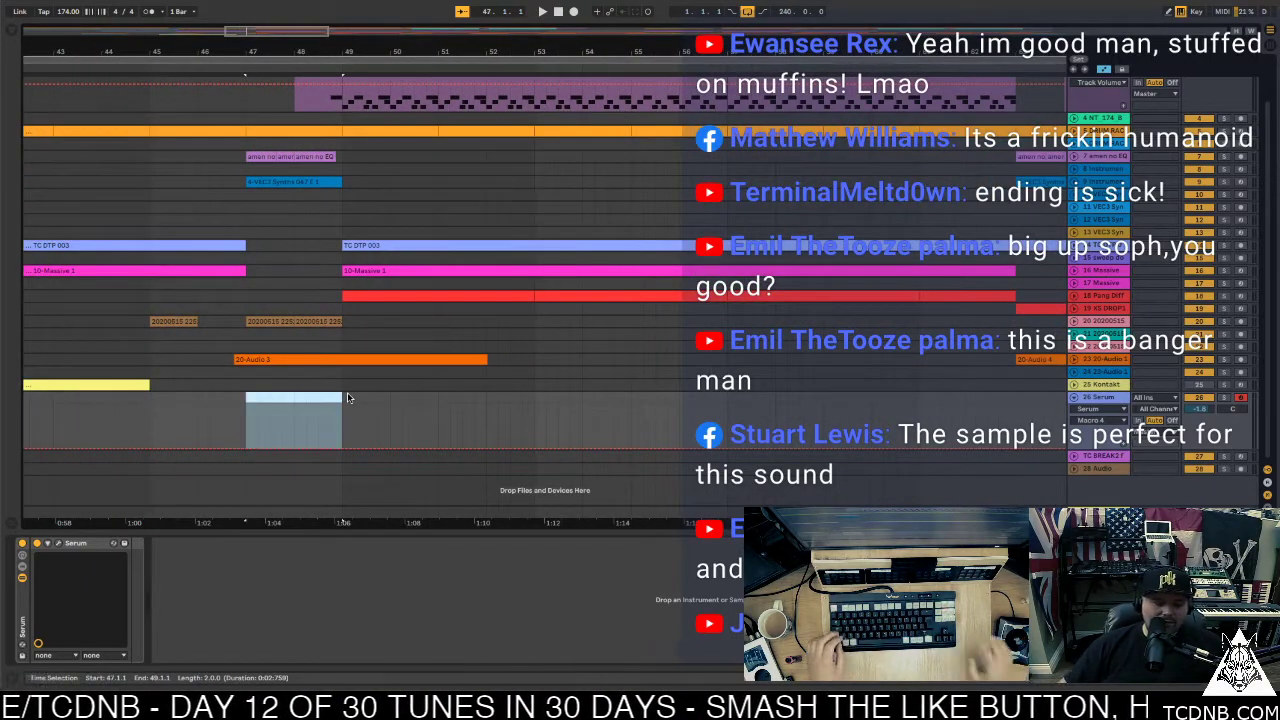
pyautogui.hotkey('ctrl', 'shift', 'm')
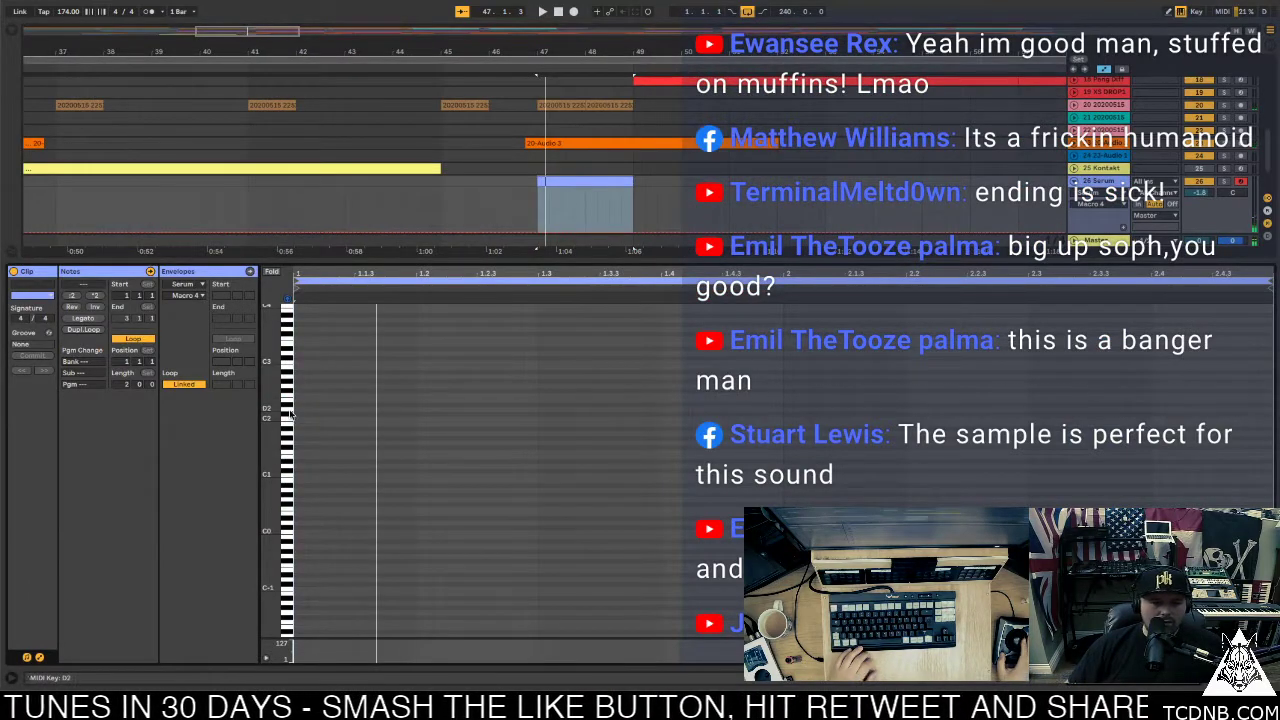
# Add a D2 note from 1.1.1 to 2.4.1 in the new Serum clip and audition it in solo
pyautogui.doubleClick(311, 407)
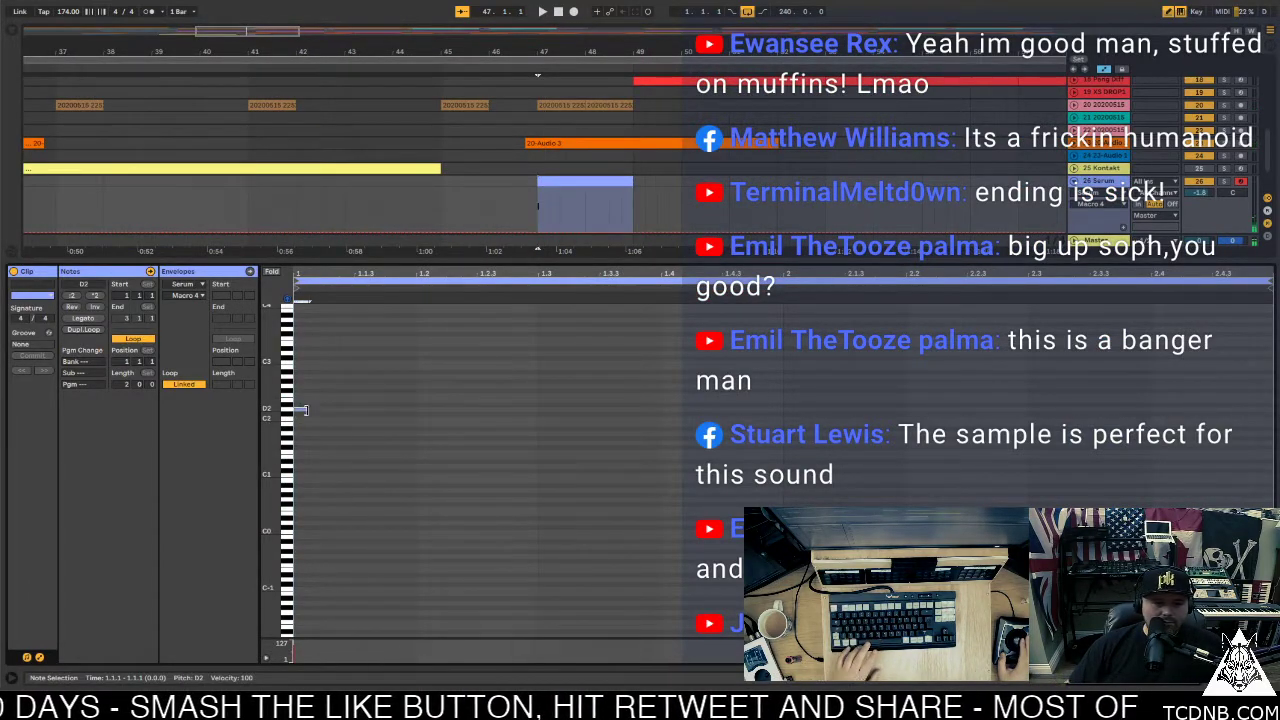
pyautogui.press('space')
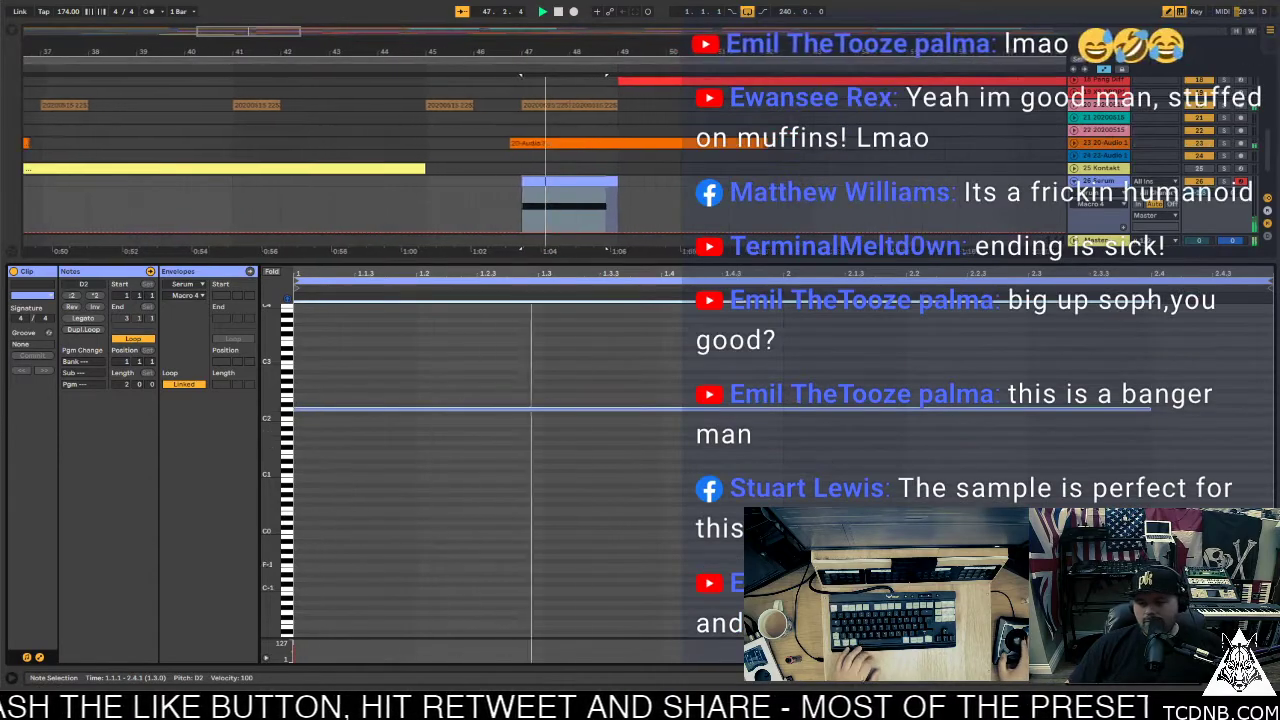
pyautogui.hotkey('ctrl', 'alt', 'l')
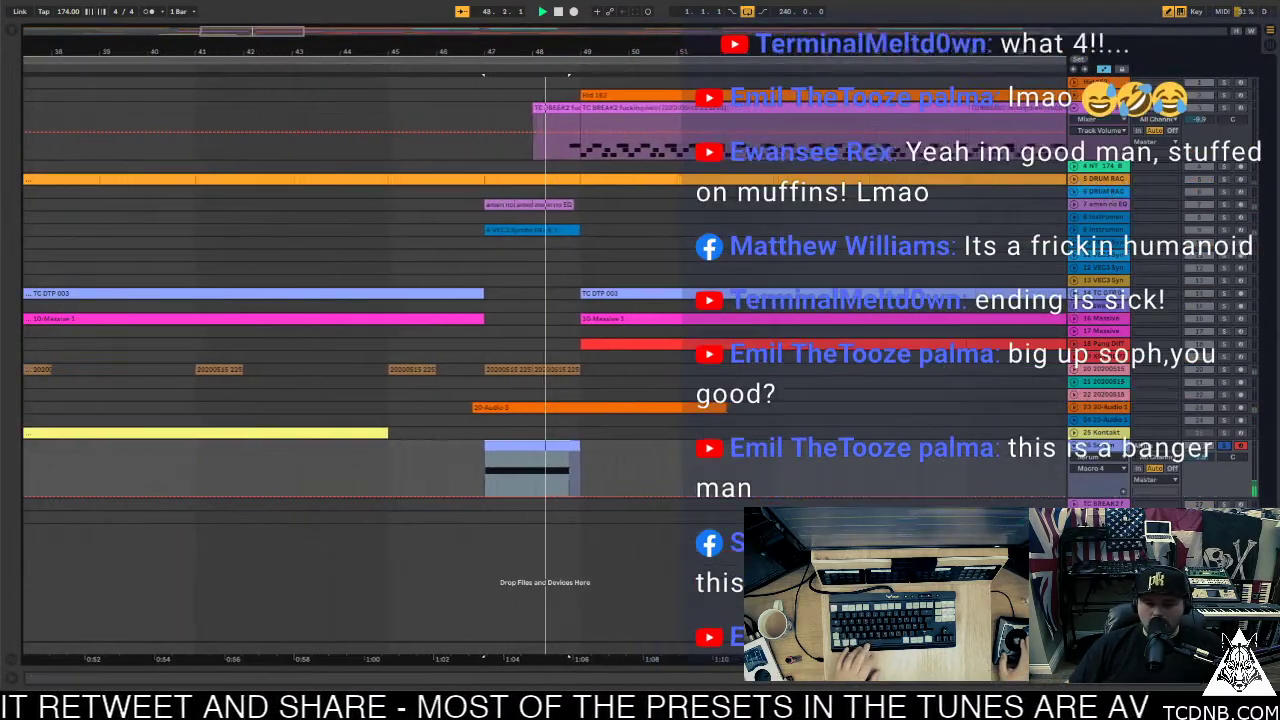
pyautogui.hotkey('ctrl', 'alt', 'l')
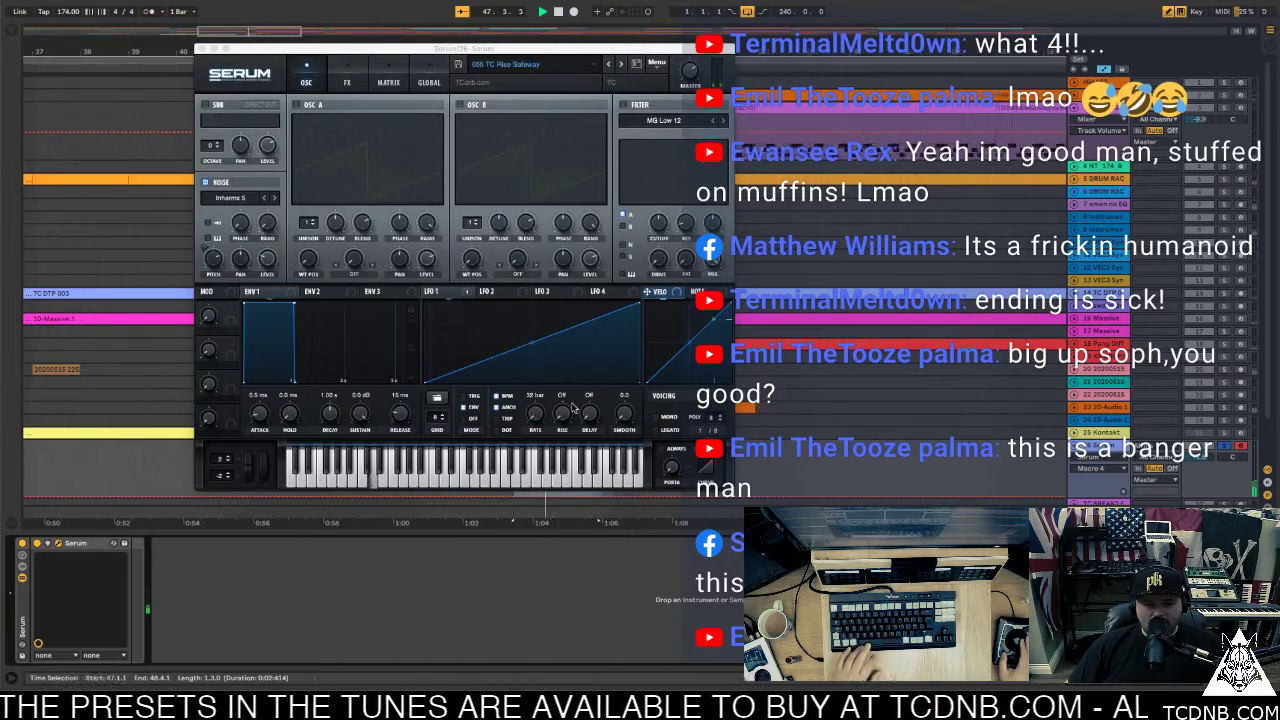
# Set LFO 1's rate to 16 bars and route LFO 1 to the pitch of oscillator A, enabled at octave +4
pyautogui.moveTo(536, 412); pyautogui.dragTo(536, 403)
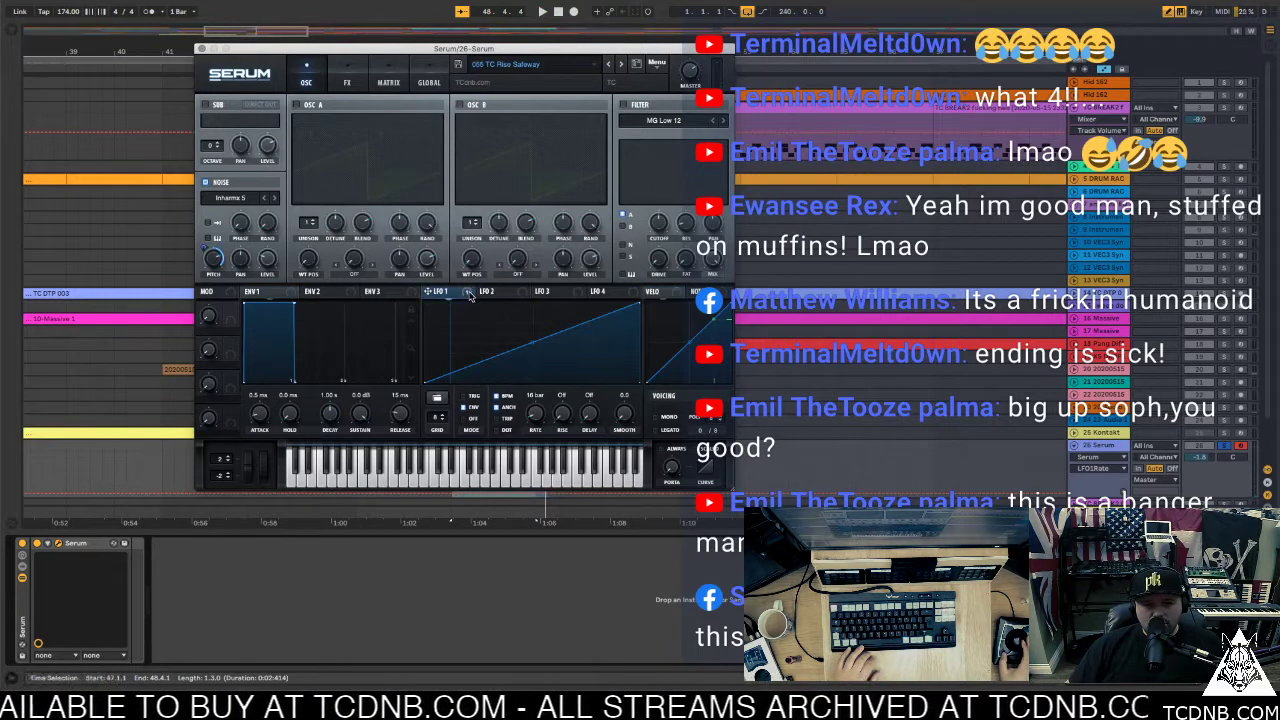
pyautogui.moveTo(467, 291)
pyautogui.mouseDown()
pyautogui.moveTo(364, 227)
pyautogui.moveTo(467, 242)
pyautogui.moveTo(355, 140)
pyautogui.moveTo(476, 305)
pyautogui.mouseUp()
pyautogui.click(296, 105)
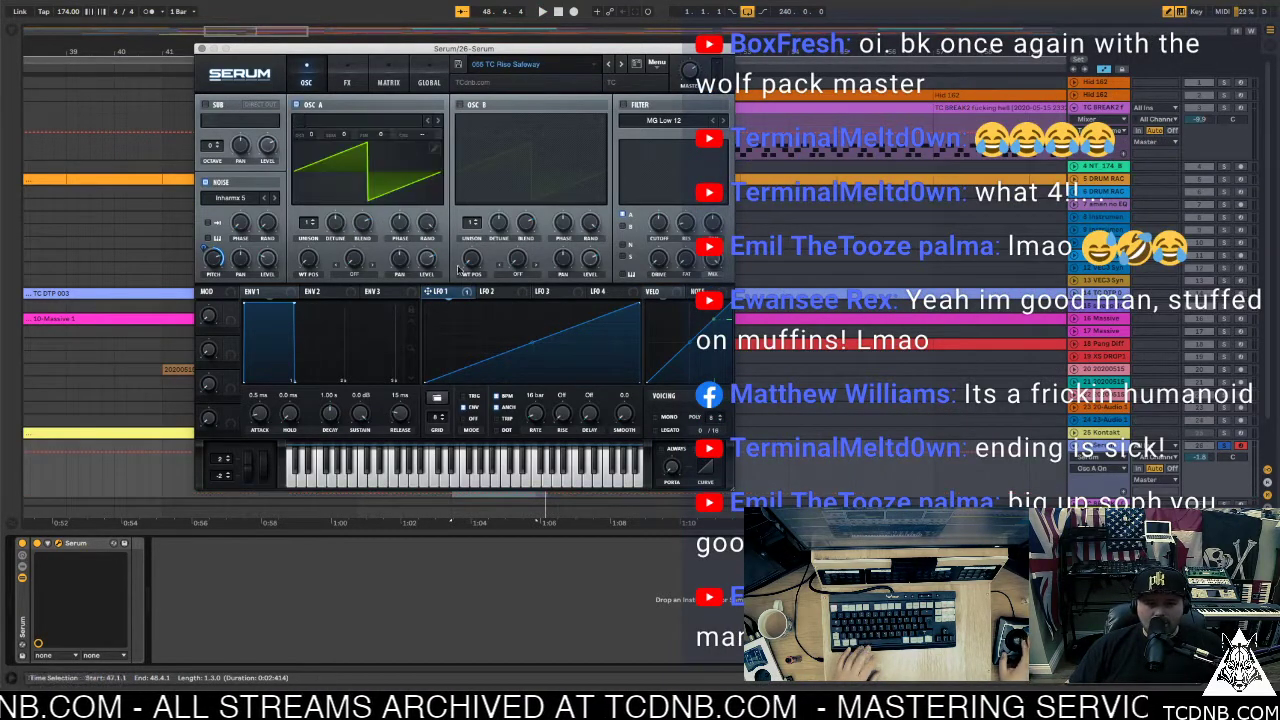
pyautogui.moveTo(471, 292)
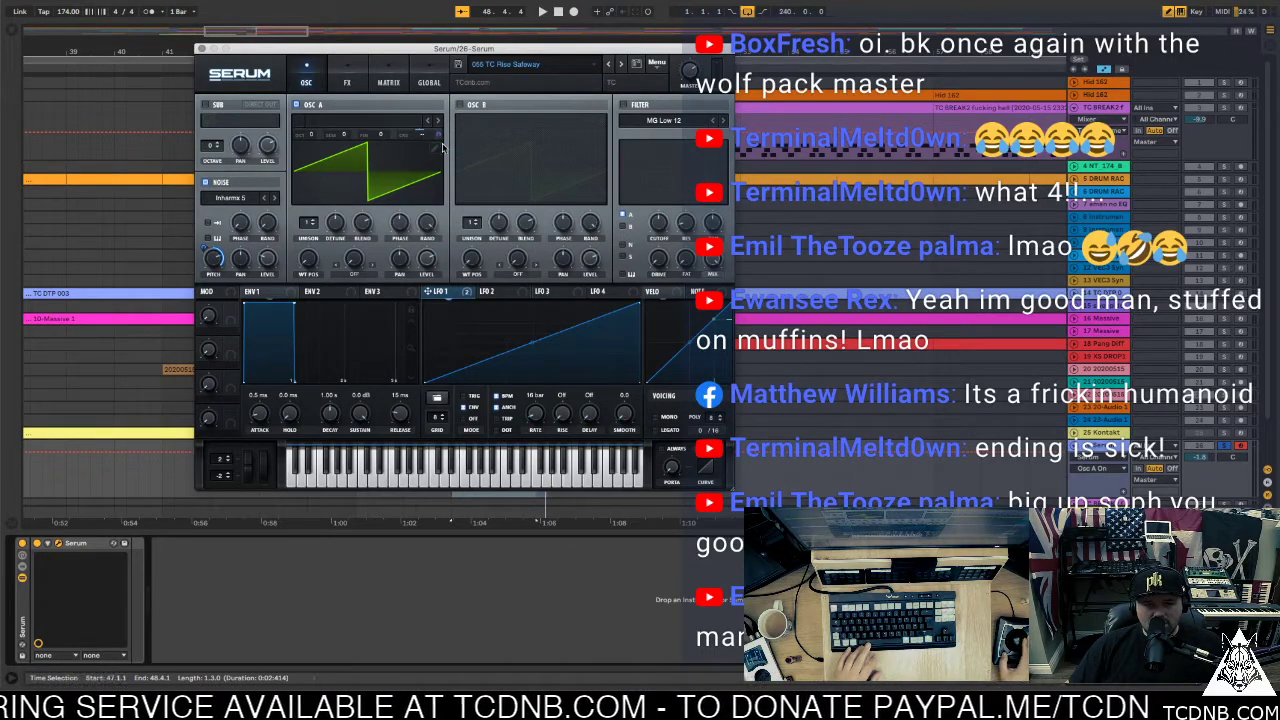
pyautogui.press('space')
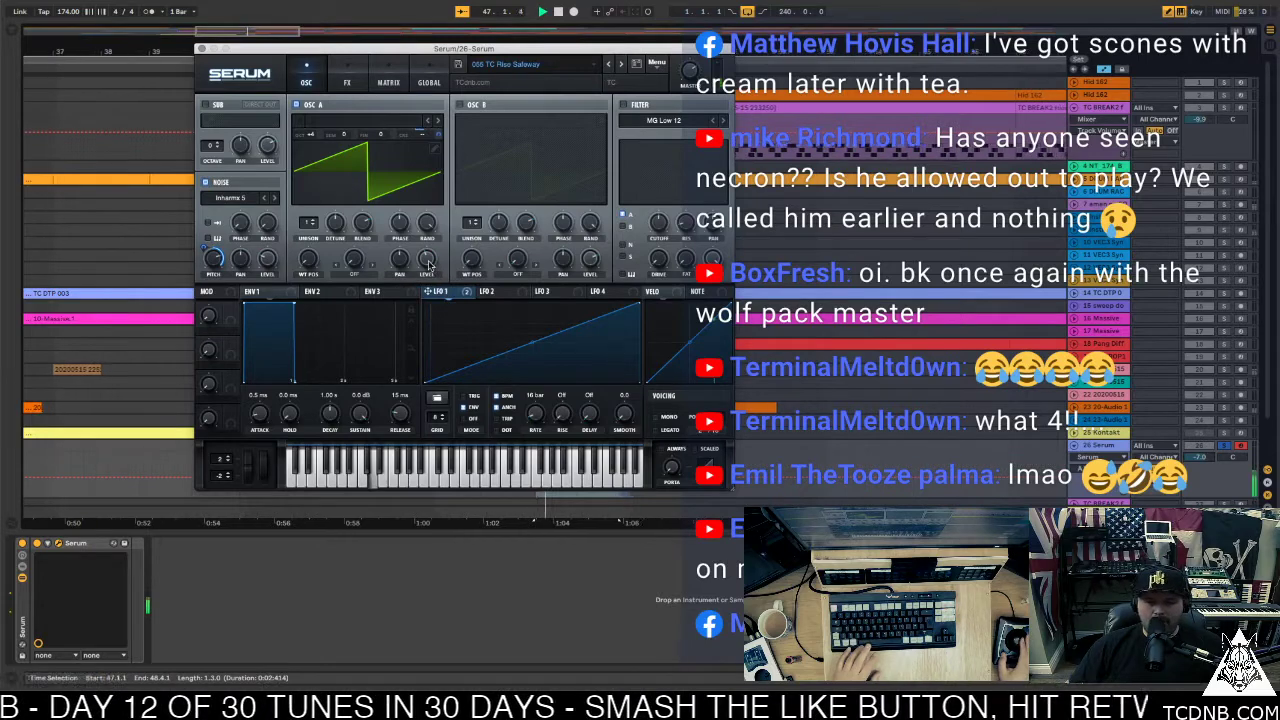
# Lower oscillator A's level and raise the unsoloed Serum track's volume to 2.3 dB
pyautogui.moveTo(427, 258); pyautogui.dragTo(429, 293)
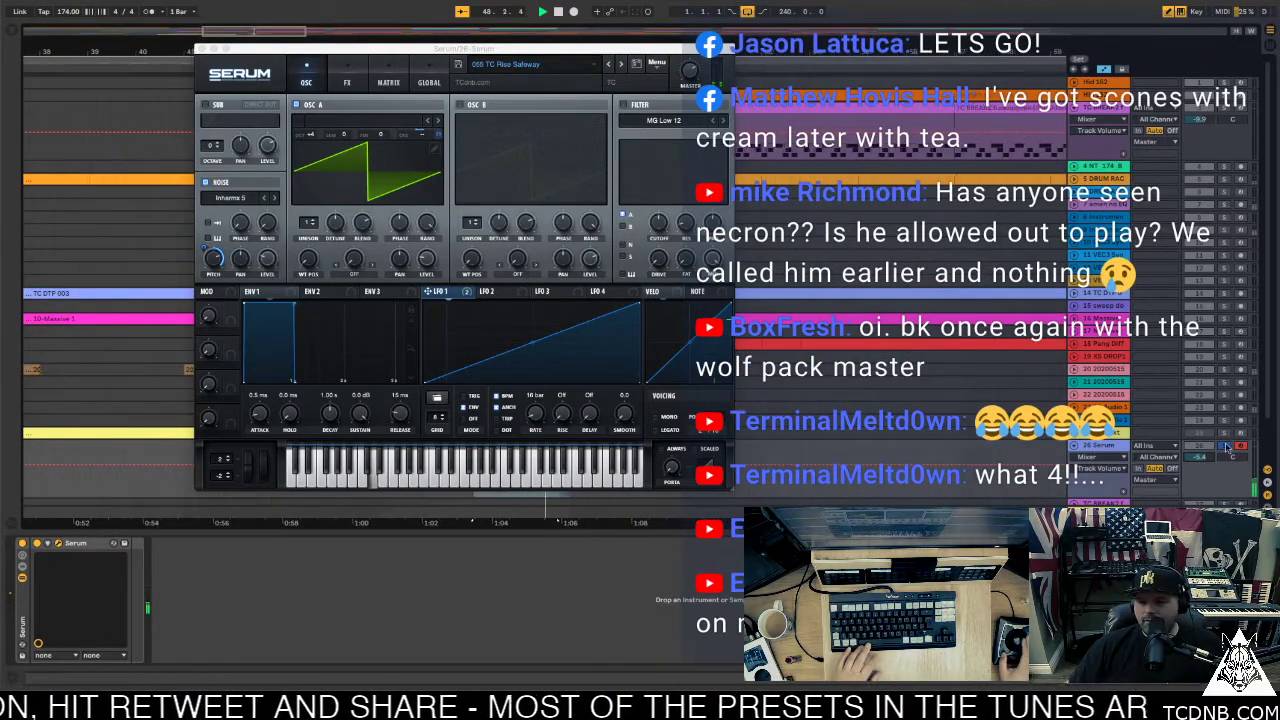
pyautogui.moveTo(1200, 456); pyautogui.dragTo(1200, 440)
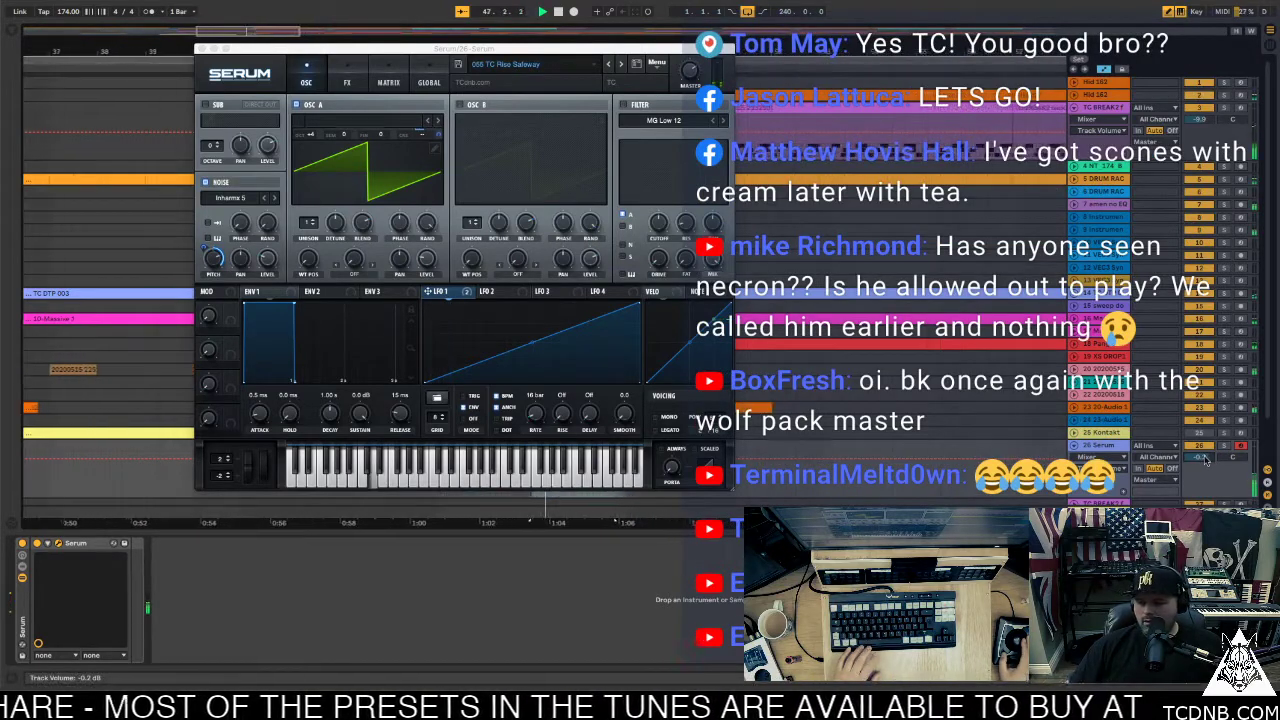
pyautogui.moveTo(1205, 458); pyautogui.dragTo(1205, 445)
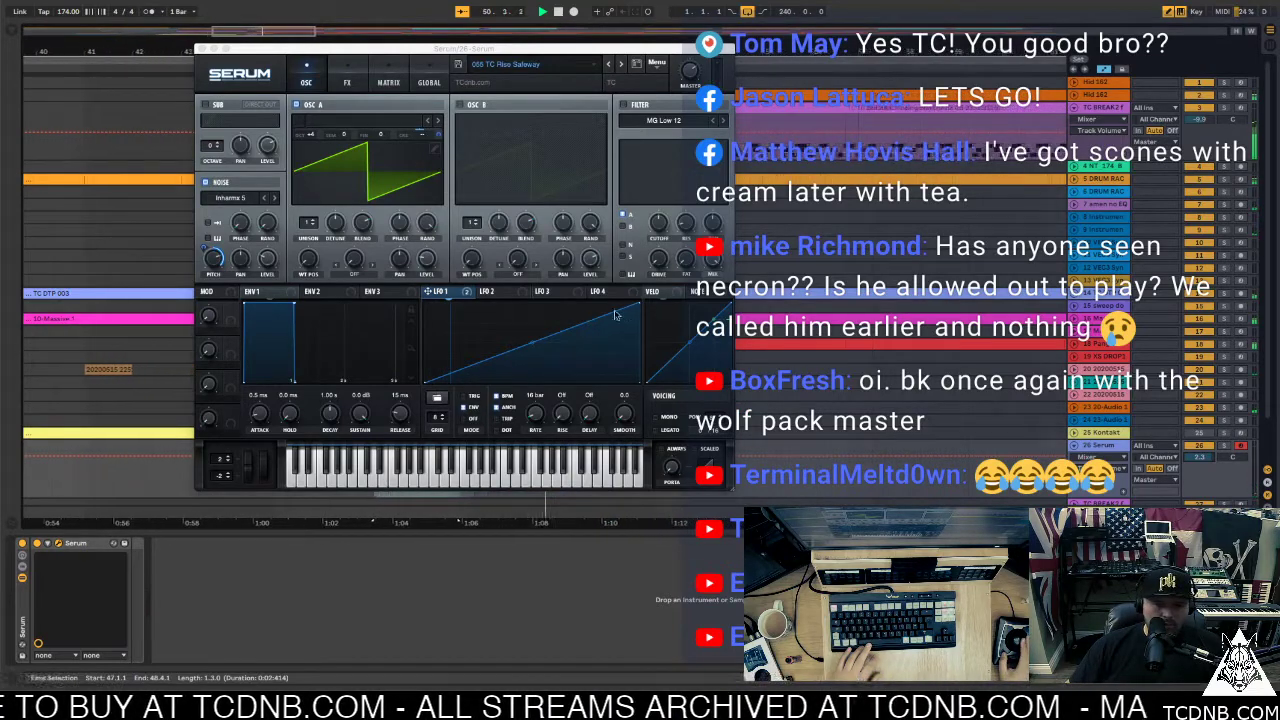
# Reshape LFO 1's rising ramp into a rise and fall, then play the riser within the full arrangement
pyautogui.moveTo(615, 316); pyautogui.dragTo(537, 305)
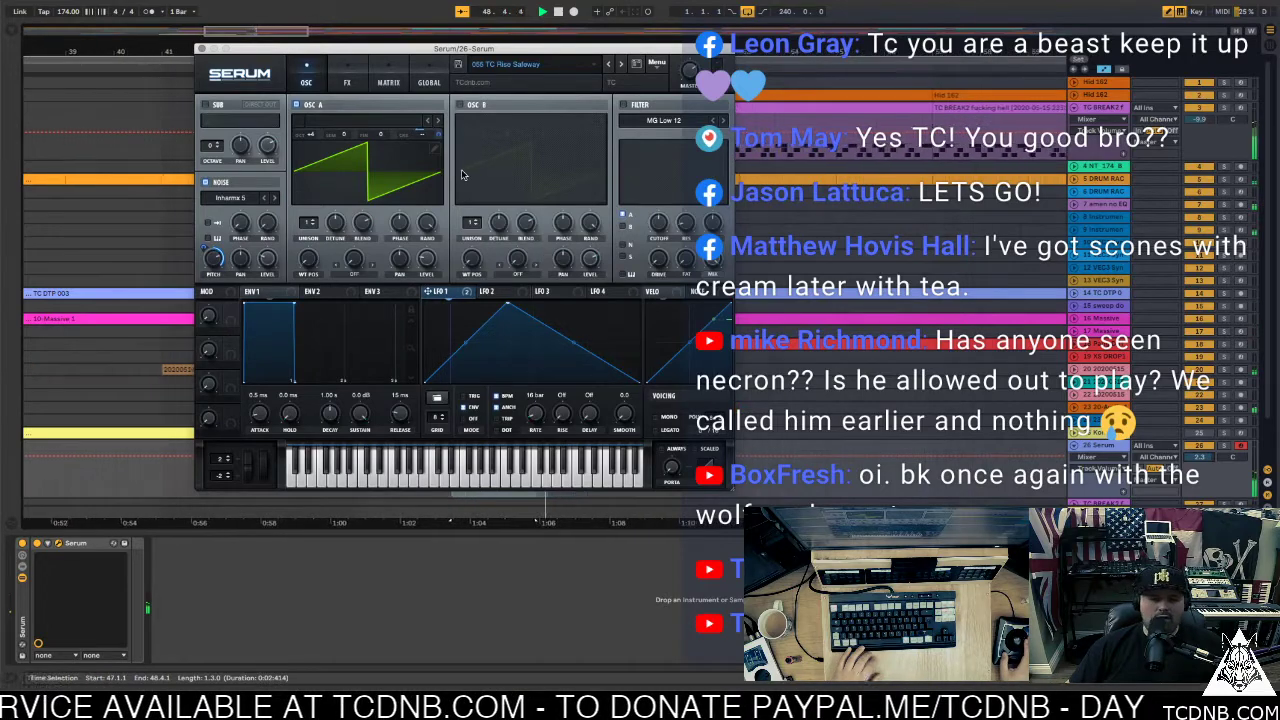
pyautogui.press('super+alt+p')
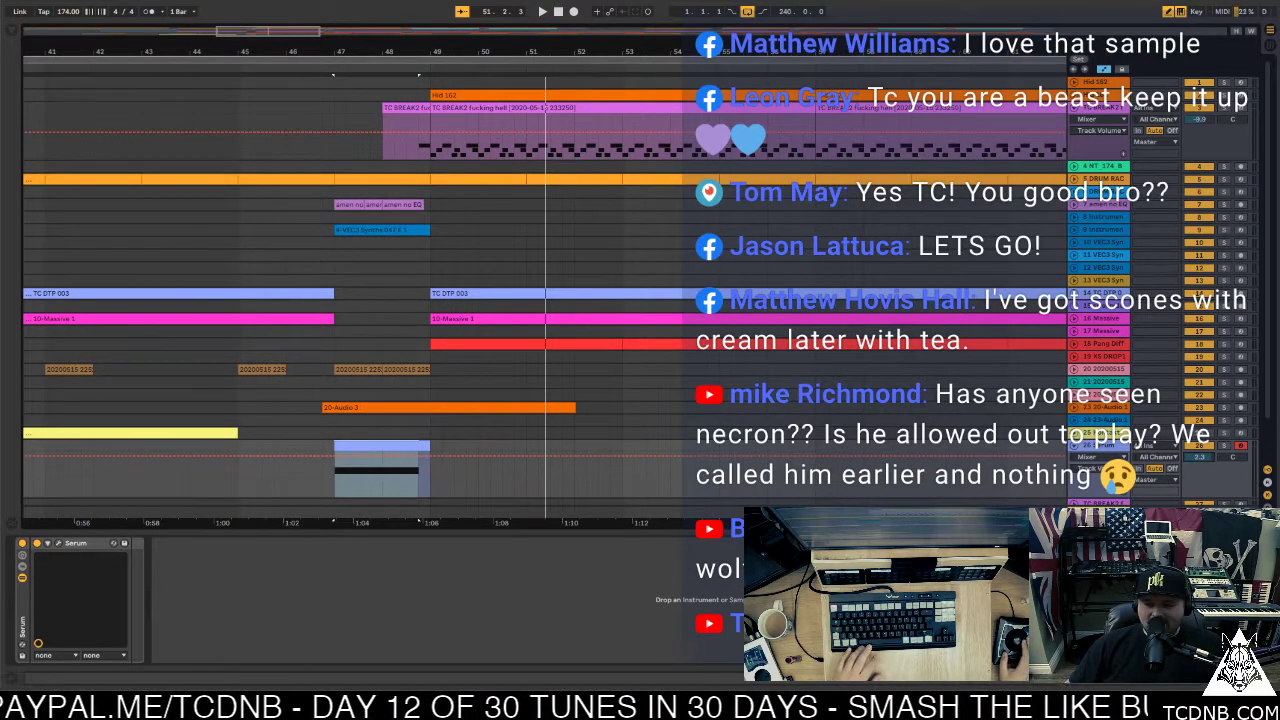
pyautogui.press('space')
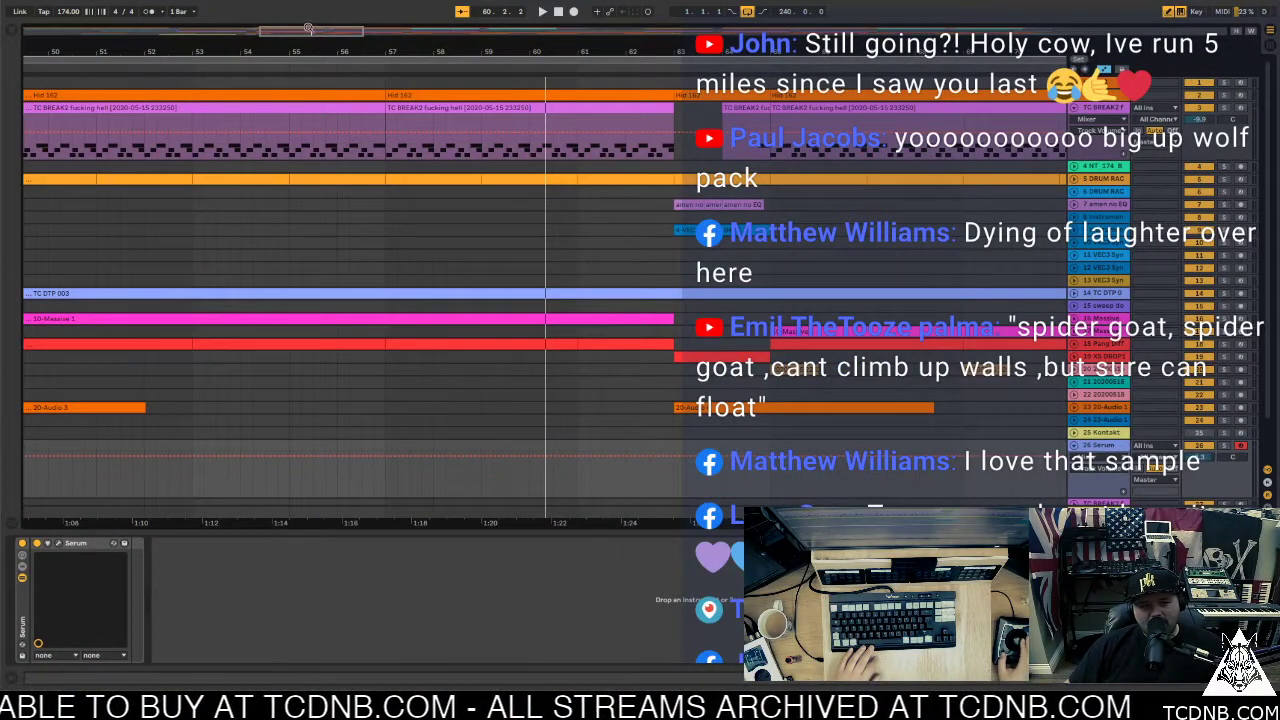
pyautogui.press('-')
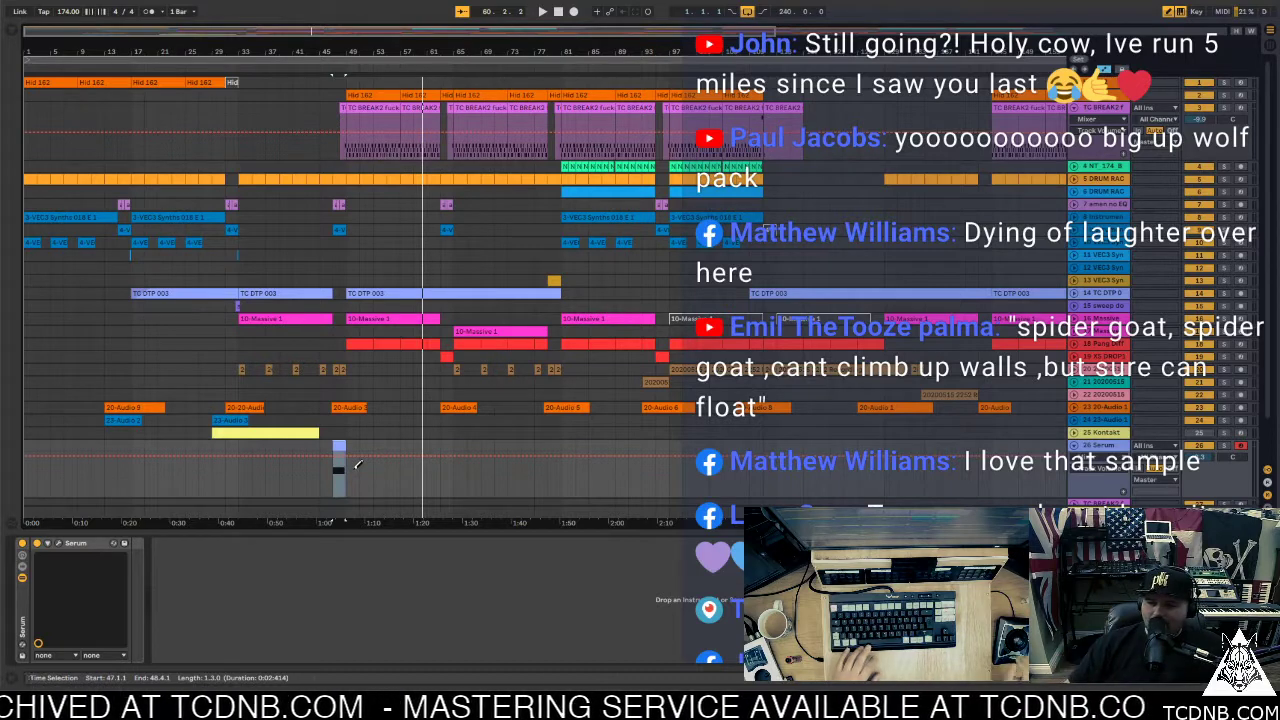
pyautogui.press('space')
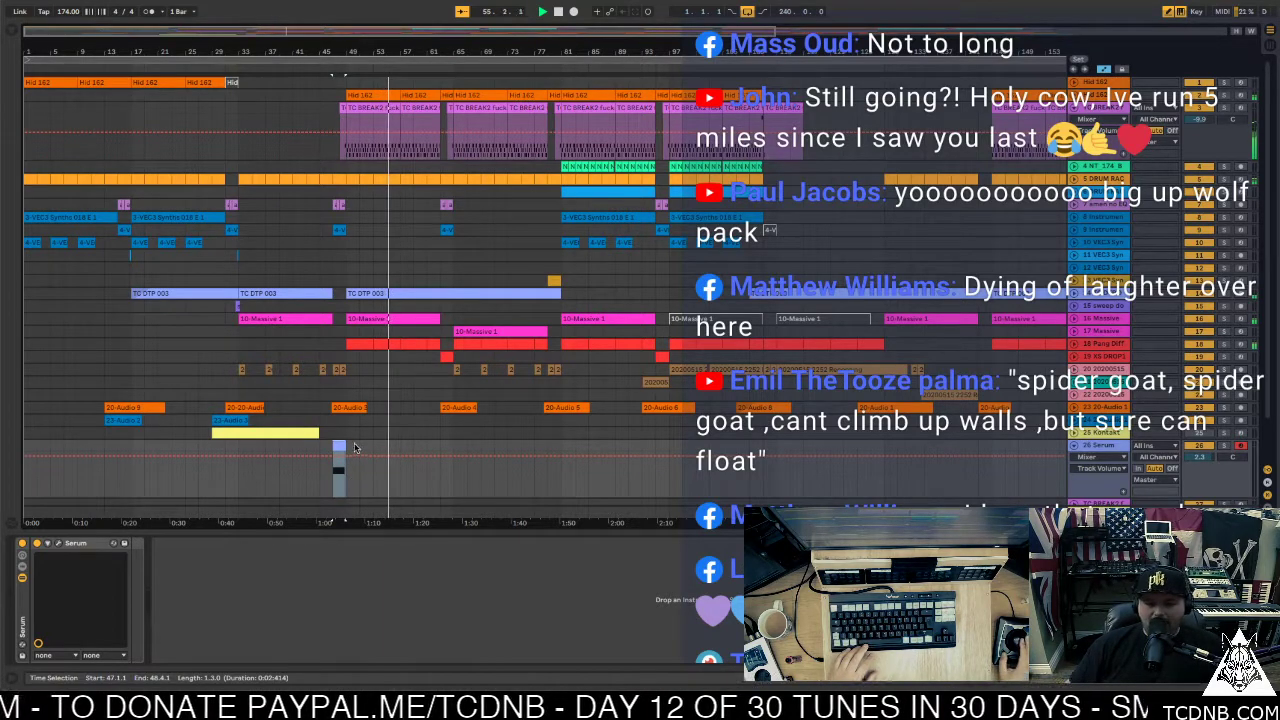
# Copy the two-bar Serum clip to bar 143 before the second drop and fold the Serum track
pyautogui.click(980, 452)
pyautogui.keyDown('shift'); pyautogui.click(988, 447); pyautogui.keyUp('shift')
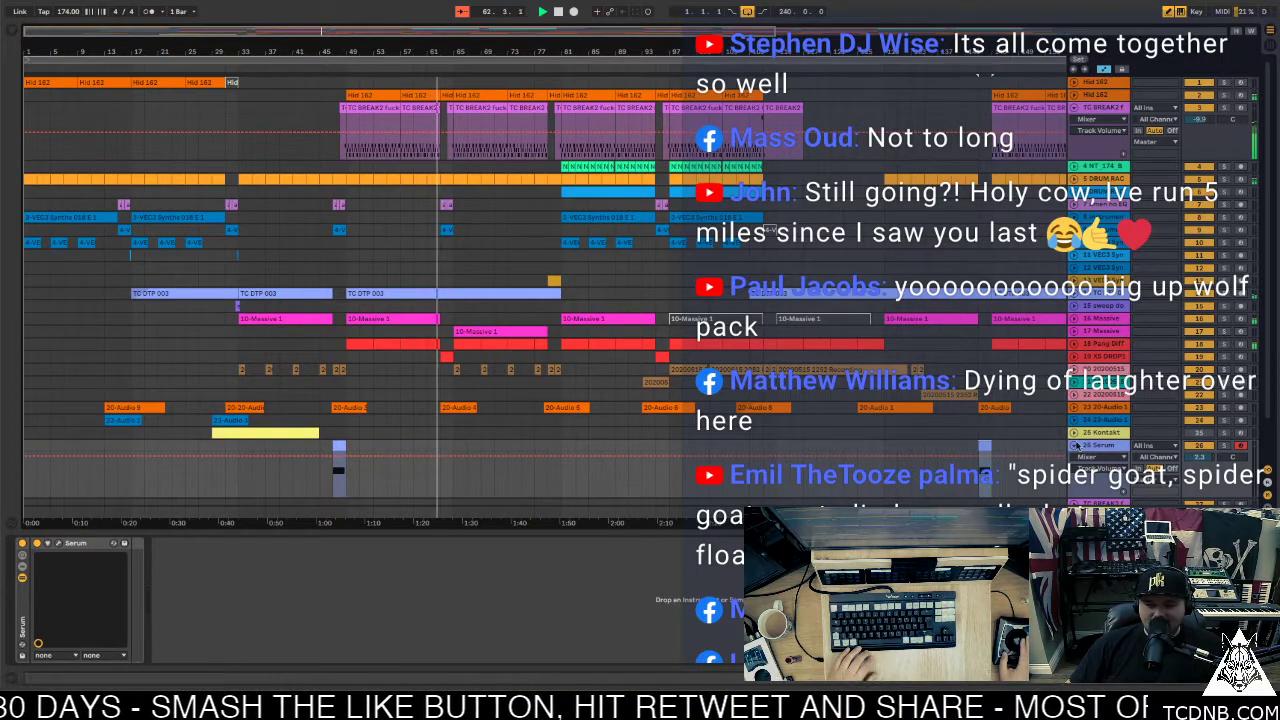
pyautogui.click(1076, 445)
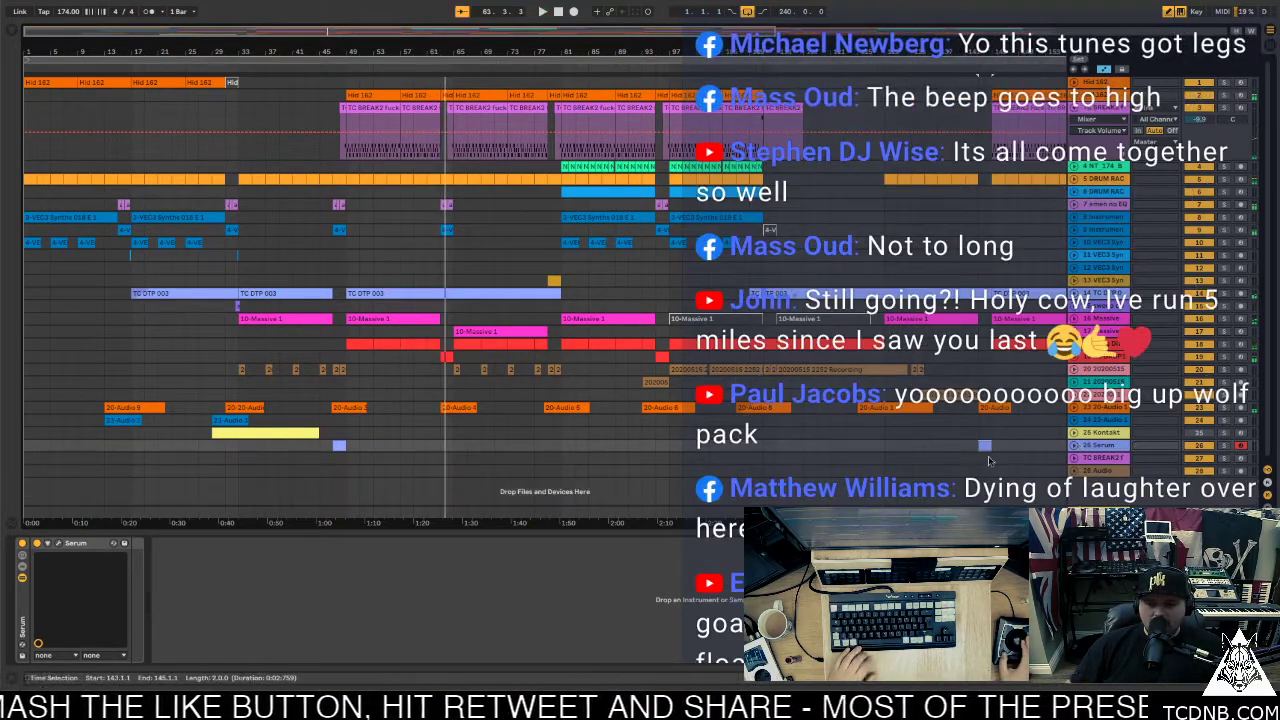
# Raise the note in the second Serum clip at bar 143 to D3 and play the clip
pyautogui.doubleClick(986, 446)
pyautogui.click(423, 380)
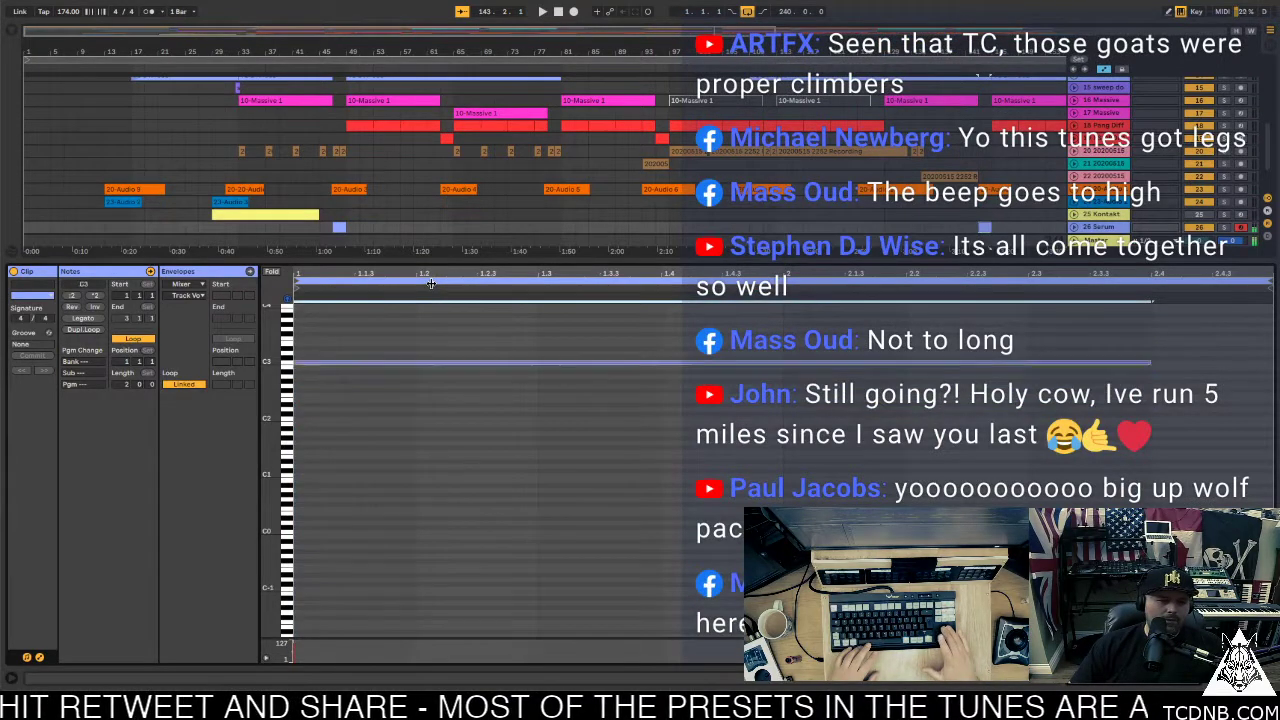
pyautogui.press('space')
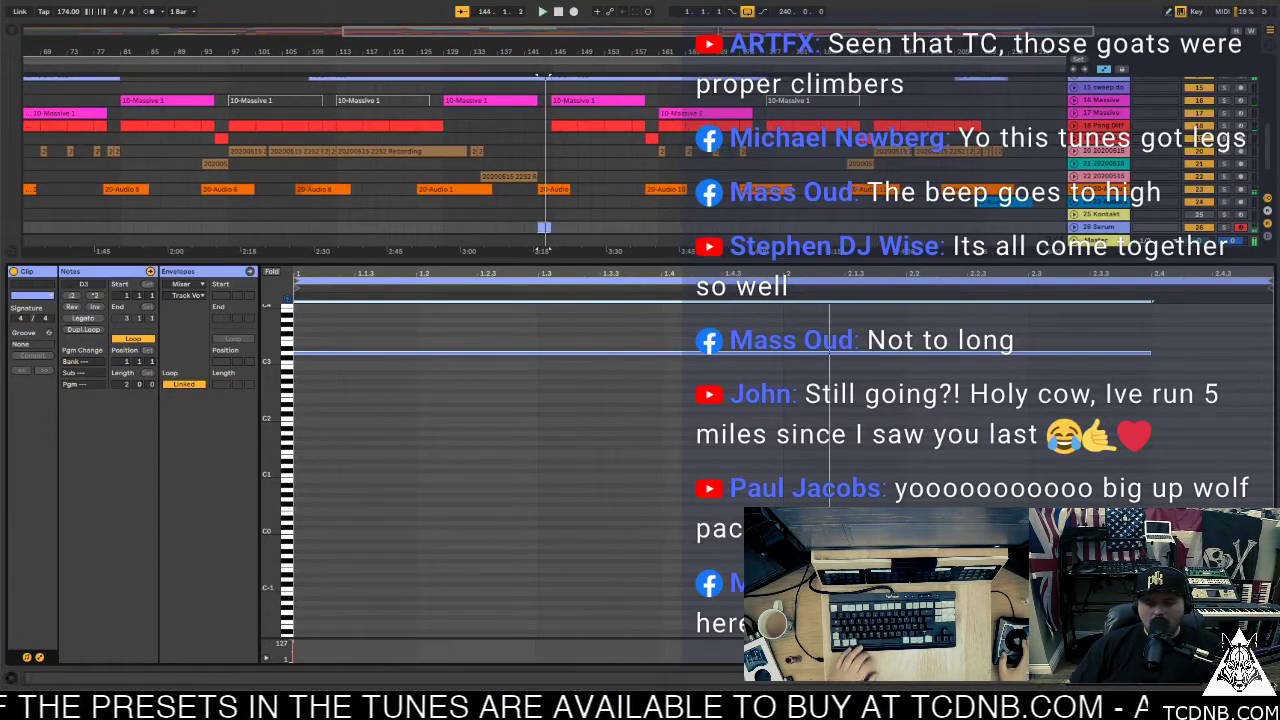
pyautogui.hotkey('ctrl', 'alt', 'l')
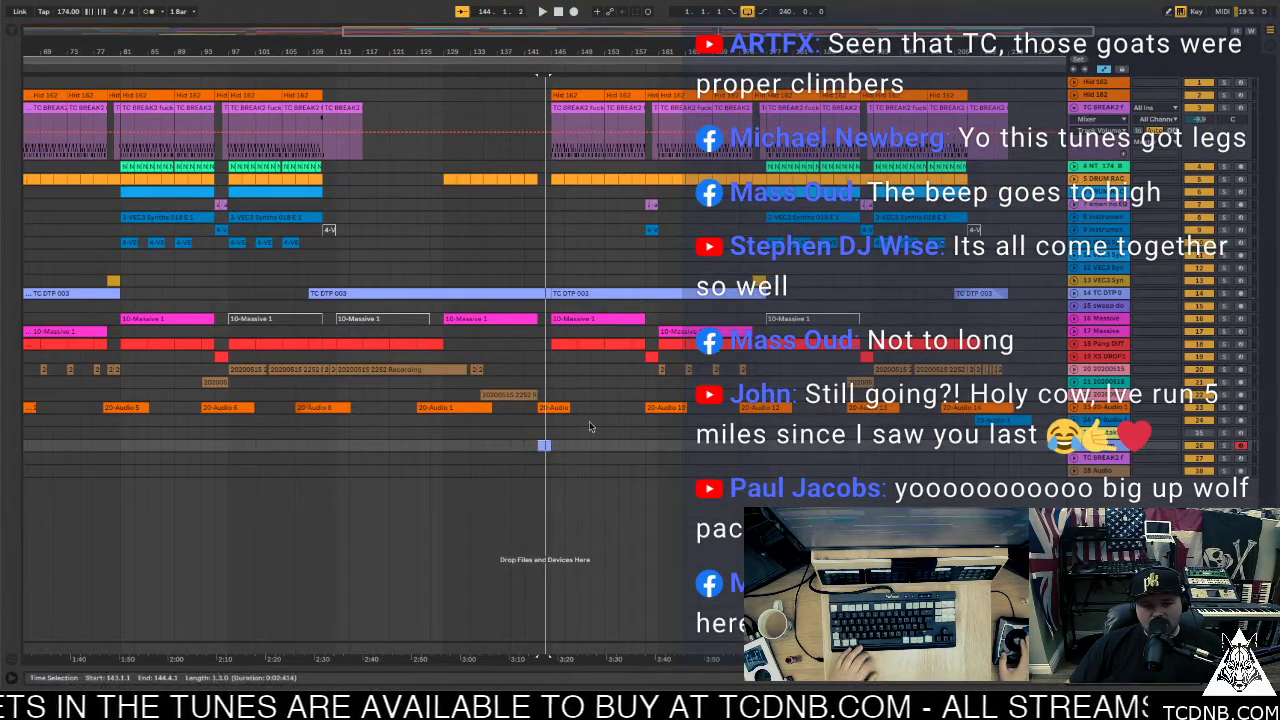
pyautogui.moveTo(422, 36); pyautogui.dragTo(451, 427)
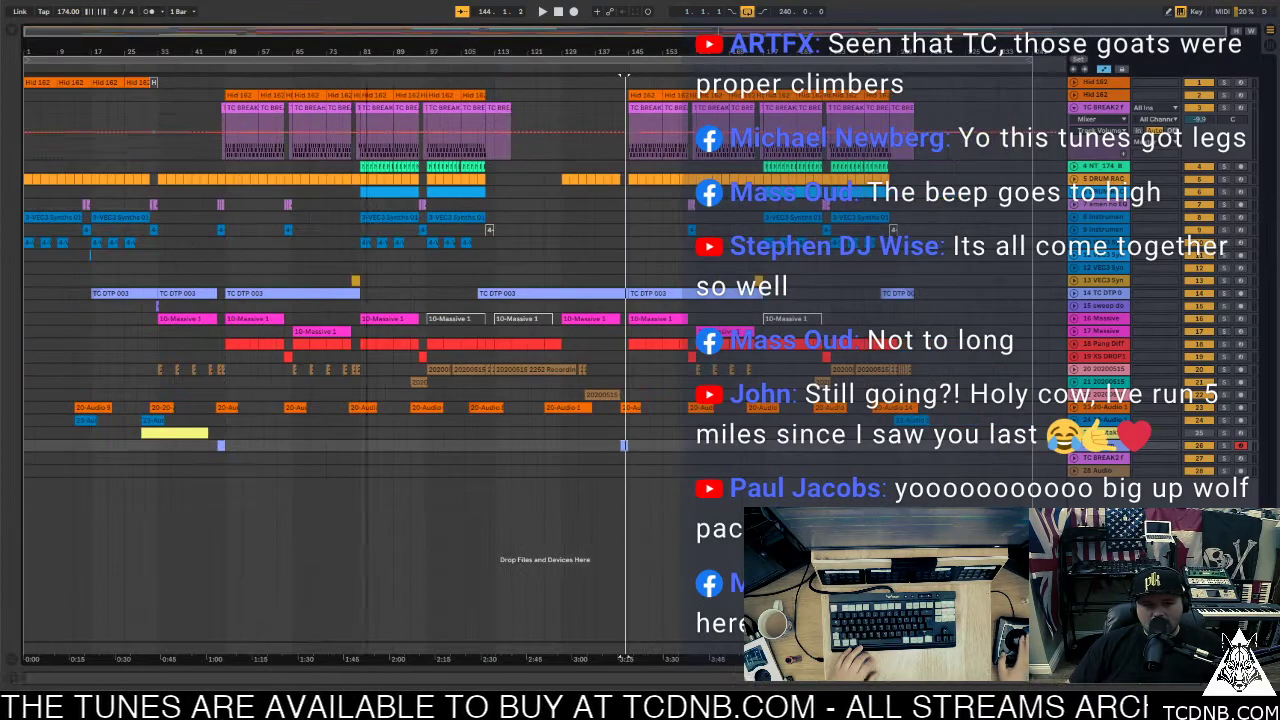
# Extend the D3 note to the end of the second Serum clip and play the riser into the second drop
pyautogui.click(617, 448)
pyautogui.doubleClick(622, 445)
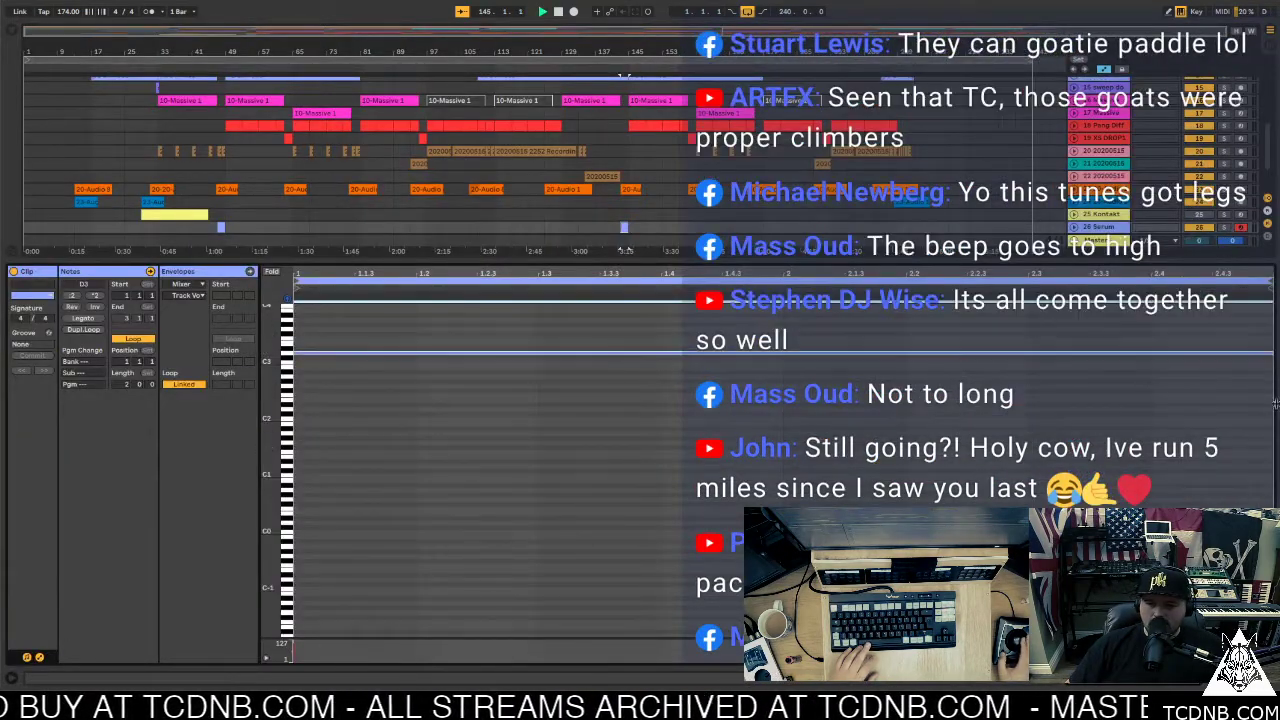
pyautogui.press('space')
pyautogui.hotkey('ctrl', 'alt', 'l')
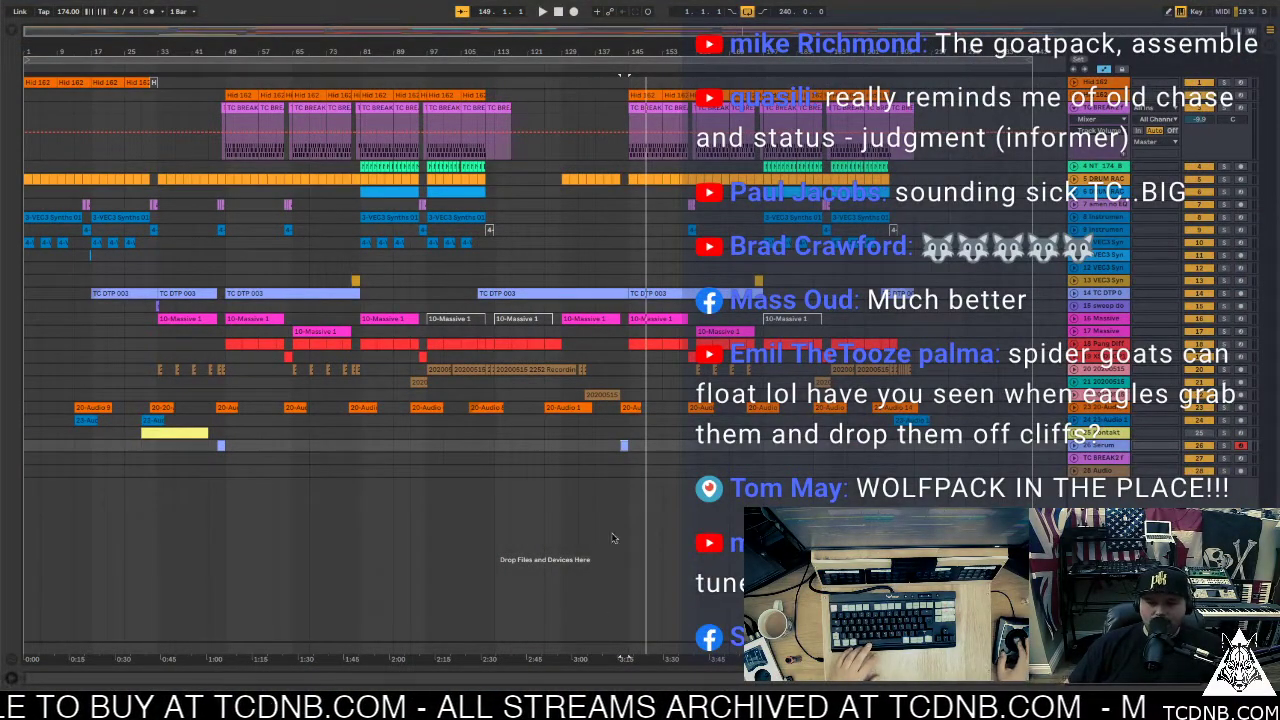
# Replay the transition from the Serum riser at bar 143 into the second drop
pyautogui.click(623, 445)
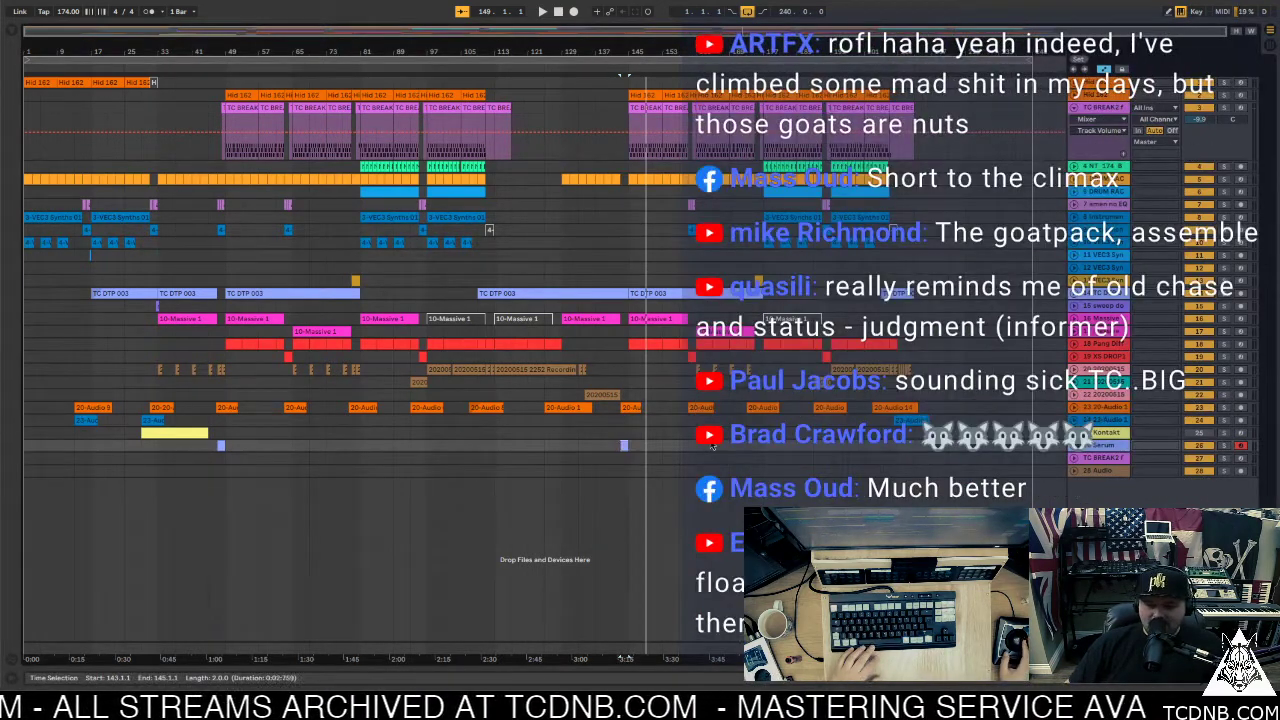
pyautogui.press('space')
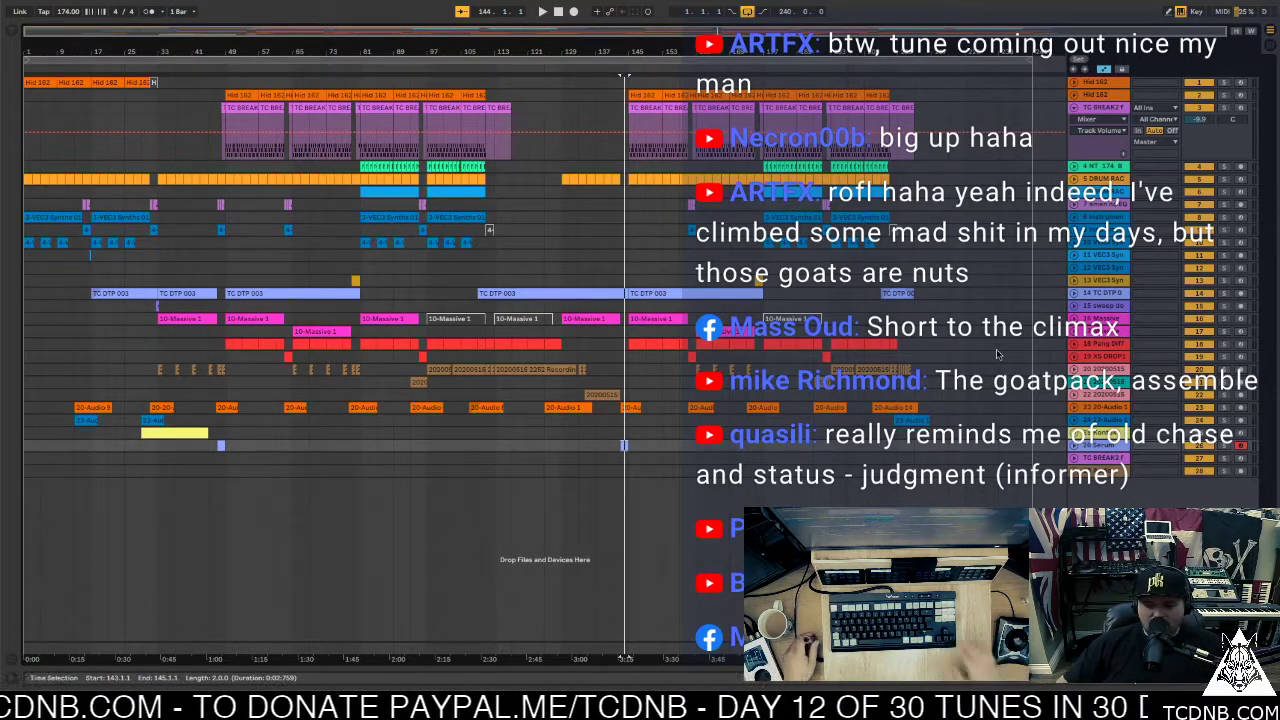
pyautogui.press('space')
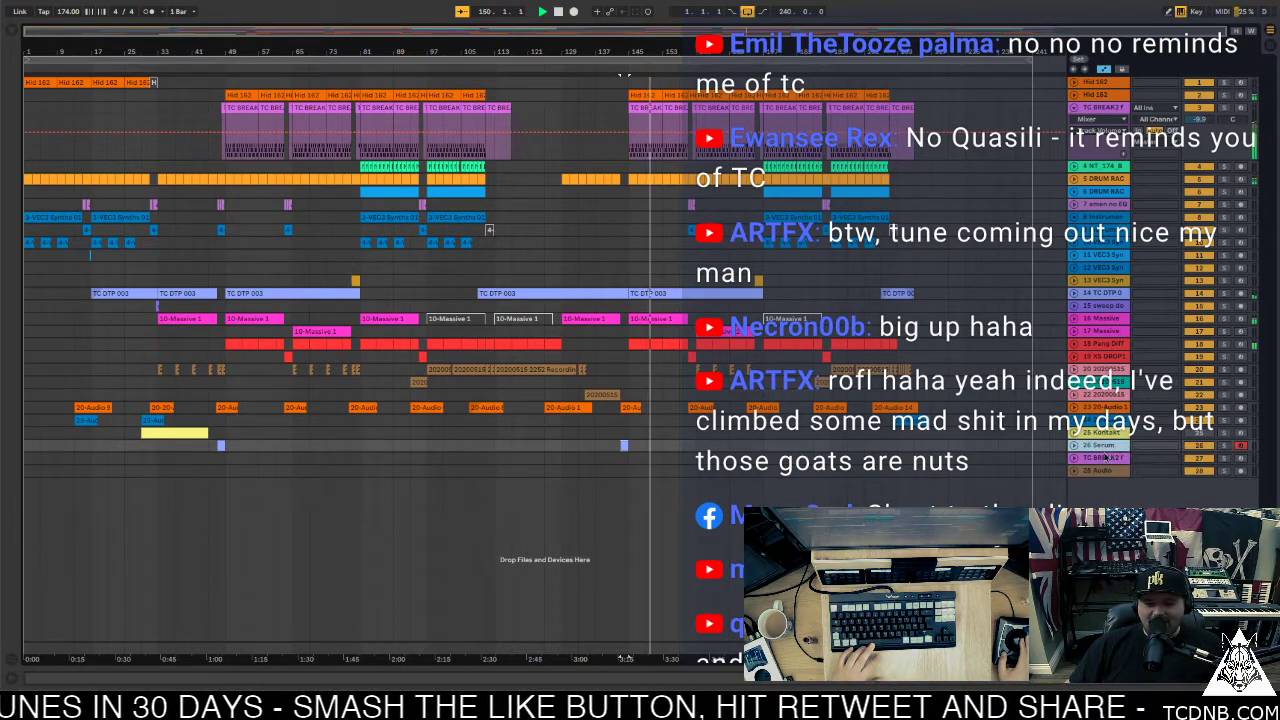
# Insert a new audio track directly below the Serum track
pyautogui.rightClick(1101, 444)
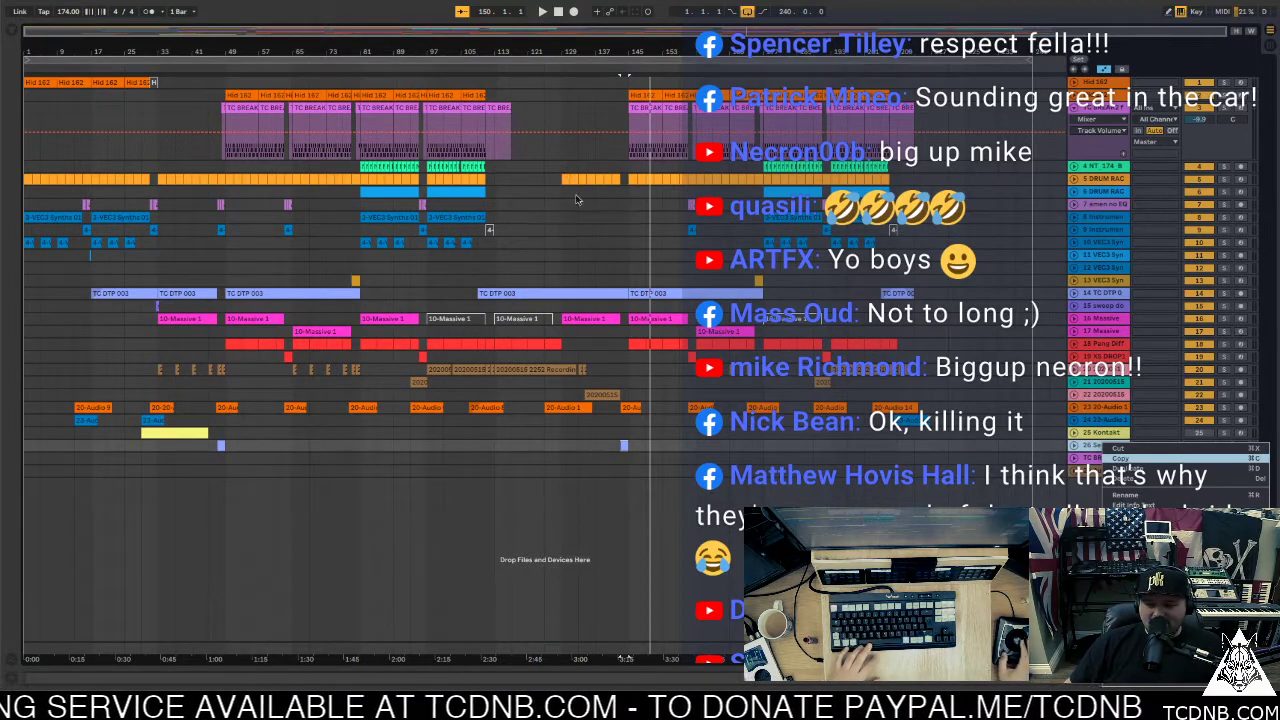
pyautogui.click(622, 256)
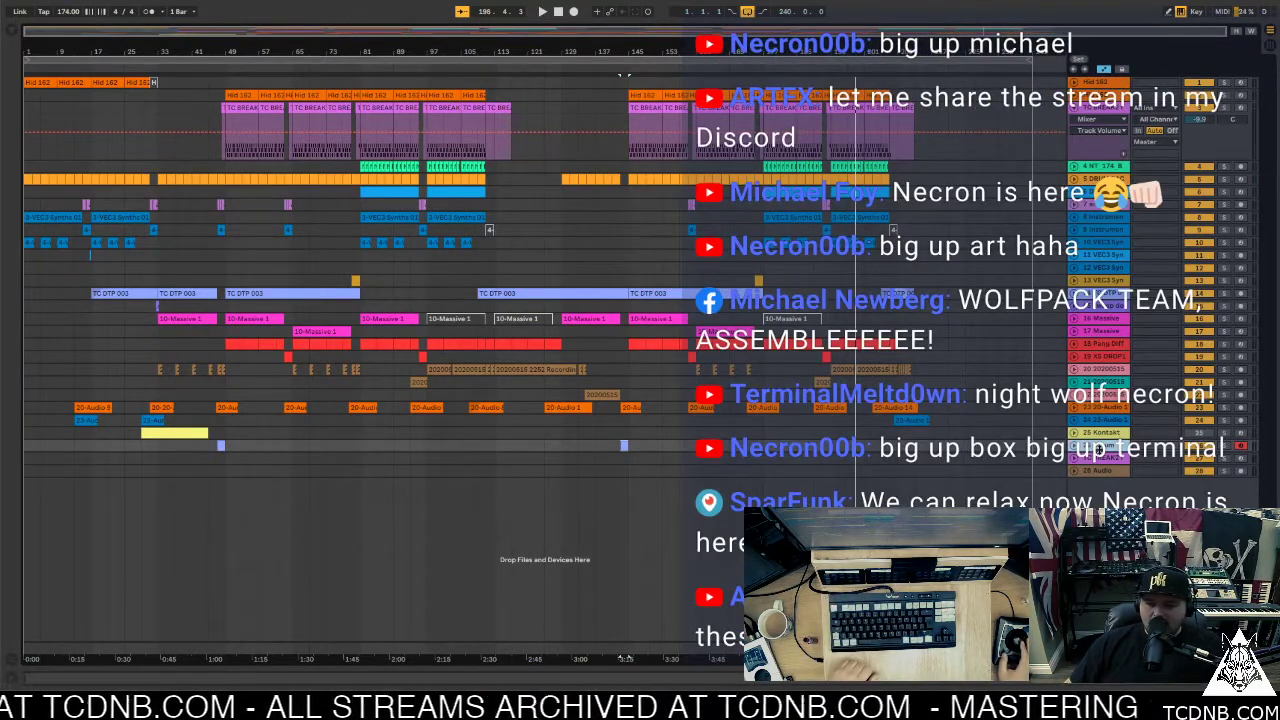
pyautogui.hotkey('ctrl', 't')
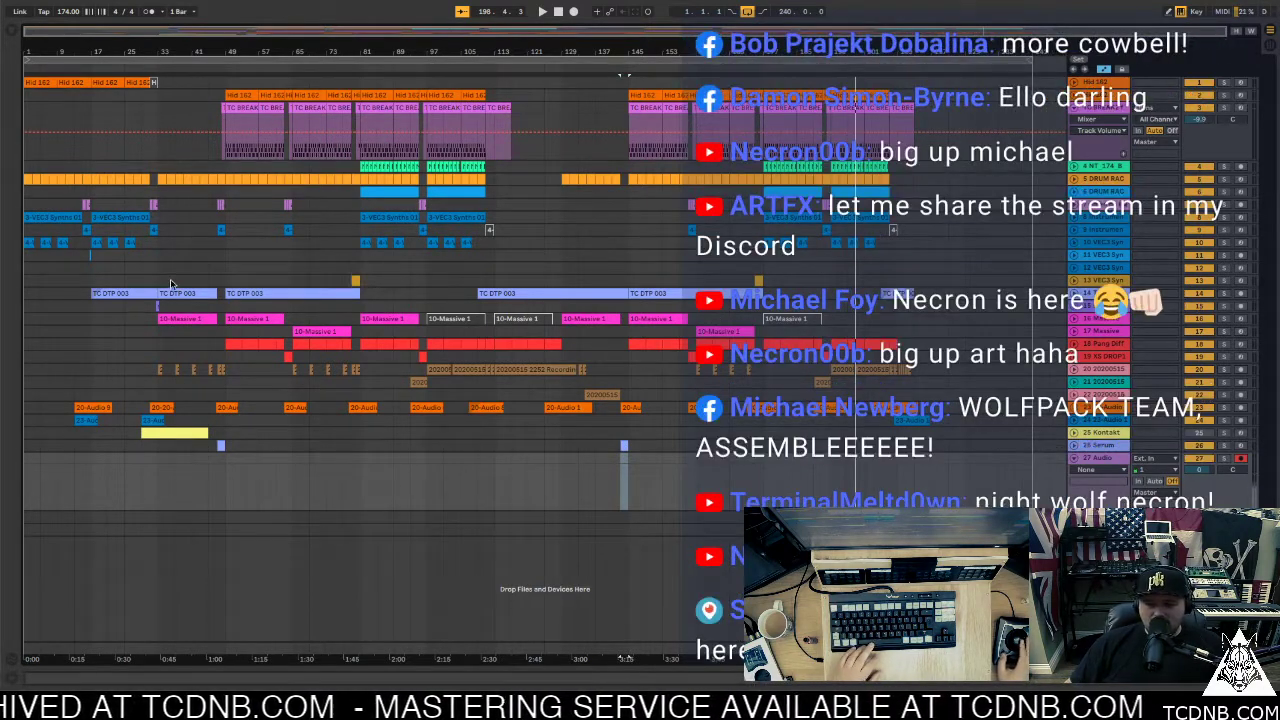
# Play the first Serum riser from bar 47 into the first drop
pyautogui.click(221, 460)
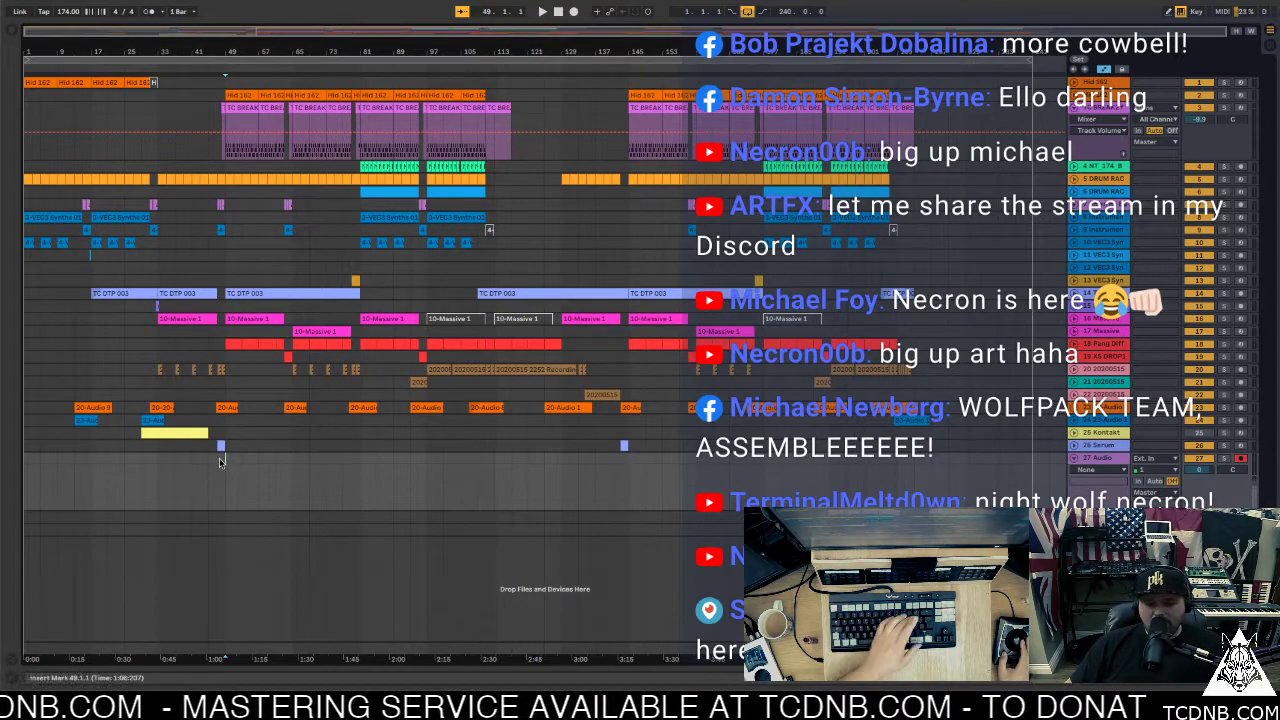
pyautogui.press('+')
pyautogui.press('+')
pyautogui.press('+')
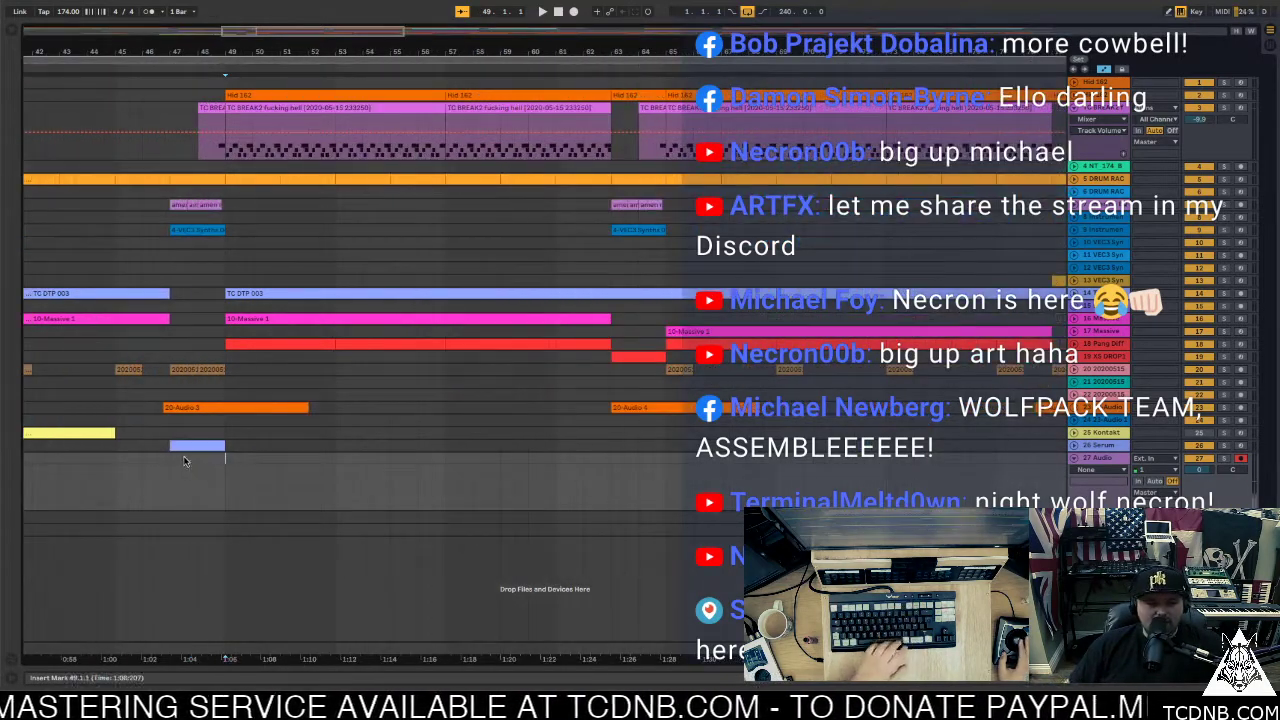
pyautogui.click(172, 465)
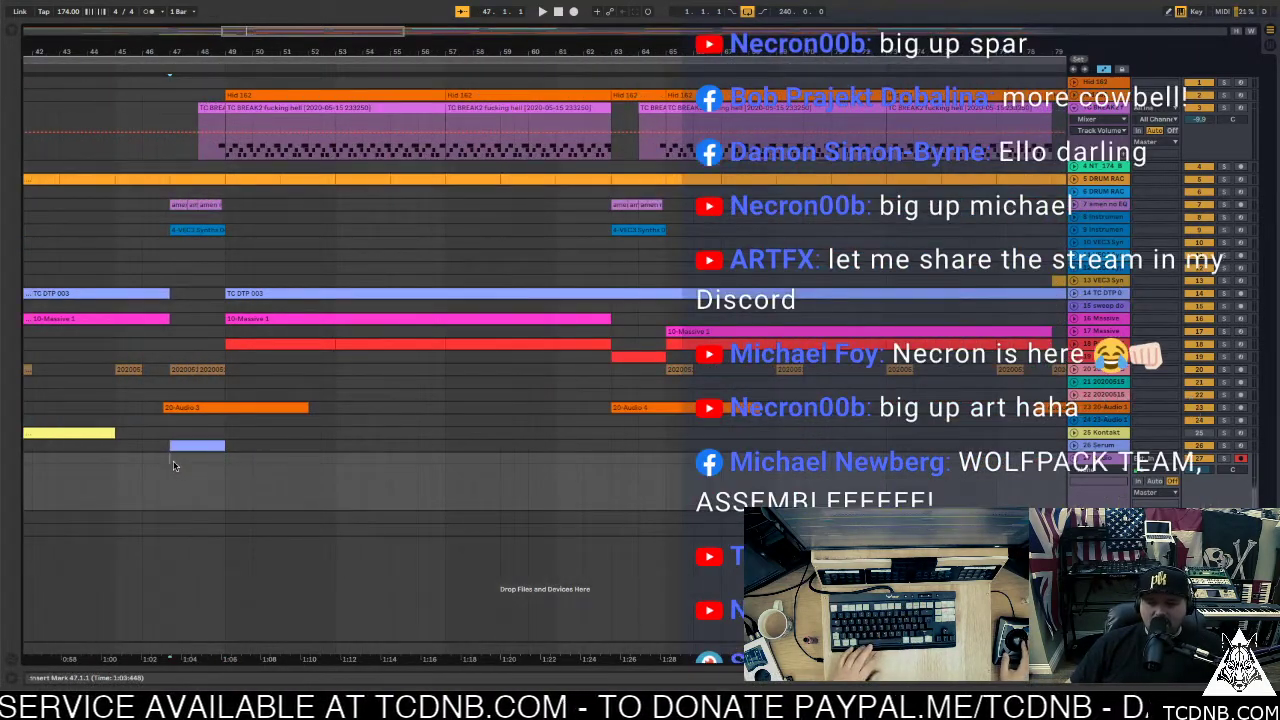
pyautogui.press('space')
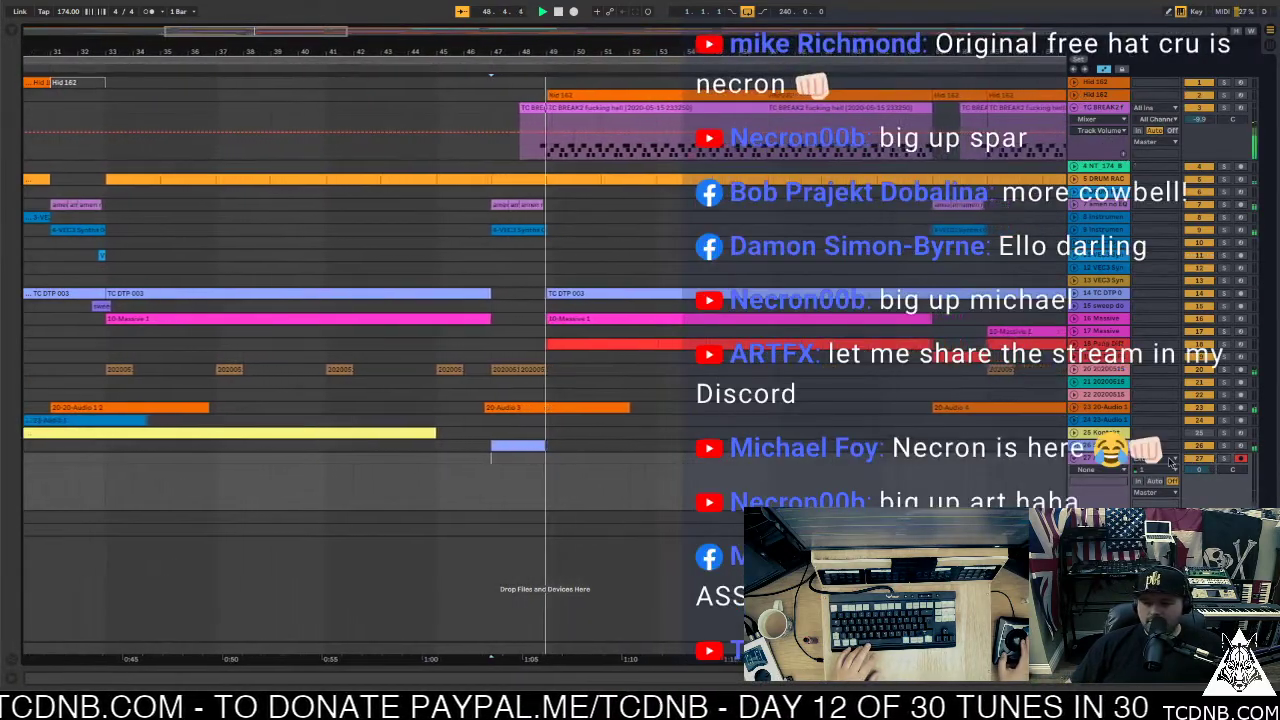
pyautogui.press('space')
# Extend the D2 note to the end of the first Serum clip and play it into the drop
pyautogui.doubleClick(500, 444)
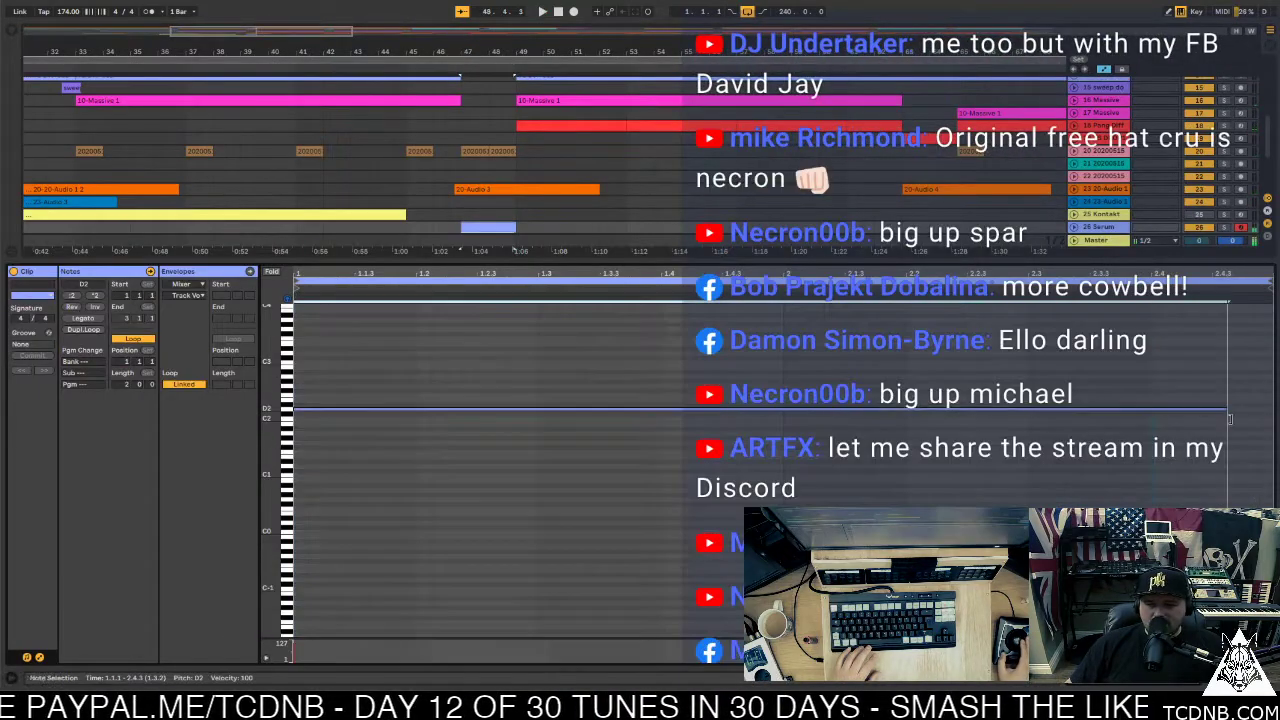
pyautogui.press('space')
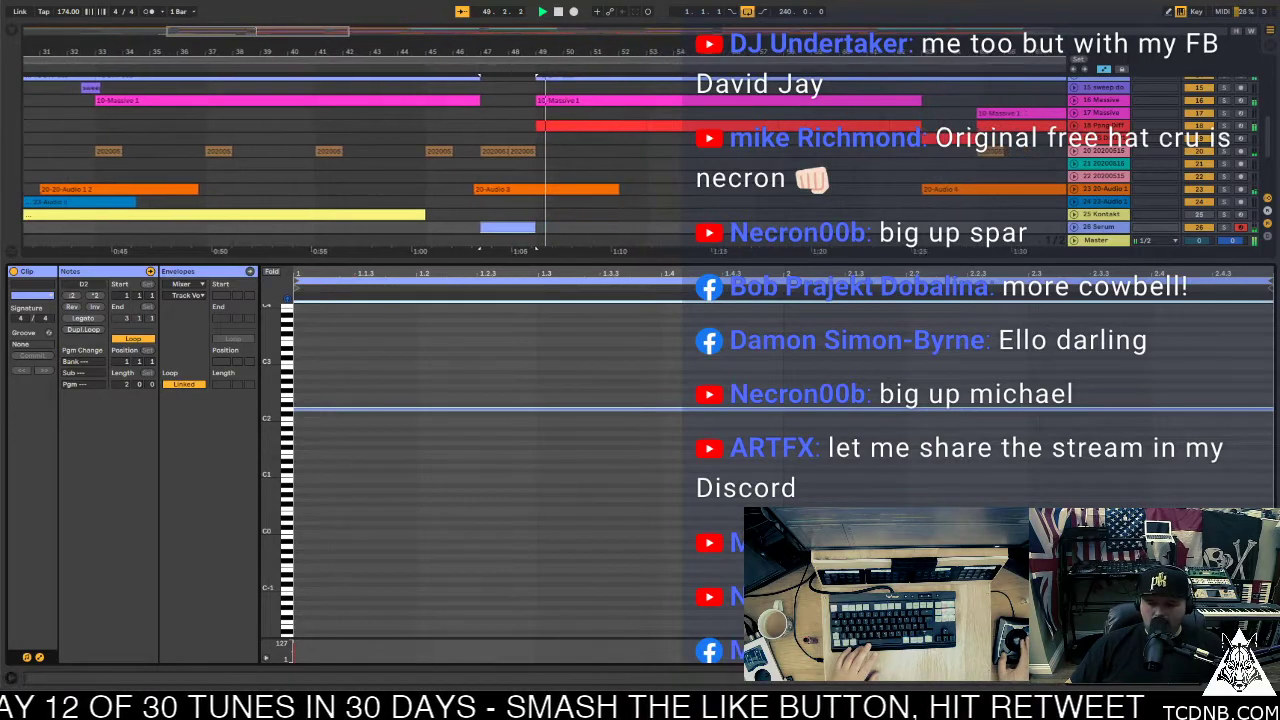
pyautogui.hotkey('ctrl', 'alt', 'l')
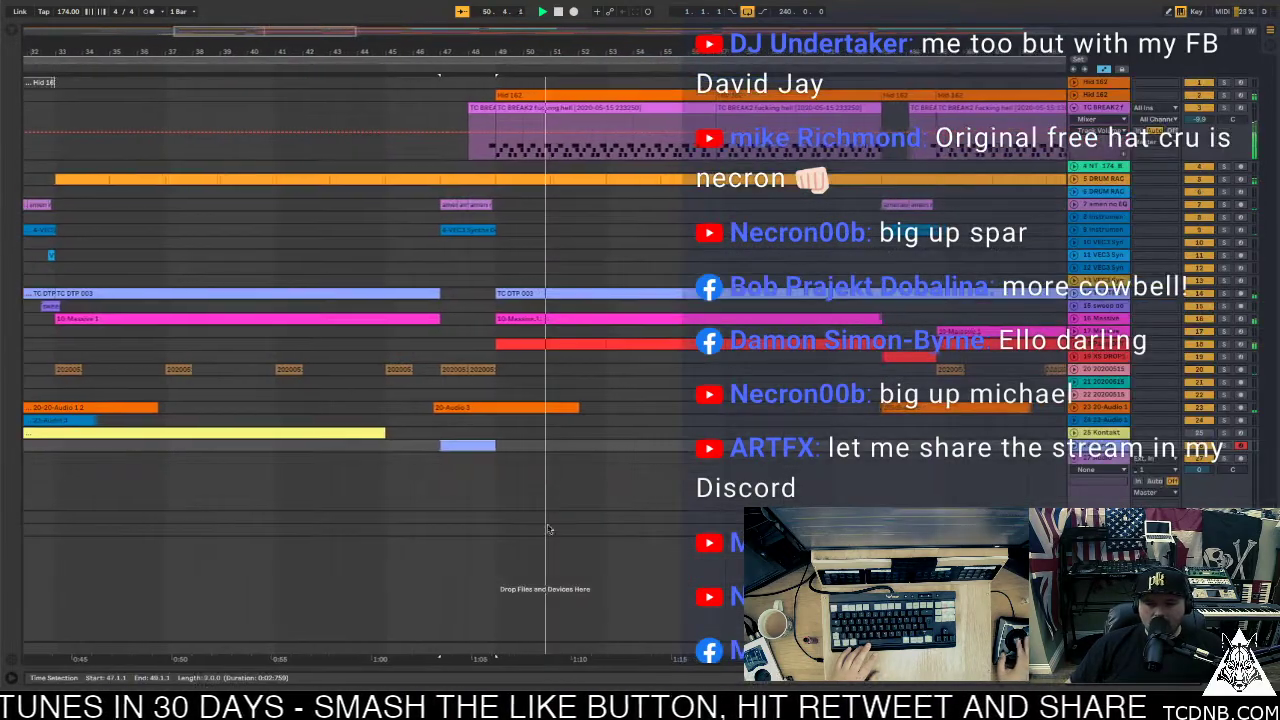
pyautogui.press('space')
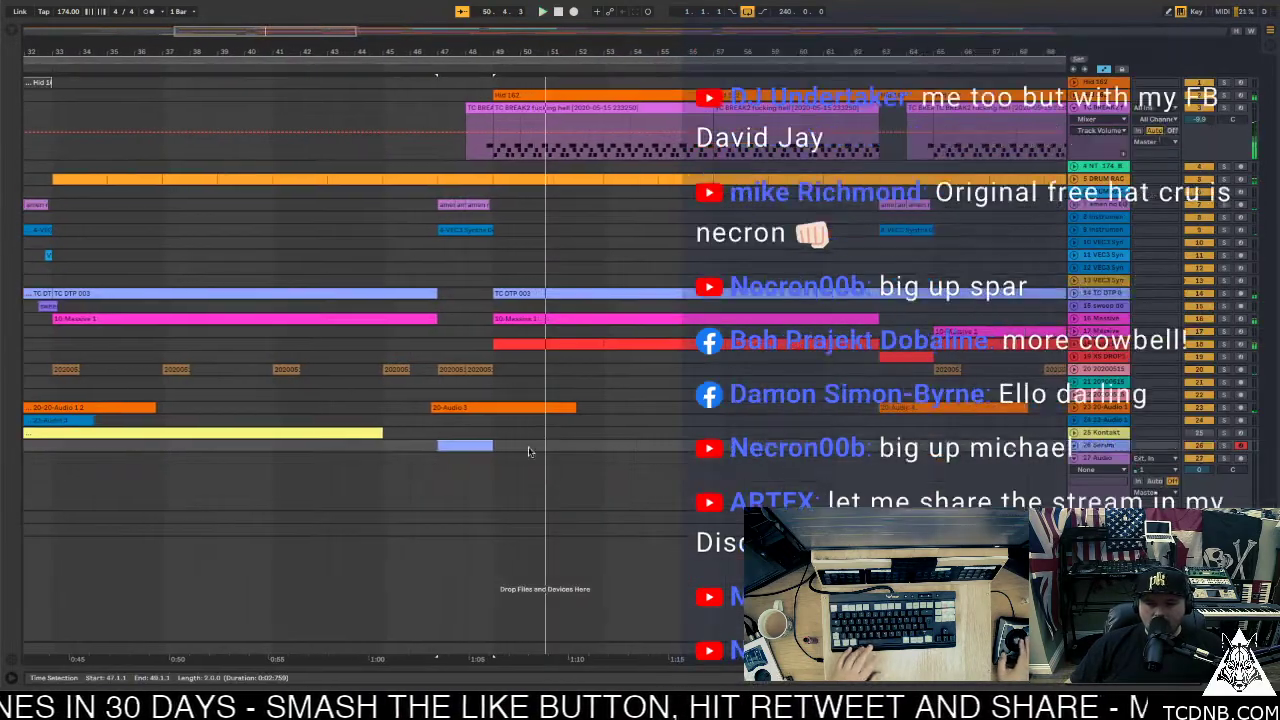
# Place the insert marker at bar 47 on the new audio track and set its audio input to 26-Serum
pyautogui.click(438, 459)
pyautogui.click(1174, 460)
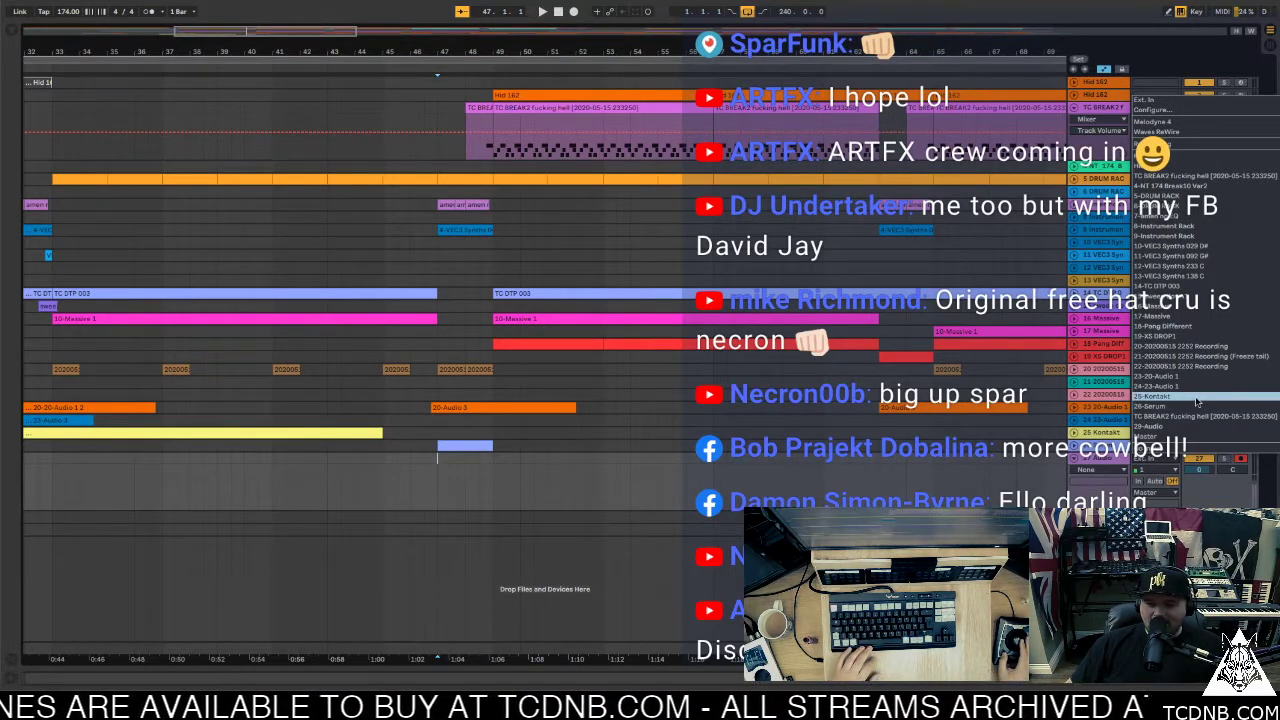
pyautogui.click(1172, 407)
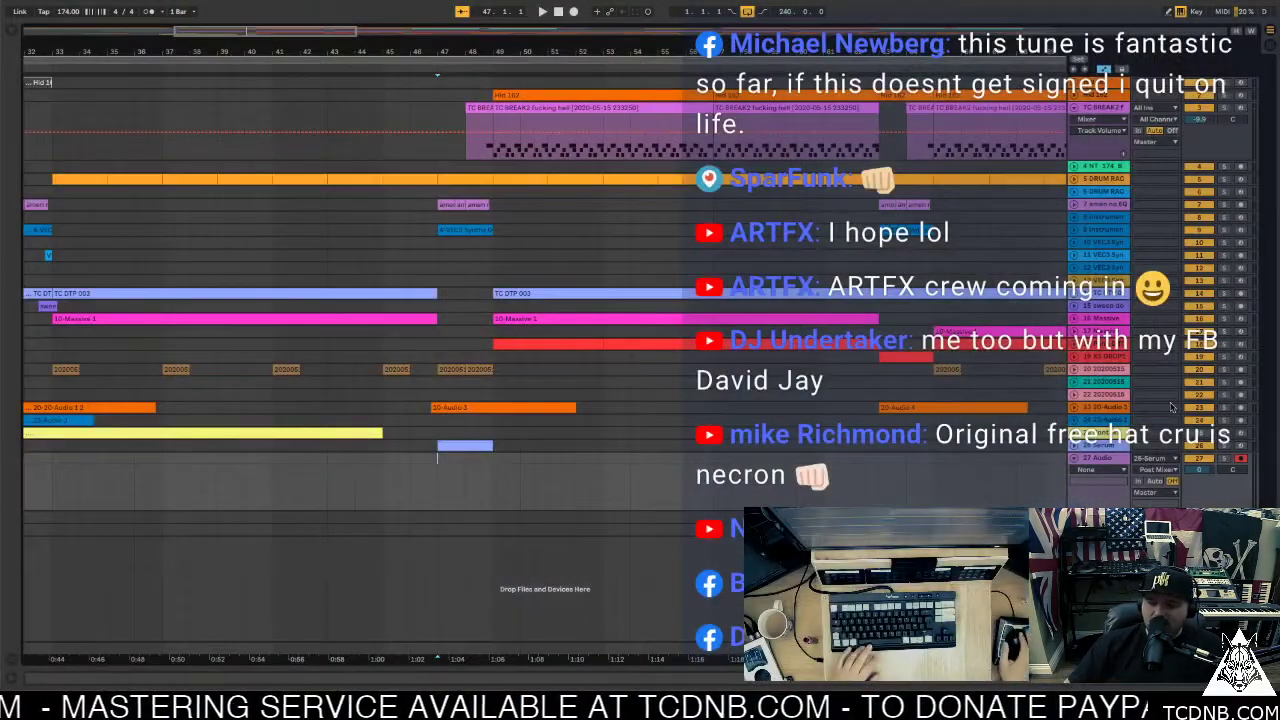
# Record the first Serum riser onto the audio track from bar 47 and play back the arrangement
pyautogui.press('space')
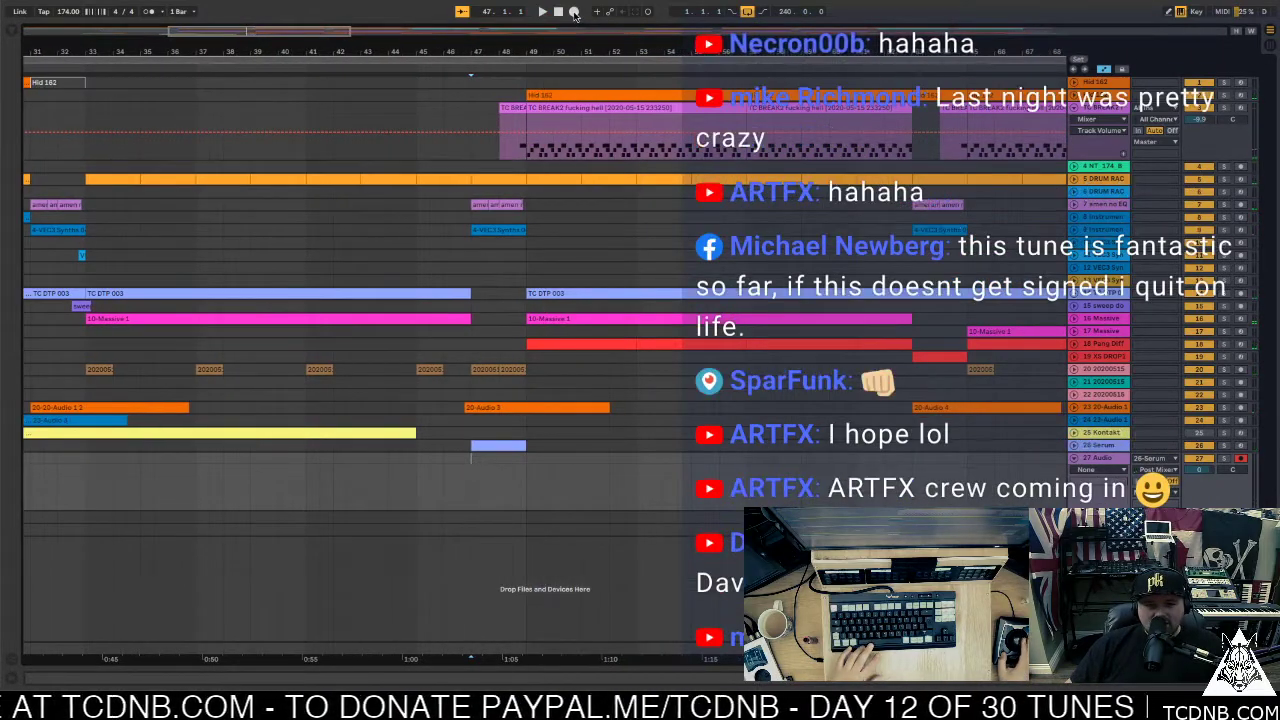
pyautogui.press('F9')
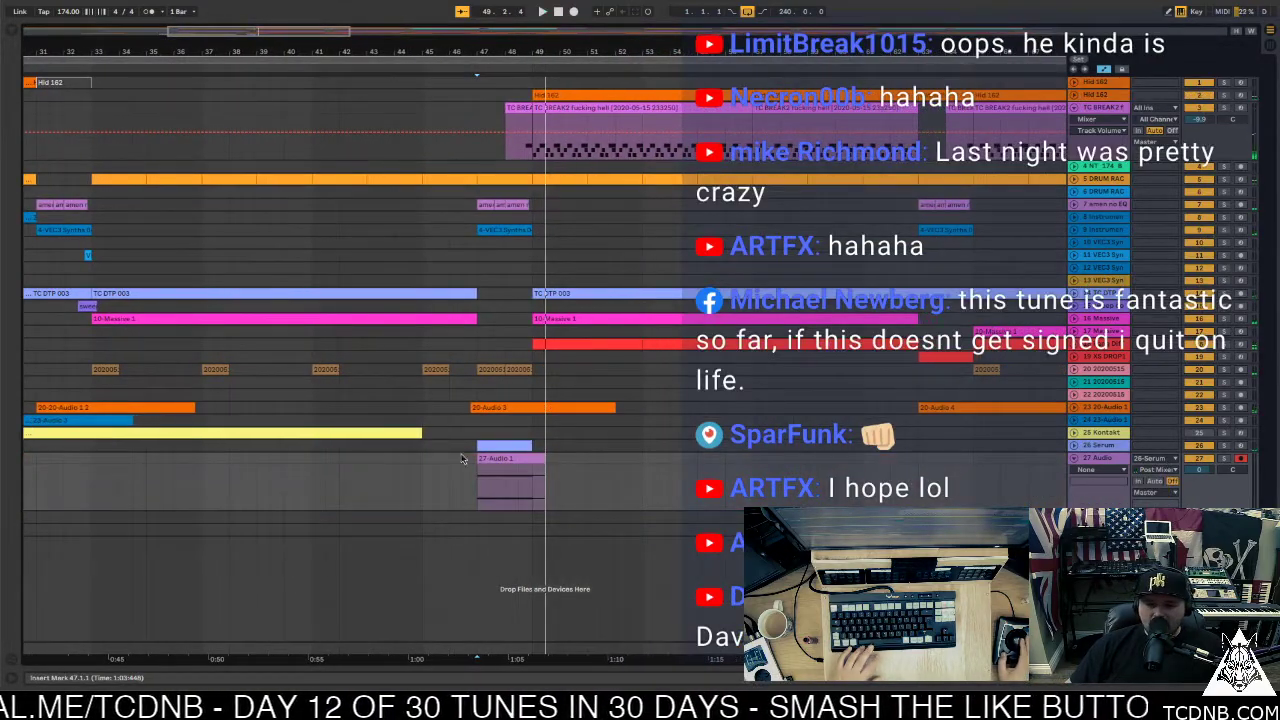
pyautogui.press('space')
pyautogui.press('space')
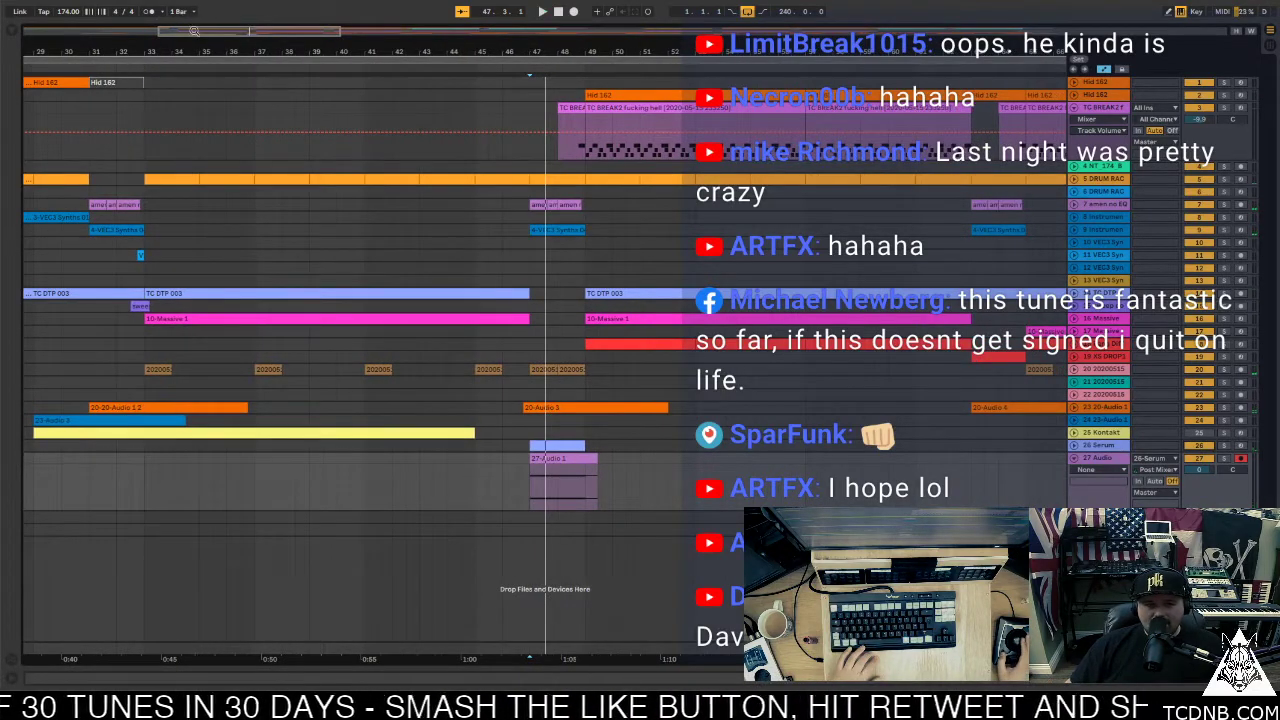
# Record the second Serum riser onto the audio track from bar 143
pyautogui.moveTo(193, 31); pyautogui.dragTo(519, 456)
pyautogui.click(619, 458)
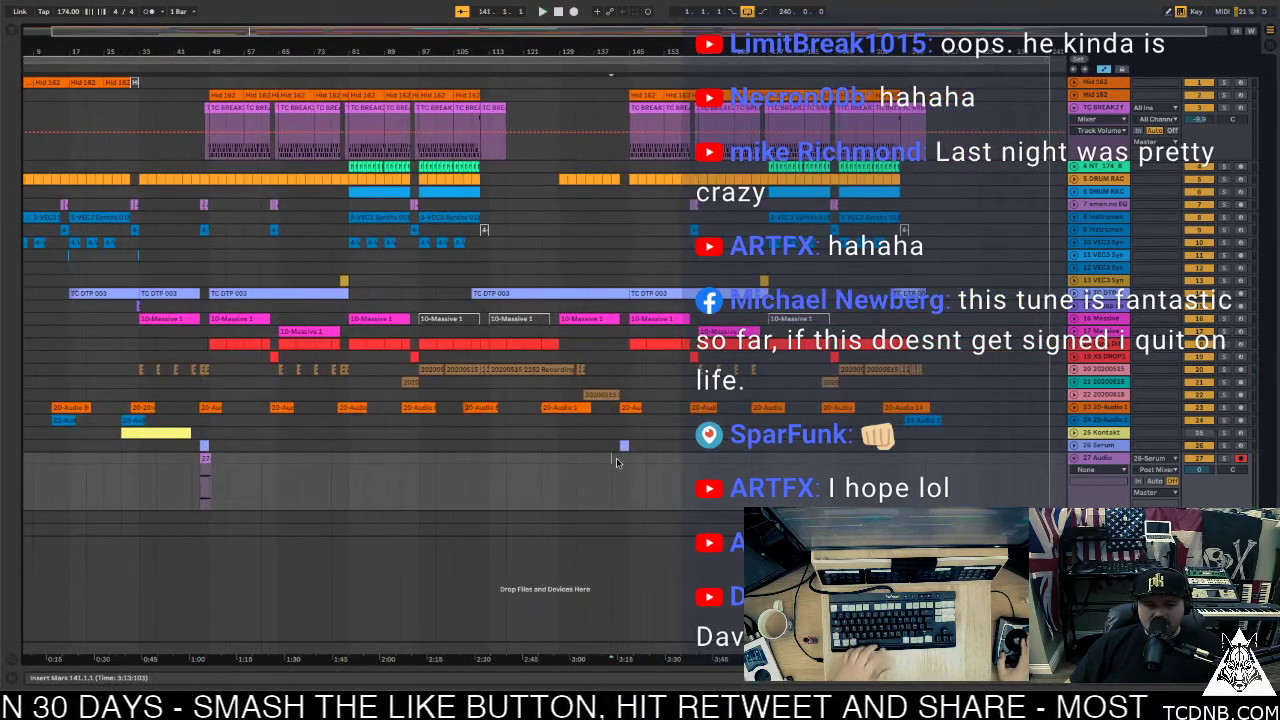
pyautogui.press('+')
pyautogui.press('+')
pyautogui.press('+')
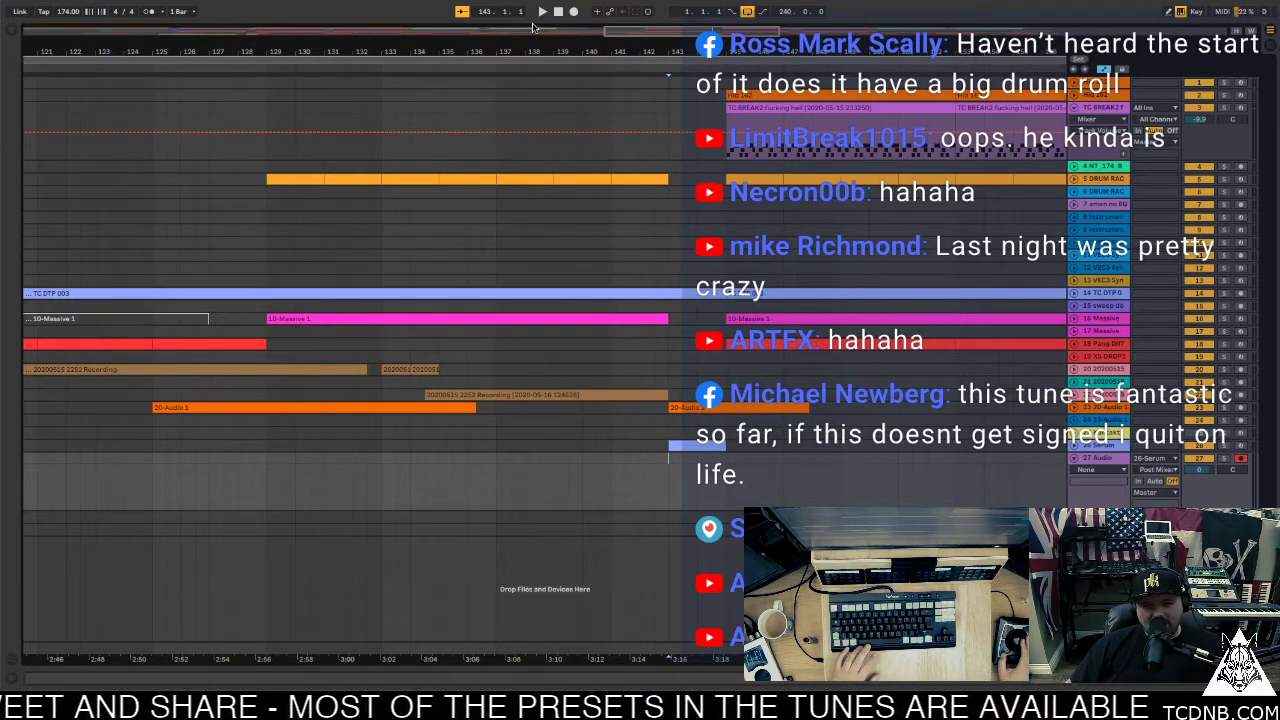
pyautogui.click(574, 12)
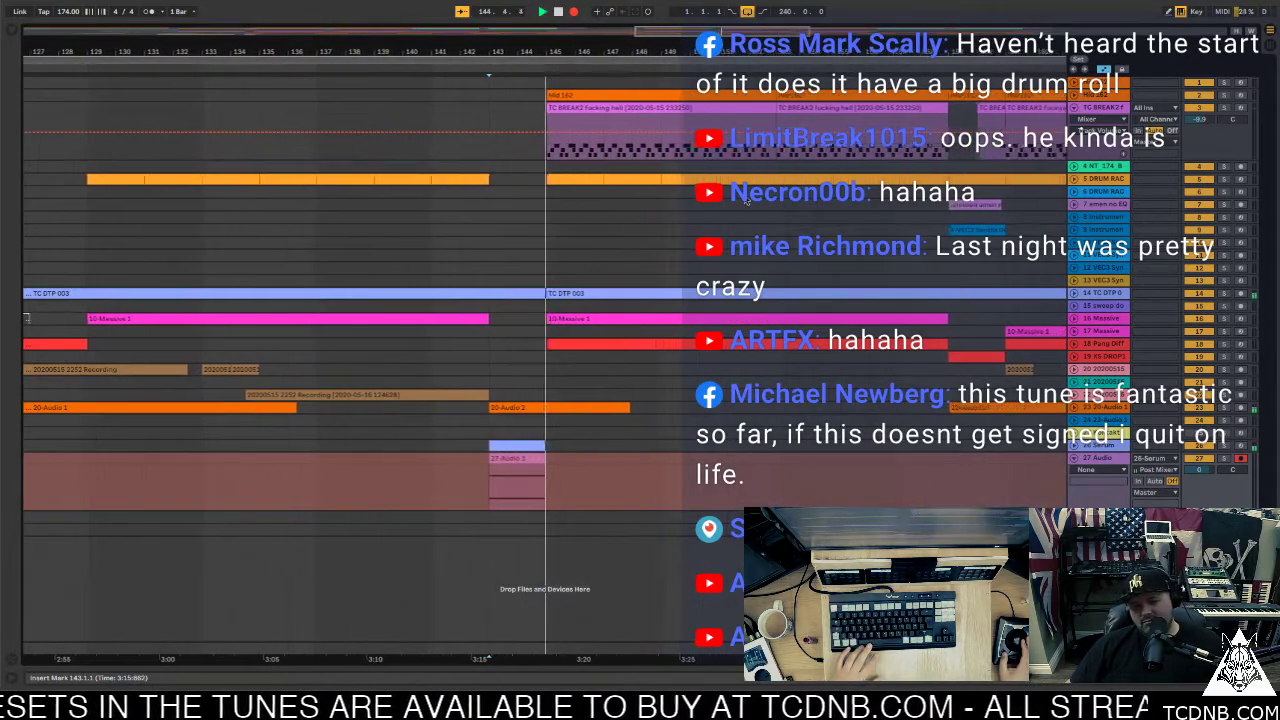
pyautogui.press('space')
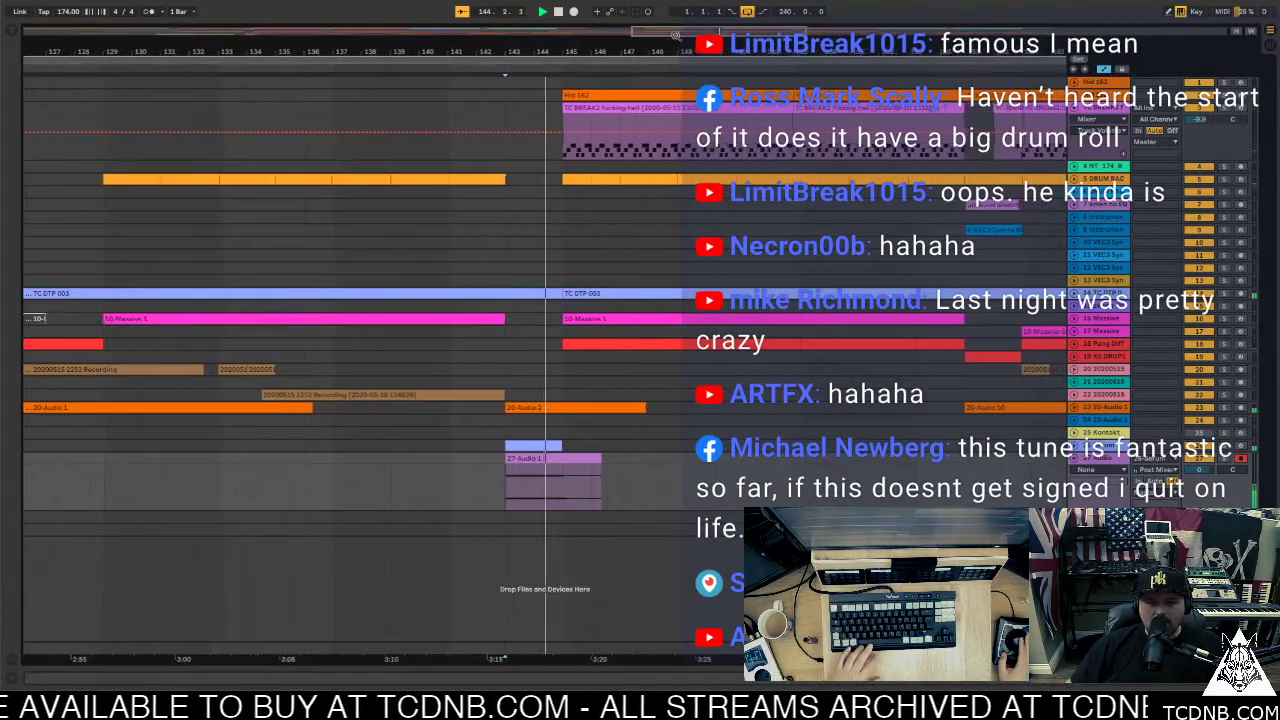
# Delete the original Serum track and play the recorded riser clip at bar 47 up close
pyautogui.scroll(-5, 493, 492)
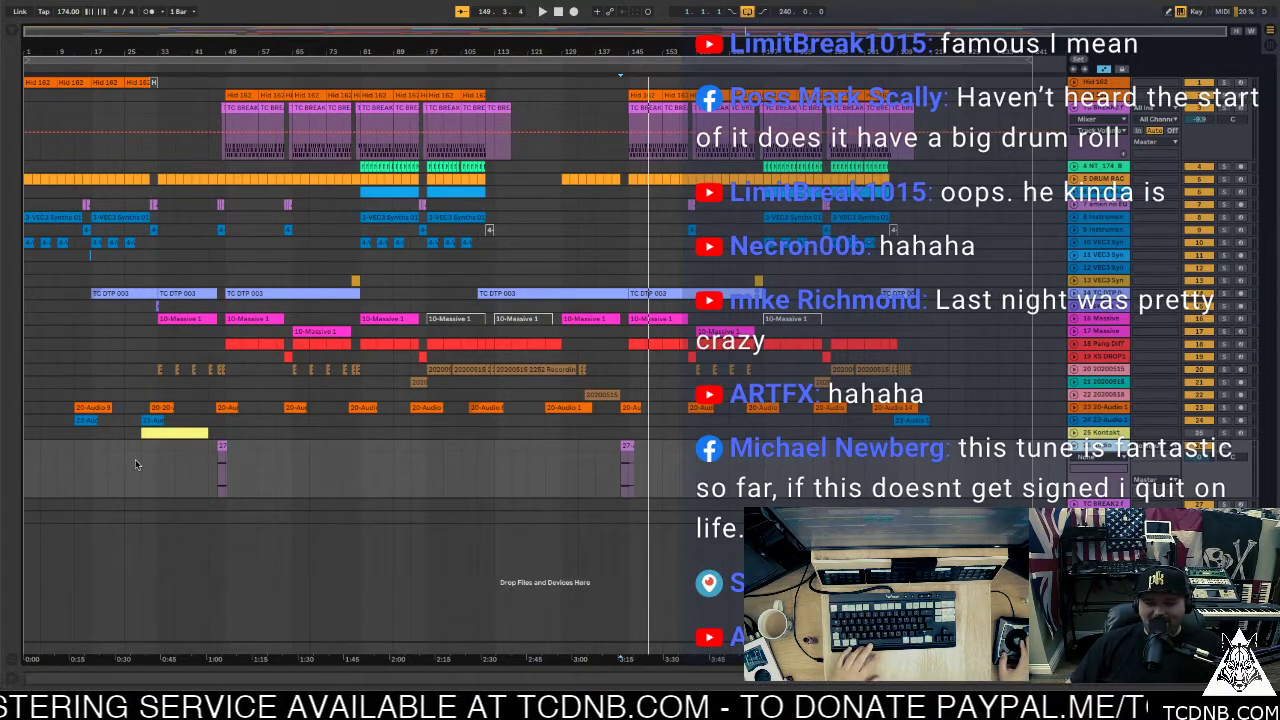
pyautogui.click(220, 453)
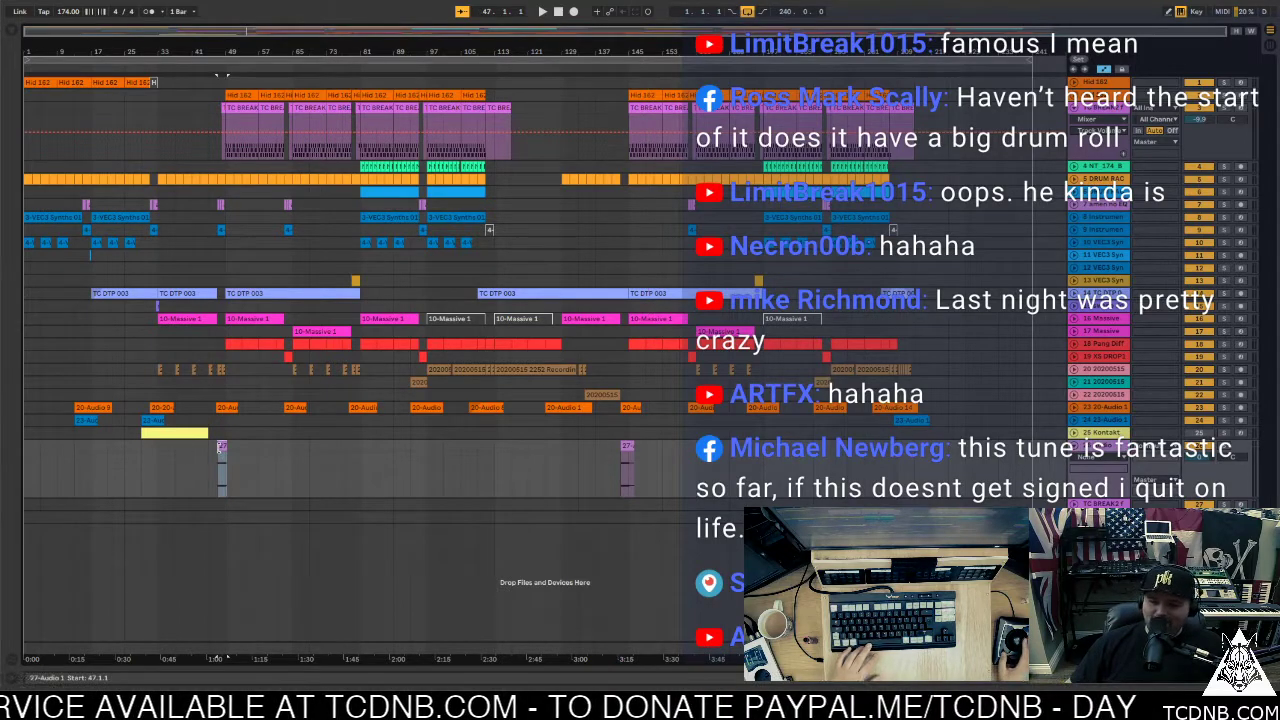
pyautogui.press('space')
pyautogui.press('z')
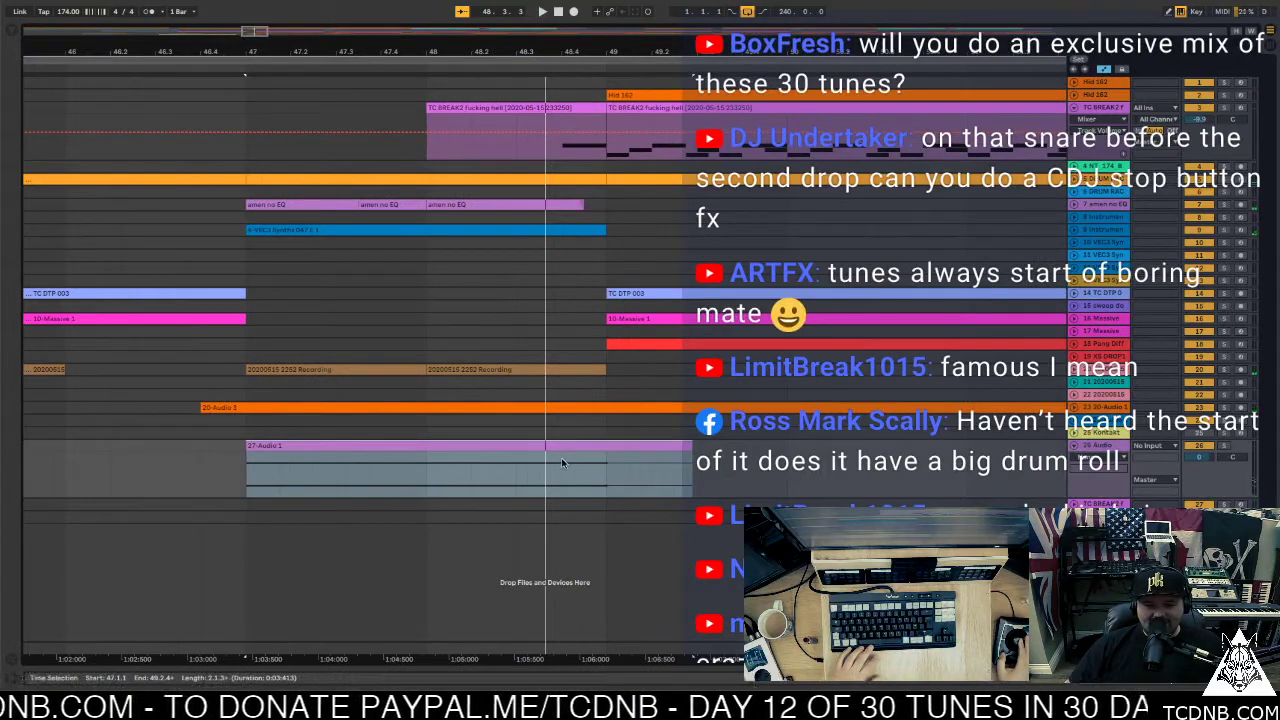
# Try cutting short stutter gaps into the last beat of the riser clip, between 48.4 and bar 49
pyautogui.click(562, 461)
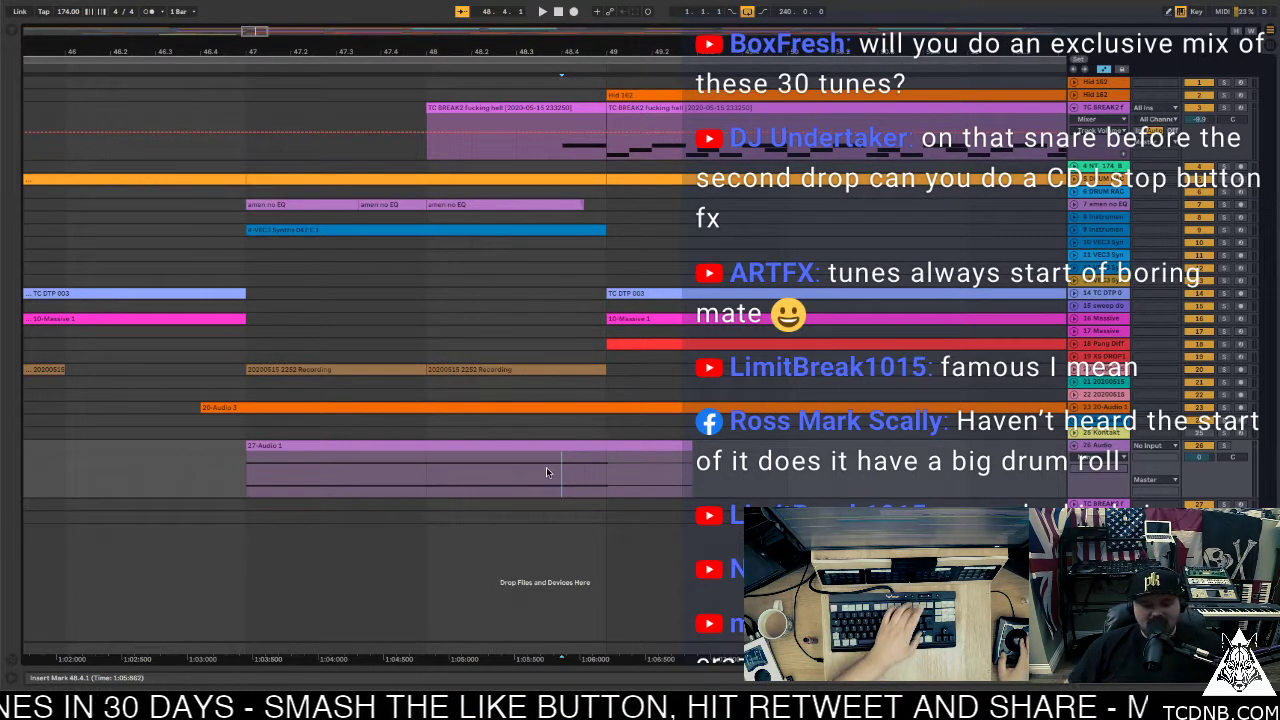
pyautogui.press('+')
pyautogui.press('+')
pyautogui.press('Right')
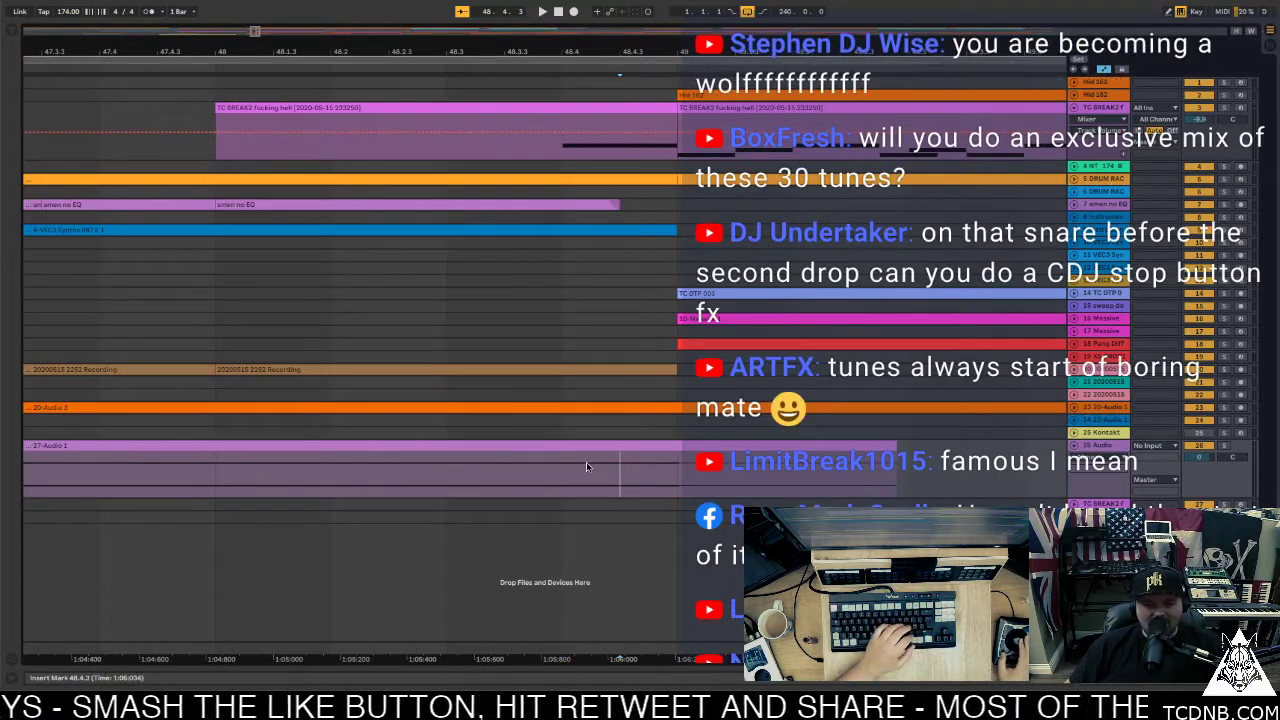
pyautogui.click(590, 459)
pyautogui.moveTo(563, 462)
pyautogui.mouseDown()
pyautogui.moveTo(590, 457)
pyautogui.moveTo(576, 449)
pyautogui.mouseUp()
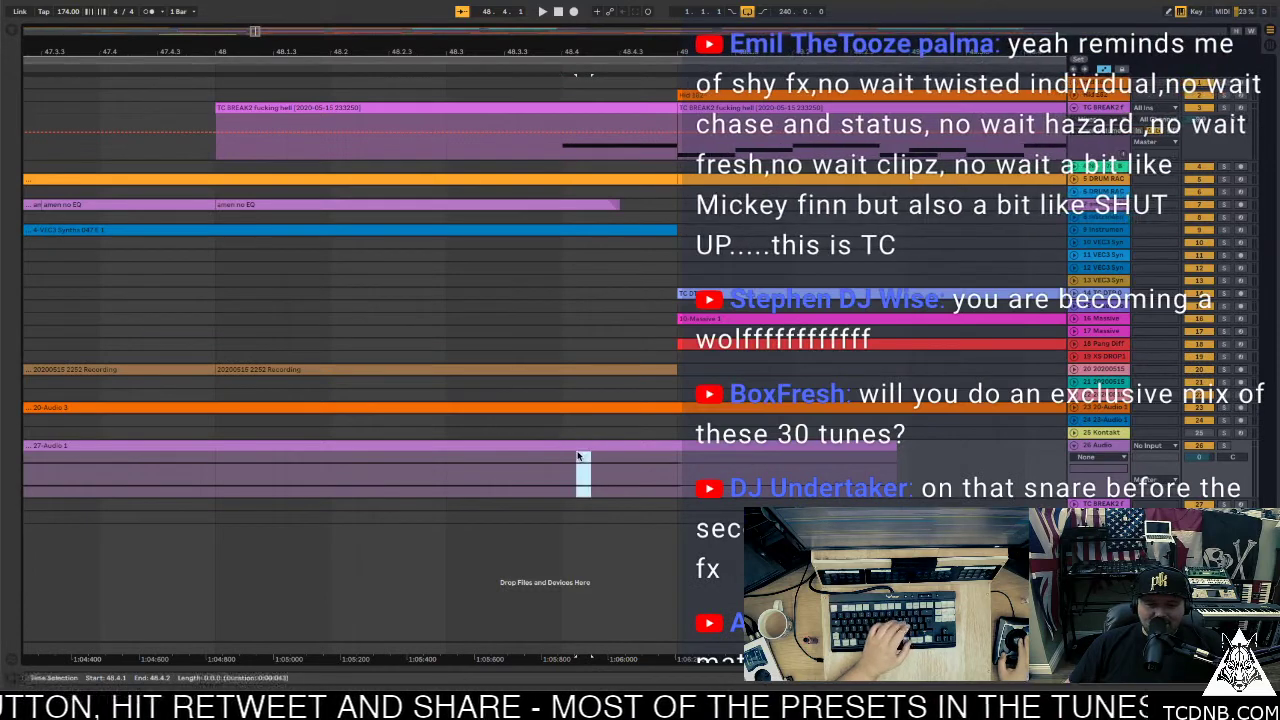
pyautogui.click(618, 451)
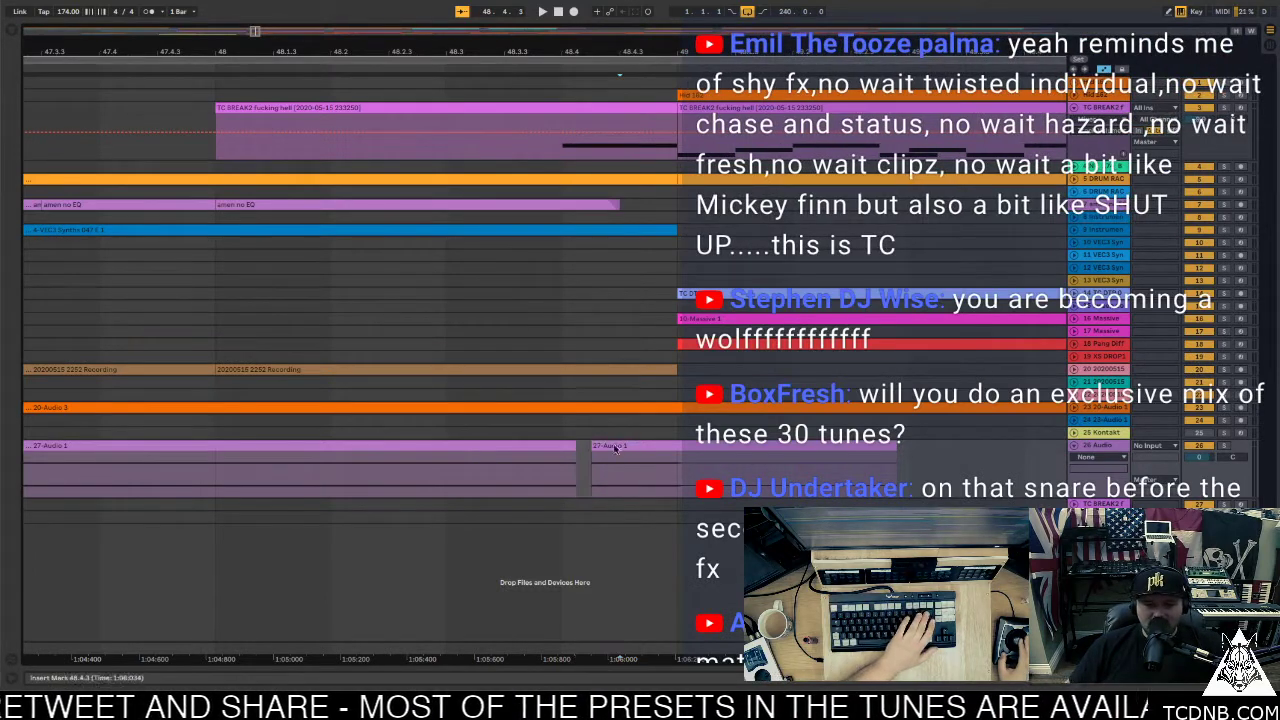
pyautogui.hotkey('ctrl', 'e')
pyautogui.moveTo(633, 451); pyautogui.dragTo(661, 450)
pyautogui.hotkey('ctrl', 'e')
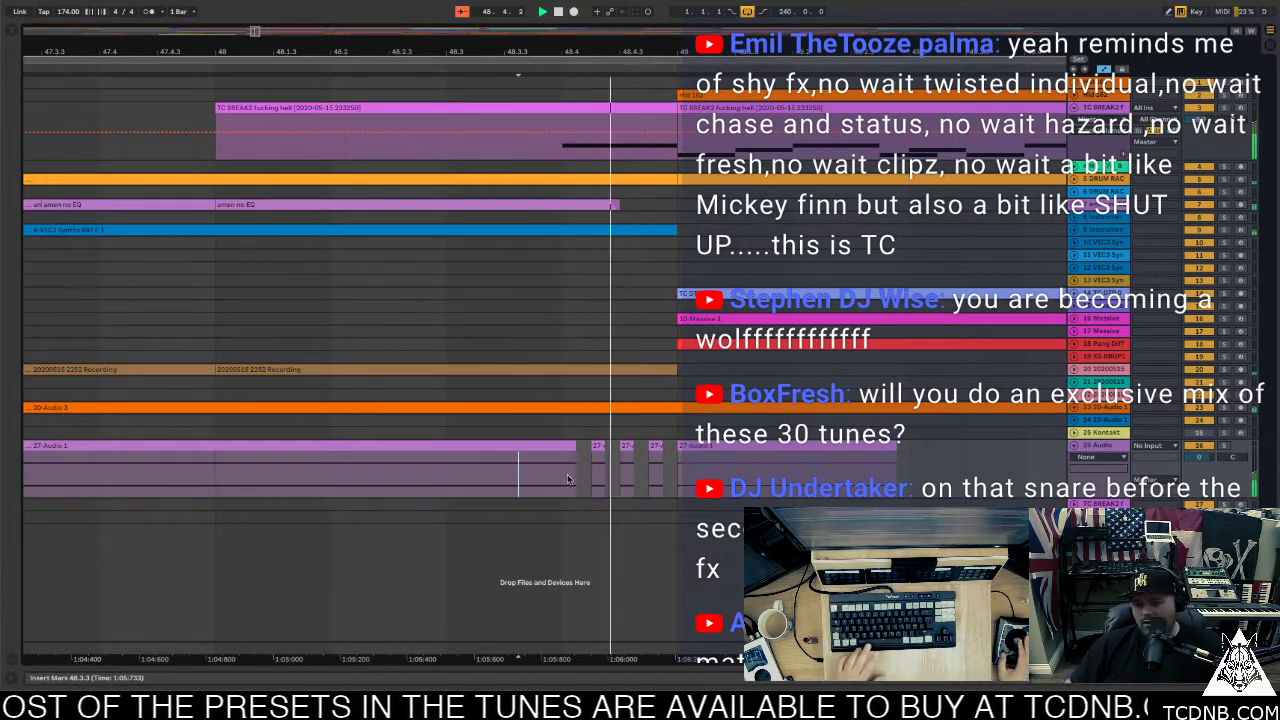
# Delete the part of the riser recording after bar 49 and play back the edited transition
pyautogui.click(862, 443)
pyautogui.click(681, 455)
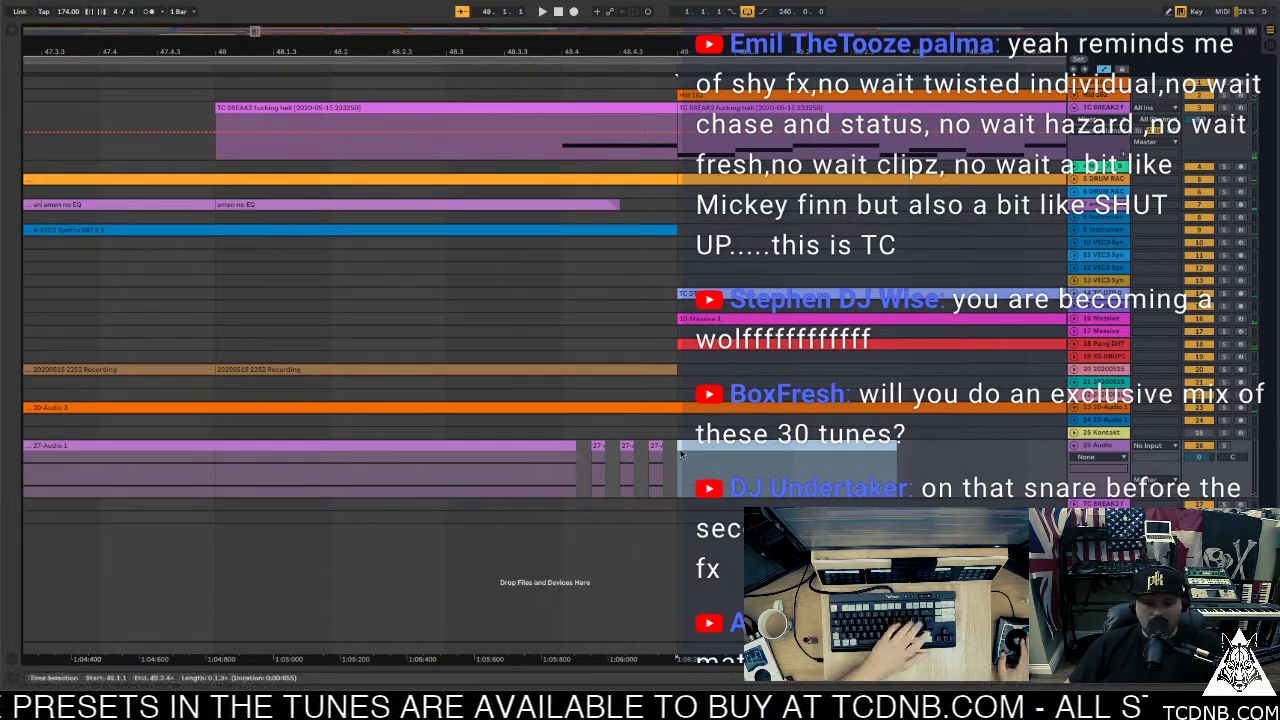
pyautogui.click(431, 463)
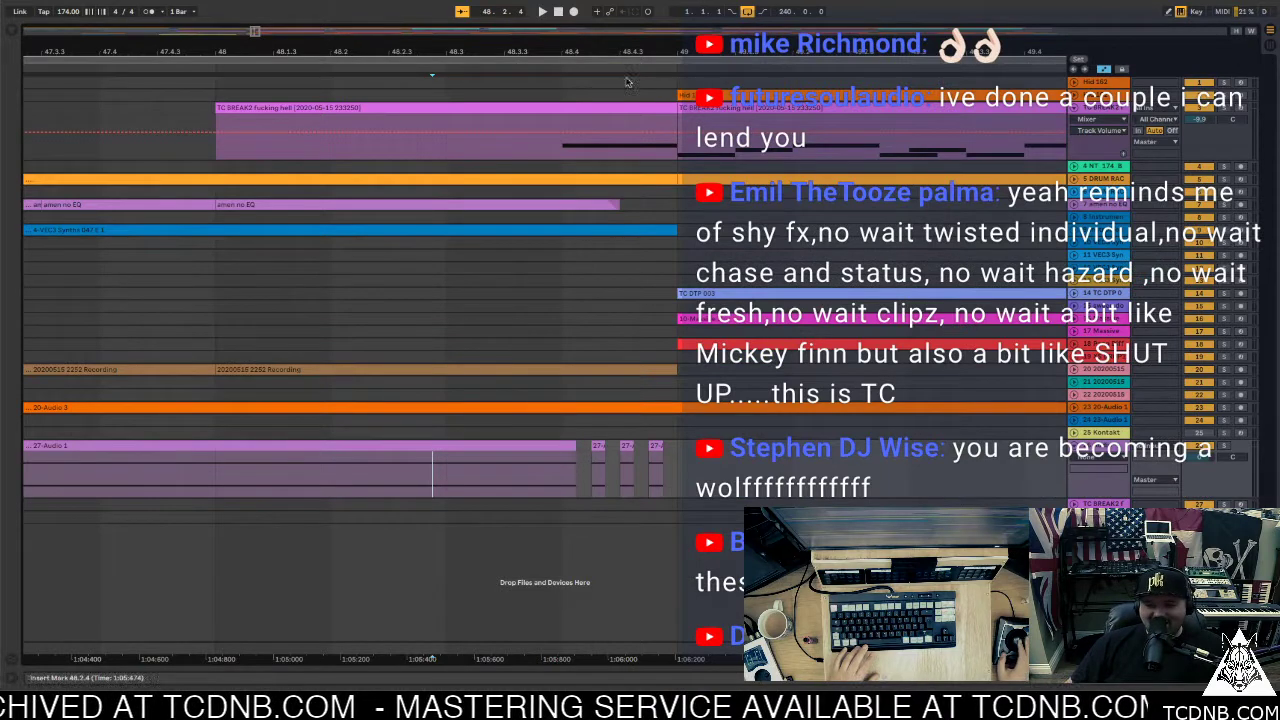
pyautogui.moveTo(256, 32); pyautogui.dragTo(256, 24)
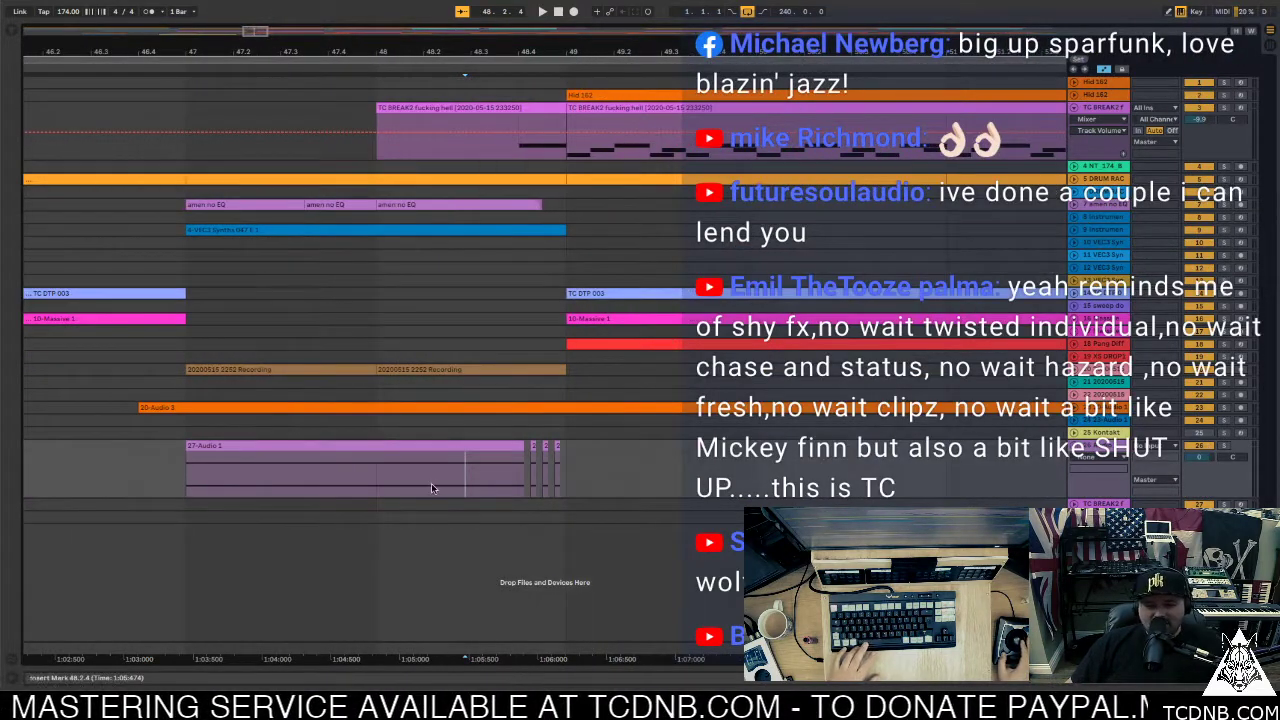
pyautogui.press('space')
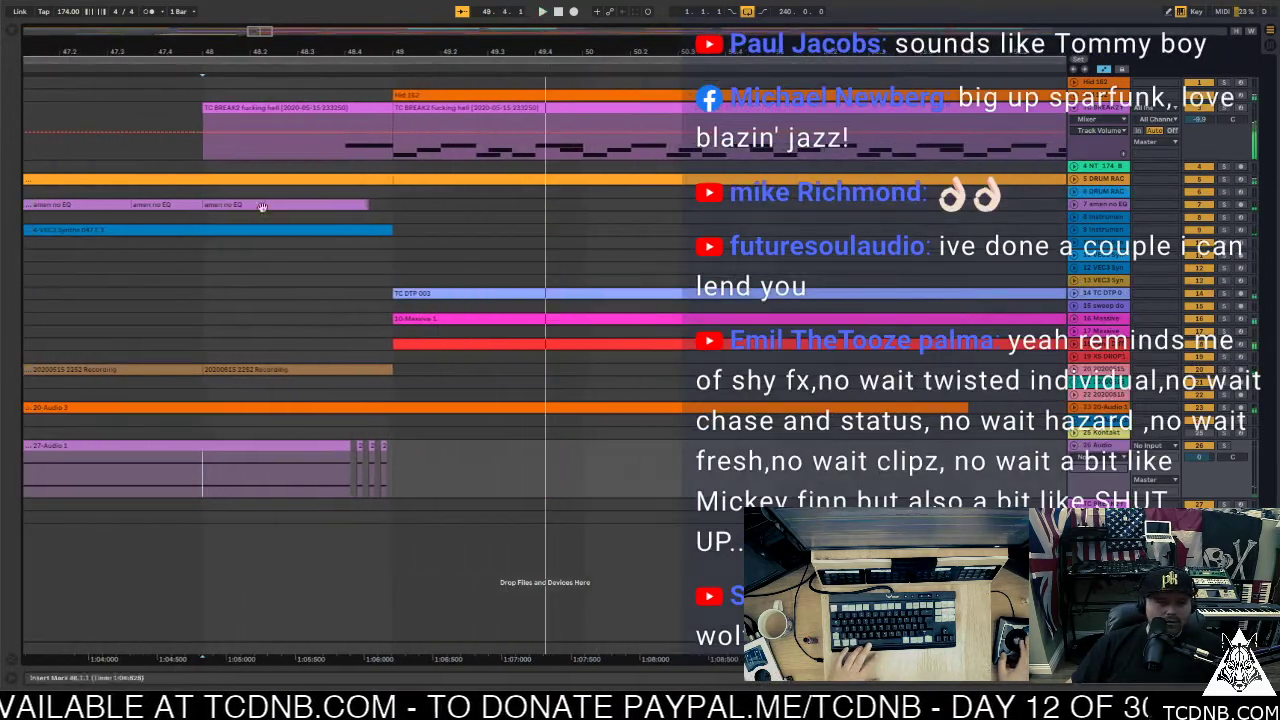
# Extend the main riser clip over the stutter slices to bar 49 and play back the transition into the drop
pyautogui.moveTo(344, 443); pyautogui.dragTo(390, 444)
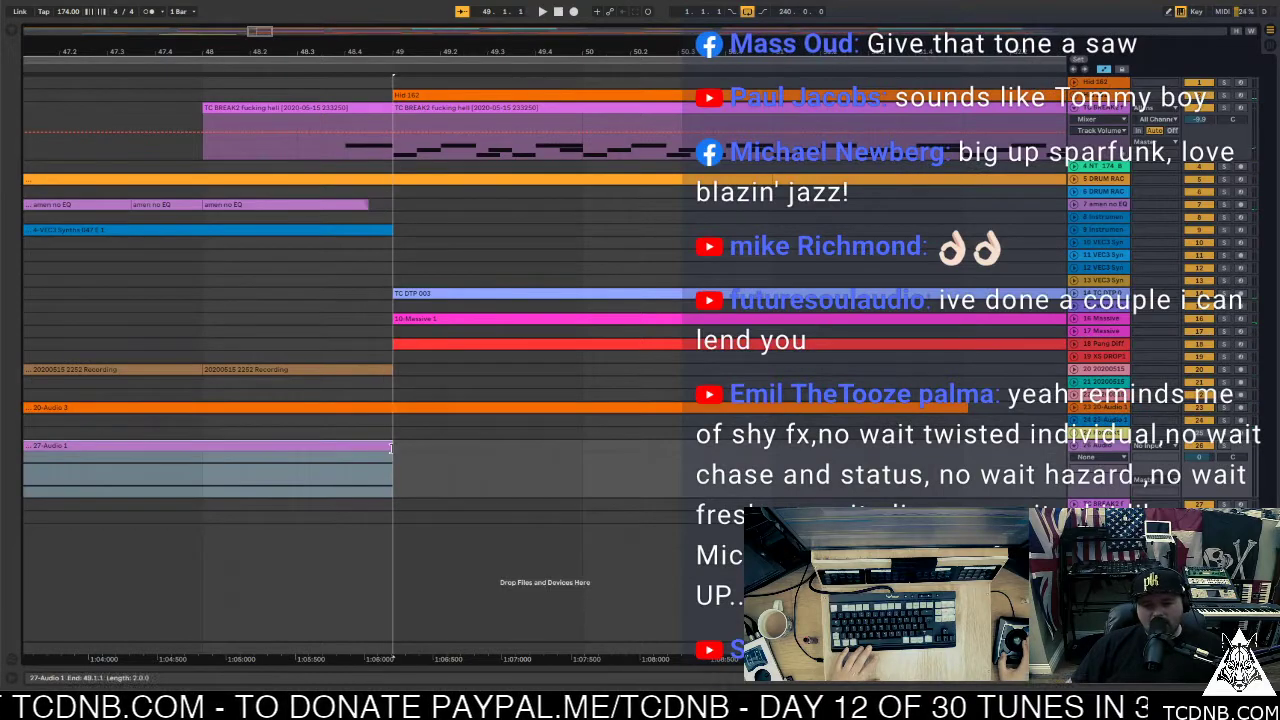
pyautogui.click(183, 471)
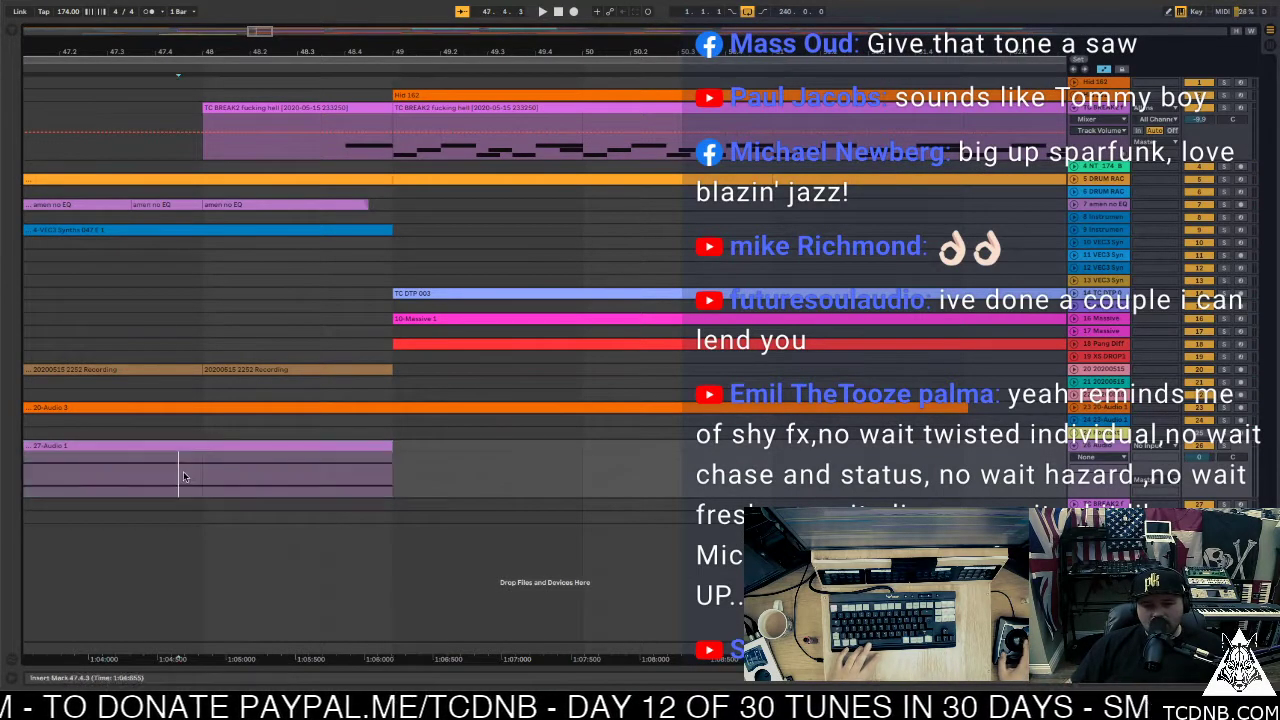
pyautogui.press('space')
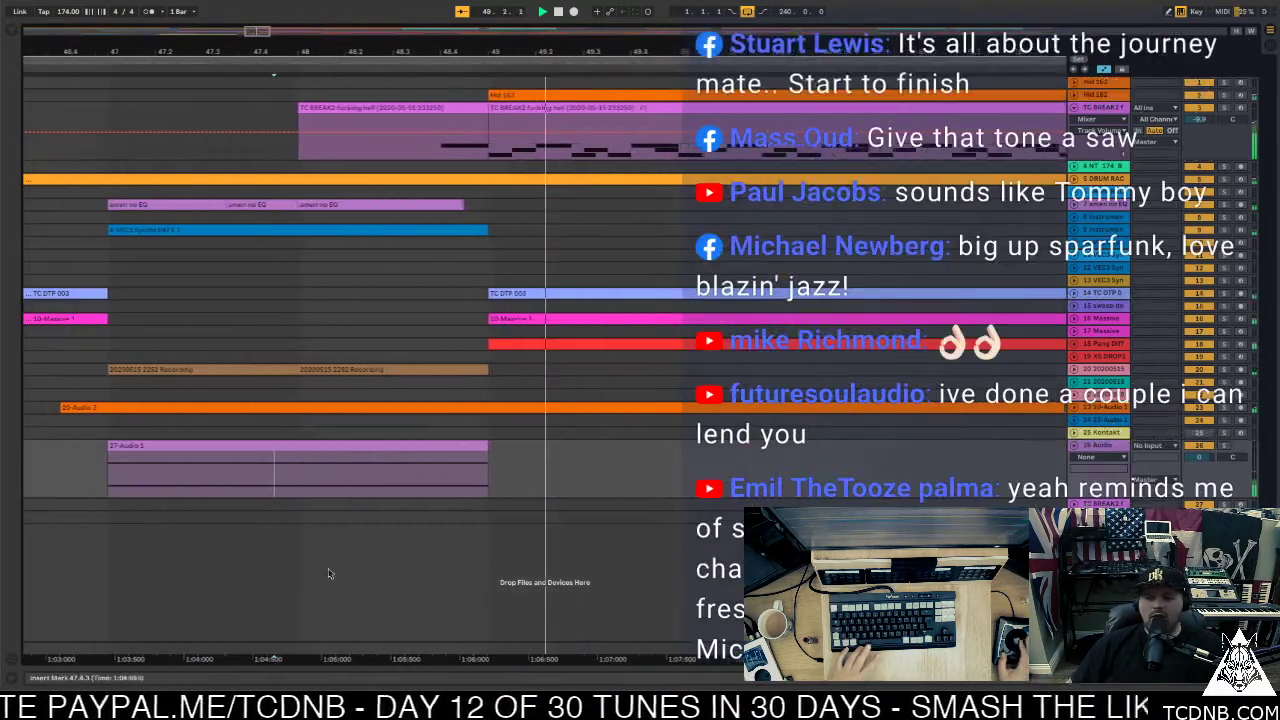
pyautogui.press('-')
pyautogui.press('-')
pyautogui.press('-')
pyautogui.press('-')
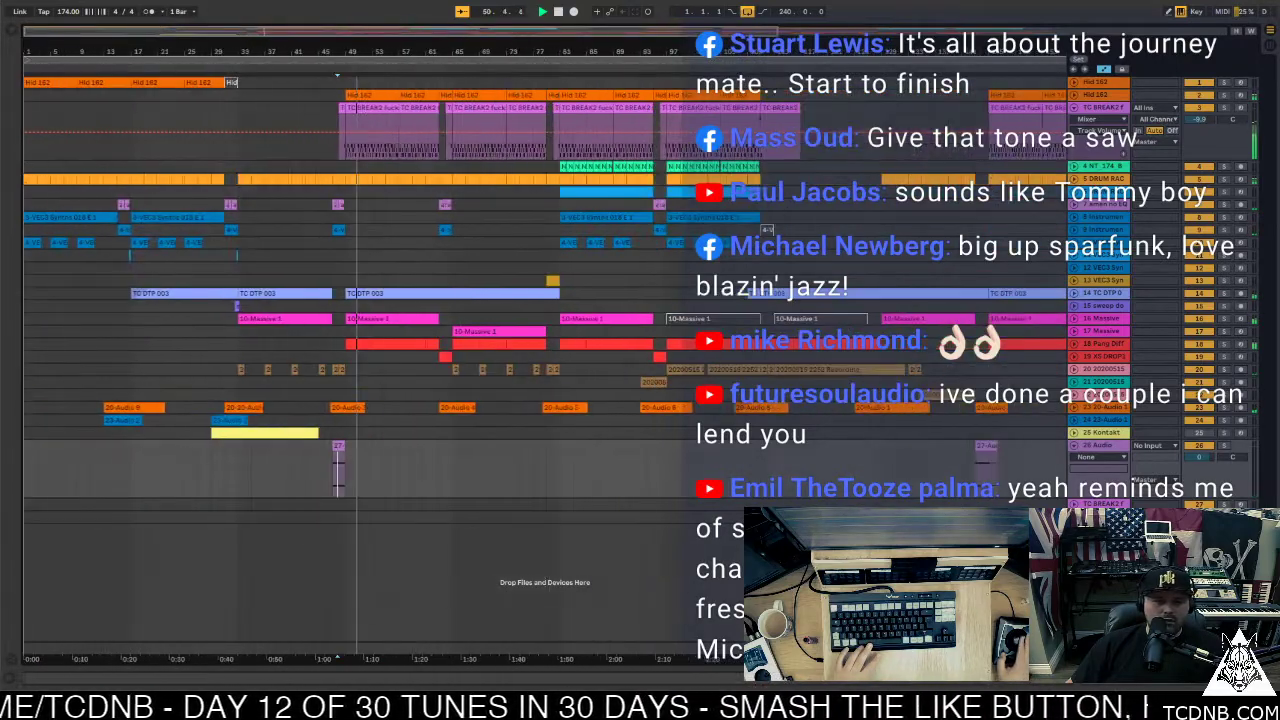
pyautogui.press('space')
pyautogui.press('space')
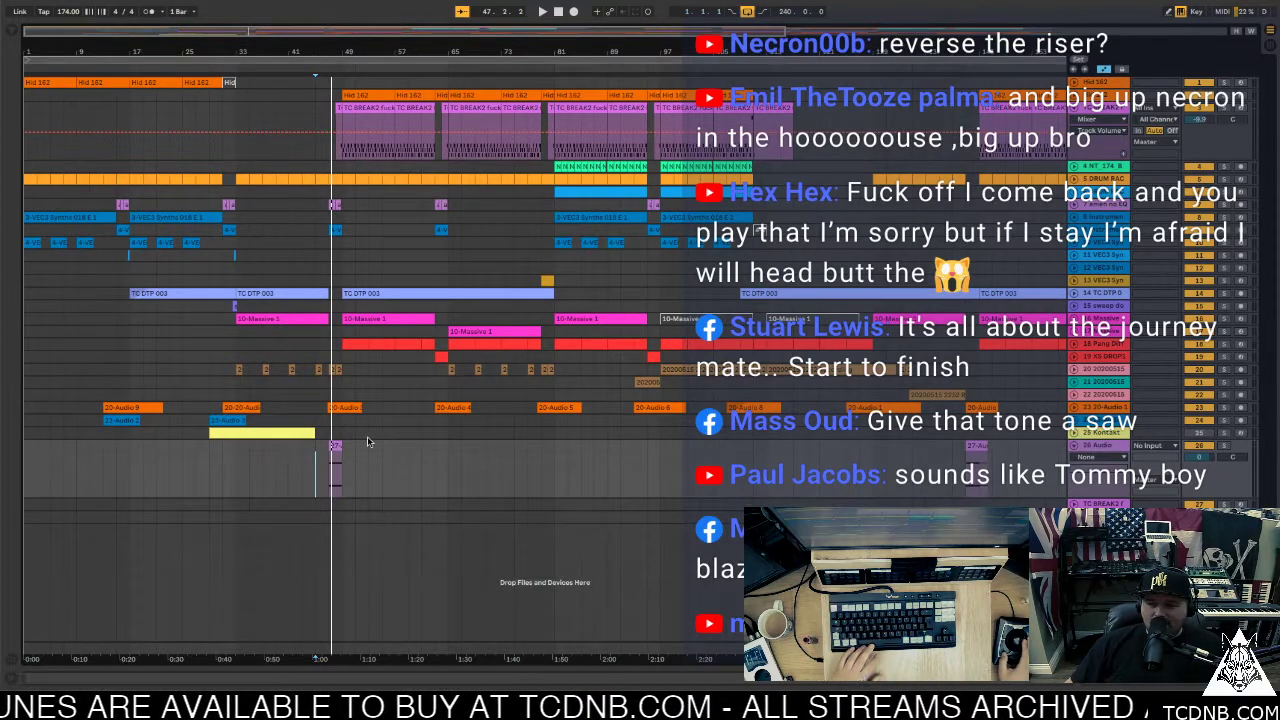
# Play the first riser into its drop from bar 45 and the second riser into its drop from bar 143
pyautogui.click(313, 451)
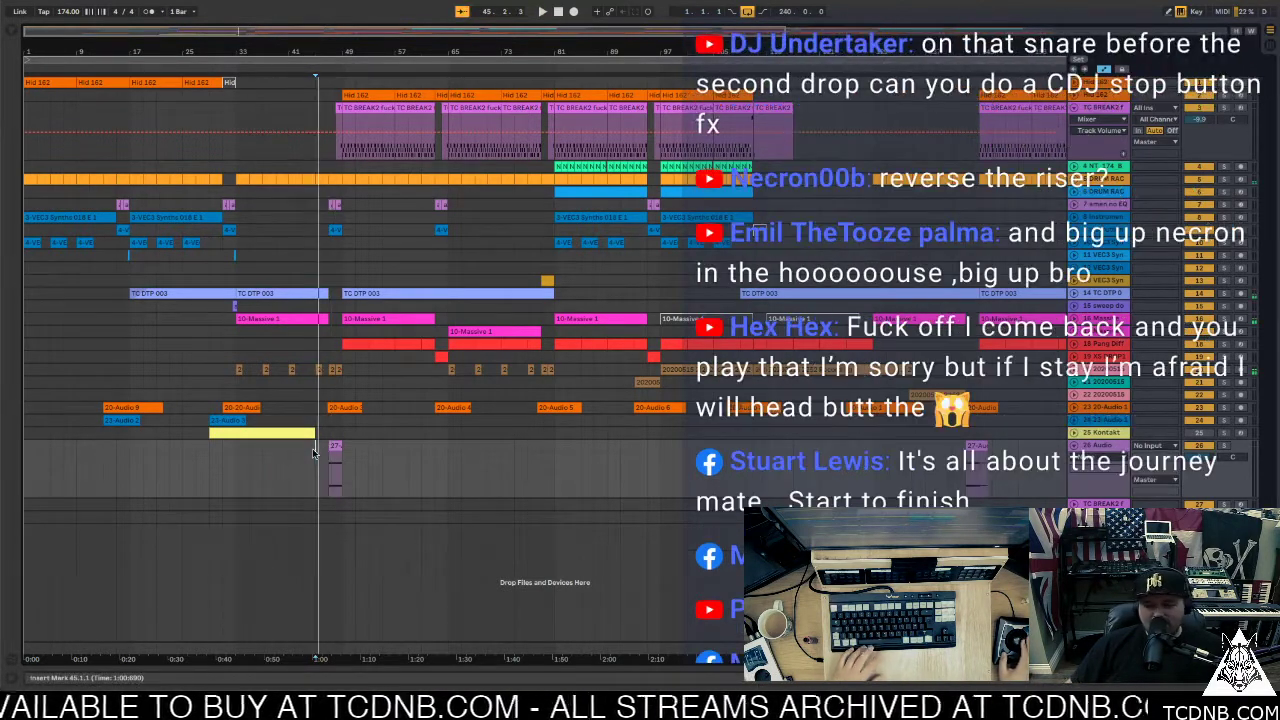
pyautogui.press('space')
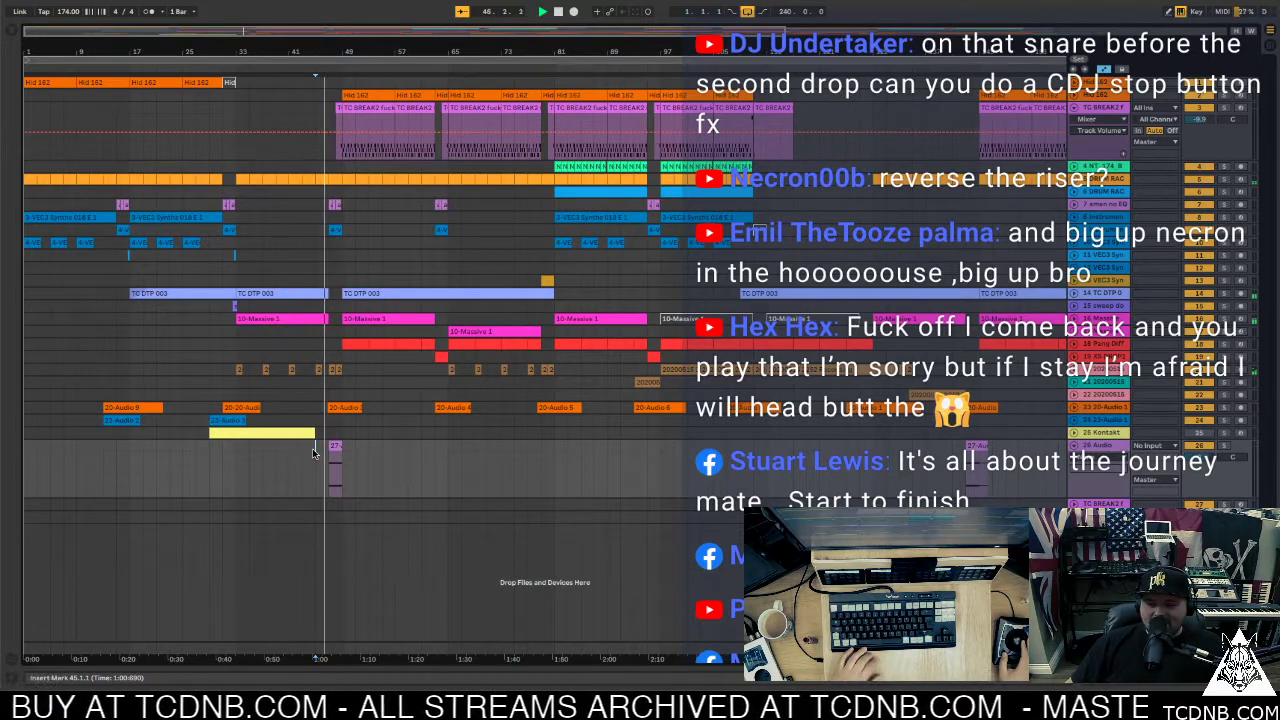
pyautogui.press('space')
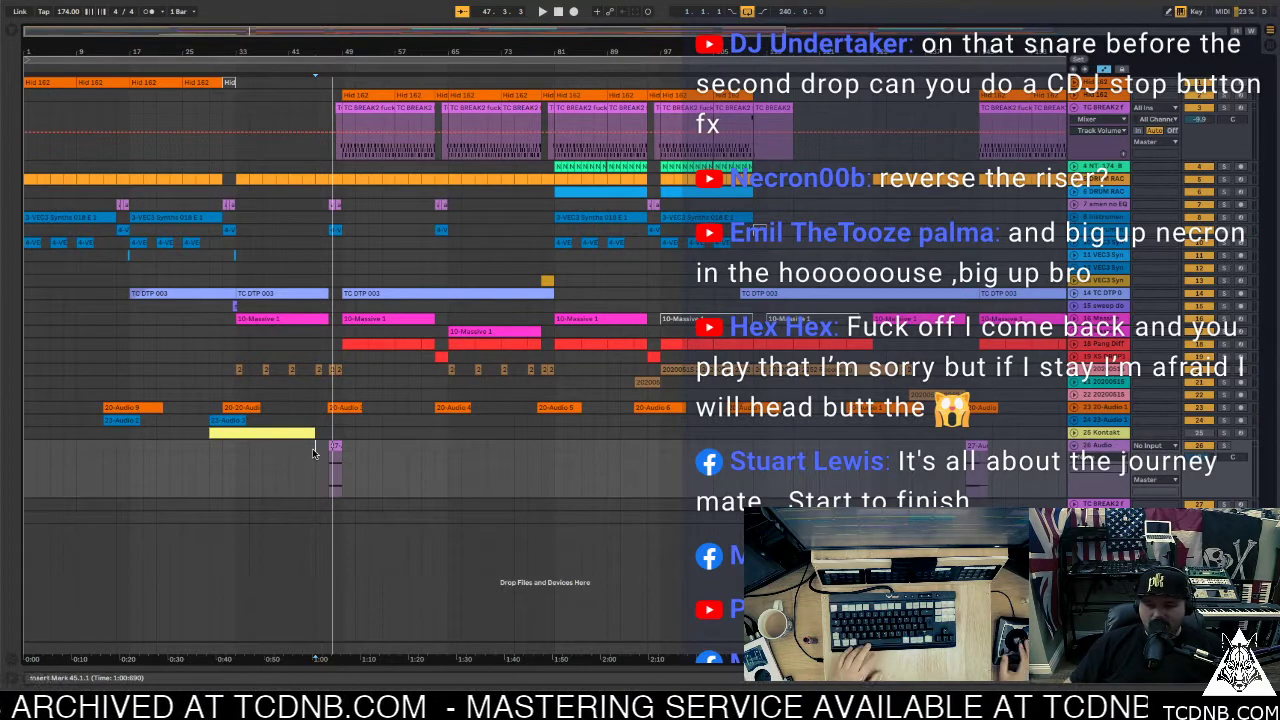
pyautogui.press('space')
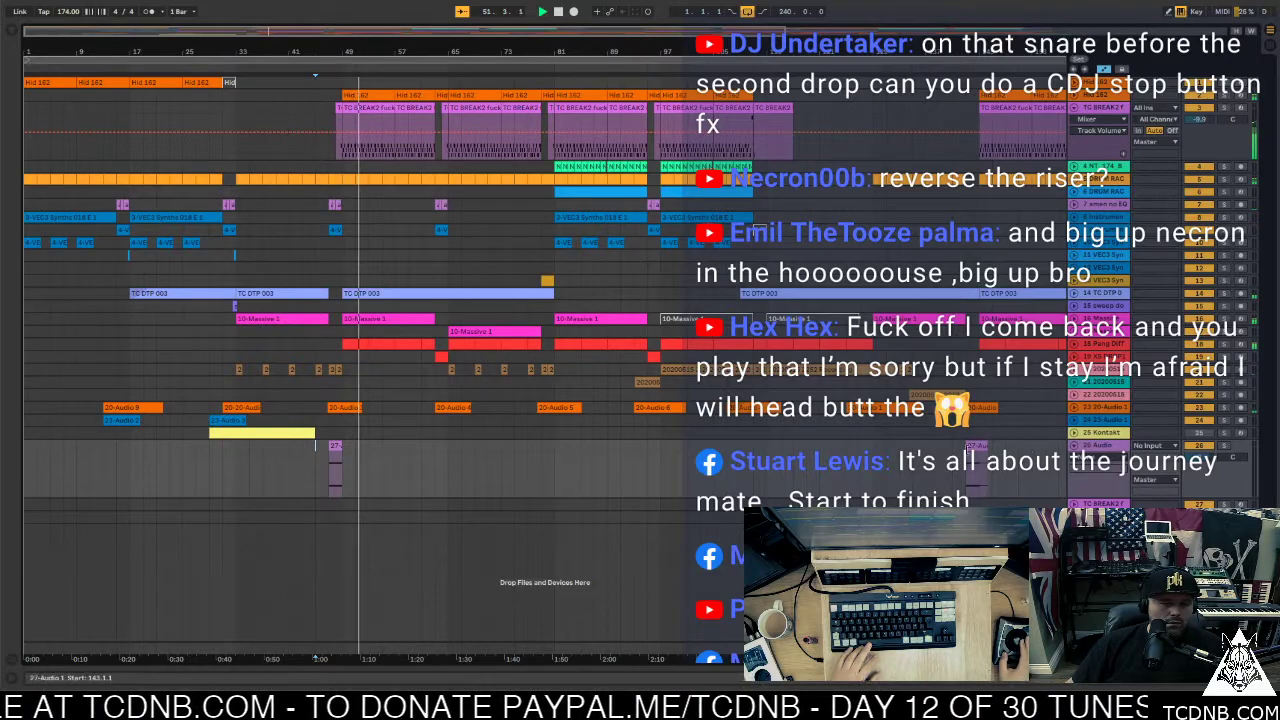
pyautogui.click(972, 52)
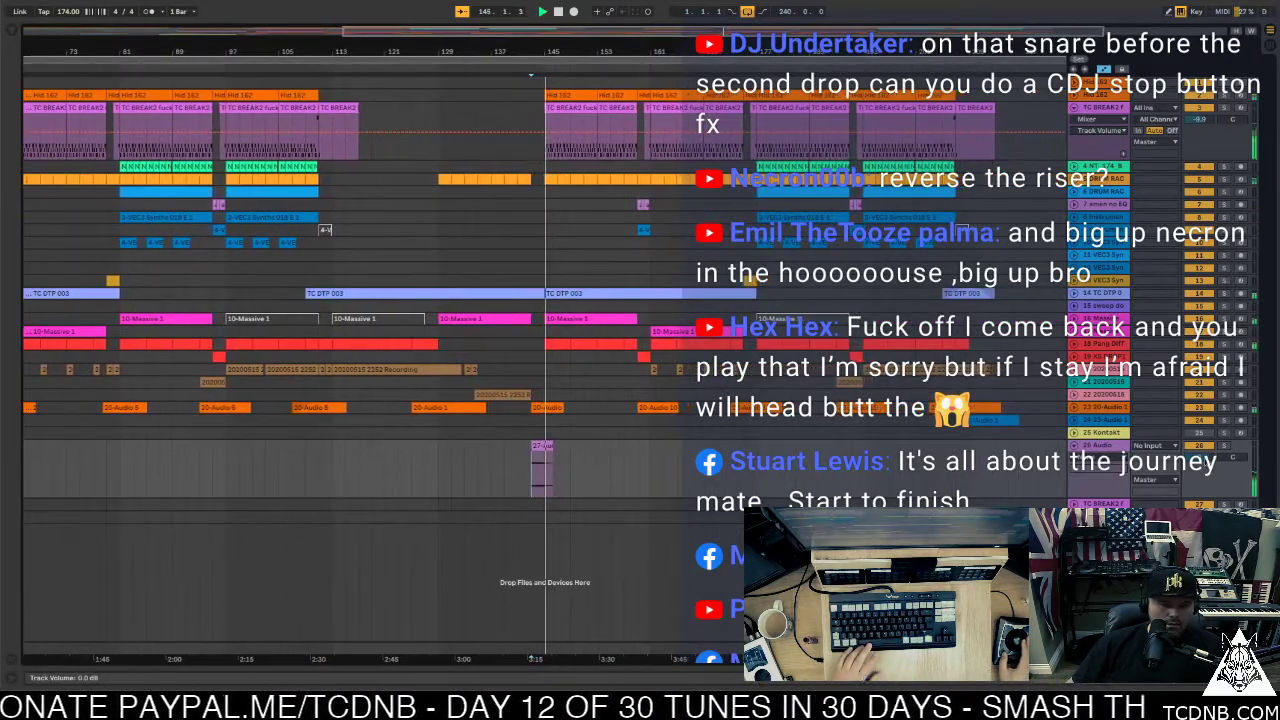
pyautogui.press('space')
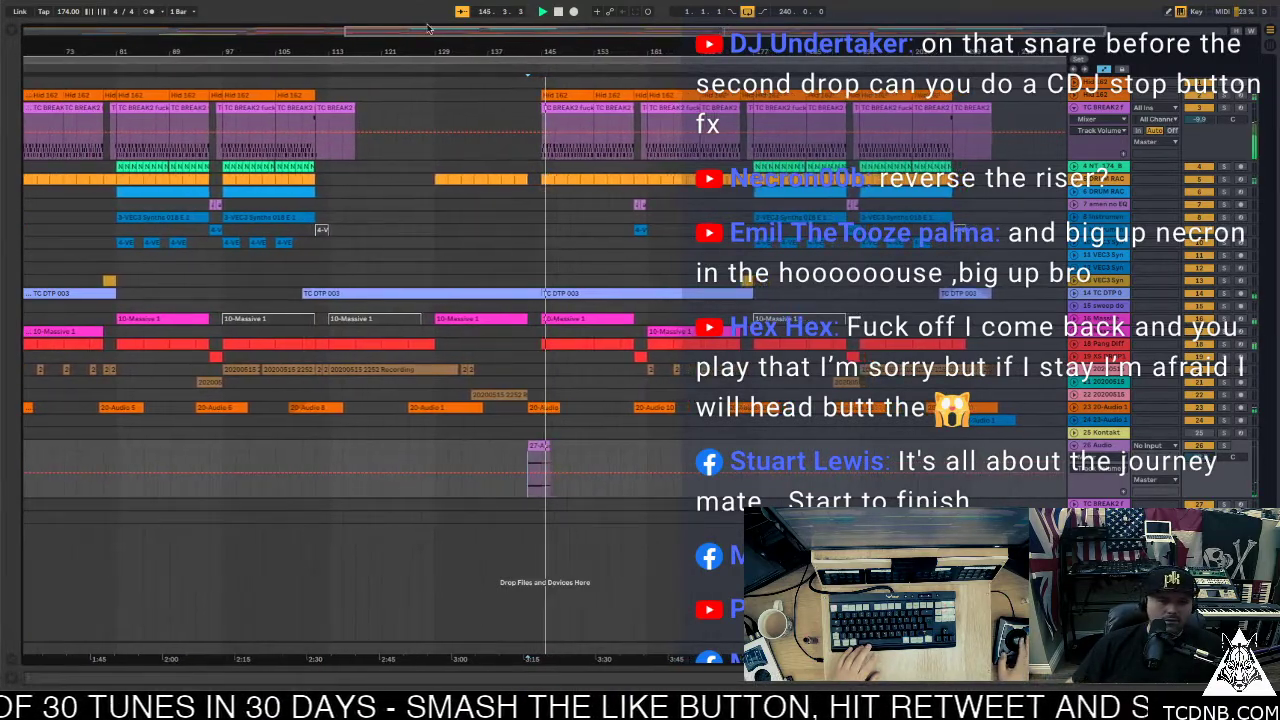
pyautogui.press('-')
# Lower the riser audio track's volume to -13.5 dB while playing from bar 45, and fold the track
pyautogui.click(210, 449)
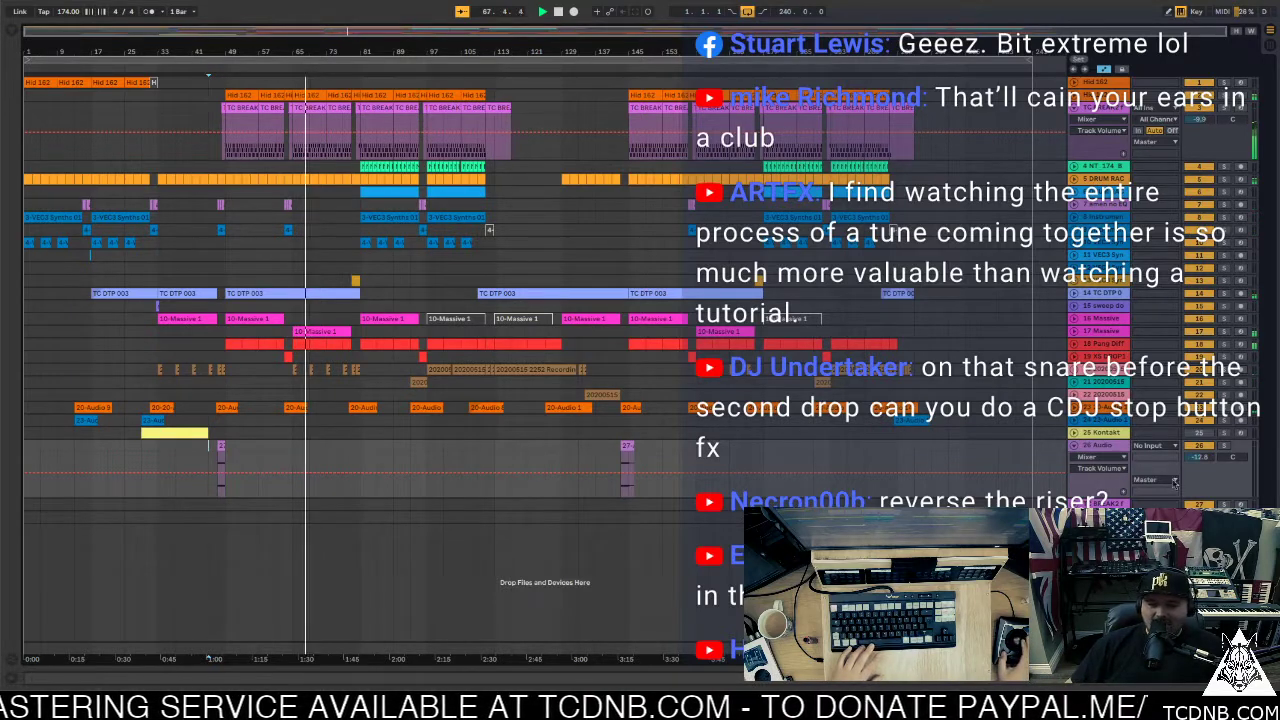
pyautogui.moveTo(1205, 460); pyautogui.dragTo(1205, 466)
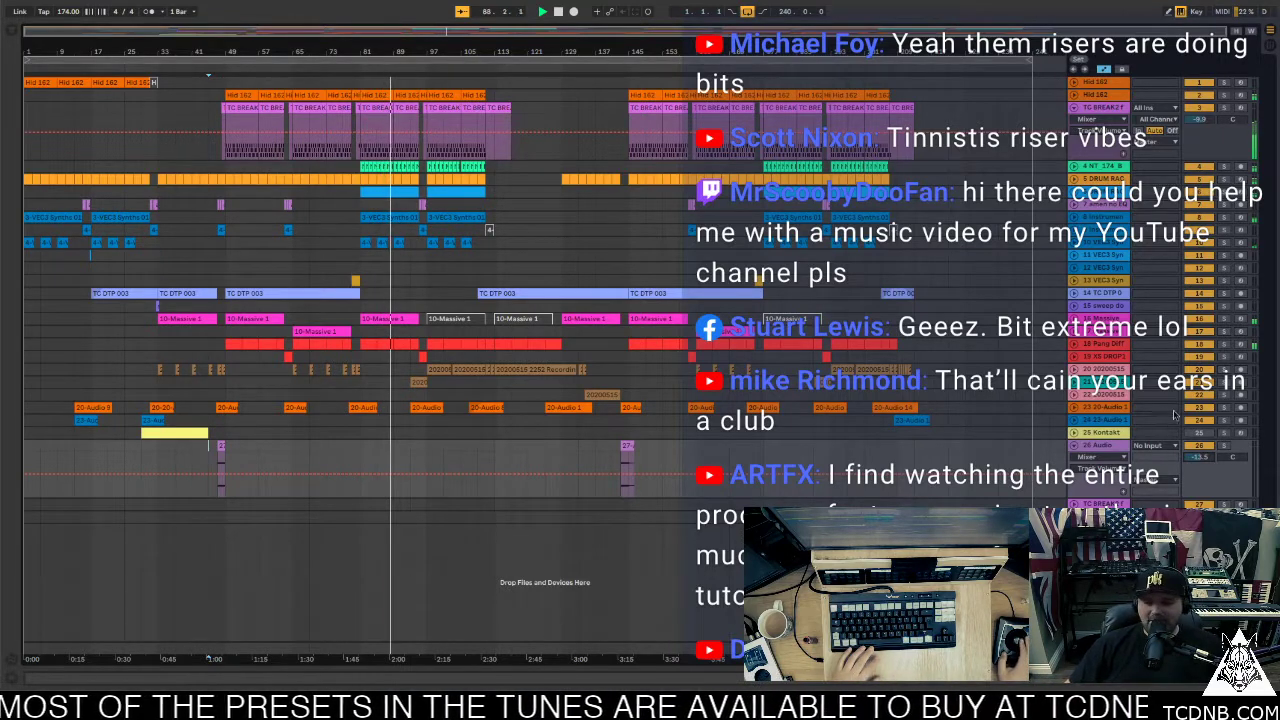
pyautogui.click(1075, 447)
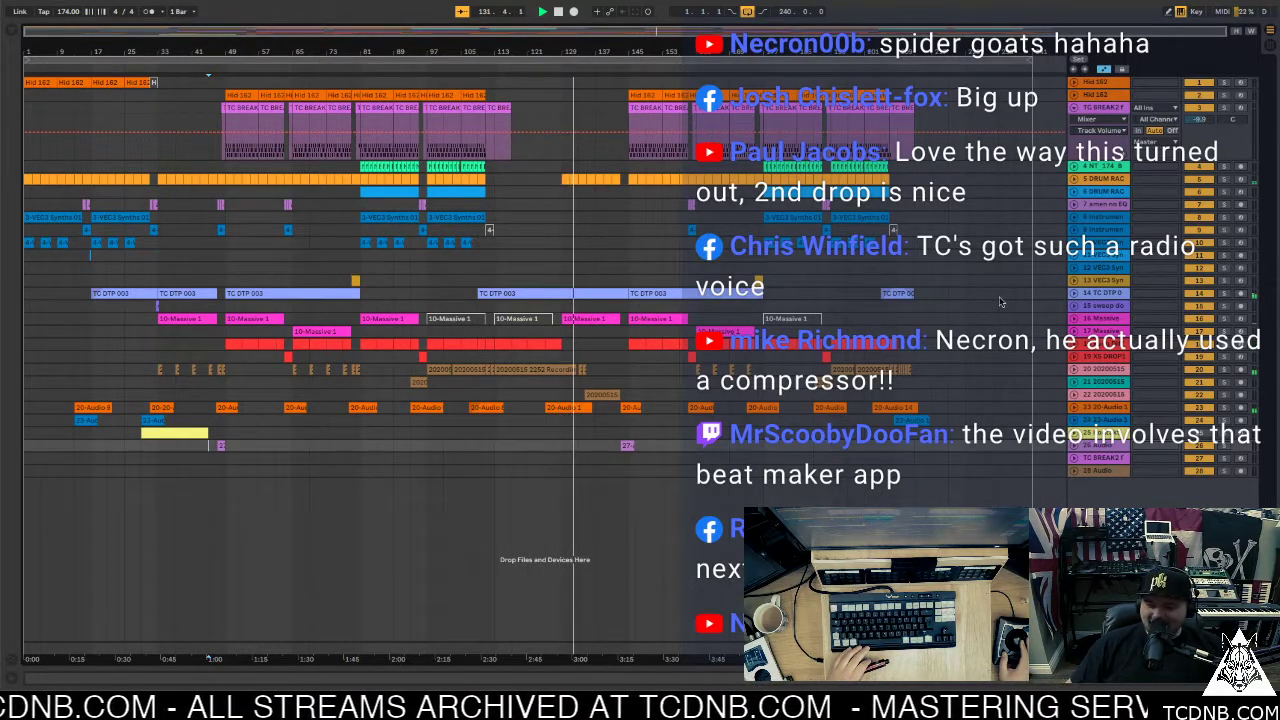
# Audition the recording on track 20 in solo from bar 117, and return the insert marker to bar 113
pyautogui.click(509, 381)
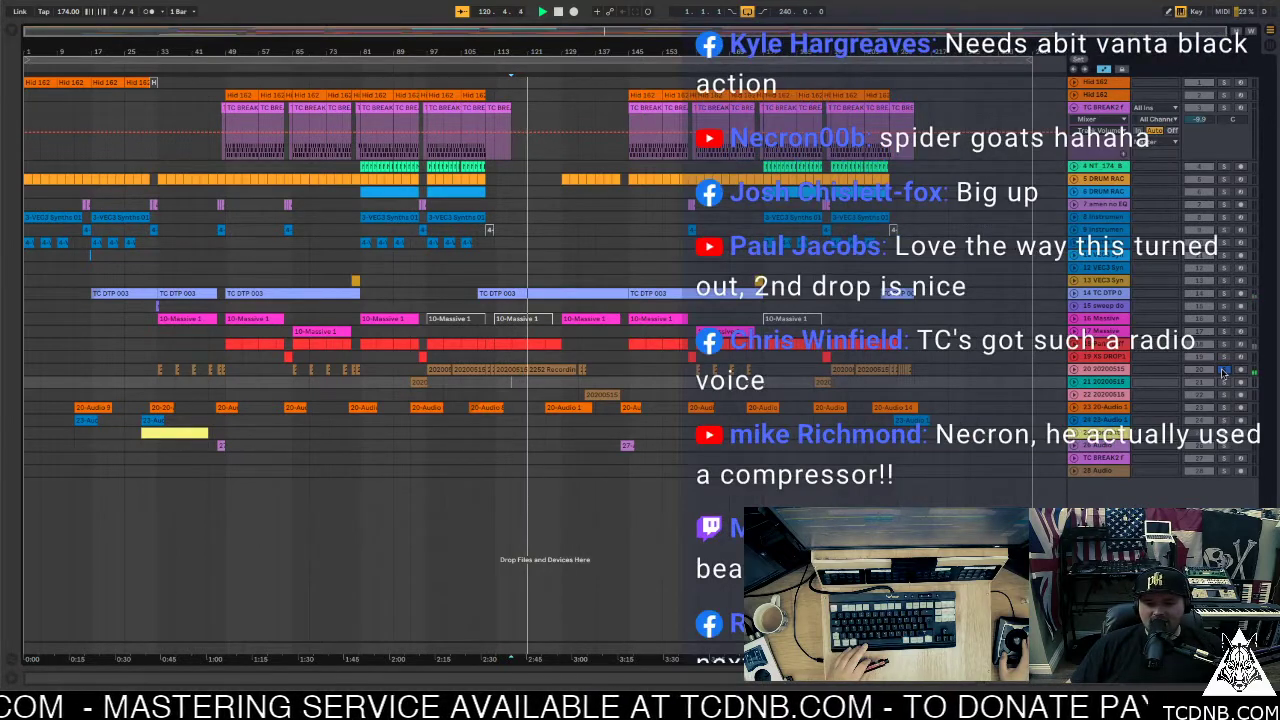
pyautogui.click(1223, 371)
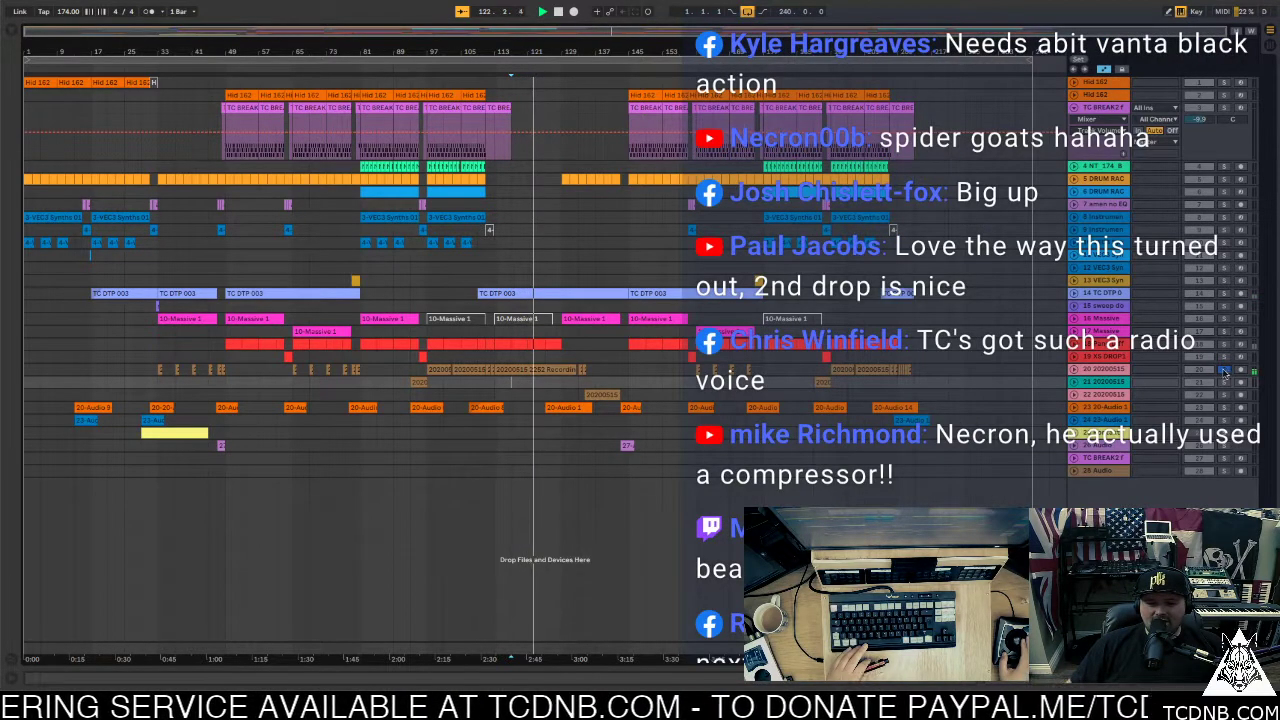
pyautogui.click(494, 362)
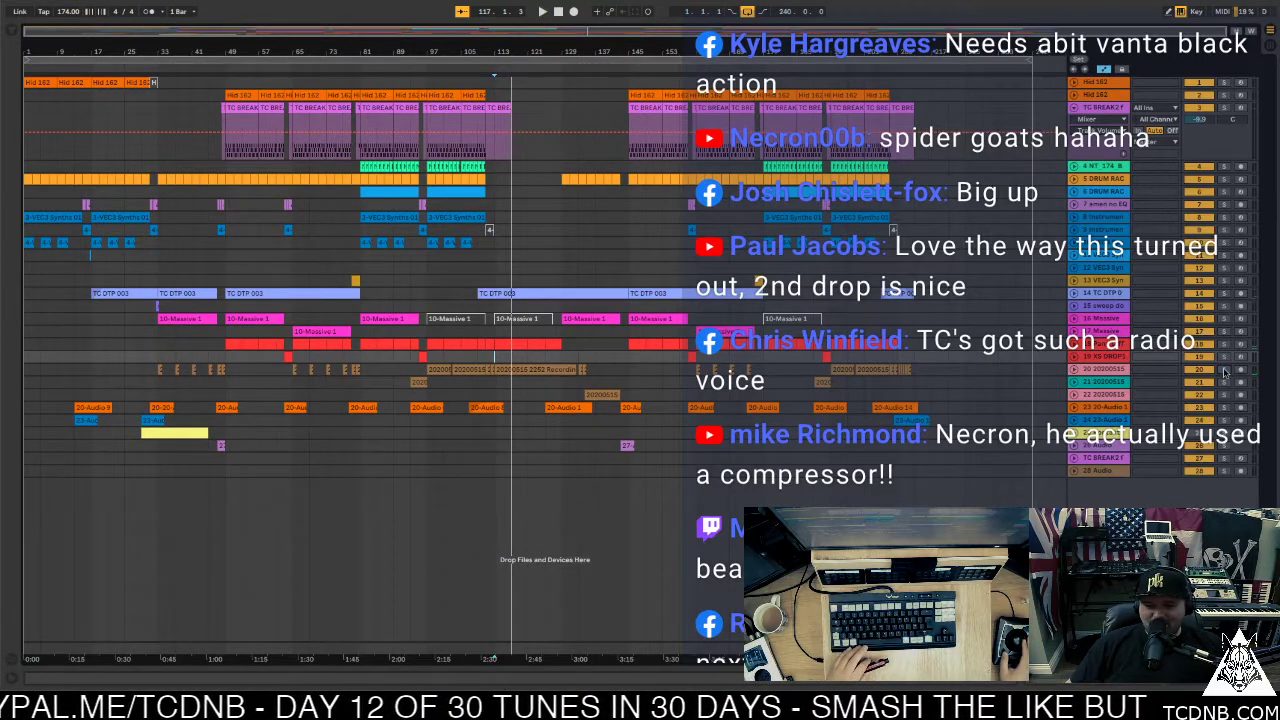
# Play back the breakdown and second drop of the full arrangement, starting from bars 113 and 145
pyautogui.press('space')
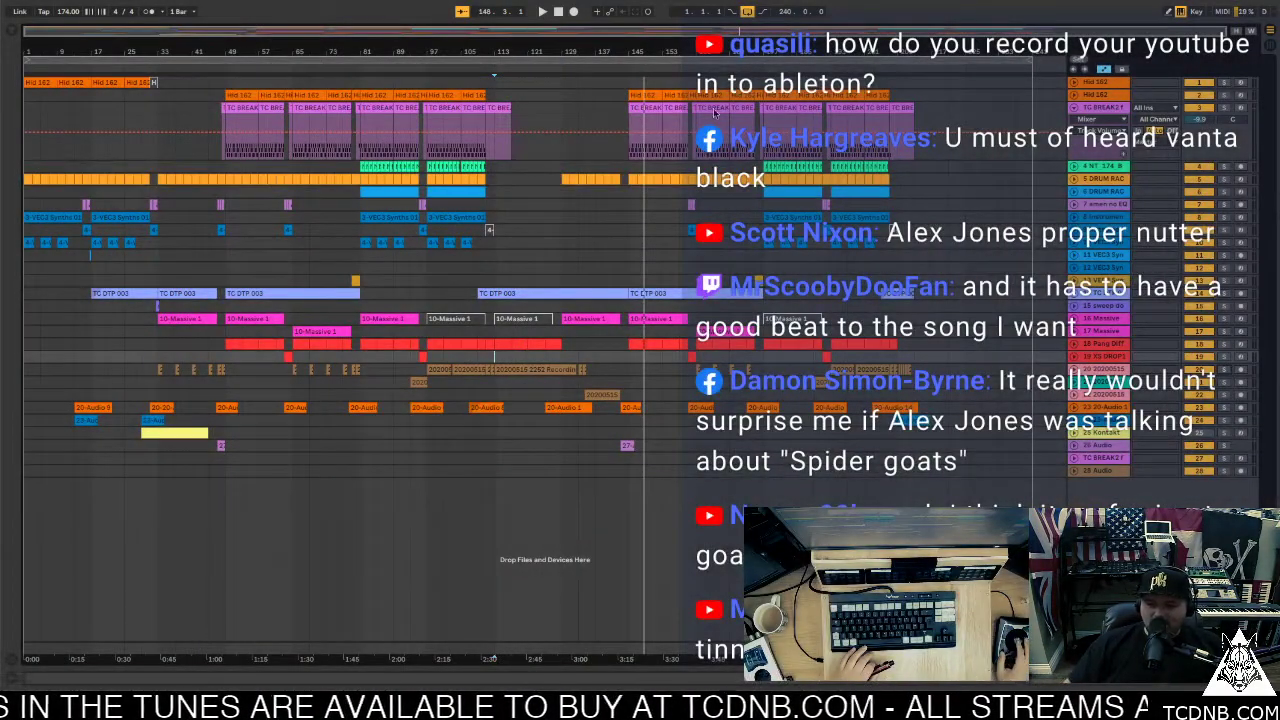
pyautogui.click(624, 243)
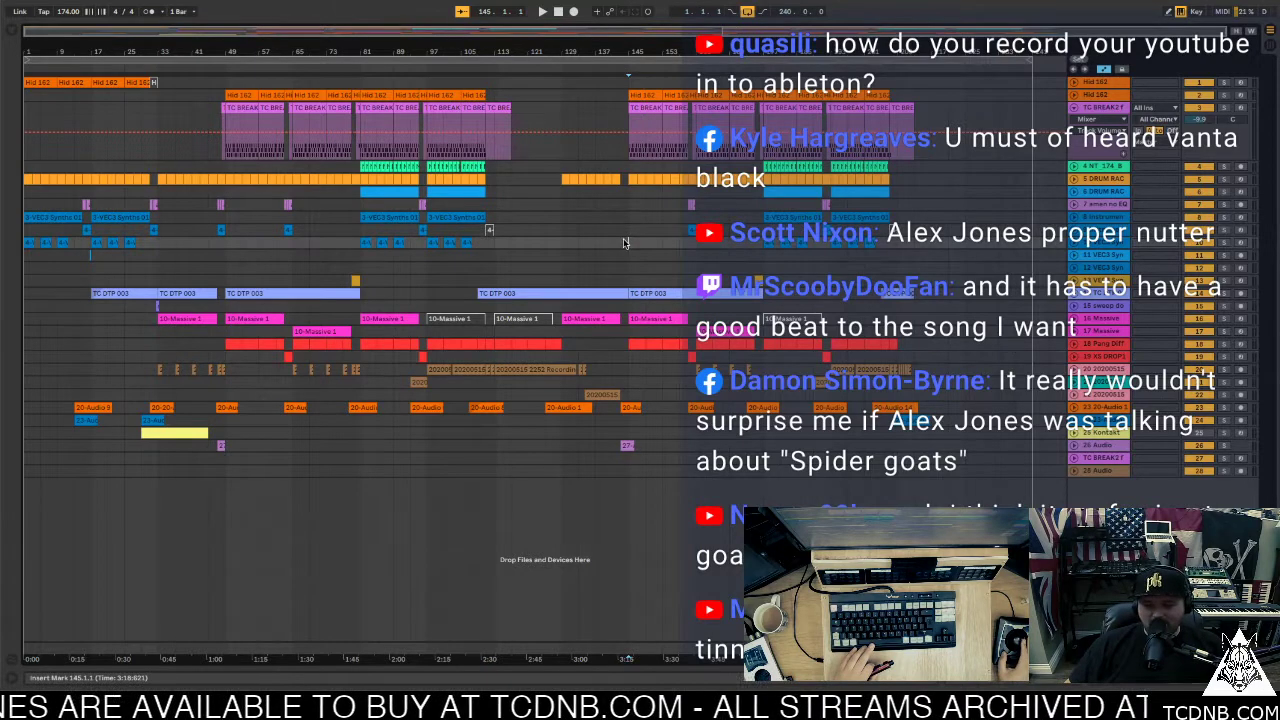
pyautogui.press('space')
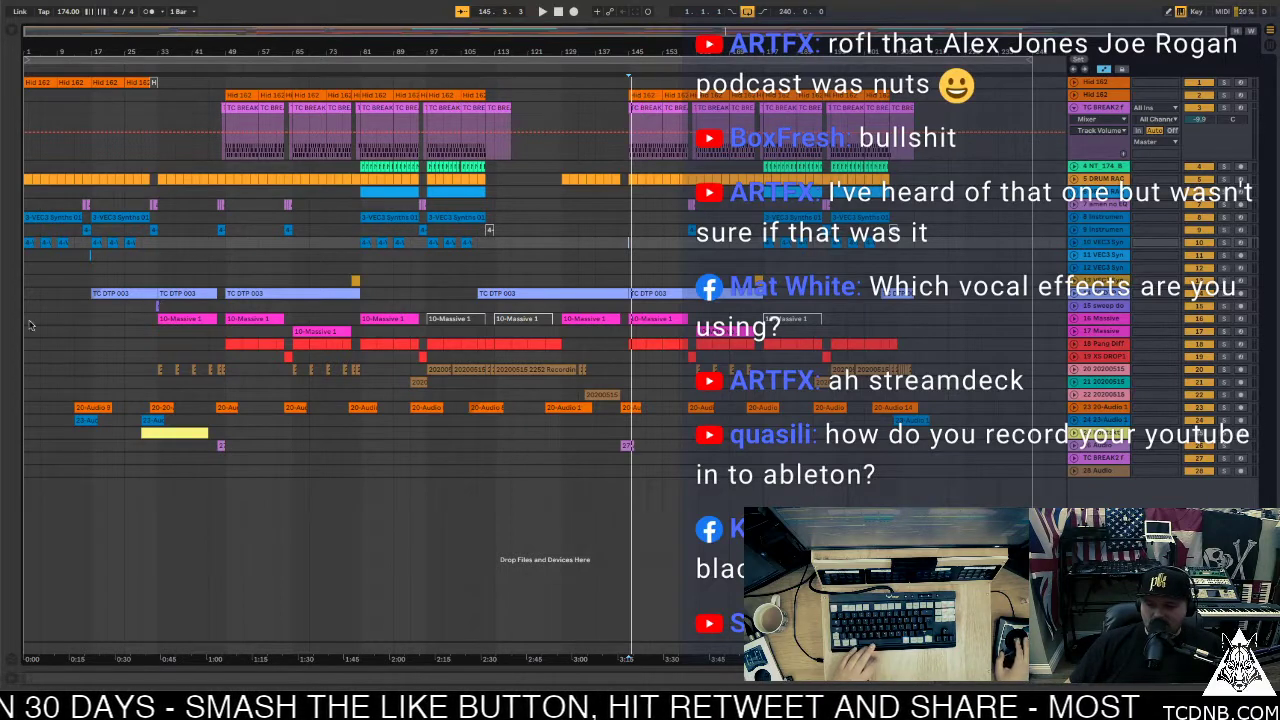
pyautogui.click(494, 217)
pyautogui.press('space')
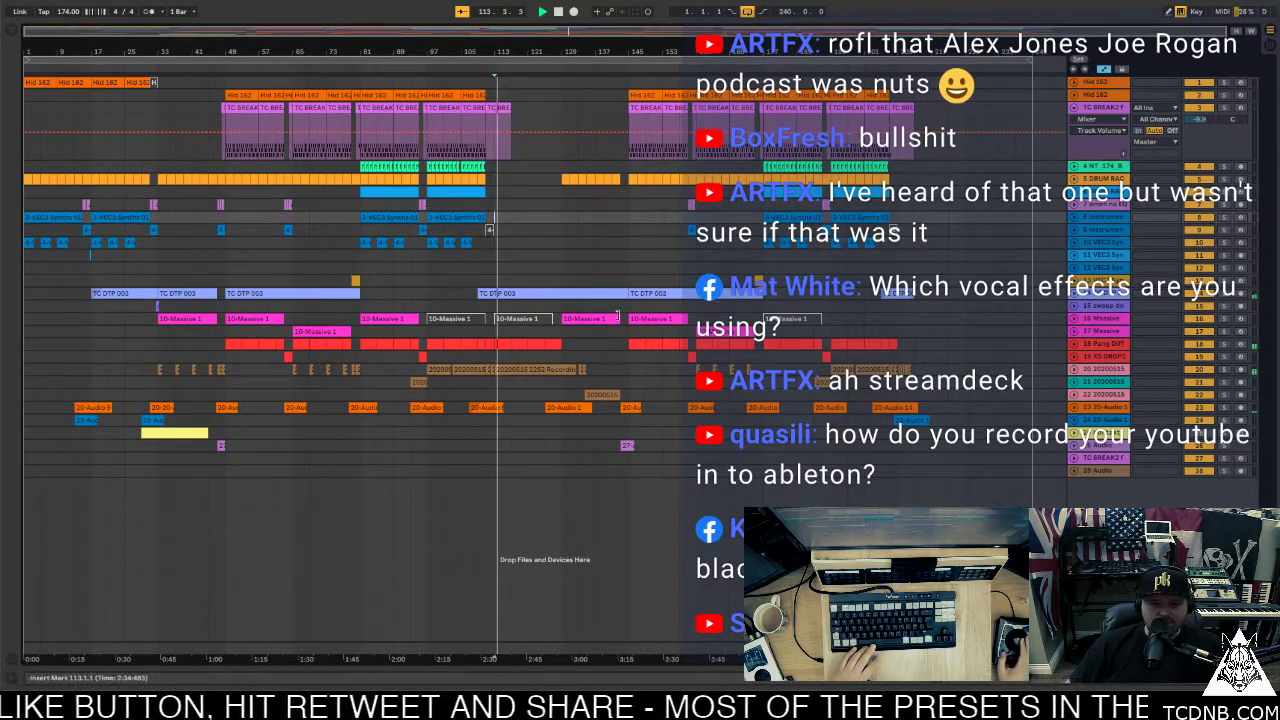
pyautogui.press('space')
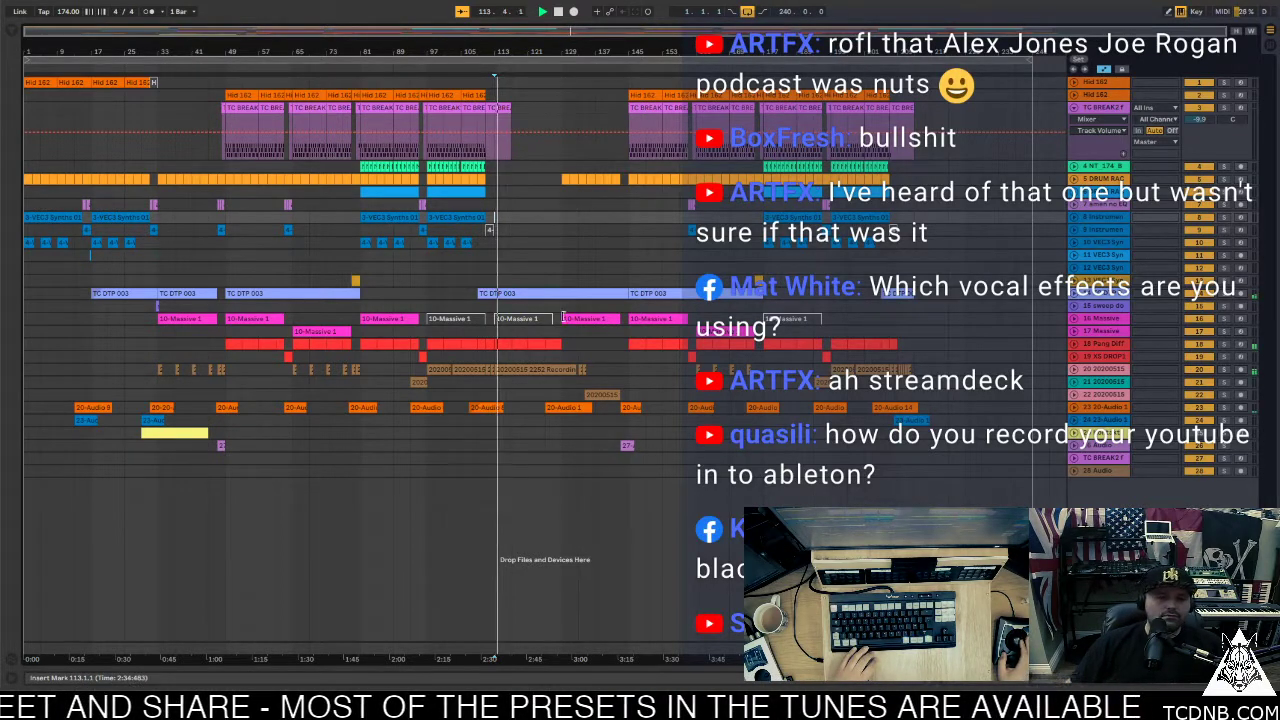
pyautogui.press('space')
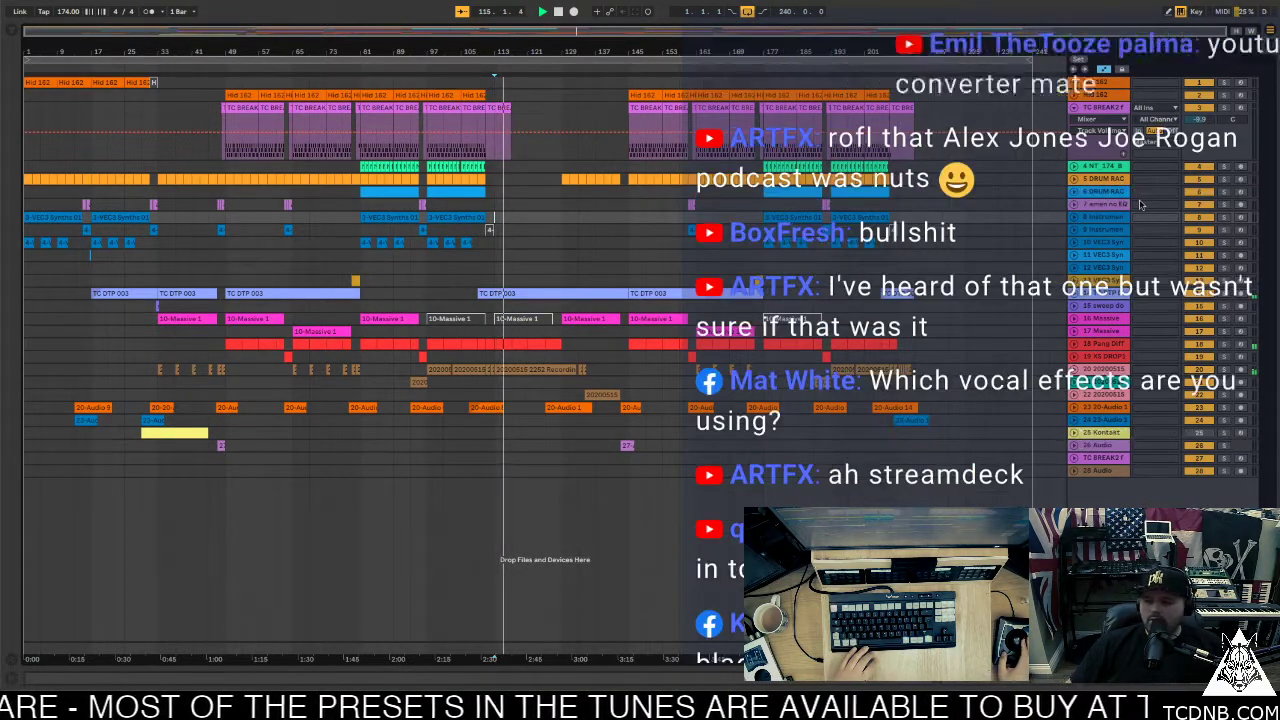
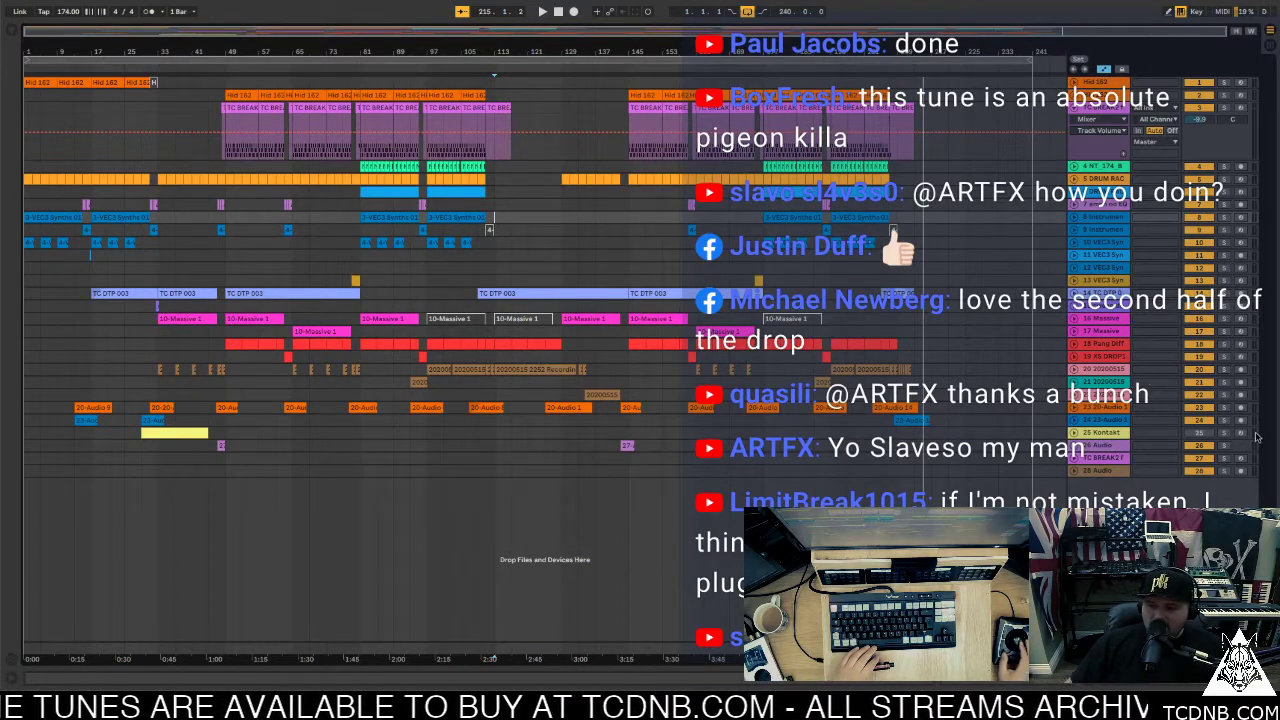
# Set the arrangement loop to span the whole tune from bar 1, 216 bars long
pyautogui.click(41, 82)
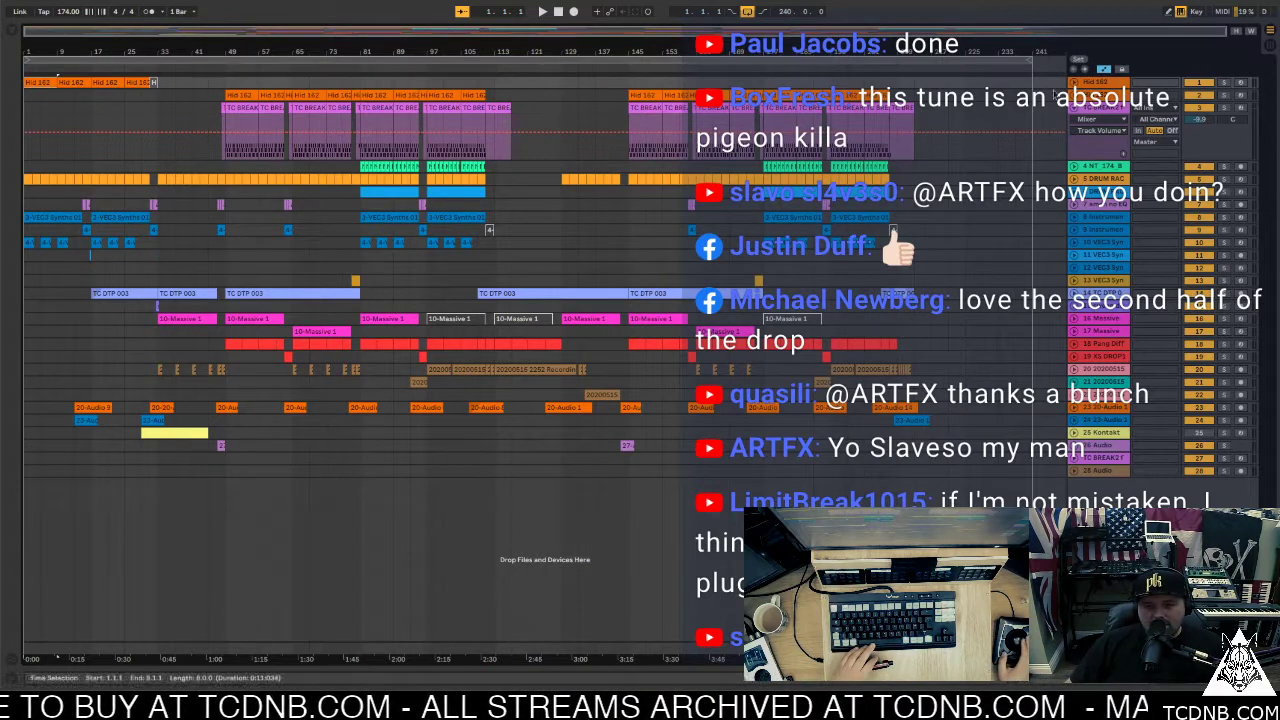
pyautogui.hotkey('ctrl', 'a')
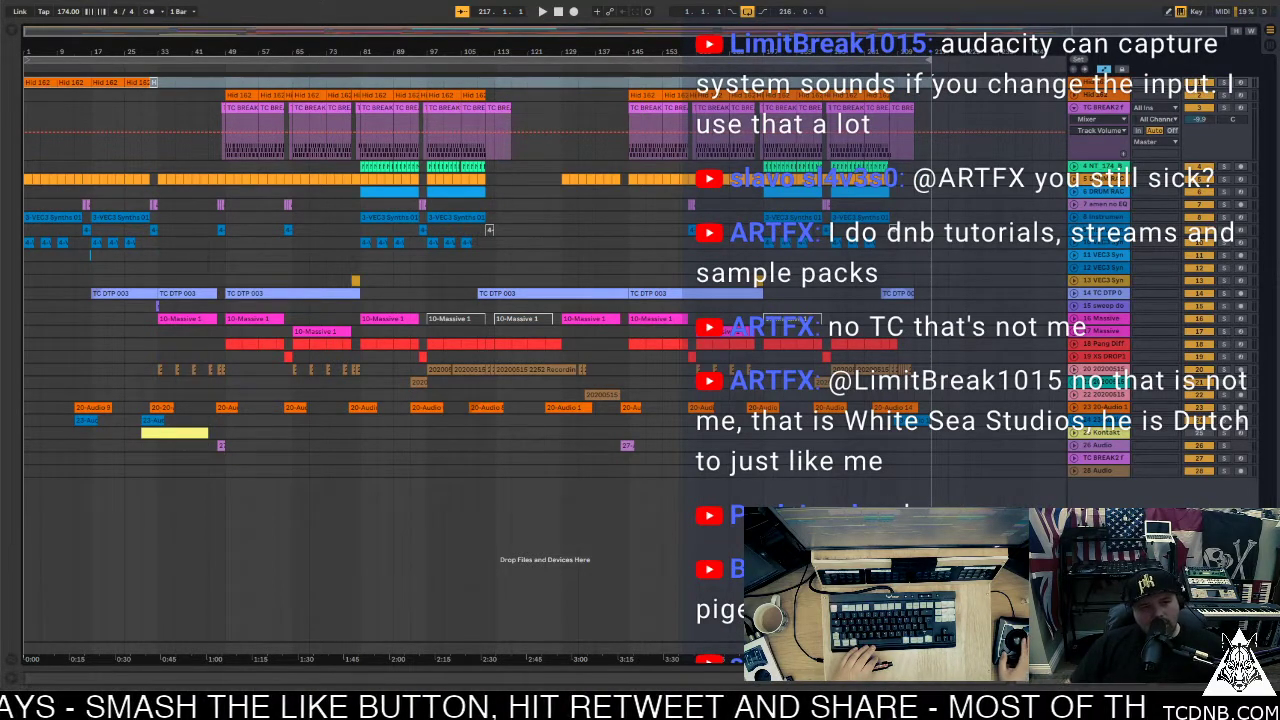
# Save the Live Set and start an audio export of the Master track from bar 1, 216 bars long
pyautogui.click(80, 0)
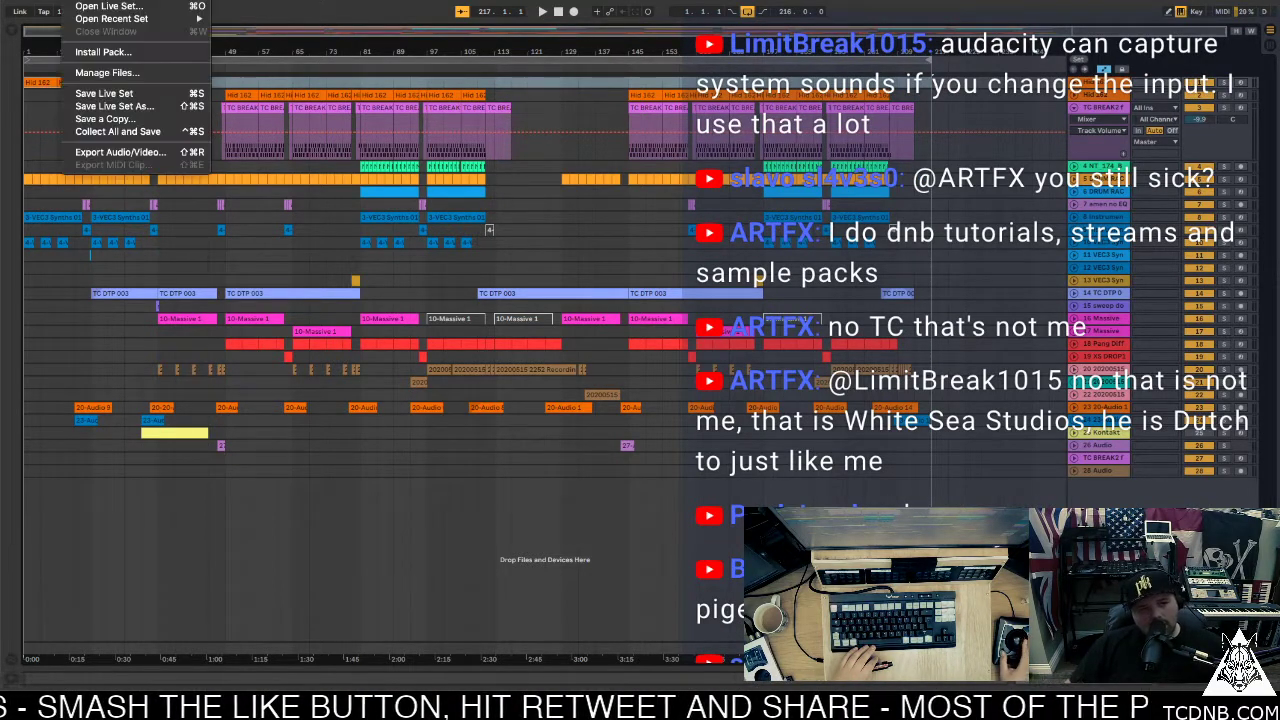
pyautogui.click(94, 95)
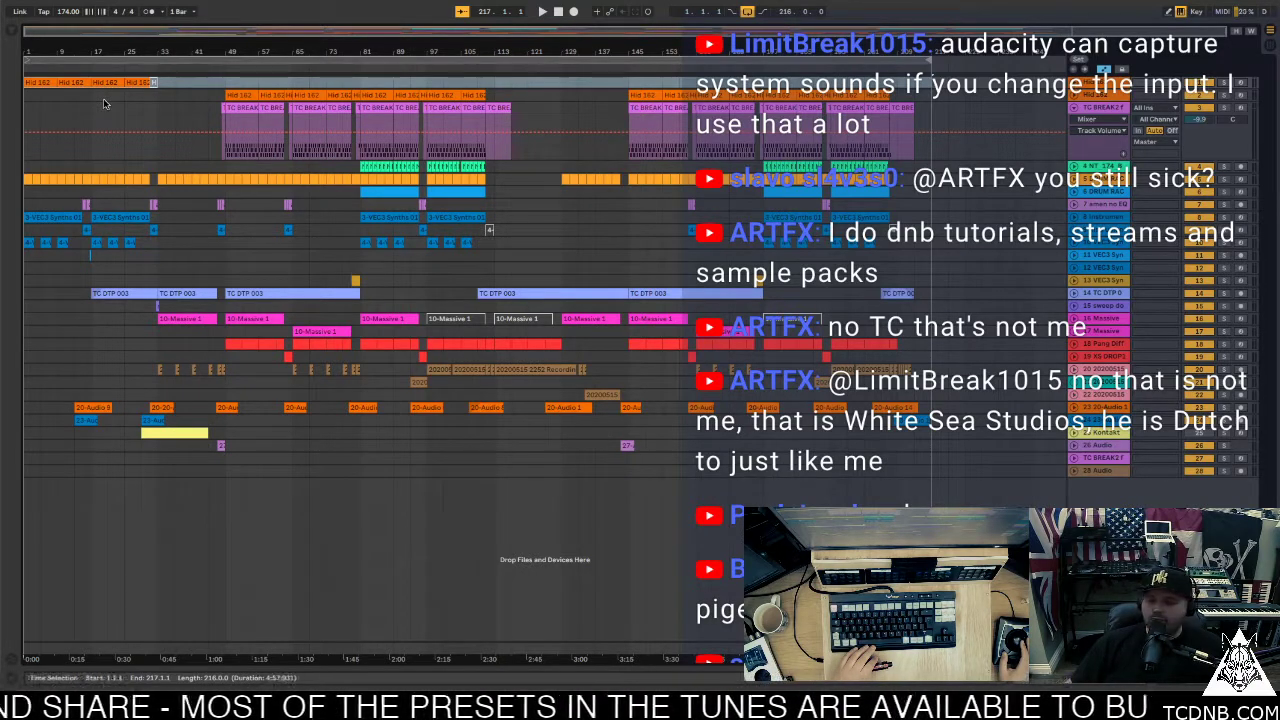
pyautogui.click(19, 11)
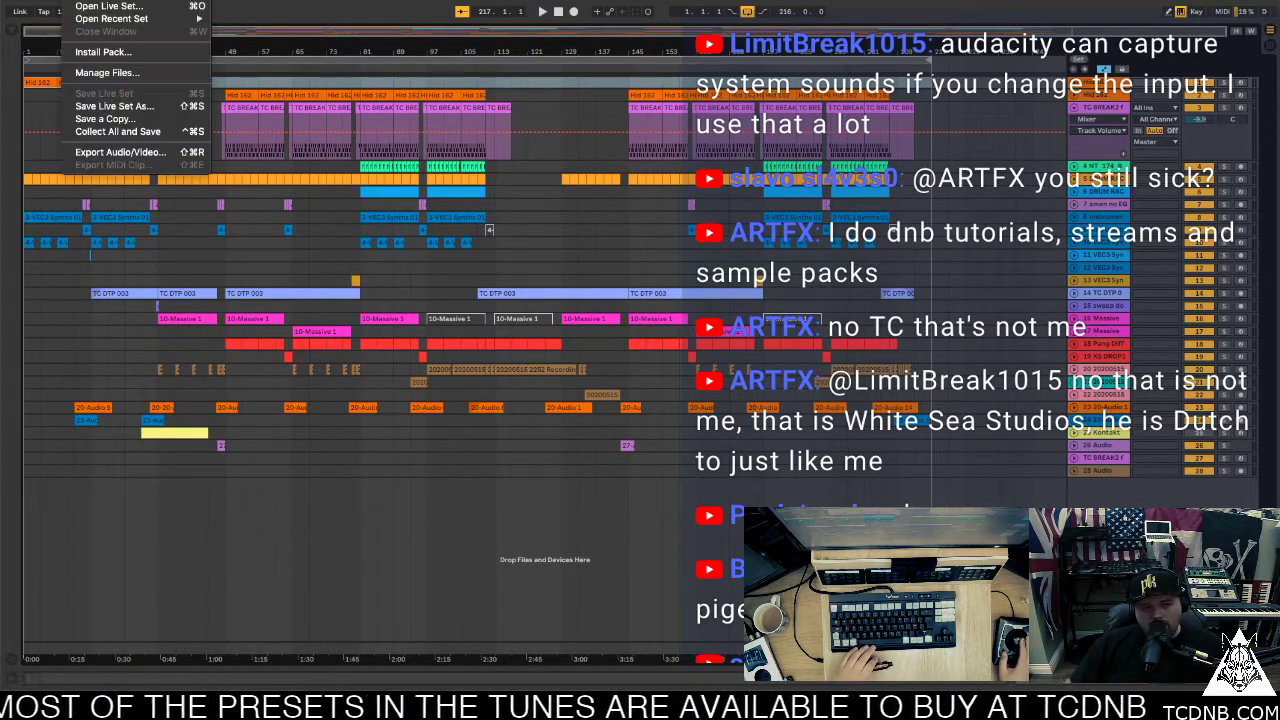
pyautogui.click(843, 192)
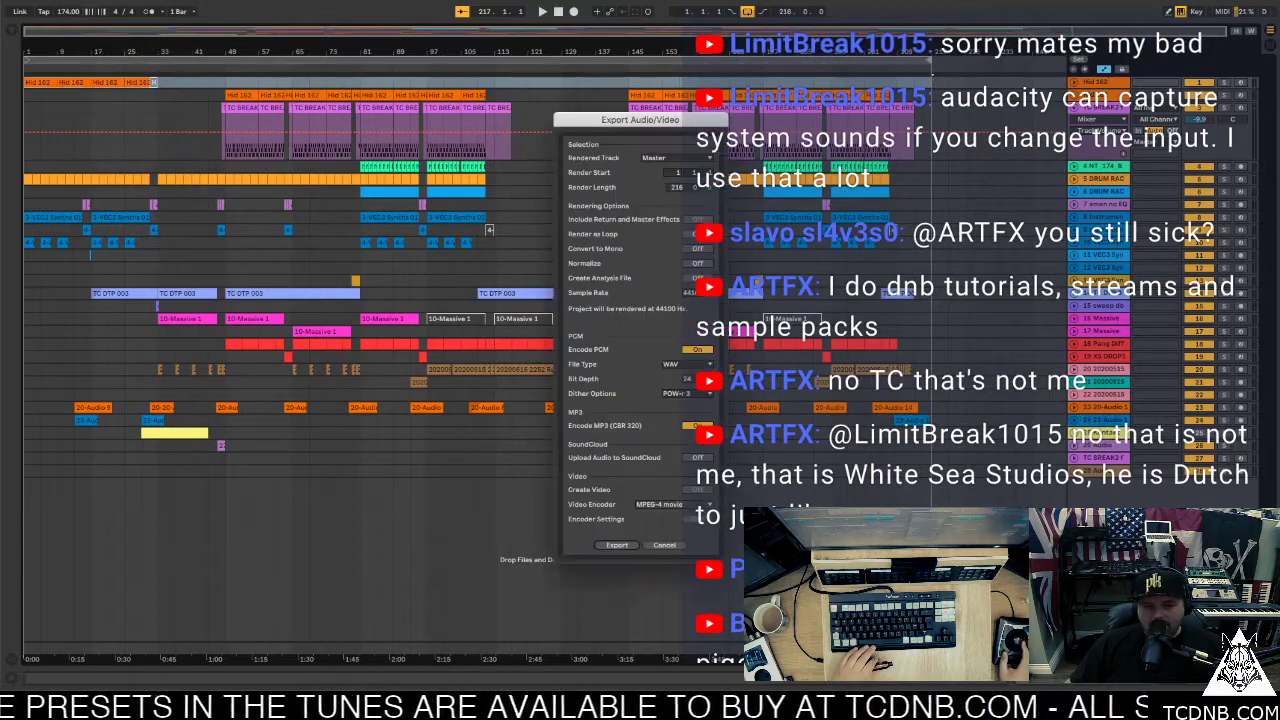
pyautogui.click(627, 545)
pyautogui.click(805, 305)
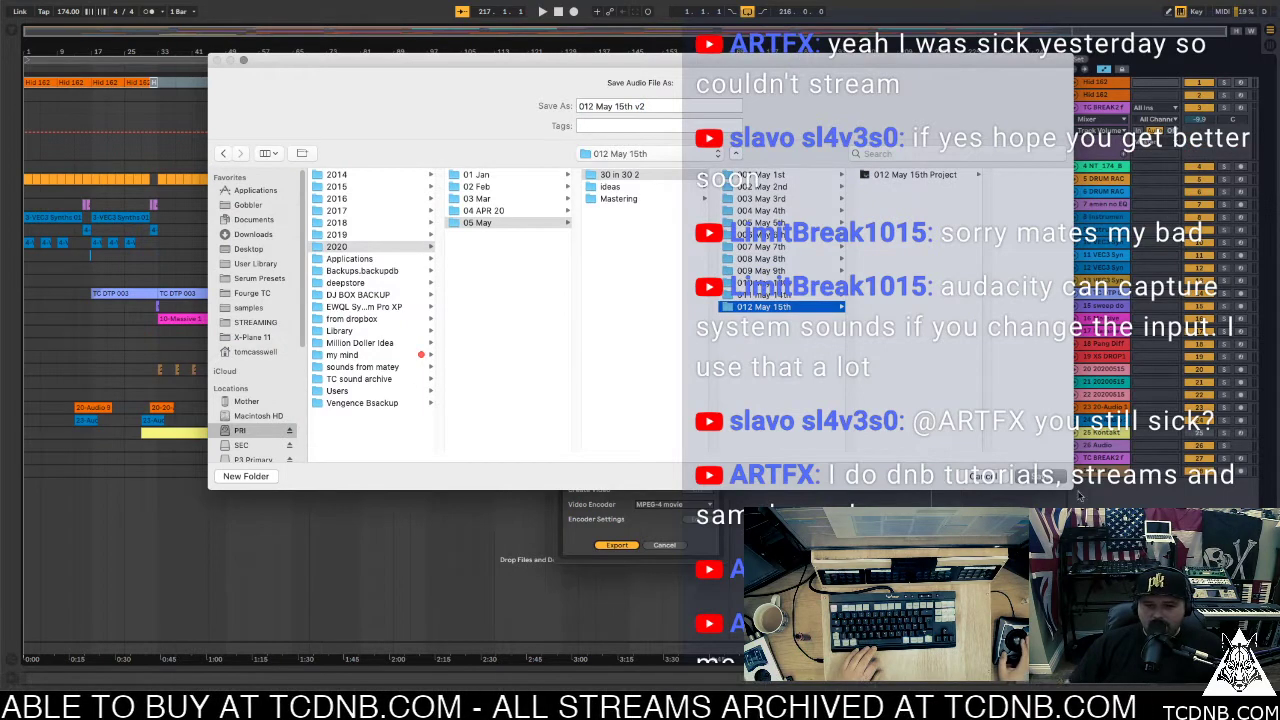
# Create a folder named Mix inside the 012 May 15th folder as the export destination
pyautogui.moveTo(1068, 488); pyautogui.dragTo(588, 487)
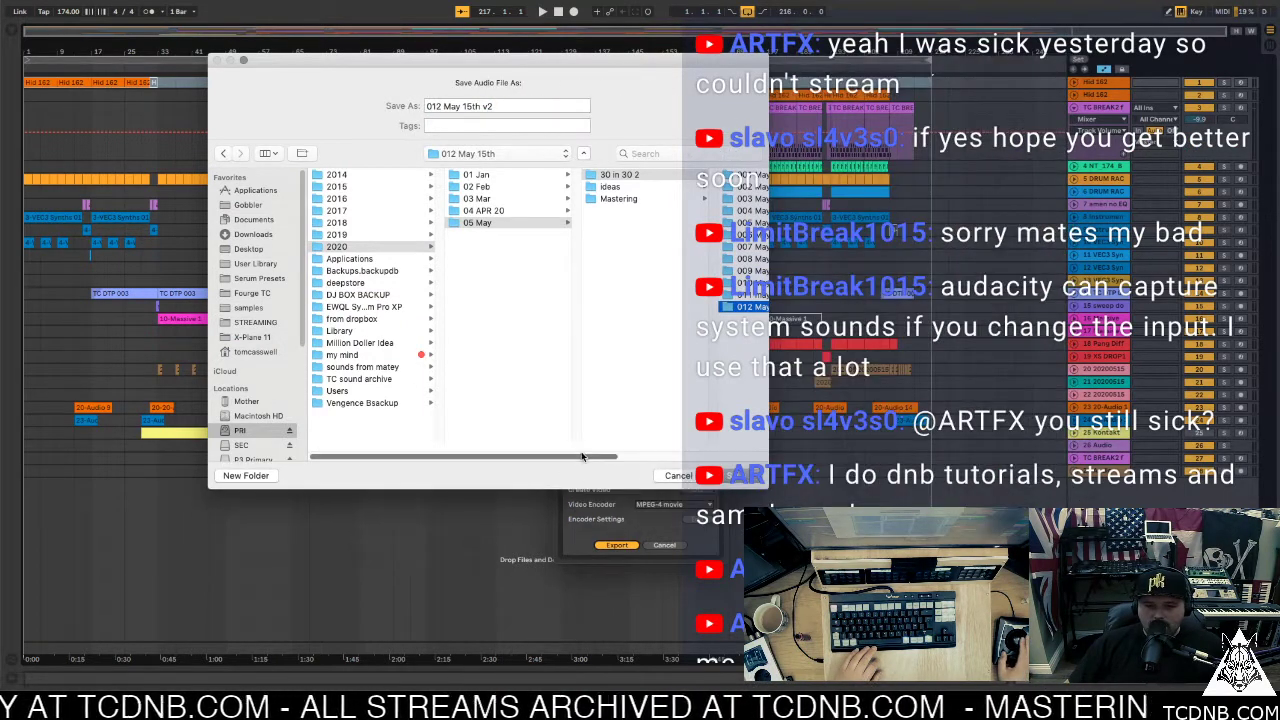
pyautogui.hscroll(5, 584, 459)
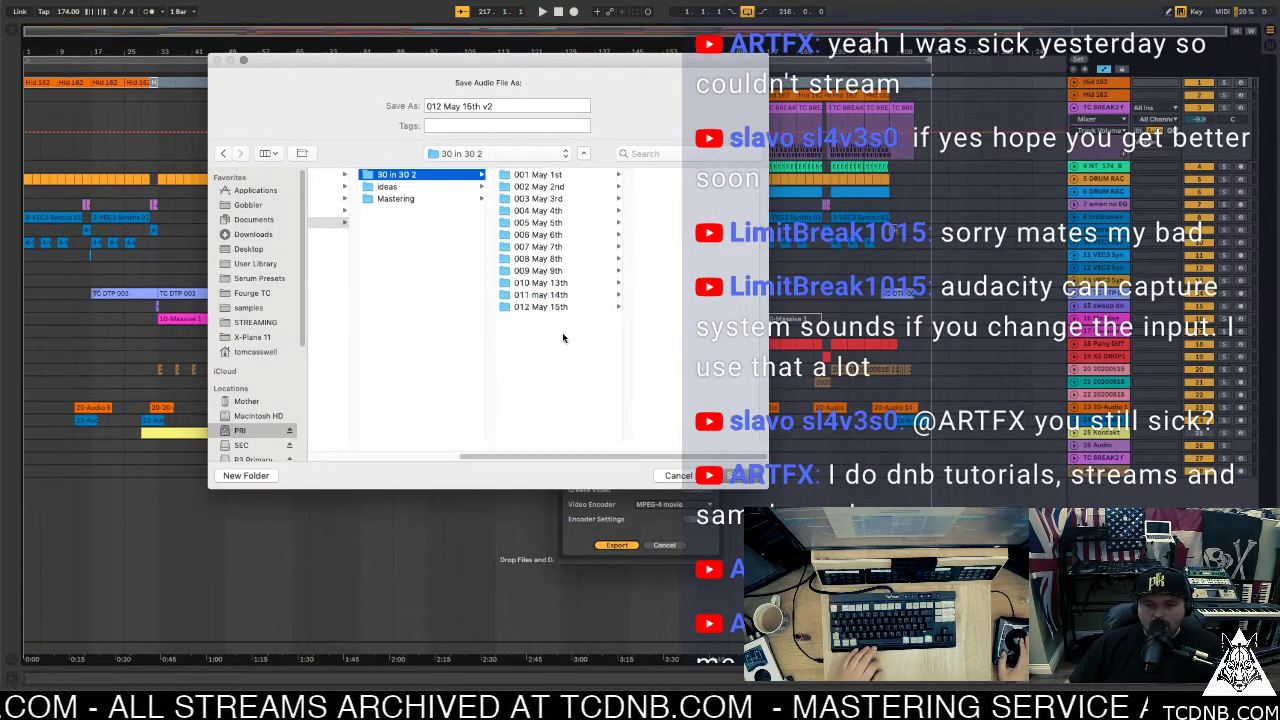
pyautogui.click(554, 295)
pyautogui.click(553, 307)
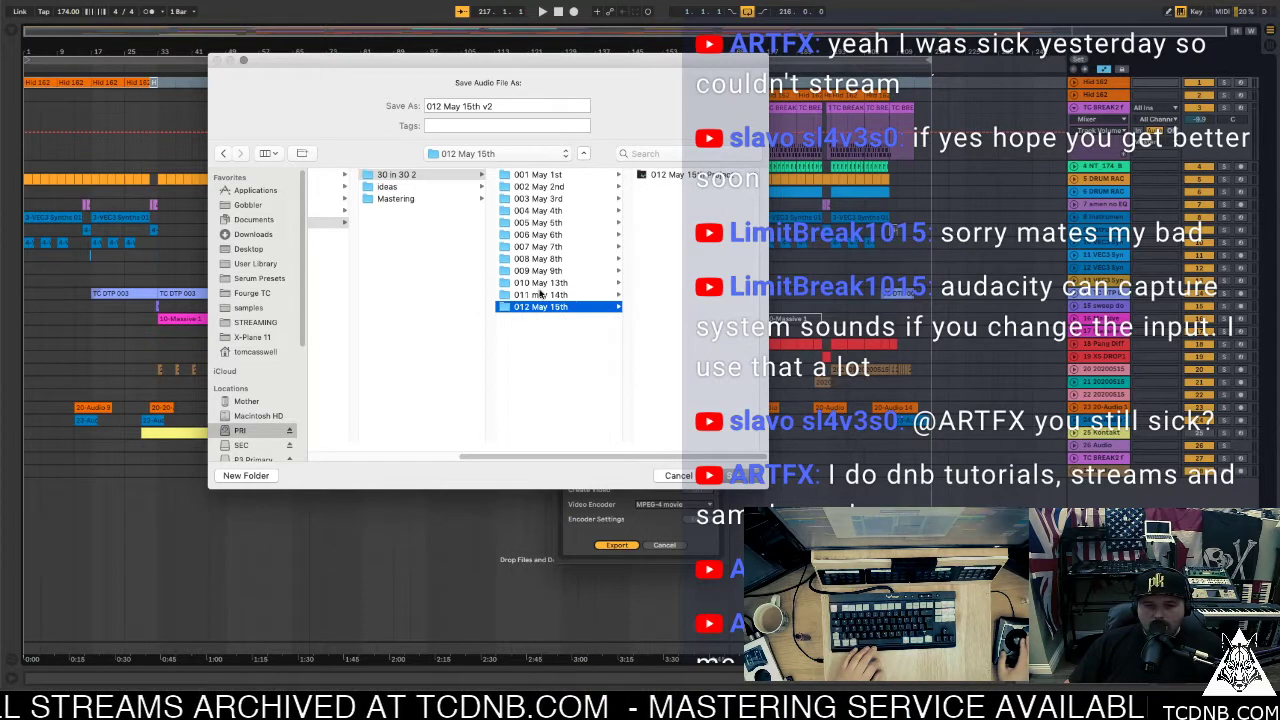
pyautogui.click(246, 475)
pyautogui.write('Mix')
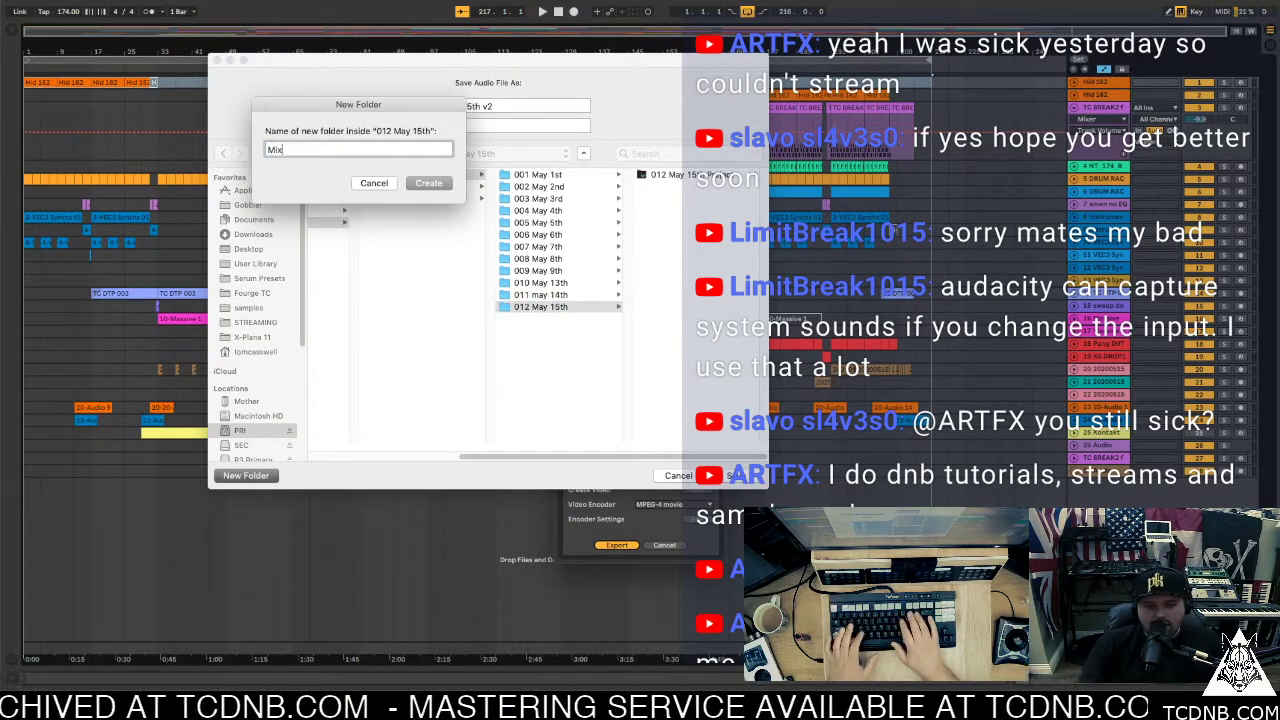
pyautogui.press('Return')
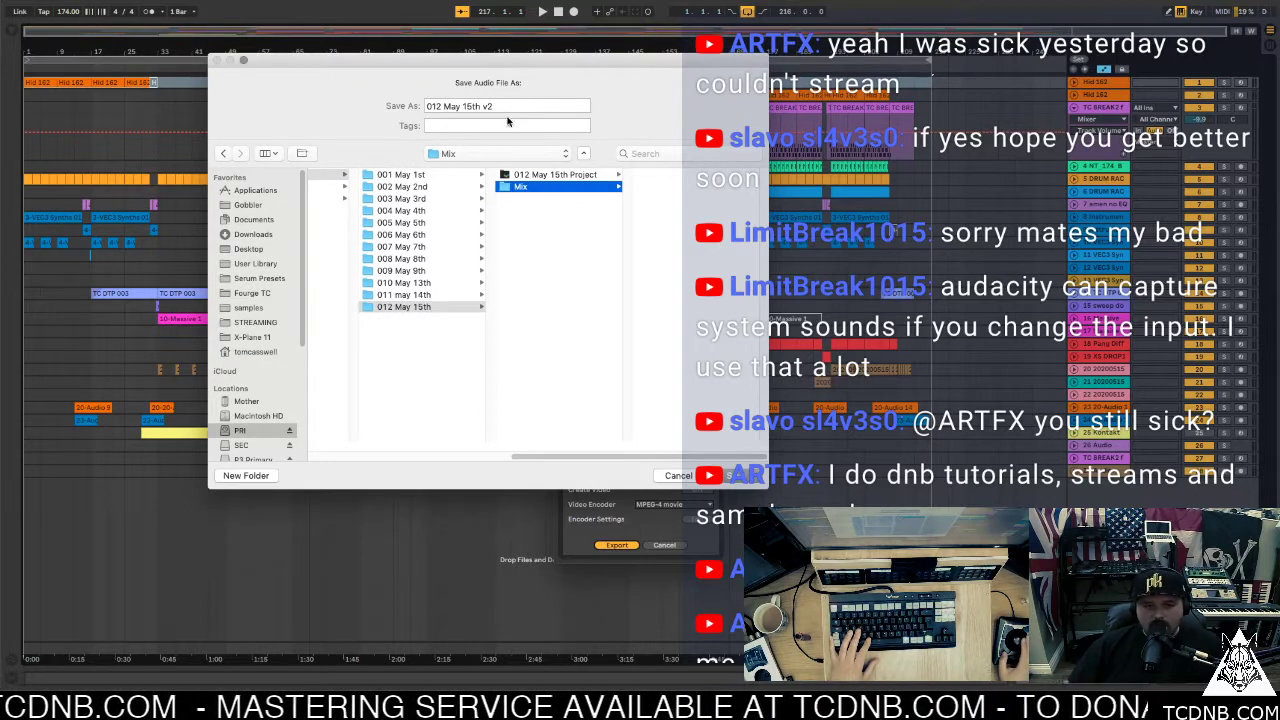
# Name the export file 012 TC Feat. Wolfpack - Humanoids
pyautogui.moveTo(504, 106); pyautogui.dragTo(437, 106)
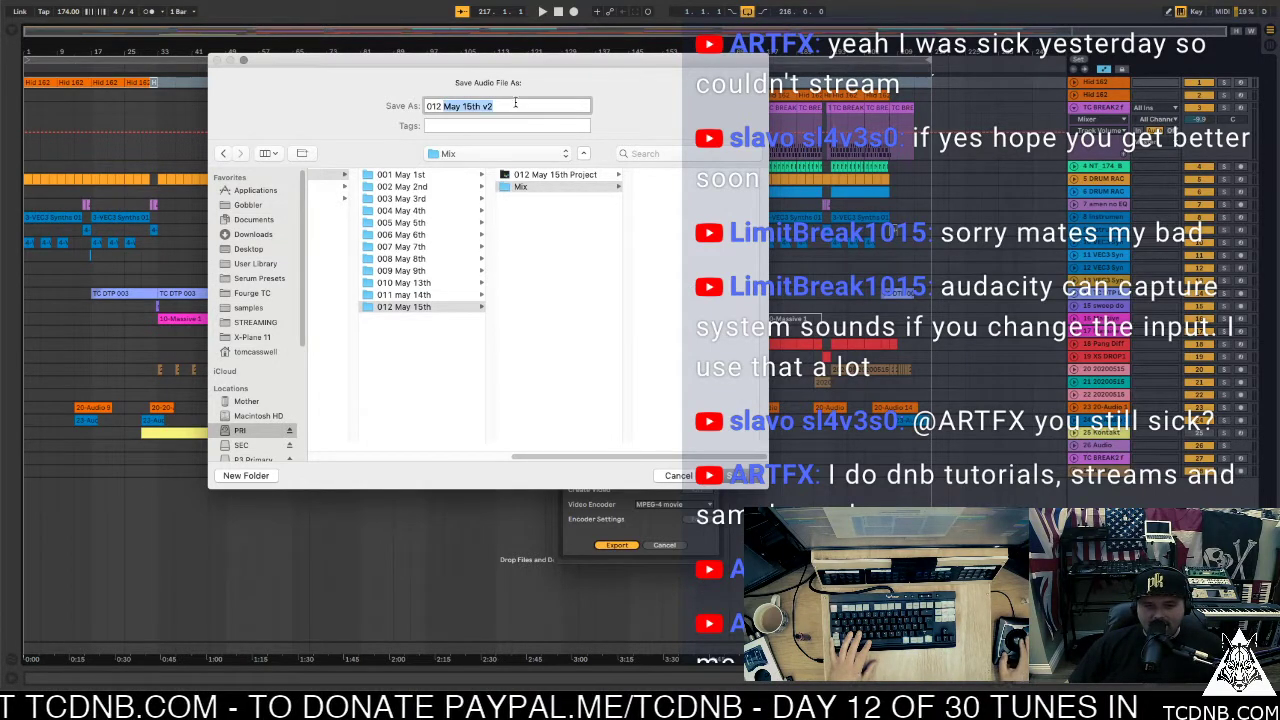
pyautogui.moveTo(508, 106); pyautogui.dragTo(445, 110)
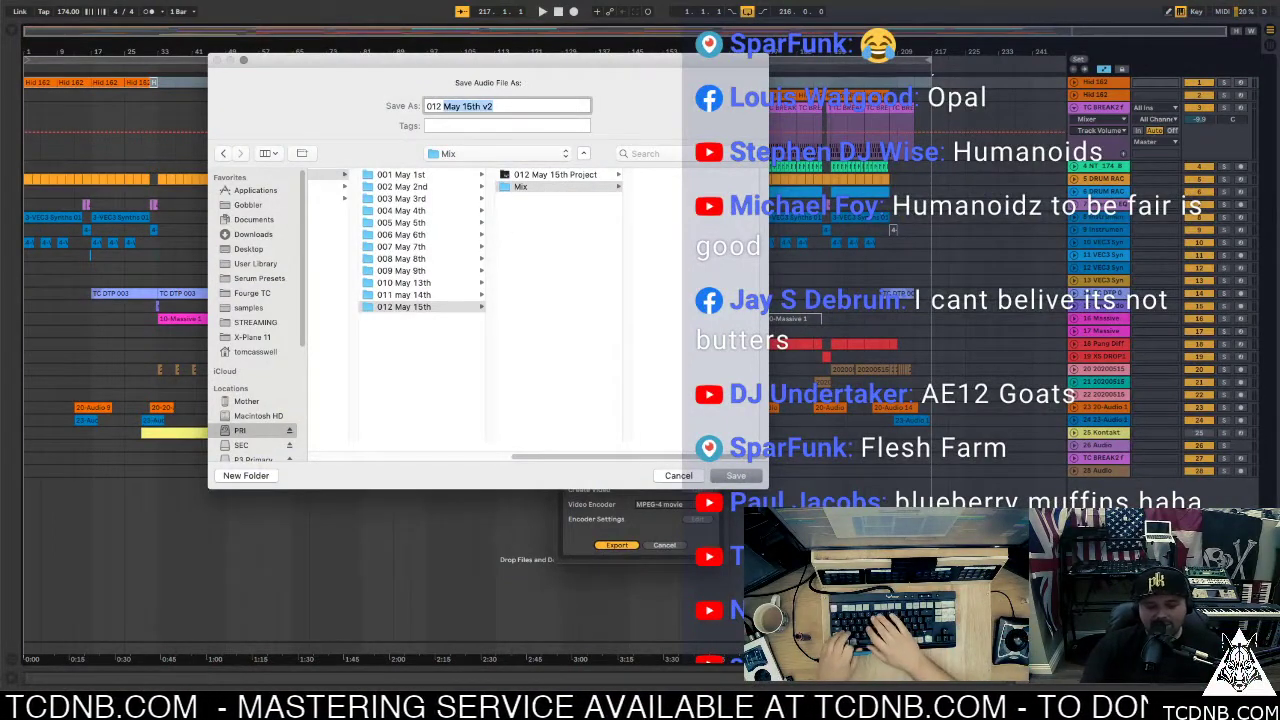
pyautogui.write('TC')
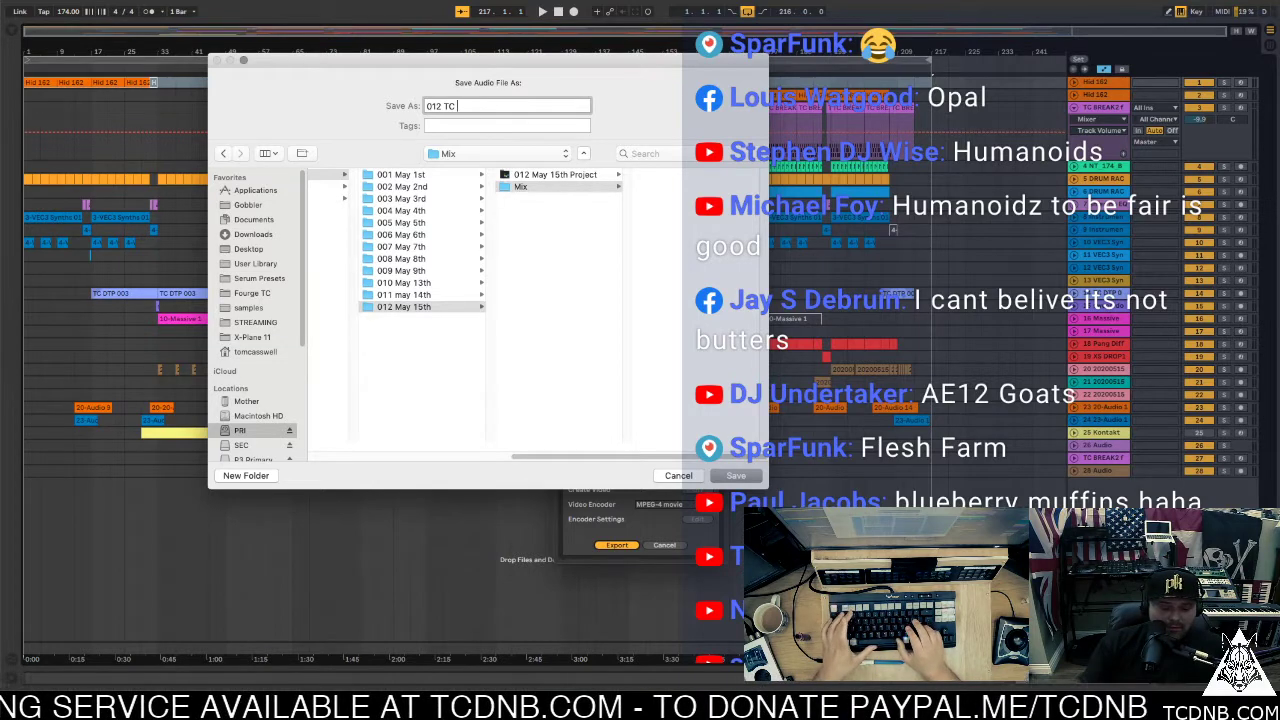
pyautogui.write(' &')
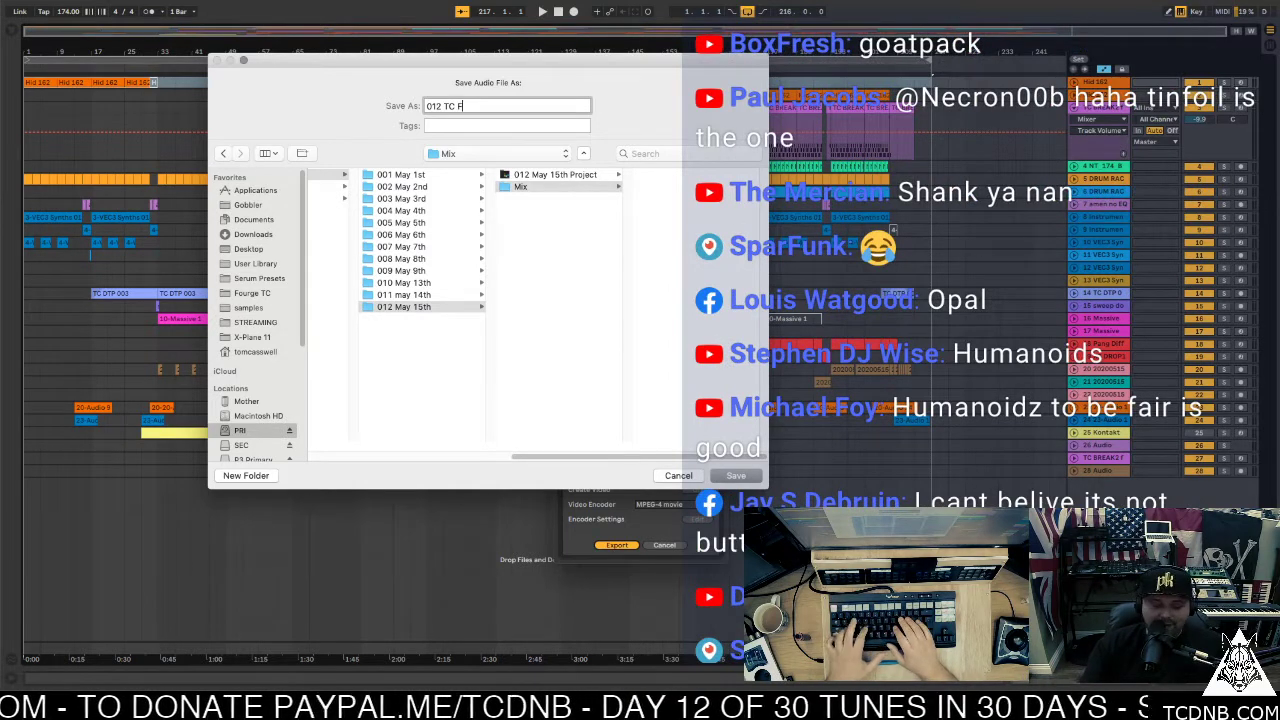
pyautogui.write('Feat. Wol')
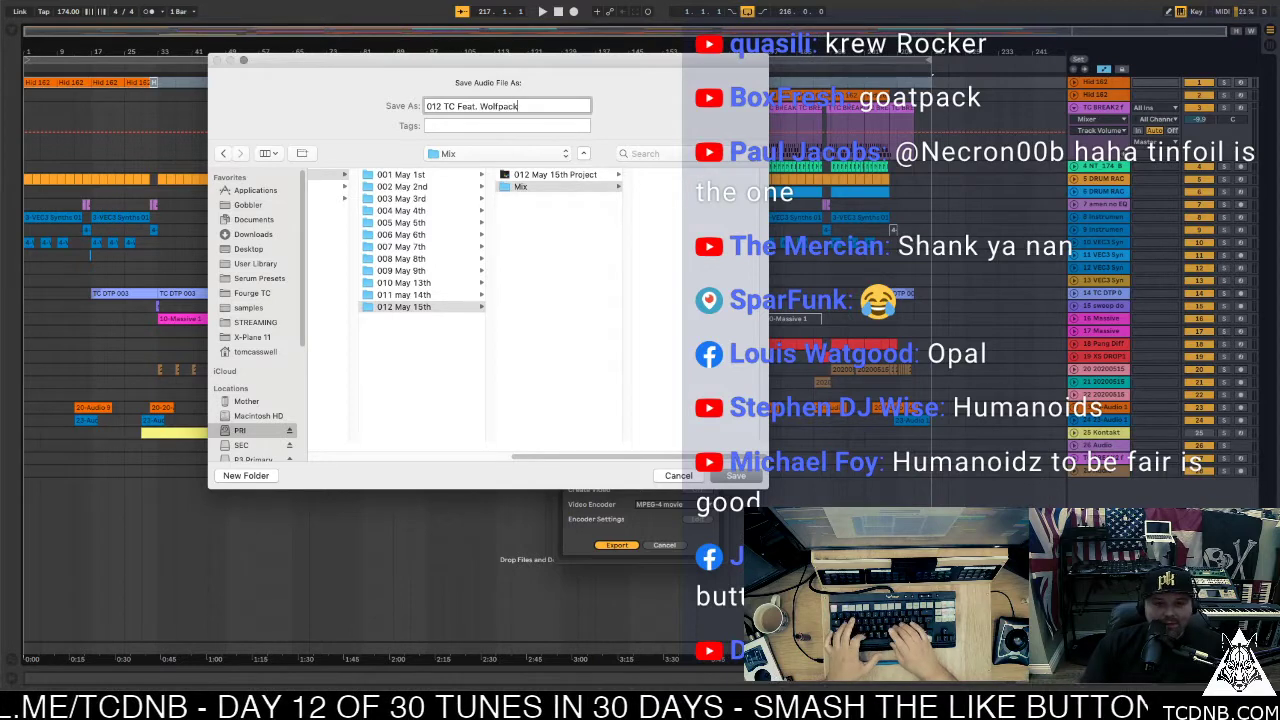
pyautogui.write('fpack ')
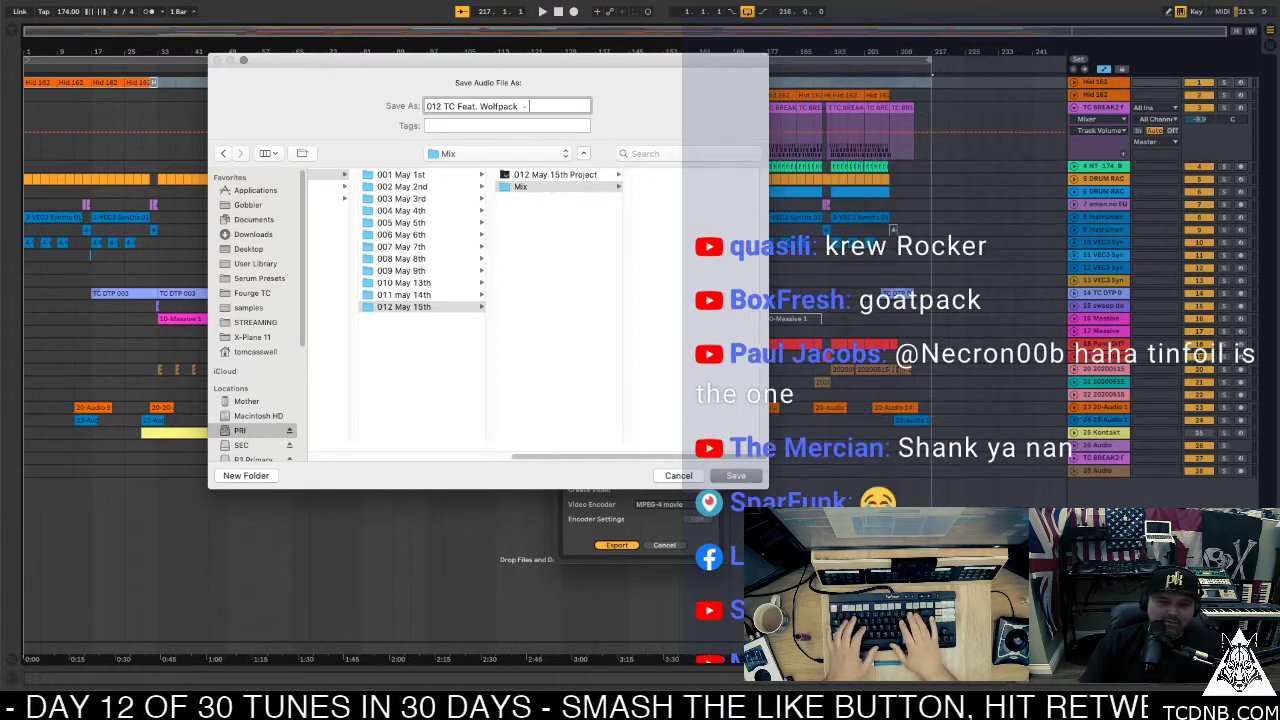
pyautogui.write('-')
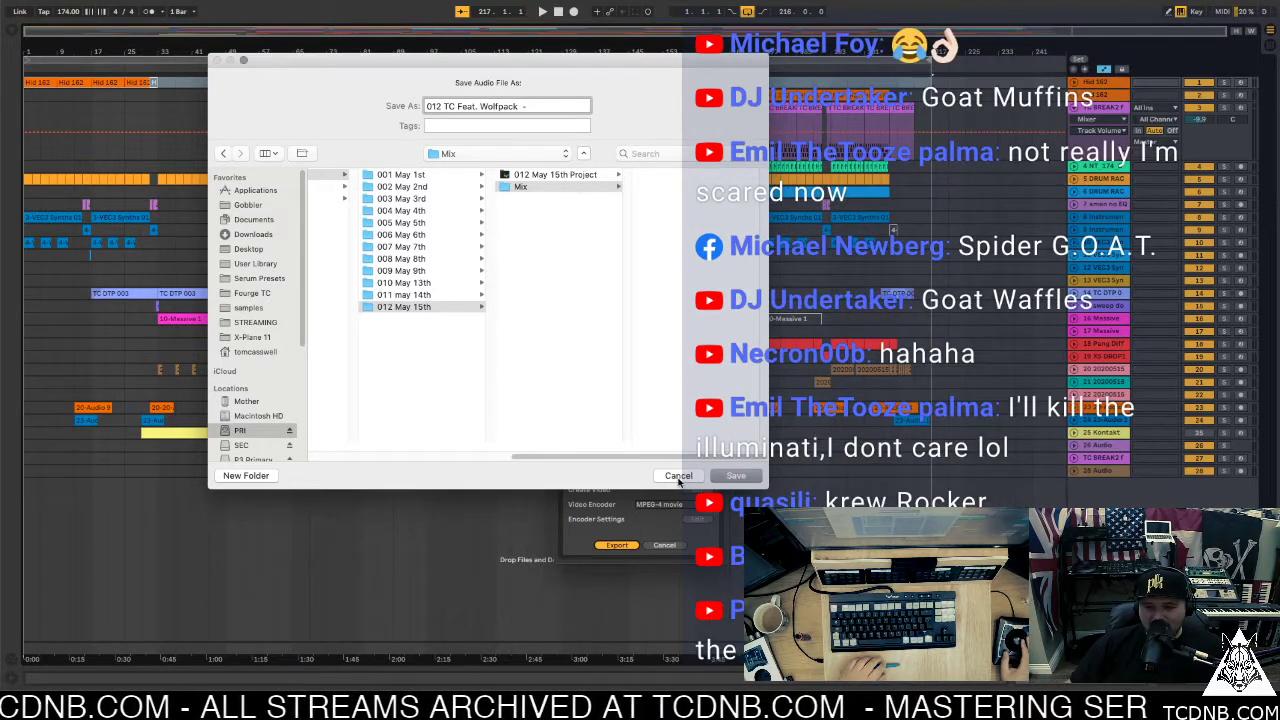
pyautogui.write('H')
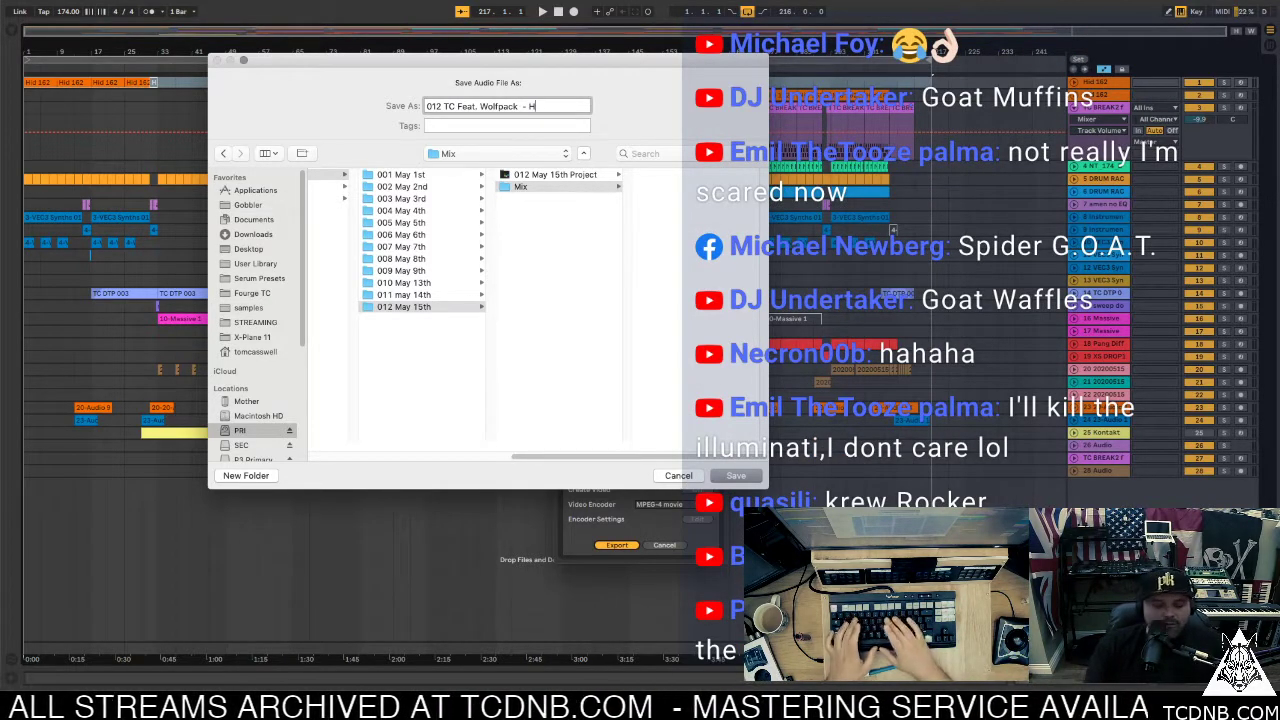
pyautogui.write('umam')
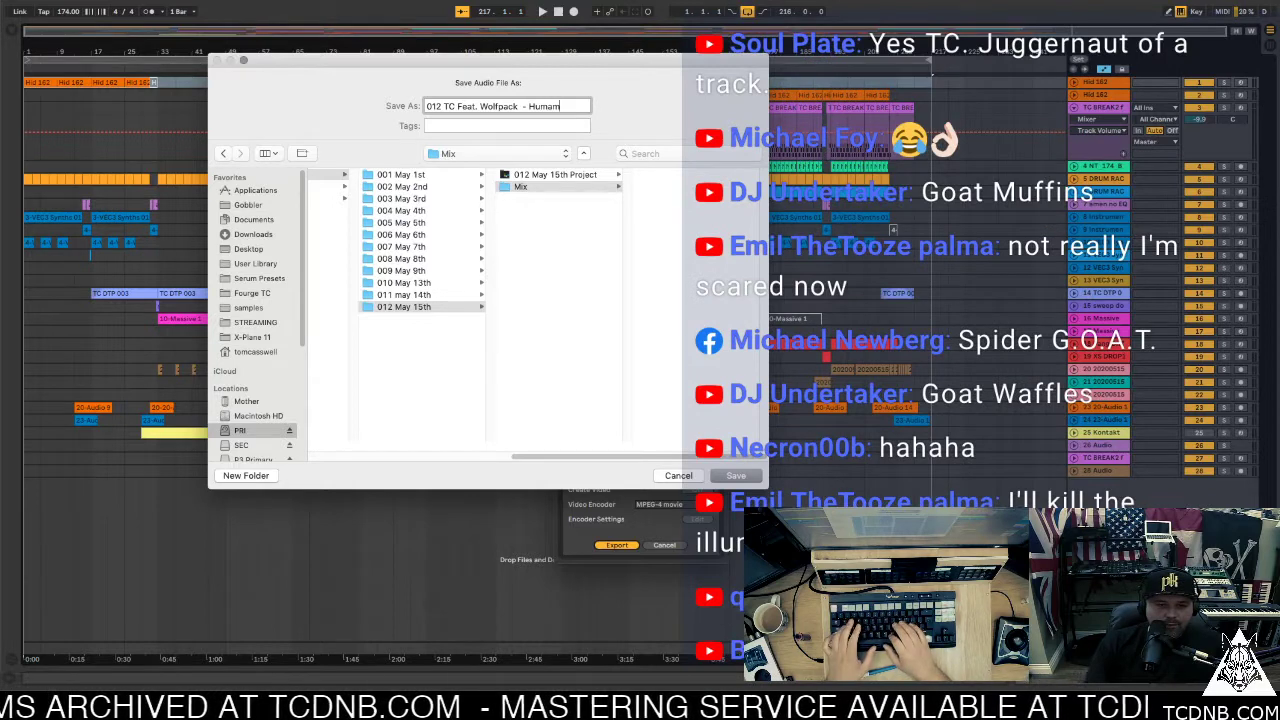
pyautogui.press('BackSpace')
pyautogui.write('noids')
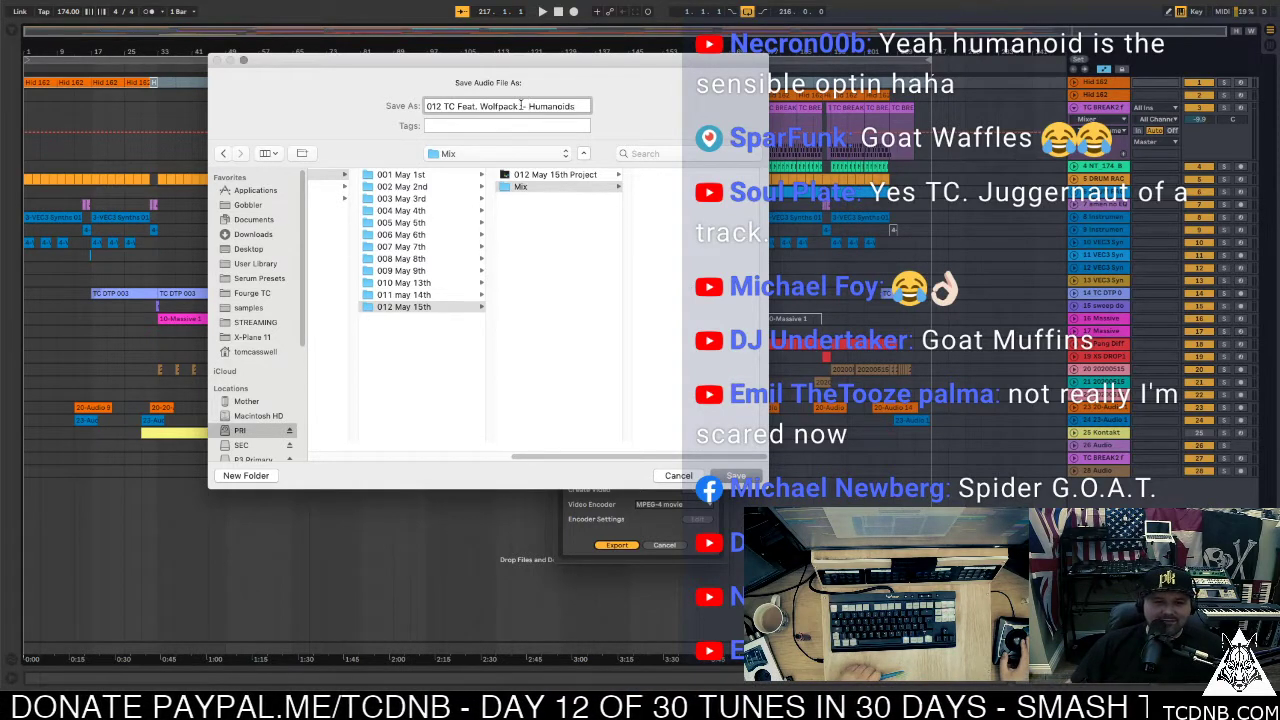
# Shorten the export file name to 012 TC - Humanoids and start rendering it into the Mix folder
pyautogui.moveTo(520, 104); pyautogui.dragTo(458, 107)
pyautogui.press('BackSpace')
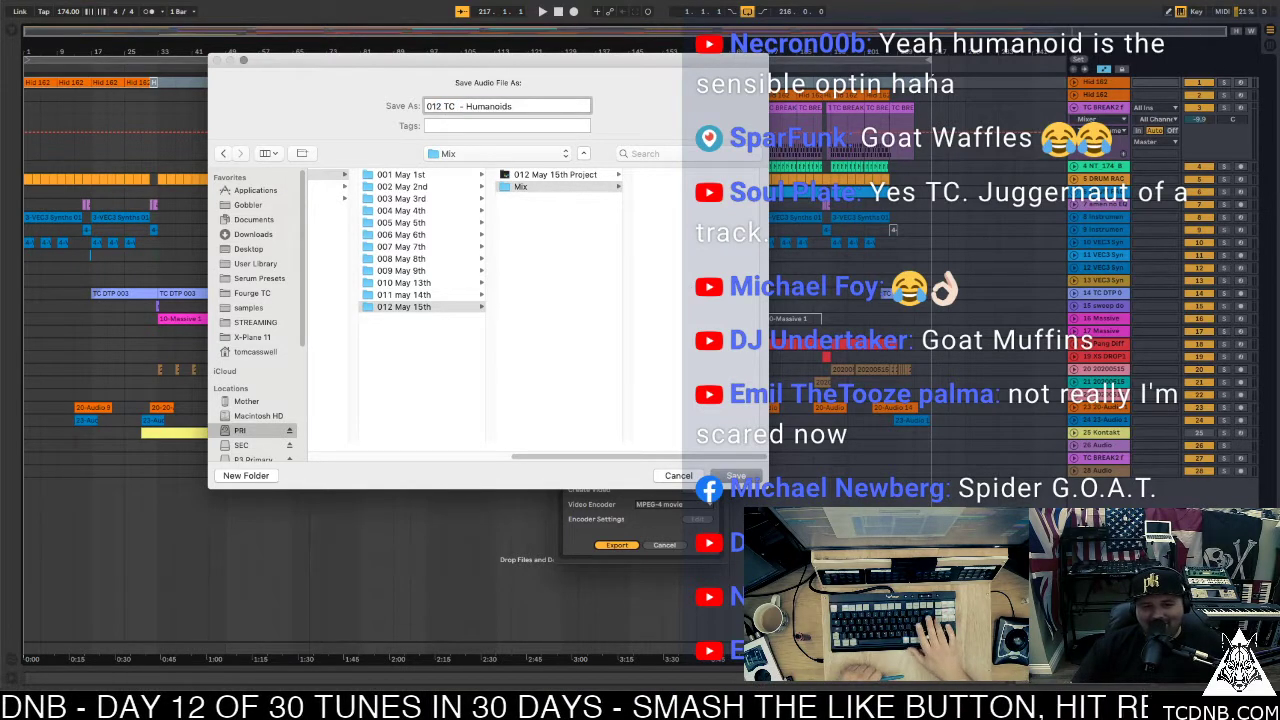
pyautogui.press('BackSpace')
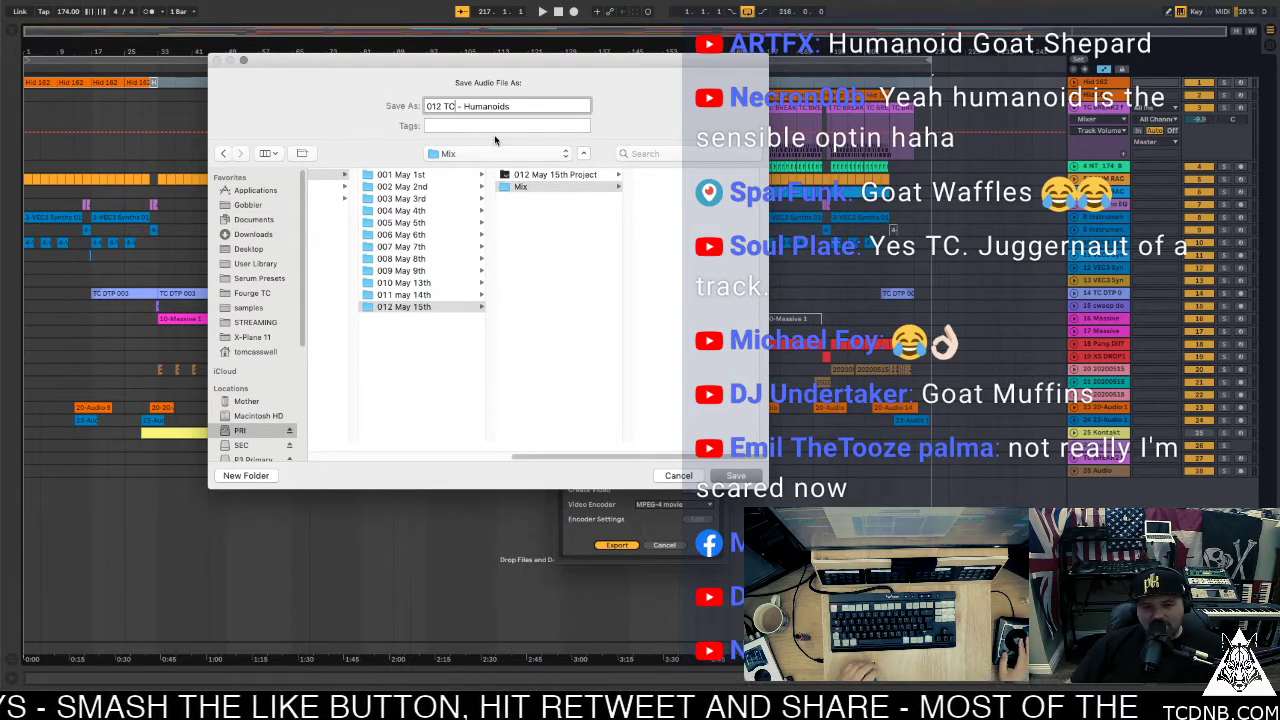
pyautogui.click(538, 105)
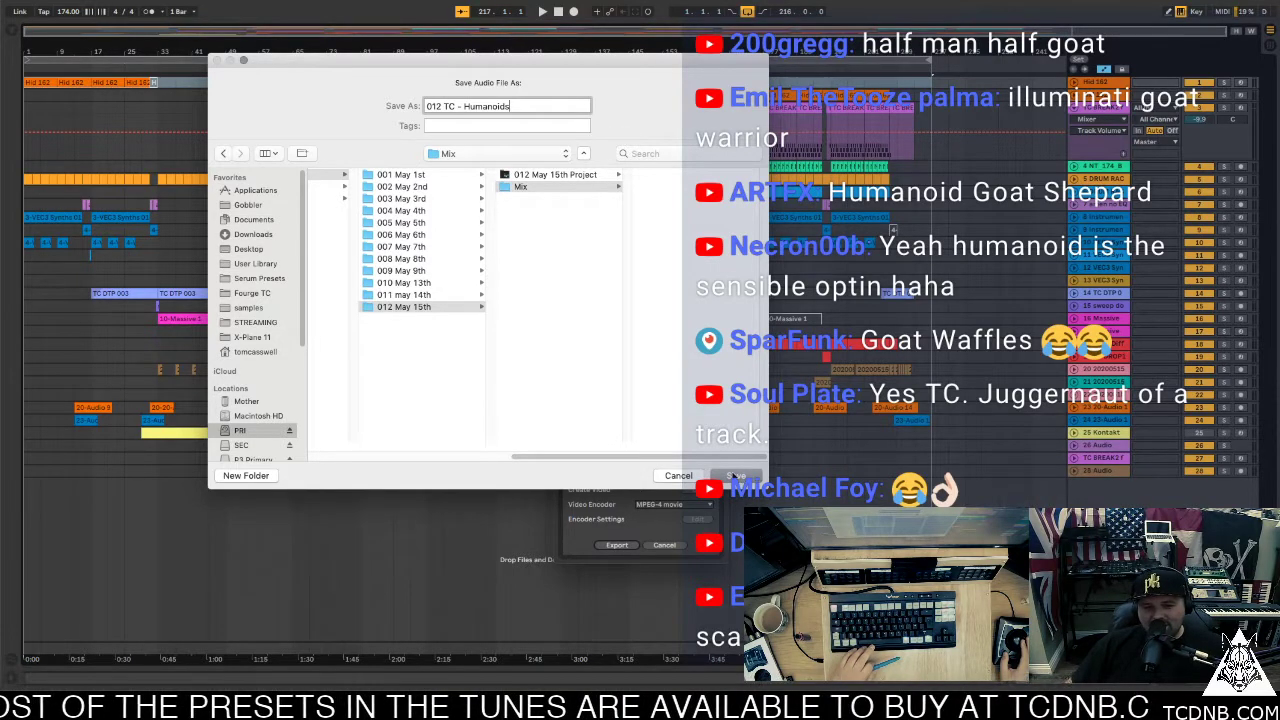
pyautogui.click(738, 476)
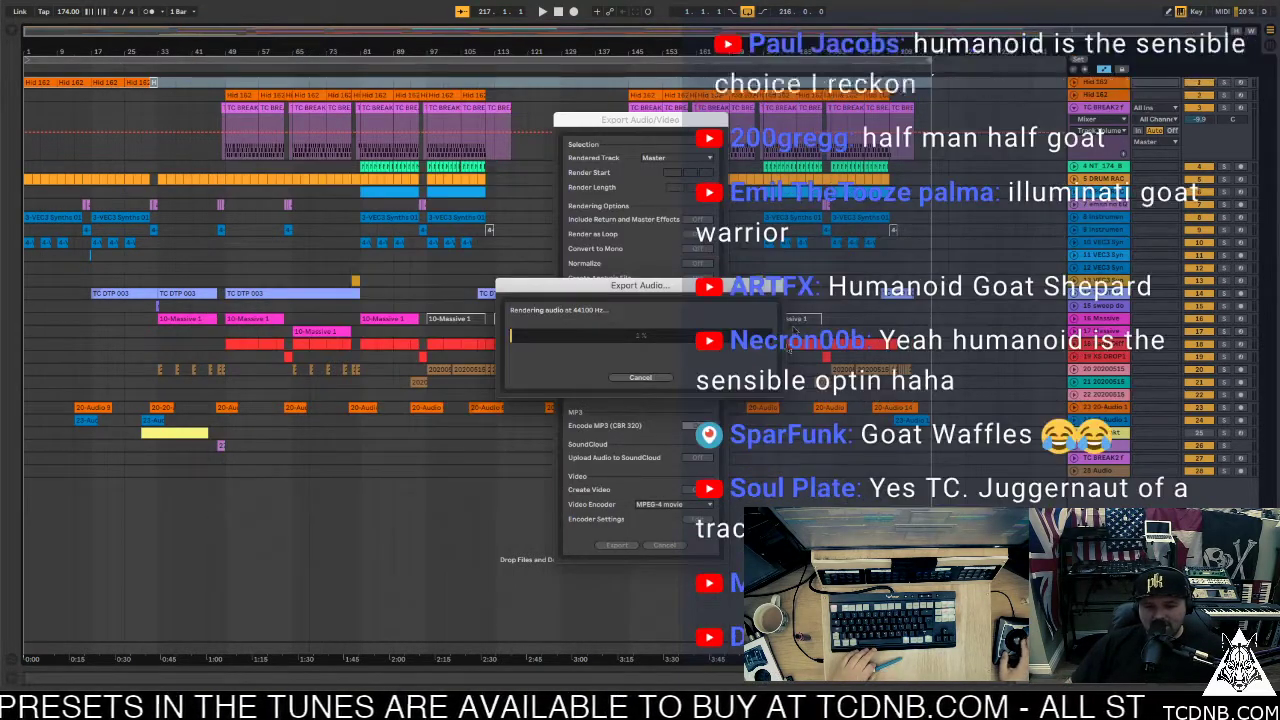
# Cancel the running render and export the full arrangement again as 012 TC - Humanoids in the Mix folder
pyautogui.click(640, 377)
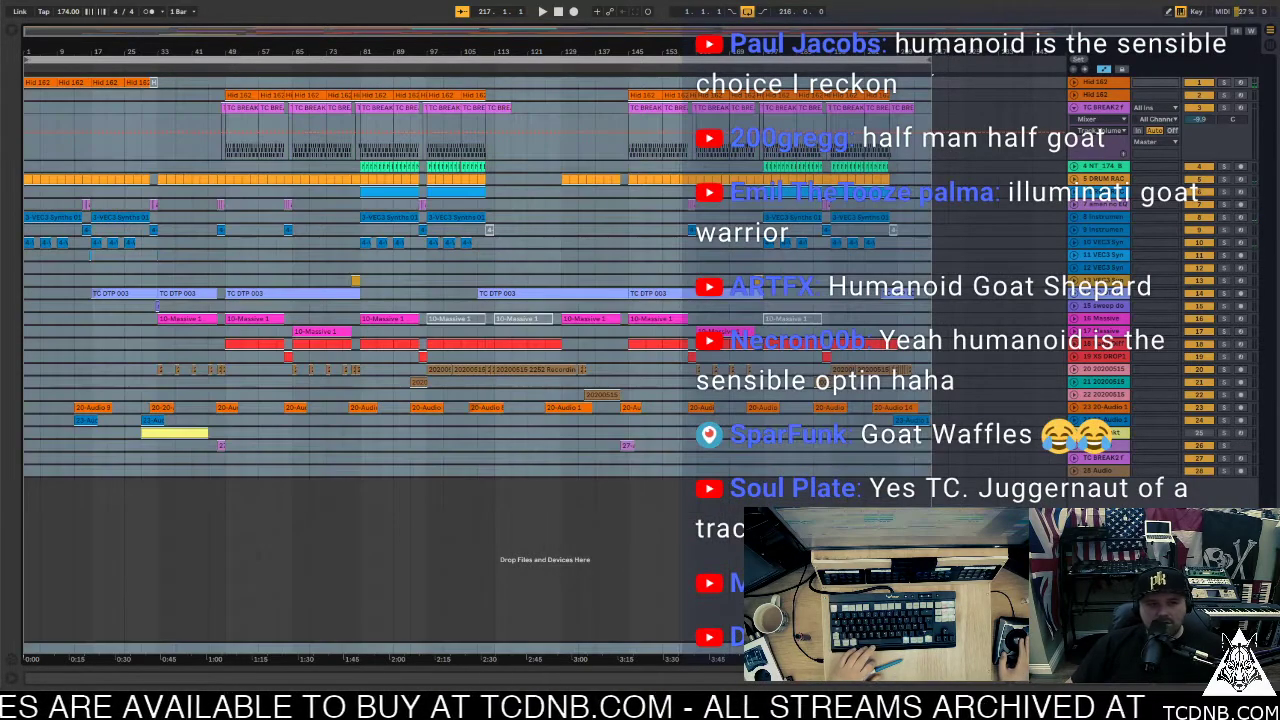
pyautogui.click(110, 2)
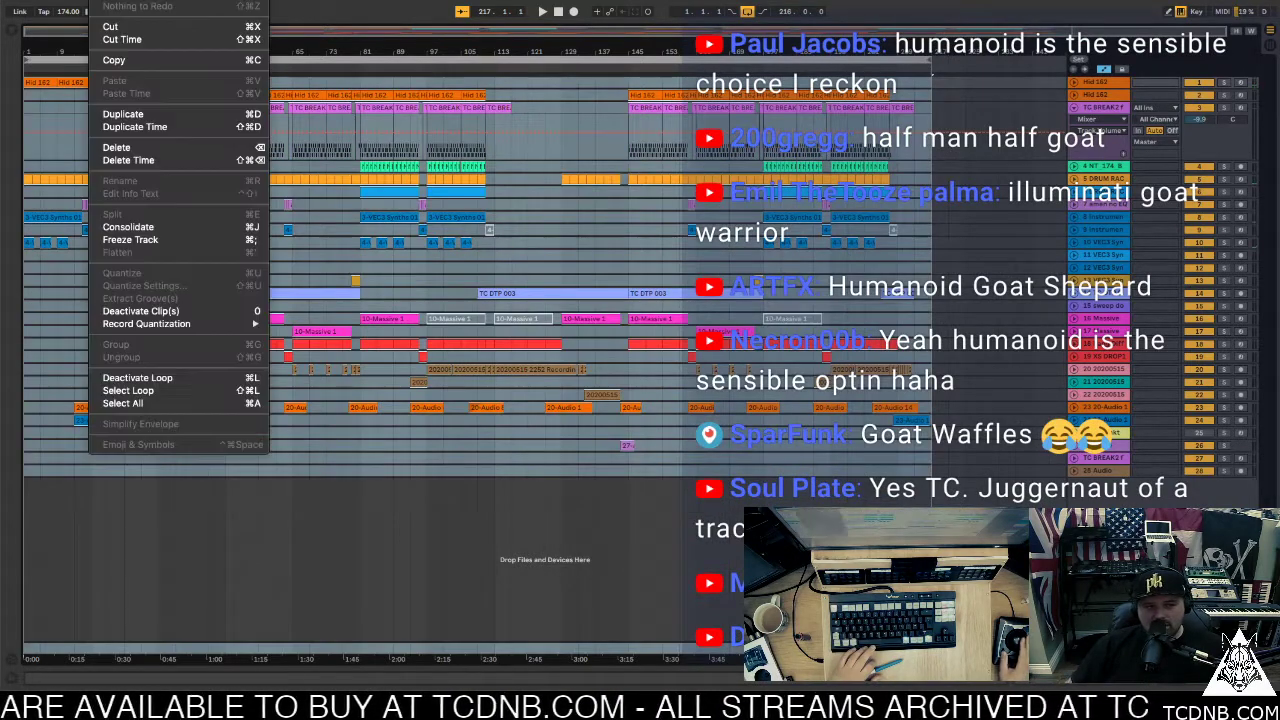
pyautogui.click(78, 2)
pyautogui.click(118, 152)
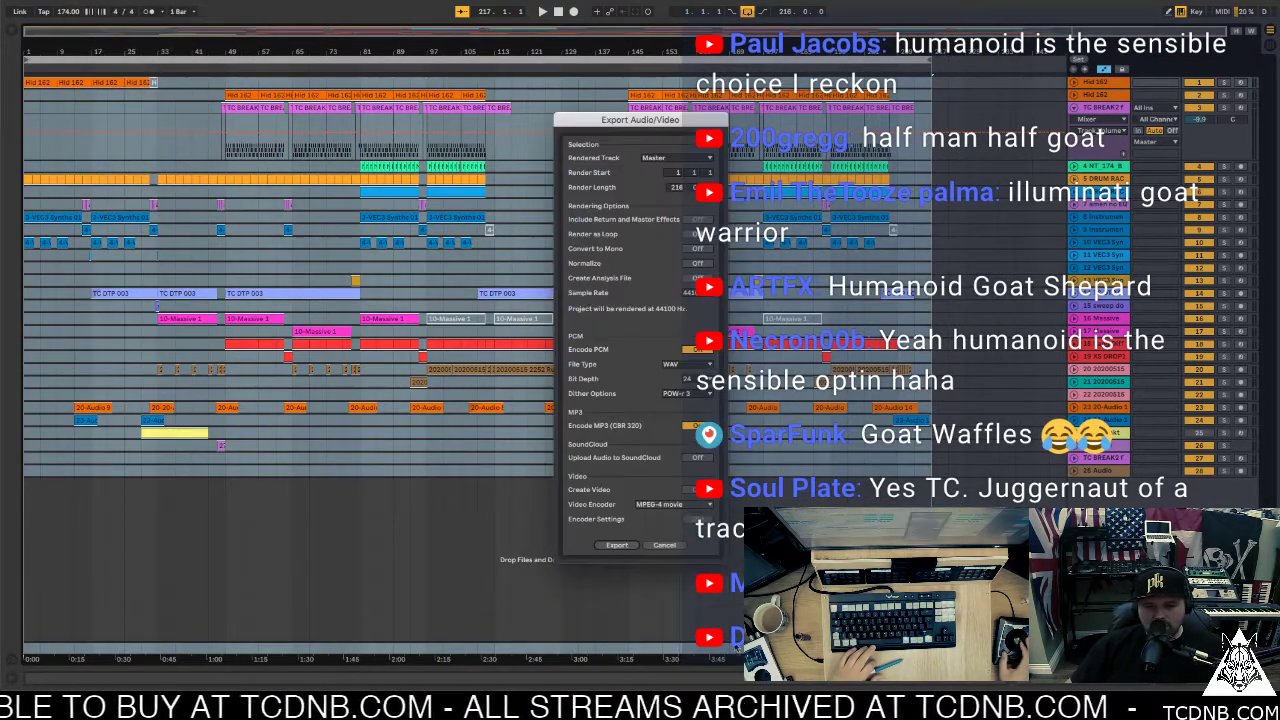
pyautogui.click(616, 545)
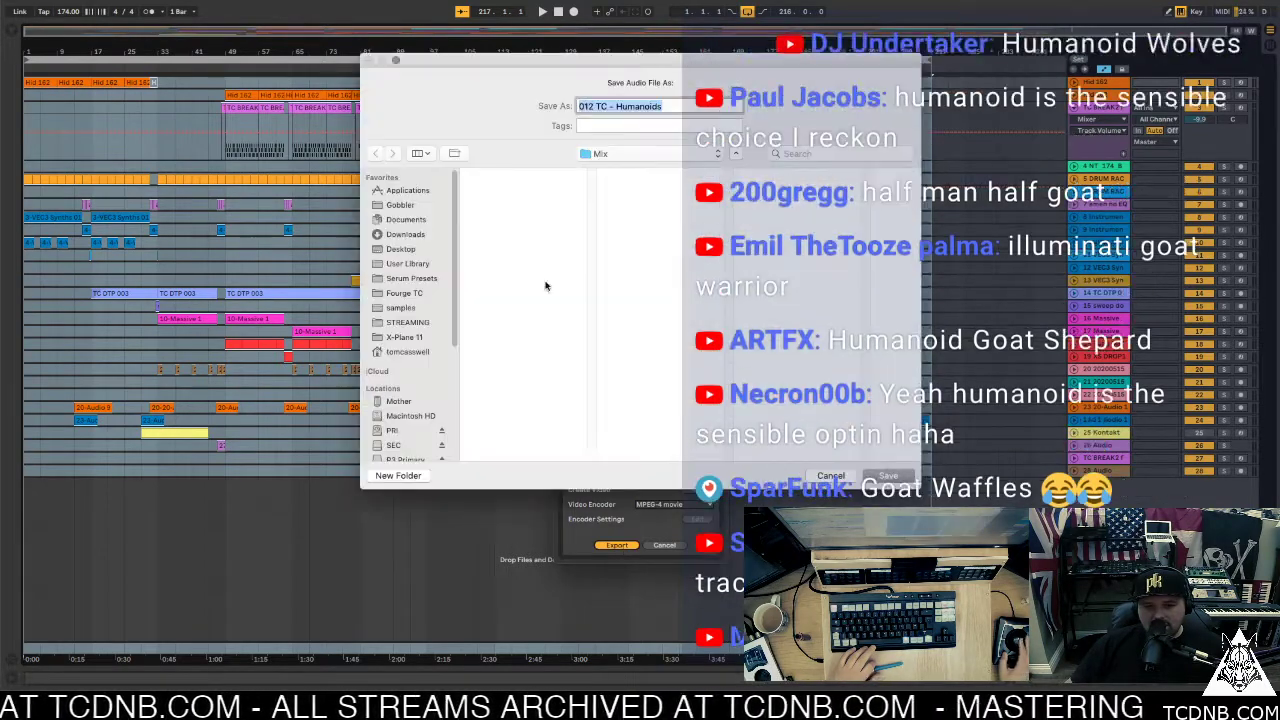
pyautogui.click(896, 477)
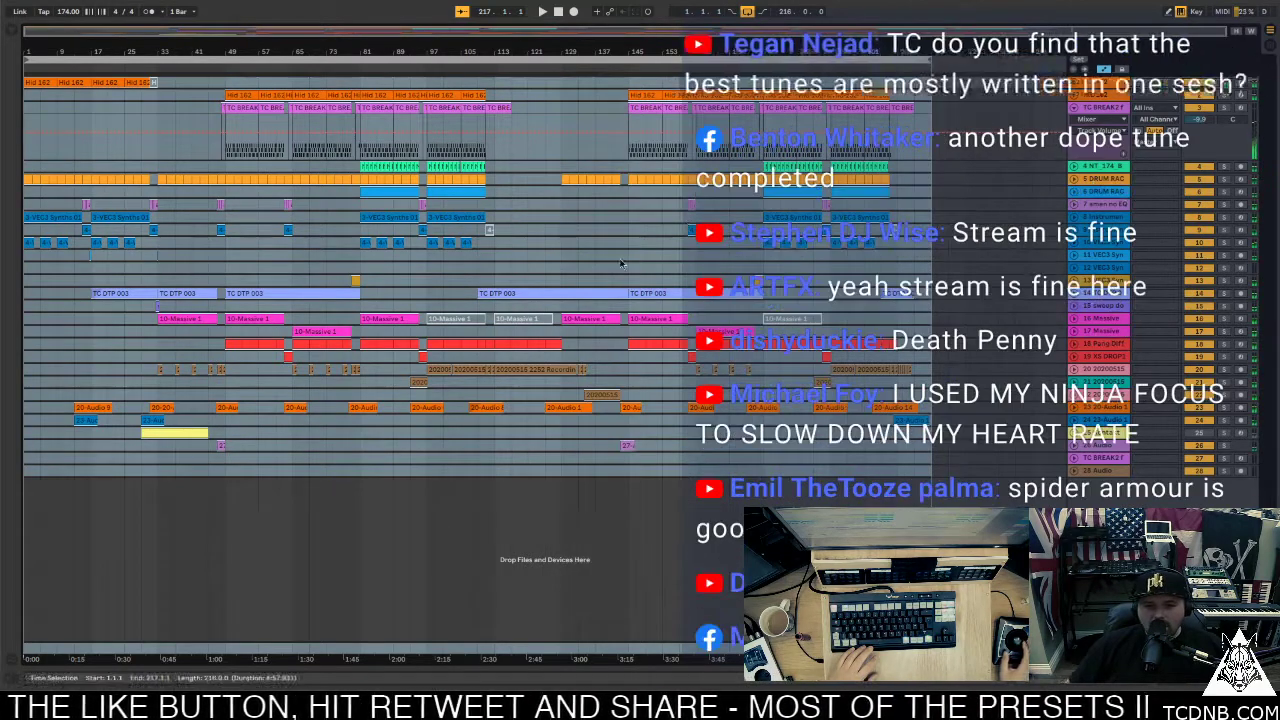
# Play back the whole tune from bar 1, starting at the first clip on the top track
pyautogui.click(40, 84)
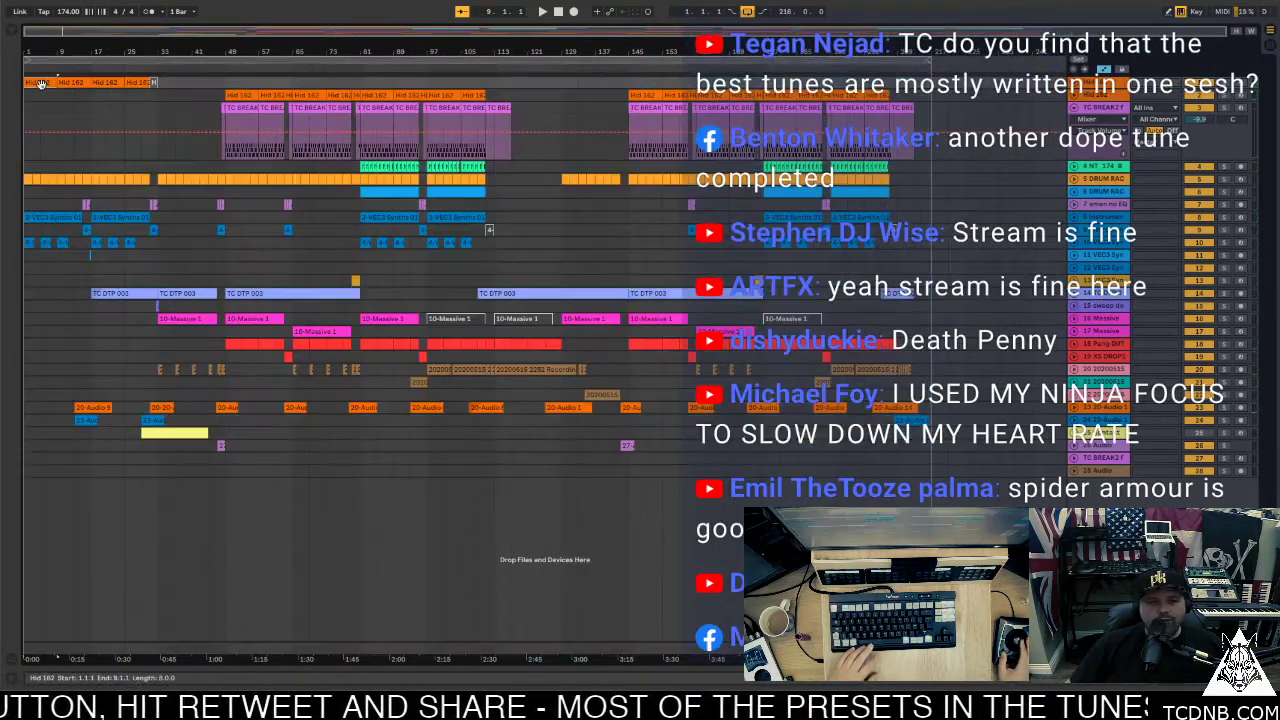
pyautogui.press('space')
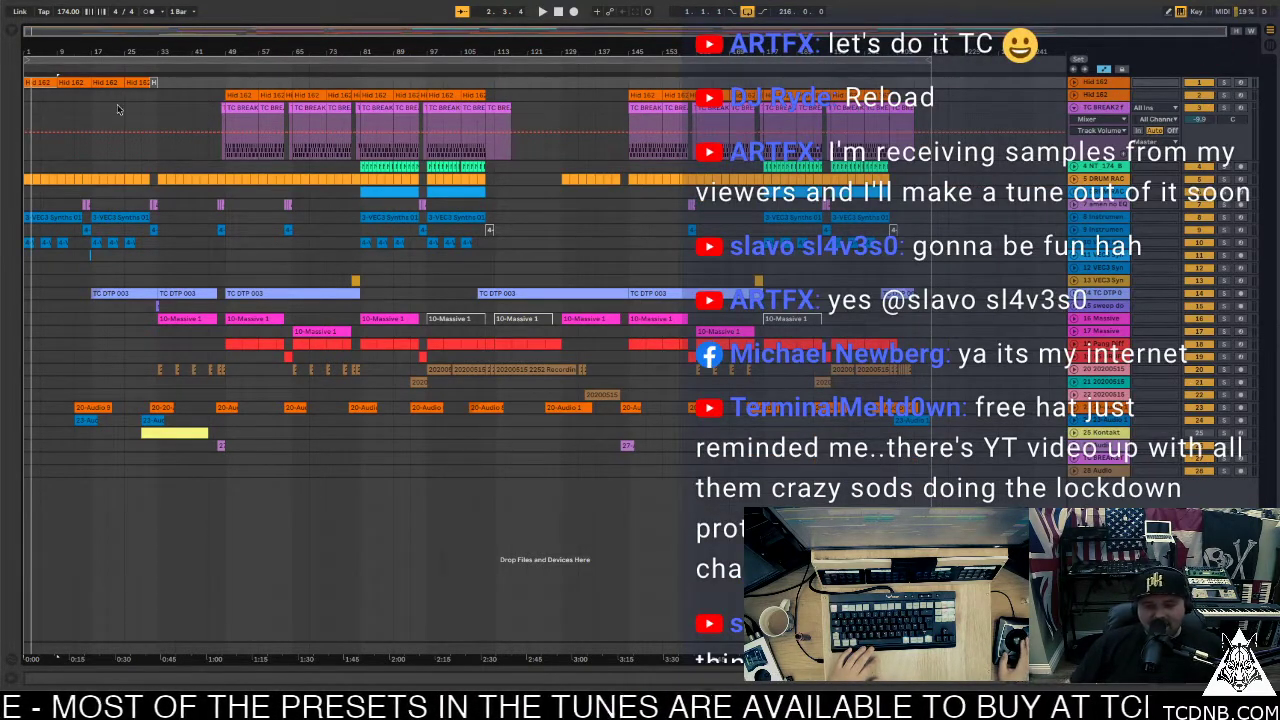
pyautogui.press('space')
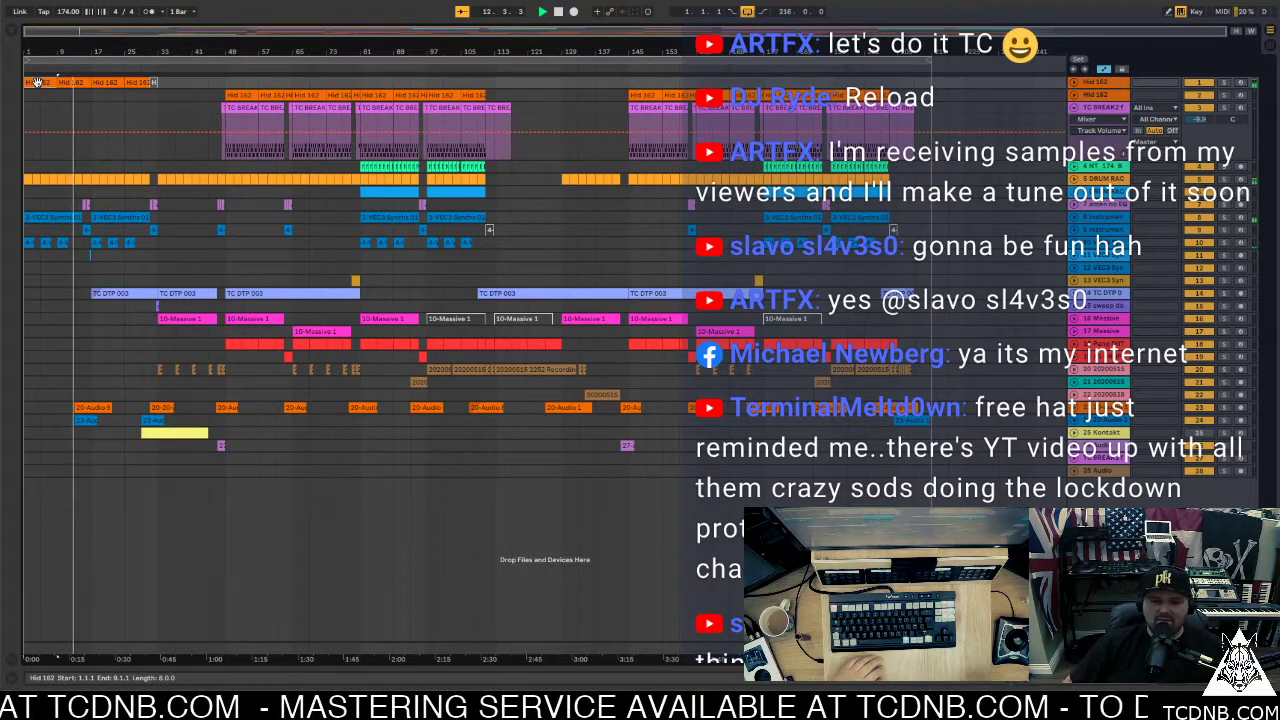
# Leave the finished tune and create a new empty Live Set
pyautogui.click(100, 1)
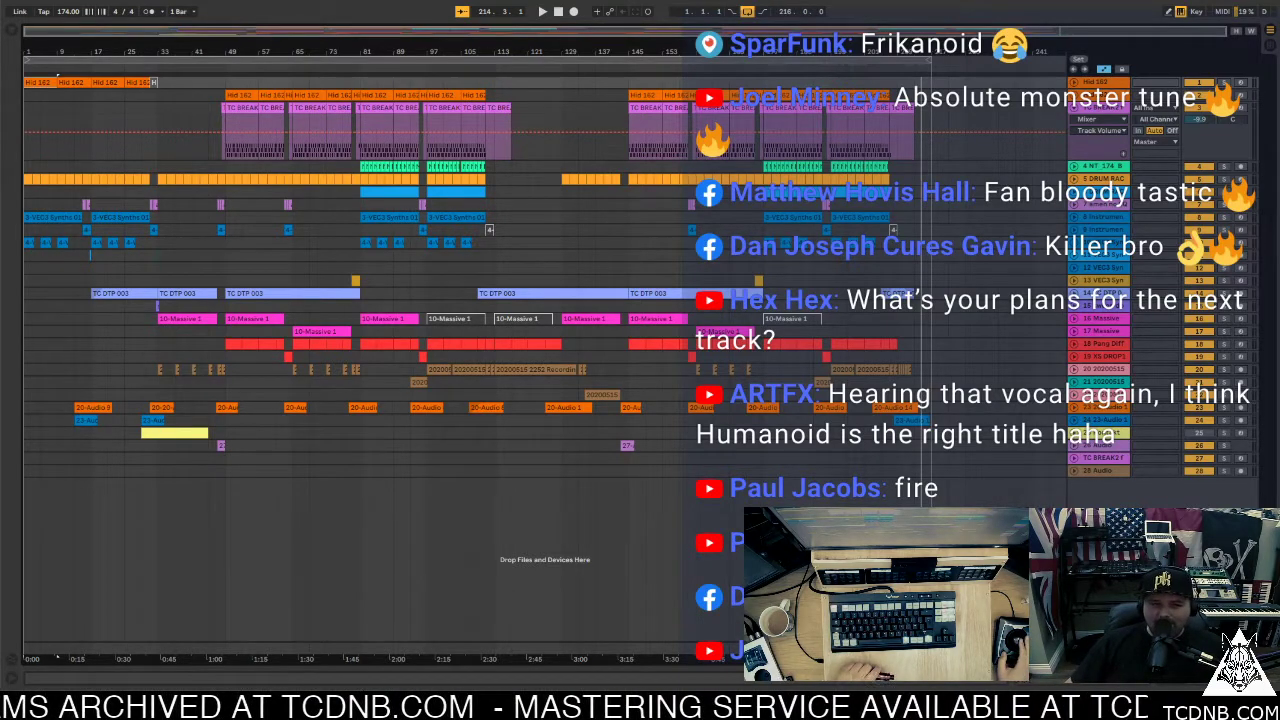
pyautogui.hotkey('alt', 'f')
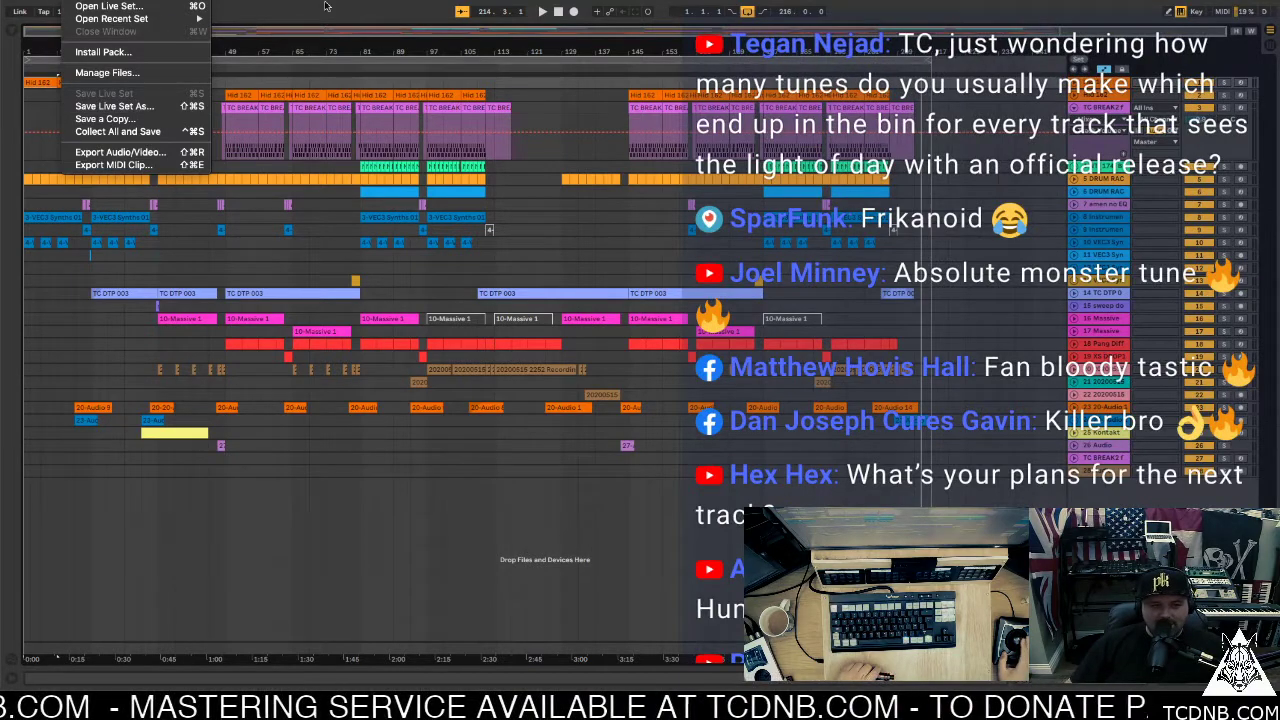
pyautogui.click(78, 4)
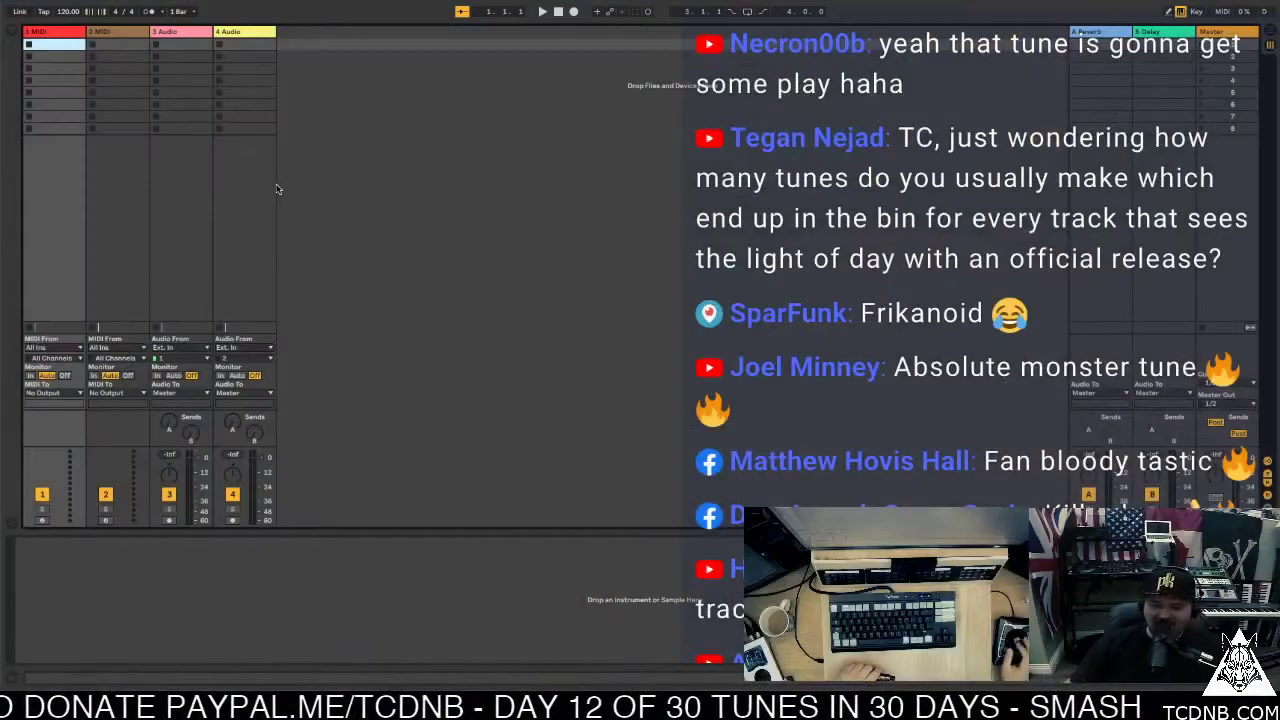
# Remove the A Reverb and B Delay return tracks from the empty Live Set
pyautogui.click(112, 32)
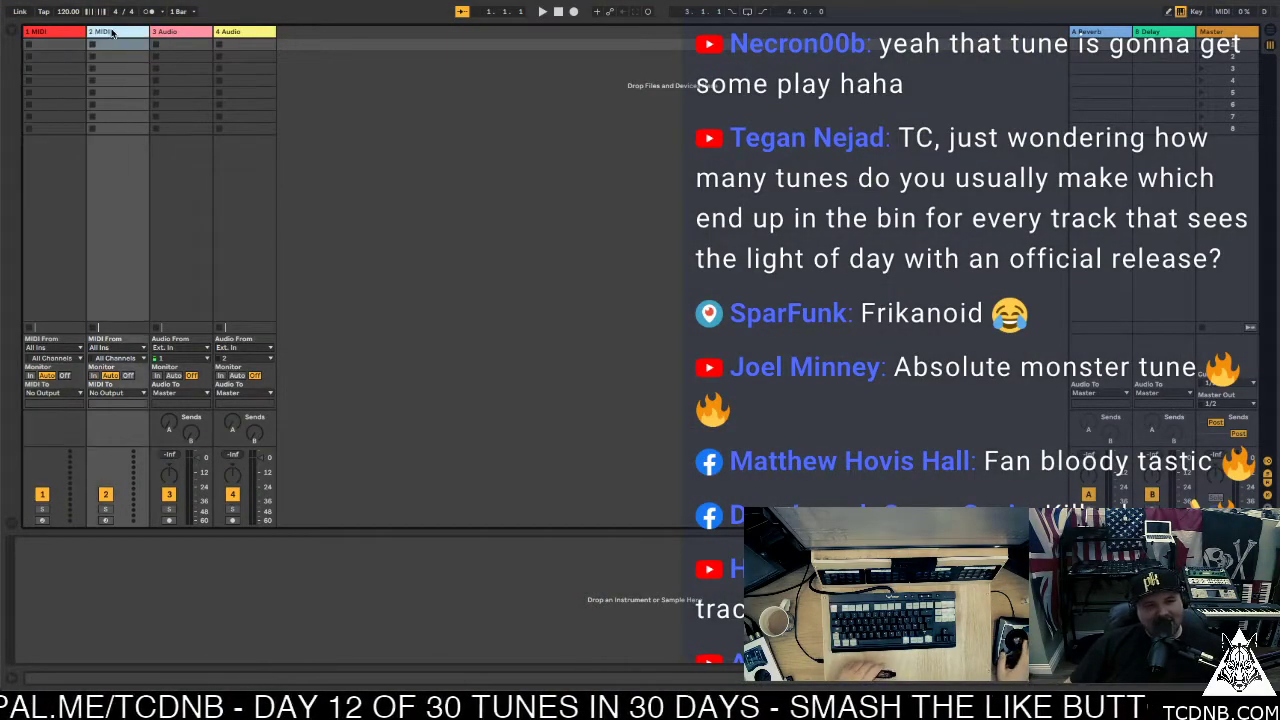
pyautogui.click(1111, 32)
pyautogui.hotkey('ctrl', 'alt', 'r')
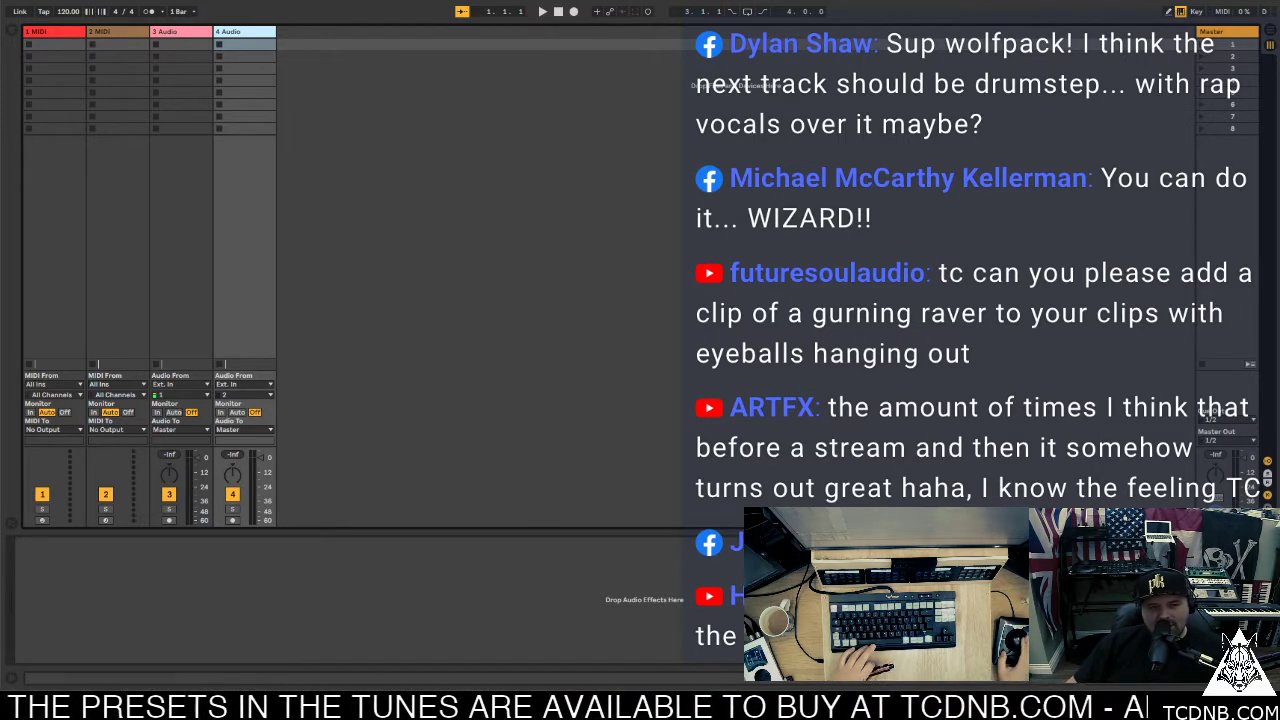
# Show the browser and open the first of the Zero-G Jungle sample folders
pyautogui.click(18, 34)
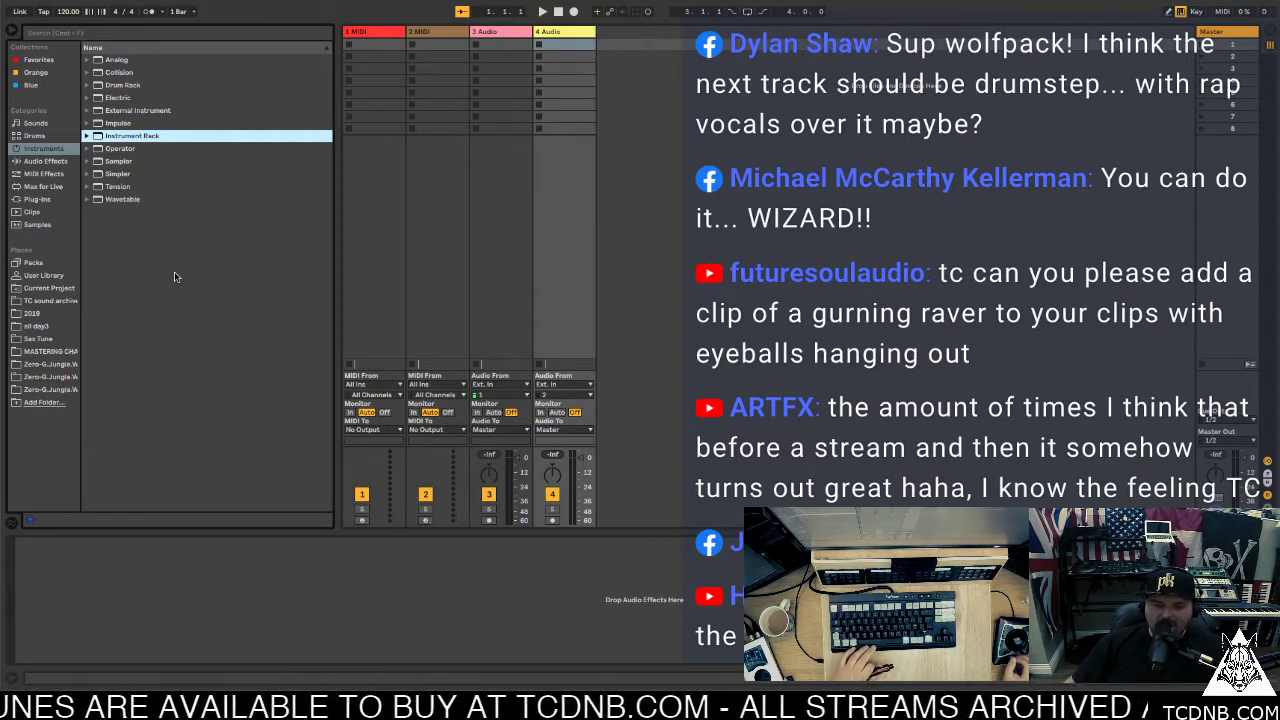
pyautogui.click(58, 365)
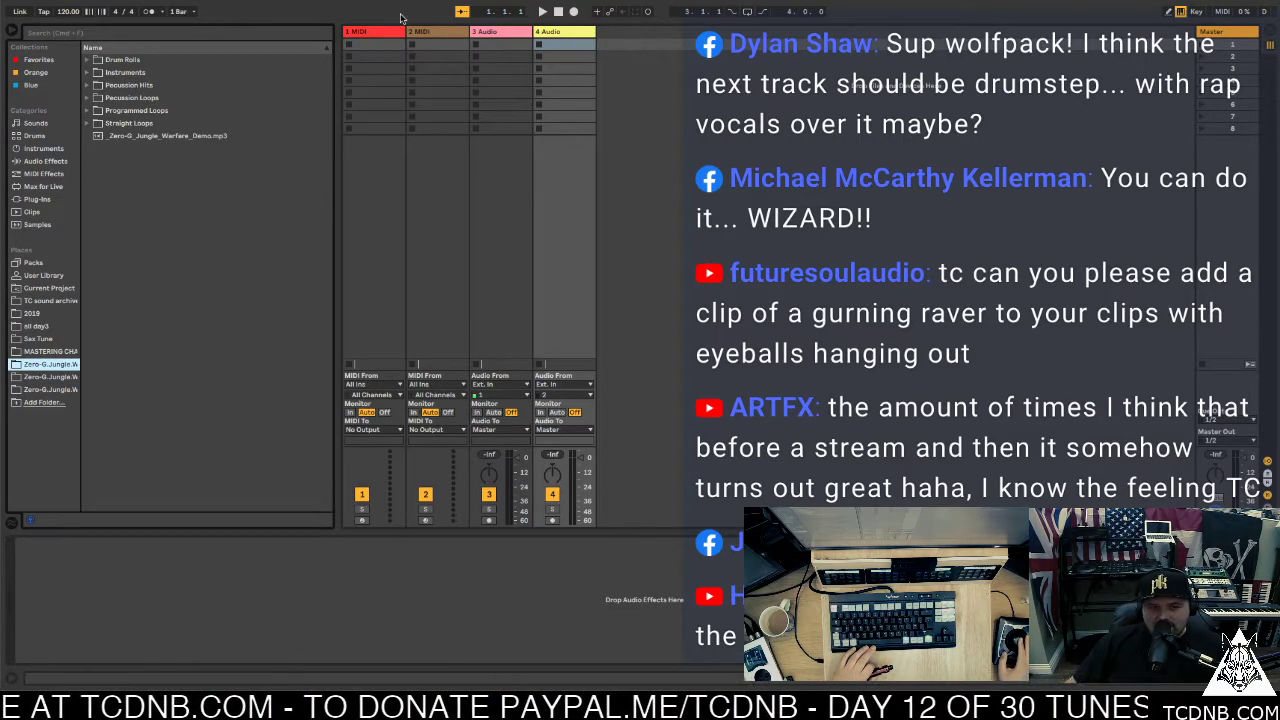
# Delete the first MIDI track and the first audio track, leaving one track of each type
pyautogui.click(370, 33)
pyautogui.press('Delete')
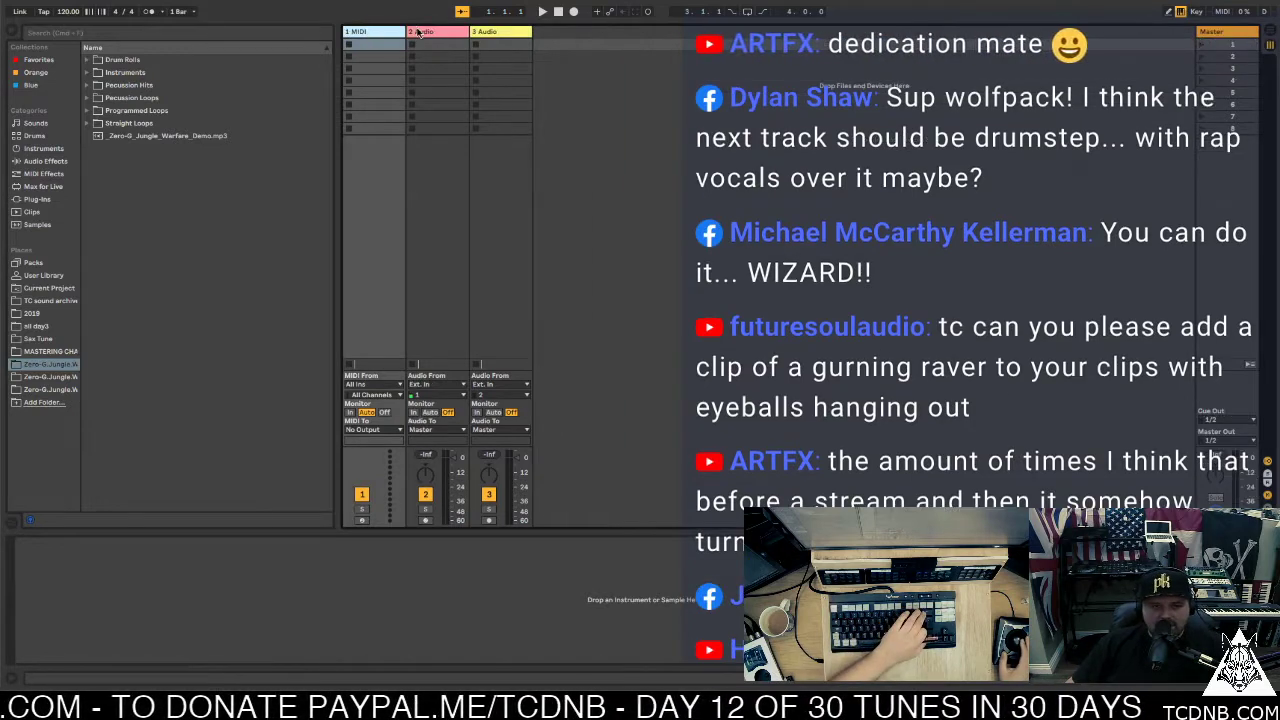
pyautogui.click(418, 33)
pyautogui.press('Delete')
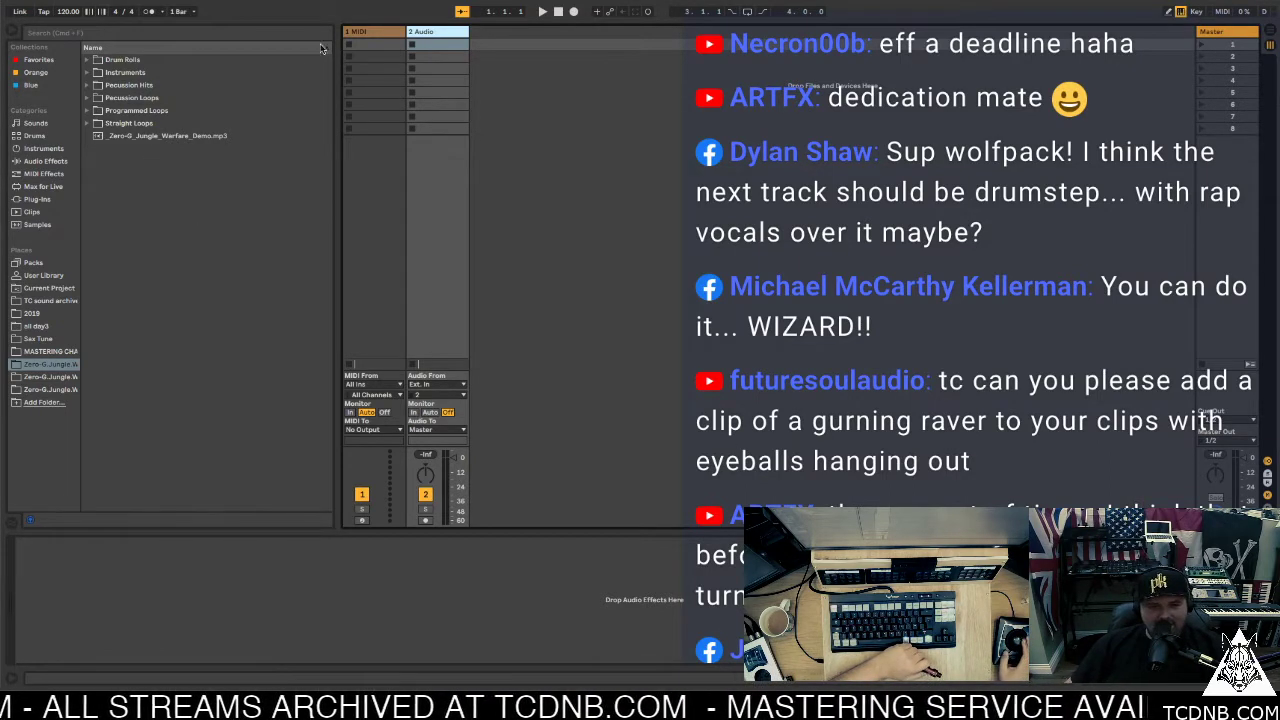
pyautogui.click(383, 33)
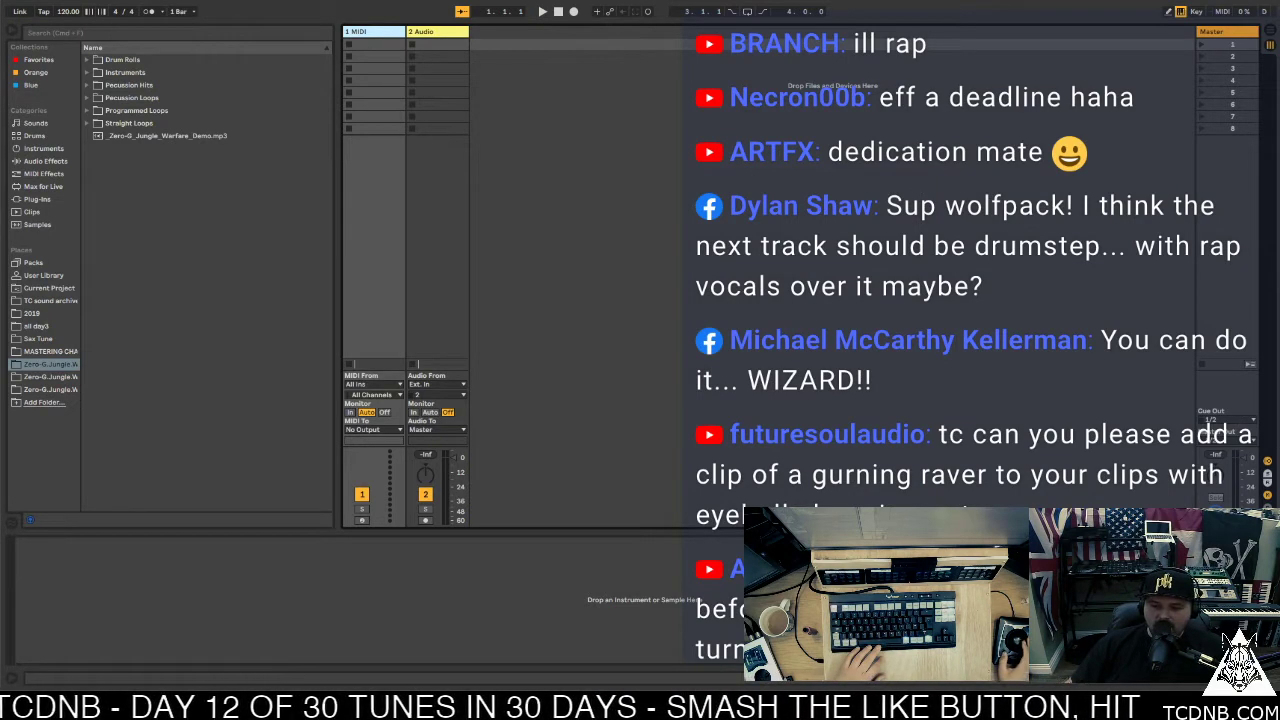
pyautogui.click(510, 116)
pyautogui.click(375, 31)
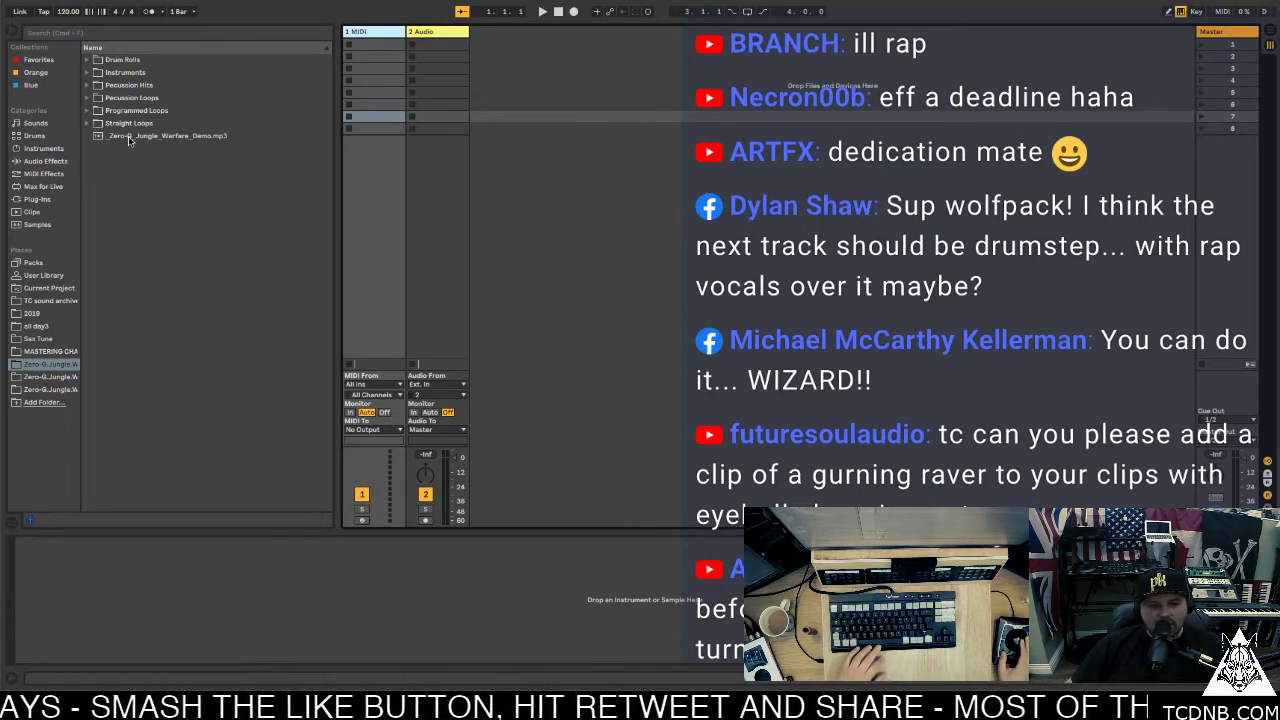
# Expand the Straight Loops folder and audition its 162 BPM drum loops from 20th Century 162 down to Compatible 162
pyautogui.click(89, 123)
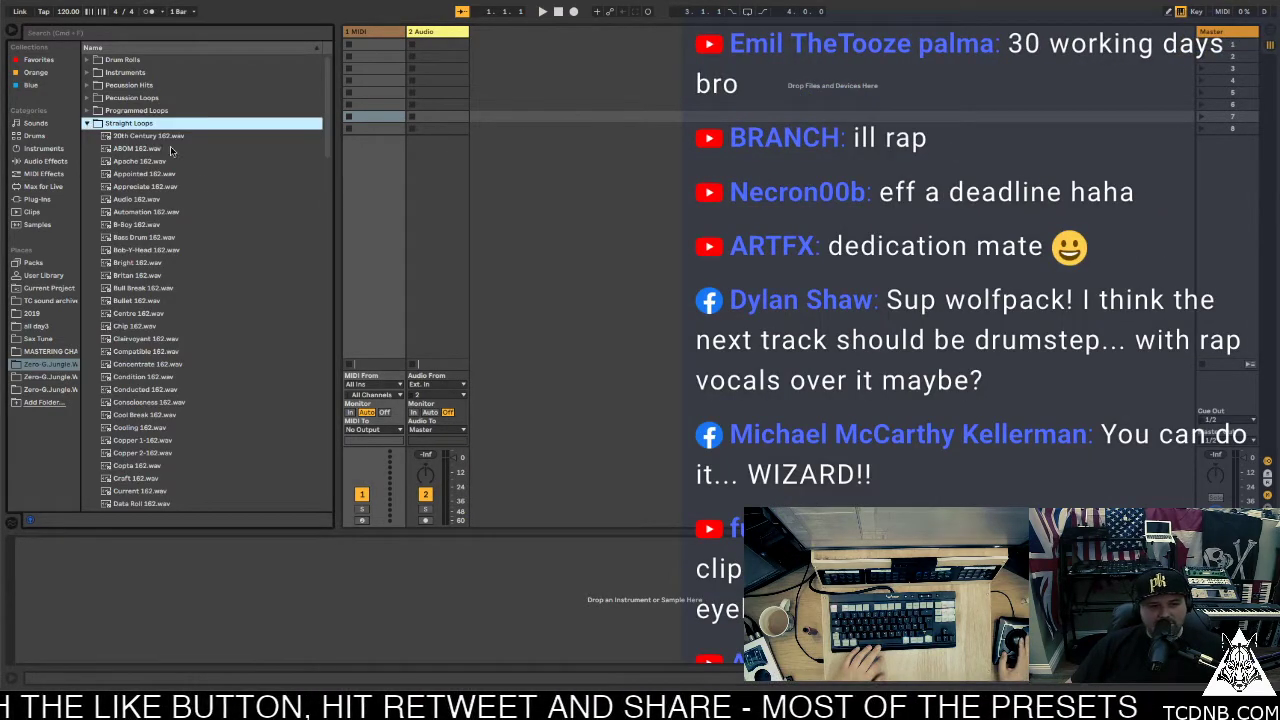
pyautogui.press('Down')
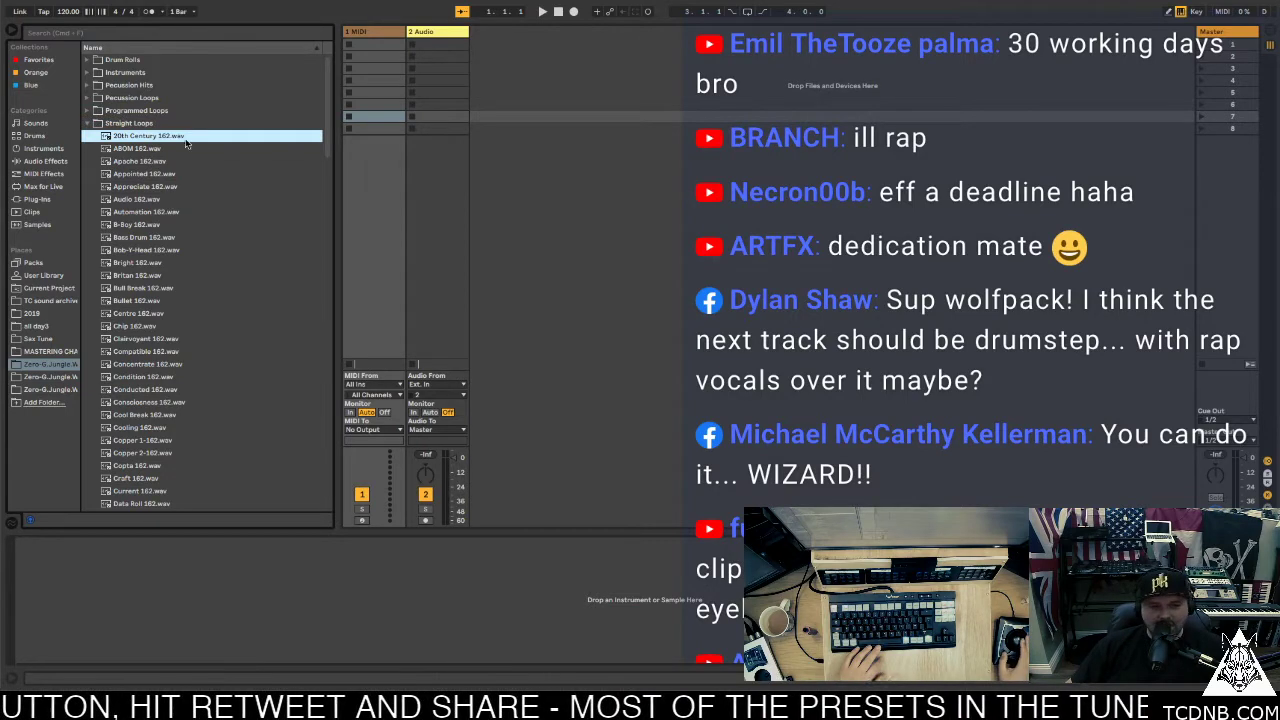
pyautogui.click(165, 160)
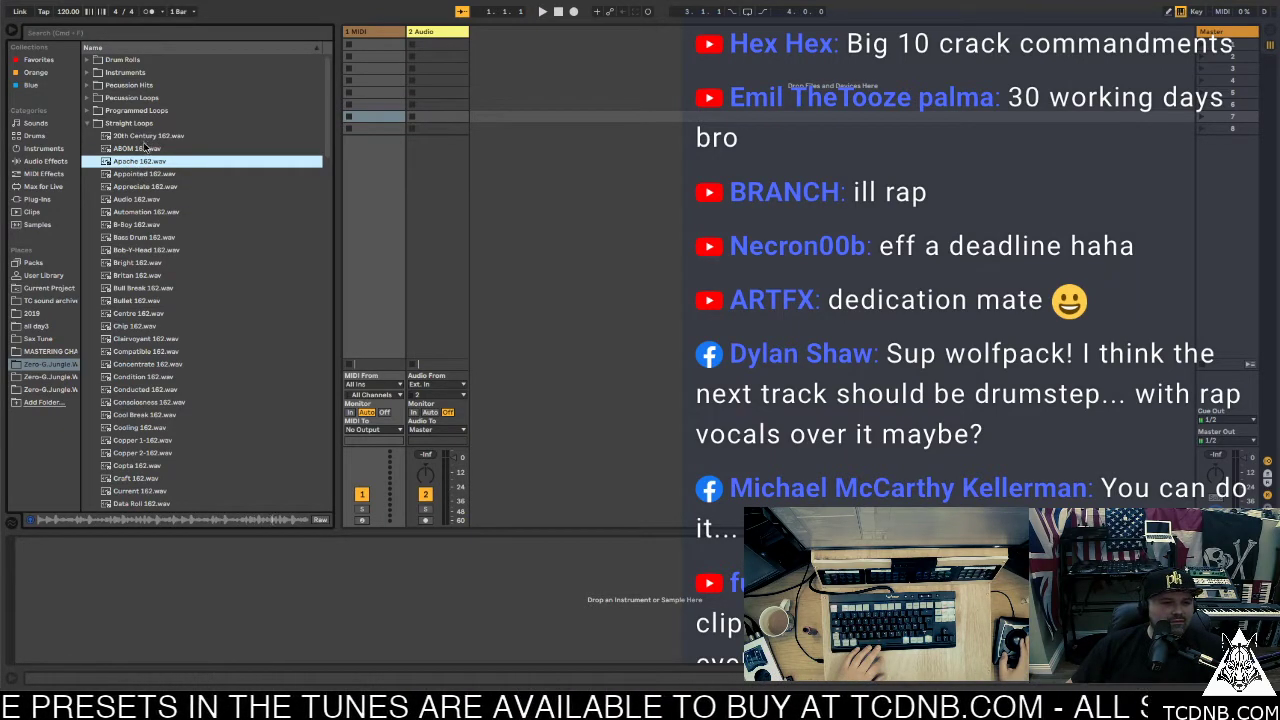
pyautogui.click(141, 176)
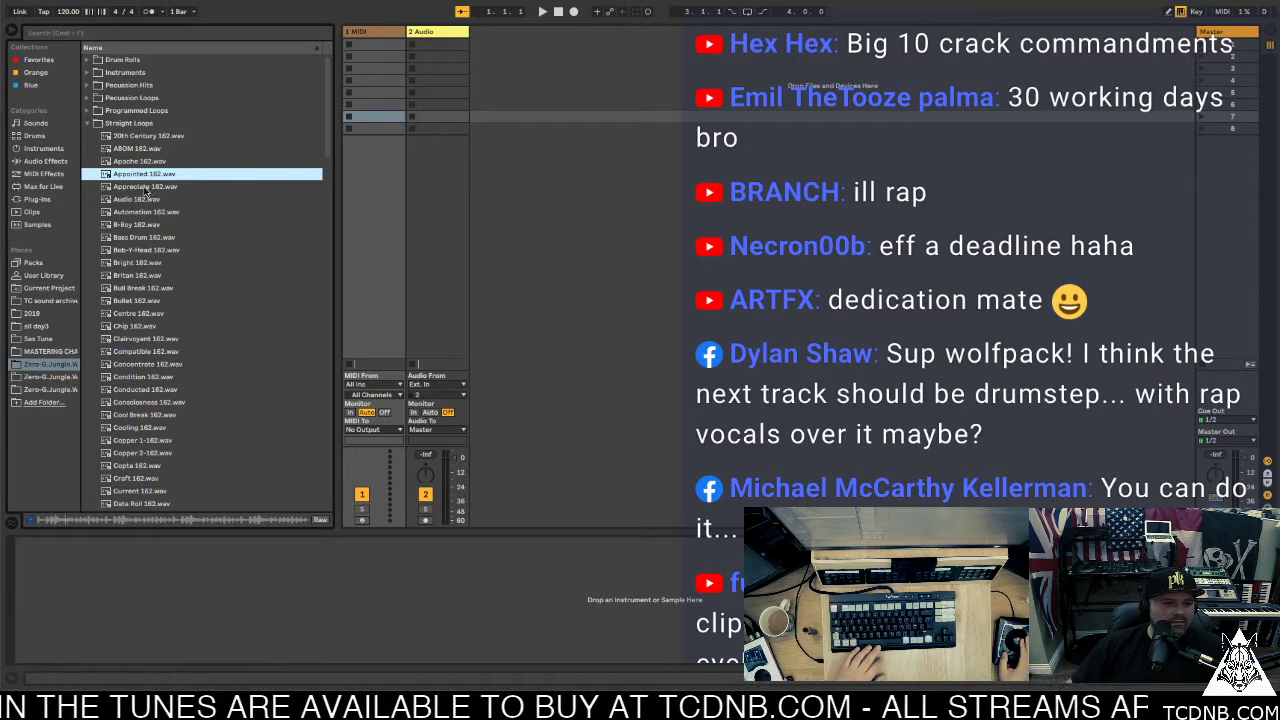
pyautogui.click(147, 189)
pyautogui.click(146, 201)
pyautogui.click(148, 213)
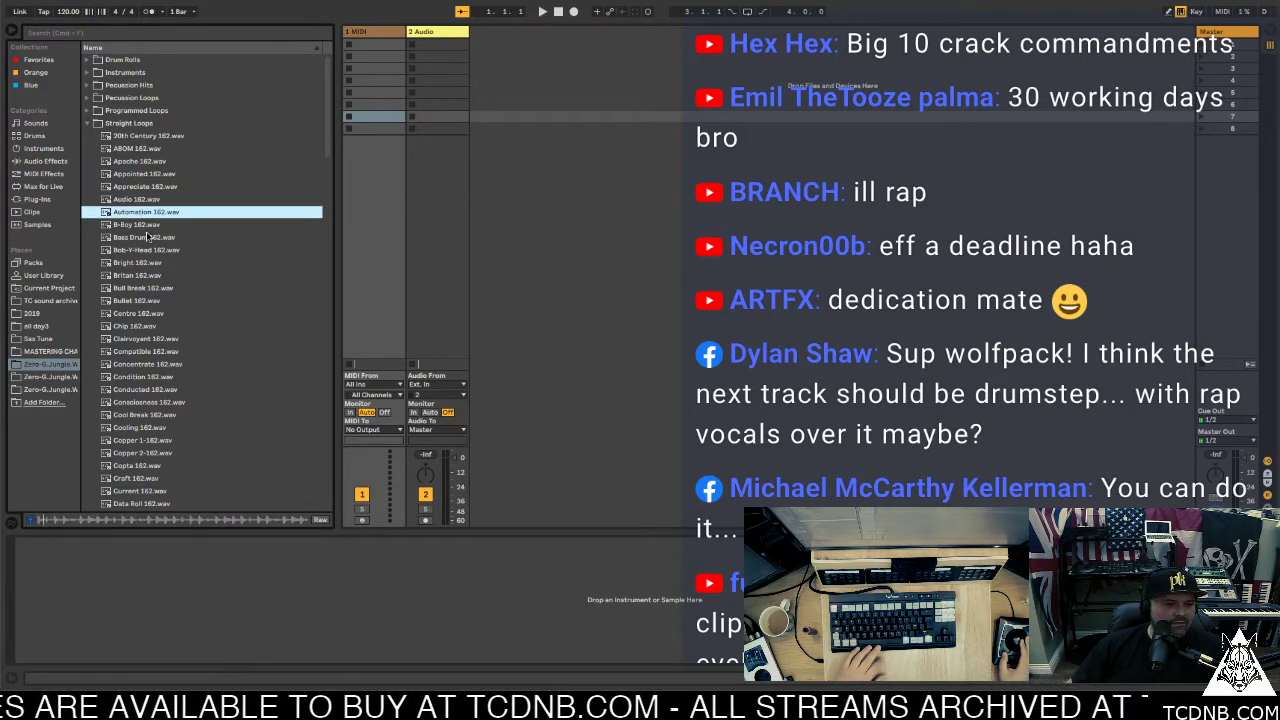
pyautogui.click(148, 225)
pyautogui.click(147, 238)
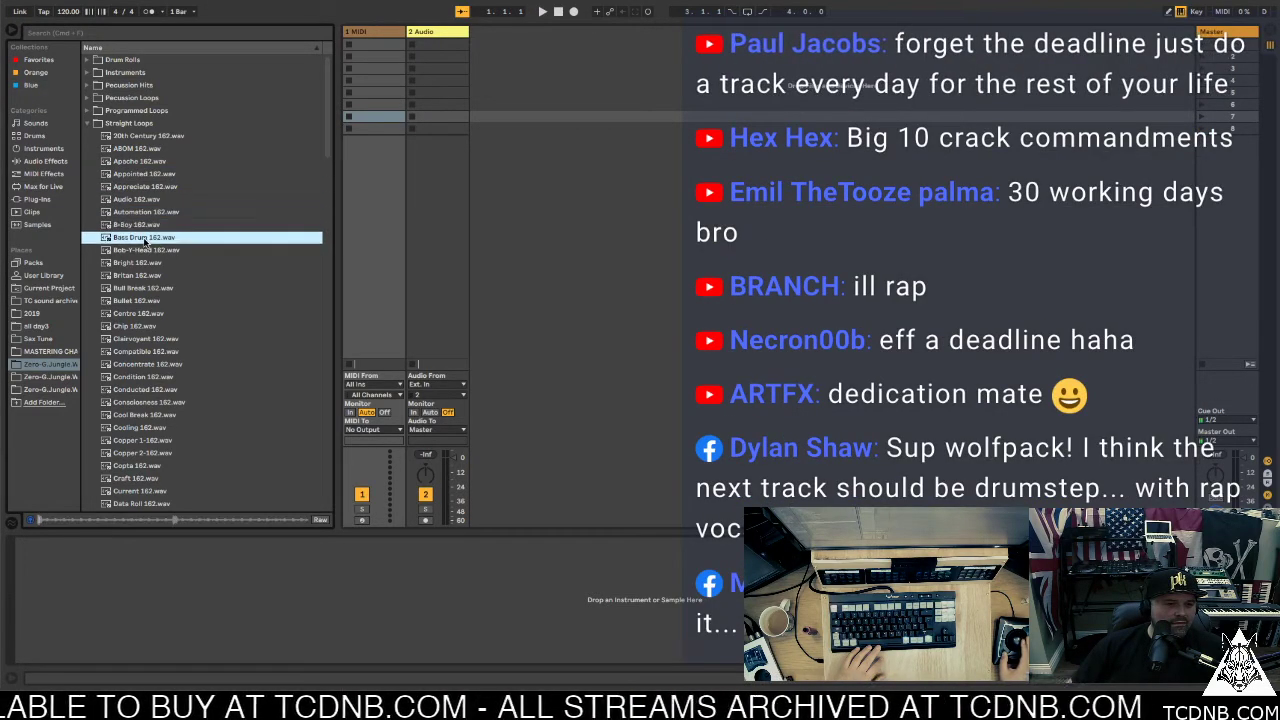
pyautogui.click(140, 251)
pyautogui.click(137, 263)
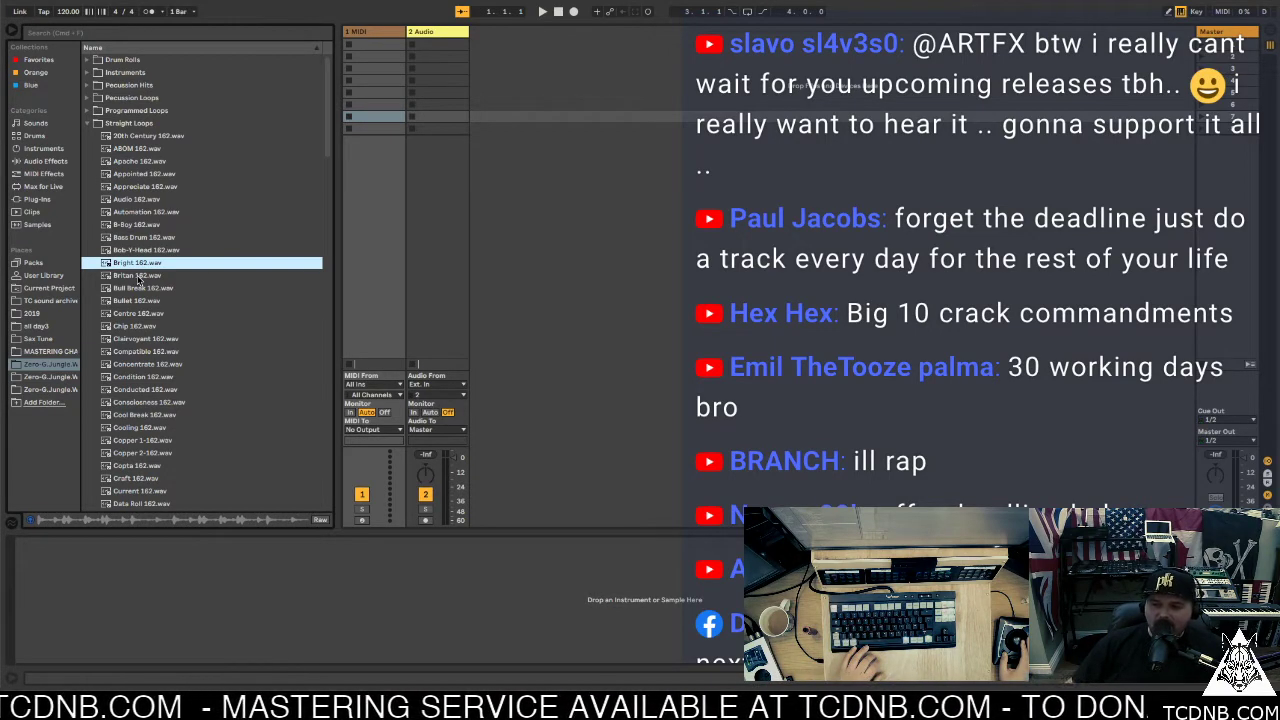
pyautogui.click(138, 278)
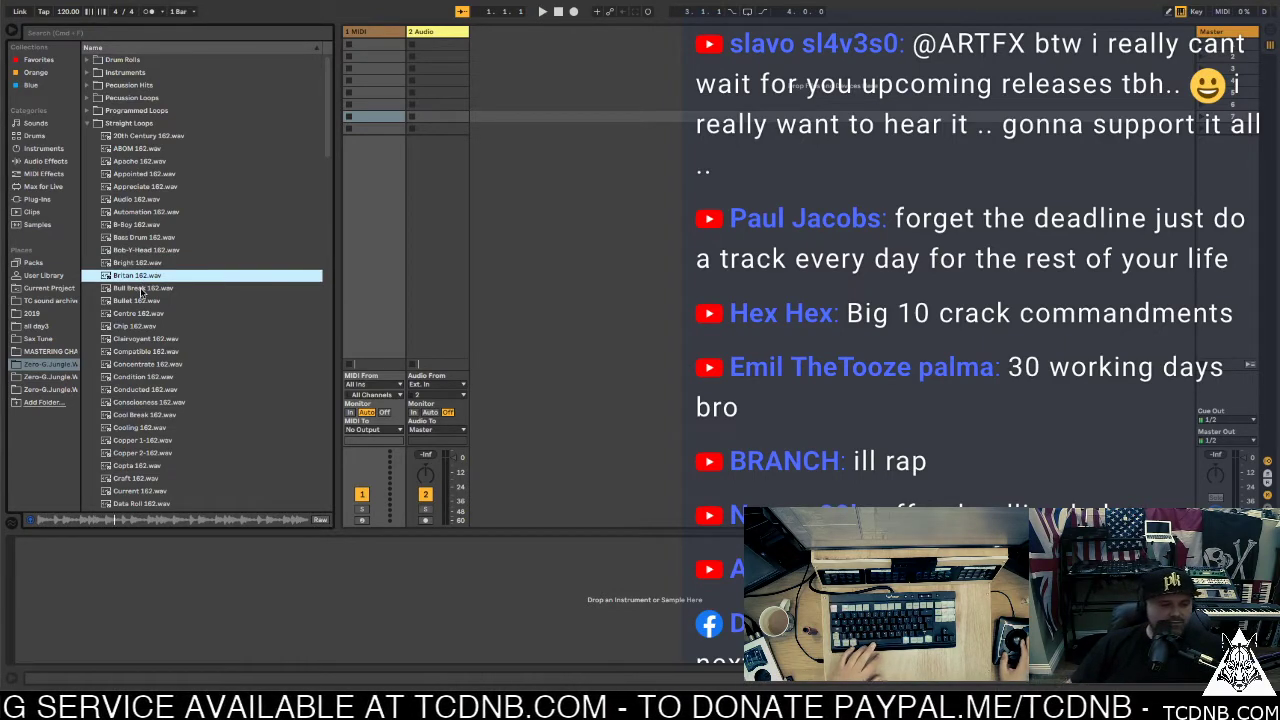
pyautogui.click(142, 290)
pyautogui.click(143, 302)
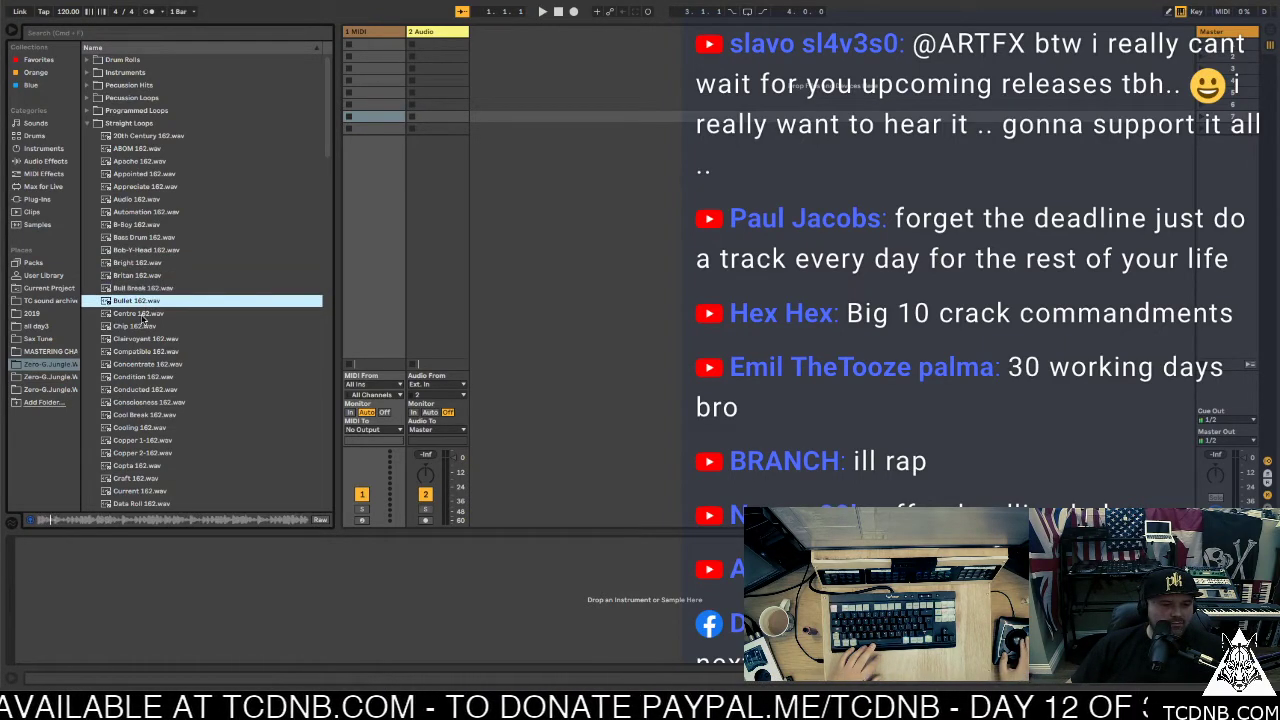
pyautogui.click(142, 315)
pyautogui.click(139, 328)
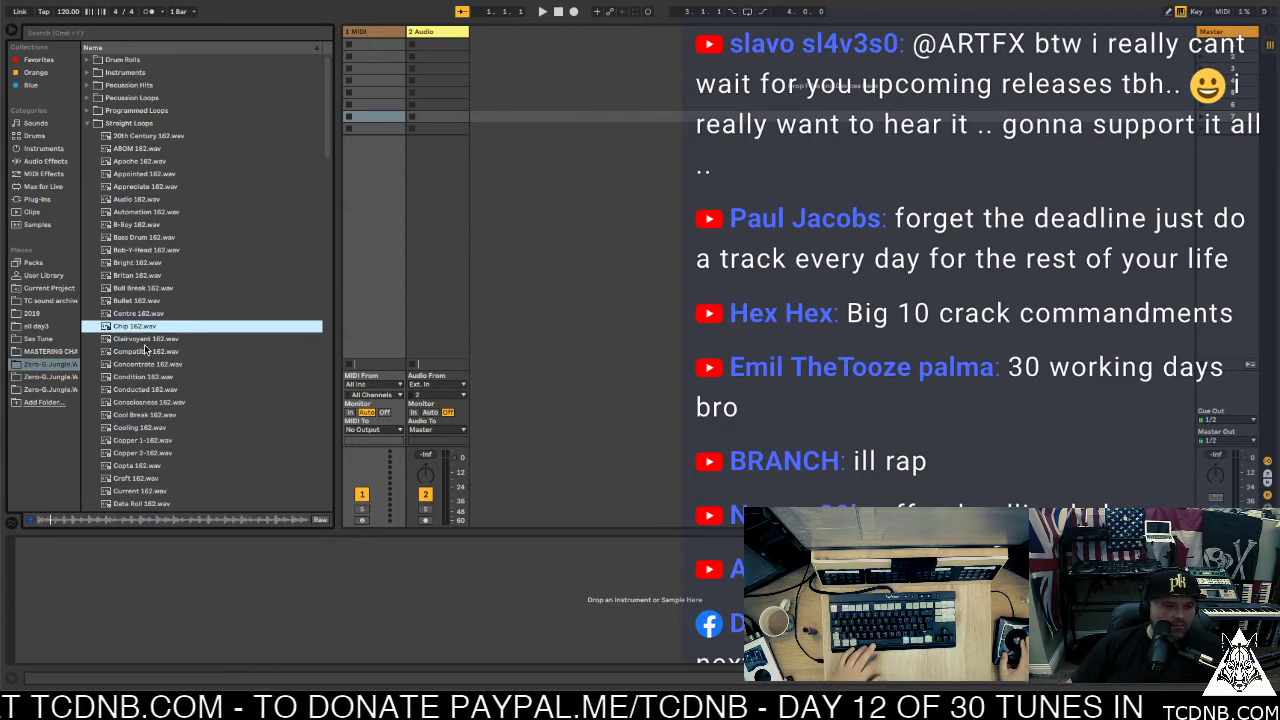
pyautogui.click(146, 340)
pyautogui.click(148, 352)
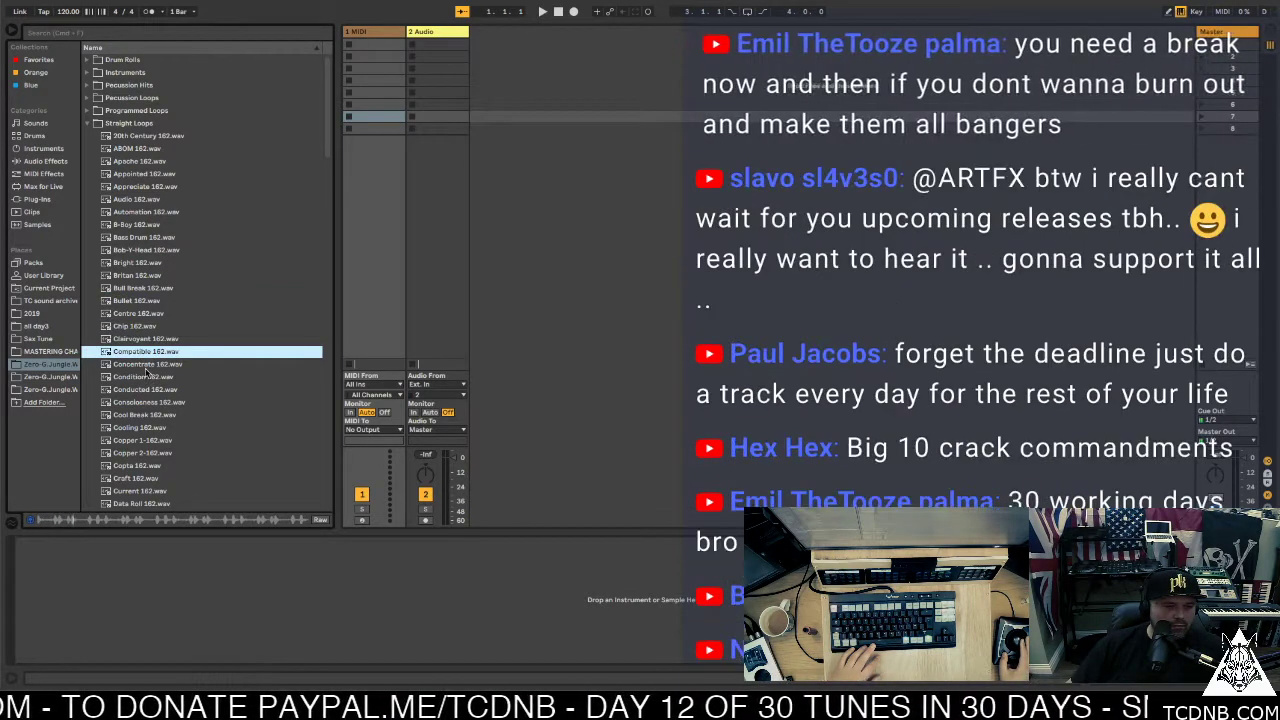
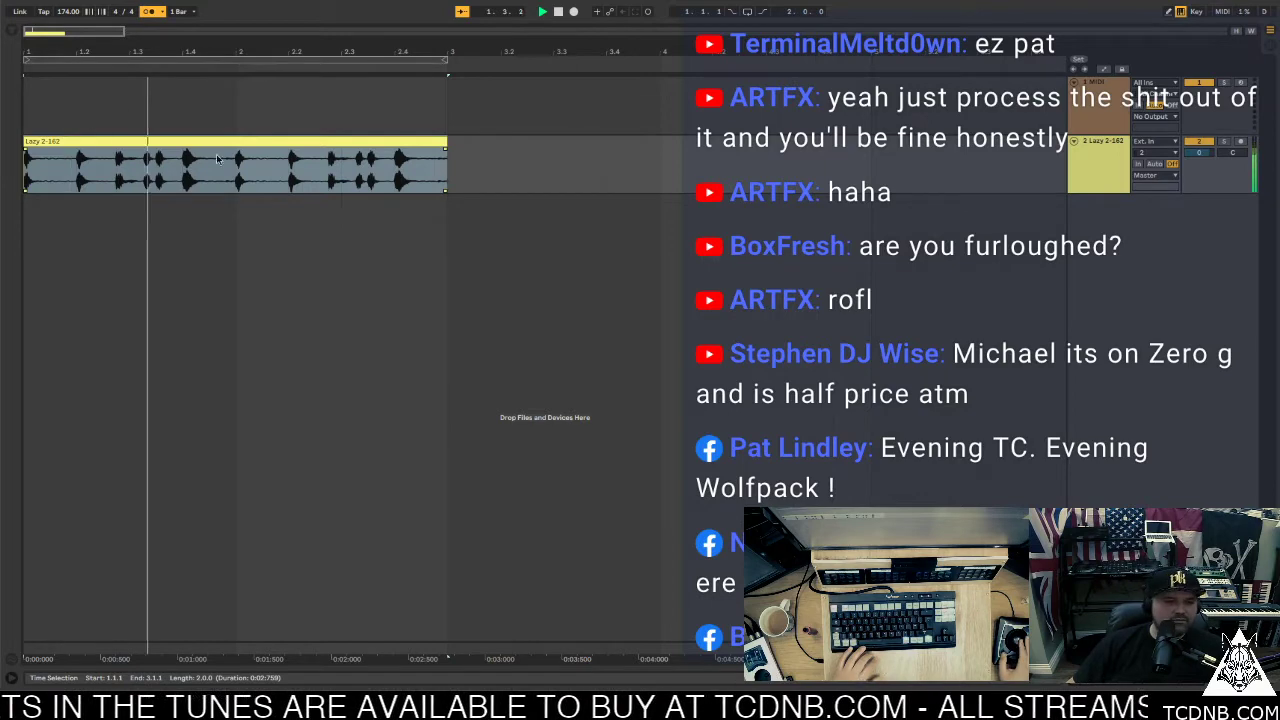
# Play the Lazy 2-162 break over the two-bar arrangement loop from its start
pyautogui.press('space')
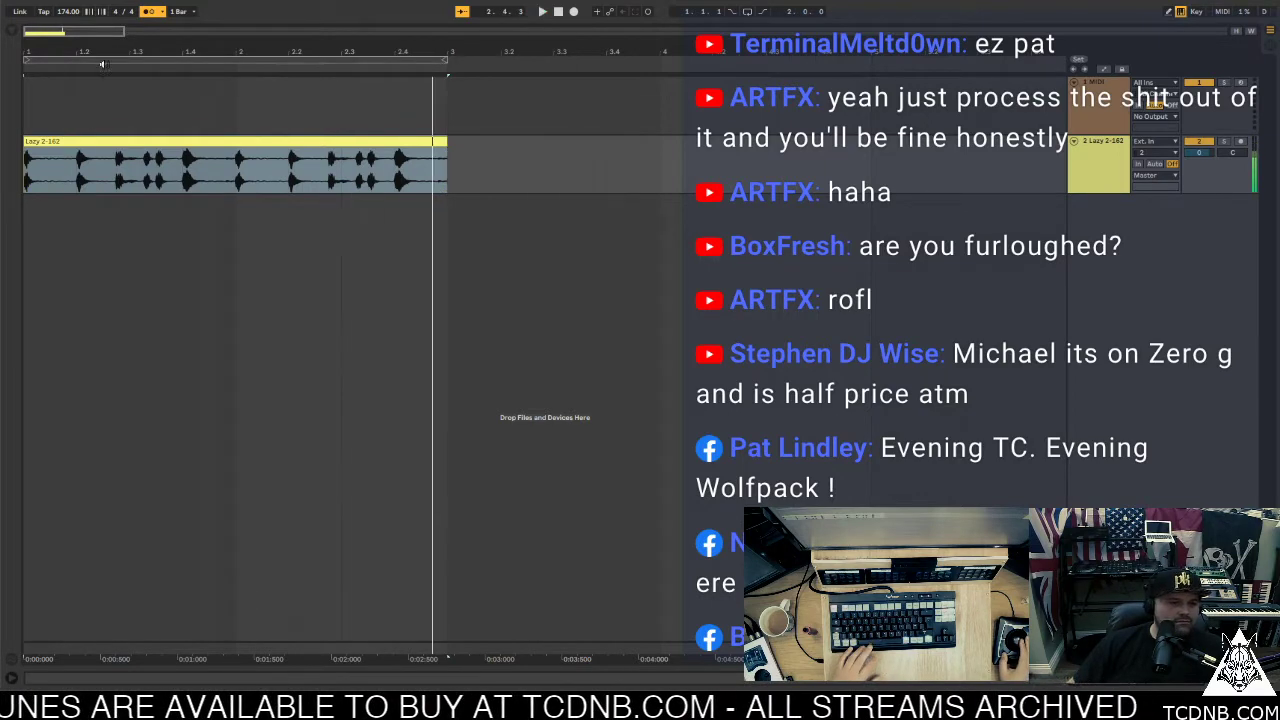
pyautogui.click(126, 57)
pyautogui.press('space')
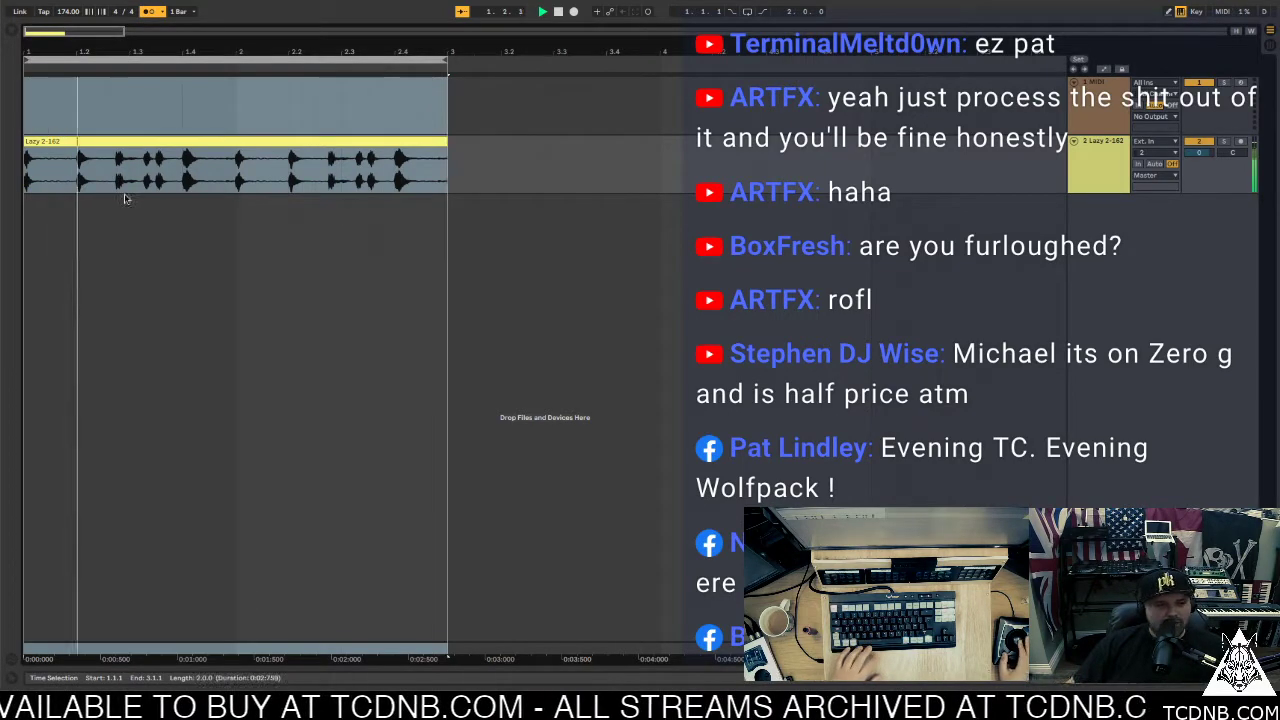
pyautogui.click(66, 145)
pyautogui.rightClick(66, 145)
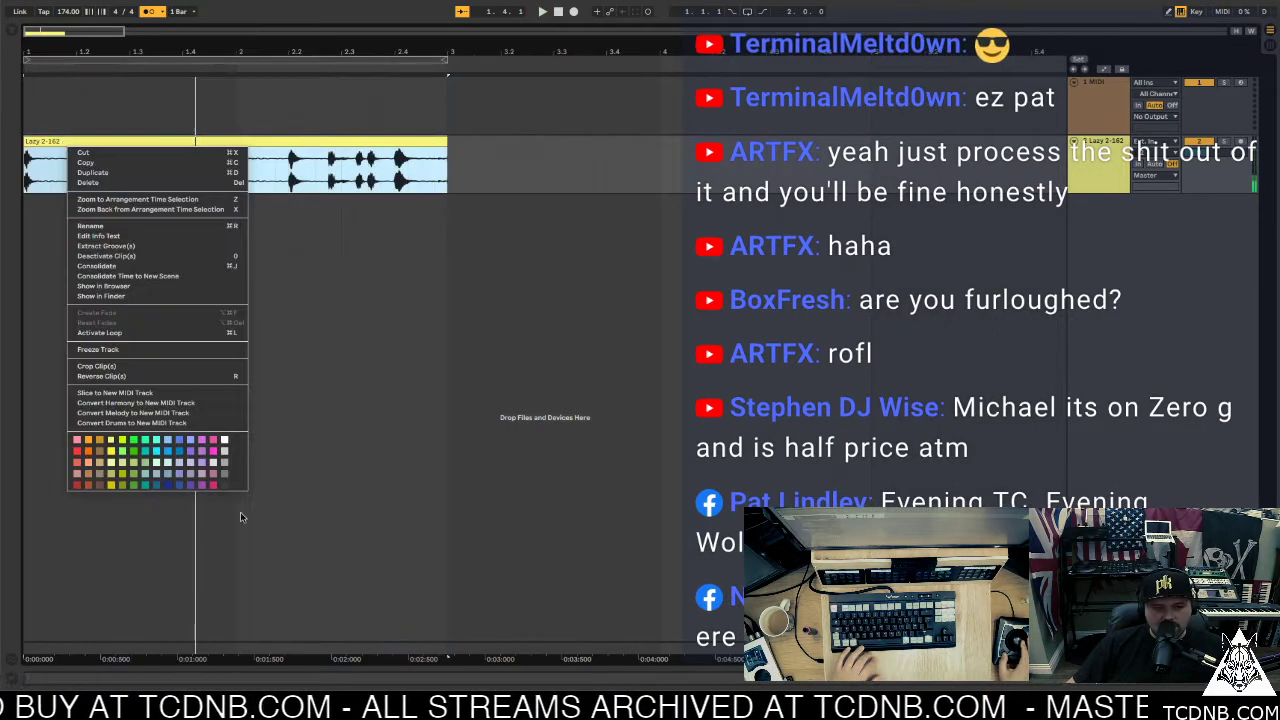
pyautogui.click(127, 396)
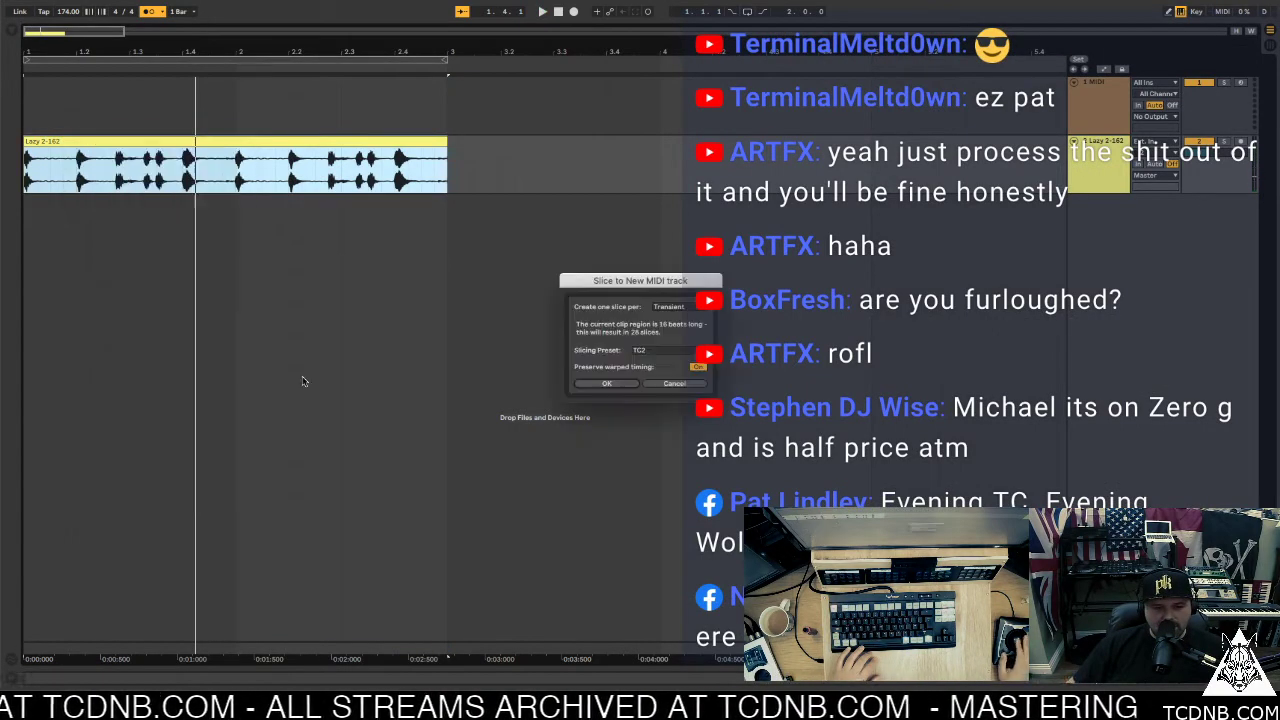
pyautogui.click(619, 386)
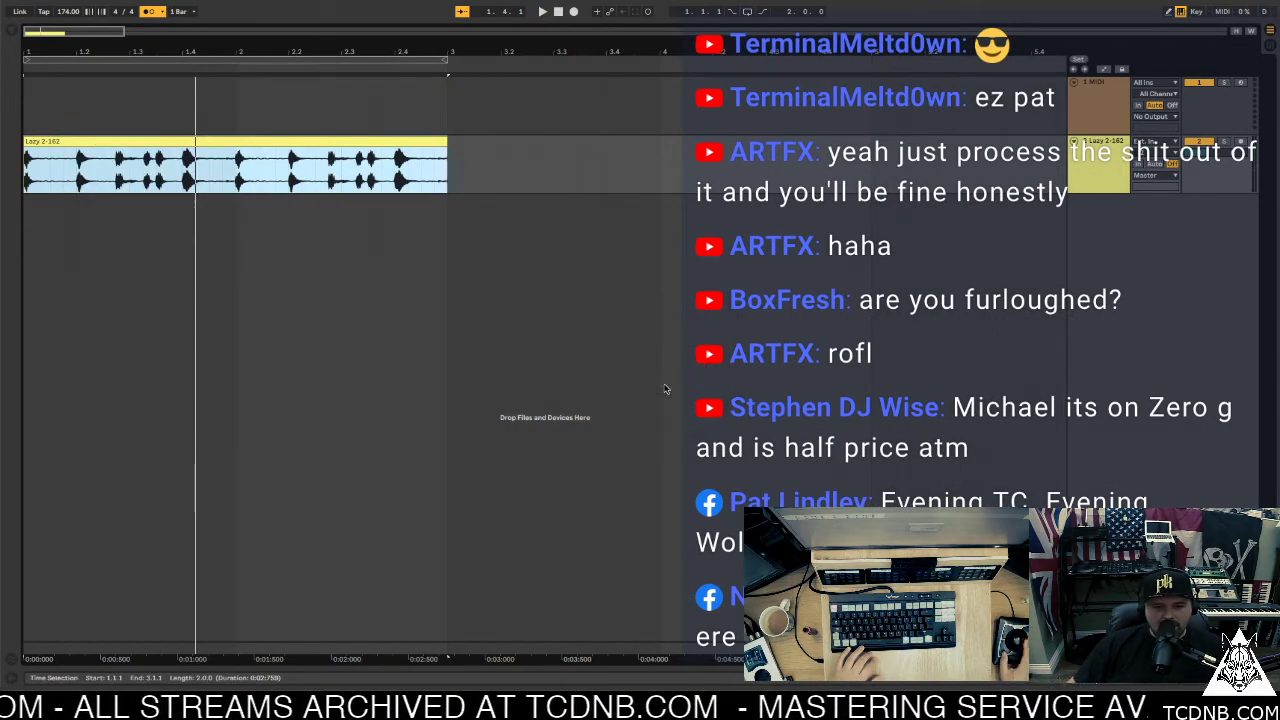
# Examine the Lazy 2-162 clip's waveform and warp settings in the sample editor, leaving the editor closed again
pyautogui.doubleClick(213, 141)
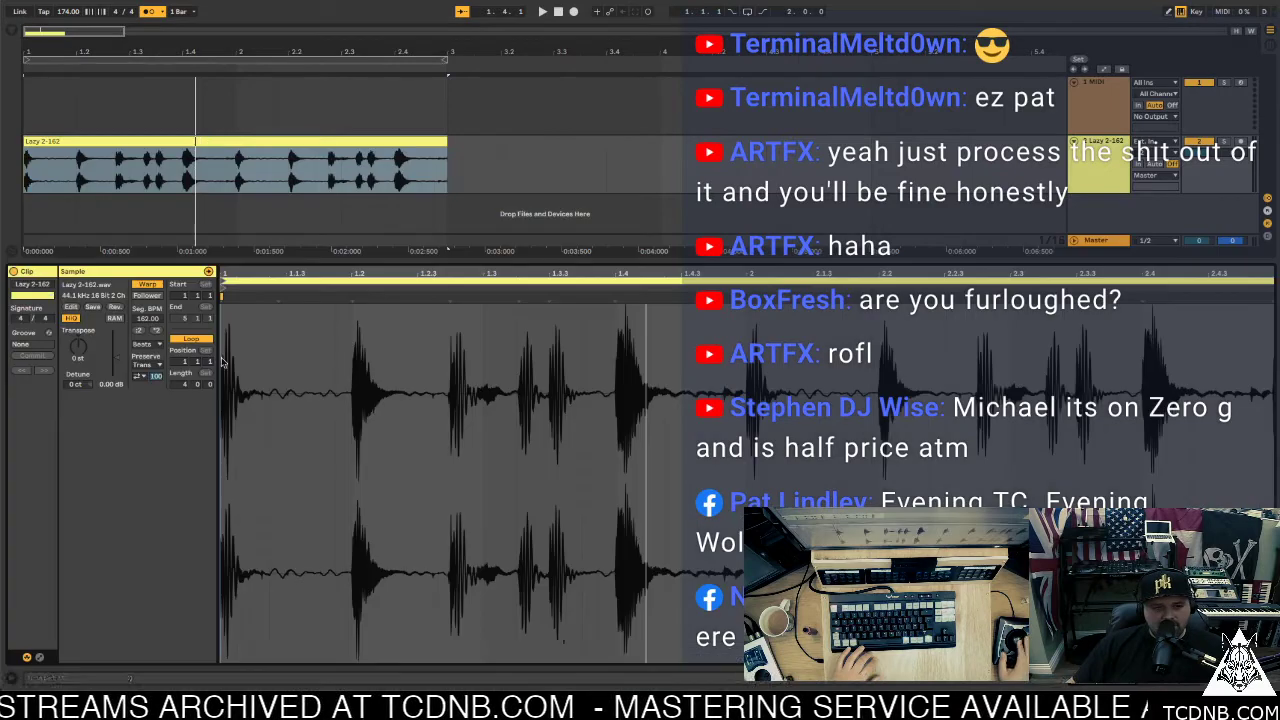
pyautogui.click(279, 300)
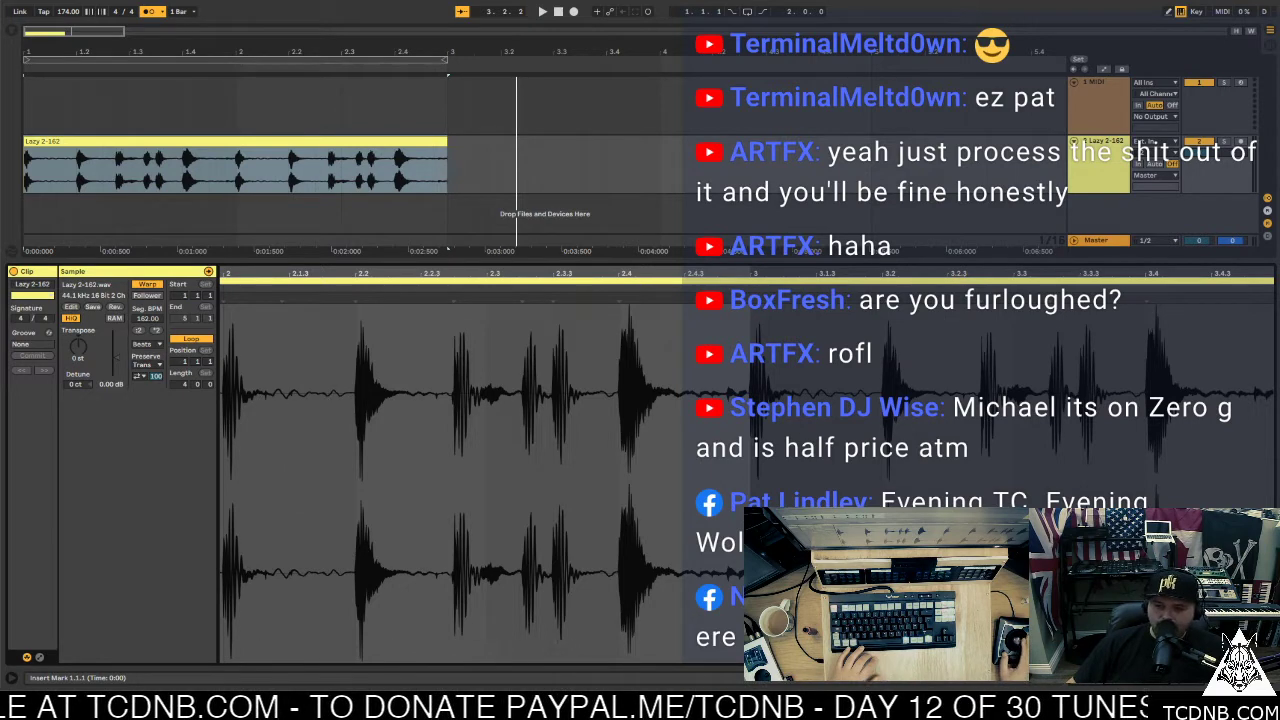
pyautogui.hotkey('ctrl', 'alt', 'l')
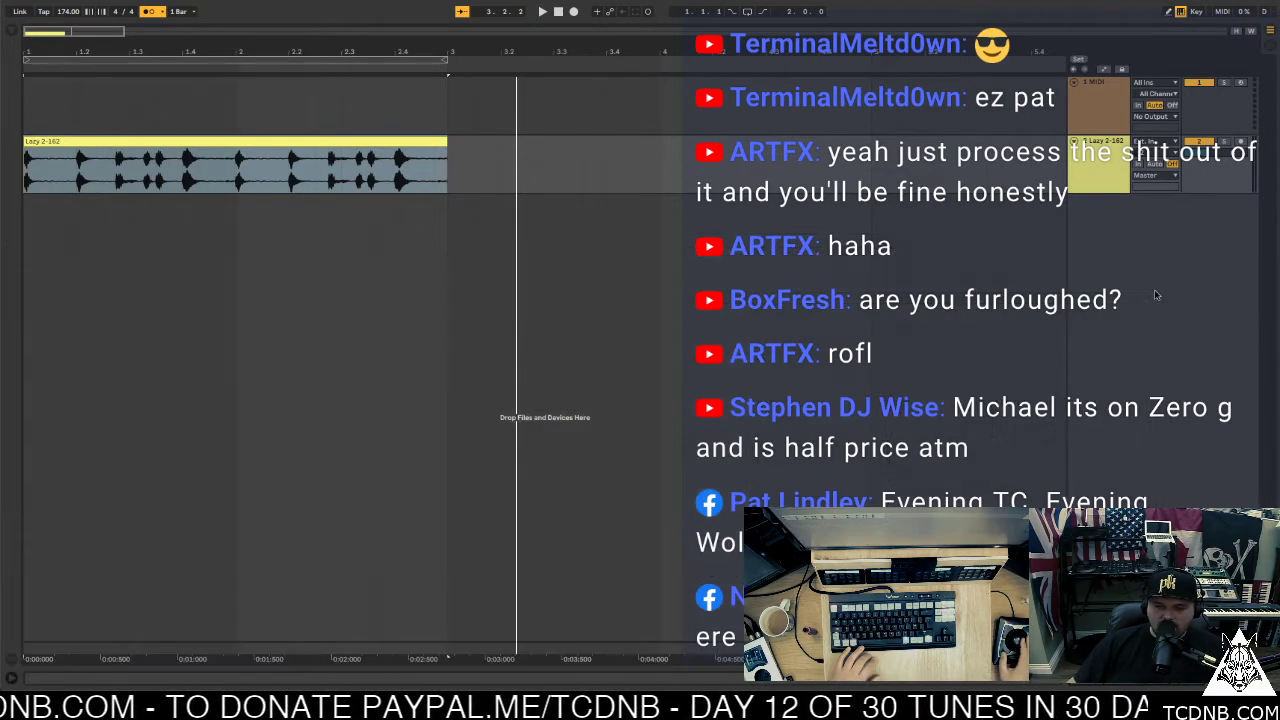
# Set the HP frequency to 65.4 Hz in the Lazy 2-162 track's EQ8 HP LP rack and play the loop
pyautogui.click(1099, 168)
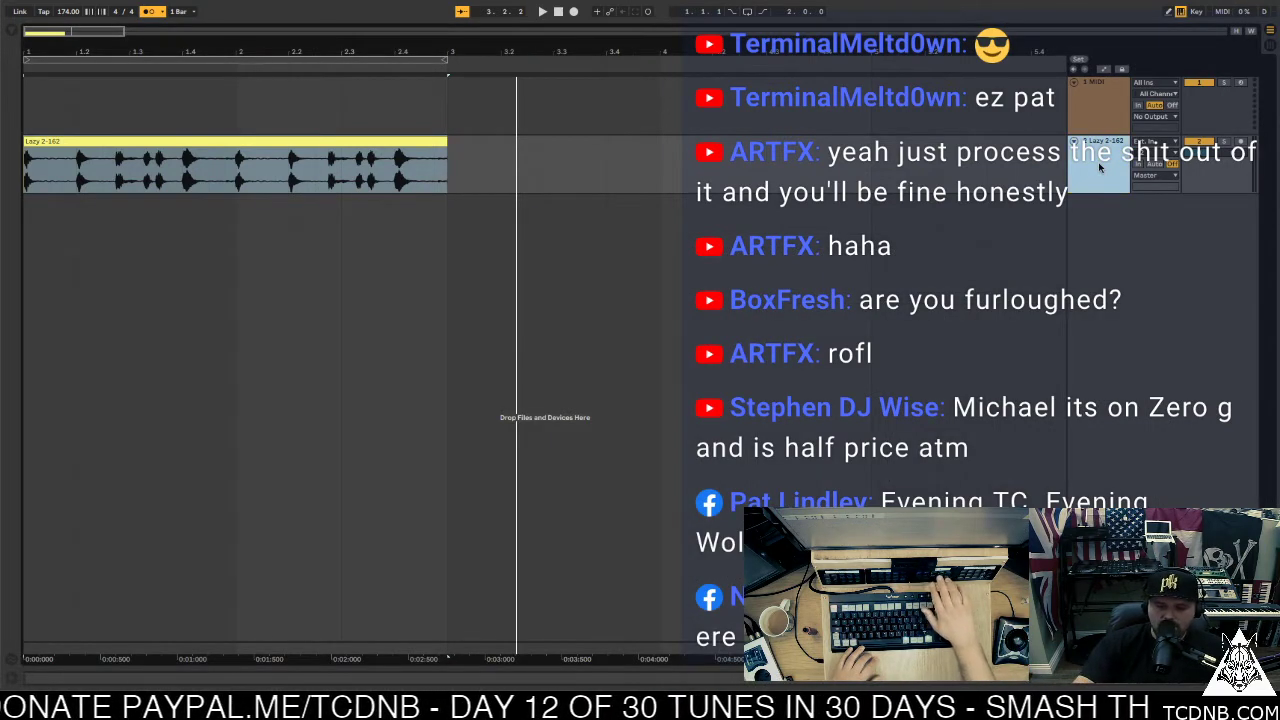
pyautogui.hotkey('ctrl', 'alt', 'l')
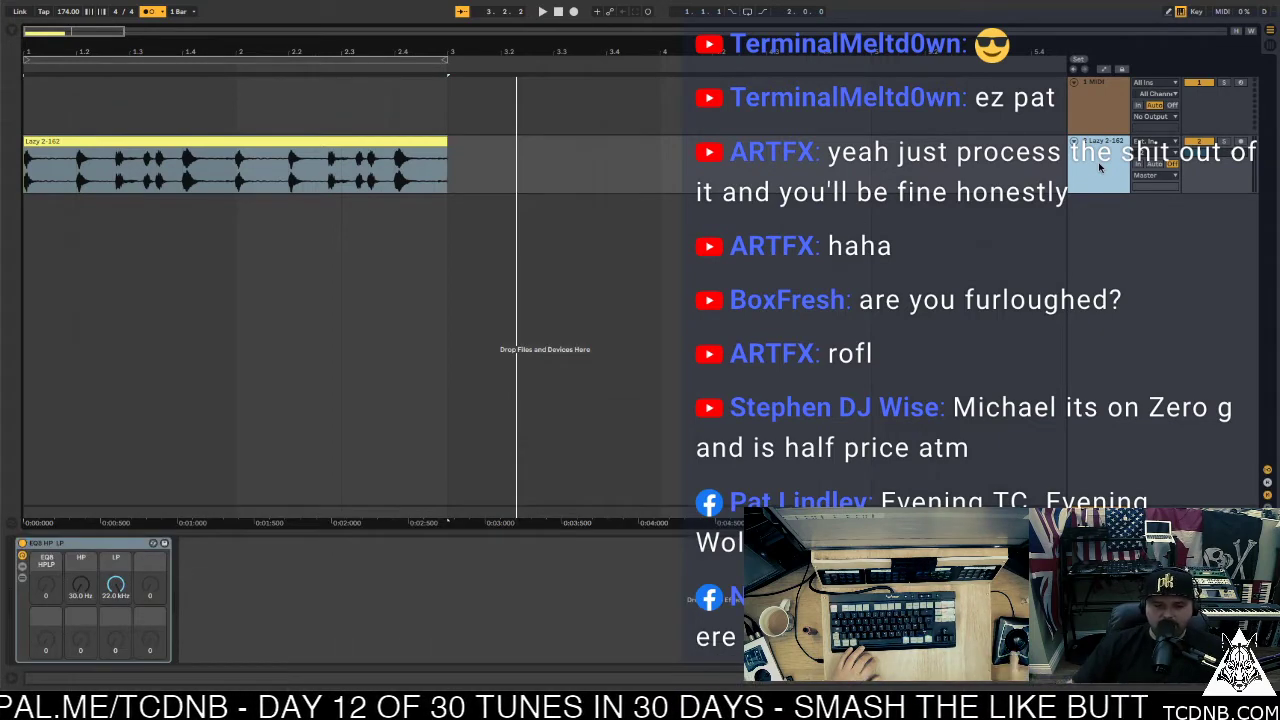
pyautogui.moveTo(85, 590)
pyautogui.mouseDown()
pyautogui.moveTo(85, 572)
pyautogui.moveTo(86, 596)
pyautogui.mouseUp()
pyautogui.press('space')
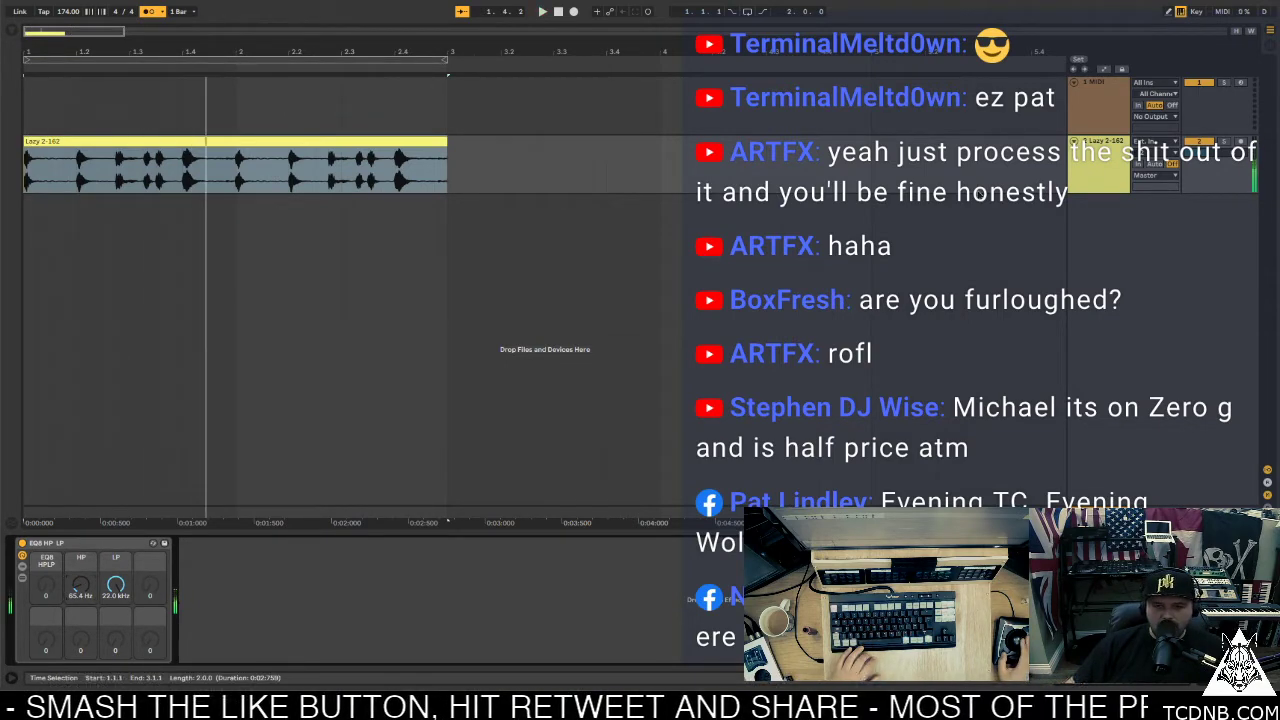
# Freeze the Lazy 2-162 audio track and flatten it to bake in the EQ
pyautogui.rightClick(1112, 157)
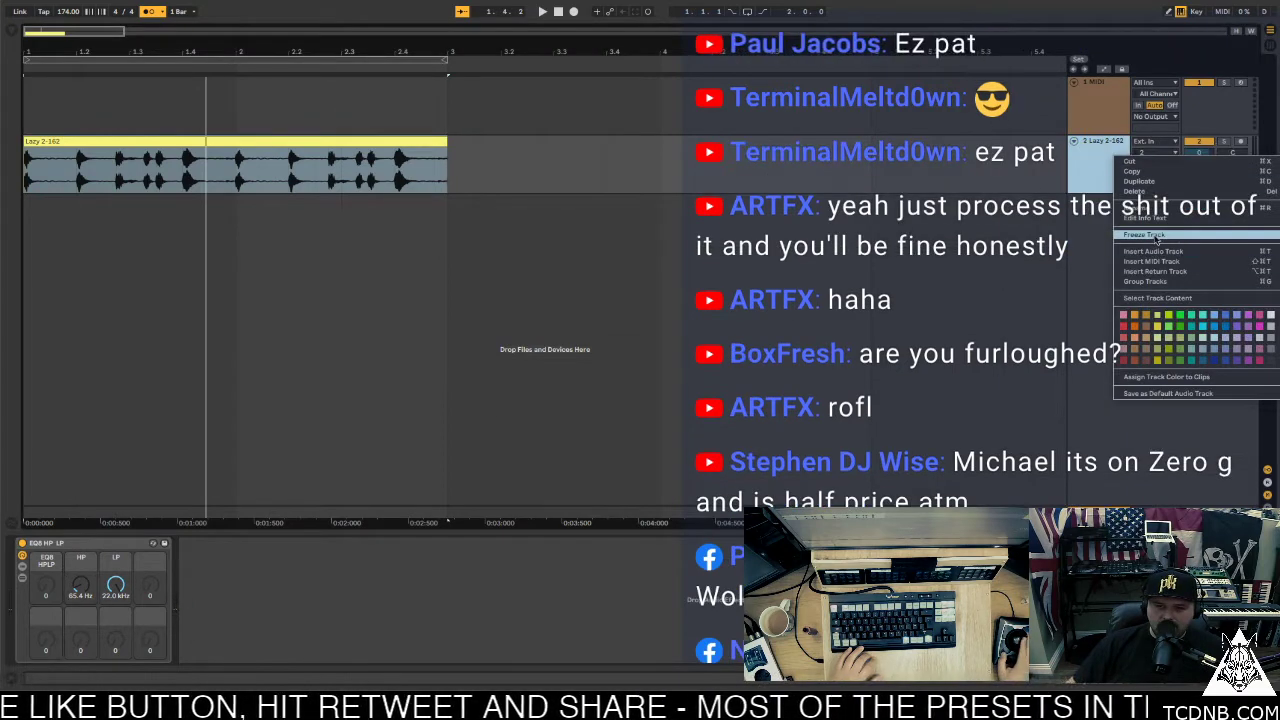
pyautogui.click(433, 305)
pyautogui.rightClick(1096, 156)
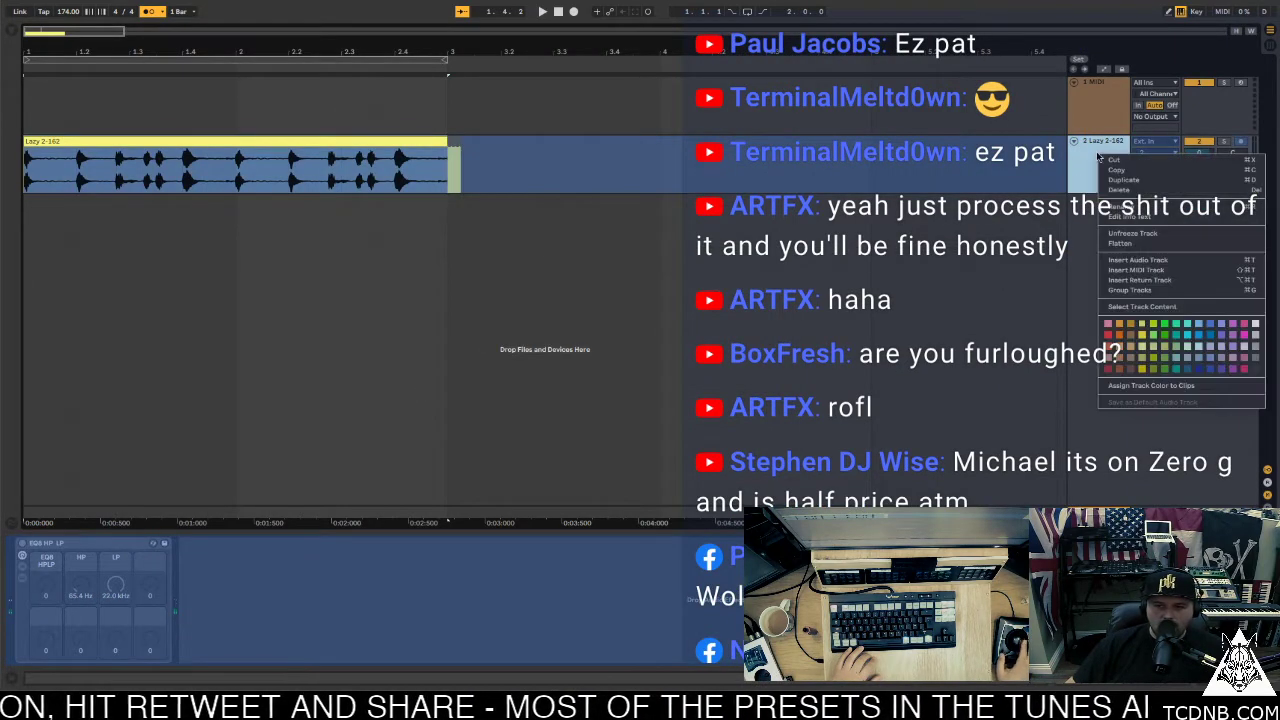
pyautogui.click(1136, 245)
# Delete the short leftover clip past bar 3 on the flattened Lazy 2-162 track and check the remaining clip's waveform
pyautogui.press('space')
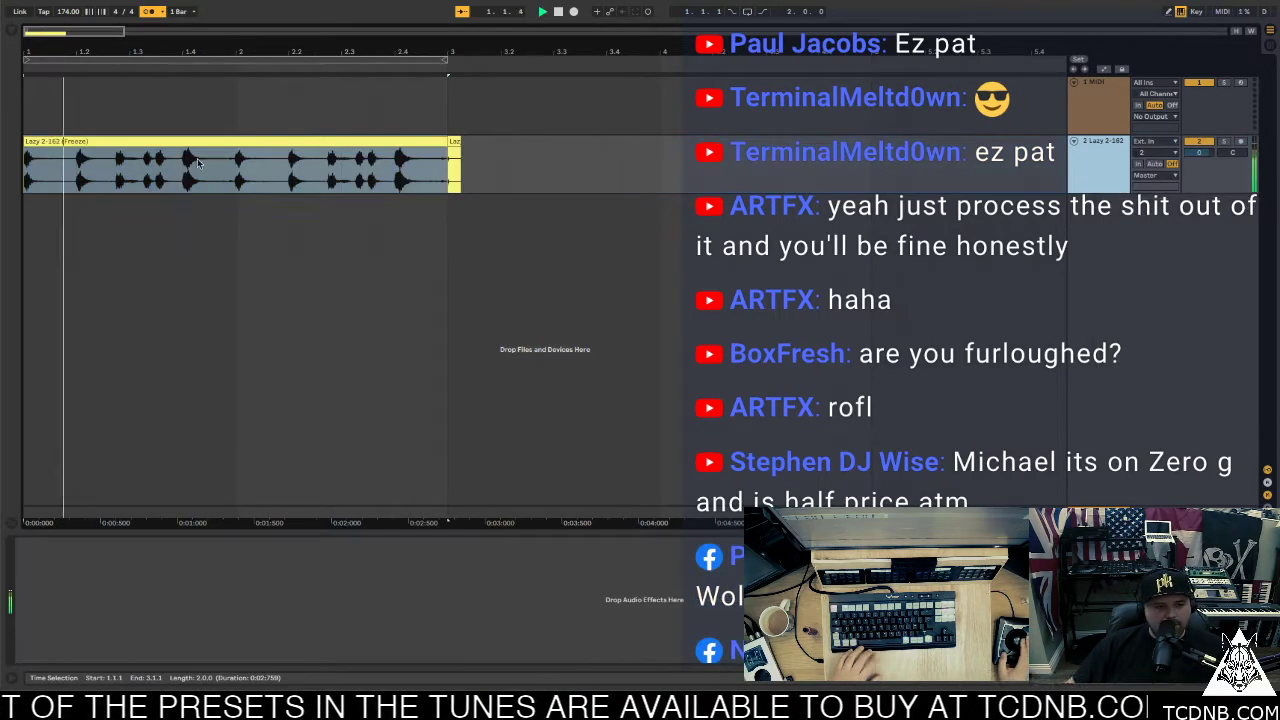
pyautogui.click(458, 160)
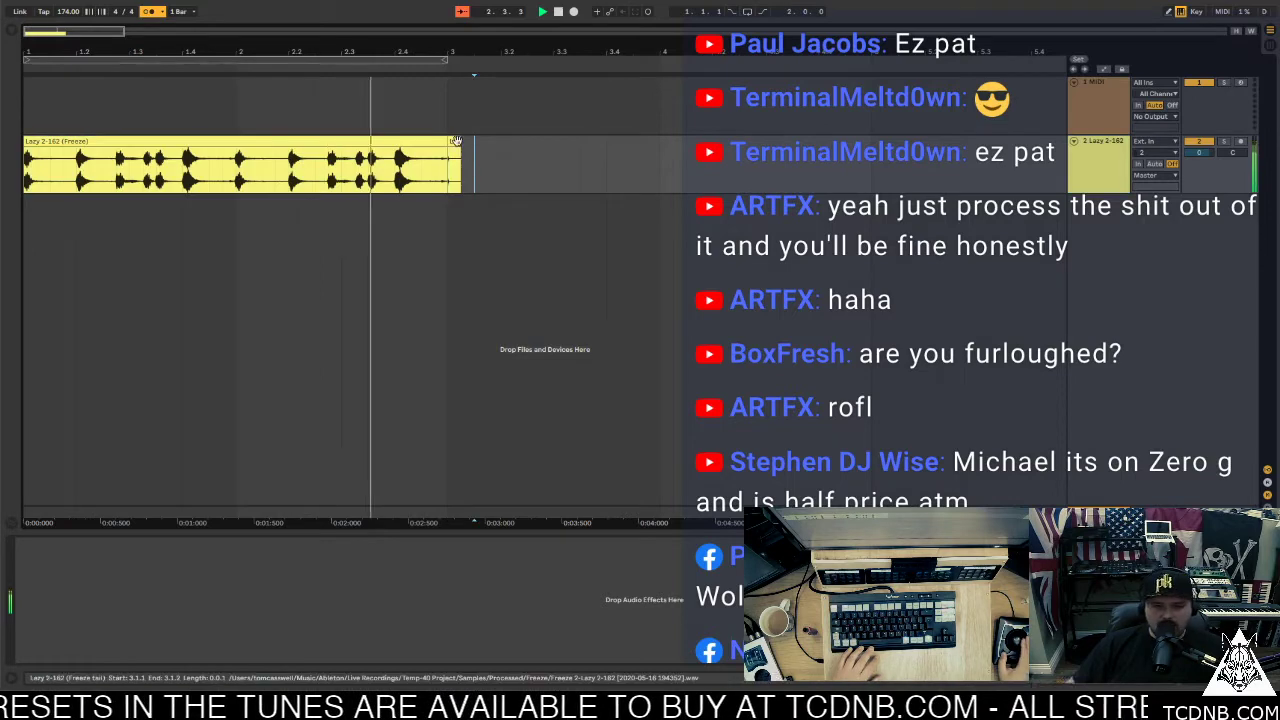
pyautogui.doubleClick(229, 141)
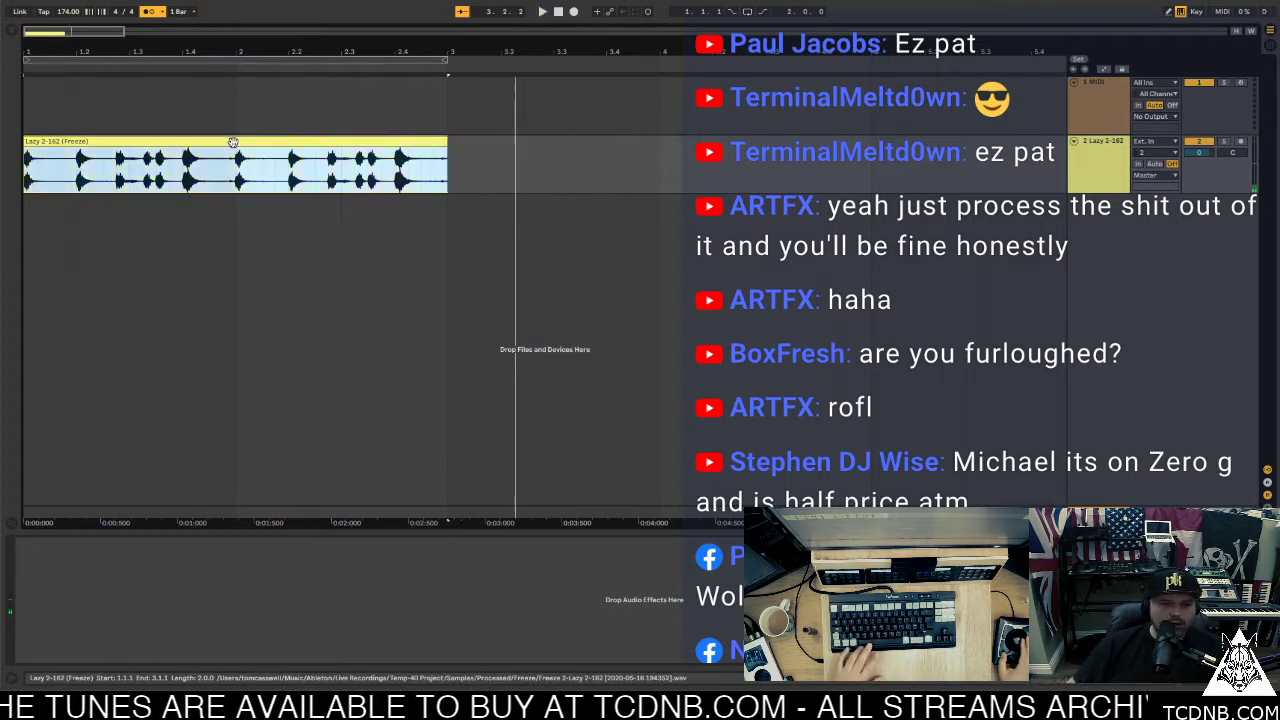
pyautogui.press('space')
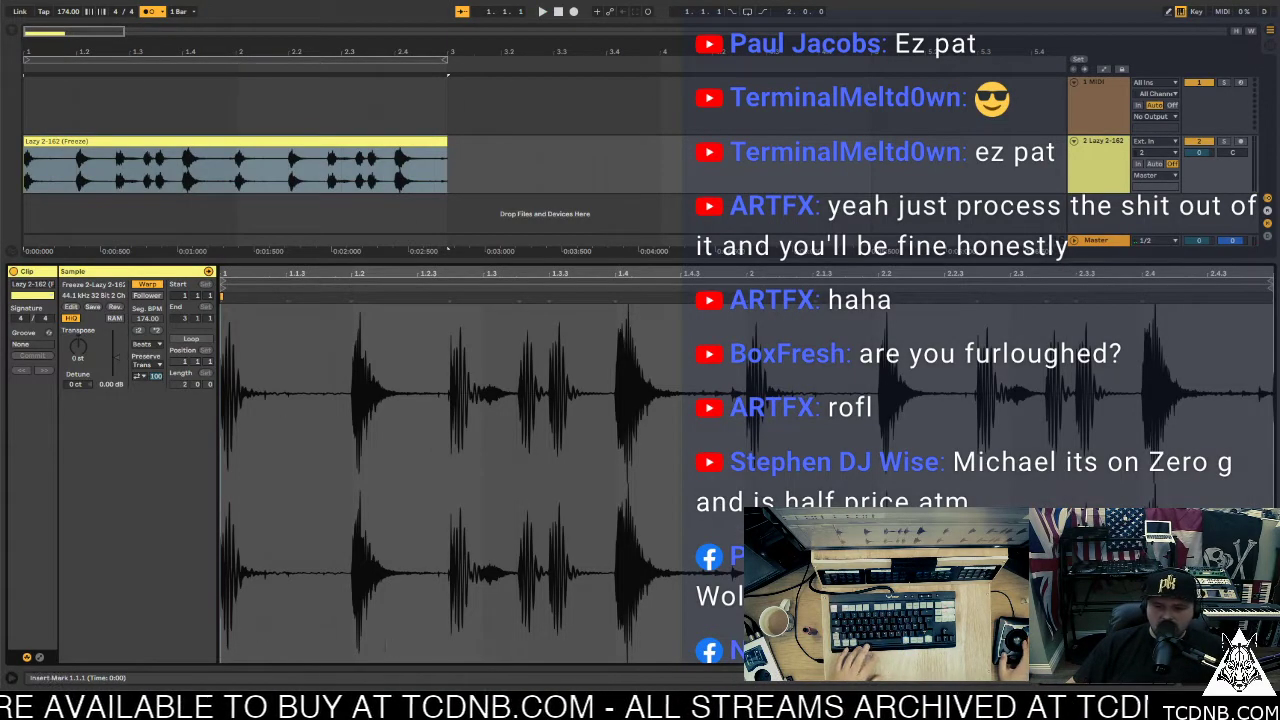
pyautogui.hotkey('ctrl', 'alt', 'l')
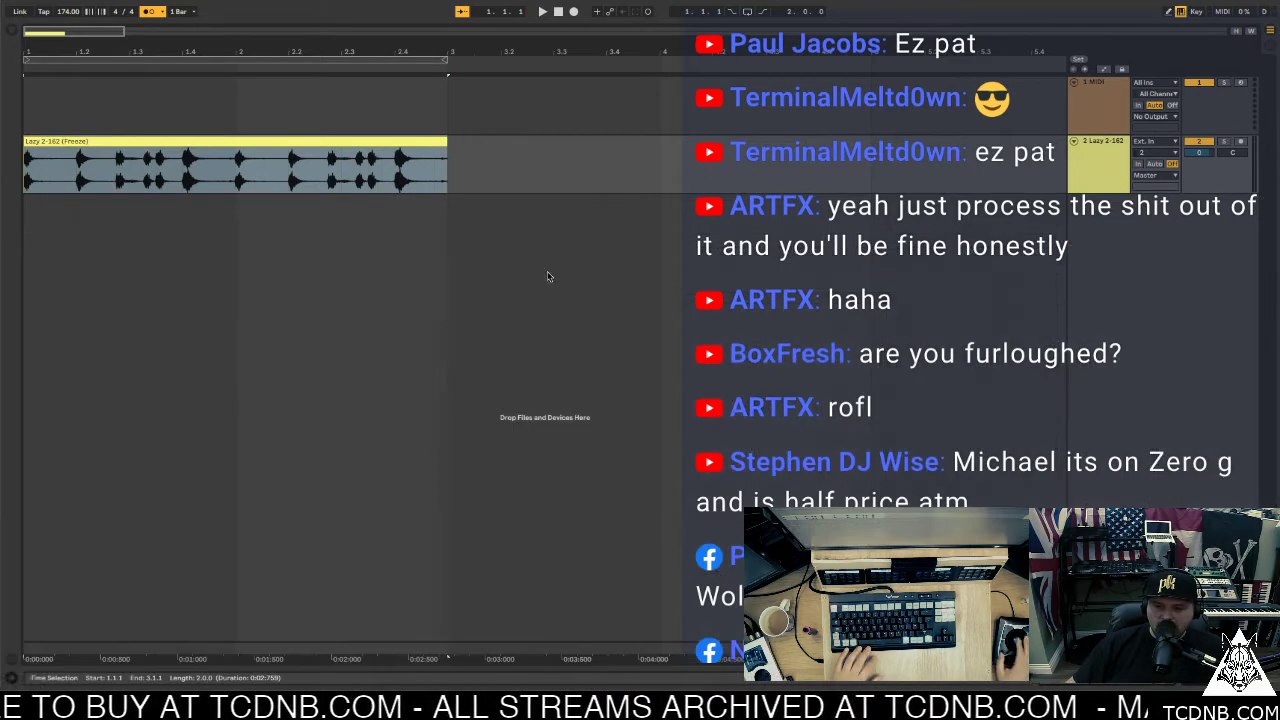
# Loop bars 1 to 3 of the arrangement, play the flattened break, and inspect its clip in the sample editor
pyautogui.press('space')
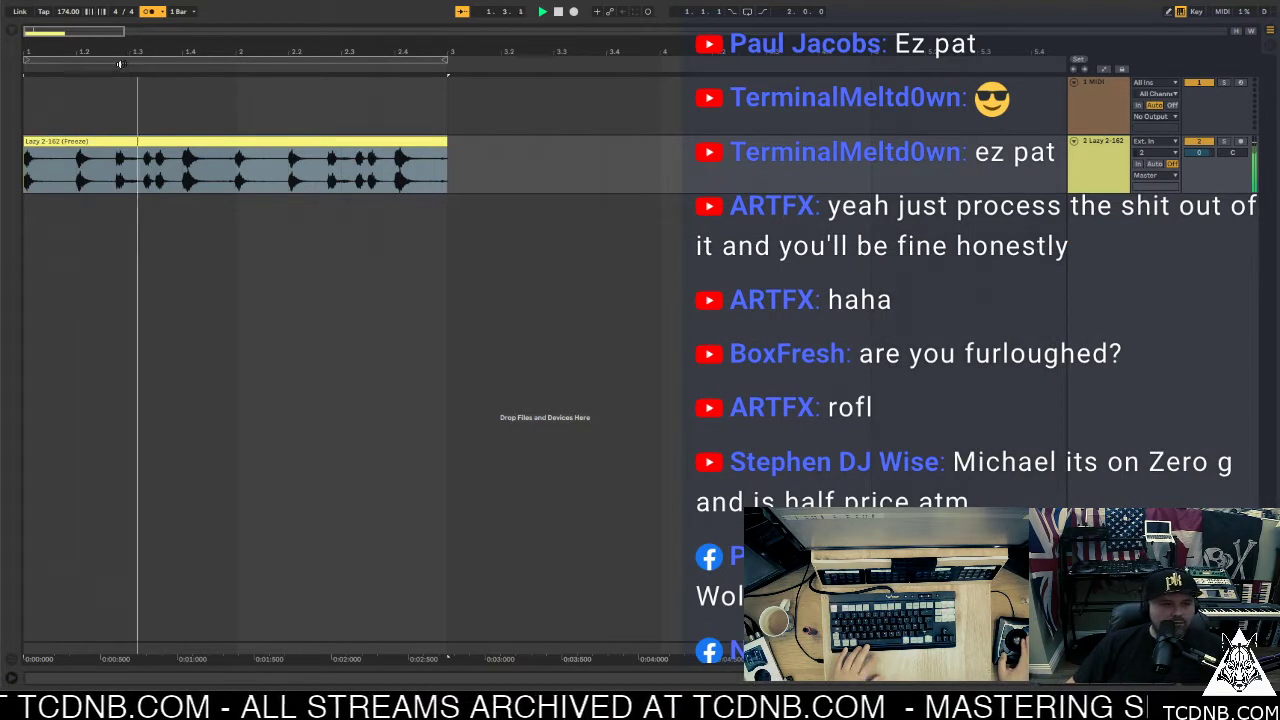
pyautogui.hotkey('ctrl', 'l')
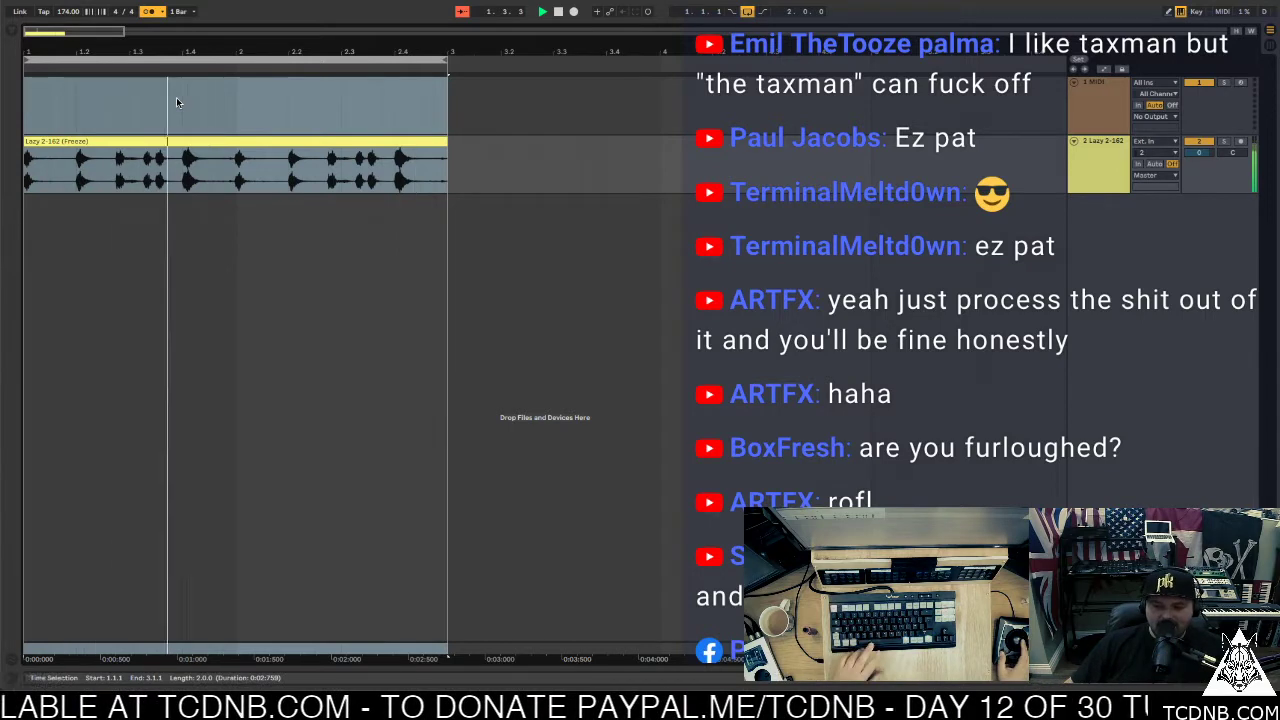
pyautogui.doubleClick(132, 141)
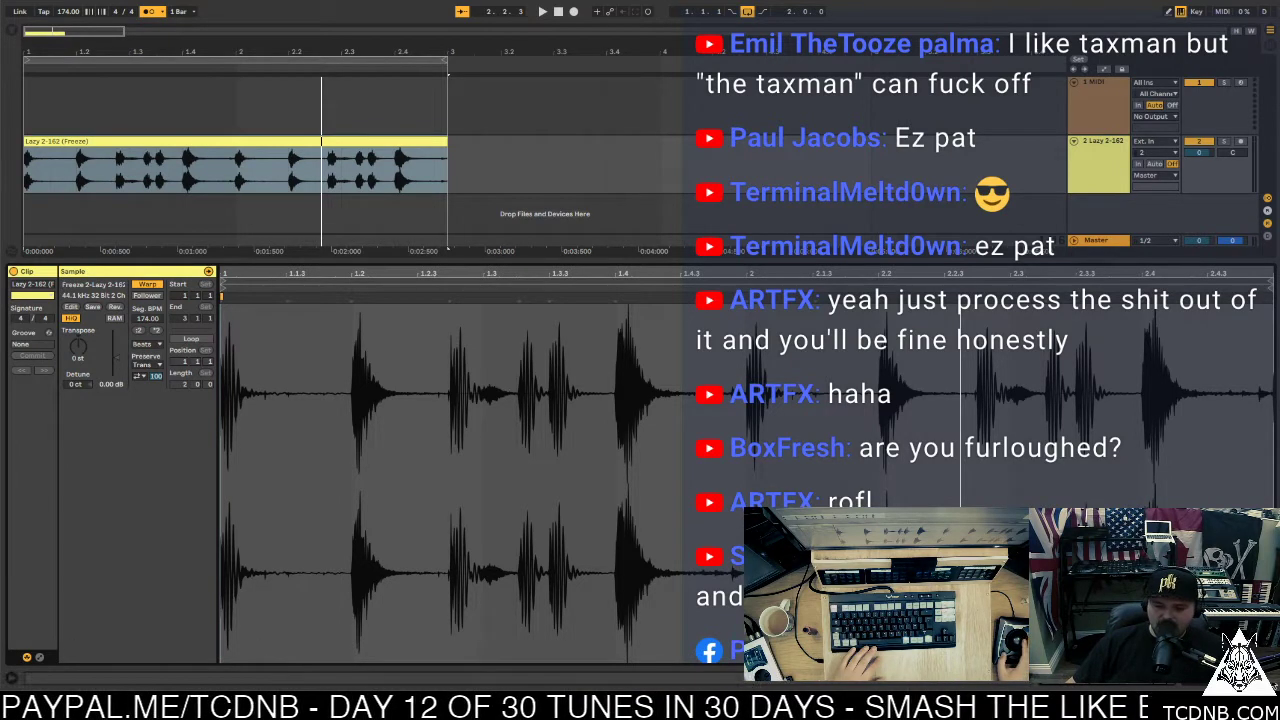
pyautogui.hotkey('ctrl', 'alt', 'l')
# Slice the flattened Lazy 2-162 clip to a new MIDI track, one slice per transient, using the TC2 slicing preset
pyautogui.rightClick(164, 137)
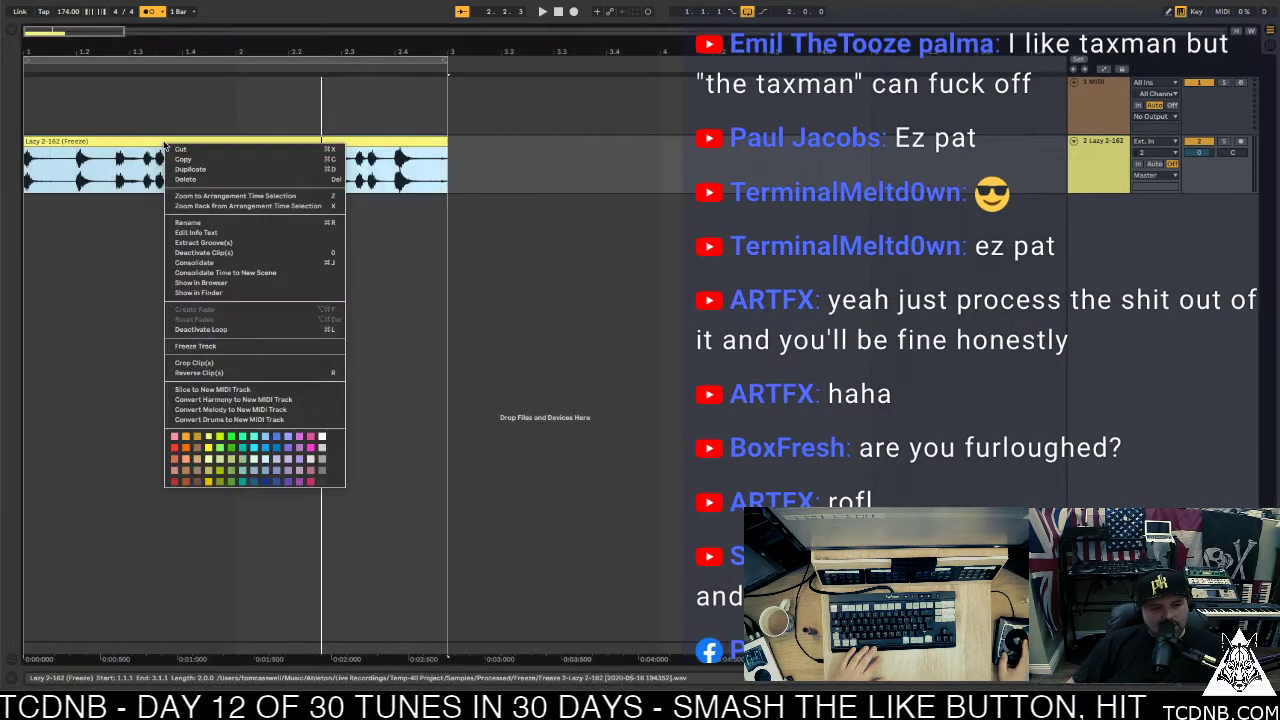
pyautogui.click(235, 392)
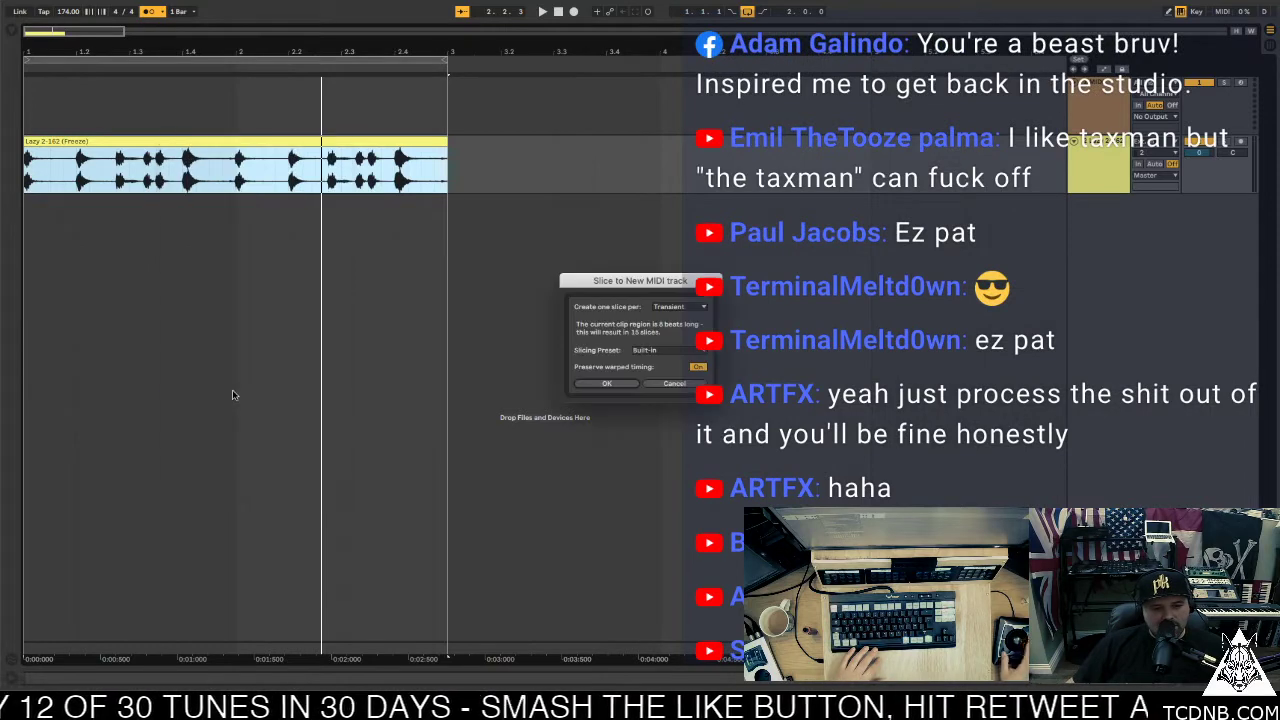
pyautogui.click(669, 350)
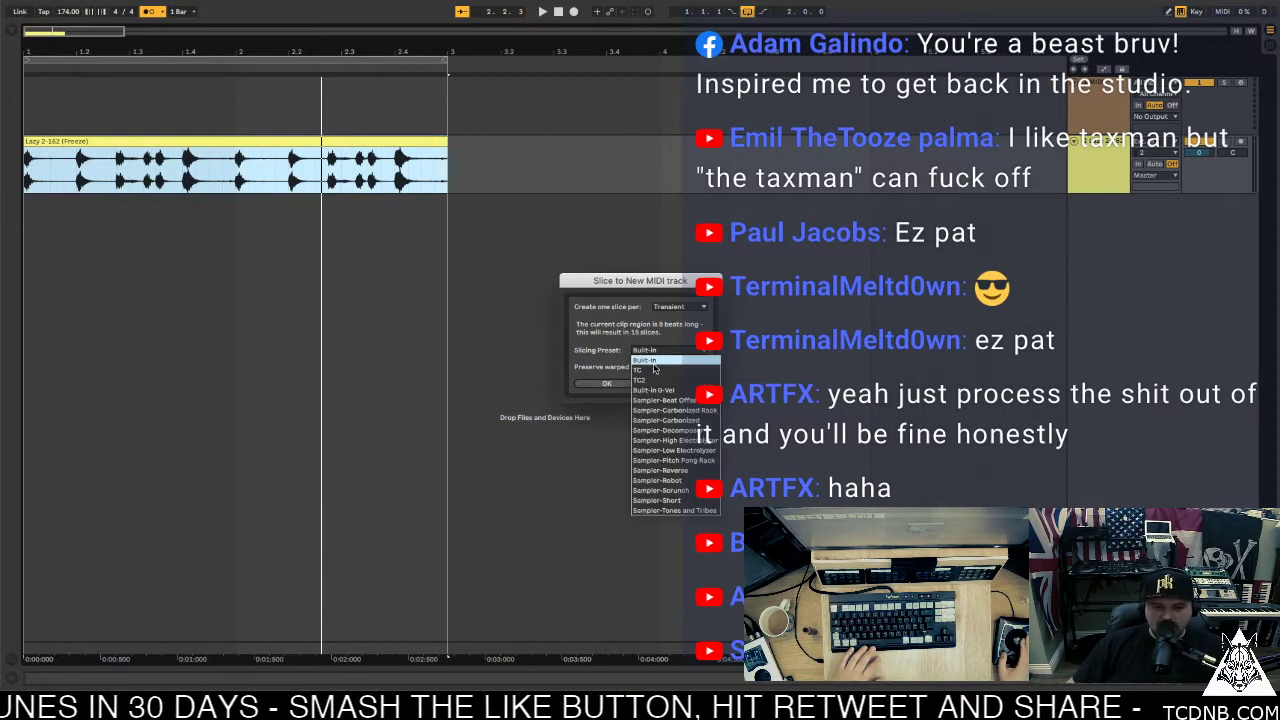
pyautogui.click(650, 382)
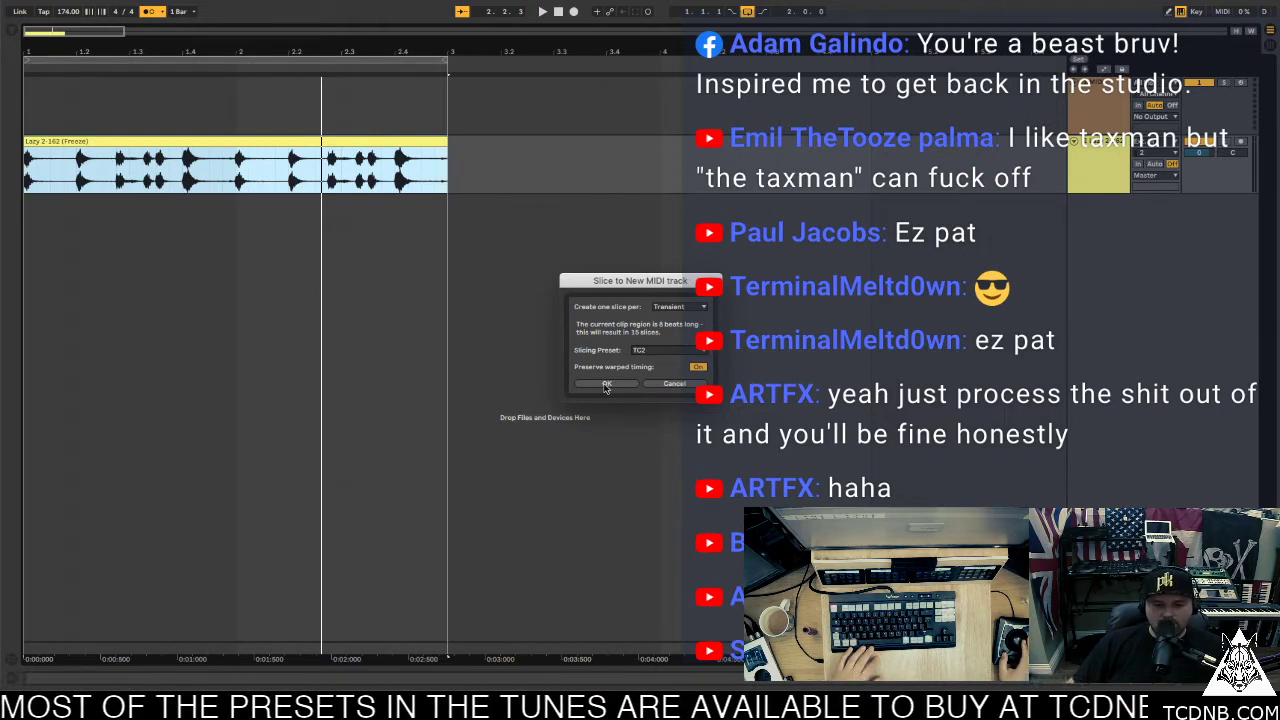
pyautogui.click(606, 385)
# Play the loop with the original Lazy 2-162 audio track muted and the metronome switched off, selecting the sliced MIDI track
pyautogui.press('space')
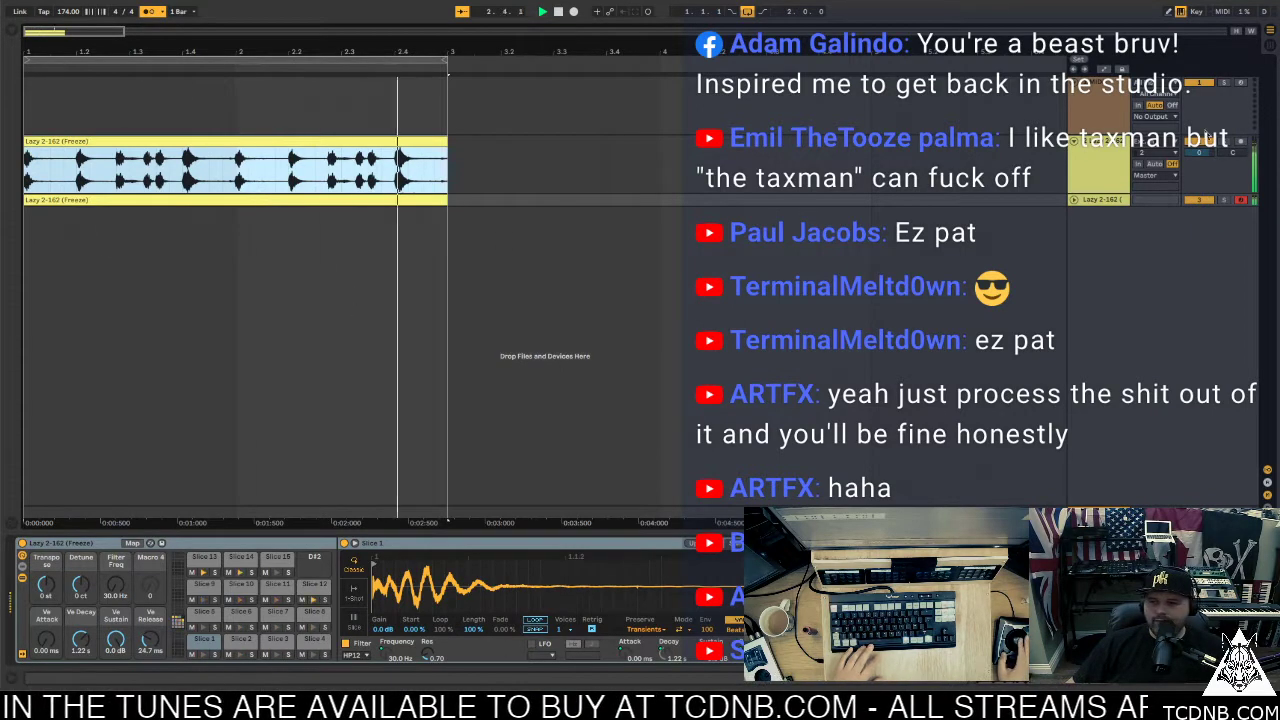
pyautogui.click(1200, 153)
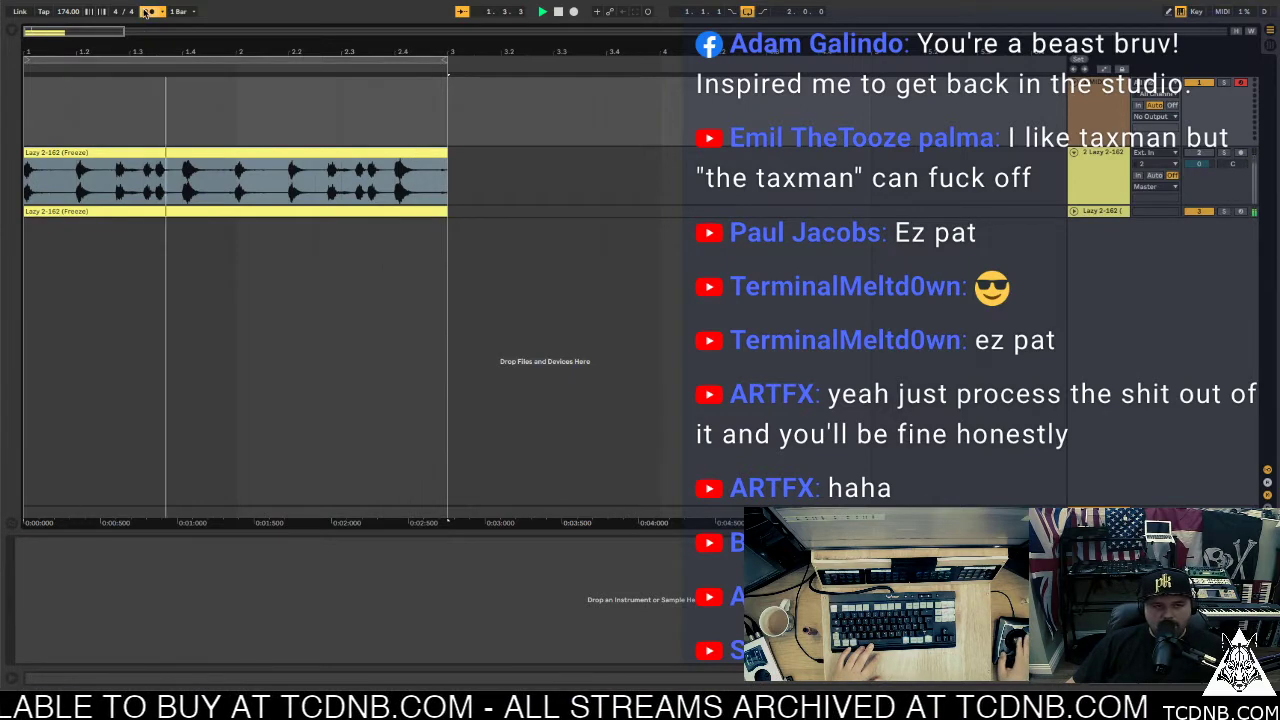
pyautogui.click(1112, 212)
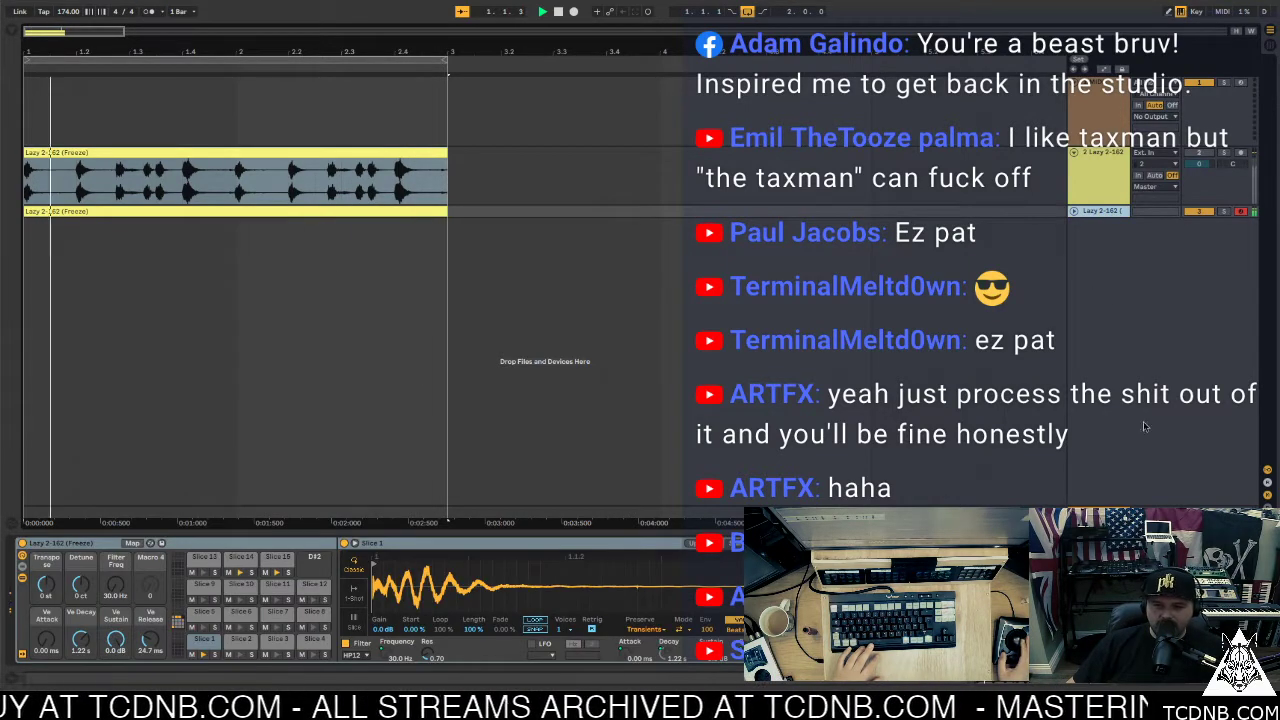
# Unfold the sliced MIDI track and delete the original Lazy 2-162 audio clip along with its track
pyautogui.click(1075, 212)
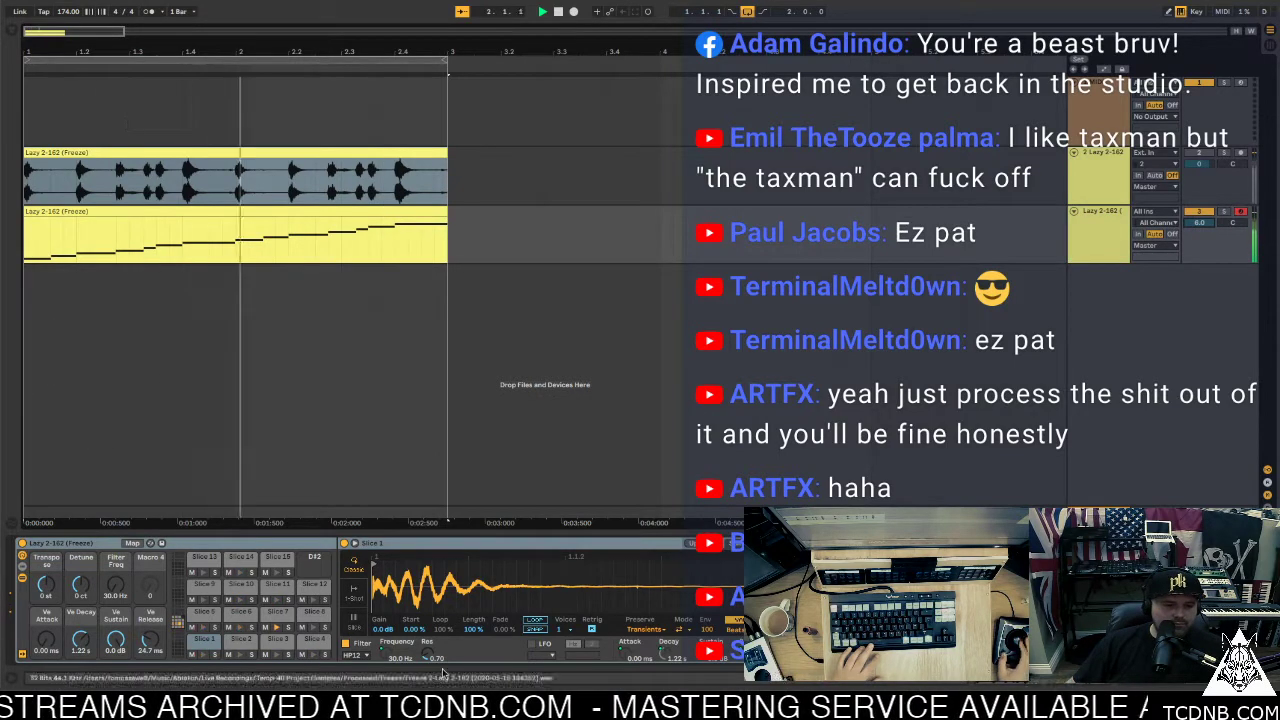
pyautogui.hotkey('ctrl', 'z')
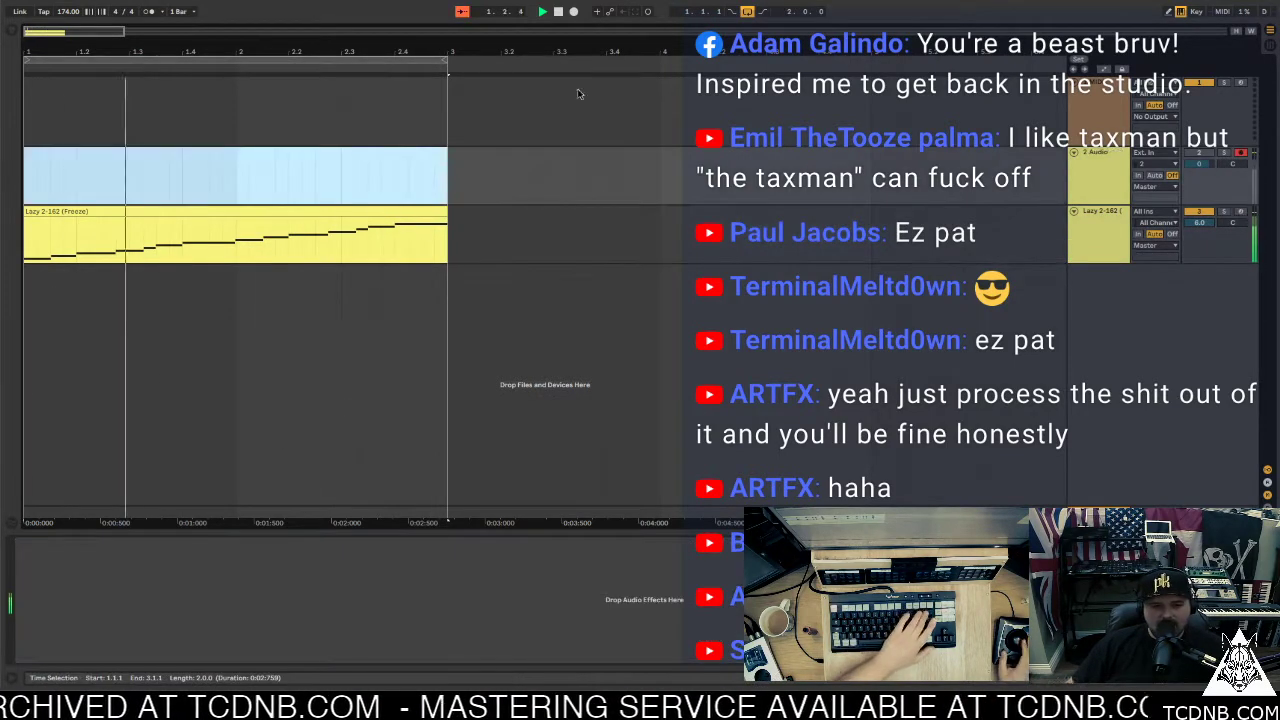
pyautogui.hotkey('ctrl', 'z')
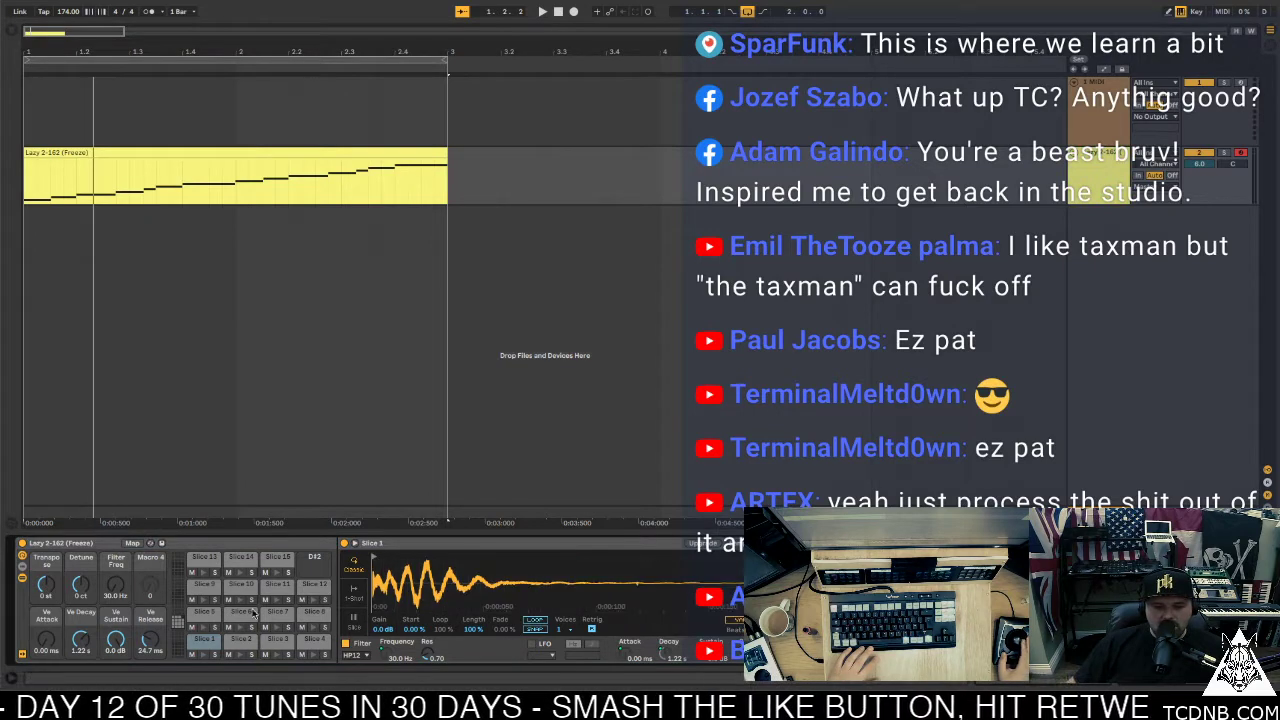
# Check the start of Slice 1 and move the sample start points of Slices 2 and 3 onto their transients
pyautogui.click(242, 645)
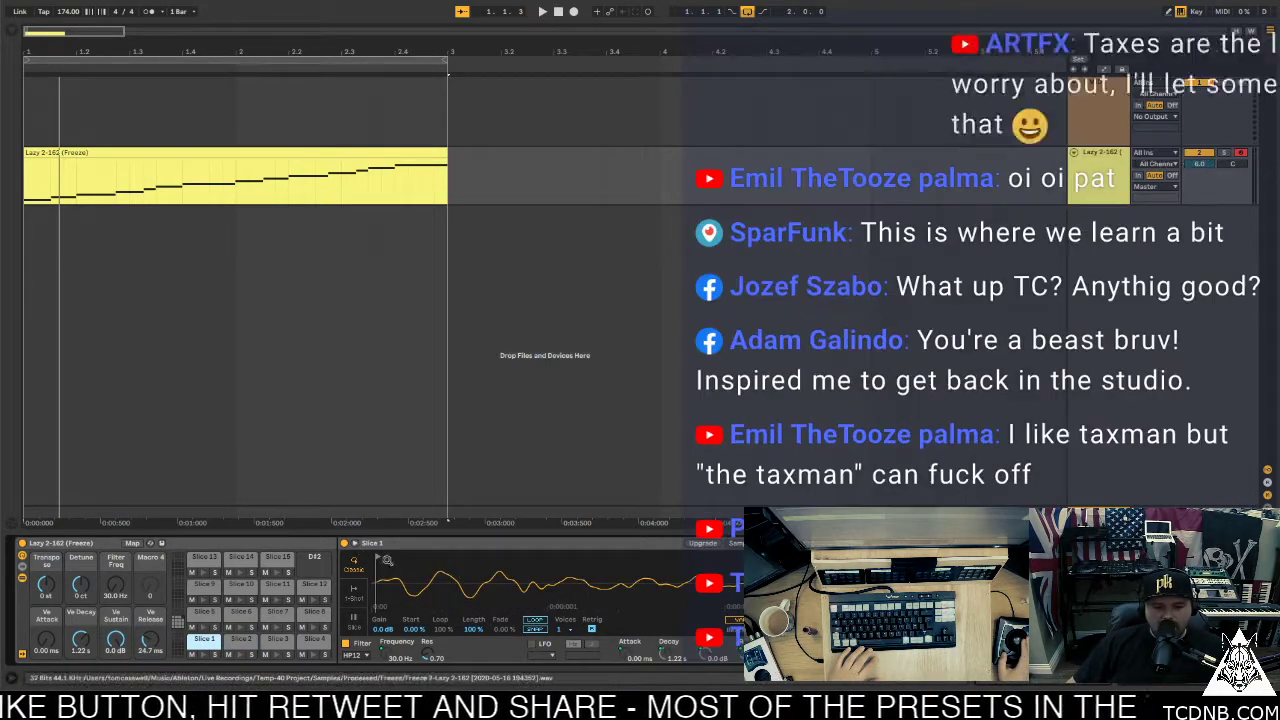
pyautogui.click(245, 642)
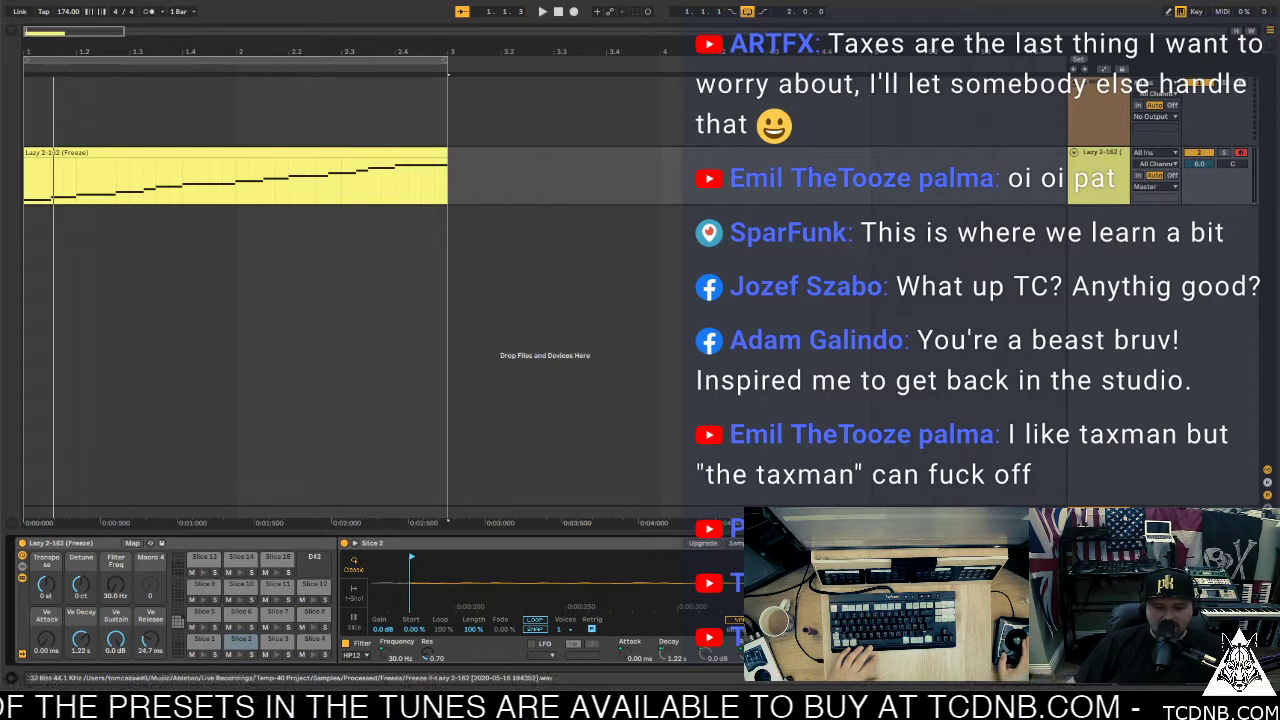
pyautogui.click(290, 641)
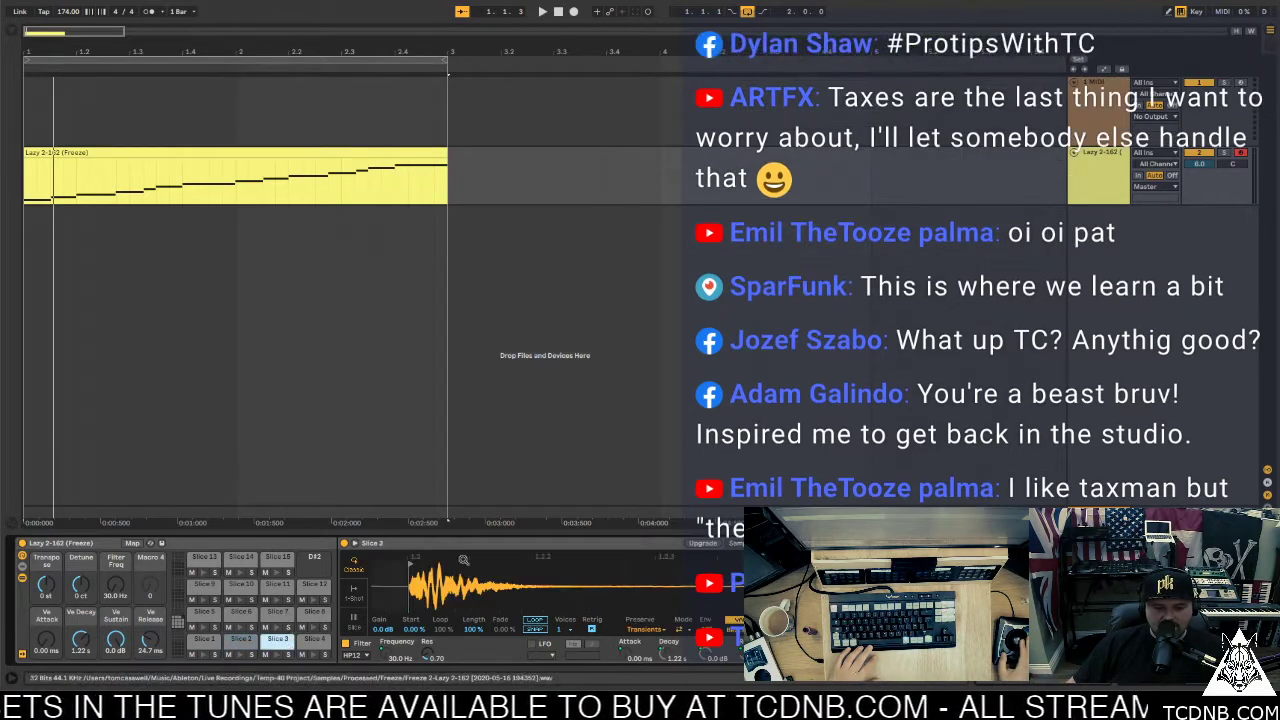
pyautogui.scroll(3, 409, 585)
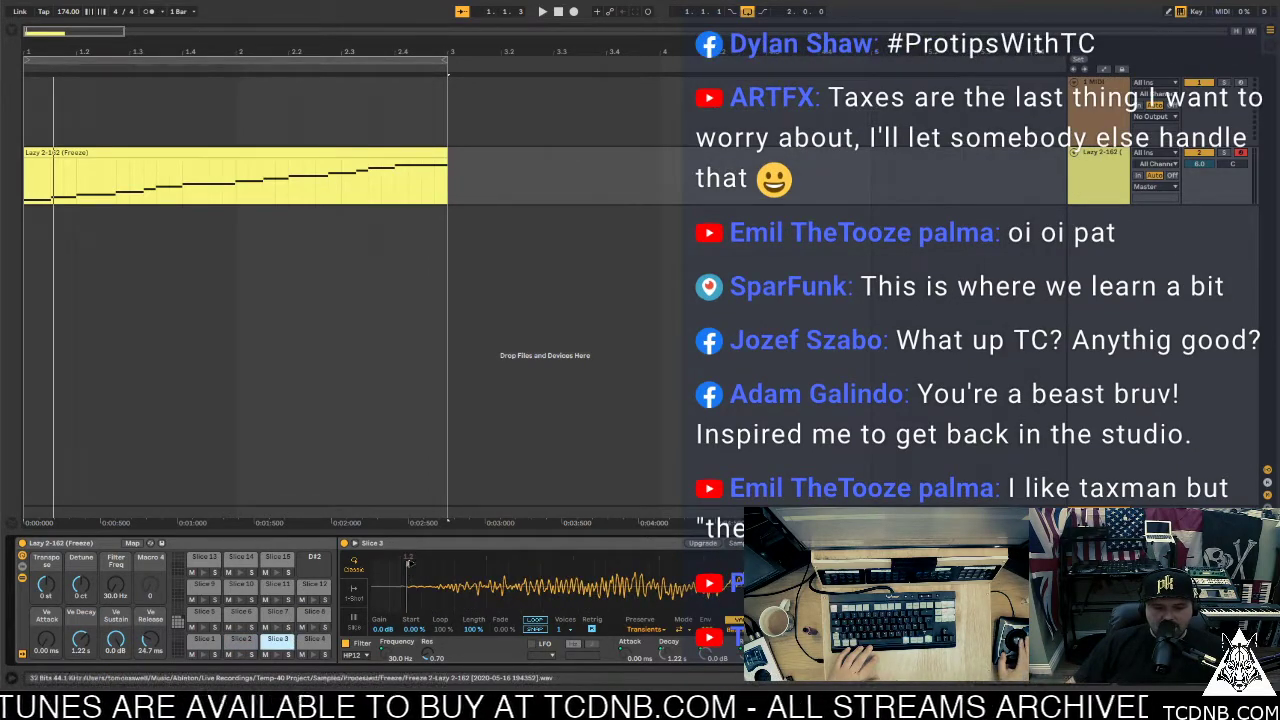
pyautogui.scroll(2, 409, 563)
pyautogui.scroll(2, 726, 612)
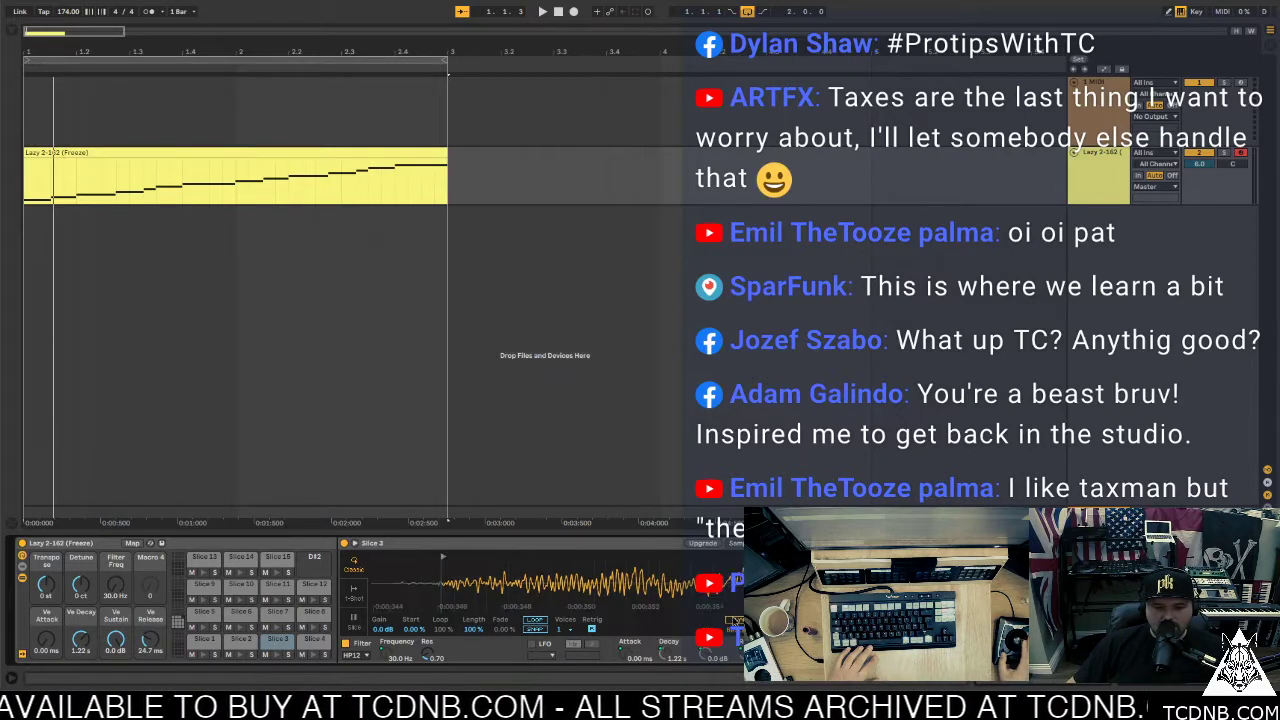
pyautogui.click(238, 641)
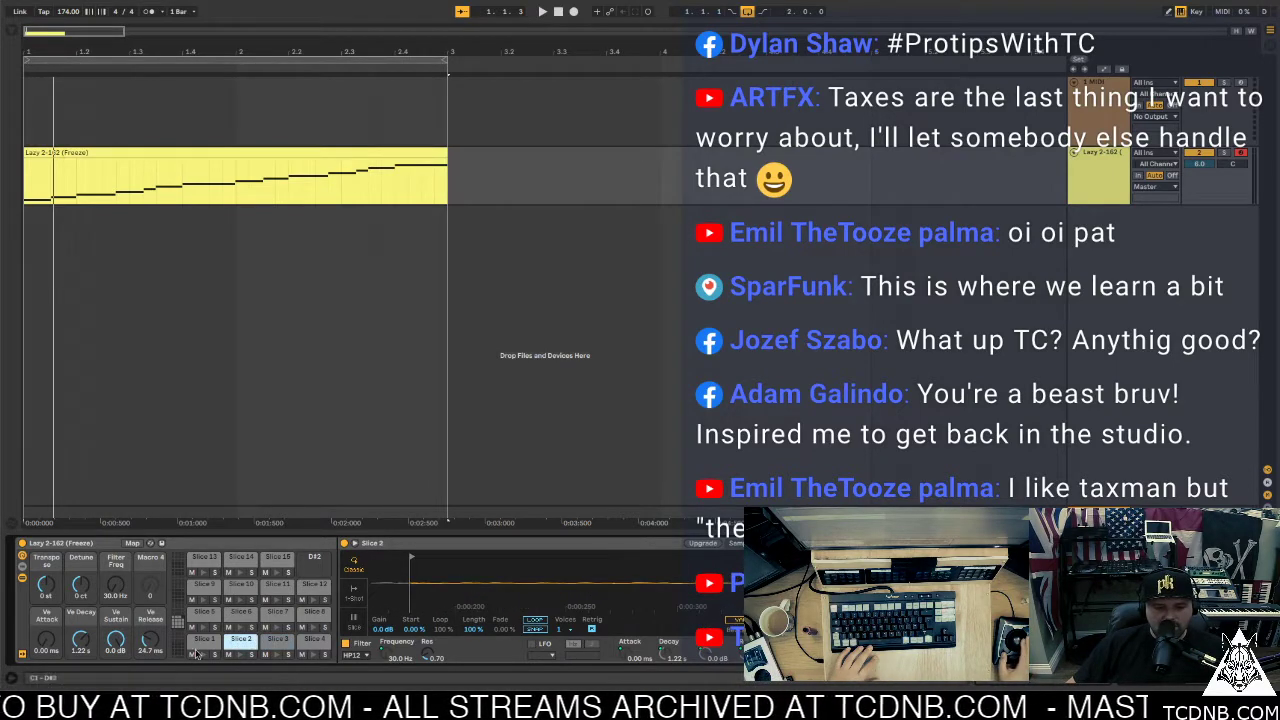
# Move Slice 4's sample start point right up to the onset of its hit
pyautogui.click(313, 644)
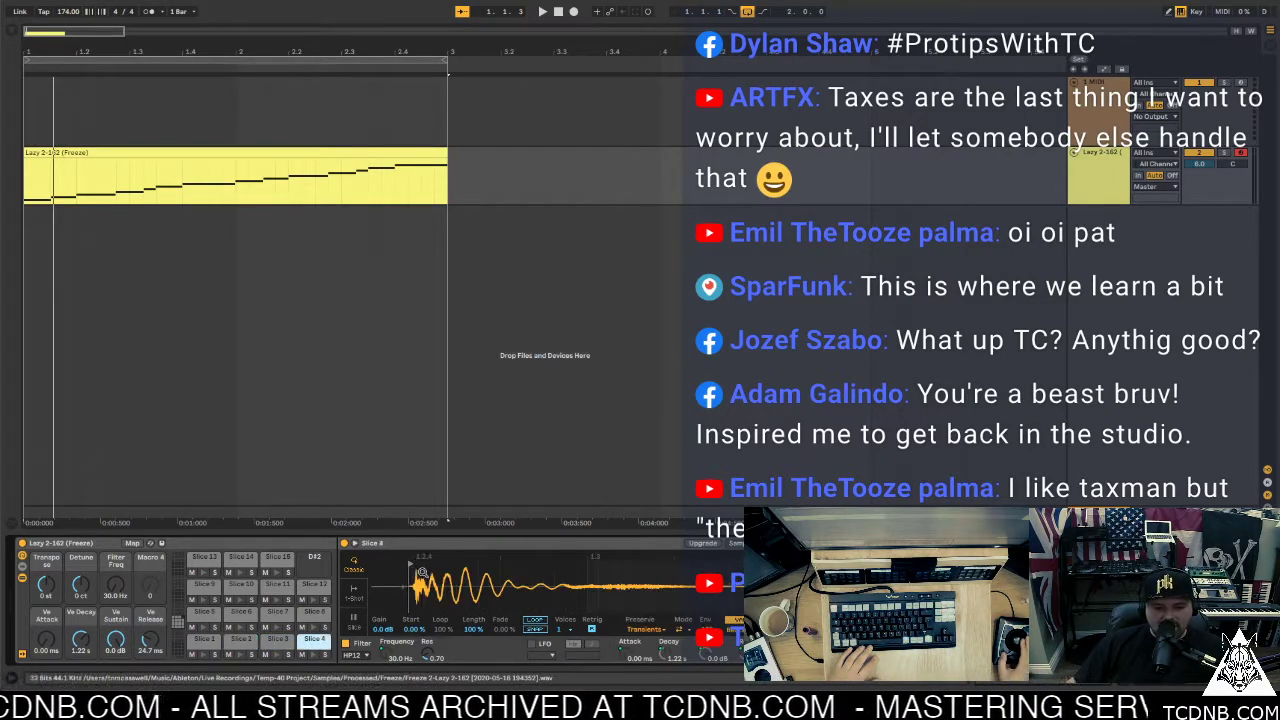
pyautogui.moveTo(422, 573)
pyautogui.mouseDown()
pyautogui.moveTo(410, 584)
pyautogui.moveTo(513, 558)
pyautogui.mouseUp()
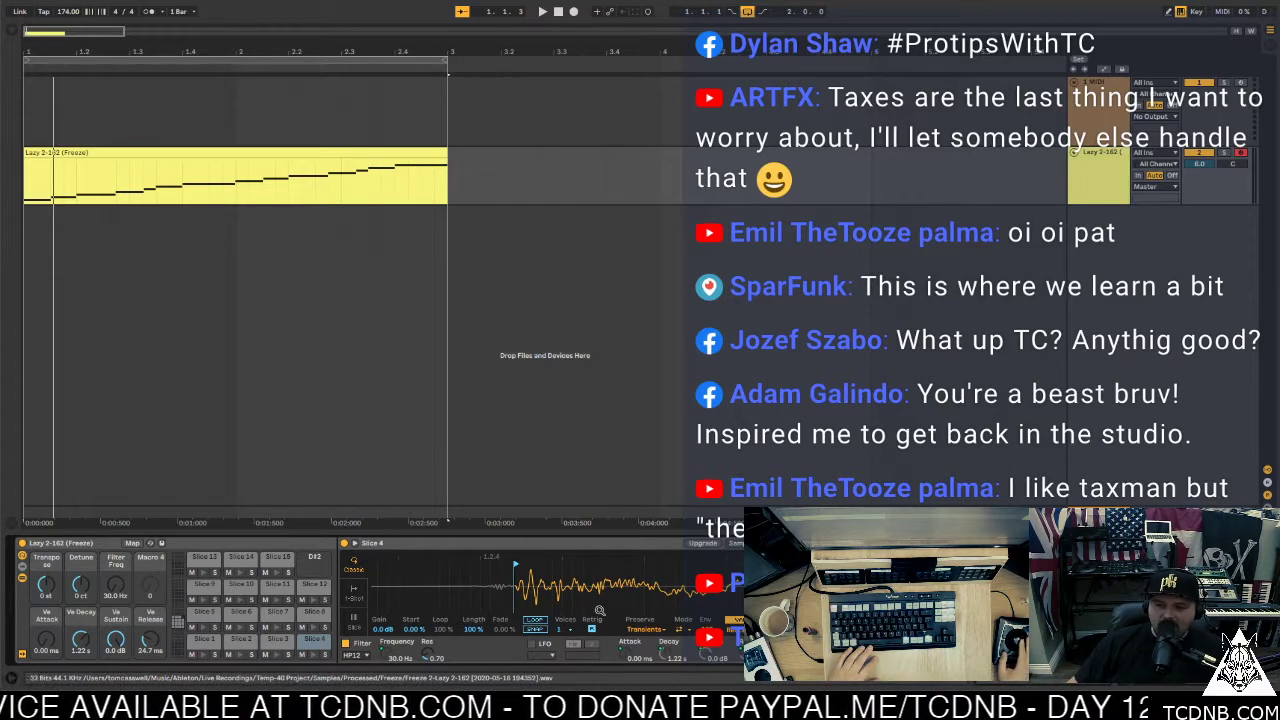
pyautogui.moveTo(512, 584); pyautogui.dragTo(530, 578)
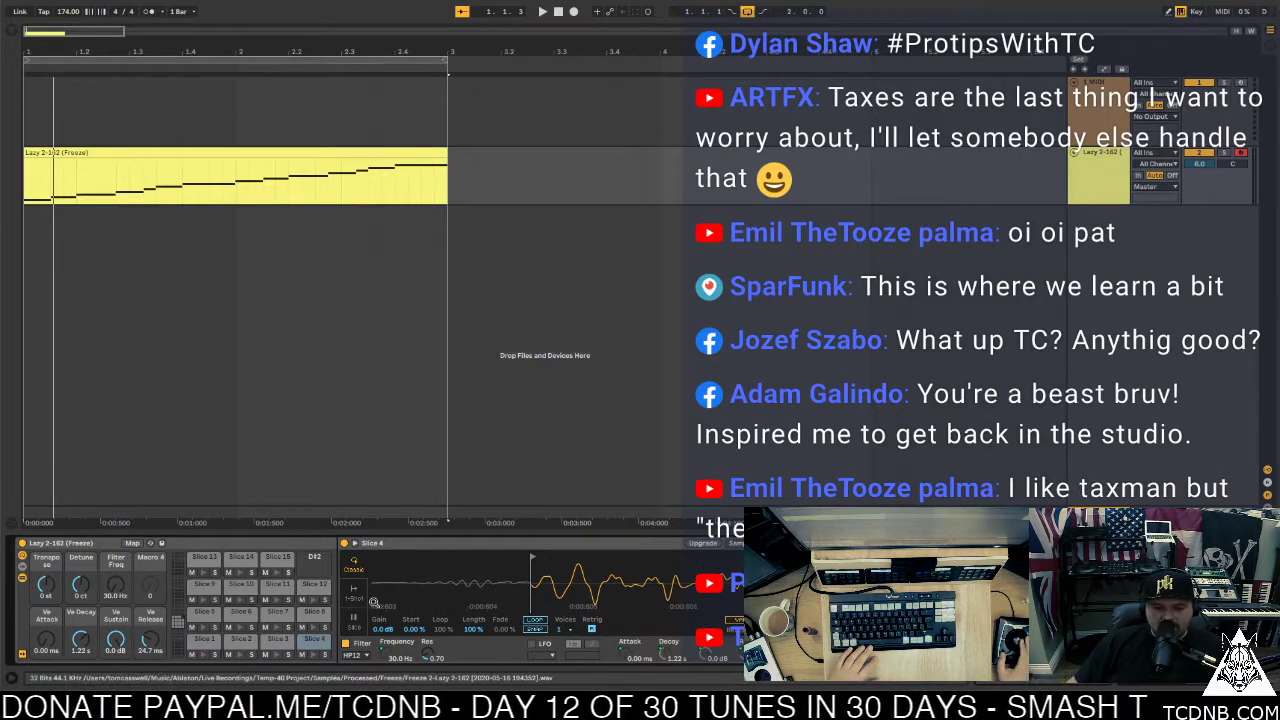
# Adjust Slice 5's sample start point to the onset of its hit and recheck the slice
pyautogui.click(195, 613)
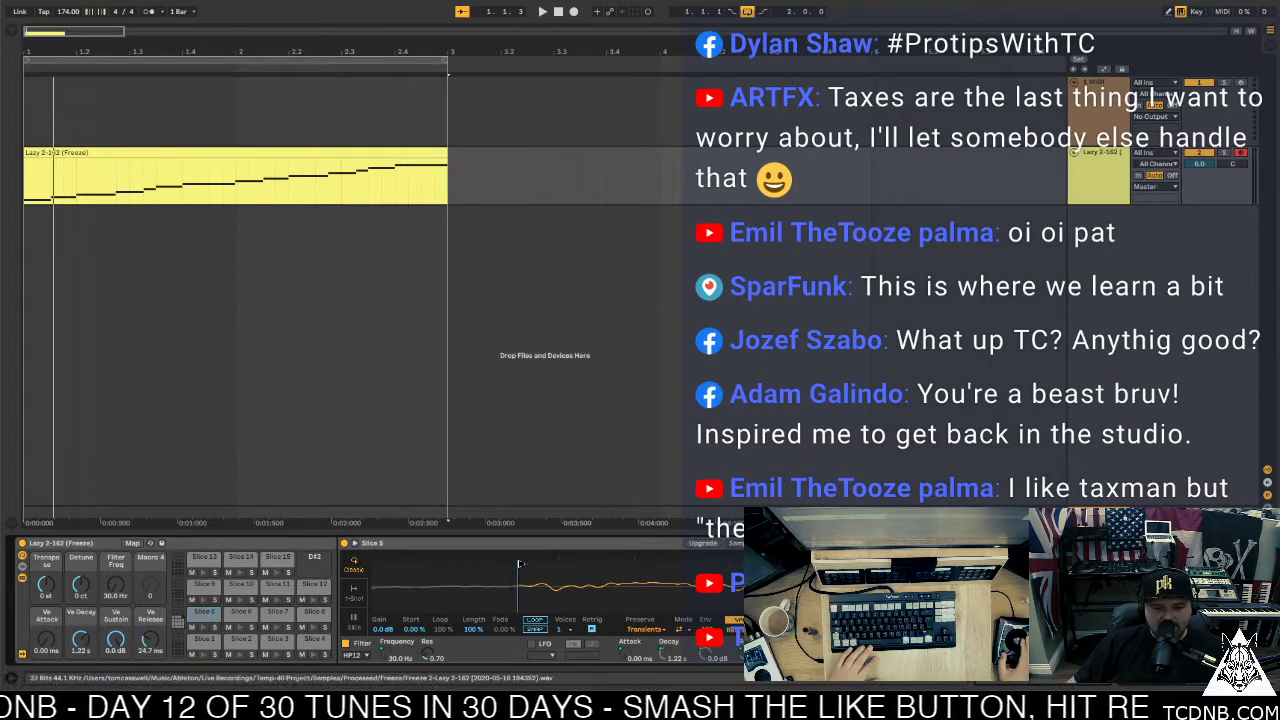
pyautogui.moveTo(521, 591)
pyautogui.mouseDown()
pyautogui.moveTo(521, 558)
pyautogui.moveTo(521, 590)
pyautogui.mouseUp()
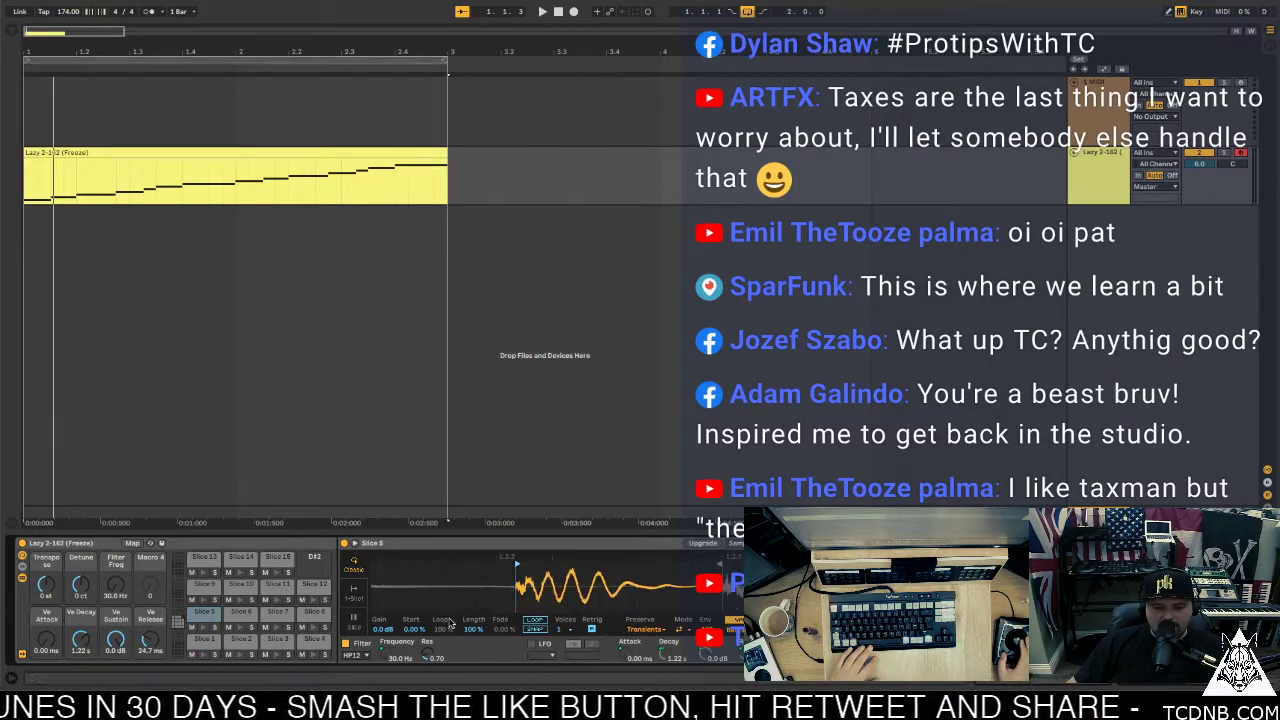
pyautogui.click(229, 612)
pyautogui.click(211, 613)
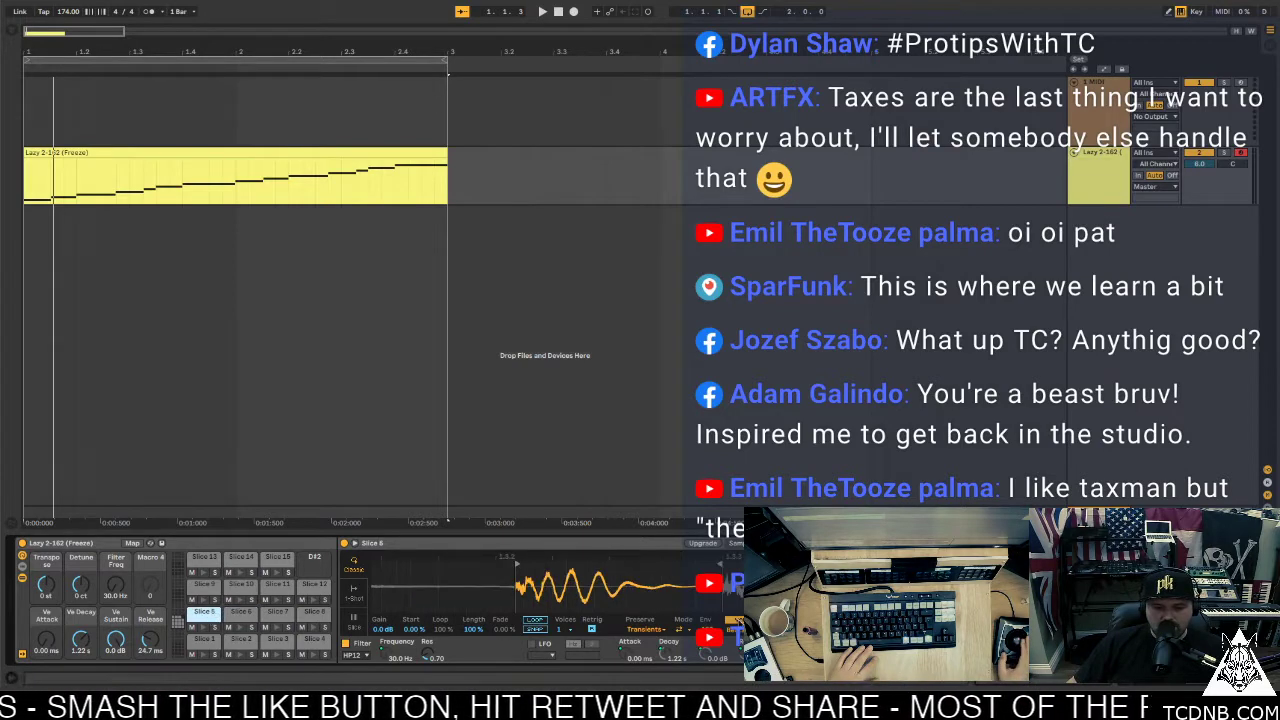
pyautogui.click(226, 619)
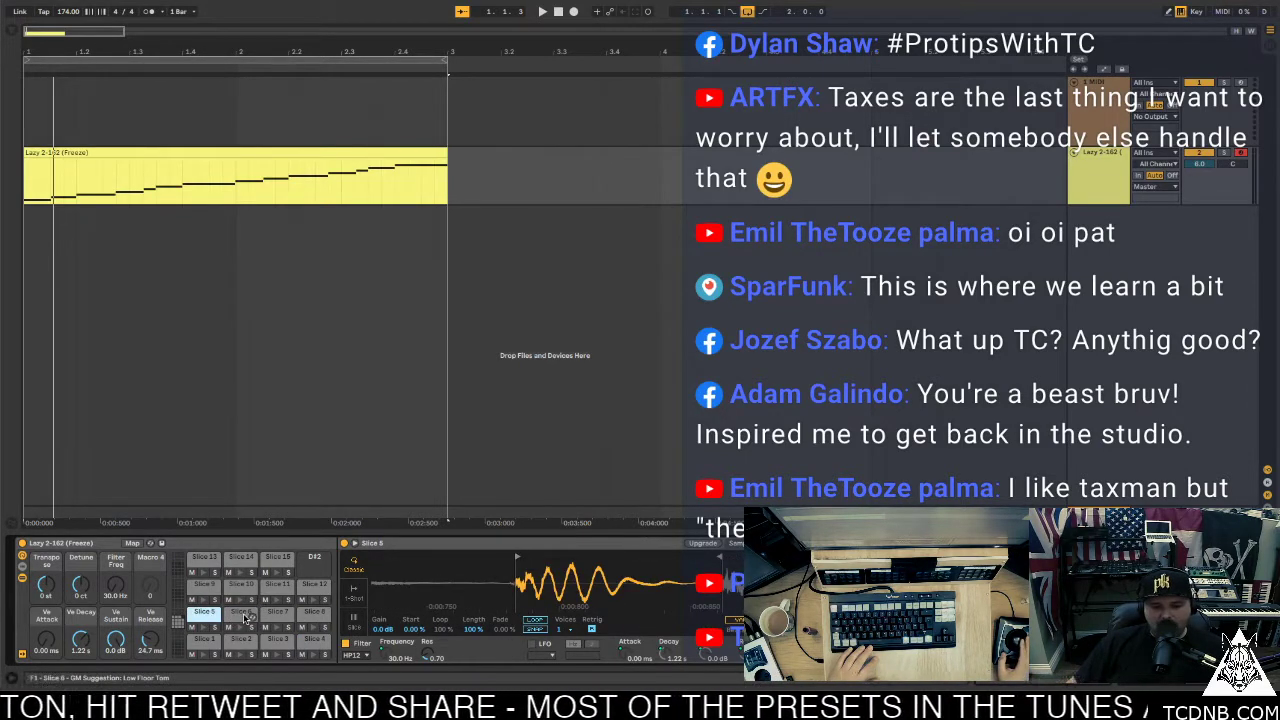
# Tighten the sample start points of Slices 6, 7 and 8 to the onsets of their hits
pyautogui.click(243, 614)
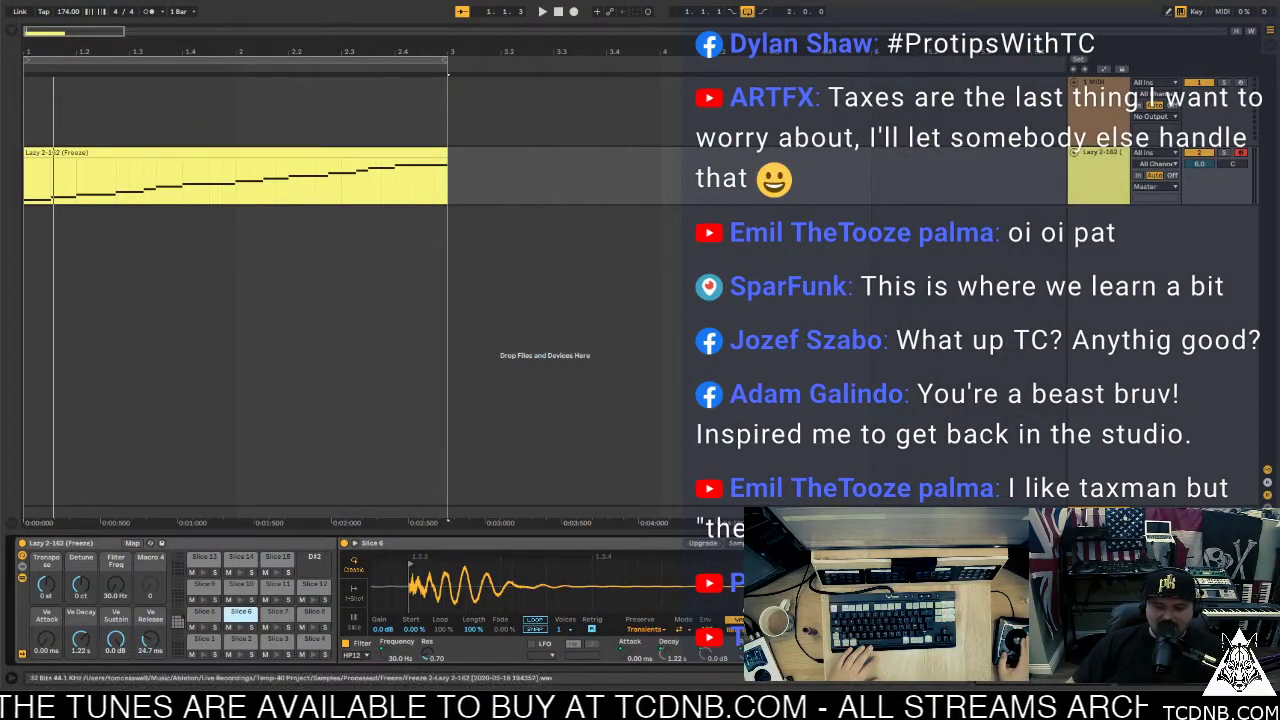
pyautogui.click(266, 612)
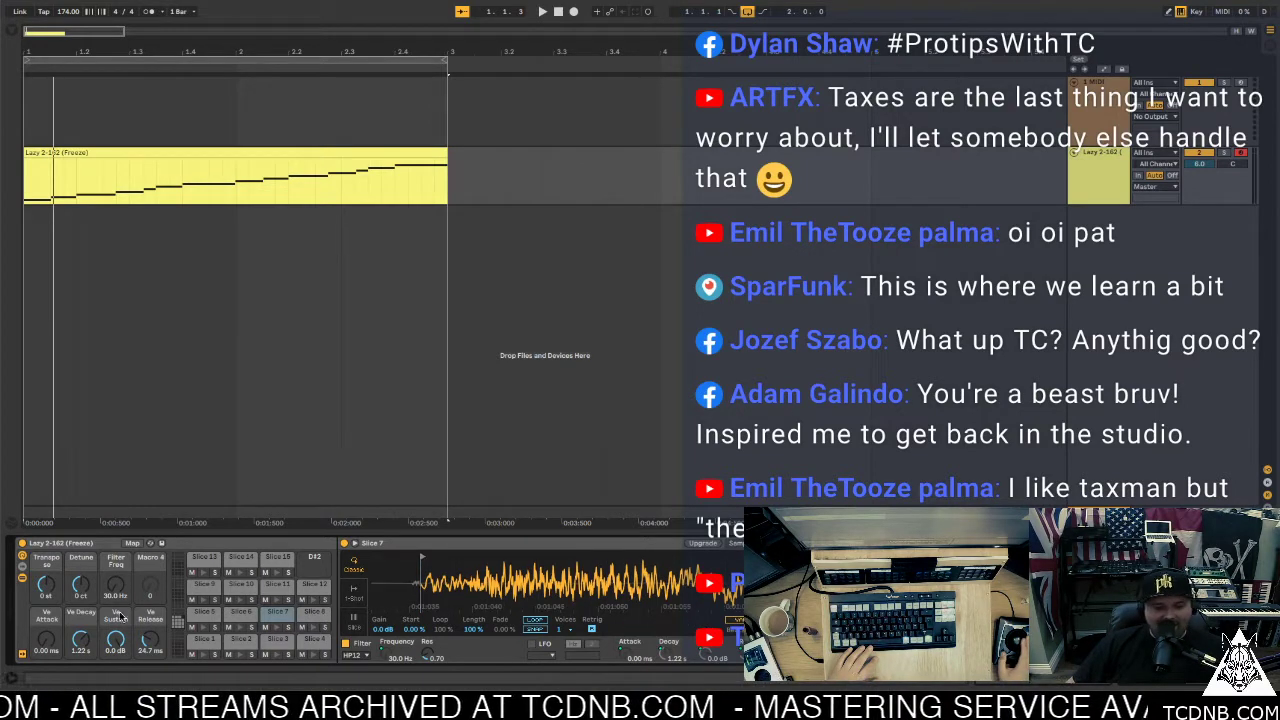
pyautogui.click(315, 611)
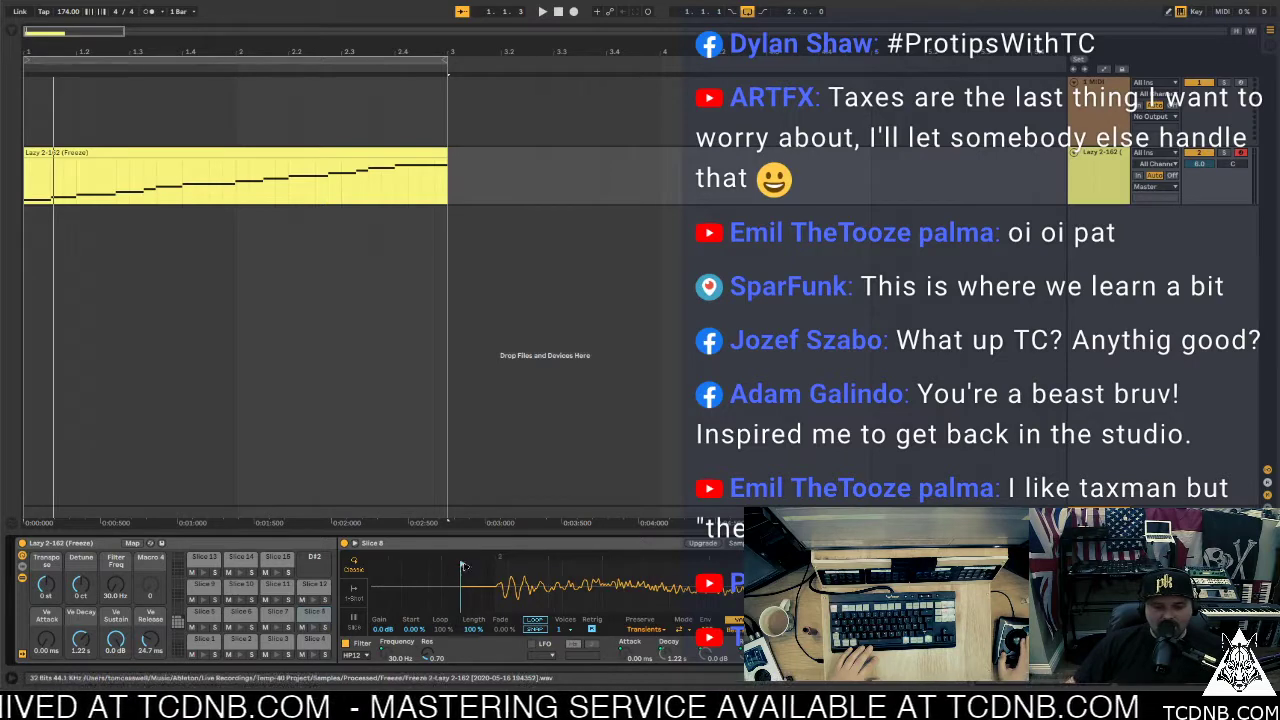
pyautogui.click(205, 585)
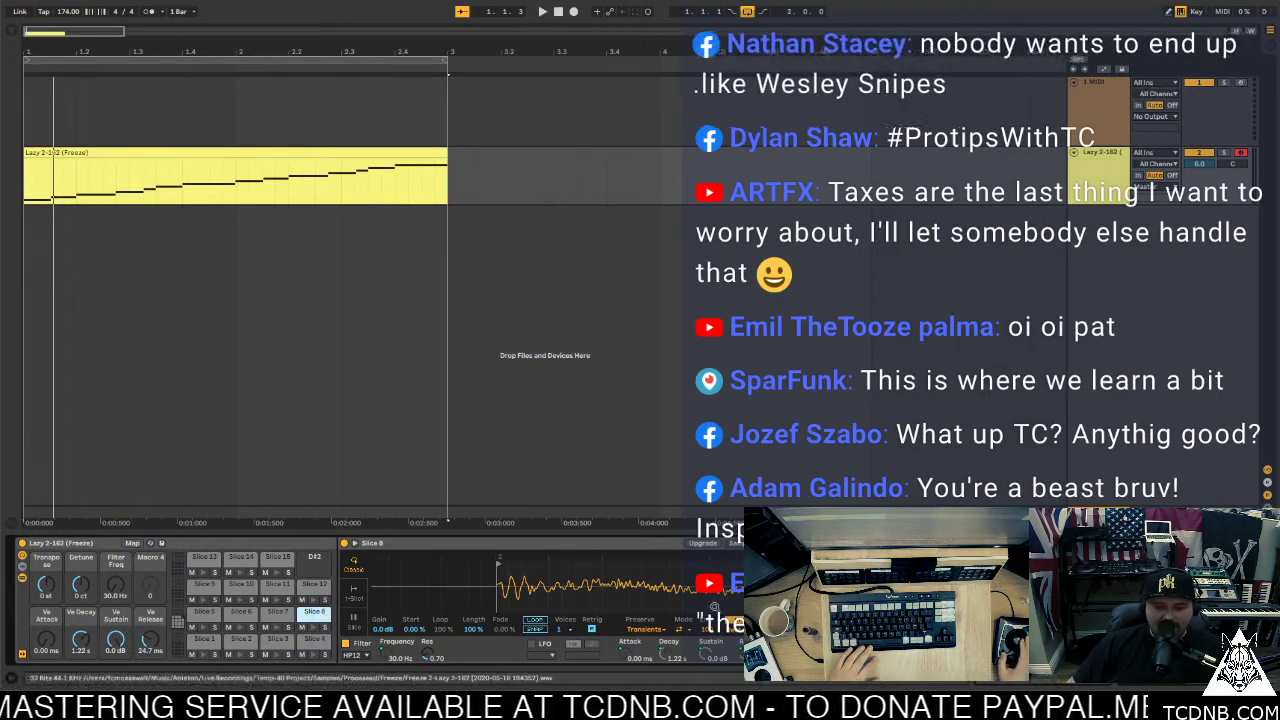
# Tighten the sample start points of Slices 9, 10, 11 and 12 to the onsets of their hits
pyautogui.click(310, 613)
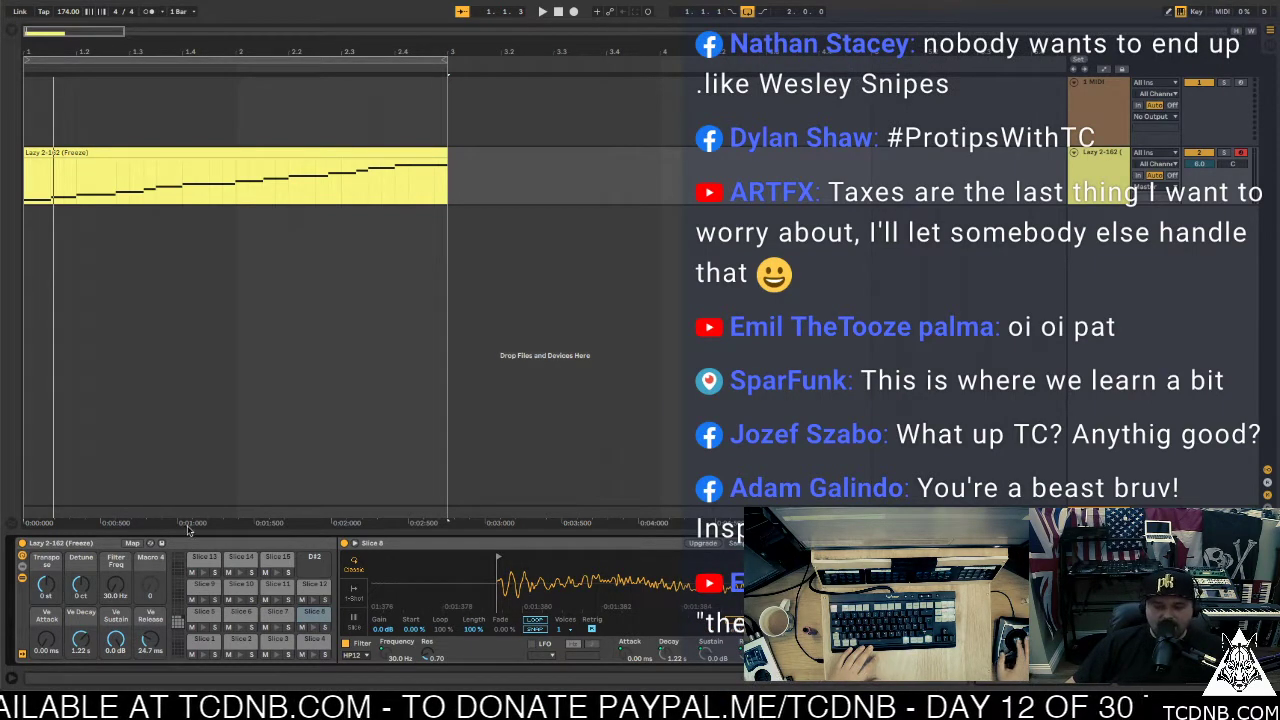
pyautogui.click(212, 596)
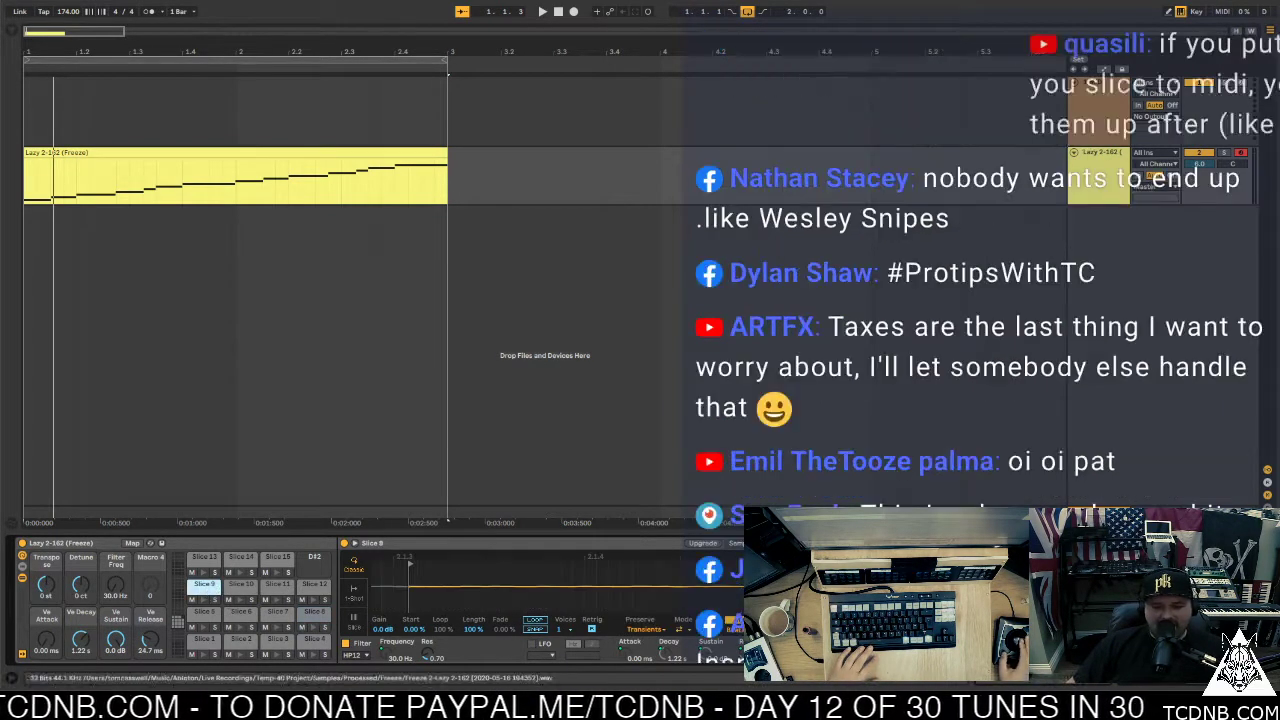
pyautogui.click(248, 587)
pyautogui.moveTo(405, 583); pyautogui.dragTo(430, 563)
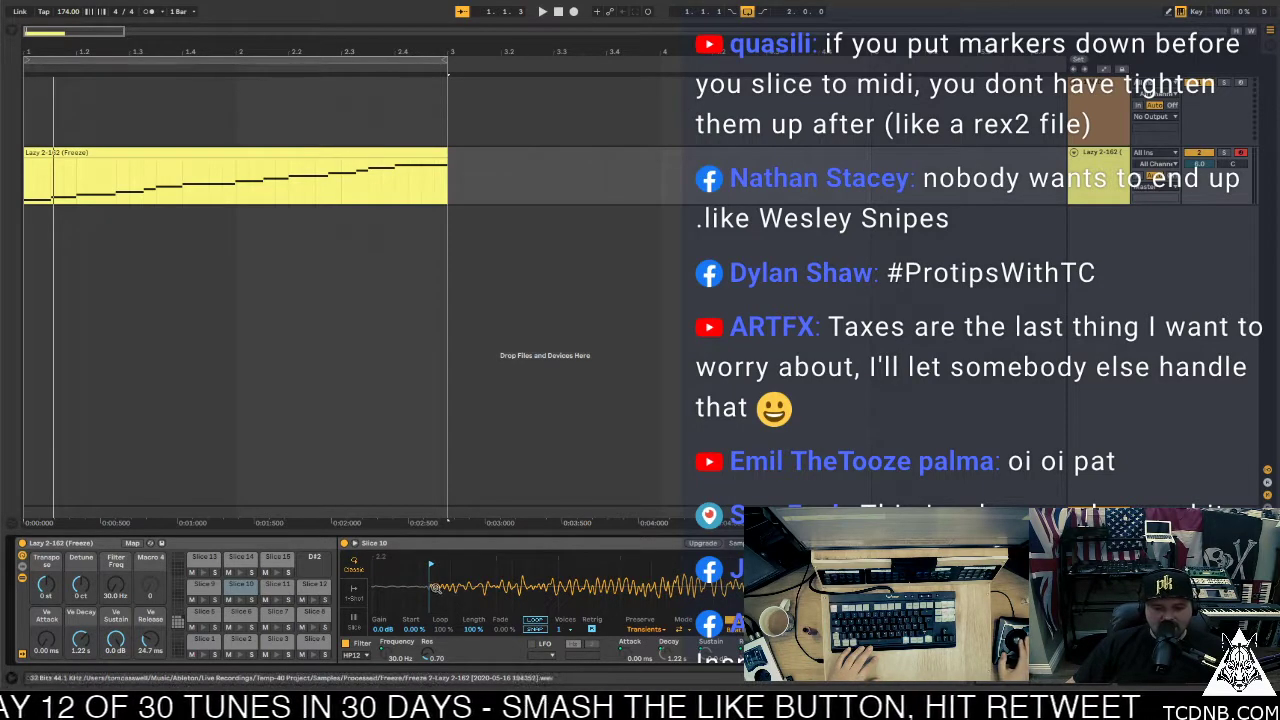
pyautogui.click(204, 611)
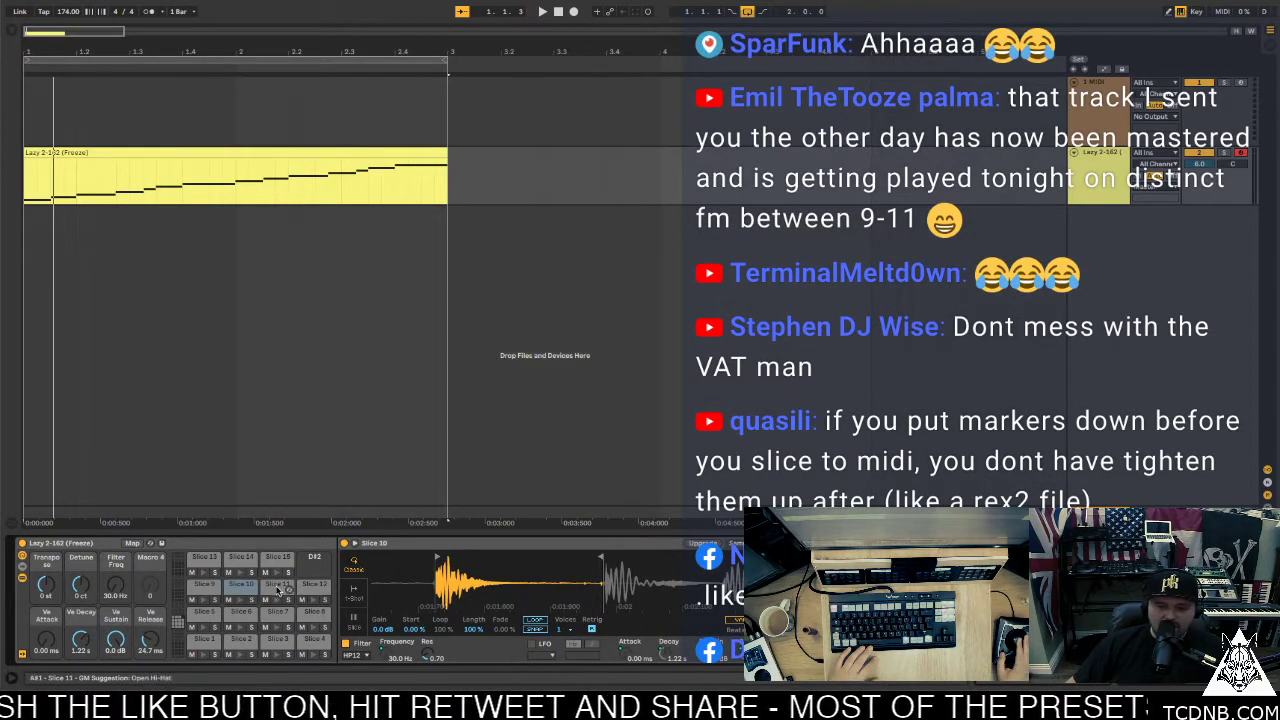
pyautogui.click(279, 588)
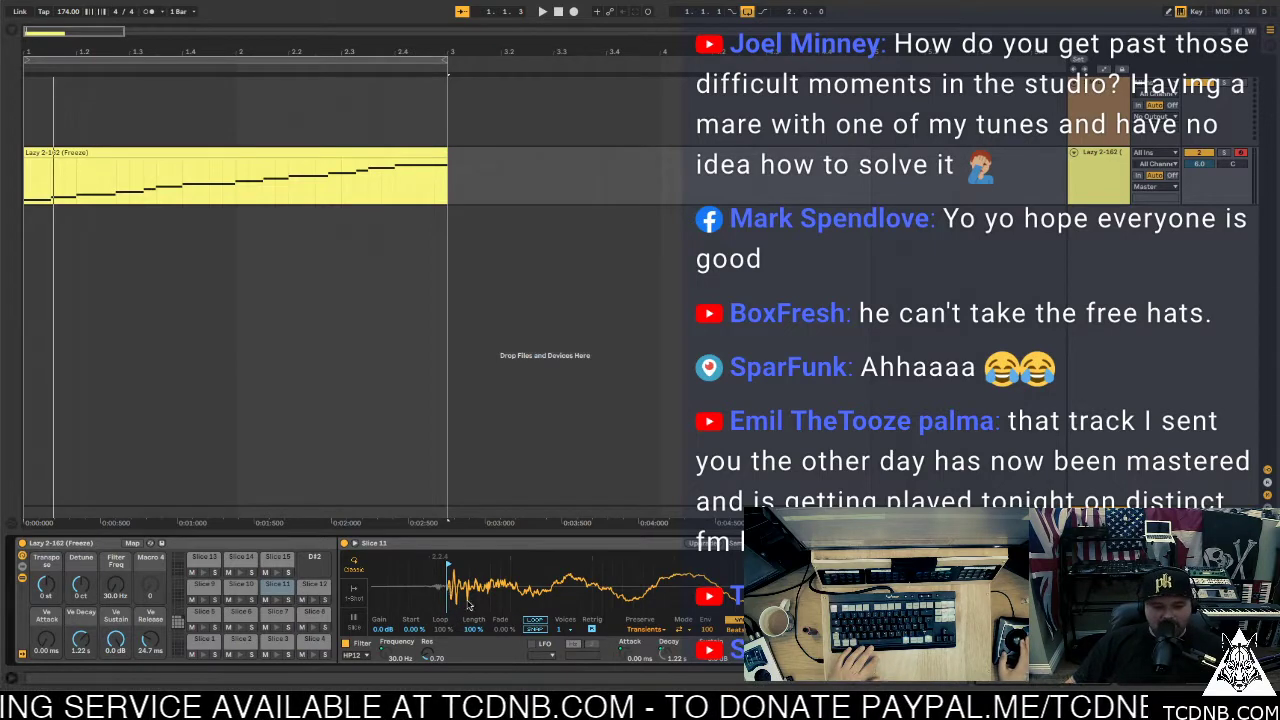
pyautogui.click(324, 590)
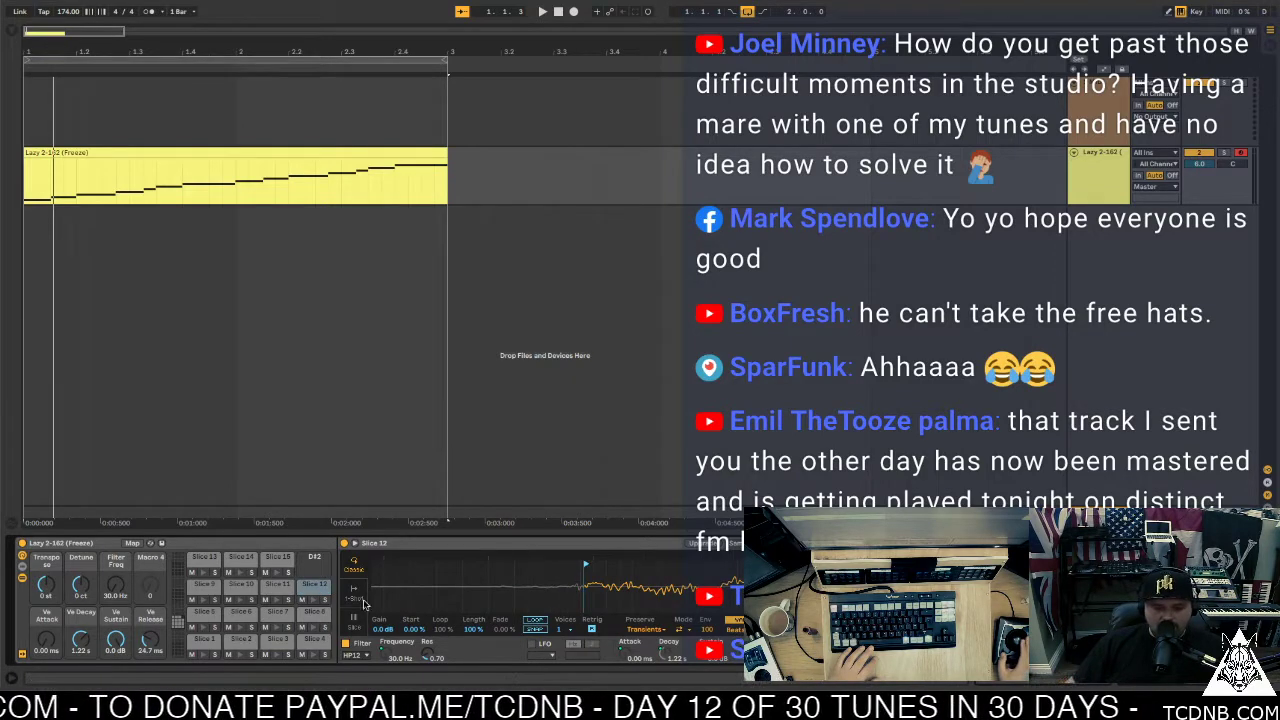
# Move Slice 13's sample start point right up to the onset of its hit
pyautogui.click(222, 558)
pyautogui.moveTo(395, 578)
pyautogui.mouseDown()
pyautogui.moveTo(385, 565)
pyautogui.moveTo(408, 560)
pyautogui.mouseUp()
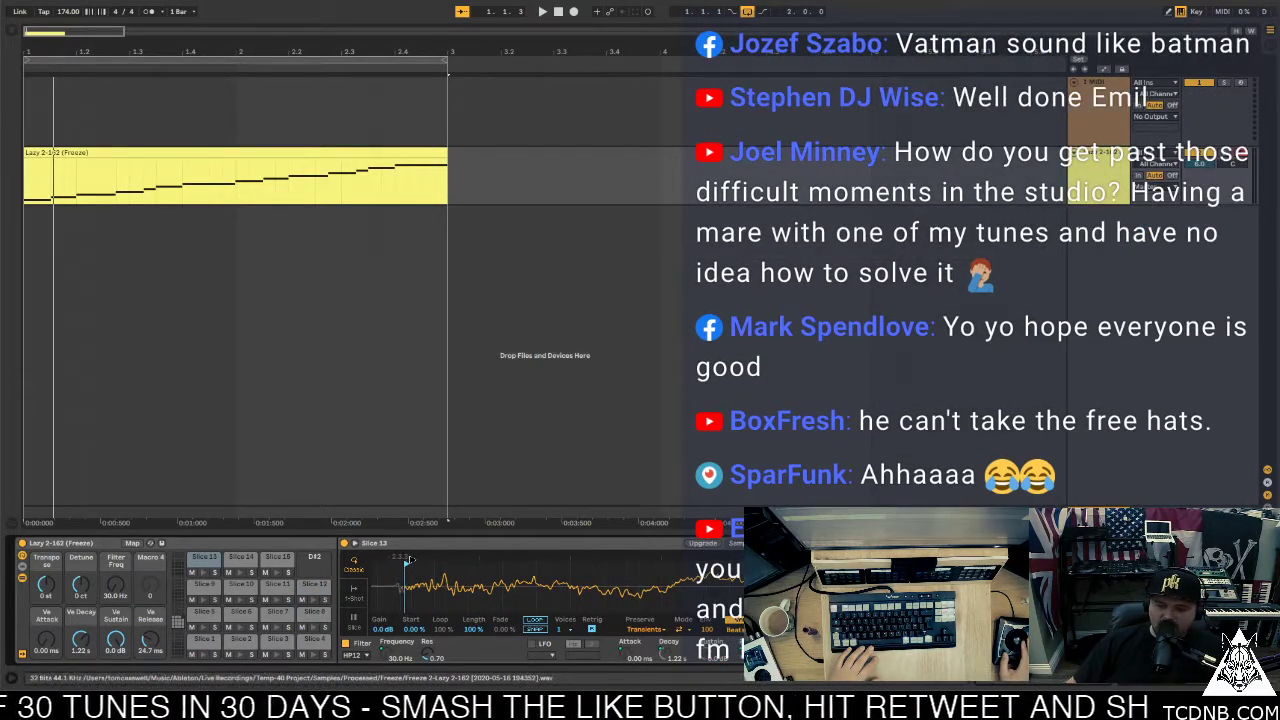
pyautogui.moveTo(406, 591); pyautogui.dragTo(409, 591)
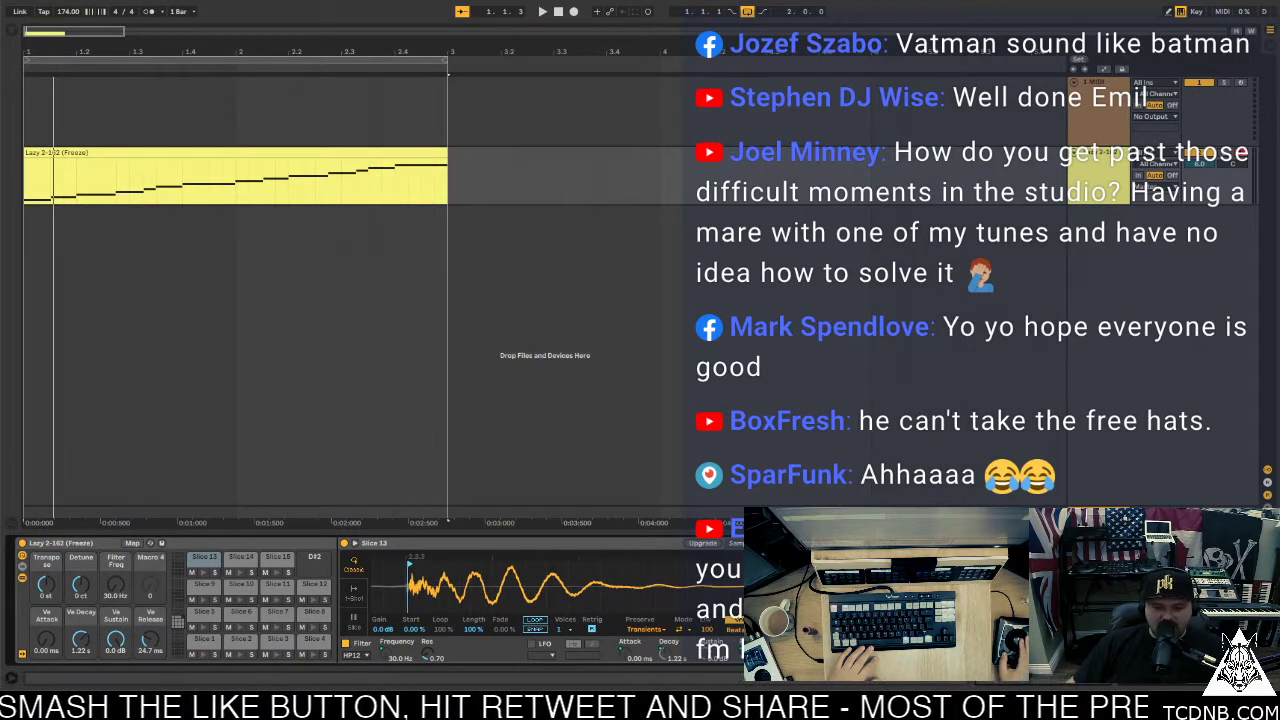
pyautogui.scroll(2, 540, 585)
# Tighten the sample start points of Slices 14 and 15 and play the sliced break
pyautogui.click(236, 557)
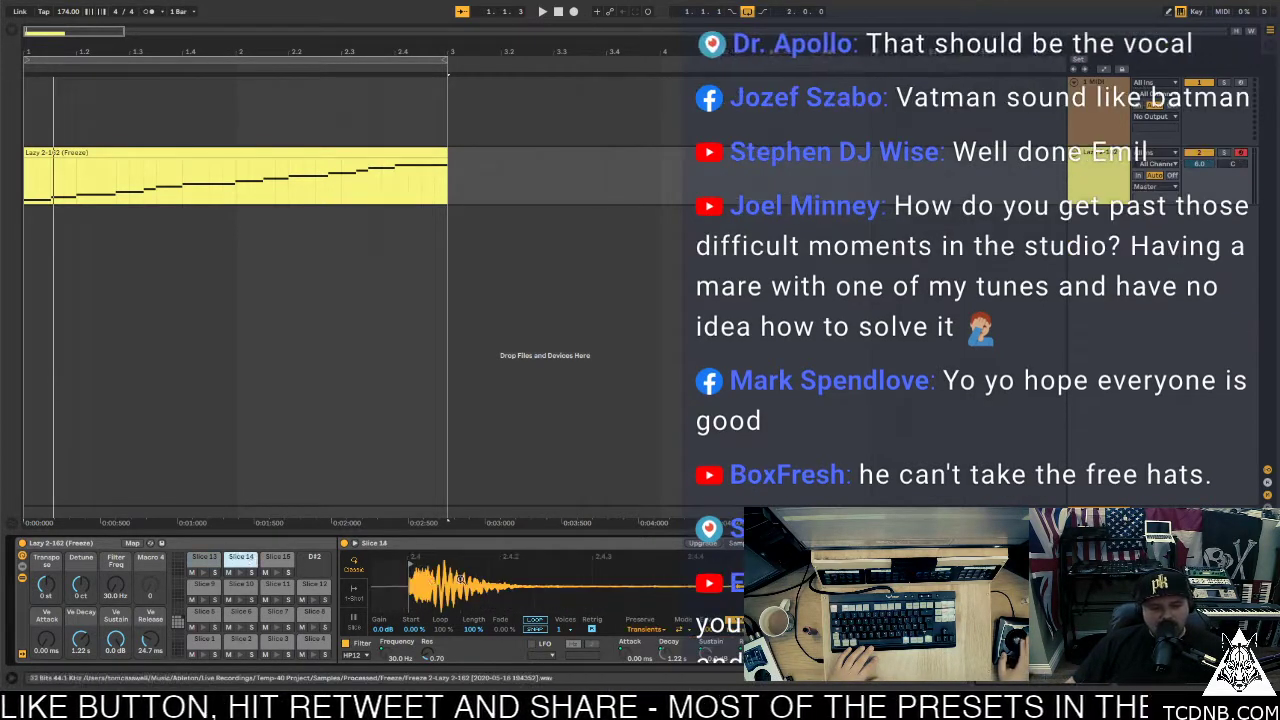
pyautogui.scroll(-3, 411, 586)
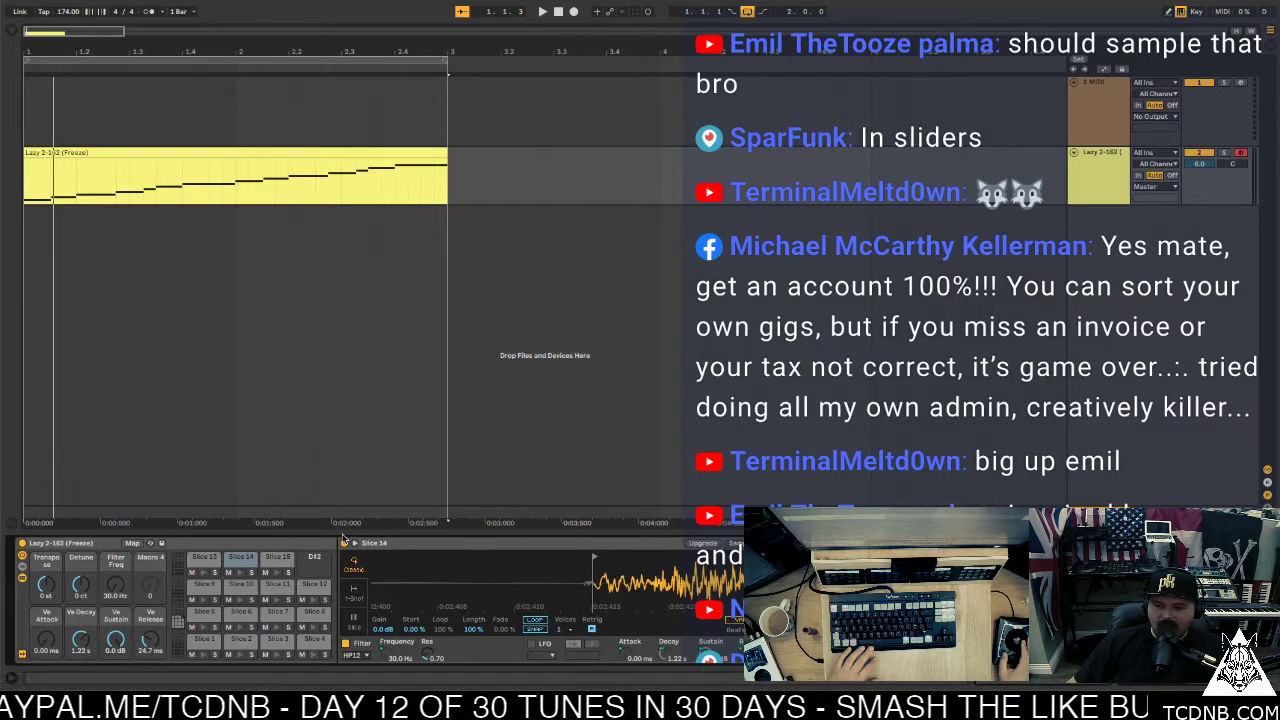
pyautogui.press('space')
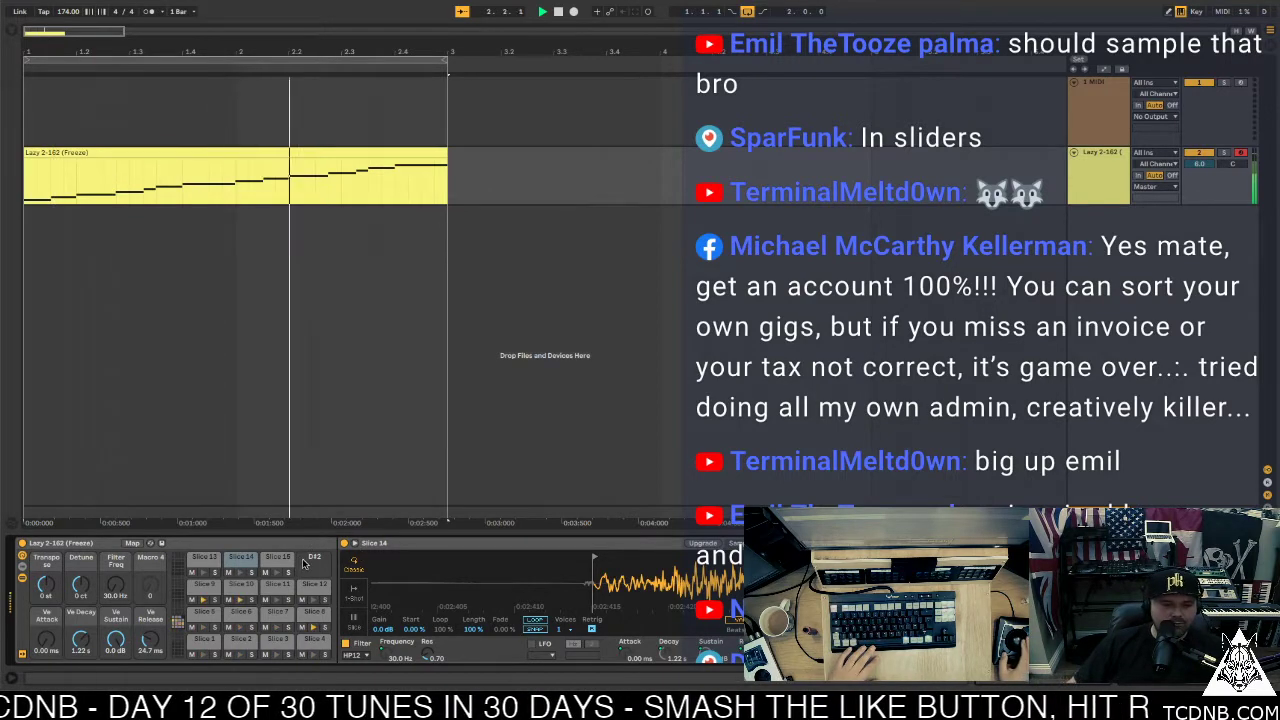
pyautogui.click(279, 560)
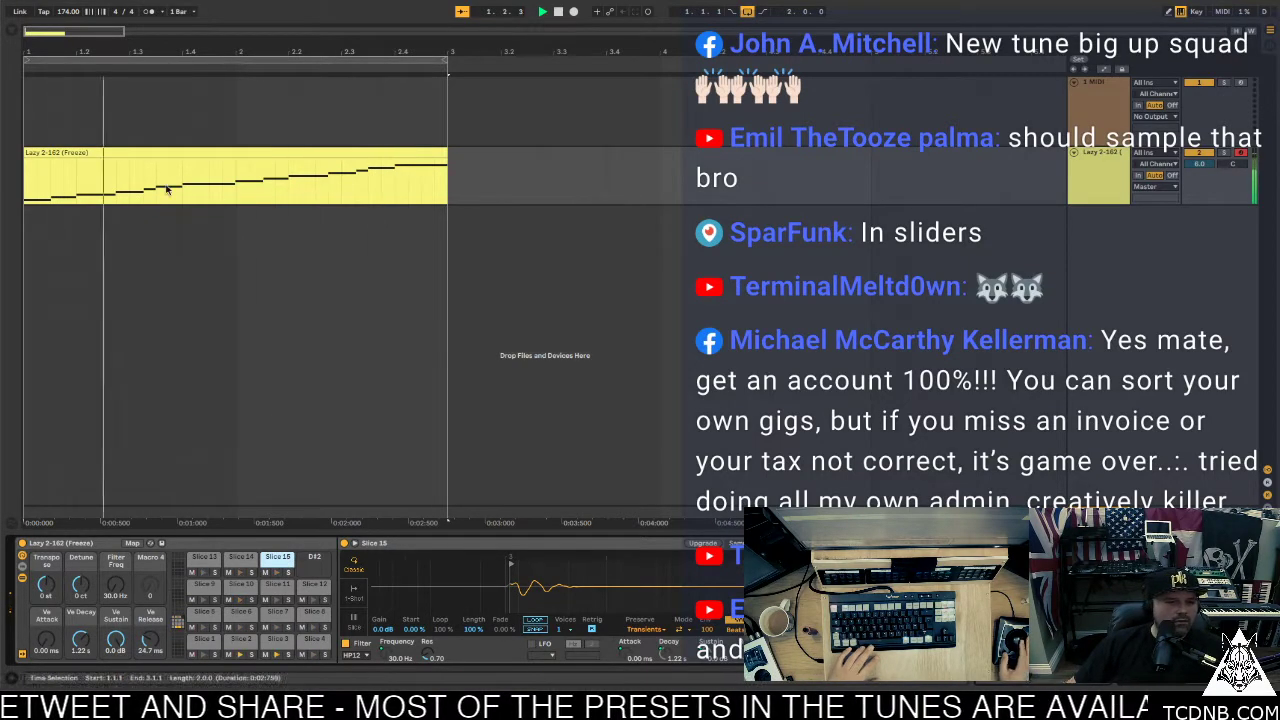
# Quantize all slice notes in the Lazy 2-162 MIDI clip to the 1/16 grid and play the loop
pyautogui.doubleClick(157, 150)
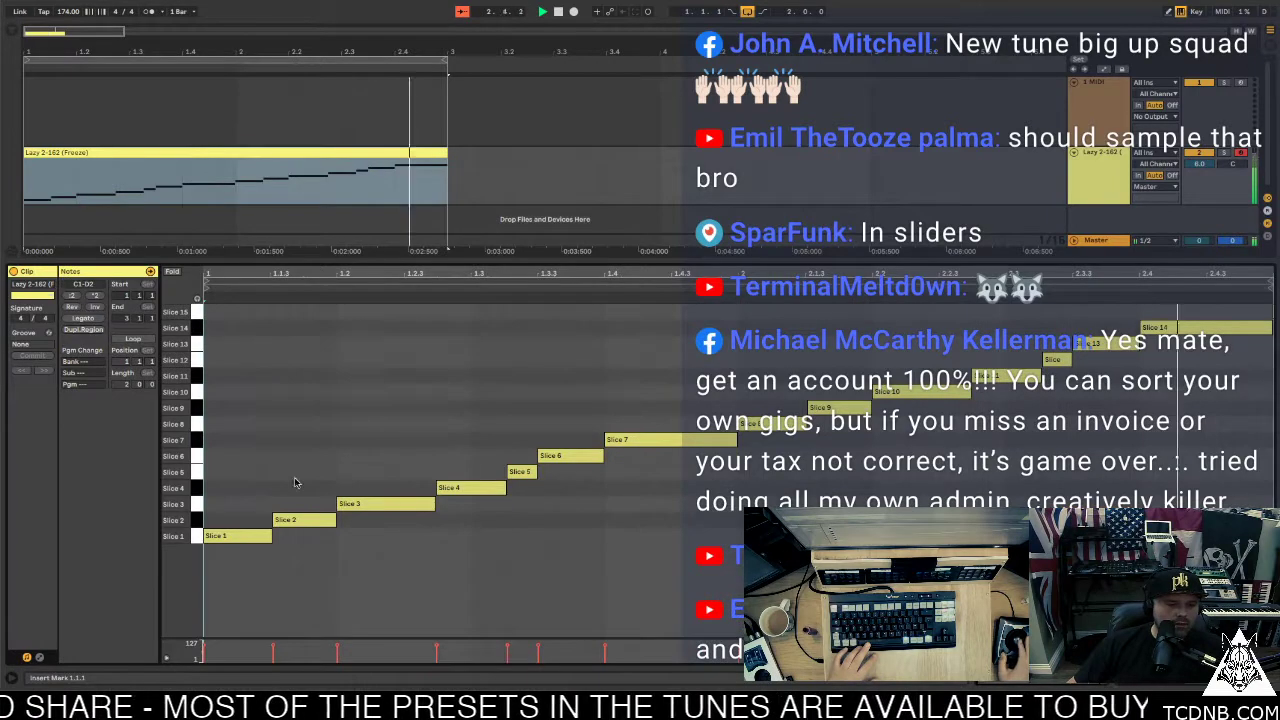
pyautogui.click(812, 480)
pyautogui.hotkey('ctrl', 'a')
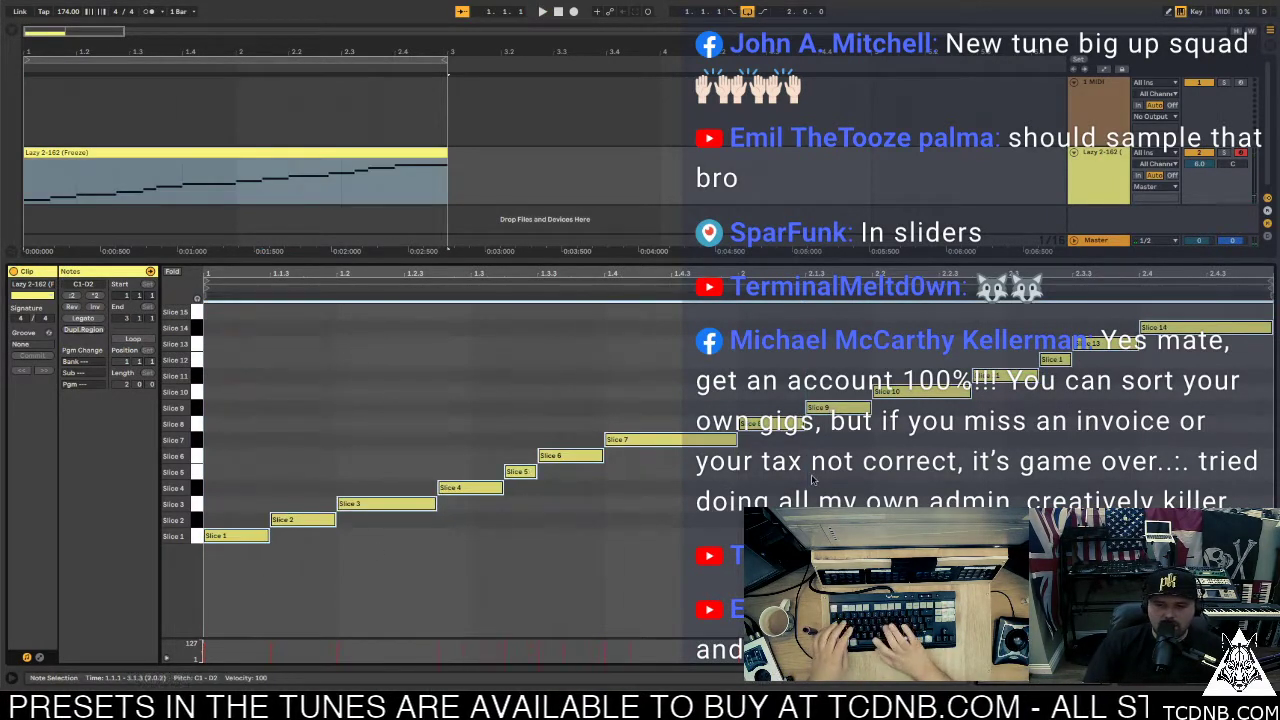
pyautogui.press('space')
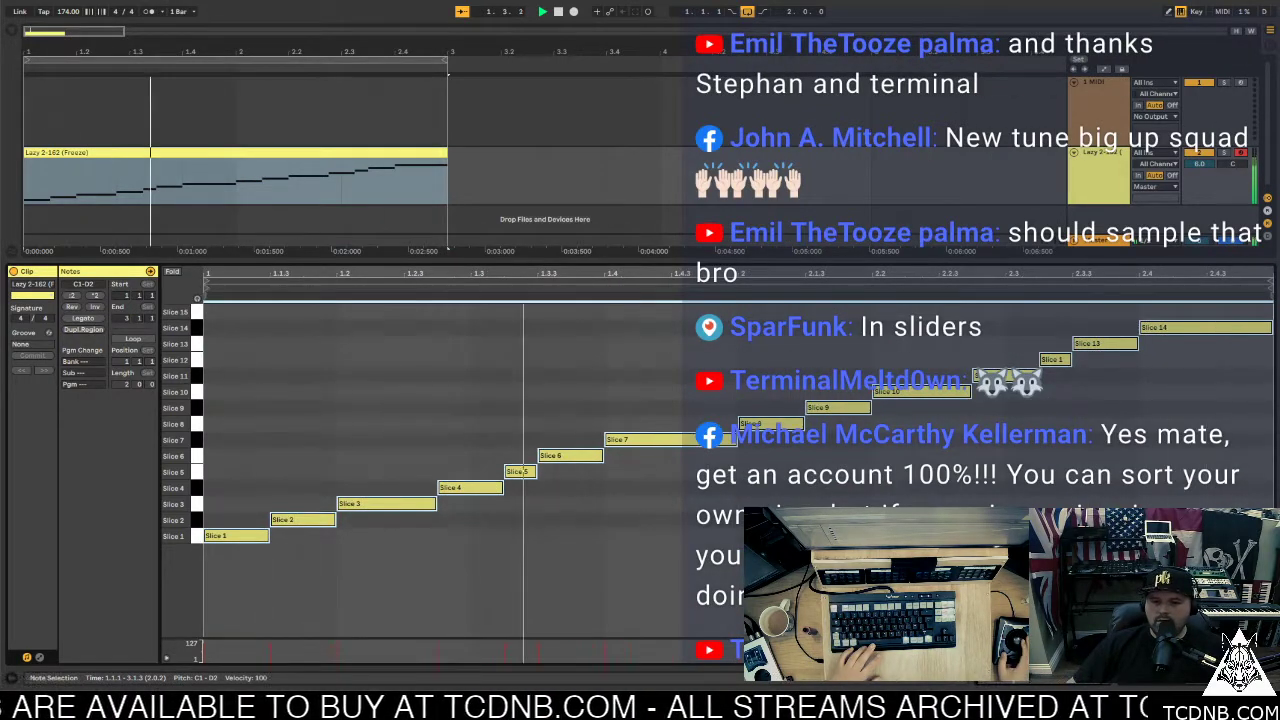
pyautogui.hotkey('ctrl', 'alt', 'l')
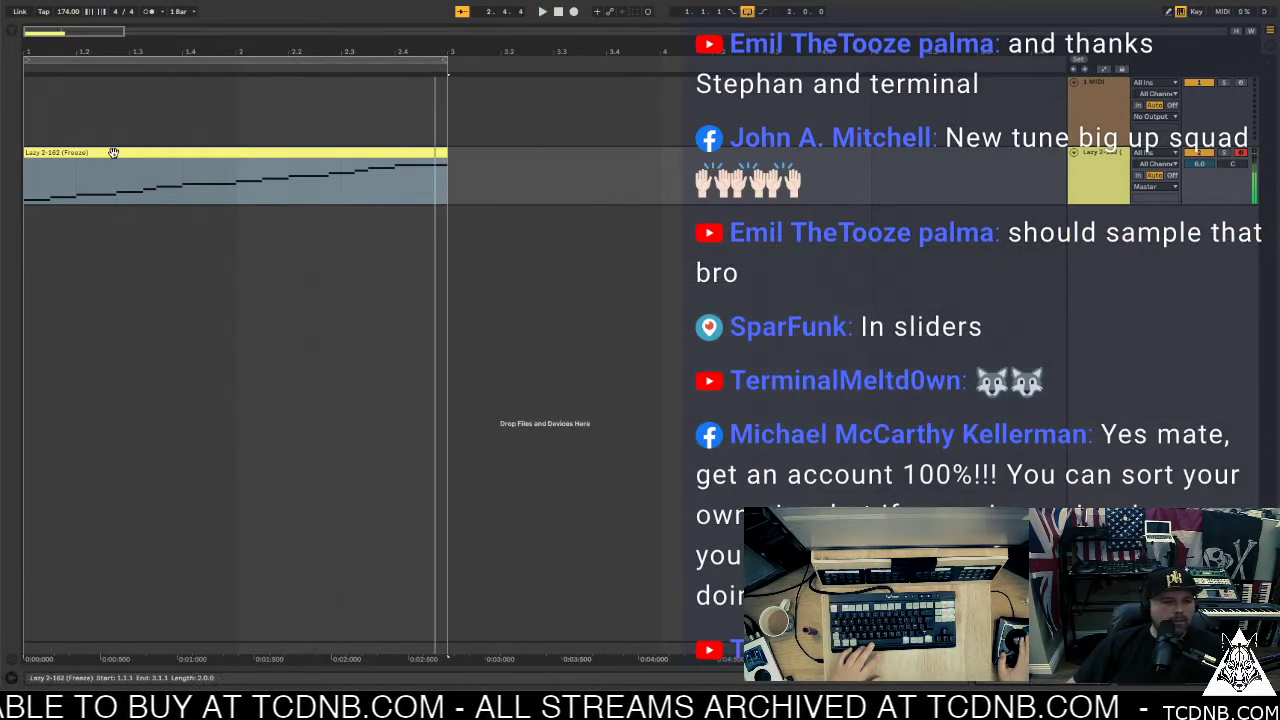
pyautogui.hotkey('ctrl', 'alt', 'l')
pyautogui.press('space')
# Try replacing the Slice 4, 5 and 6 notes with a single Slice 2 note at 1.3.3, then audition the pattern
pyautogui.click(405, 581)
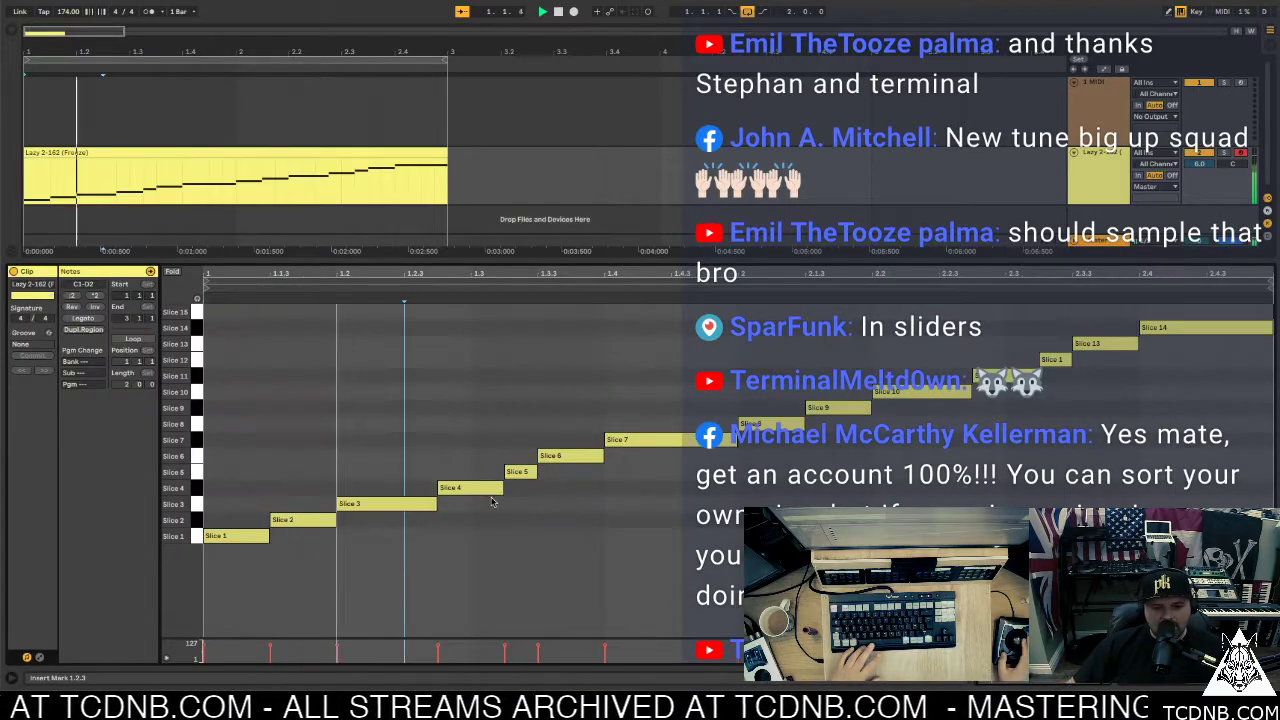
pyautogui.moveTo(470, 494); pyautogui.dragTo(567, 530)
pyautogui.press('space')
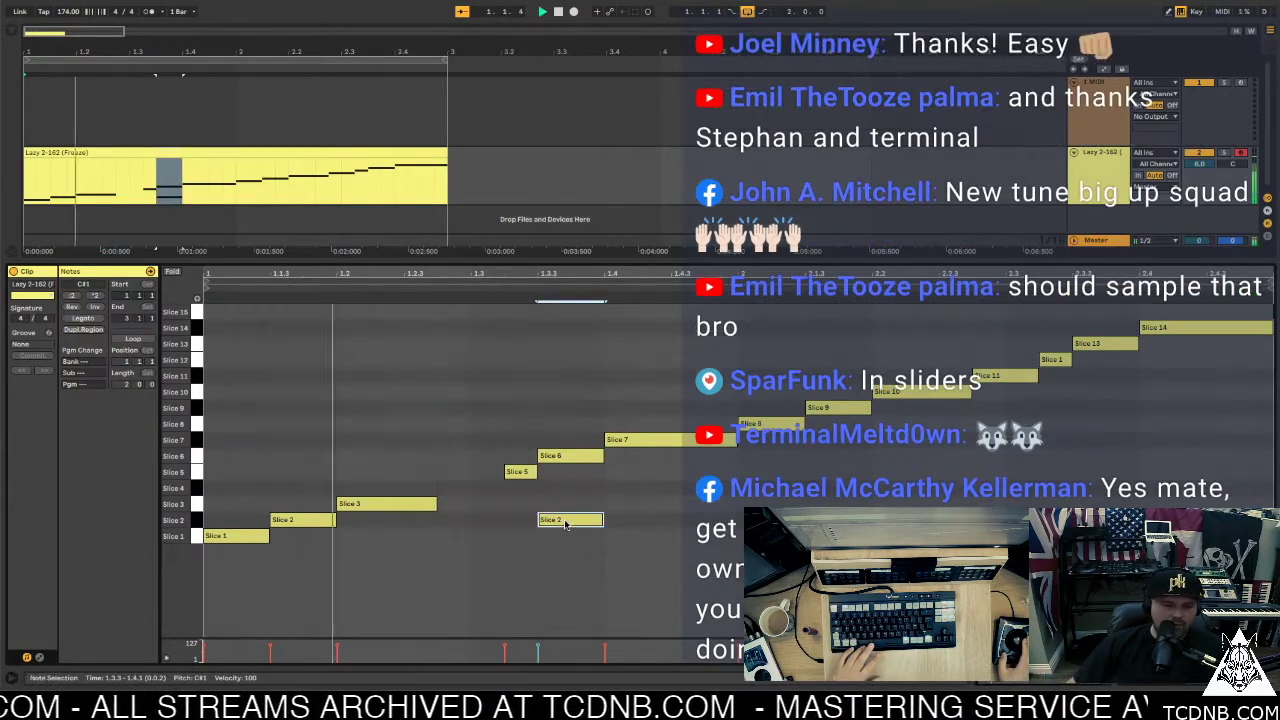
pyautogui.press('space')
pyautogui.doubleClick(514, 475)
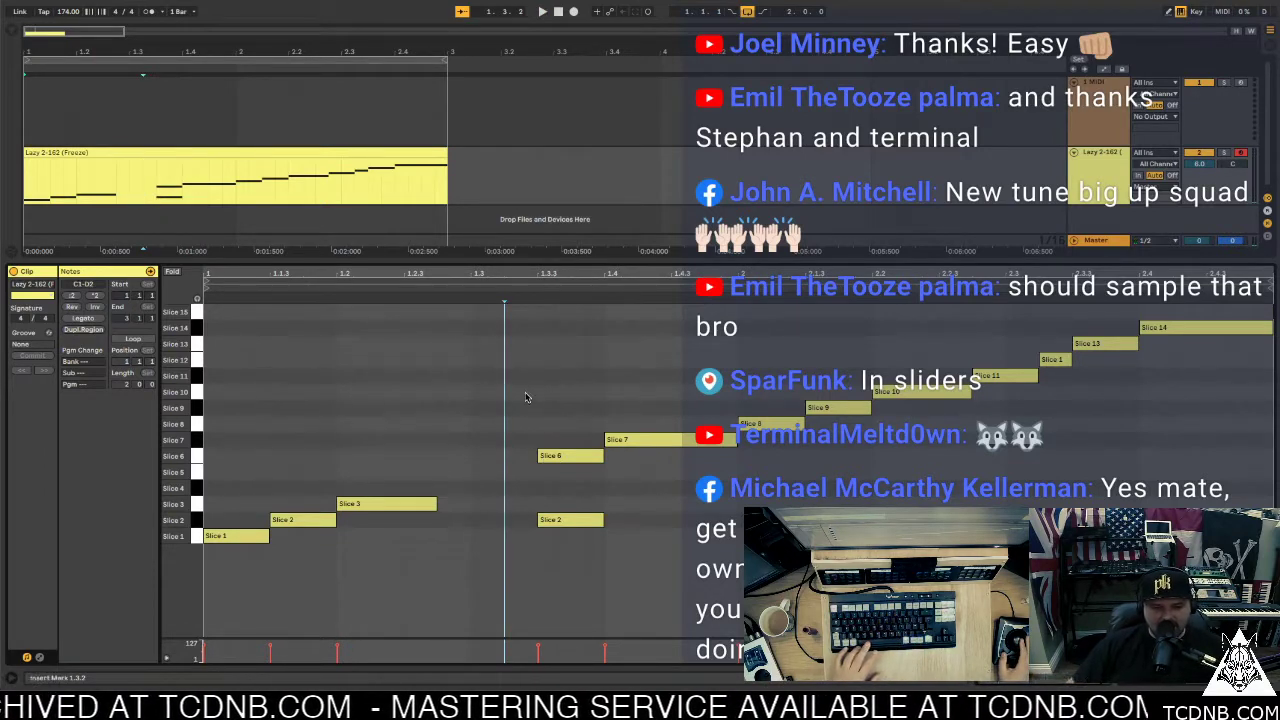
pyautogui.press('space')
pyautogui.click(570, 519)
pyautogui.press('Up')
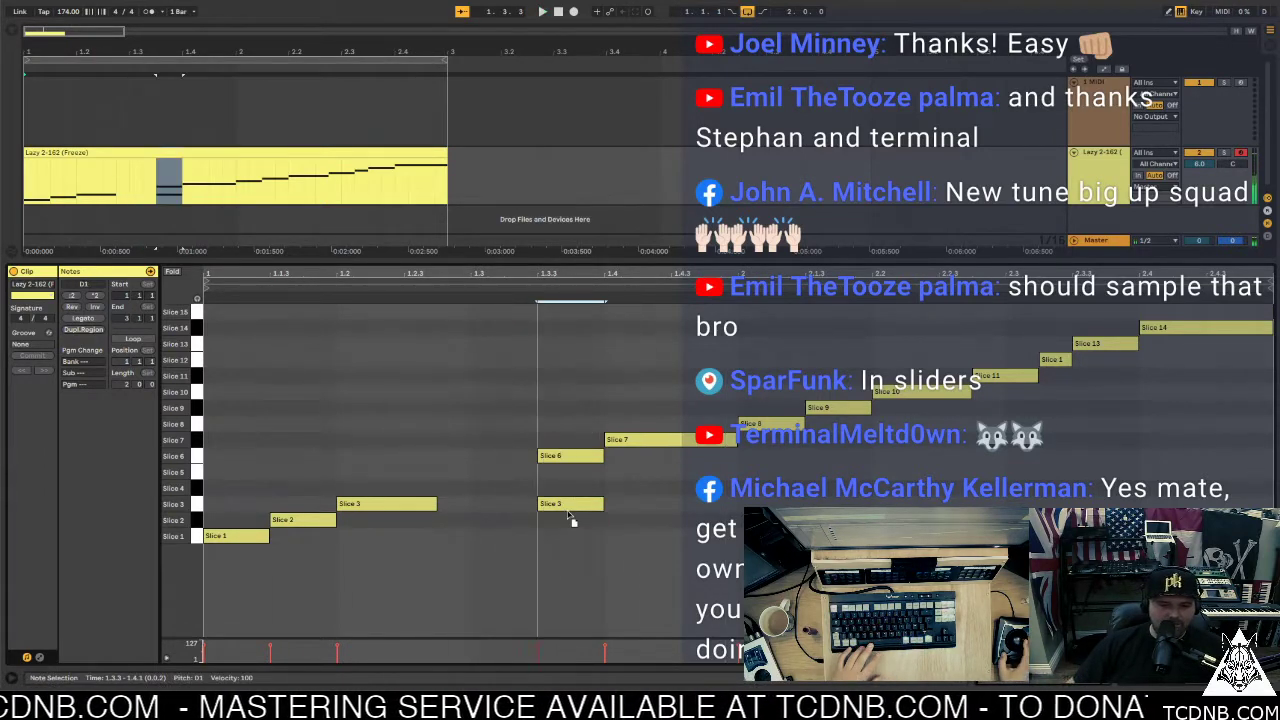
pyautogui.press('Down')
pyautogui.doubleClick(563, 458)
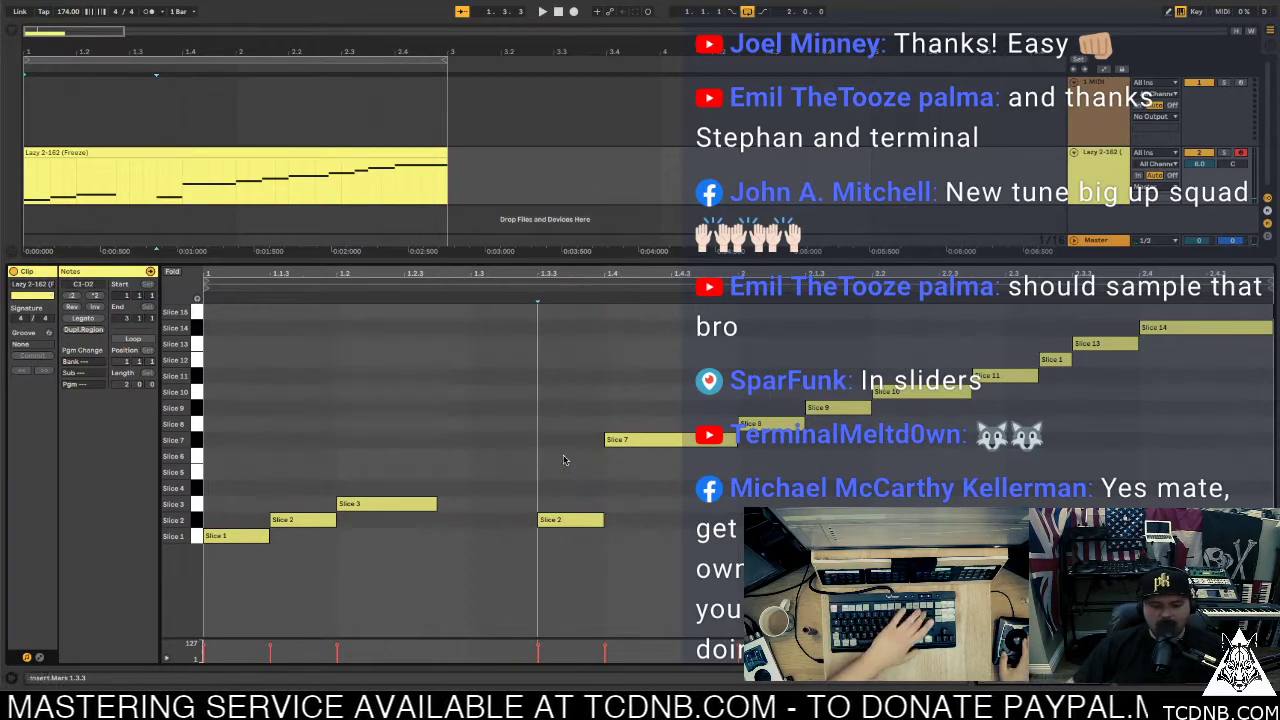
pyautogui.press('space')
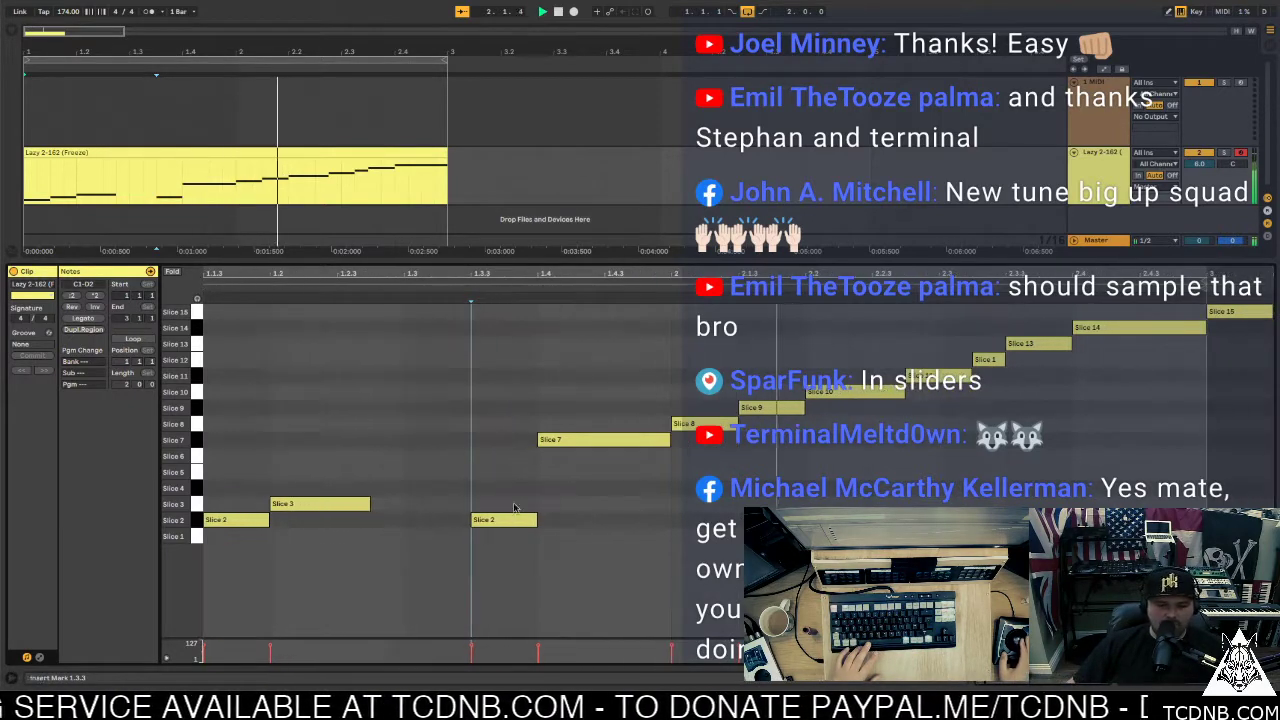
# Try the note at 1.3.3 on Slice 6, then restore the original Slice 4, 5 and 6 notes
pyautogui.moveTo(550, 520); pyautogui.dragTo(500, 460)
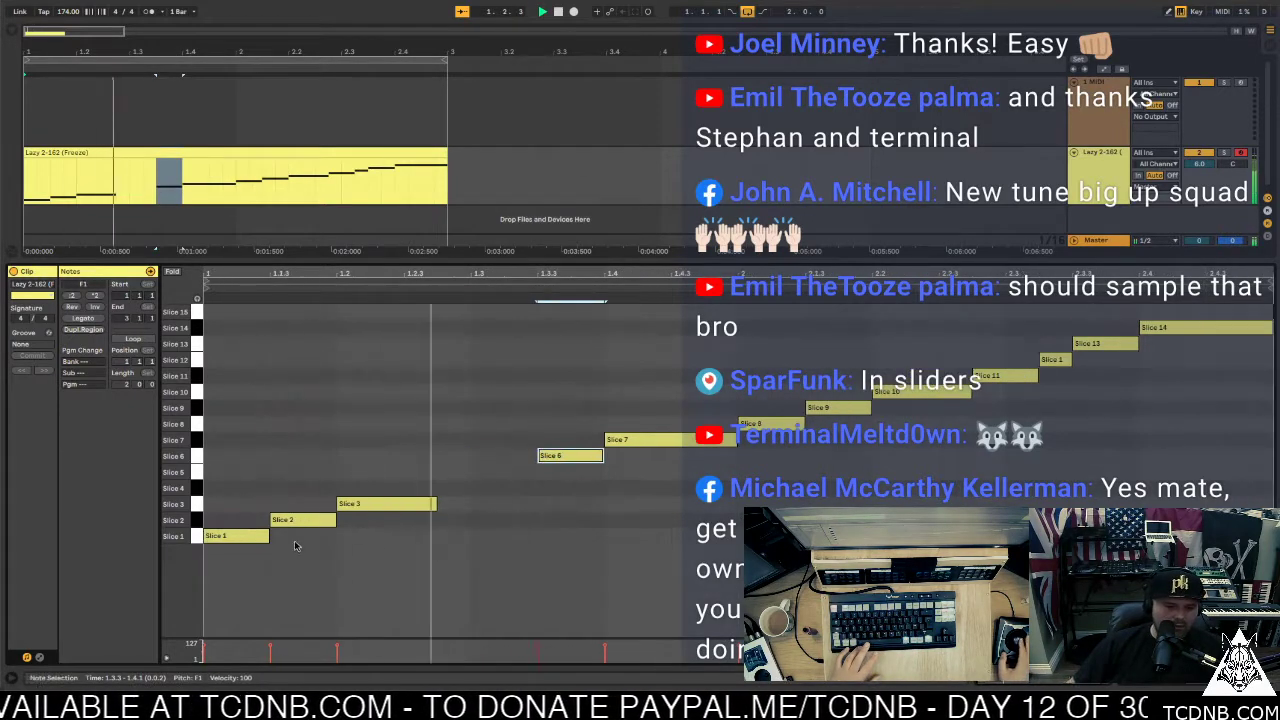
pyautogui.hscroll(2, 677, 450)
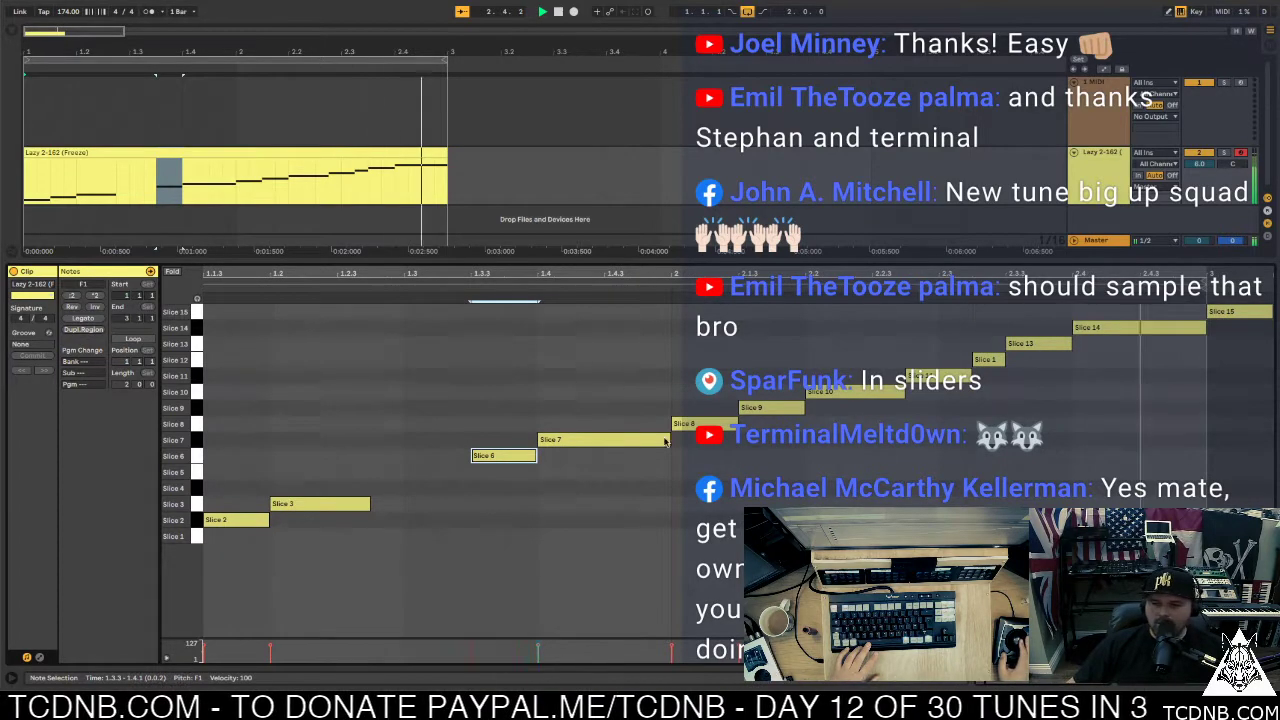
pyautogui.hscroll(-2, 536, 447)
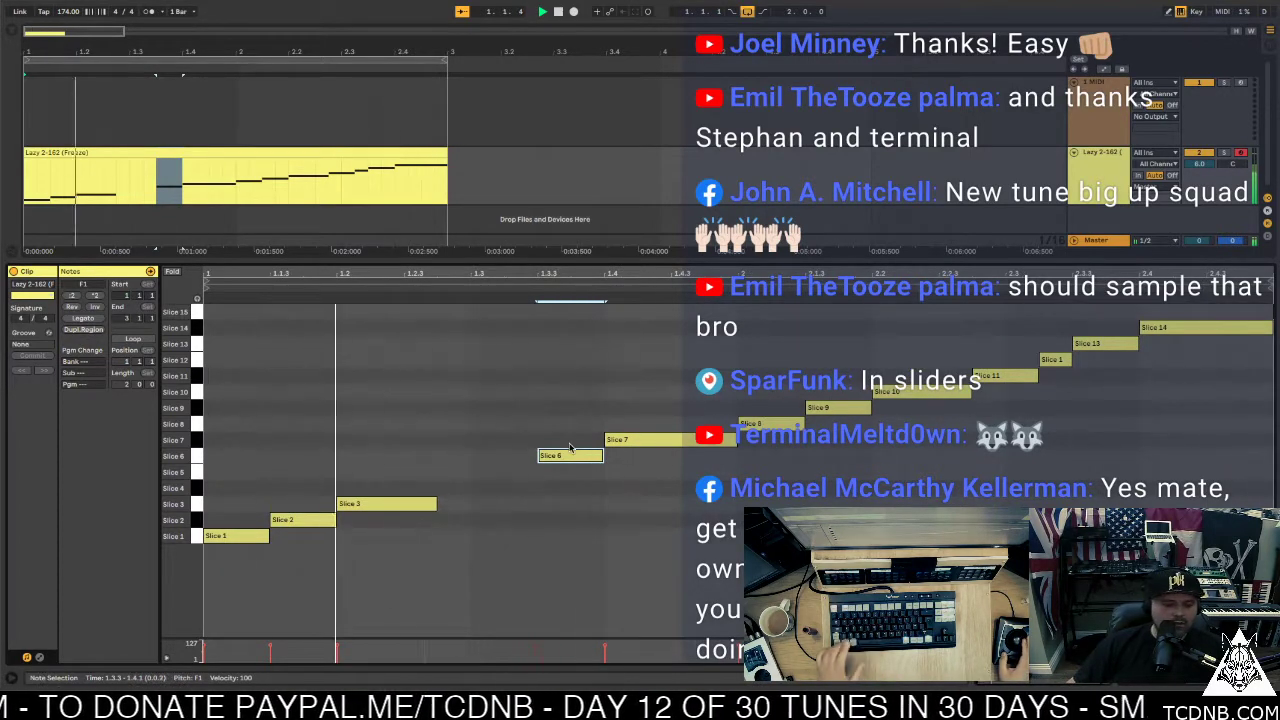
pyautogui.hscroll(2, 550, 445)
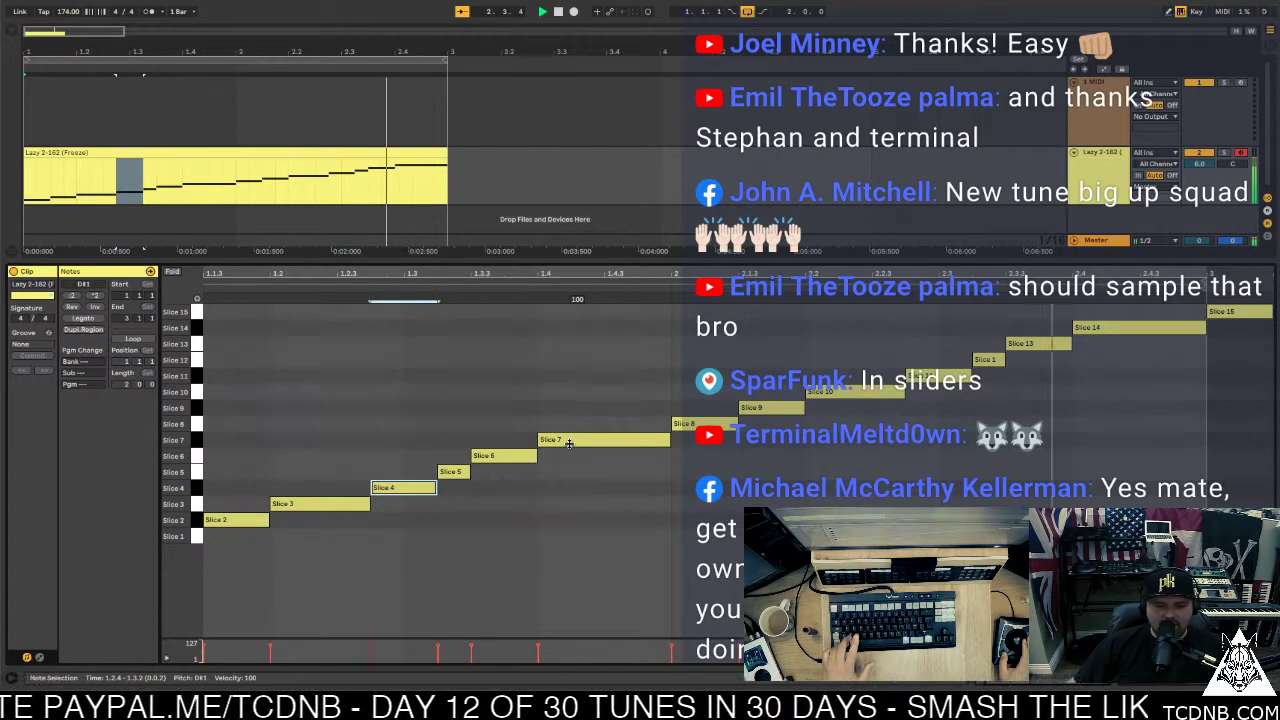
pyautogui.hscroll(-2, 568, 443)
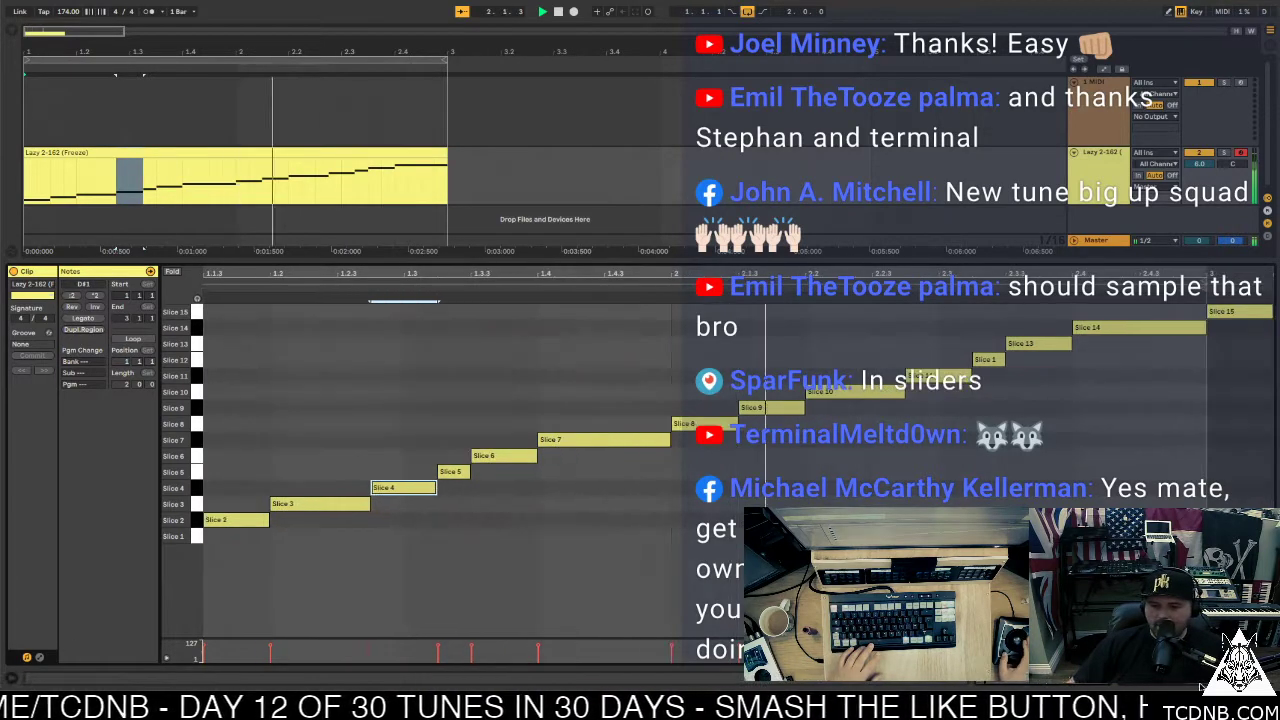
# Shorten the break rack's volume envelope by setting Ve Decay to 723 ms and Ve Sustain to -inf dB
pyautogui.hotkey('shift', 'Tab')
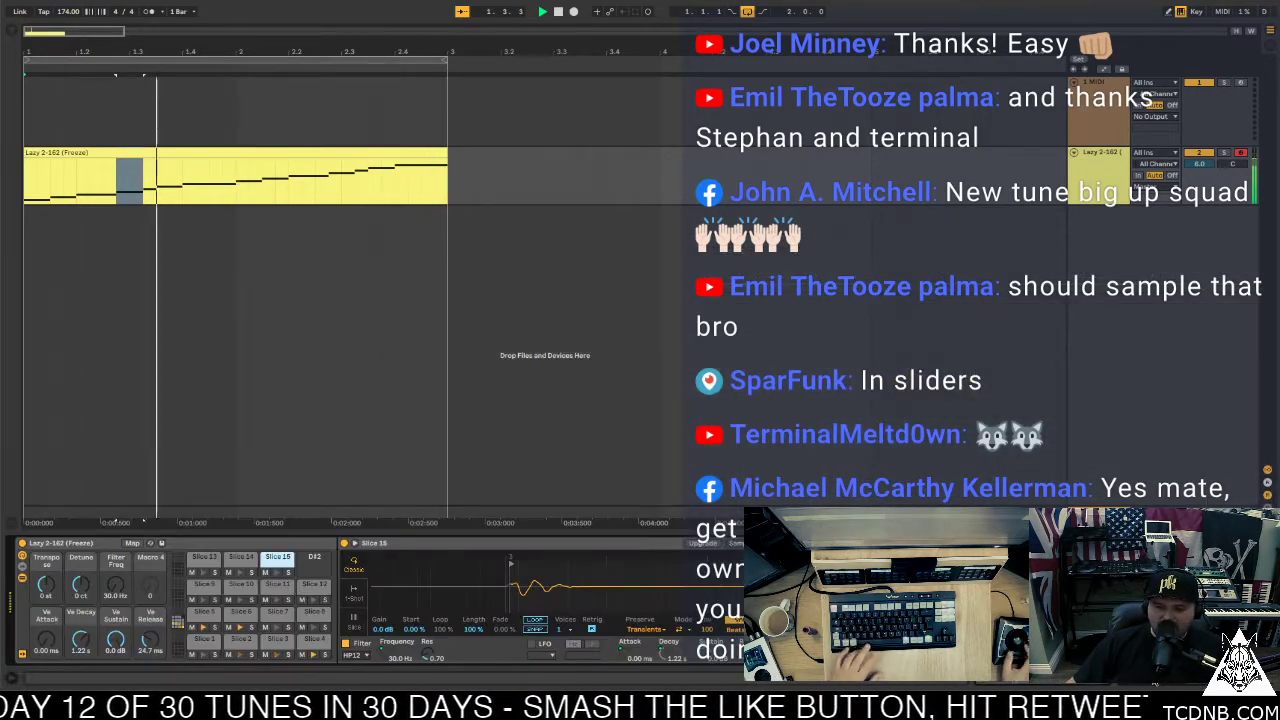
pyautogui.click(1125, 163)
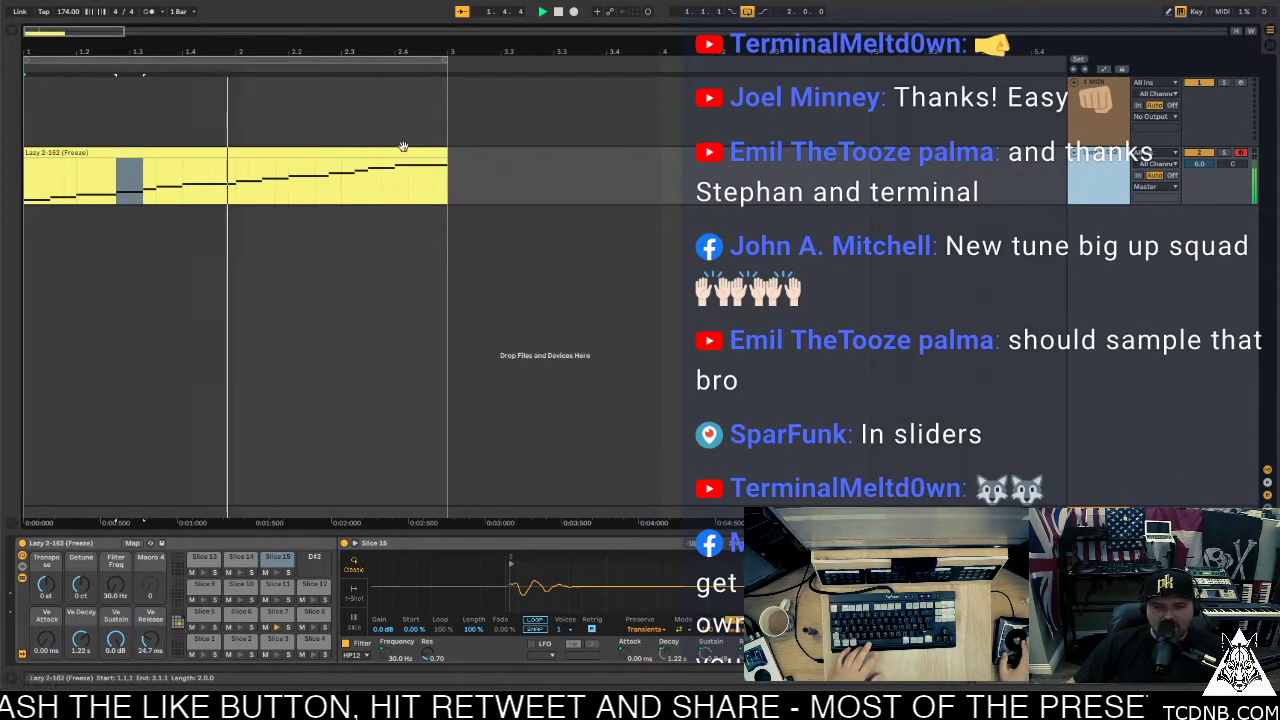
pyautogui.press('-')
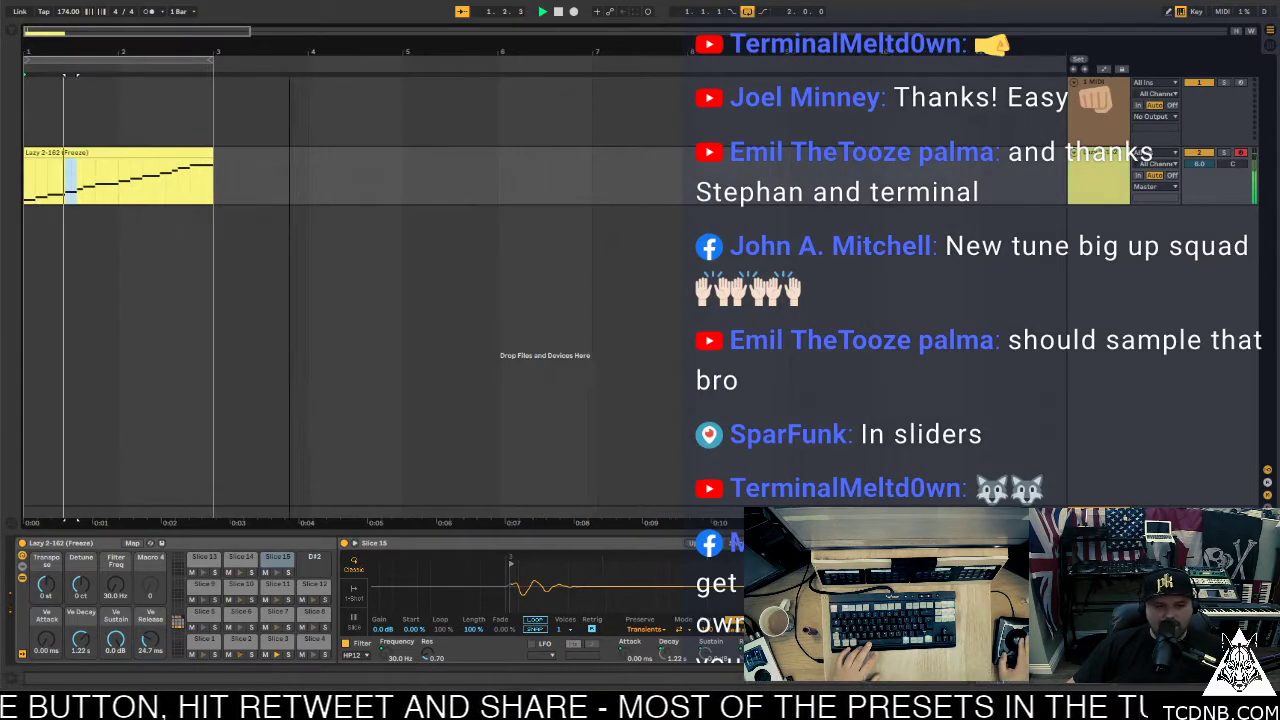
pyautogui.click(60, 152)
pyautogui.moveTo(60, 152)
pyautogui.keyDown('ctrl'); pyautogui.mouseDown()
pyautogui.moveTo(243, 165)
pyautogui.moveTo(45, 157)
pyautogui.mouseUp(); pyautogui.keyUp('ctrl')
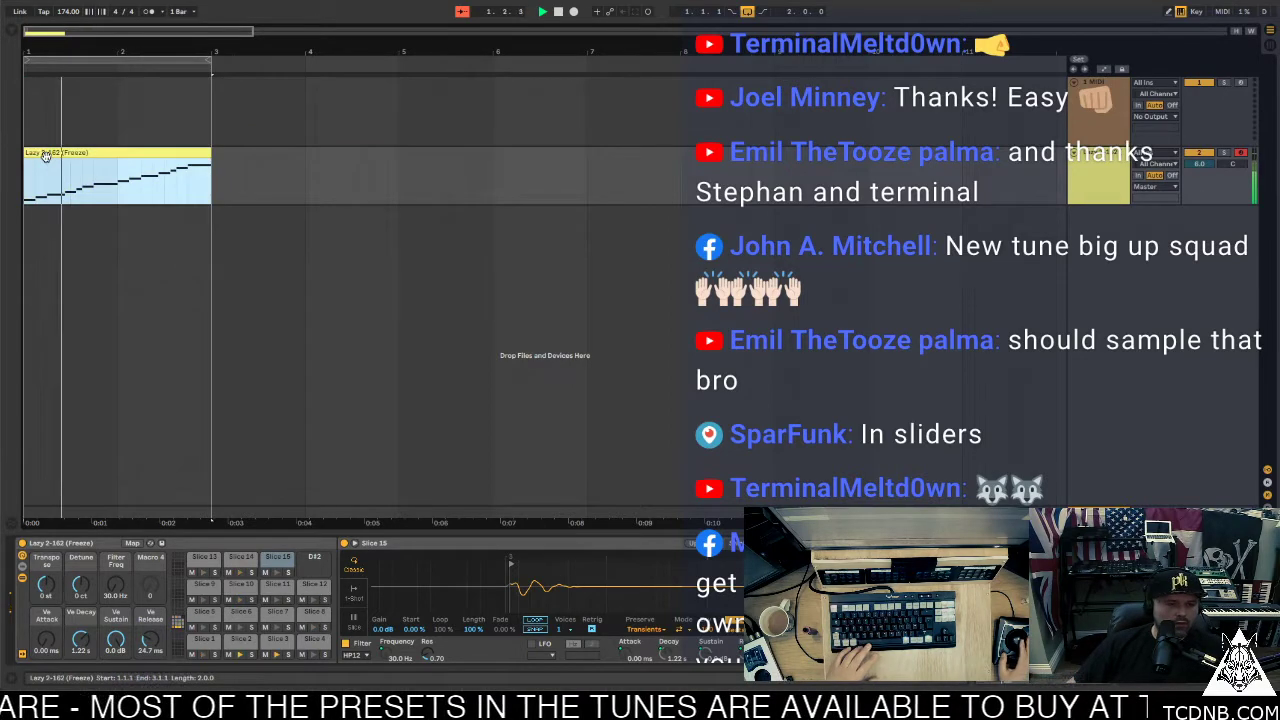
pyautogui.click(134, 477)
pyautogui.moveTo(86, 640)
pyautogui.mouseDown()
pyautogui.moveTo(86, 670)
pyautogui.moveTo(78, 645)
pyautogui.mouseUp()
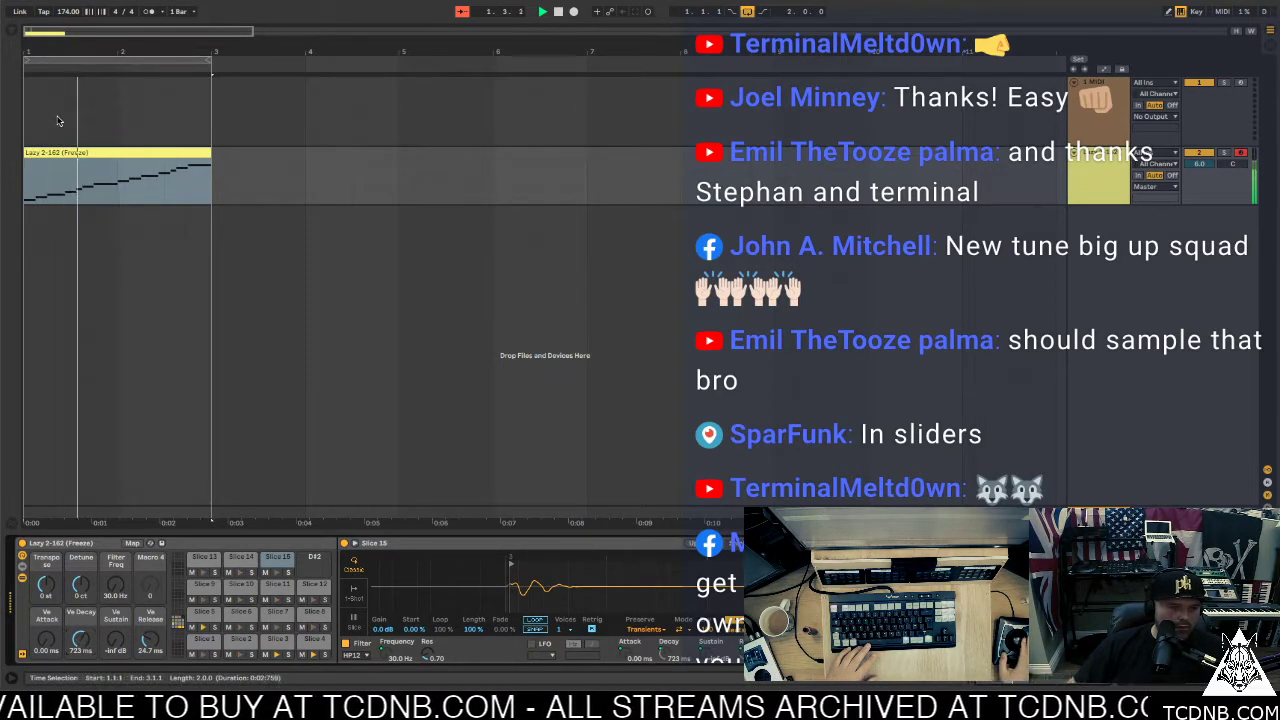
# Delete the Slice 2 note at 1.1.3 and the Slice 9 note at 2.1.3 from the break's MIDI clip
pyautogui.hotkey('shift', 'Tab')
pyautogui.click(300, 519)
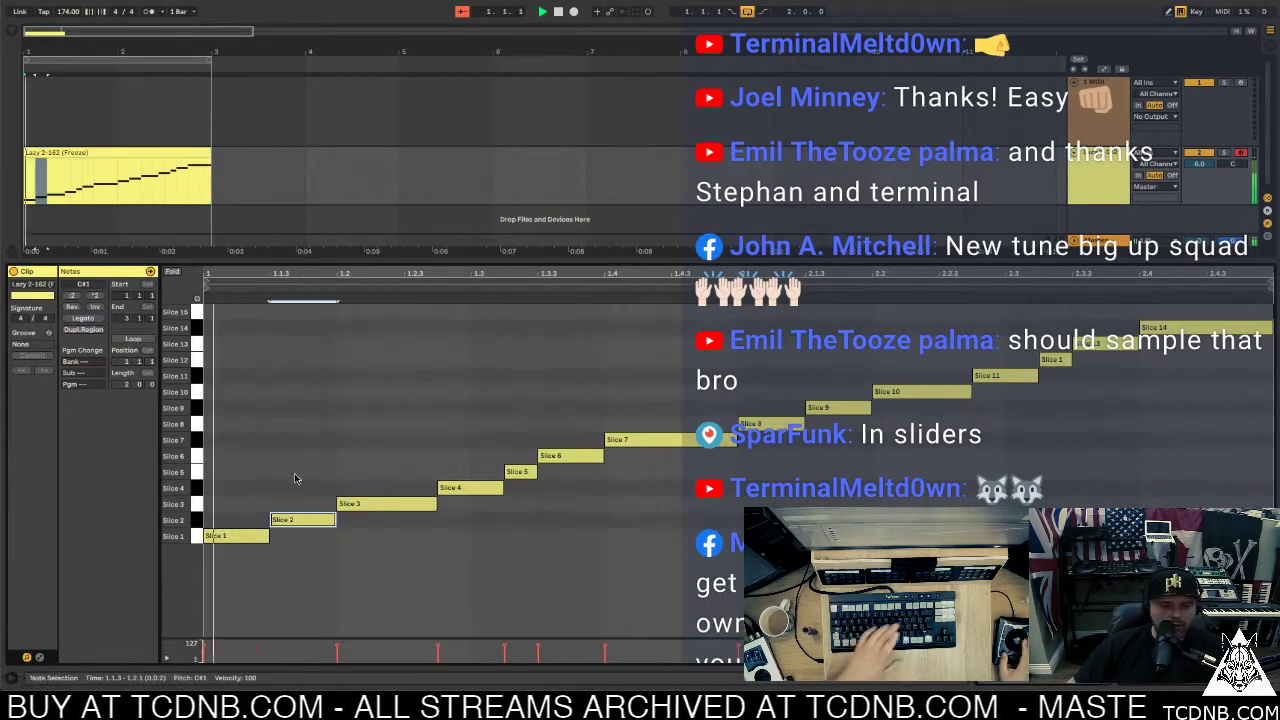
pyautogui.press('Delete')
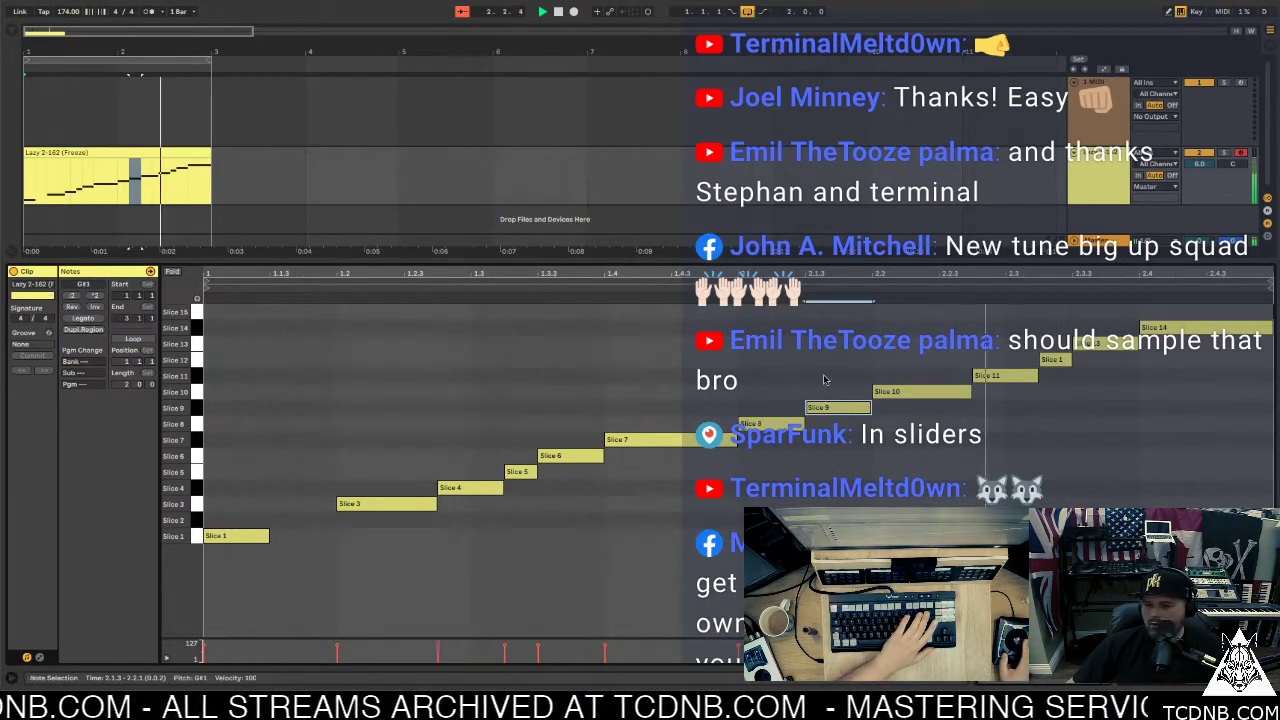
pyautogui.click(836, 407)
pyautogui.press('Delete')
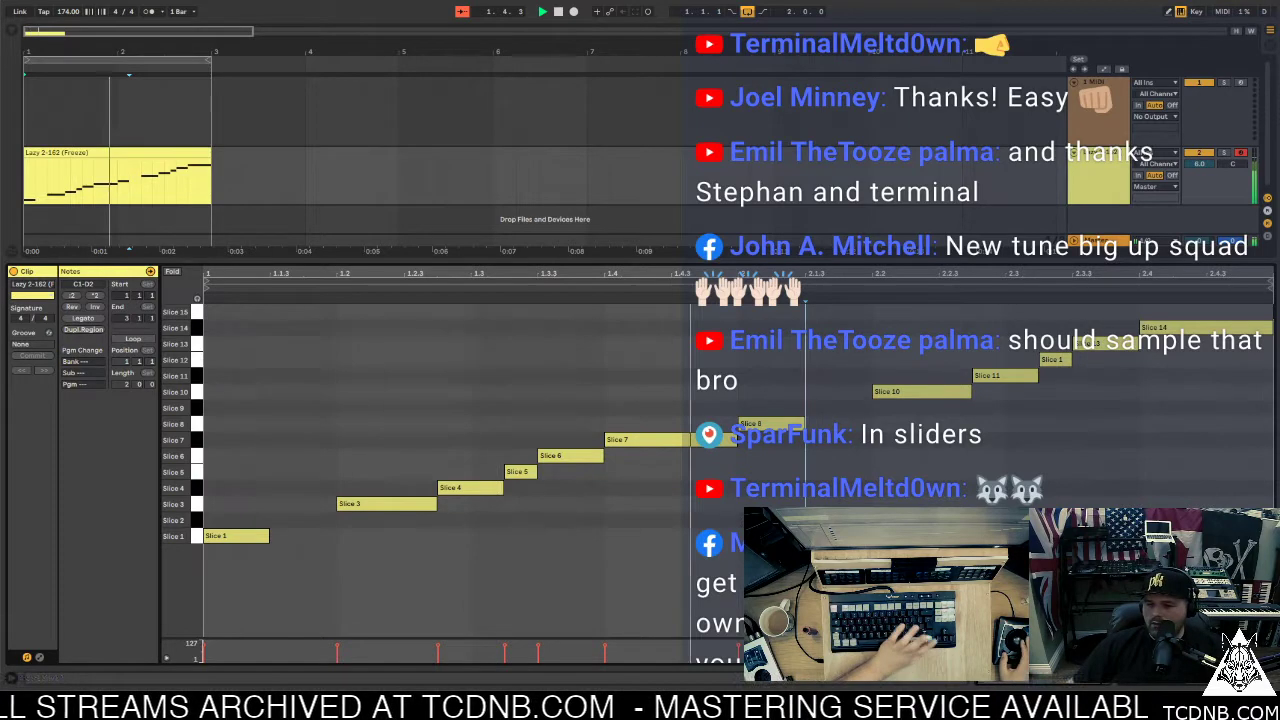
# Lower the volume of the Lazy 2-162 break track while the pattern plays
pyautogui.hotkey('shift', 'Tab')
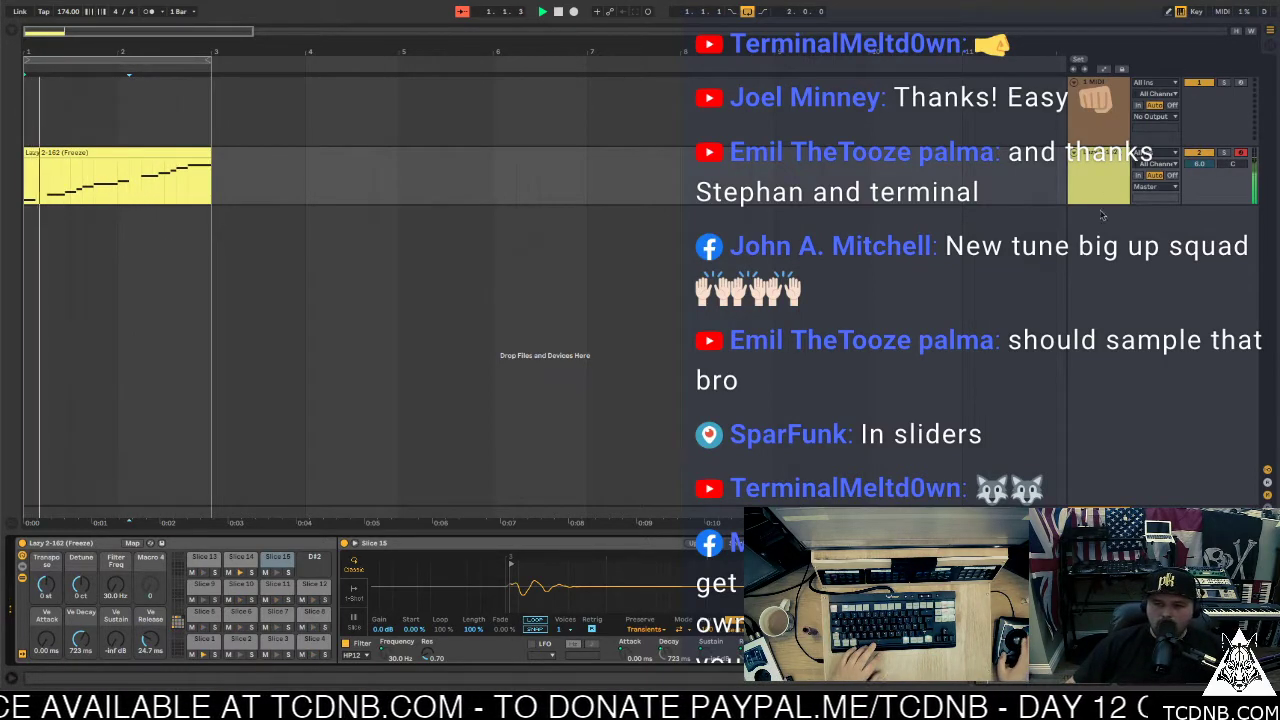
pyautogui.click(1107, 158)
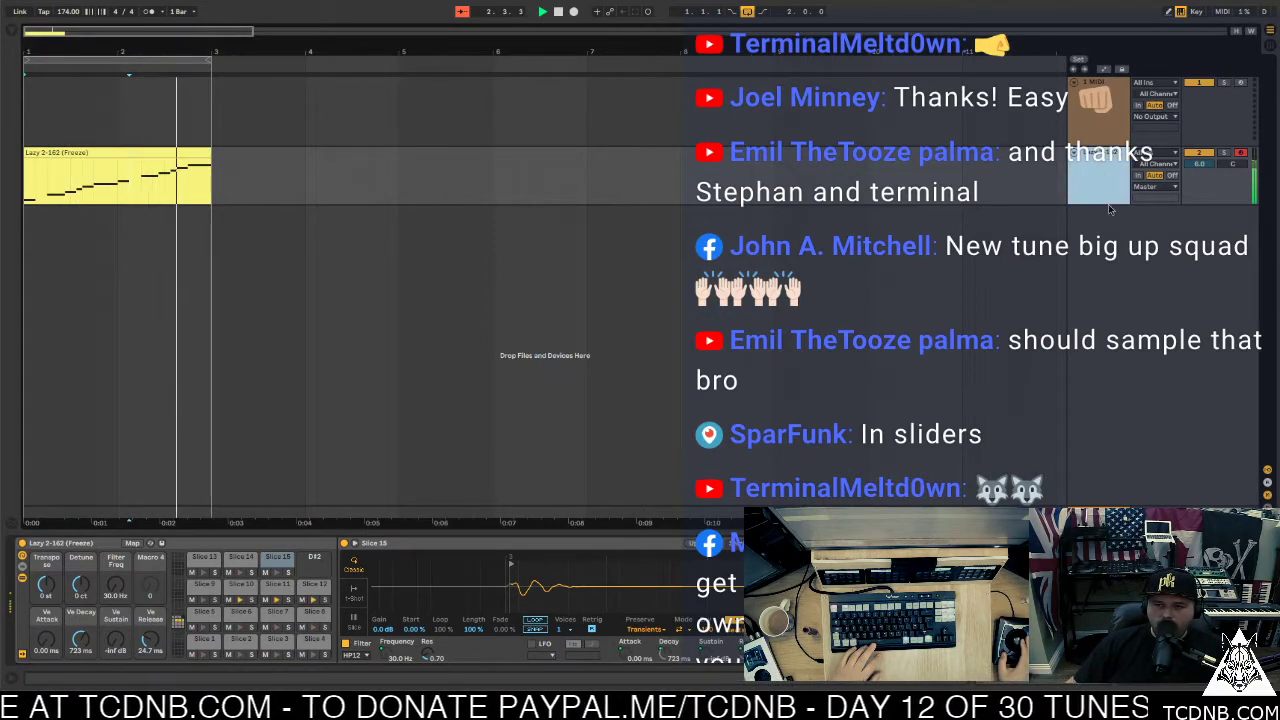
pyautogui.click(1200, 164)
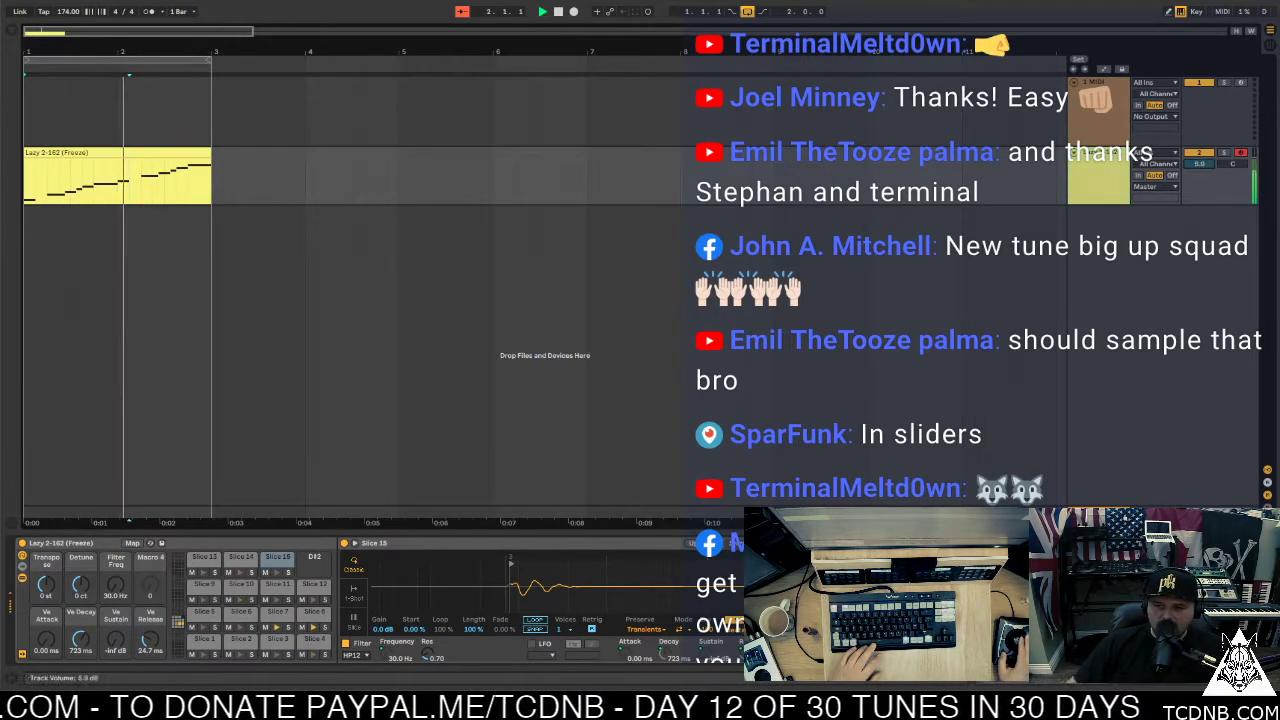
# Load the KClip Pro clipper on the master with raised input gain, and set the break track's volume to -2.3 dB
pyautogui.click(1099, 512)
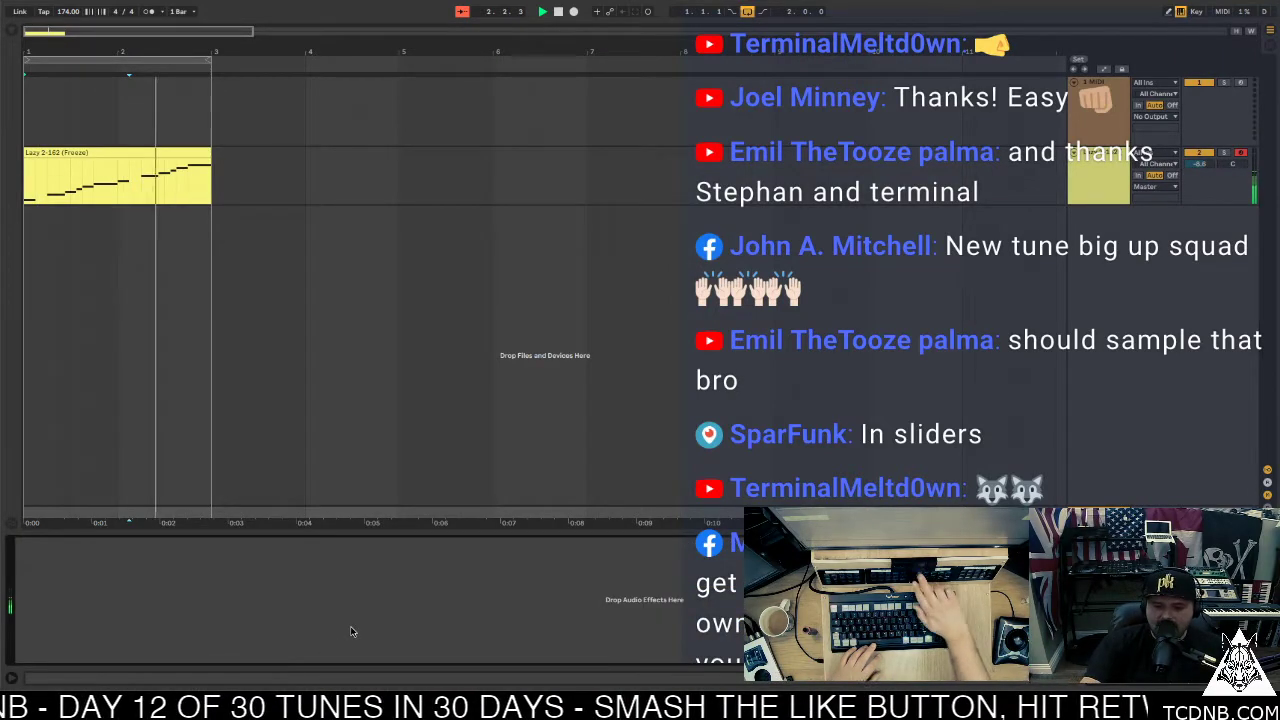
pyautogui.hotkey('ctrl', 'v')
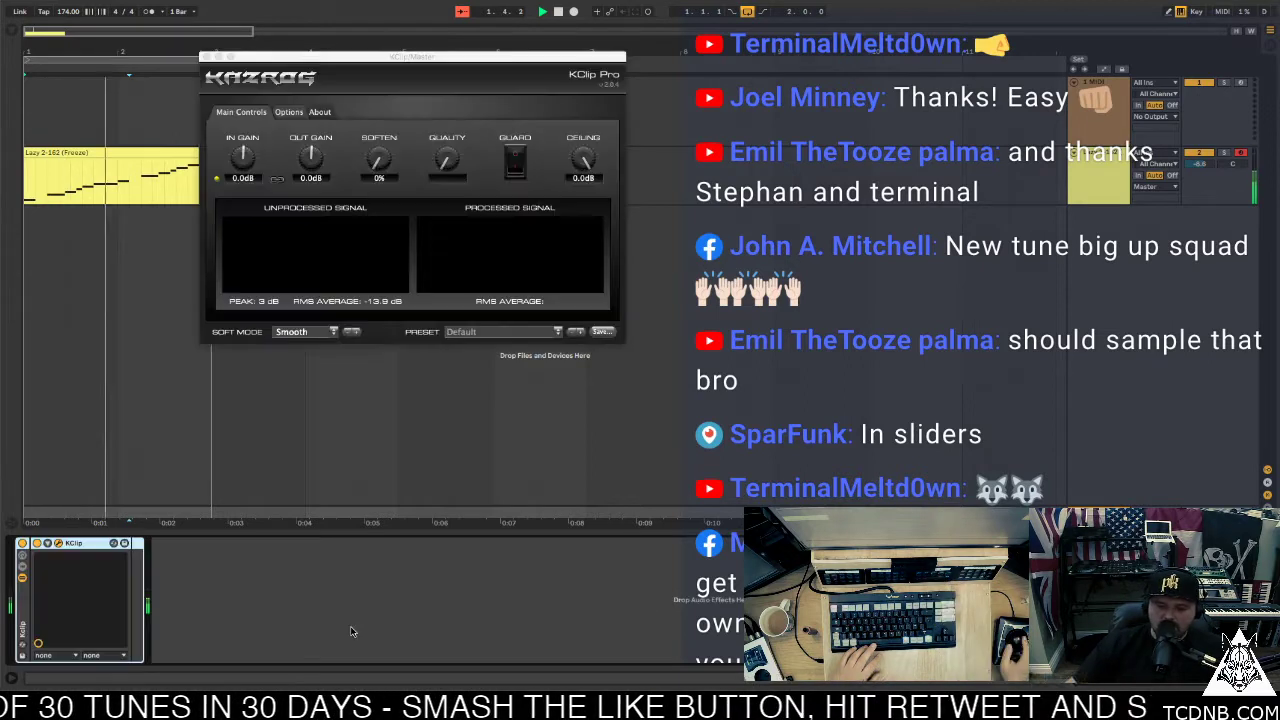
pyautogui.moveTo(255, 155); pyautogui.dragTo(245, 113)
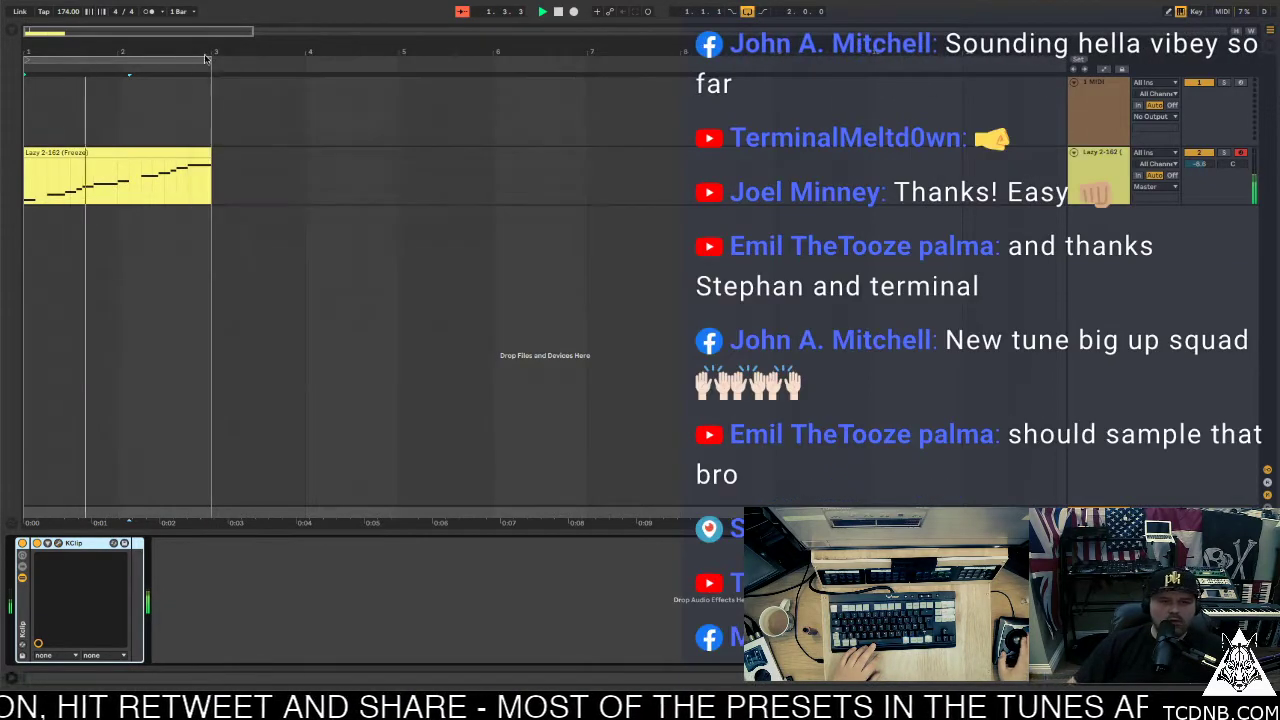
pyautogui.click(206, 56)
pyautogui.moveTo(1198, 163); pyautogui.dragTo(1199, 165)
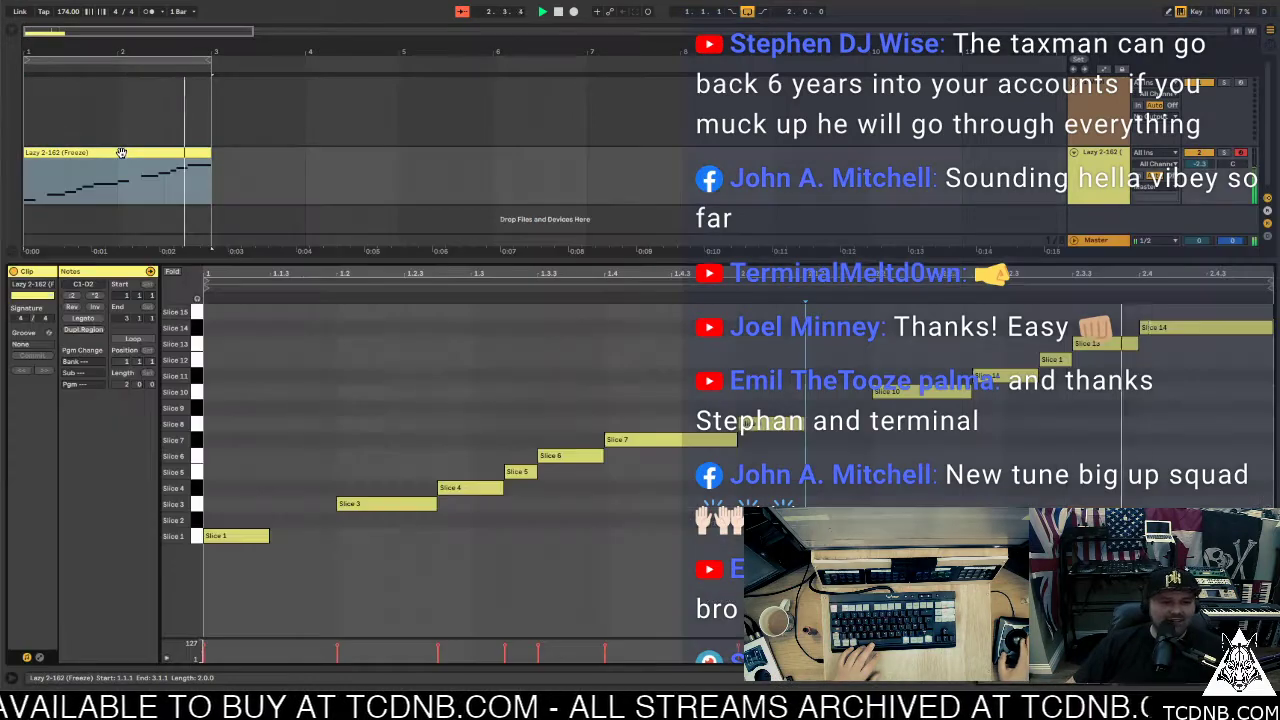
# Browse the TC sound archive's drums folder to its hats and open the samples in the nauman hat folder
pyautogui.doubleClick(120, 178)
pyautogui.hotkey('ctrl', 'alt', 'b')
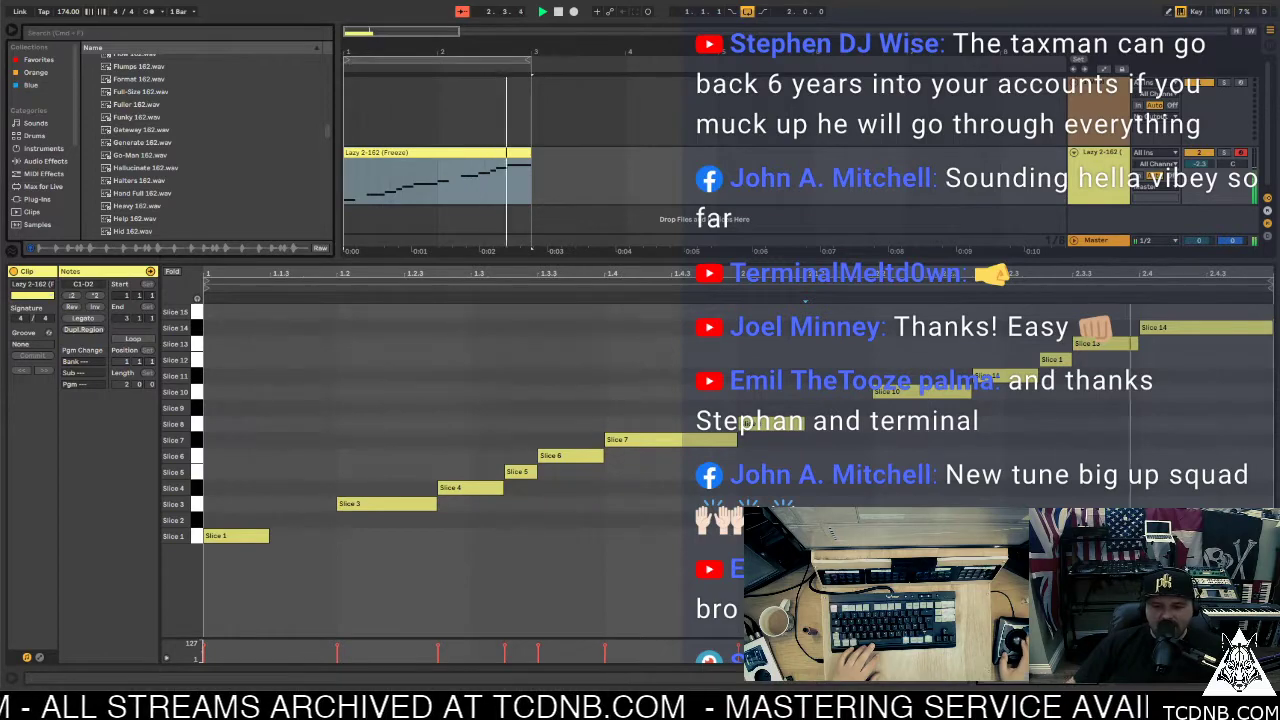
pyautogui.hotkey('ctrl', 'alt', 'l')
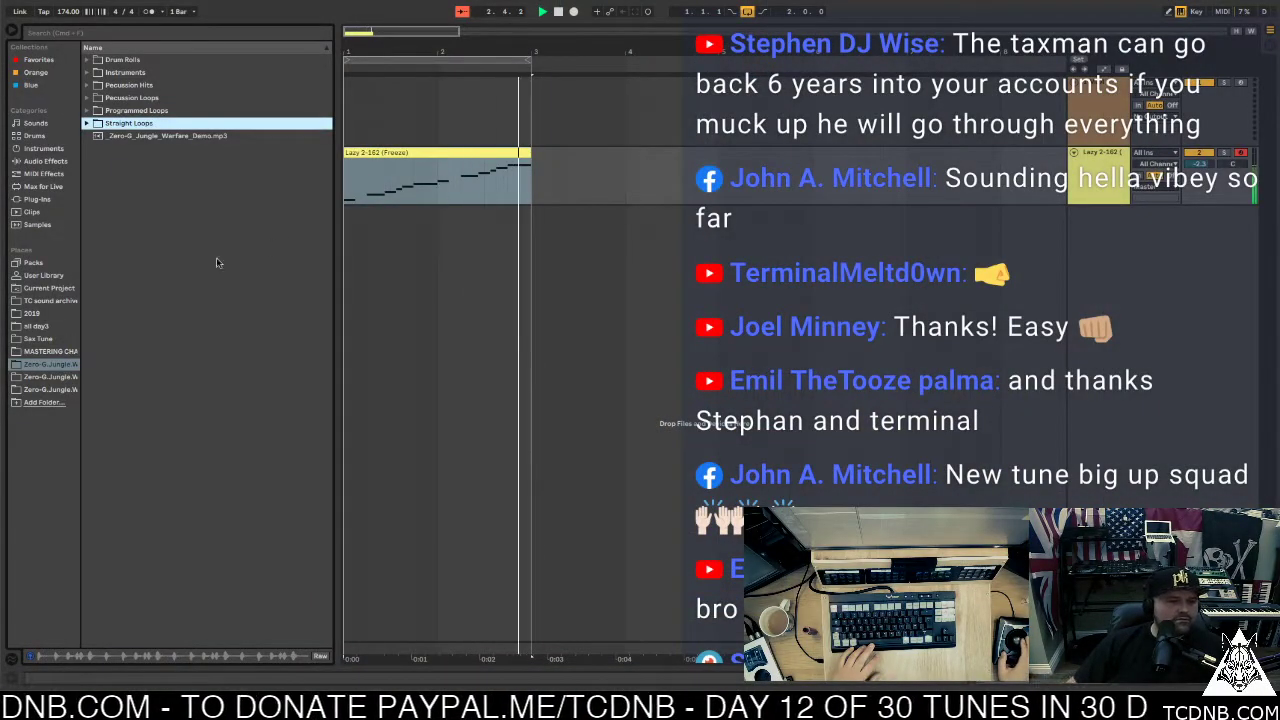
pyautogui.click(403, 150)
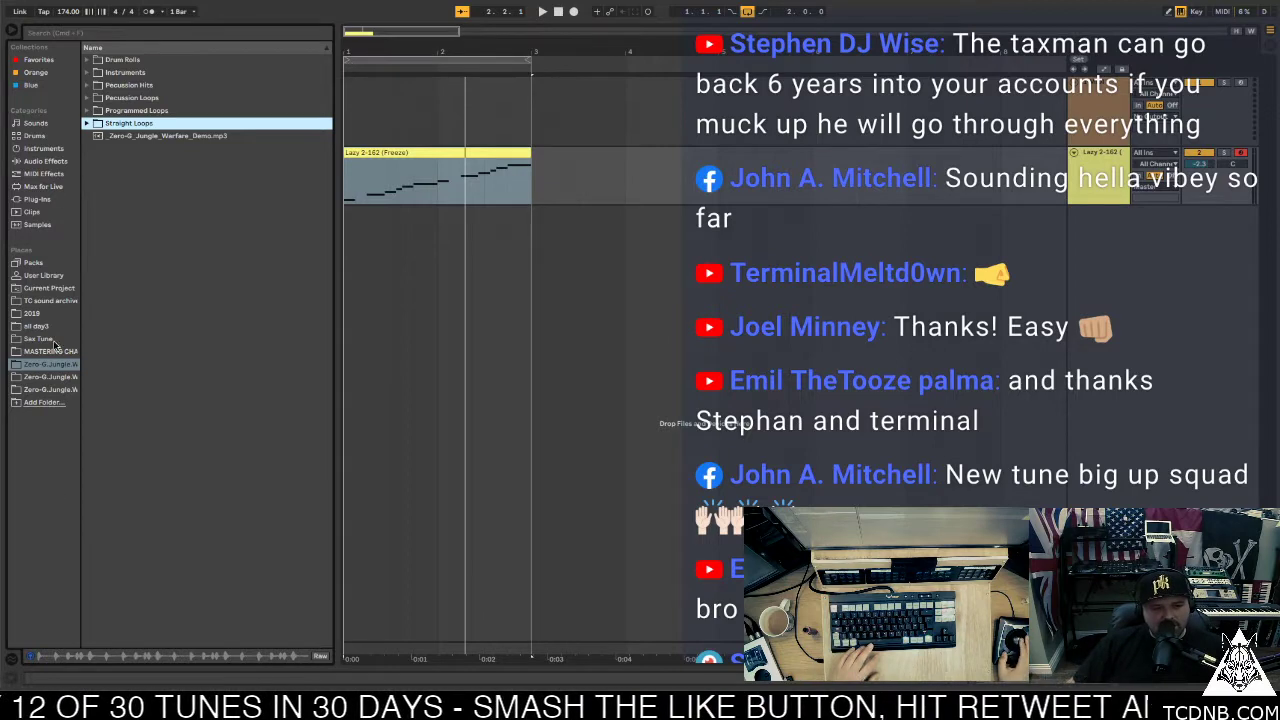
pyautogui.click(47, 303)
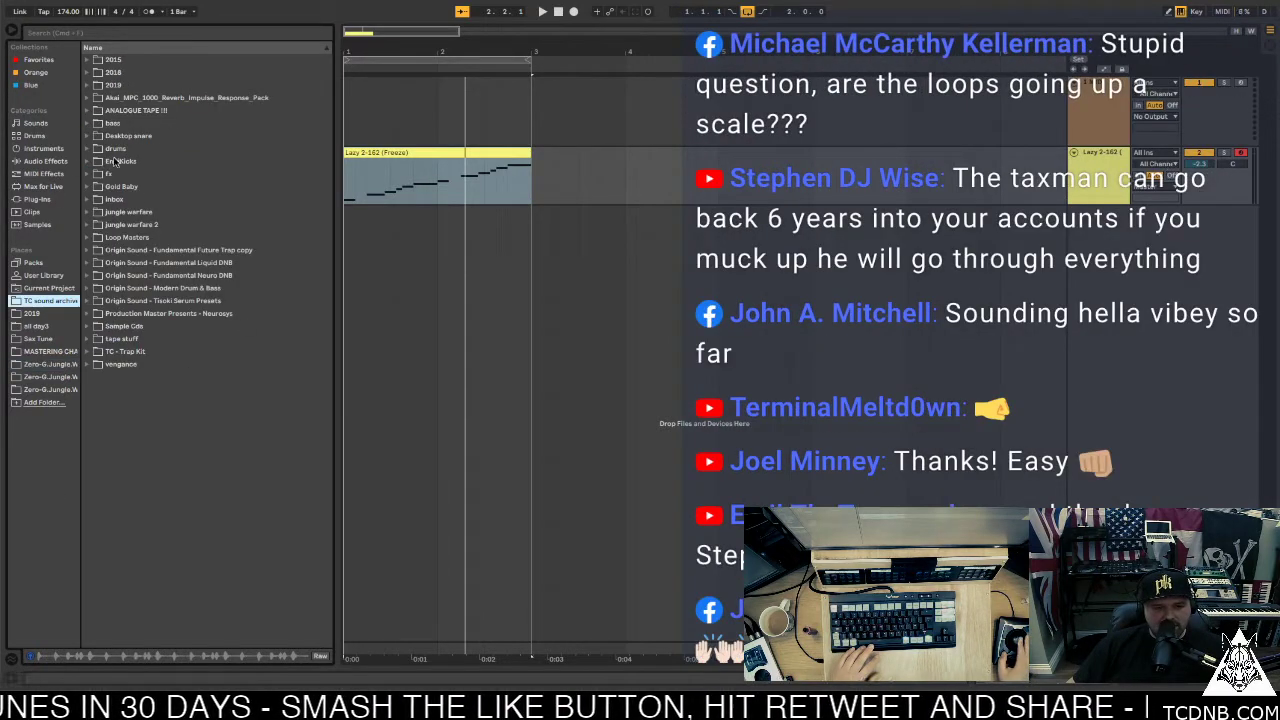
pyautogui.click(87, 148)
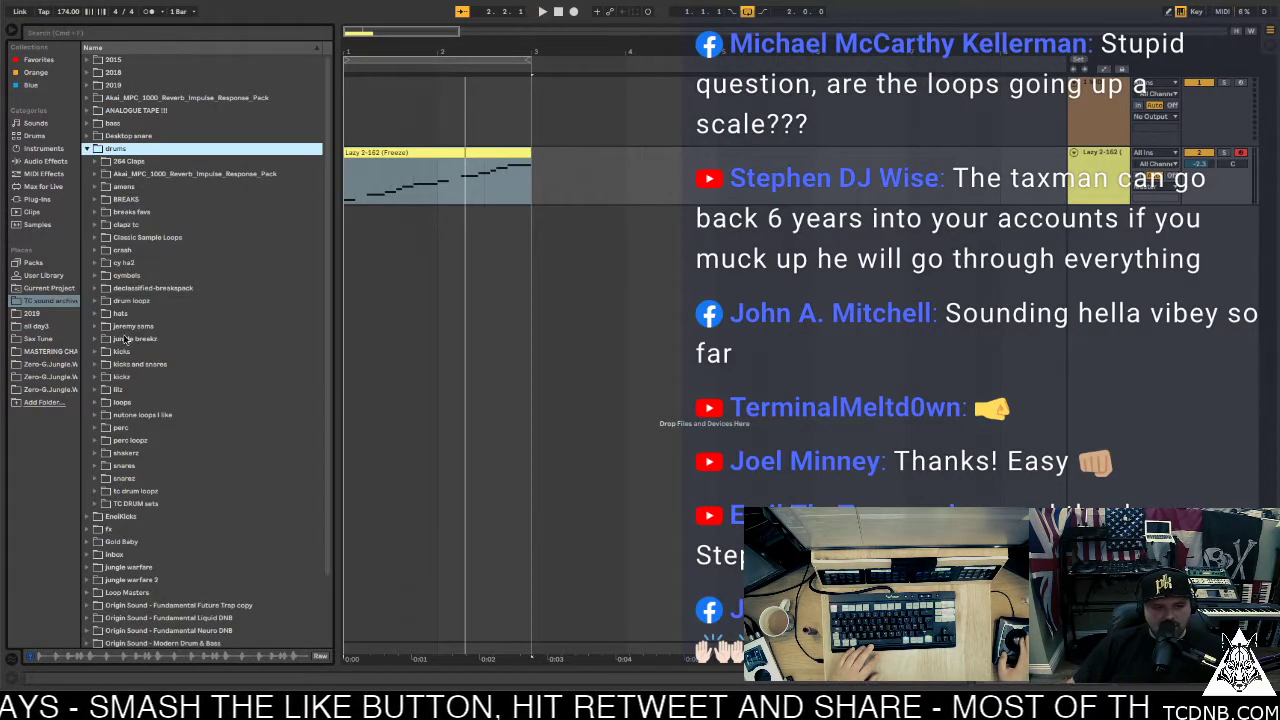
pyautogui.click(96, 263)
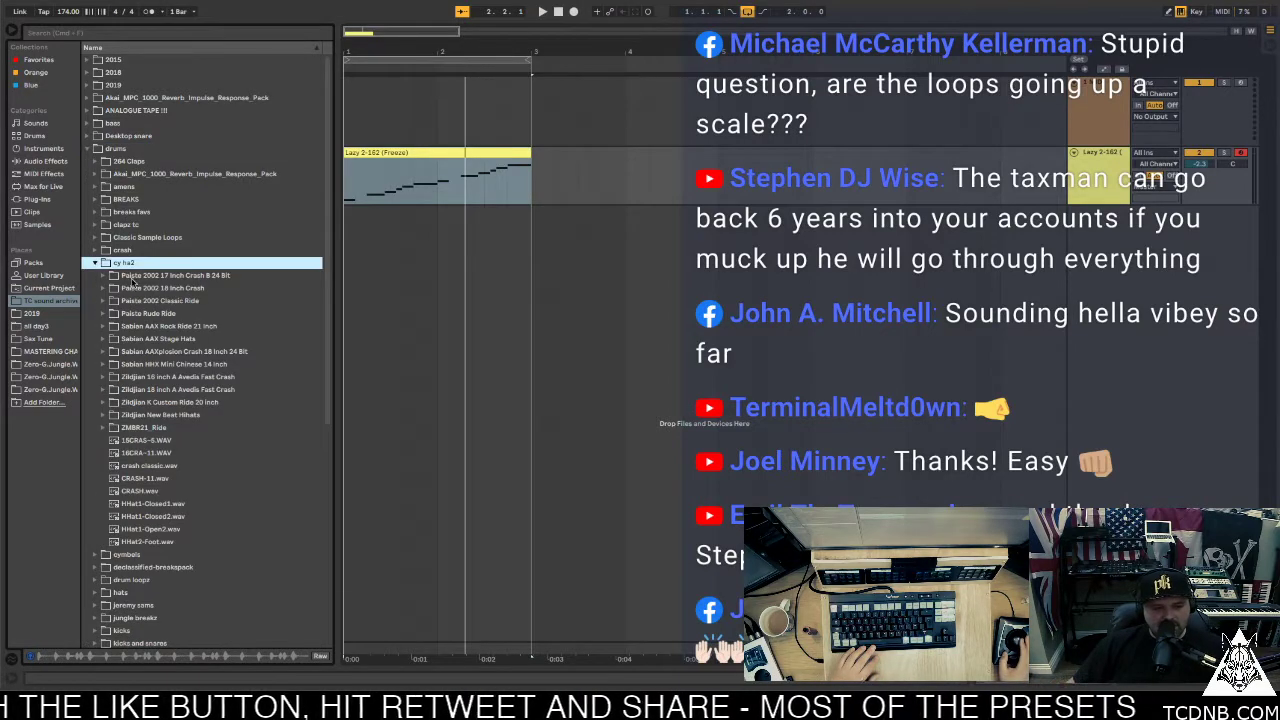
pyautogui.click(97, 263)
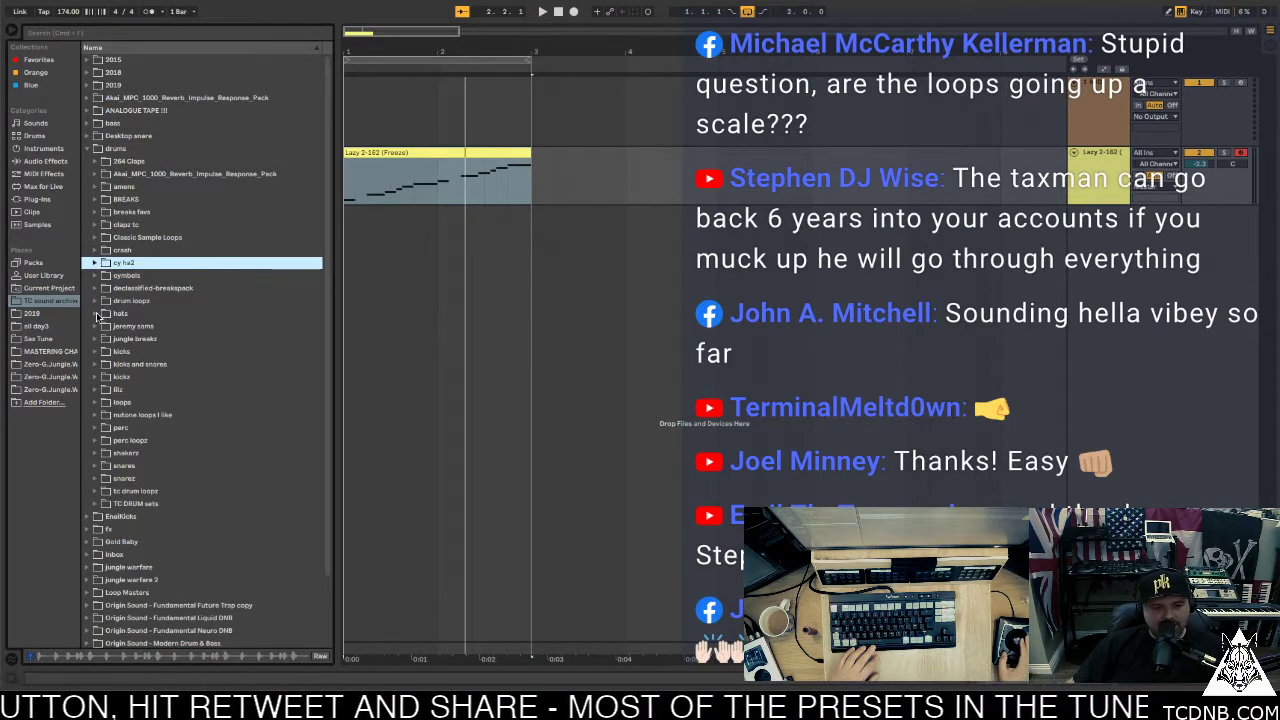
pyautogui.click(96, 314)
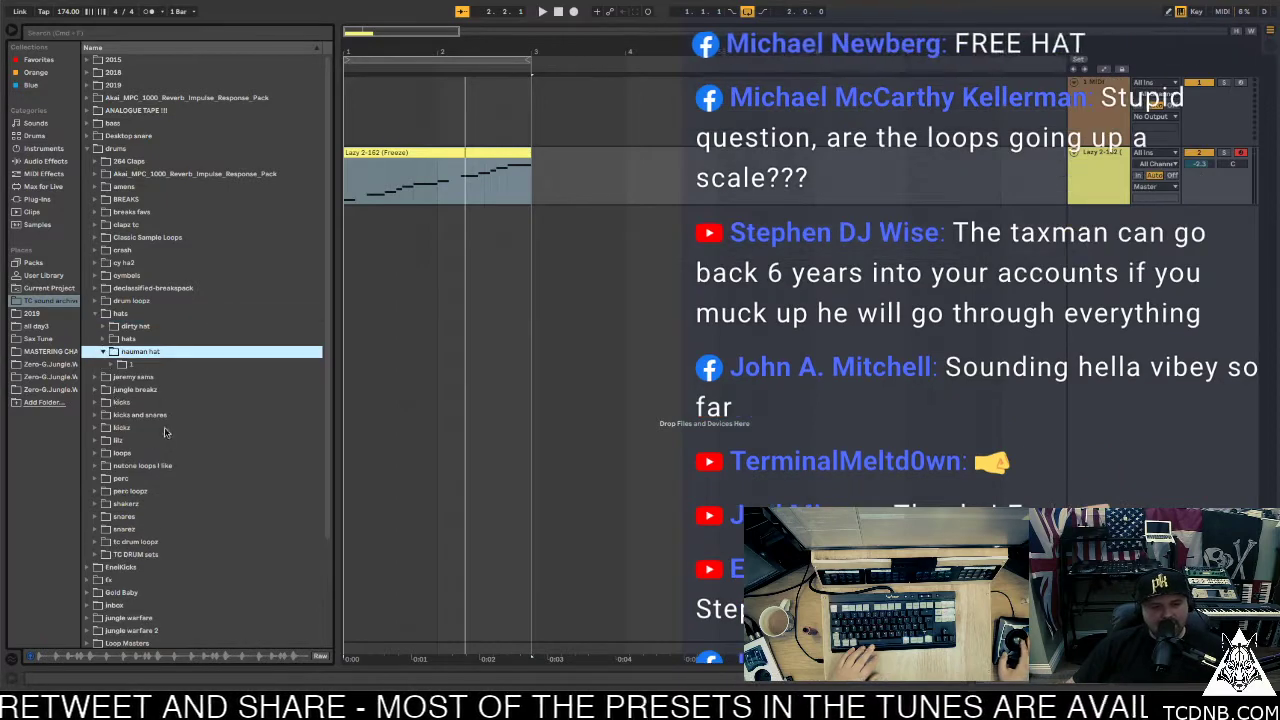
pyautogui.click(103, 351)
pyautogui.scroll(-5, 130, 380)
pyautogui.scroll(-3, 143, 385)
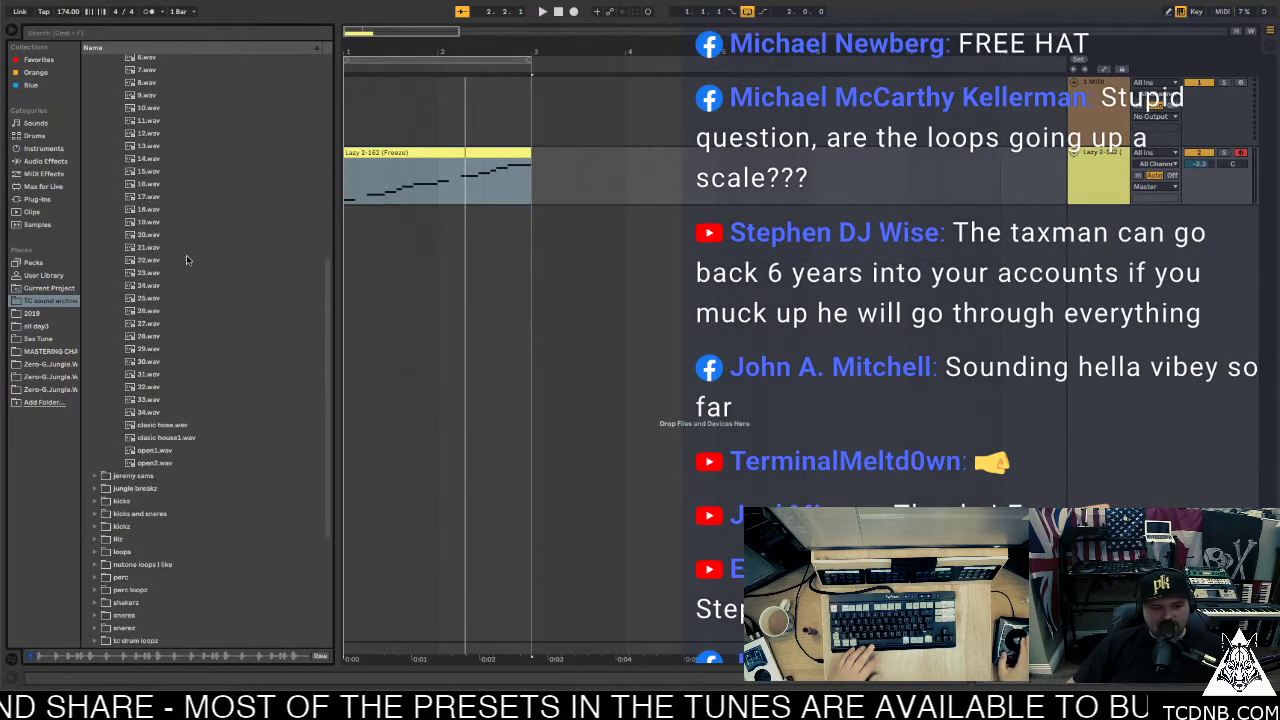
# Load the hat samples 13.wav through 22.wav onto the break rack's empty drum pads starting at E2
pyautogui.click(187, 260)
pyautogui.keyDown('shift'); pyautogui.click(158, 146); pyautogui.keyUp('shift')
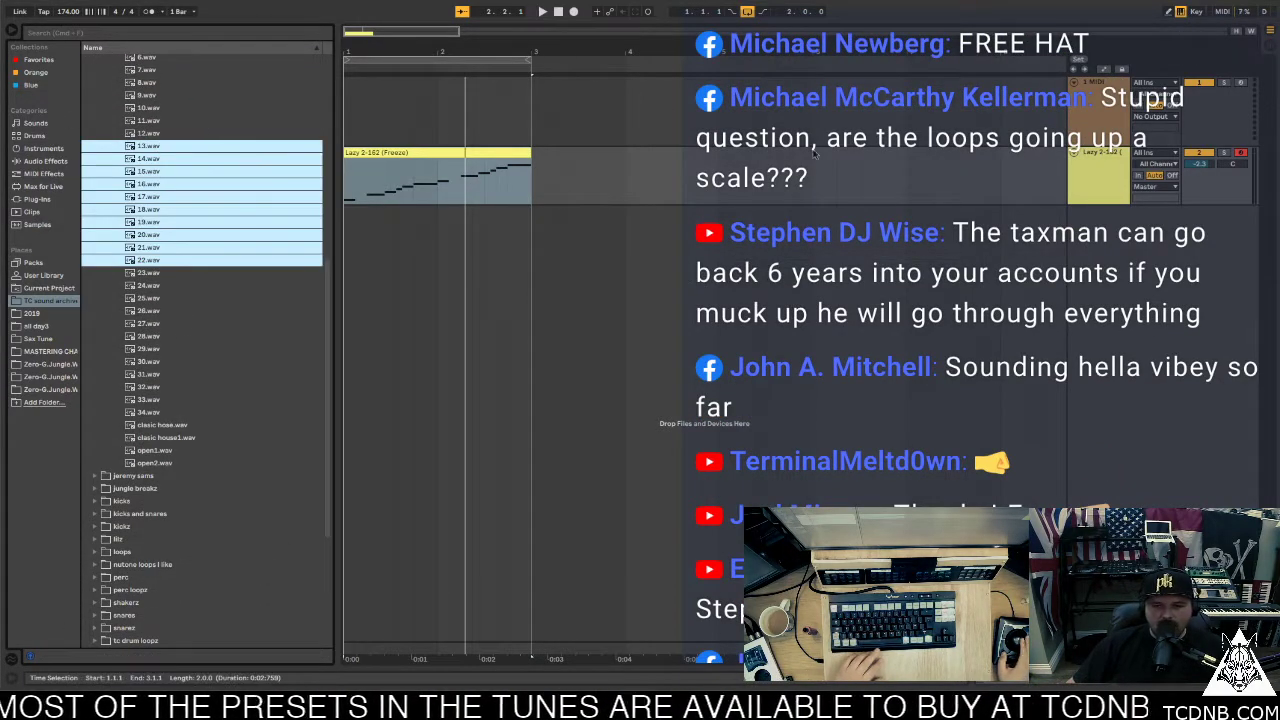
pyautogui.click(1134, 200)
pyautogui.click(1140, 686)
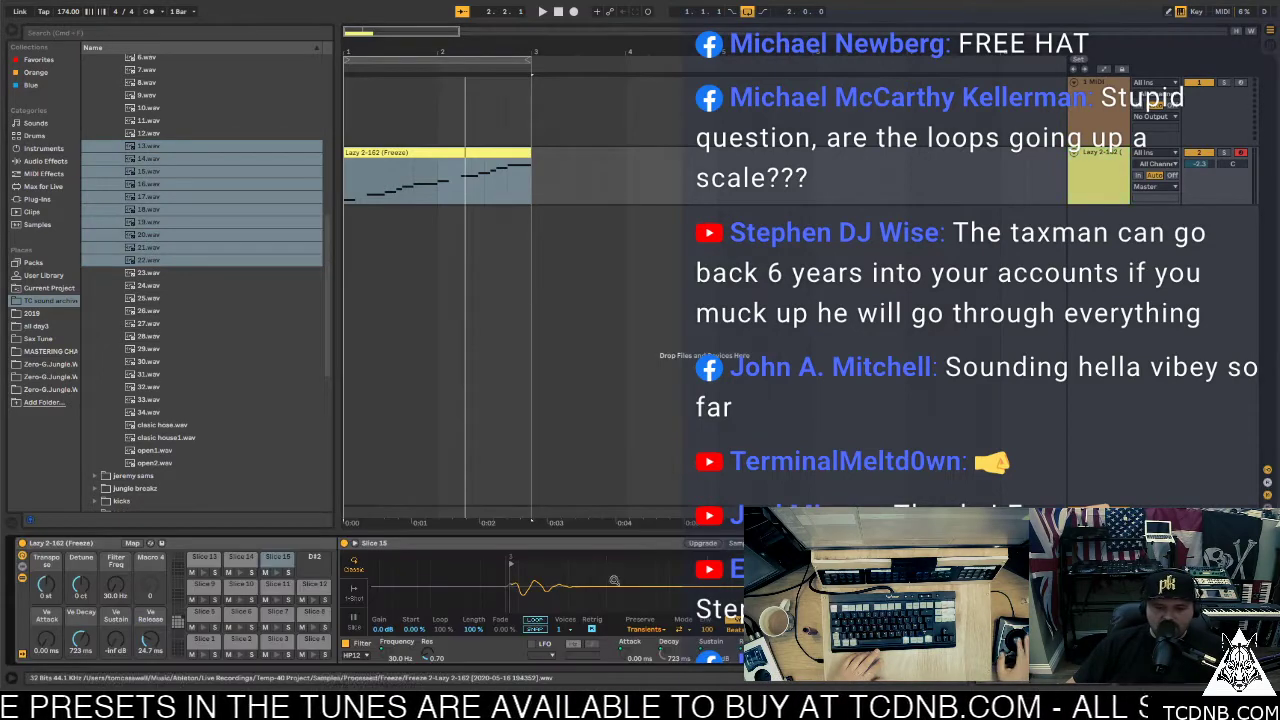
pyautogui.click(175, 616)
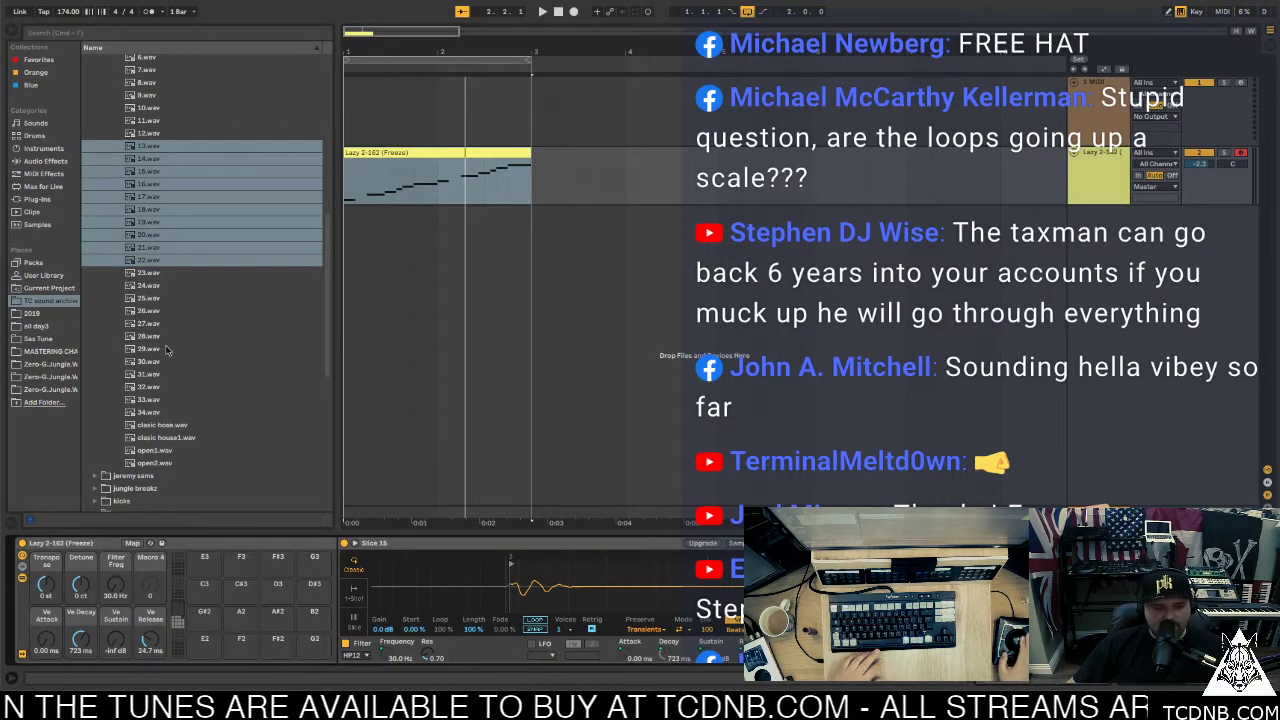
pyautogui.moveTo(135, 148); pyautogui.dragTo(196, 643)
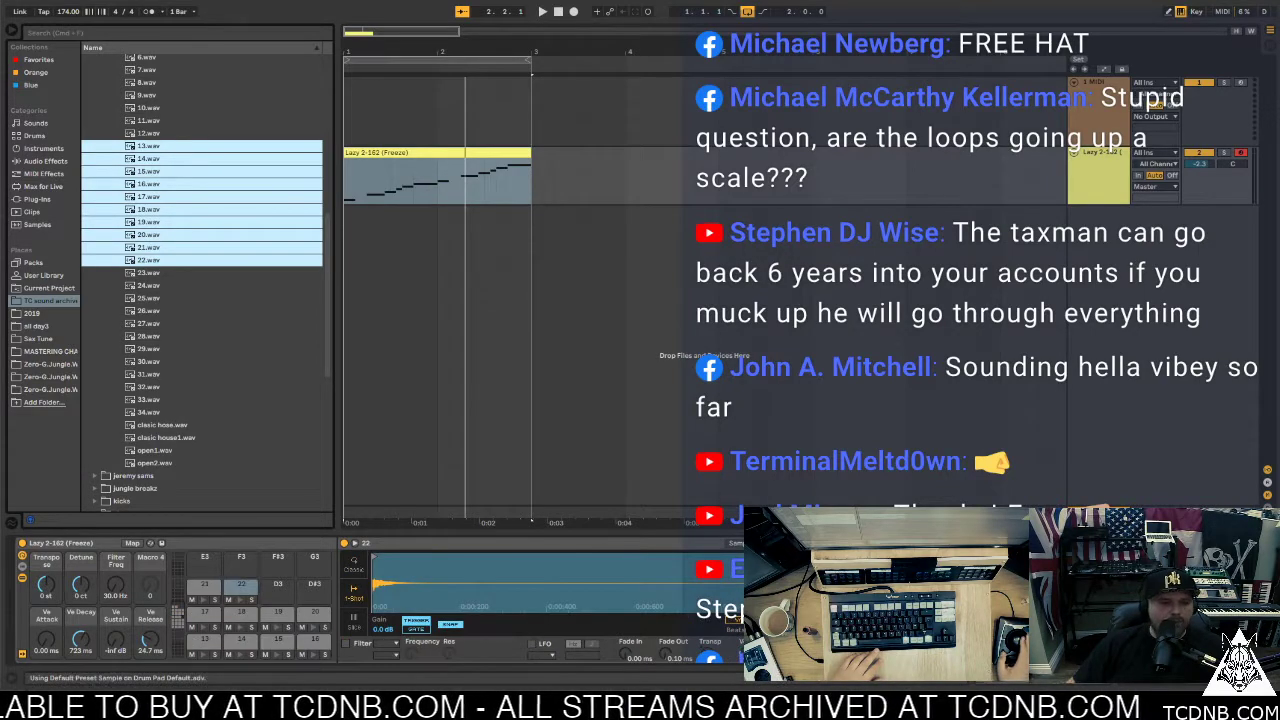
# Copy the Slice 1 note onto hat sample 14 at 1.1.1, duplicate it to 1.2.1, and audition the pattern
pyautogui.doubleClick(382, 154)
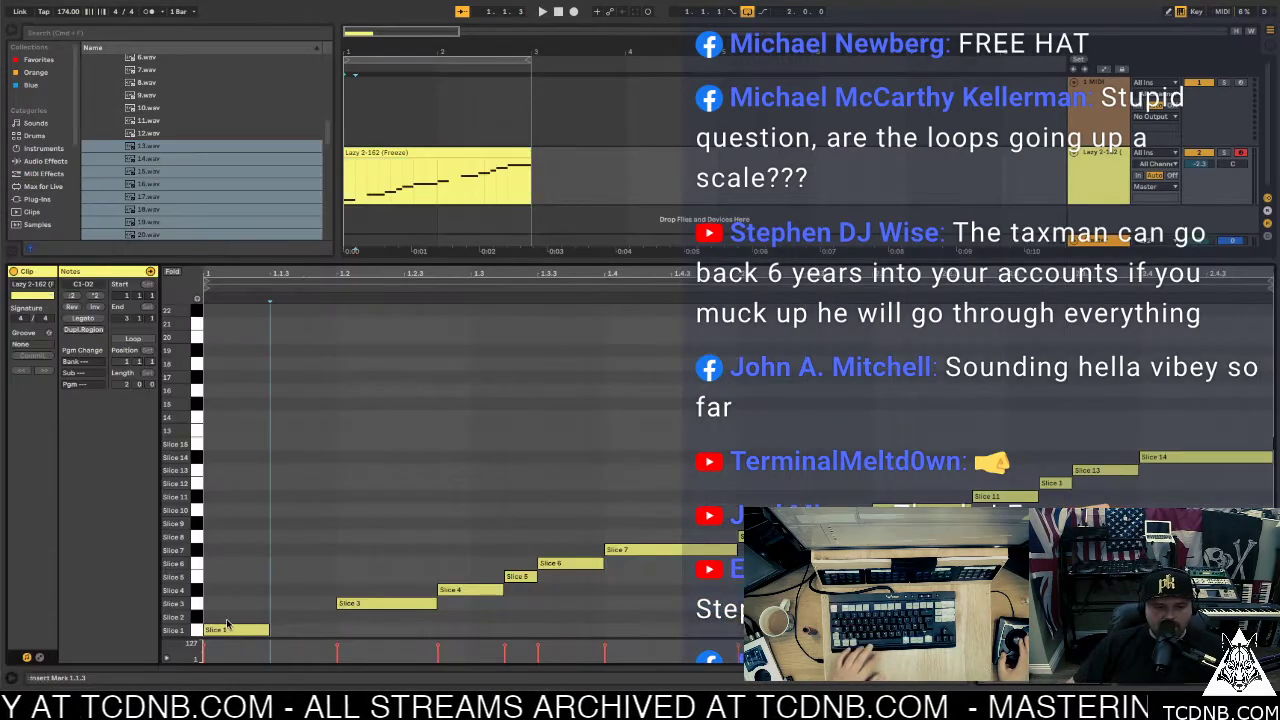
pyautogui.moveTo(228, 614); pyautogui.dragTo(230, 425)
pyautogui.doubleClick(236, 630)
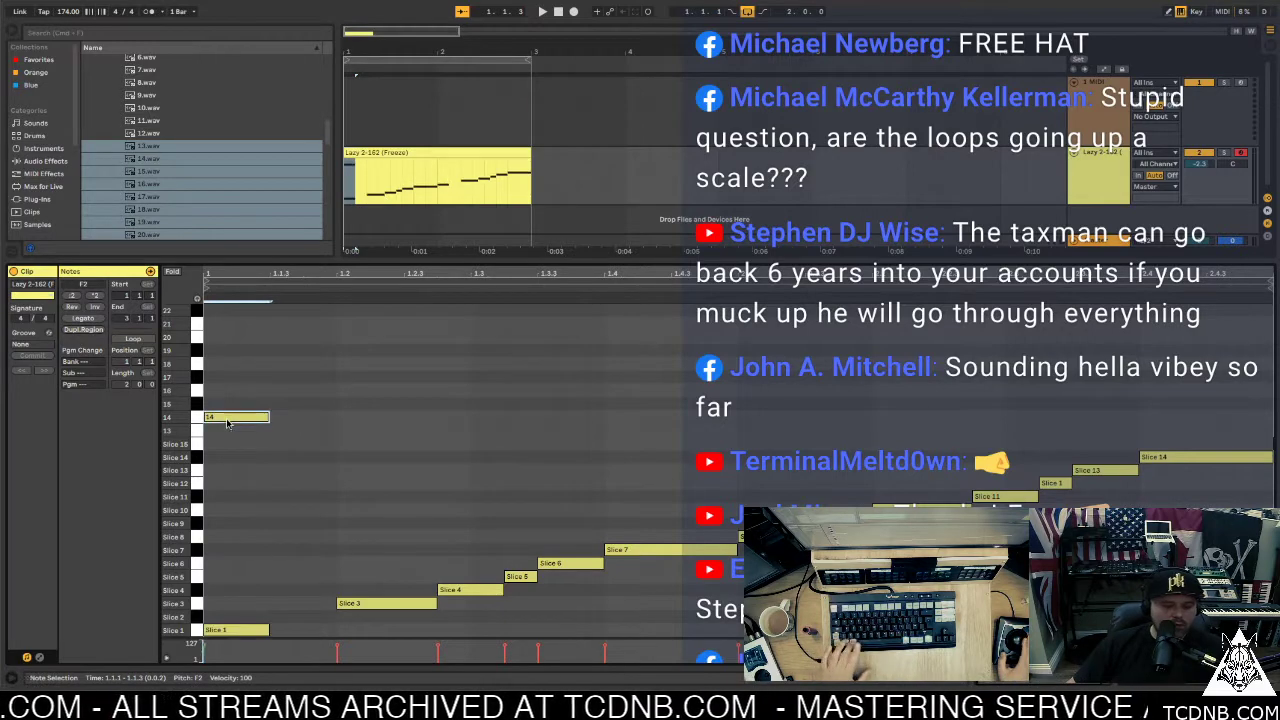
pyautogui.press('space')
pyautogui.press('space')
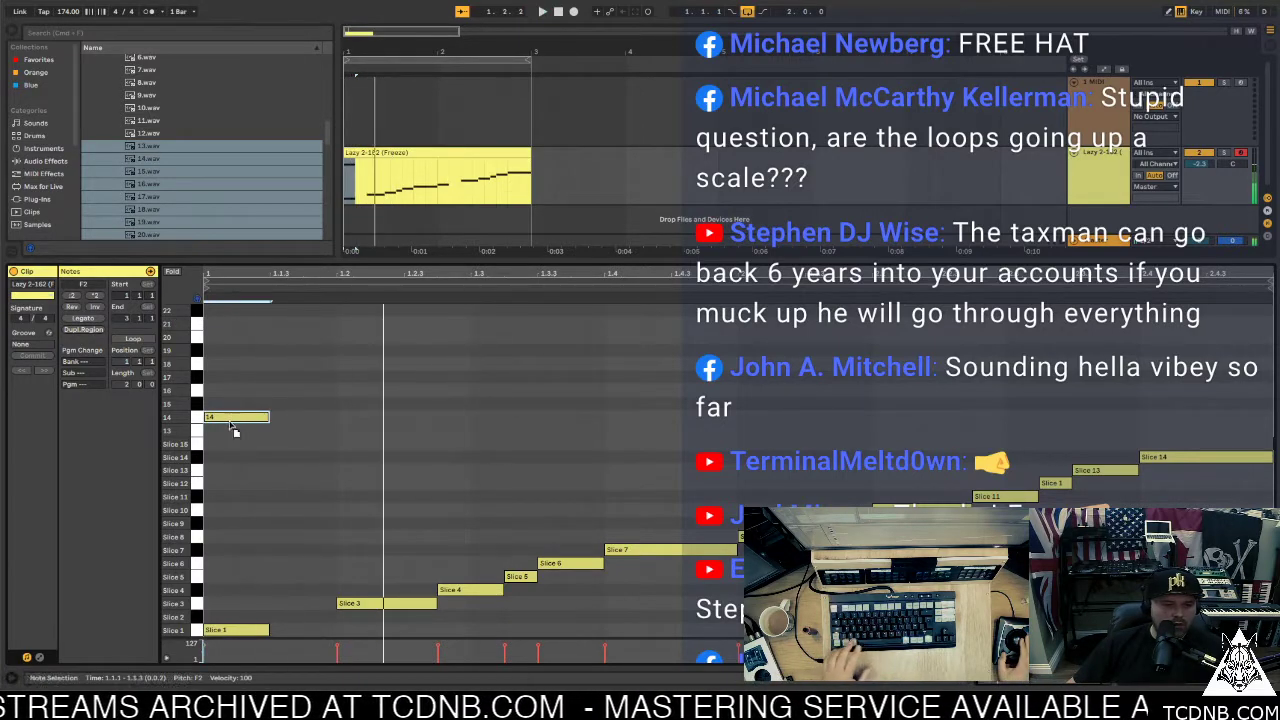
pyautogui.moveTo(235, 421); pyautogui.dragTo(368, 425)
pyautogui.doubleClick(240, 417)
pyautogui.press('space')
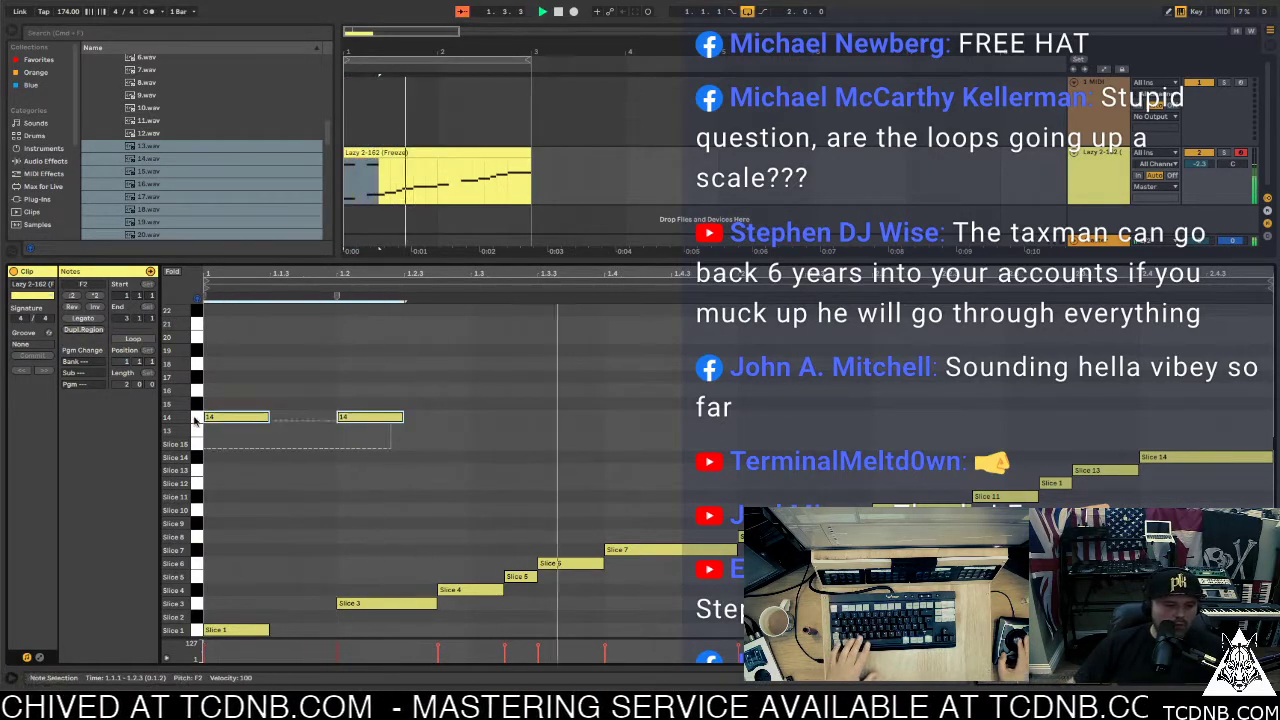
# Move both hat notes to sample 17 and duplicate them so a hat plays on every beat of the two bars
pyautogui.press('space')
pyautogui.press('Up')
pyautogui.press('Up')
pyautogui.press('Up')
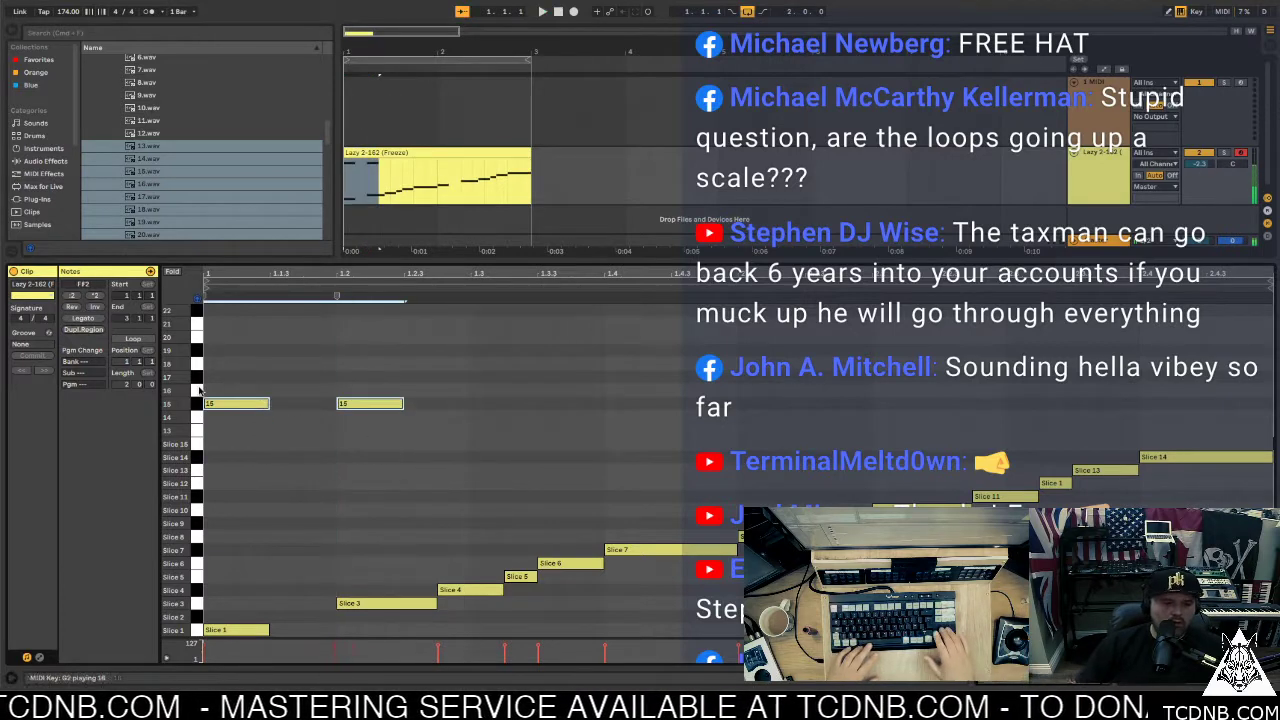
pyautogui.press('space')
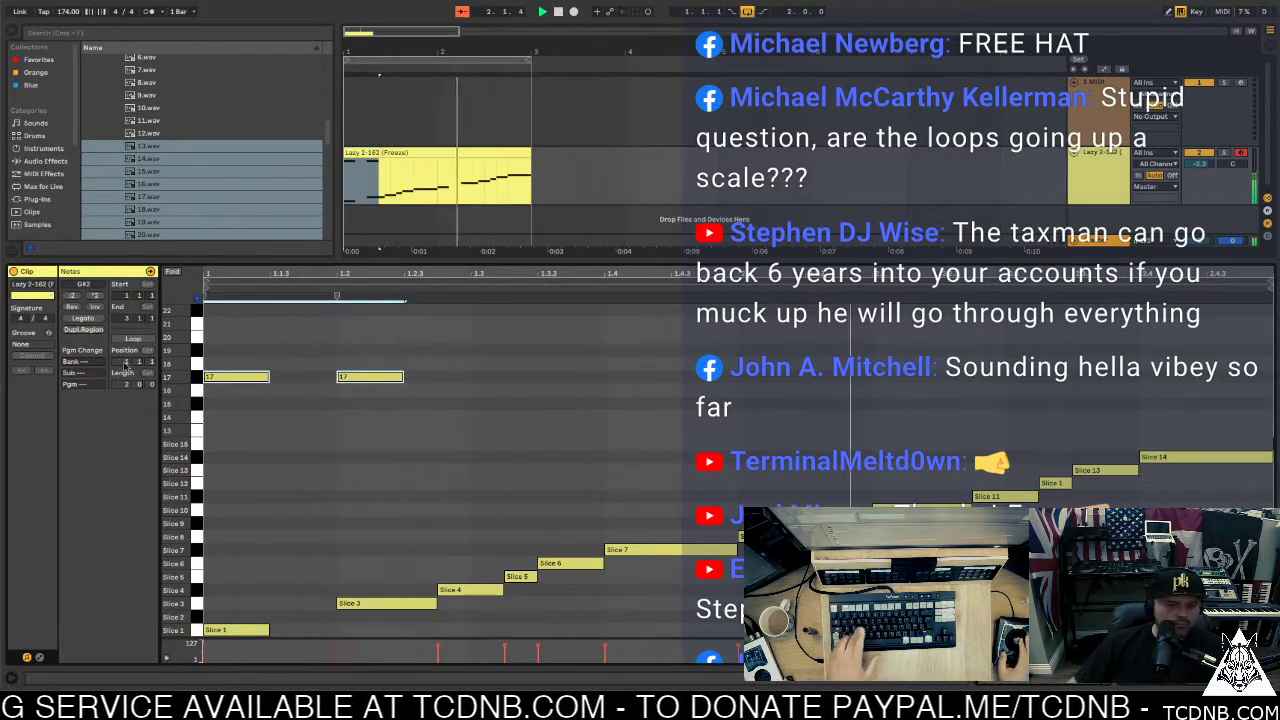
pyautogui.hotkey('ctrl', 'd')
pyautogui.hotkey('ctrl', 'd')
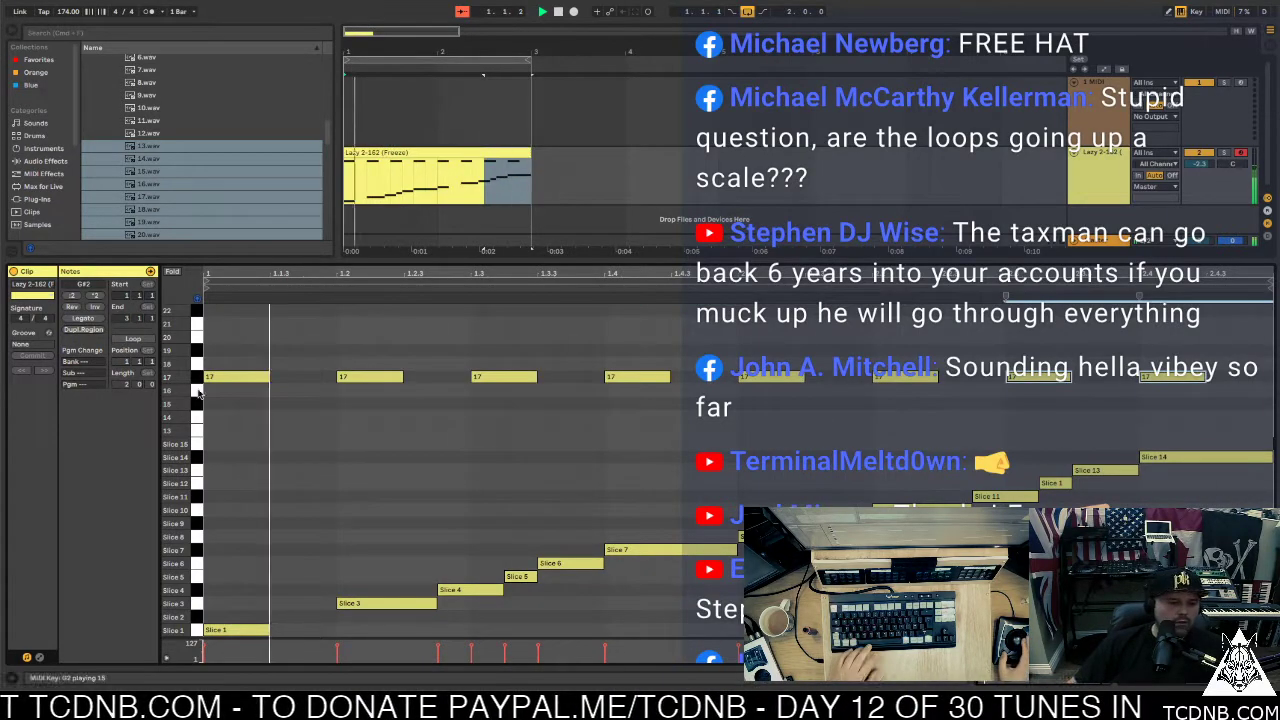
# Audition the eight hat notes on different samples from 14 upward and settle them on sample 18
pyautogui.press('Up')
pyautogui.press('Up')
pyautogui.press('Up')
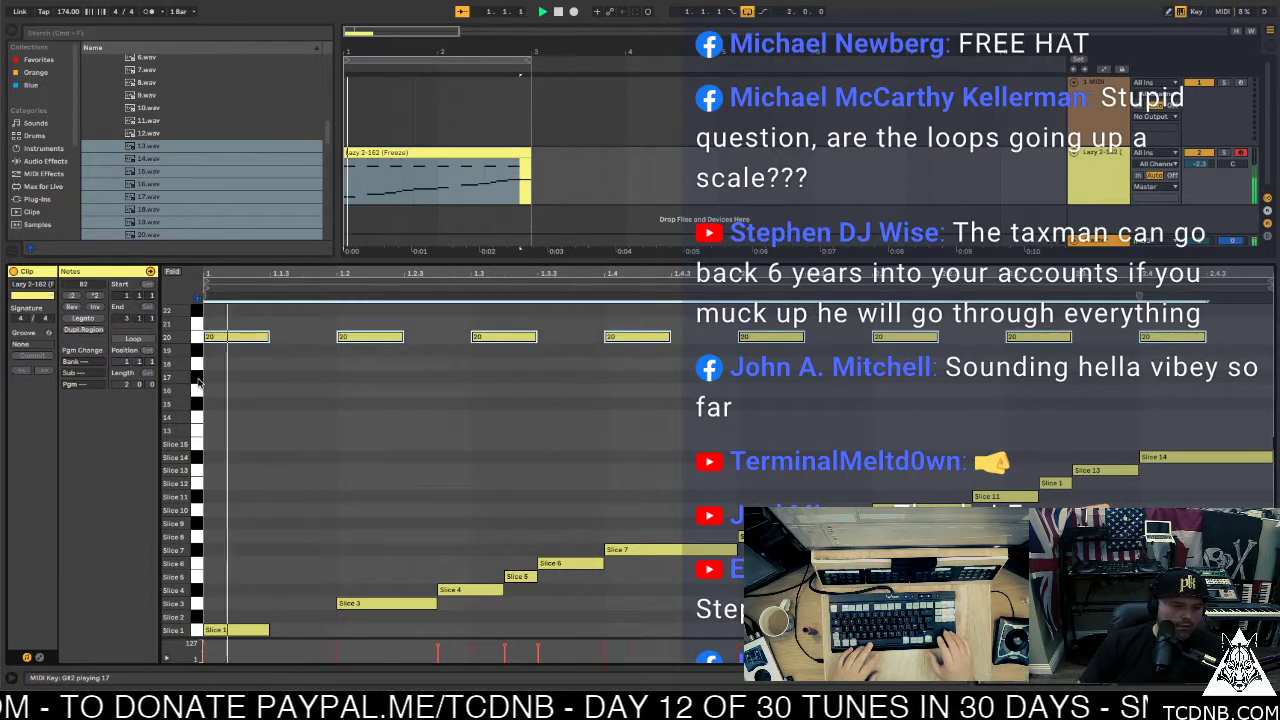
pyautogui.press('Up')
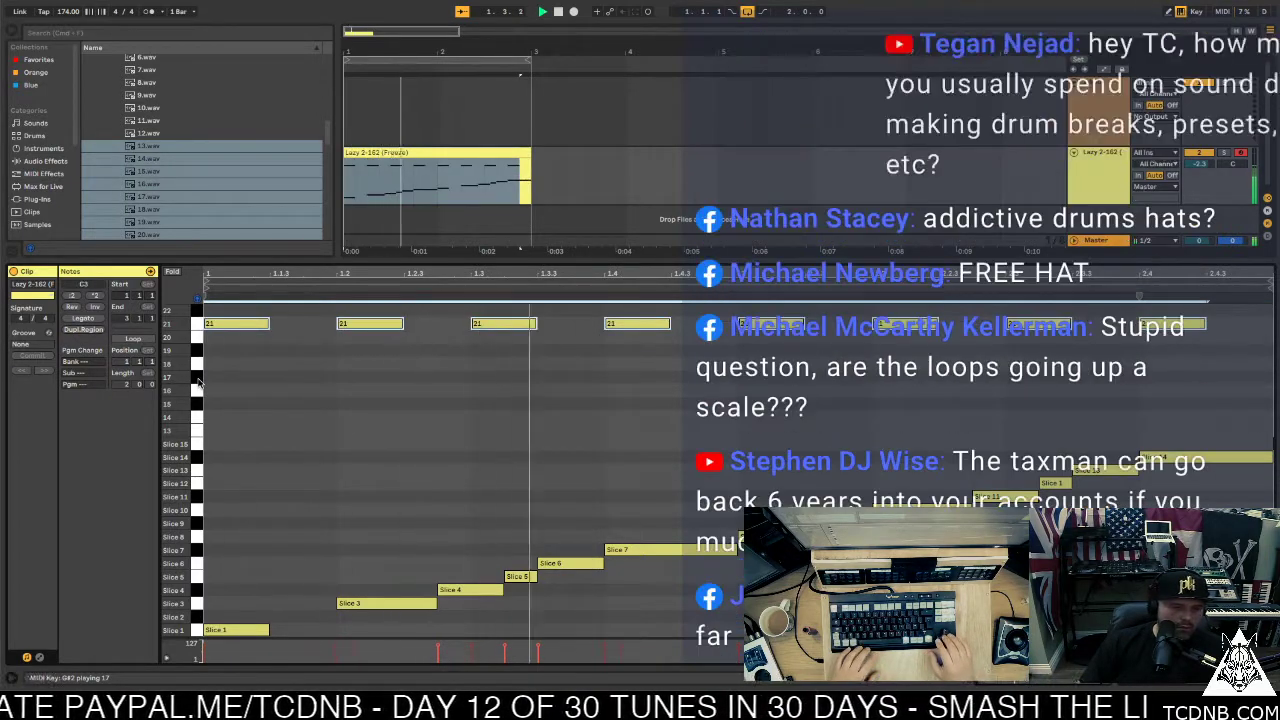
pyautogui.press('Up')
pyautogui.press('Down')
pyautogui.press('Down')
pyautogui.press('Down')
pyautogui.press('Down')
pyautogui.press('Down')
pyautogui.press('Down')
pyautogui.press('Down')
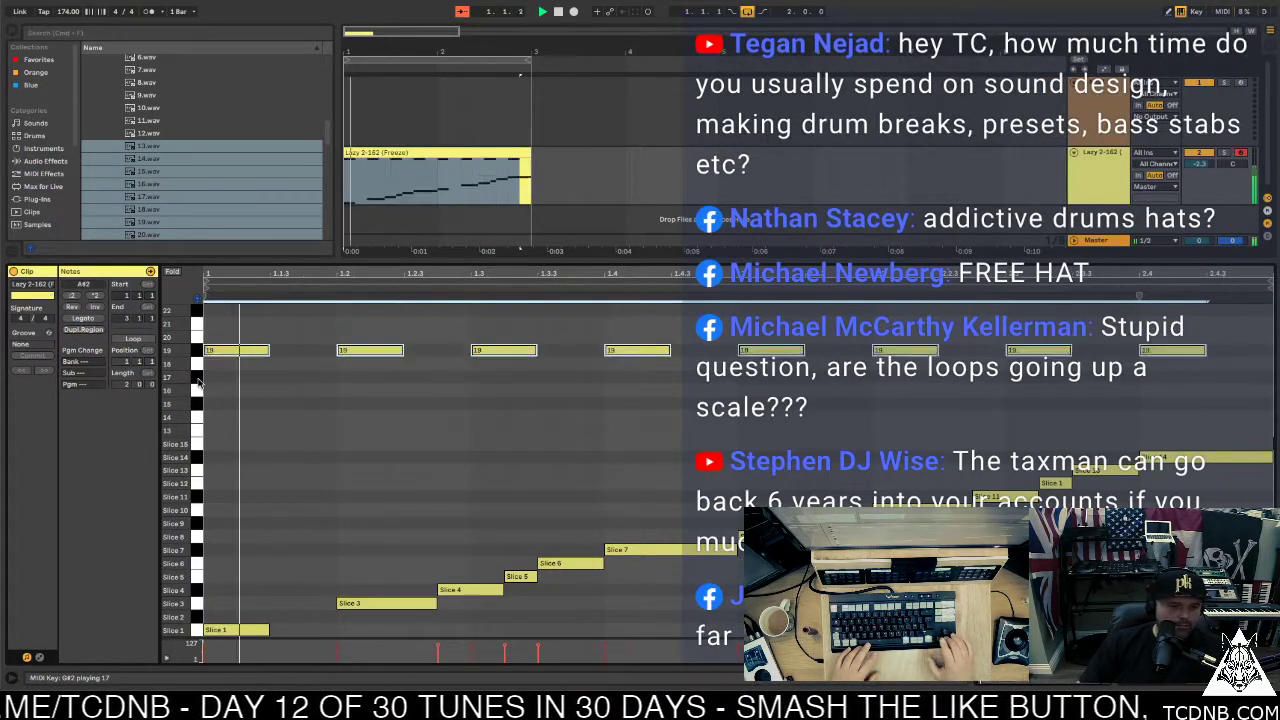
pyautogui.press('Up')
pyautogui.press('Up')
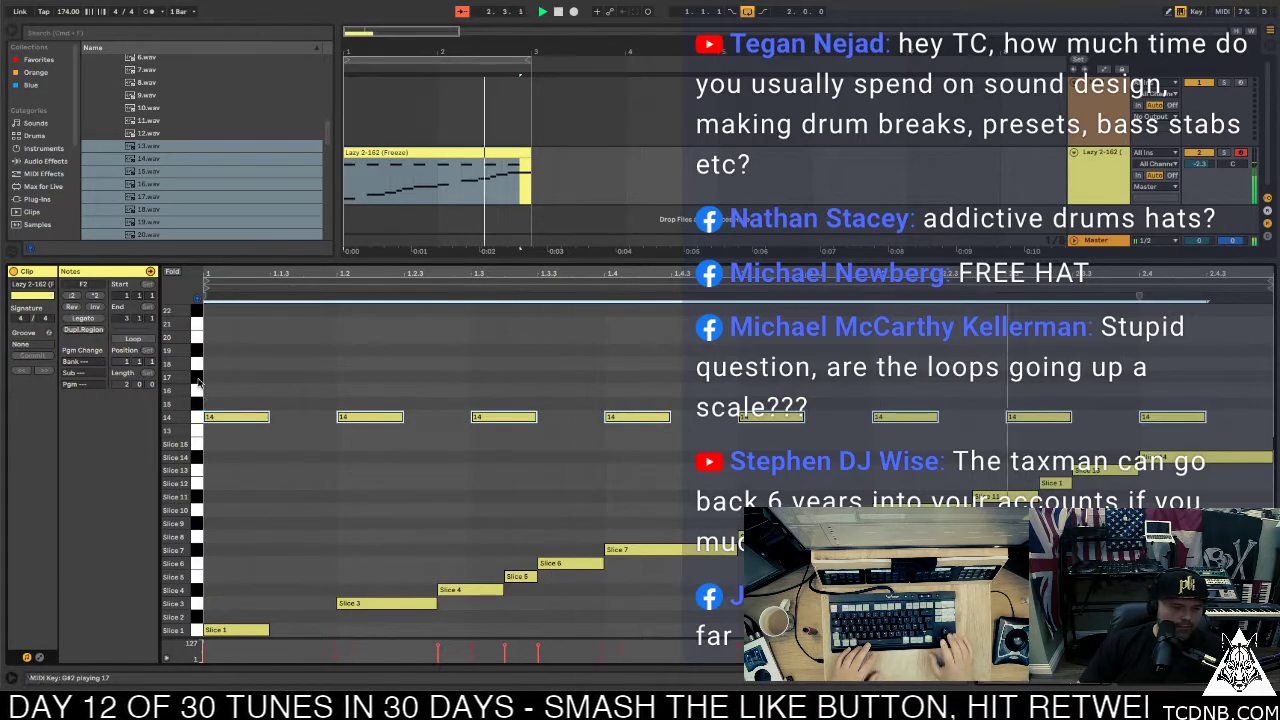
pyautogui.press('Up')
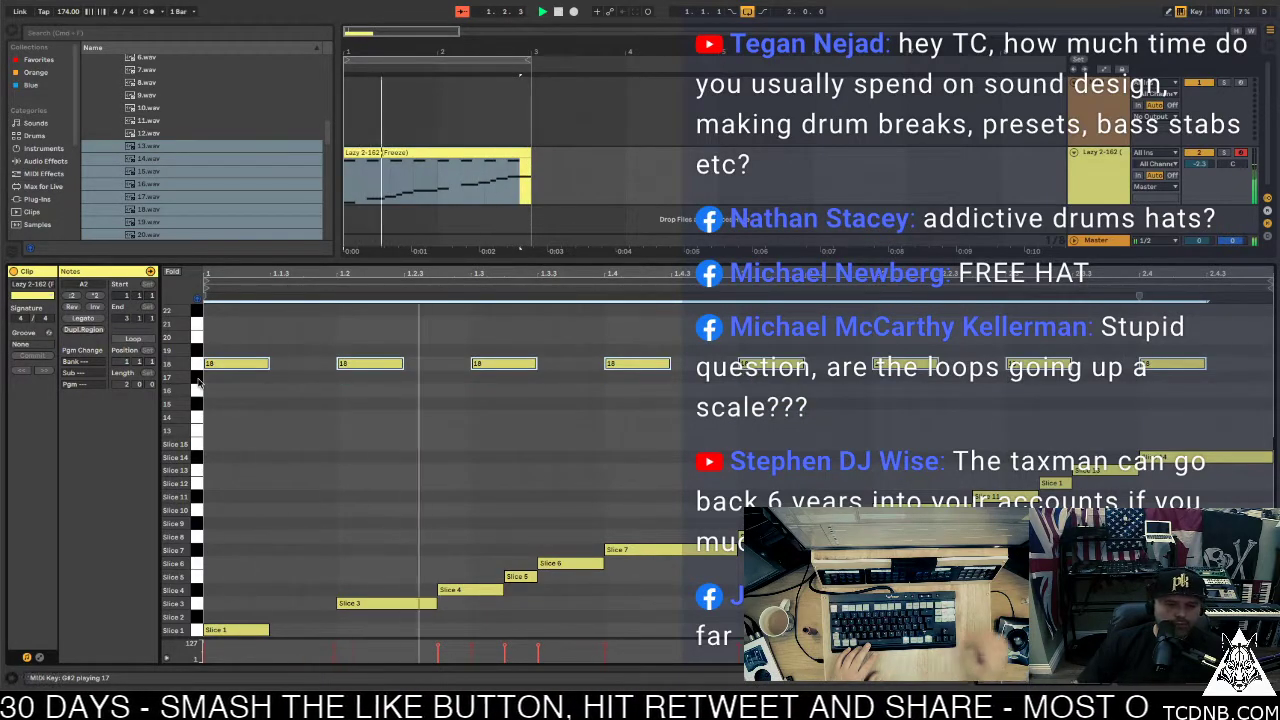
# Enable the filter on hat sample 18, set its frequency to 2.20 kHz, and play the pattern
pyautogui.hotkey('shift', 'Tab')
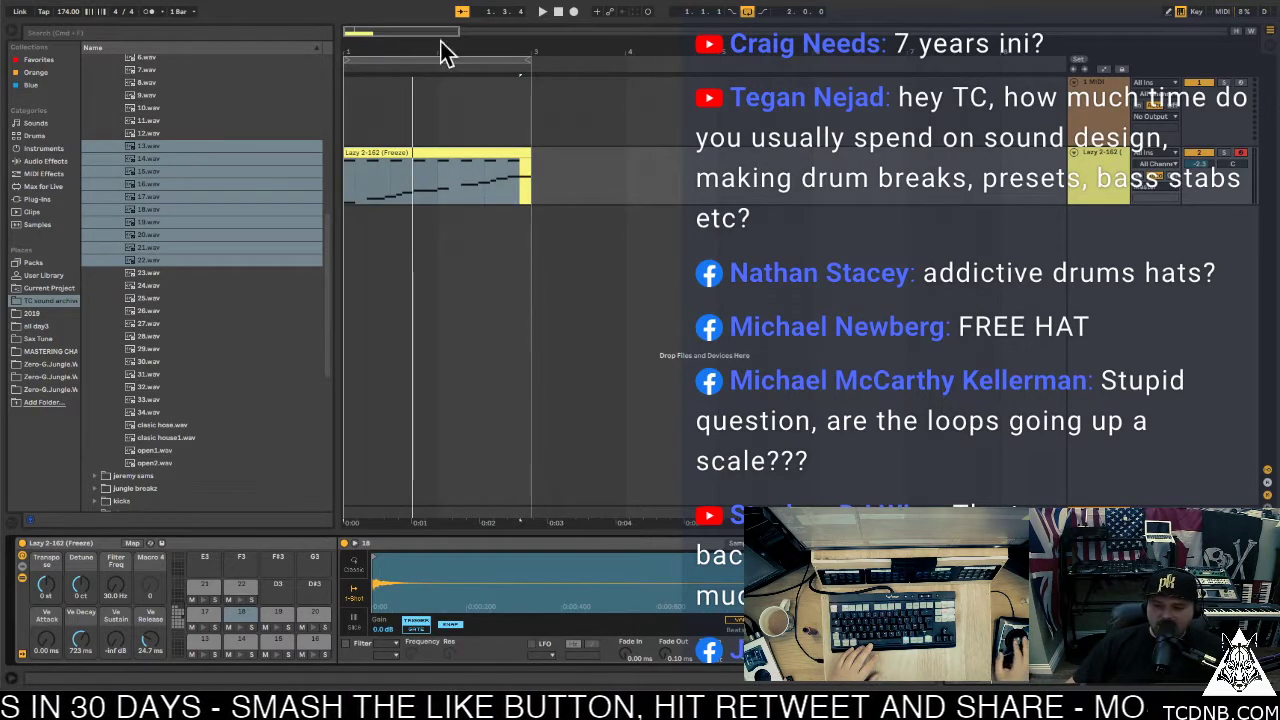
pyautogui.click(401, 152)
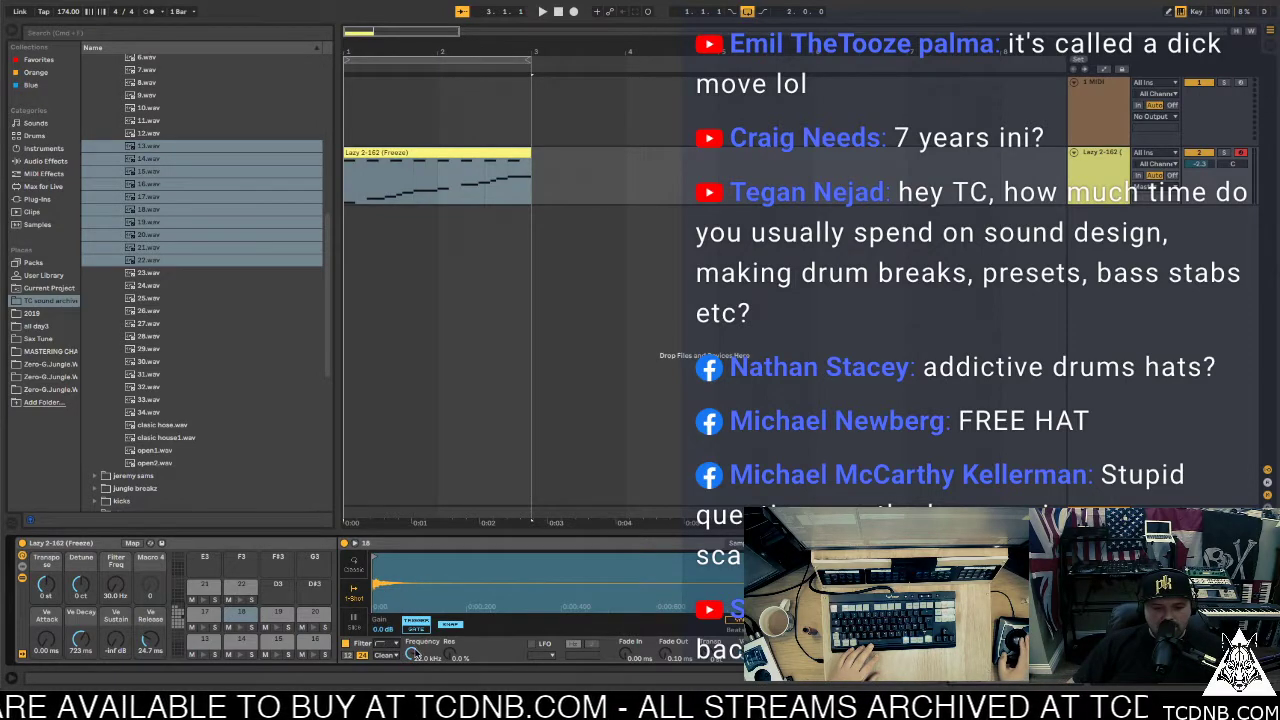
pyautogui.press('space')
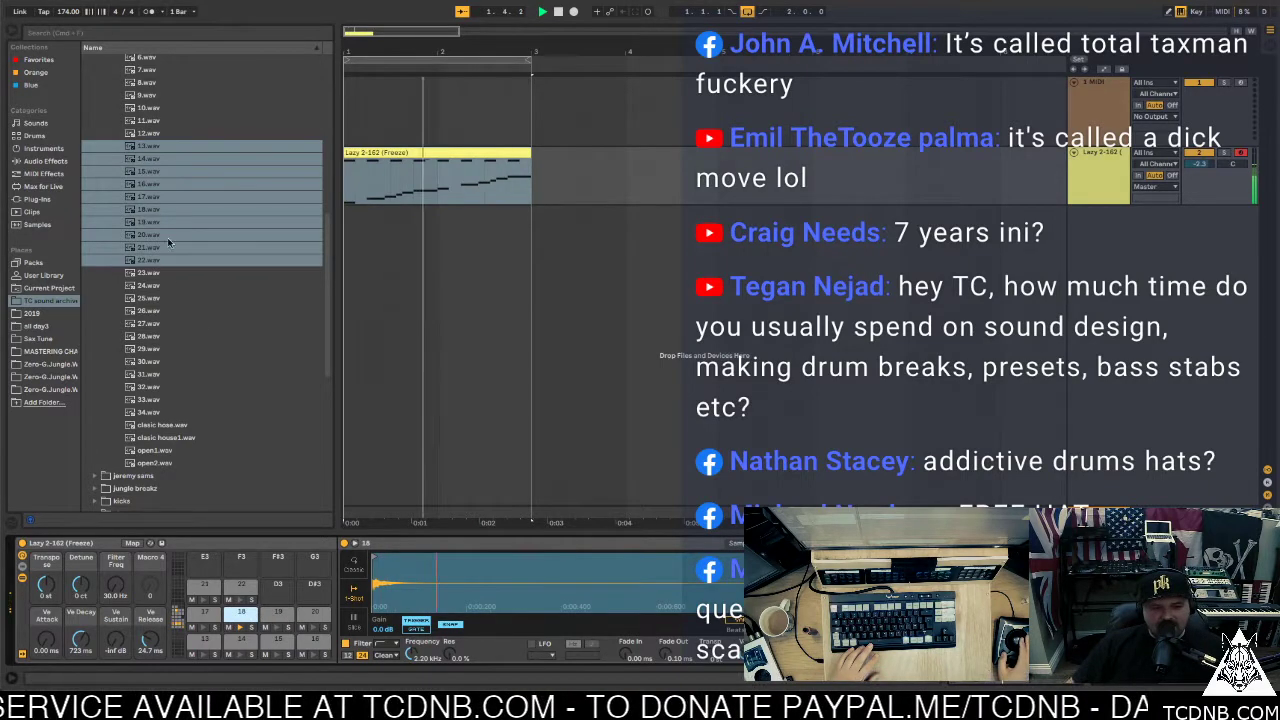
# Audition 2a.wav and 2.wav as replacements for hat sample 18, and settle on 1.wav from the hats library
pyautogui.scroll(9, 160, 212)
pyautogui.scroll(-2, 157, 222)
pyautogui.click(148, 261)
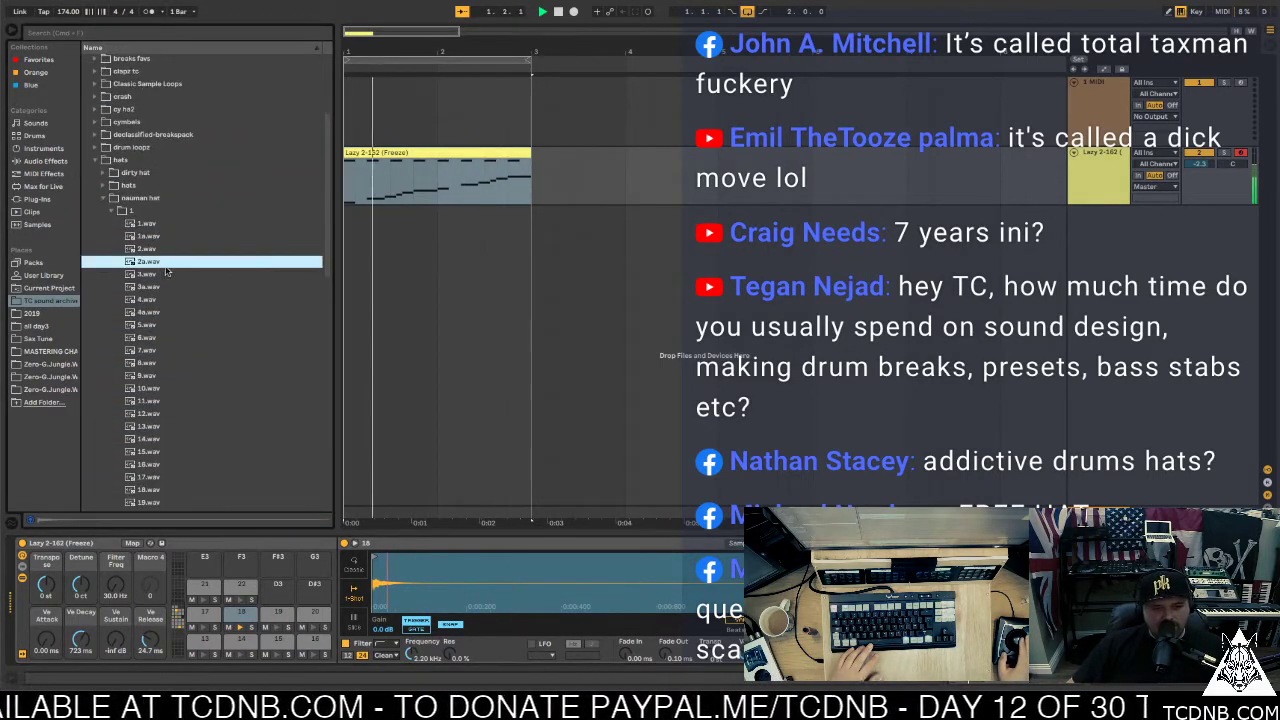
pyautogui.moveTo(222, 601); pyautogui.dragTo(241, 612)
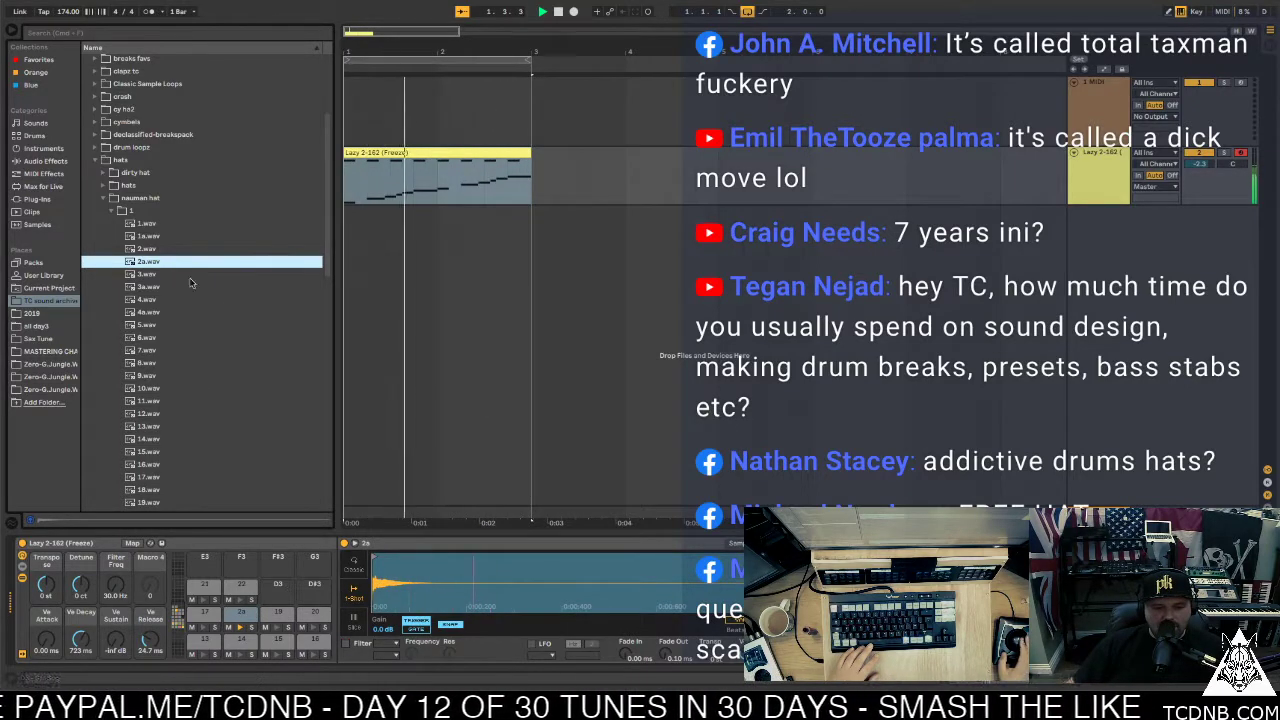
pyautogui.click(130, 250)
pyautogui.moveTo(130, 250); pyautogui.dragTo(428, 575)
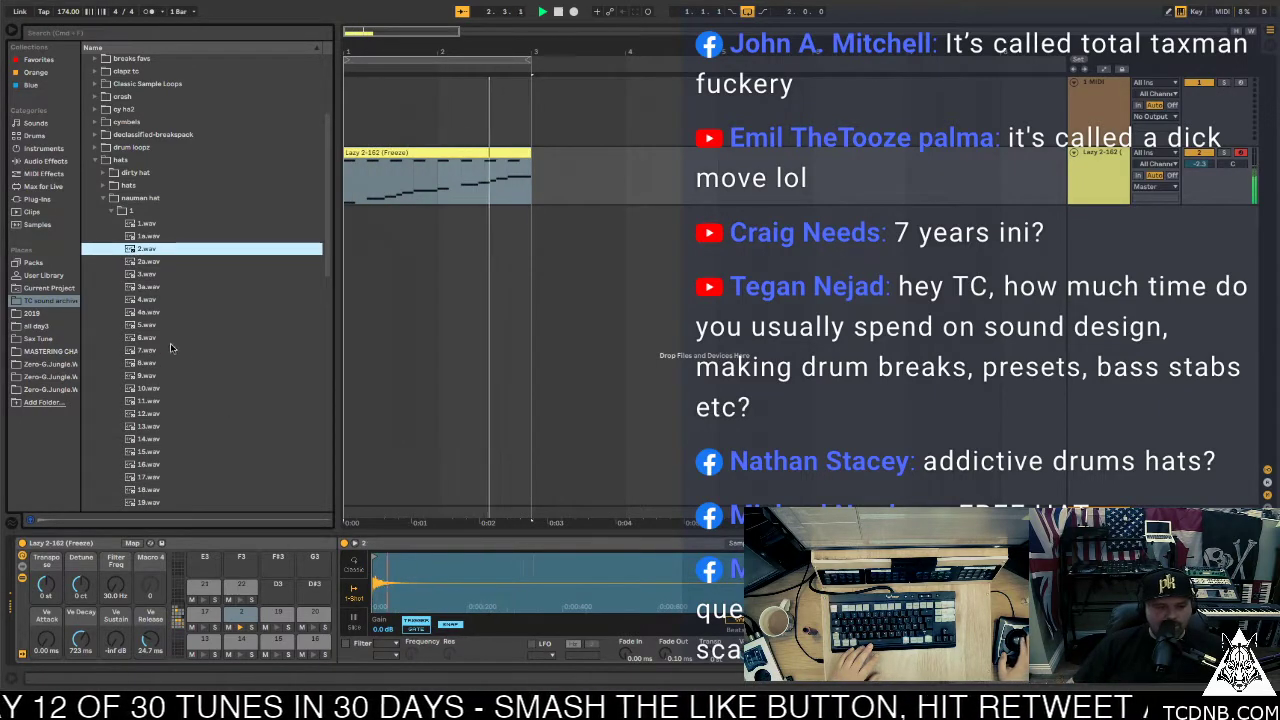
pyautogui.click(133, 224)
pyautogui.moveTo(133, 224); pyautogui.dragTo(360, 640)
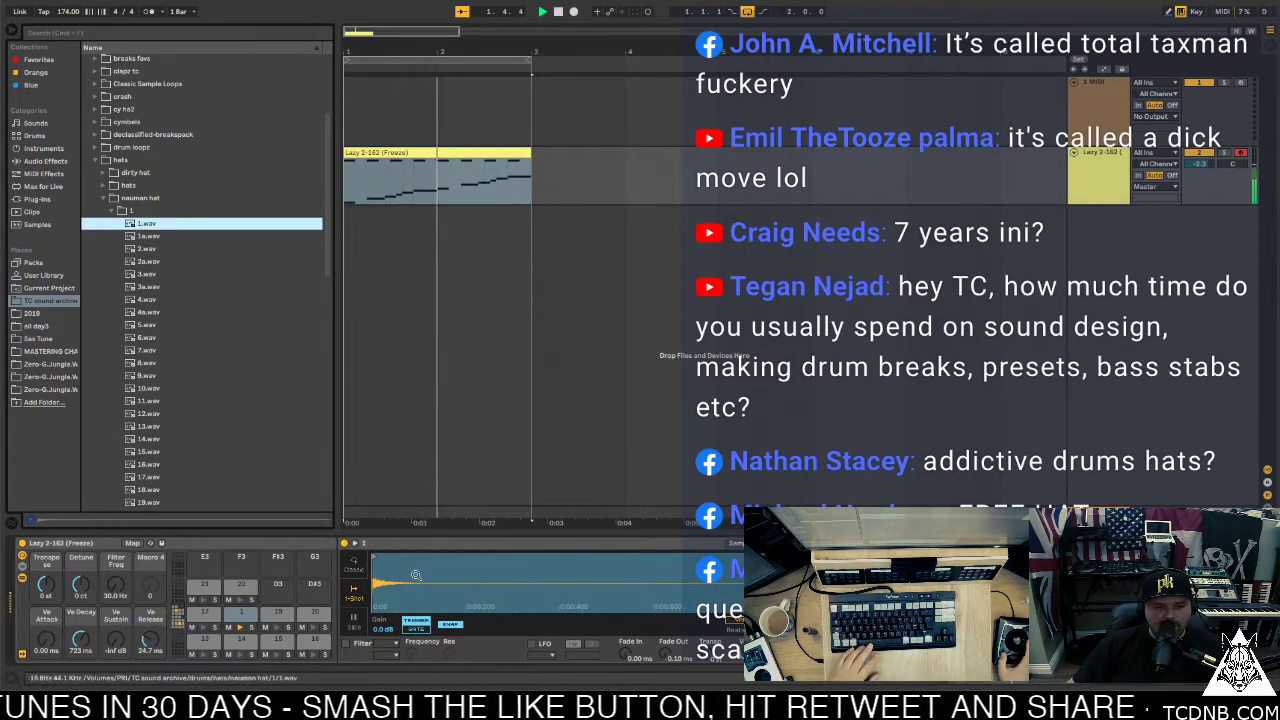
# Enable the filter on the new hat sample, set its frequency to 1.98 kHz, and fold its device
pyautogui.click(350, 646)
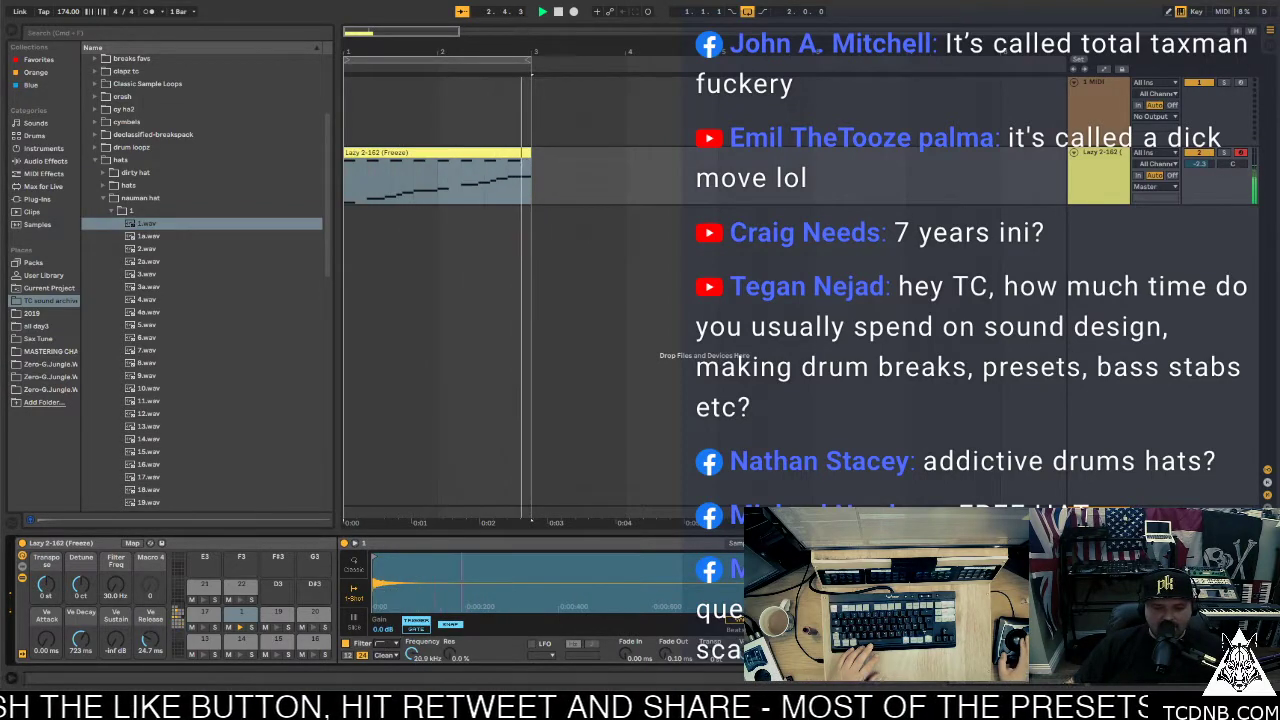
pyautogui.moveTo(411, 655)
pyautogui.mouseDown()
pyautogui.moveTo(411, 680)
pyautogui.moveTo(411, 662)
pyautogui.mouseUp()
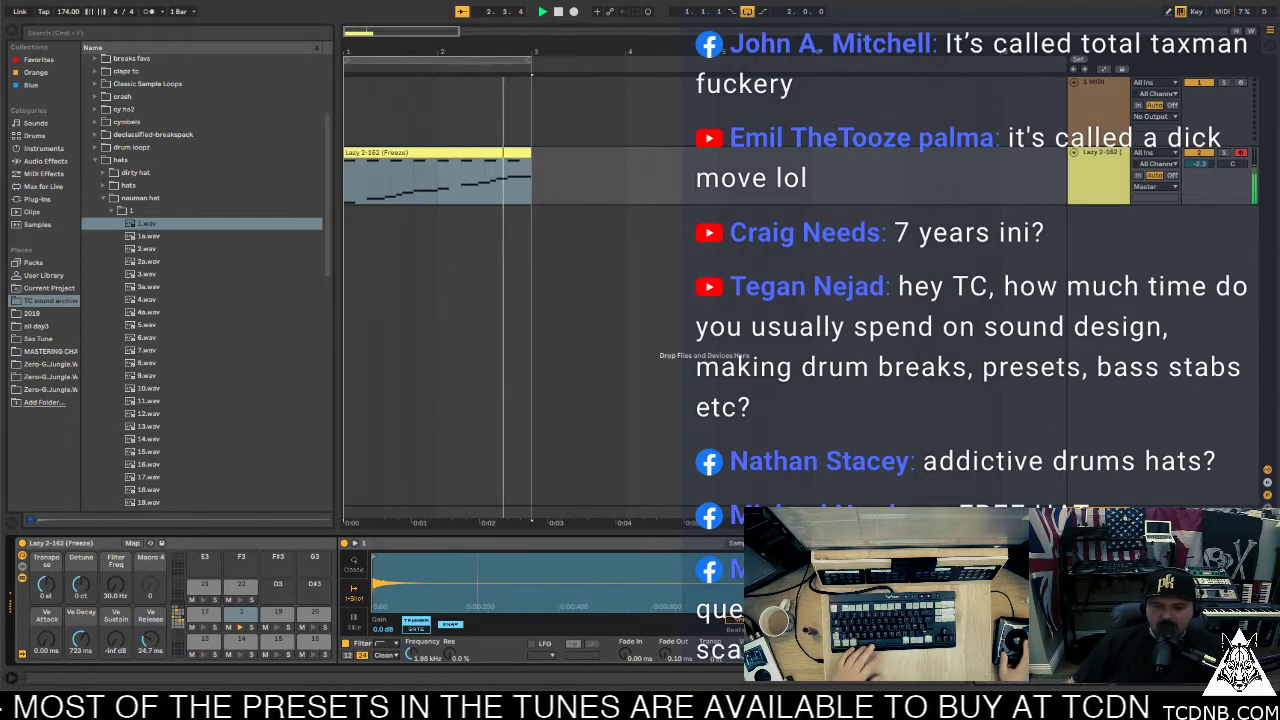
pyautogui.press('Delete')
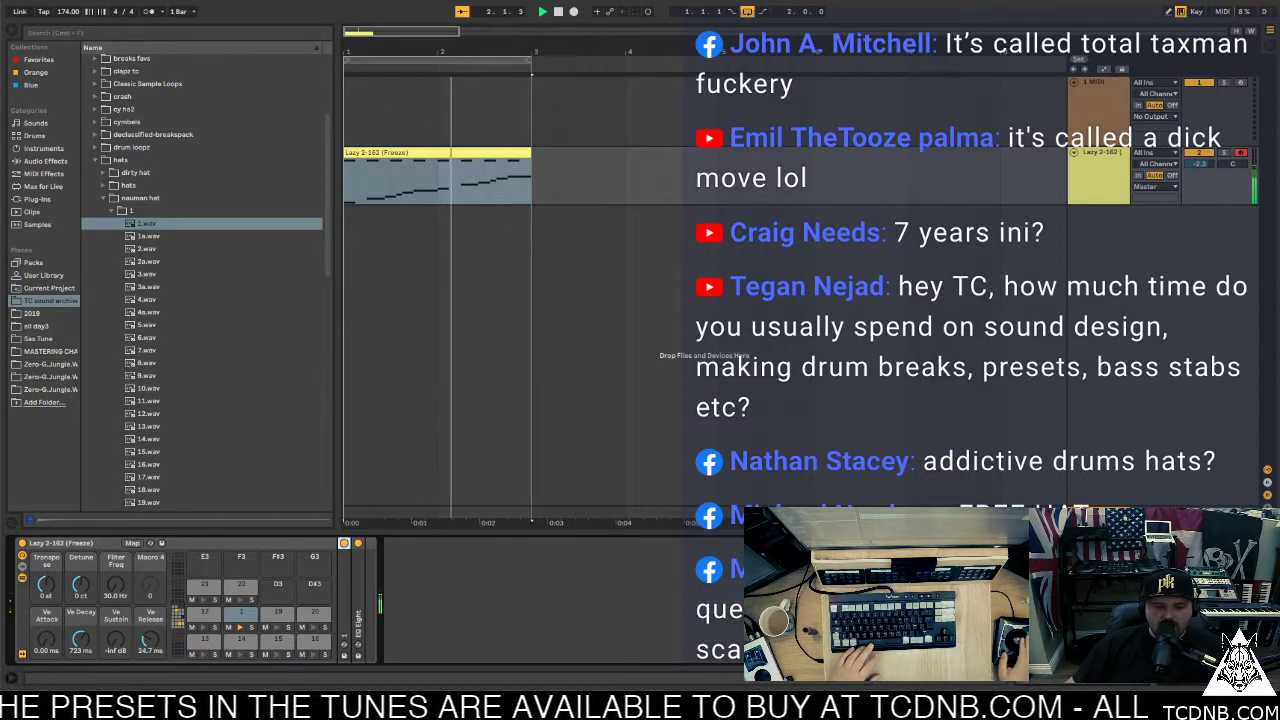
# Stop playback, add a Convolution Reverb after the EQ Eight, and reduce its dry/wet to 0.79%
pyautogui.press('space')
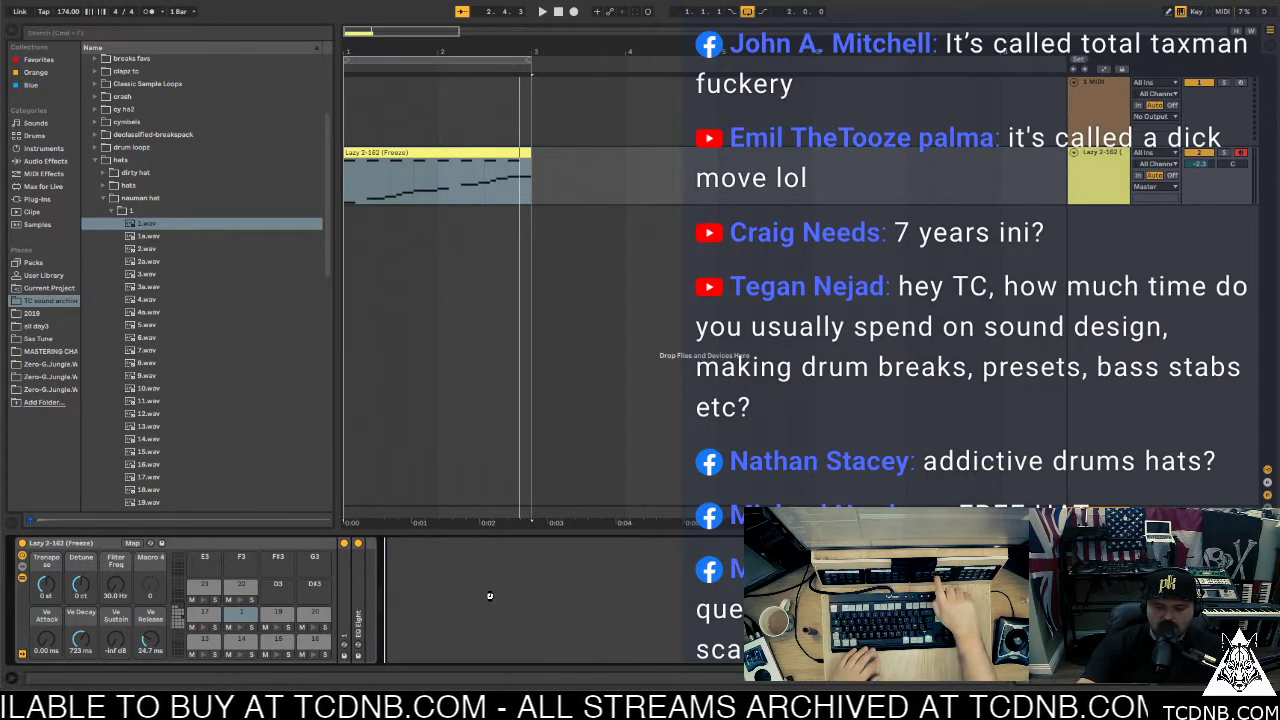
pyautogui.moveTo(491, 596); pyautogui.dragTo(491, 596)
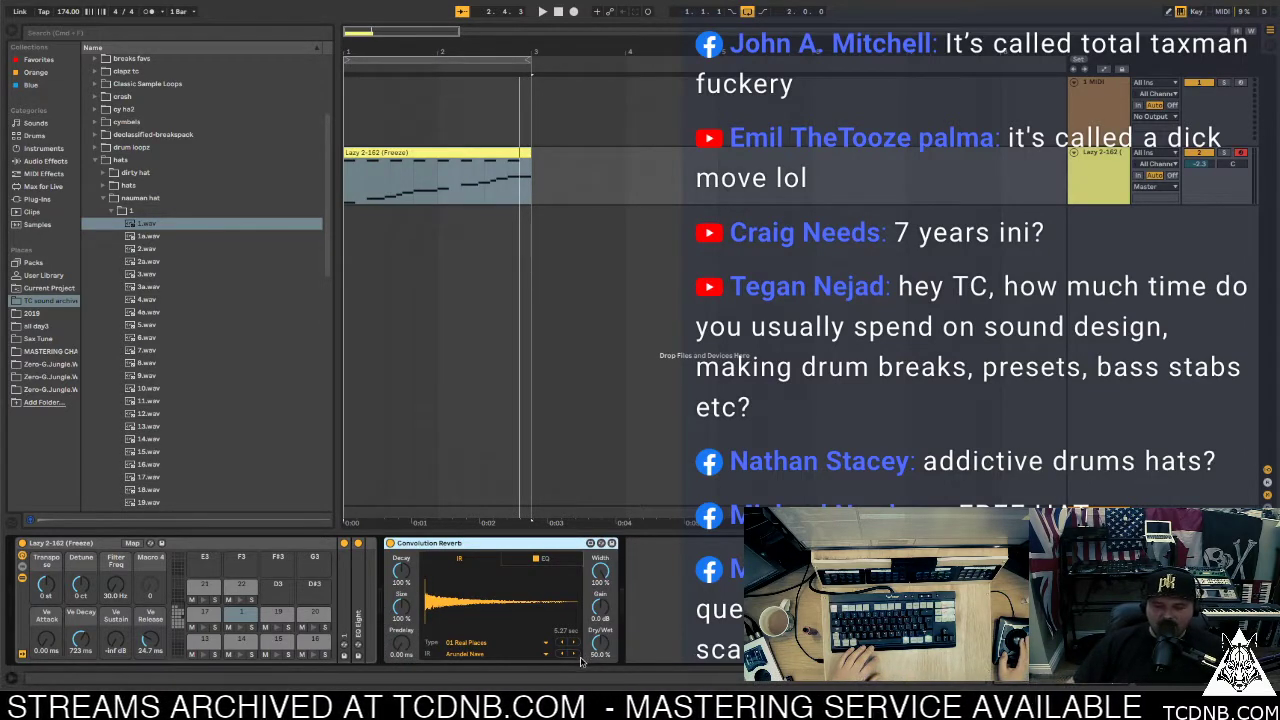
pyautogui.moveTo(601, 642); pyautogui.dragTo(601, 700)
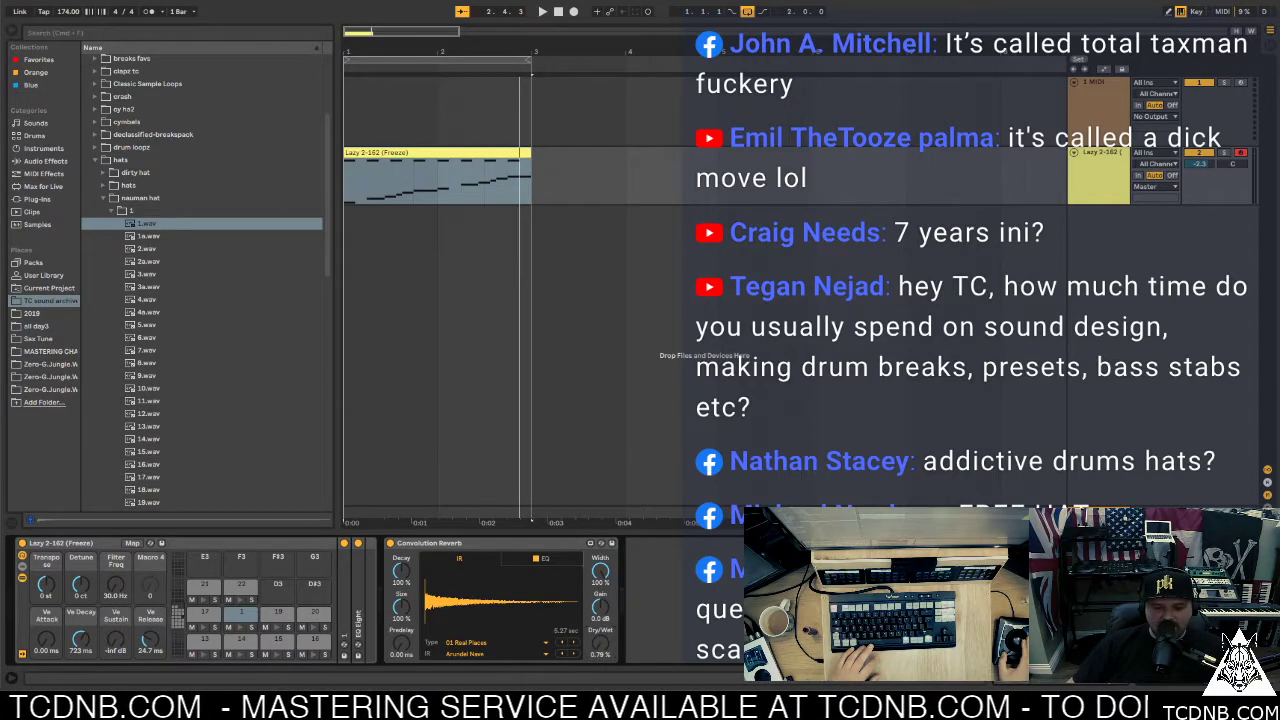
# Load the TVC33 Bossa Nova Perc Room impulse from 04 Made for Drums, with decay 43.8% and dry/wet 1.57%, and play the pattern
pyautogui.click(487, 652)
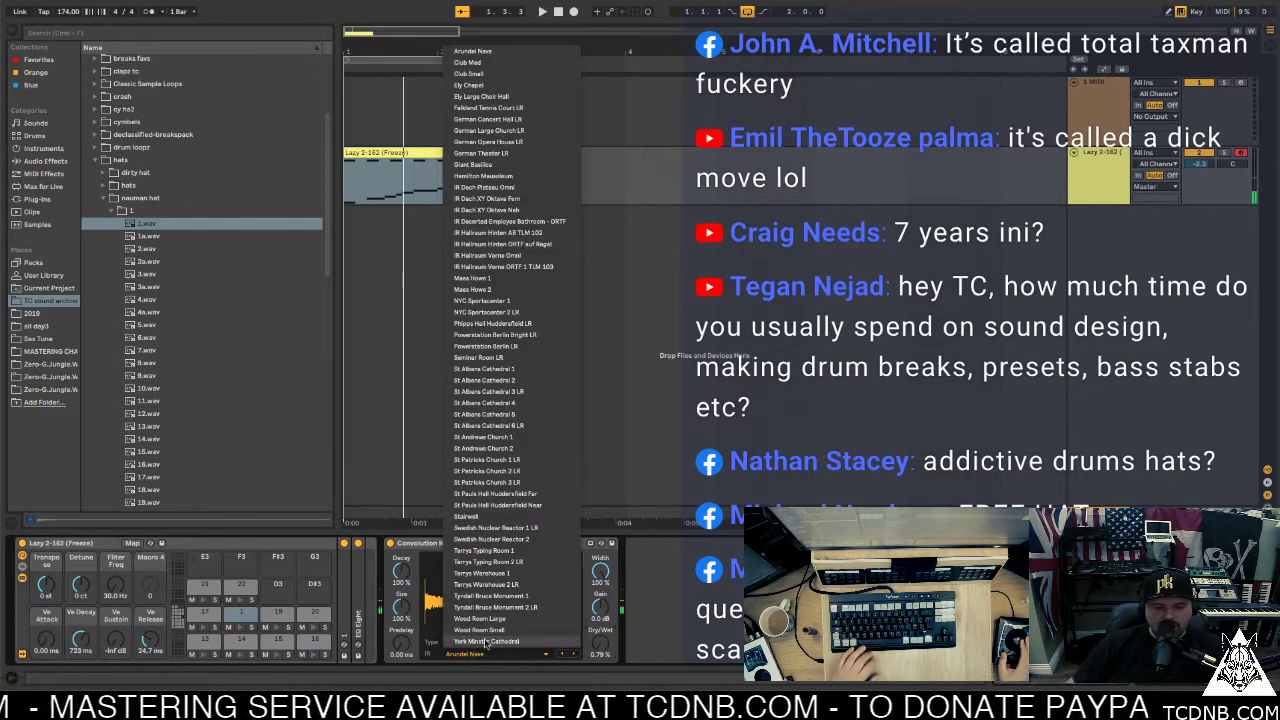
pyautogui.click(403, 568)
pyautogui.click(476, 645)
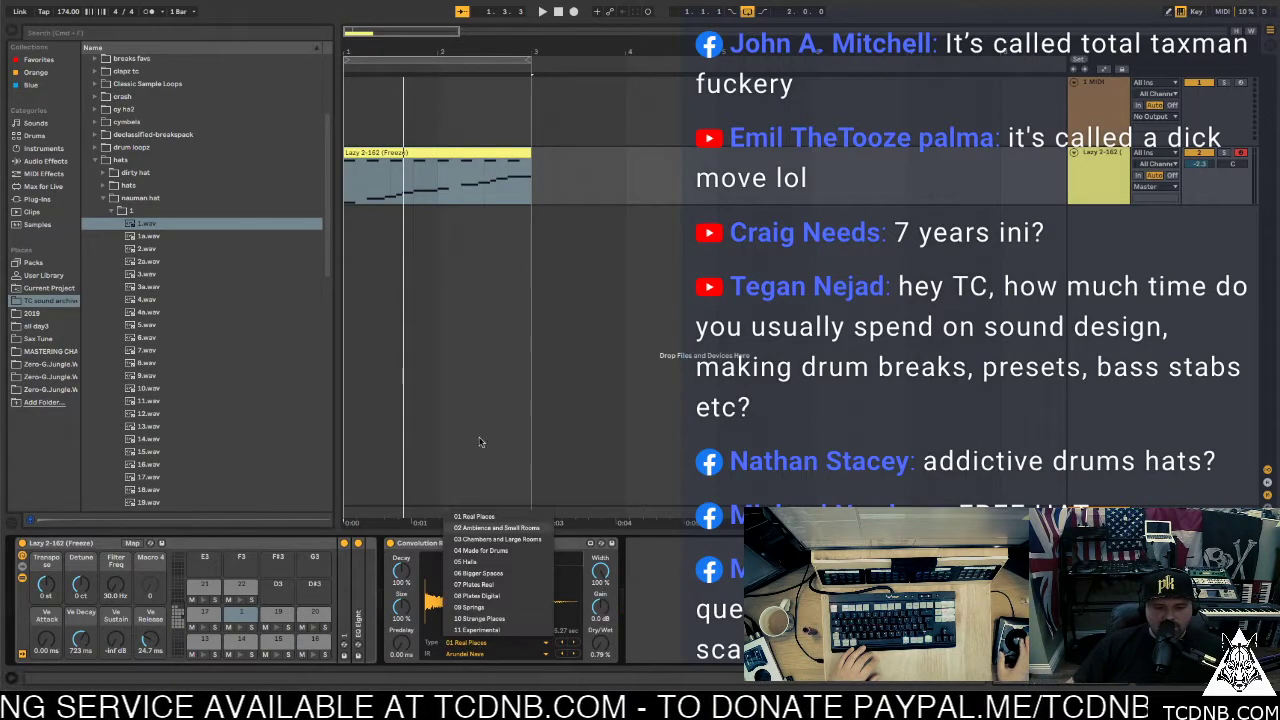
pyautogui.click(505, 551)
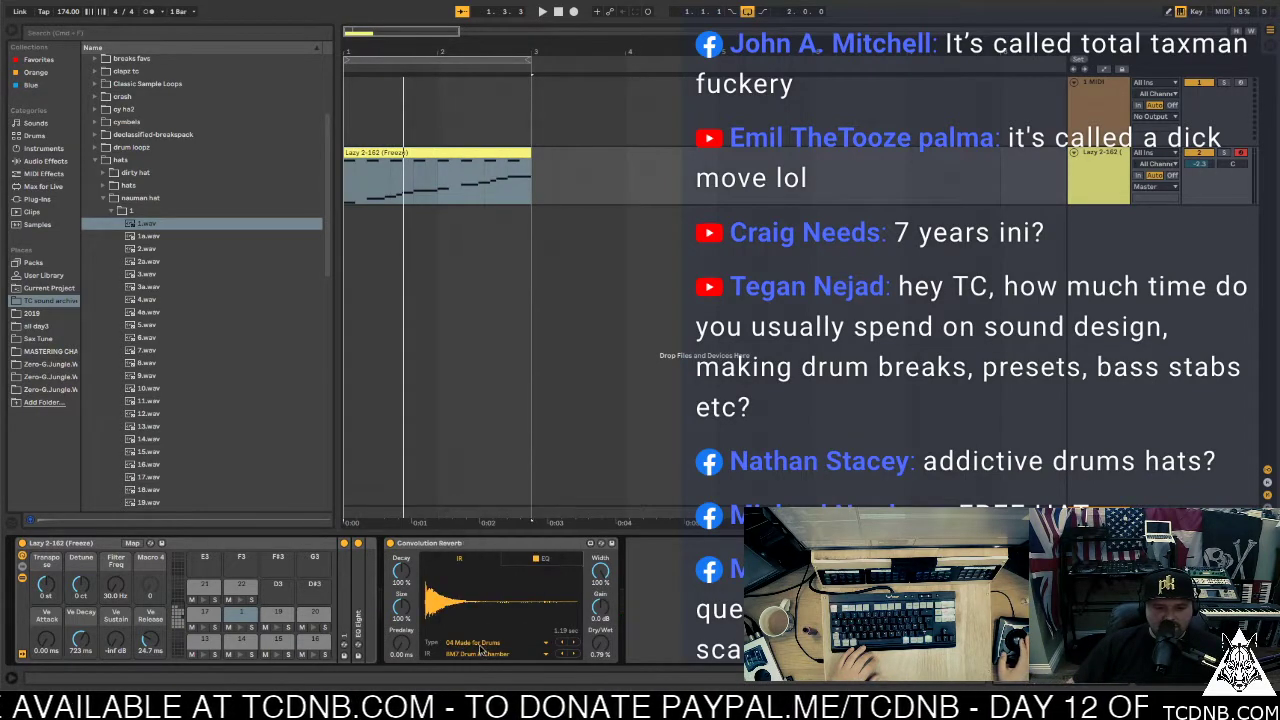
pyautogui.click(480, 653)
pyautogui.click(505, 461)
pyautogui.press('space')
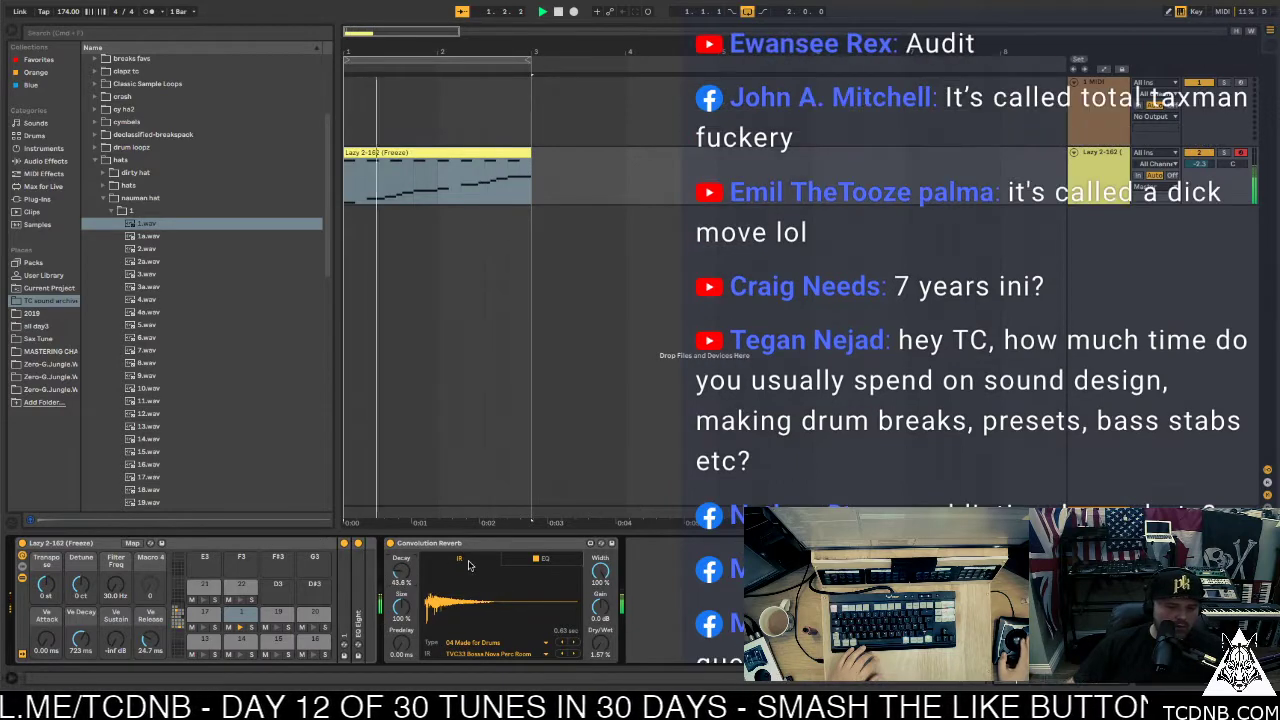
# Shape the reverb's EQ with a low-band cut of -11 dB at 236 Hz and set the dry/wet to 0.55%
pyautogui.click(545, 558)
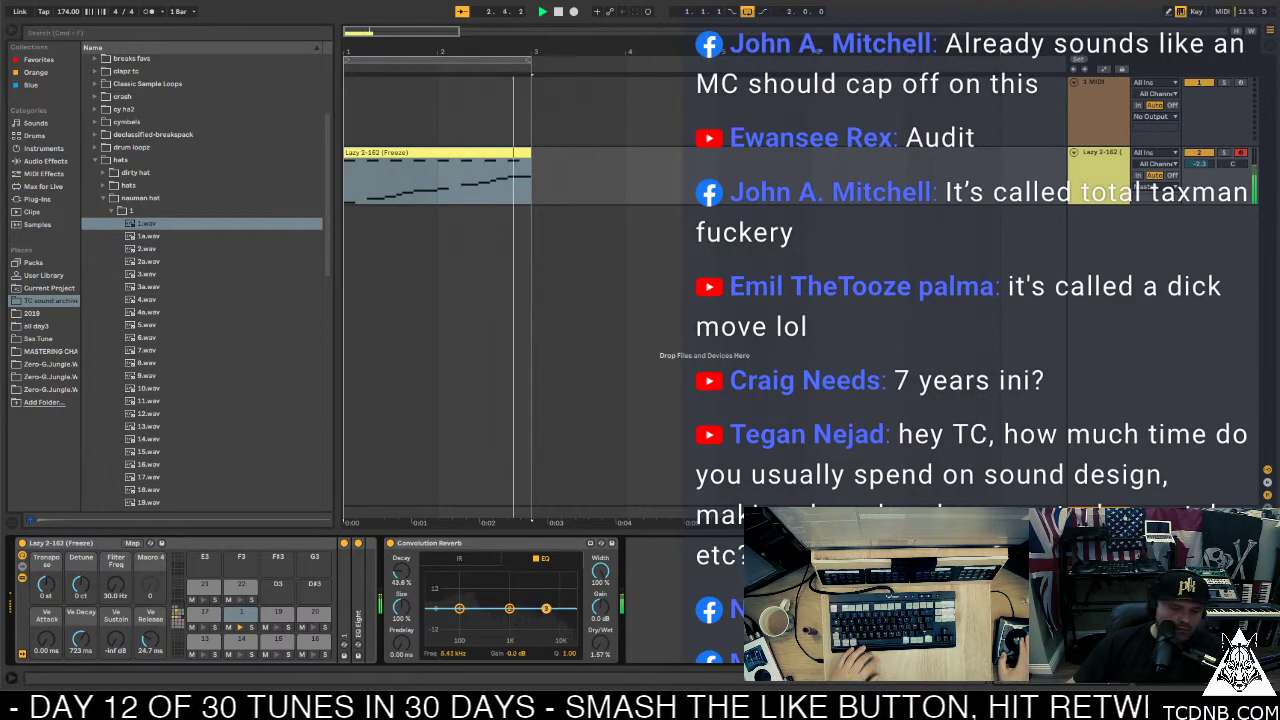
pyautogui.moveTo(559, 609); pyautogui.dragTo(478, 626)
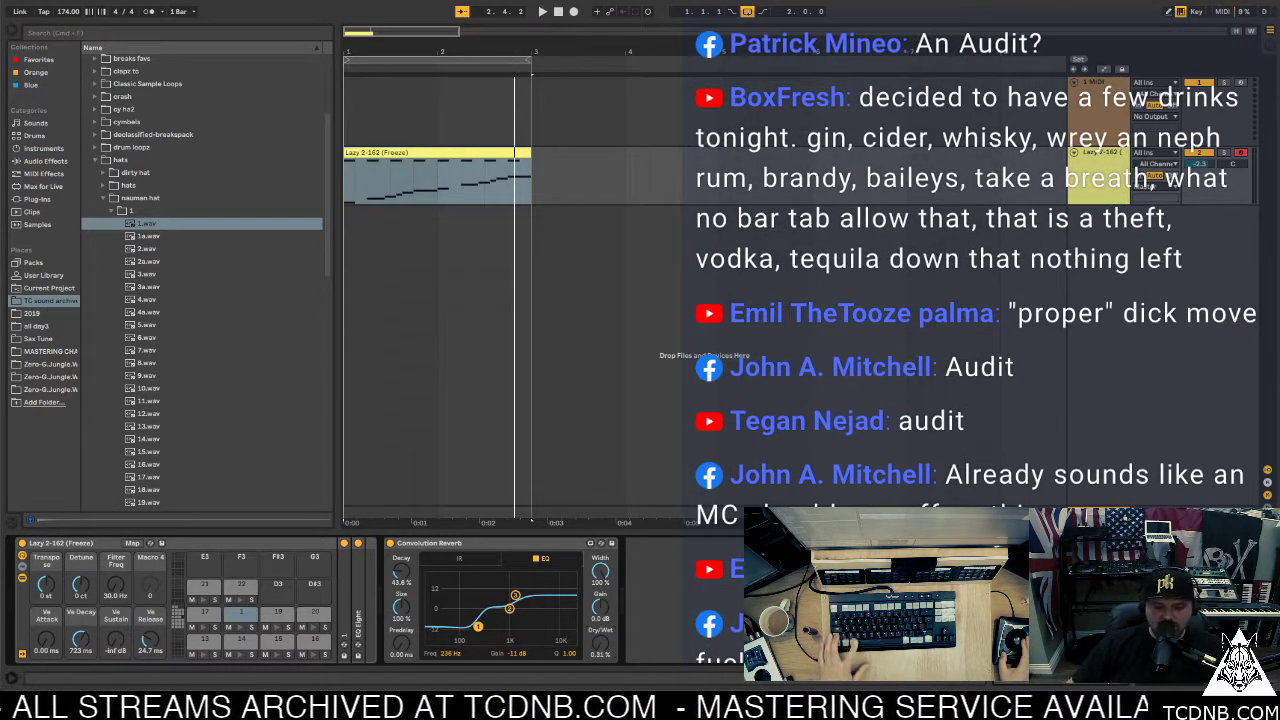
pyautogui.press('space')
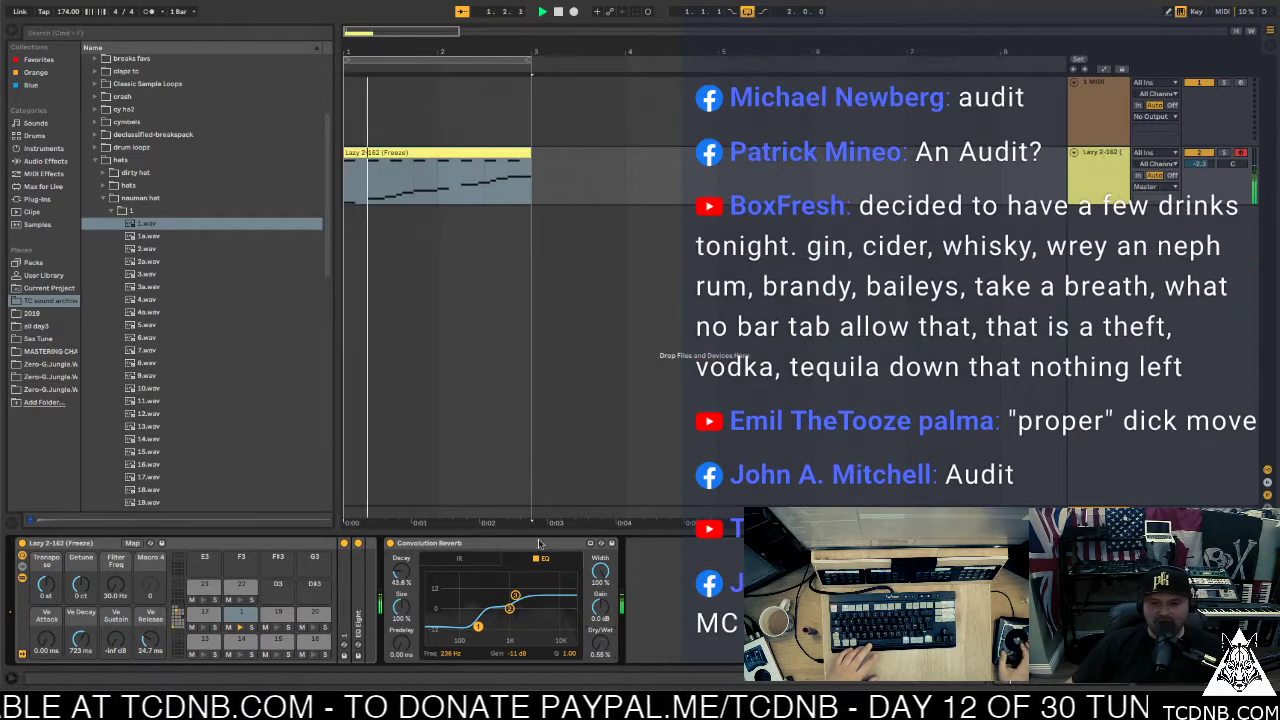
# Deactivate the Slice 5 note at 1.3.2 and the Slice 12 note at 2.3.2, and duplicate the break clip to bar 3
pyautogui.click(490, 546)
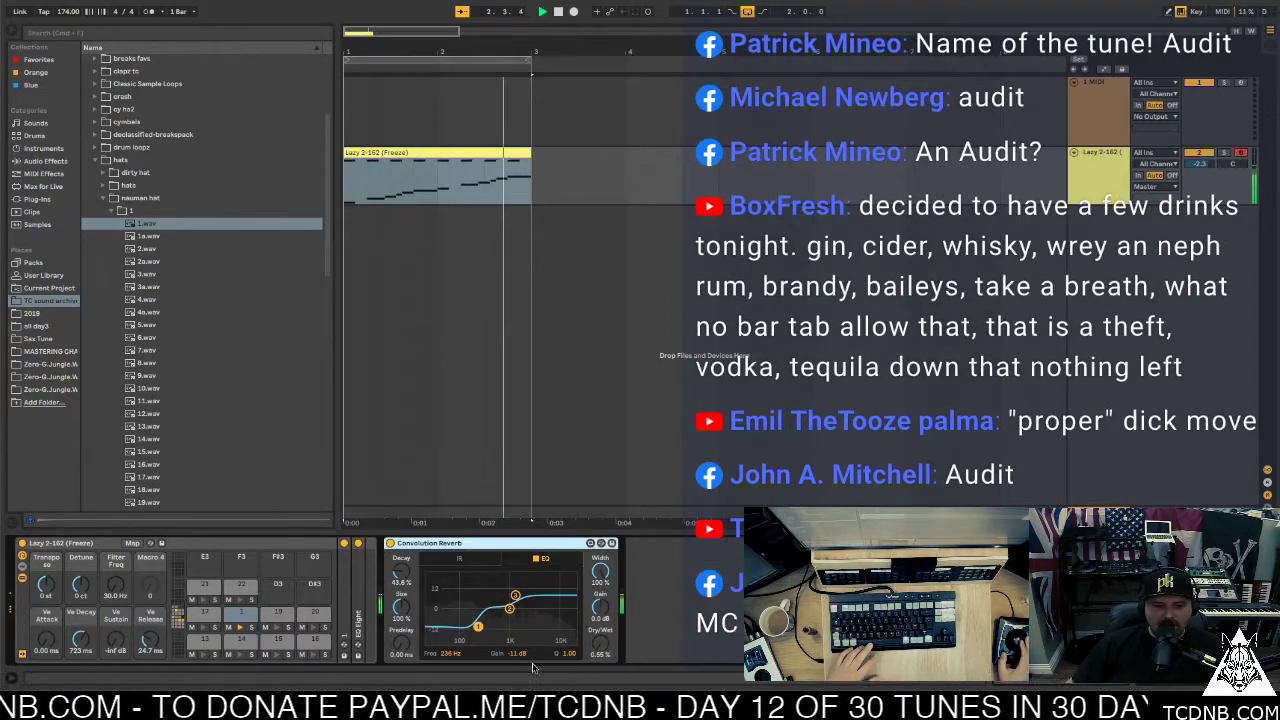
pyautogui.doubleClick(490, 546)
pyautogui.click(400, 152)
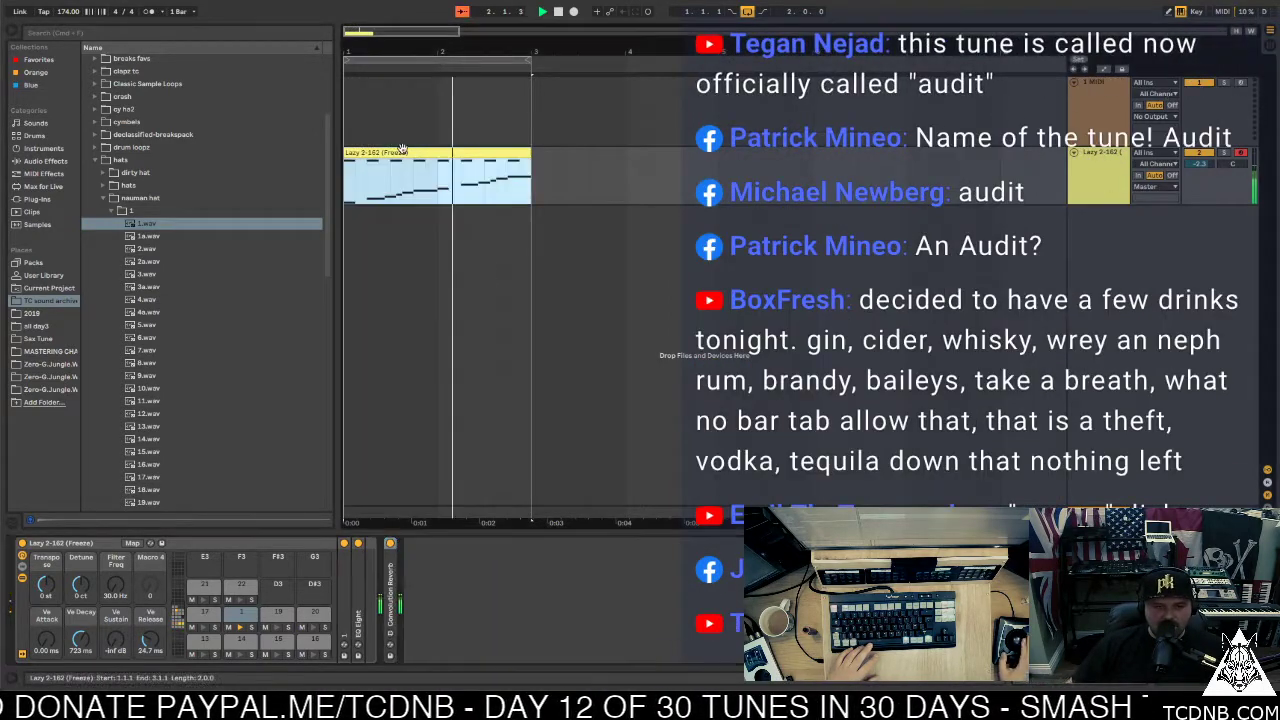
pyautogui.doubleClick(400, 152)
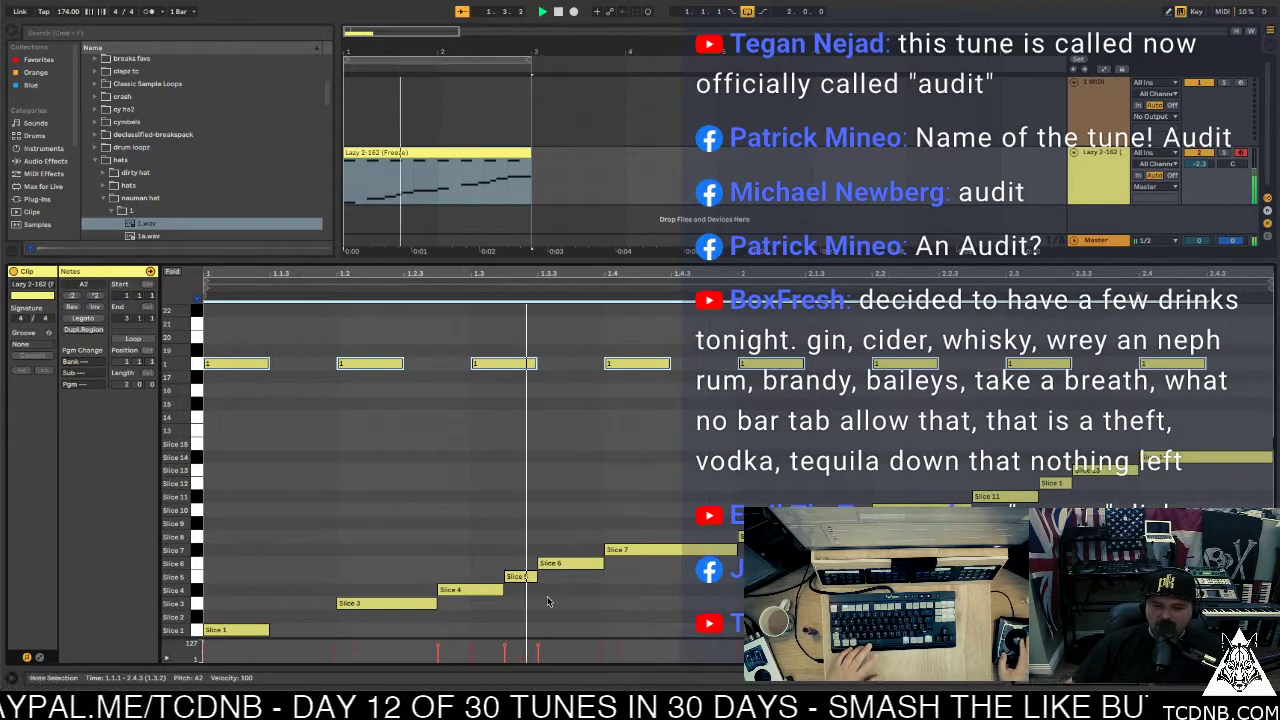
pyautogui.click(533, 588)
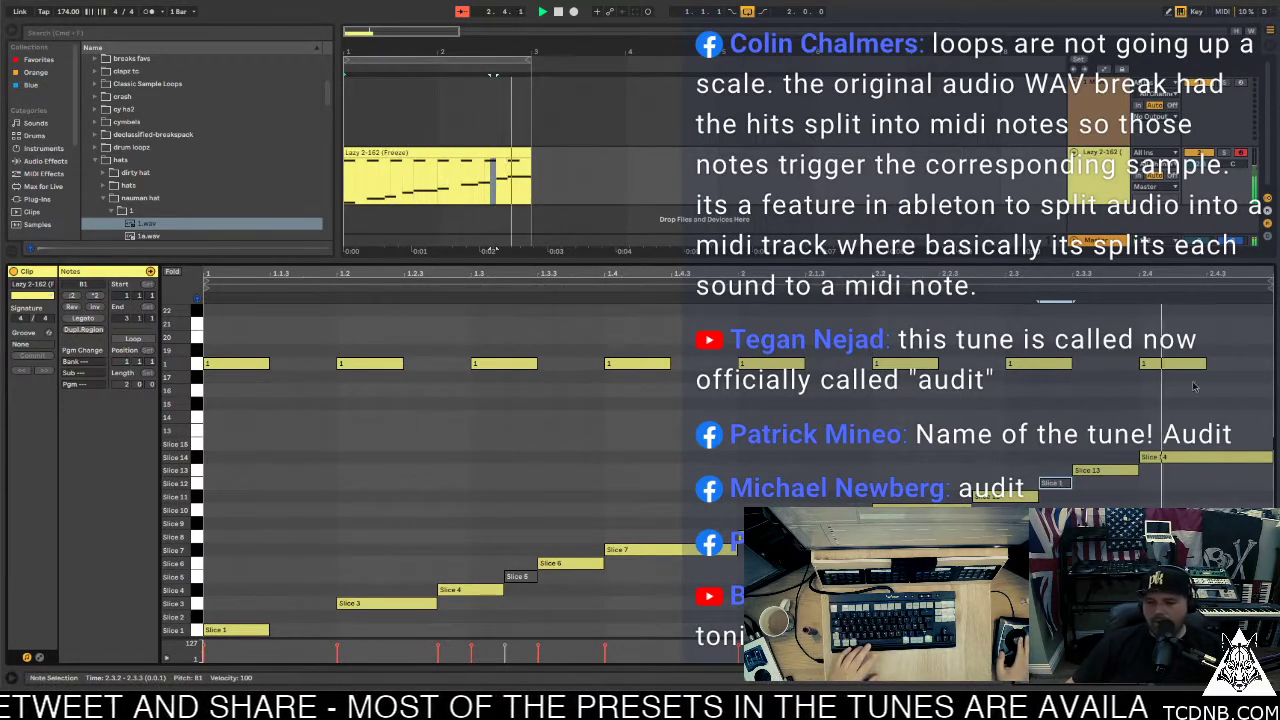
pyautogui.hotkey('ctrl', 'alt', 'l')
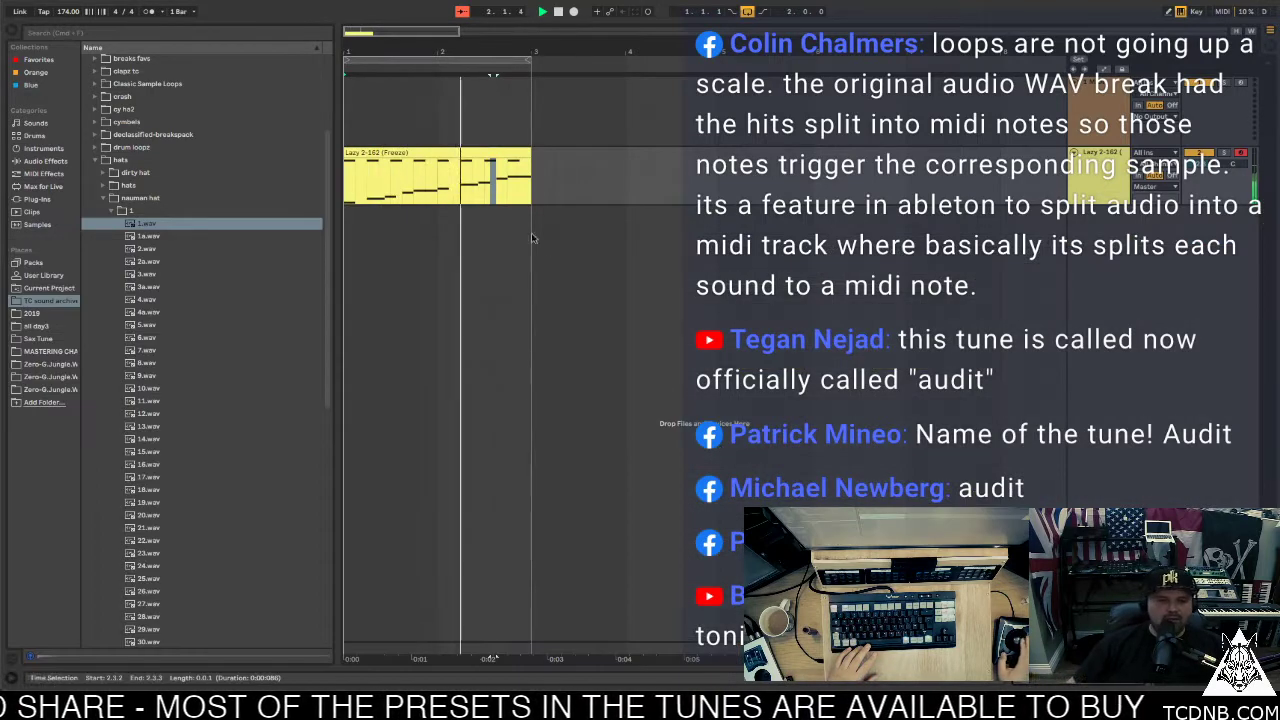
pyautogui.moveTo(410, 155); pyautogui.dragTo(566, 160)
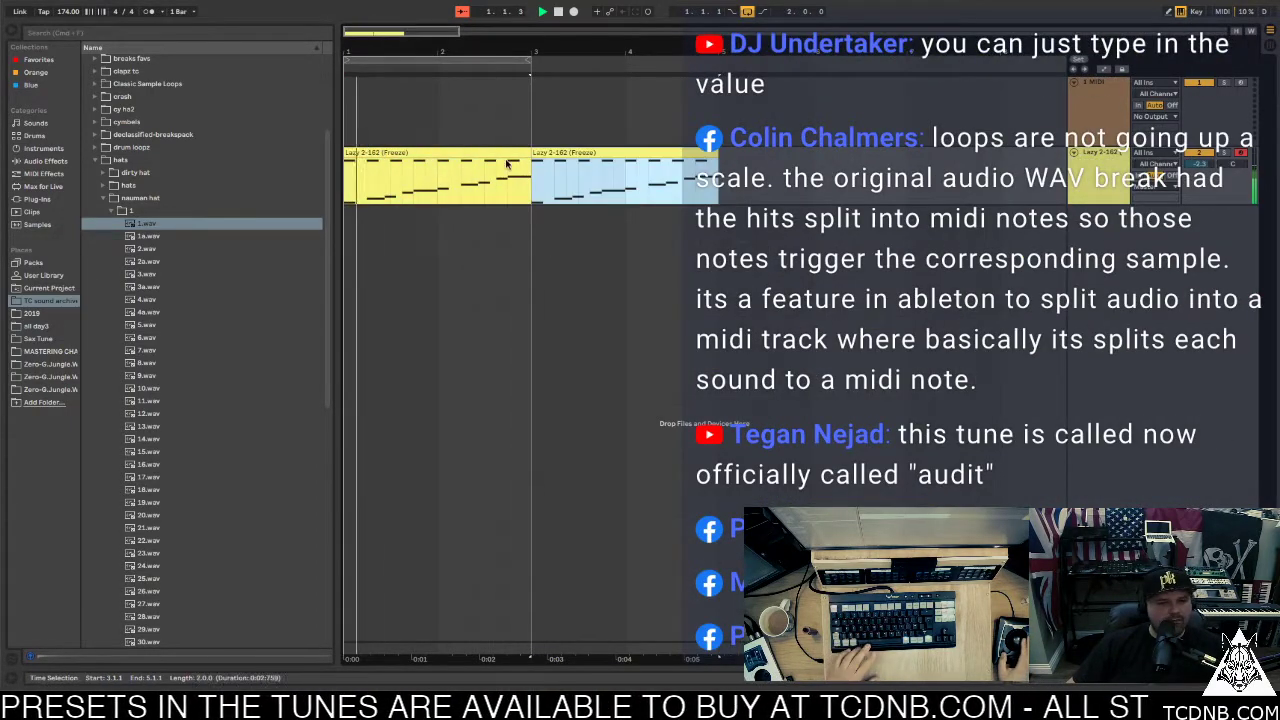
# Switch the sampler on hat pad 13 to Classic playback mode and audition the pattern
pyautogui.doubleClick(368, 153)
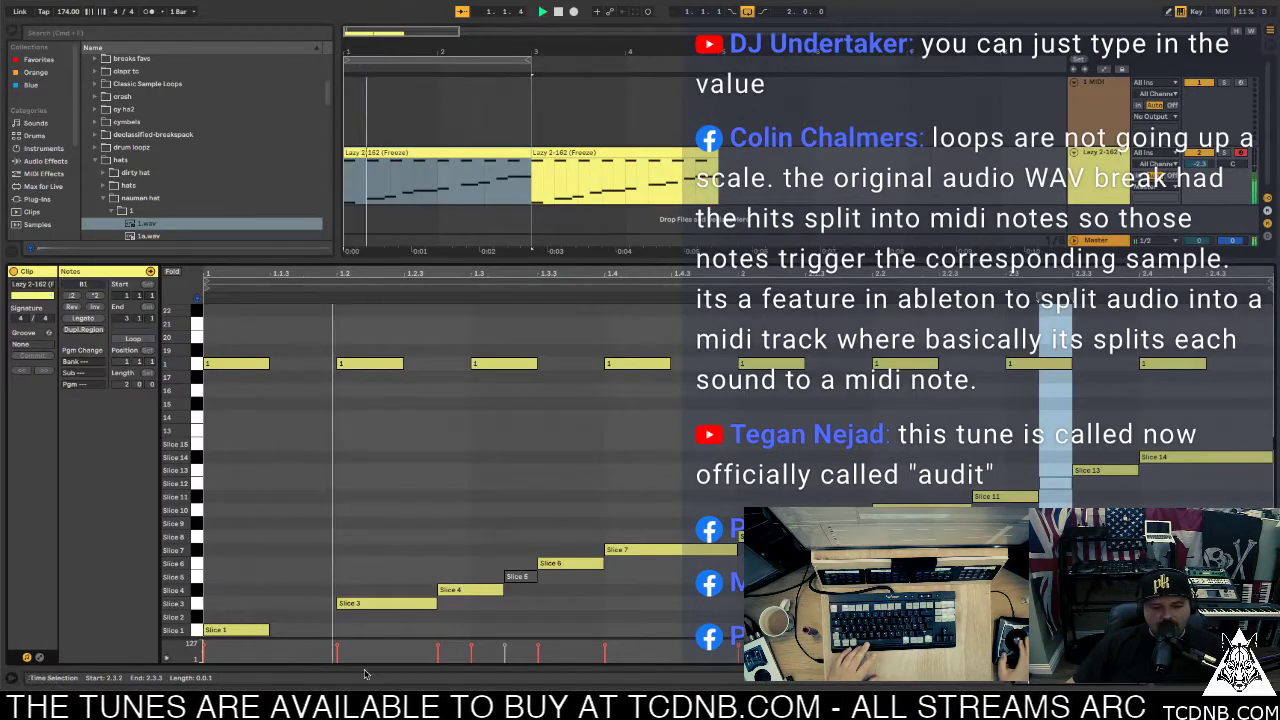
pyautogui.hotkey('shift', 'Tab')
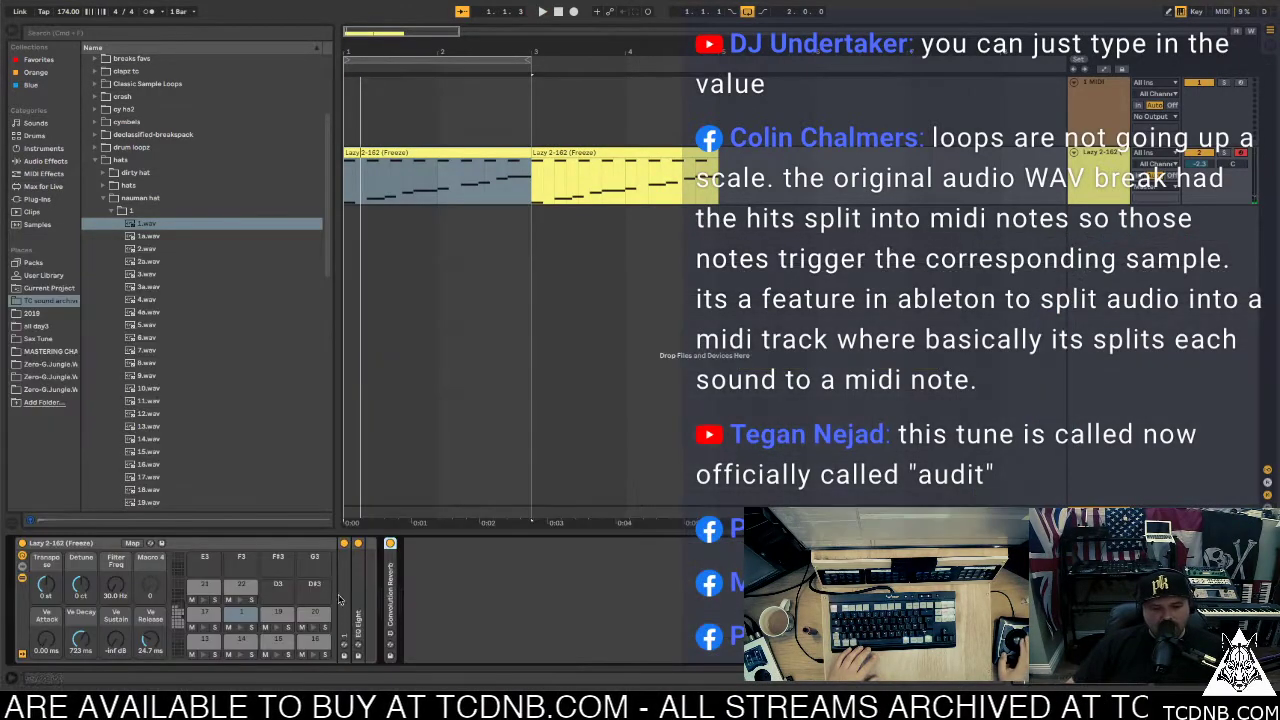
pyautogui.click(203, 641)
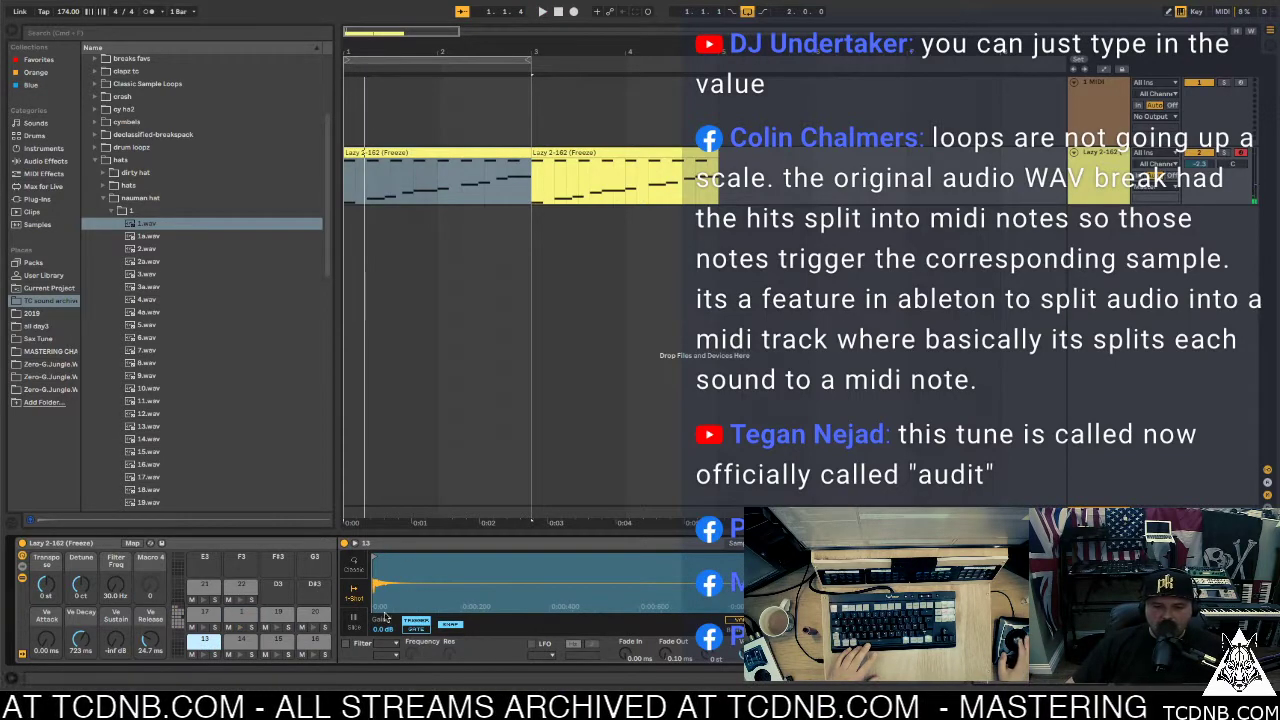
pyautogui.click(356, 567)
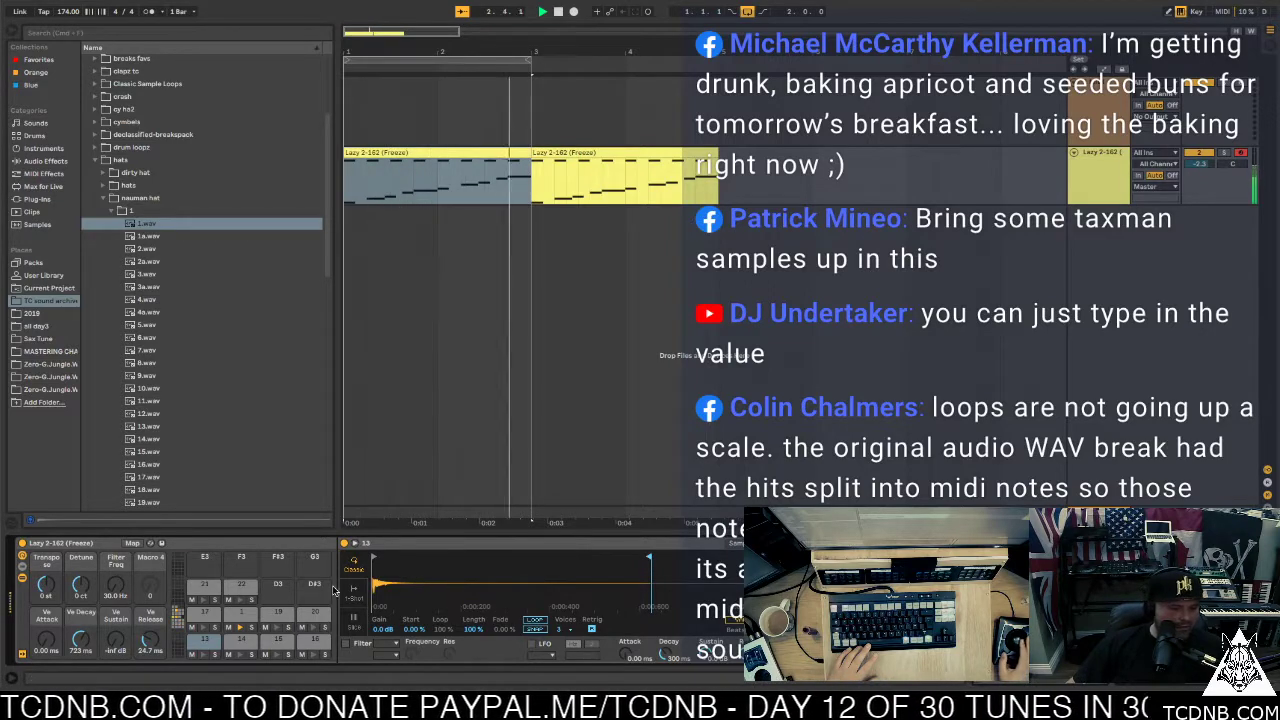
pyautogui.press('space')
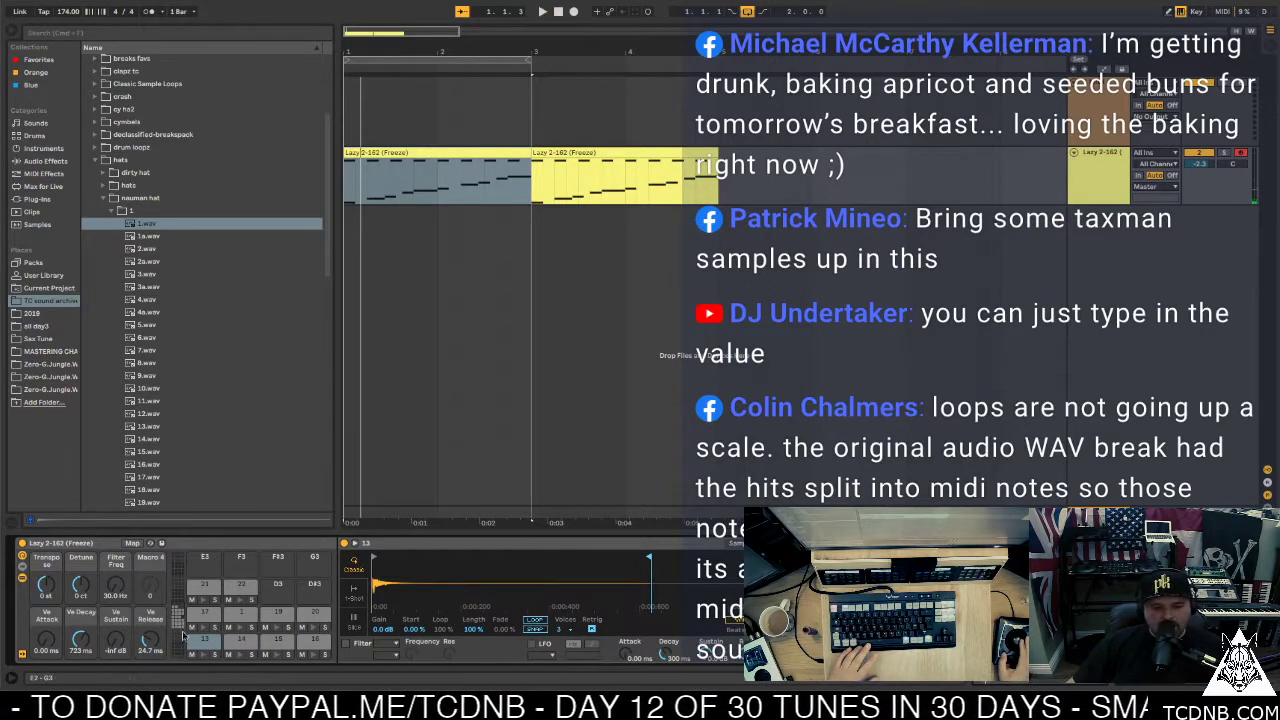
# Shorten the Slice 1 sample by pulling its end point in to just after the first hit, and play the pattern
pyautogui.press('space')
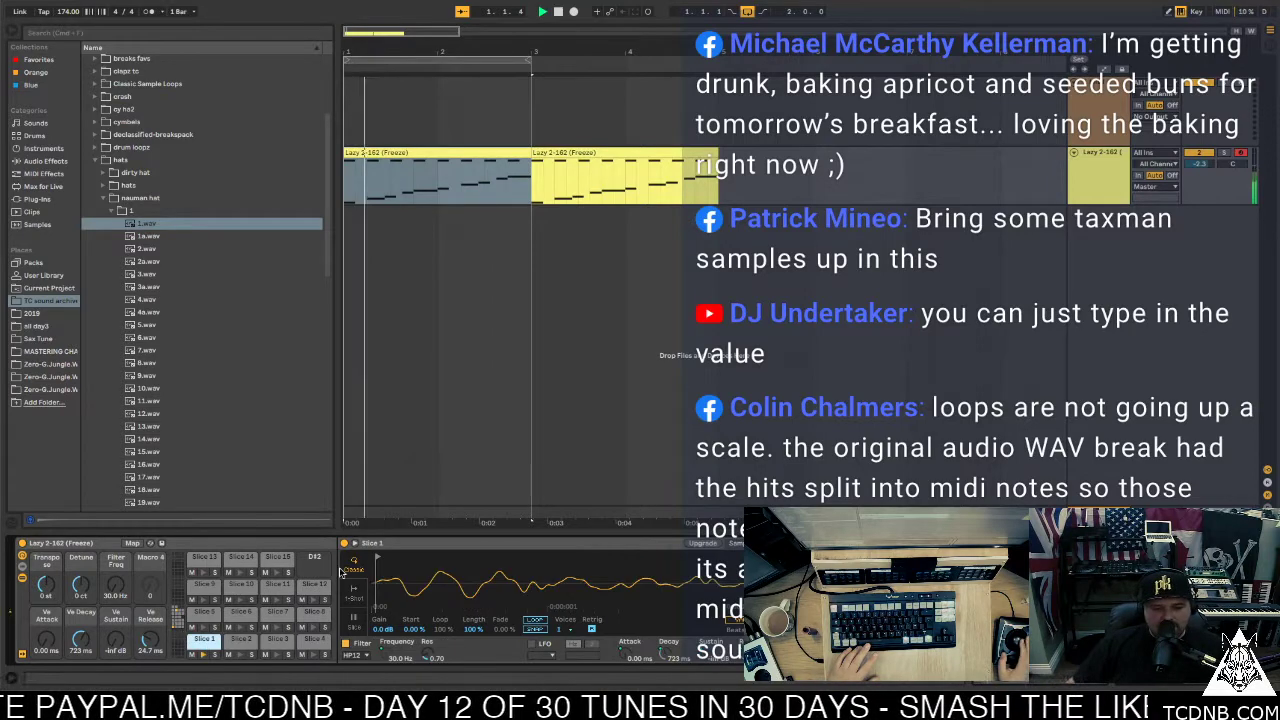
pyautogui.press('space')
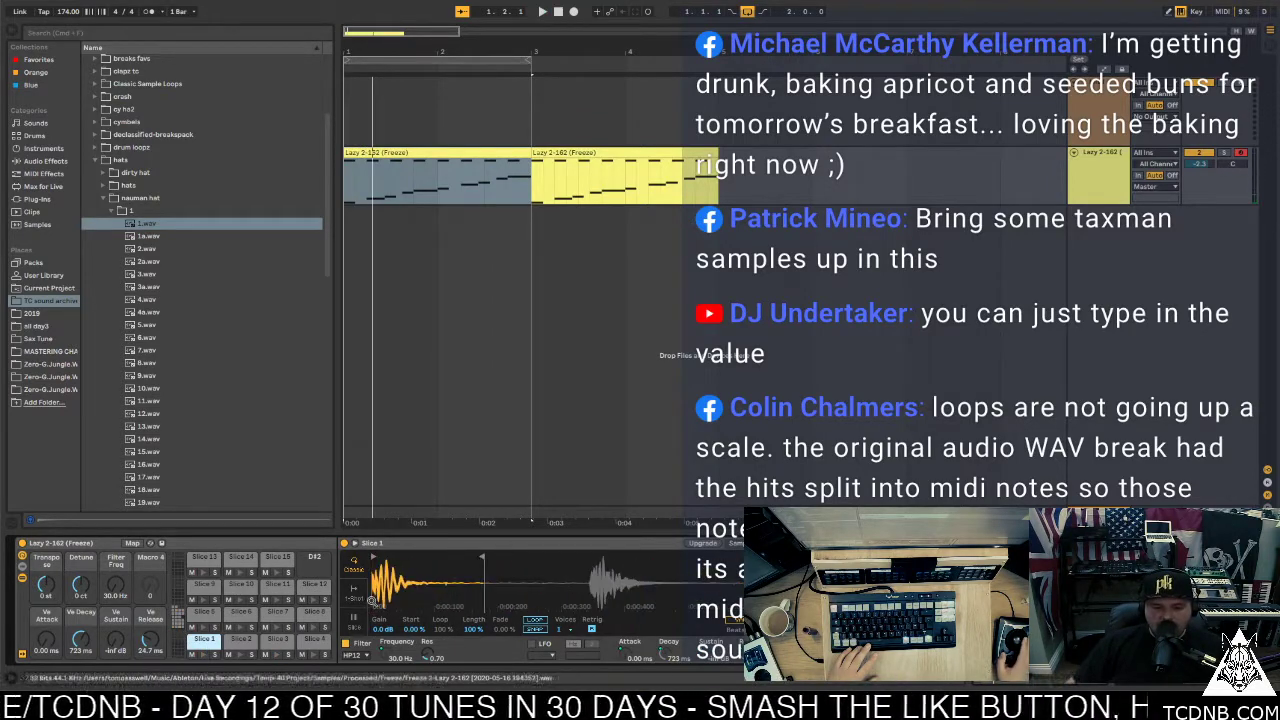
pyautogui.moveTo(449, 586)
pyautogui.mouseDown()
pyautogui.moveTo(449, 610)
pyautogui.moveTo(423, 553)
pyautogui.mouseUp()
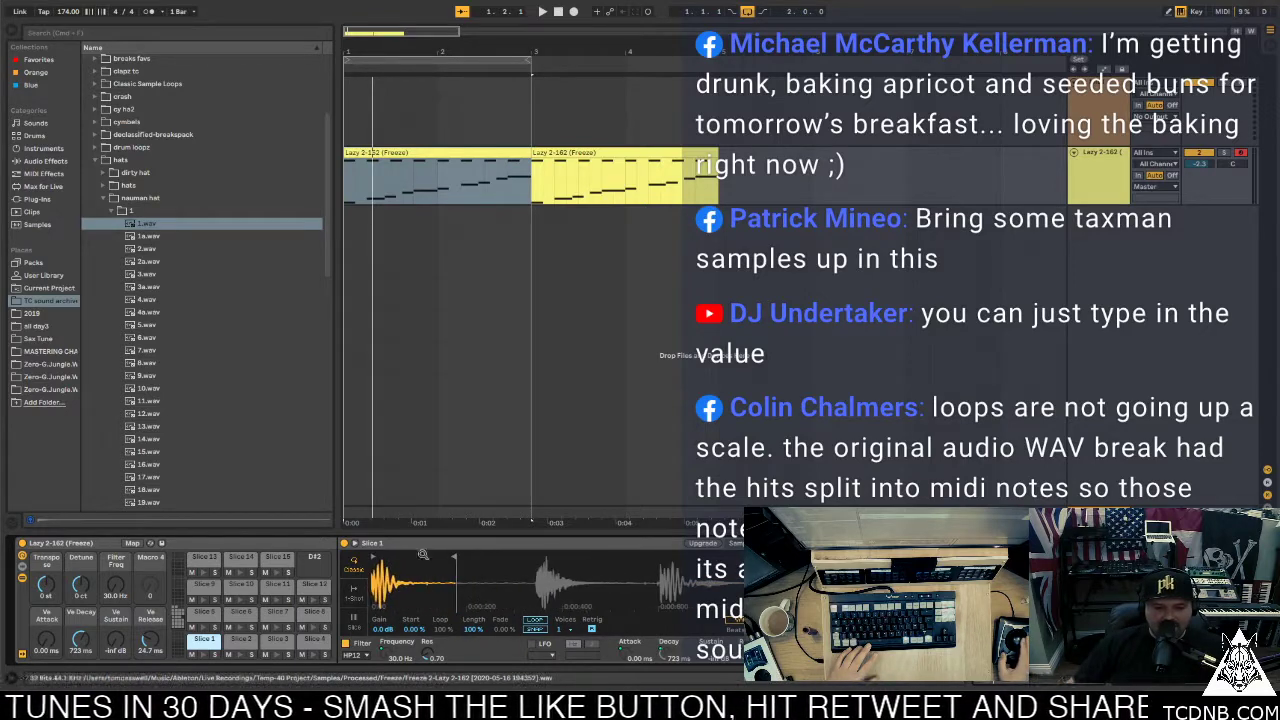
pyautogui.press('space')
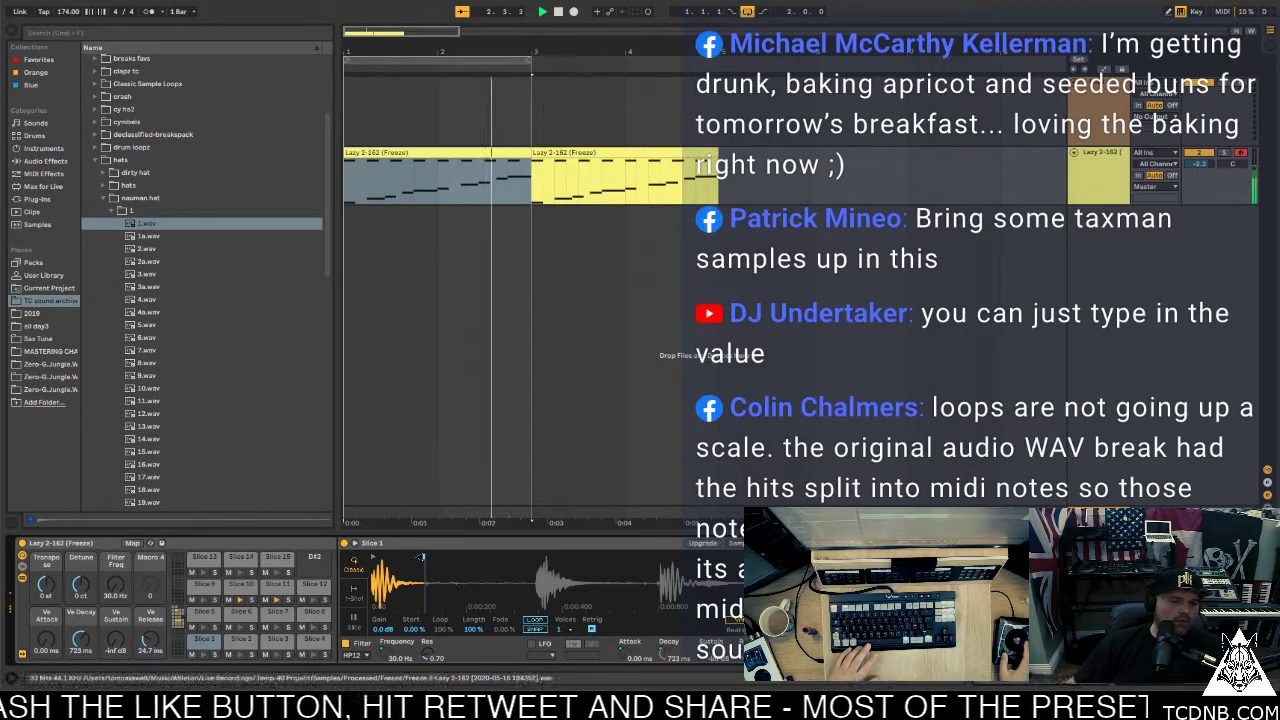
# Replace the break notes from 2.2.1 to 3.1.1 with the Slice 3 to Slice 7 phrase and delete the duplicate clip at bar 3
pyautogui.doubleClick(445, 151)
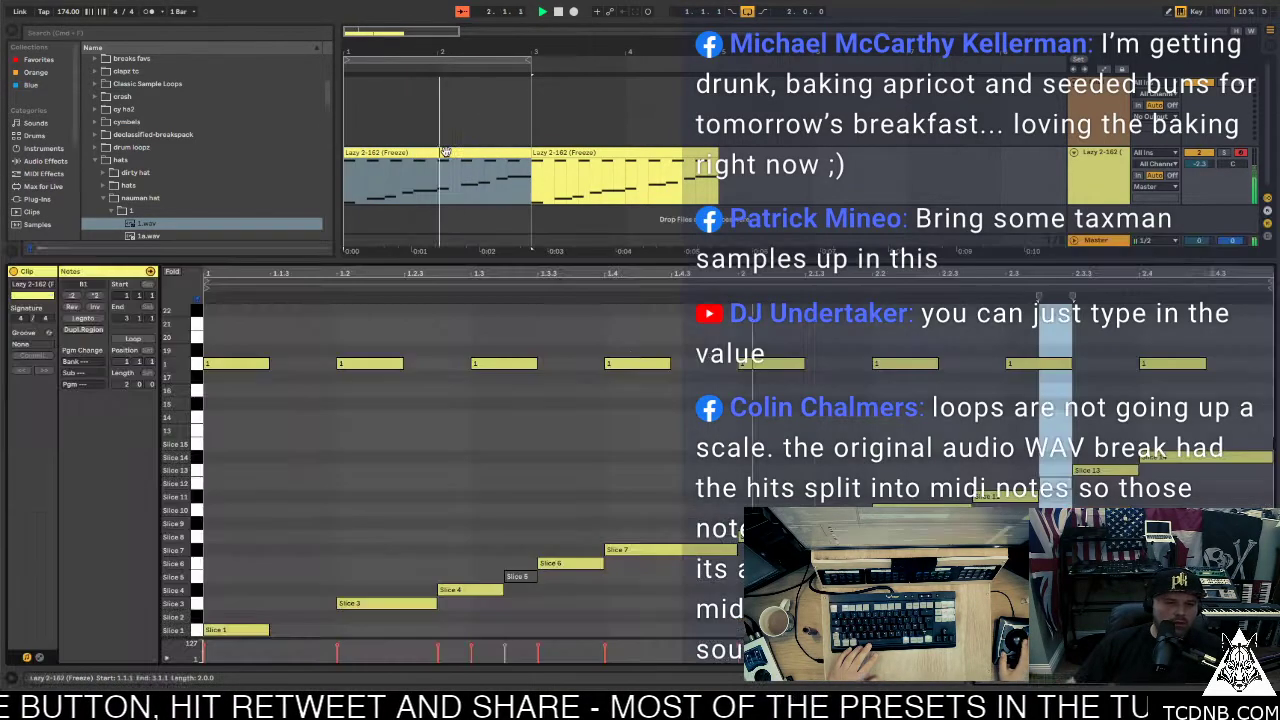
pyautogui.press('space')
pyautogui.click(772, 363)
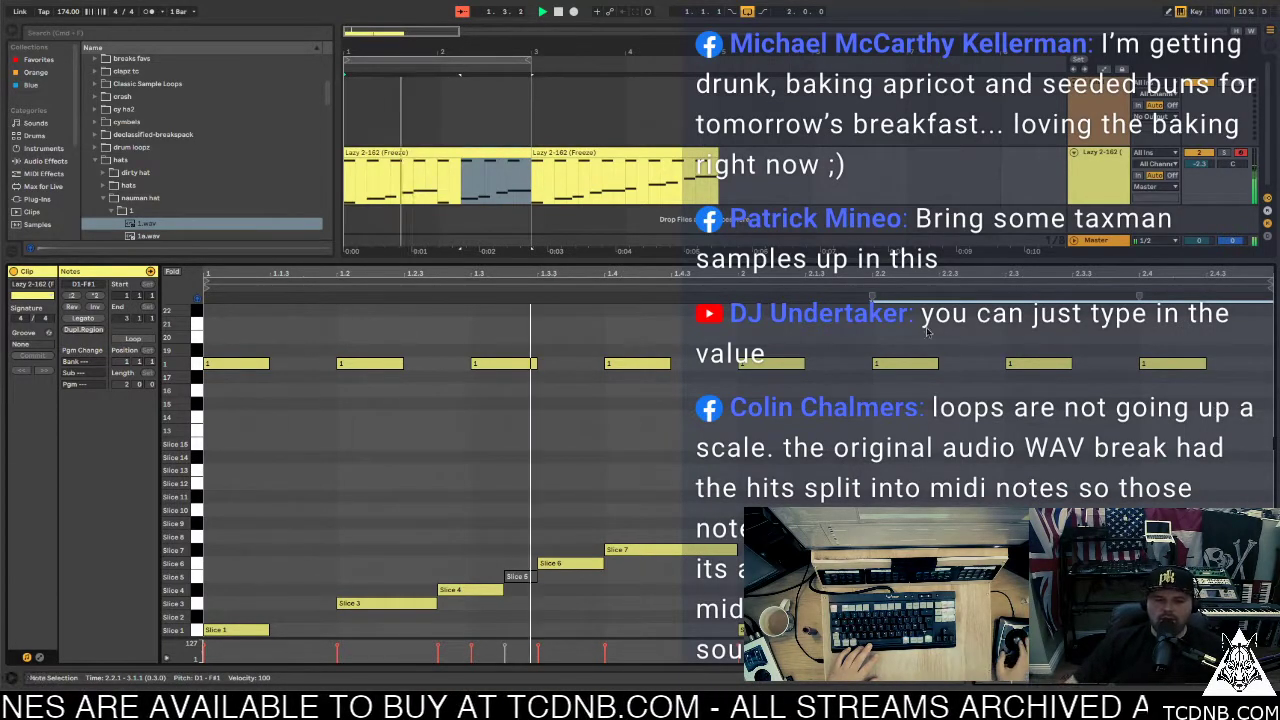
pyautogui.press('Delete')
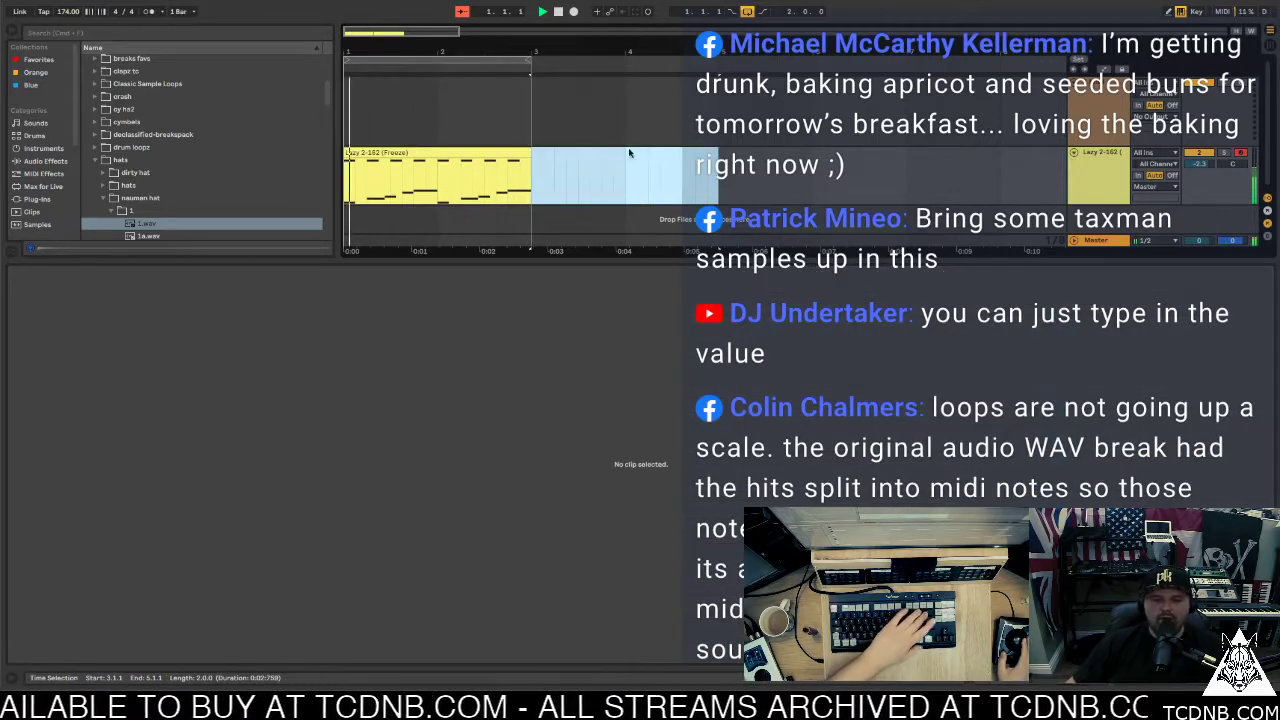
# Duplicate the two-bar break clip to bar 3 and show the drum rack's devices
pyautogui.click(381, 150)
pyautogui.moveTo(381, 150); pyautogui.dragTo(568, 160)
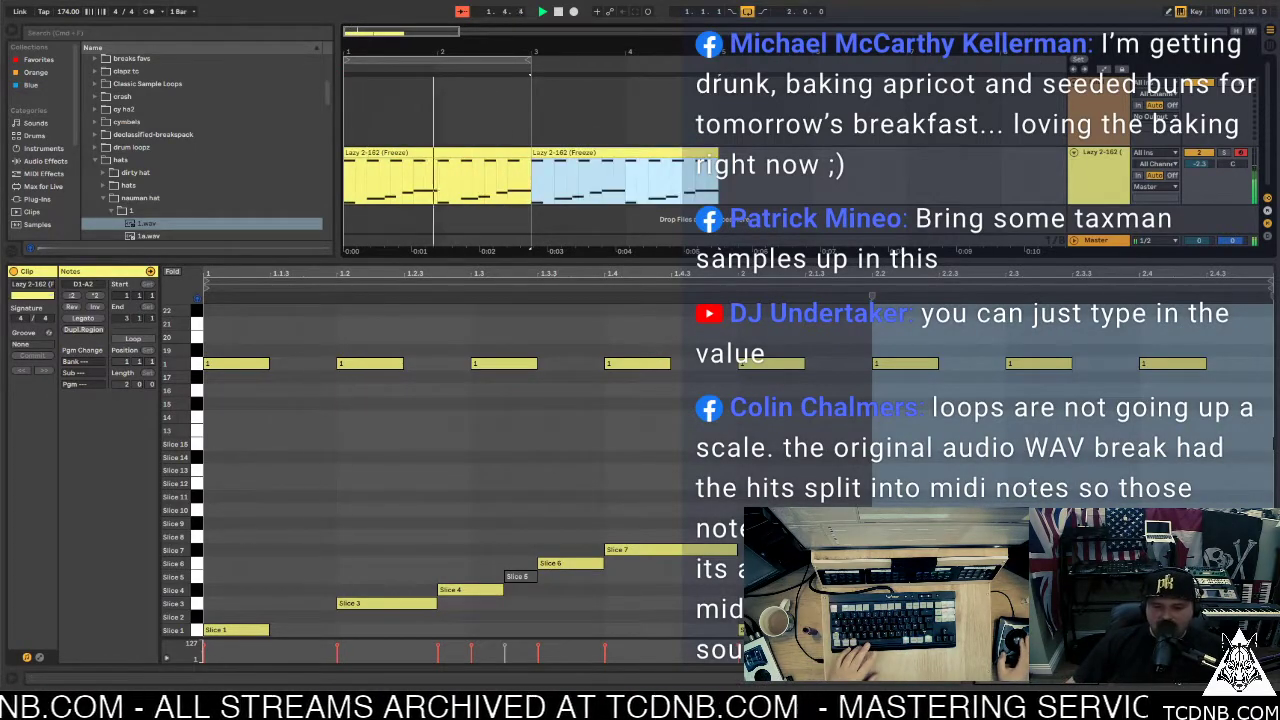
pyautogui.hotkey('shift', 'Tab')
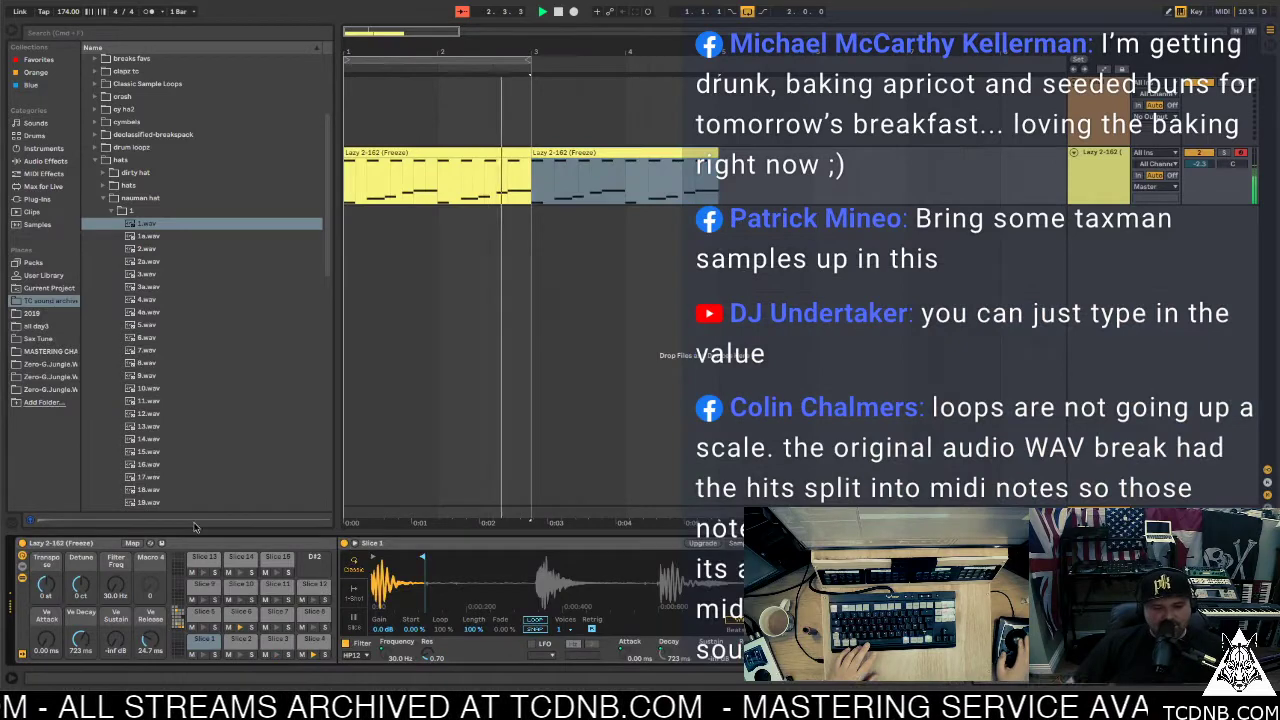
# Collapse the hats and drums sample folders and open the Samples2 folder inside TC - Trap Kit
pyautogui.click(110, 199)
pyautogui.press('Left')
pyautogui.press('Left')
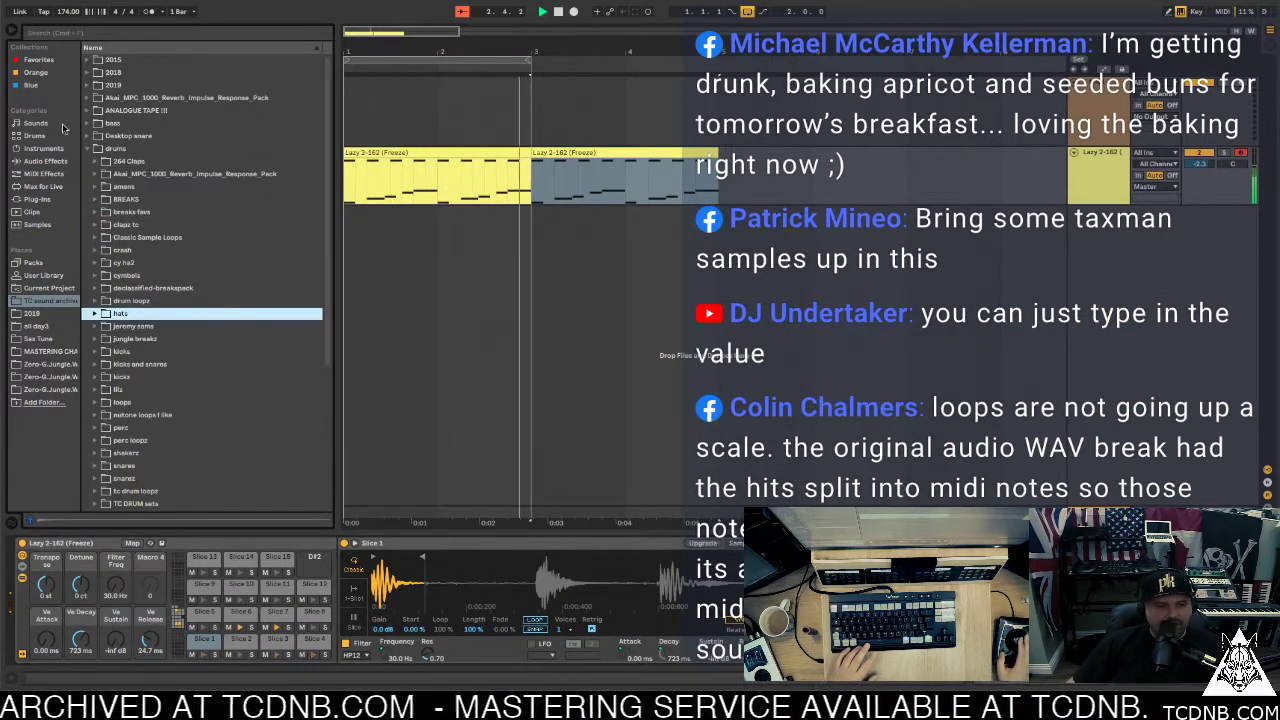
pyautogui.press('Left')
pyautogui.press('Left')
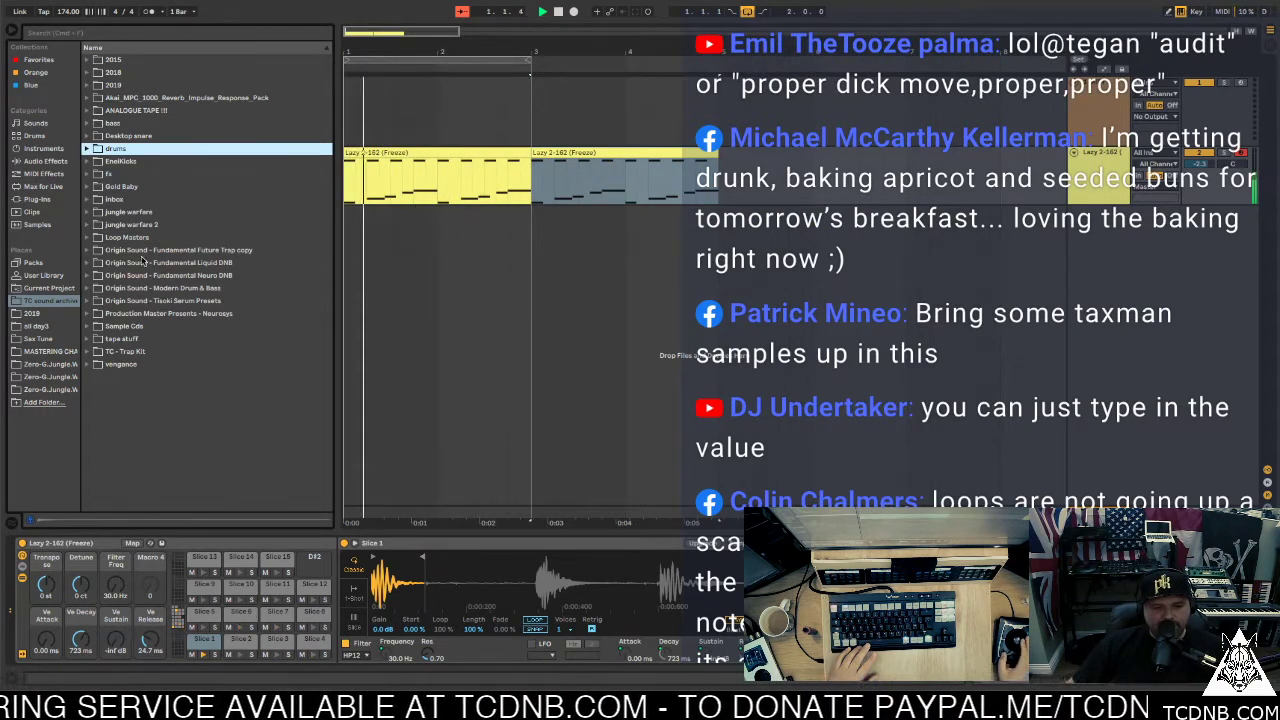
pyautogui.click(89, 353)
pyautogui.click(100, 401)
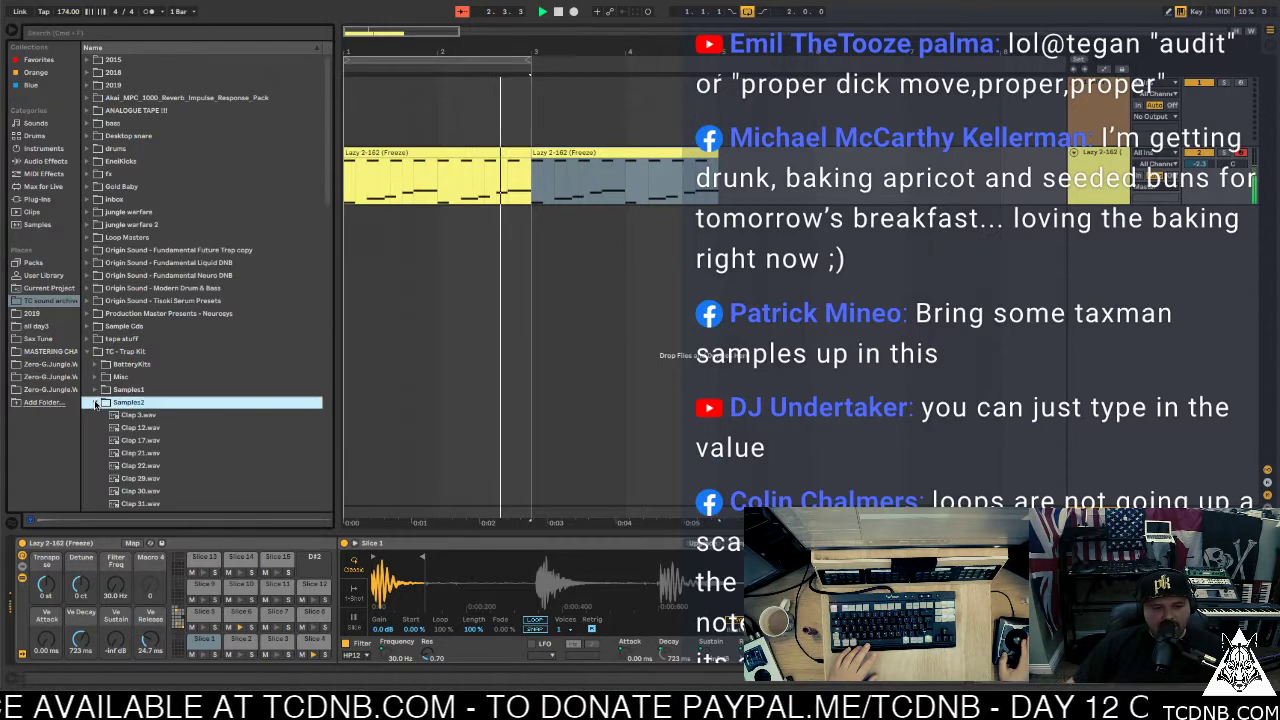
# Audition the clap samples in the Samples2 folder and settle on Clap 39.wav
pyautogui.click(140, 427)
pyautogui.scroll(-2, 155, 343)
pyautogui.click(153, 386)
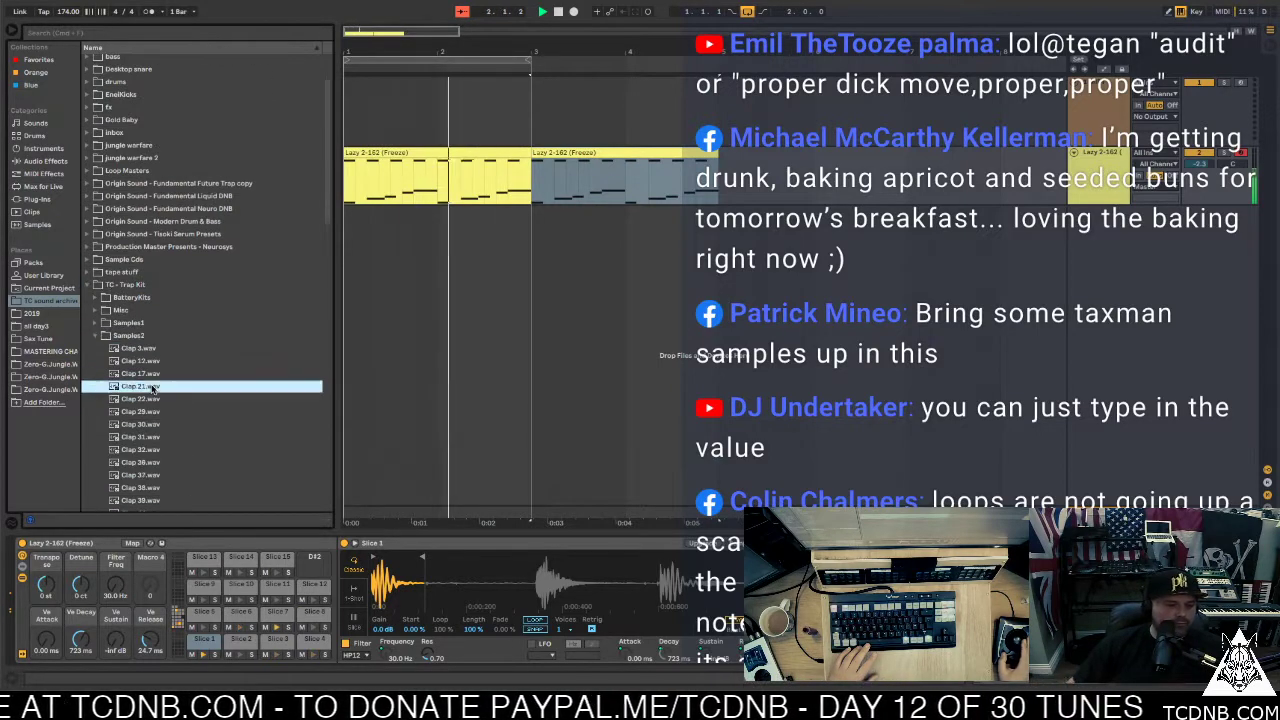
pyautogui.click(153, 411)
pyautogui.click(153, 437)
pyautogui.click(152, 450)
pyautogui.click(152, 424)
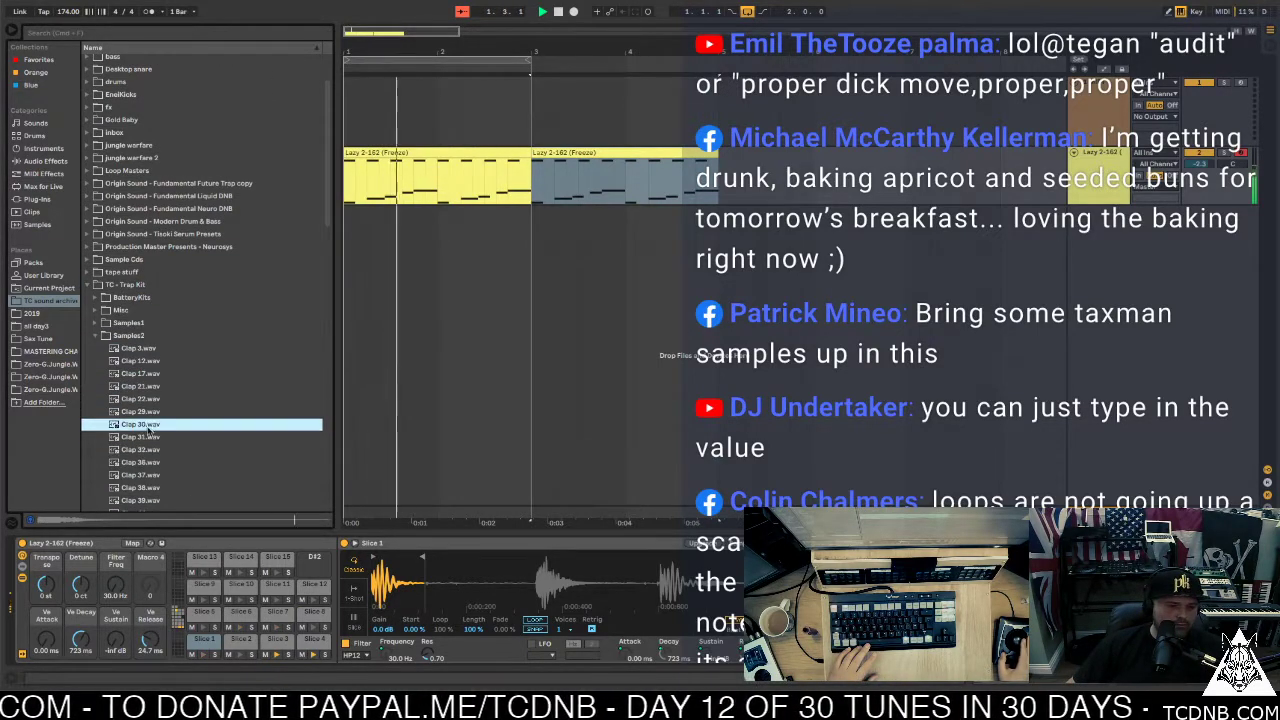
pyautogui.scroll(-10, 158, 137)
pyautogui.scroll(1, 158, 135)
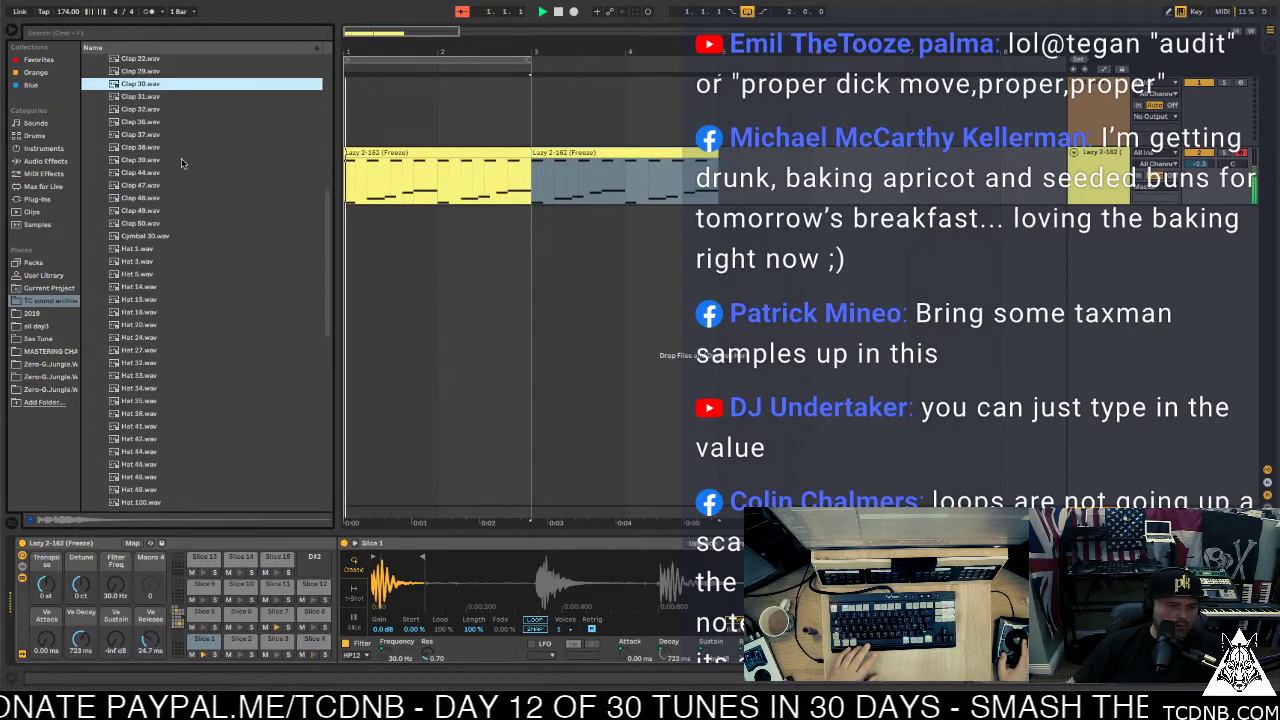
pyautogui.click(163, 160)
pyautogui.click(163, 186)
pyautogui.click(165, 161)
pyautogui.click(160, 148)
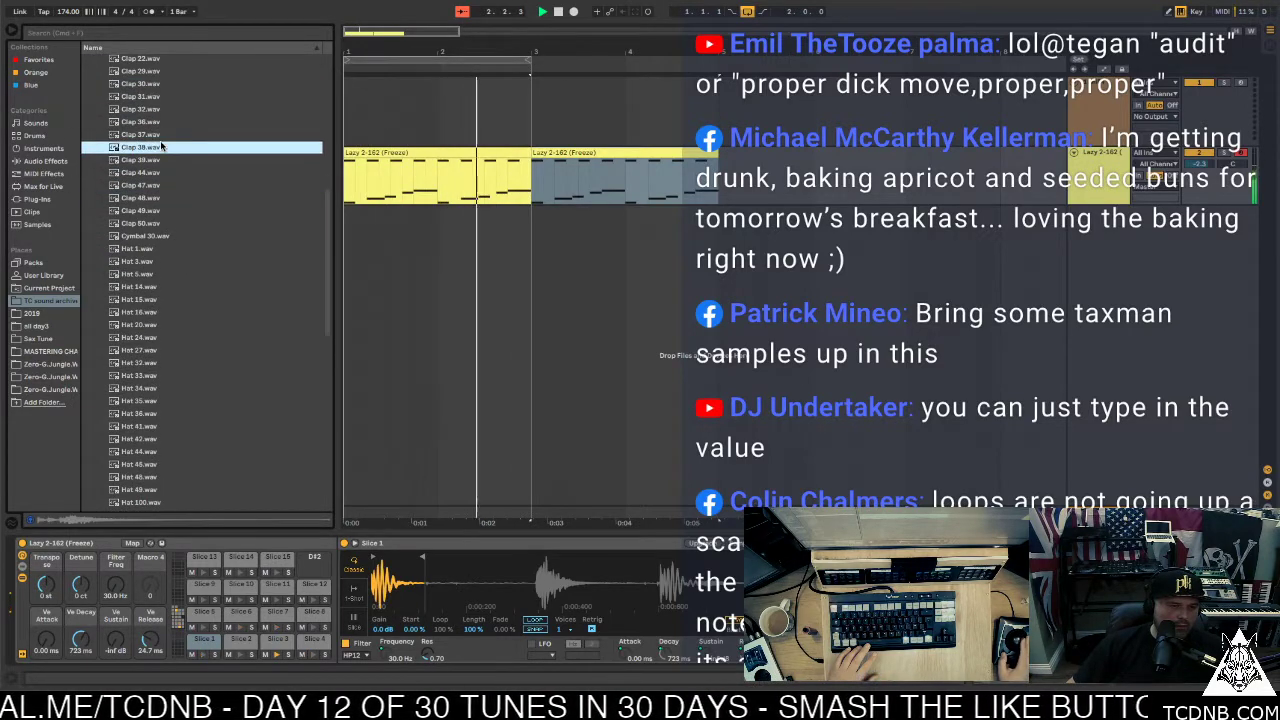
pyautogui.click(155, 136)
pyautogui.click(150, 148)
pyautogui.click(145, 160)
pyautogui.click(145, 185)
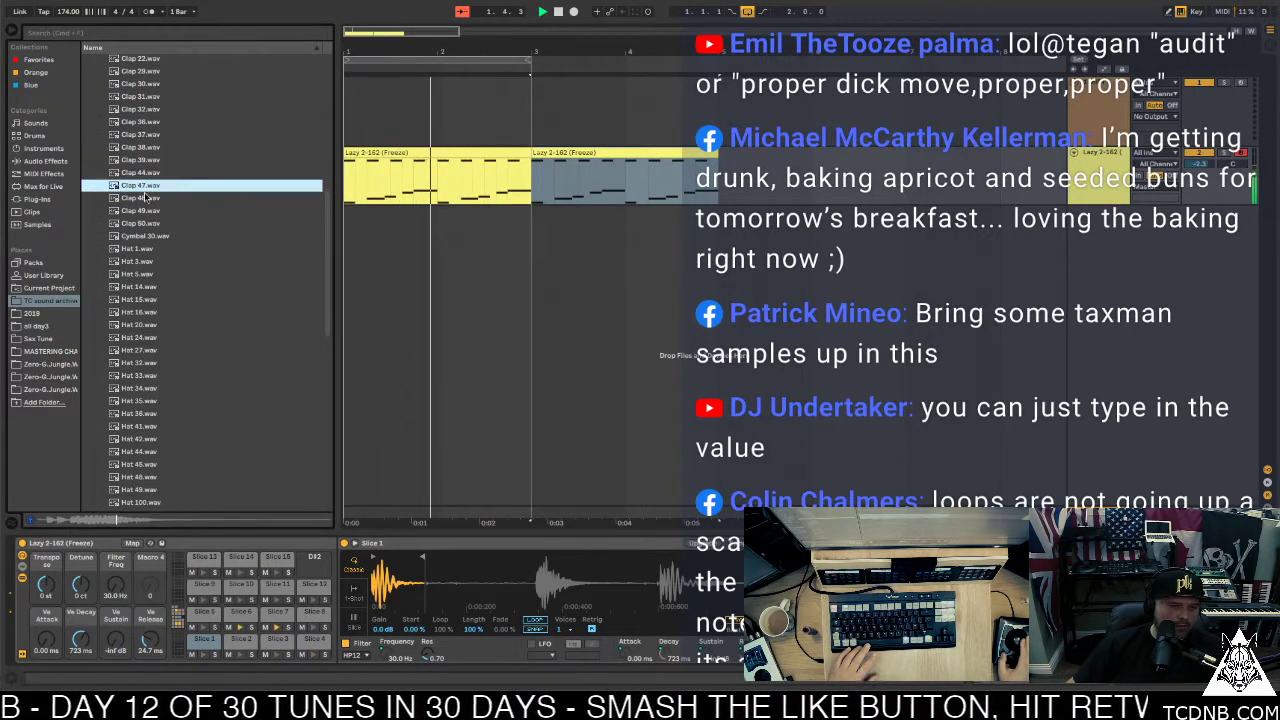
pyautogui.click(143, 172)
pyautogui.click(142, 160)
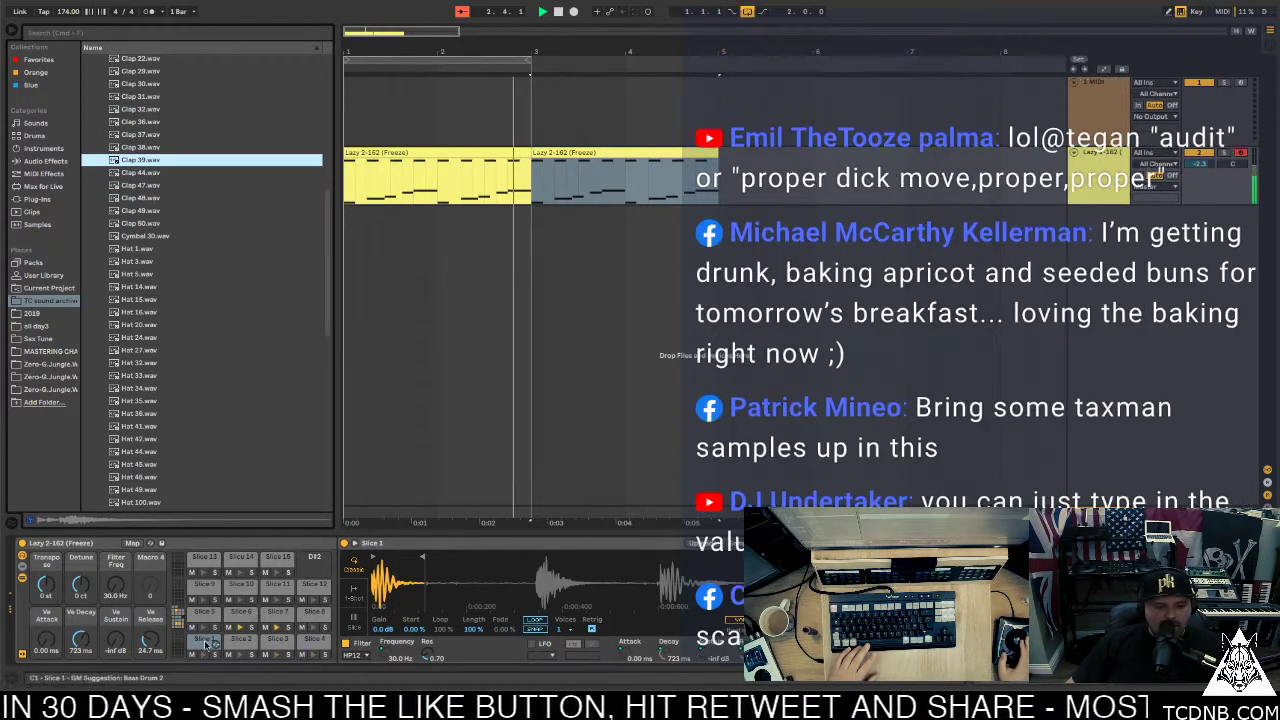
# Audition the Slice 3 key in the break clip, show the Slice 3 pad's sampler and play the pattern from bar 1
pyautogui.doubleClick(600, 178)
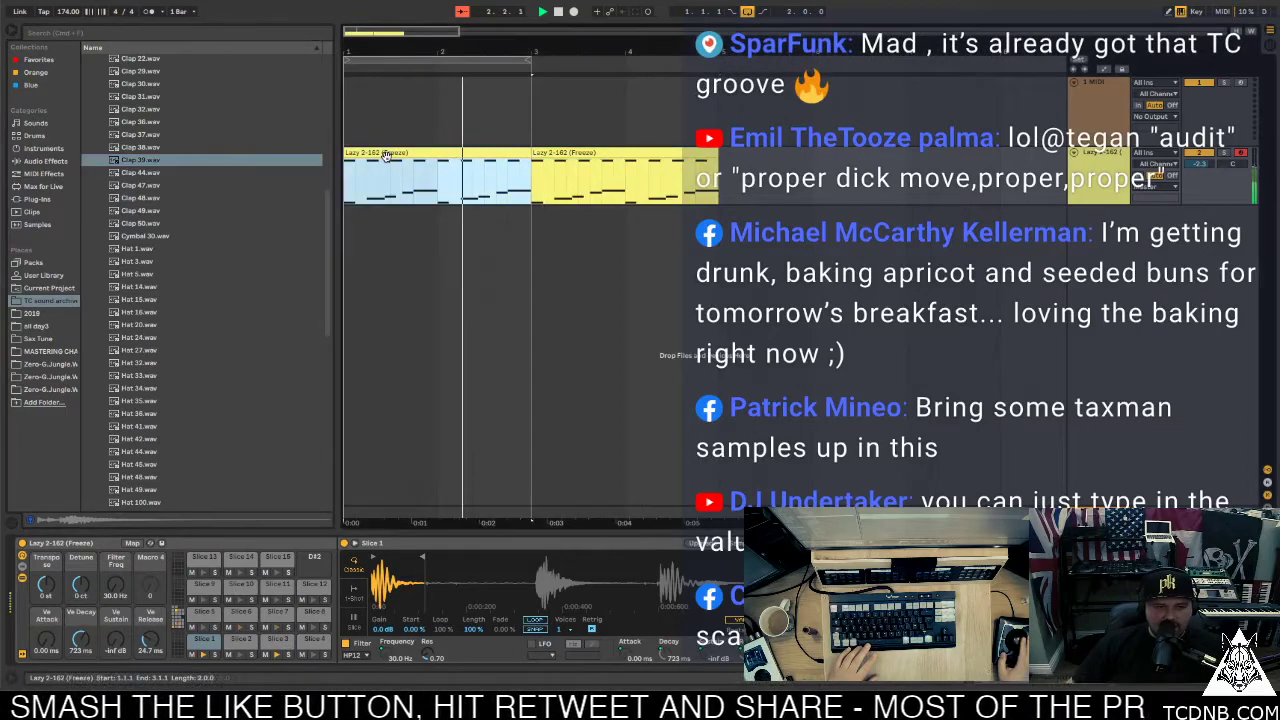
pyautogui.click(192, 601)
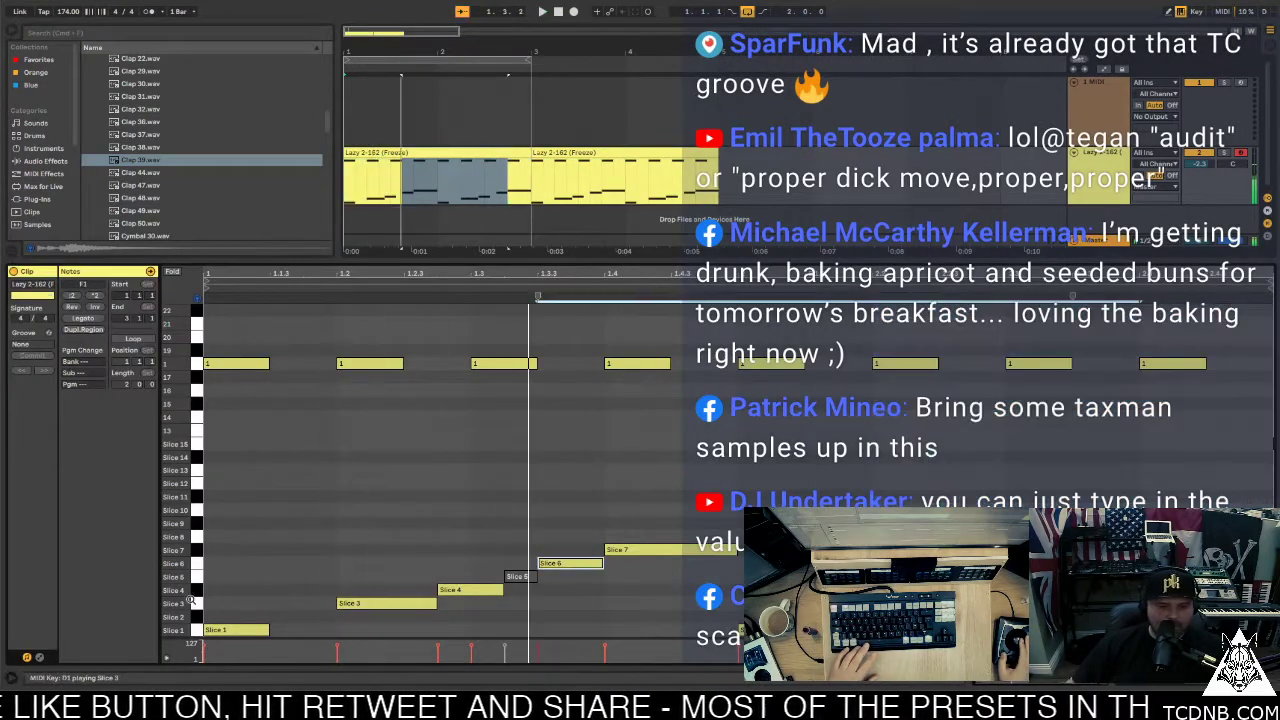
pyautogui.click(198, 604)
pyautogui.hotkey('shift', 'Tab')
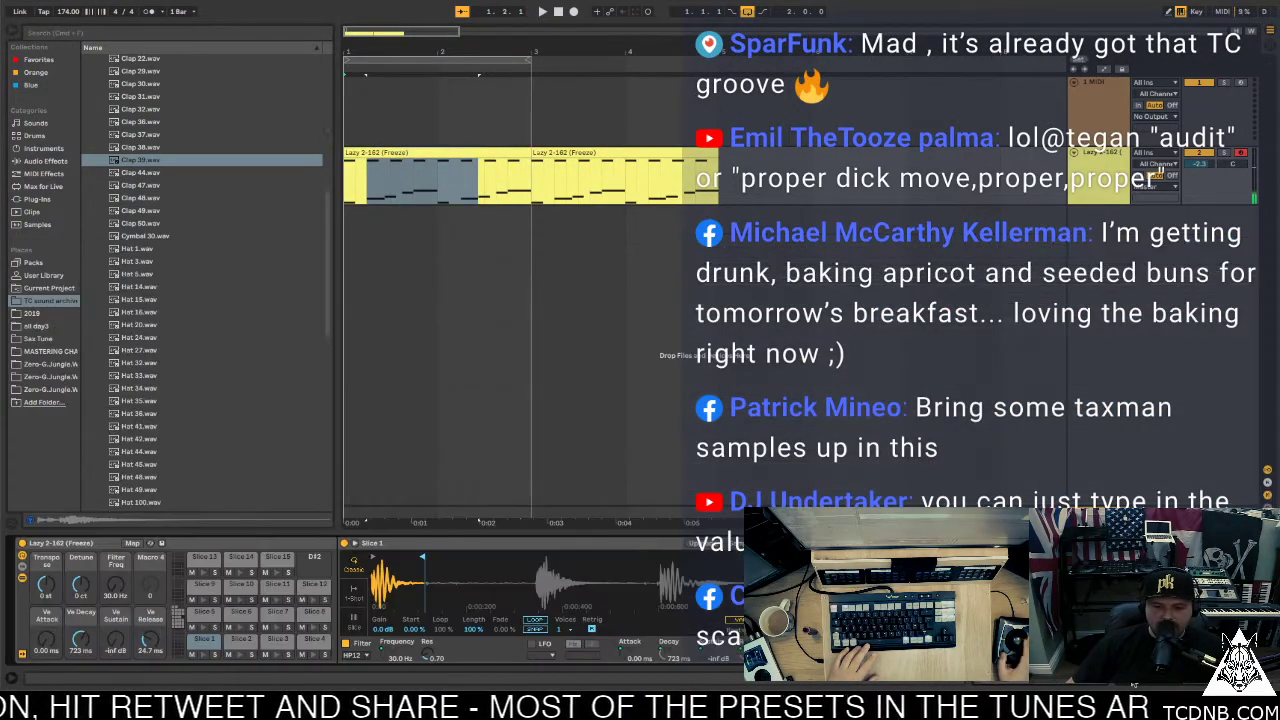
pyautogui.click(279, 644)
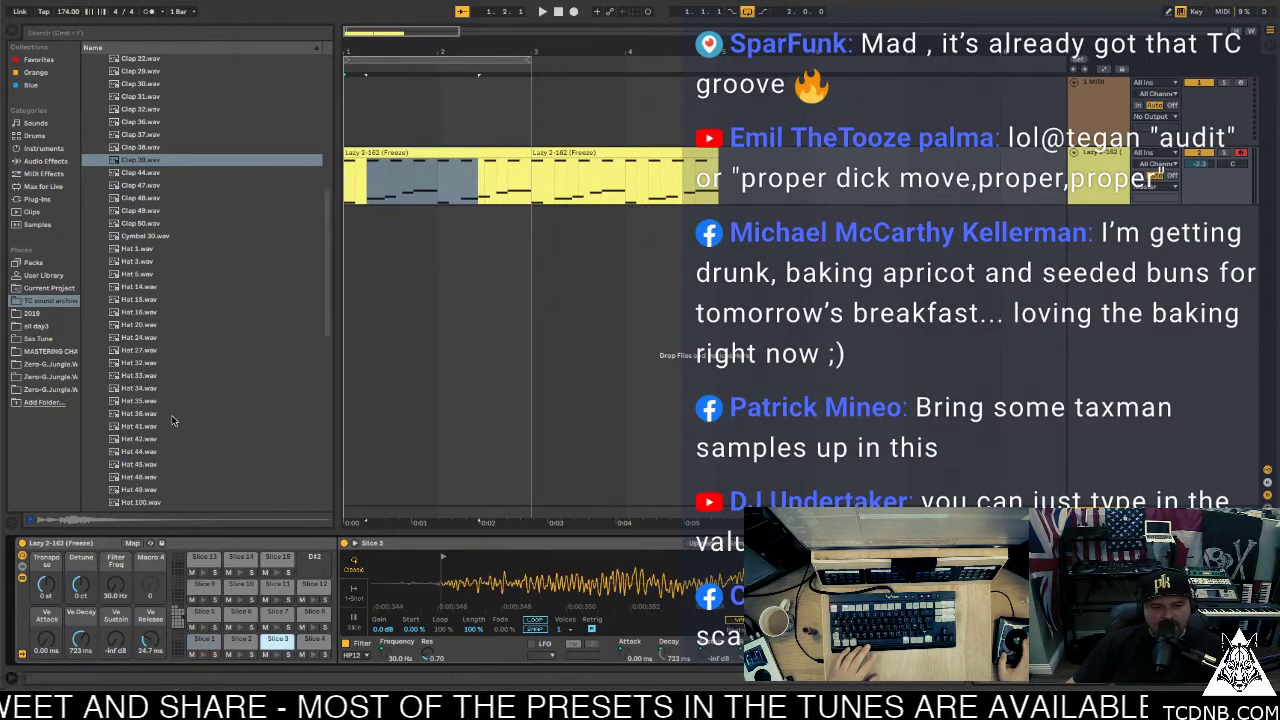
pyautogui.click(424, 545)
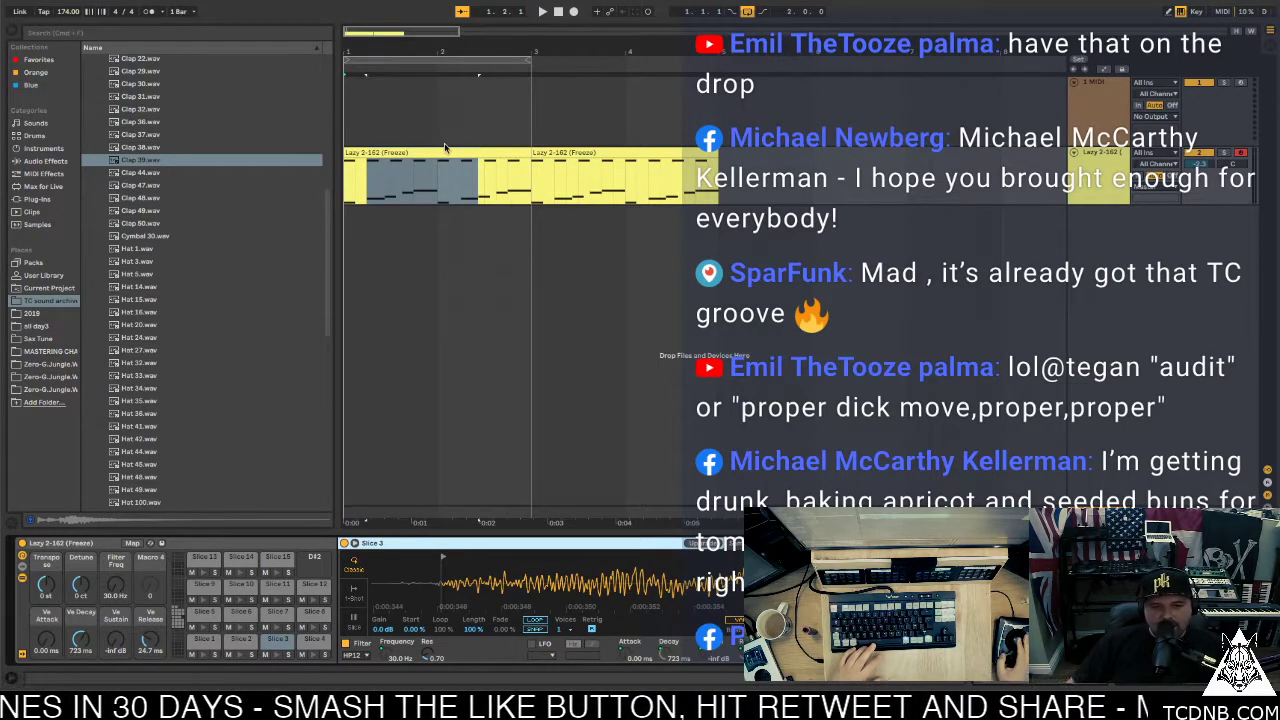
pyautogui.click(443, 153)
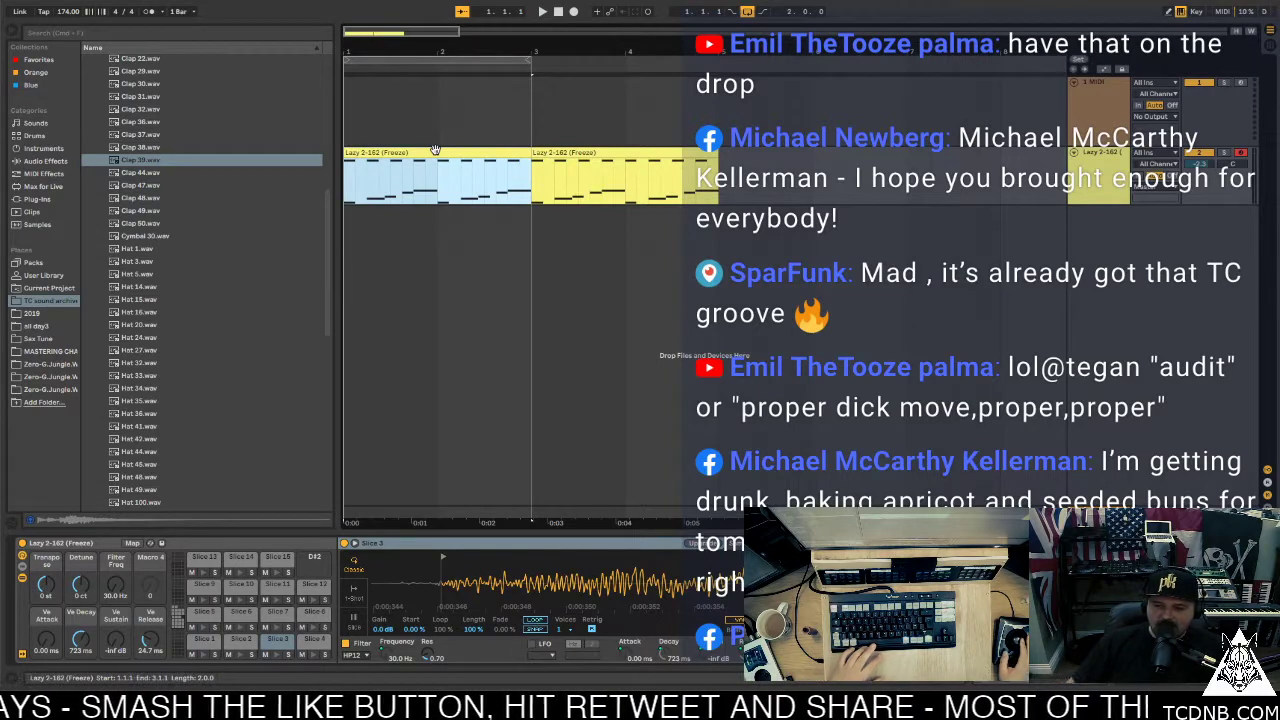
pyautogui.press('space')
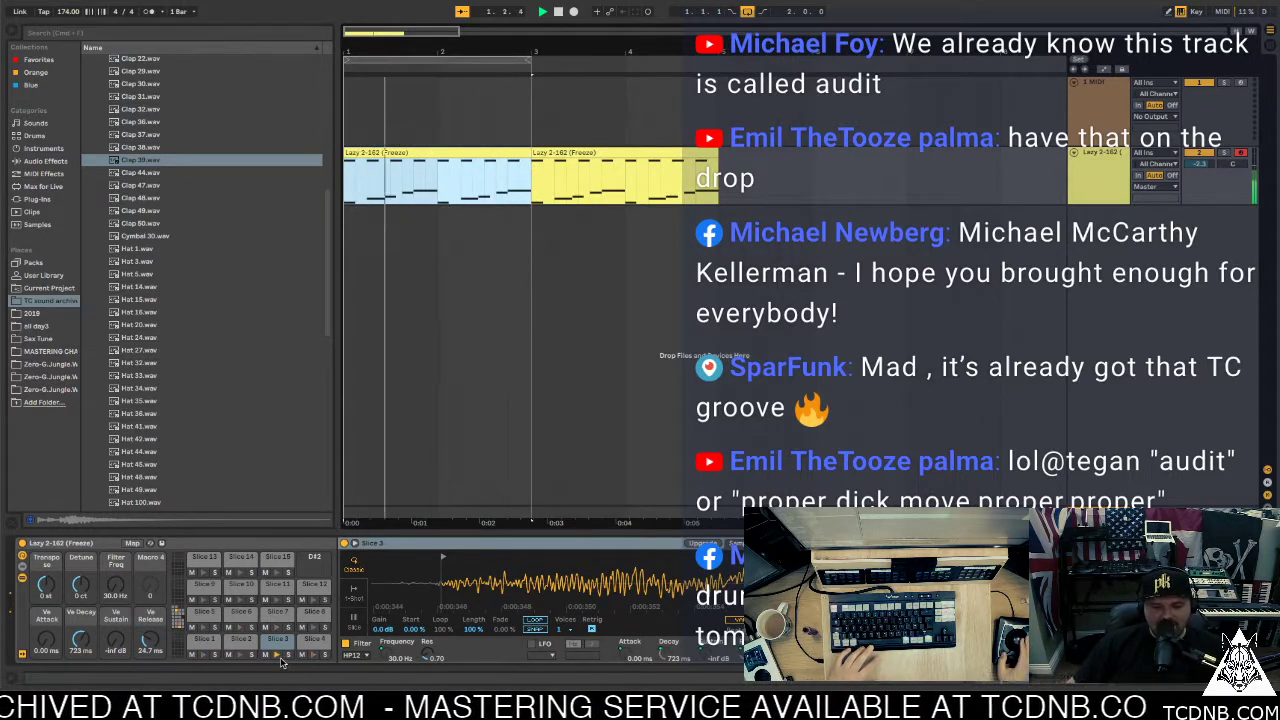
pyautogui.press('space')
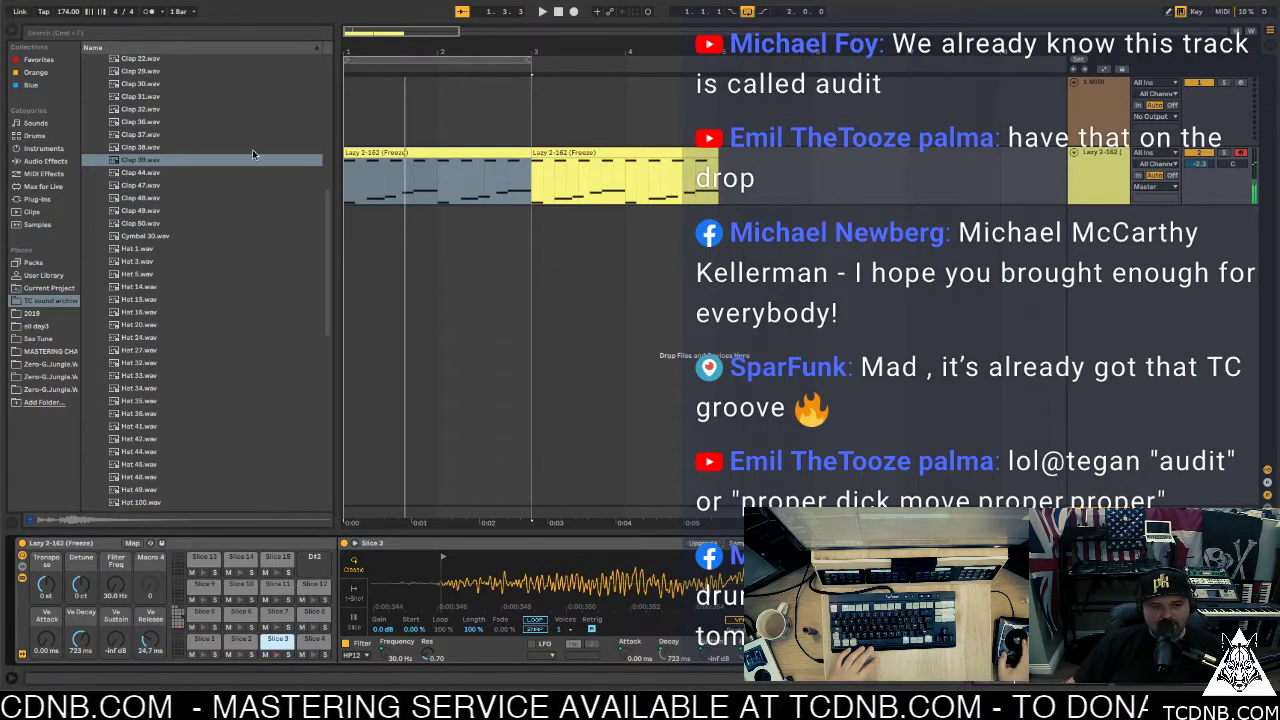
# Layer Clap 39.wav with the Slice 3 sampler in an instrument rack and move the clap's start point in to its main hit
pyautogui.click(456, 542)
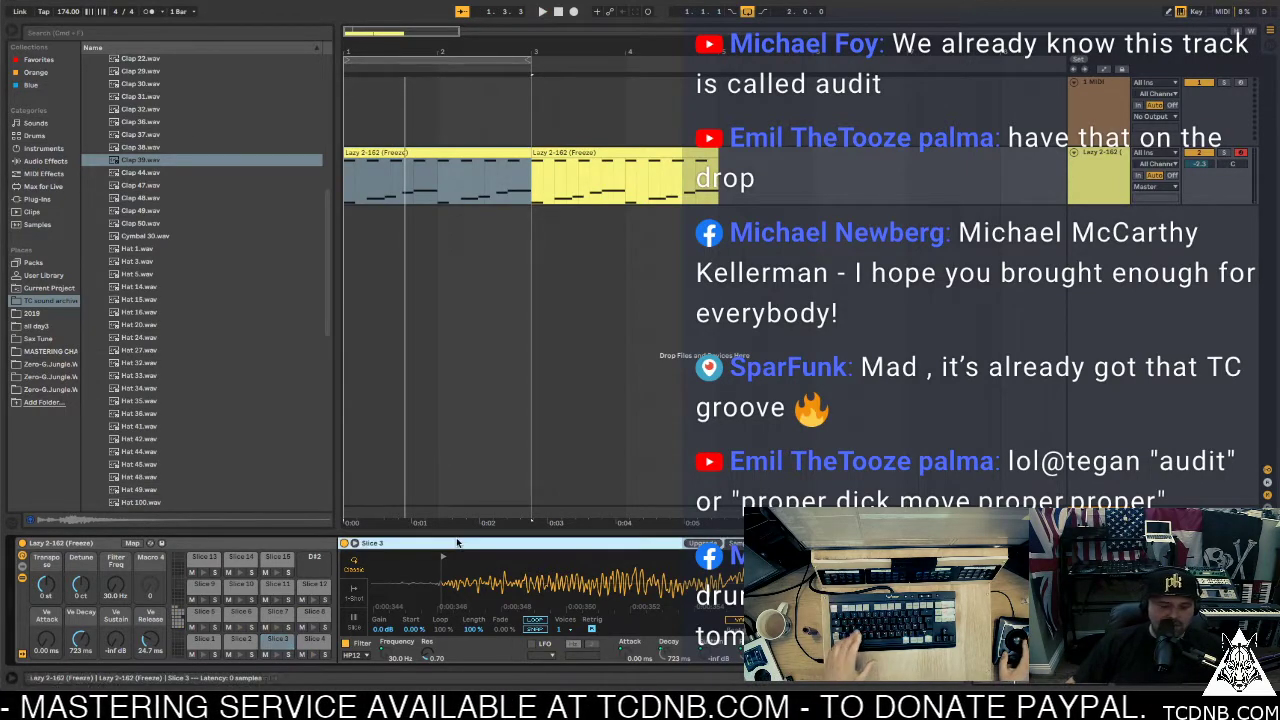
pyautogui.click(347, 565)
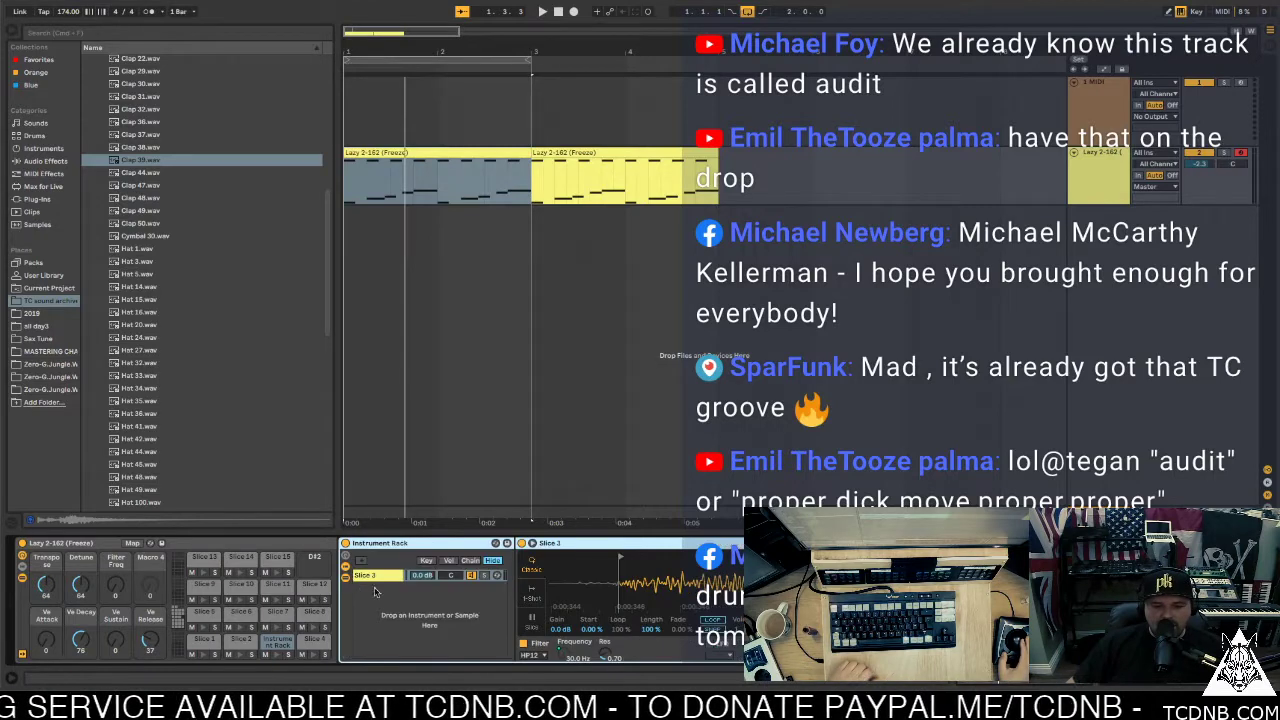
pyautogui.moveTo(117, 161); pyautogui.dragTo(425, 620)
pyautogui.press('space')
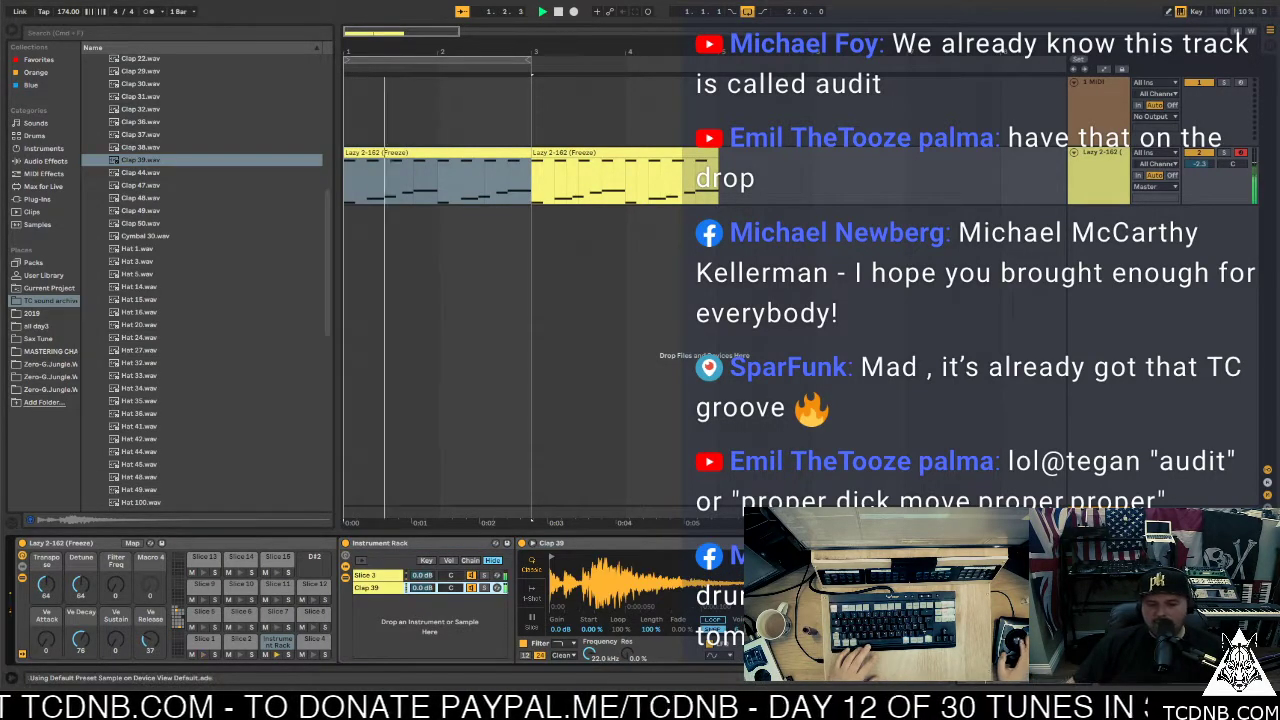
pyautogui.moveTo(548, 553); pyautogui.dragTo(586, 551)
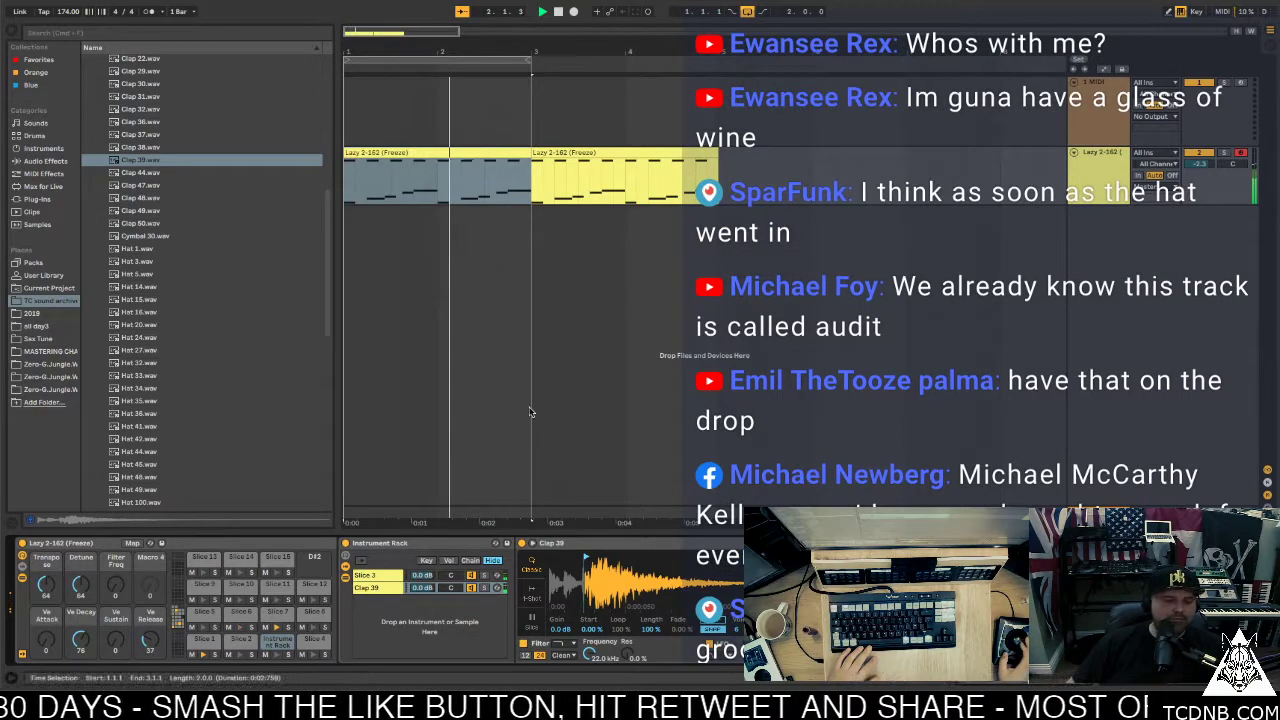
# Layer Clap 39.wav with the Slice 7 sampler in an instrument rack and move the clap's start point in to its main hit
pyautogui.doubleClick(421, 155)
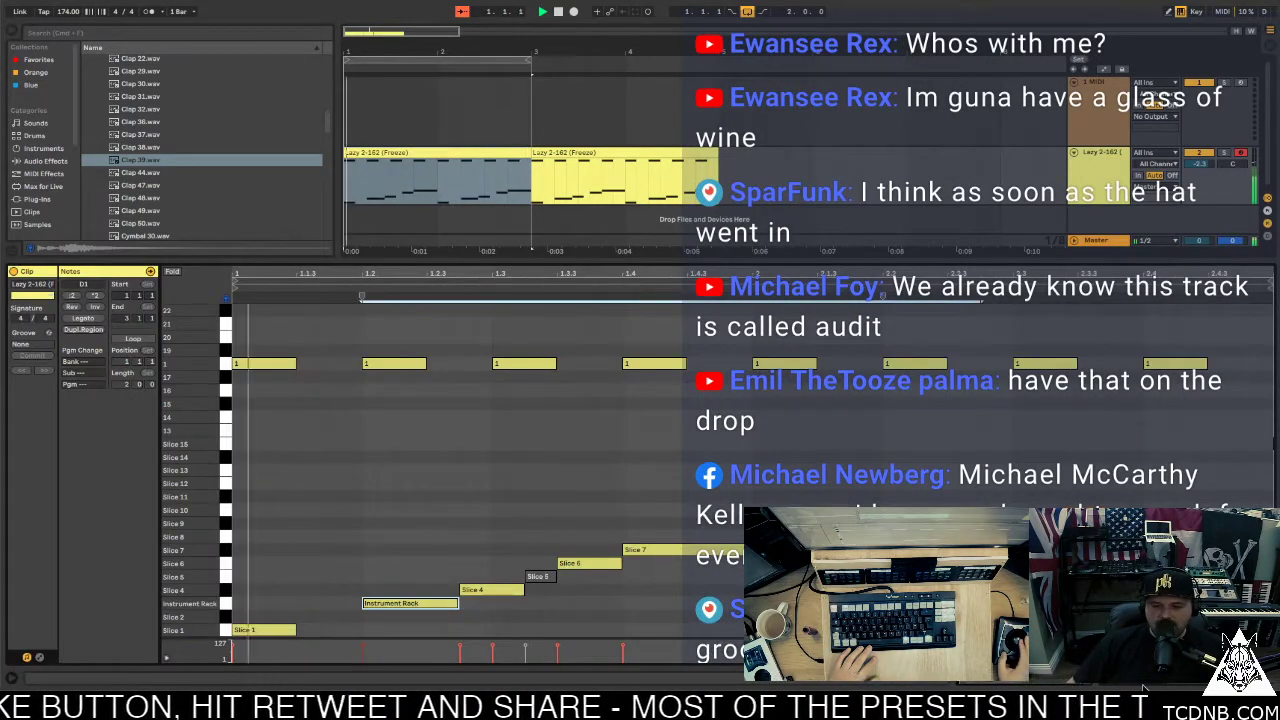
pyautogui.click(672, 549)
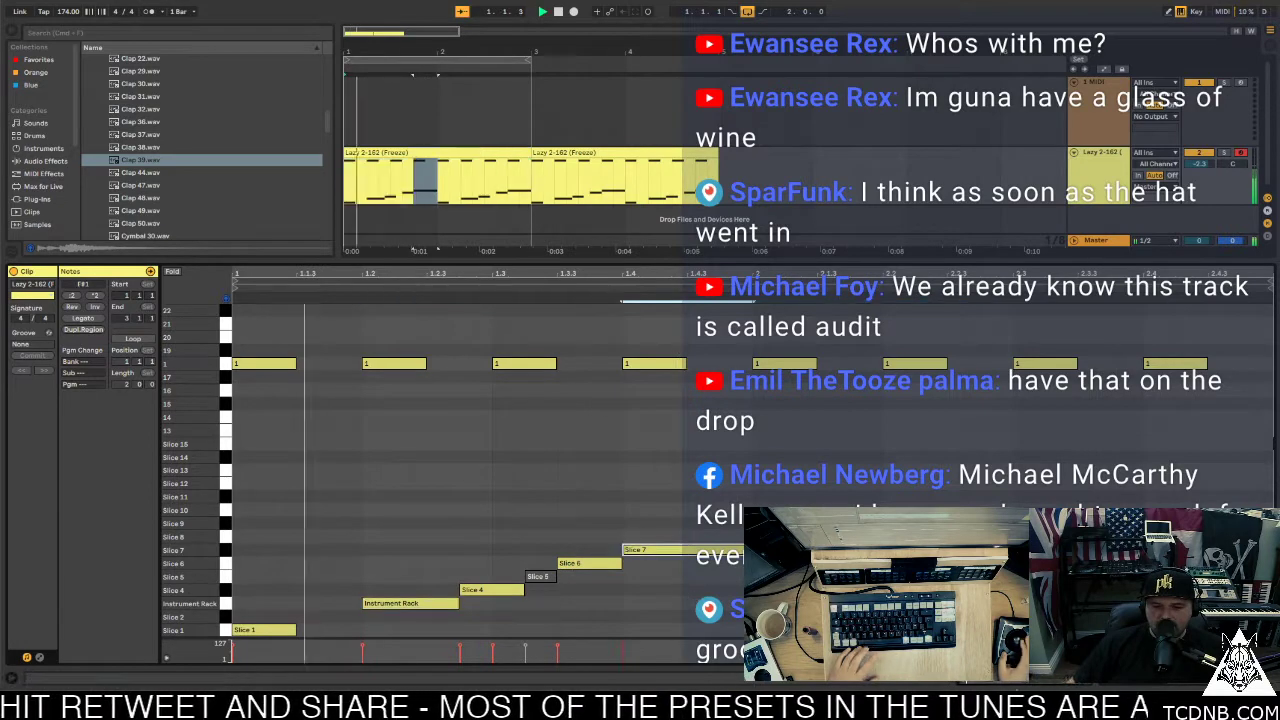
pyautogui.hotkey('shift', 'Tab')
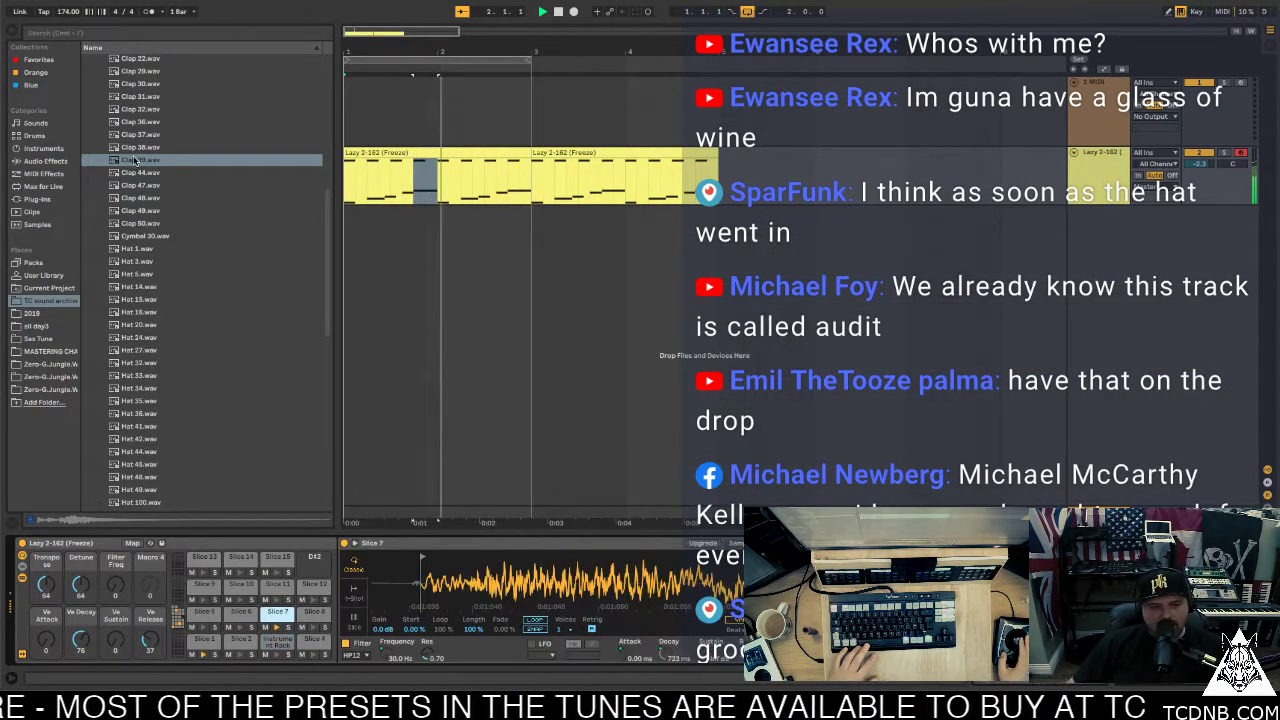
pyautogui.click(452, 543)
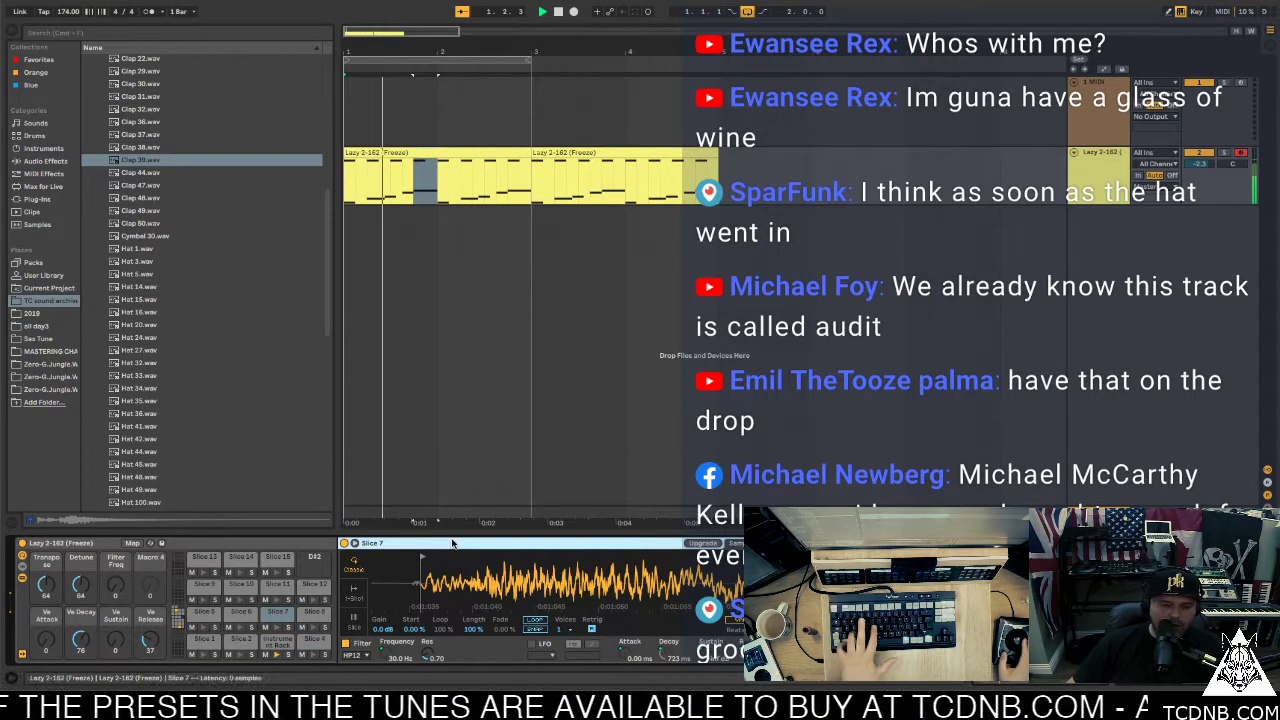
pyautogui.hotkey('ctrl', 'g')
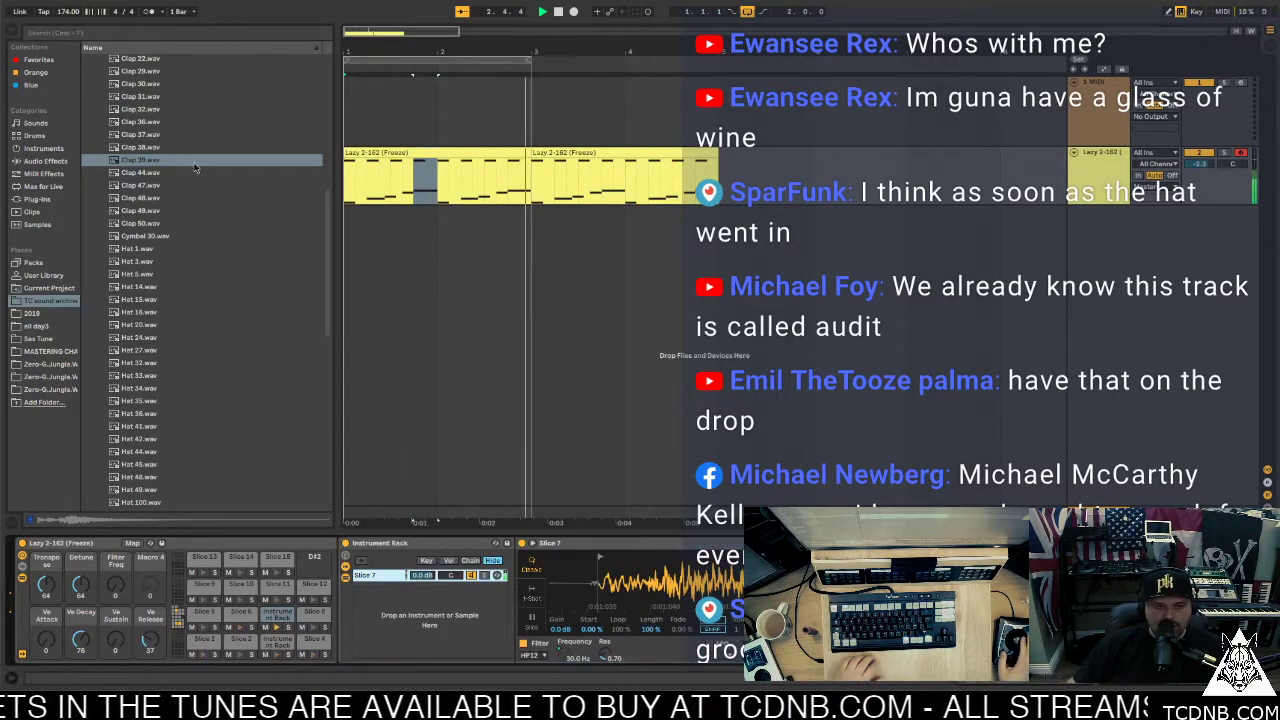
pyautogui.moveTo(195, 168); pyautogui.dragTo(402, 609)
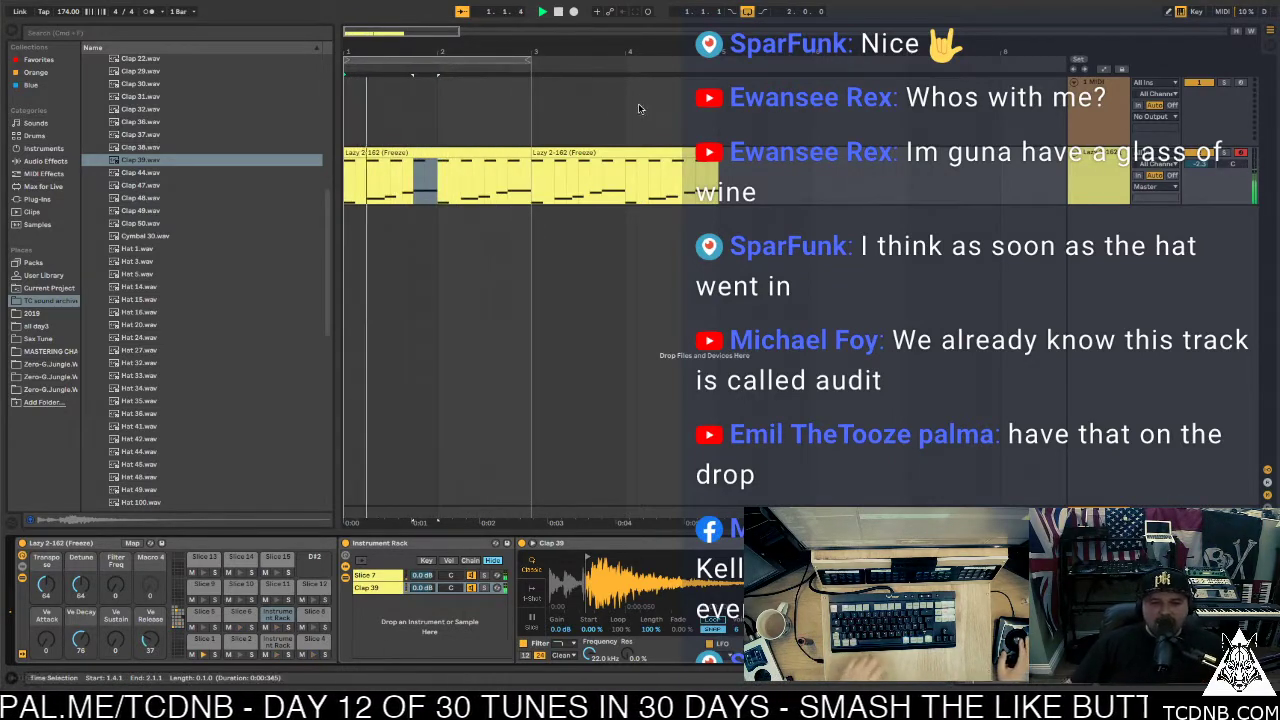
# Replace the break clip at bar 3 with a fresh copy of the first clip and loop all four bars
pyautogui.click(580, 151)
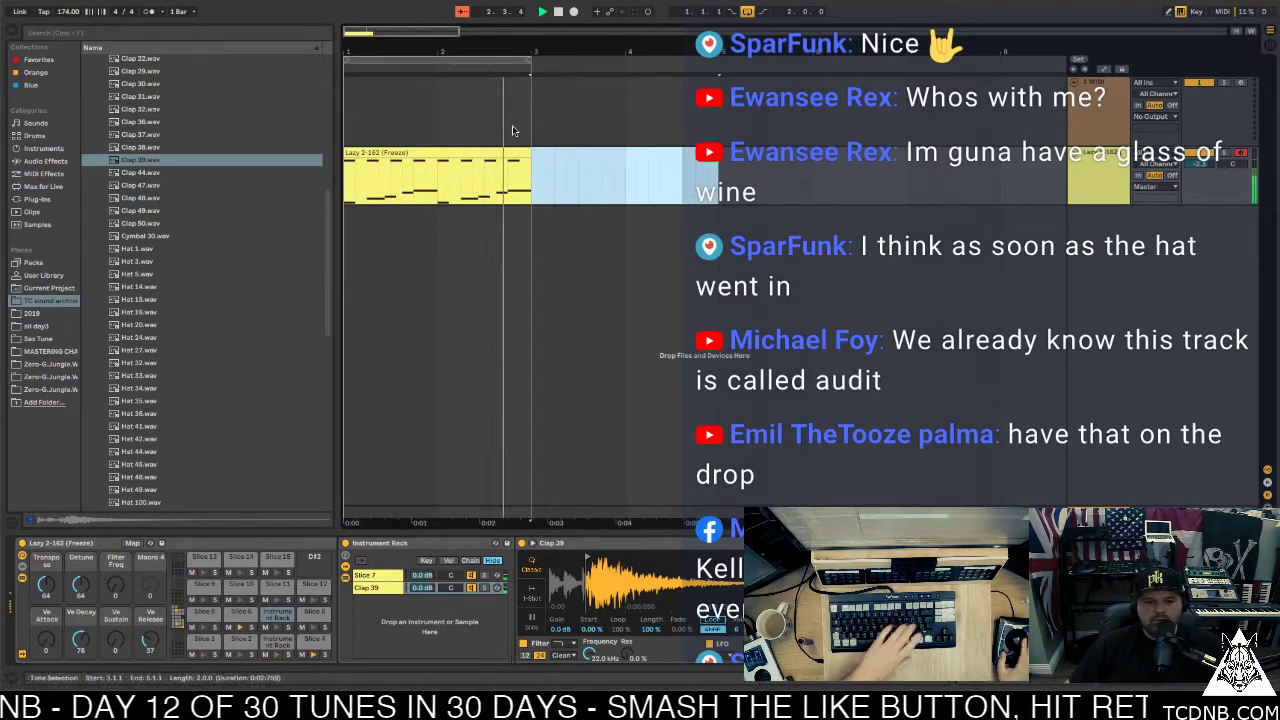
pyautogui.press('Right')
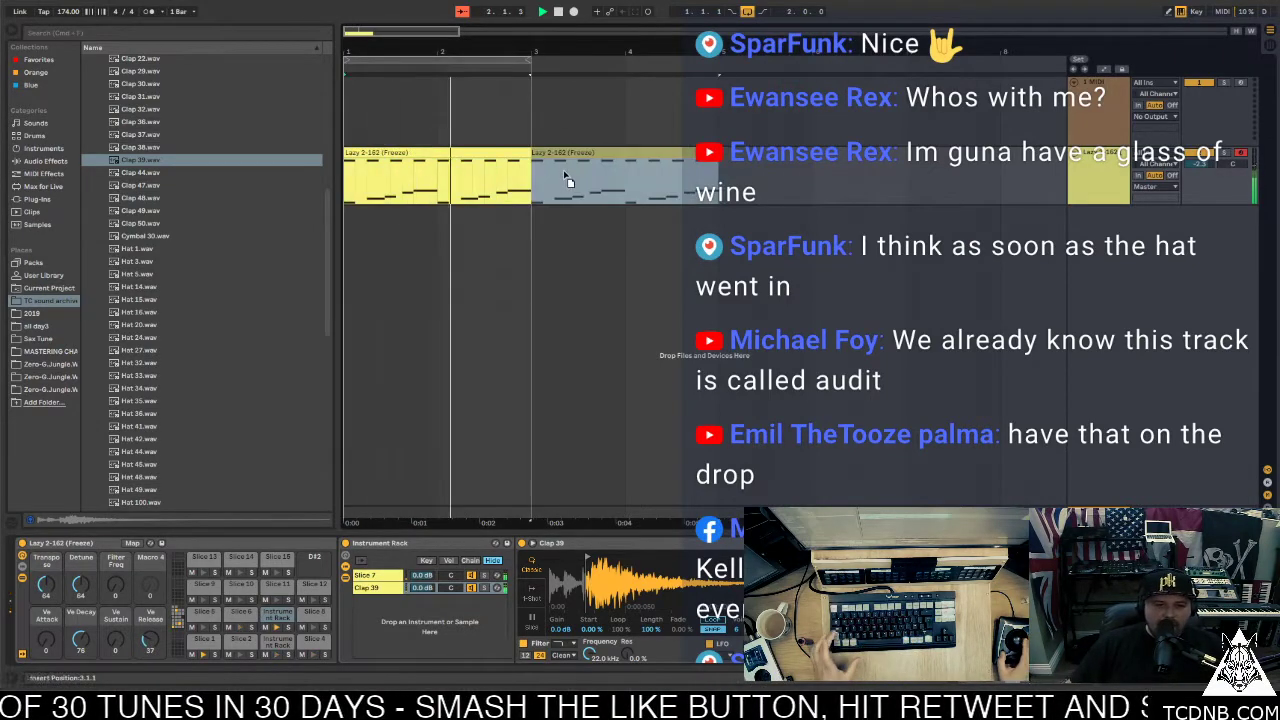
pyautogui.press('Left')
pyautogui.press('super+a')
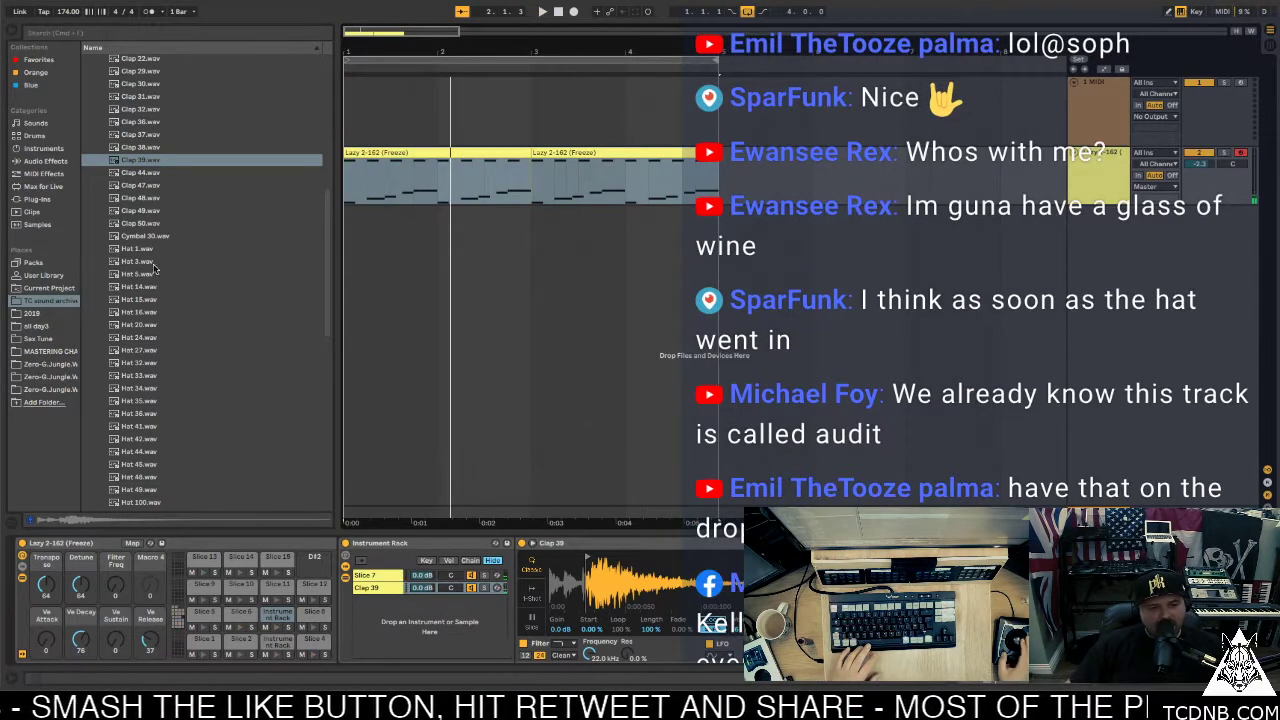
# Open the mastering chain folder in the browser's places
pyautogui.click(53, 351)
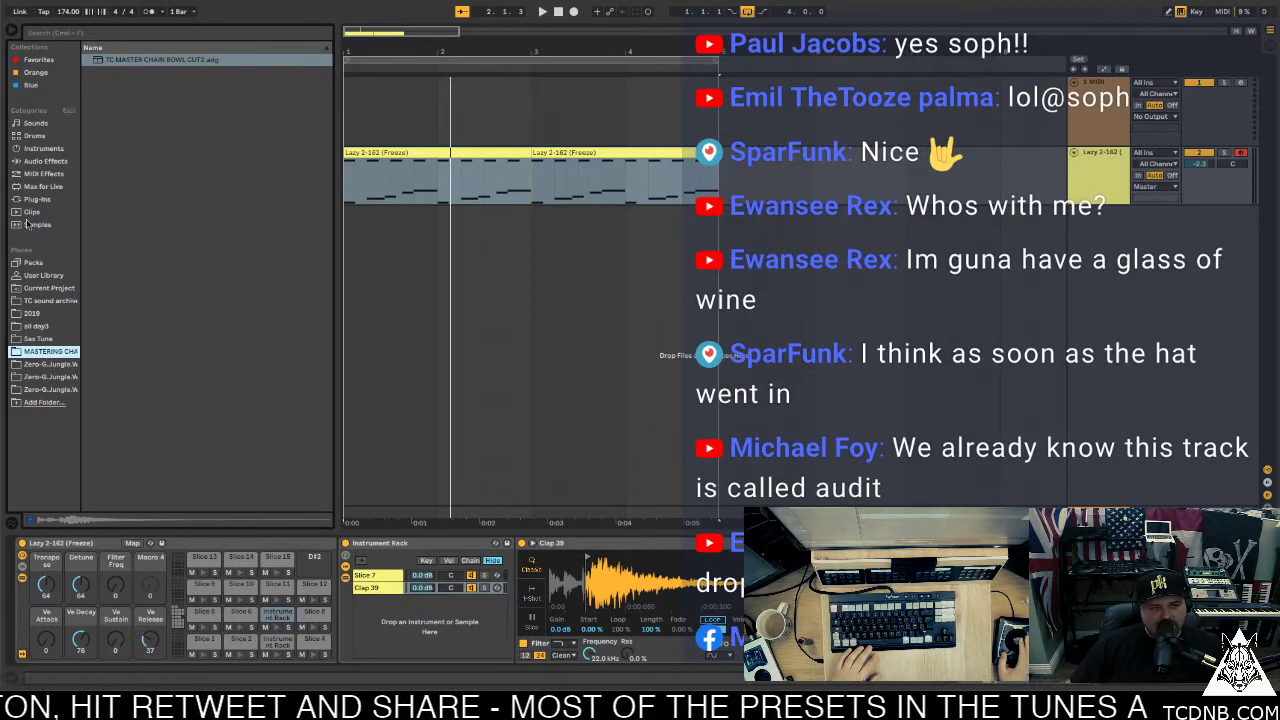
# Open the tape stuff > Dark Tape Pads folder in the TC sound archive and add TC DTP 007.wav as a new audio track
pyautogui.click(60, 301)
pyautogui.scroll(10, 150, 211)
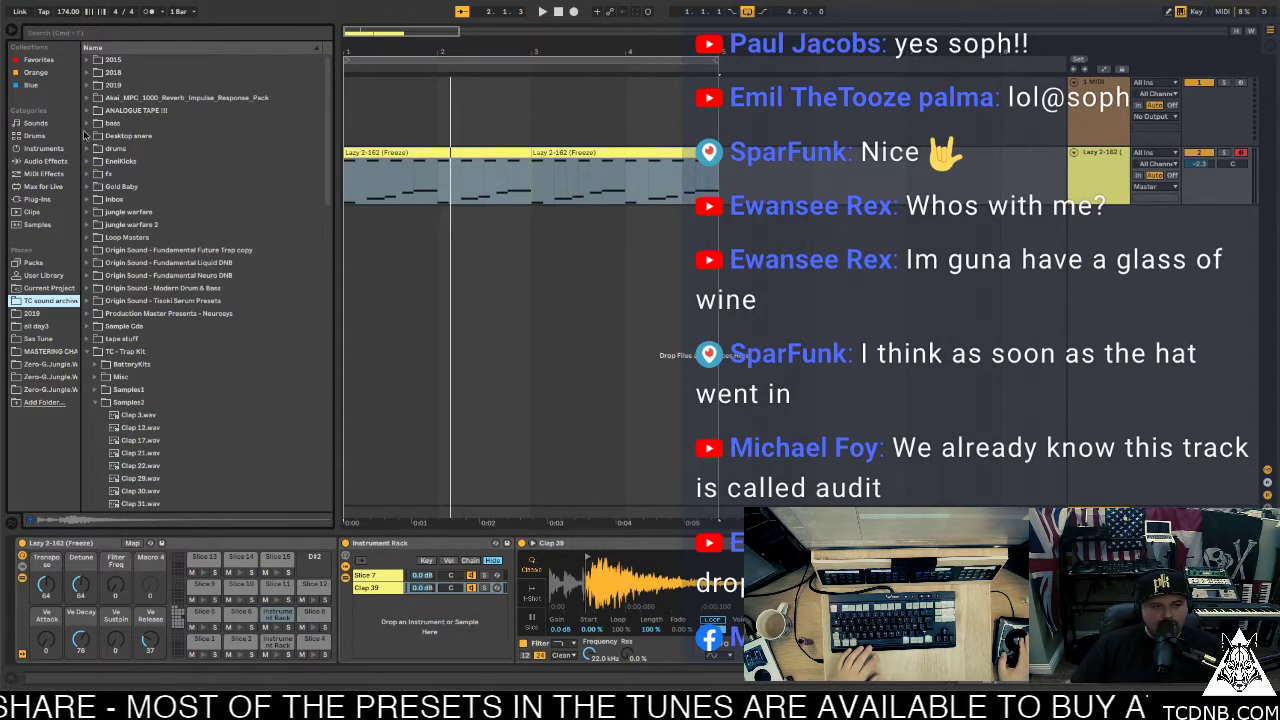
pyautogui.click(86, 339)
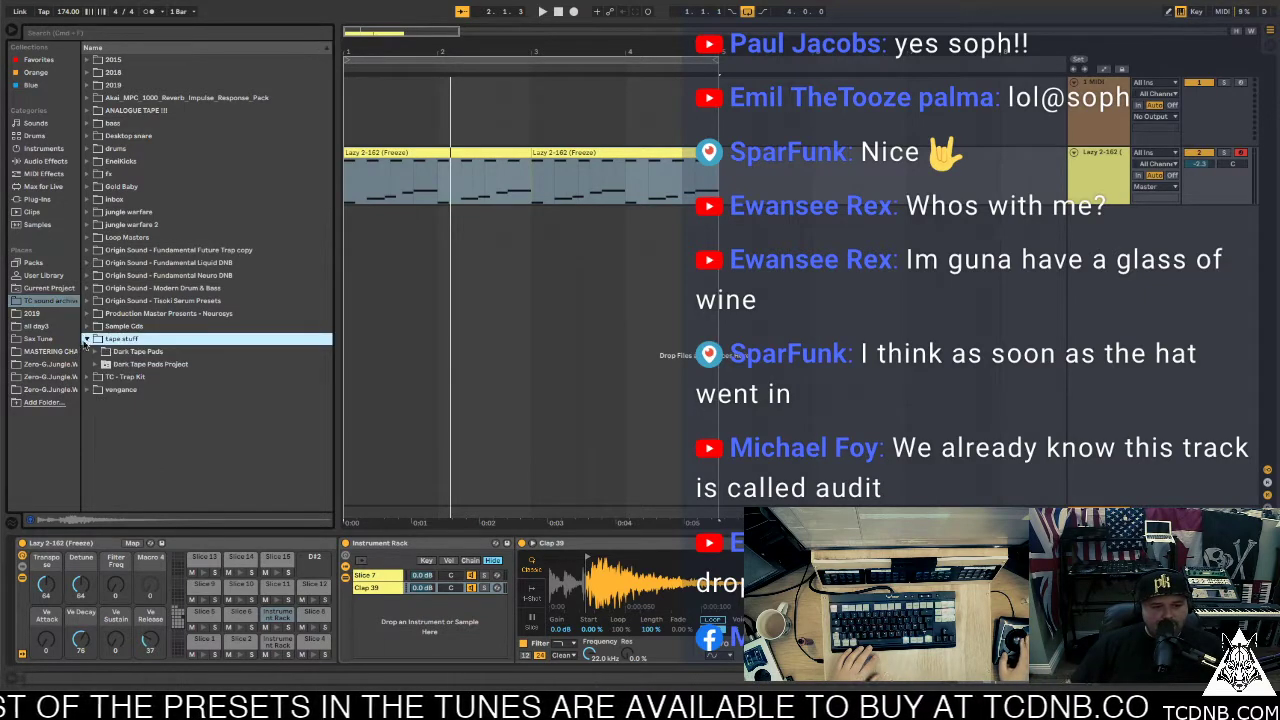
pyautogui.click(96, 352)
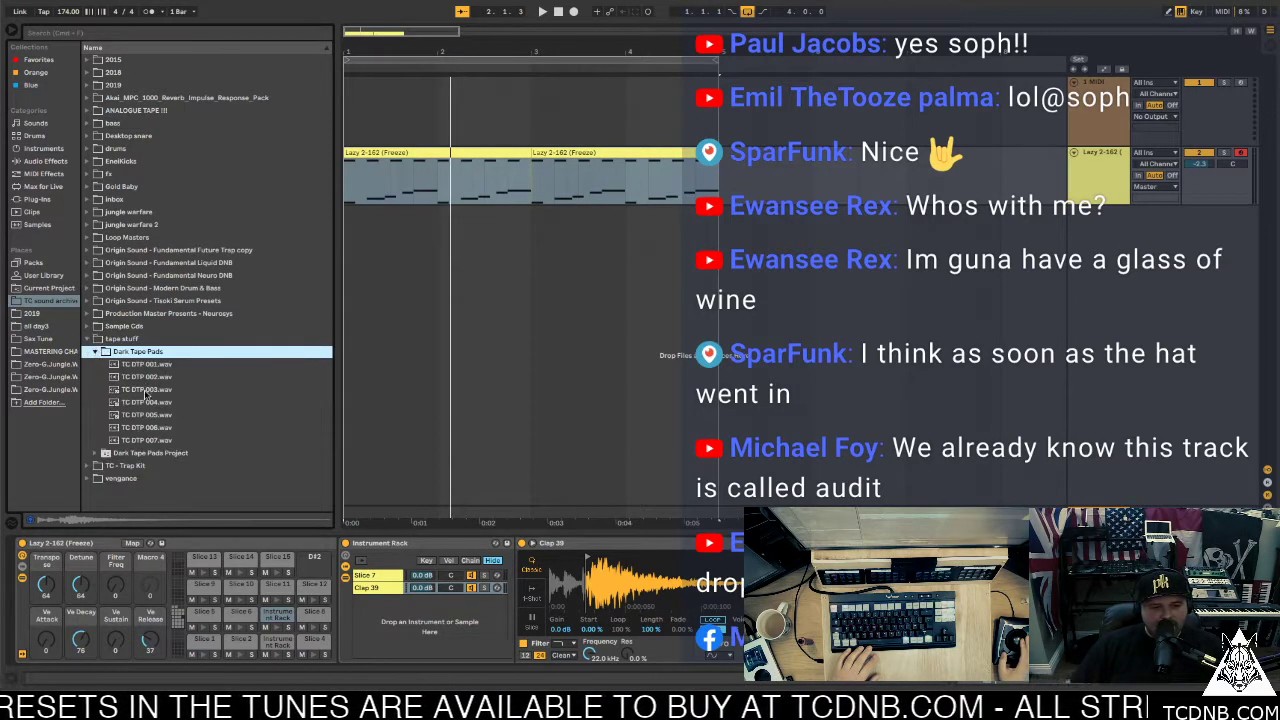
pyautogui.click(153, 441)
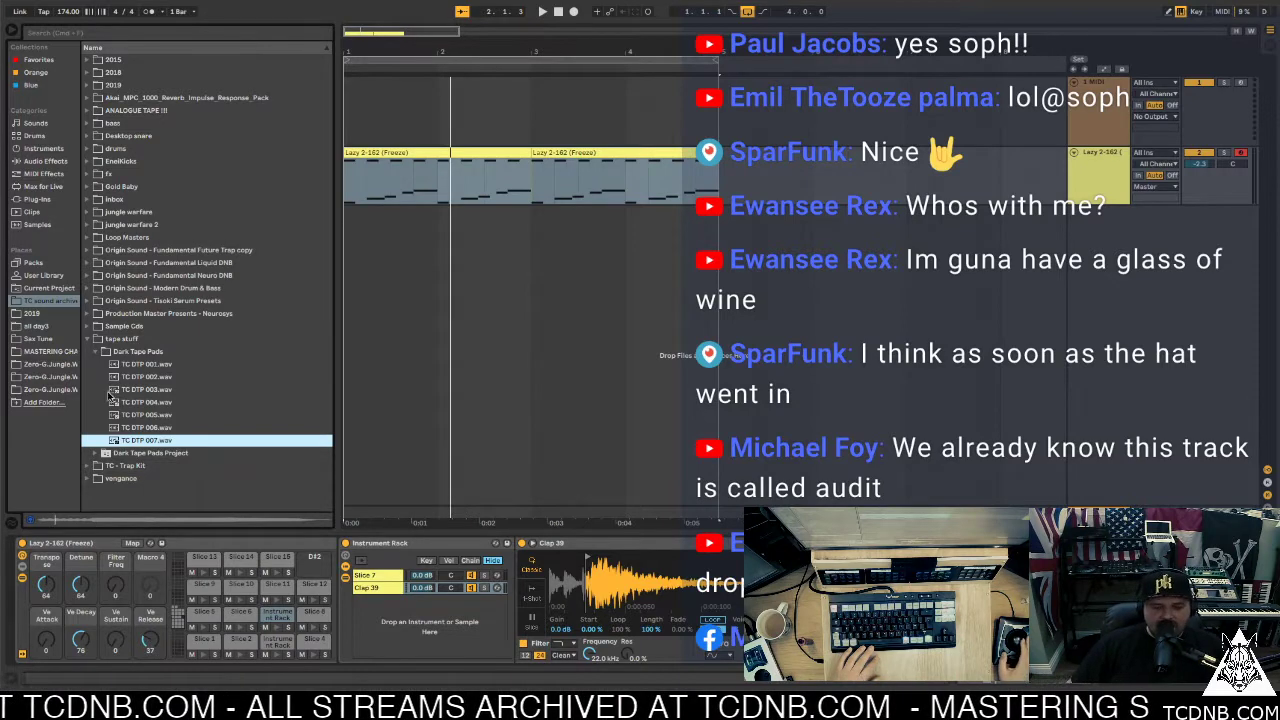
pyautogui.moveTo(115, 440); pyautogui.dragTo(345, 212)
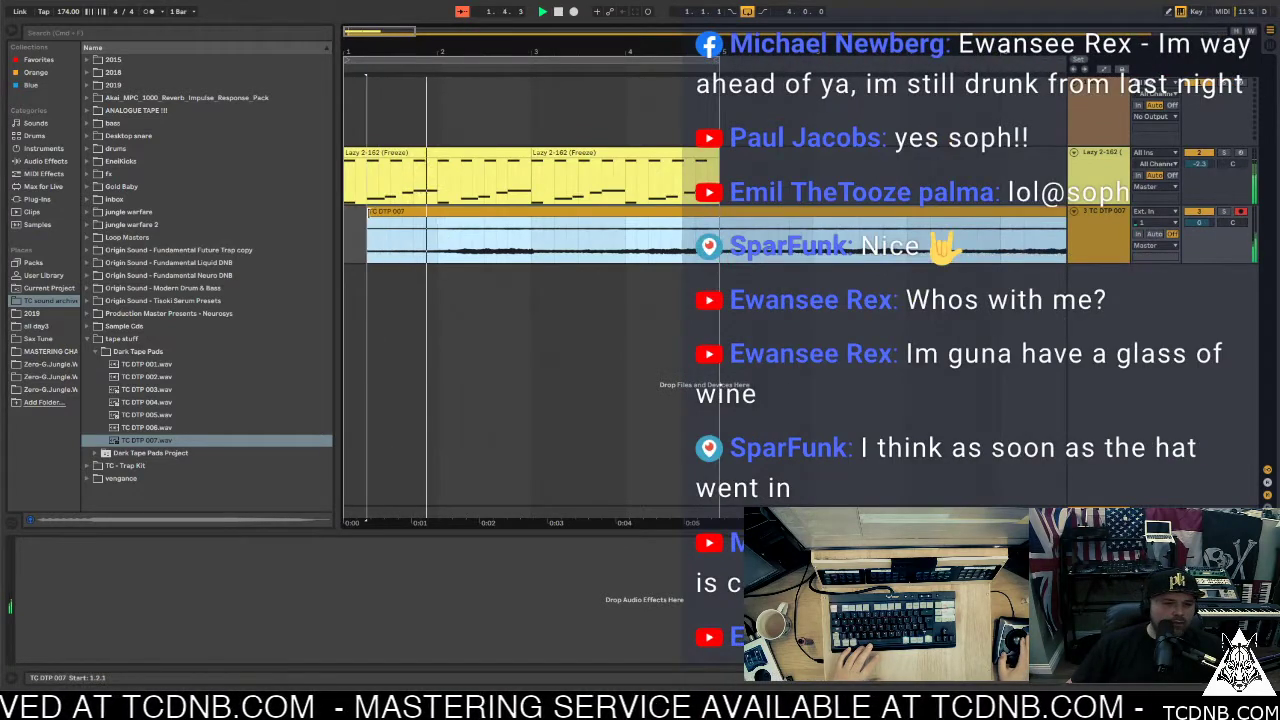
# Audition the TC DTP 007 pad with the drums from several positions, setting its track volume to about -9.8 dB and pan to 32L
pyautogui.press('space')
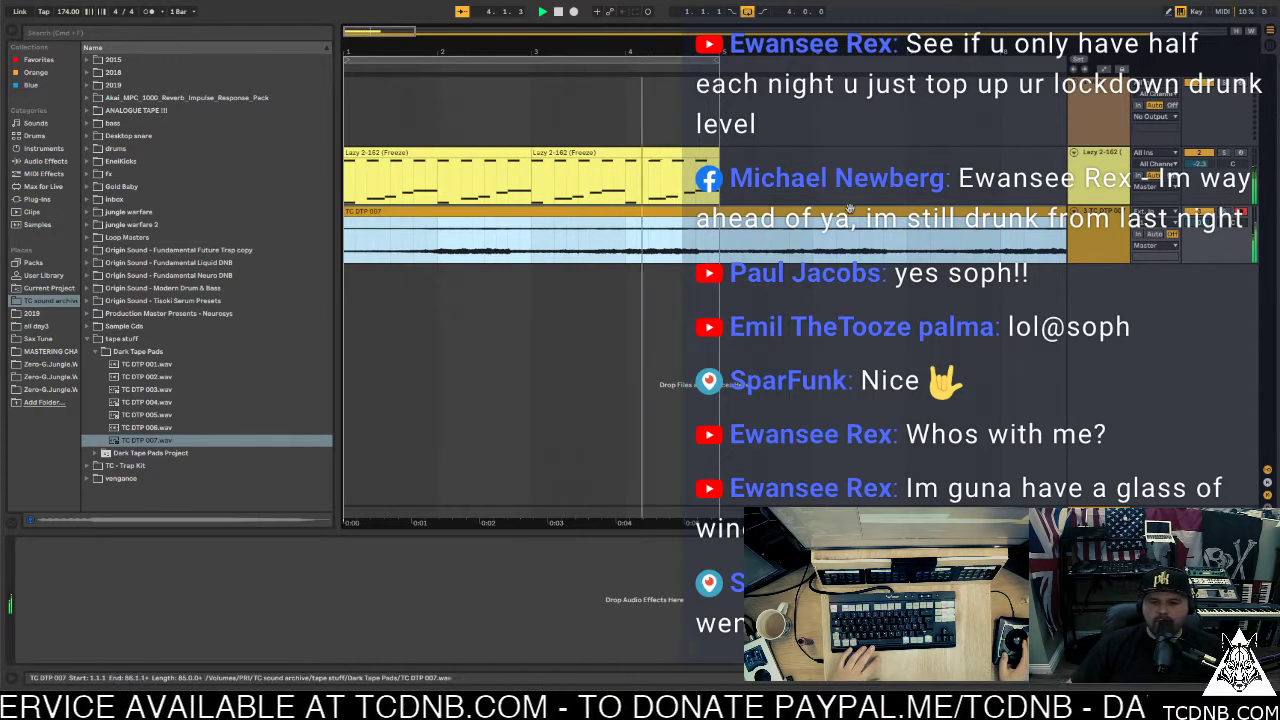
pyautogui.press('space')
pyautogui.press('space')
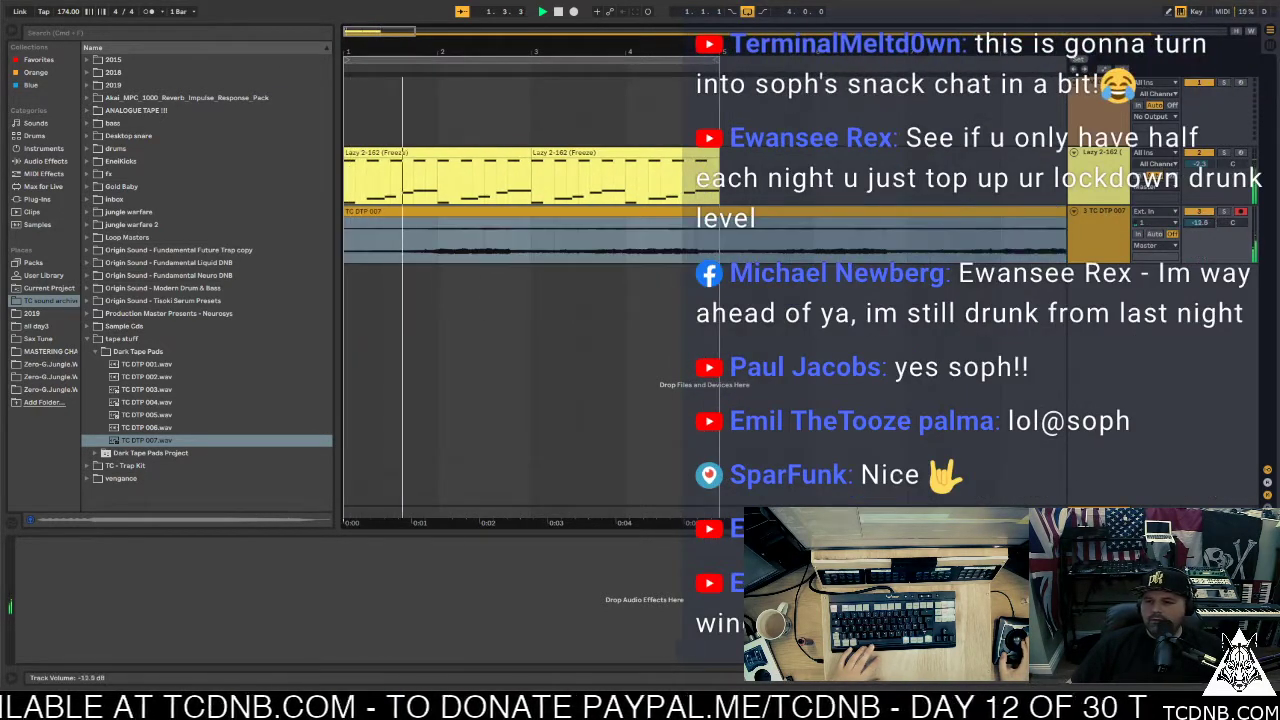
pyautogui.click(915, 243)
pyautogui.press('z')
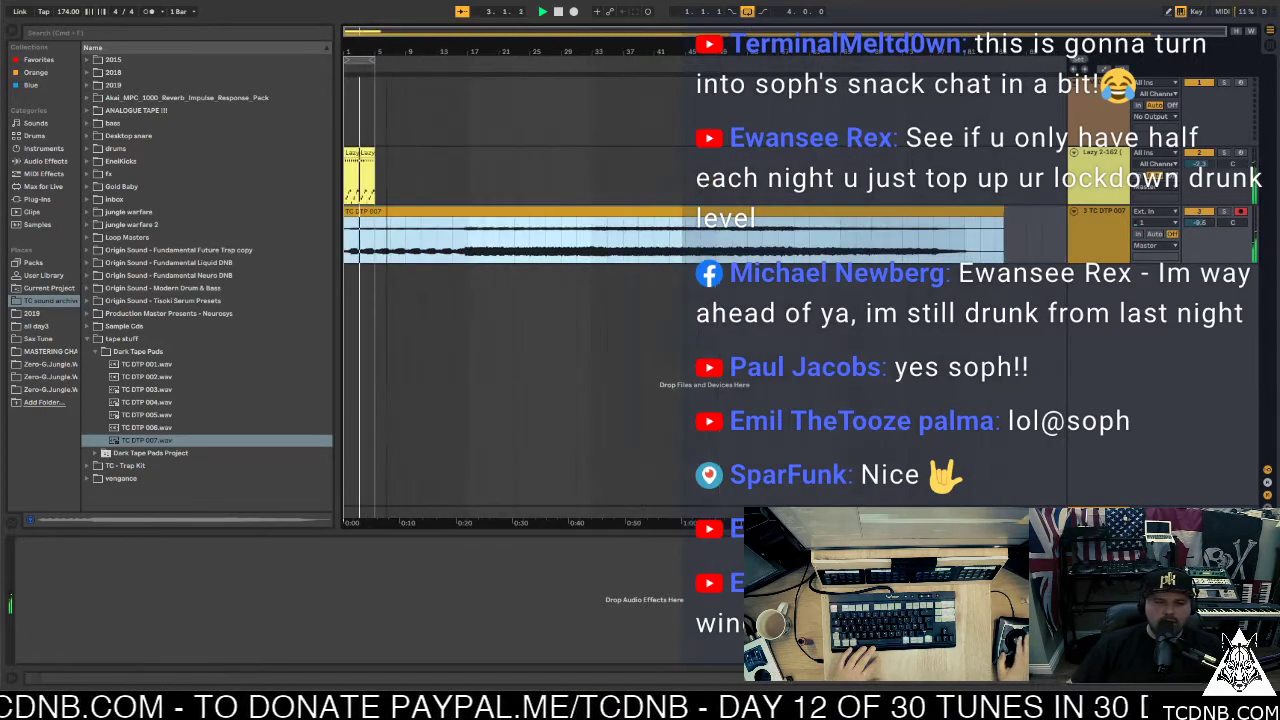
pyautogui.click(466, 241)
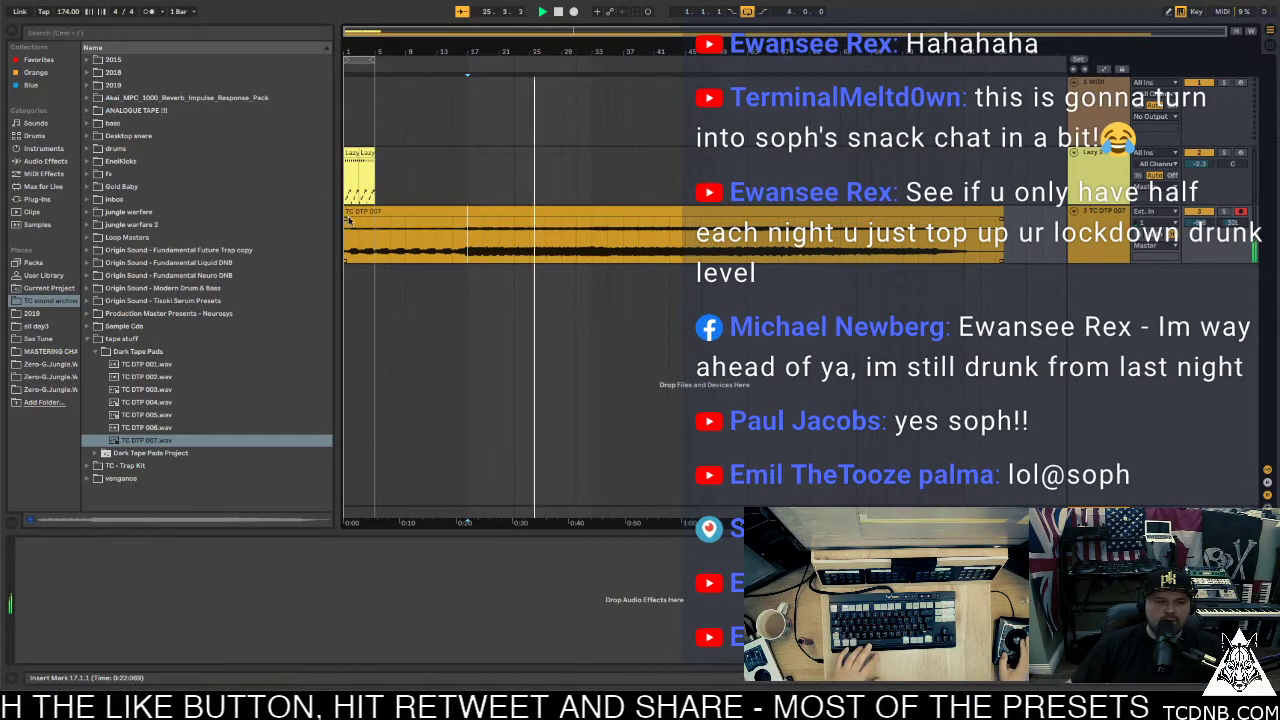
pyautogui.click(716, 230)
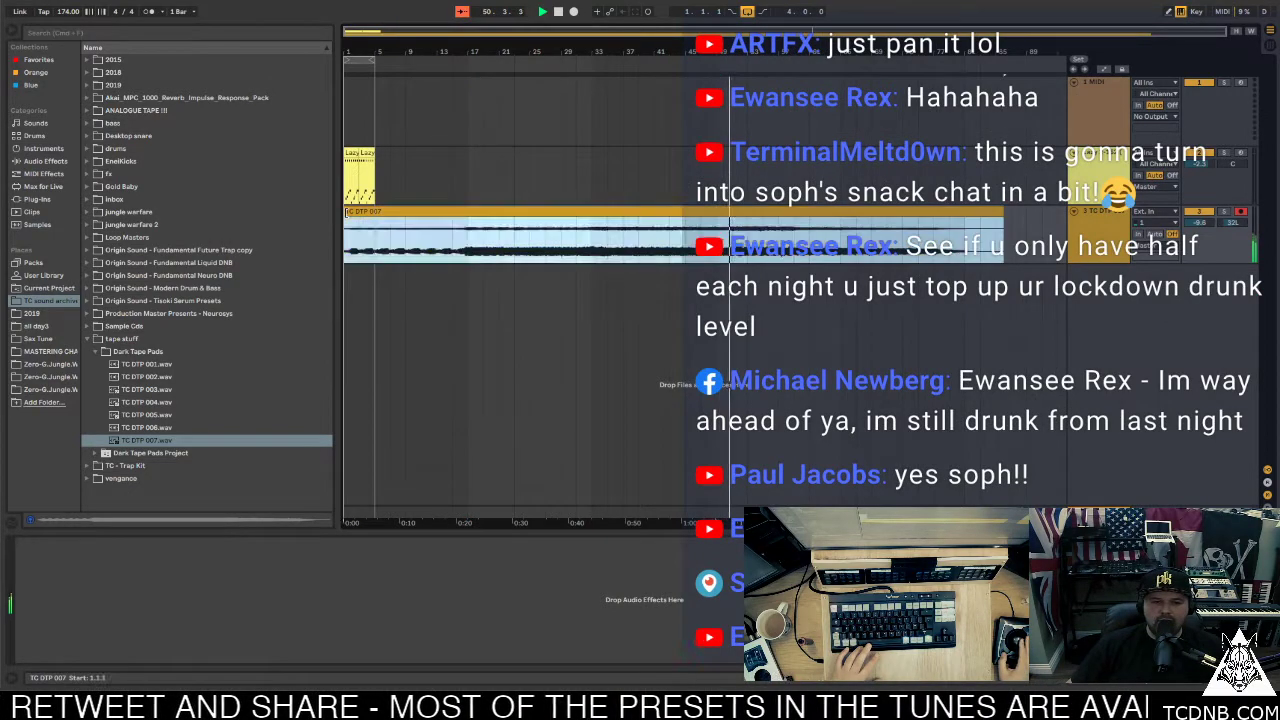
# Trim the TC DTP 007 clip to a two-bar section starting at bar 1, and duplicate it up to bar 9
pyautogui.moveTo(343, 220); pyautogui.dragTo(363, 243)
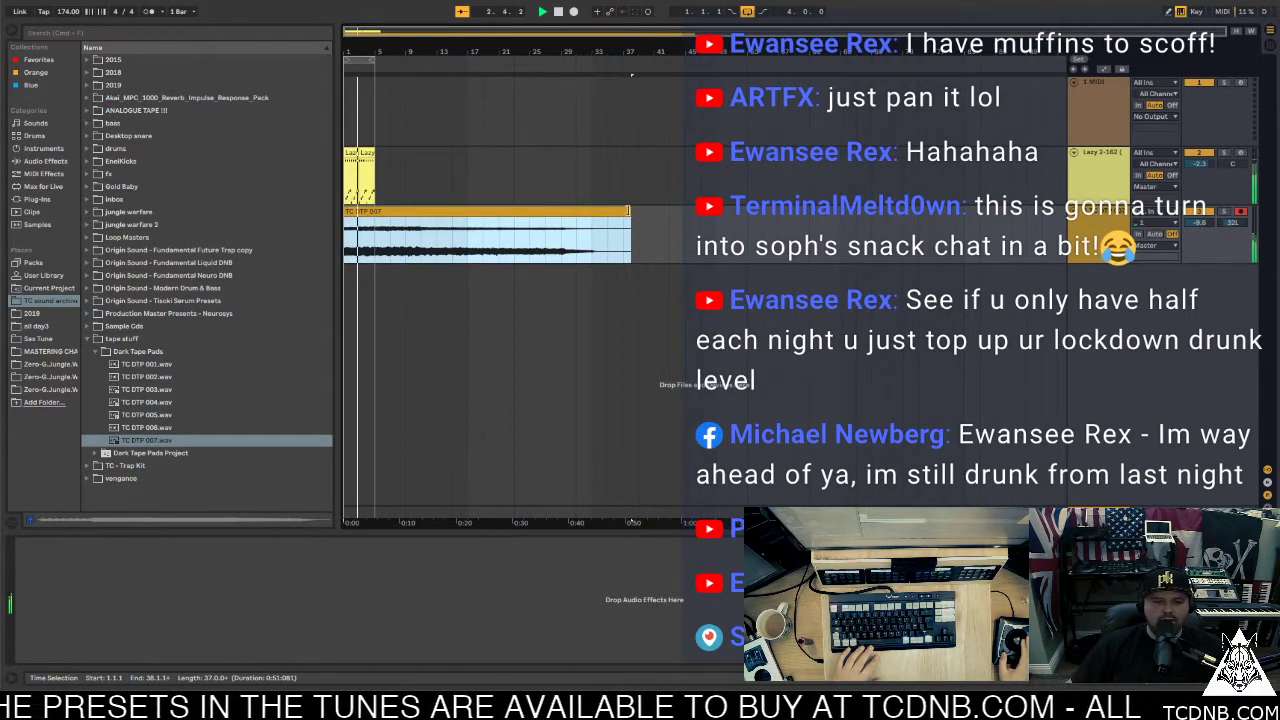
pyautogui.moveTo(632, 213); pyautogui.dragTo(362, 228)
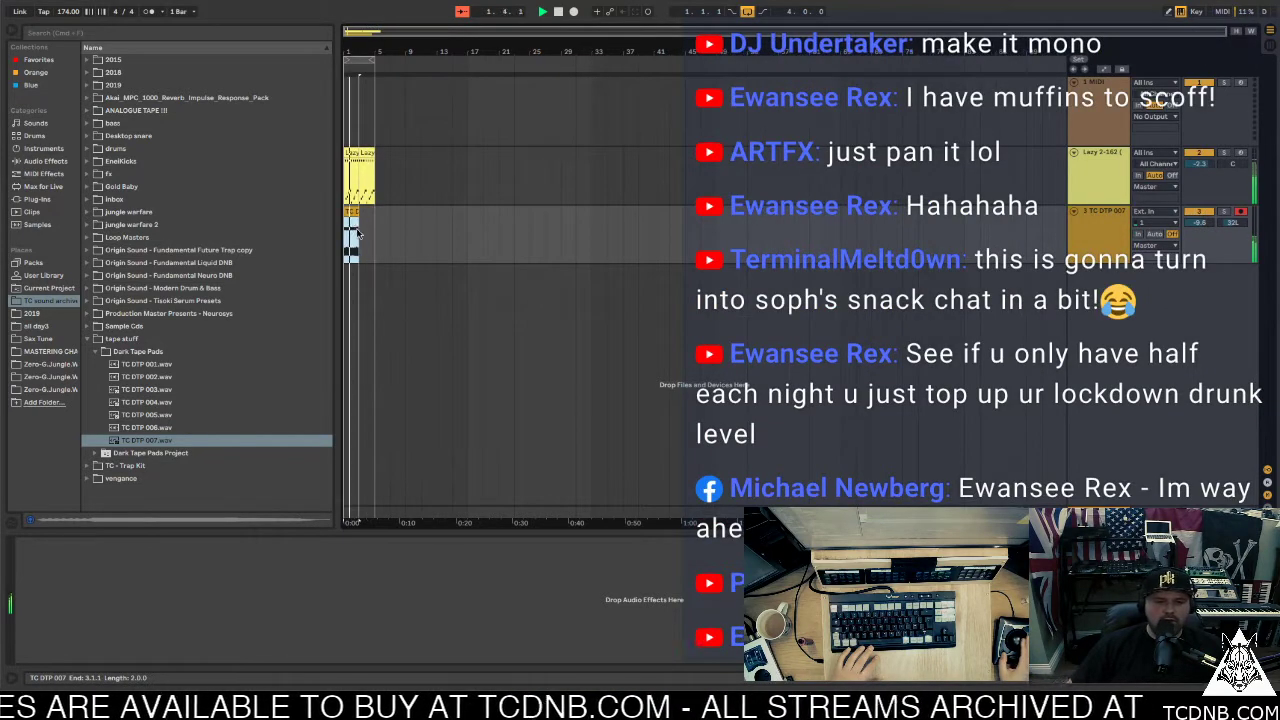
pyautogui.click(363, 222)
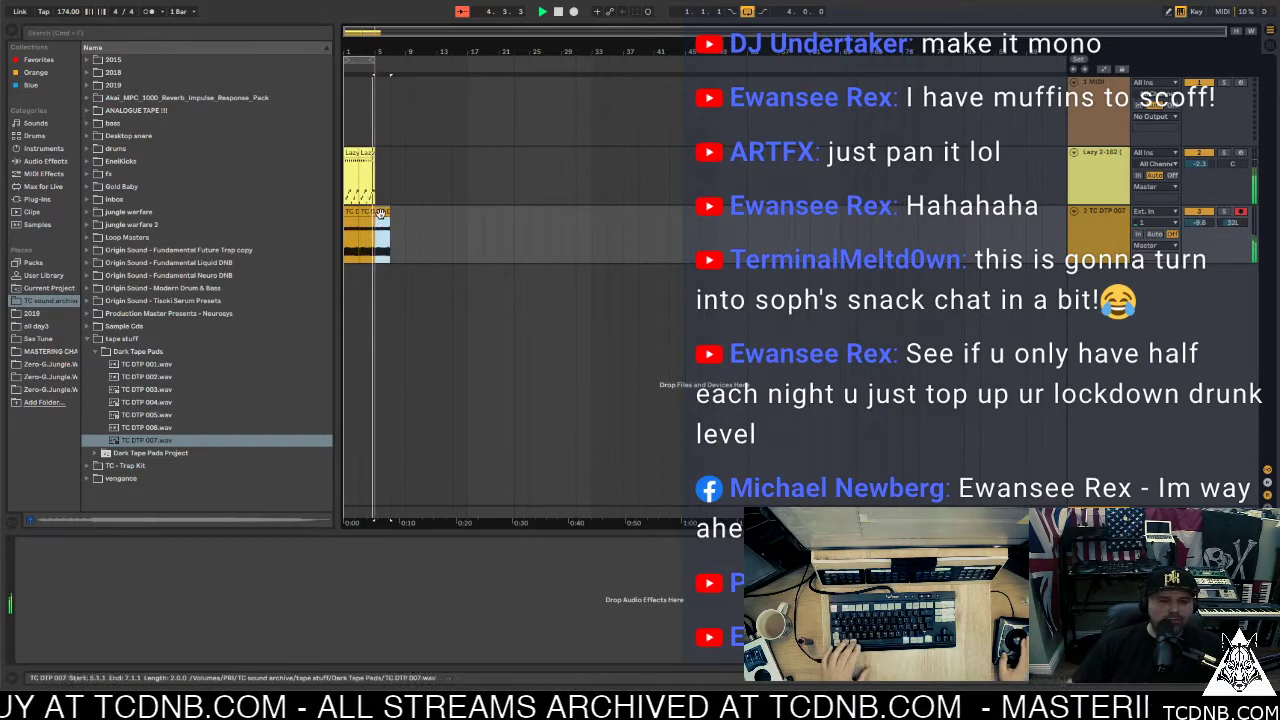
# Duplicate the Lazy 2-162 drum clip up to bar 9 and extend the loop to 8 bars
pyautogui.click(368, 149)
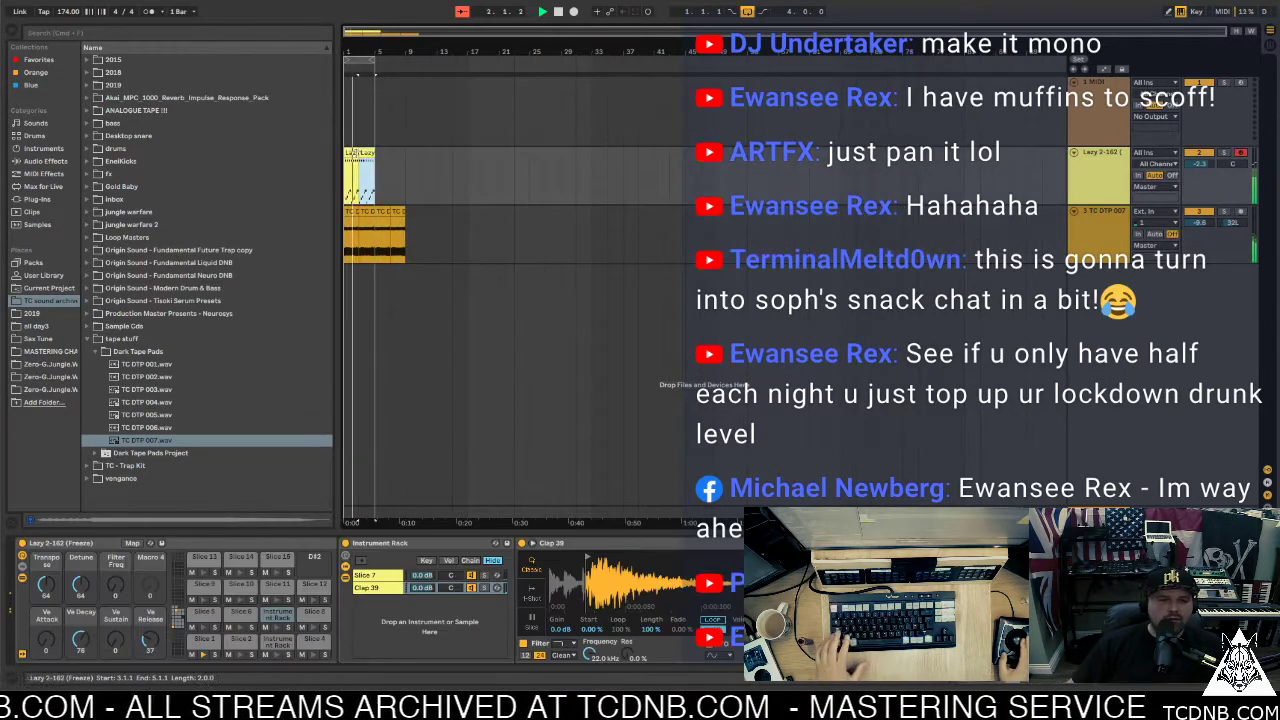
pyautogui.hotkey('ctrl', 'd')
pyautogui.hotkey('ctrl', 'd')
pyautogui.hotkey('ctrl', 'd')
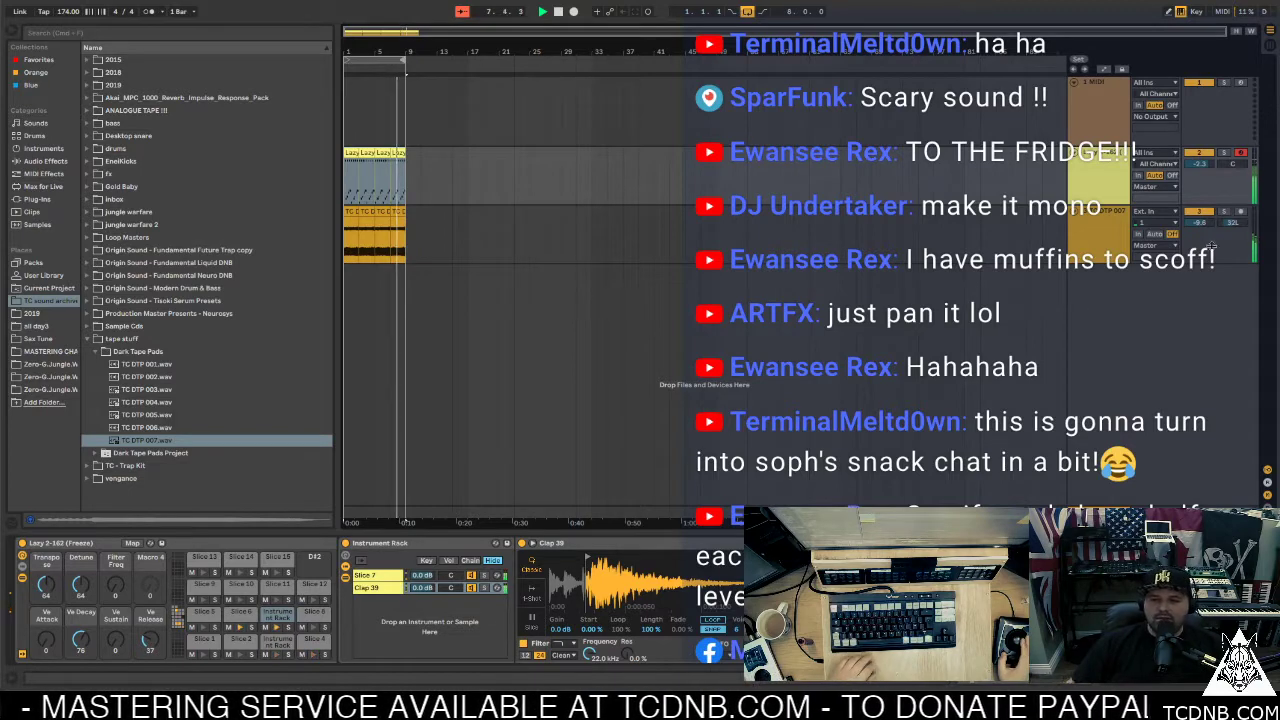
# Inspect the MIDI notes of the first Lazy 2-162 clip and lower the TC DTP 007 track's volume to -17.5 dB
pyautogui.press('space')
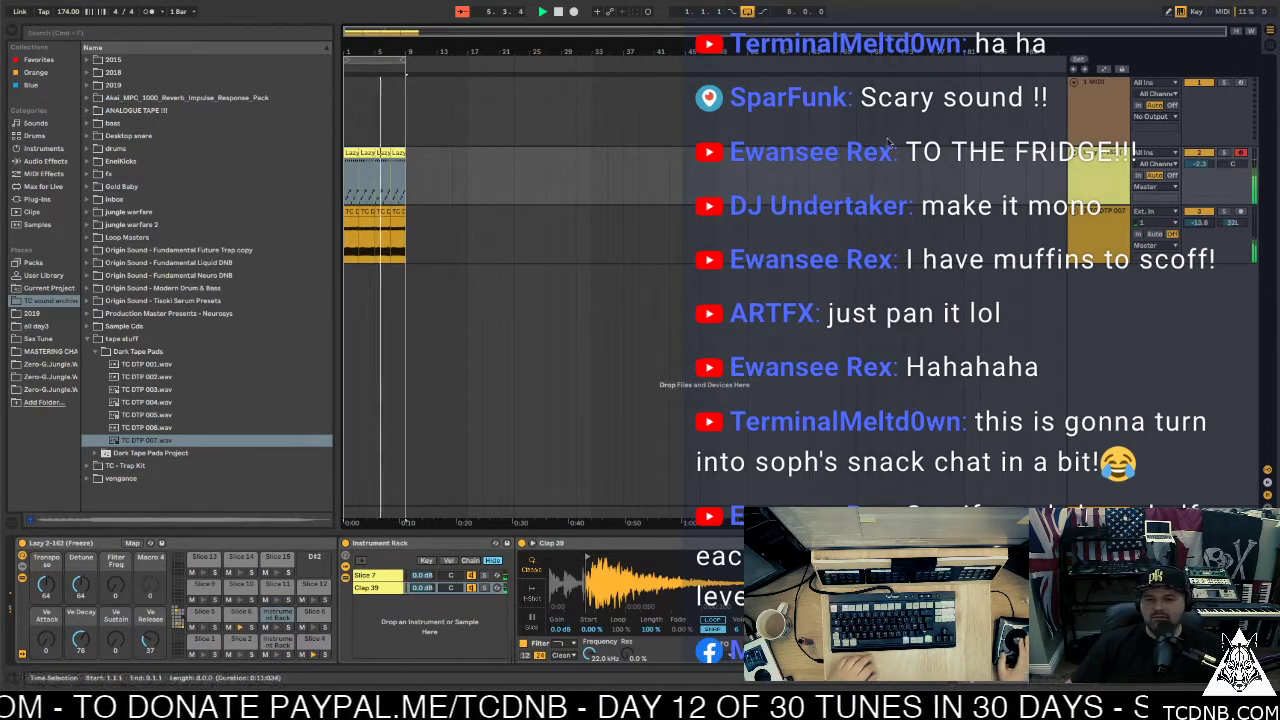
pyautogui.doubleClick(351, 153)
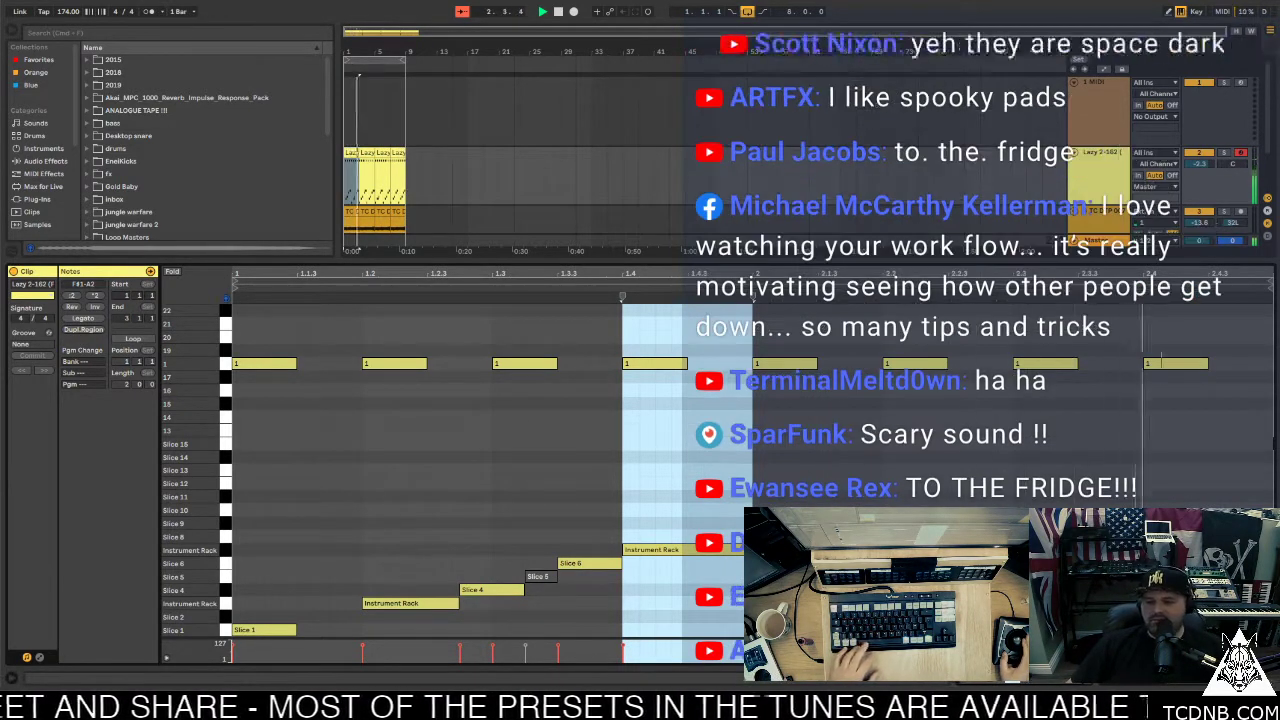
pyautogui.hotkey('ctrl', 'alt', 'l')
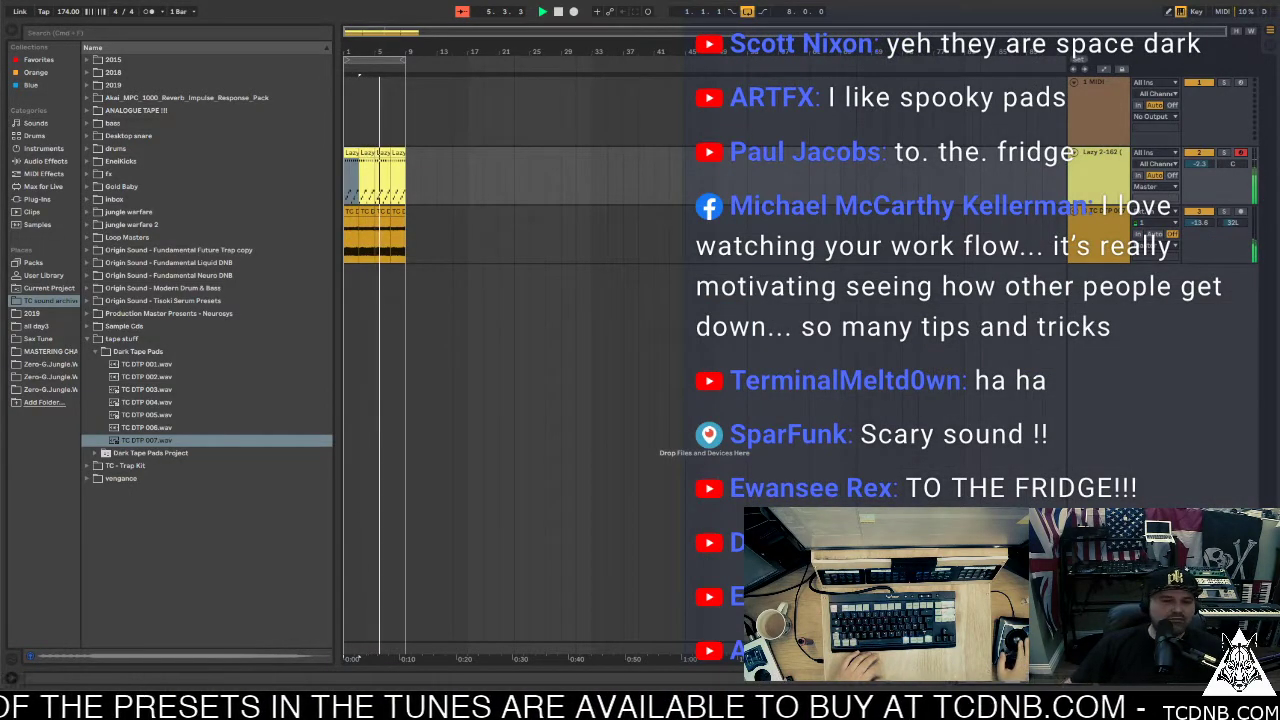
pyautogui.moveTo(1205, 226); pyautogui.dragTo(1205, 244)
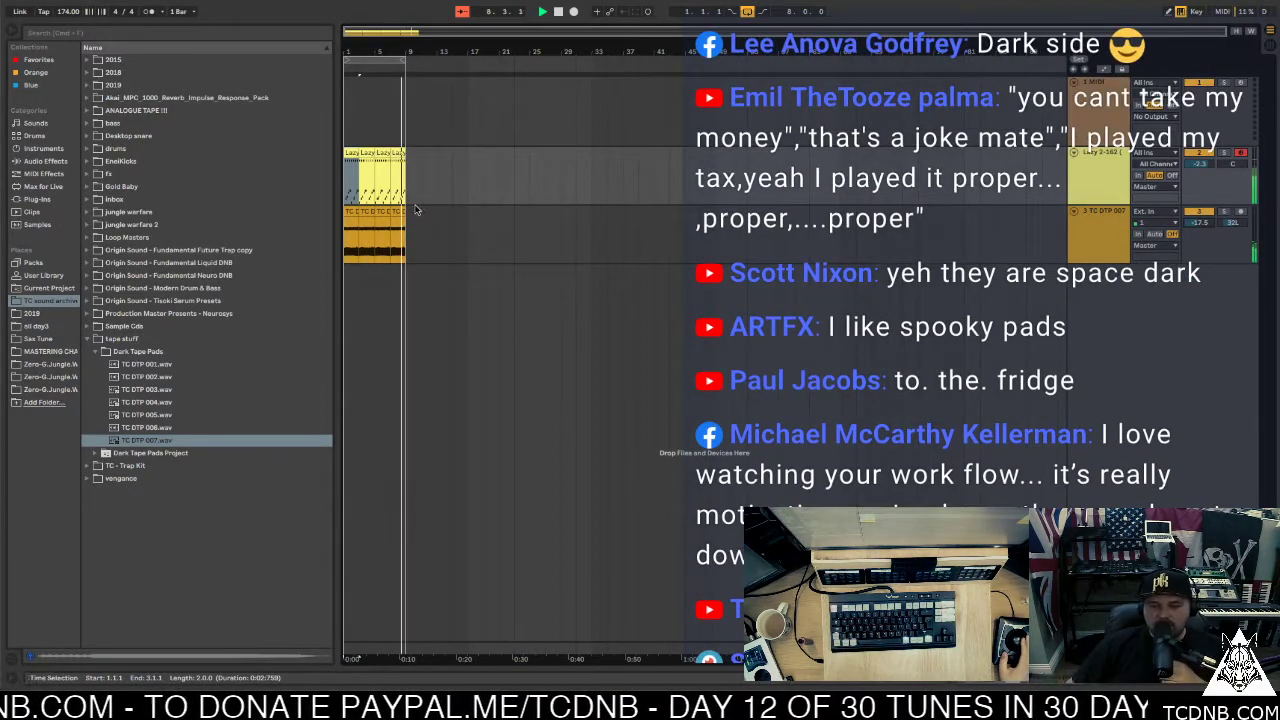
# Duplicate the eight bars of drum and pad clips up to bar 17, and extend the loop to 16 bars
pyautogui.moveTo(408, 216); pyautogui.dragTo(350, 150)
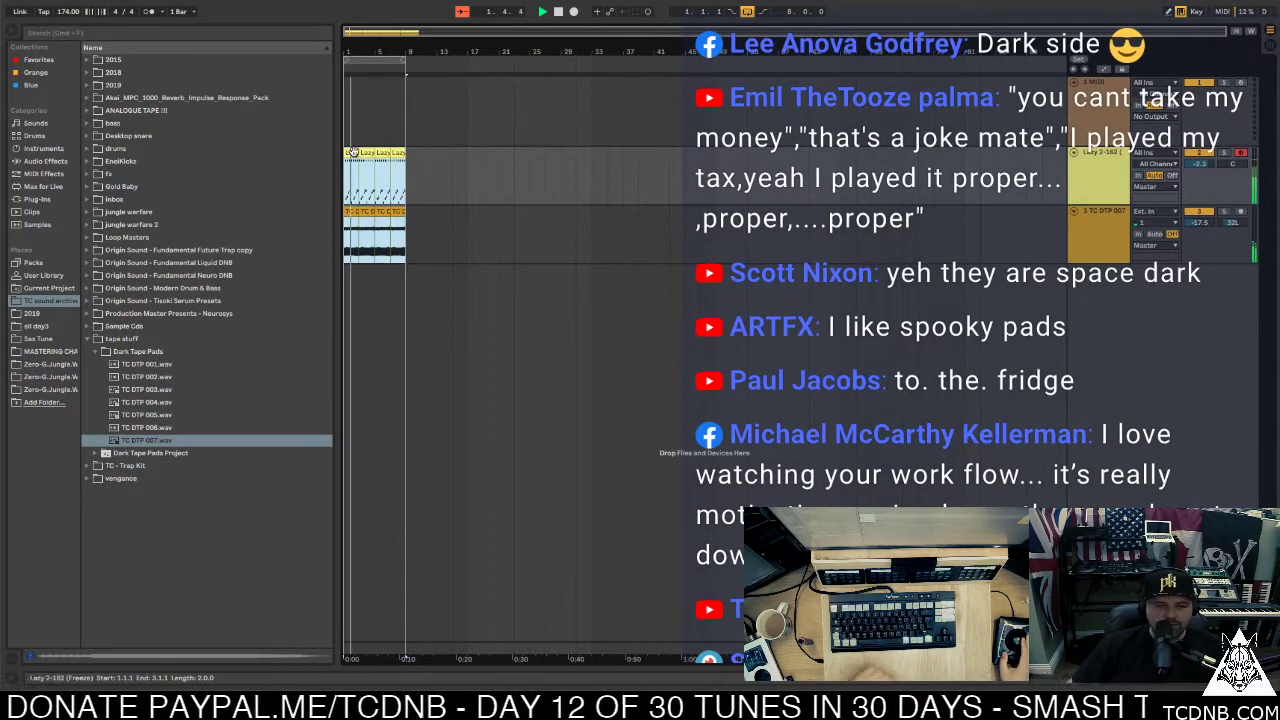
pyautogui.hotkey('ctrl', 'd')
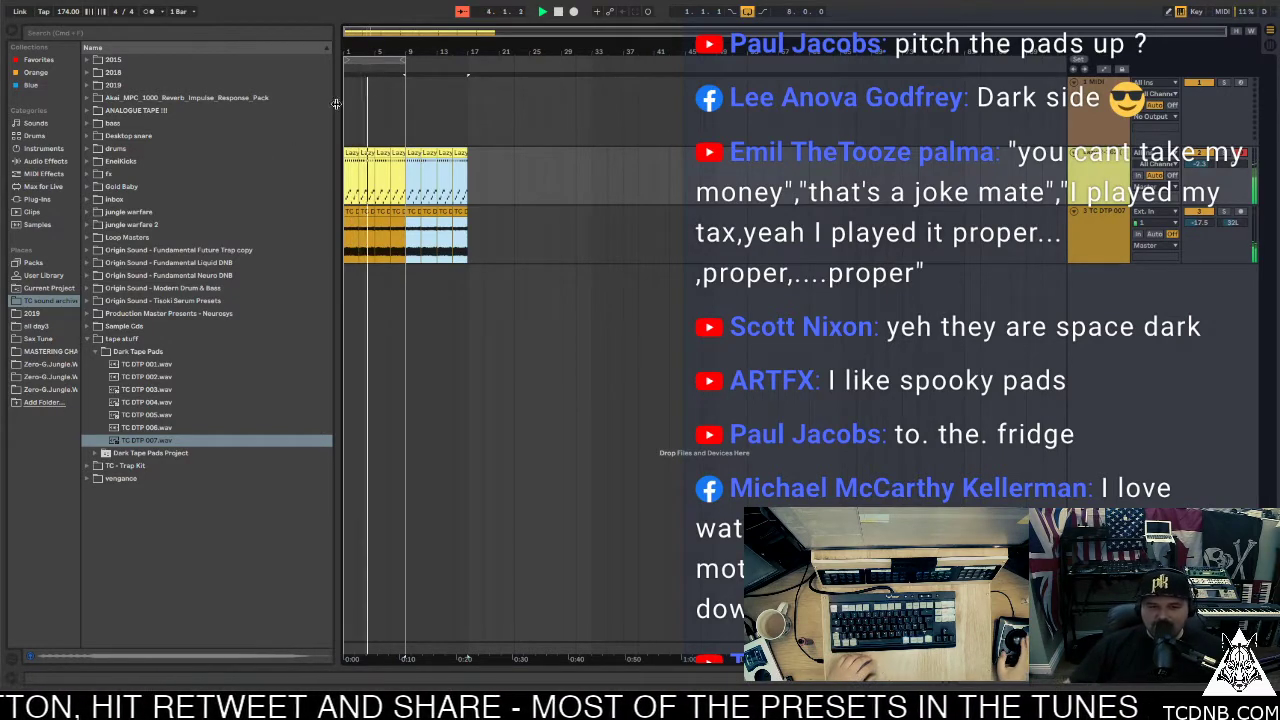
pyautogui.moveTo(401, 62); pyautogui.dragTo(466, 62)
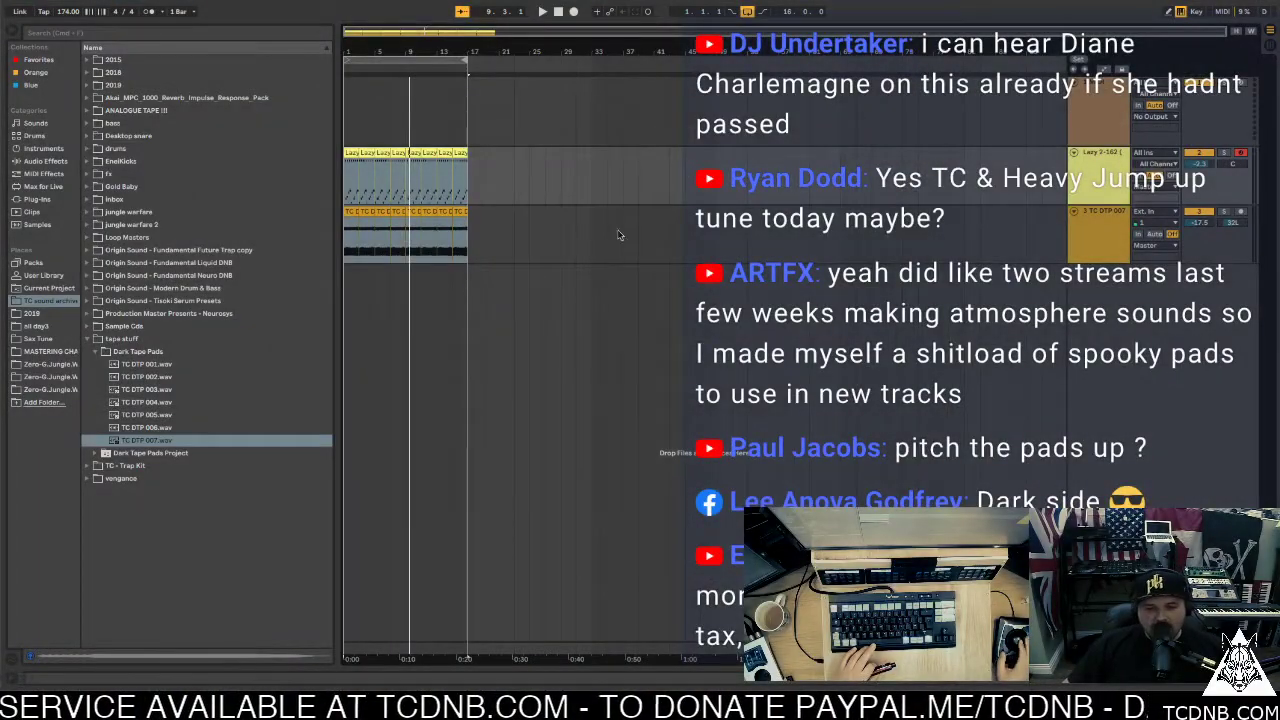
# Play the arrangement and consolidate the Lazy 2-162 drum clips from bar 1 to bar 17 into one clip
pyautogui.press('space')
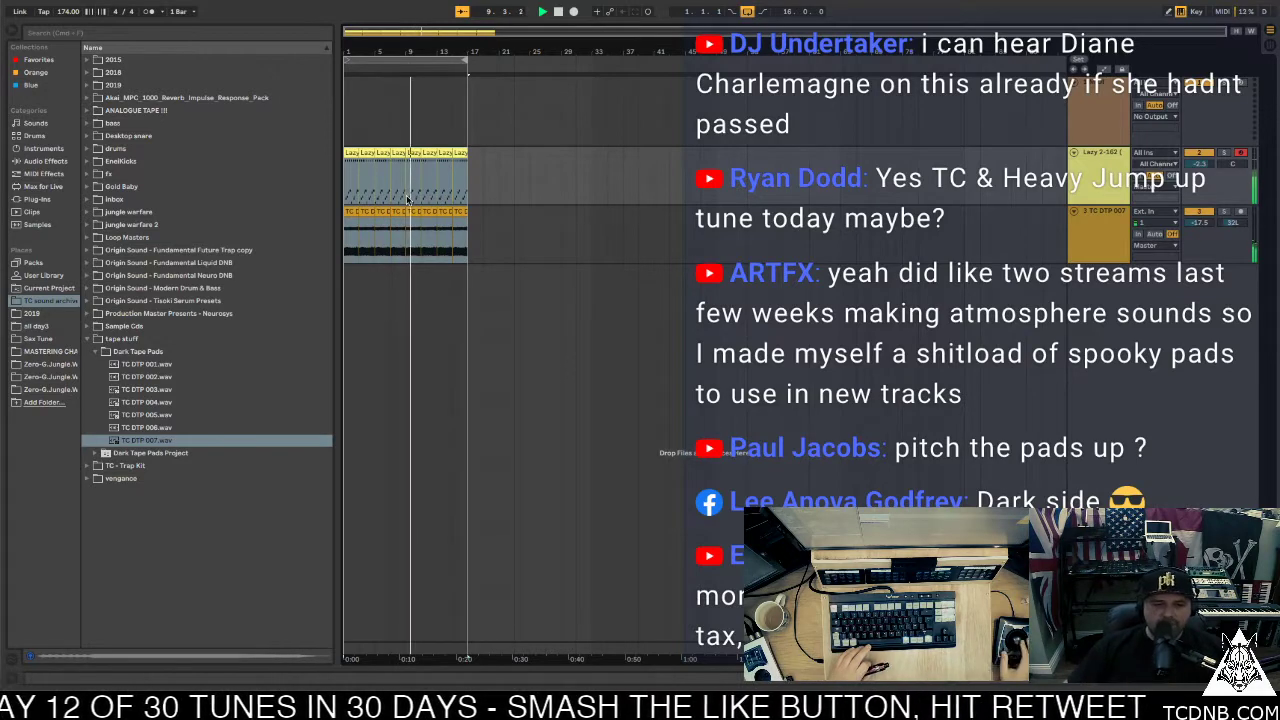
pyautogui.moveTo(467, 158); pyautogui.dragTo(343, 168)
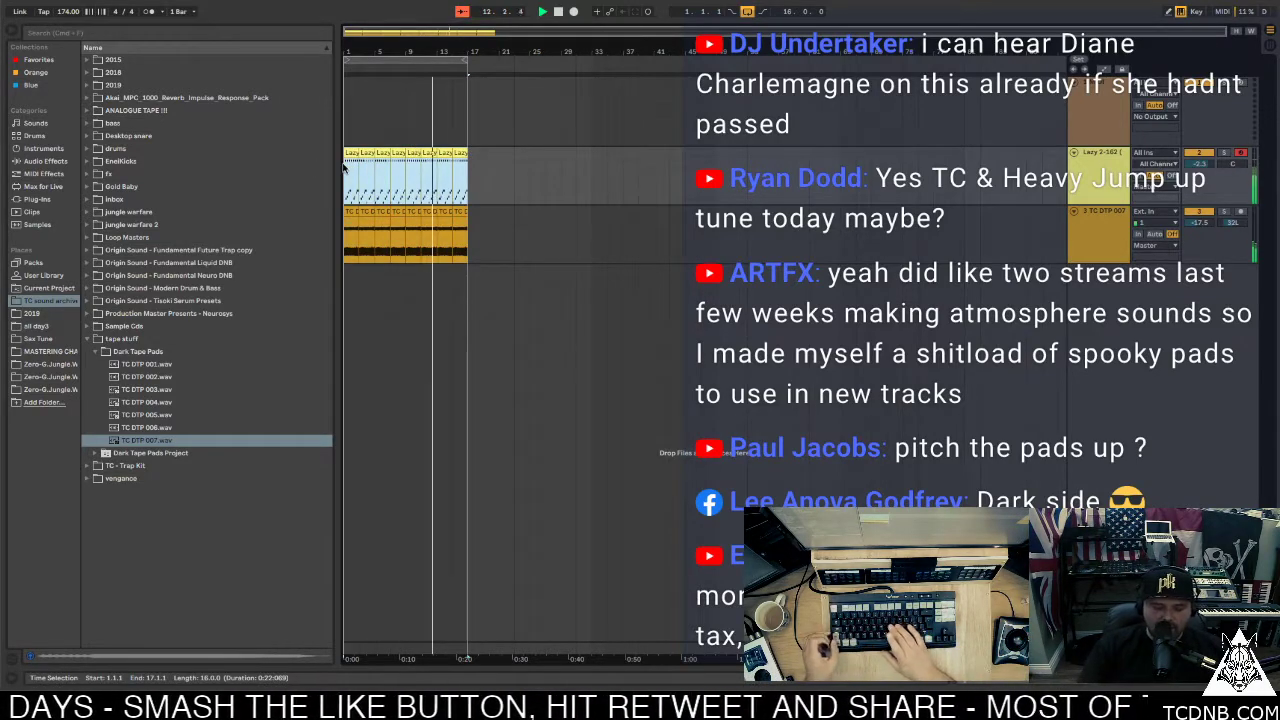
pyautogui.hotkey('ctrl', 'j')
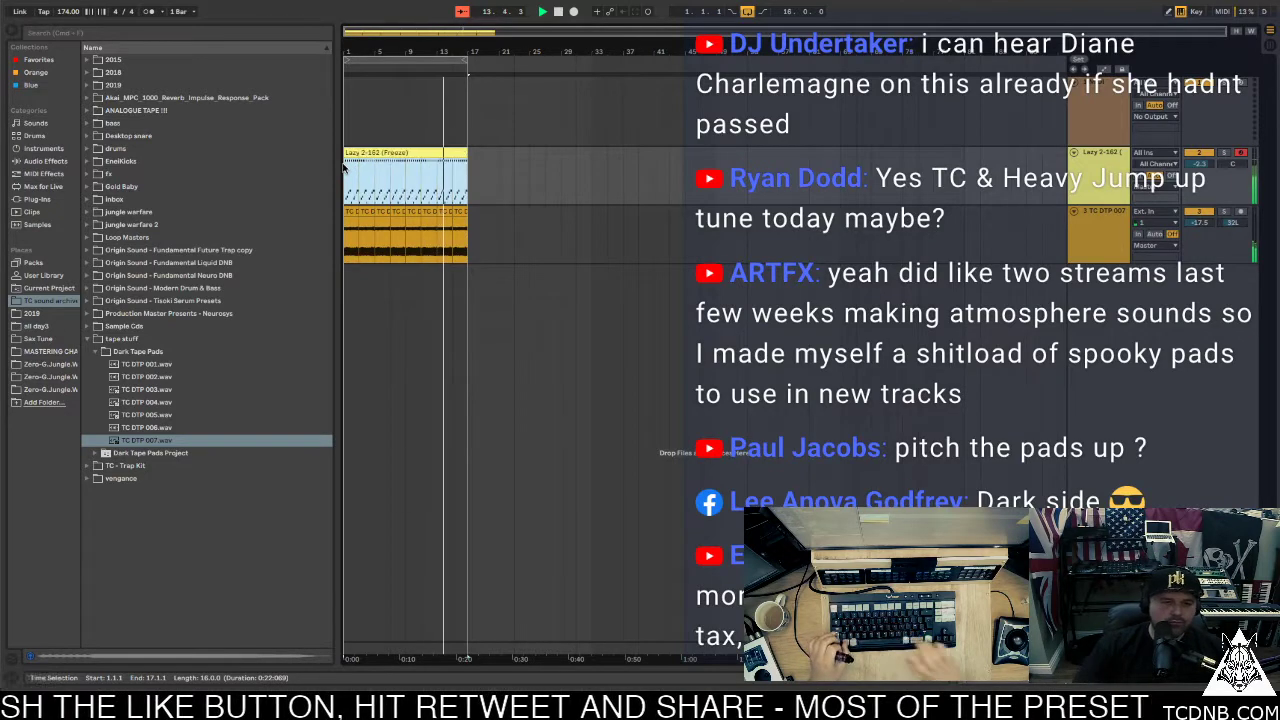
# Preview TC DTP 006.wav and TC DTP 005.wav, and add TC DTP 005.wav as a new audio track starting at bar 1
pyautogui.click(156, 428)
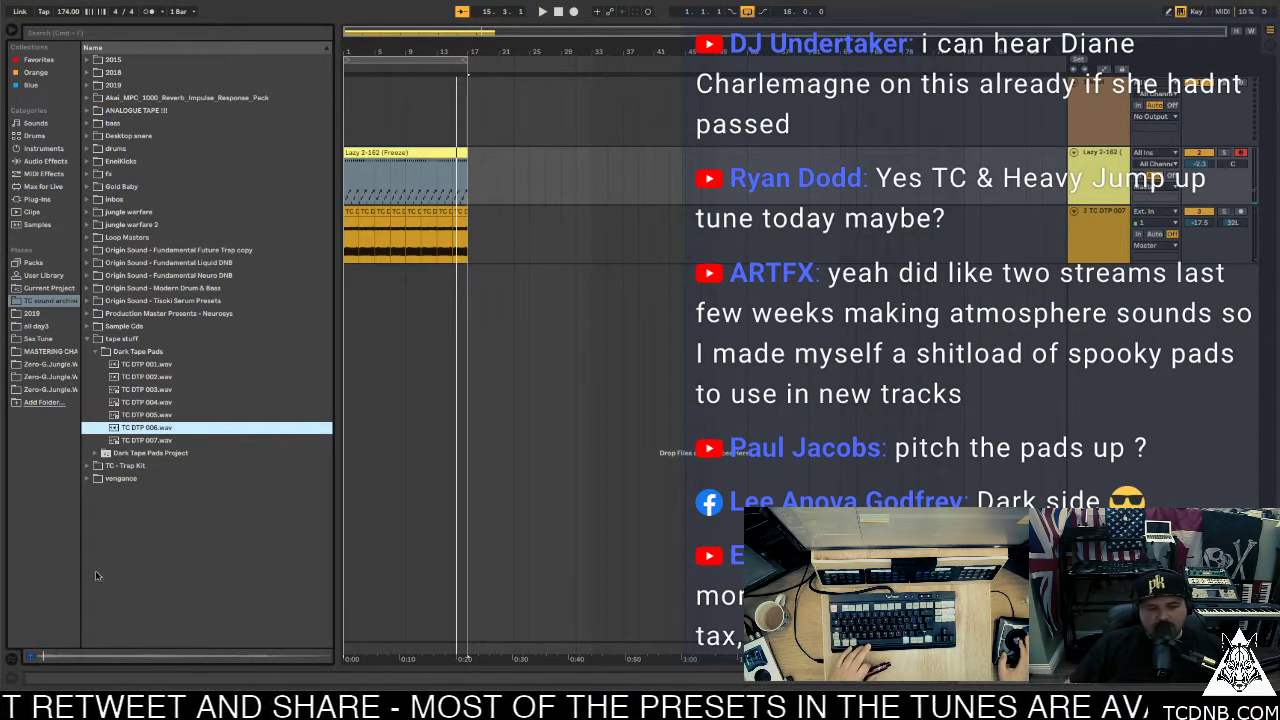
pyautogui.press('Up')
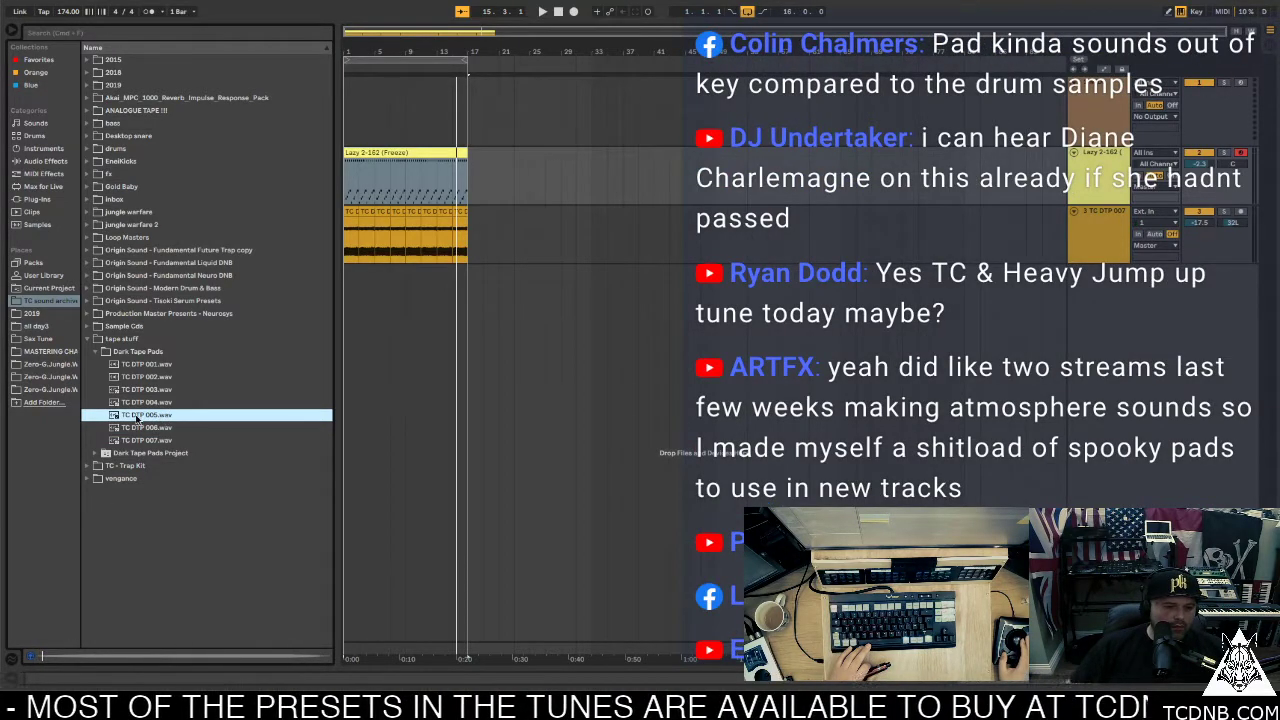
pyautogui.moveTo(138, 416); pyautogui.dragTo(350, 290)
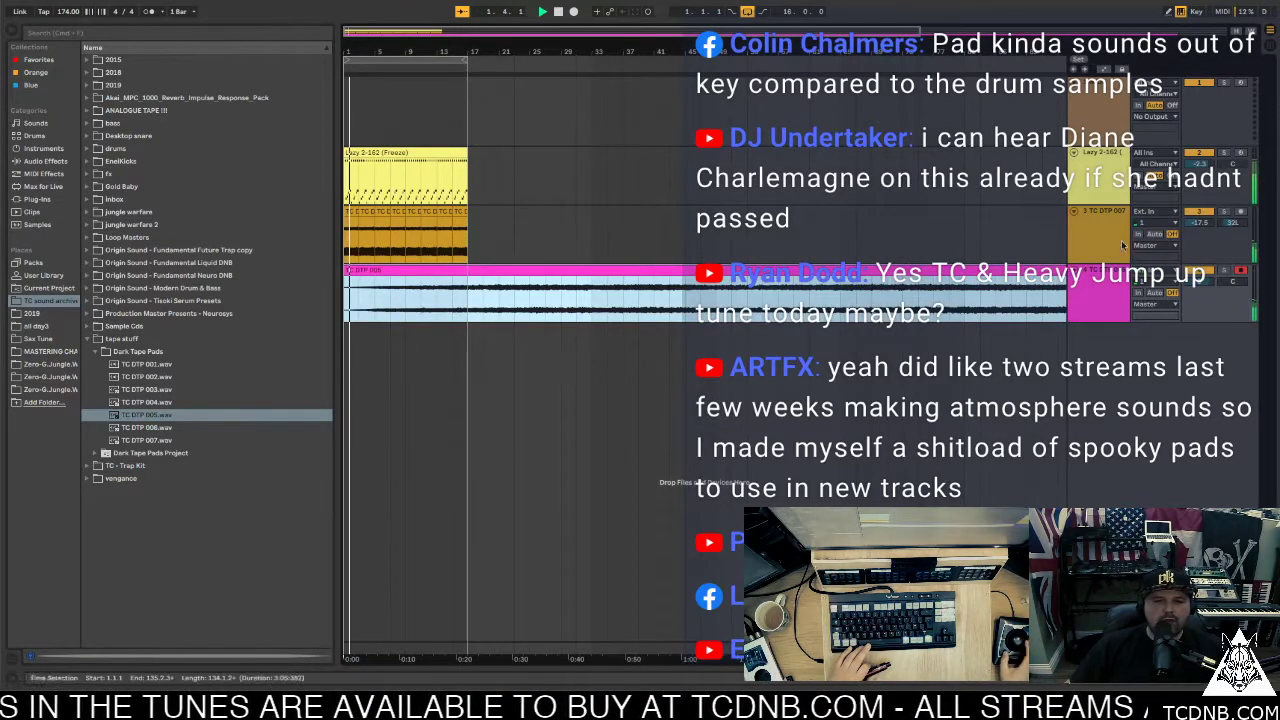
# Audition the full TC DTP 005 clip with the drums and lower its track volume to about -16 dB
pyautogui.click(902, 216)
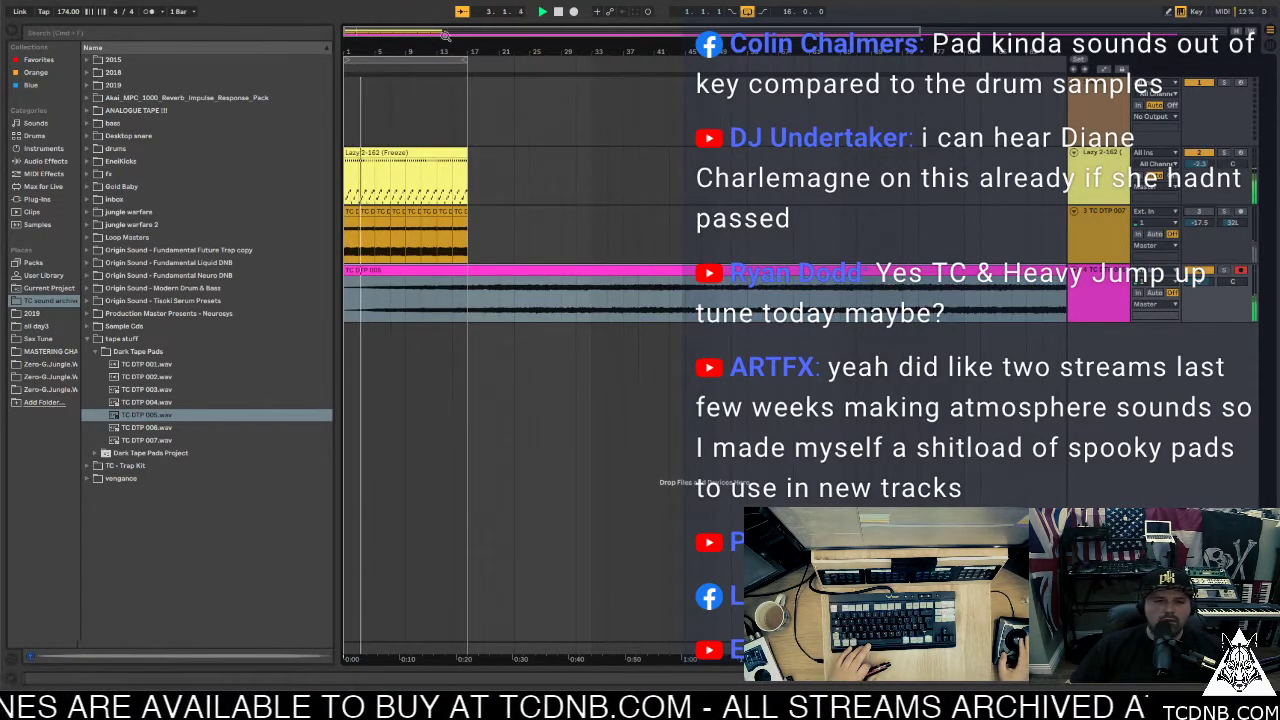
pyautogui.click(507, 318)
pyautogui.press('z')
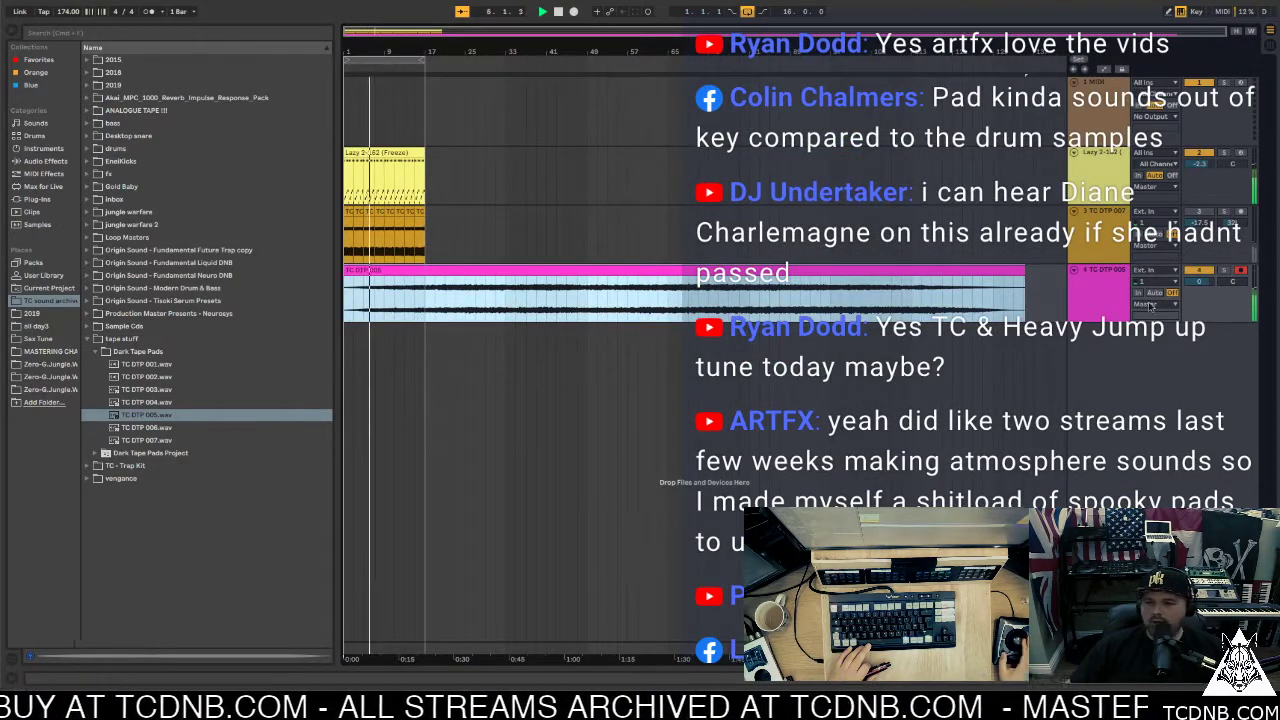
pyautogui.moveTo(1200, 281); pyautogui.dragTo(1200, 303)
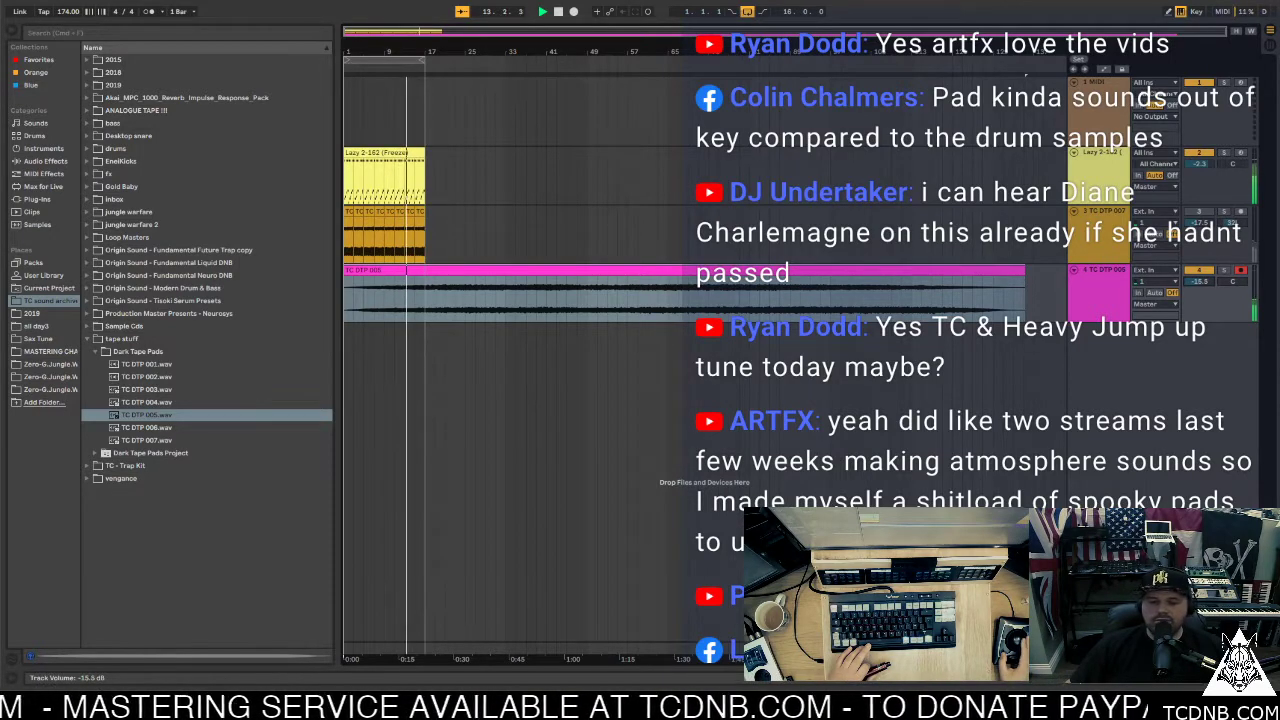
# Duplicate the consolidated drum clip up to bar 33, extend the loop to 32 bars and play from bar 17
pyautogui.moveTo(360, 153); pyautogui.dragTo(442, 165)
pyautogui.moveTo(422, 56); pyautogui.dragTo(505, 58)
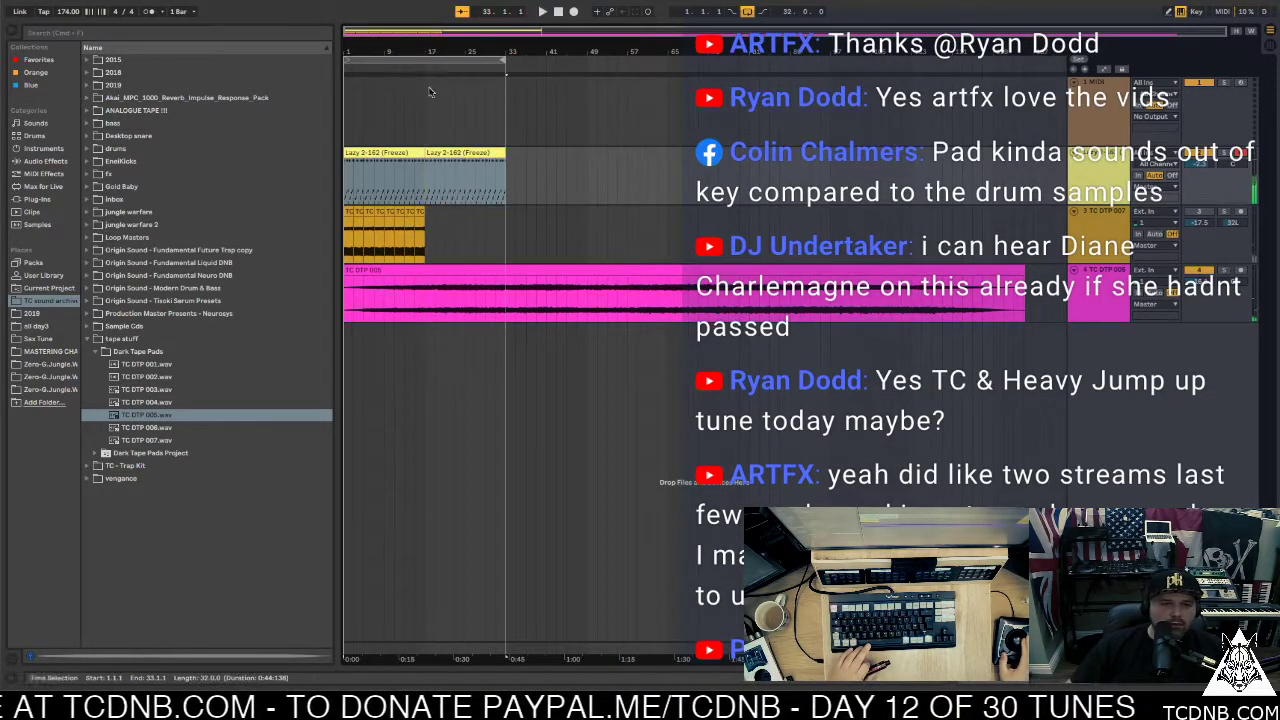
pyautogui.click(430, 67)
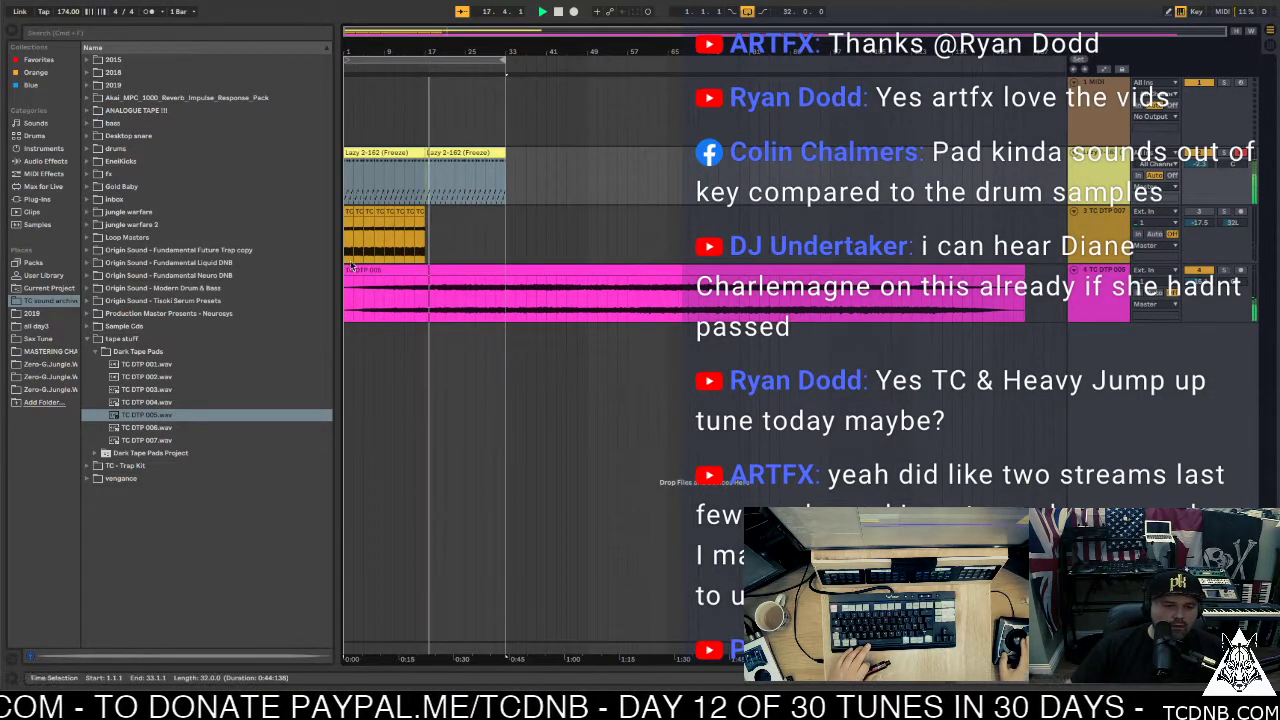
# Trim the opening off the TC DTP 005 clip, realign it to bar 1 and play it with the drums
pyautogui.moveTo(346, 266); pyautogui.dragTo(385, 283)
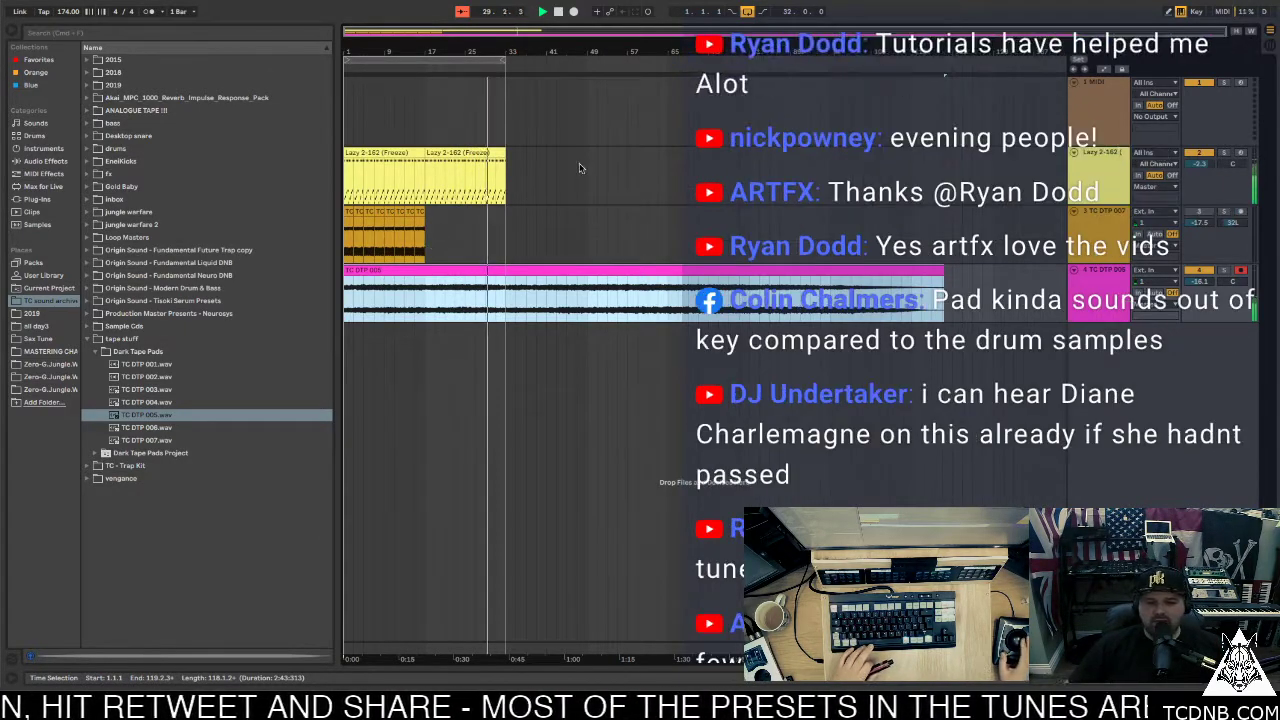
pyautogui.click(424, 218)
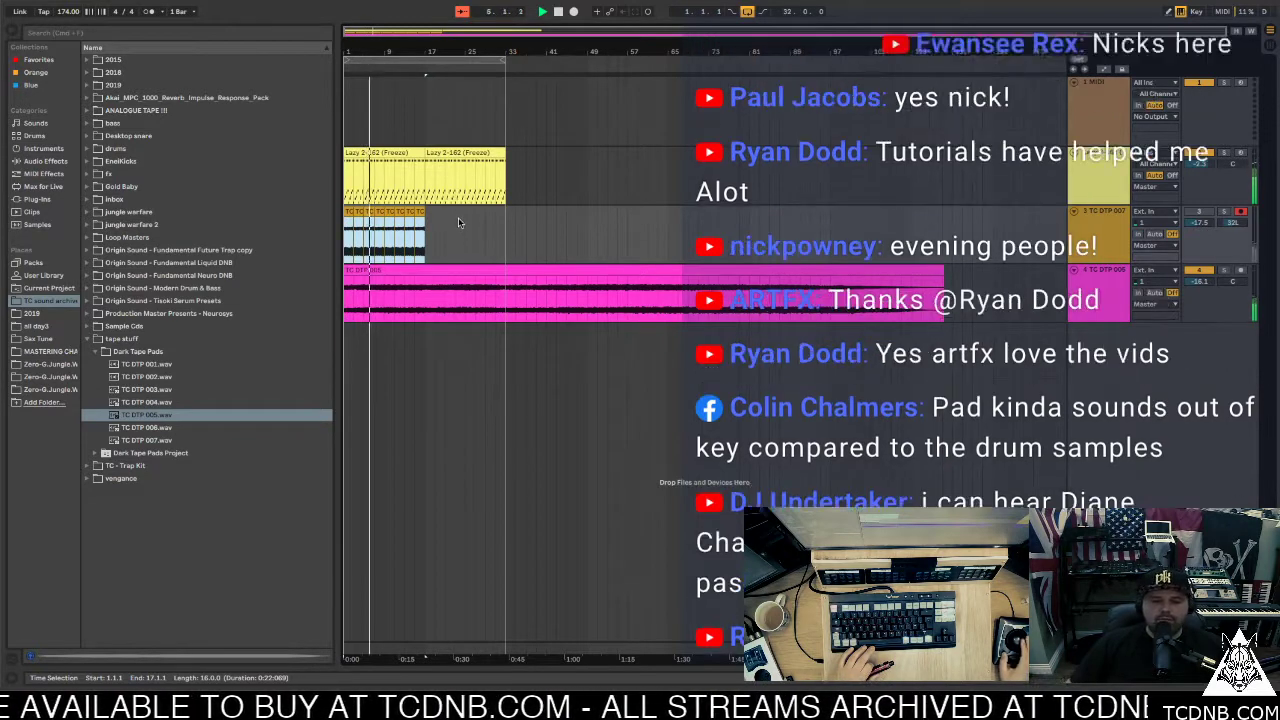
pyautogui.click(373, 155)
pyautogui.doubleClick(373, 155)
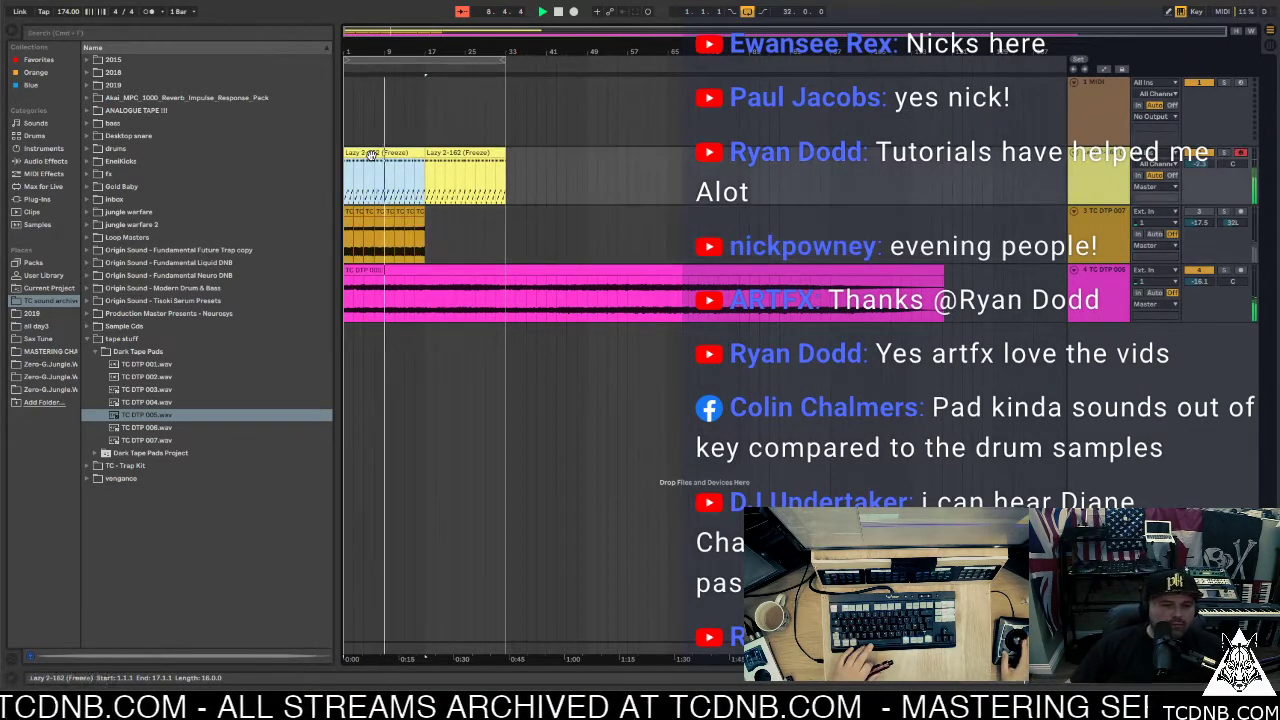
pyautogui.press('space')
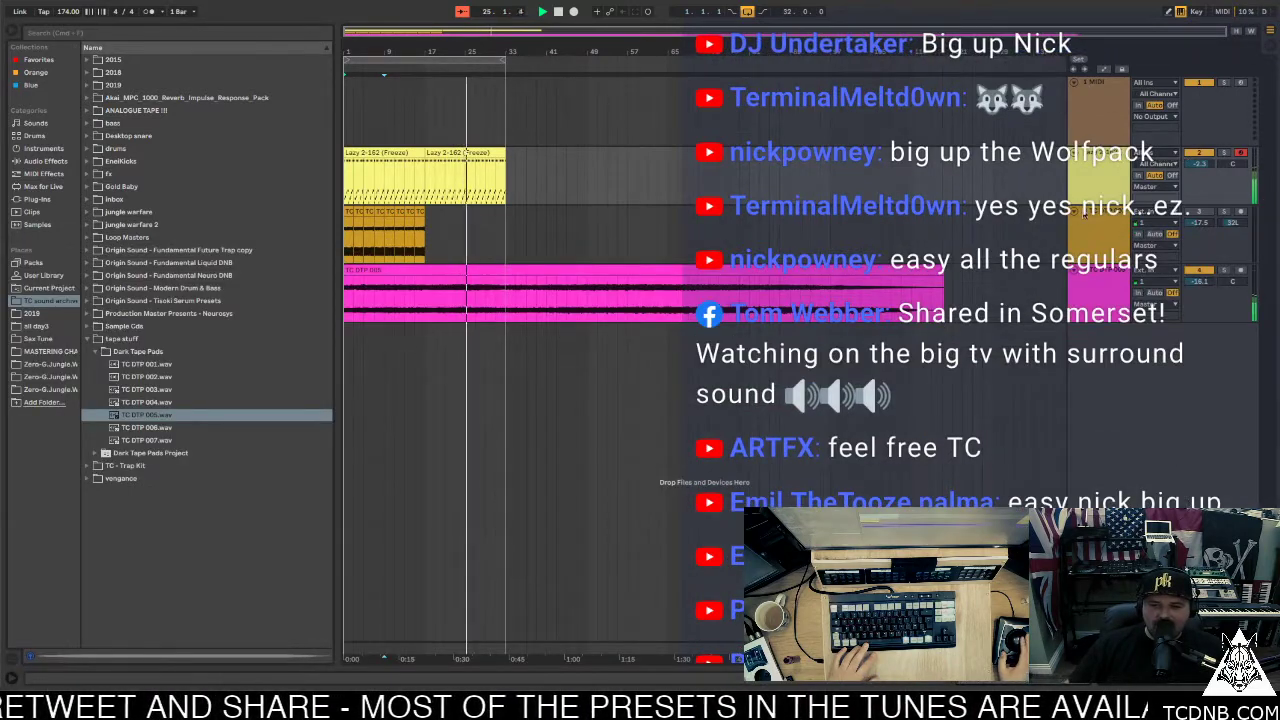
# Lower the TC DTP 005 track volume to -20 dB and shorten its clip to end at about bar 33
pyautogui.keyDown('alt'); pyautogui.click(1076, 88); pyautogui.keyUp('alt')
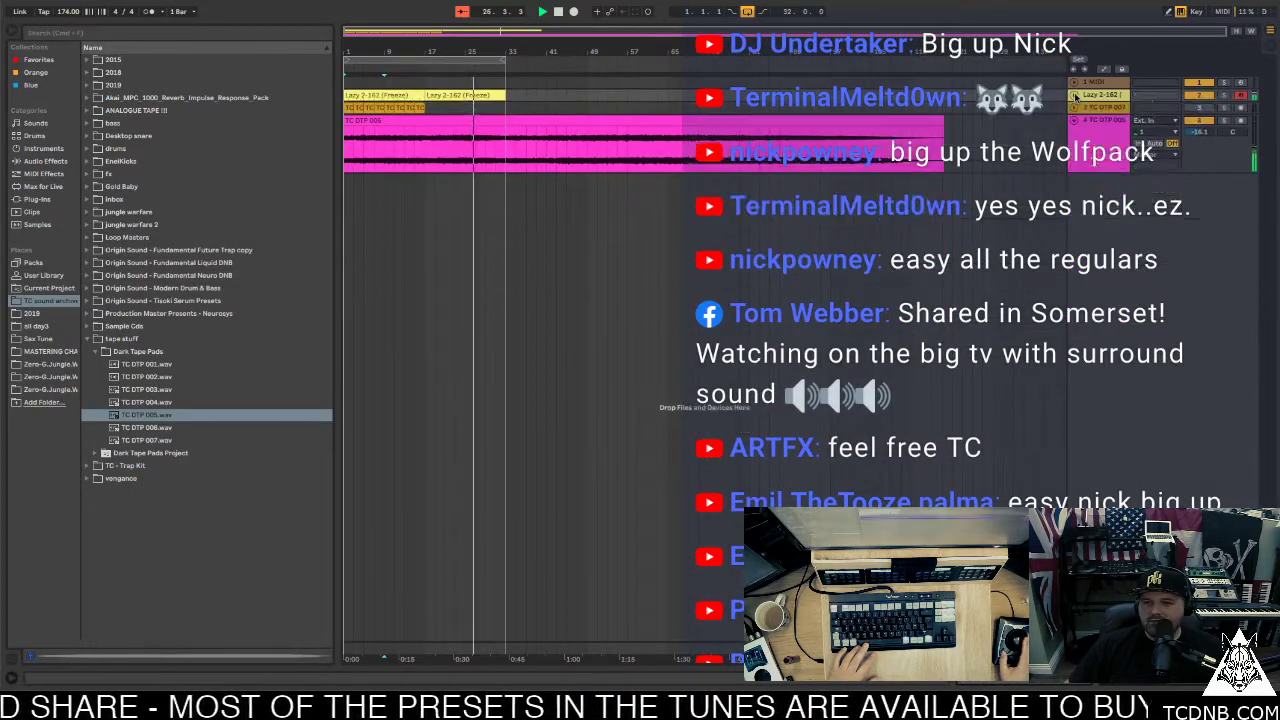
pyautogui.click(1093, 124)
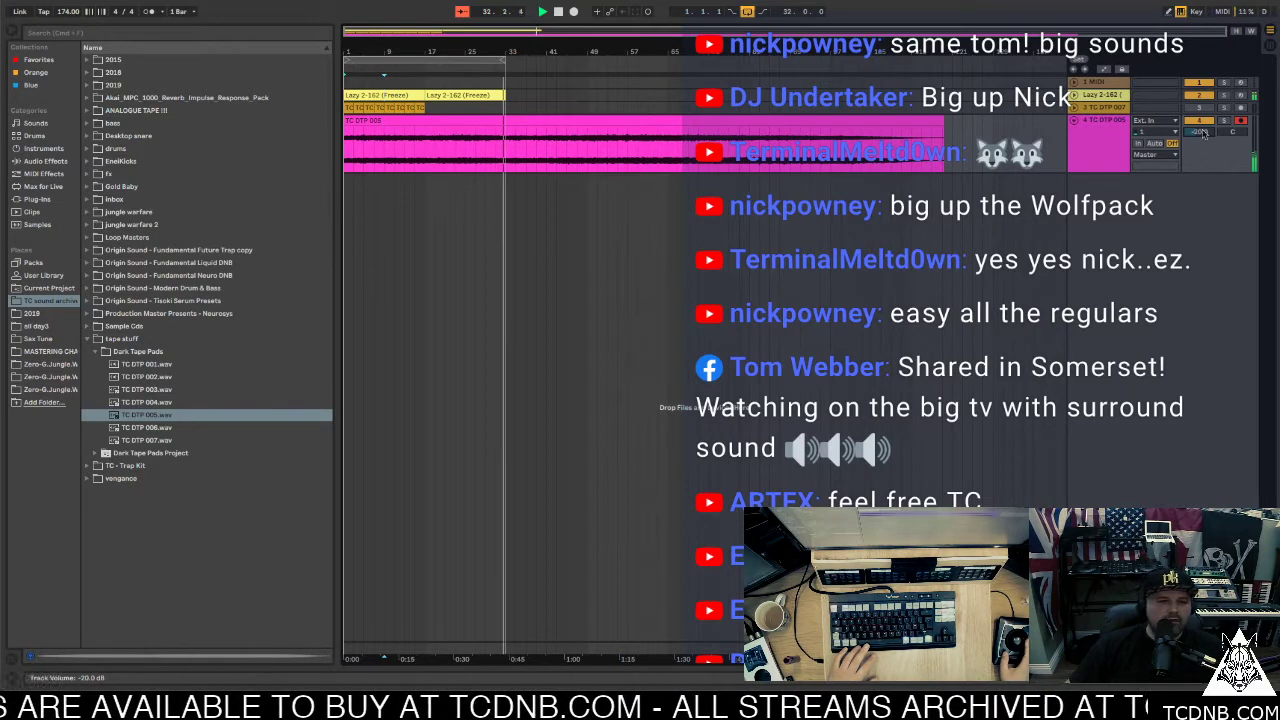
pyautogui.moveTo(944, 150); pyautogui.dragTo(506, 152)
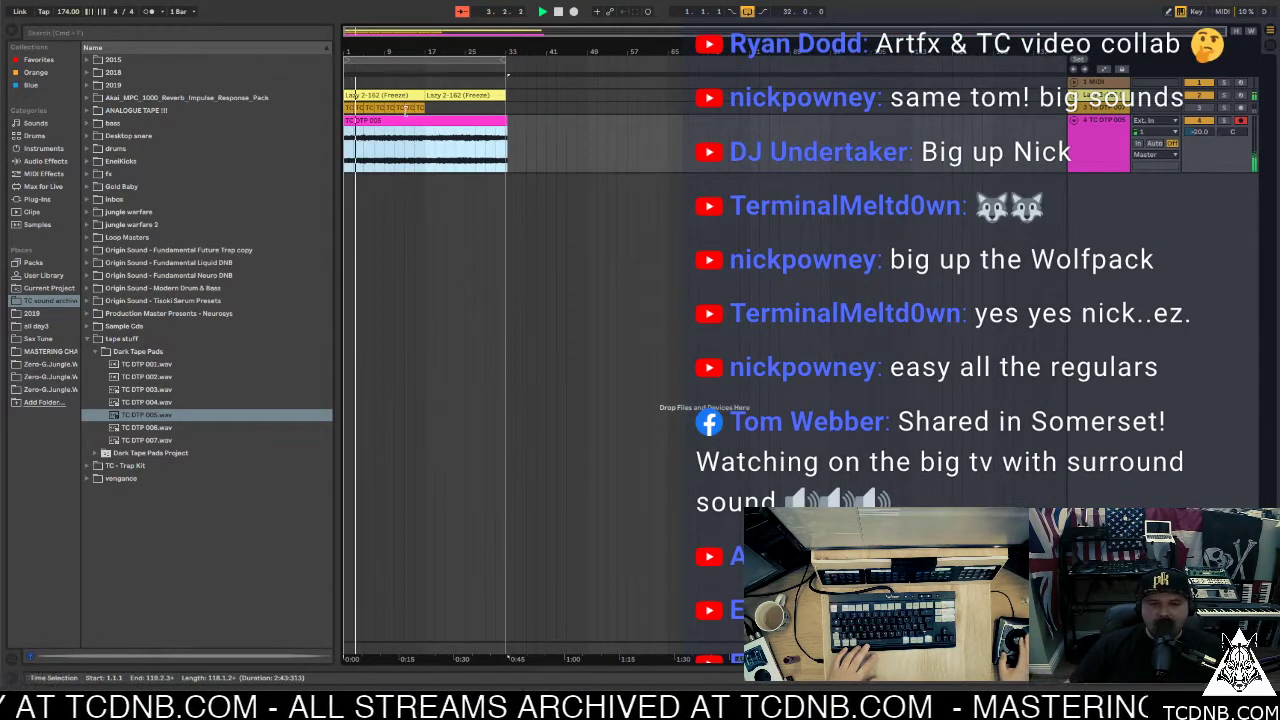
# Delete the TC DTP 007 clips between bars 1 and 17 and play the remaining drums and pad
pyautogui.press('super+a')
pyautogui.moveTo(440, 105); pyautogui.dragTo(346, 106)
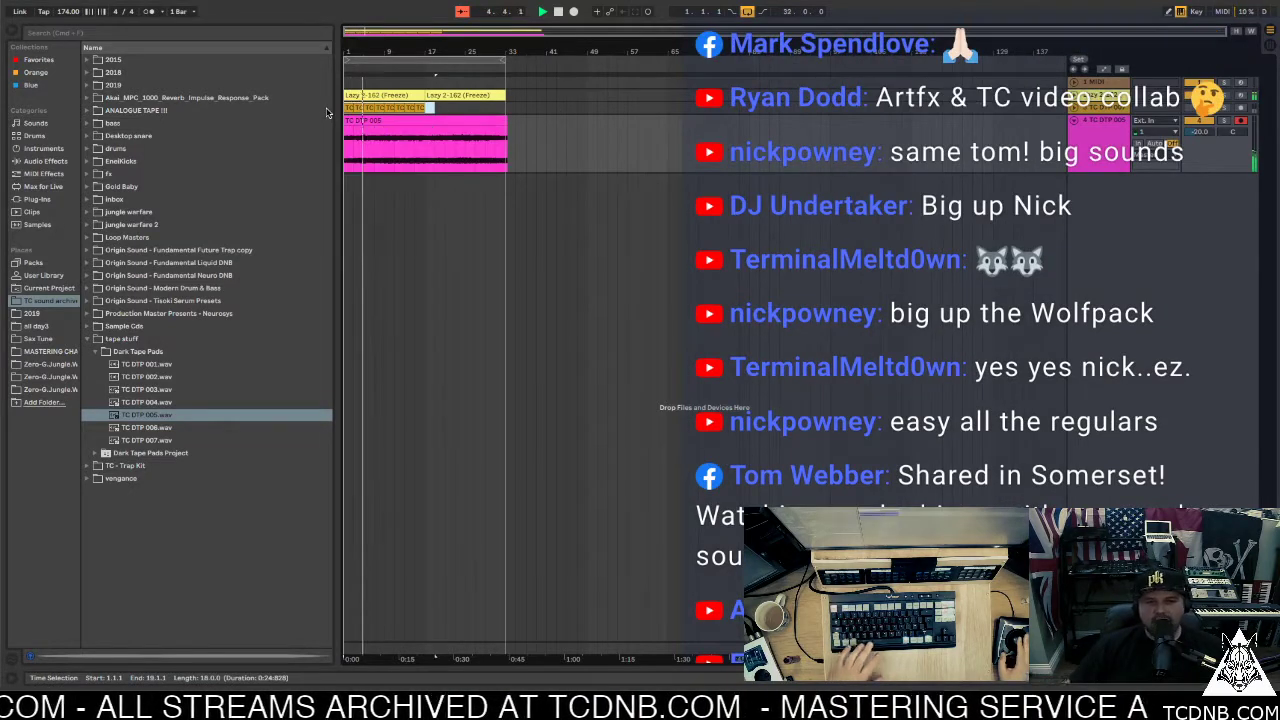
pyautogui.click(1105, 119)
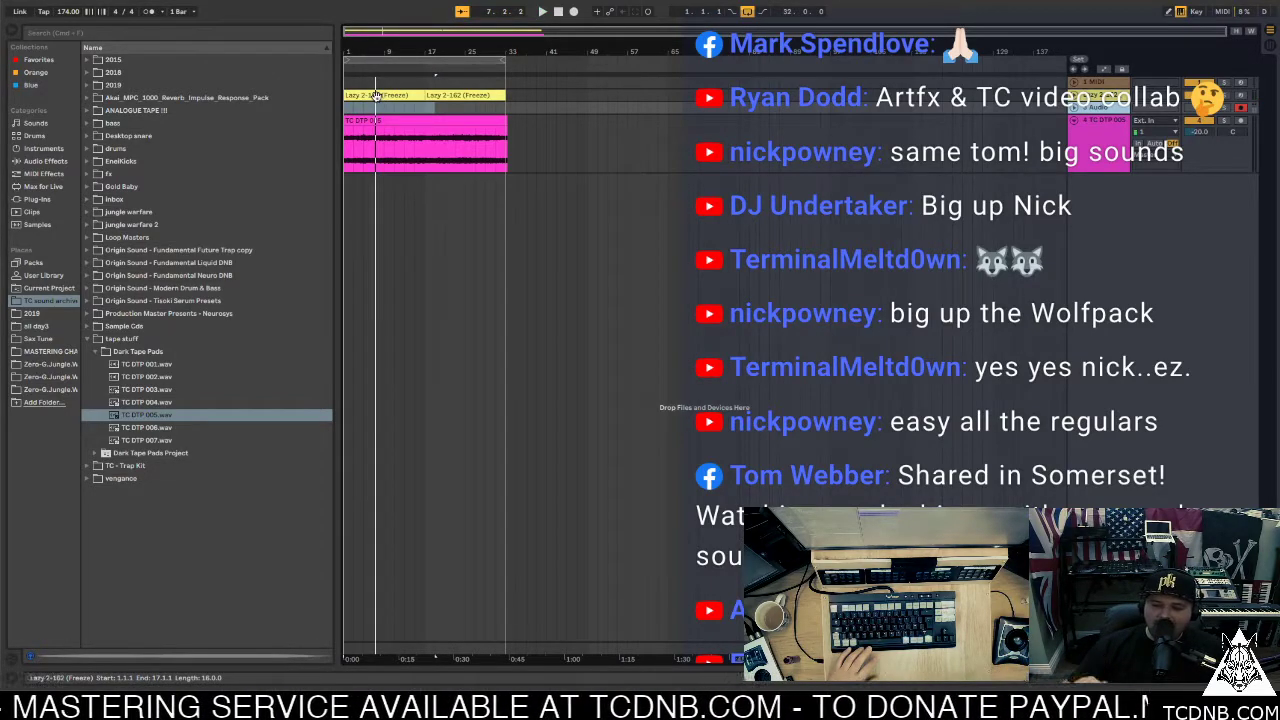
pyautogui.click(348, 117)
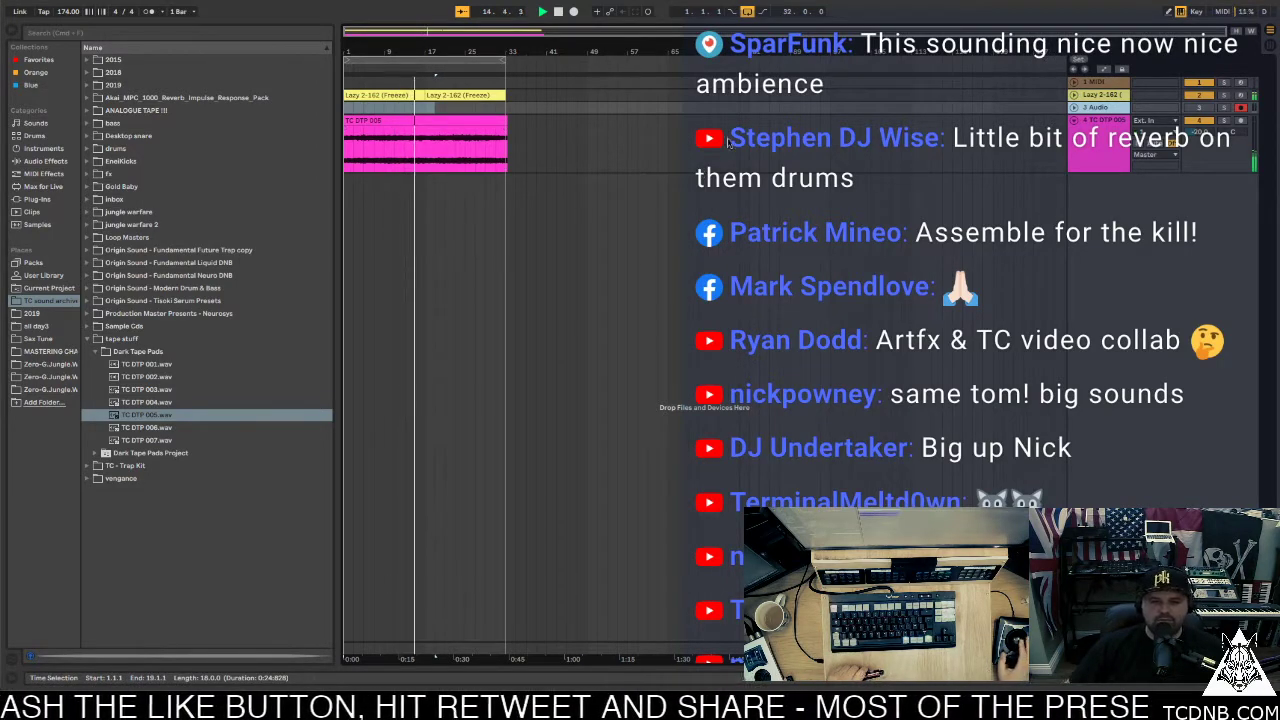
pyautogui.click(527, 107)
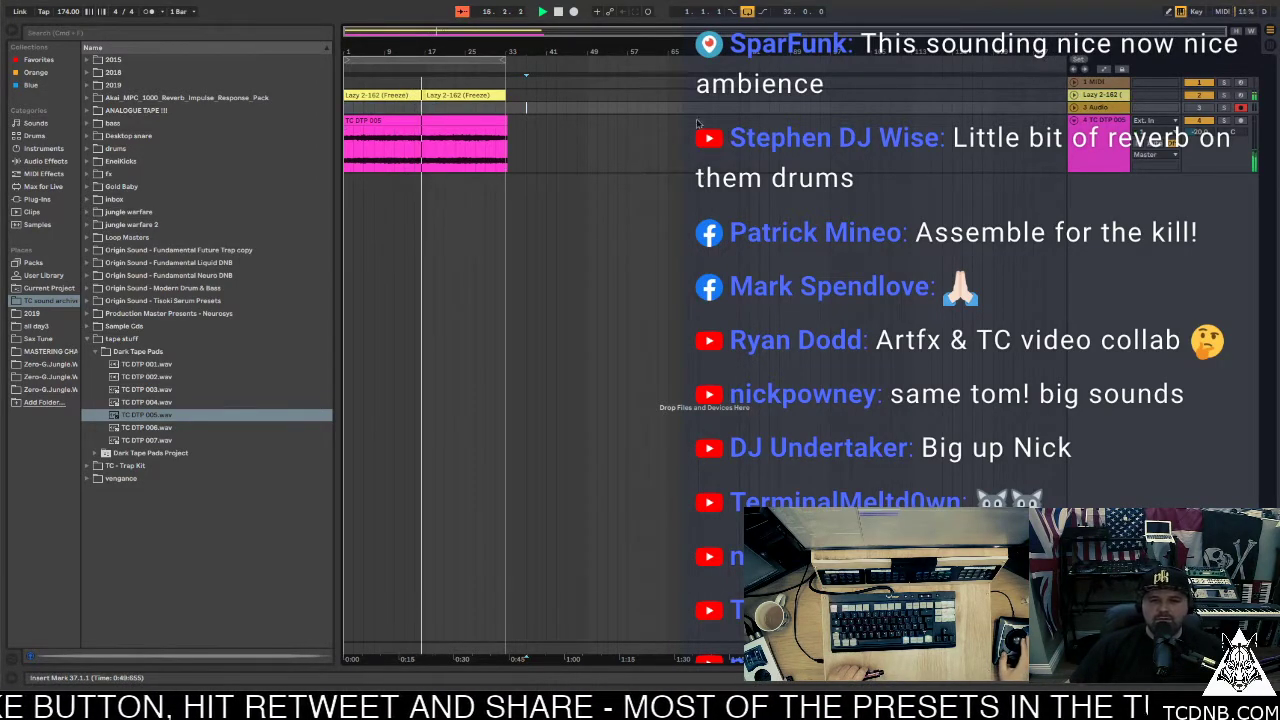
# Play the Lazy 2-162 drum clip, examine its slice notes and bring up the drum rack's Slice 1 sample
pyautogui.doubleClick(424, 94)
pyautogui.press('space')
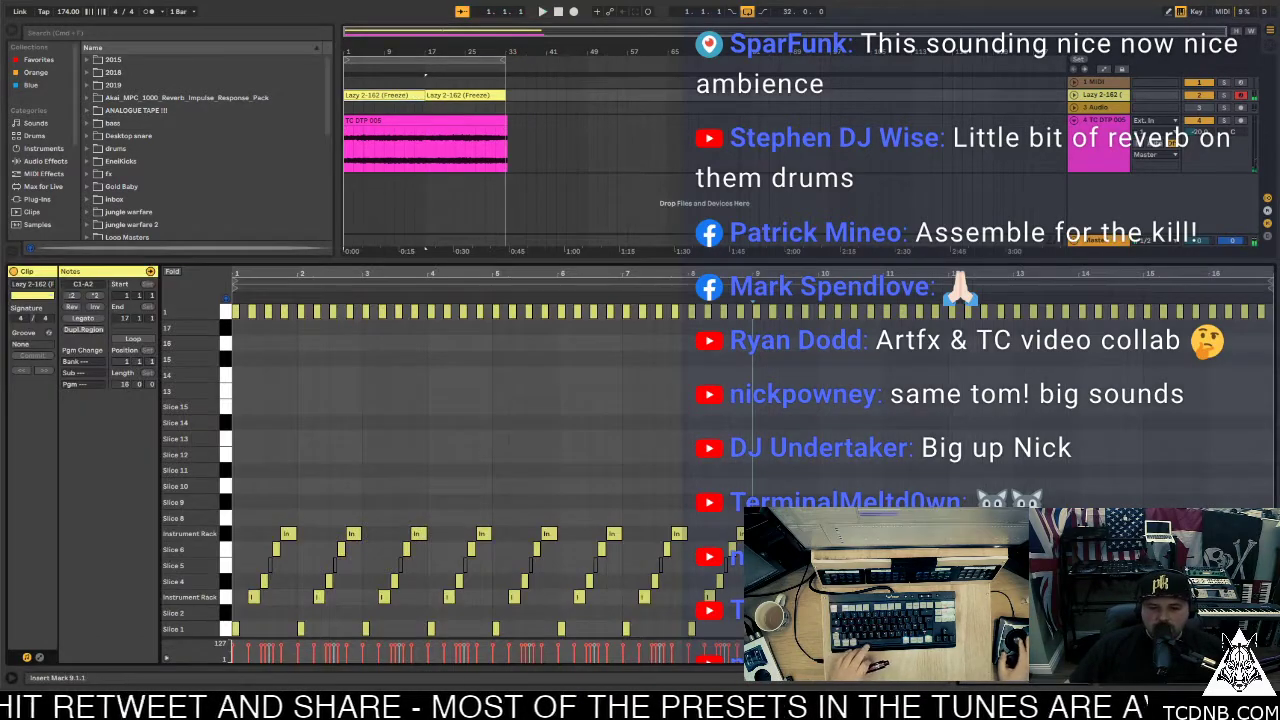
pyautogui.press('space')
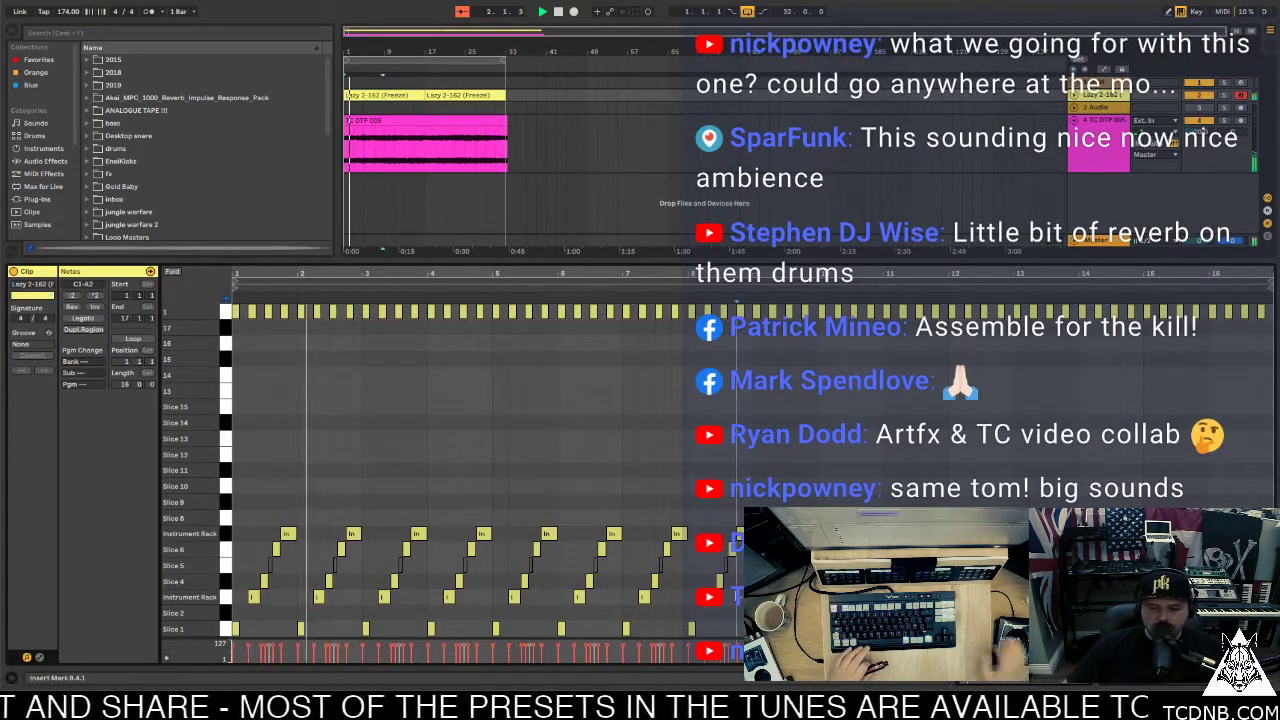
pyautogui.press('+')
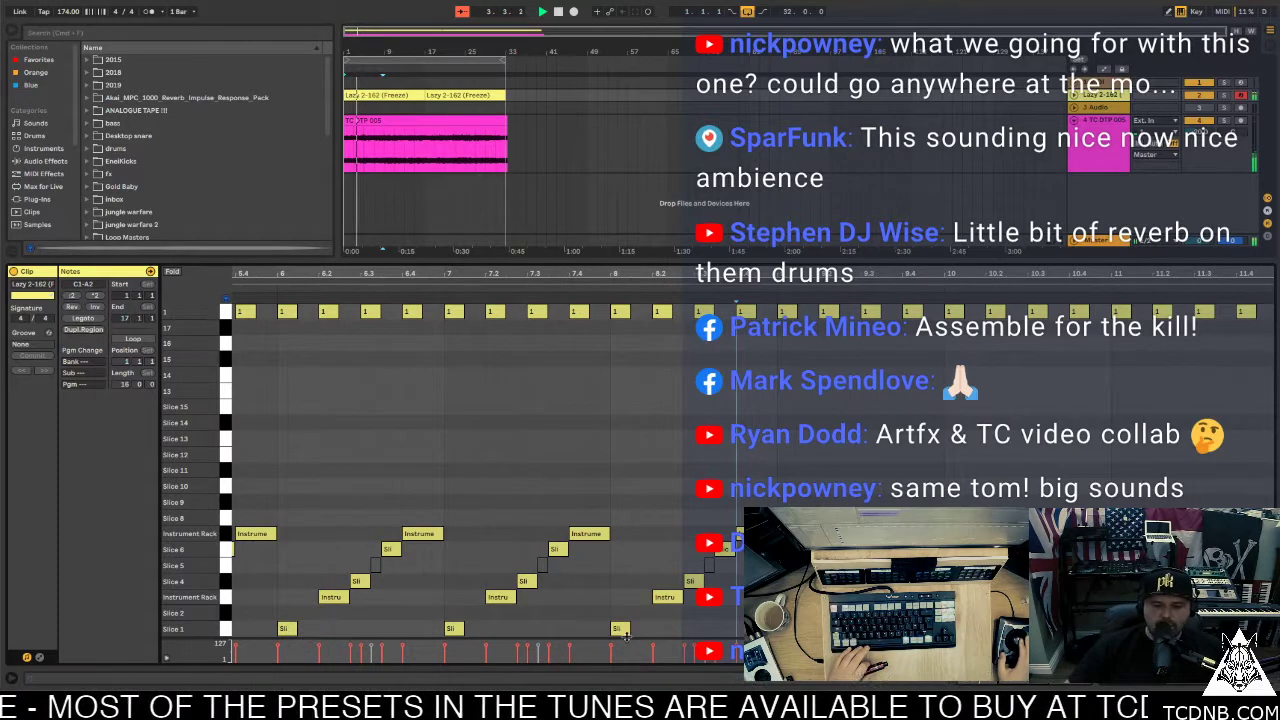
pyautogui.hotkey('shift', 'Tab')
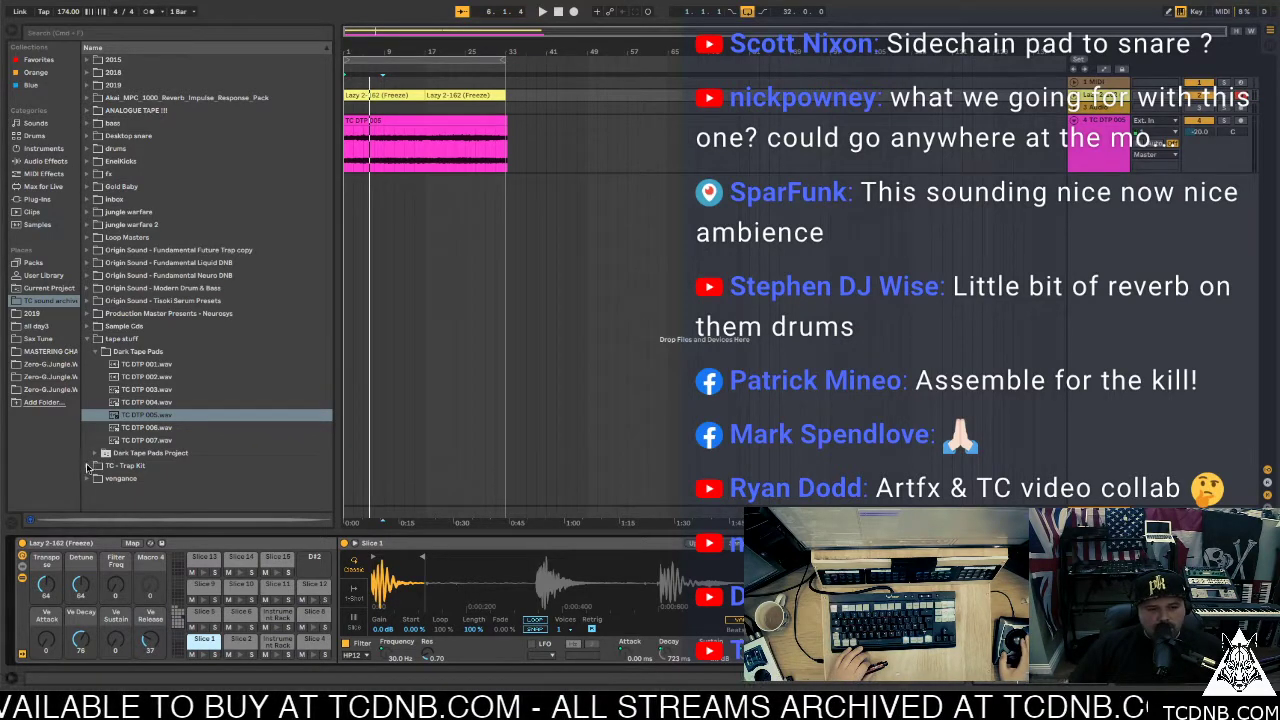
# Audition the kick samples in the TC - Trap Kit folder and pick Kick 45.wav
pyautogui.click(88, 466)
pyautogui.scroll(-10, 100, 404)
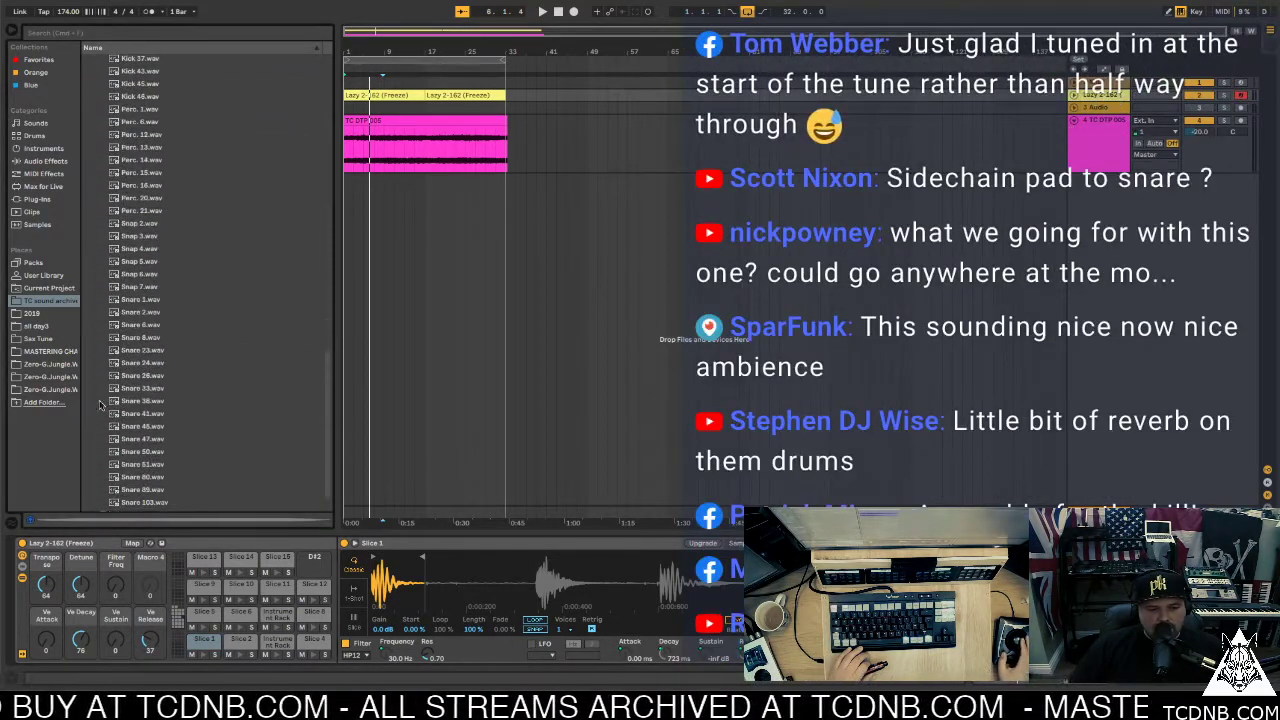
pyautogui.scroll(6, 100, 404)
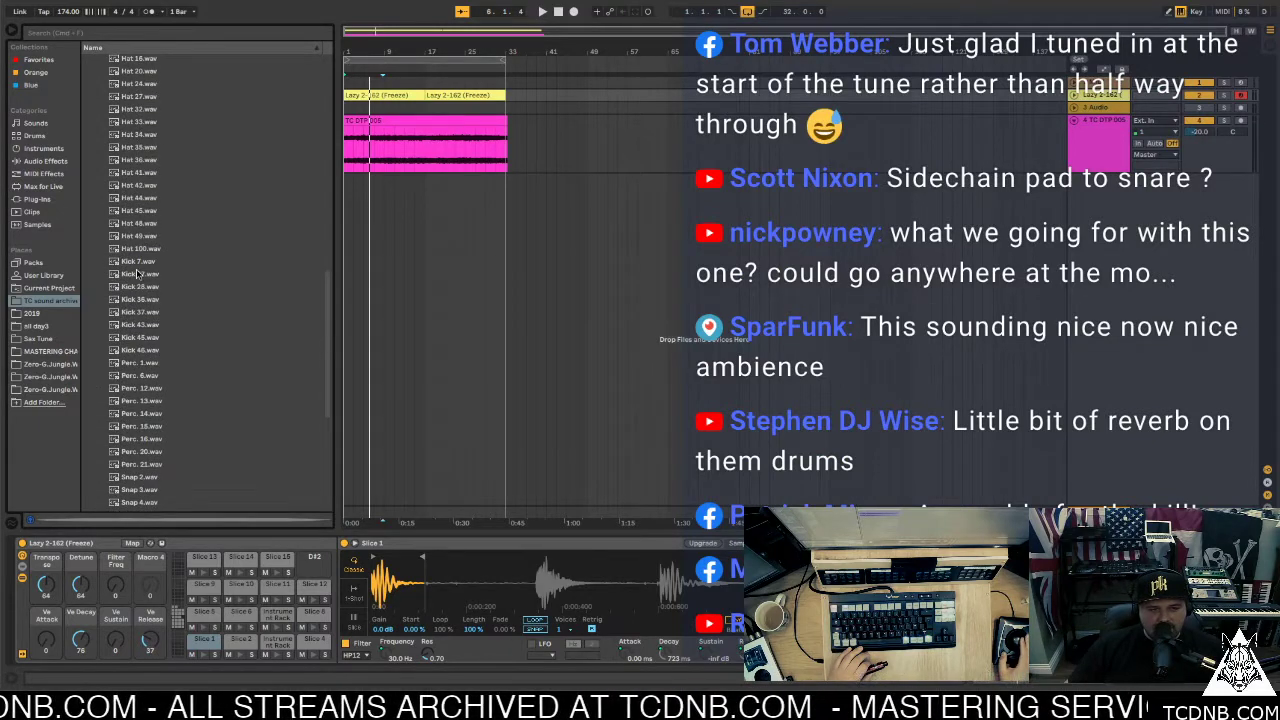
pyautogui.click(138, 273)
pyautogui.press('Up')
pyautogui.press('Down')
pyautogui.press('Down')
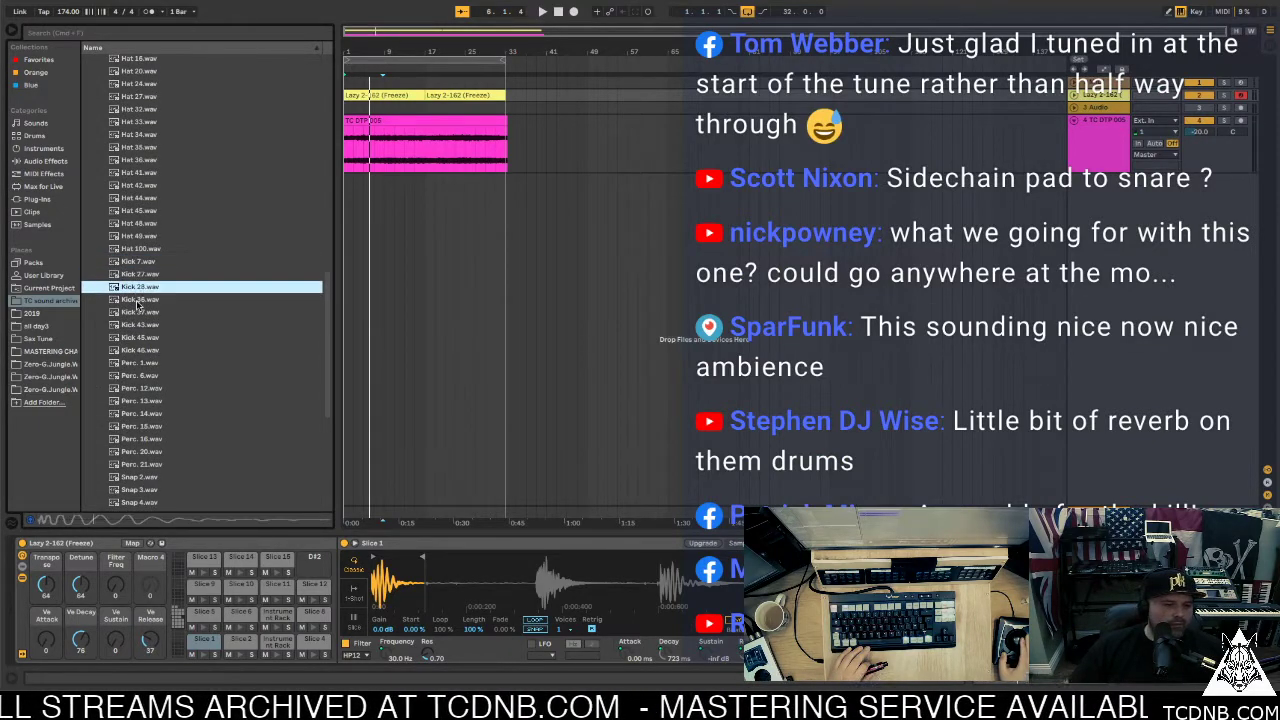
pyautogui.click(139, 300)
pyautogui.click(139, 313)
pyautogui.click(137, 325)
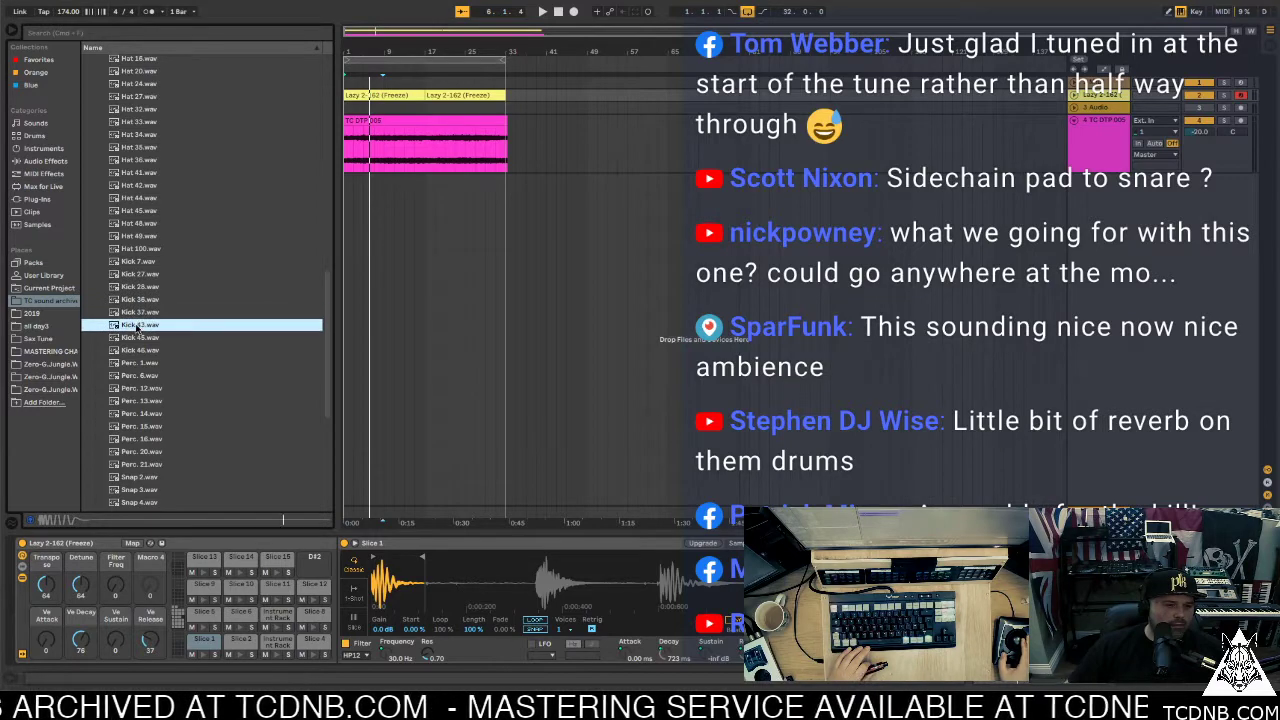
pyautogui.click(143, 350)
pyautogui.click(140, 322)
pyautogui.click(138, 338)
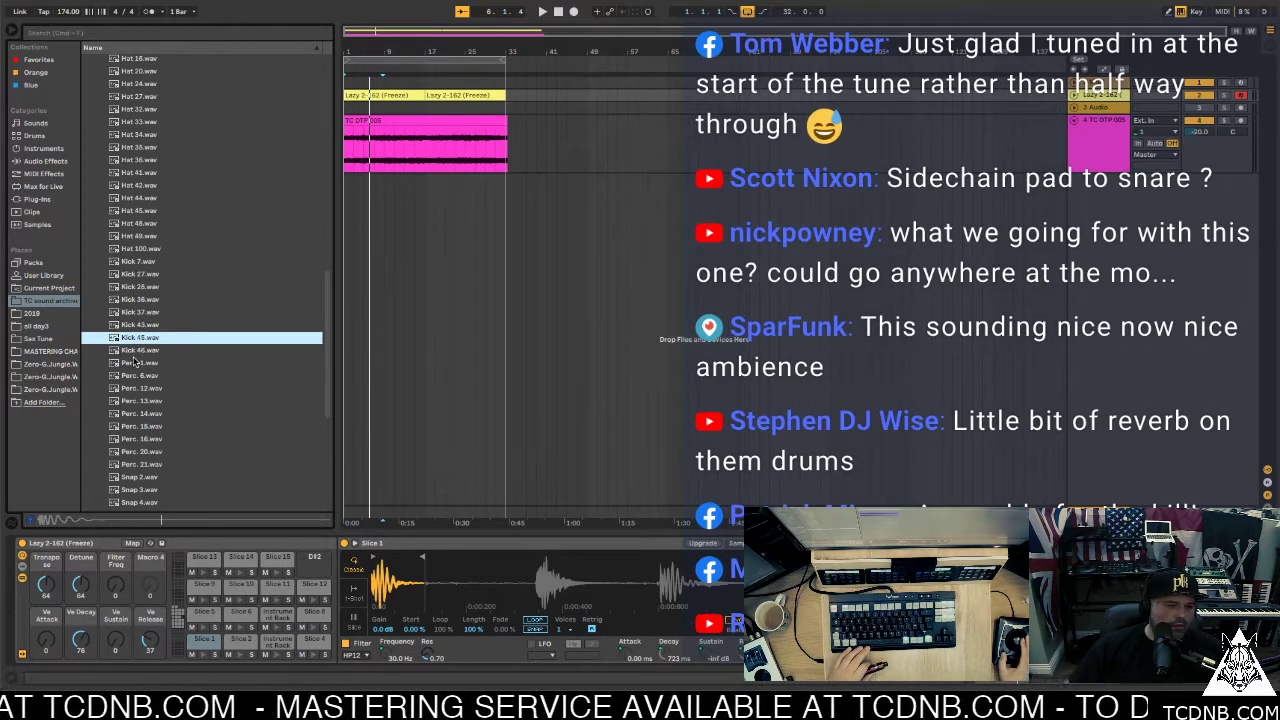
pyautogui.press('Down')
pyautogui.click(130, 339)
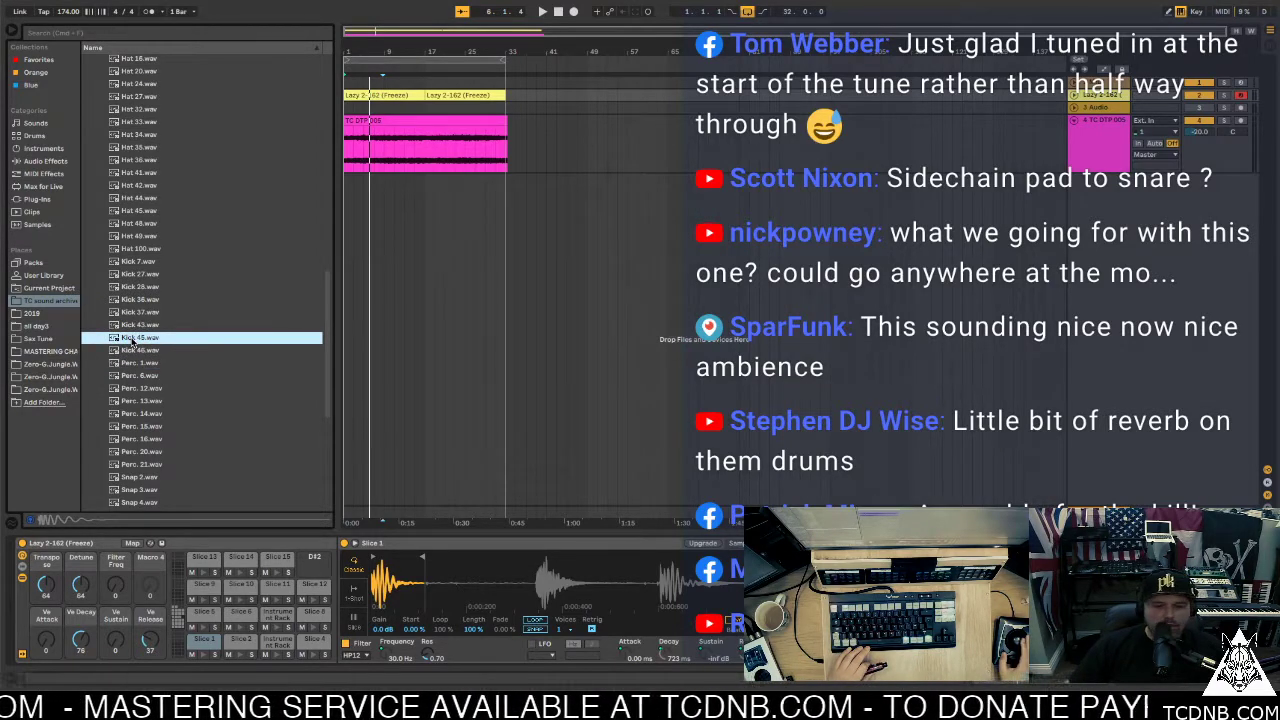
# Group Slice 1 into an Instrument Rack and layer Kick 45.wav as a second chain
pyautogui.click(452, 553)
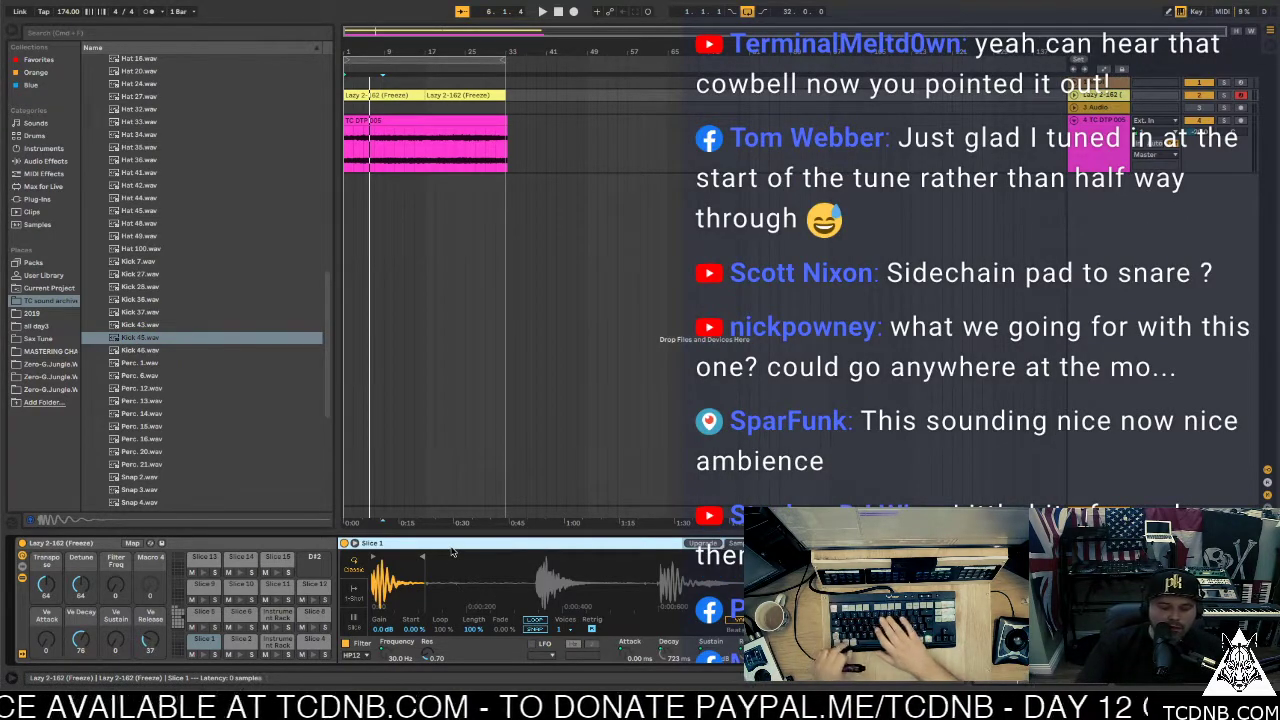
pyautogui.hotkey('ctrl', 'g')
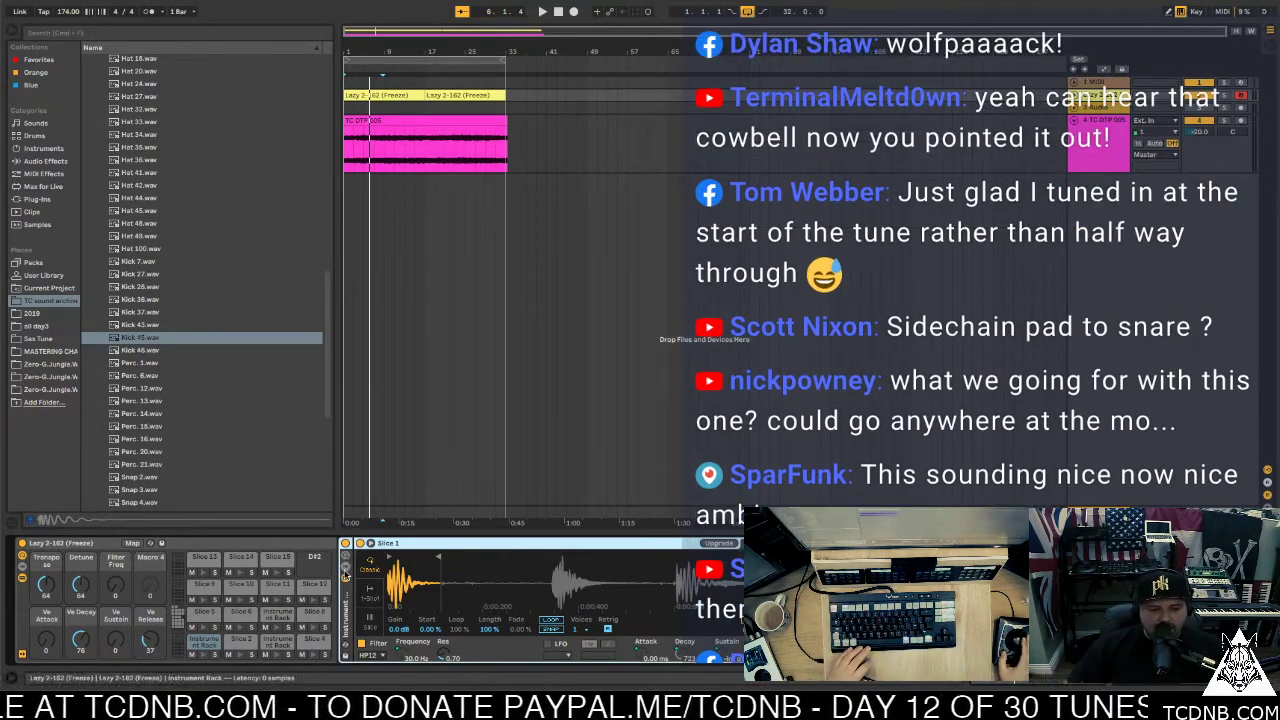
pyautogui.click(345, 576)
pyautogui.moveTo(127, 341); pyautogui.dragTo(411, 599)
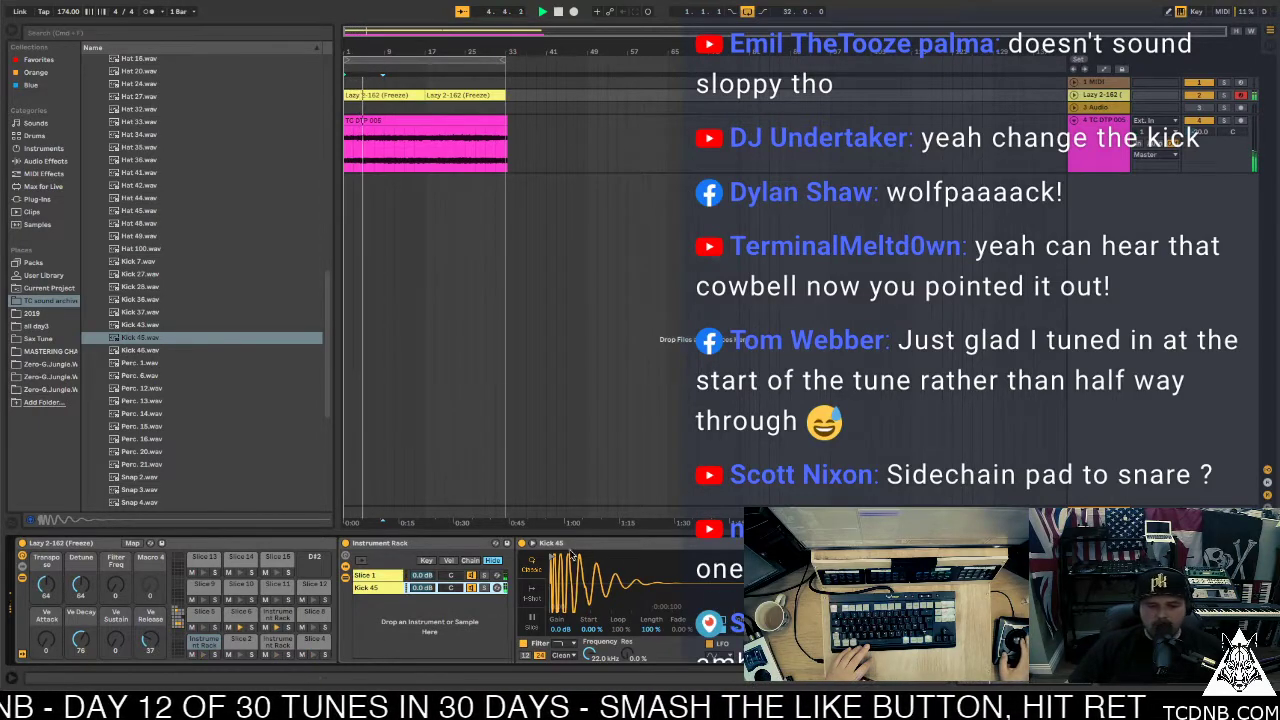
# Move the Slice 1 sample start later so it begins on the drum hit's transient
pyautogui.click(366, 578)
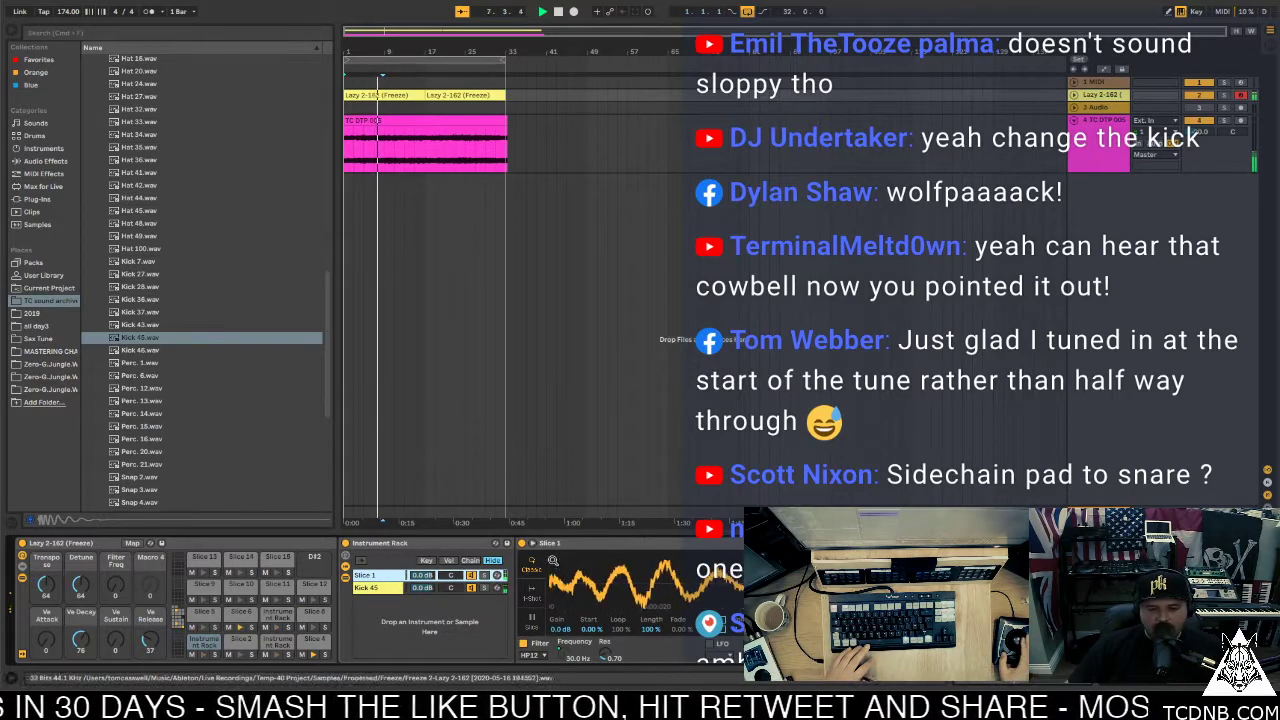
pyautogui.scroll(-2, 558, 560)
pyautogui.moveTo(558, 553); pyautogui.dragTo(618, 550)
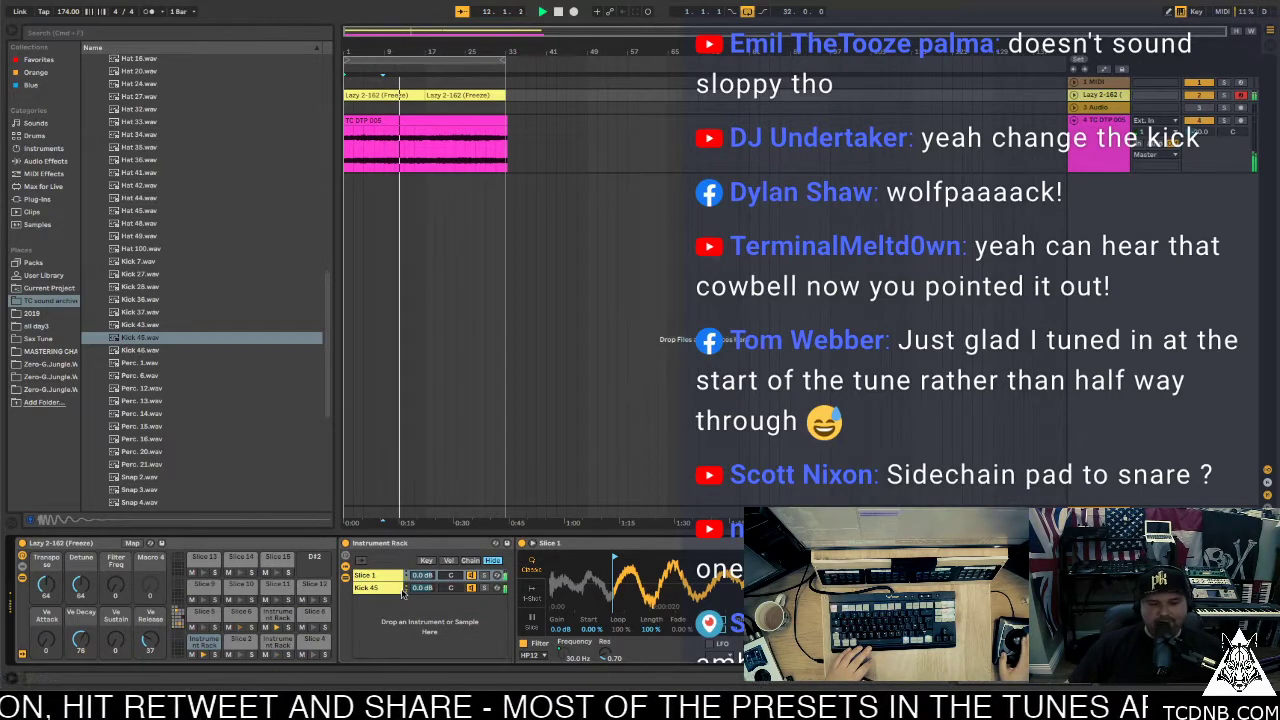
# Group Slice 6 into an Instrument Rack and move its sample start onto the hit's transient
pyautogui.click(286, 625)
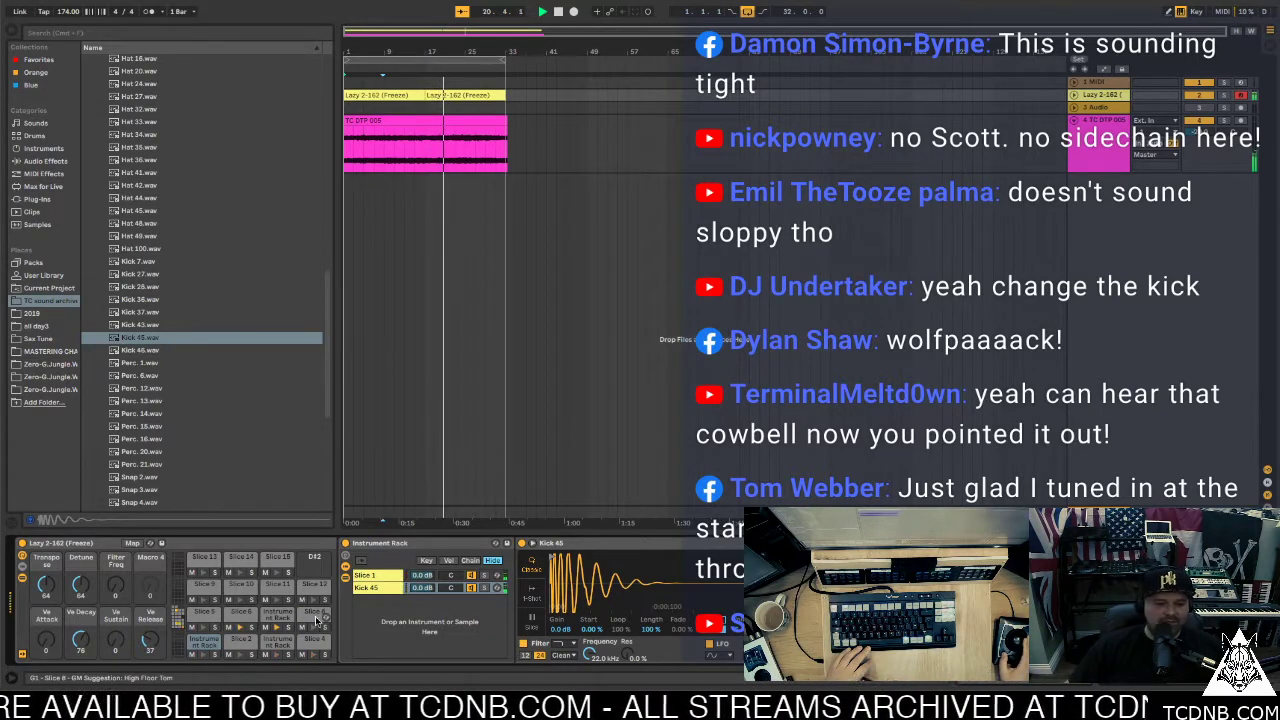
pyautogui.click(241, 615)
pyautogui.press('space')
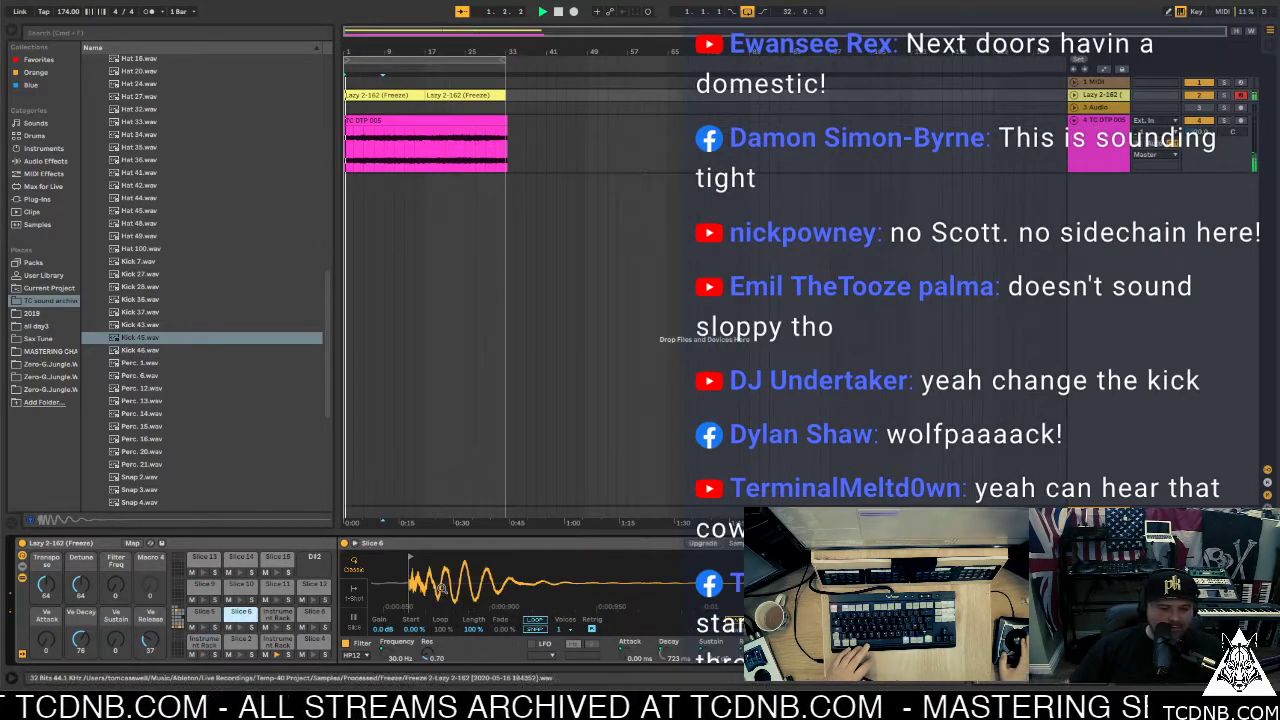
pyautogui.click(410, 551)
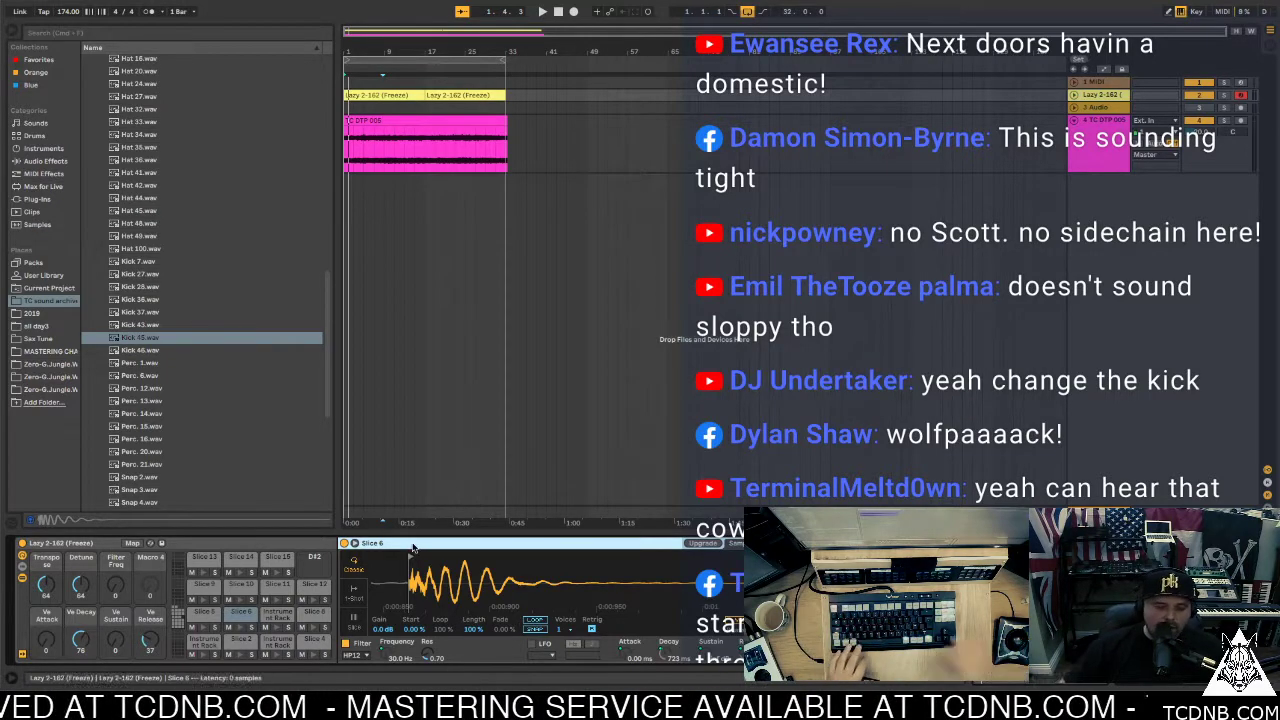
pyautogui.hotkey('ctrl', 'g')
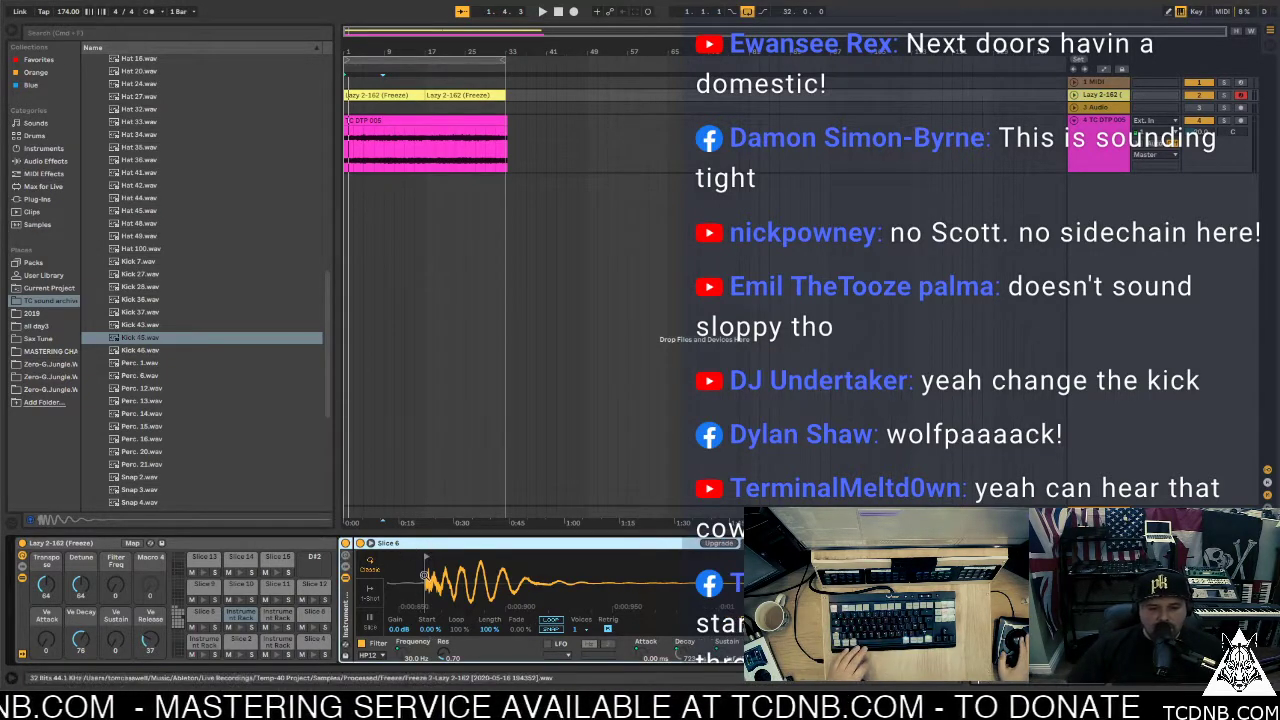
pyautogui.moveTo(424, 578); pyautogui.dragTo(473, 563)
pyautogui.click(460, 557)
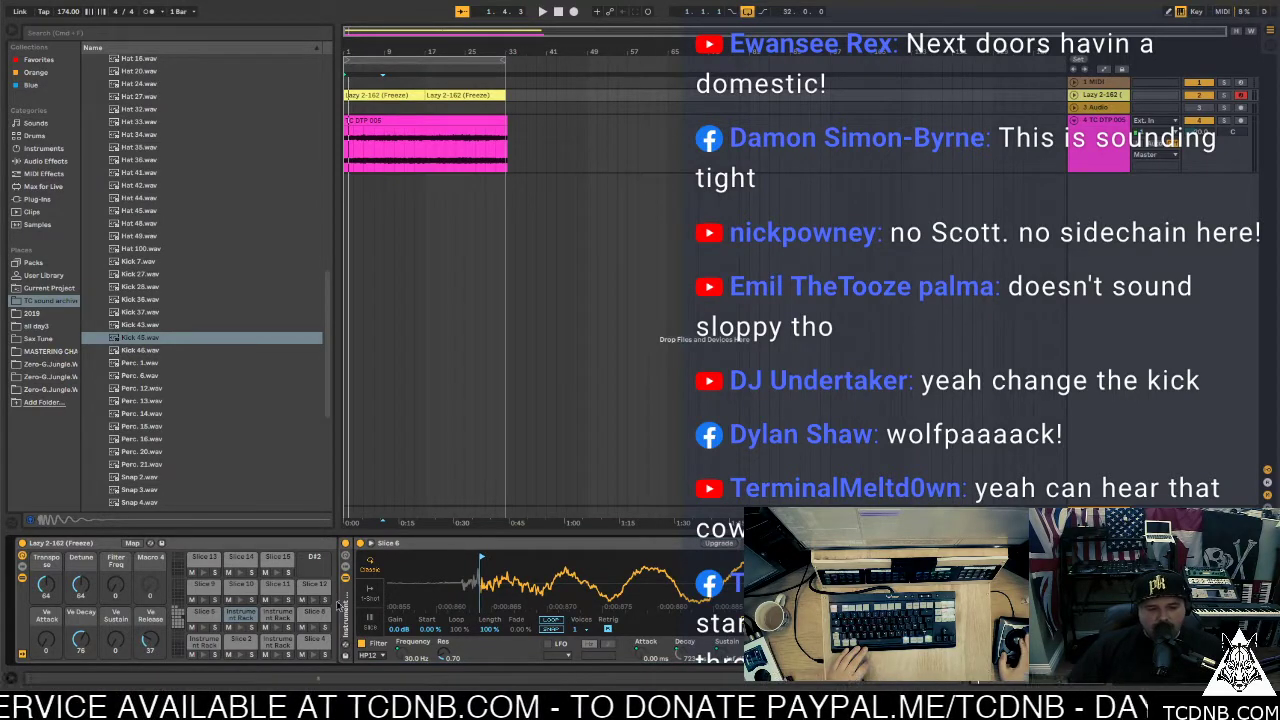
# Layer Kick 45.wav as a second chain in the Slice 6 rack, play the loop and preview the kick samples again
pyautogui.click(345, 565)
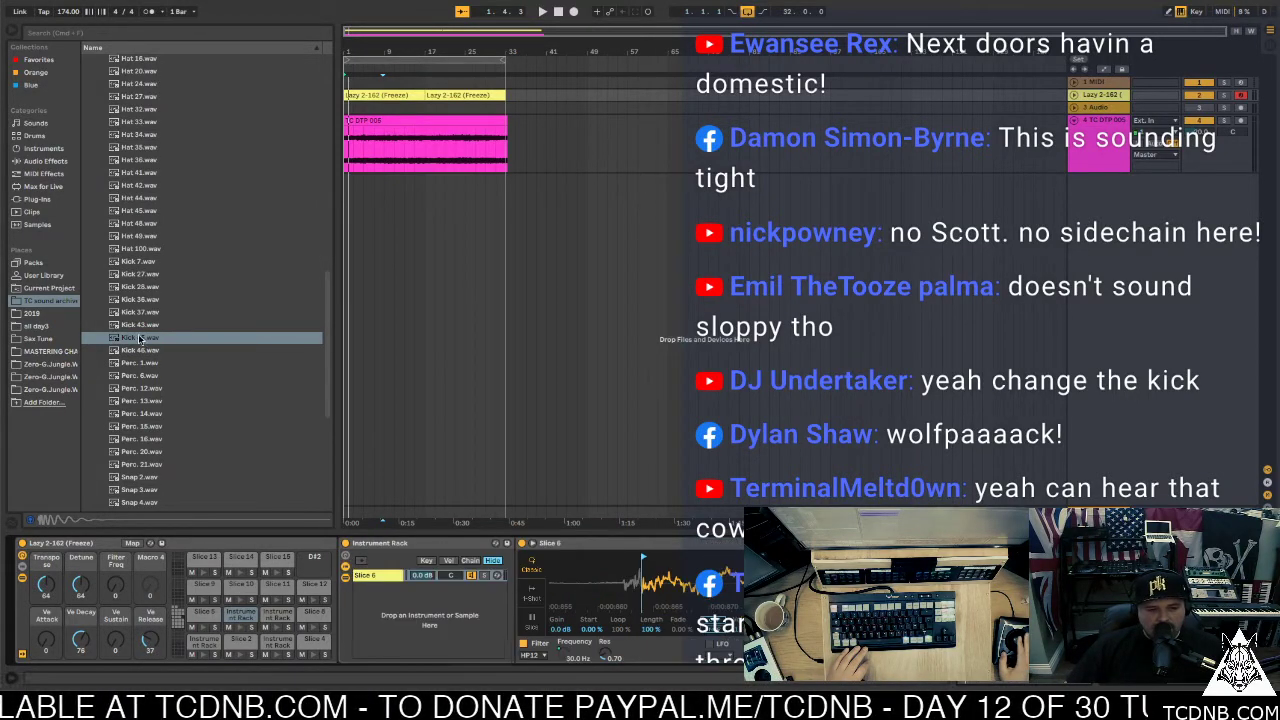
pyautogui.moveTo(140, 340); pyautogui.dragTo(384, 614)
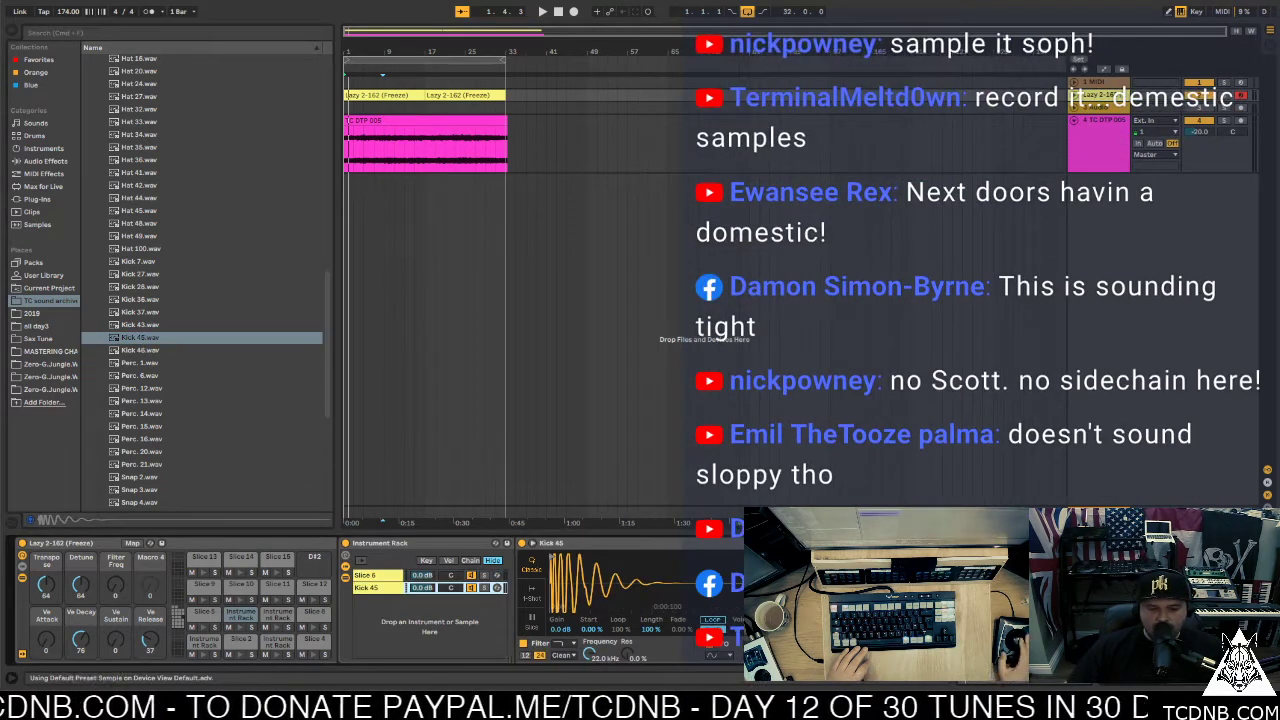
pyautogui.press('space')
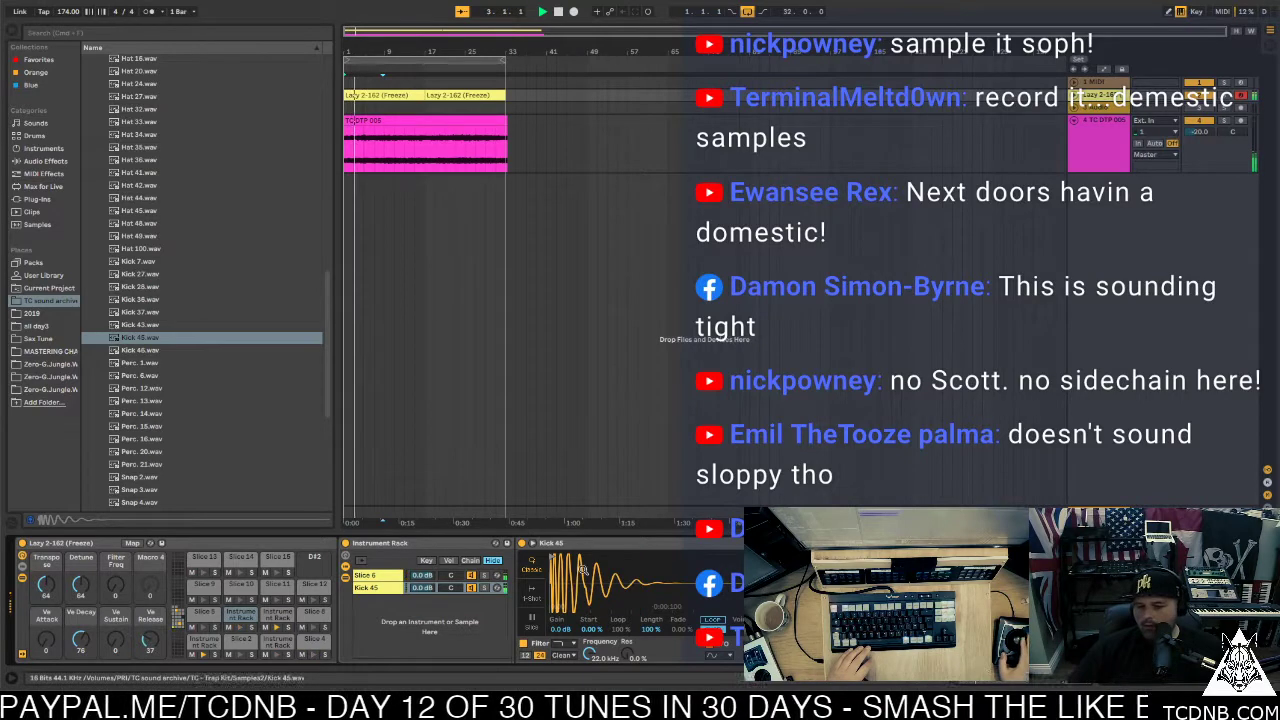
pyautogui.press('space')
pyautogui.click(160, 318)
pyautogui.click(148, 340)
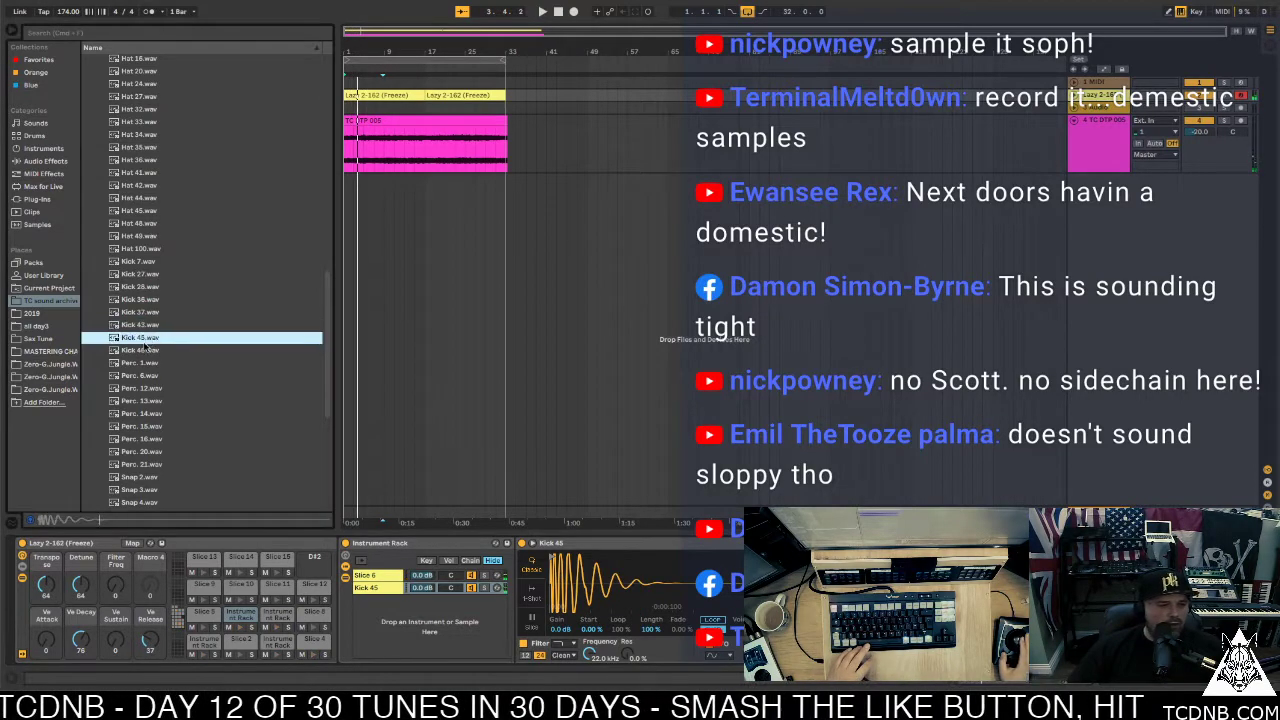
# Compare Kick 46.wav with Kick 45.wav in the sample list and play the loop from the start
pyautogui.click(146, 350)
pyautogui.click(139, 341)
pyautogui.press('space')
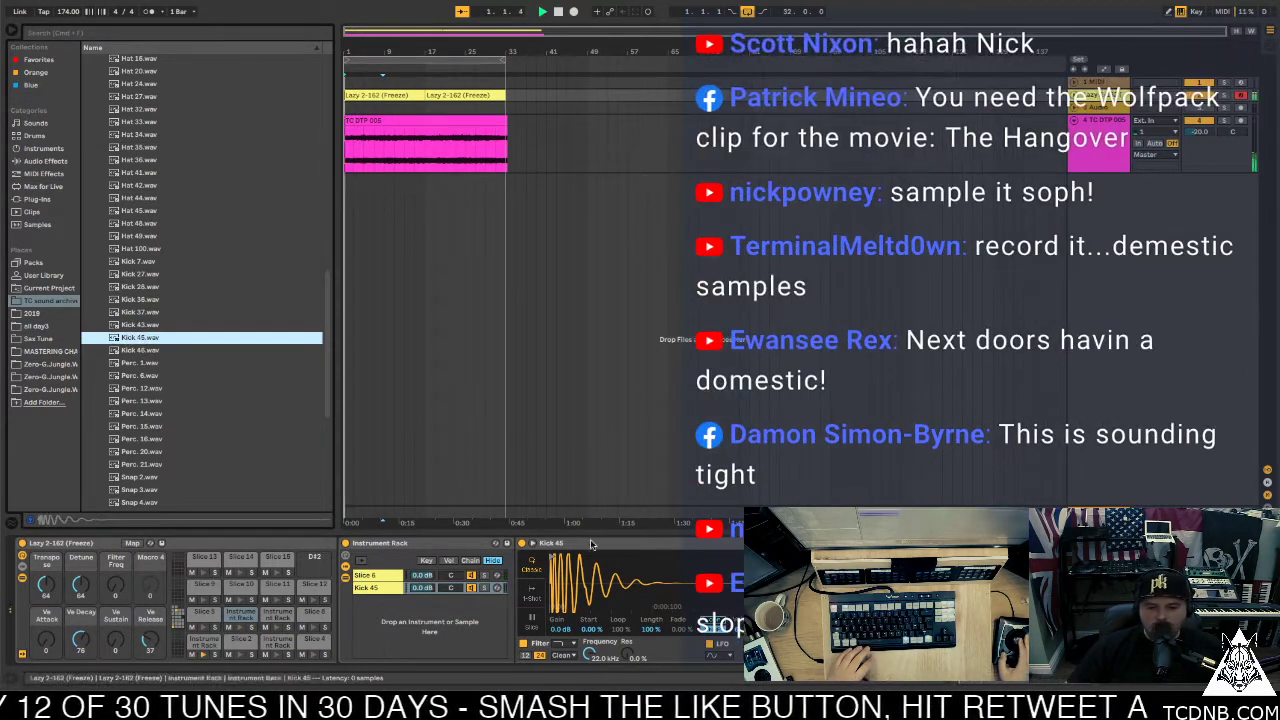
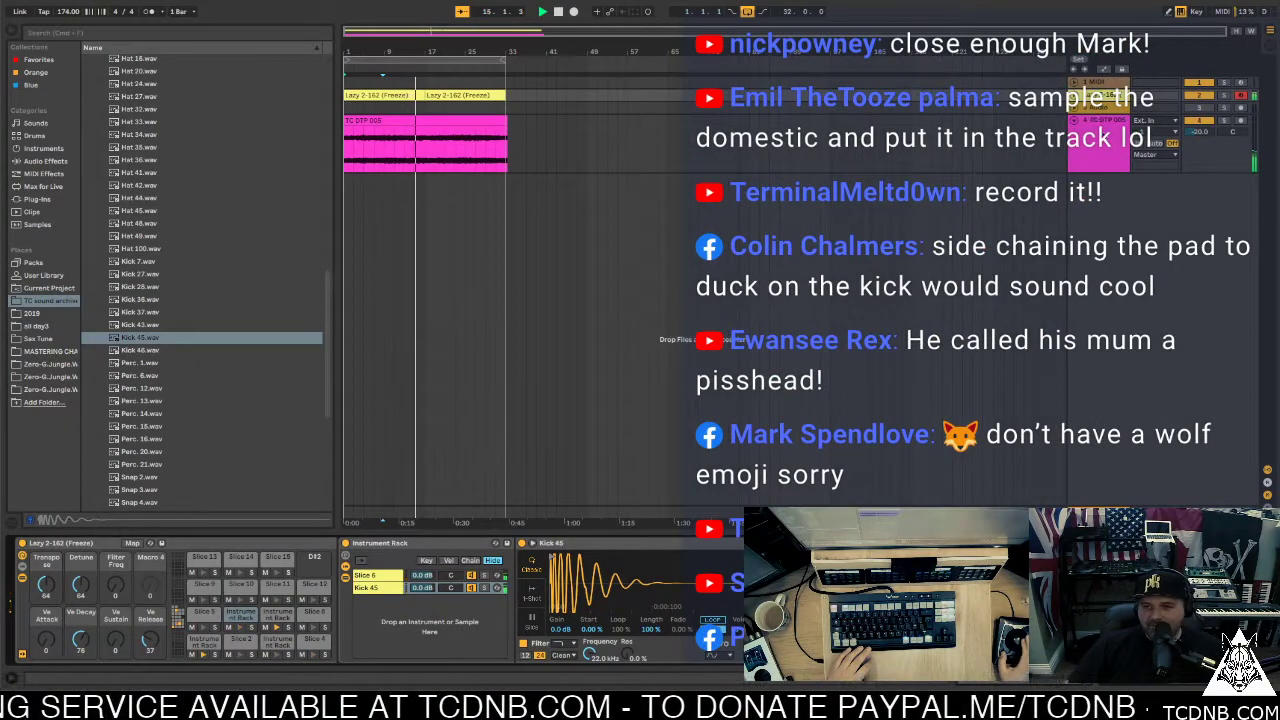
# Collapse the TC - Trap Kit folder and open the SYNTHS folder of VENGEANCE ESSENTIAL CLUB SOUNDS VOL.2
pyautogui.click(1100, 120)
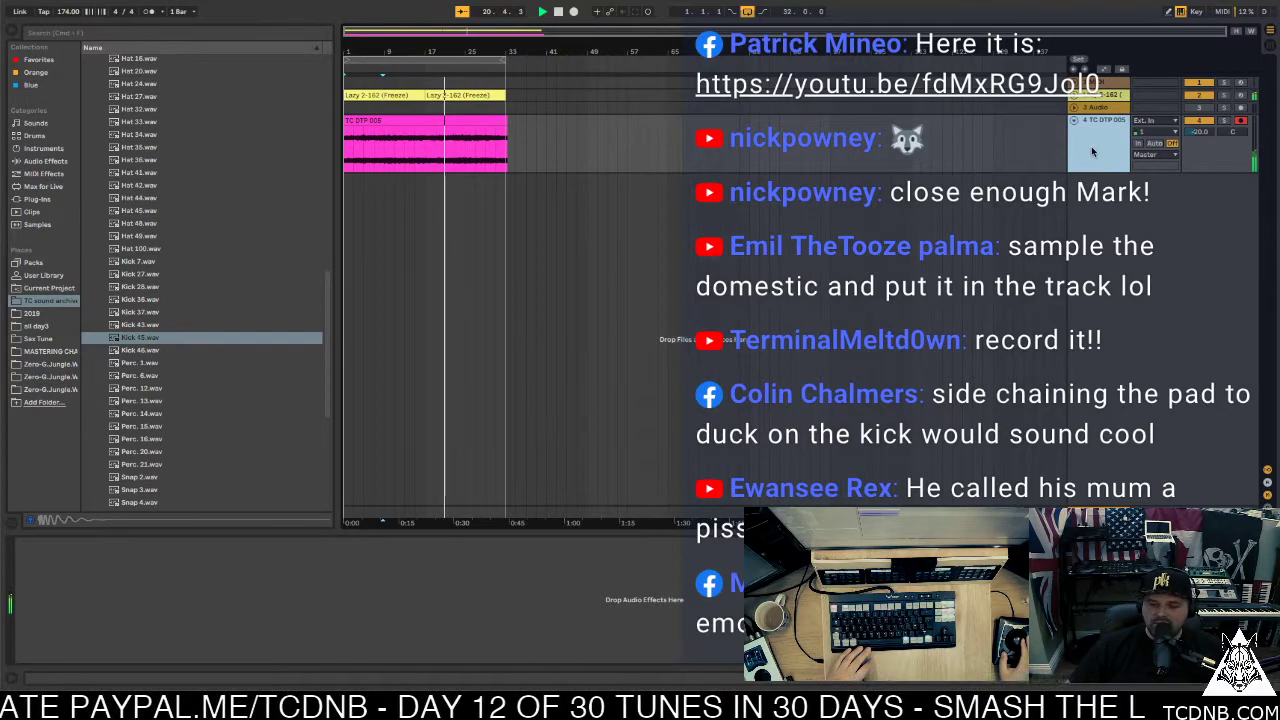
pyautogui.scroll(3, 120, 285)
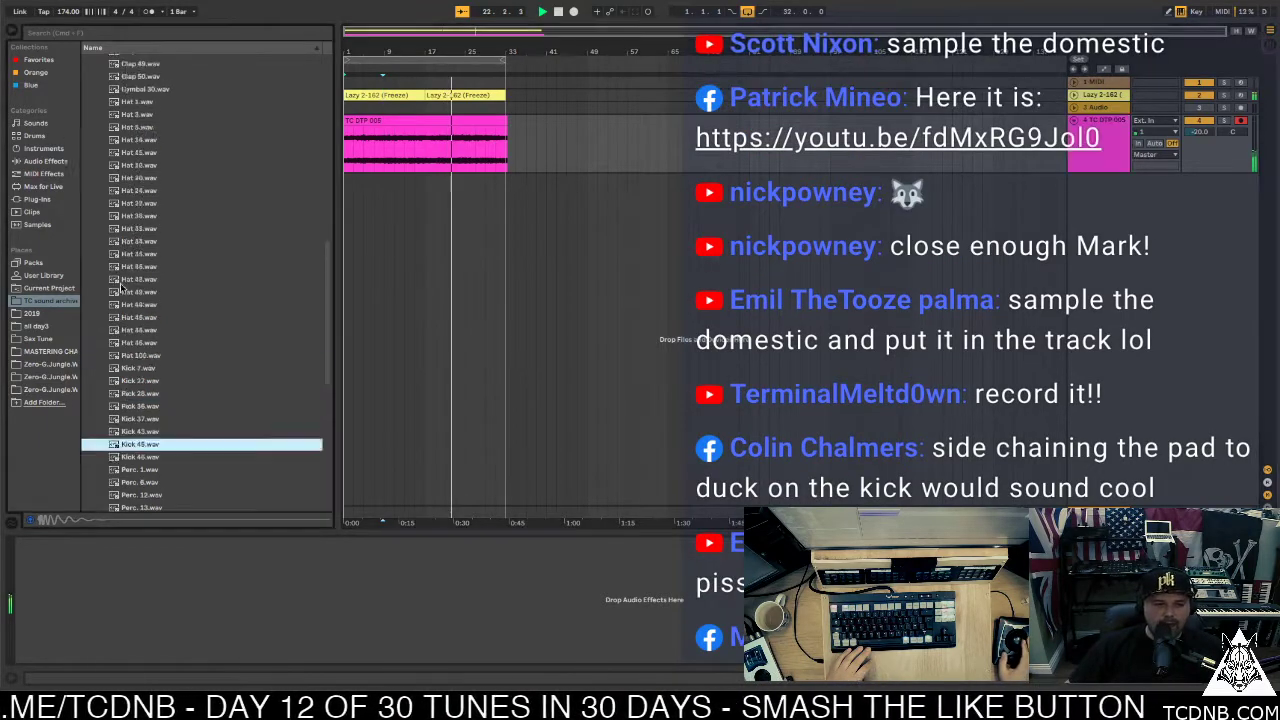
pyautogui.scroll(10, 120, 285)
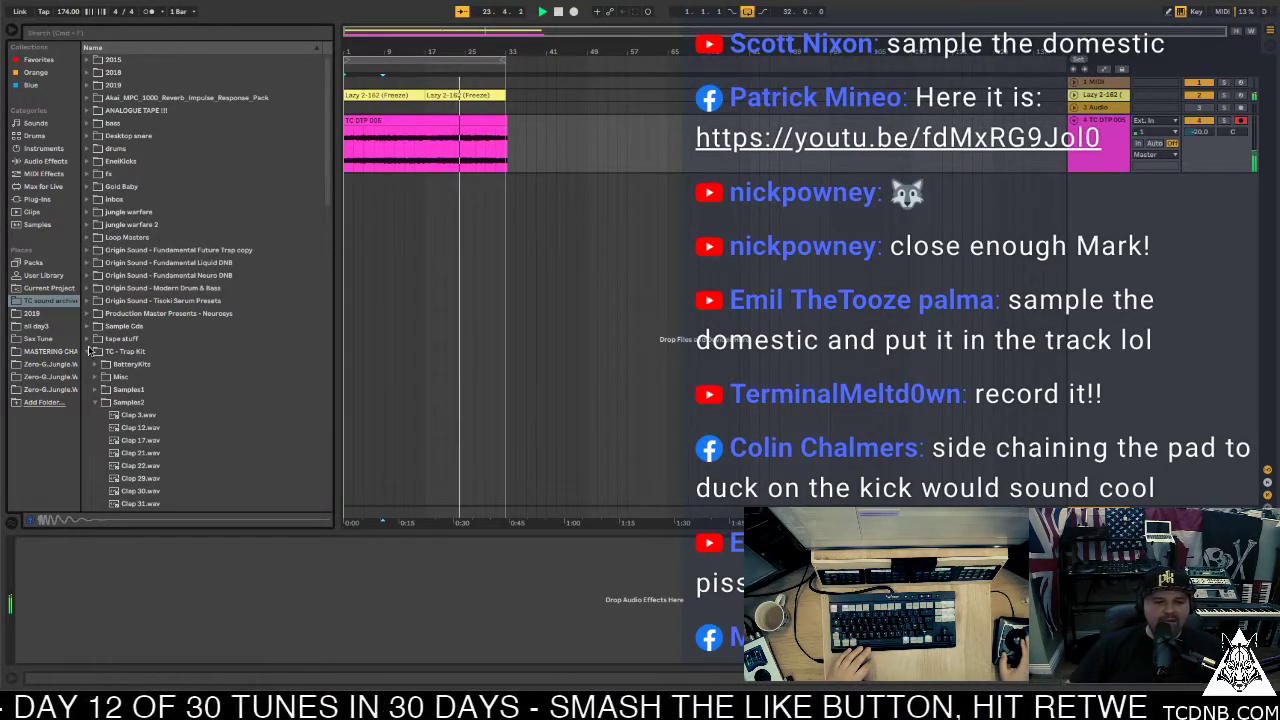
pyautogui.click(88, 351)
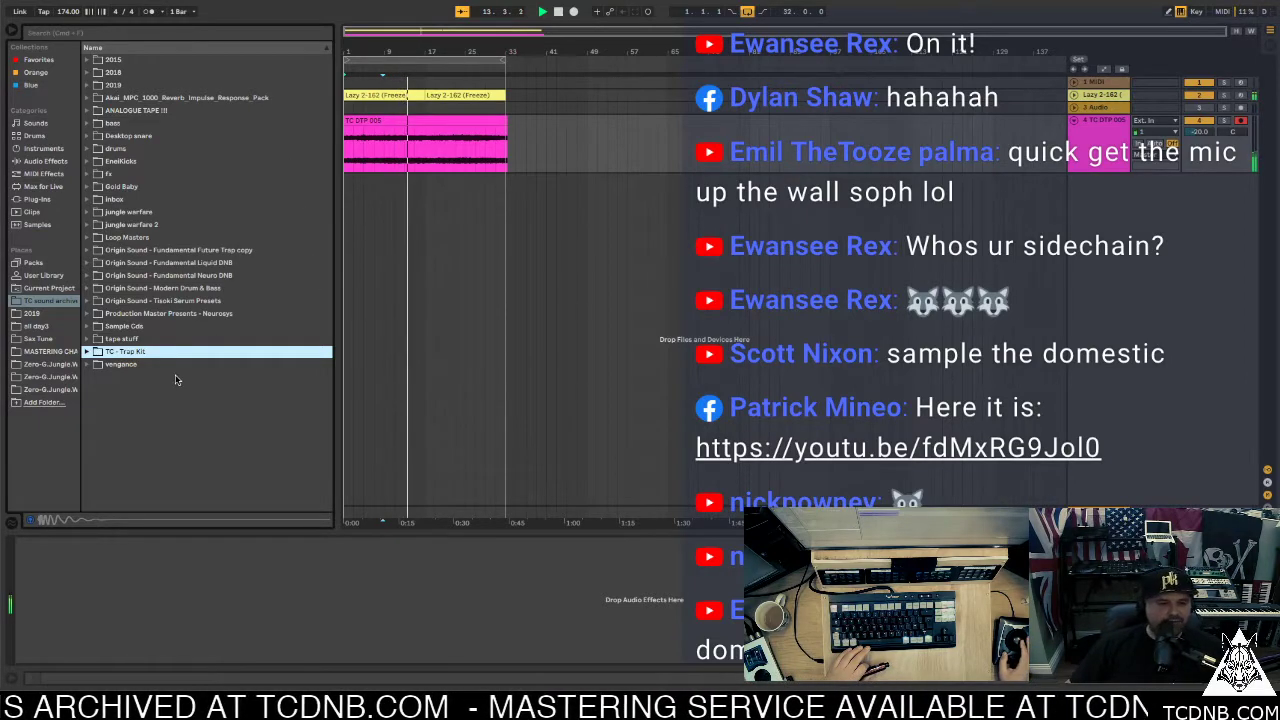
pyautogui.click(88, 364)
pyautogui.click(95, 376)
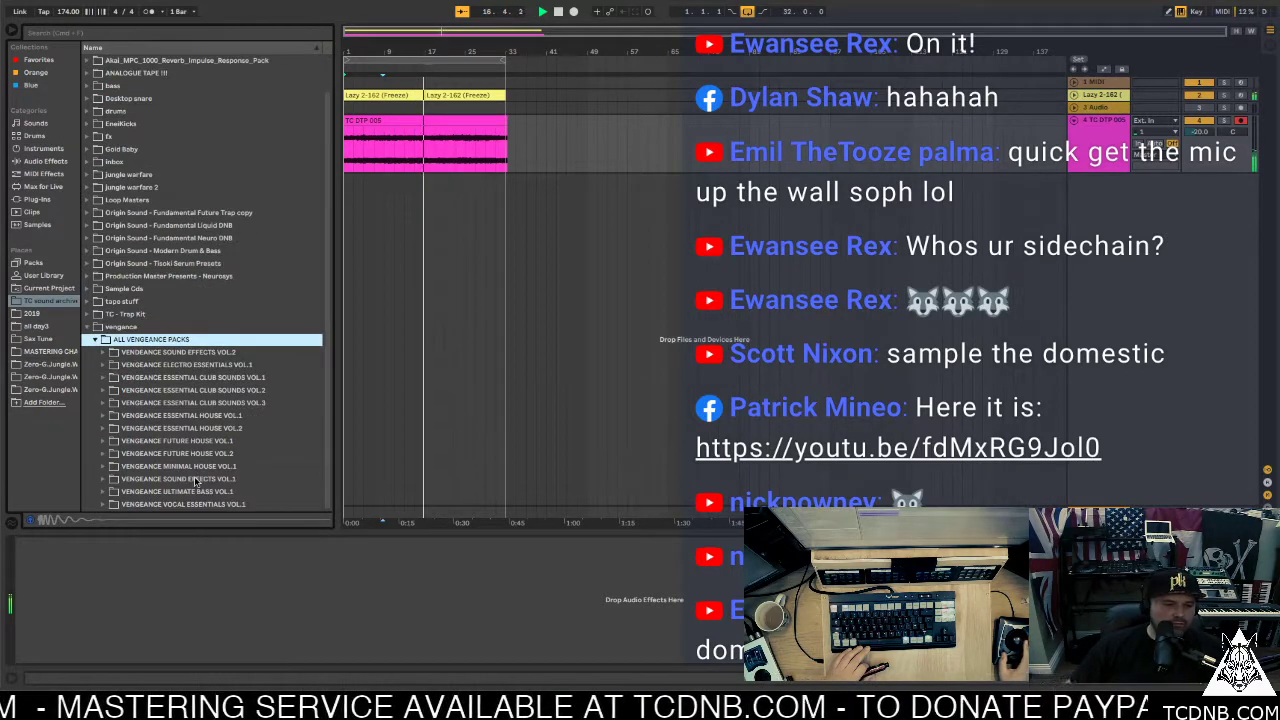
pyautogui.click(103, 389)
pyautogui.scroll(-4, 192, 474)
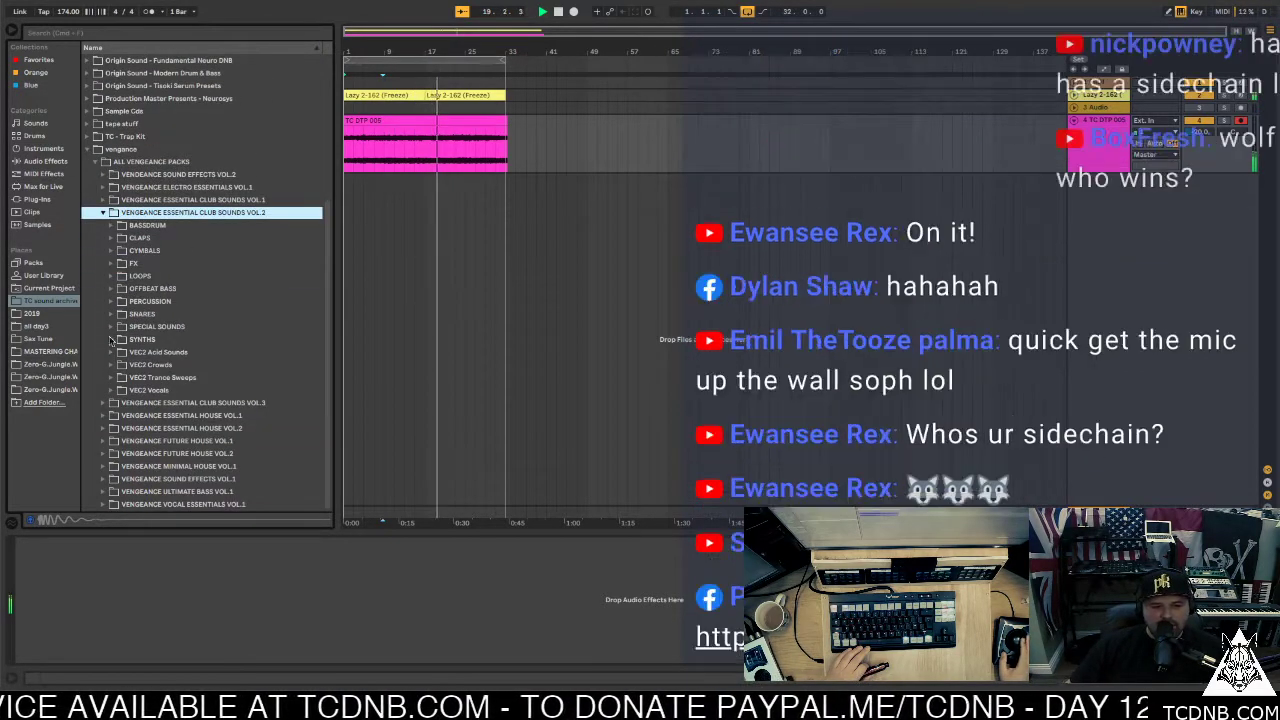
pyautogui.click(112, 340)
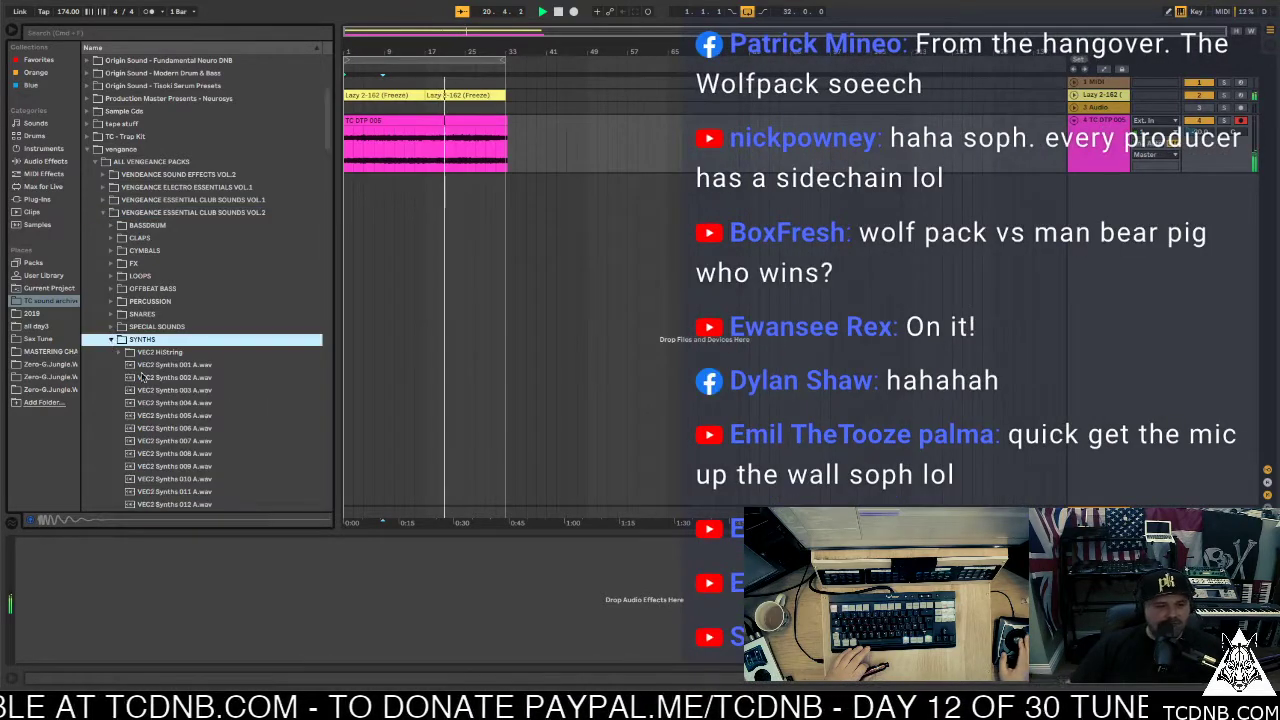
# Preview the VEC2 Synths samples against the playing loop, comparing numbers 008 to 010, and select VEC2 Synths 010 A.wav
pyautogui.click(202, 416)
pyautogui.press('Down')
pyautogui.press('Down')
pyautogui.press('Down')
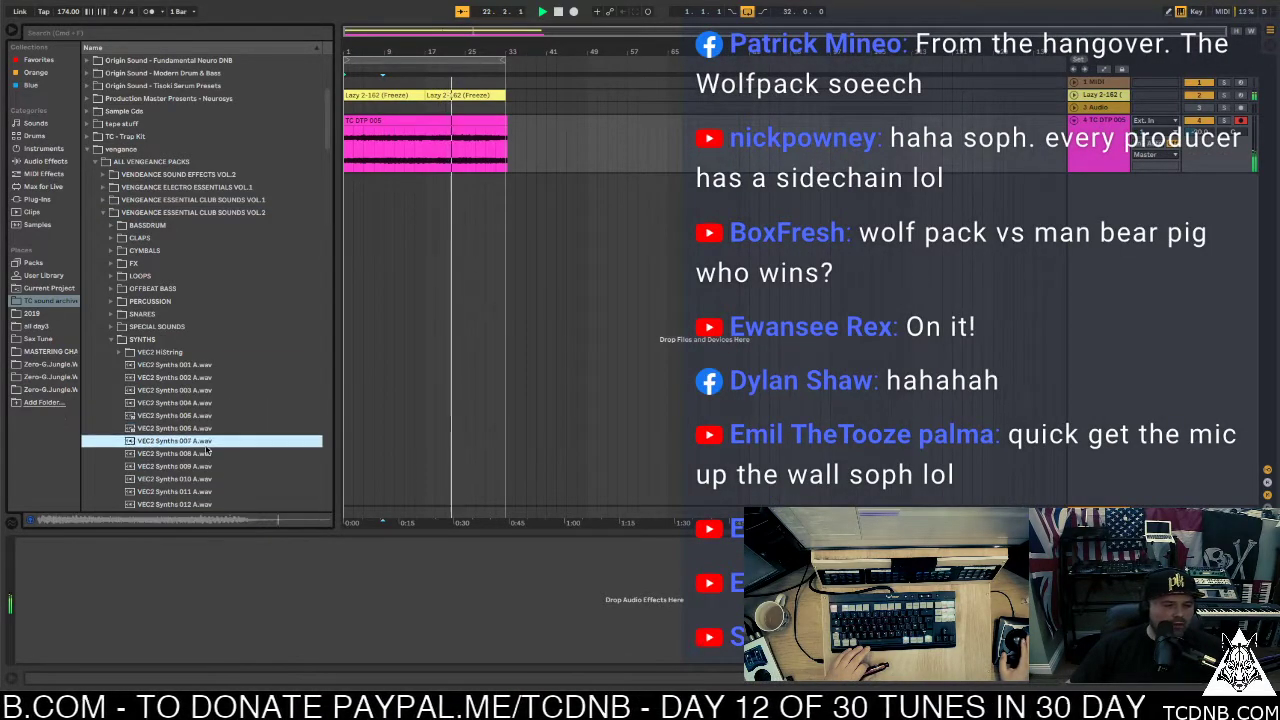
pyautogui.press('Down')
pyautogui.press('Down')
pyautogui.scroll(-5, 205, 400)
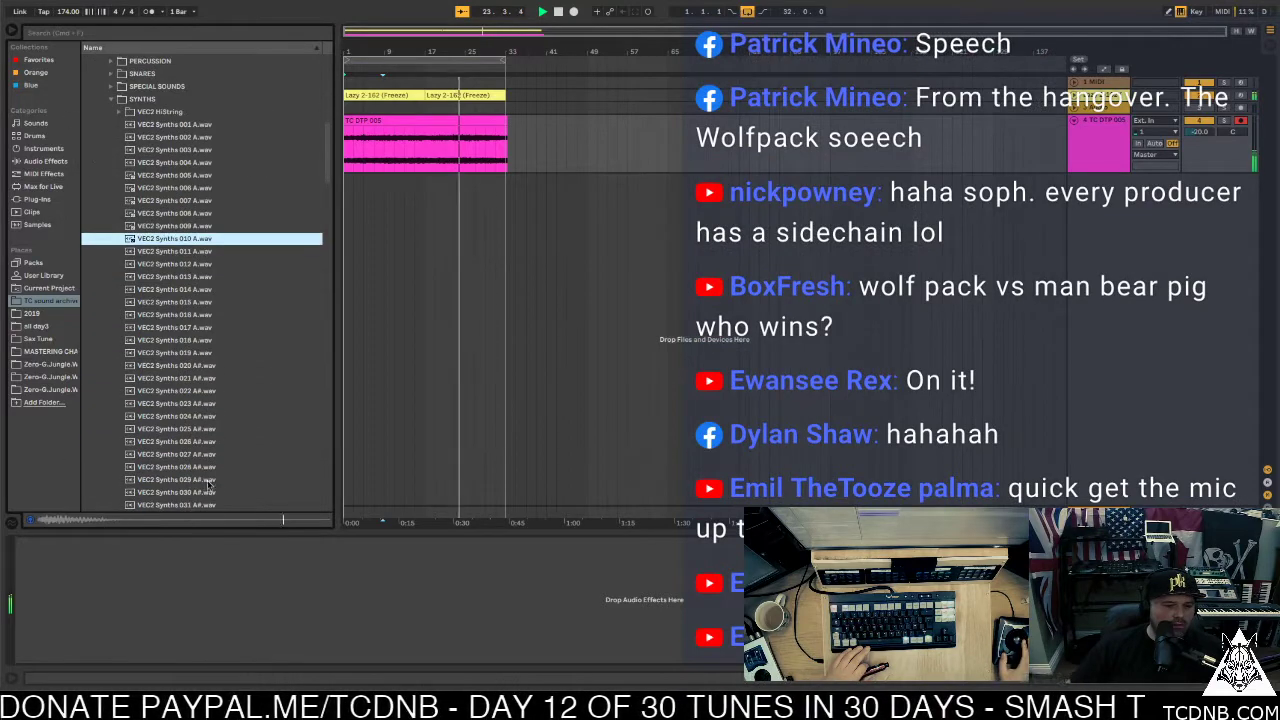
pyautogui.click(201, 330)
pyautogui.click(201, 264)
pyautogui.click(200, 251)
pyautogui.click(200, 239)
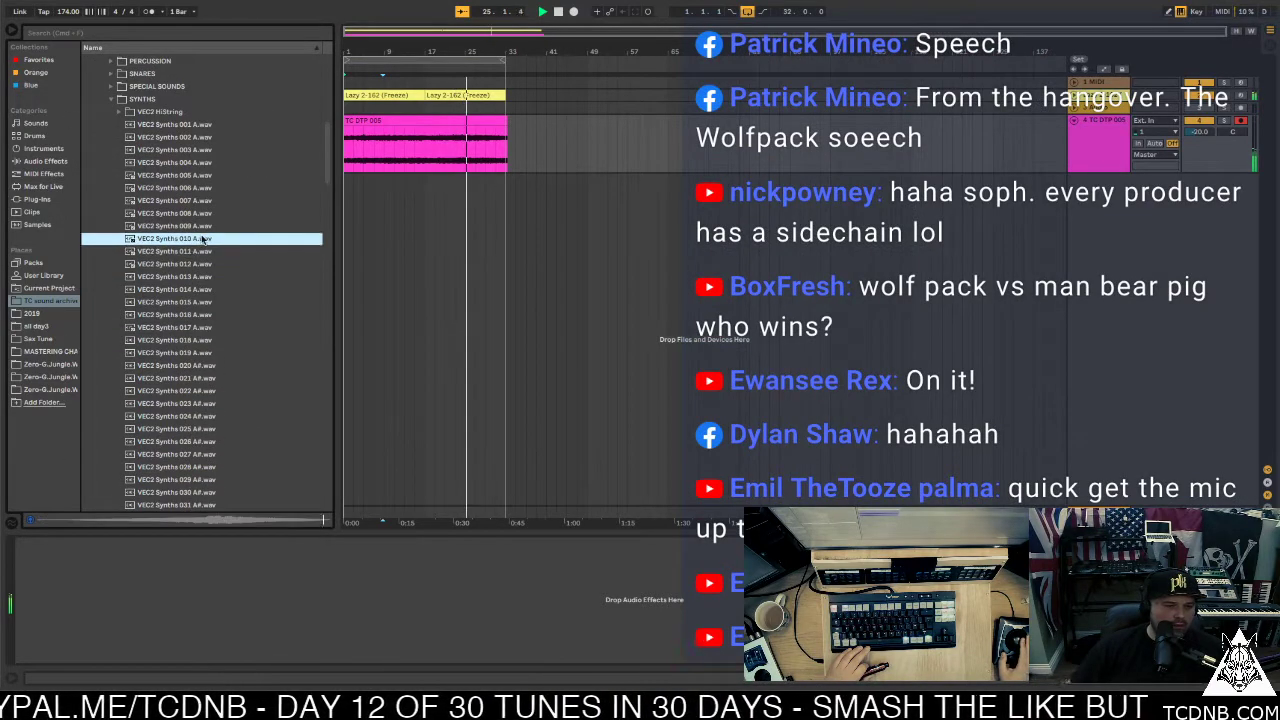
pyautogui.click(200, 229)
pyautogui.click(200, 213)
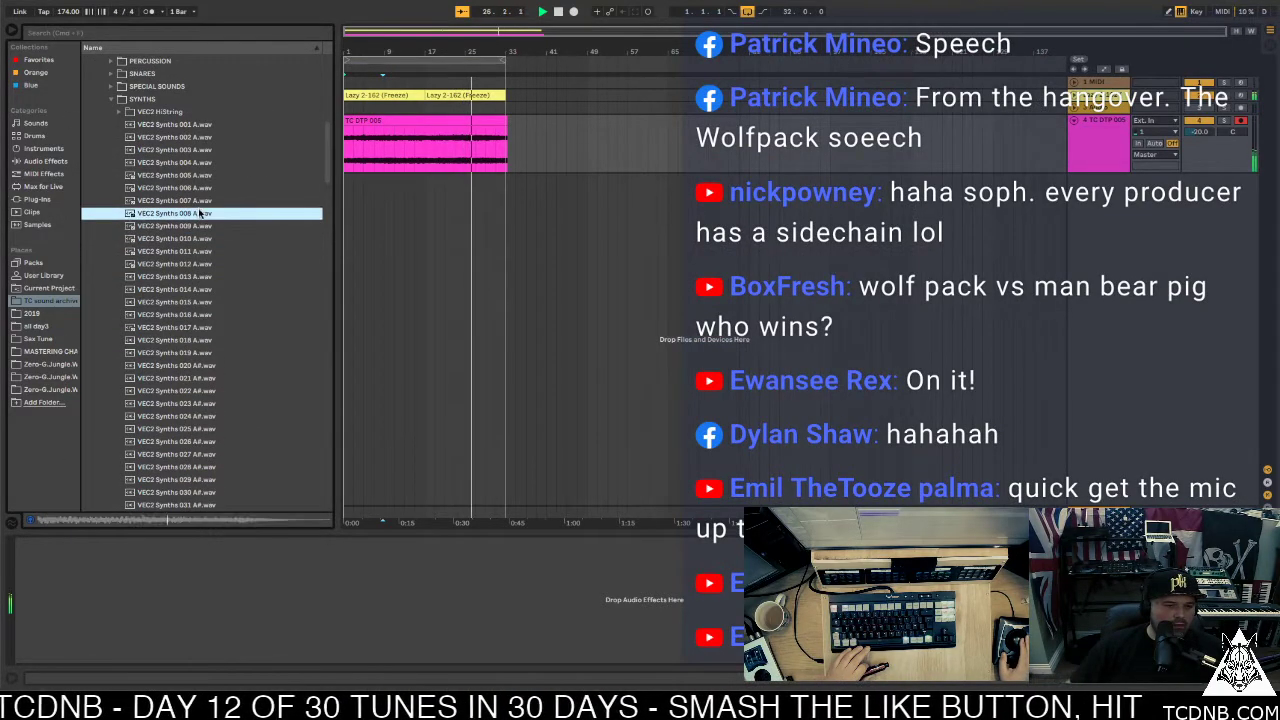
pyautogui.click(193, 228)
pyautogui.click(190, 237)
pyautogui.click(182, 251)
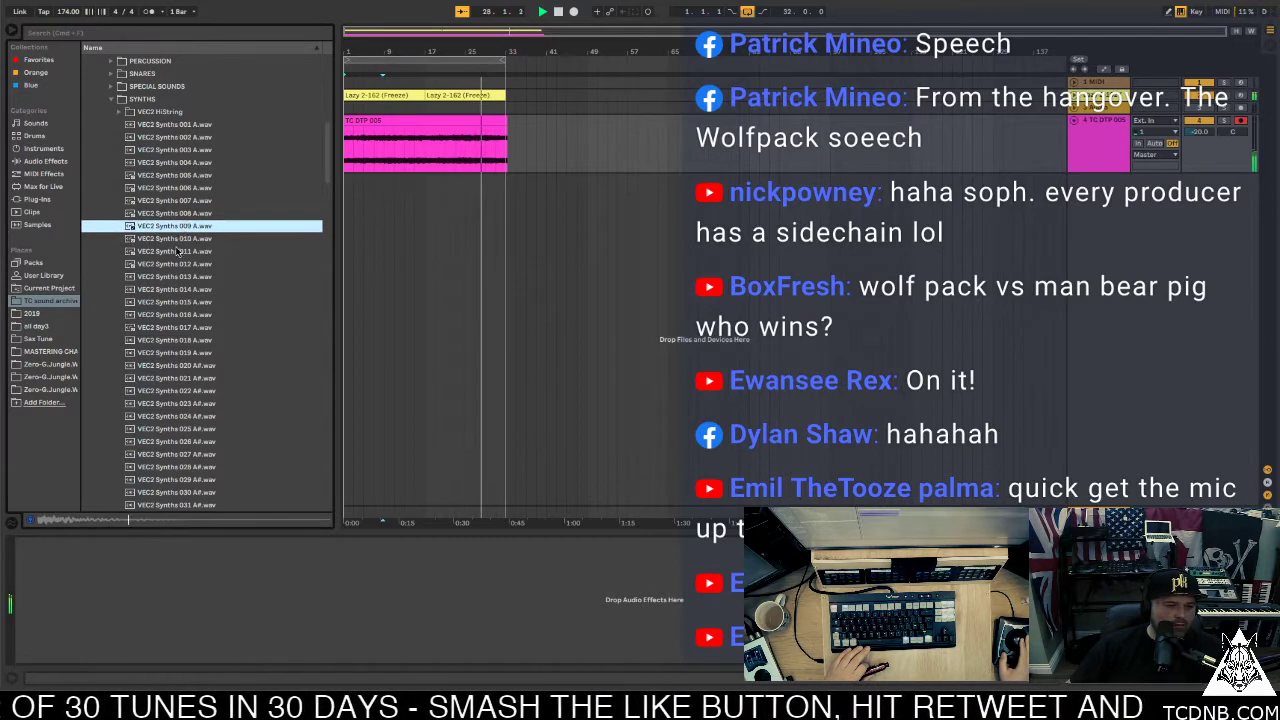
pyautogui.click(178, 243)
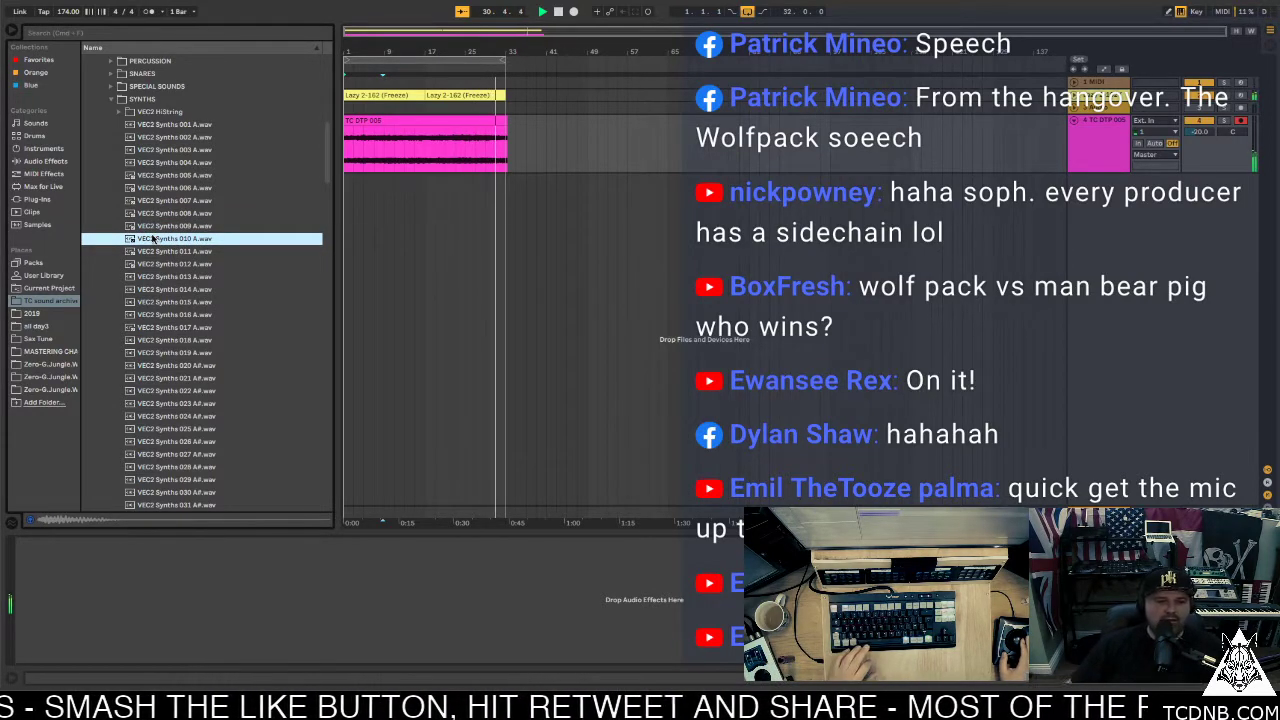
# Add a MIDI track with an empty Simpler below the pad and insert an empty 16-bar MIDI clip at bar 1
pyautogui.click(1098, 143)
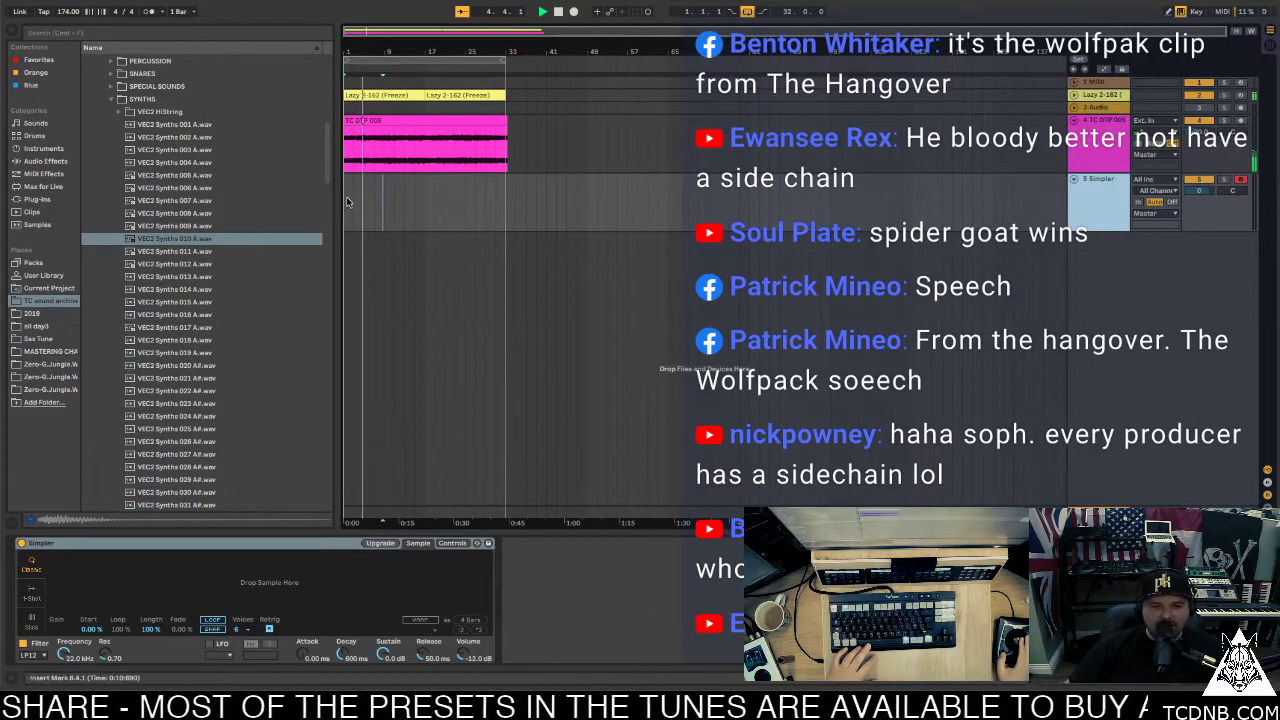
pyautogui.moveTo(346, 200); pyautogui.dragTo(432, 185)
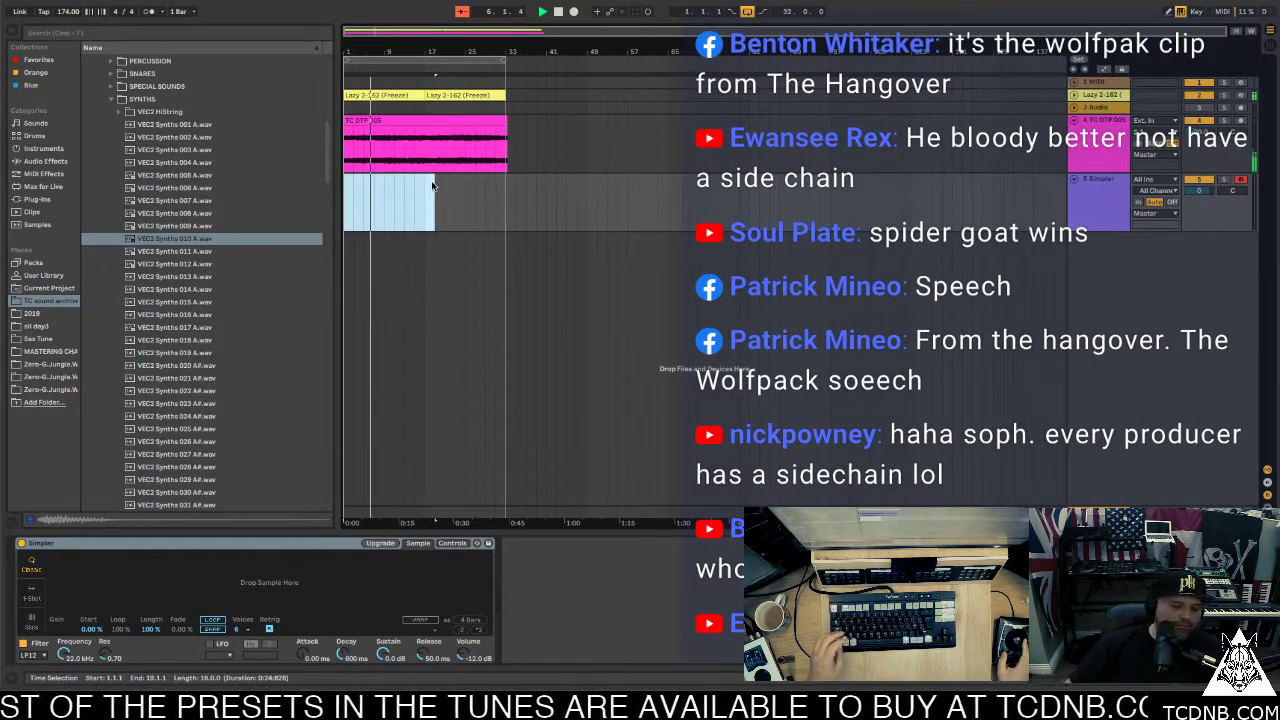
pyautogui.hotkey('ctrl', 'shift', 'm')
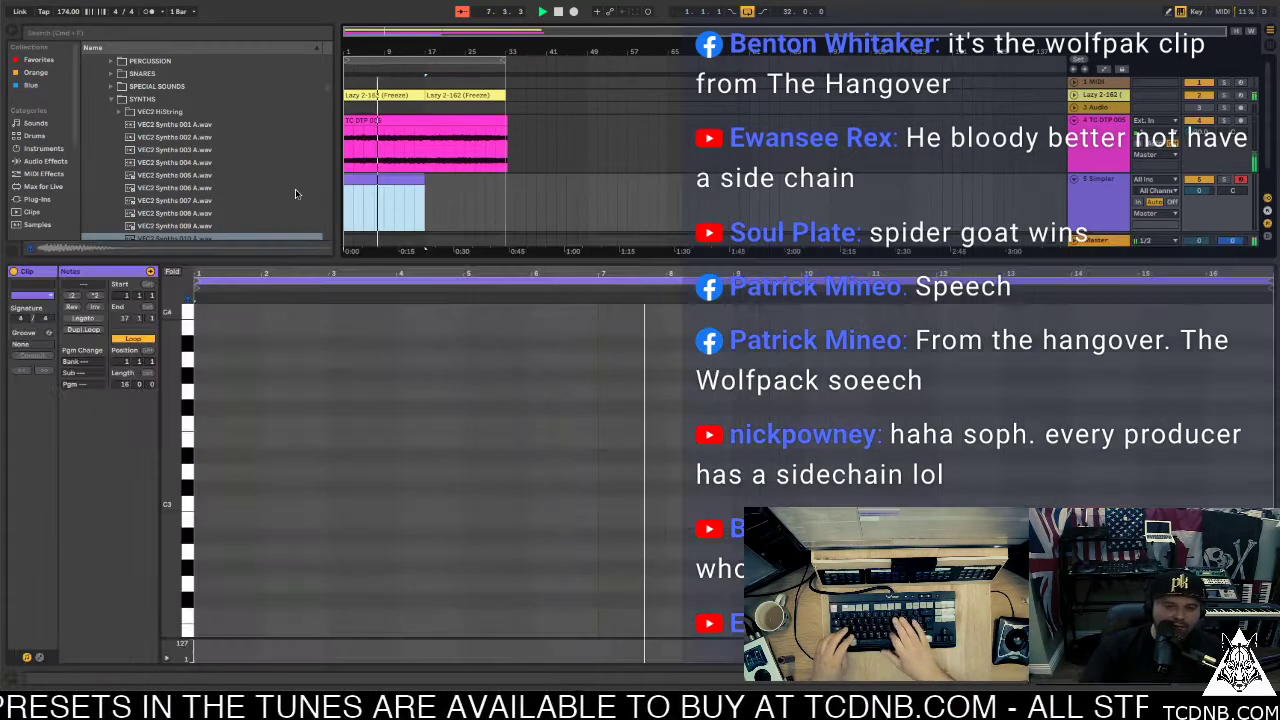
pyautogui.press('space')
pyautogui.press('space')
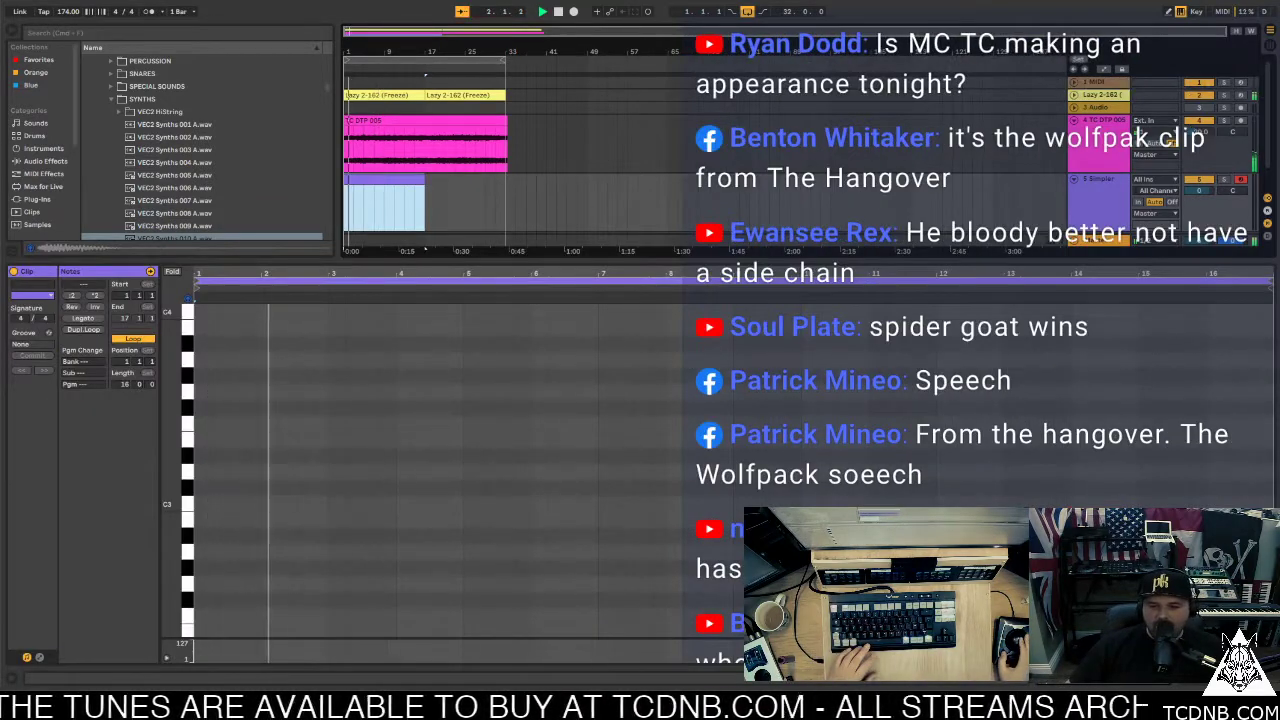
# Load VEC2 Synths 010 A.wav into Simpler and add a one-beat D#3 note at 1.3 in the new clip
pyautogui.press('Delete')
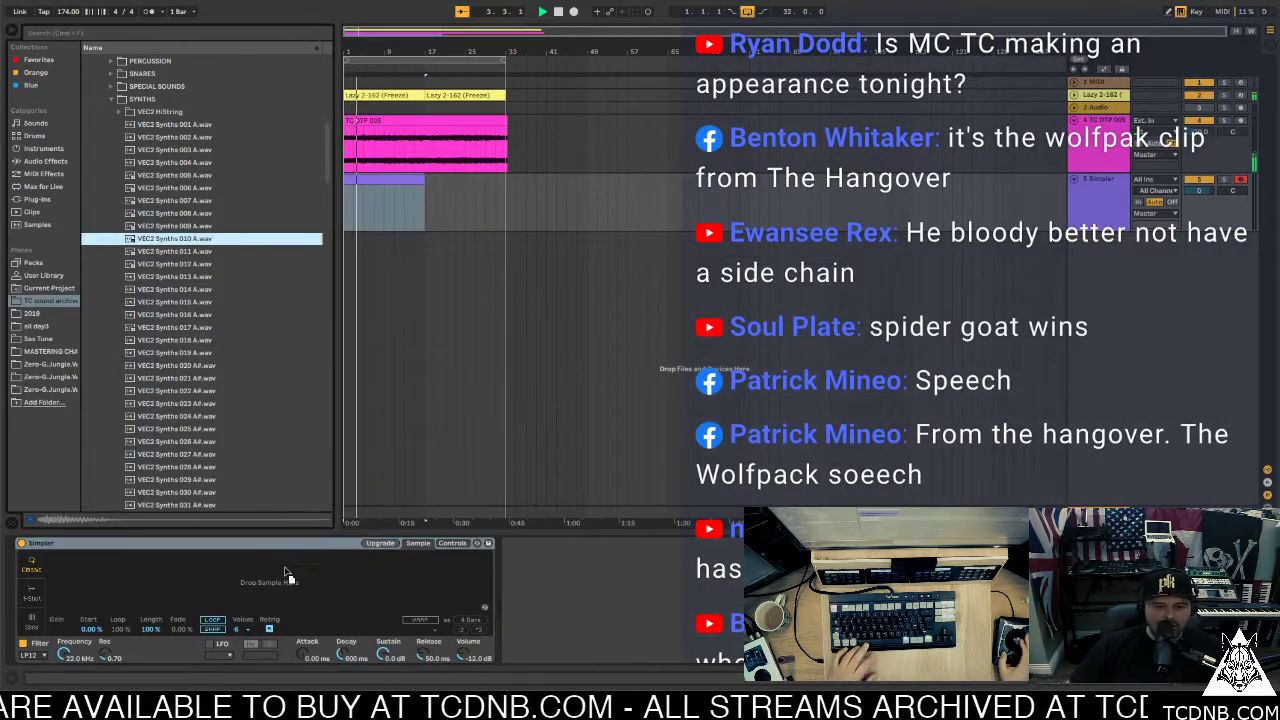
pyautogui.moveTo(285, 575); pyautogui.dragTo(285, 578)
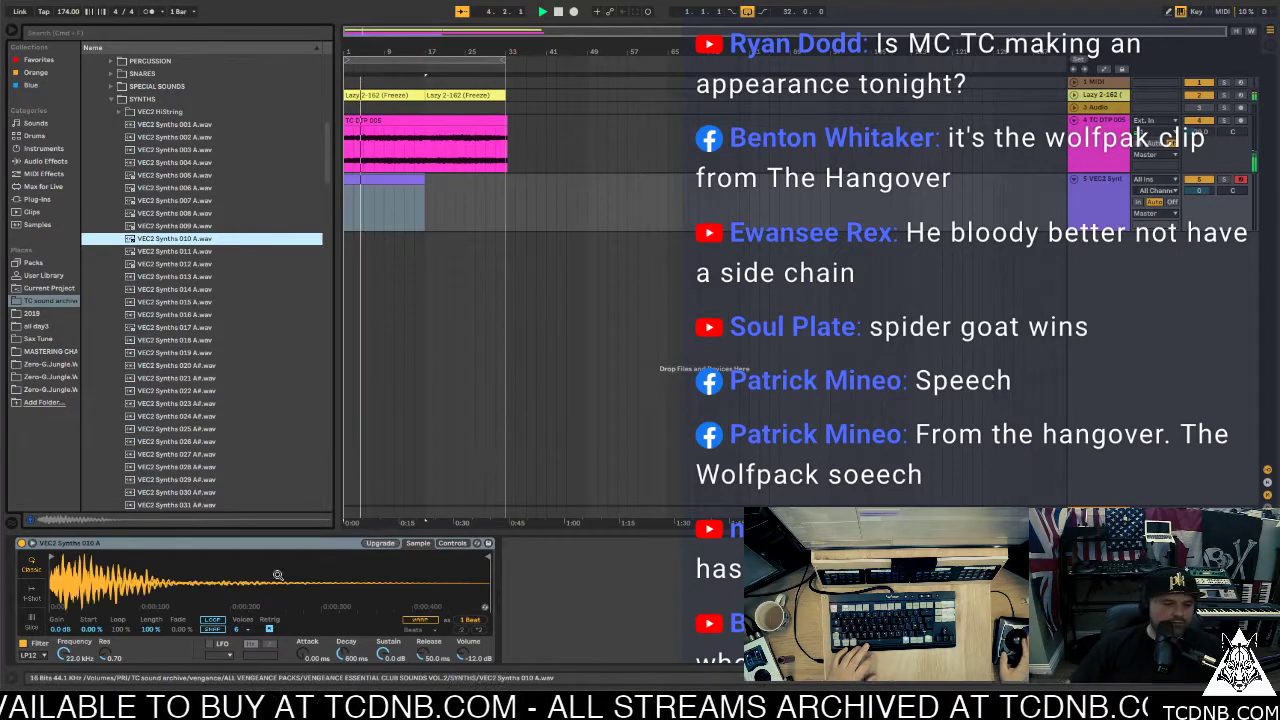
pyautogui.doubleClick(377, 178)
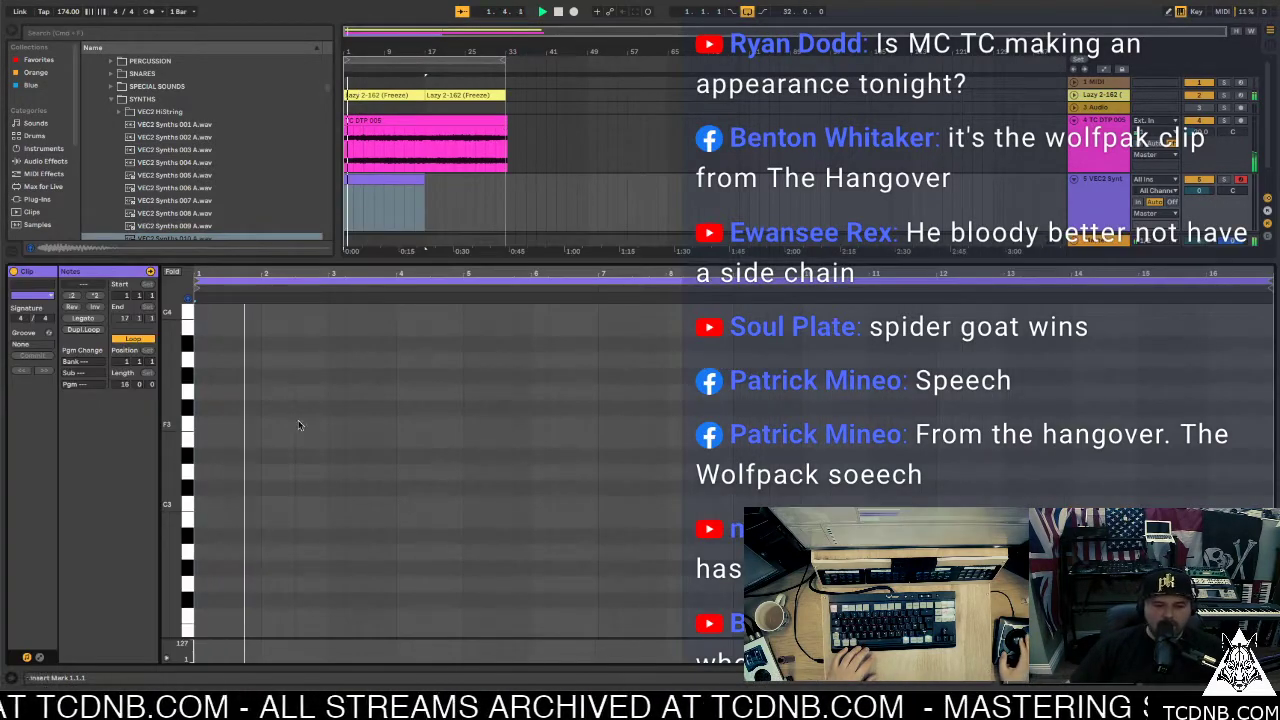
pyautogui.click(190, 456)
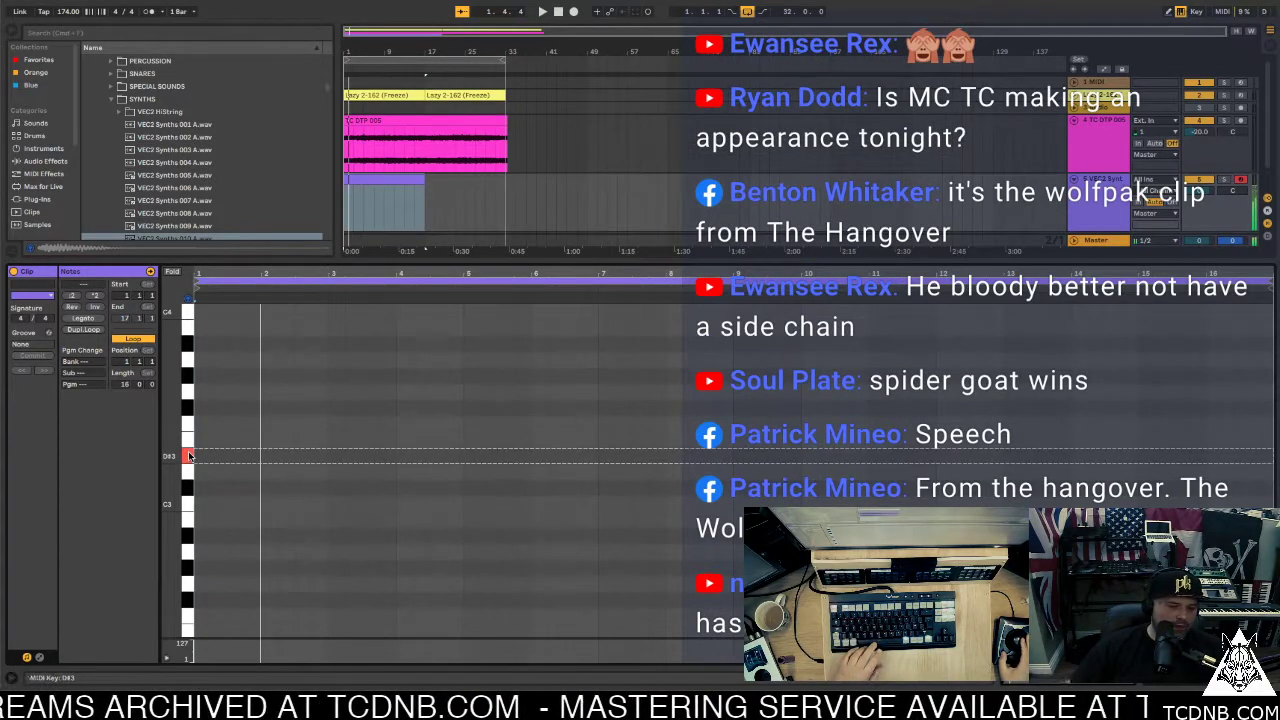
pyautogui.doubleClick(235, 455)
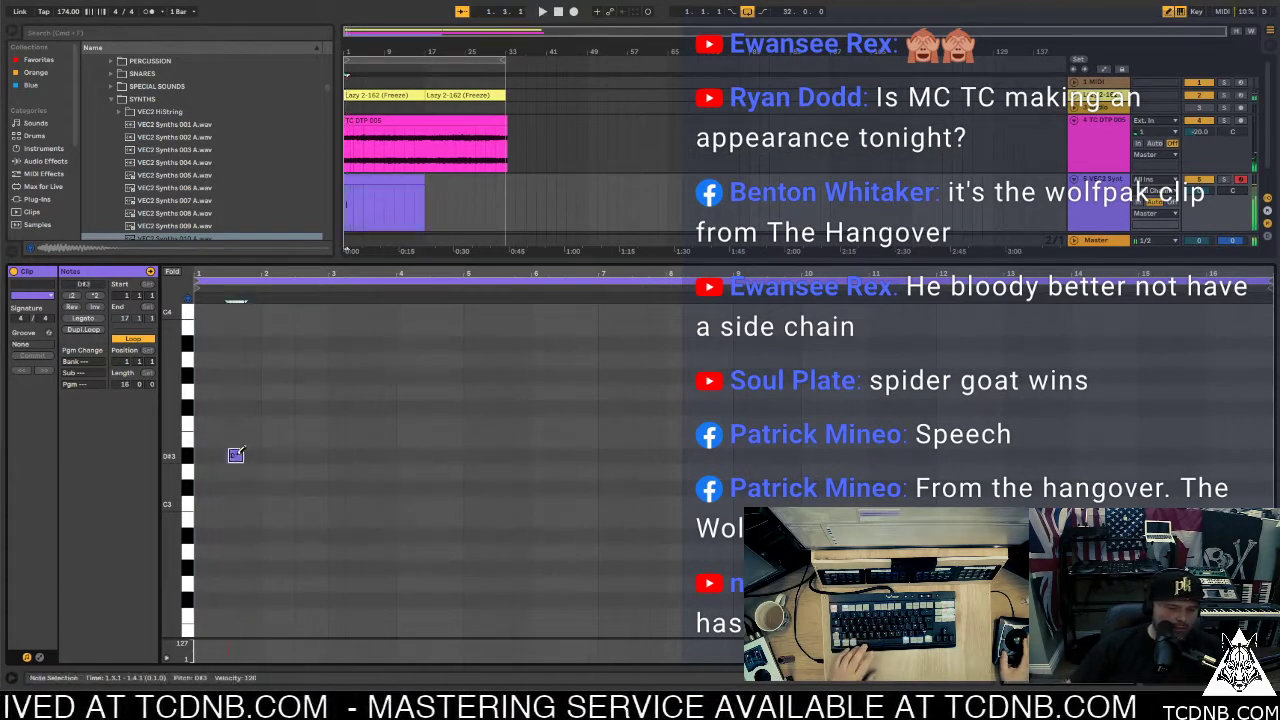
# Move the D#3 note to start at 1.3.3 and shorten it to half a beat while the loop plays
pyautogui.press('space')
pyautogui.press('+')
pyautogui.press('+')
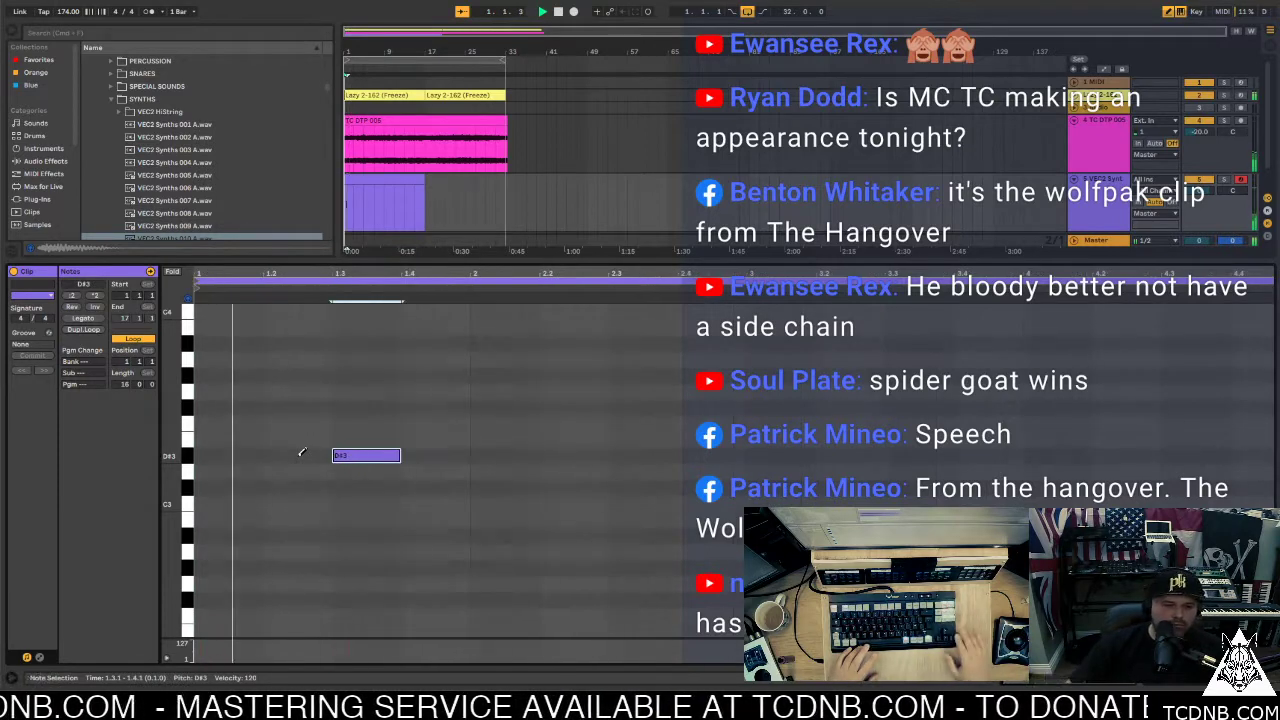
pyautogui.press('Right')
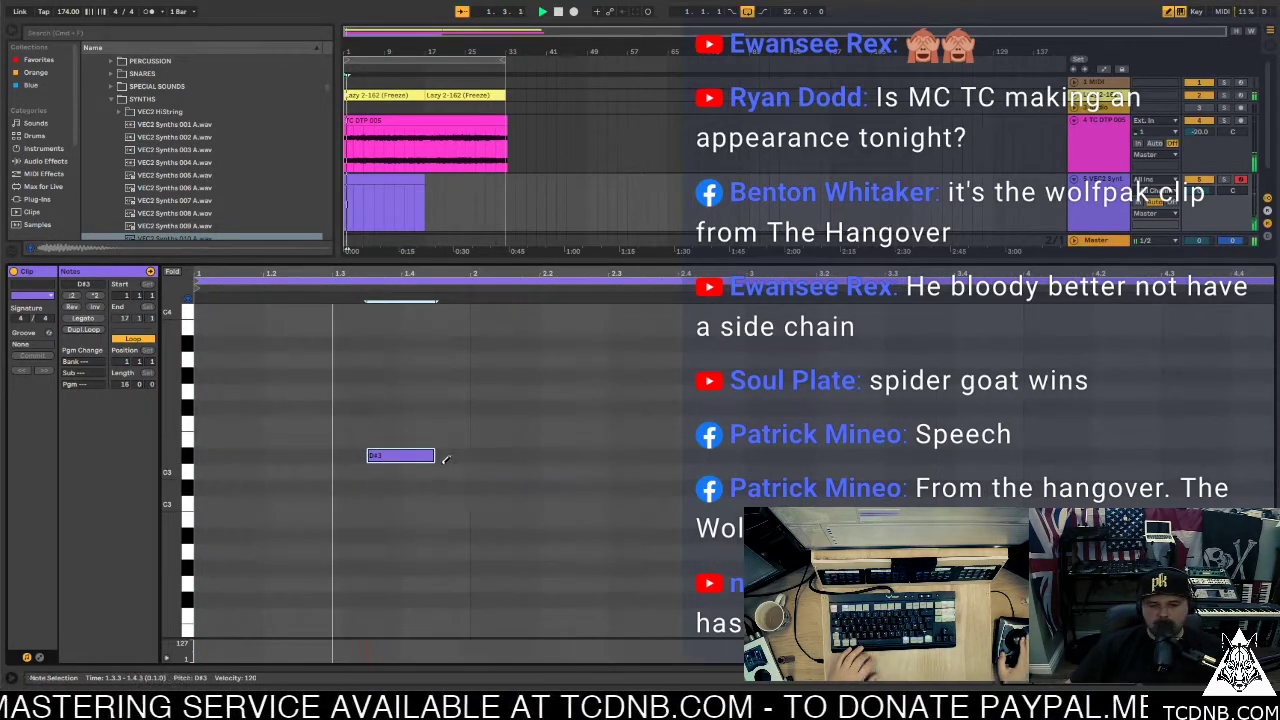
pyautogui.hotkey('shift', 'Left')
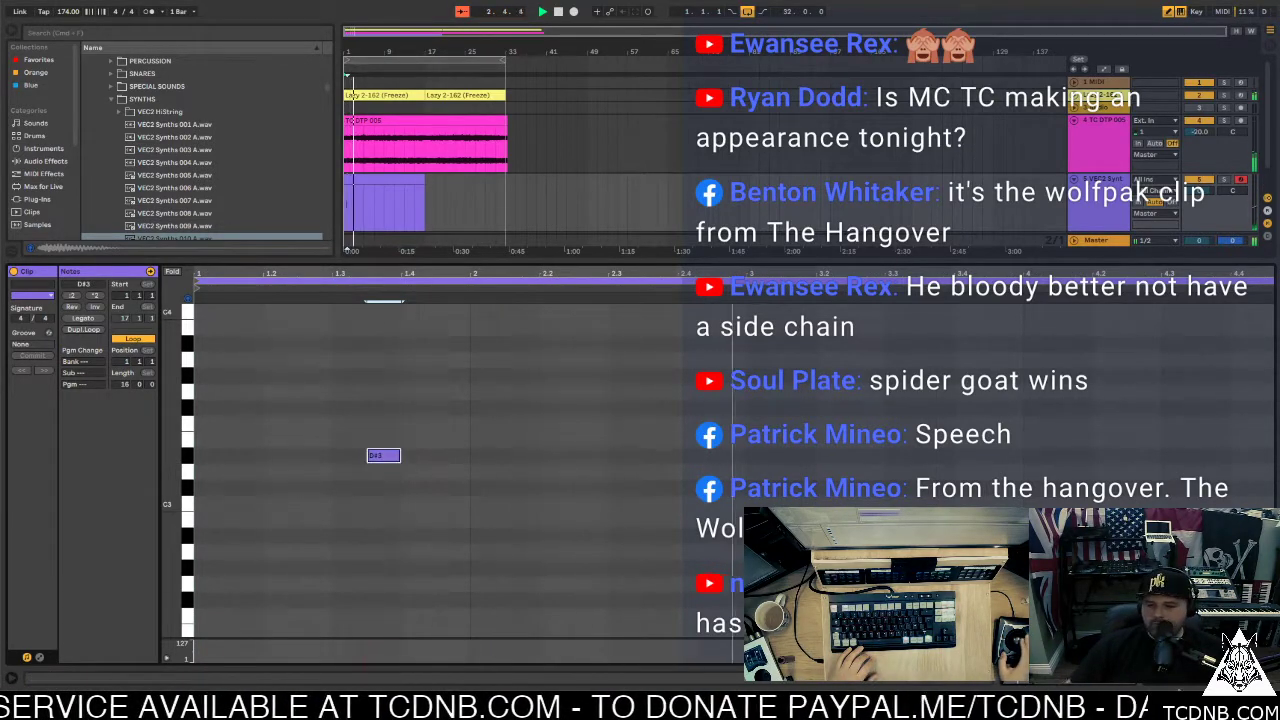
# Move Simpler's sample start onto the transient and repeat the note's clip every two bars up to bar 33 as one 32-bar clip
pyautogui.hotkey('shift', 'Tab')
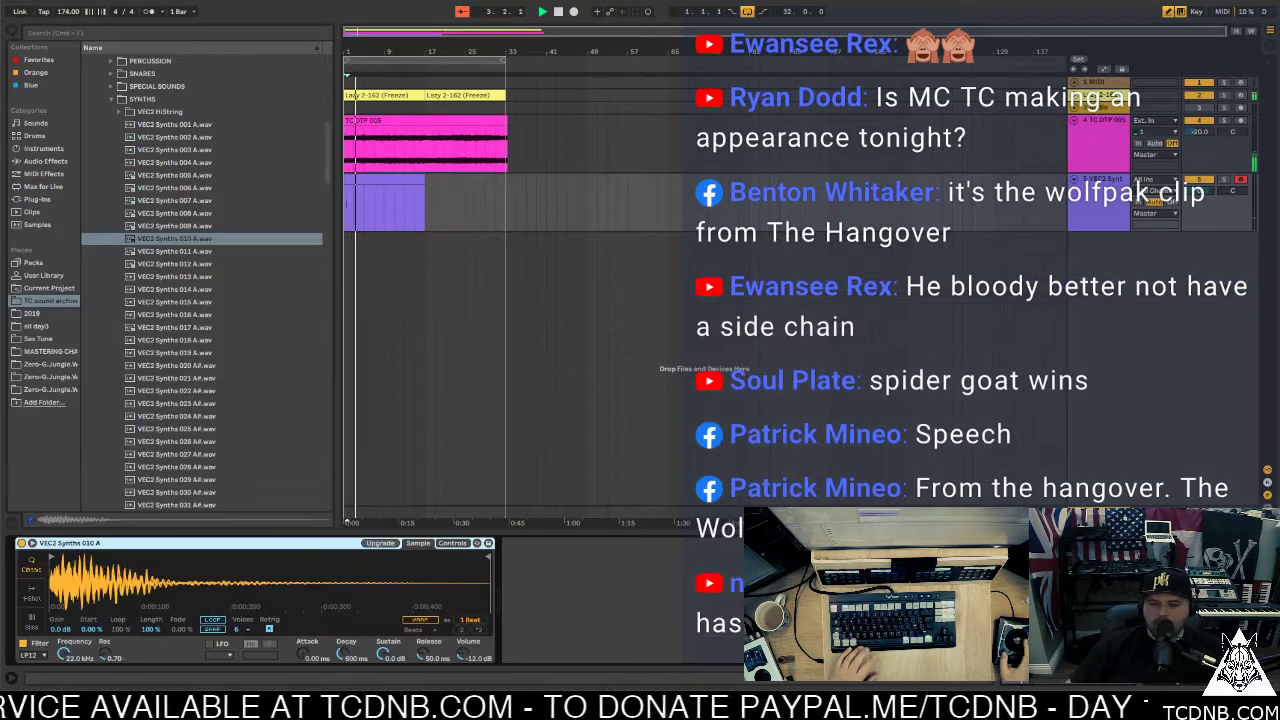
pyautogui.click(424, 178)
pyautogui.press('Delete')
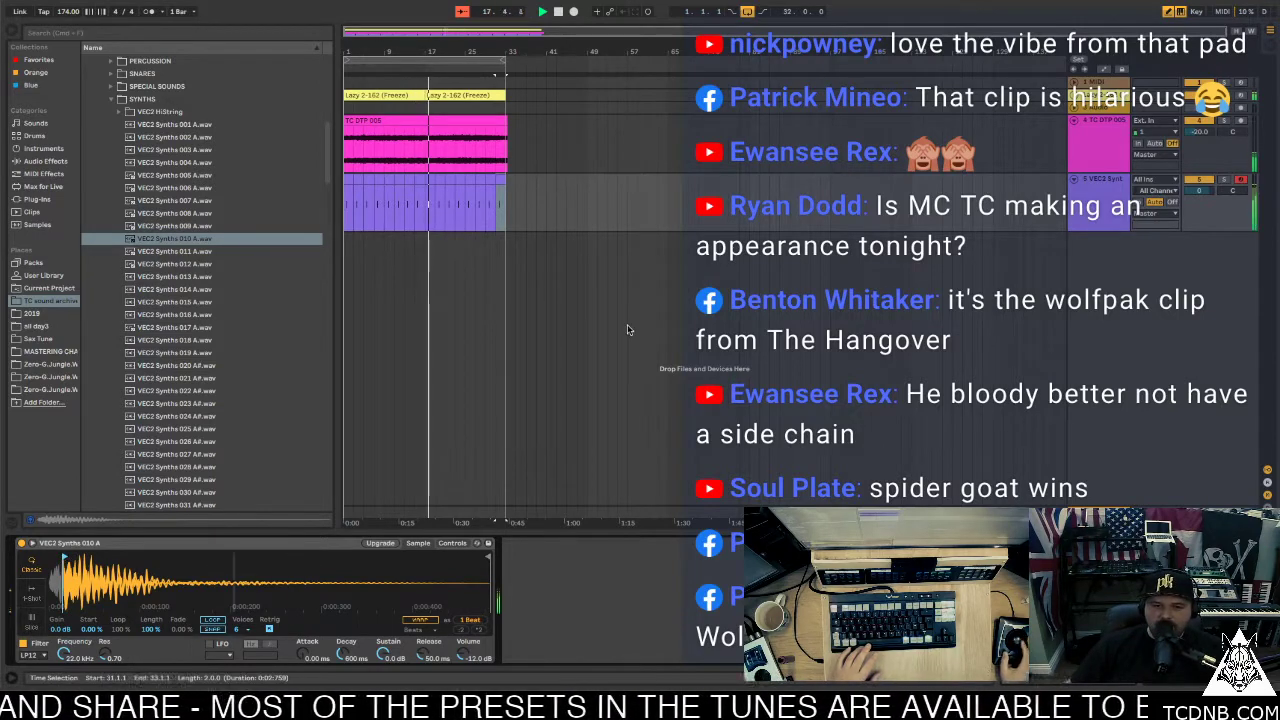
pyautogui.click(348, 183)
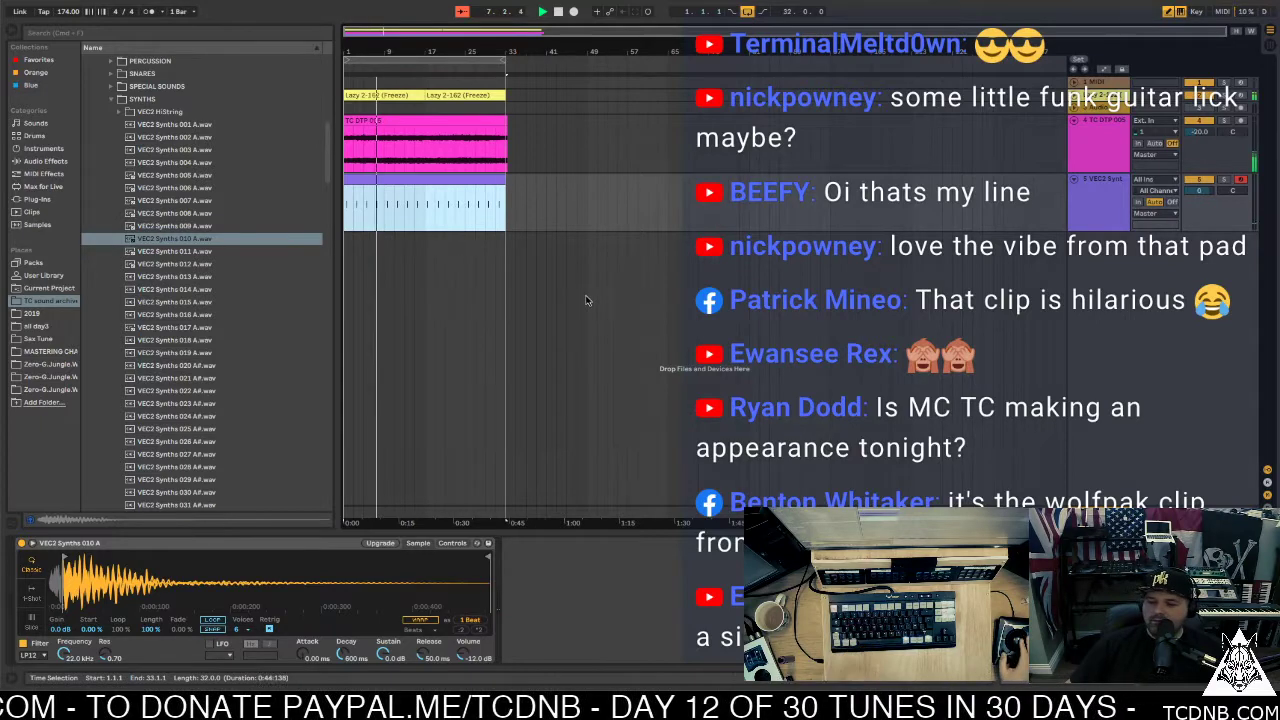
# Add the REV DELAY COMBO rack to the synth track and set its H-Delay to 1/32 T with Ping Pong on
pyautogui.click(1098, 196)
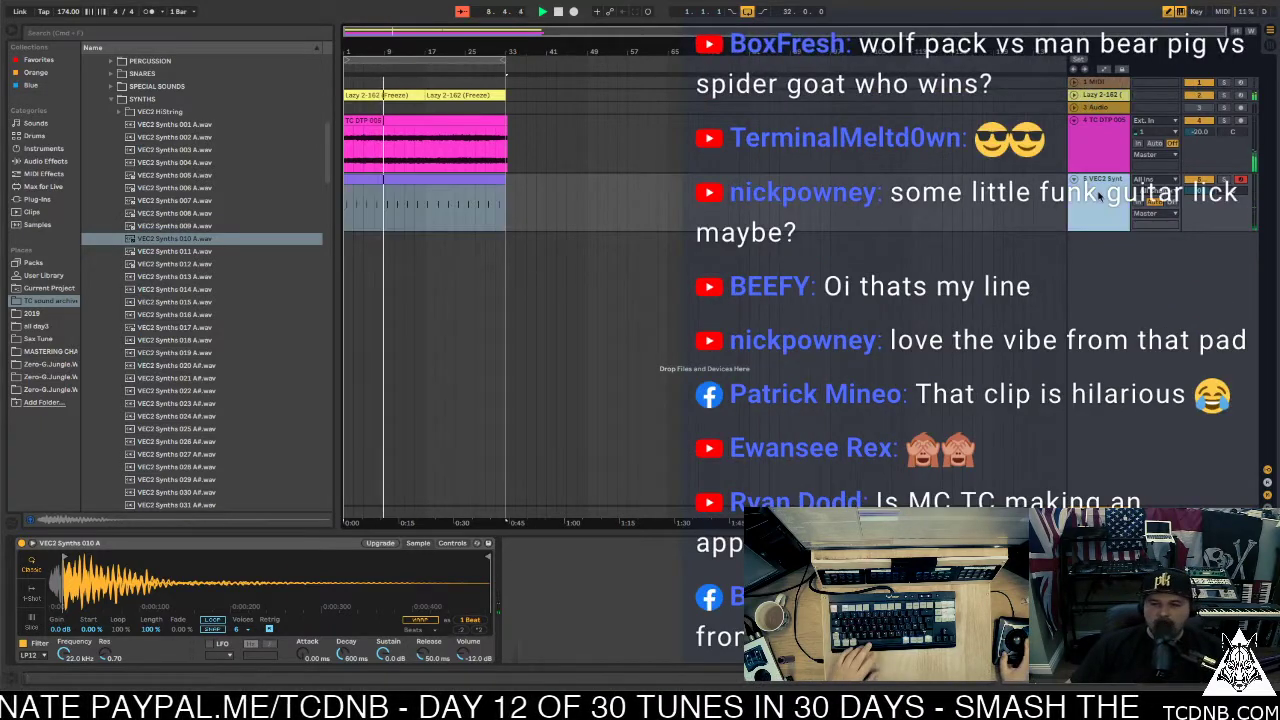
pyautogui.click(650, 565)
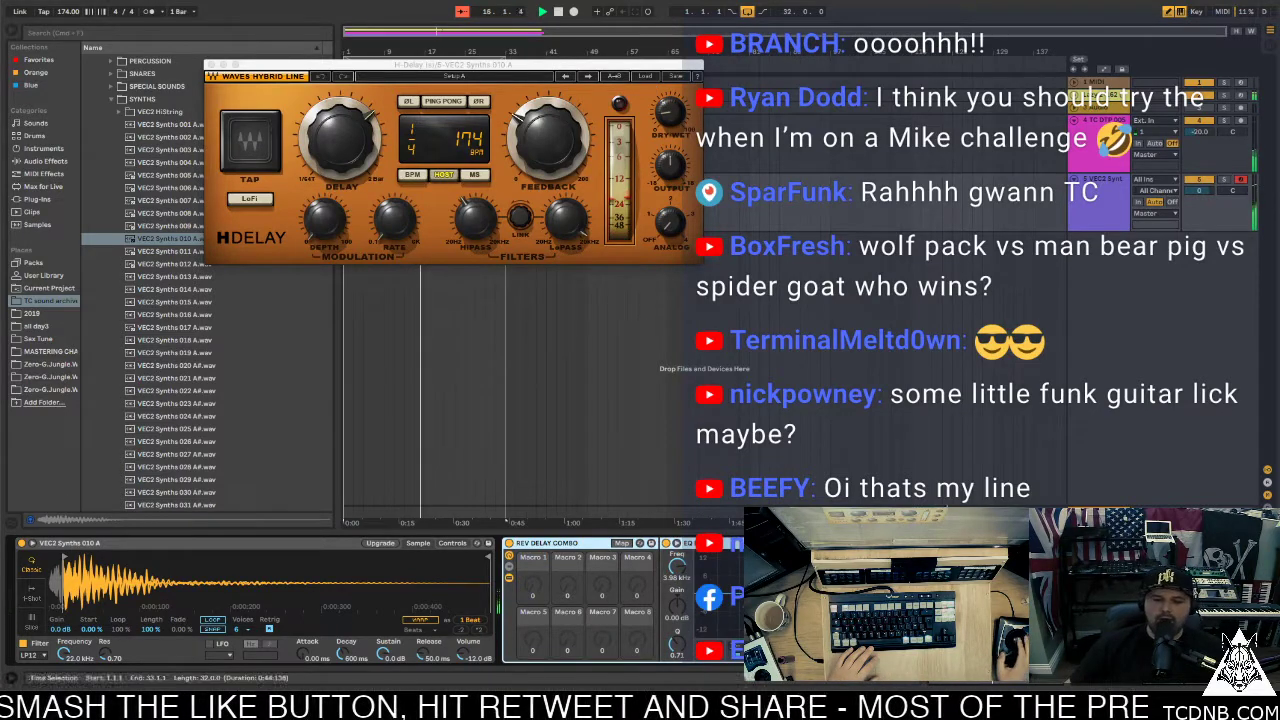
pyautogui.hscroll(3, 400, 600)
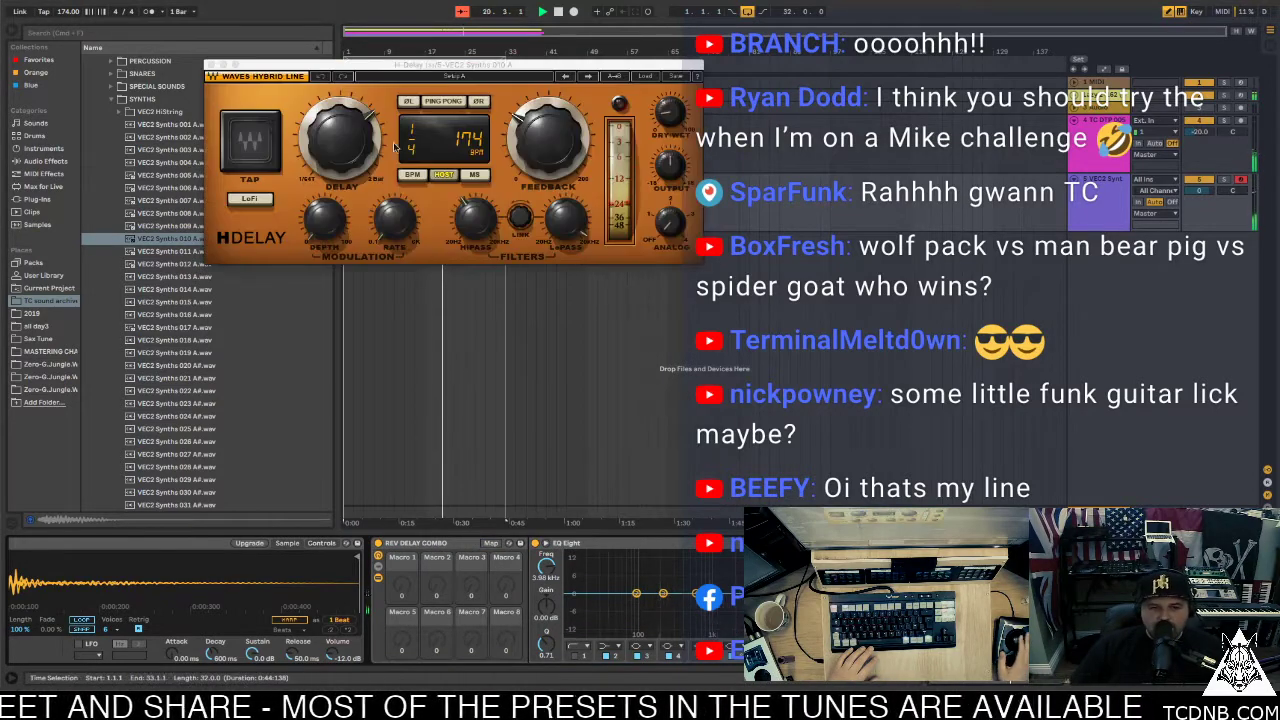
pyautogui.moveTo(340, 137); pyautogui.dragTo(340, 180)
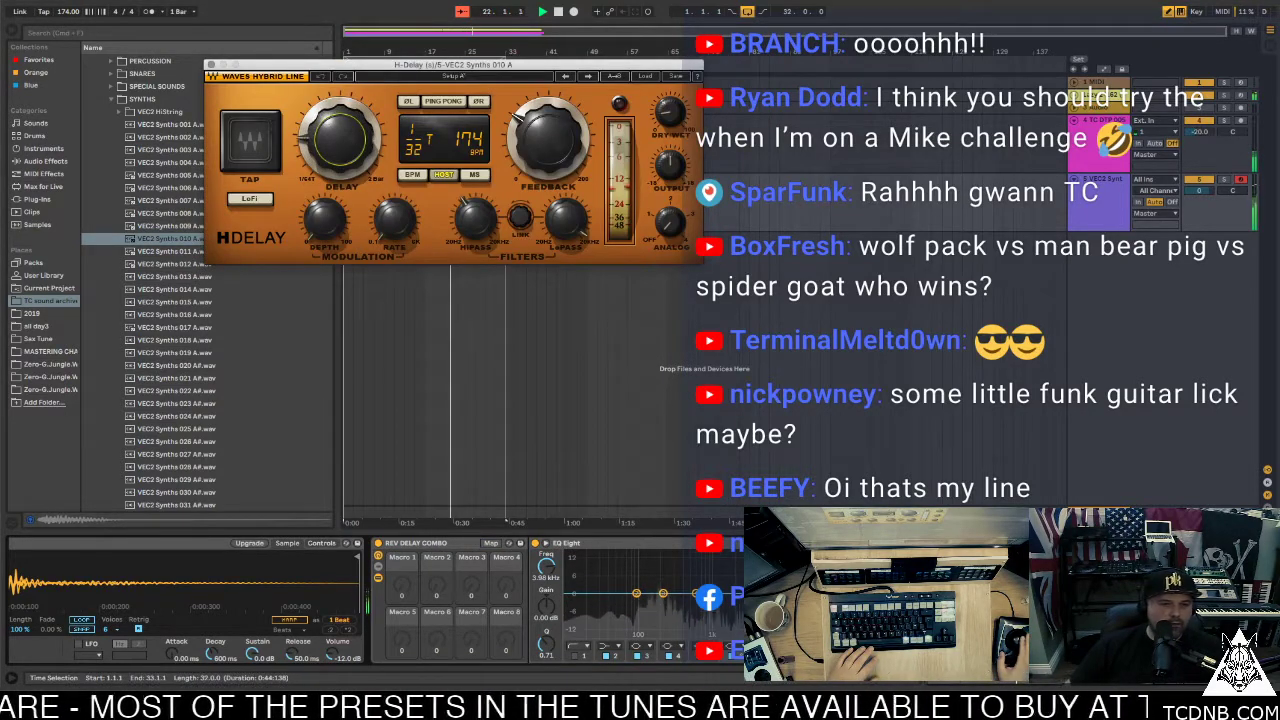
pyautogui.click(430, 101)
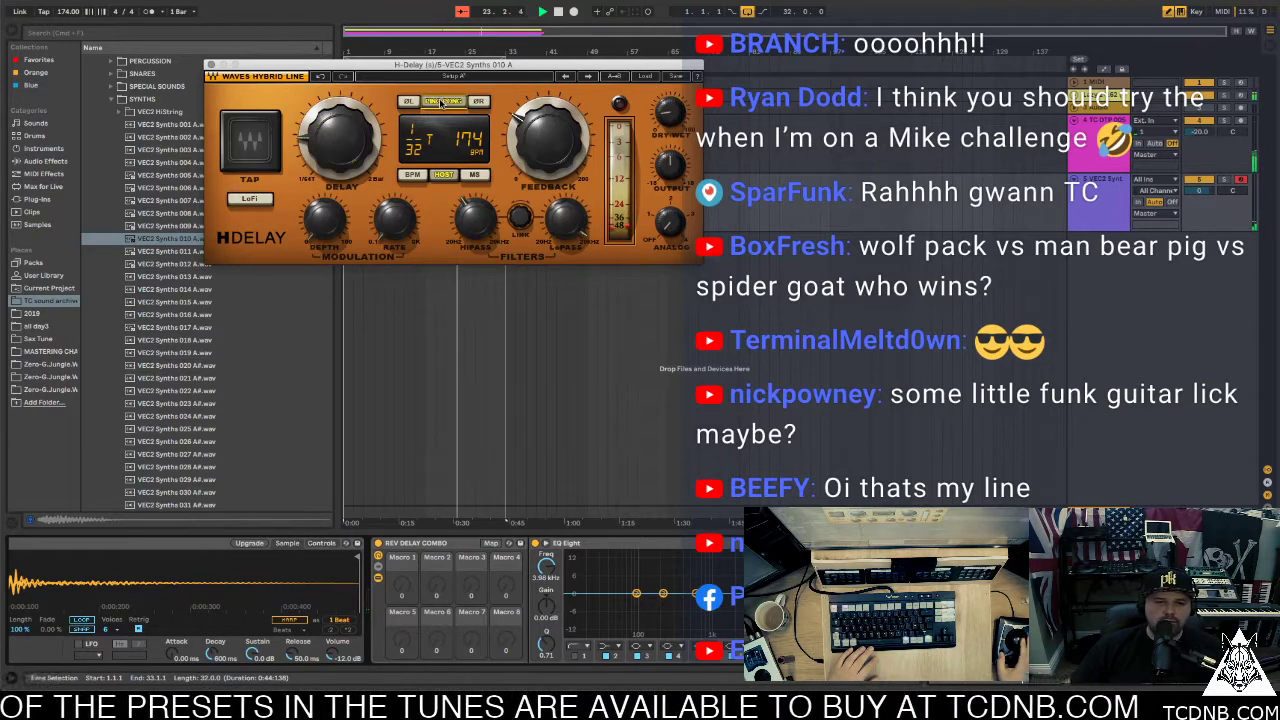
# Close the H-Delay window and collapse the REV DELAY COMBO rack so the whole Simpler is in view
pyautogui.click(213, 64)
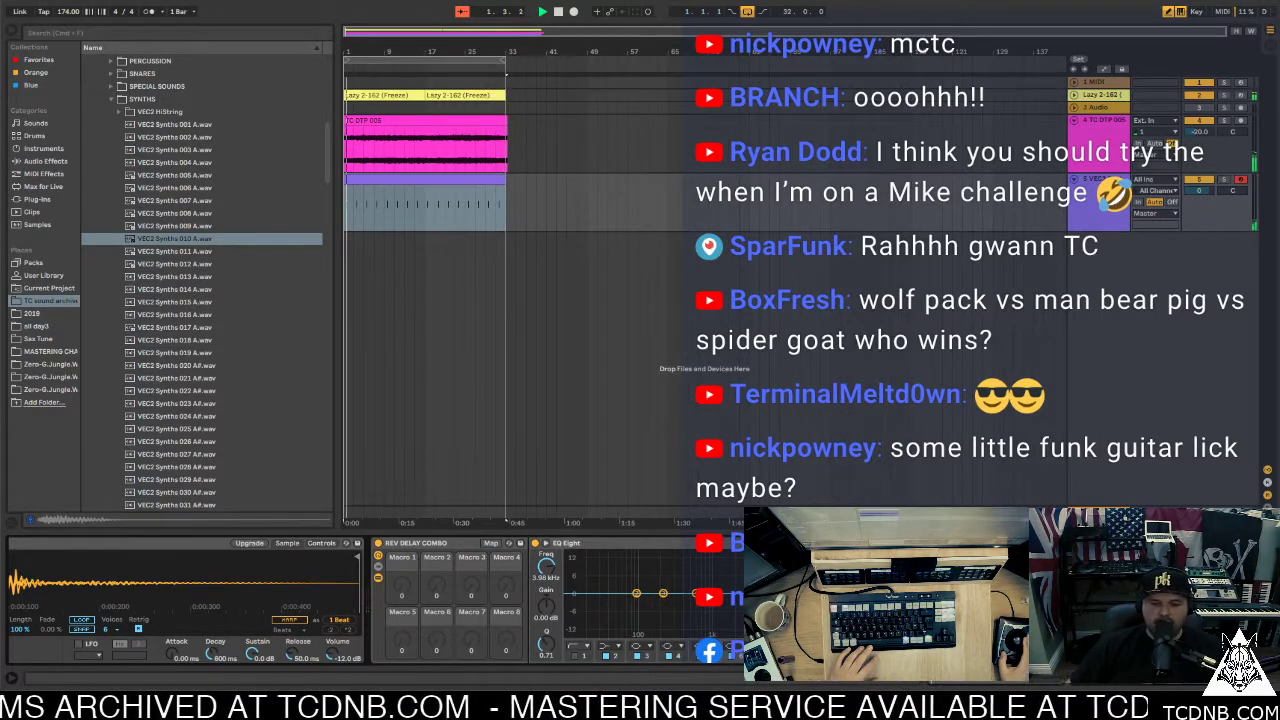
pyautogui.doubleClick(642, 544)
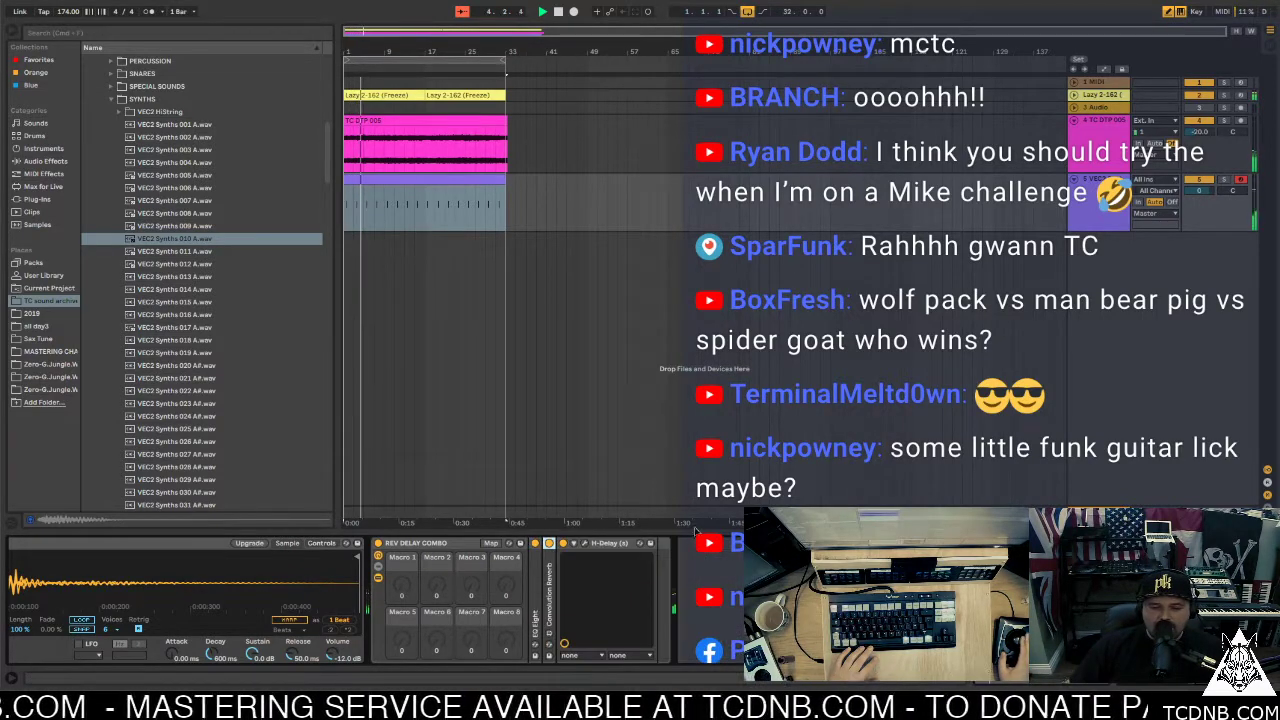
pyautogui.doubleClick(448, 548)
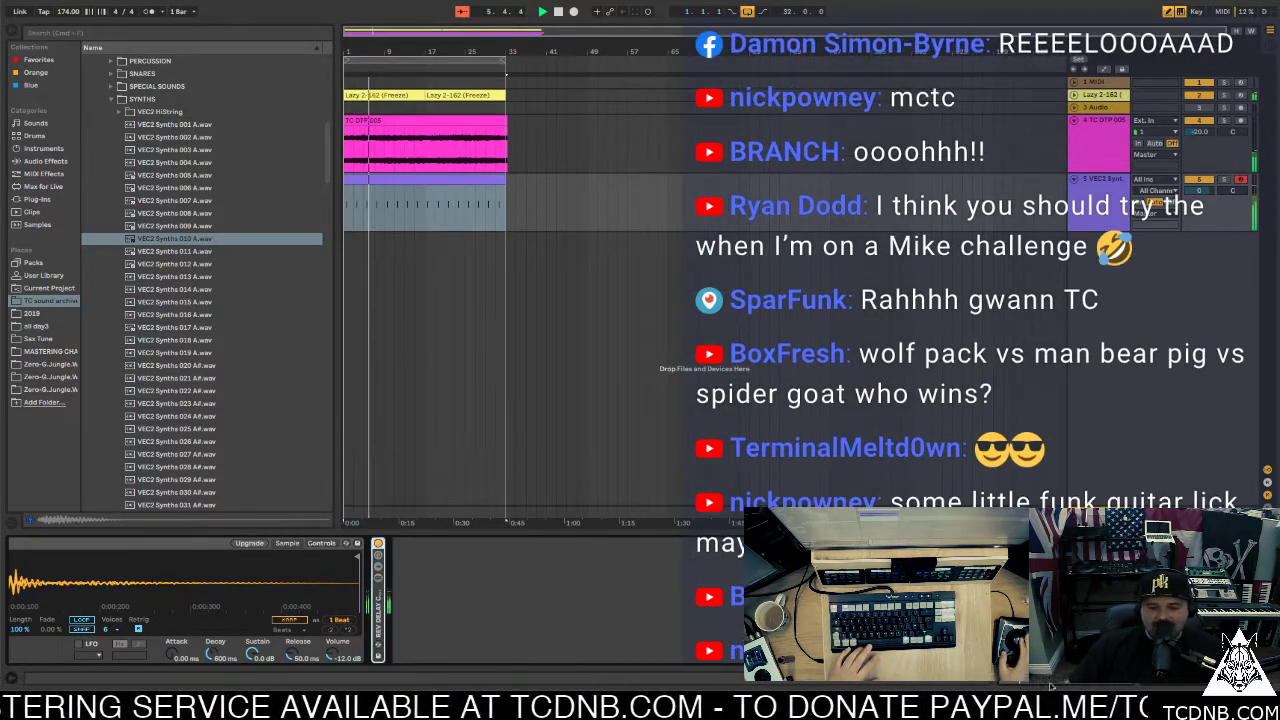
pyautogui.hscroll(-3, 173, 585)
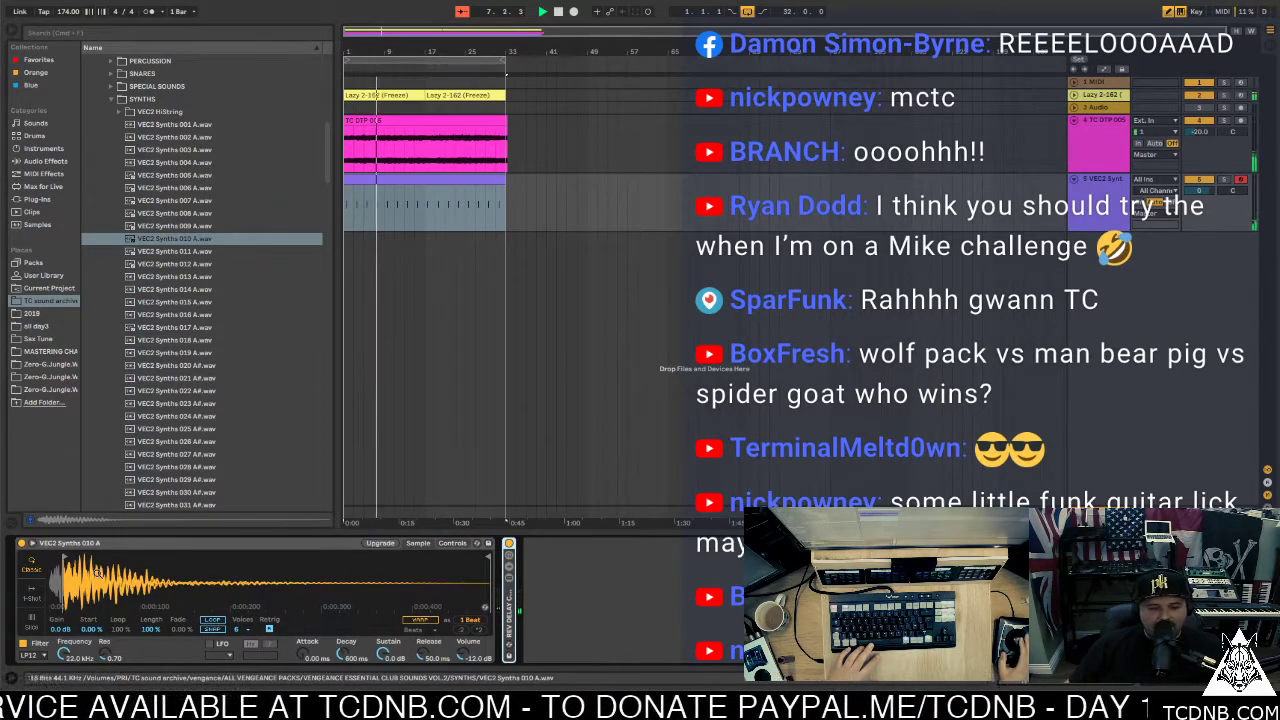
# Audition the VEC2 Synths samples from 011 A through 042 H for another stab sound
pyautogui.click(185, 254)
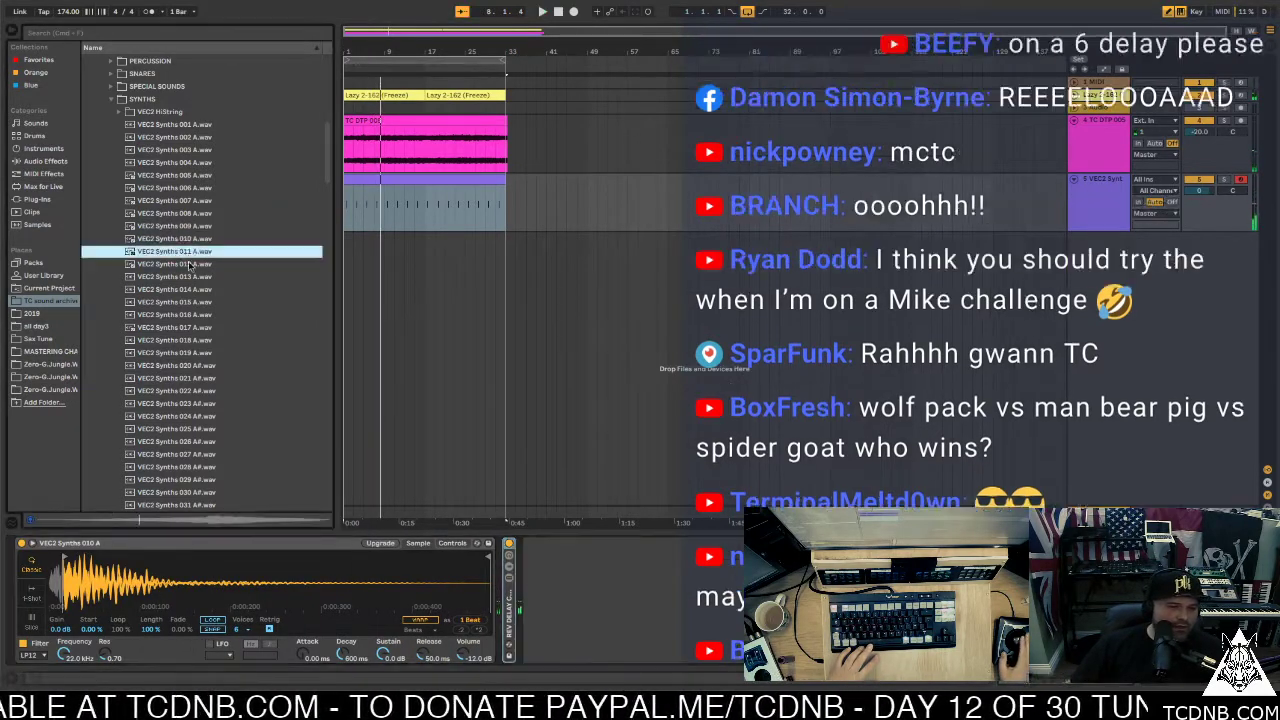
pyautogui.press('Down')
pyautogui.press('Down')
pyautogui.press('Down')
pyautogui.press('Down')
pyautogui.press('Down')
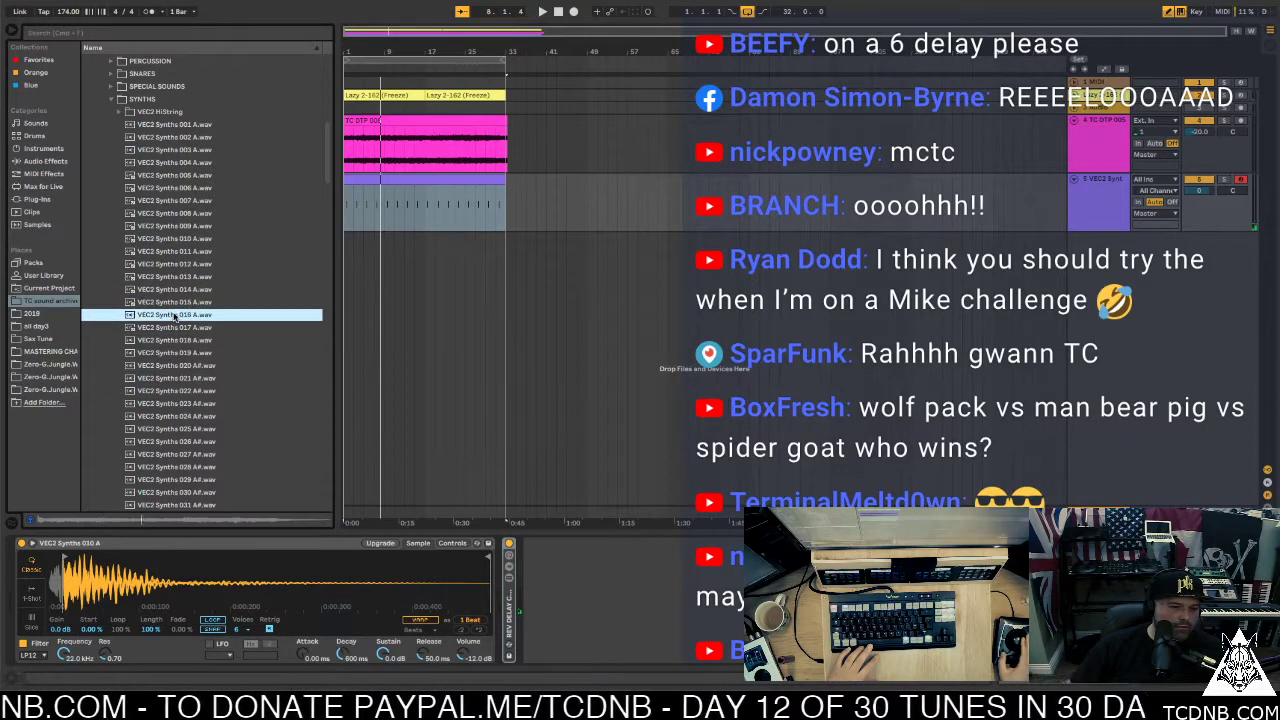
pyautogui.press('Down')
pyautogui.press('Down')
pyautogui.press('Down')
pyautogui.press('Down')
pyautogui.press('Down')
pyautogui.press('Down')
pyautogui.press('Down')
pyautogui.press('Down')
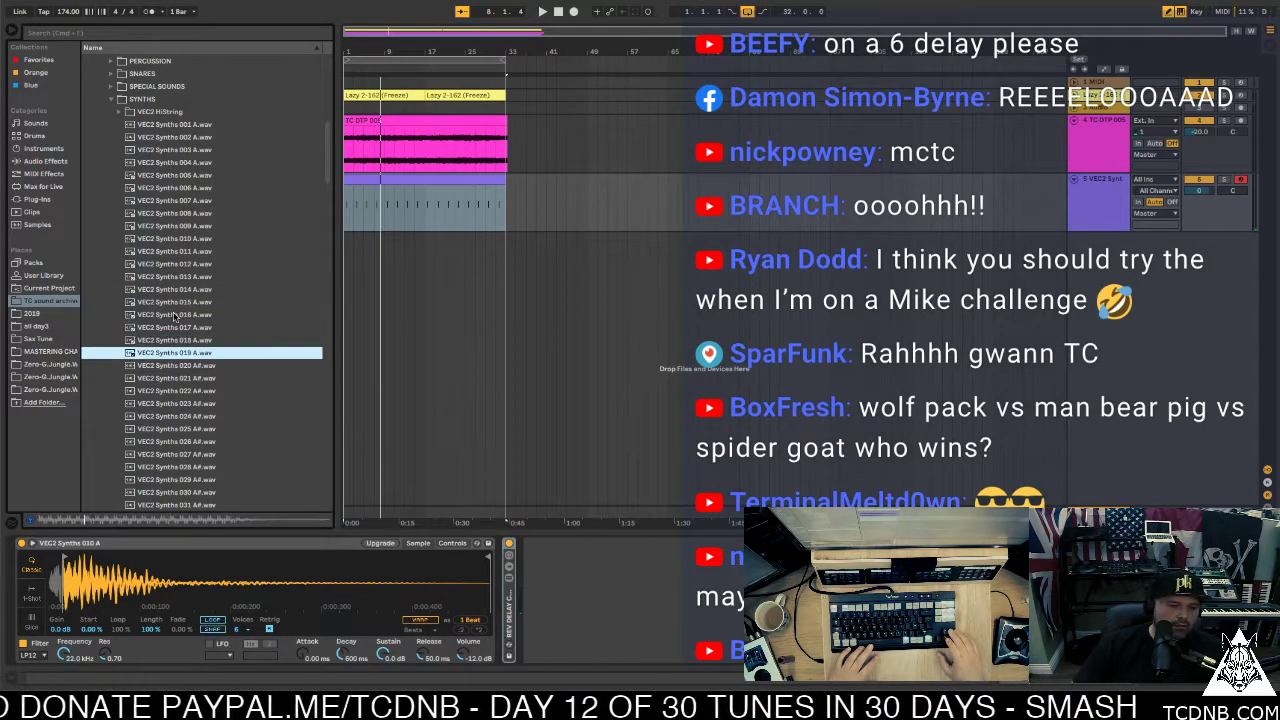
pyautogui.press('Up')
pyautogui.press('Up')
pyautogui.press('Up')
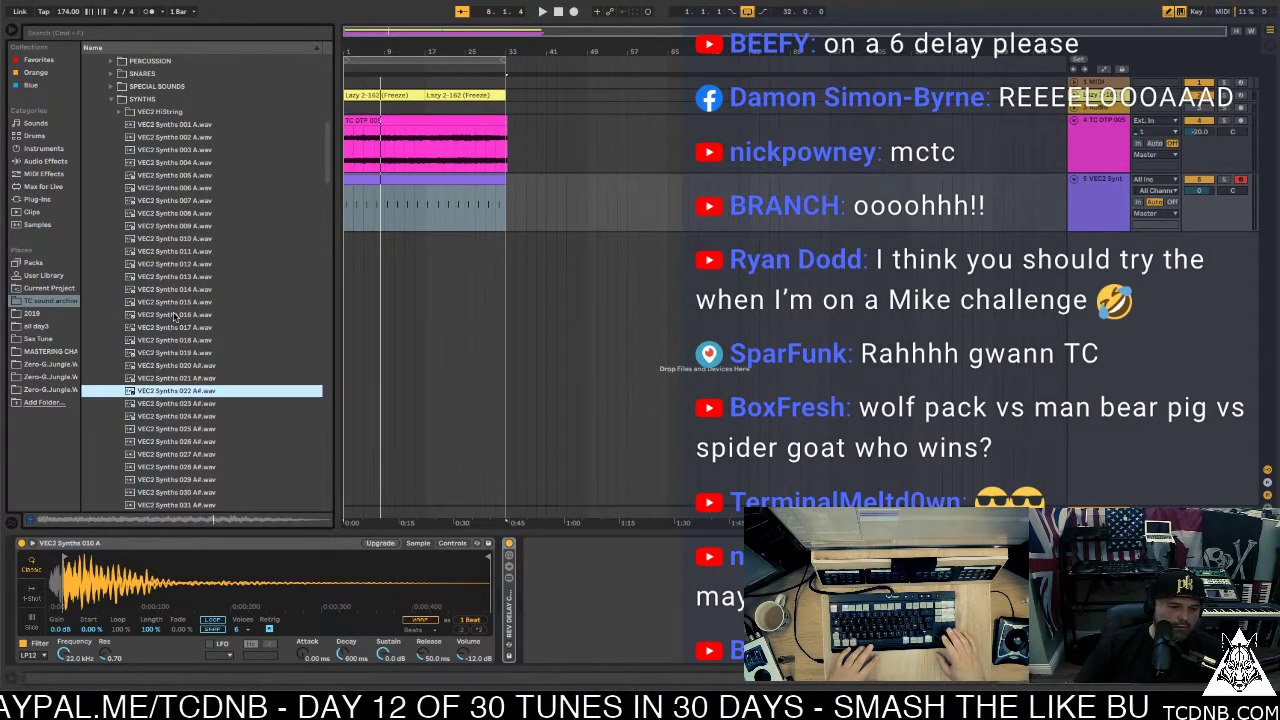
pyautogui.press('Down')
pyautogui.press('Down')
pyautogui.press('Up')
pyautogui.press('Down')
pyautogui.press('Down')
pyautogui.press('Down')
pyautogui.press('Down')
pyautogui.press('Down')
pyautogui.press('Down')
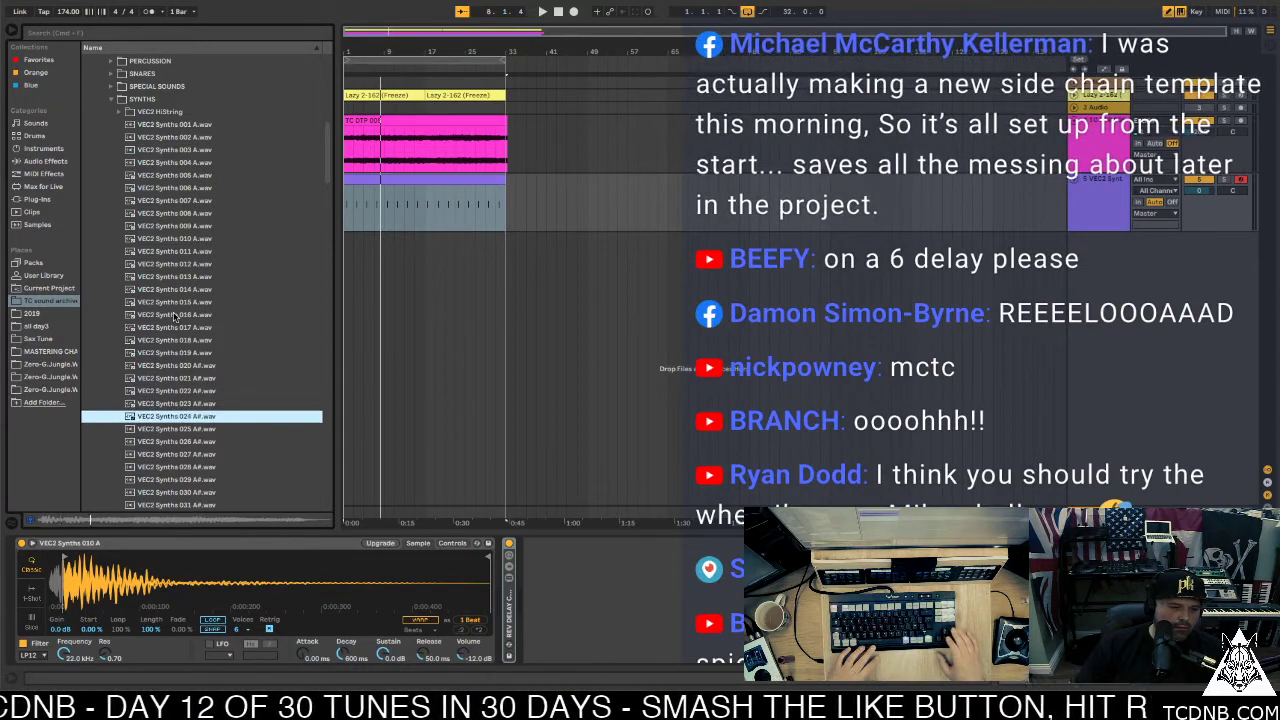
pyautogui.press('Up')
pyautogui.press('Up')
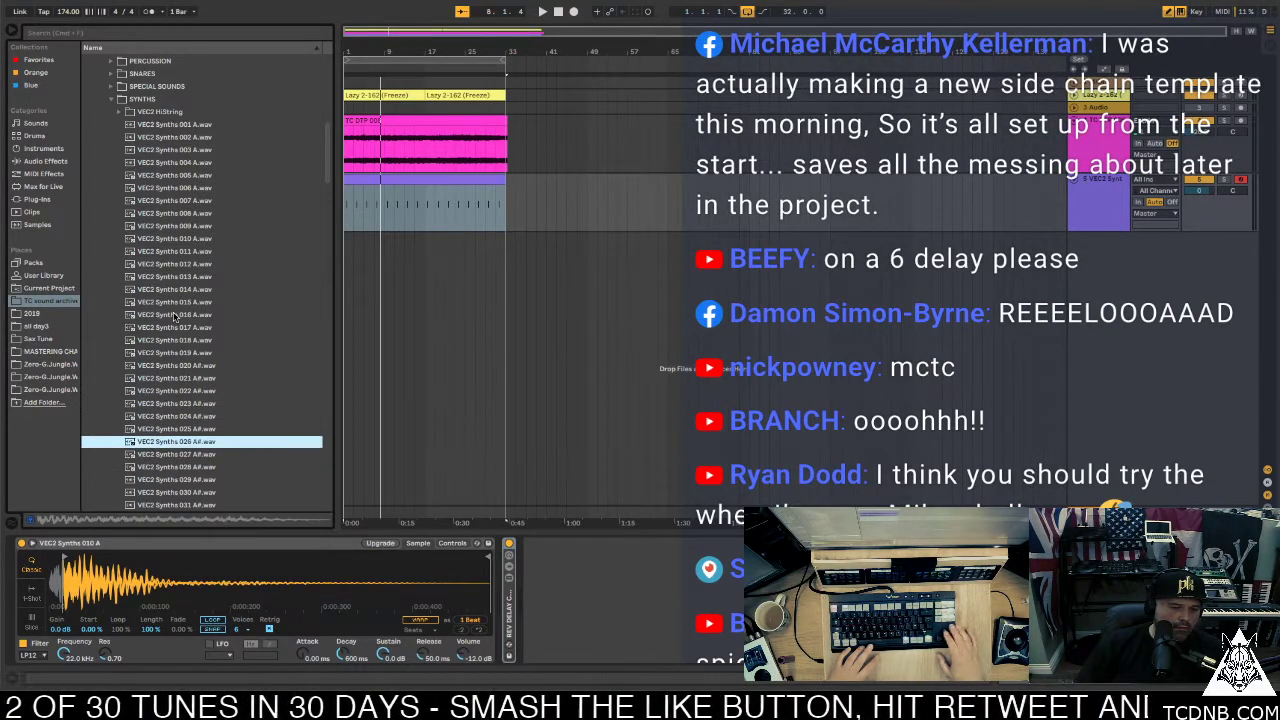
pyautogui.press('Down')
pyautogui.press('Down')
pyautogui.press('Down')
pyautogui.press('Down')
pyautogui.press('Down')
pyautogui.press('Down')
pyautogui.press('Down')
pyautogui.press('Down')
pyautogui.press('Down')
pyautogui.press('Down')
pyautogui.press('Down')
pyautogui.press('Down')
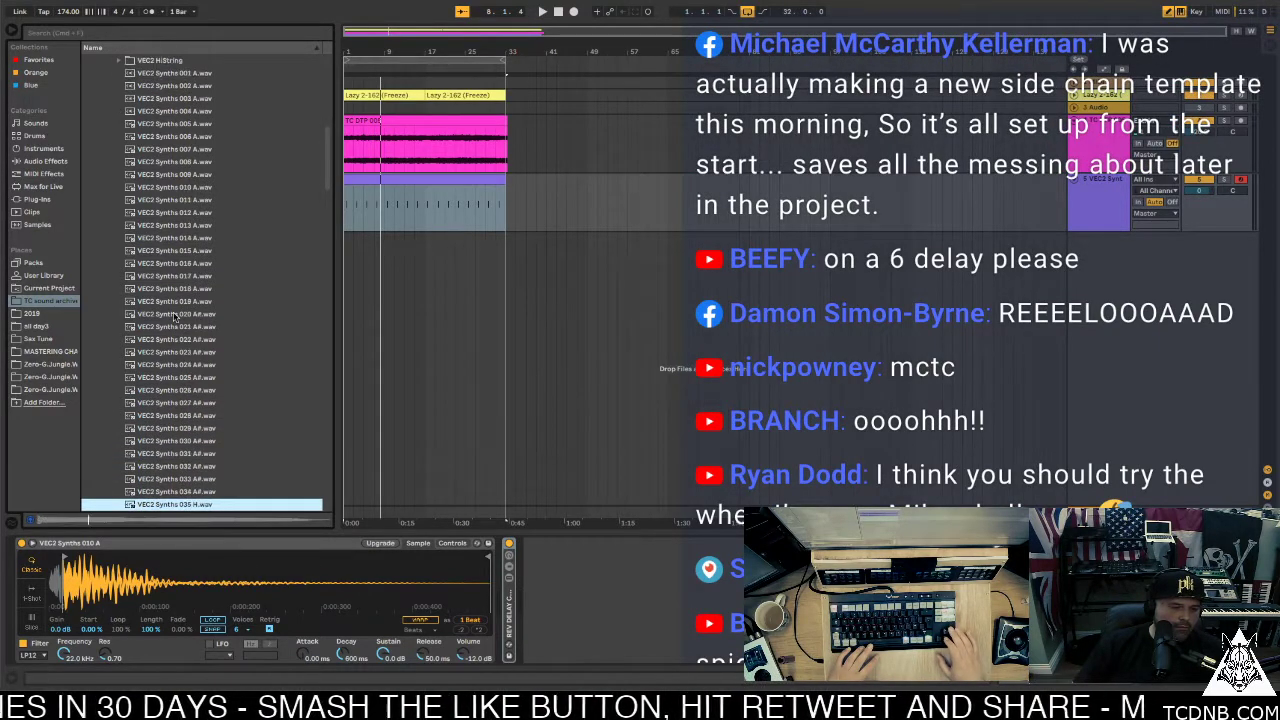
pyautogui.press('Down')
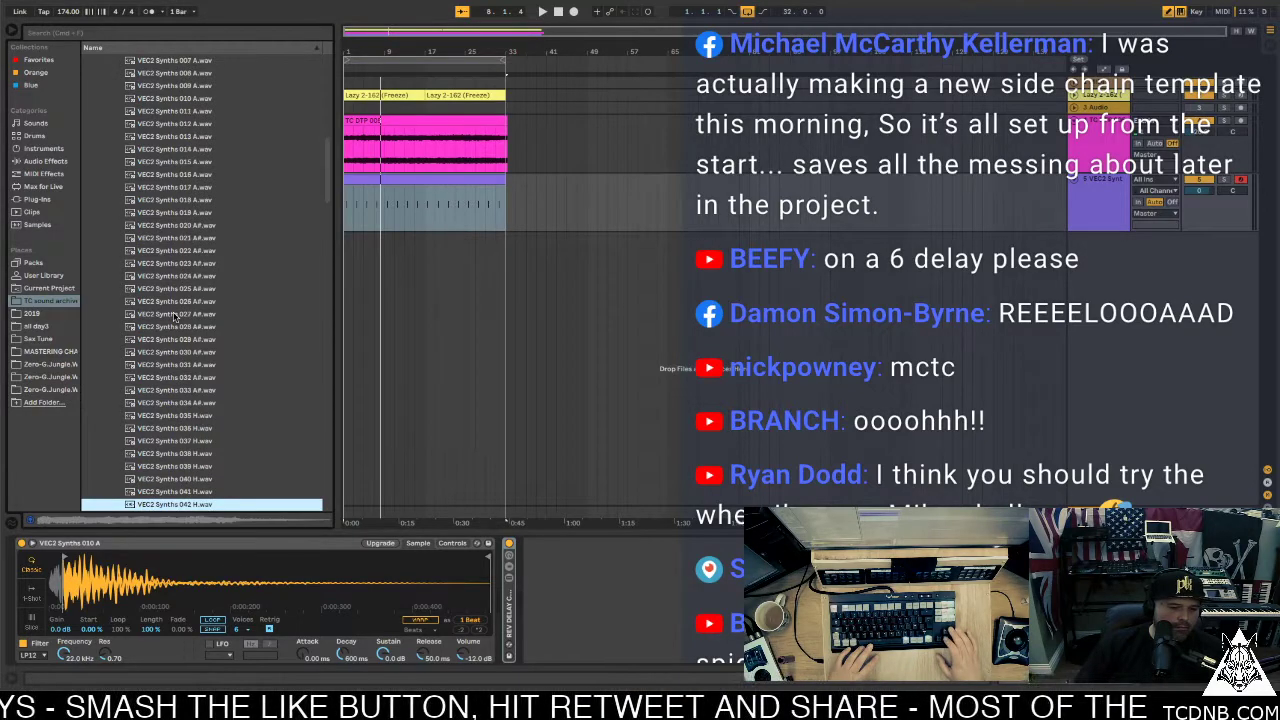
pyautogui.press('Up')
pyautogui.press('Up')
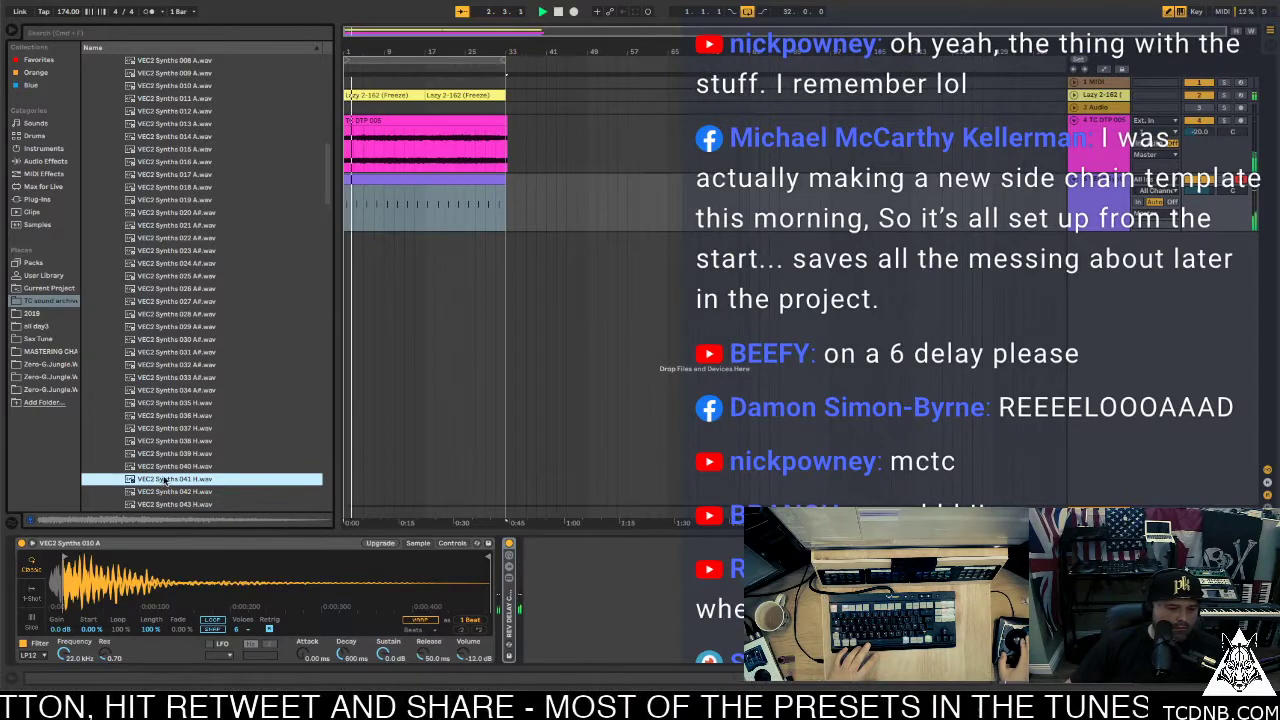
# Replace Simpler's sample with VEC2 Synths 041 H.wav and set its transposition to -2 st
pyautogui.moveTo(165, 481); pyautogui.dragTo(160, 570)
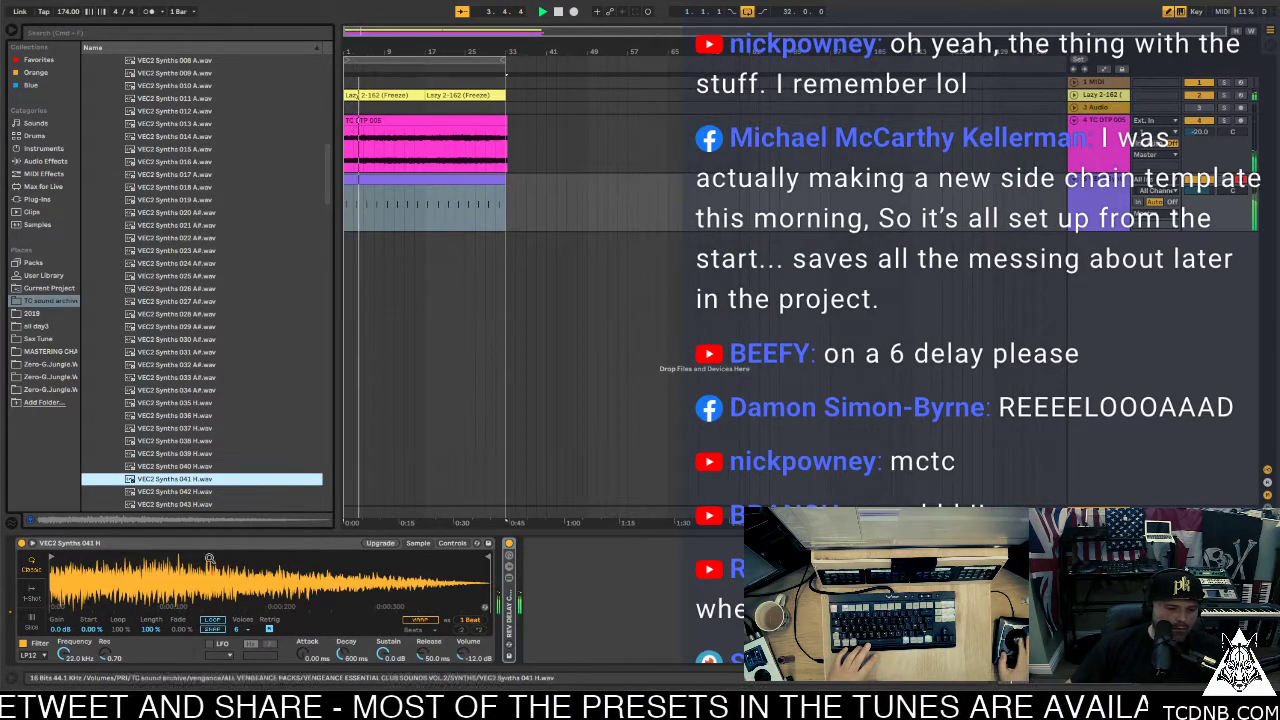
pyautogui.click(452, 543)
pyautogui.click(427, 622)
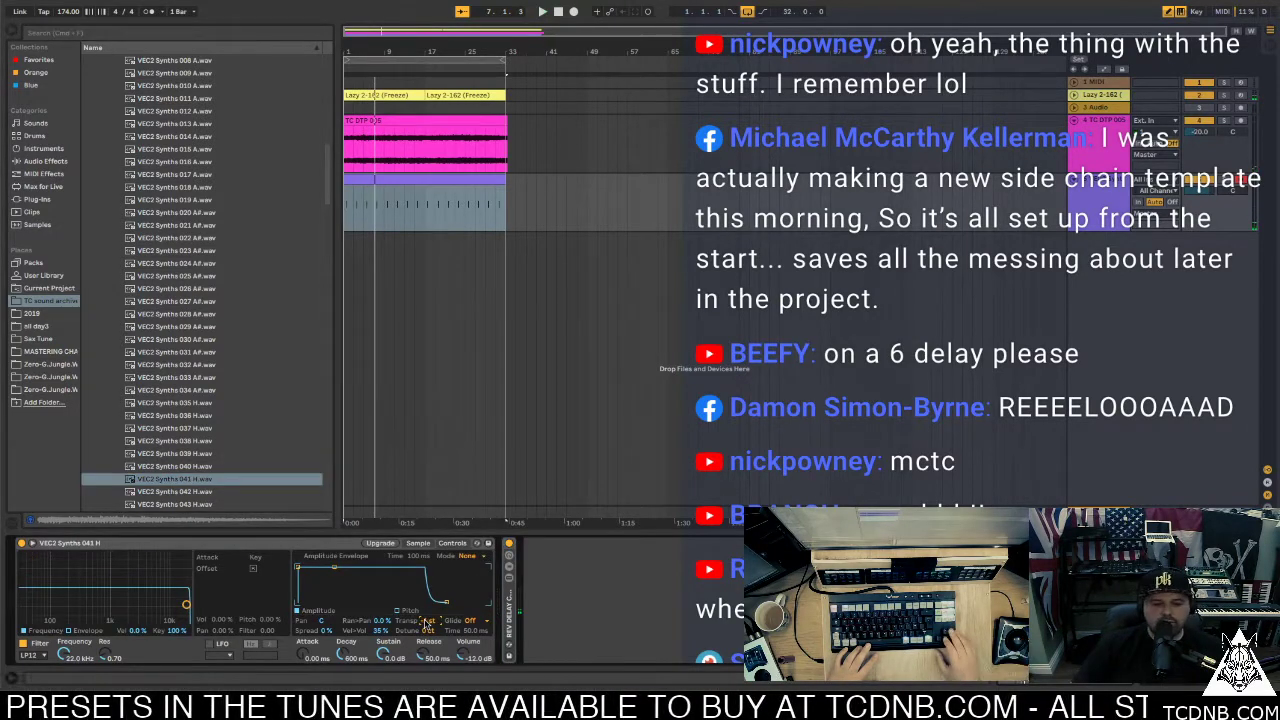
pyautogui.press('Down')
pyautogui.press('Down')
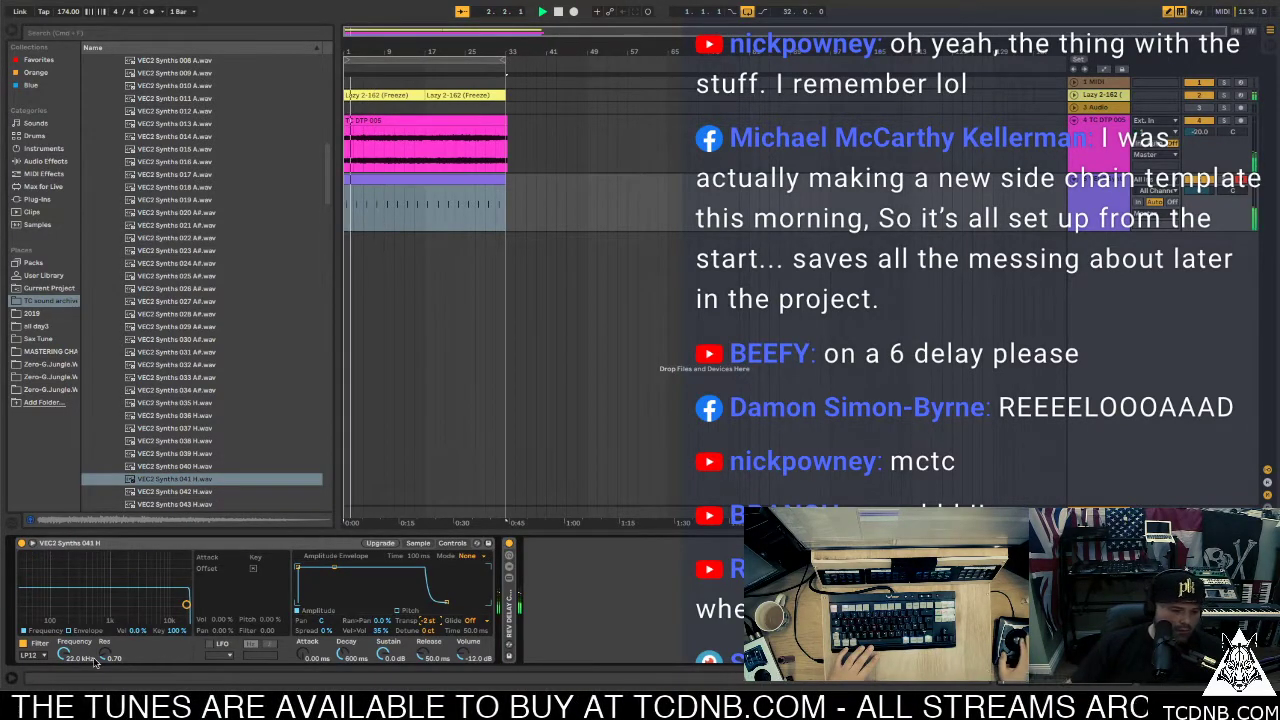
# Lower Simpler's filter frequency to 659 Hz and the synth track's volume to -1.1 dB
pyautogui.moveTo(63, 650); pyautogui.dragTo(63, 685)
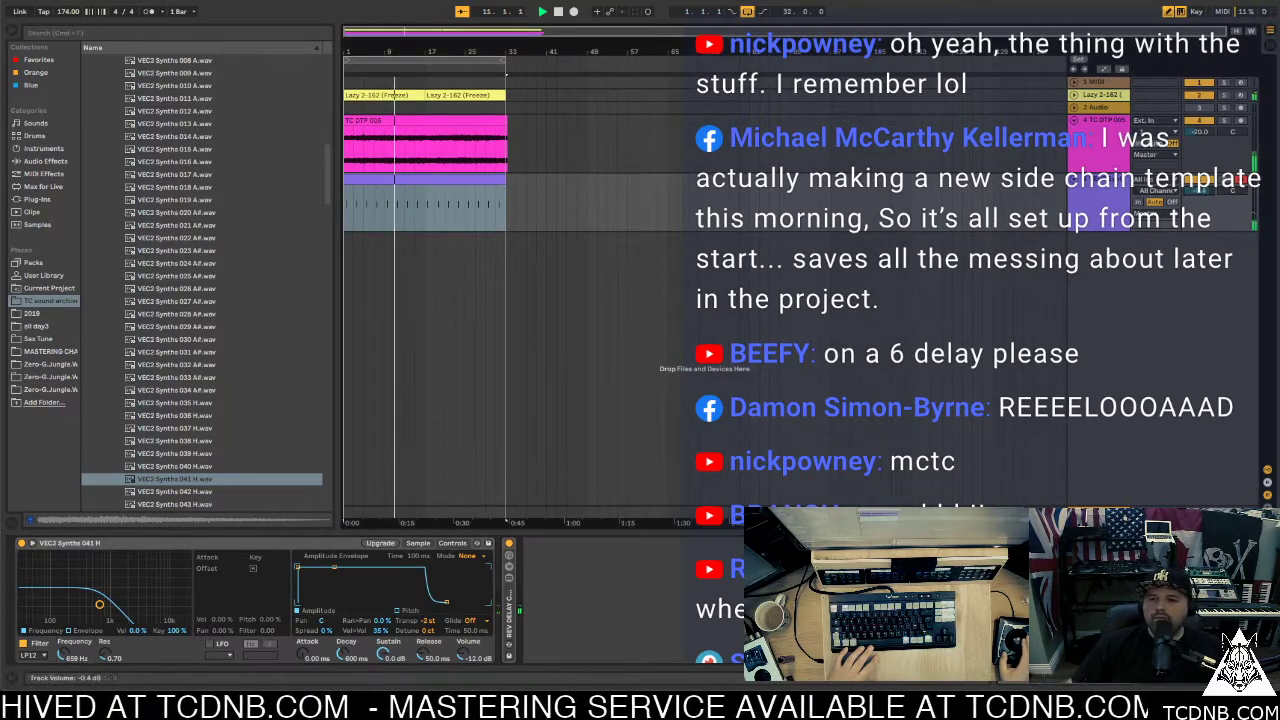
pyautogui.scroll(2, 1203, 134)
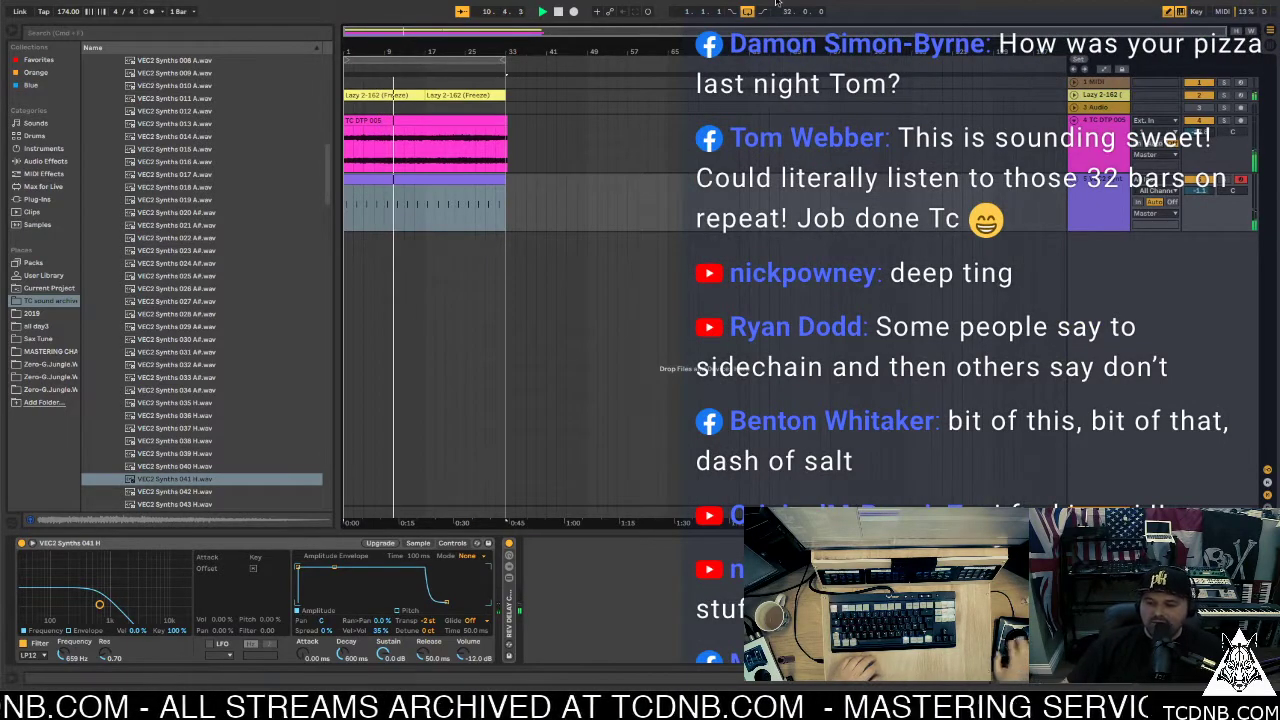
pyautogui.click(1108, 197)
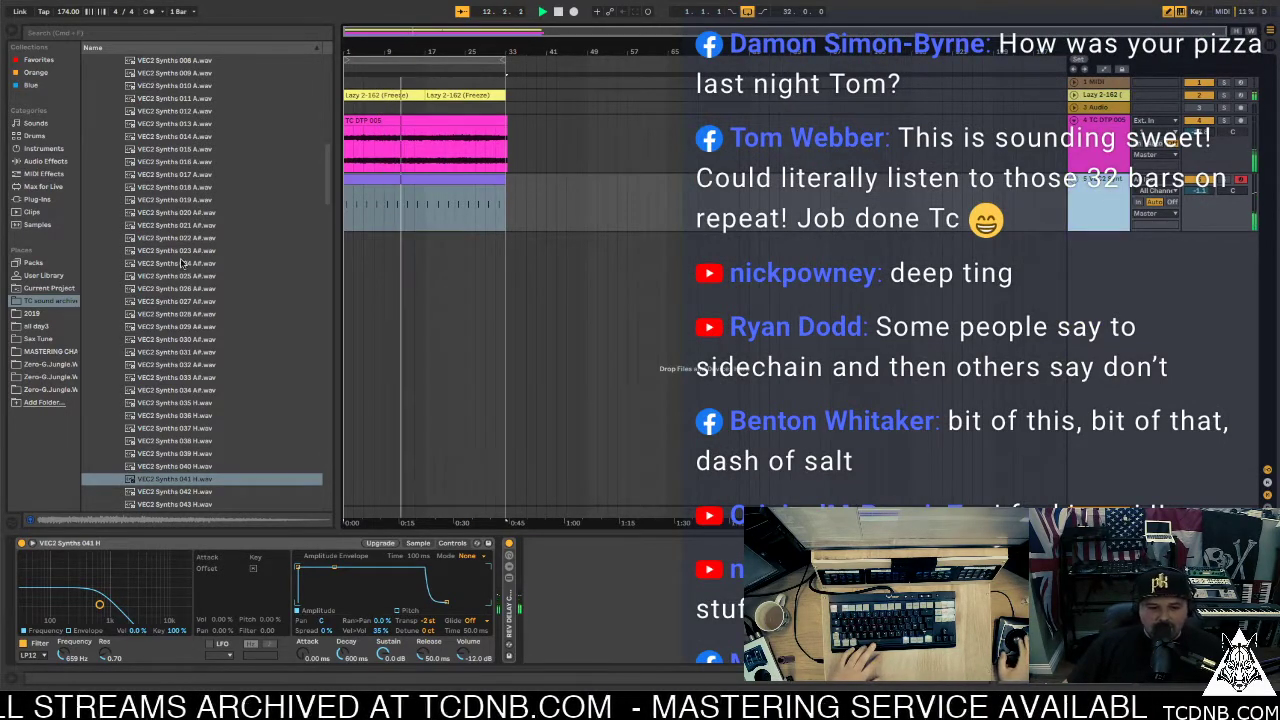
# Audition the VEC2 Synths samples from 044 H through 051 H over the playing loop
pyautogui.scroll(-4, 176, 366)
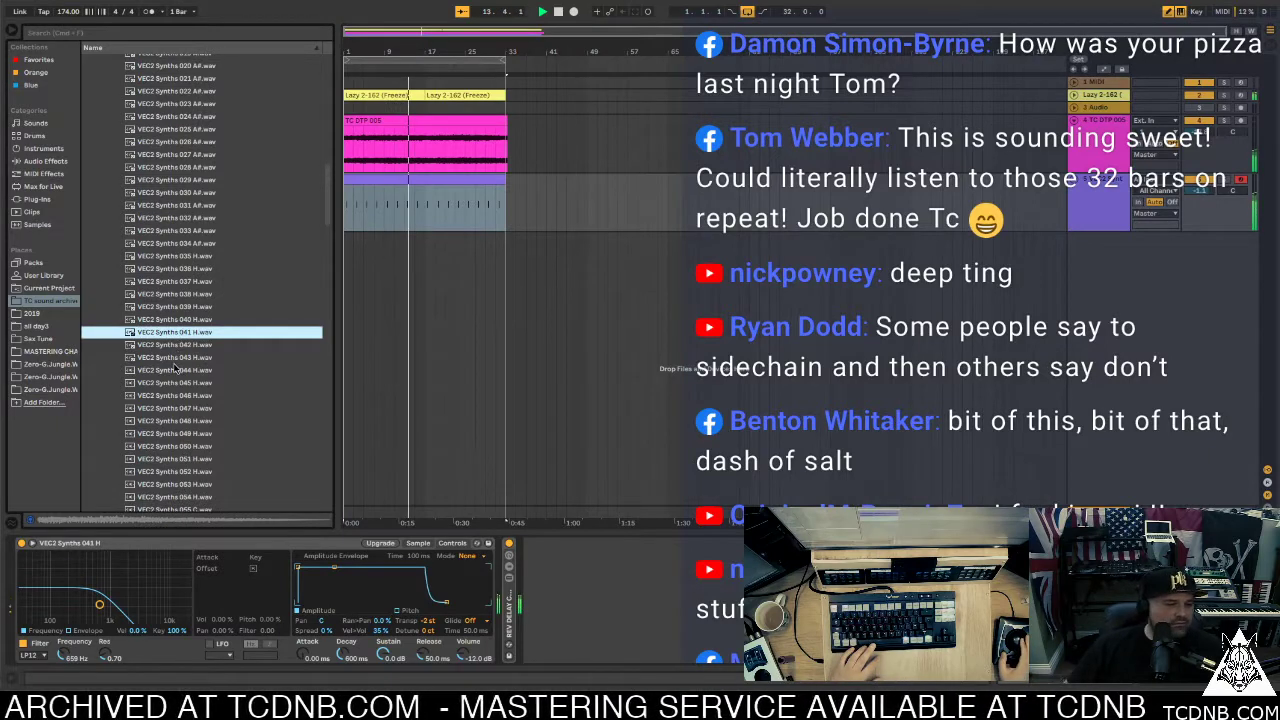
pyautogui.click(176, 368)
pyautogui.click(177, 383)
pyautogui.click(178, 396)
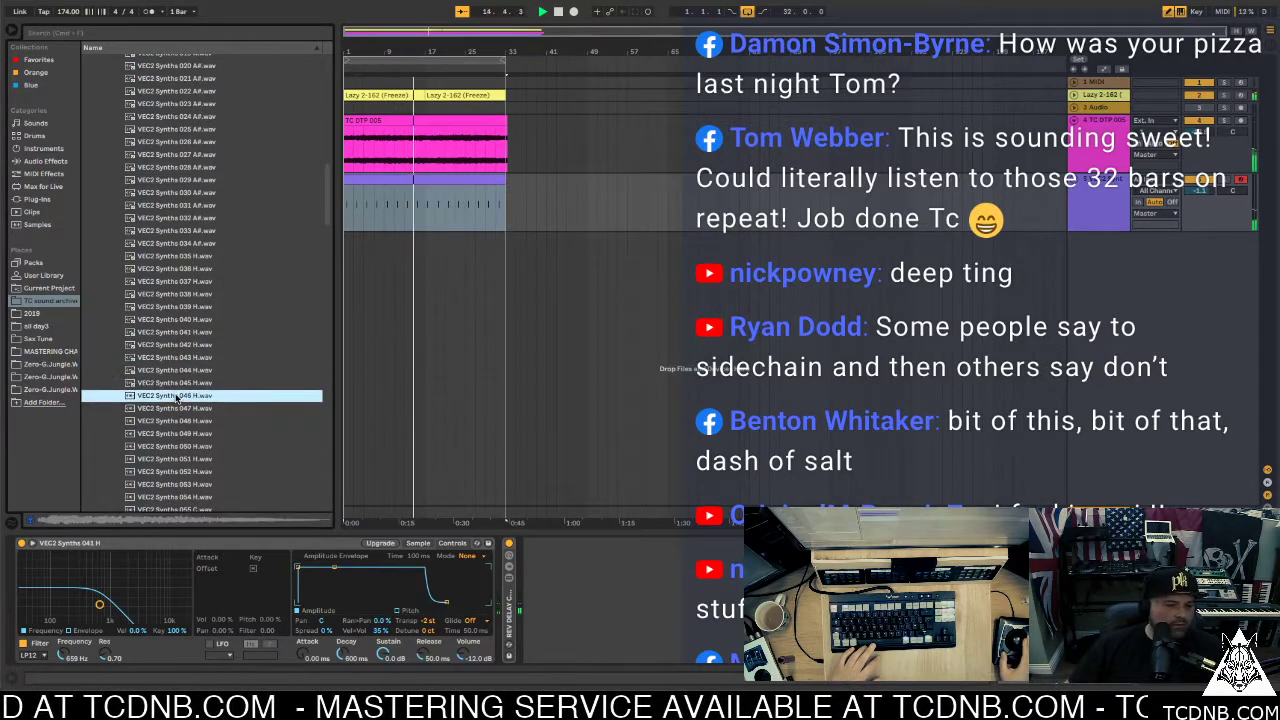
pyautogui.click(177, 408)
pyautogui.click(175, 421)
pyautogui.click(171, 434)
pyautogui.click(171, 447)
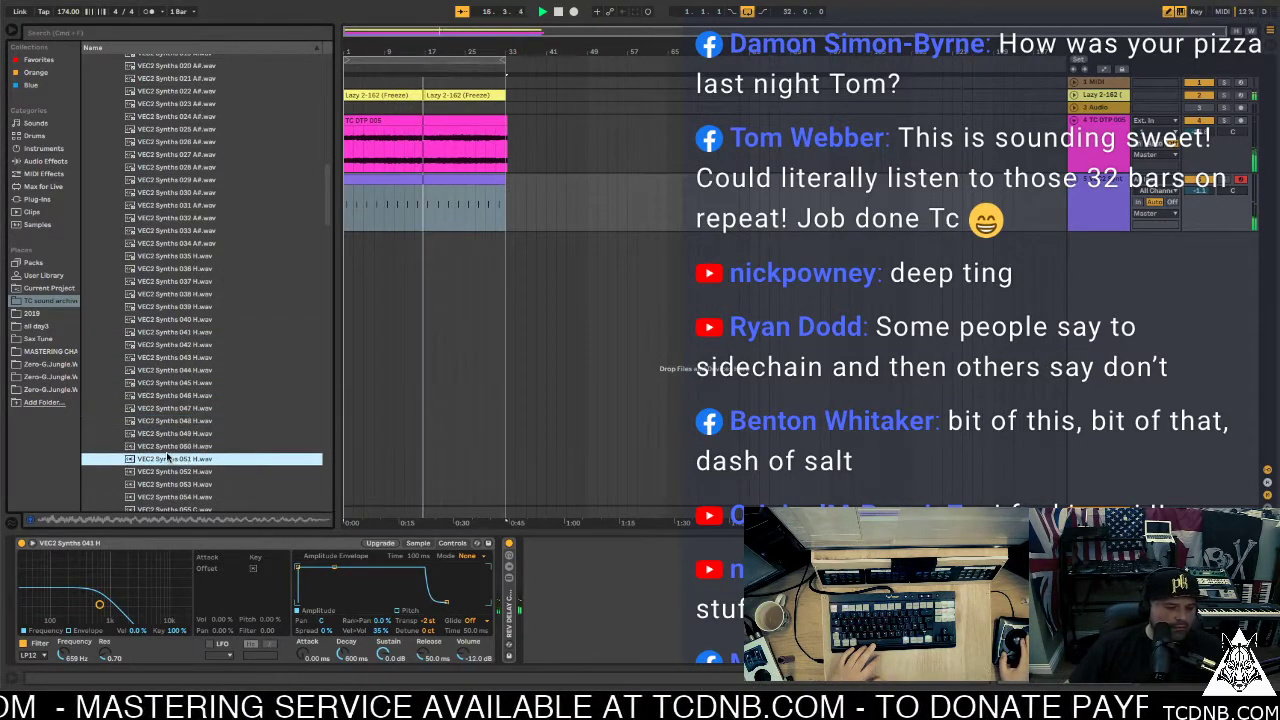
pyautogui.click(170, 459)
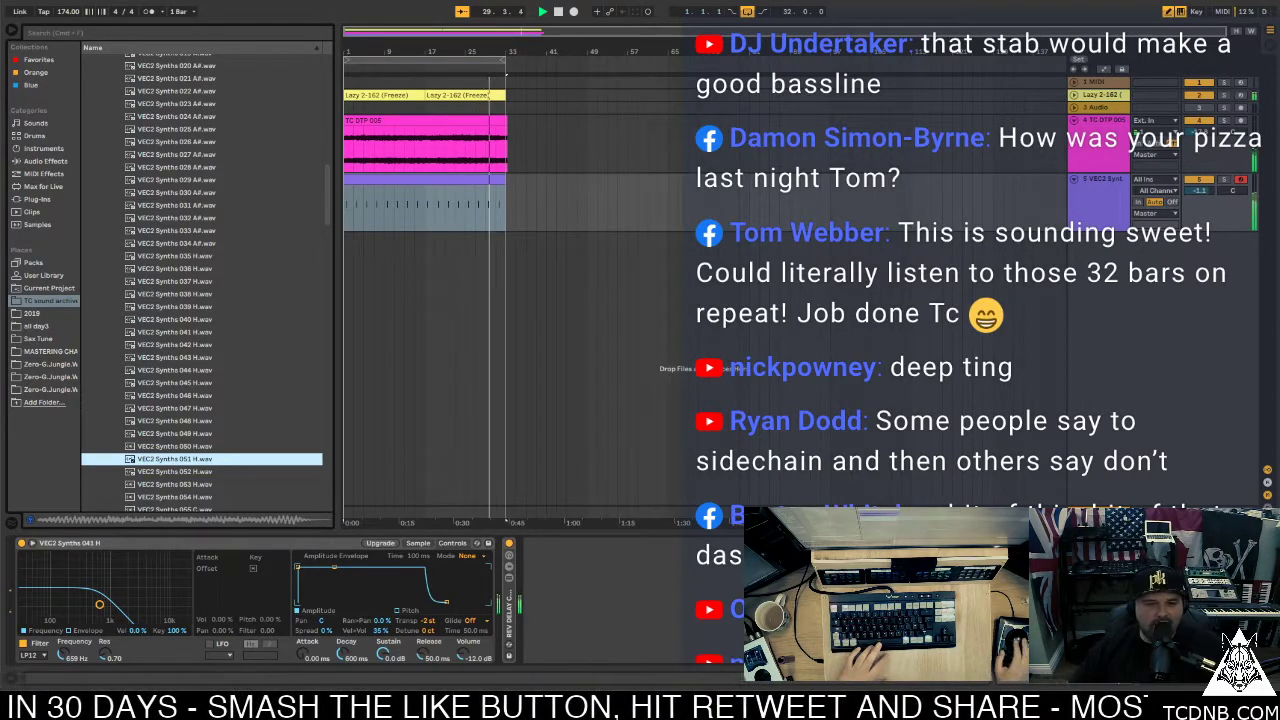
# Duplicate the synth track with the pad and synth tracks folded, and load VEC2 Synths 051 H.wav into the copy's Simpler
pyautogui.click(1075, 121)
pyautogui.click(1075, 131)
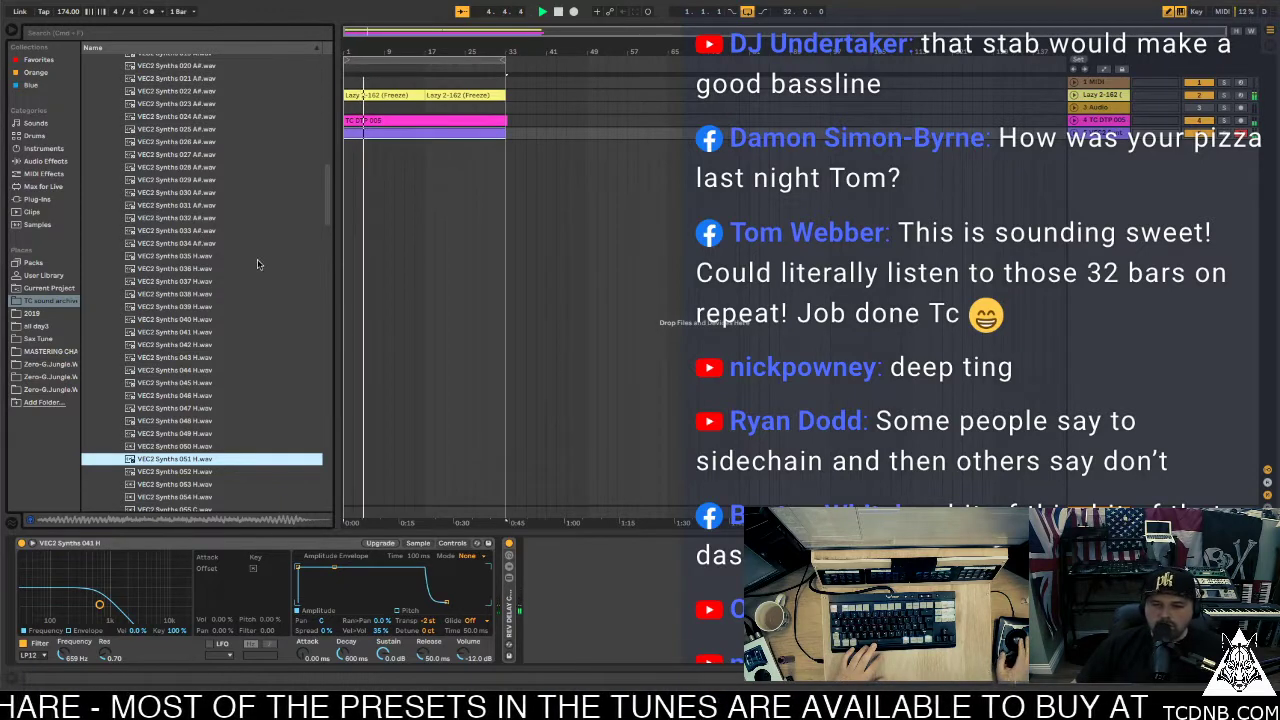
pyautogui.scroll(-6, 190, 418)
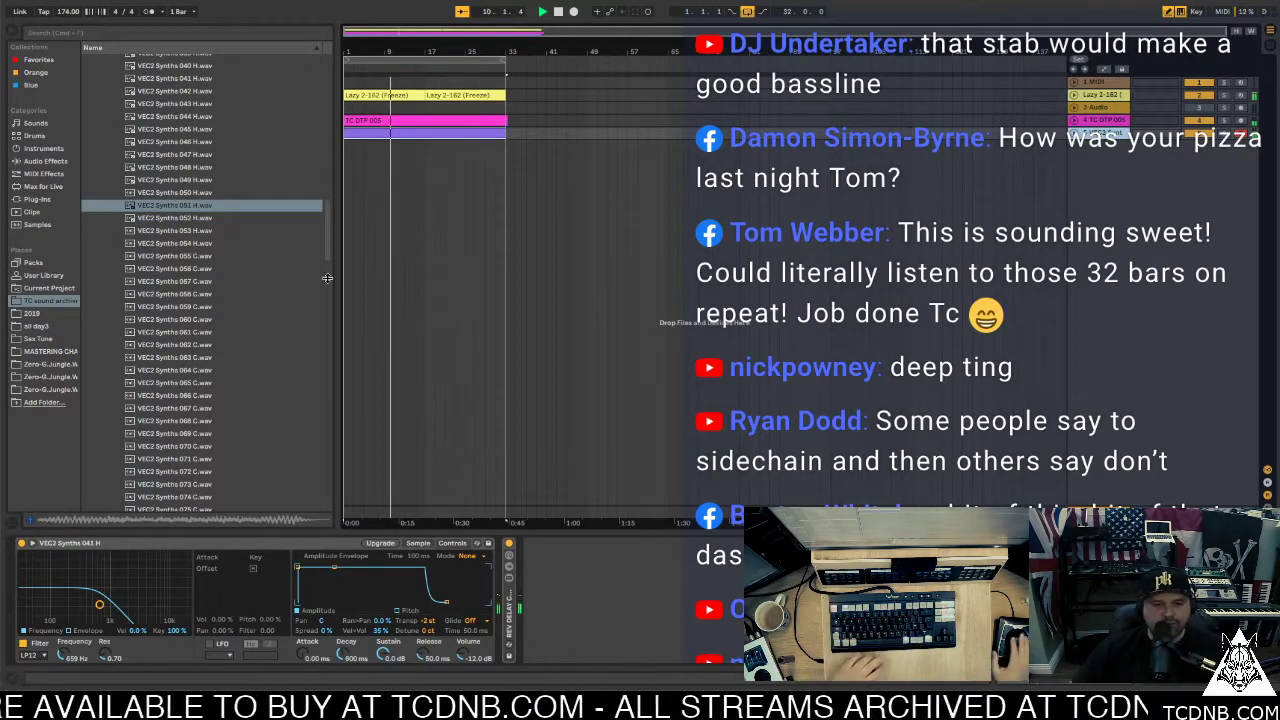
pyautogui.click(600, 141)
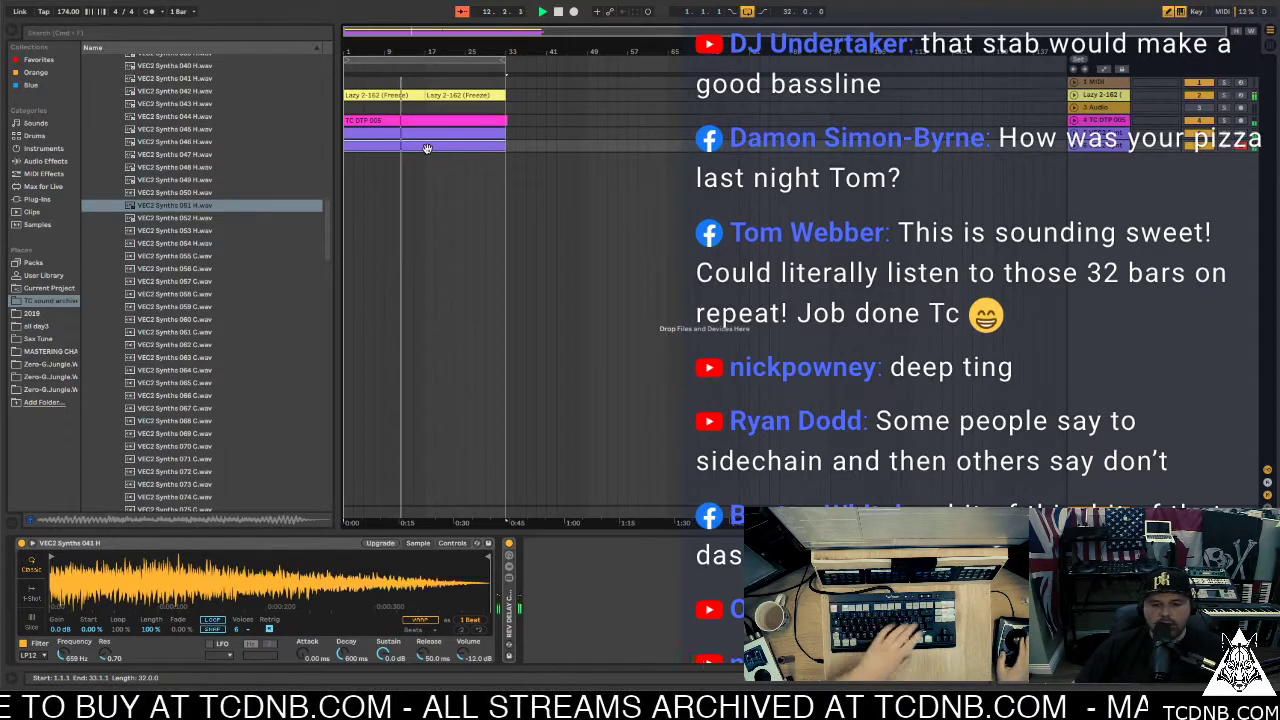
pyautogui.moveTo(172, 205); pyautogui.dragTo(160, 572)
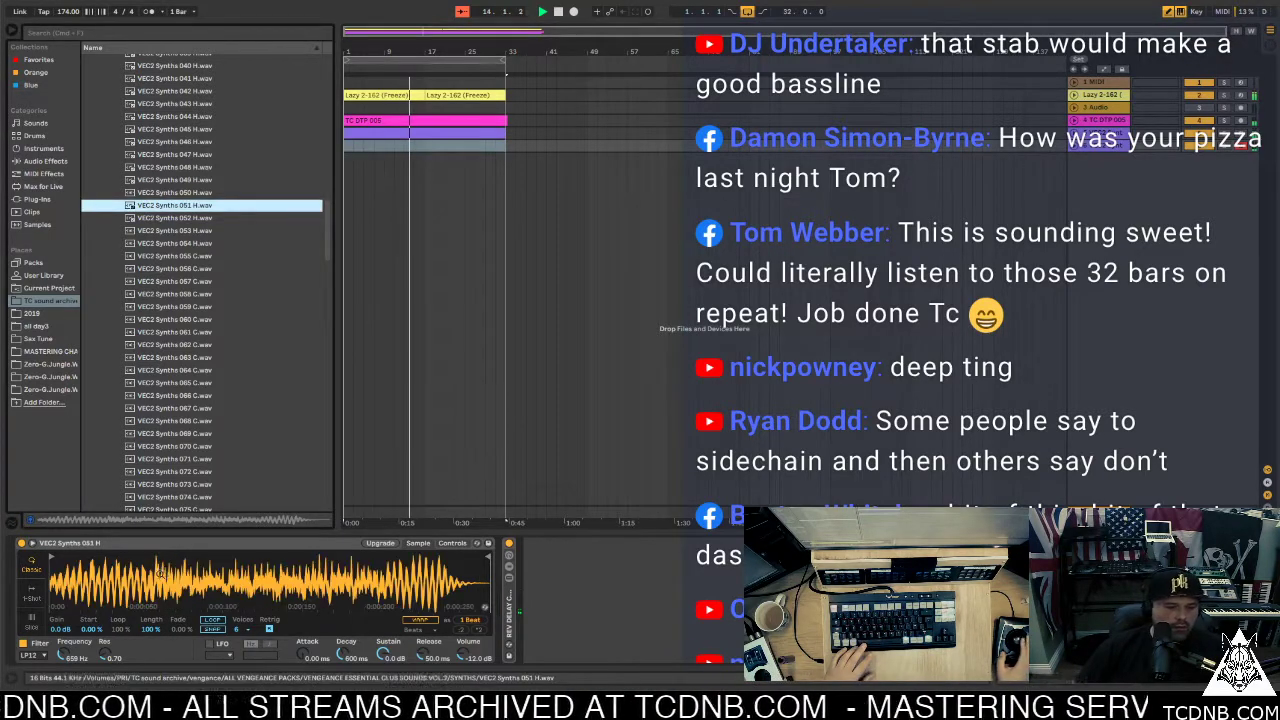
# Delete the copied clip on the duplicate track and insert an empty two-bar MIDI clip from bar 3 to bar 5
pyautogui.click(350, 148)
pyautogui.click(351, 147)
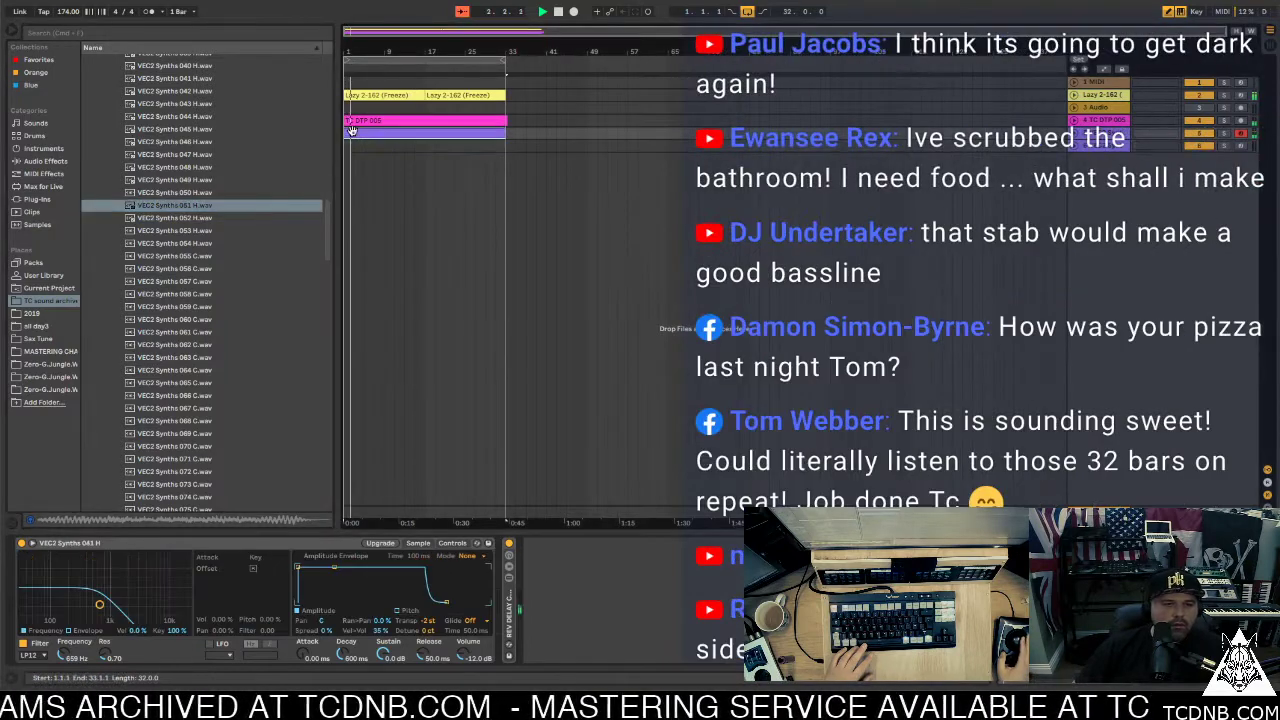
pyautogui.click(353, 147)
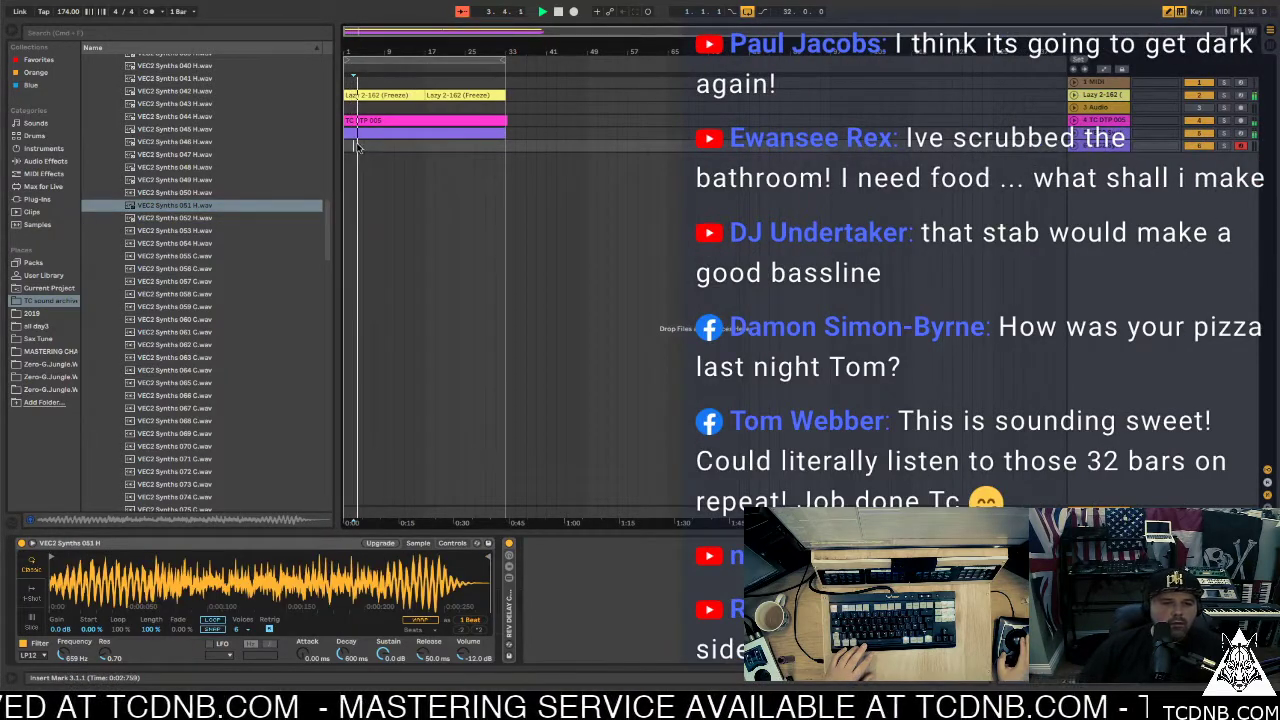
pyautogui.moveTo(355, 147); pyautogui.dragTo(362, 147)
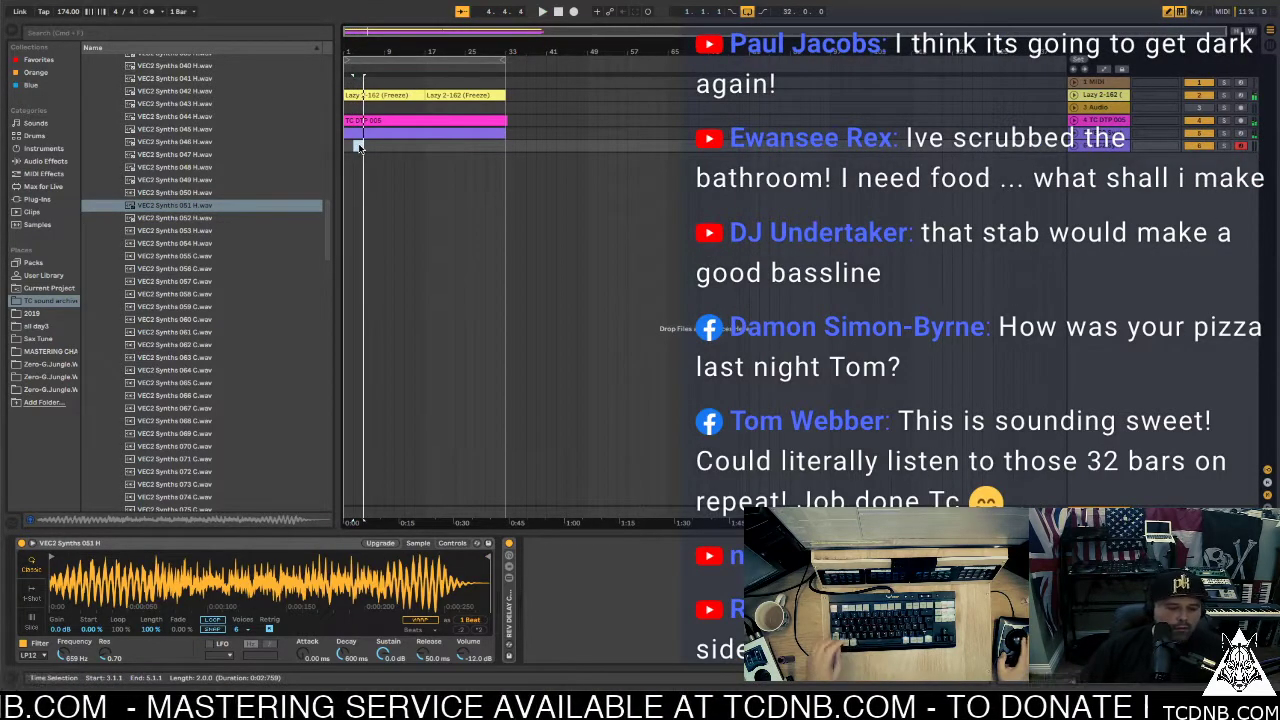
pyautogui.hotkey('ctrl', 'shift', 'm')
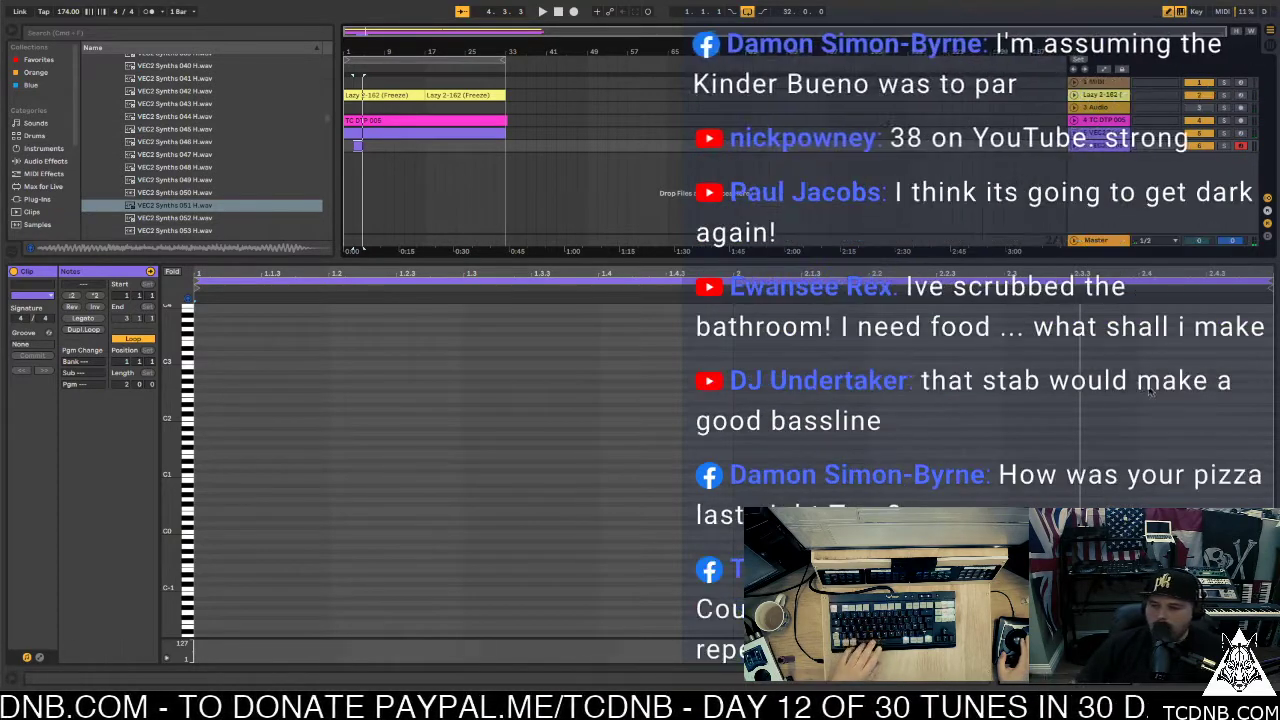
# Add a one-beat F#2 note at 2.4 in the new clip, raise it to F#3 and play it back
pyautogui.click(1146, 384)
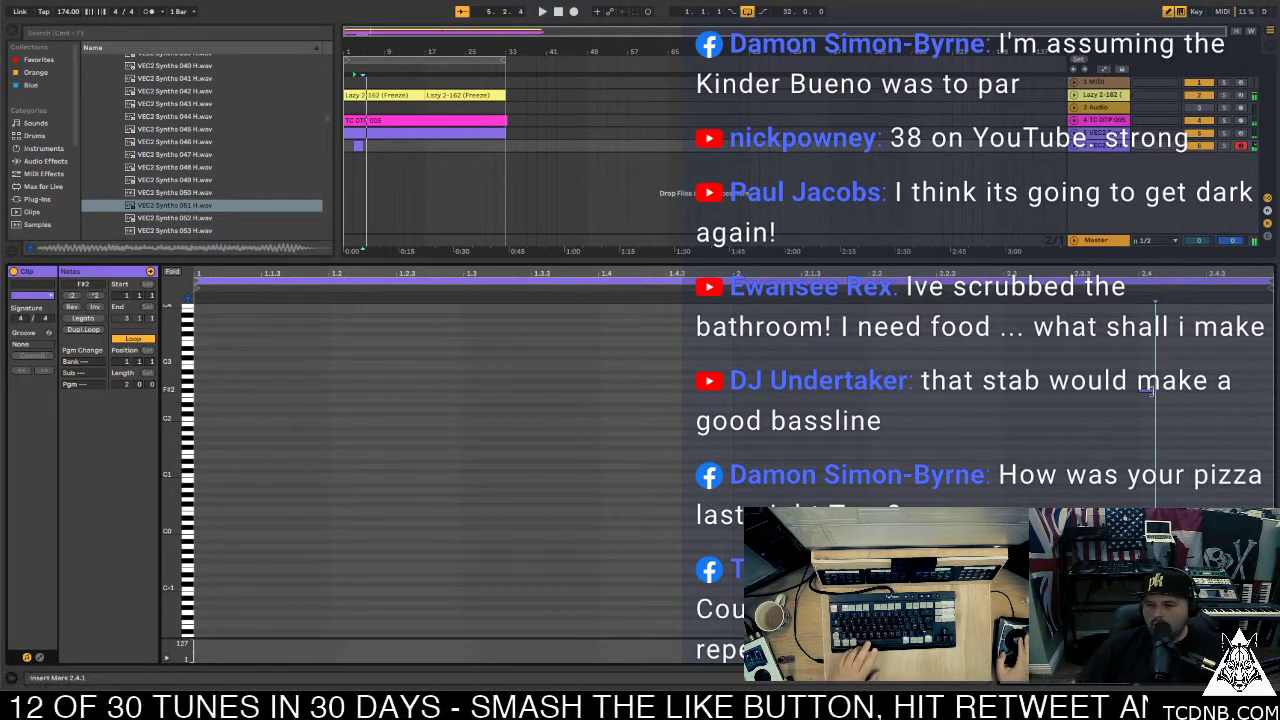
pyautogui.moveTo(1150, 391); pyautogui.dragTo(1252, 397)
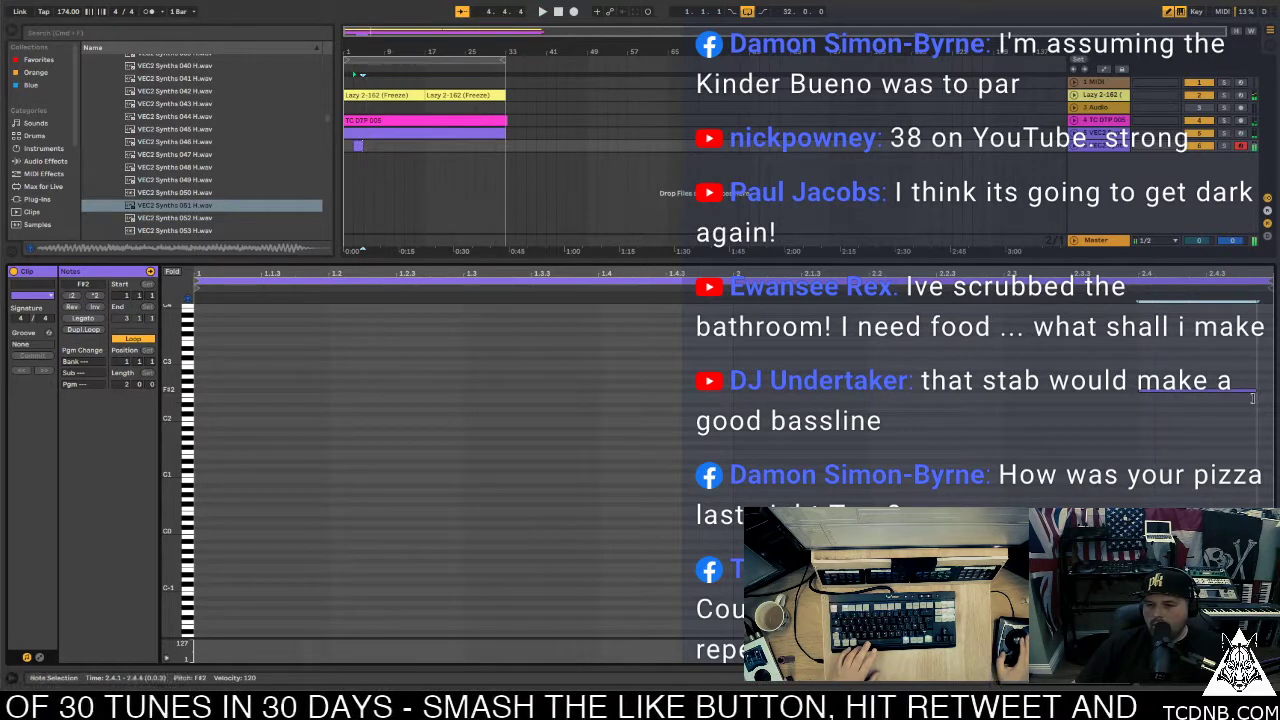
pyautogui.click(1180, 417)
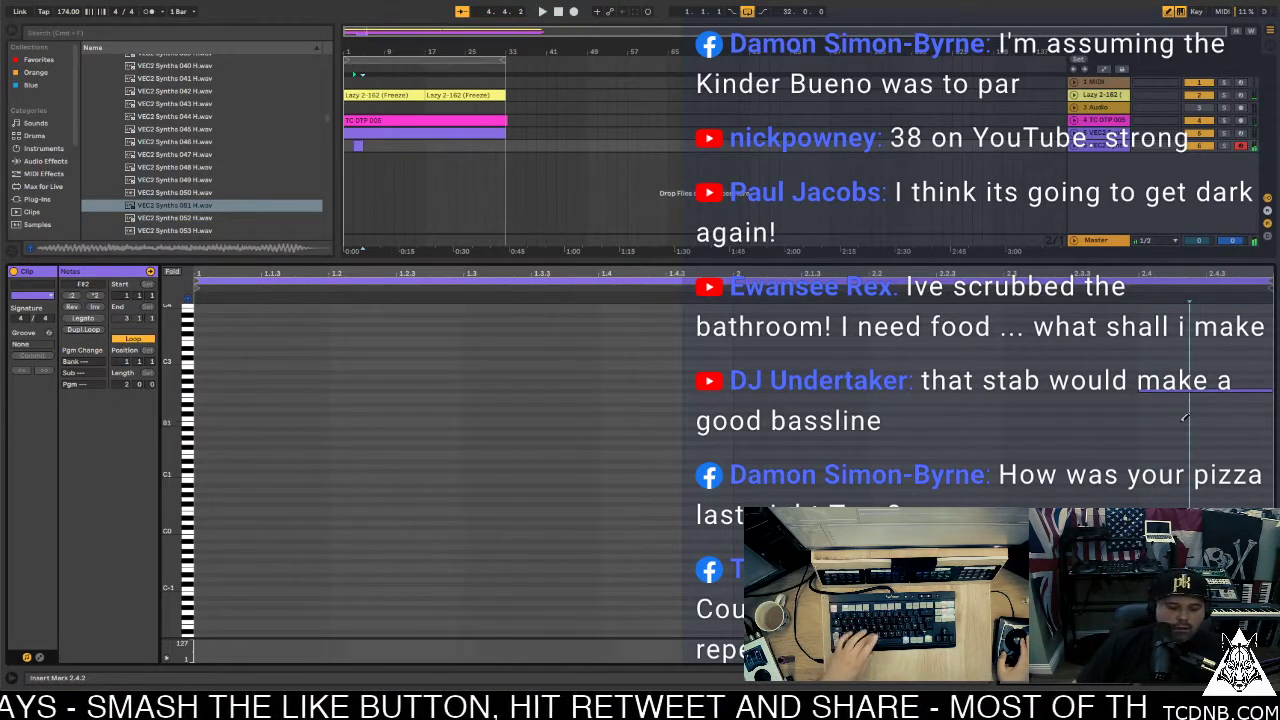
pyautogui.moveTo(1185, 418); pyautogui.dragTo(1210, 331)
pyautogui.press('space')
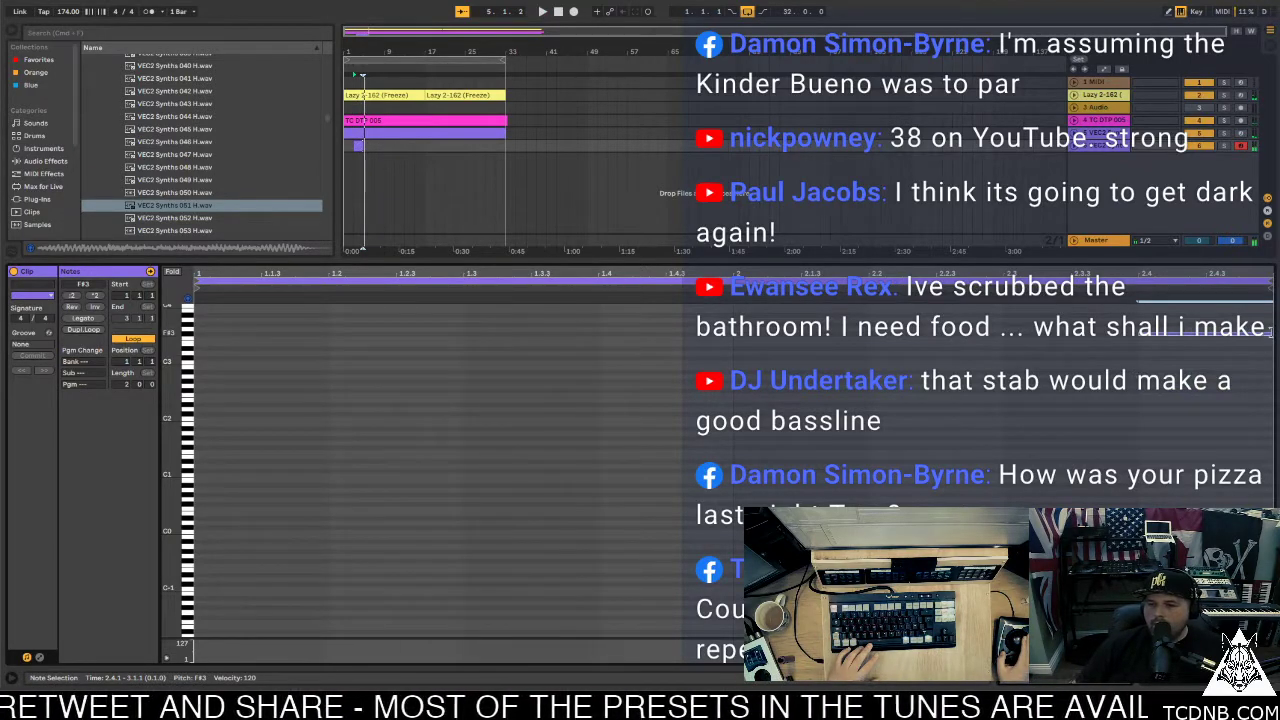
# Move the note to a half-beat D#3 at 2.4.3 and load VEC2 Synths 052 H.wav into the Simpler
pyautogui.moveTo(1270, 333); pyautogui.dragTo(1197, 340)
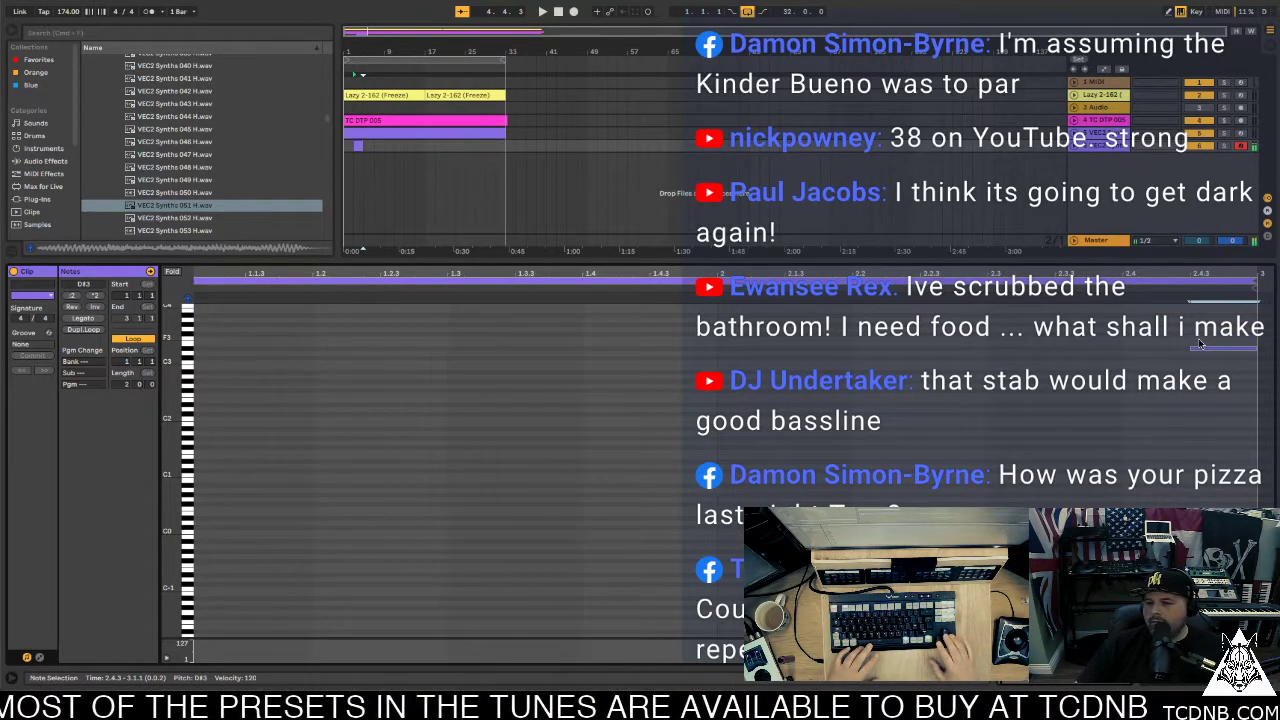
pyautogui.hotkey('shift', 'Tab')
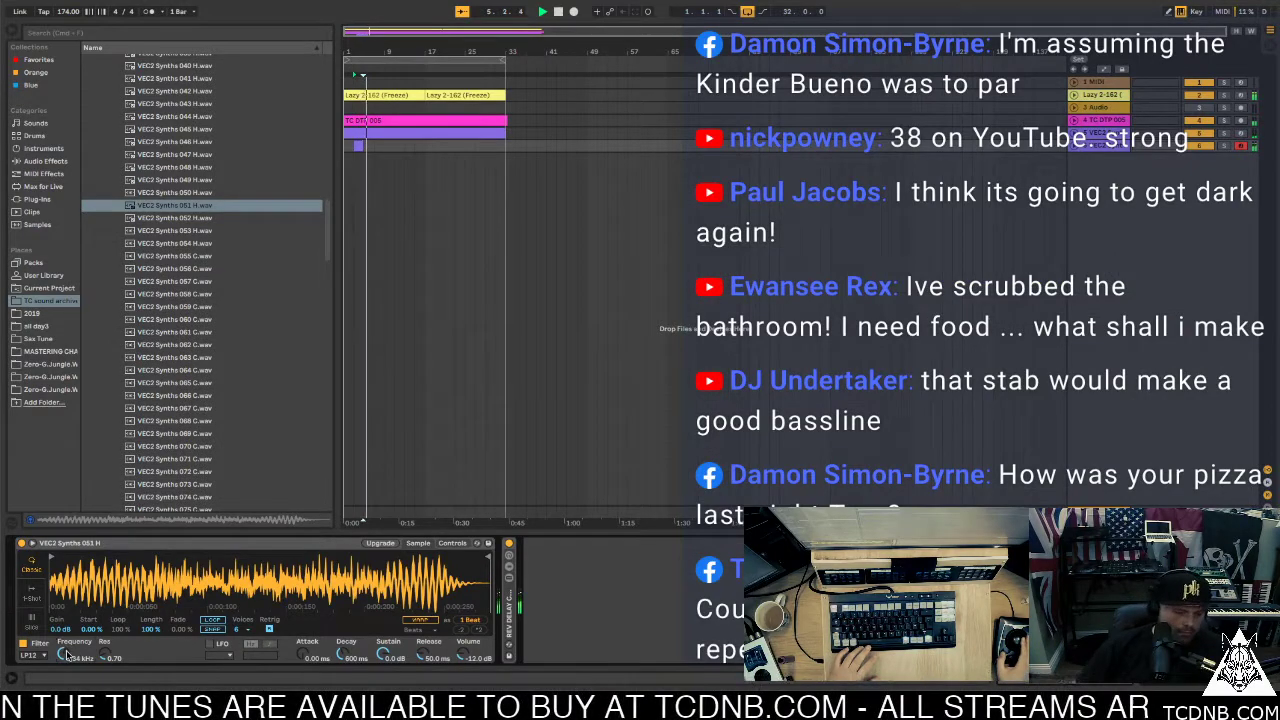
pyautogui.click(162, 218)
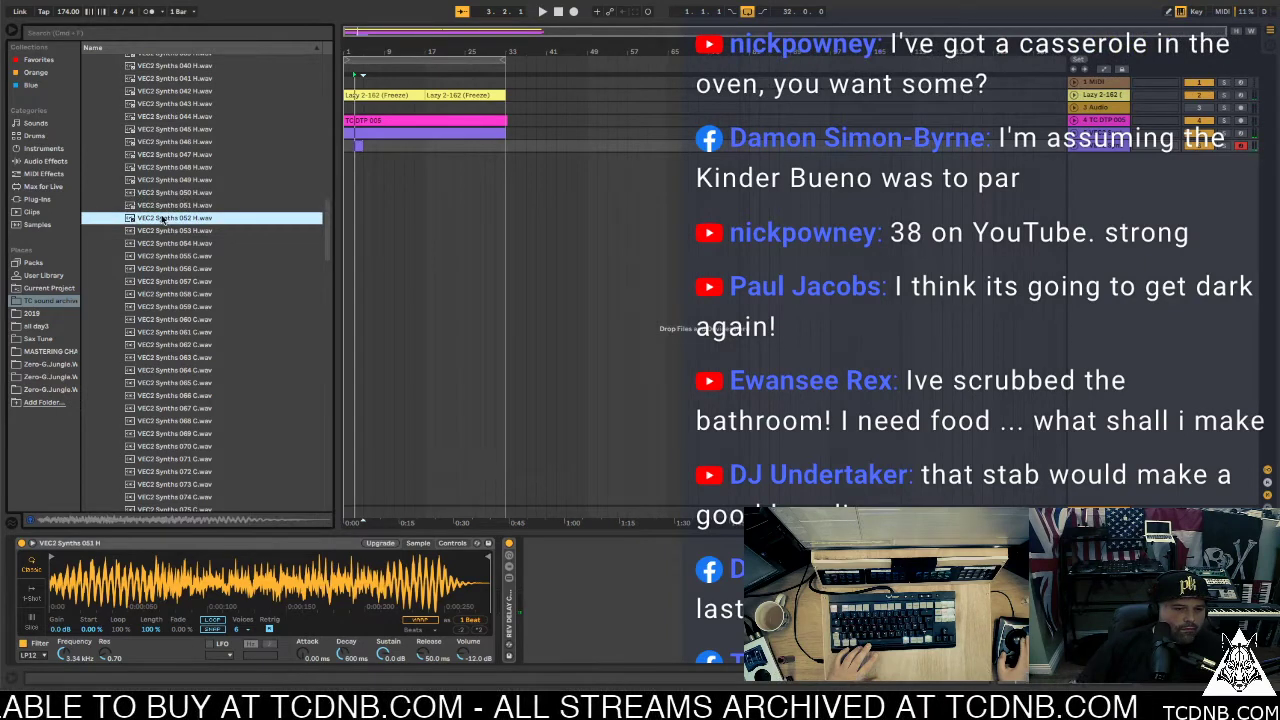
pyautogui.moveTo(178, 627); pyautogui.dragTo(168, 570)
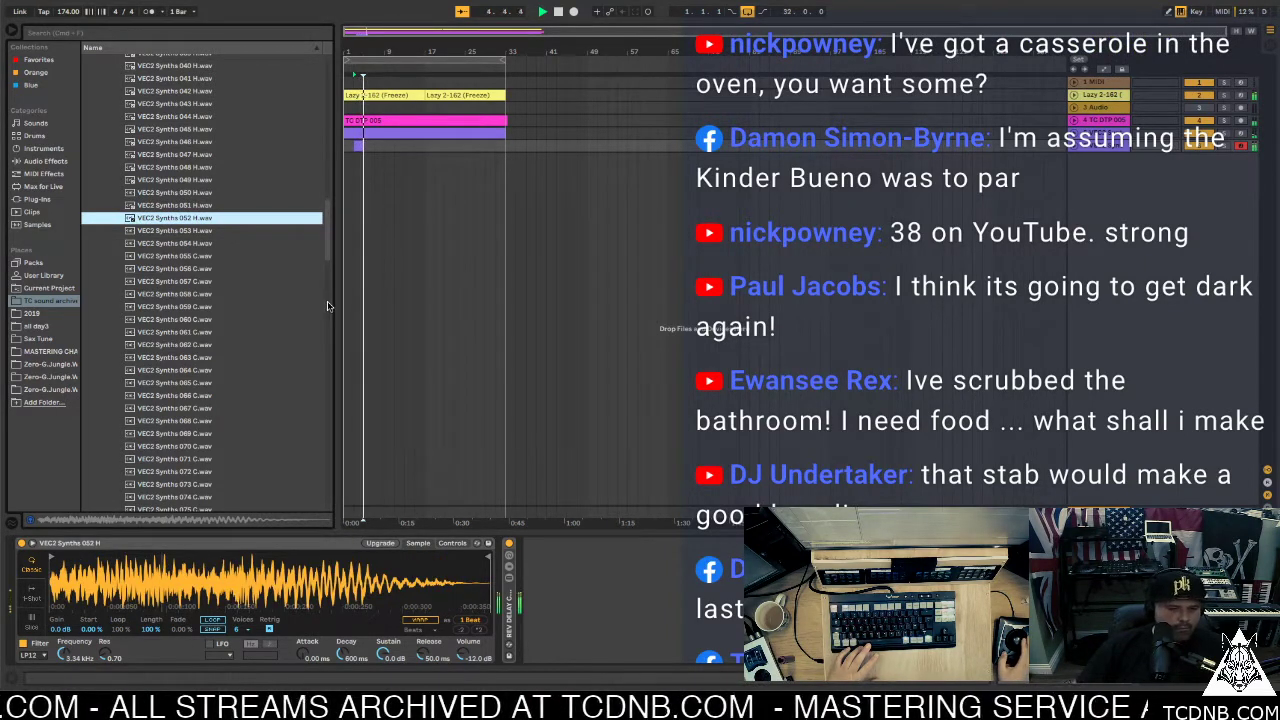
# Copy the two-bar clip from bar 3 to bar 7 and raise the Simpler's release to 1.08 s
pyautogui.click(358, 146)
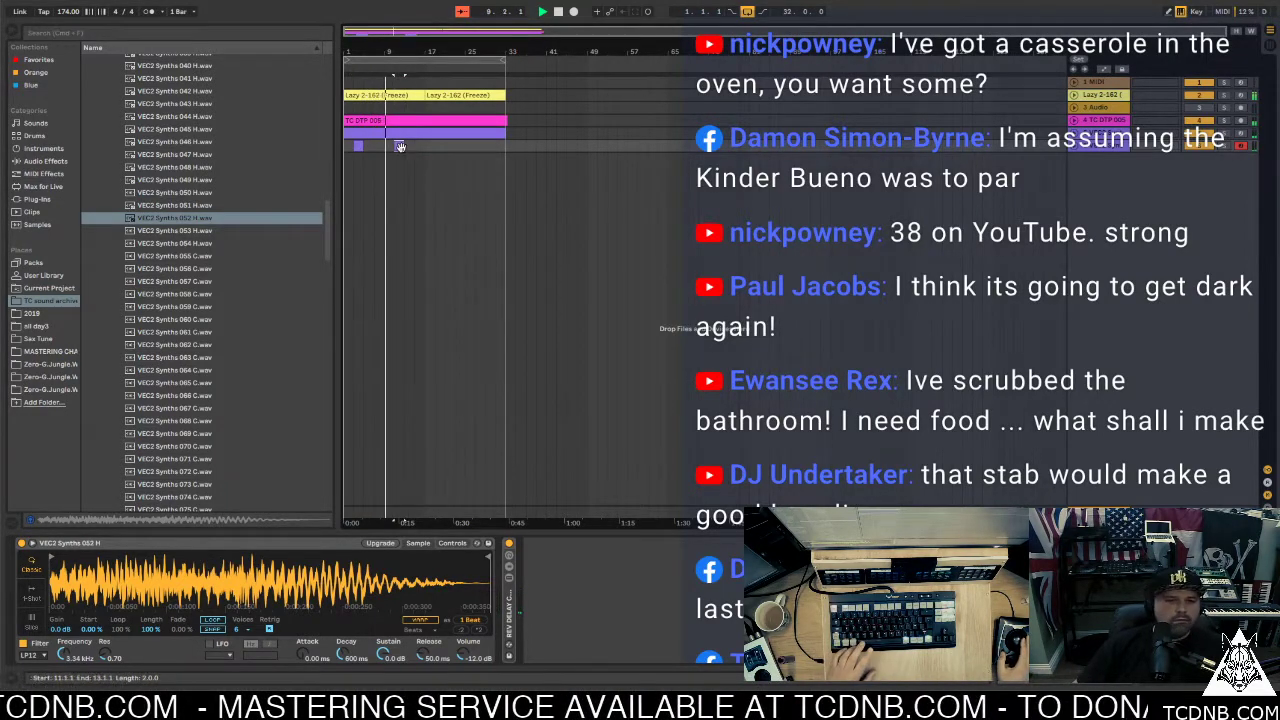
pyautogui.moveTo(400, 146); pyautogui.dragTo(385, 148)
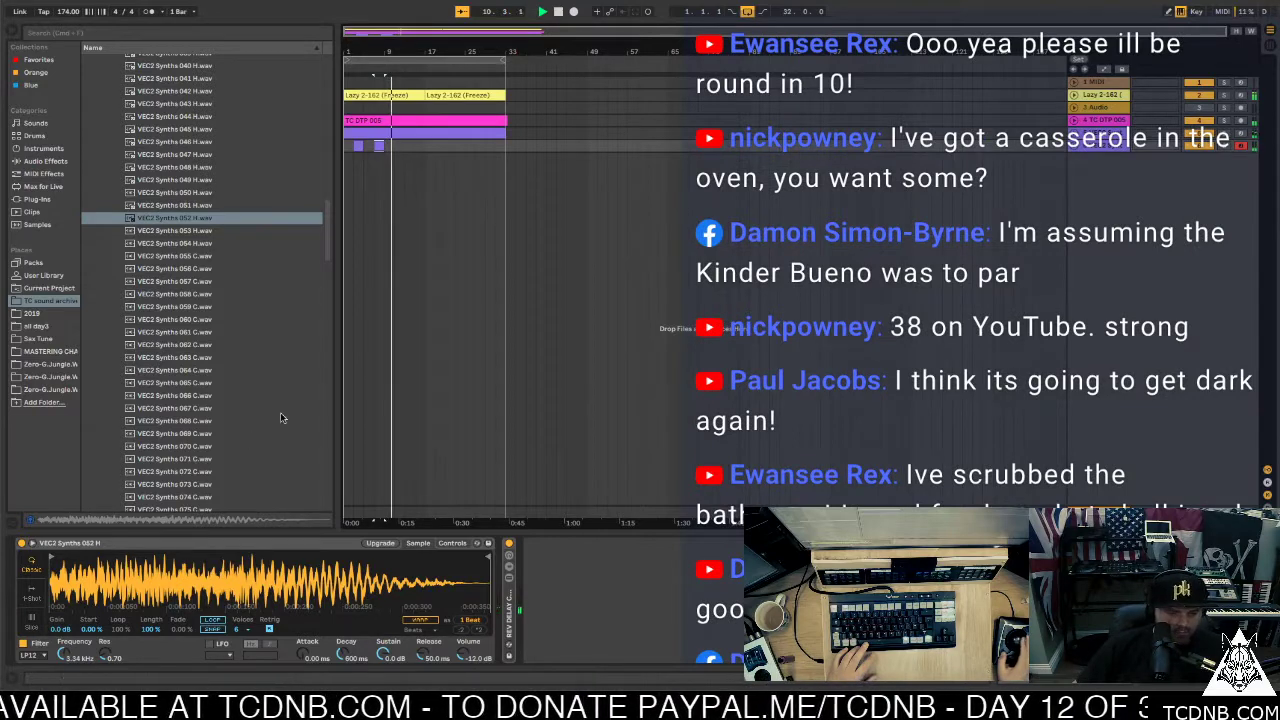
pyautogui.moveTo(418, 657); pyautogui.dragTo(418, 630)
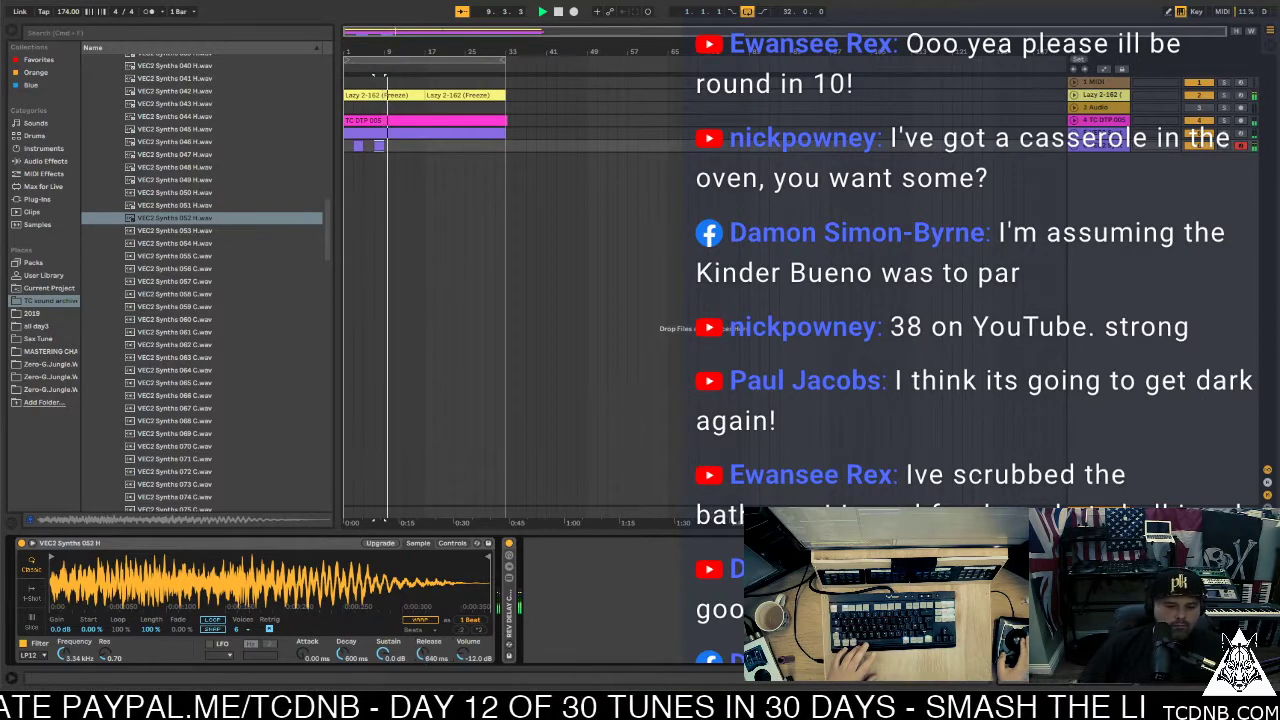
# Audition the VEC2 Synths samples from 053 H through 056 C and load VEC2 Synths 056 C.wav into the Simpler
pyautogui.press('Down')
pyautogui.press('Down')
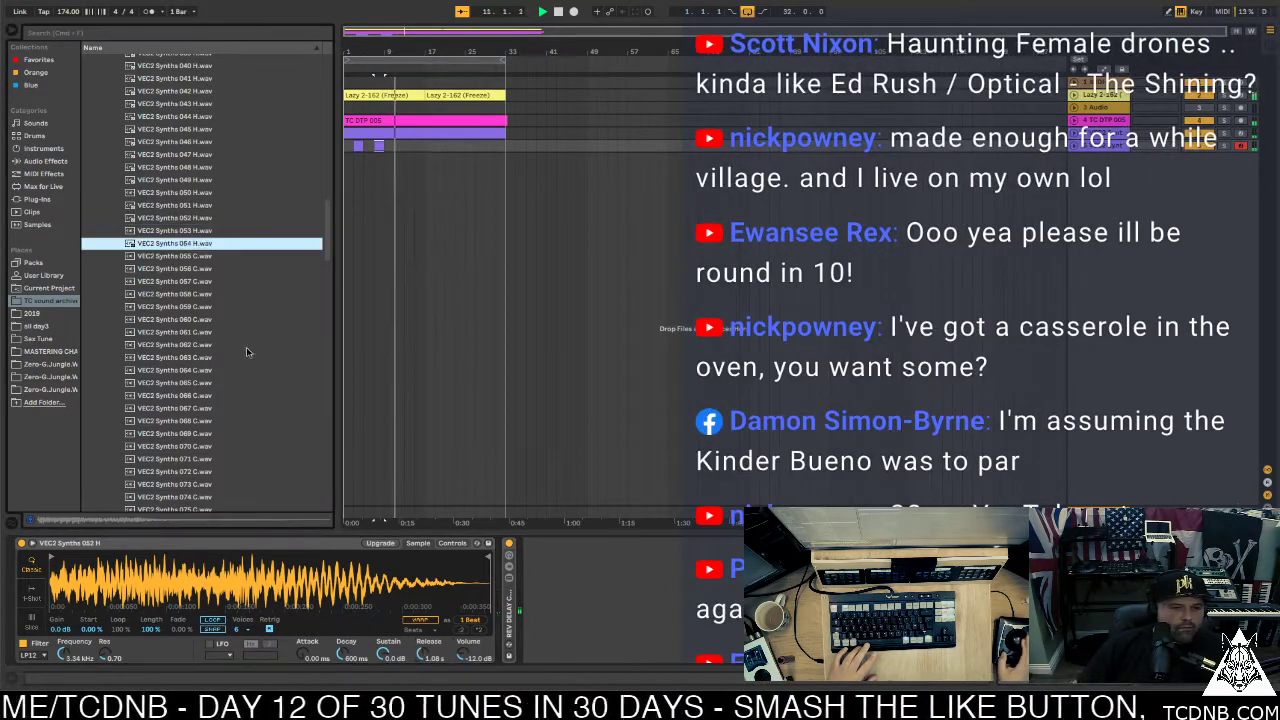
pyautogui.press('Down')
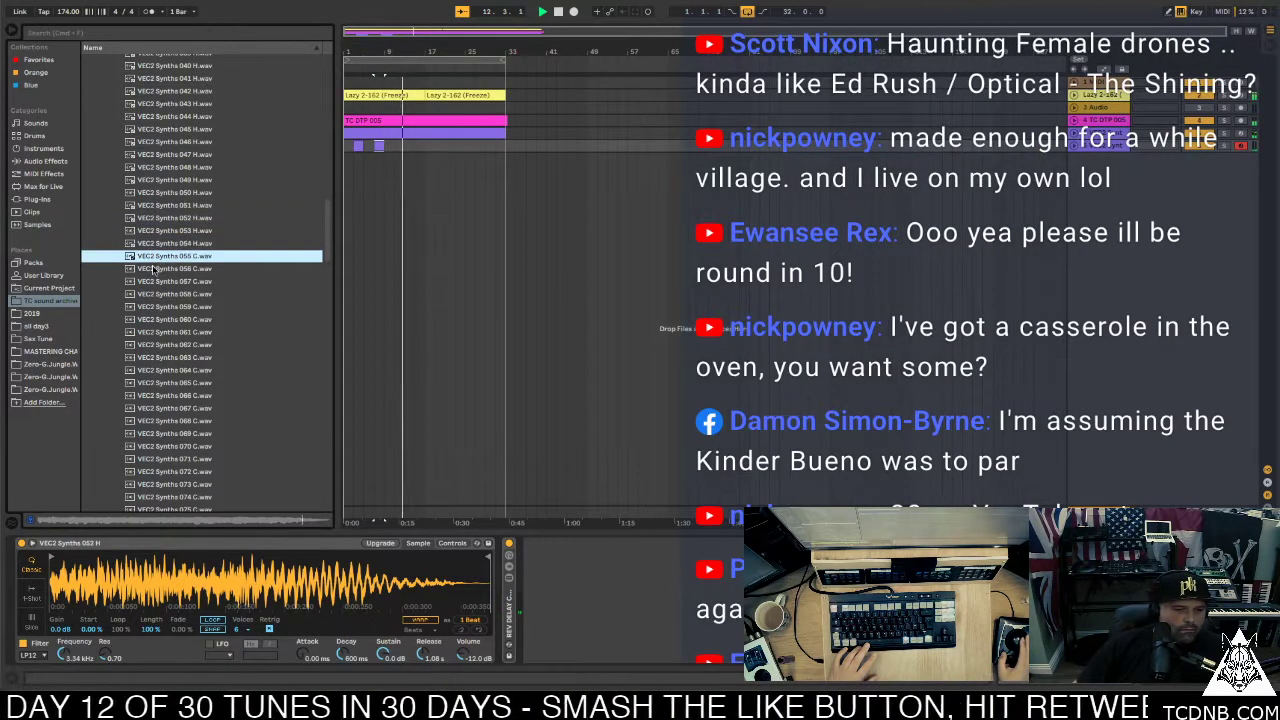
pyautogui.click(154, 268)
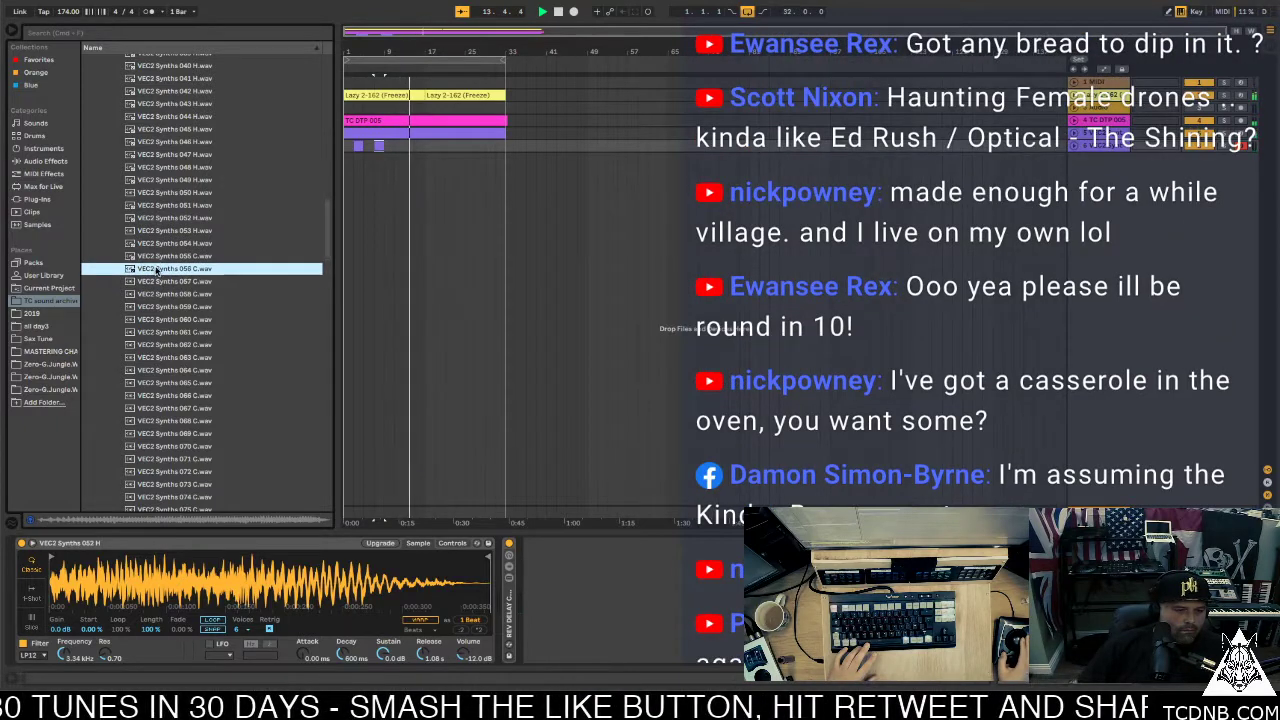
pyautogui.doubleClick(156, 270)
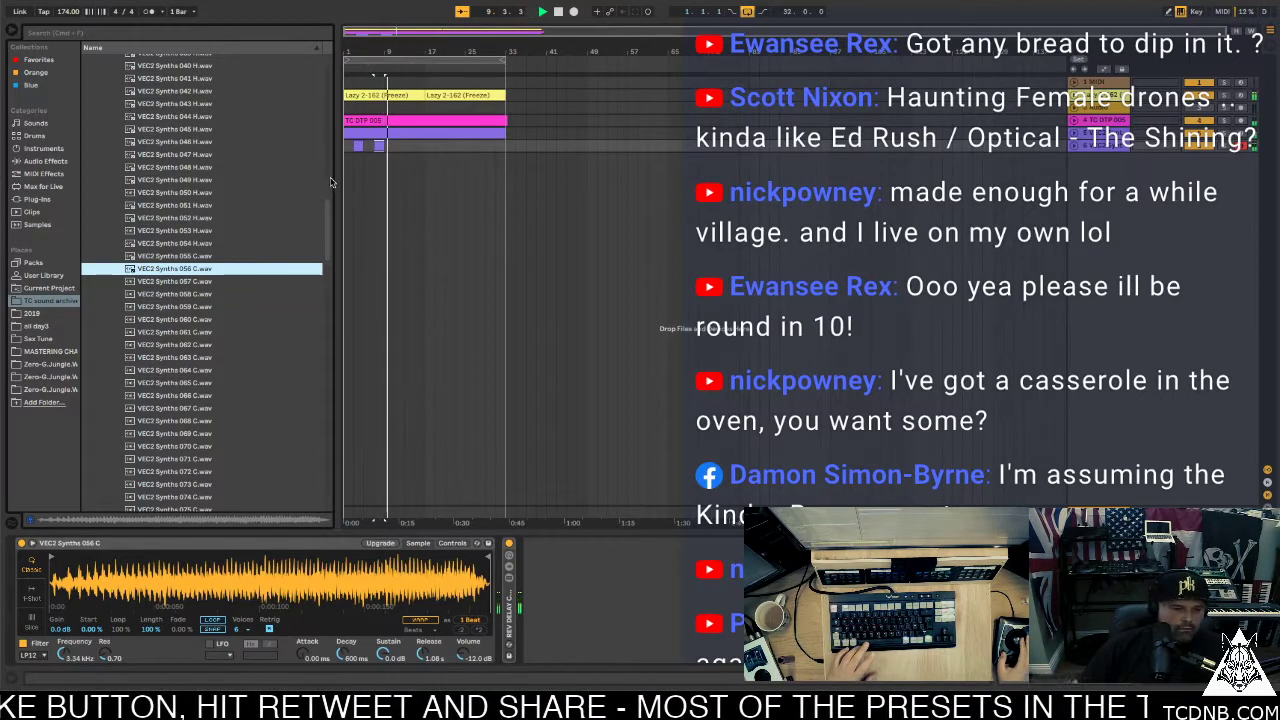
# Audition the VEC2 Synths samples between 061 C and 068 C as alternative stab sounds
pyautogui.hotkey('shift', 'Tab')
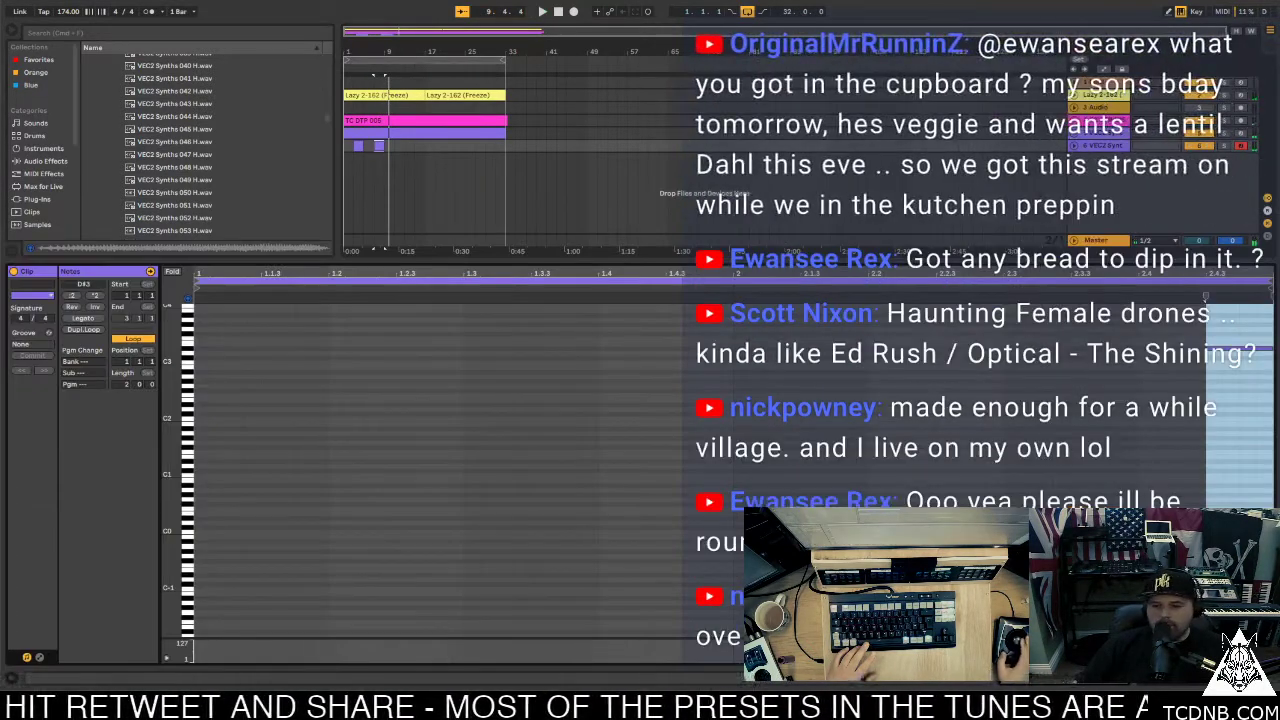
pyautogui.hotkey('ctrl', 'alt', 'l')
pyautogui.click(189, 334)
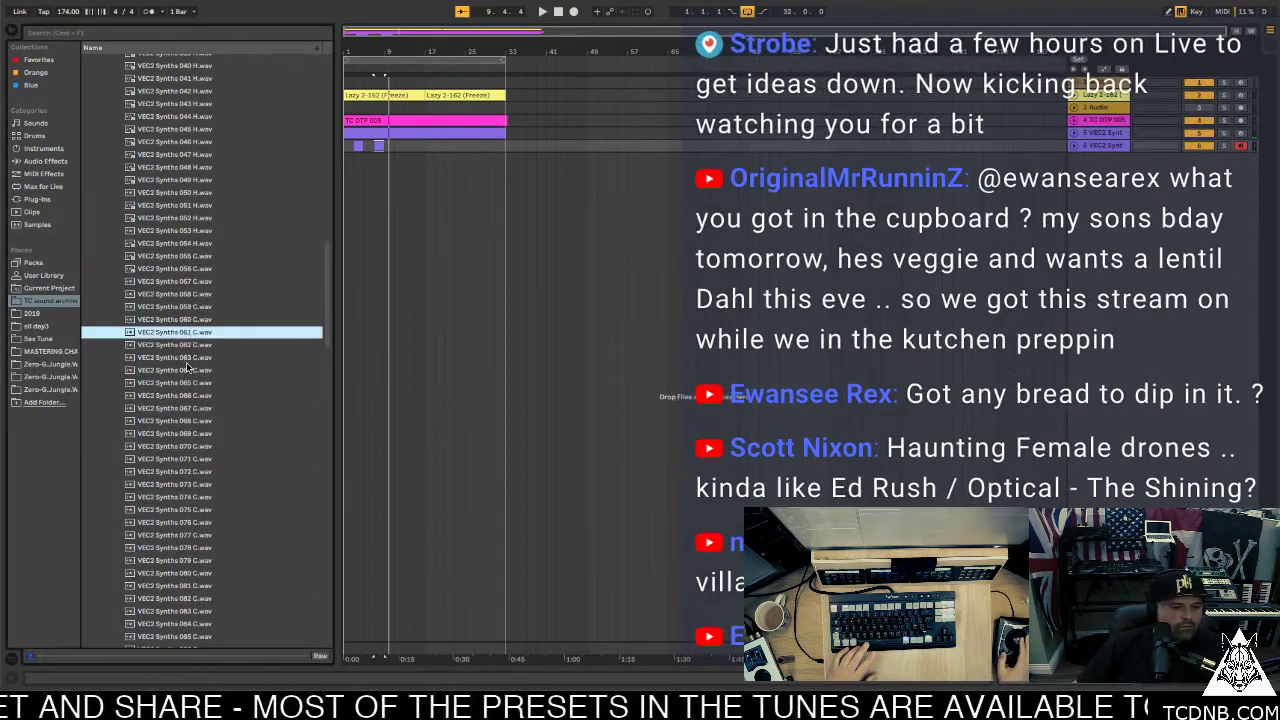
pyautogui.click(186, 370)
pyautogui.click(184, 383)
pyautogui.click(182, 396)
pyautogui.click(181, 408)
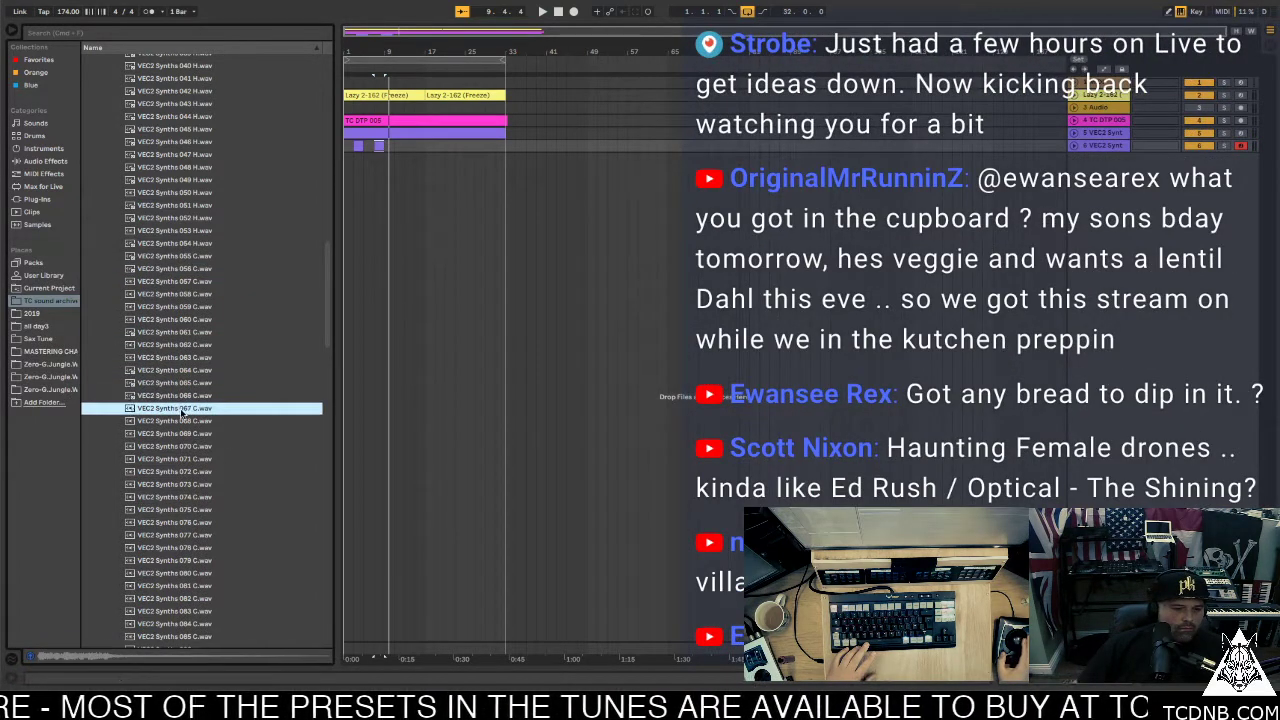
pyautogui.click(185, 424)
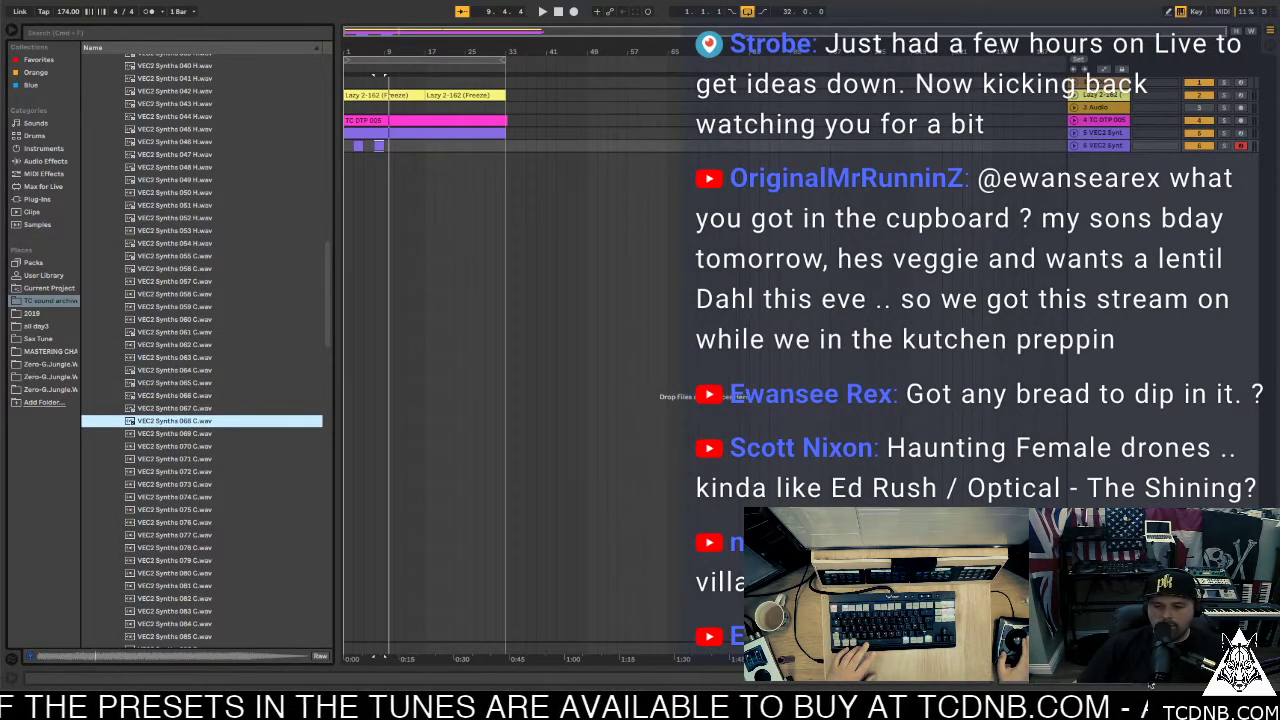
# Preview VEC2 Synths 083 C.wav, load it into the Simpler and play it with the track
pyautogui.hotkey('ctrl', 'alt', 'l')
pyautogui.scroll(-10, 175, 330)
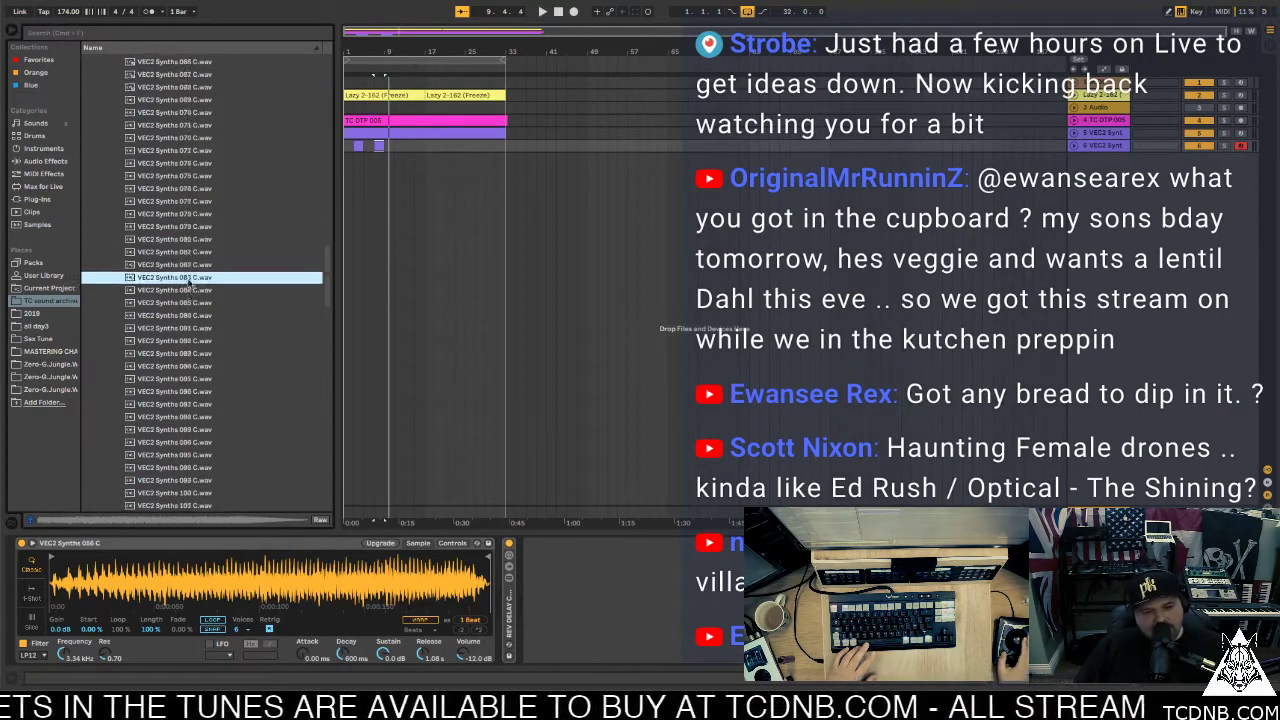
pyautogui.click(195, 248)
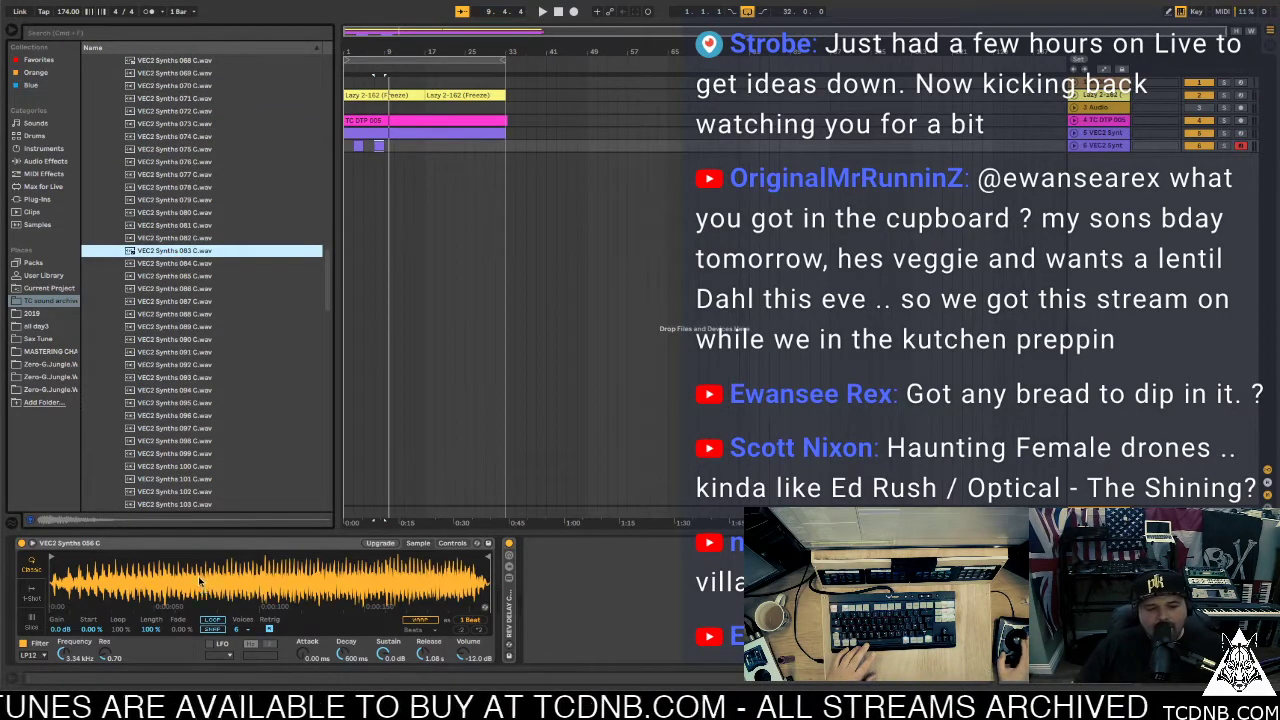
pyautogui.moveTo(200, 582); pyautogui.dragTo(201, 580)
pyautogui.press('space')
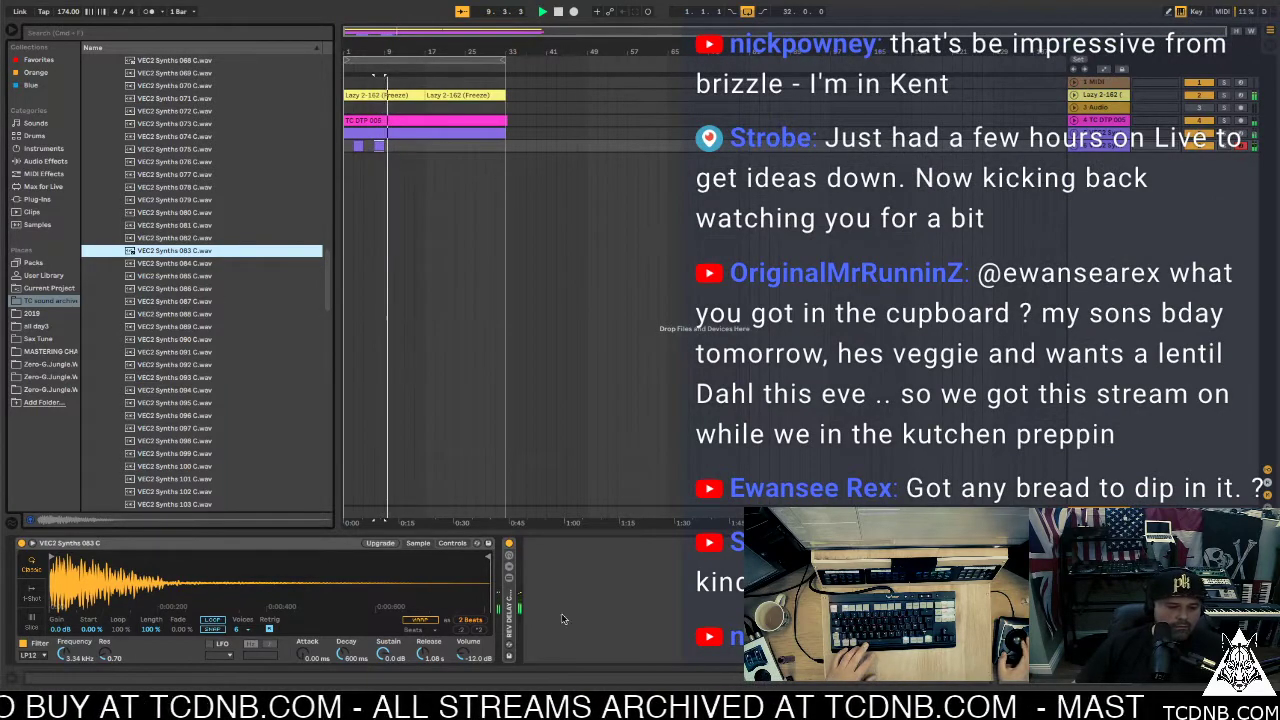
# Change the note in the bar 7 clip to a sixteenth-note D3 at 2.4.4 and play it back
pyautogui.doubleClick(384, 148)
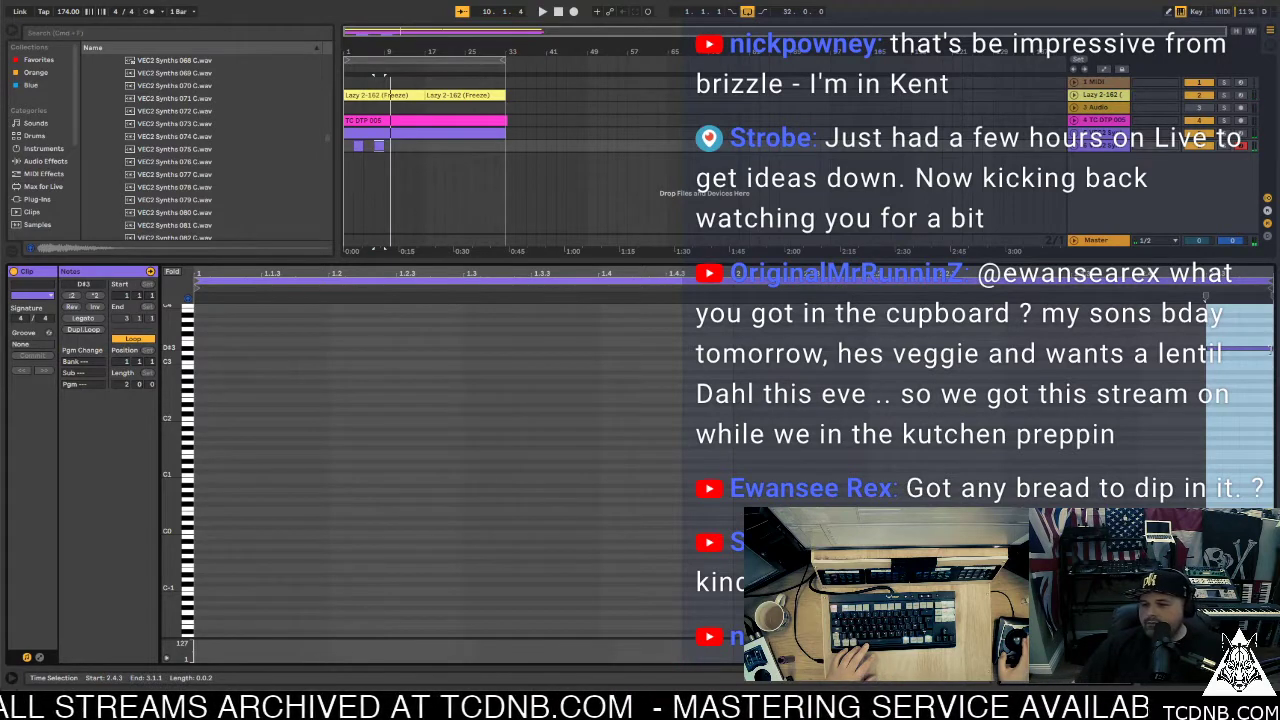
pyautogui.press('space')
pyautogui.doubleClick(1233, 352)
pyautogui.moveTo(1231, 356); pyautogui.dragTo(1256, 361)
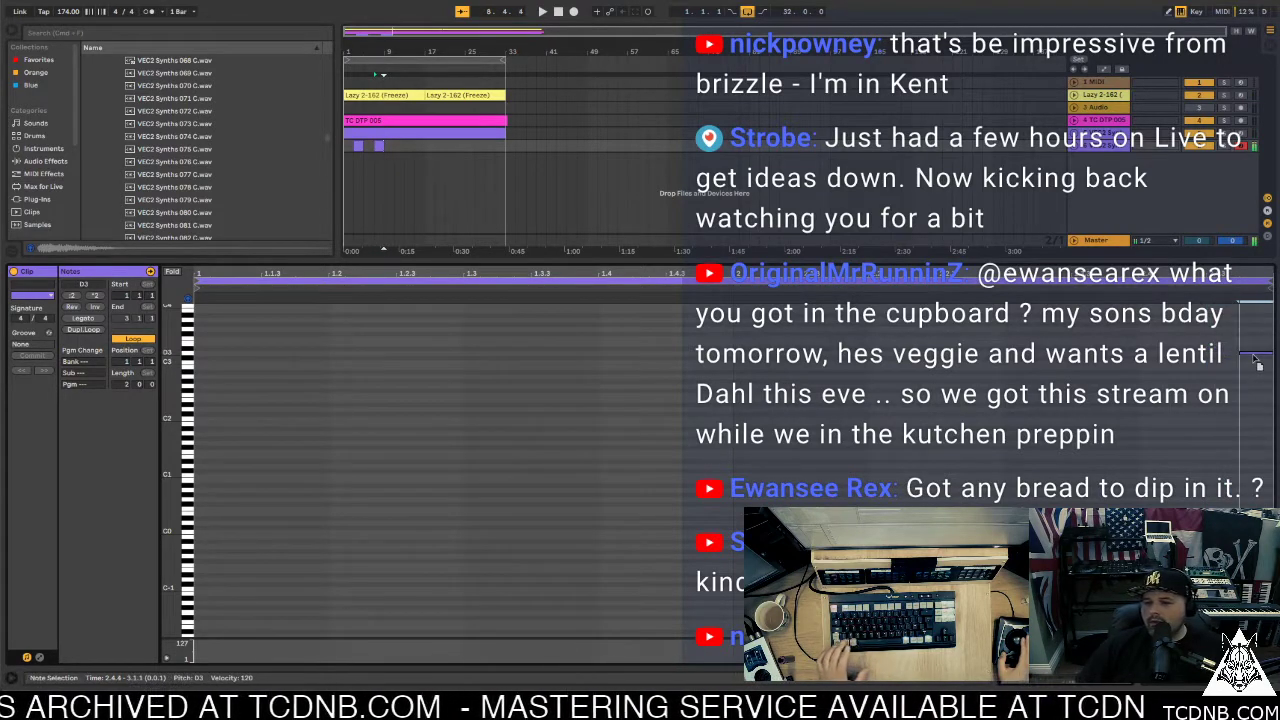
pyautogui.press('space')
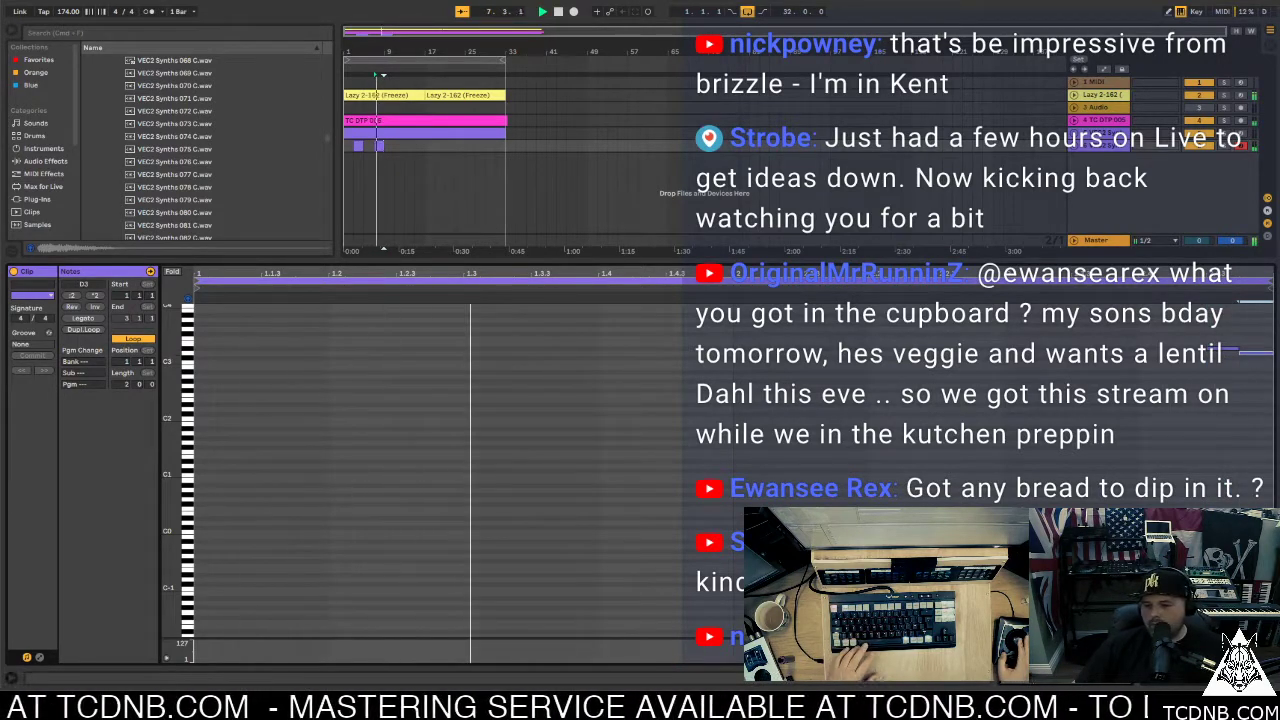
# Unfold the REV DELAY COMBO rack and place a sixteenth-note C#3 at 2.4.3 in the bar 7 clip
pyautogui.hotkey('shift', 'Tab')
pyautogui.doubleClick(509, 618)
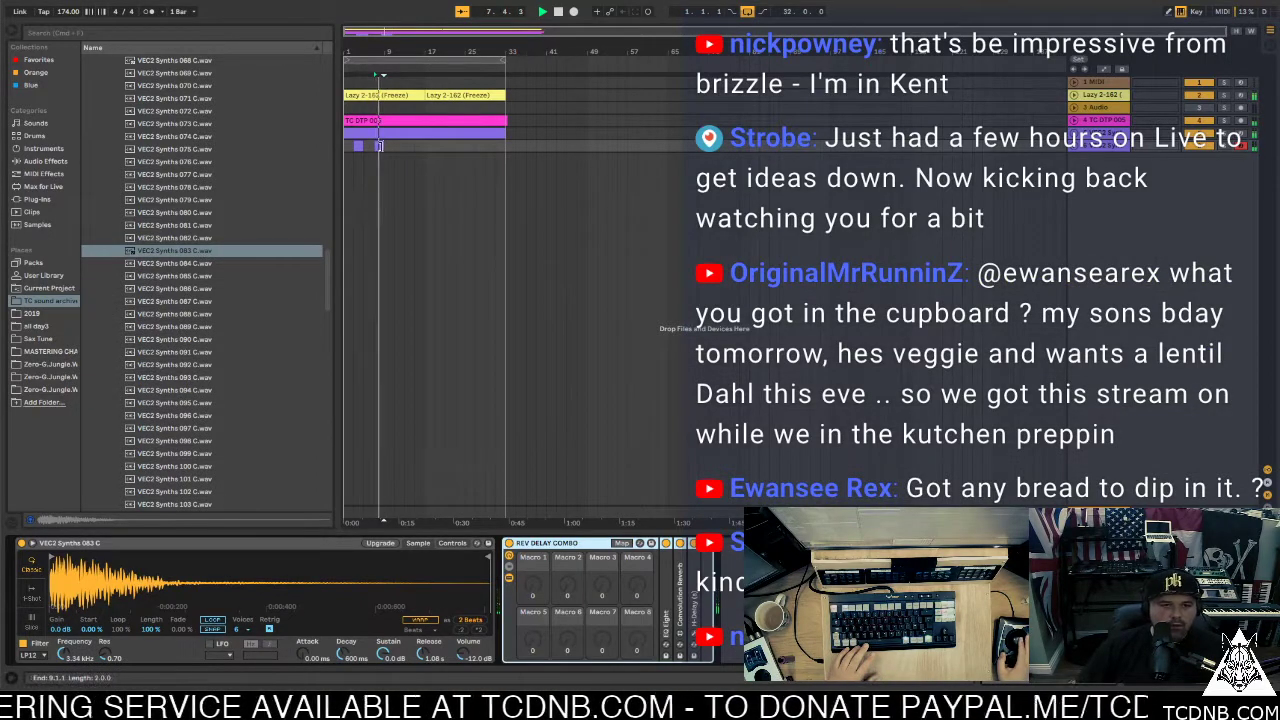
pyautogui.hotkey('shift', 'Tab')
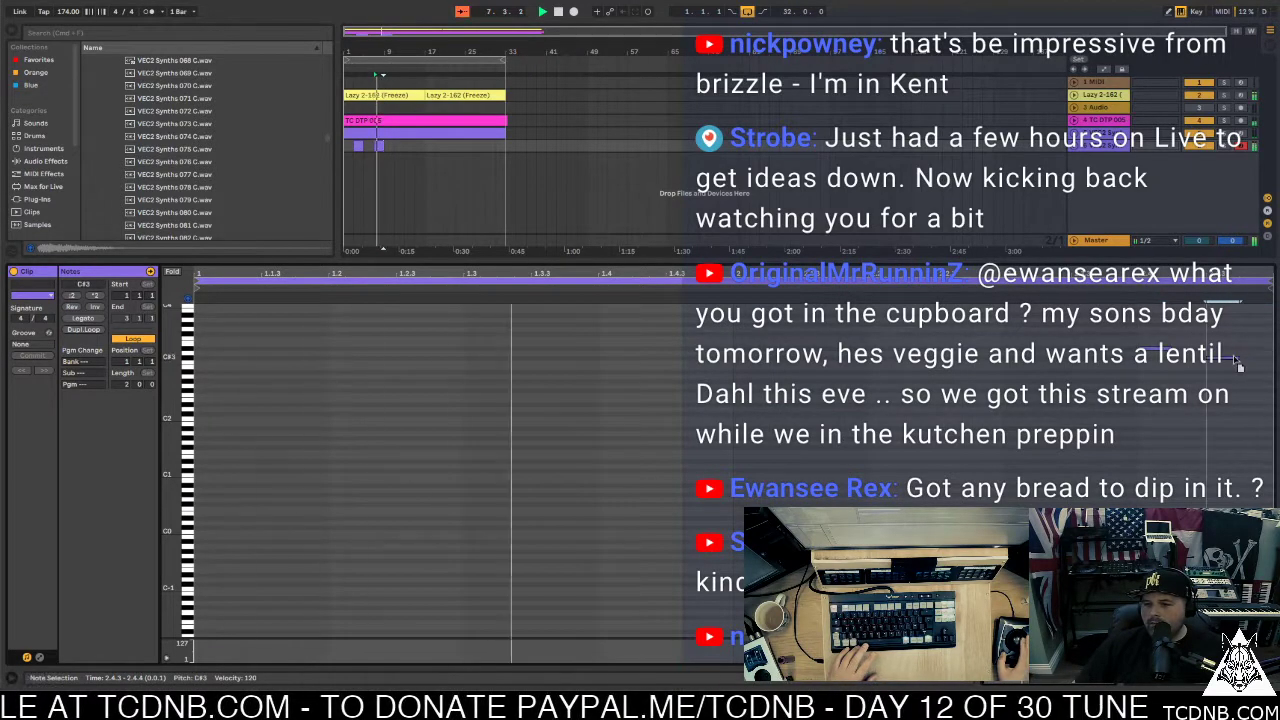
pyautogui.doubleClick(380, 147)
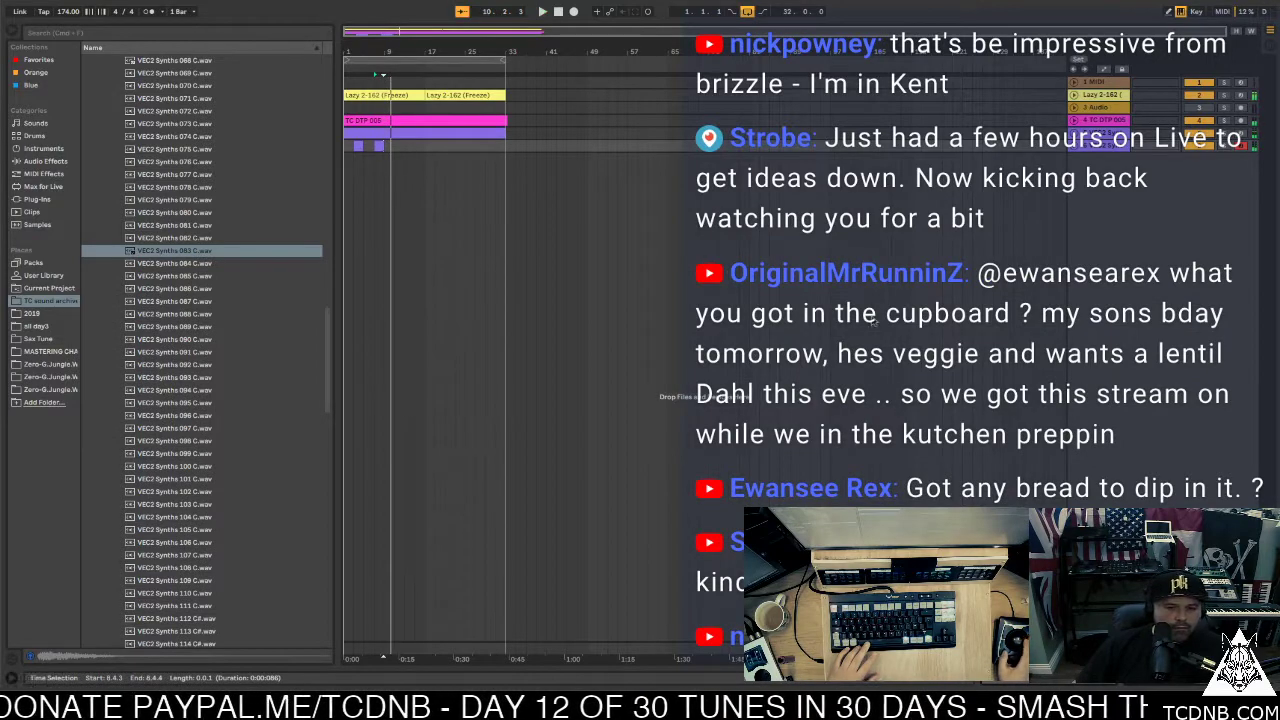
pyautogui.doubleClick(376, 147)
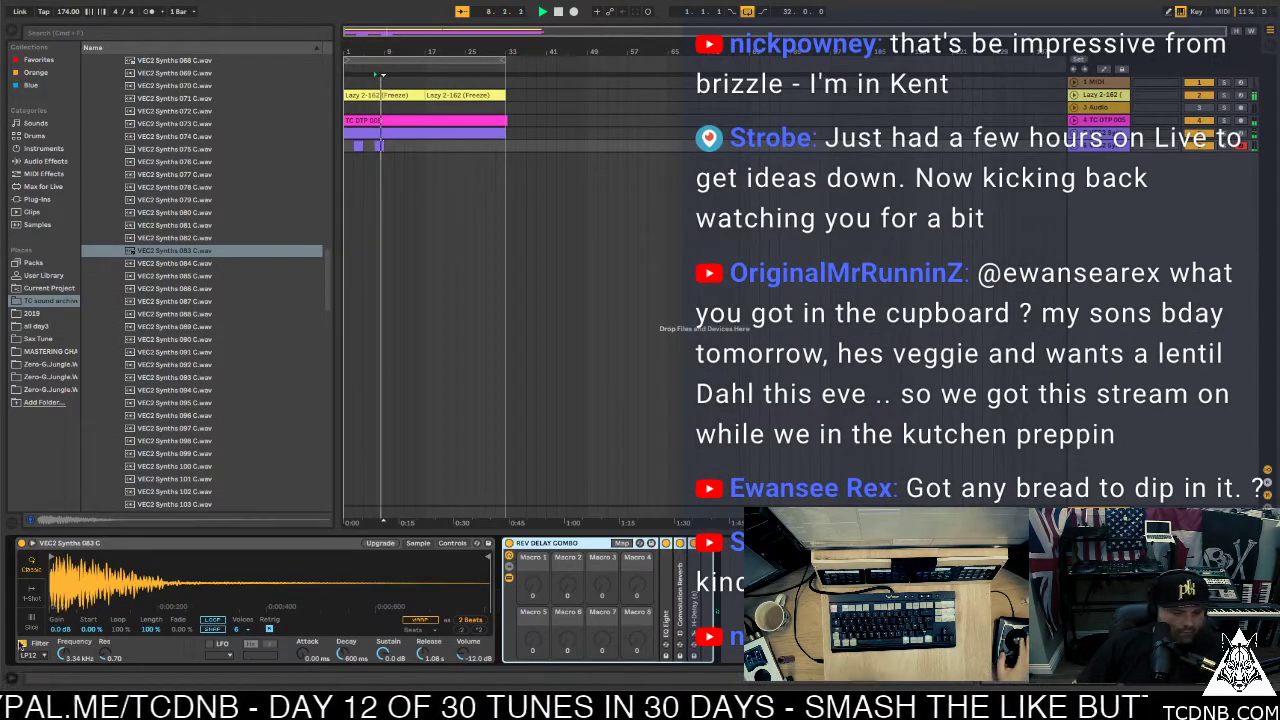
# Remove the stab clip at bar 3 and repeat the bar 7 clip at bars 15, 23 and 31
pyautogui.click(367, 148)
pyautogui.moveTo(367, 148); pyautogui.dragTo(428, 147)
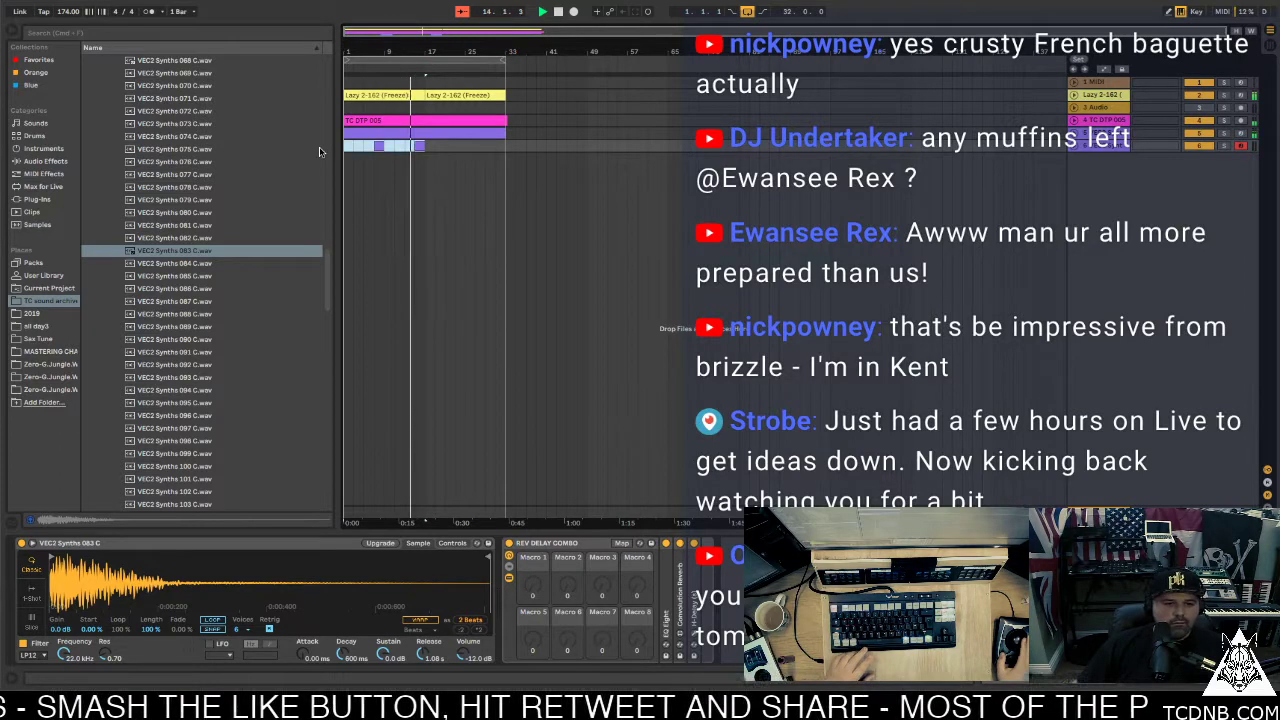
pyautogui.hotkey('ctrl', 'd')
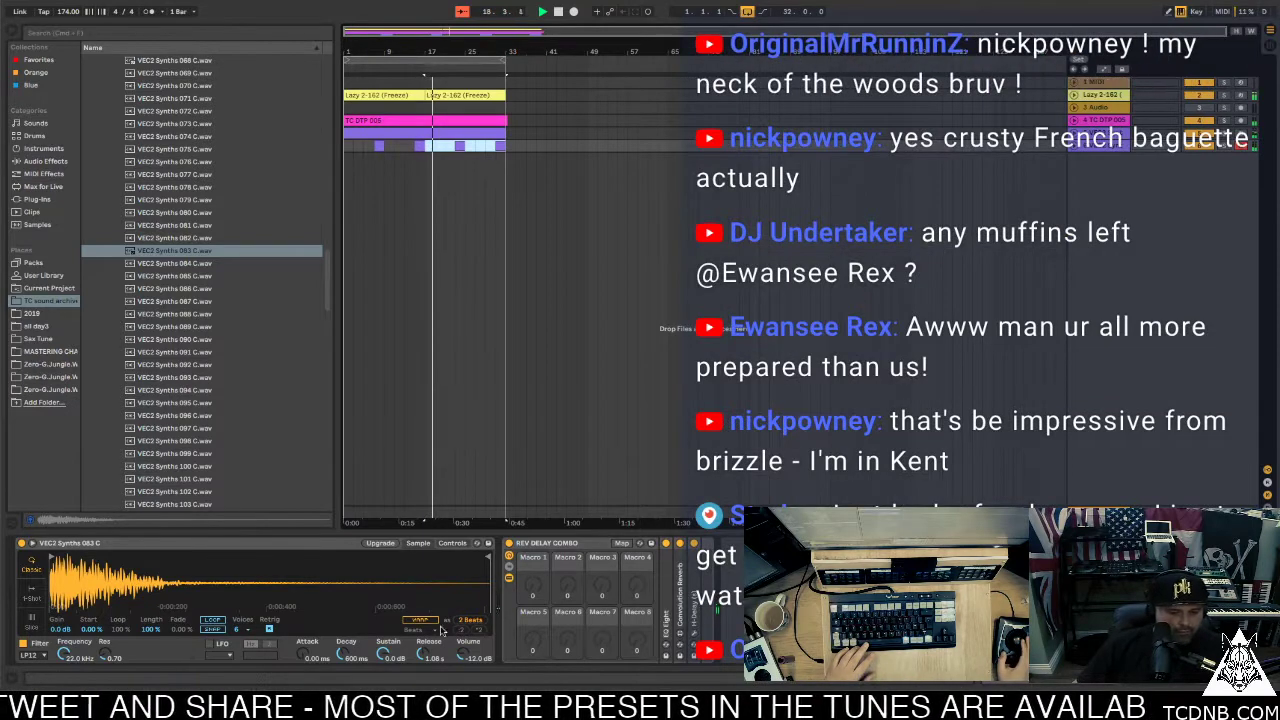
# Set the rack's EQ Eight frequency to 166 Hz and the Simpler's detune to +4 ct, playing back from bar 7
pyautogui.click(455, 543)
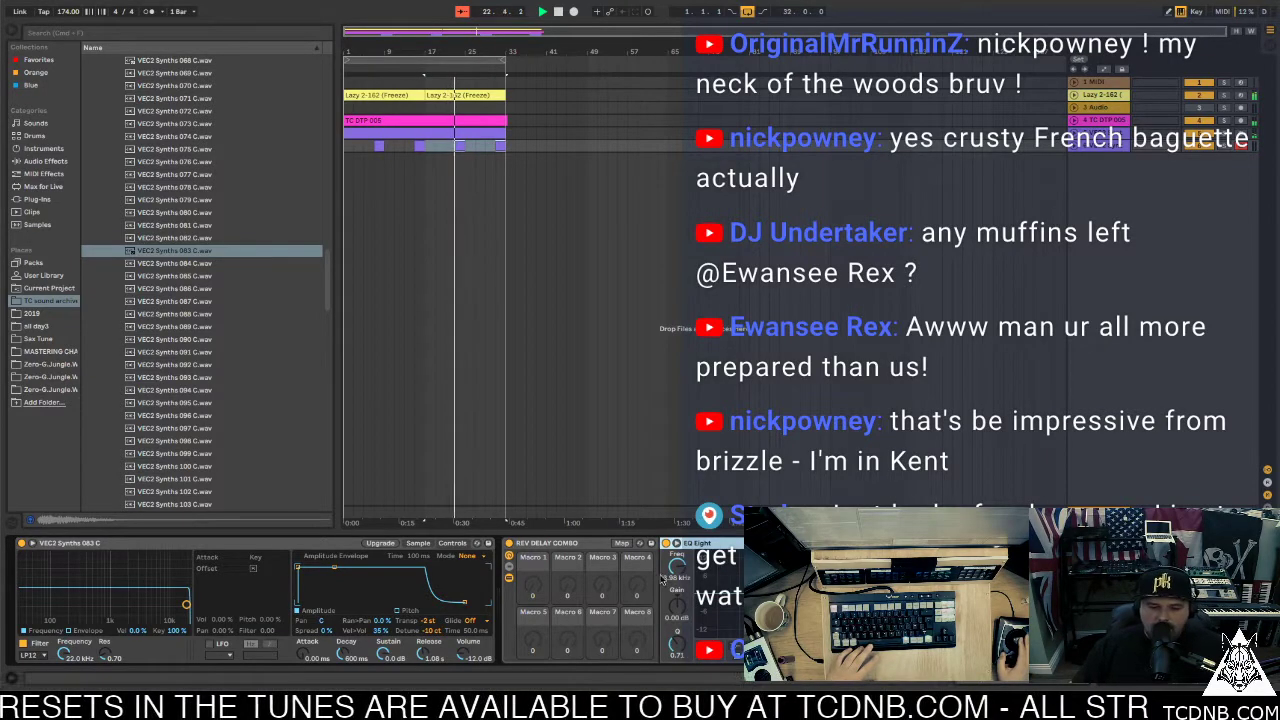
pyautogui.doubleClick(666, 580)
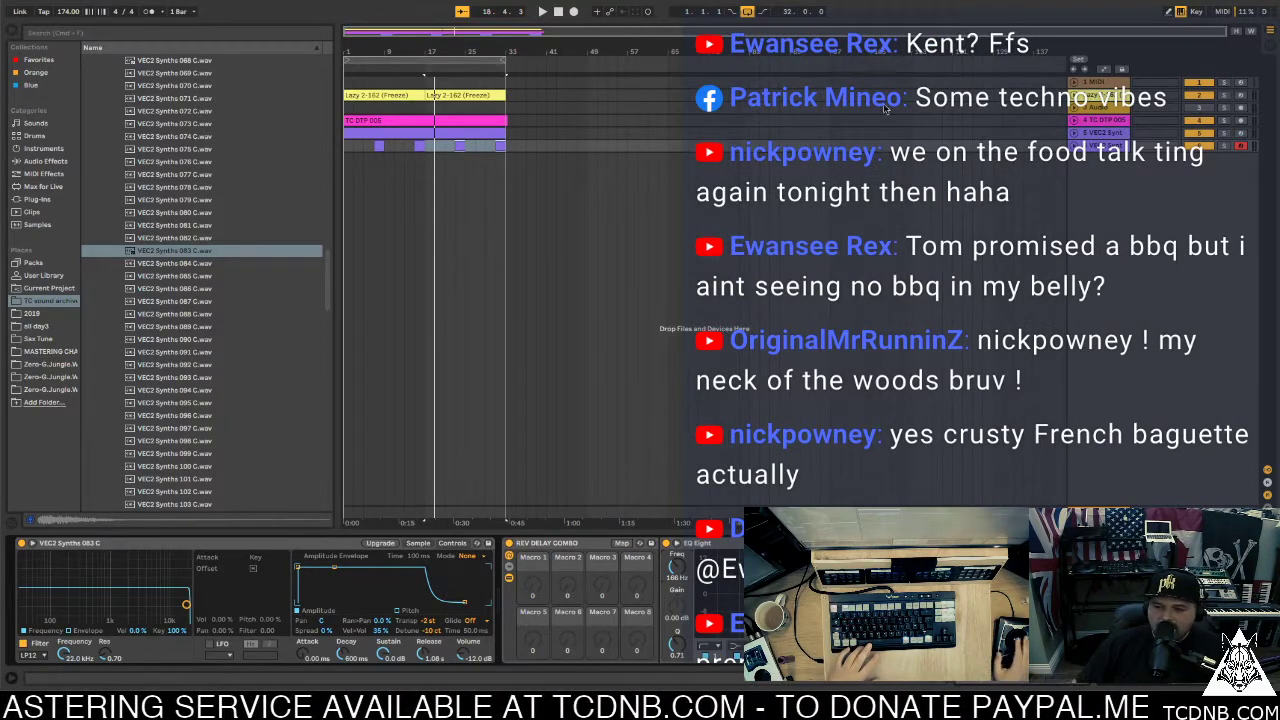
pyautogui.click(378, 148)
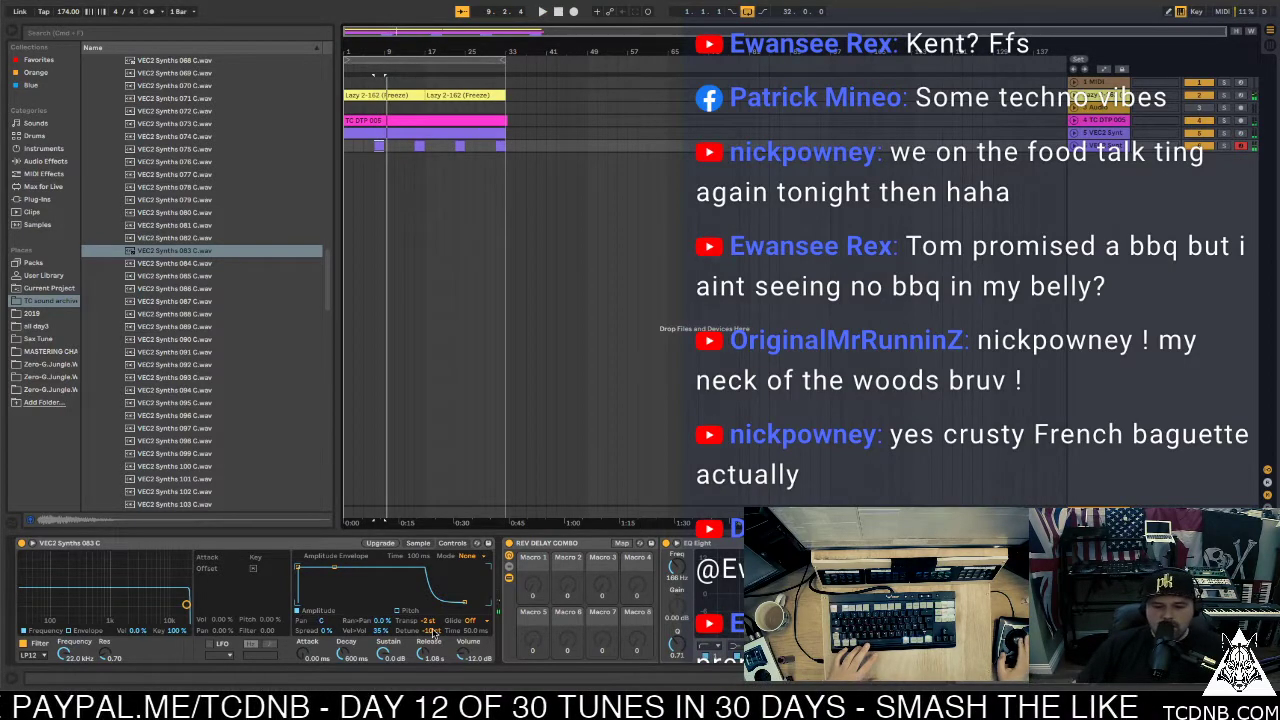
pyautogui.press('space')
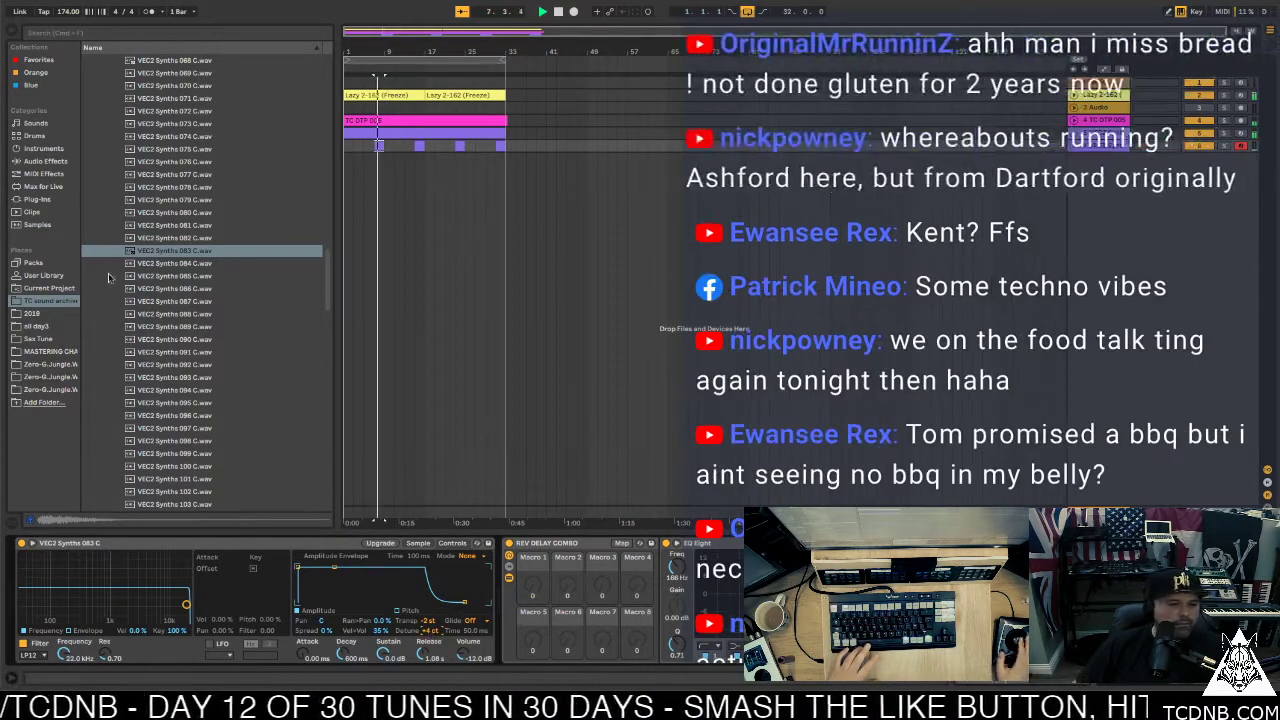
# Place VEC2 Synths 085 C.wav on a new audio track at bar 1 and repeat it at bars 9, 17 and 25
pyautogui.click(173, 276)
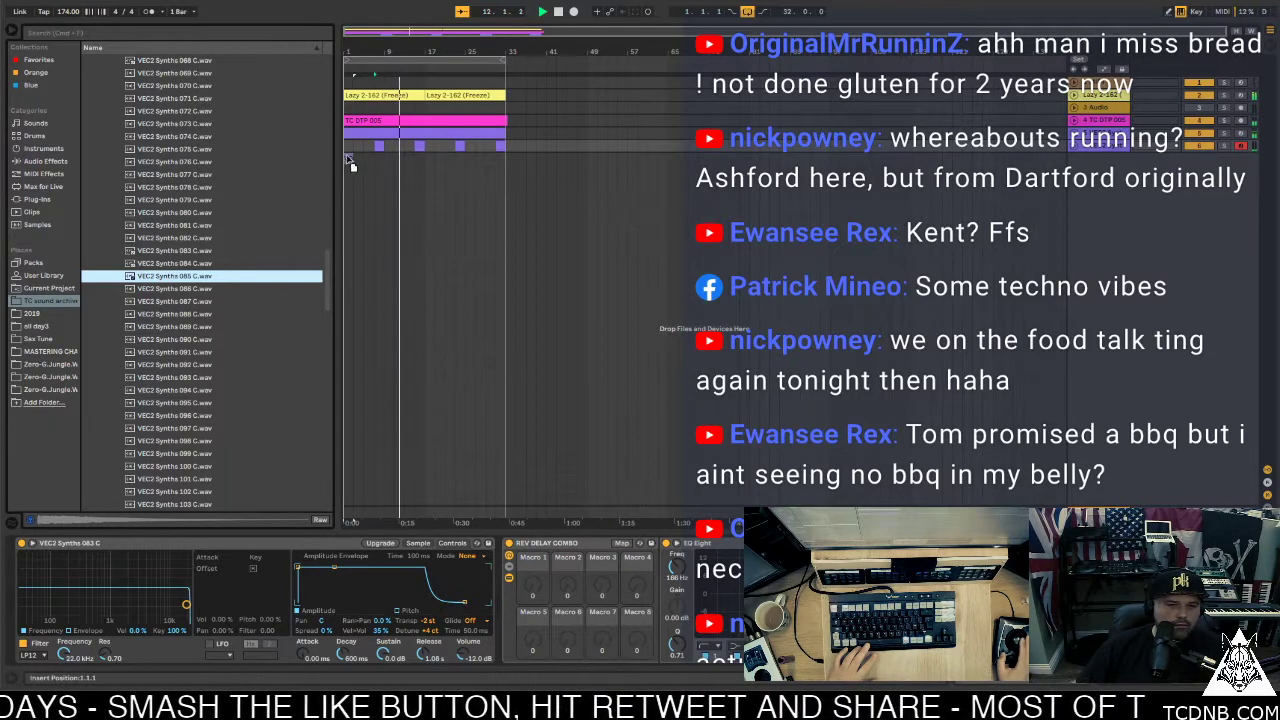
pyautogui.moveTo(351, 165); pyautogui.dragTo(352, 160)
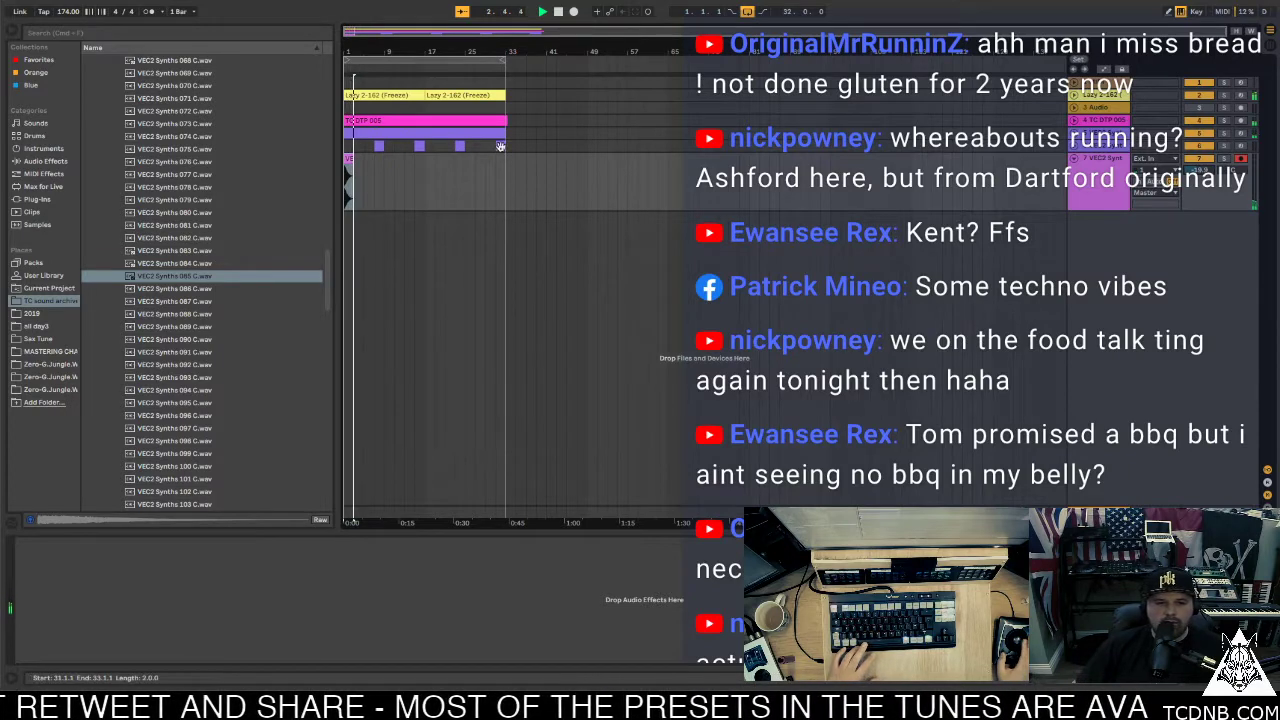
pyautogui.moveTo(348, 158); pyautogui.dragTo(389, 160)
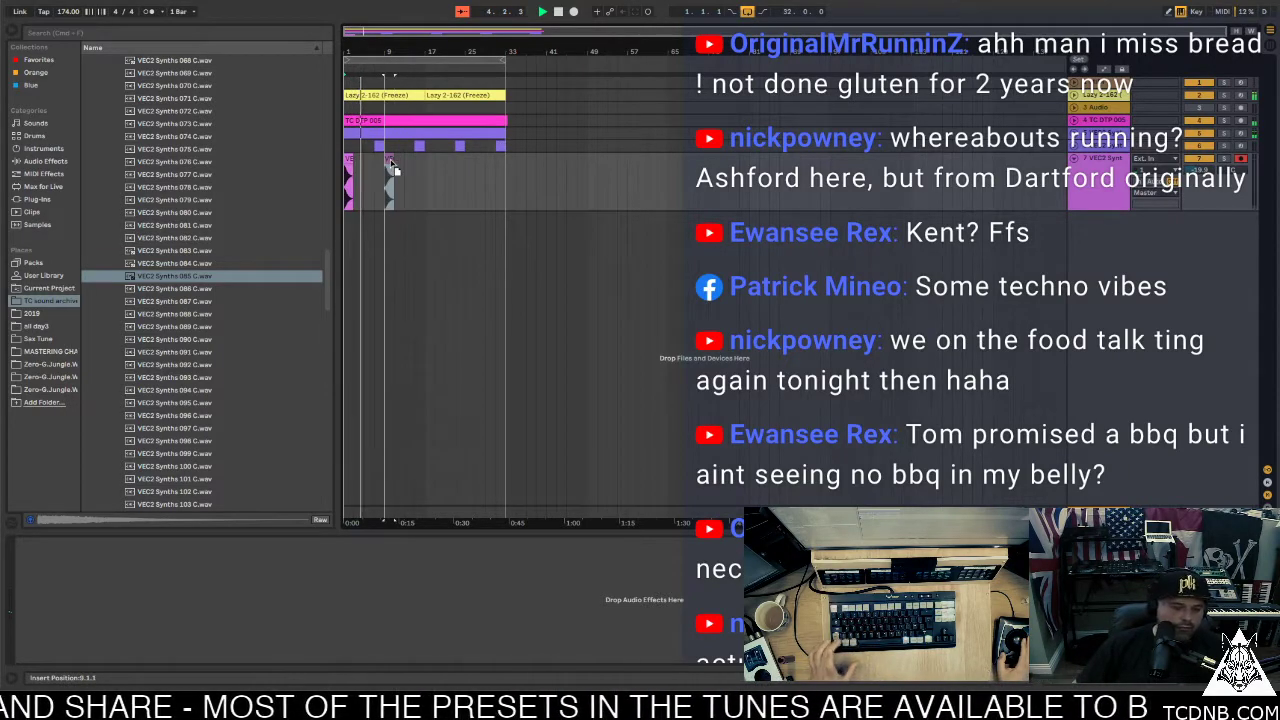
pyautogui.press('super+d')
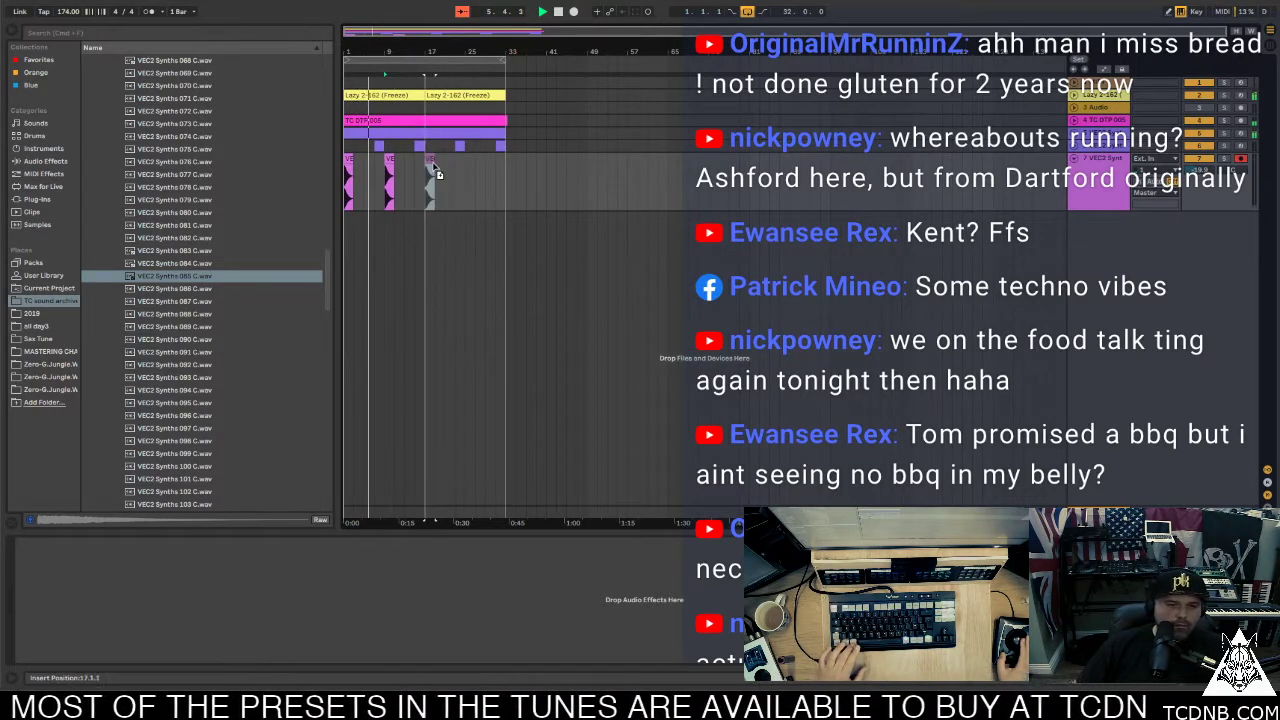
pyautogui.press('super+d')
pyautogui.click(472, 165)
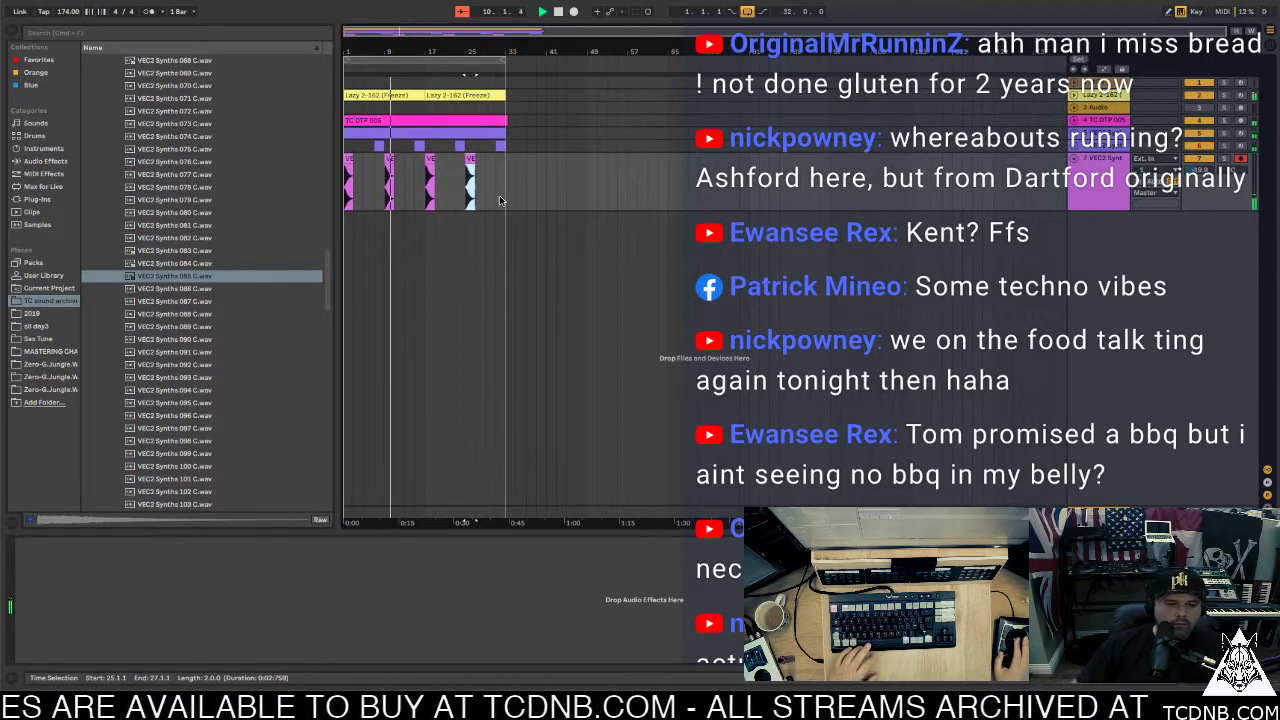
# Lower the volume of the new synth sample track and keep it and the synth track above it folded
pyautogui.click(1203, 168)
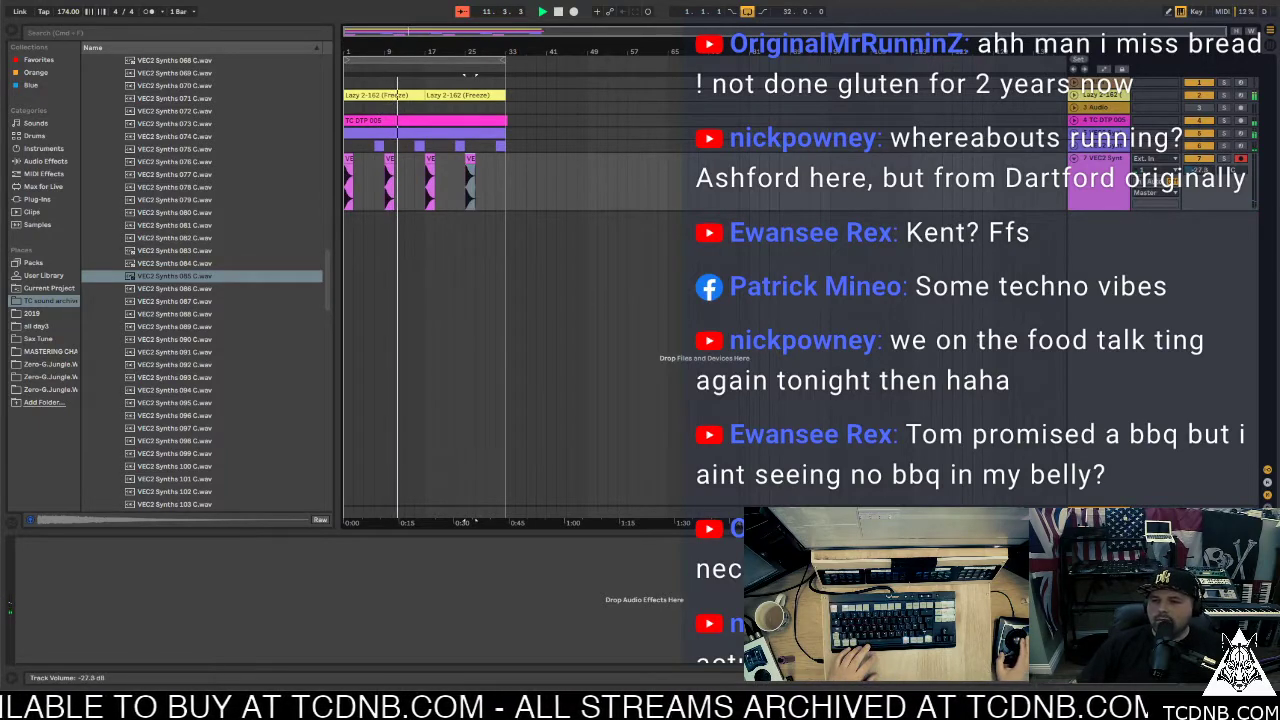
pyautogui.click(1075, 160)
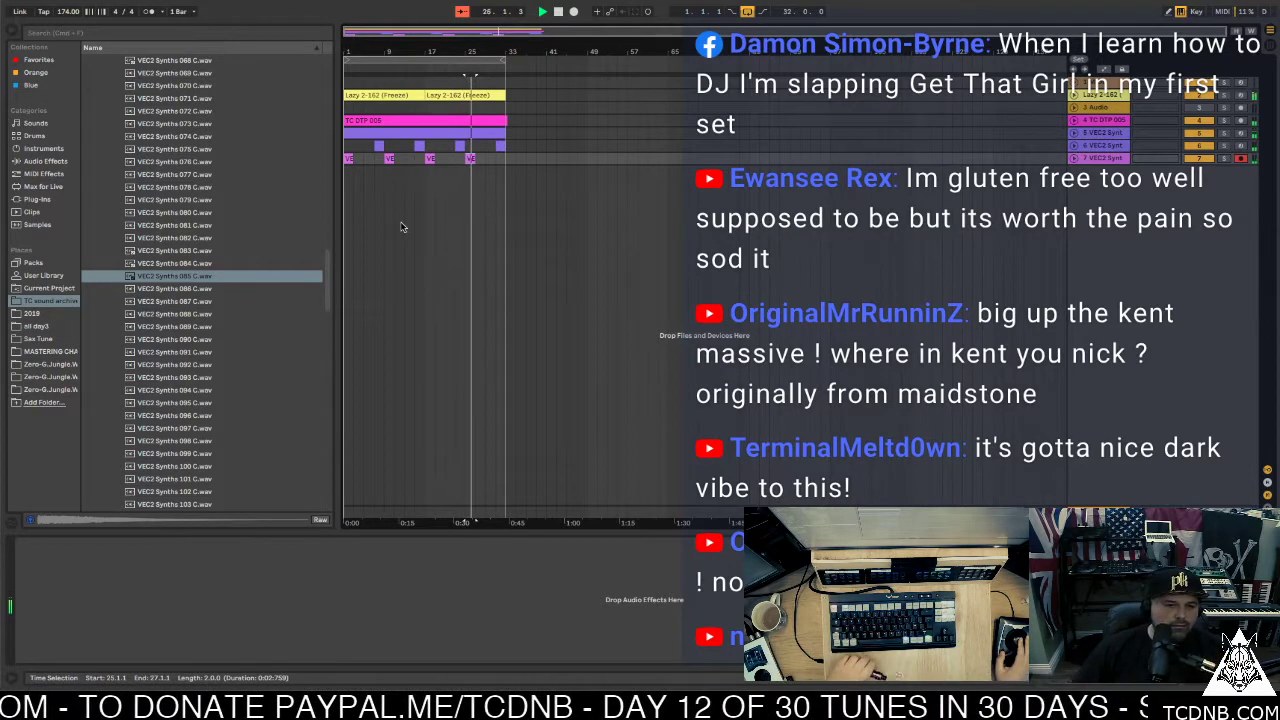
pyautogui.click(395, 145)
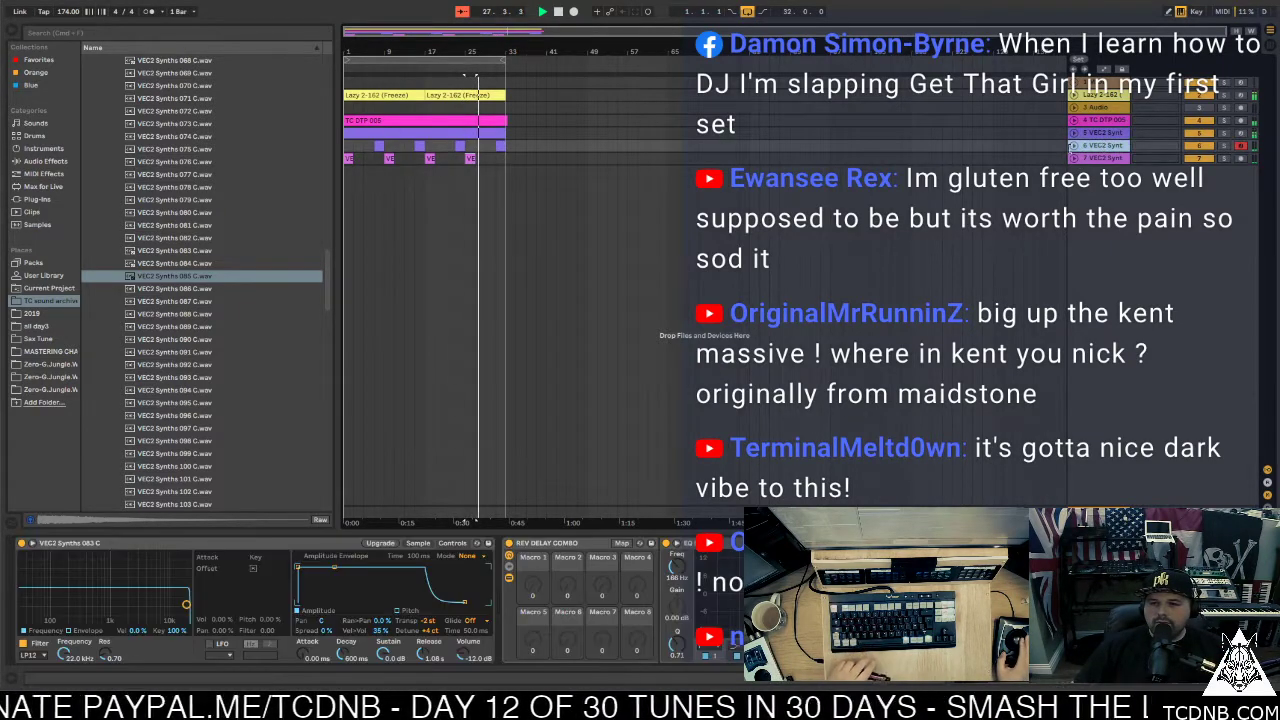
pyautogui.click(1074, 145)
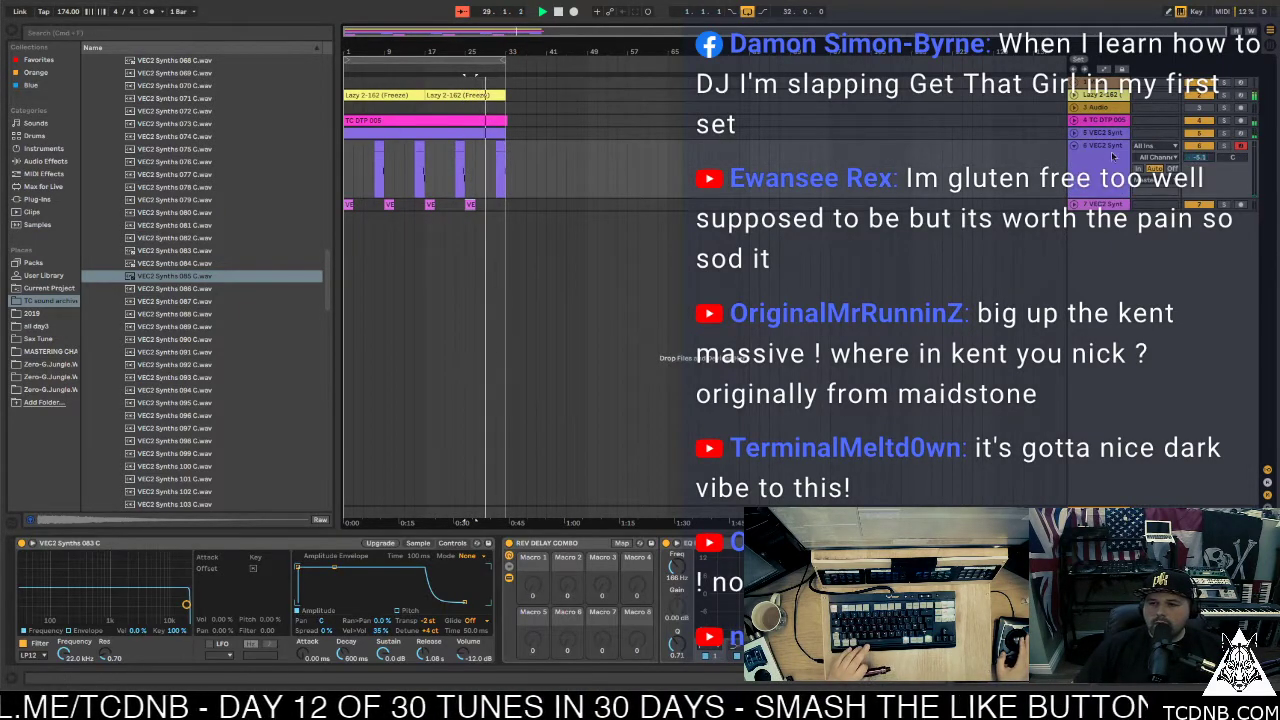
pyautogui.click(1074, 145)
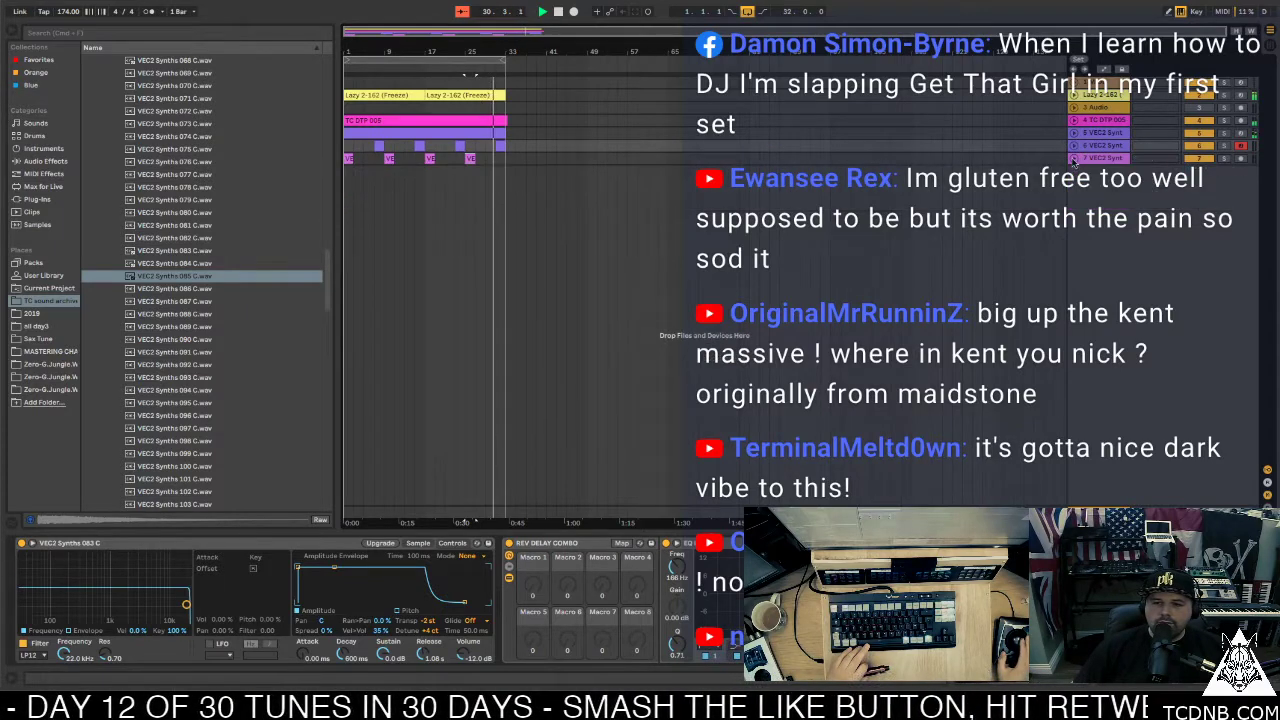
pyautogui.click(1074, 158)
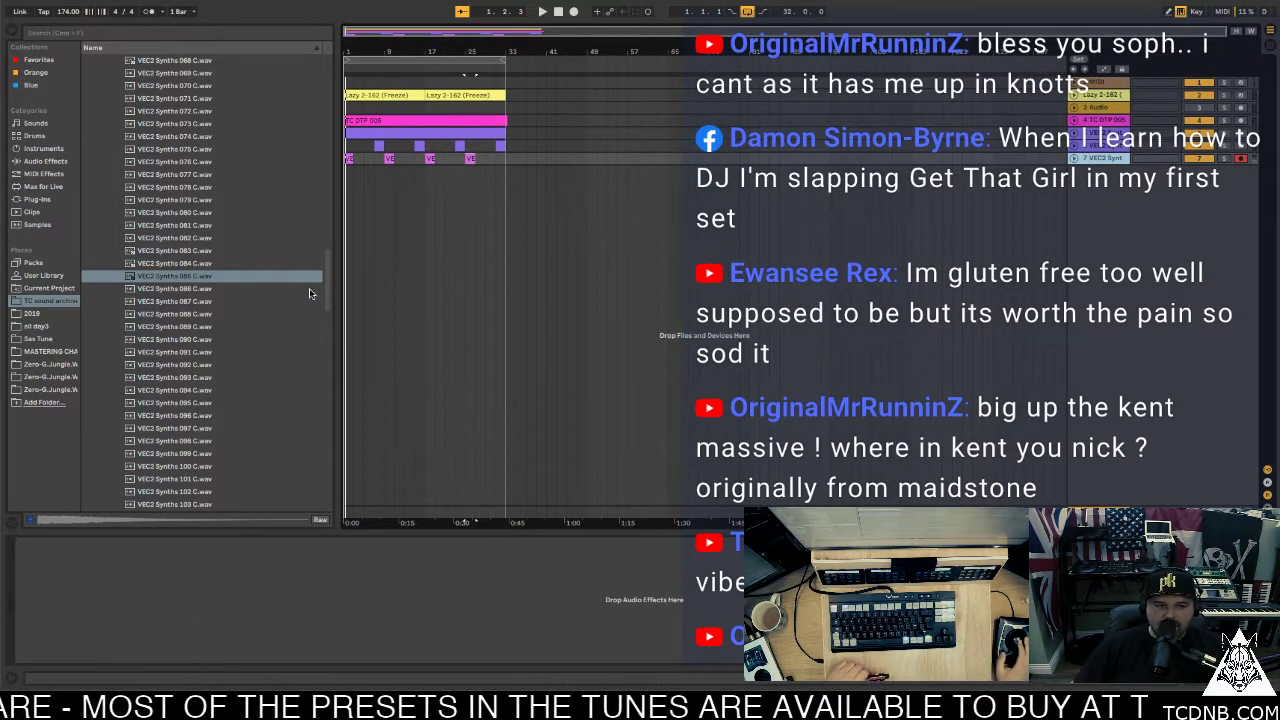
# Collapse the Vengeance sample folders and add a MIDI track with an empty Simpler below the synth tracks
pyautogui.scroll(20, 249, 250)
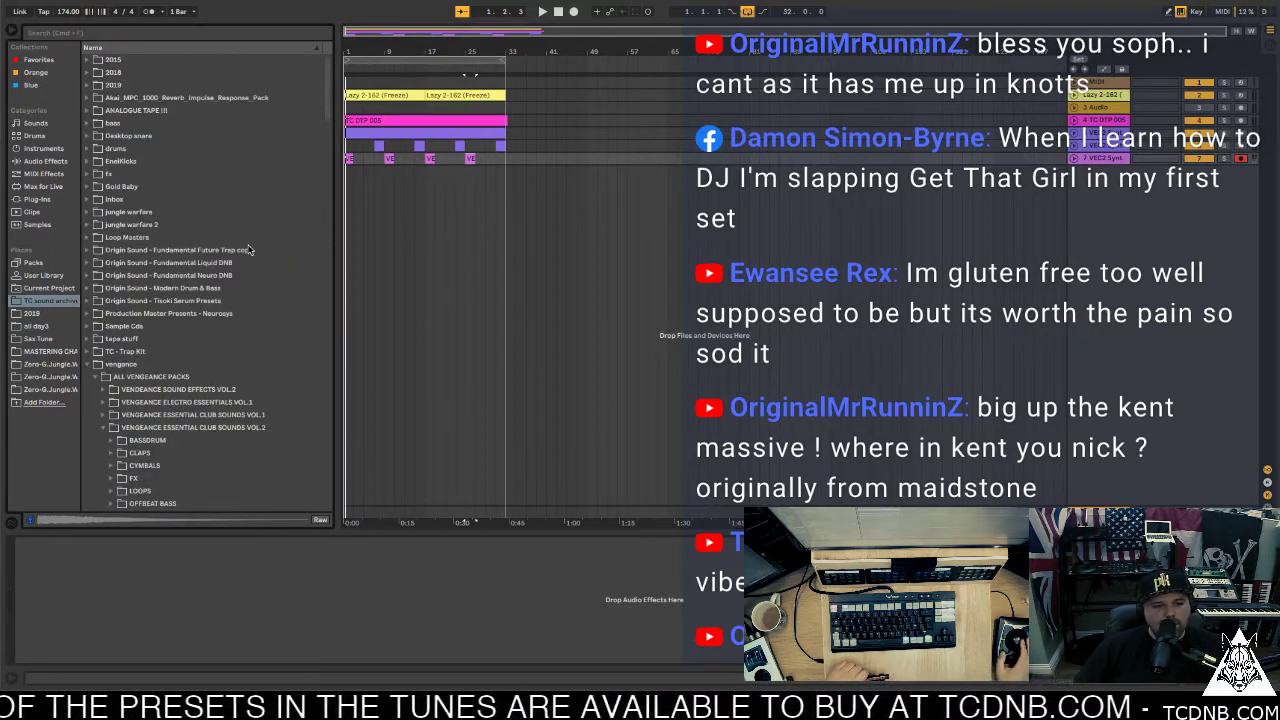
pyautogui.scroll(3, 224, 241)
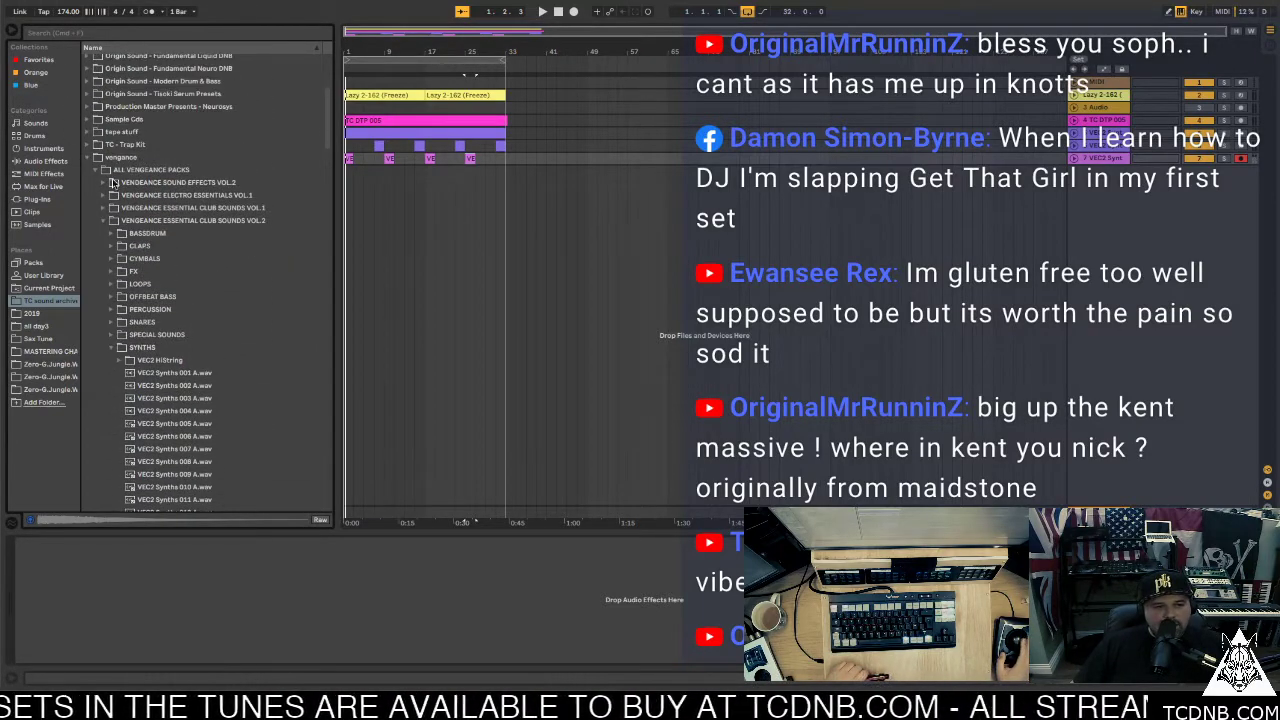
pyautogui.click(111, 349)
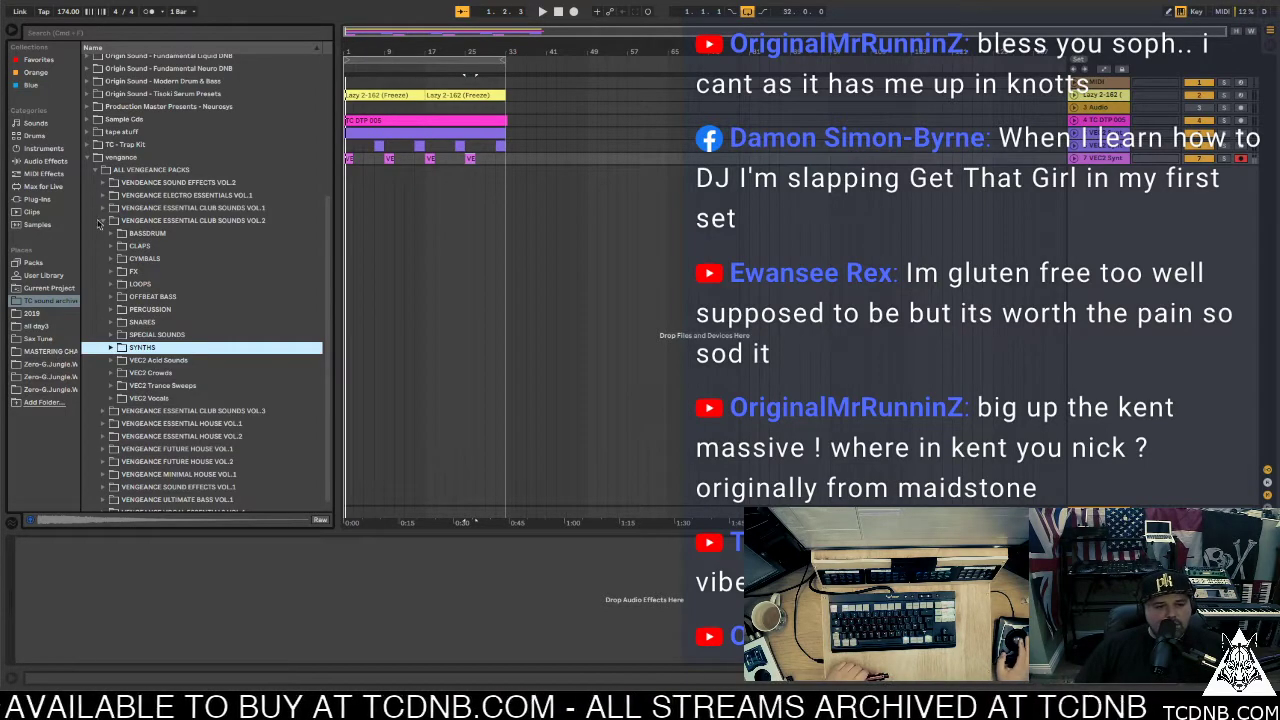
pyautogui.click(88, 157)
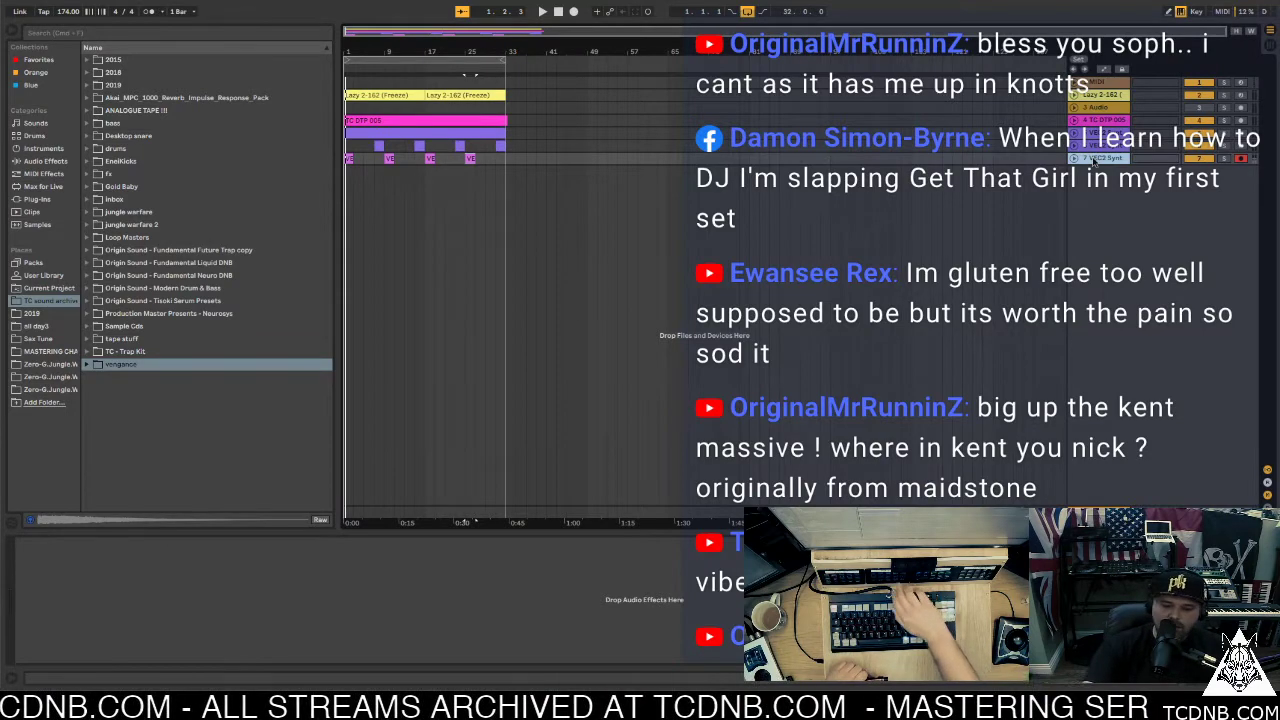
pyautogui.moveTo(1093, 161); pyautogui.dragTo(1095, 222)
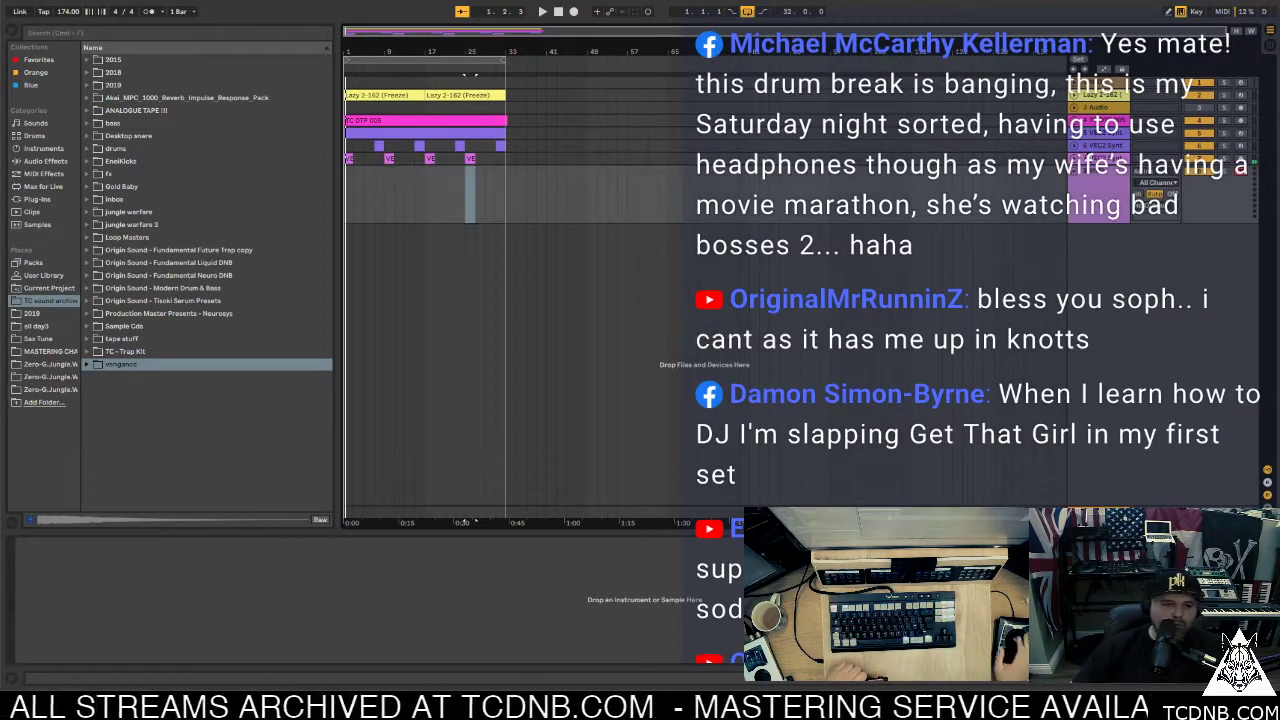
# Open the BassDrum folder of the Gold Baby Tape 808 samples
pyautogui.click(88, 187)
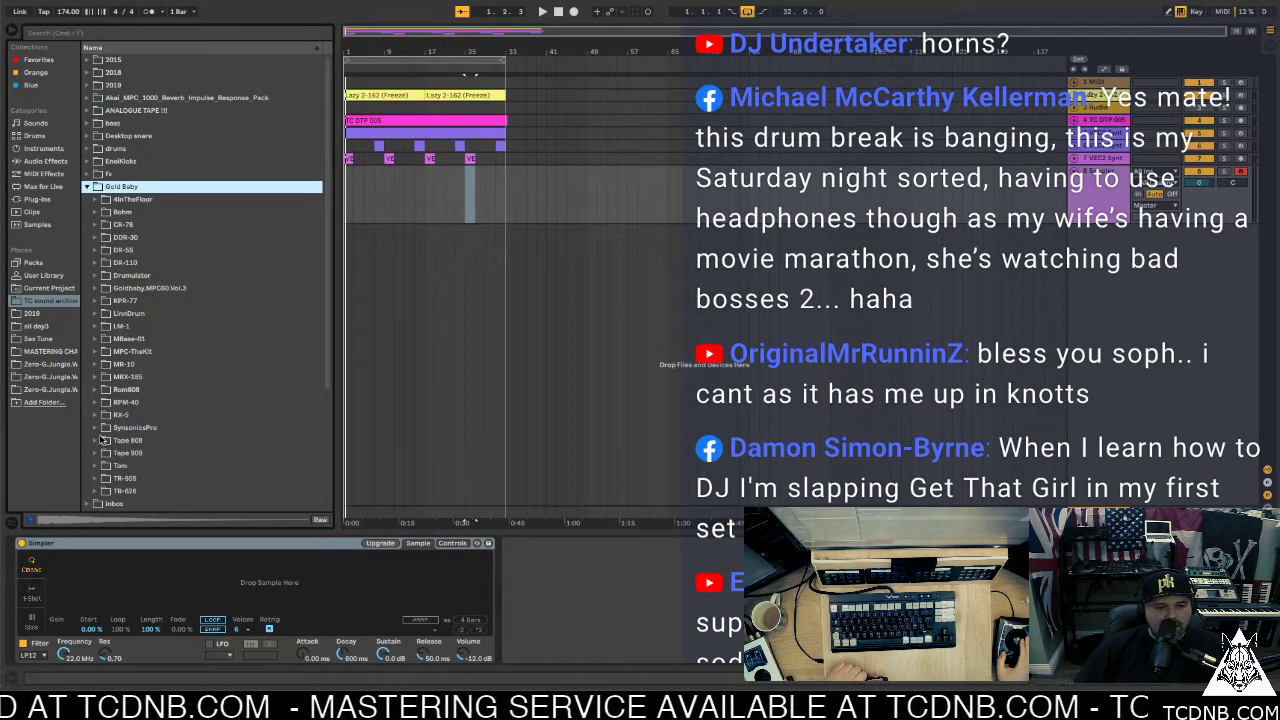
pyautogui.click(94, 441)
pyautogui.scroll(-5, 130, 491)
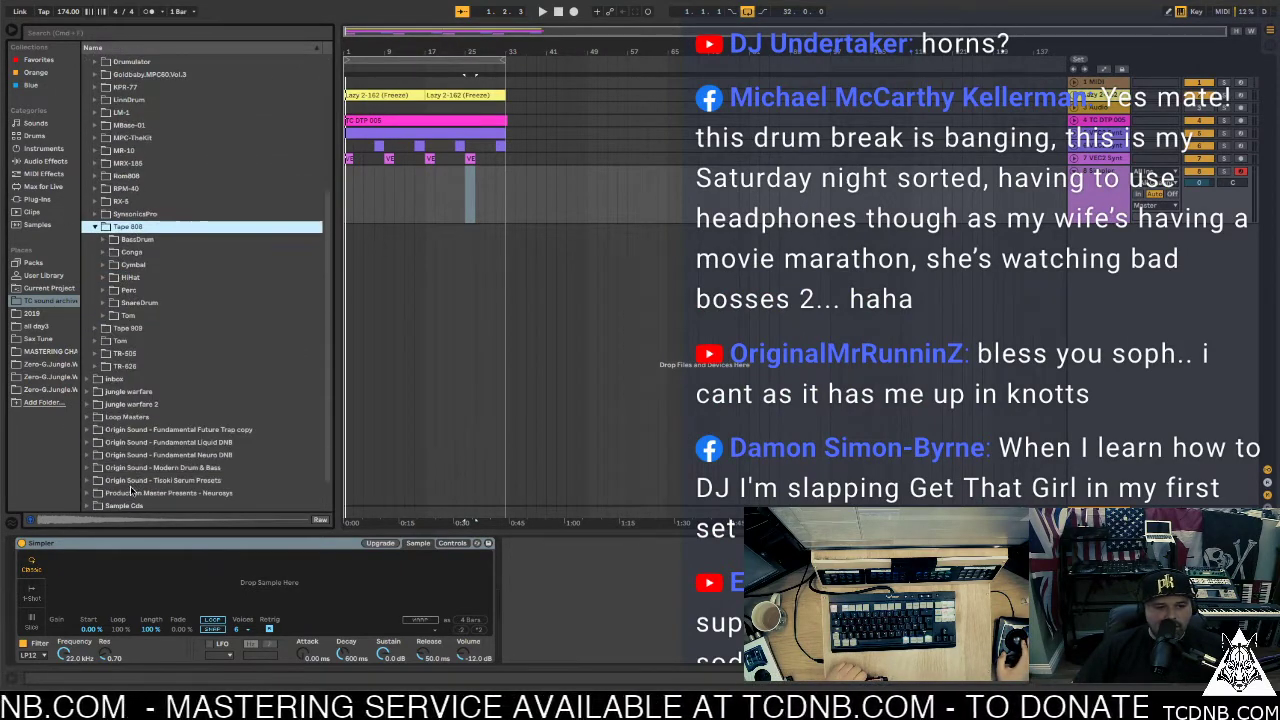
pyautogui.click(103, 240)
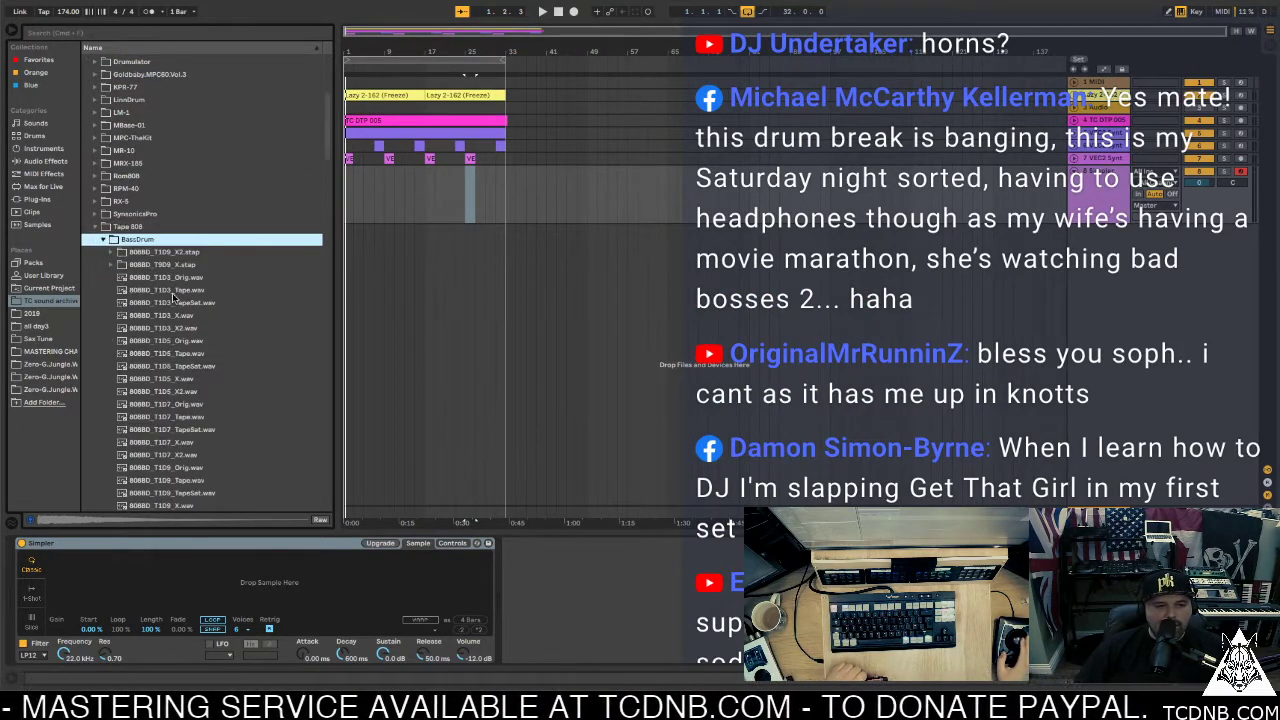
# Audition the Tape 808 bass drums and load 808BD_T1D11_Orig.wav into the new track's Simpler
pyautogui.click(167, 290)
pyautogui.click(162, 278)
pyautogui.click(178, 327)
pyautogui.click(182, 342)
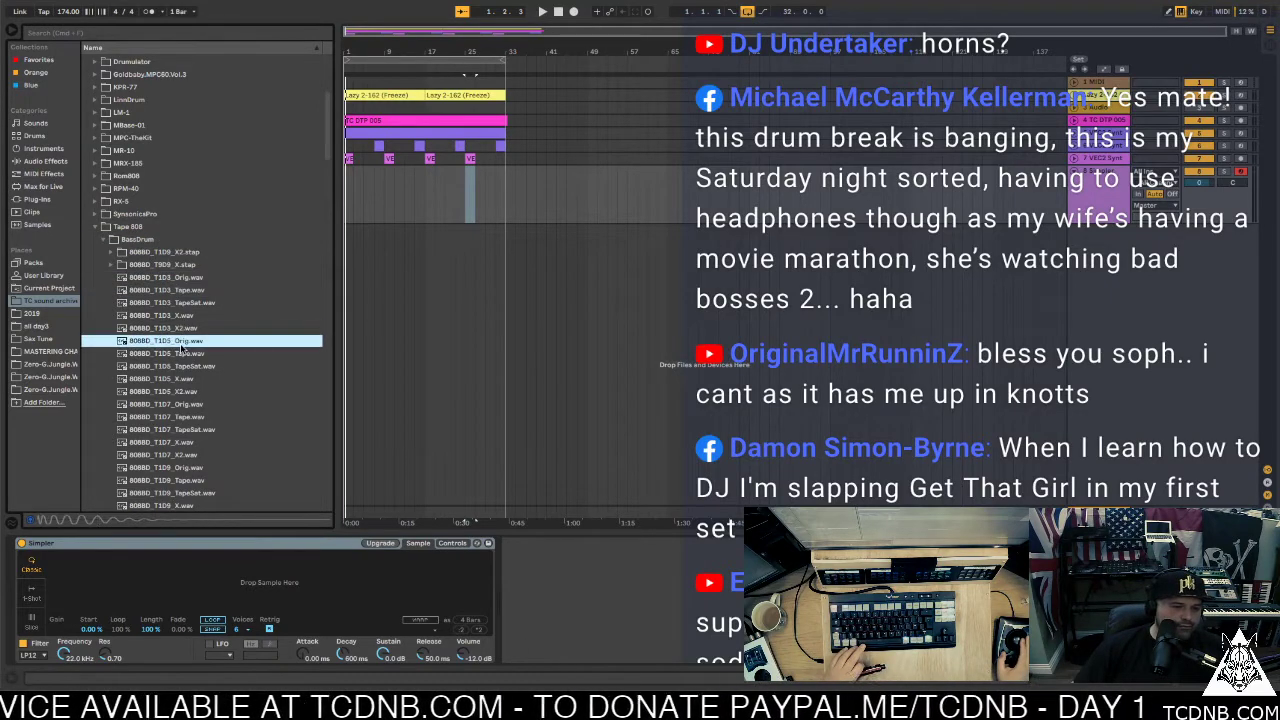
pyautogui.scroll(-10, 185, 320)
pyautogui.click(195, 150)
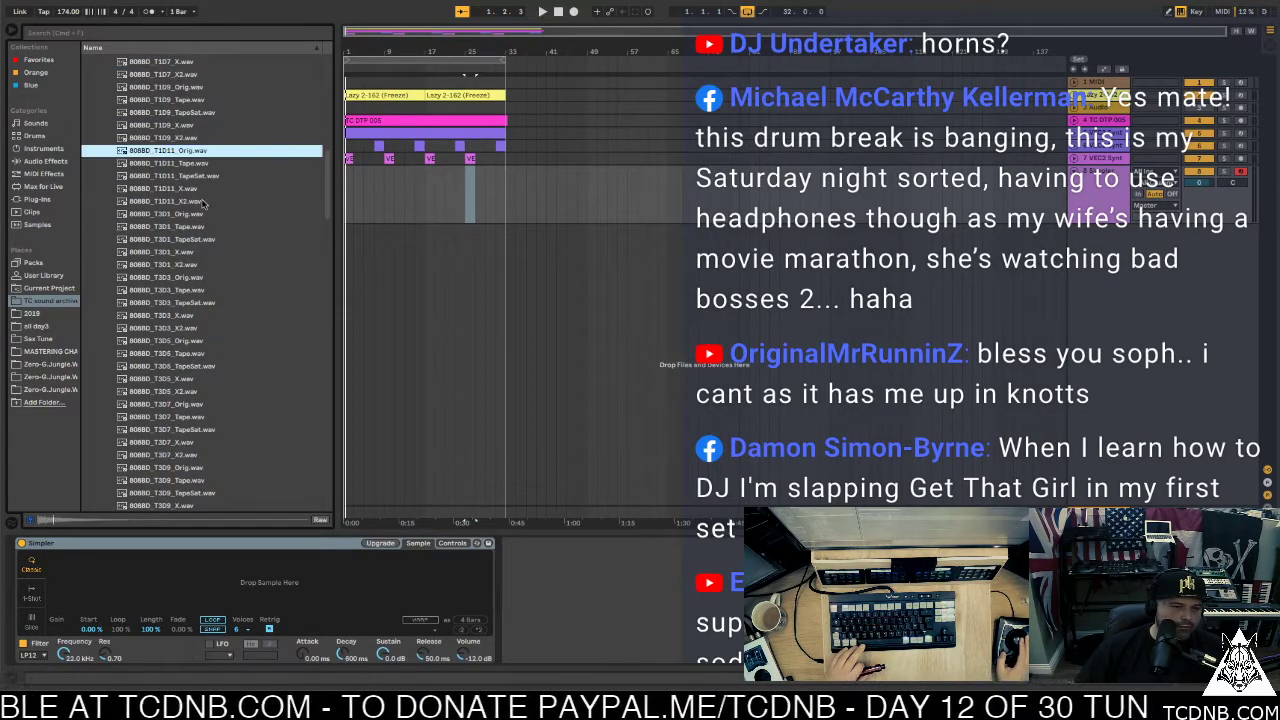
pyautogui.moveTo(262, 574); pyautogui.dragTo(262, 576)
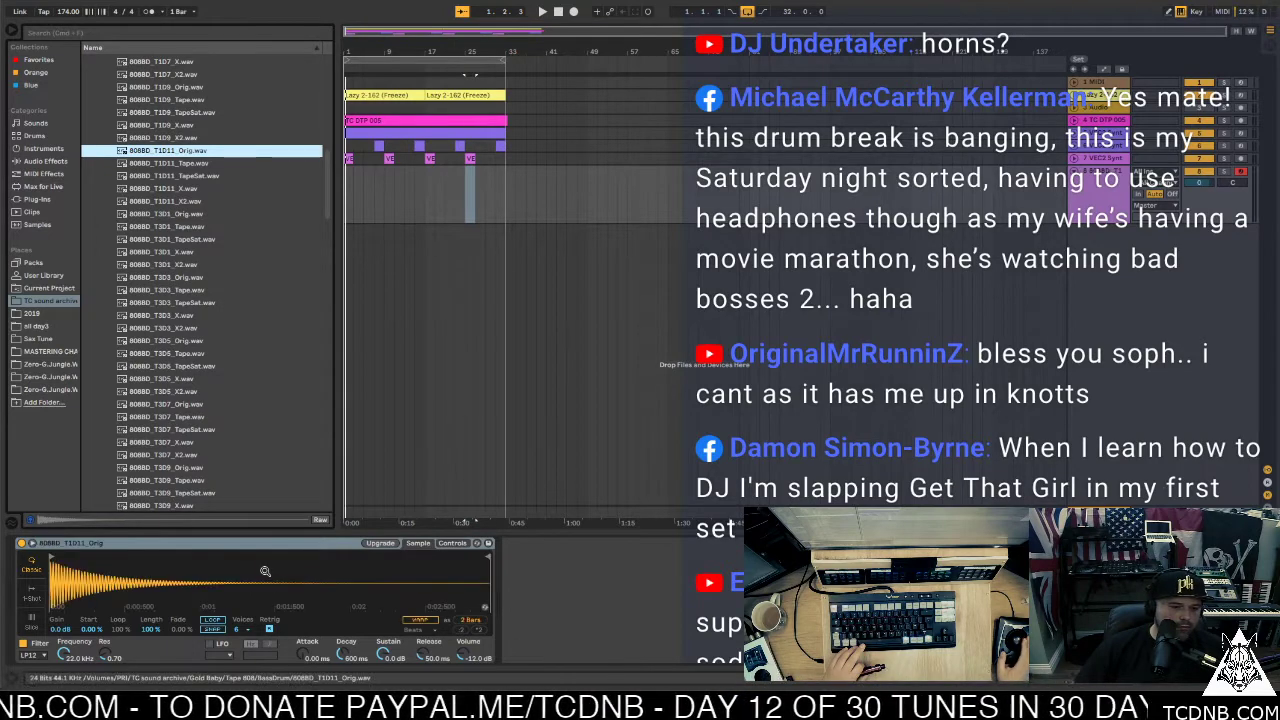
# Play back the 32-bar arrangement while marking the empty bars 1 to 33 on the 808 track
pyautogui.press('space')
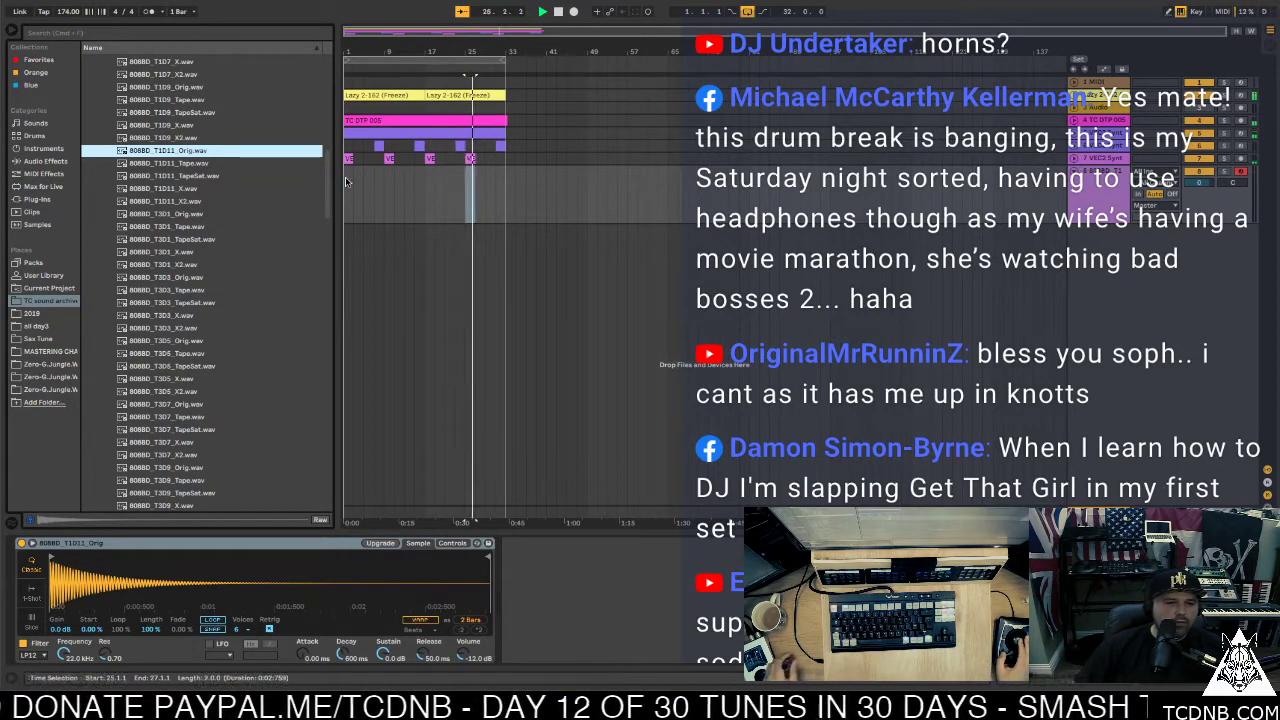
pyautogui.moveTo(346, 190); pyautogui.dragTo(507, 188)
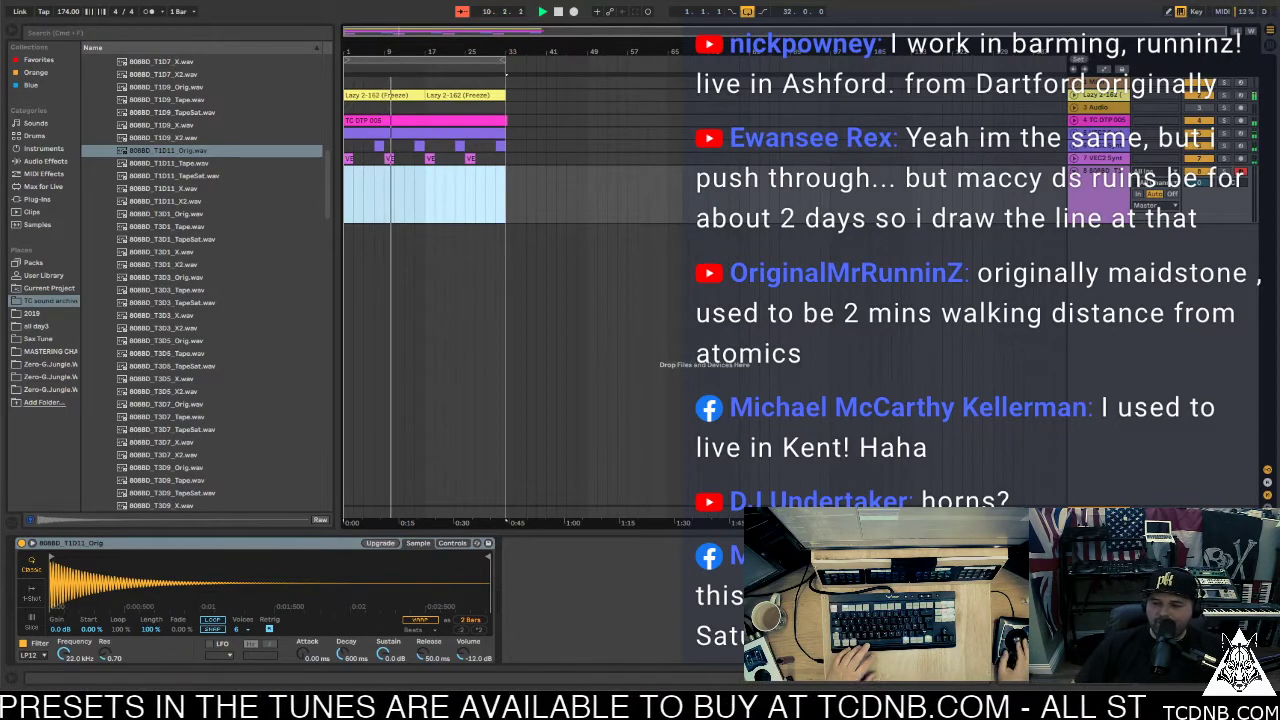
pyautogui.click(351, 190)
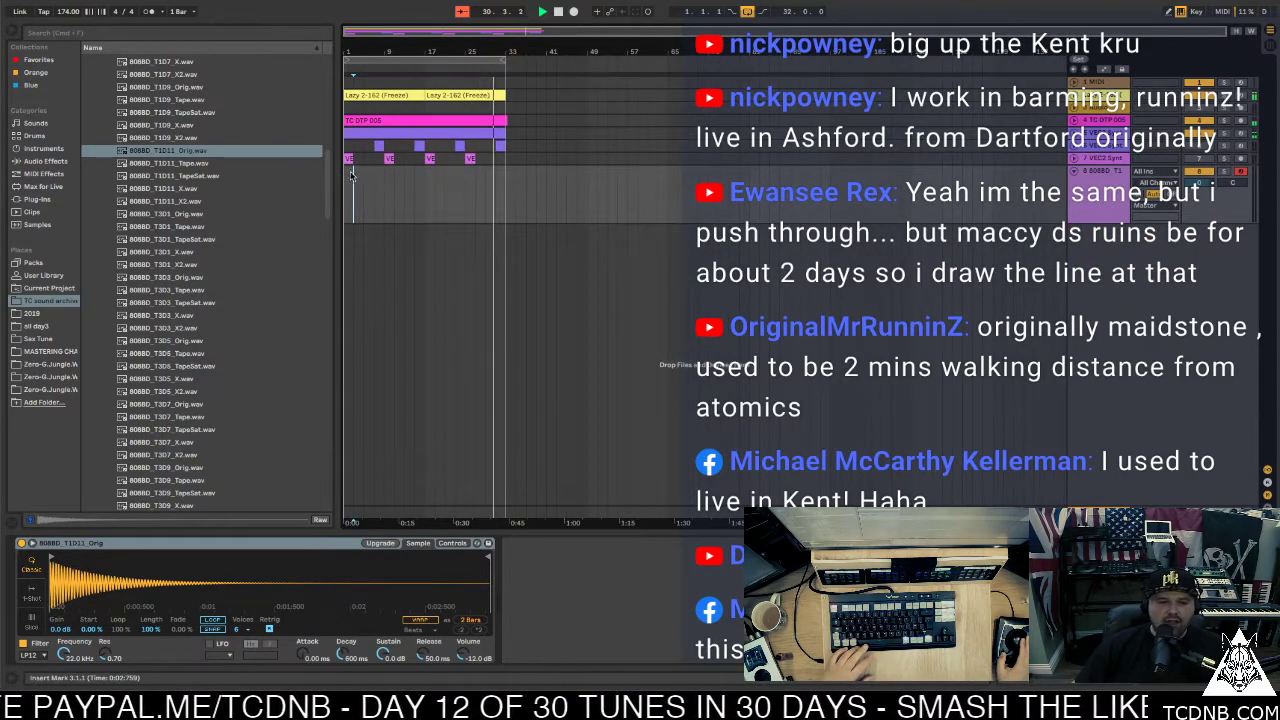
pyautogui.moveTo(347, 174); pyautogui.dragTo(505, 178)
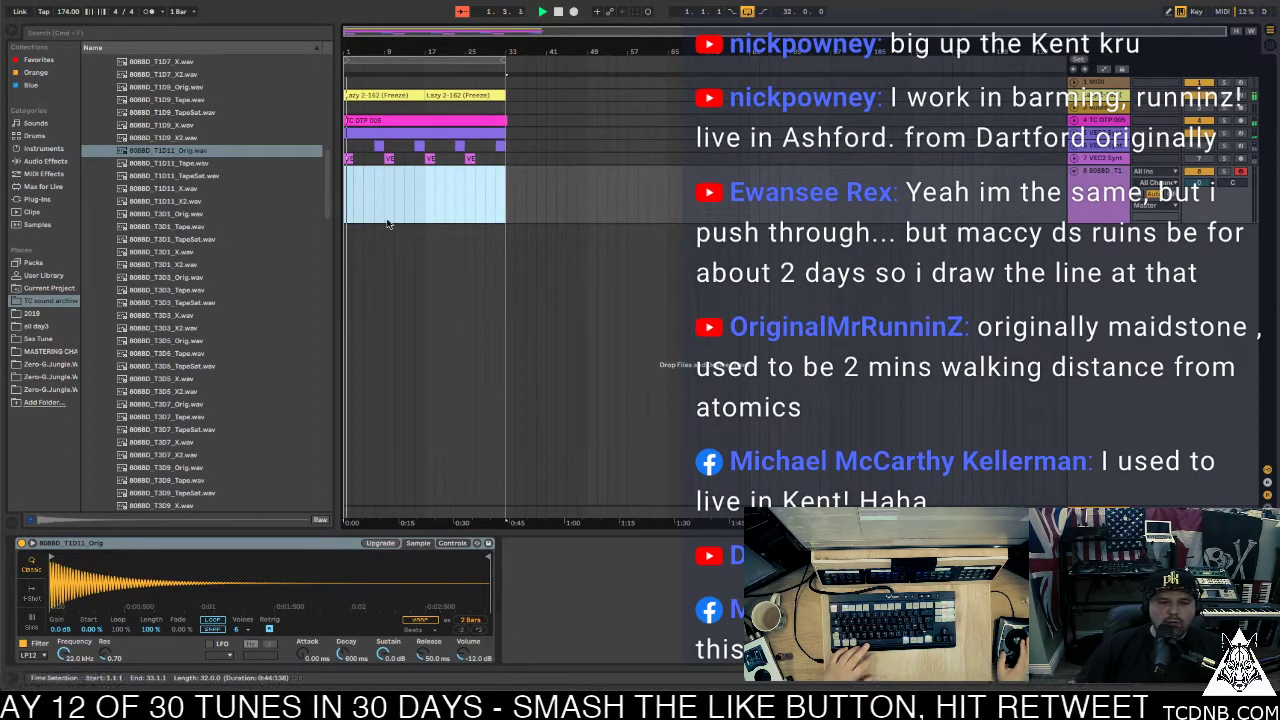
pyautogui.click(349, 176)
# Create an empty MIDI clip over bars 1 to 7 of the 808 track and extend its end to bar 9
pyautogui.moveTo(377, 179); pyautogui.dragTo(341, 177)
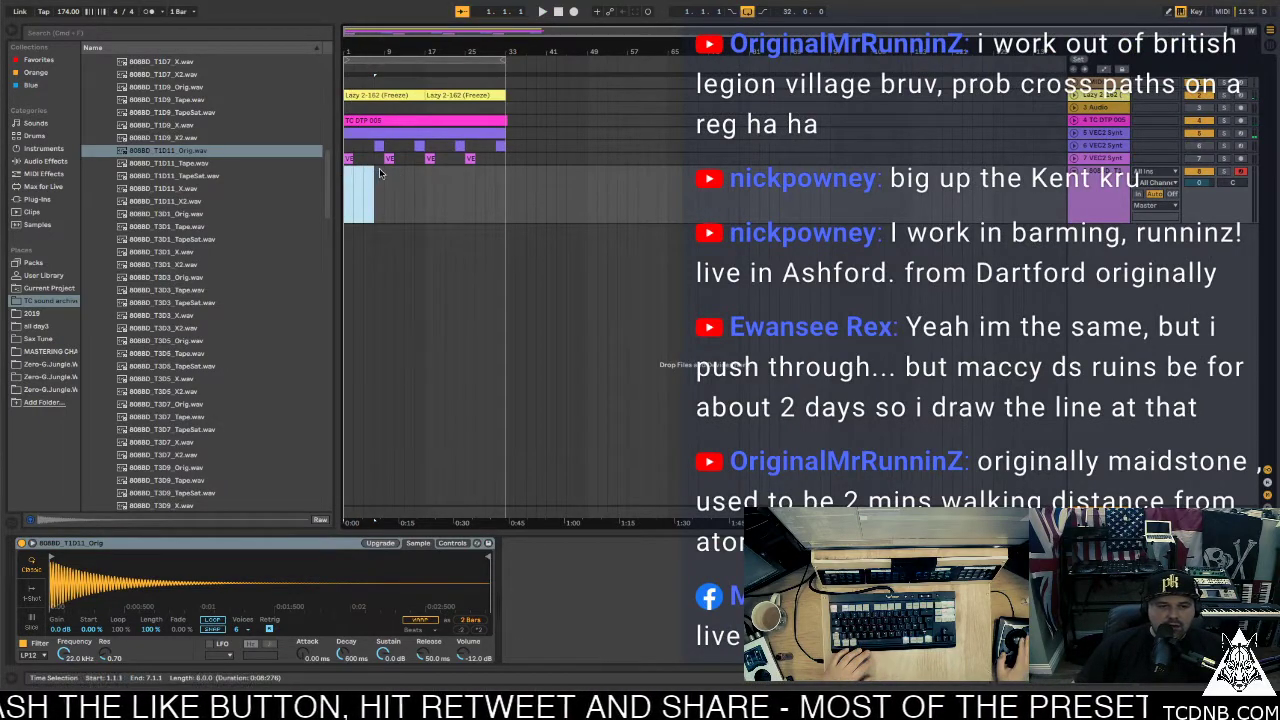
pyautogui.hotkey('ctrl', 'shift', 'm')
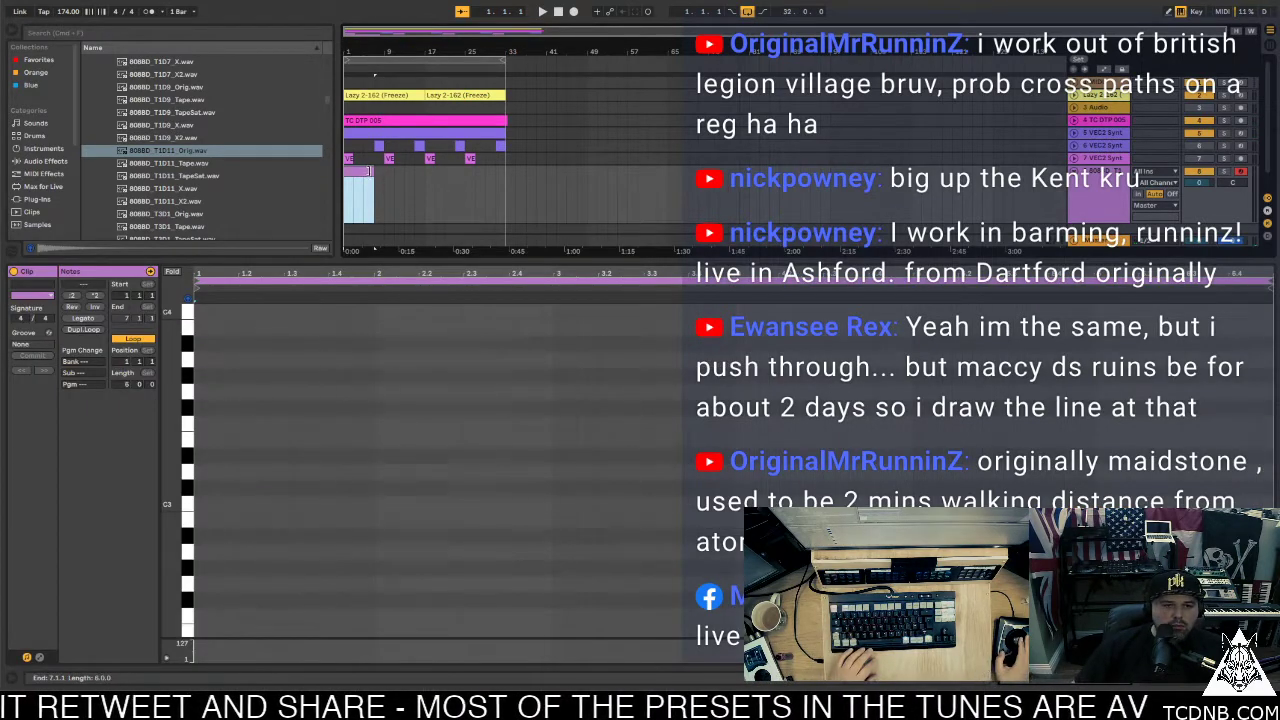
pyautogui.moveTo(369, 171); pyautogui.dragTo(379, 171)
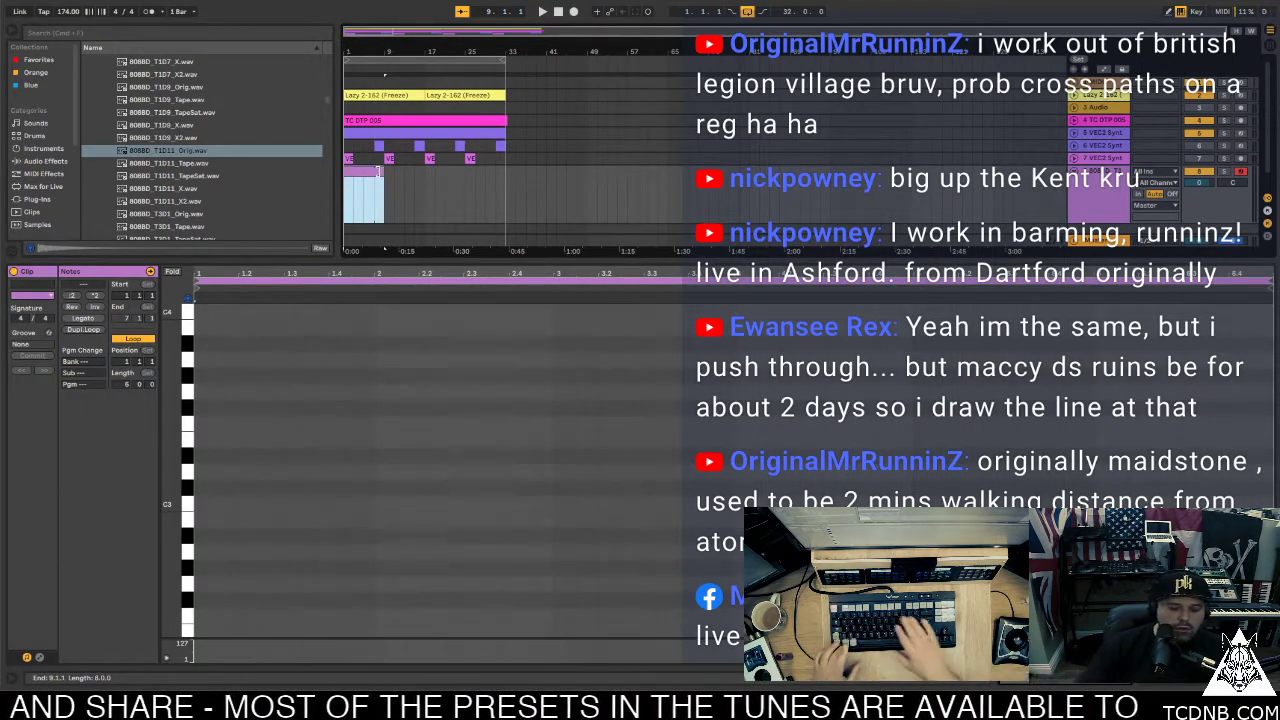
# Draw an F2 note at 1.1.1 in the 808 clip and lengthen it to a quarter note
pyautogui.click(188, 424)
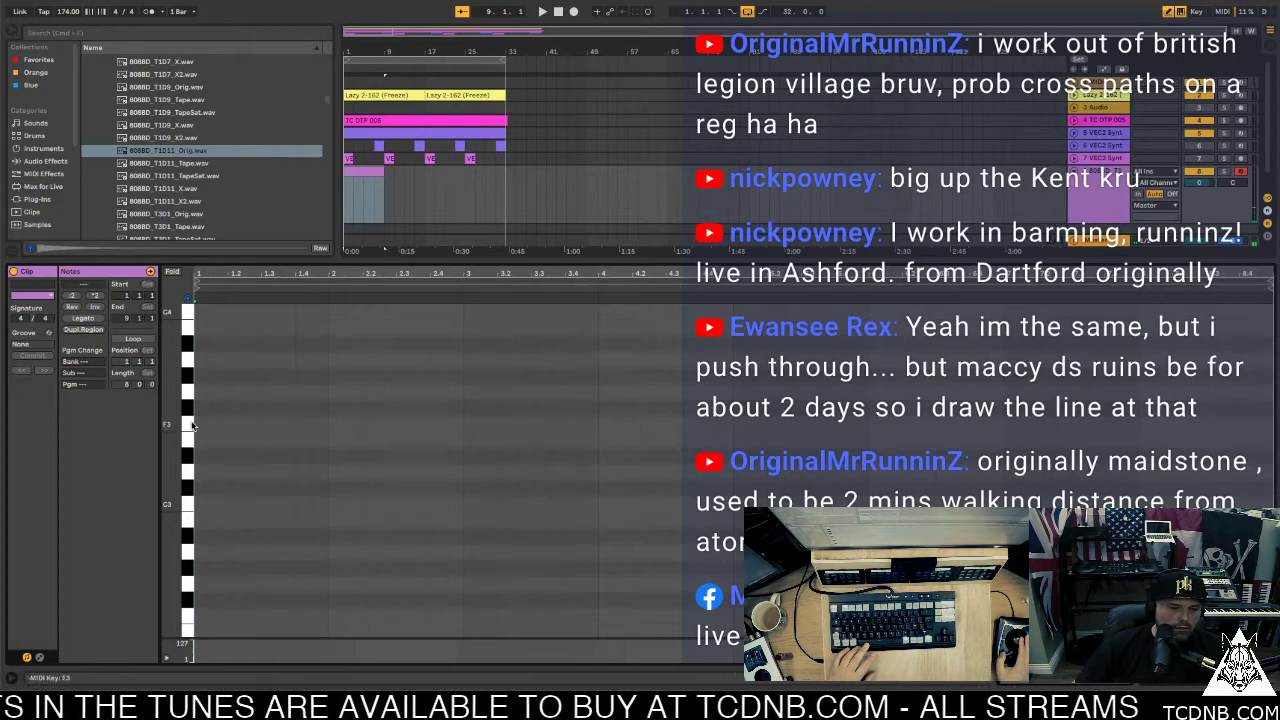
pyautogui.click(200, 615)
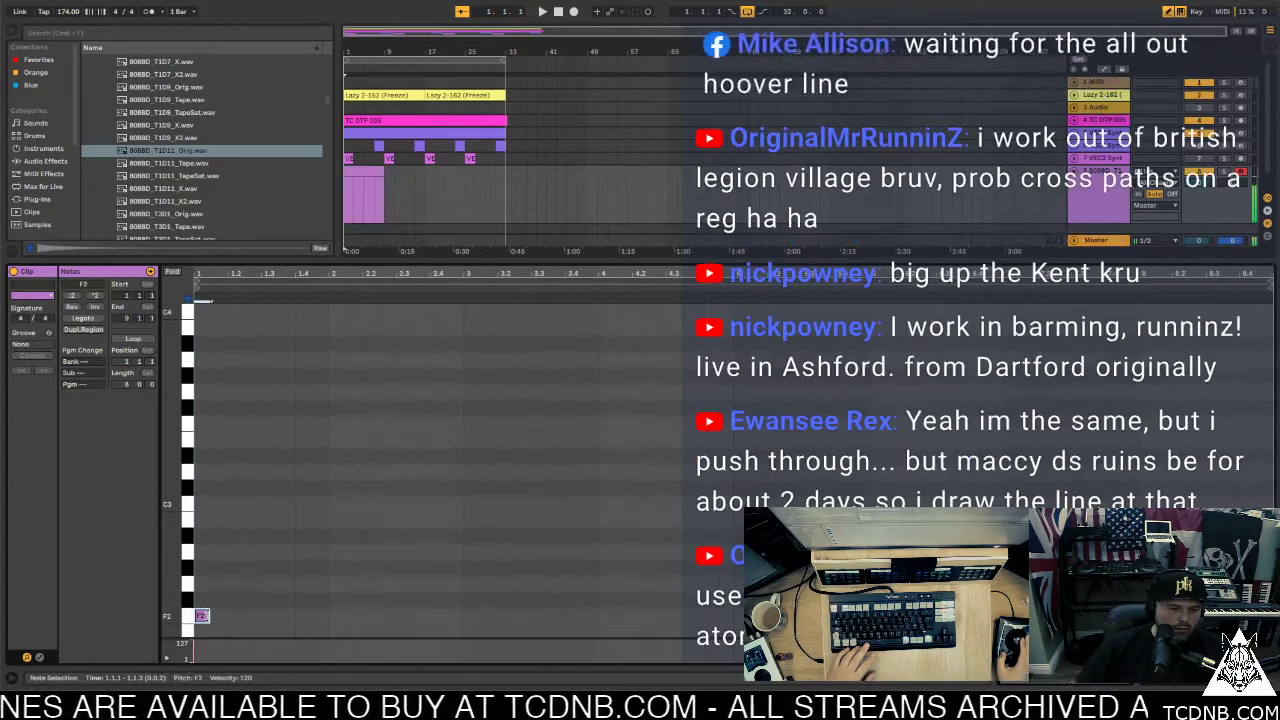
pyautogui.moveTo(216, 616)
pyautogui.mouseDown()
pyautogui.moveTo(363, 616)
pyautogui.moveTo(227, 626)
pyautogui.mouseUp()
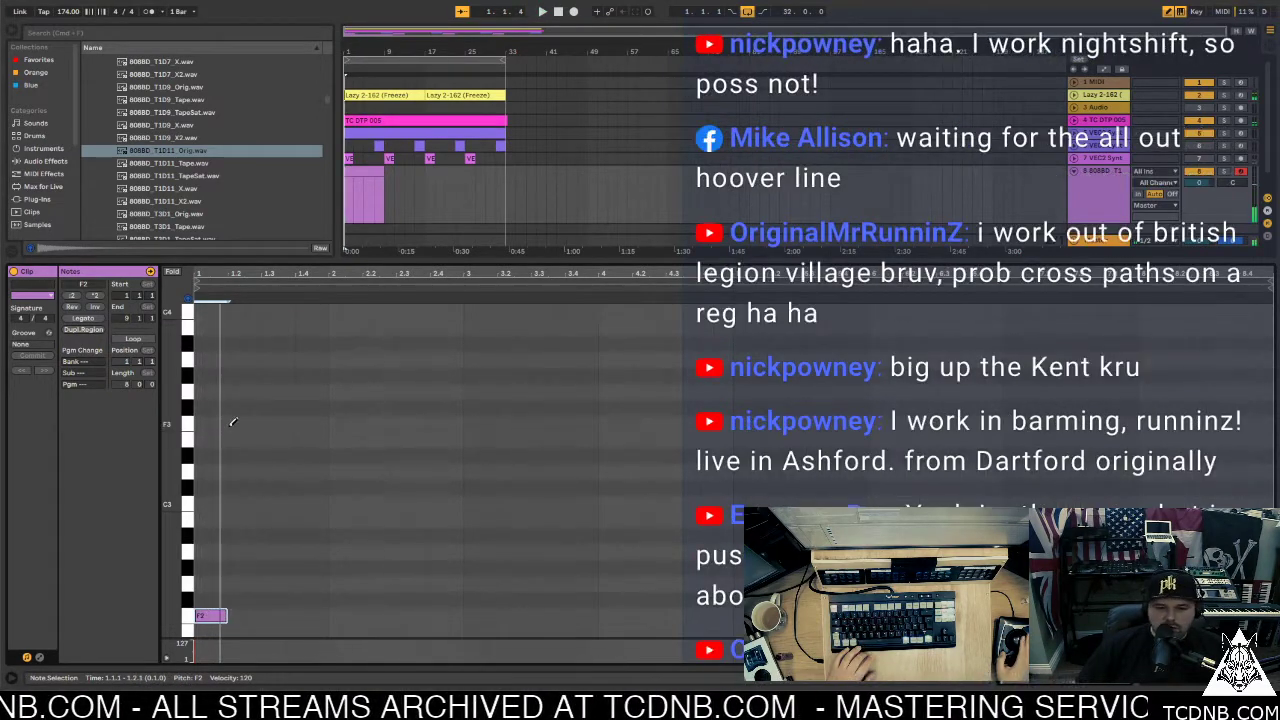
# Add eighth-note F3 notes at 1.2.1 and 1.3.1 in the 808 clip, playing the pattern back
pyautogui.click(237, 390)
pyautogui.press('Down')
pyautogui.press('Down')
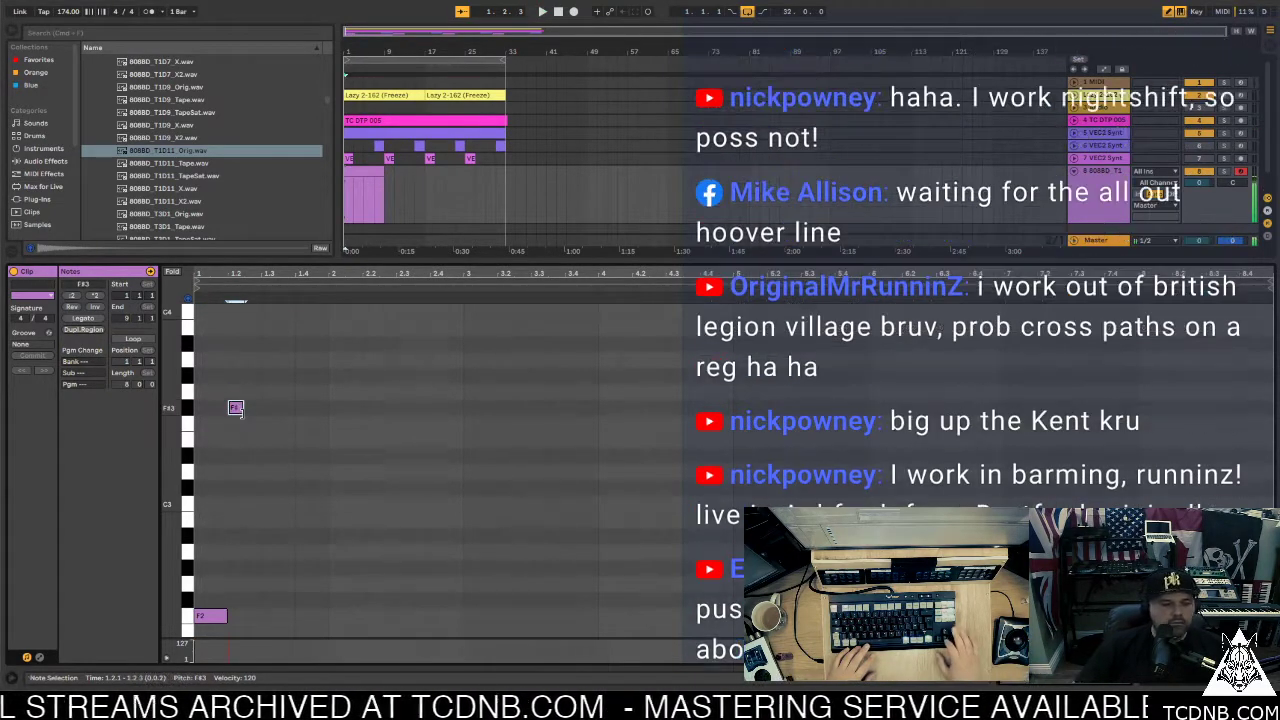
pyautogui.press('space')
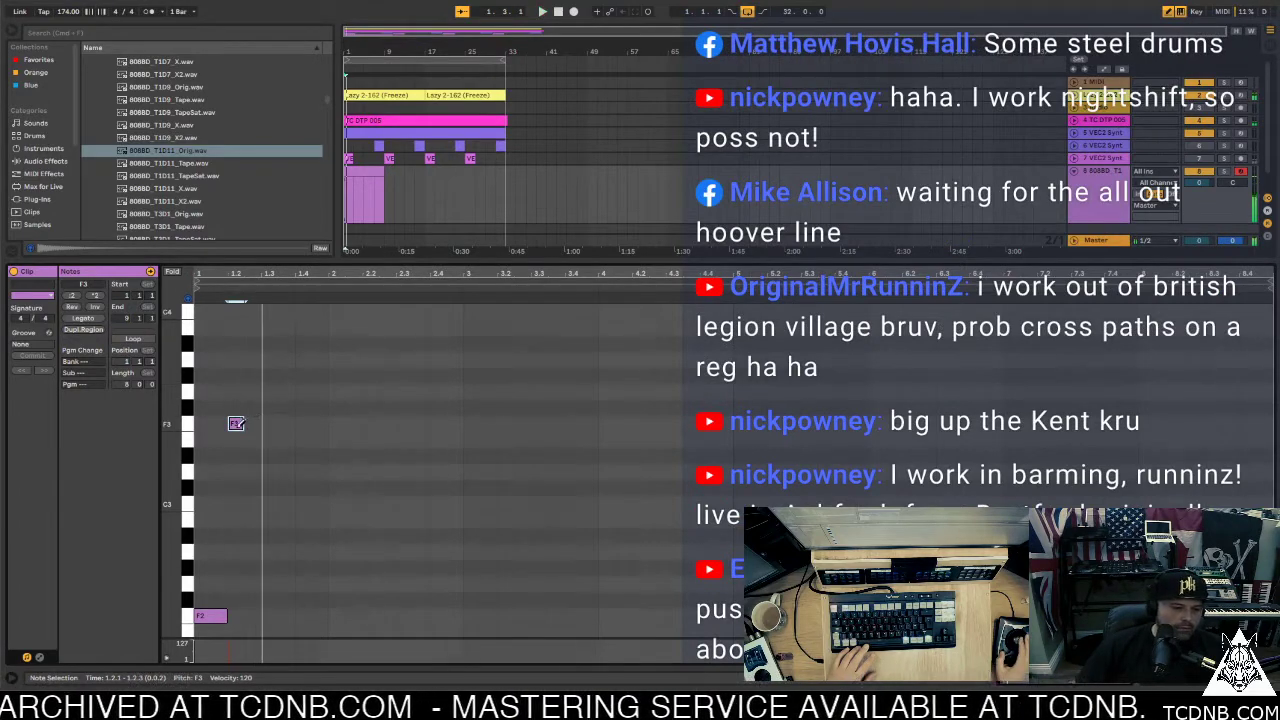
pyautogui.scroll(5, 300, 415)
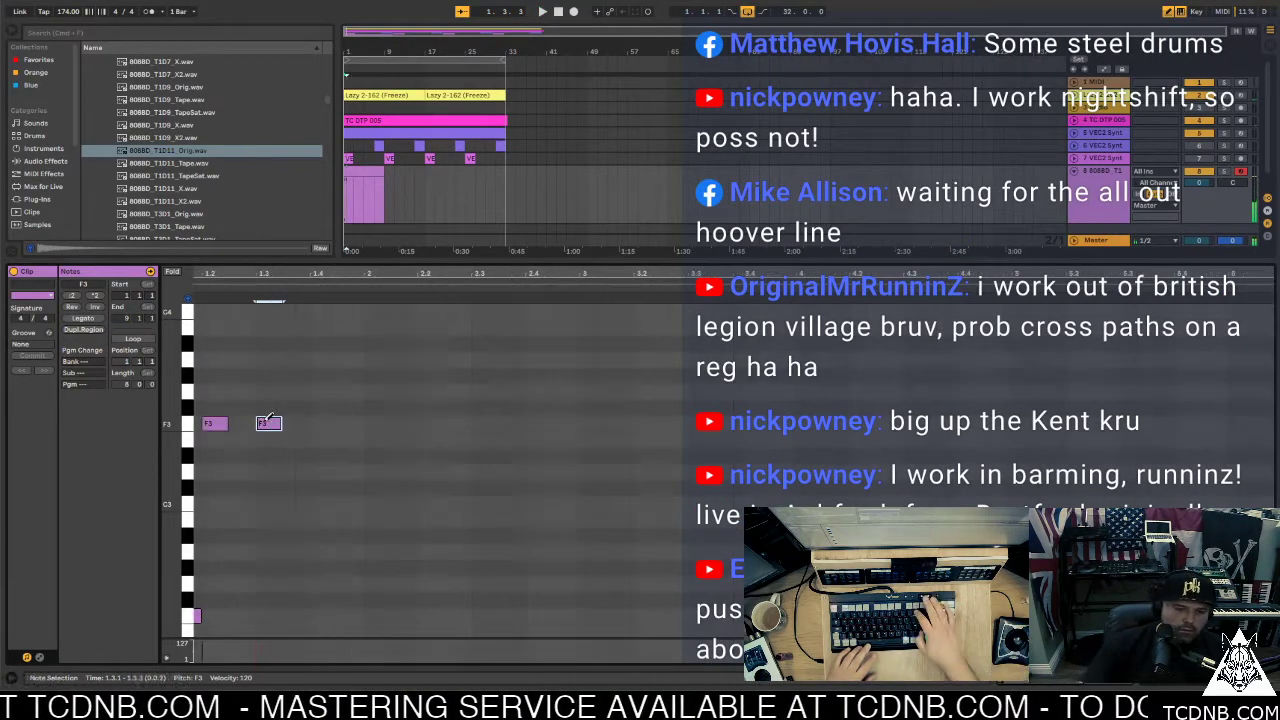
# Shift the F3 note at 1.3.1 to E3 at 1.2.4 and add an eighth-note D#3 at 1.3.3
pyautogui.press('Left')
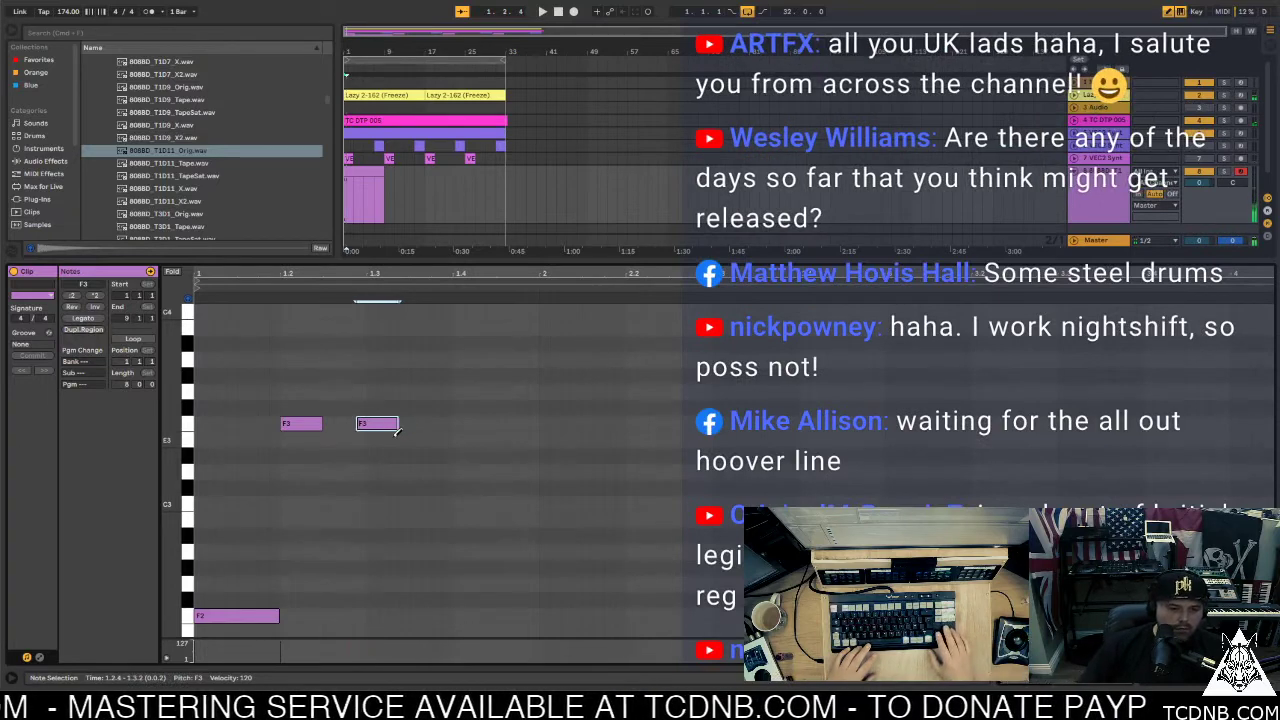
pyautogui.press('Down')
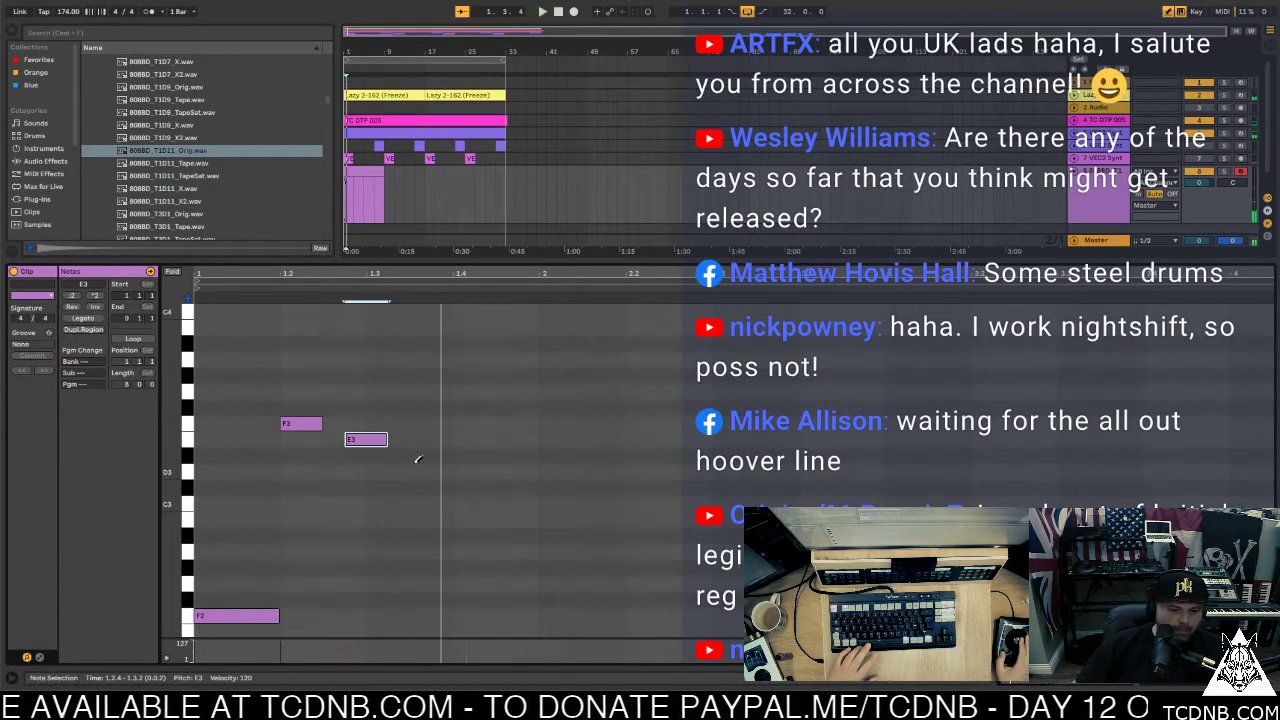
pyautogui.click(417, 456)
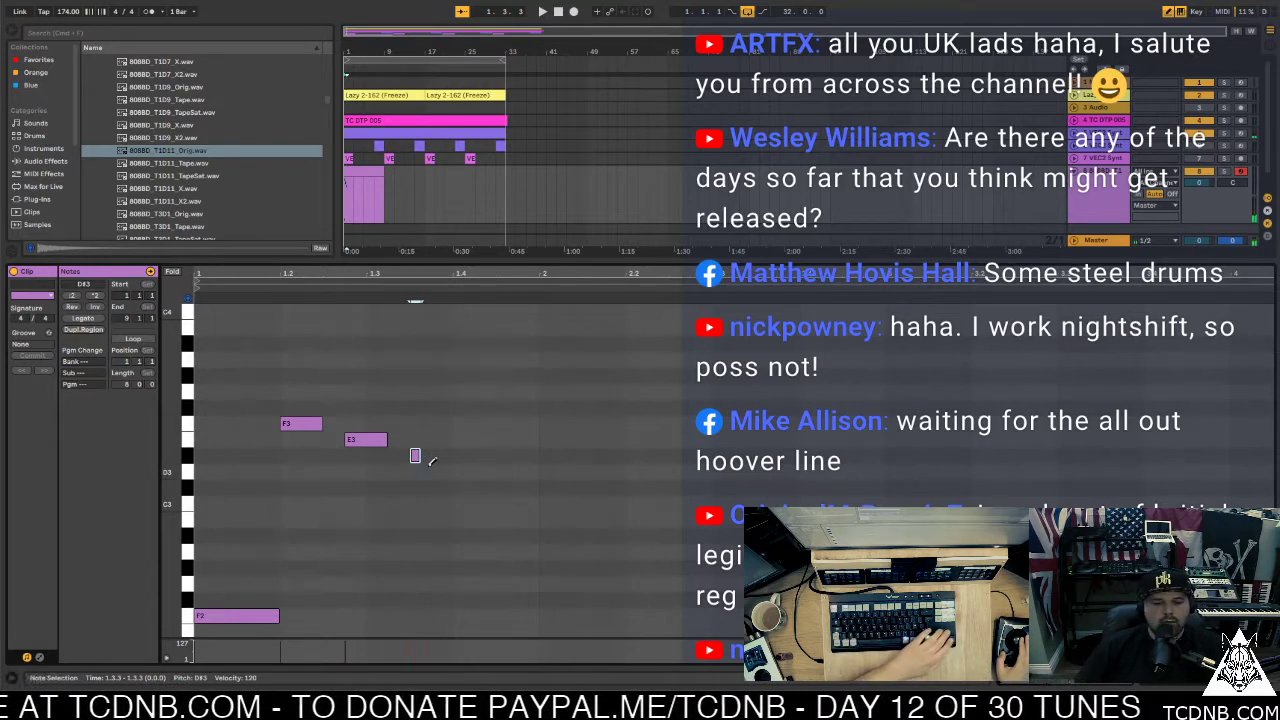
pyautogui.moveTo(415, 456); pyautogui.dragTo(452, 456)
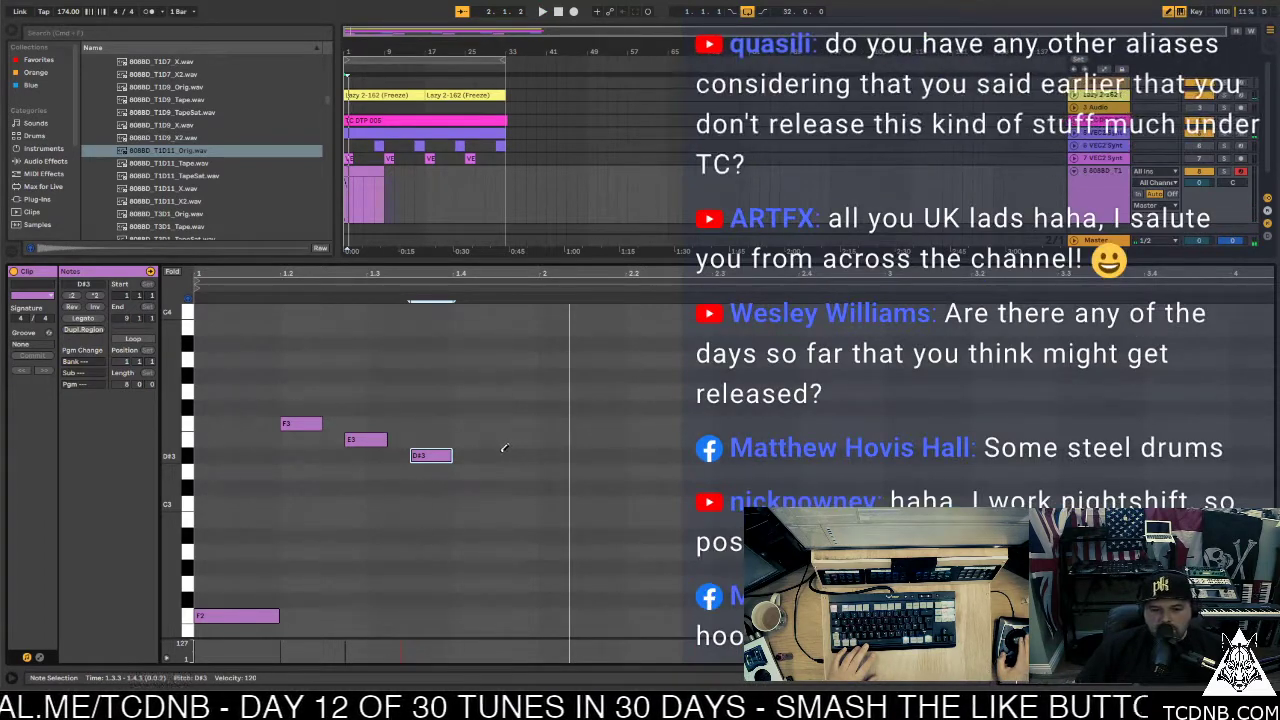
# Add another eighth-note D#3 and position it at 1.4.2, playing back the pattern to check its timing
pyautogui.click(503, 455)
pyautogui.moveTo(505, 456); pyautogui.dragTo(546, 452)
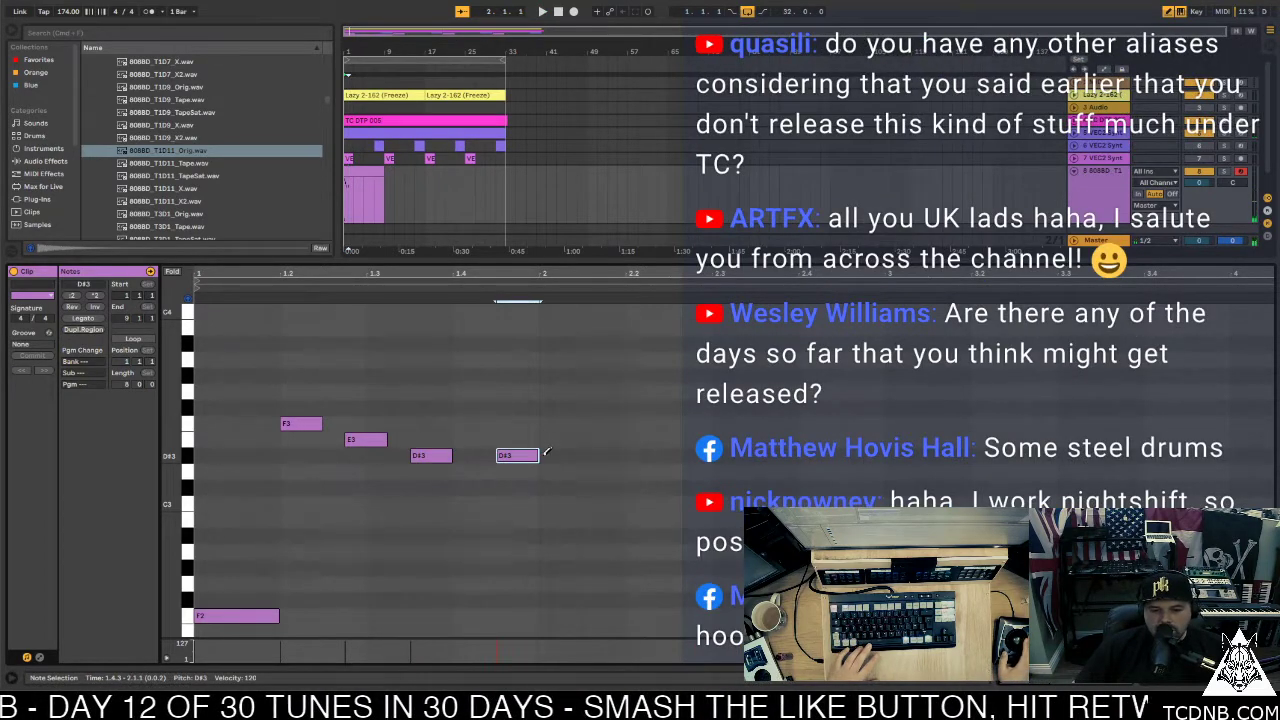
pyautogui.press('space')
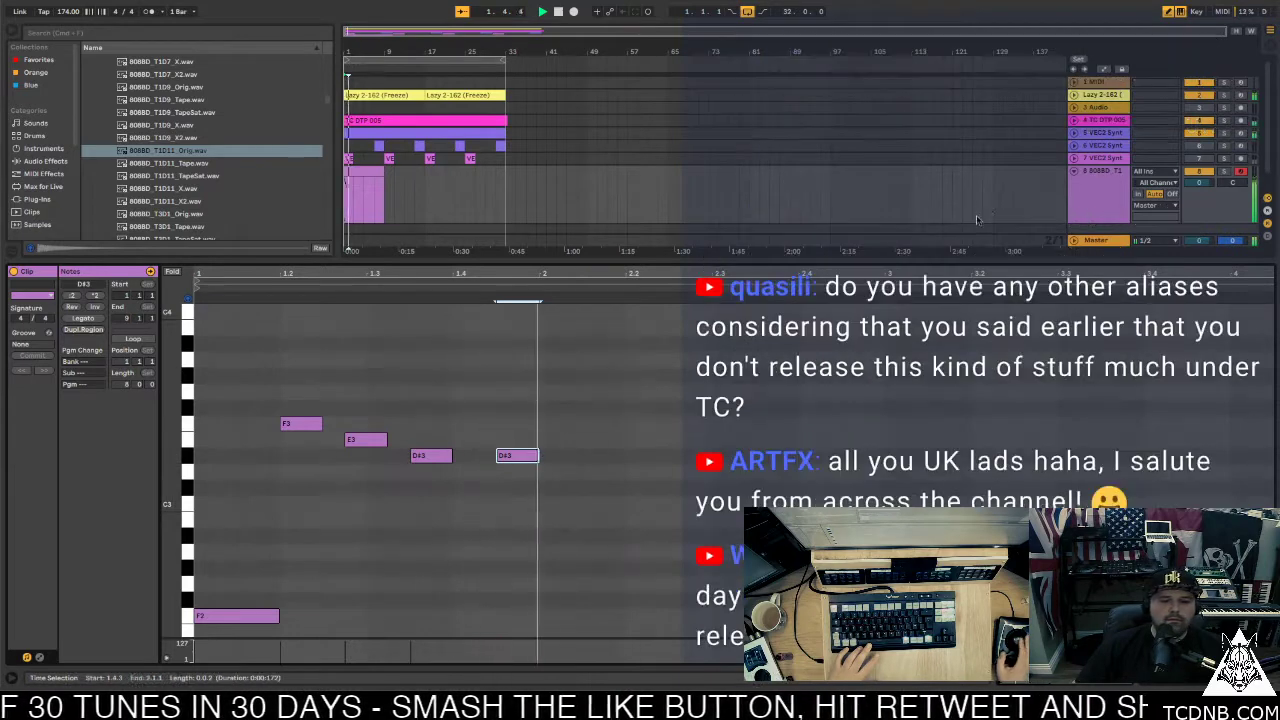
pyautogui.press('Left')
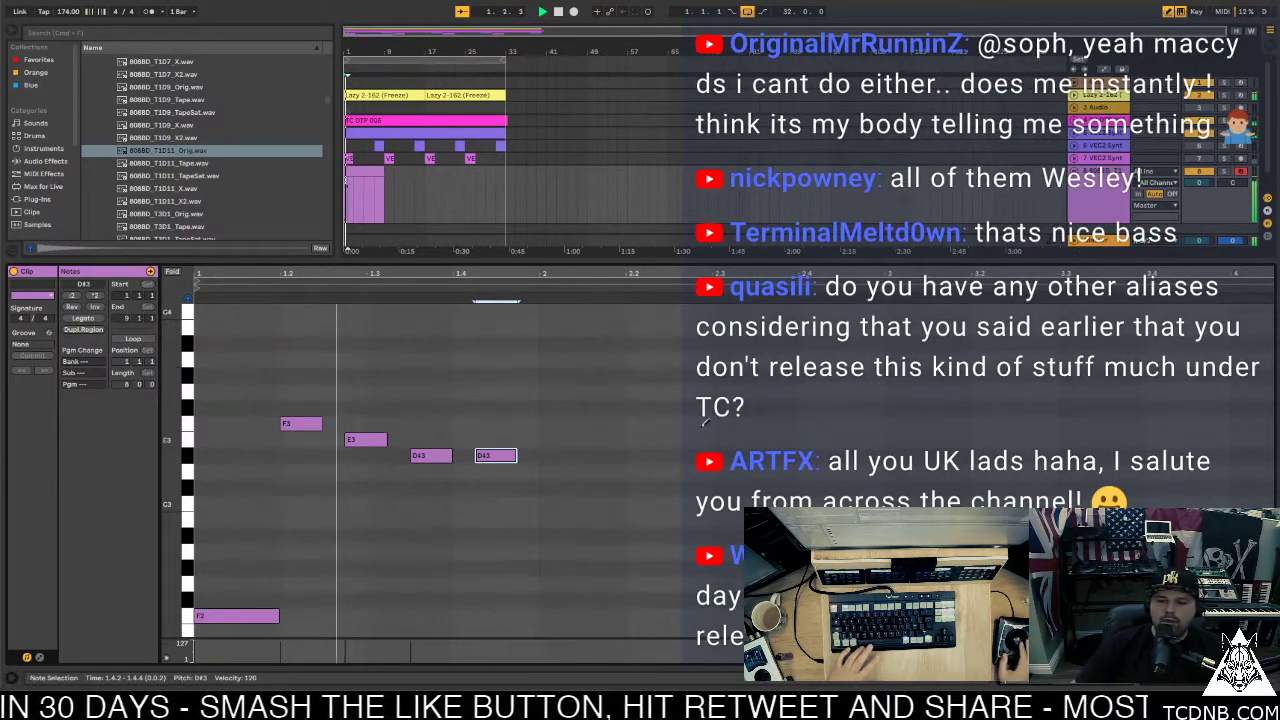
pyautogui.press('space')
# Draw a D#3 note at 2.1.1 in the 808 clip, lengthen it to an eighth note and play the pattern
pyautogui.doubleClick(558, 455)
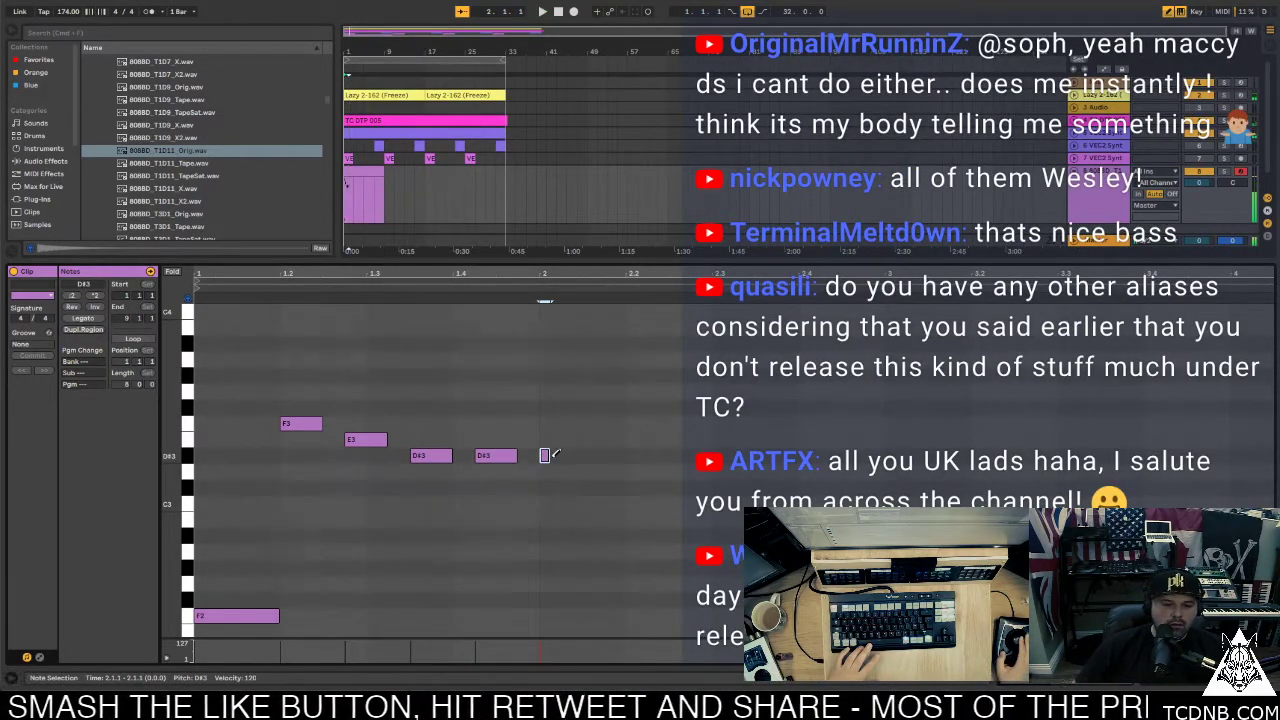
pyautogui.moveTo(545, 456); pyautogui.dragTo(571, 456)
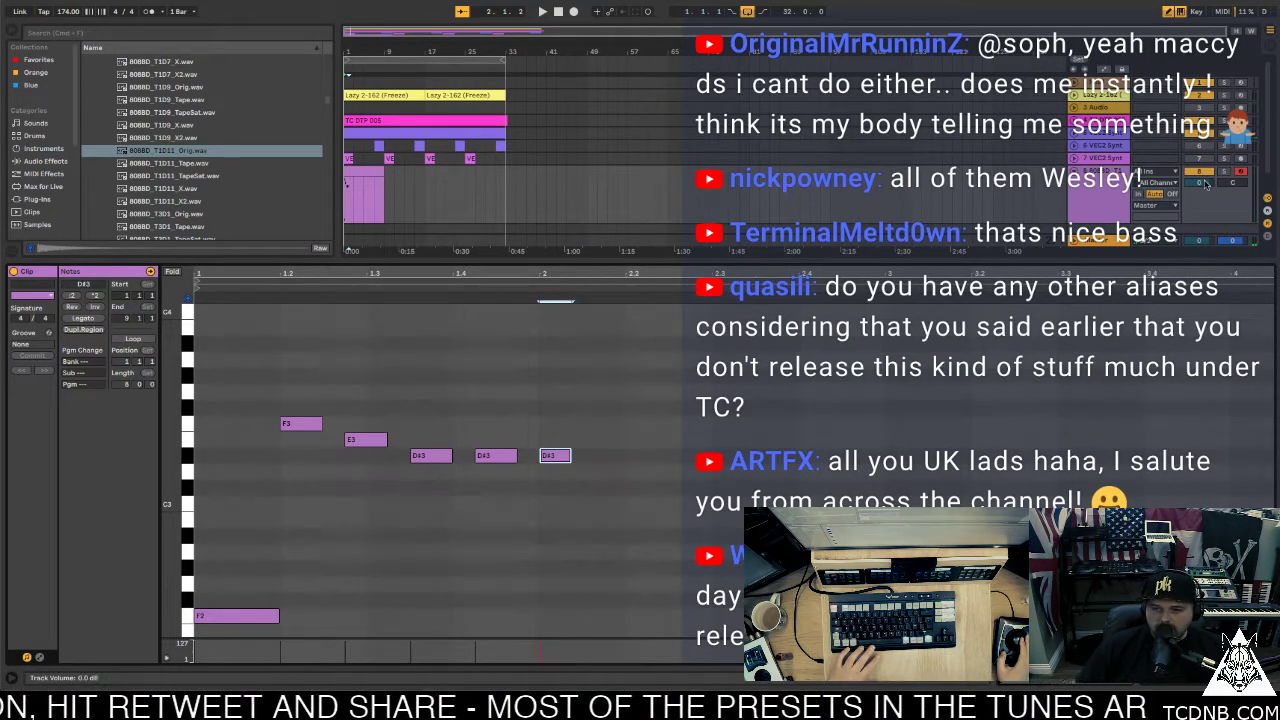
pyautogui.press('space')
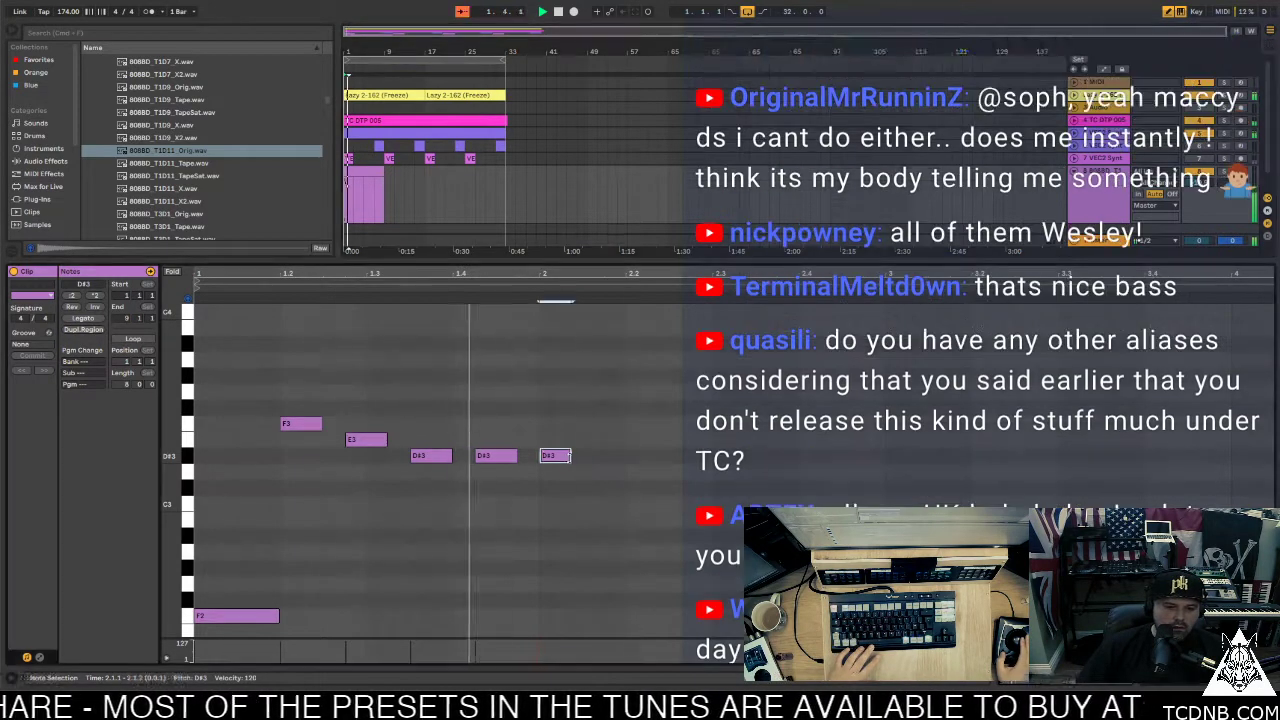
pyautogui.moveTo(568, 456)
pyautogui.mouseDown()
pyautogui.moveTo(628, 456)
pyautogui.moveTo(584, 457)
pyautogui.mouseUp()
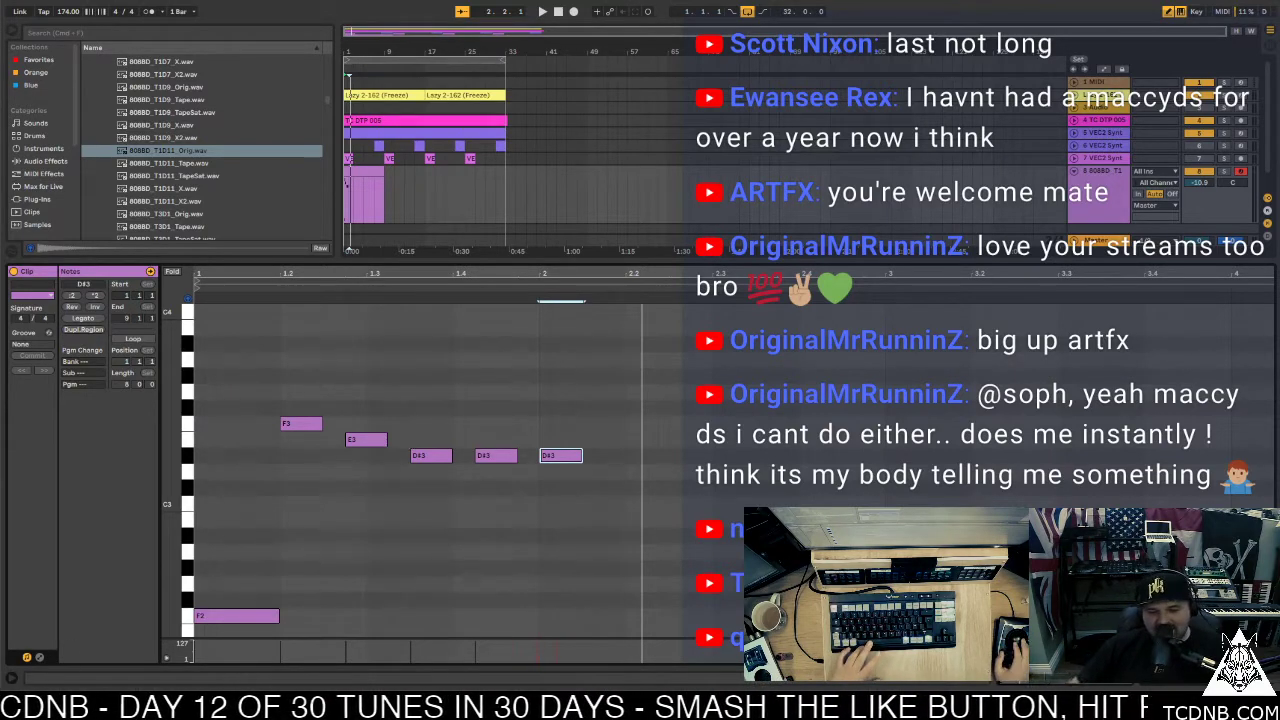
pyautogui.press('space')
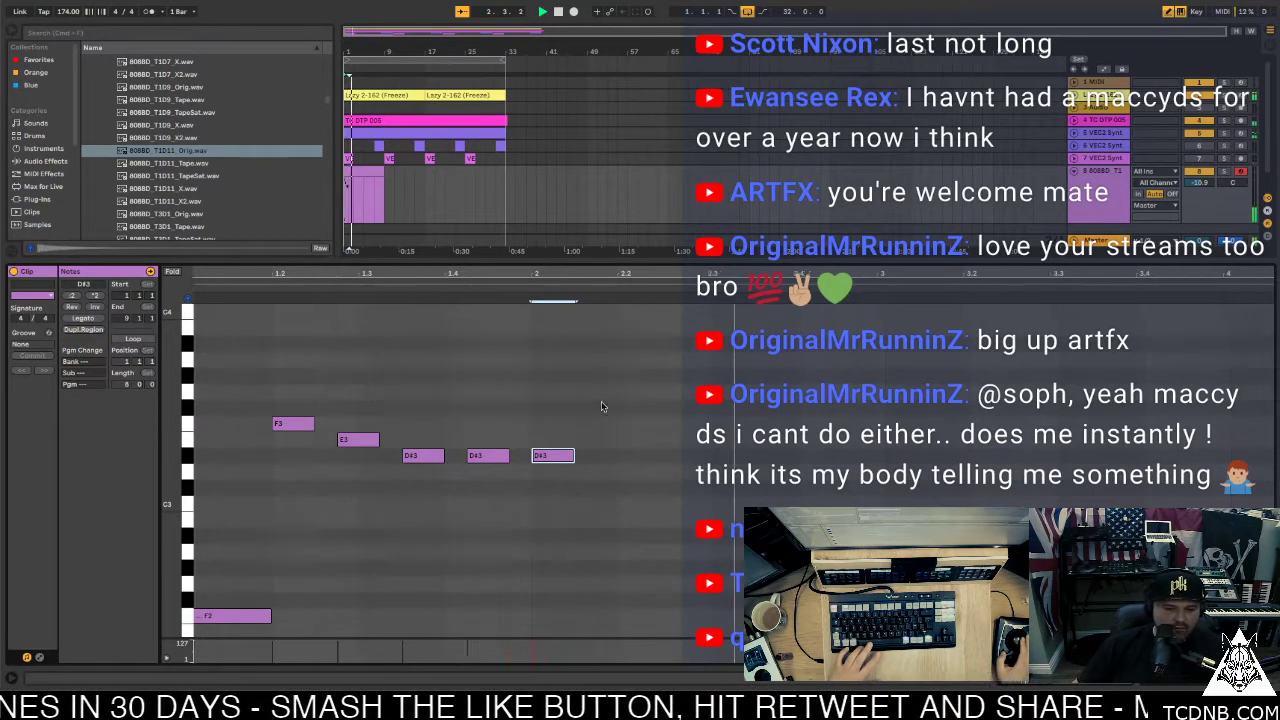
# Limit the 808 track's sampler to 1 voice
pyautogui.hotkey('shift', 'Tab')
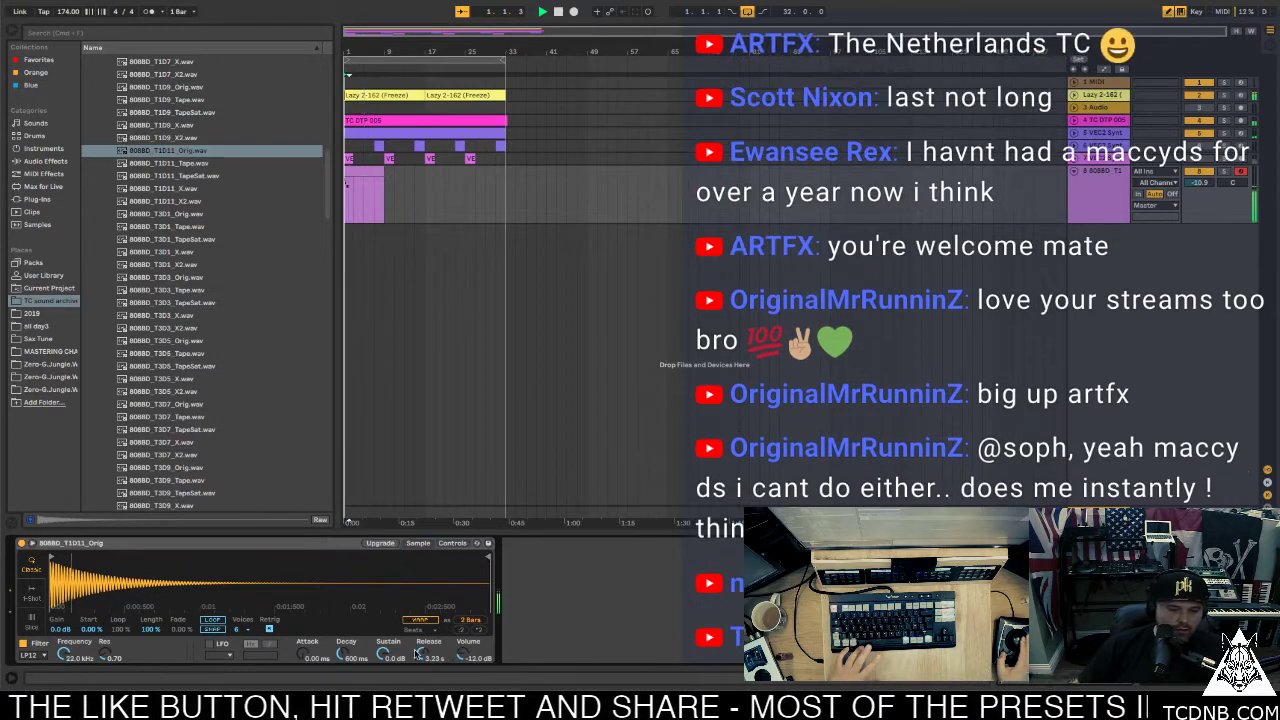
pyautogui.click(237, 629)
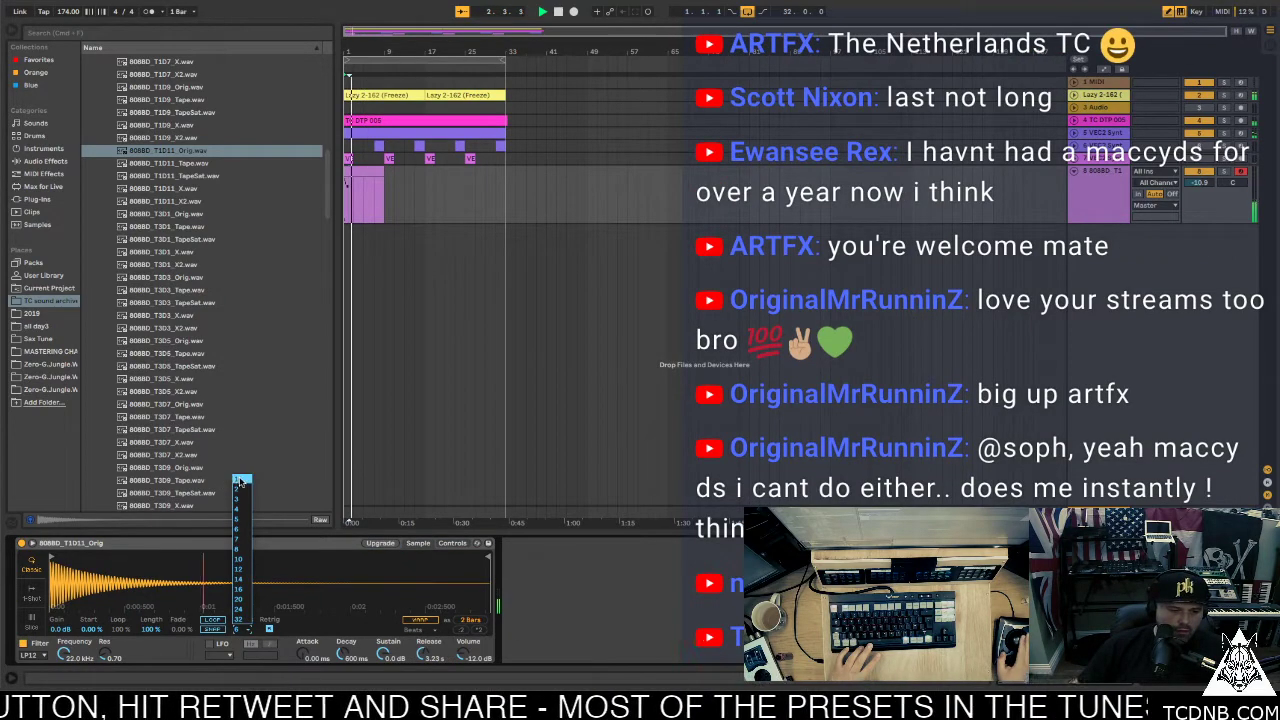
pyautogui.click(238, 483)
# Place descending F3, E3 and D#3 eighth notes from 2.3.3 in the 808 clip and copy the opening F2 note to 3.1.1
pyautogui.doubleClick(351, 173)
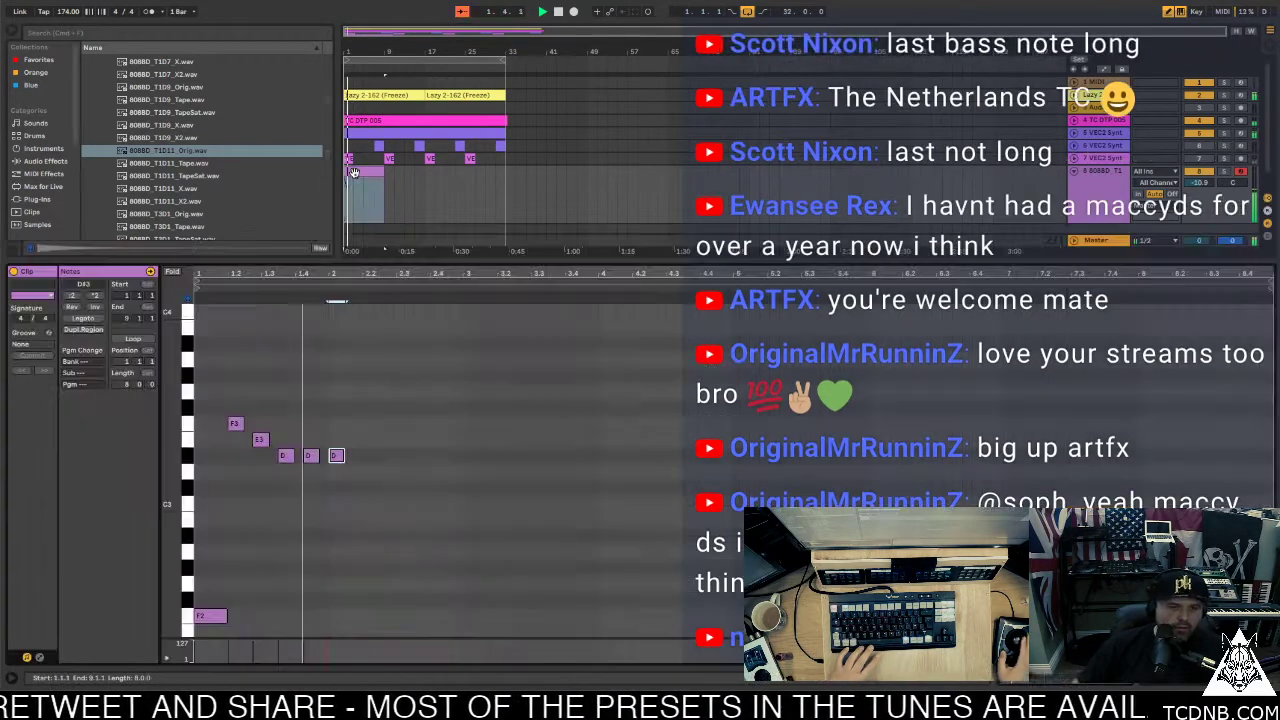
pyautogui.click(404, 422)
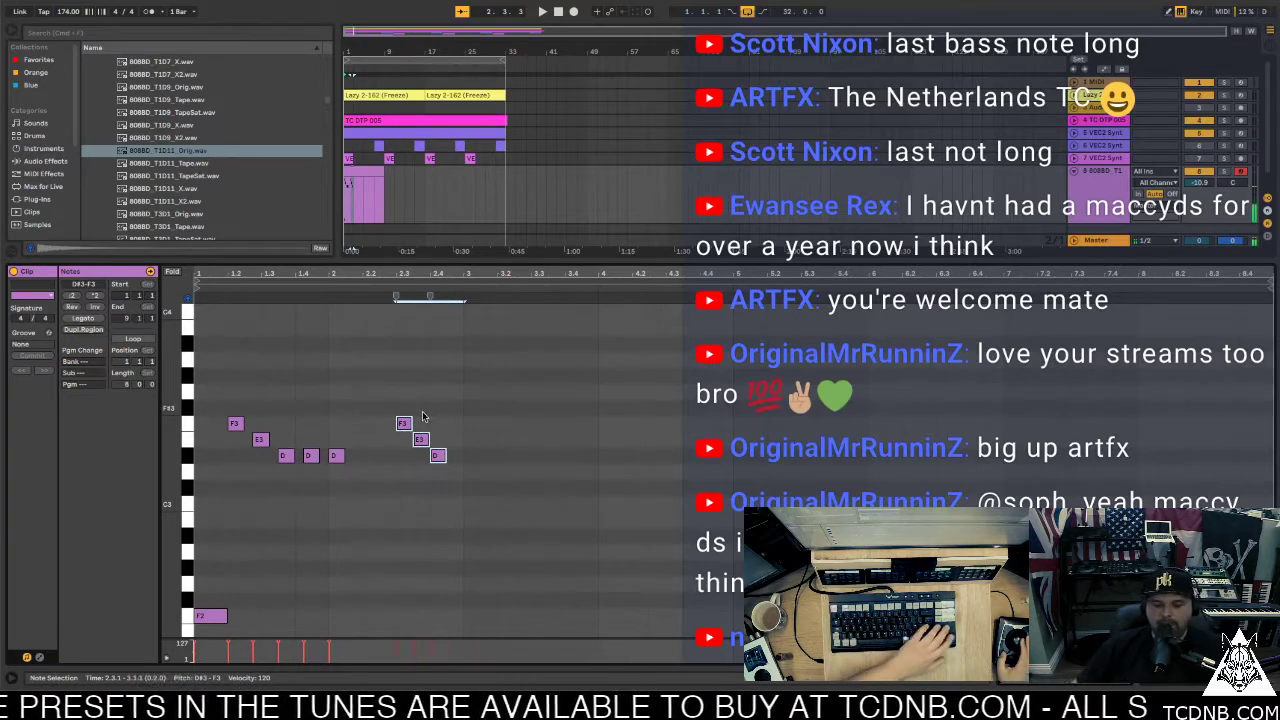
pyautogui.press('Right')
pyautogui.press('Right')
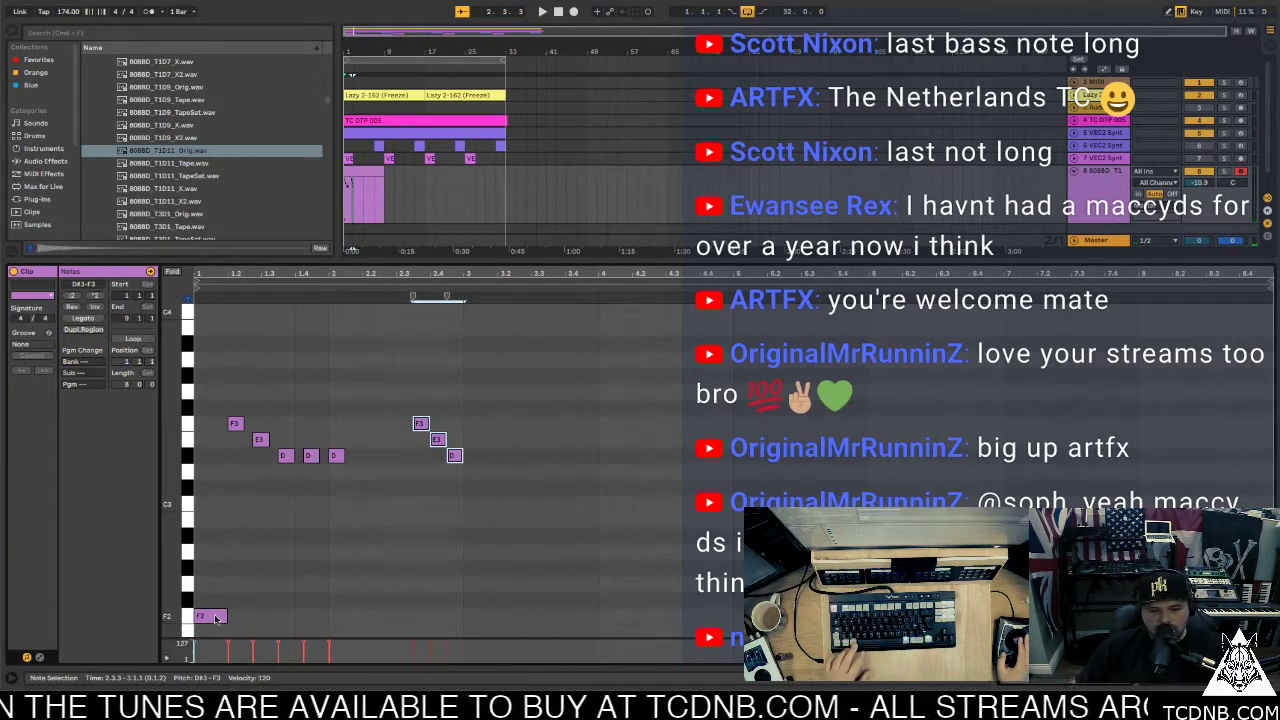
pyautogui.moveTo(214, 616); pyautogui.dragTo(486, 616)
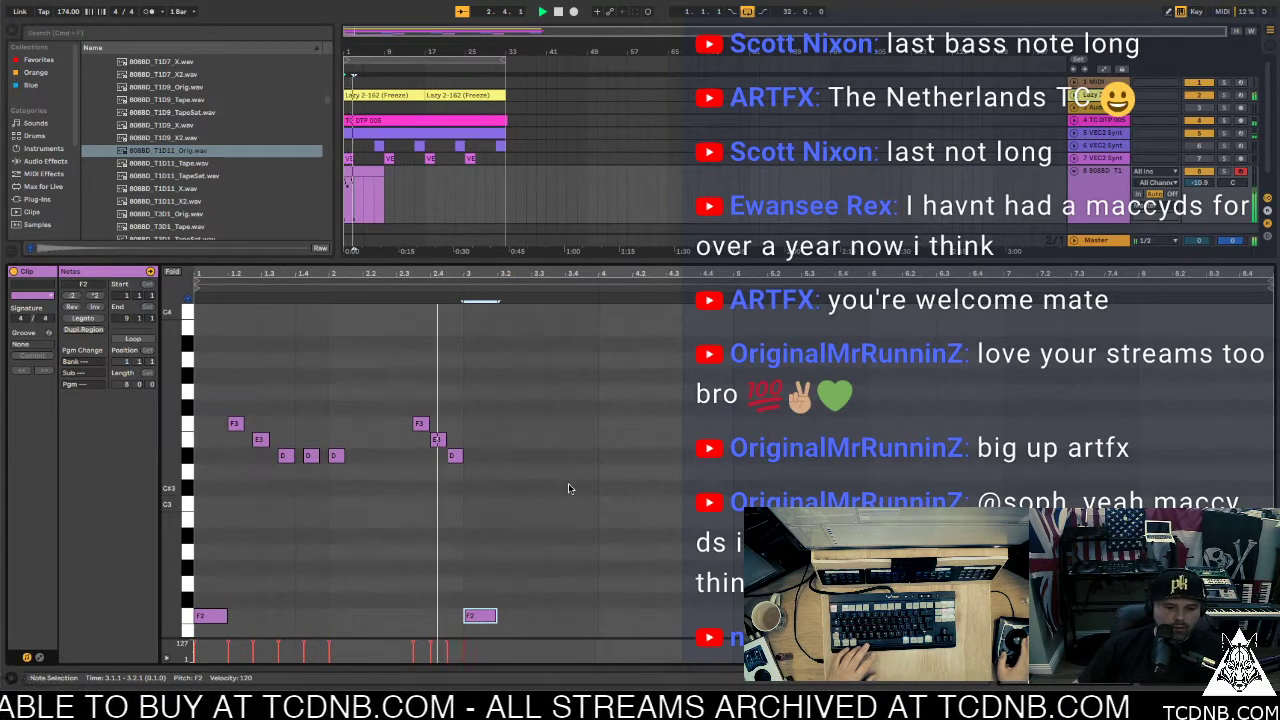
# Copy the opening five-note F3 to D#3 phrase to 3.2.1, and repeat the whole four-bar pattern from 5.1.1
pyautogui.moveTo(237, 430); pyautogui.dragTo(519, 425)
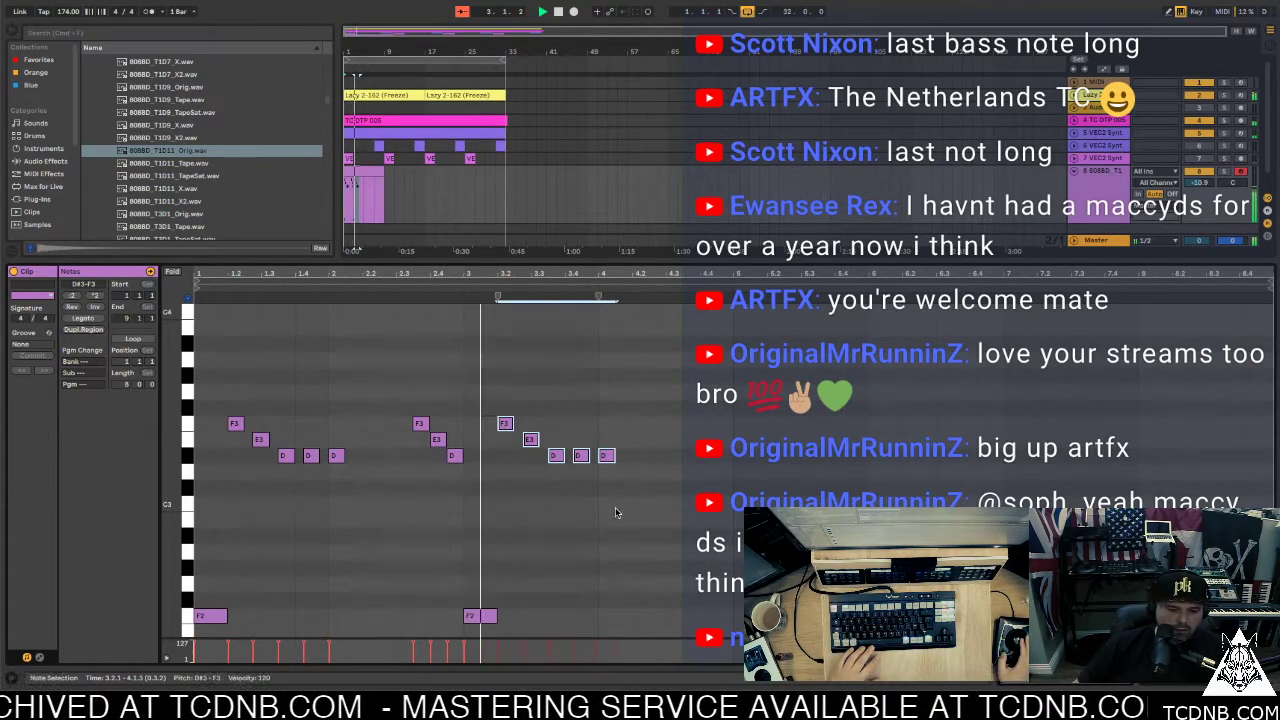
pyautogui.click(623, 391)
pyautogui.hotkey('ctrl', 'a')
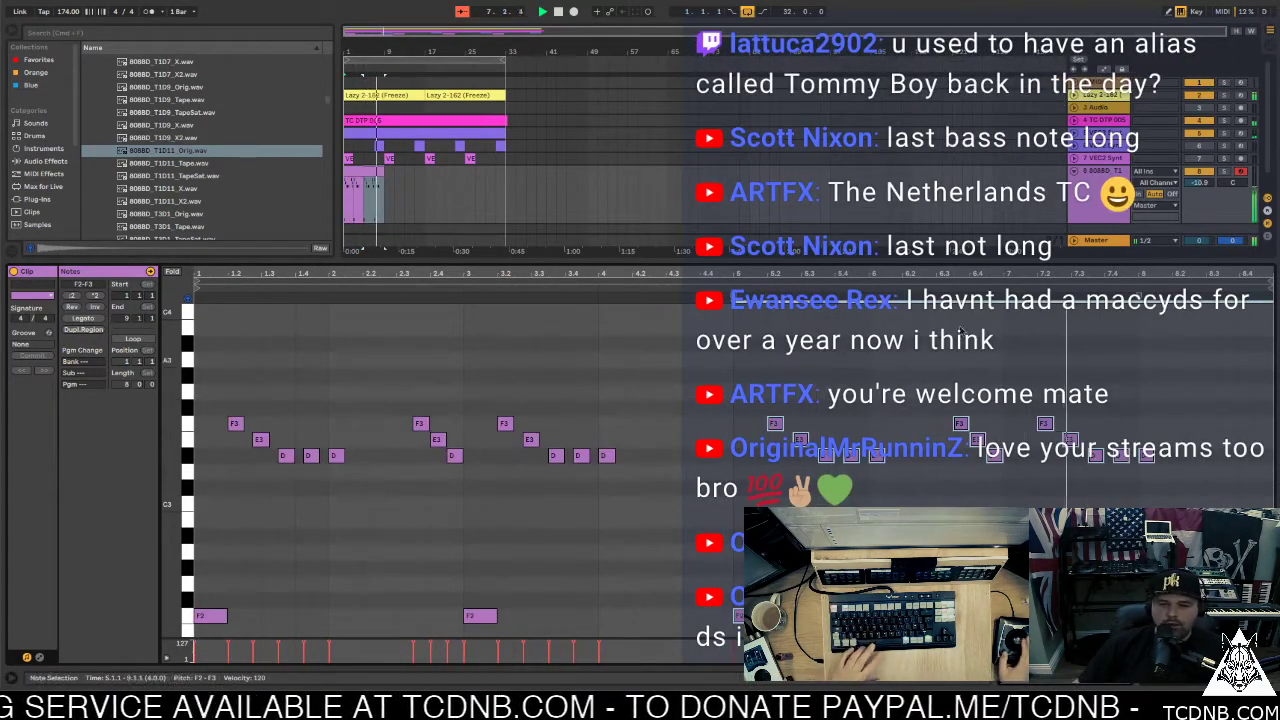
# Duplicate the eight-bar 808 clip three times to fill up to bar 33 and set the track volume to -11.9 dB
pyautogui.hotkey('ctrl', 'alt', 'l')
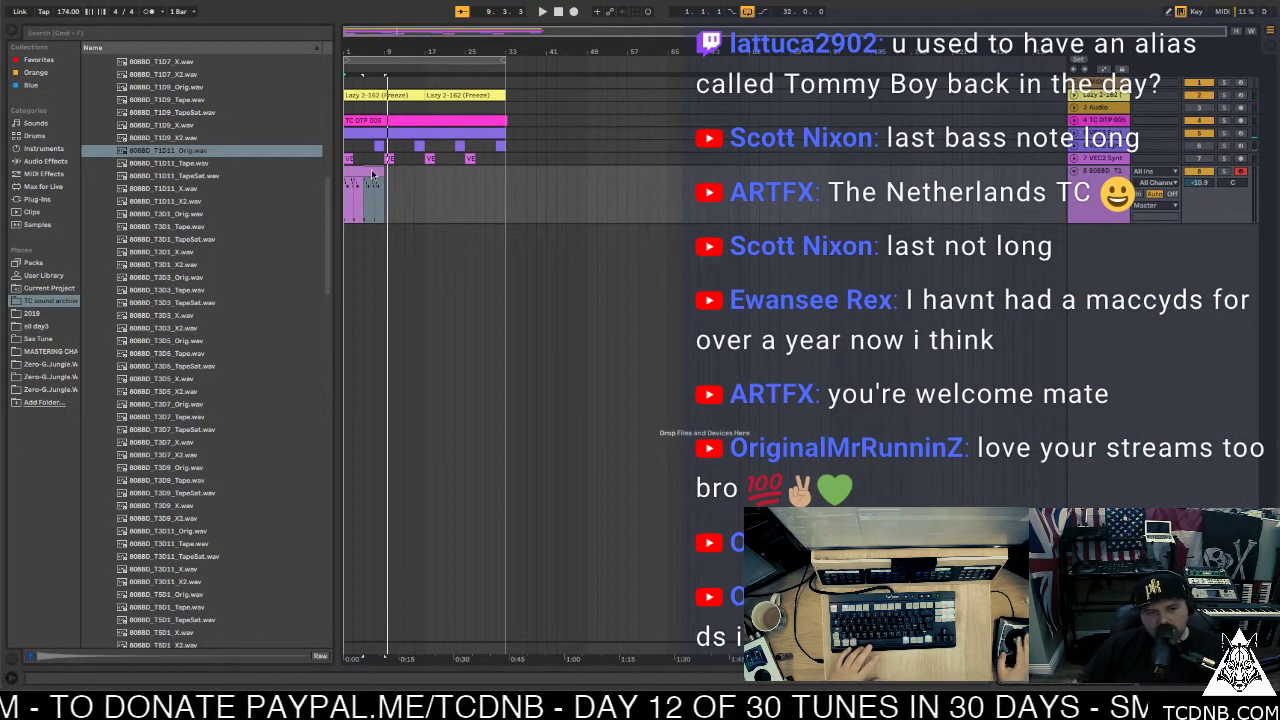
pyautogui.hotkey('ctrl', 'd')
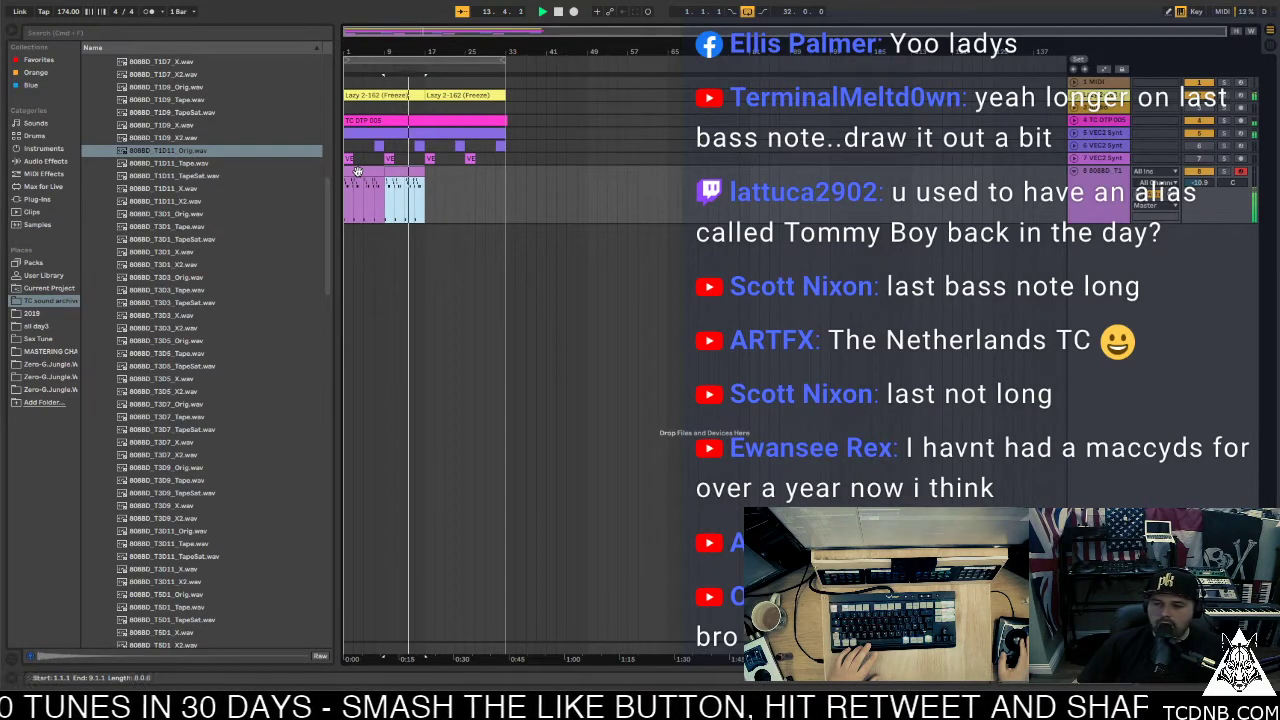
pyautogui.press('super+d')
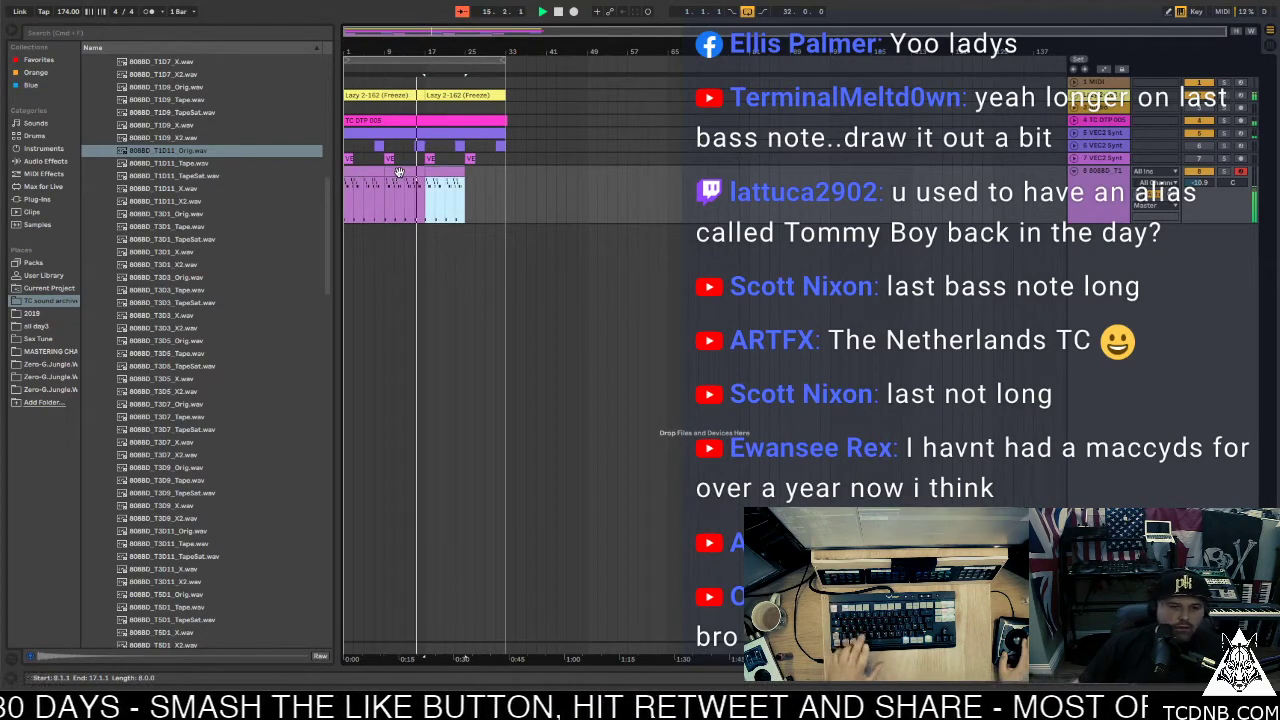
pyautogui.press('super+d')
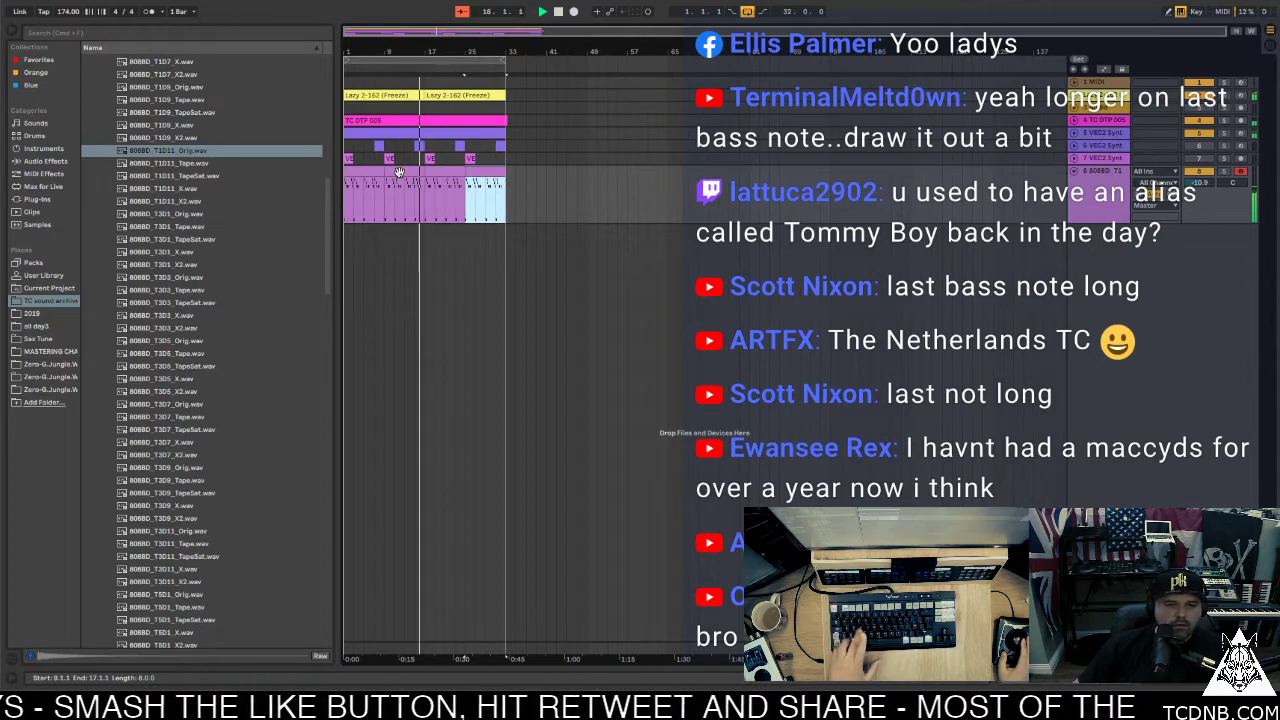
pyautogui.click(1208, 182)
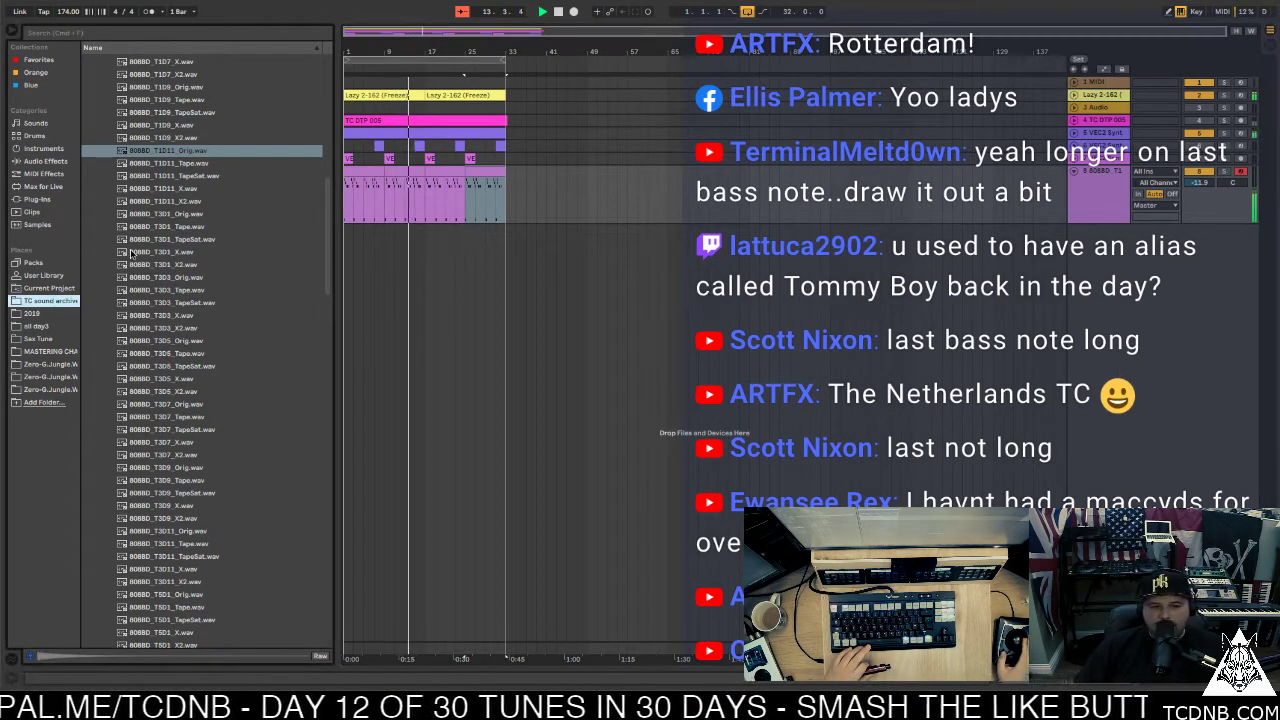
# Return to the top of the TC sound archive in the browser and collapse the Gold Baby folder
pyautogui.scroll(8, 130, 252)
pyautogui.click(48, 300)
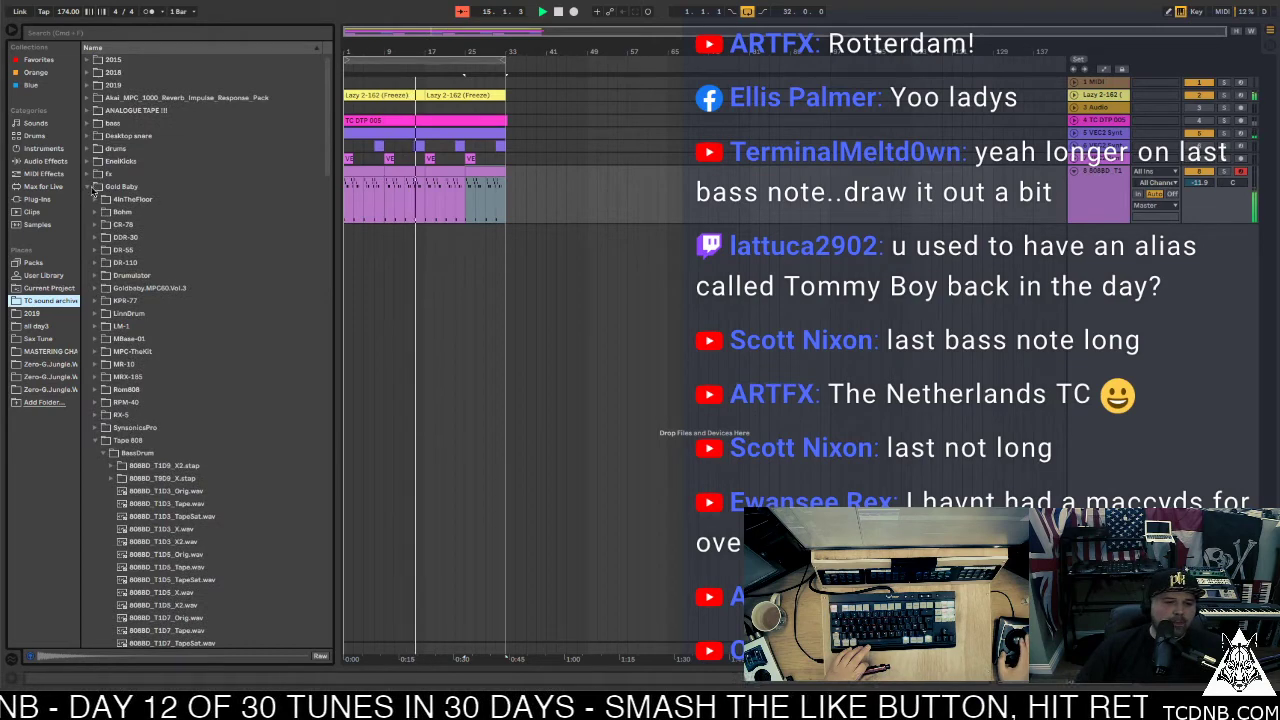
pyautogui.click(110, 186)
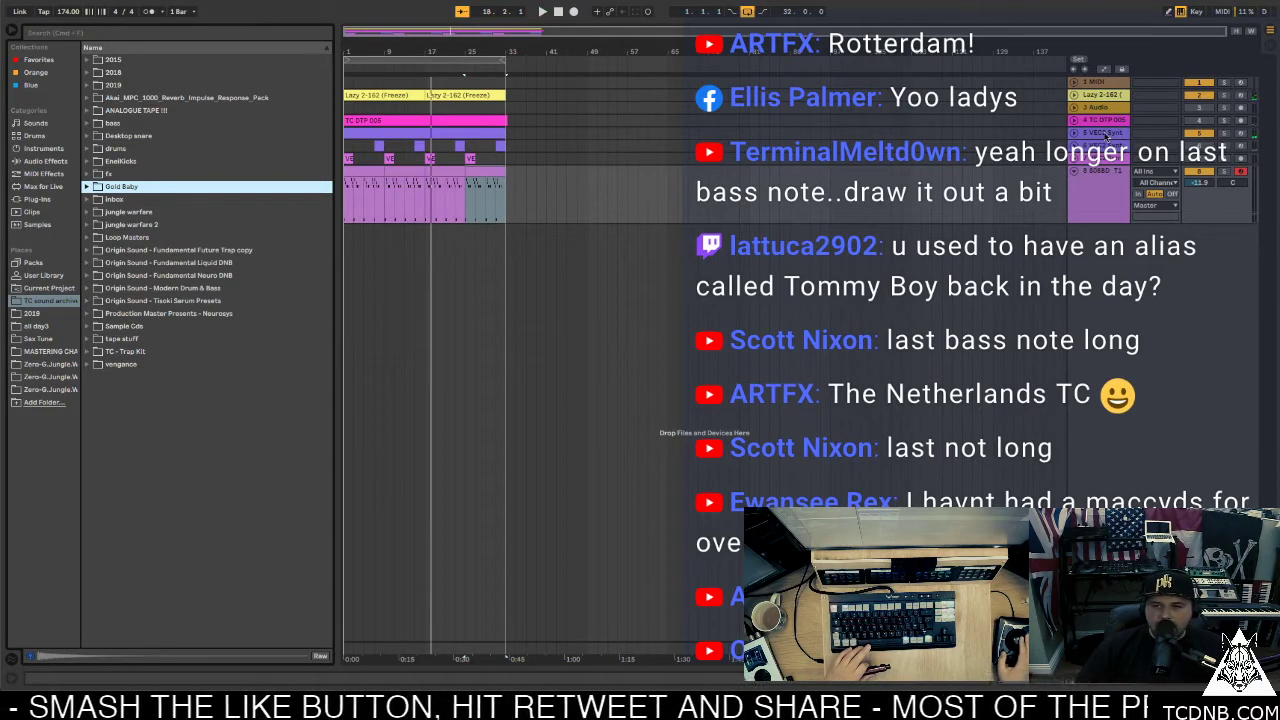
# Automate track 5's sampler filter frequency with two rising 16-bar ramps, the second reaching 4.82 kHz at bar 33
pyautogui.click(1075, 134)
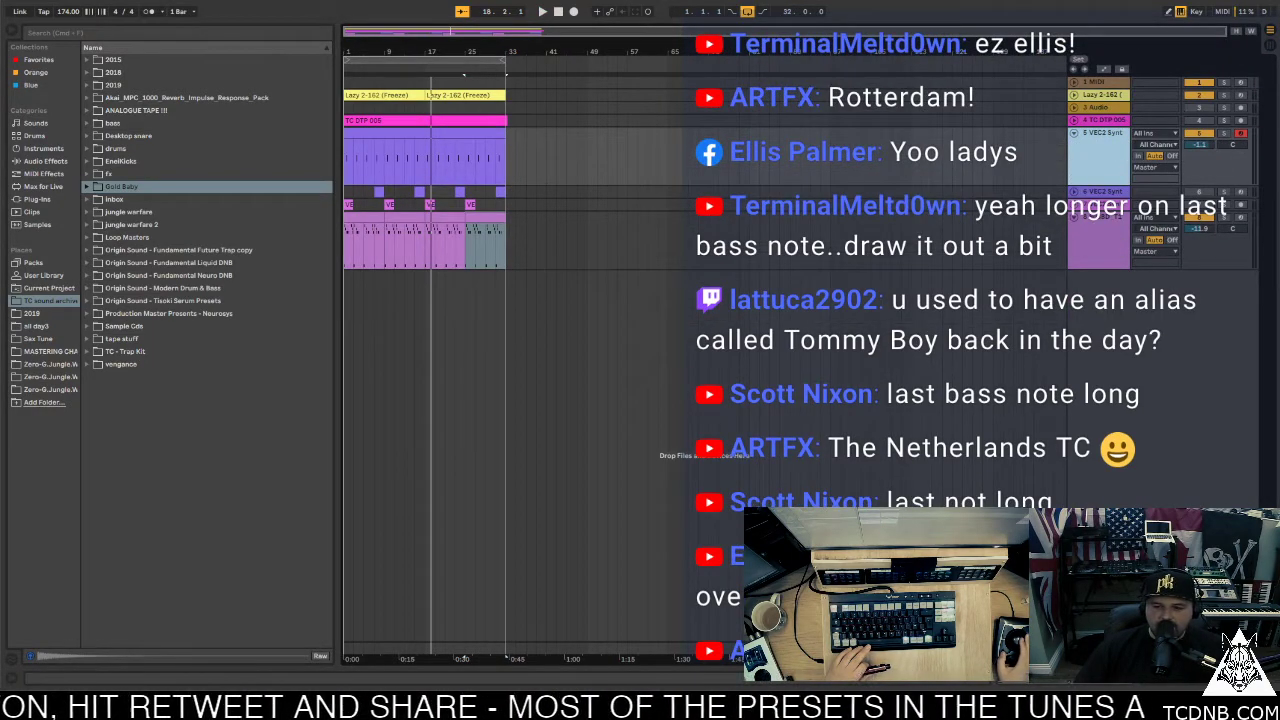
pyautogui.hotkey('shift', 'Tab')
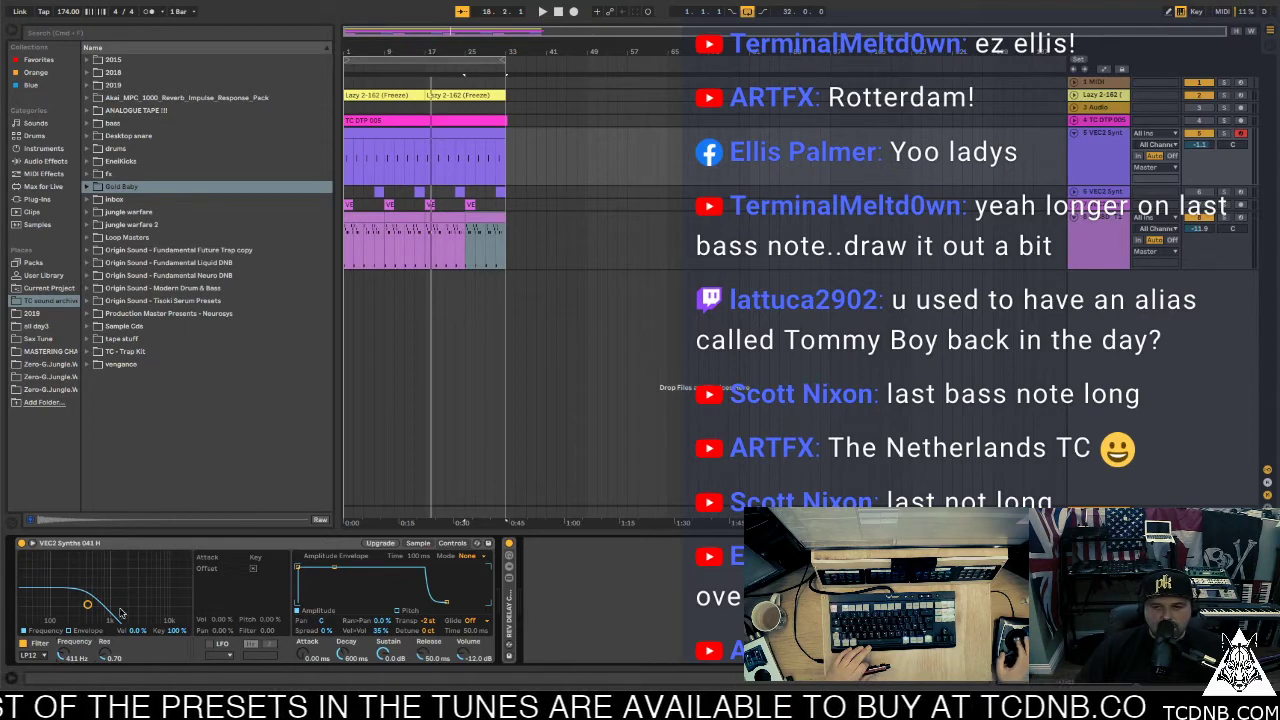
pyautogui.press('a')
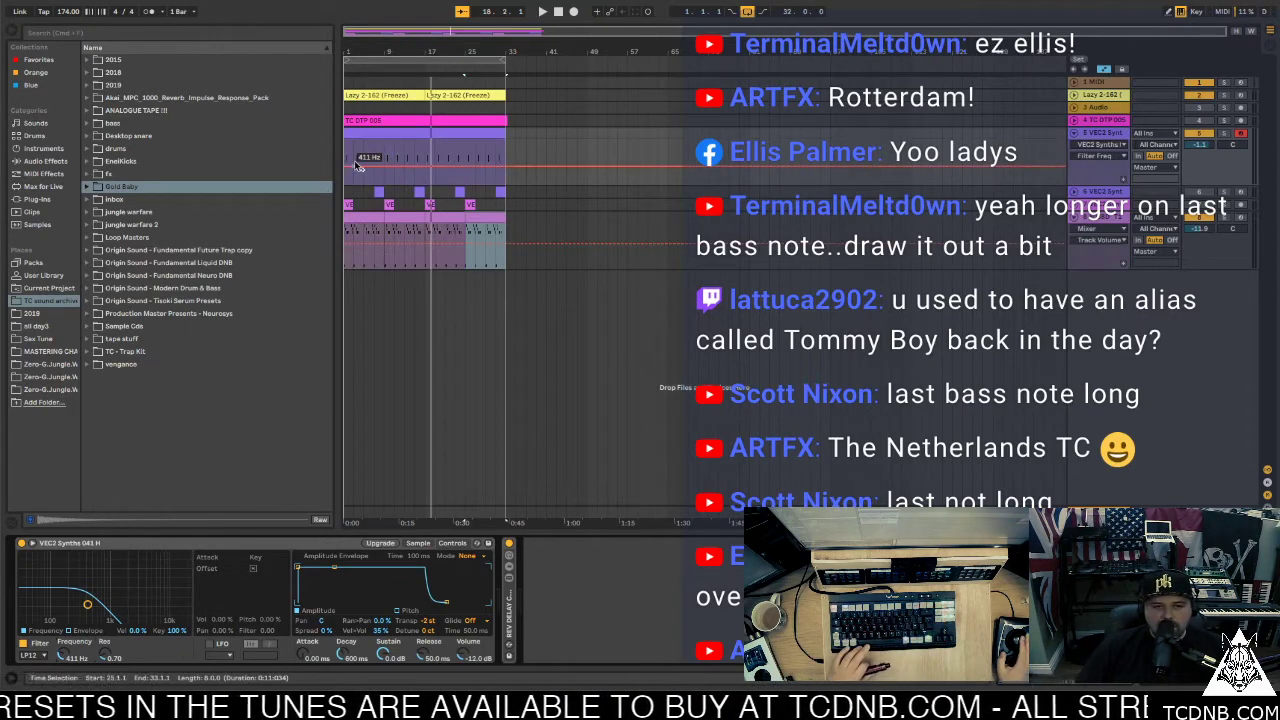
pyautogui.press('space')
pyautogui.moveTo(415, 168)
pyautogui.mouseDown()
pyautogui.moveTo(415, 147)
pyautogui.moveTo(429, 165)
pyautogui.moveTo(507, 152)
pyautogui.mouseUp()
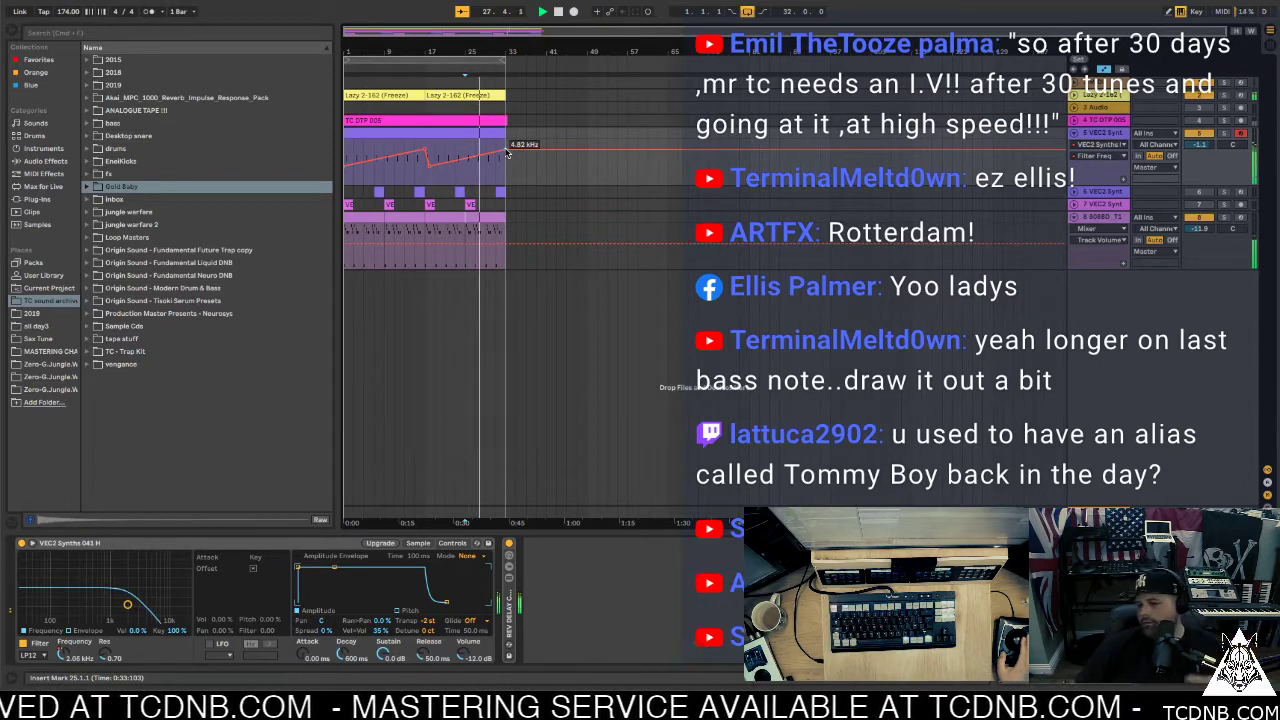
# Lower the track 5 synth's volume to -5.4 dB and set its filter resonance to 1.11
pyautogui.moveTo(1201, 145); pyautogui.dragTo(1201, 161)
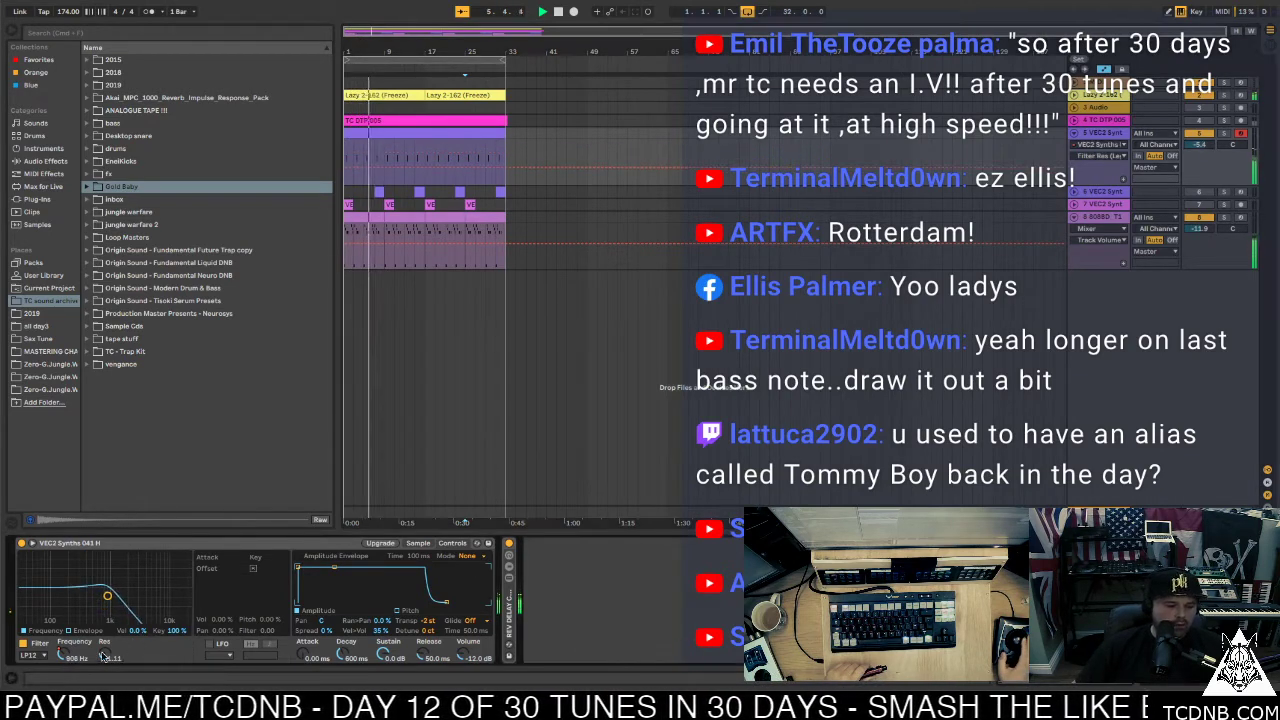
pyautogui.moveTo(105, 660); pyautogui.dragTo(104, 655)
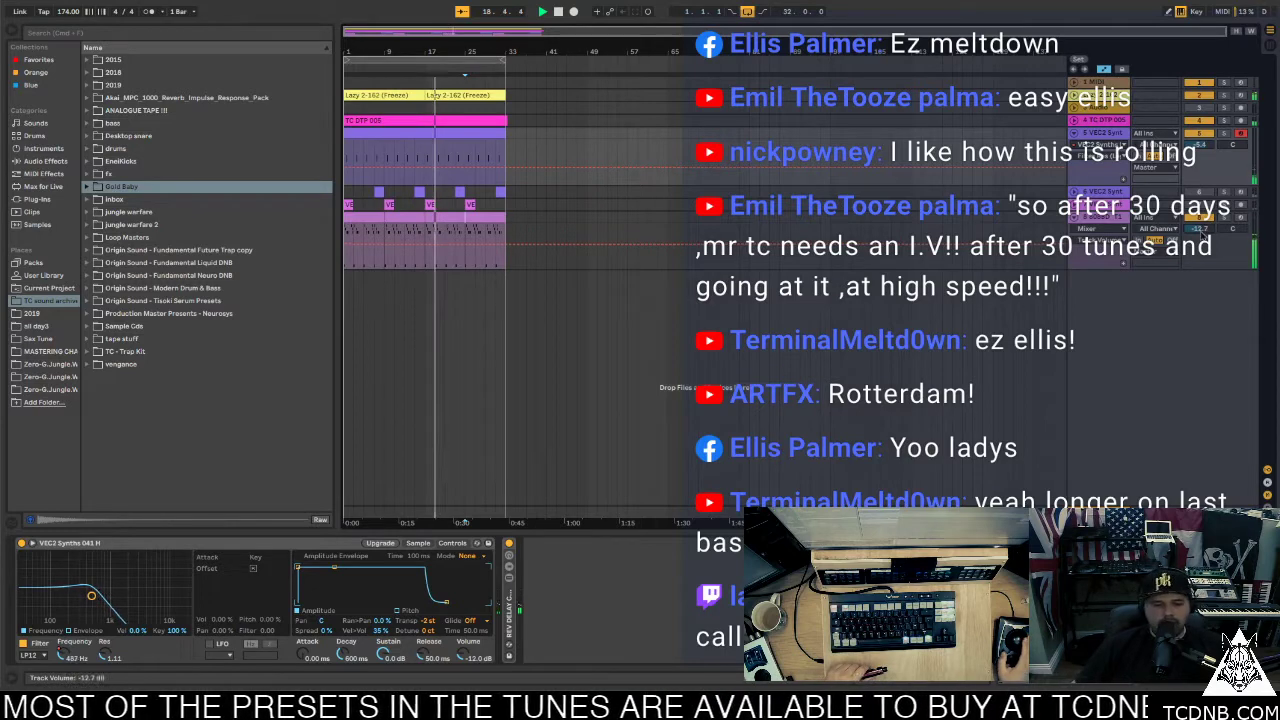
# Set the 808 track's volume to -12.7 dB and collapse all tracks in the arrangement
pyautogui.moveTo(1195, 232); pyautogui.dragTo(1197, 236)
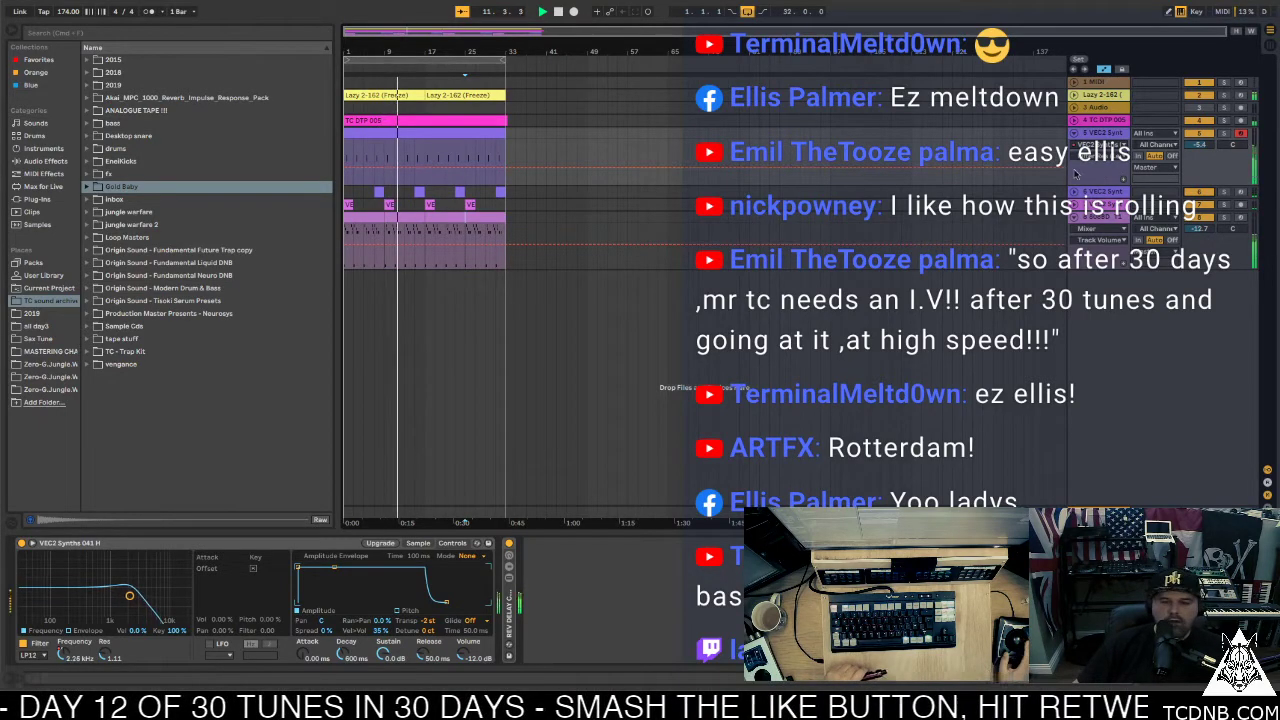
pyautogui.keyDown('alt'); pyautogui.click(1075, 133); pyautogui.keyUp('alt')
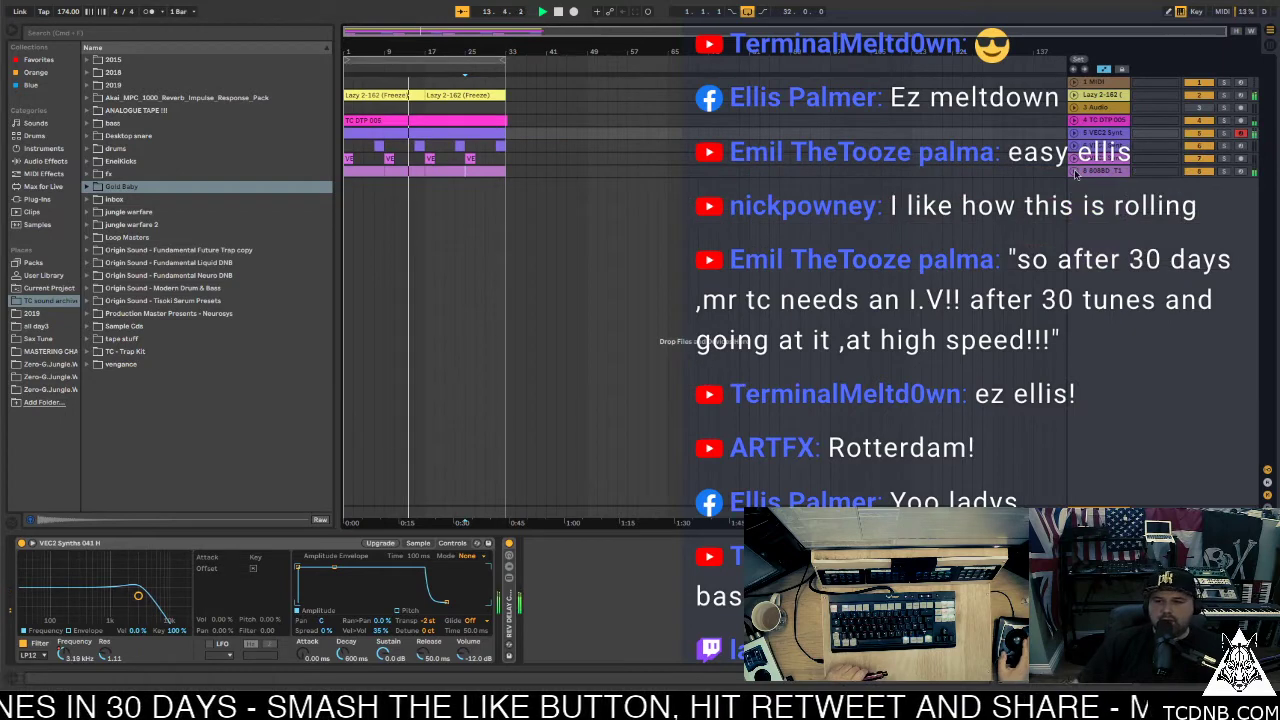
# Move the Kick 45 chain from its Instrument Rack onto the Slice 4 pad of track 2's drum rack
pyautogui.click(1075, 97)
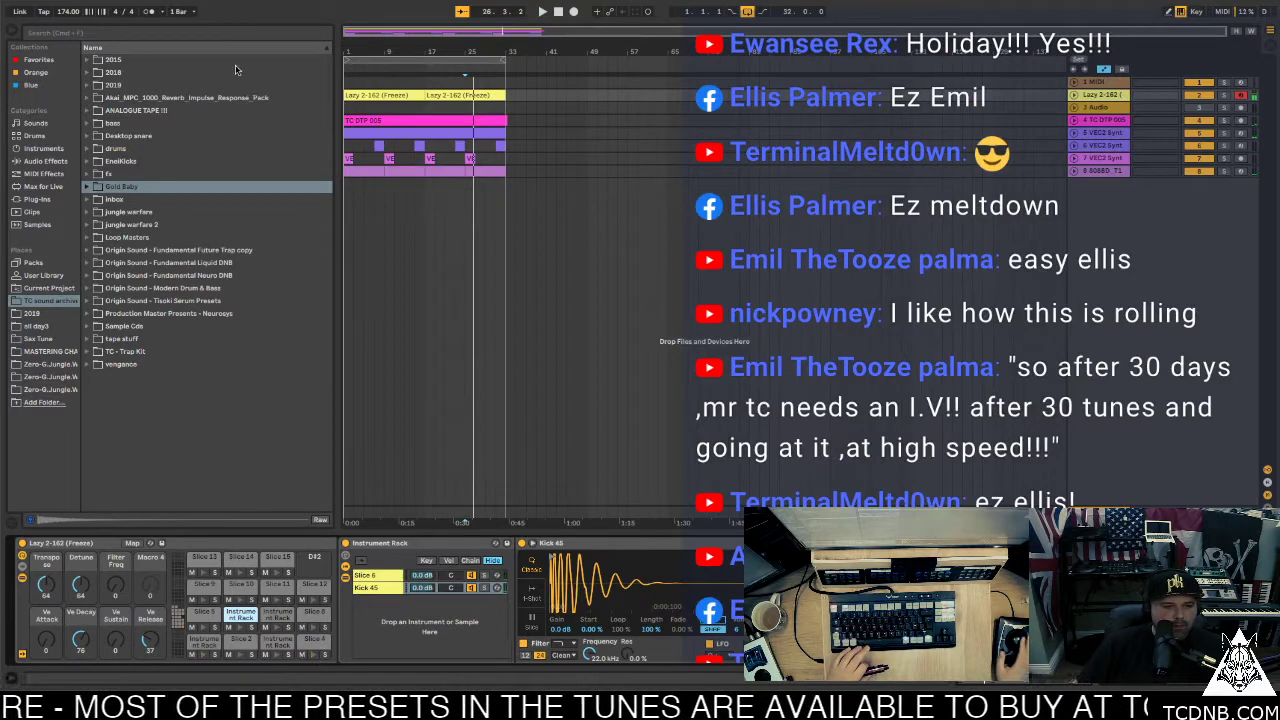
pyautogui.click(375, 590)
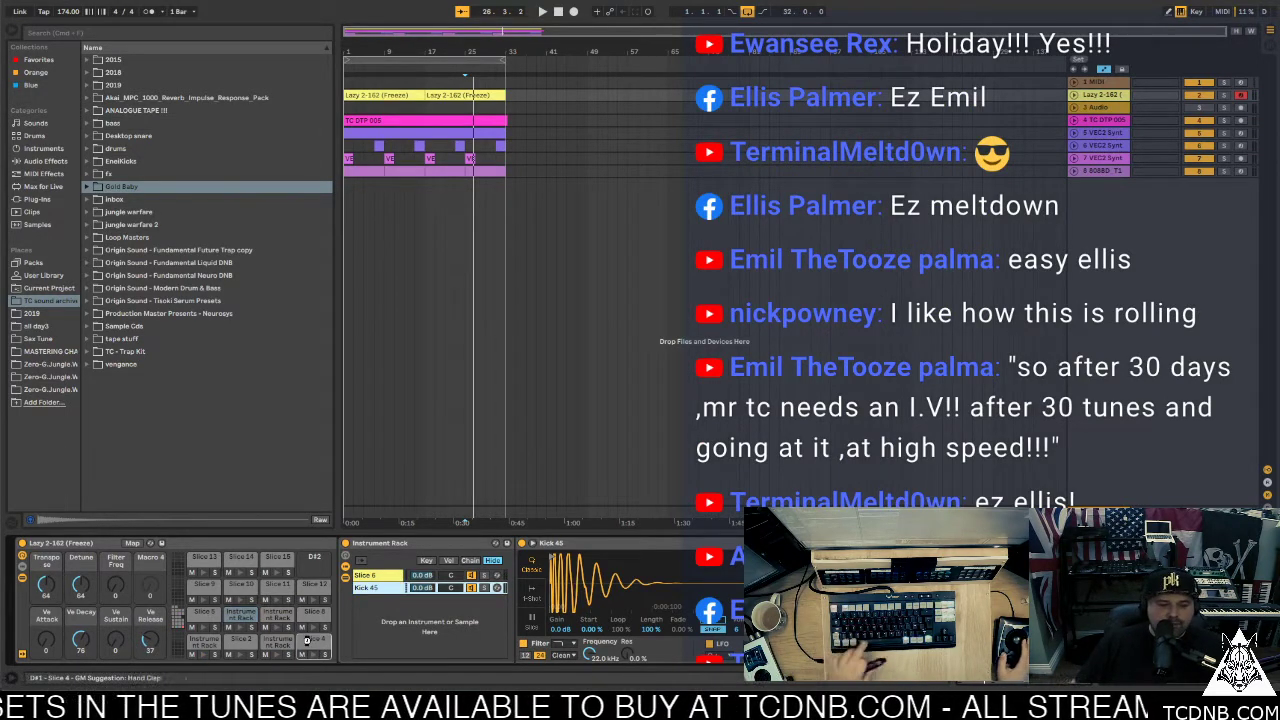
pyautogui.moveTo(307, 640); pyautogui.dragTo(309, 641)
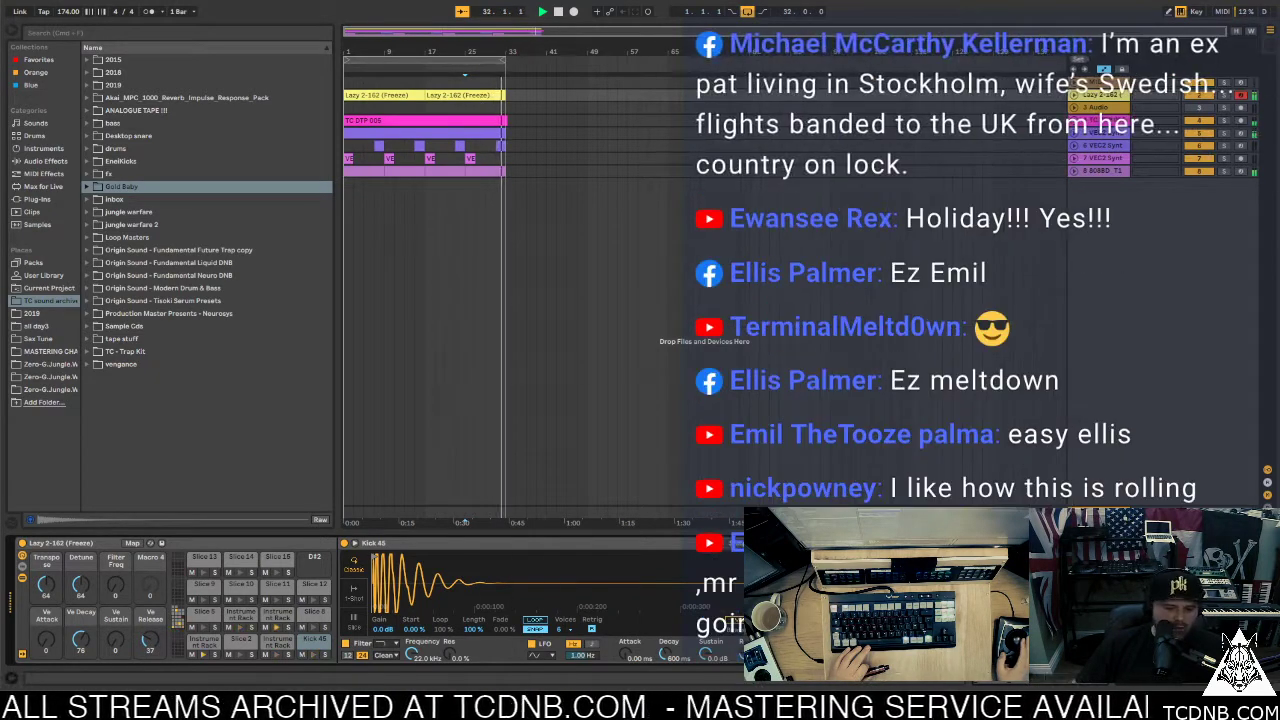
# Try offbeat copies of the drum clip's top-row notes on the slice 16 row at velocity 41
pyautogui.doubleClick(398, 92)
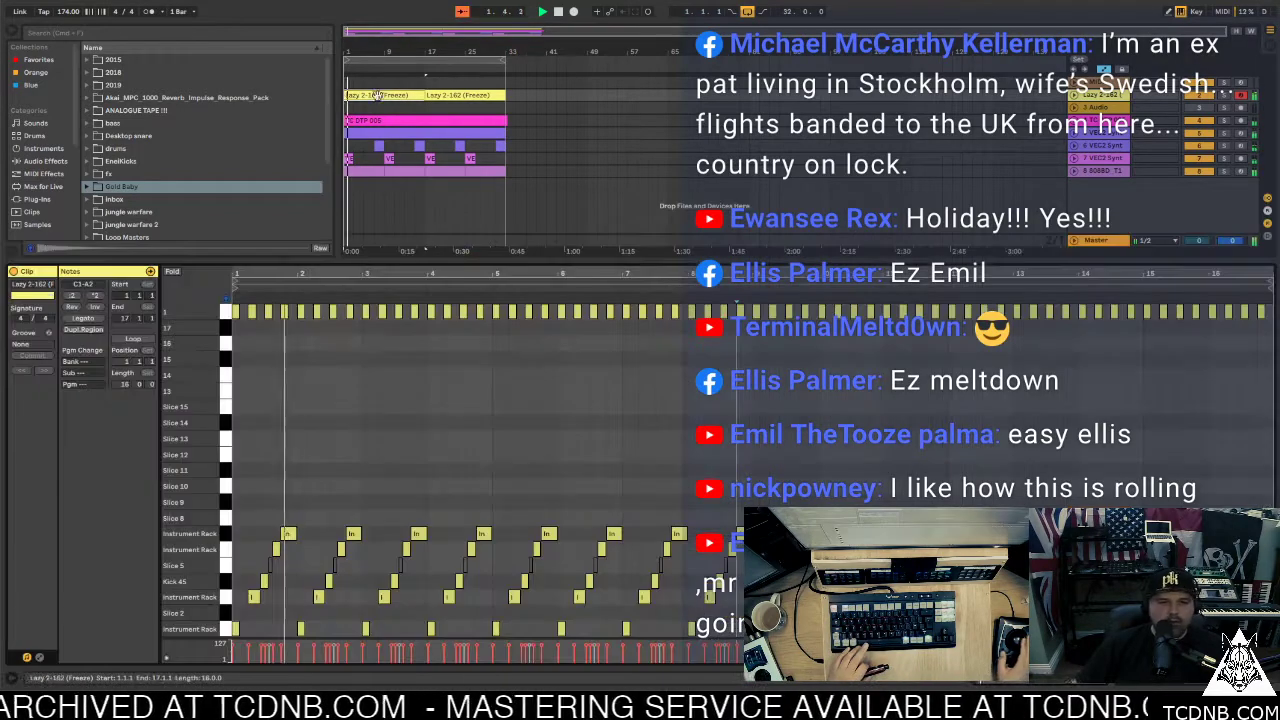
pyautogui.click(227, 313)
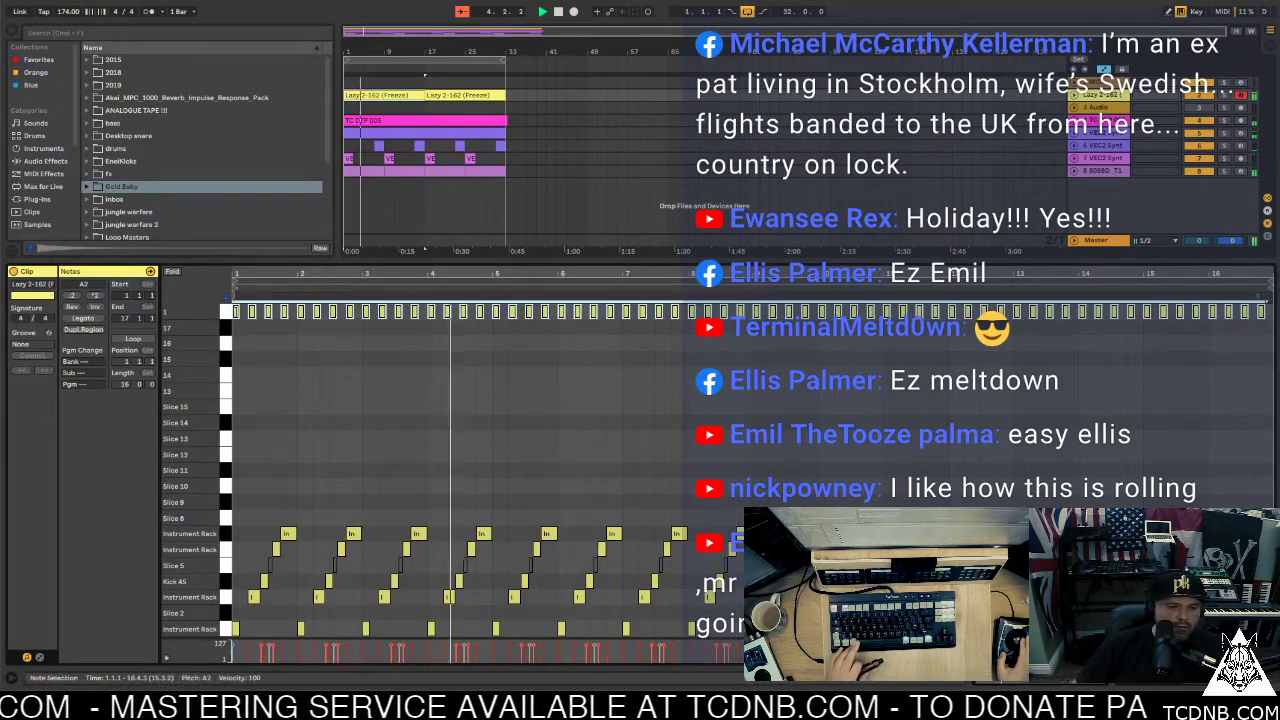
pyautogui.moveTo(237, 313); pyautogui.dragTo(270, 345)
pyautogui.scroll(4, 243, 344)
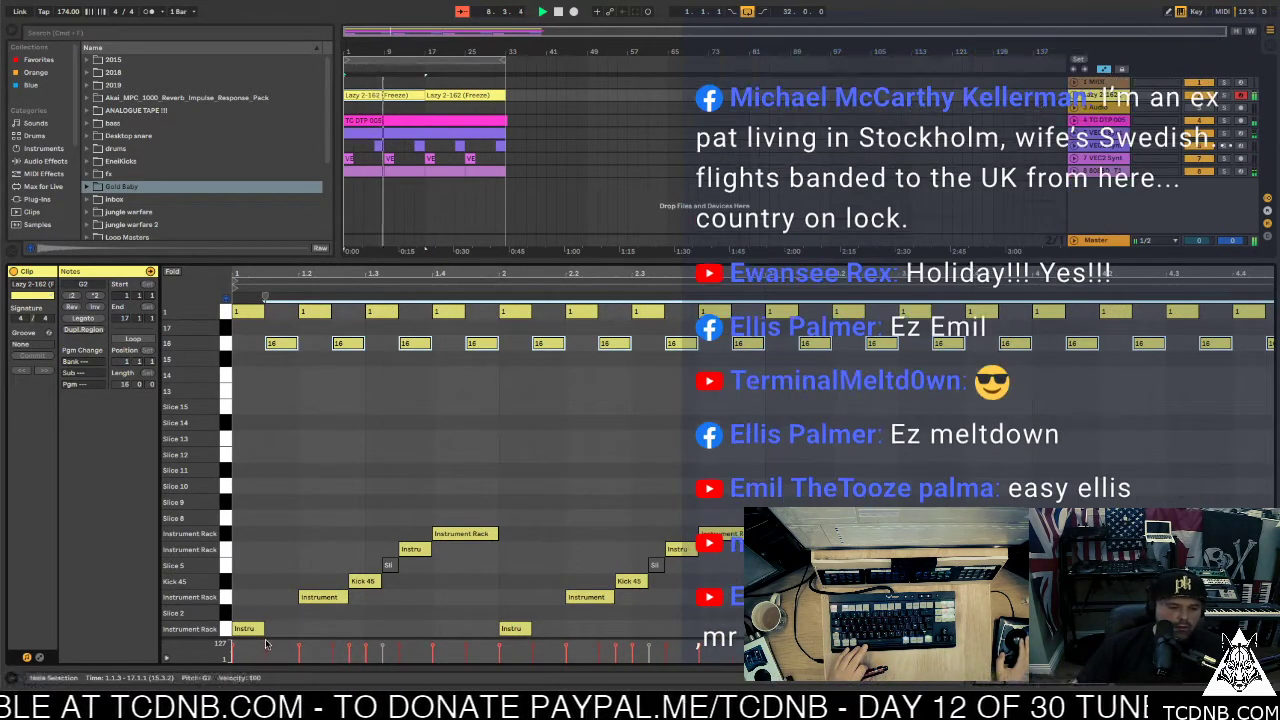
pyautogui.moveTo(266, 647); pyautogui.dragTo(266, 654)
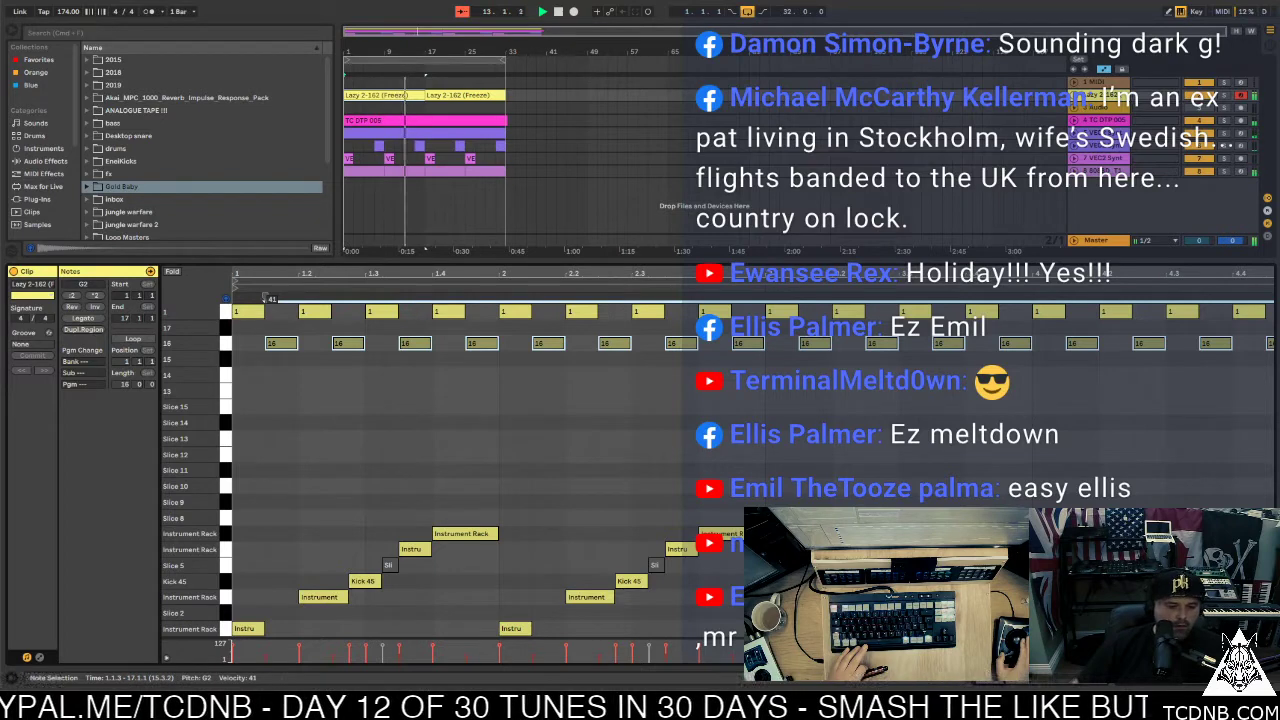
pyautogui.moveTo(266, 654); pyautogui.dragTo(266, 659)
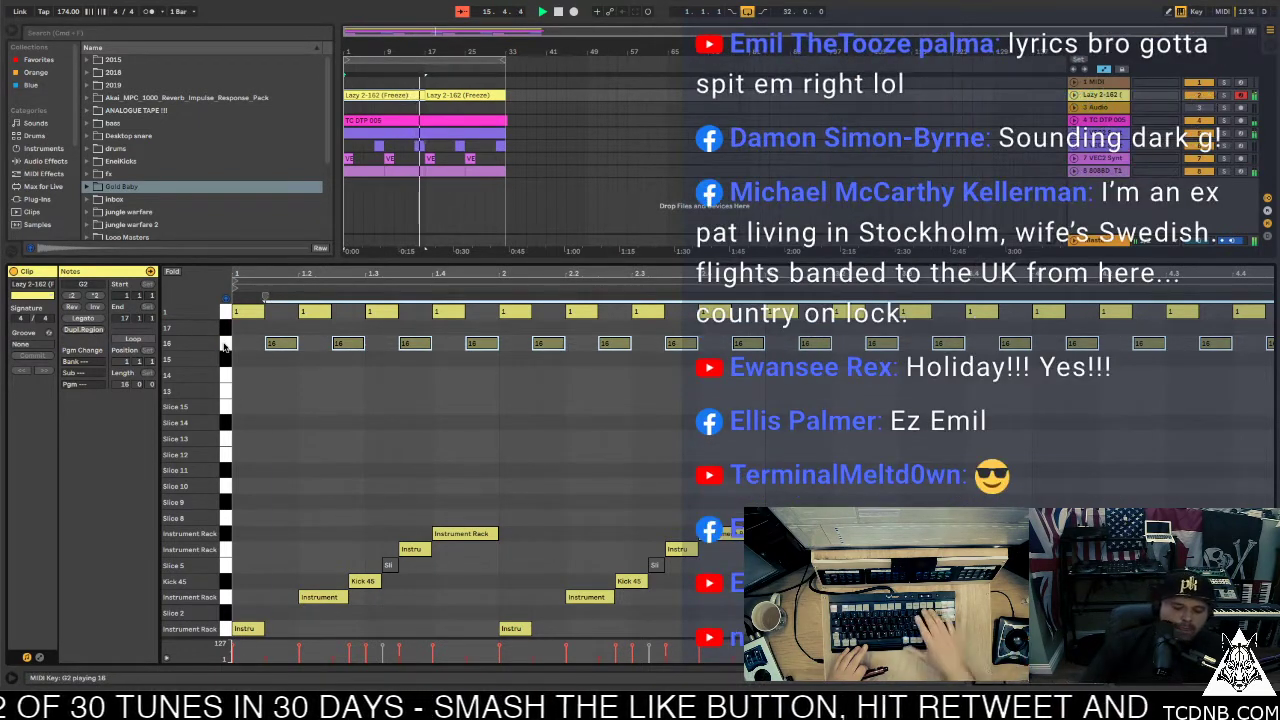
pyautogui.press('Delete')
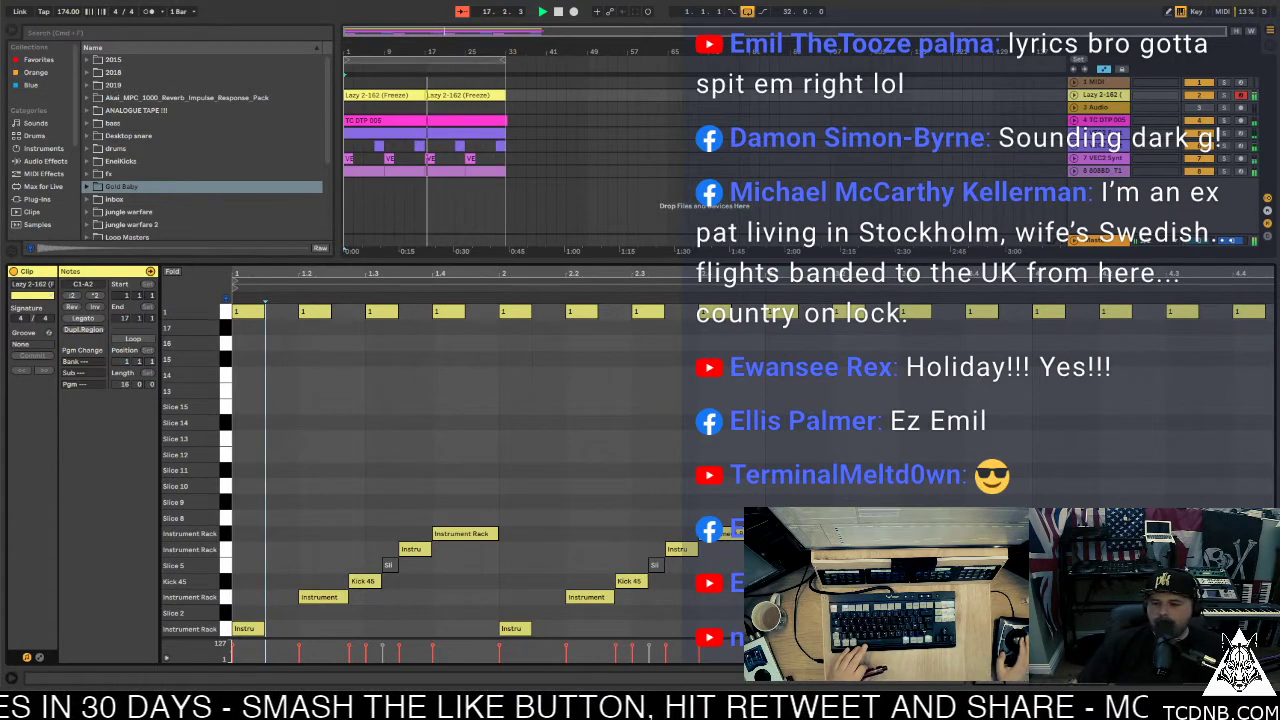
pyautogui.press('super+alt+l')
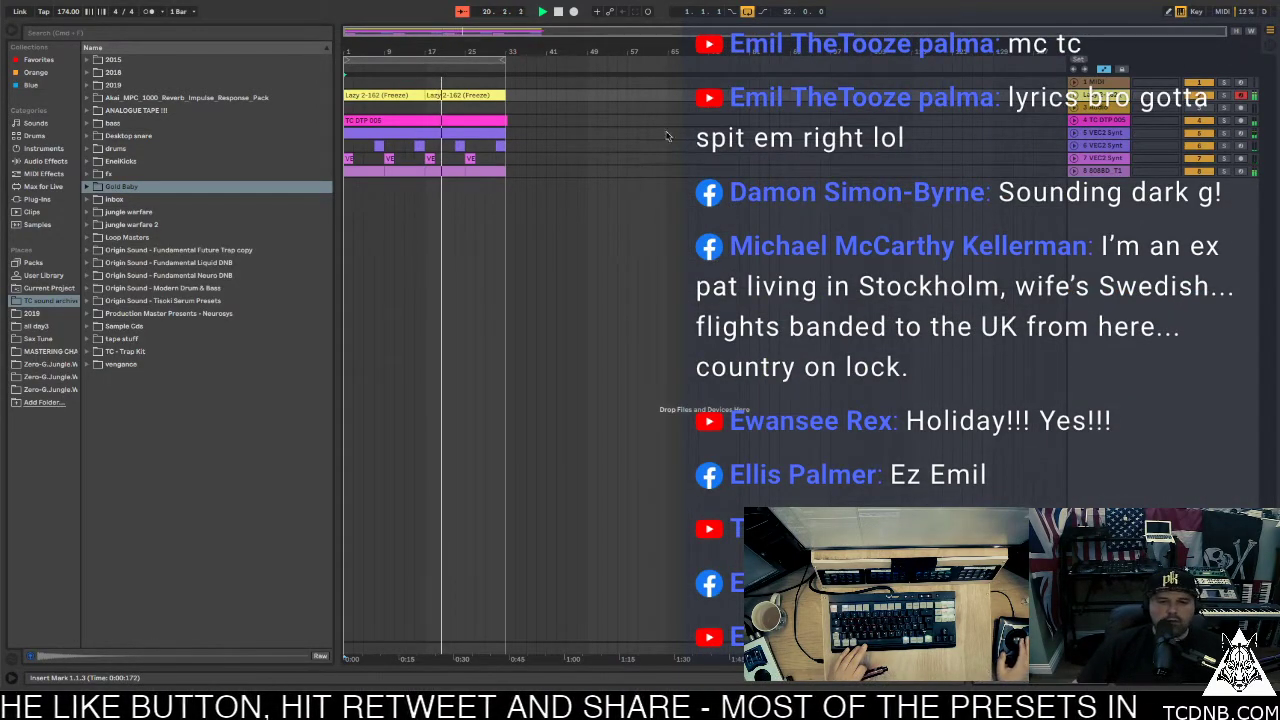
# Mute synth tracks 5, 6 and 7 during playback and select the TC DTP 005 track
pyautogui.click(1240, 121)
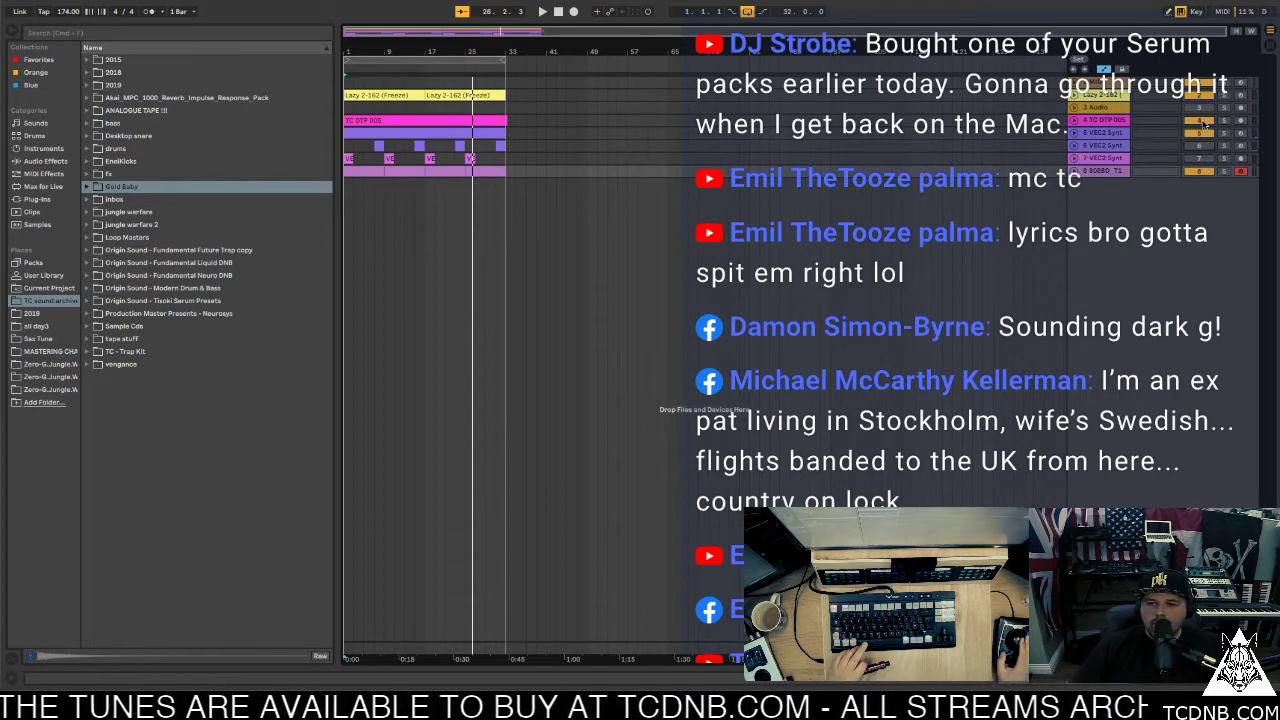
pyautogui.press('space')
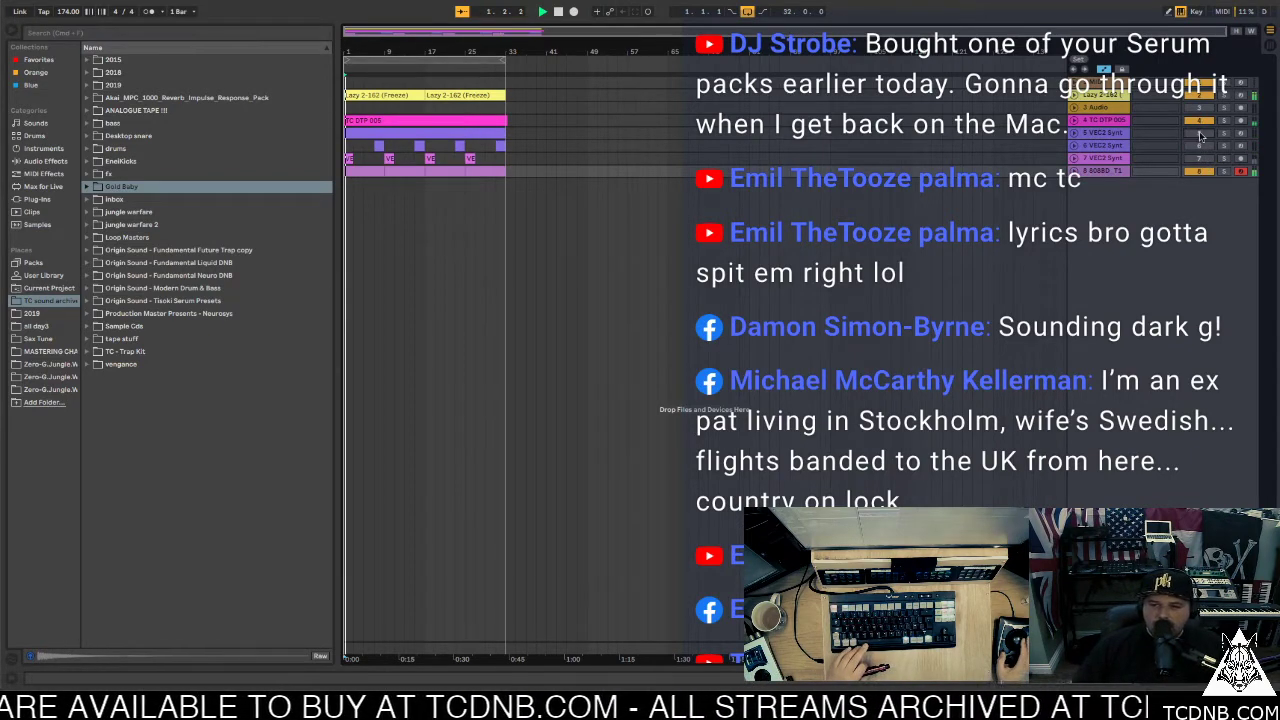
pyautogui.click(1105, 120)
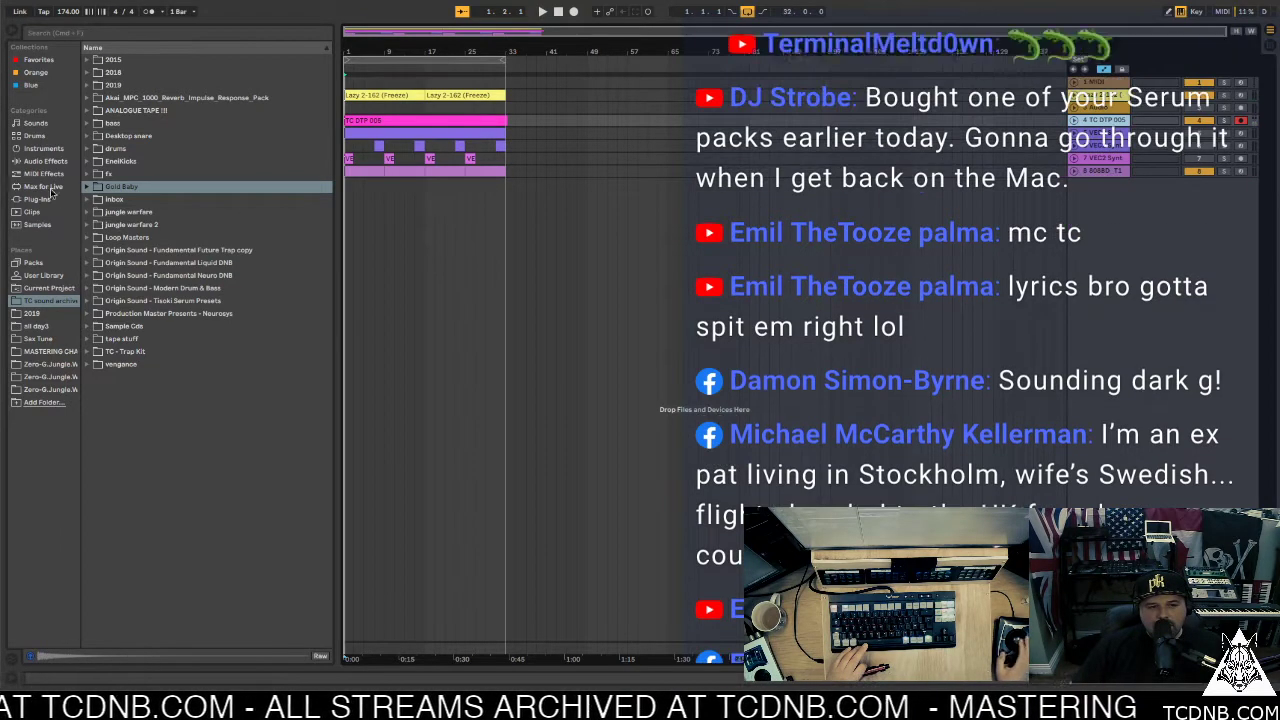
# Audition the samples TC DTP 001 to 004 in the Dark Tape Pads folder of tape stuff
pyautogui.click(88, 339)
pyautogui.click(130, 365)
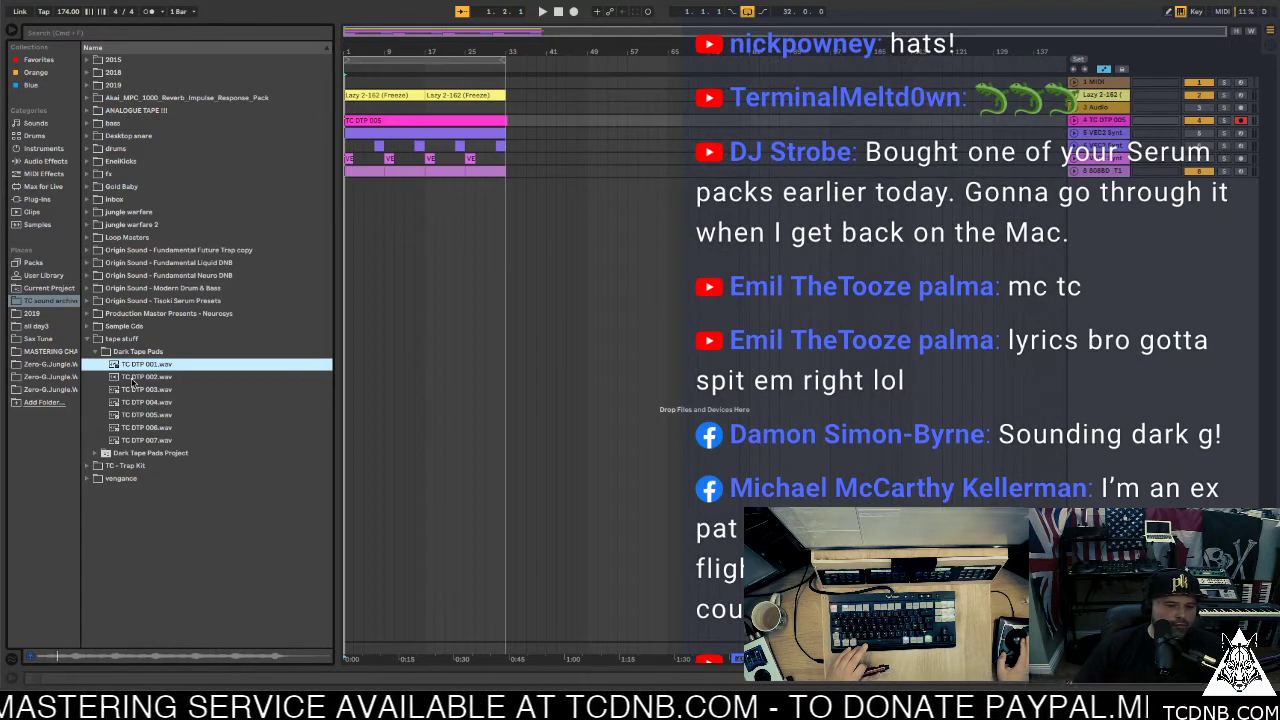
pyautogui.click(133, 377)
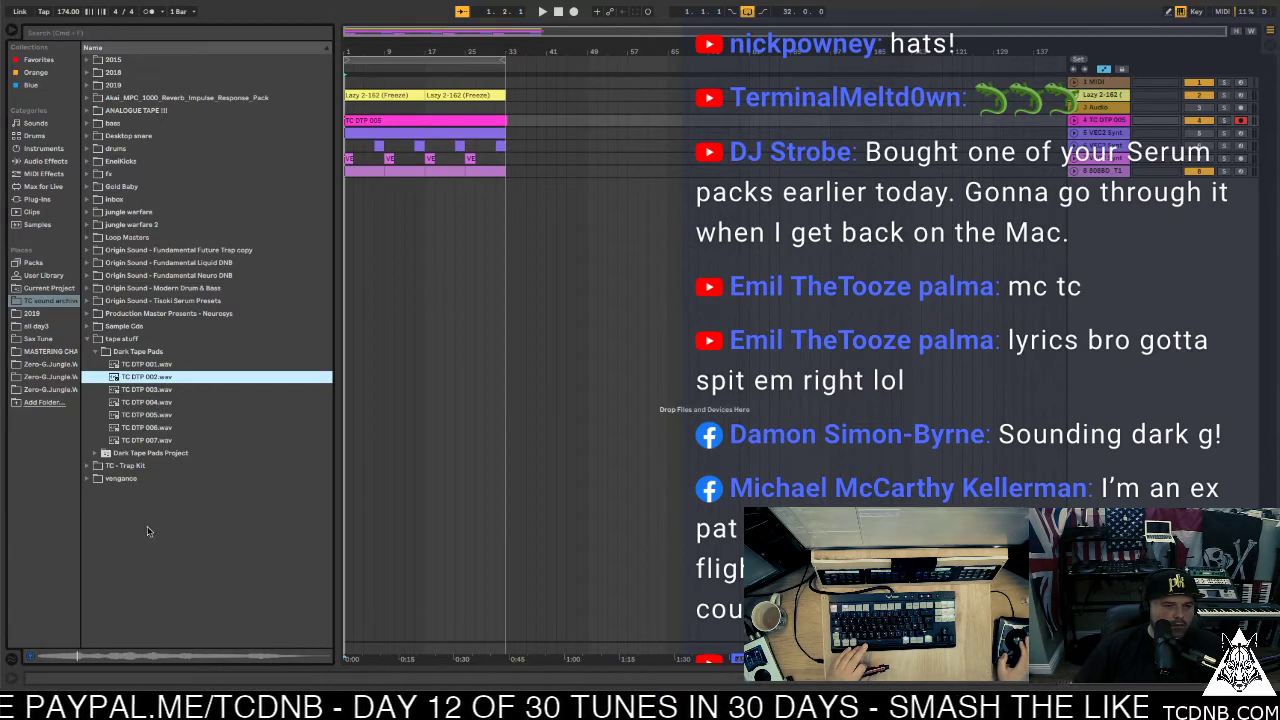
pyautogui.click(132, 391)
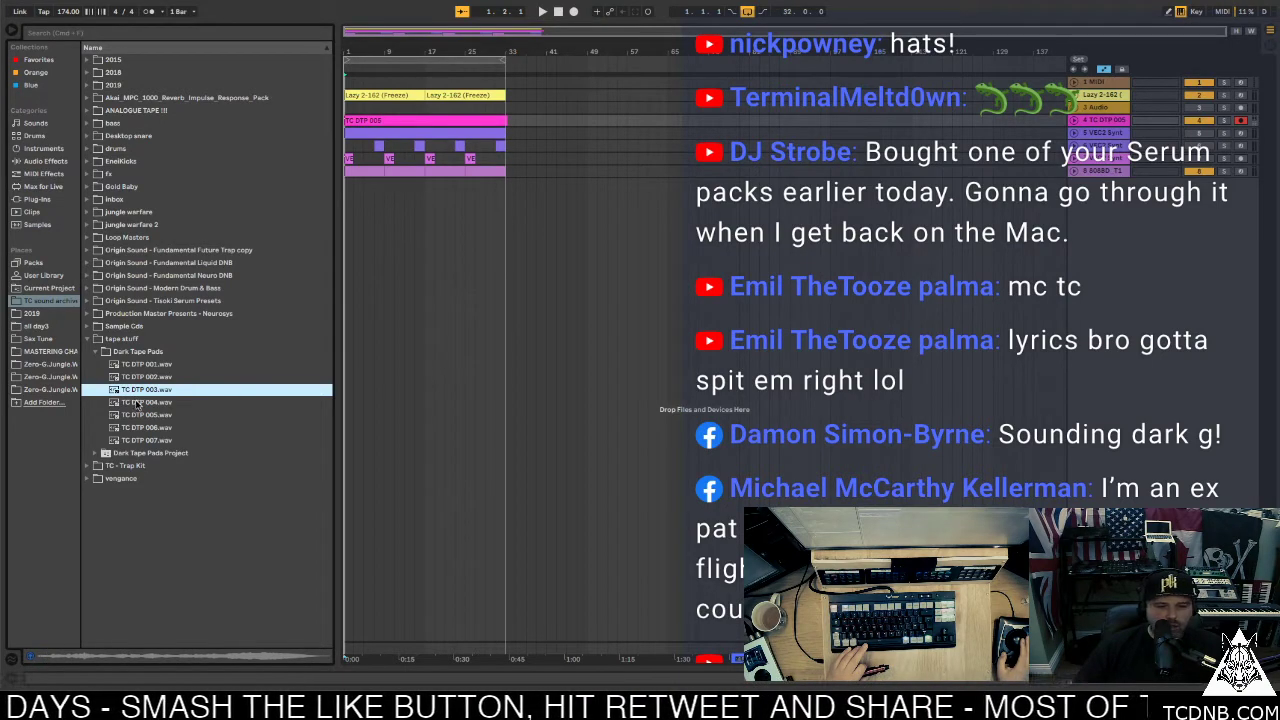
pyautogui.click(137, 403)
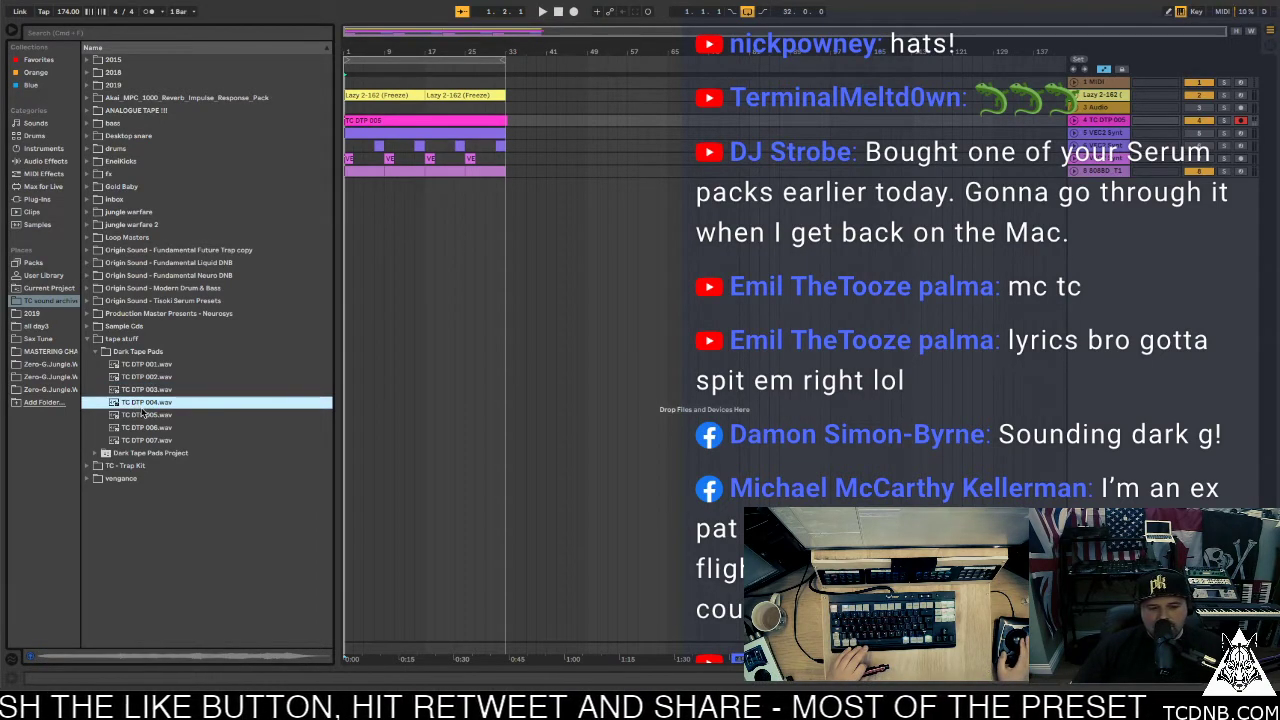
pyautogui.click(146, 408)
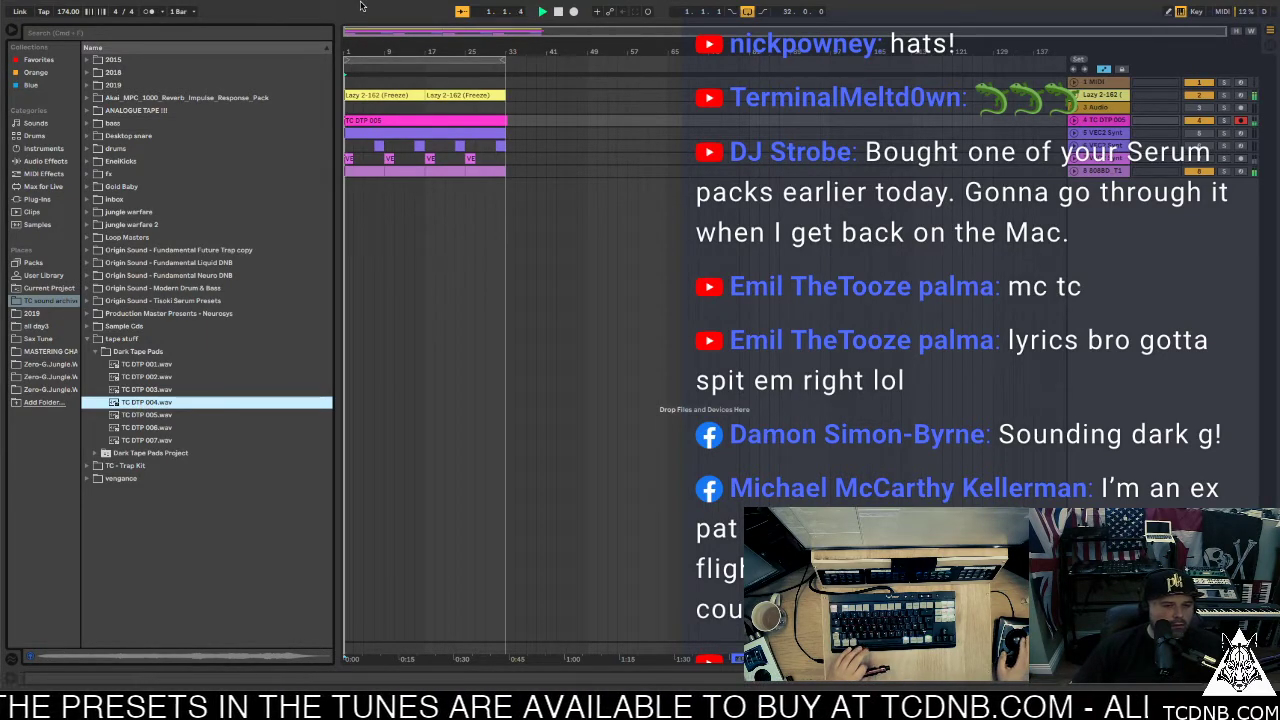
# Play back the drums with tracks 4 to 8 muted, and reactivate and unfold the TC DTP 005 track
pyautogui.press('space')
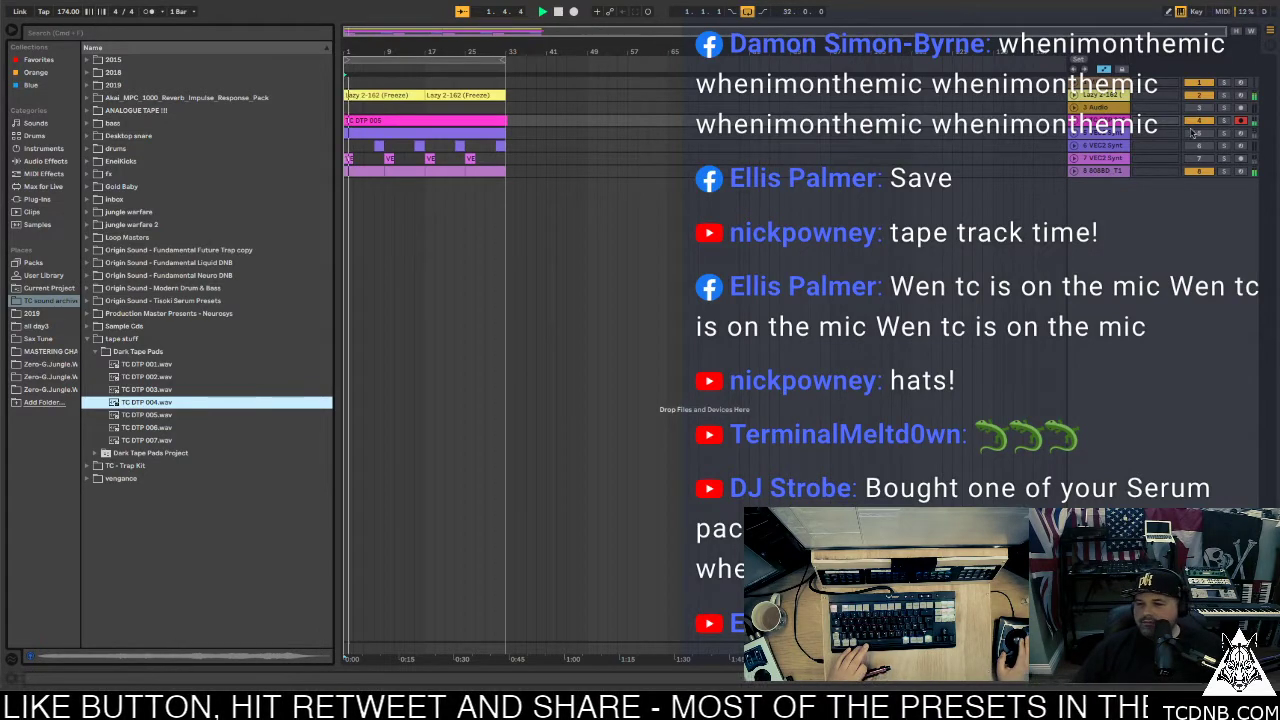
pyautogui.press('space')
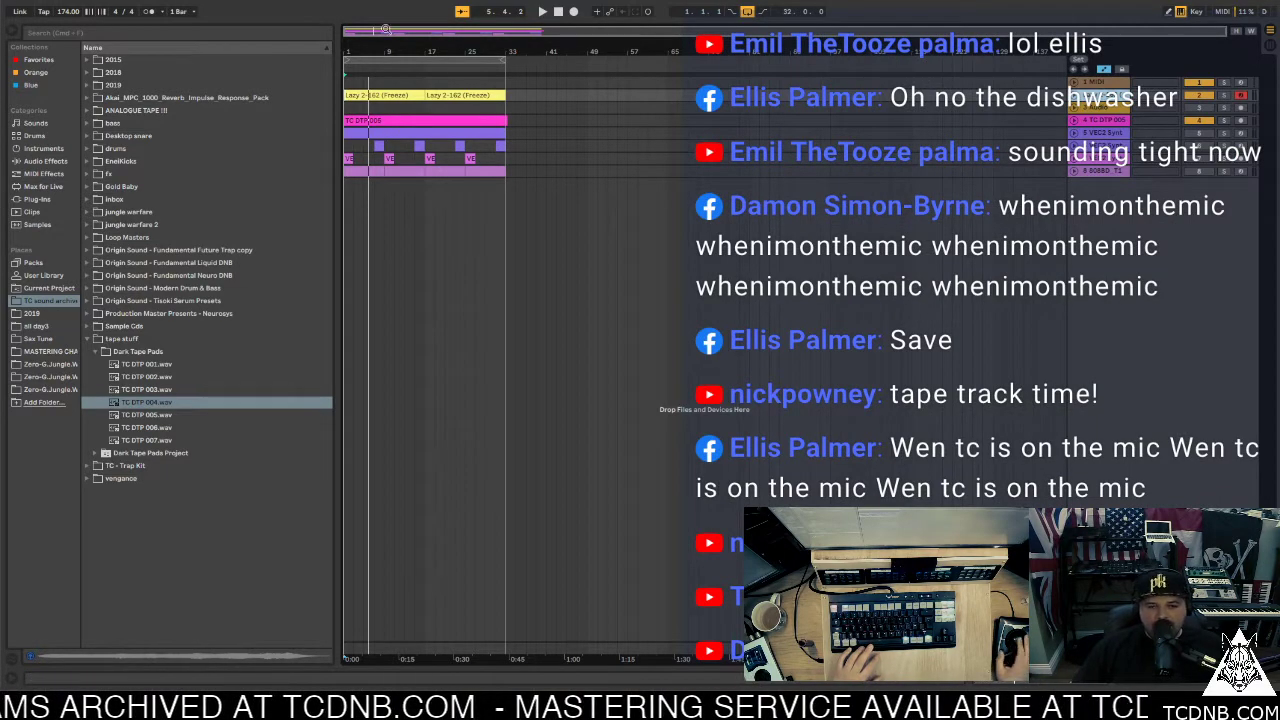
pyautogui.press('space')
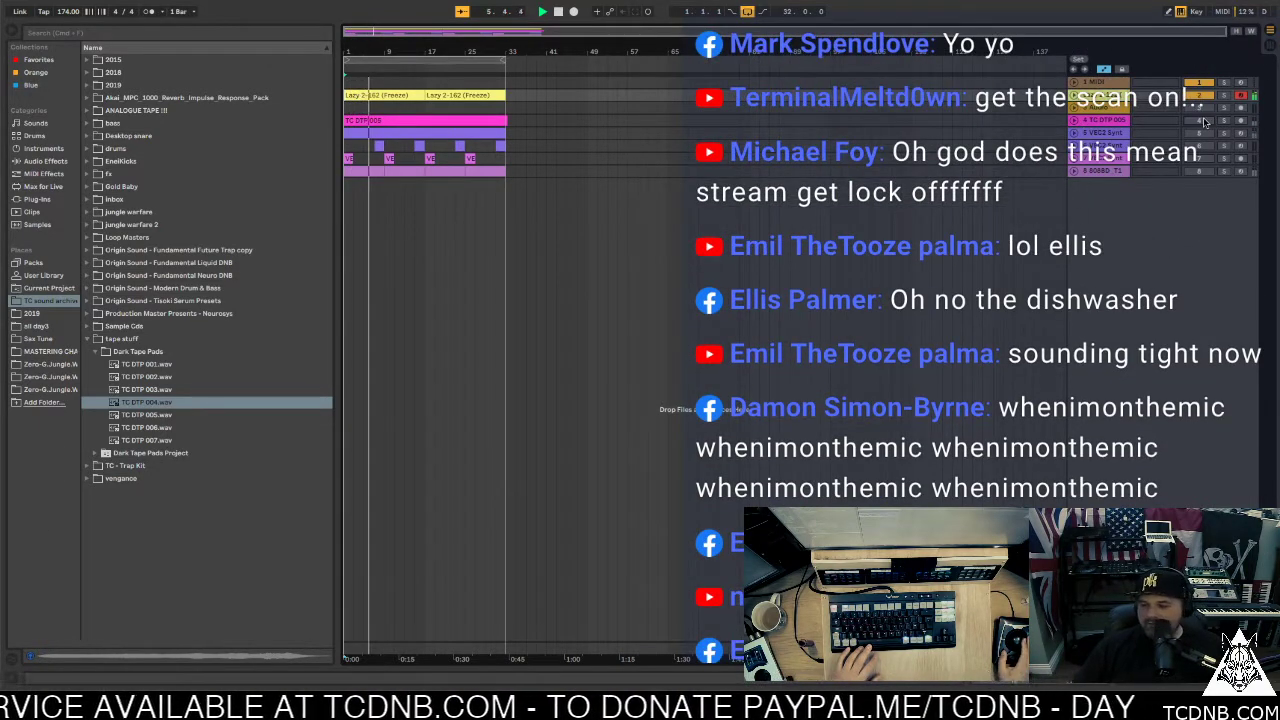
pyautogui.press('space')
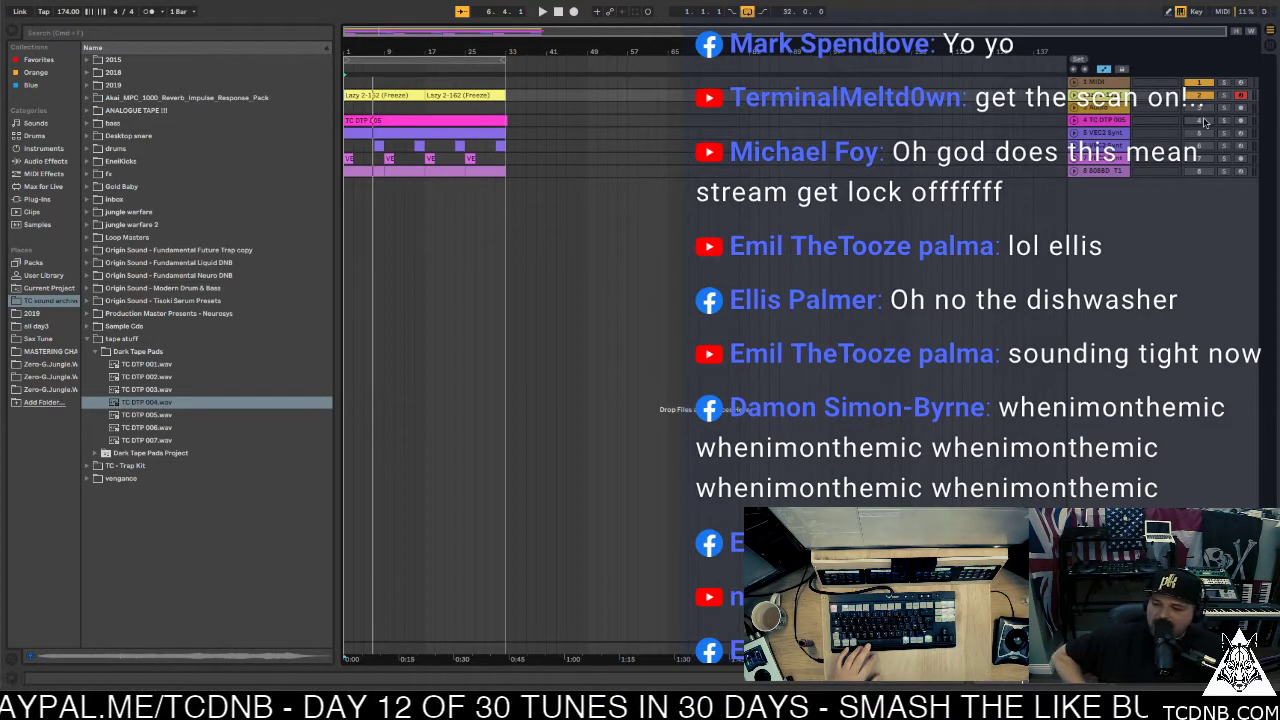
pyautogui.press('space')
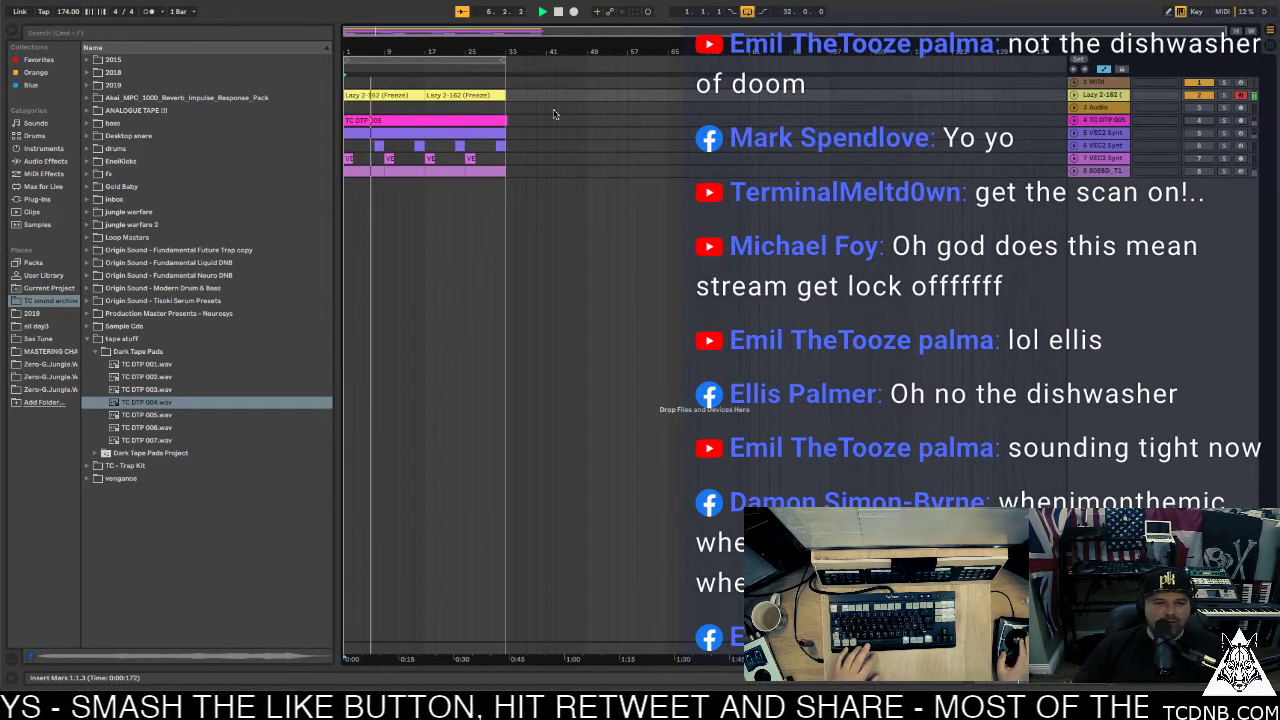
pyautogui.click(1078, 121)
pyautogui.click(1076, 121)
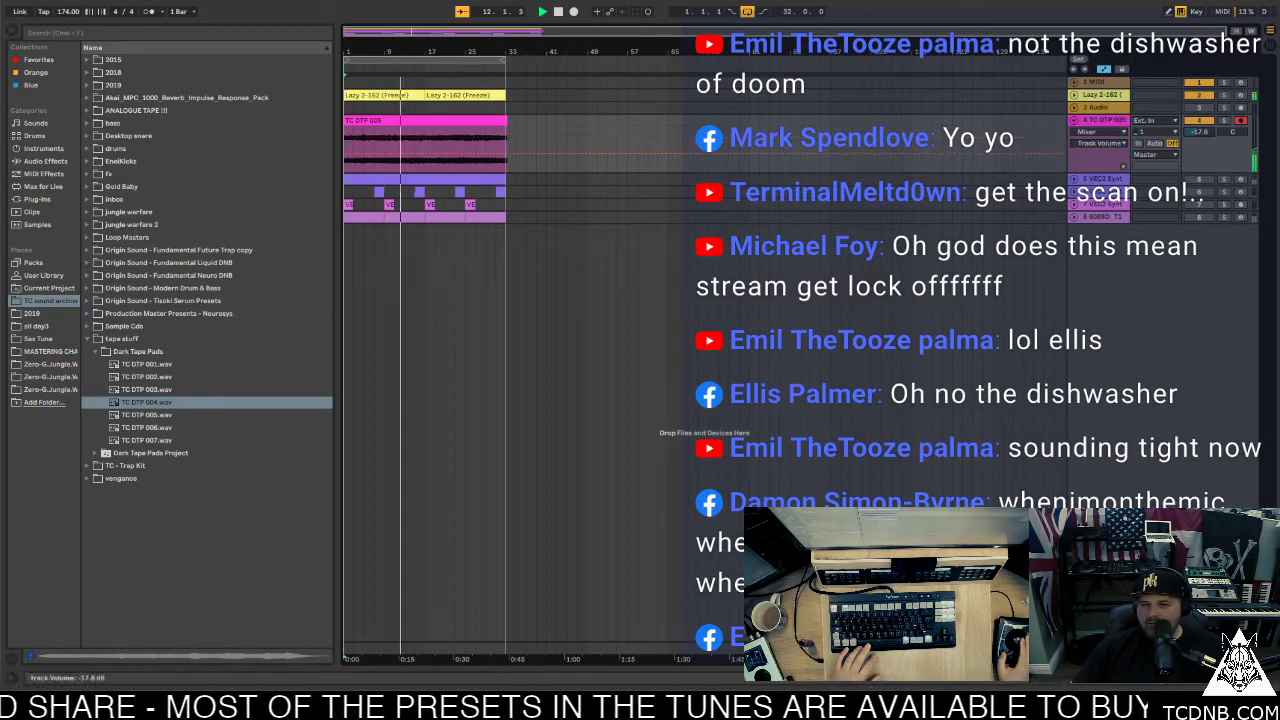
# Add a MIDI track with VPS Avenger below the 808 track and browse its TC Presets bank
pyautogui.click(1102, 217)
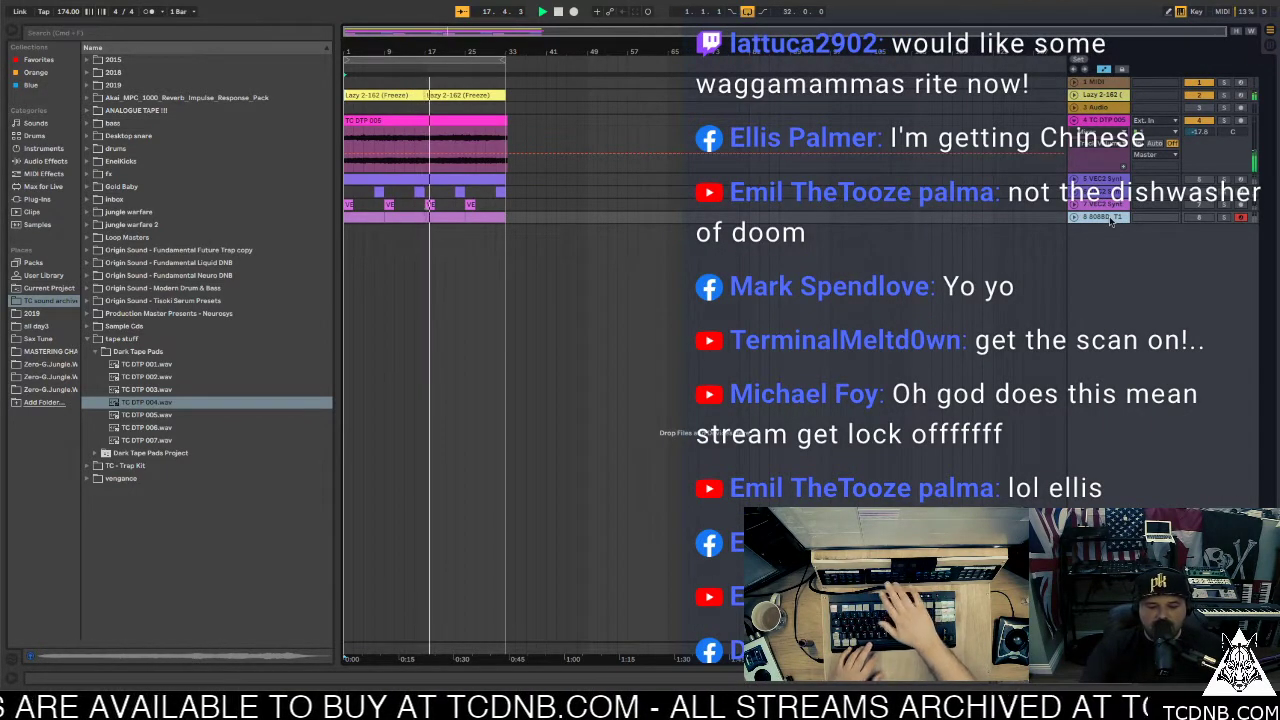
pyautogui.press('super+shift+t')
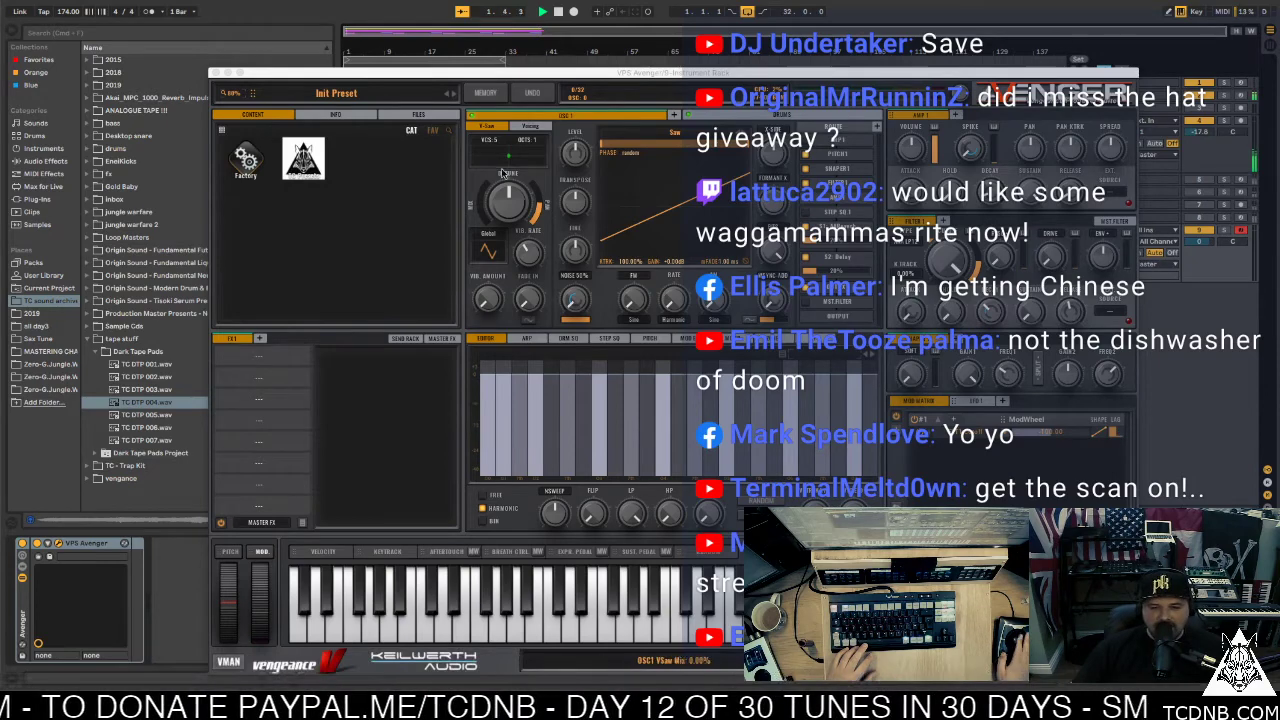
pyautogui.doubleClick(303, 158)
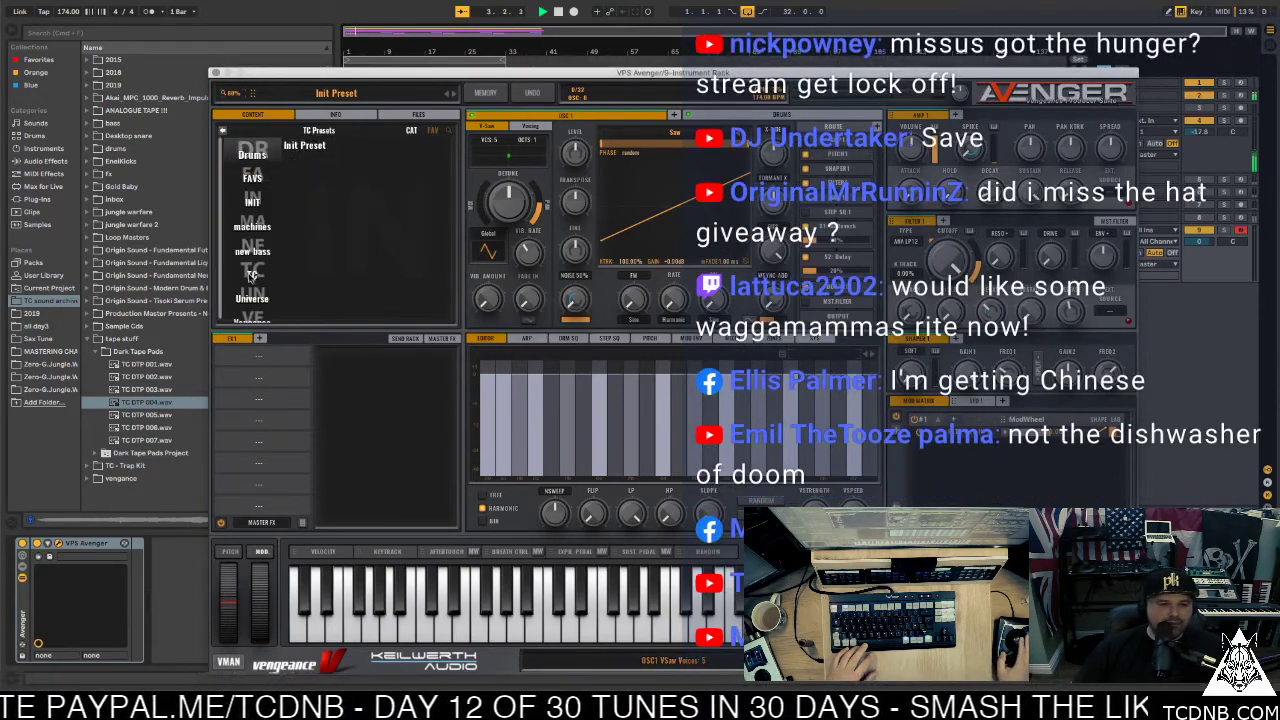
pyautogui.click(398, 242)
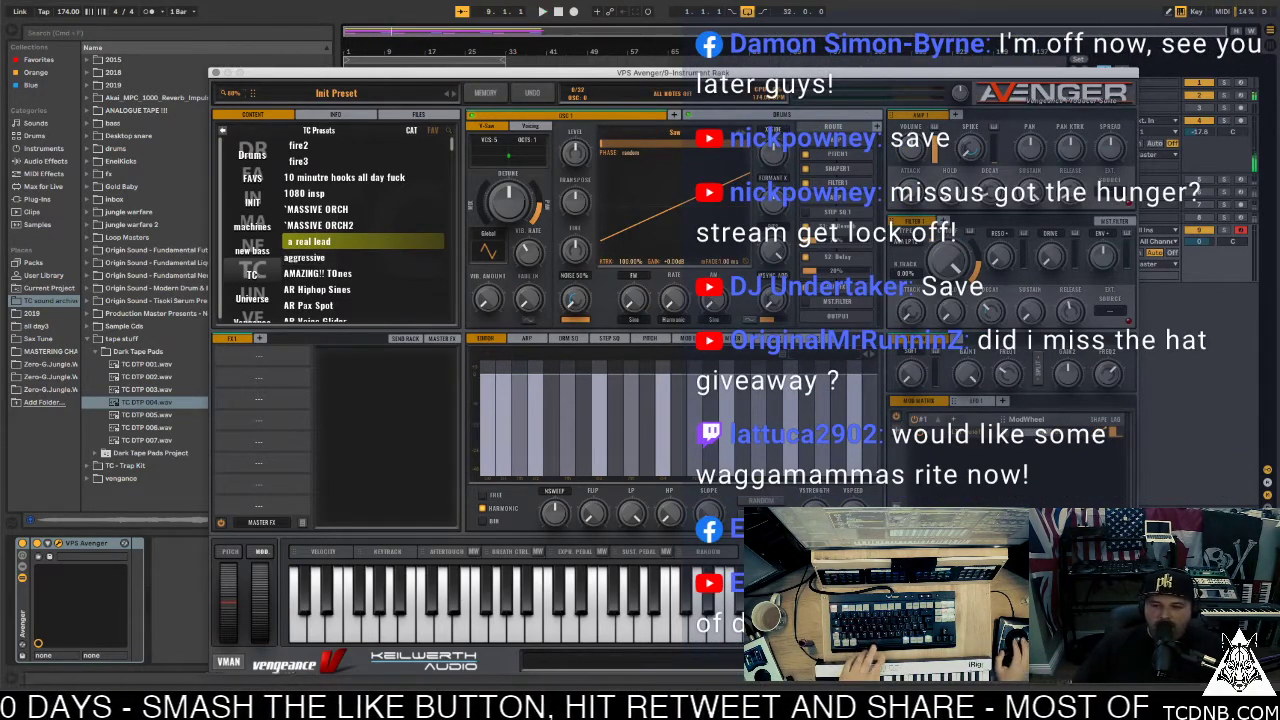
pyautogui.click(279, 43)
pyautogui.click(216, 73)
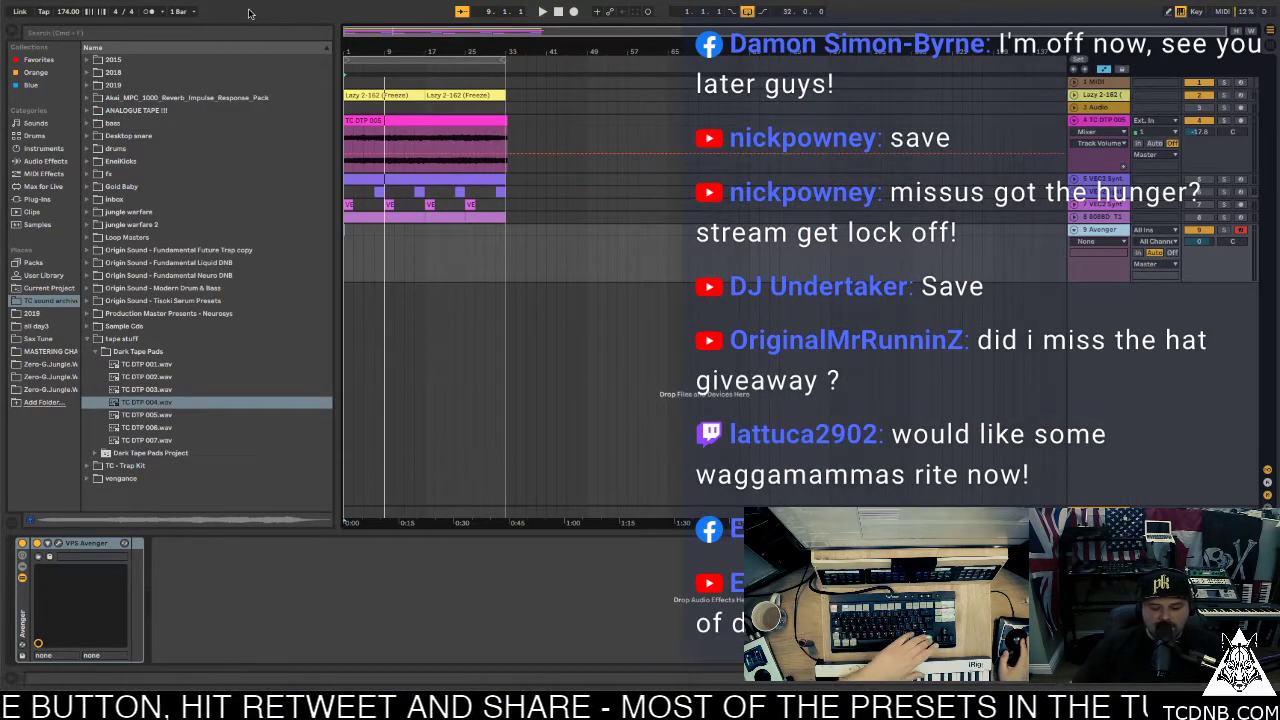
# Save the Live Set as 013 May 16th in a new folder named 013 May 16th inside 30 in 30 2
pyautogui.hotkey('ctrl', 's')
pyautogui.click(769, 399)
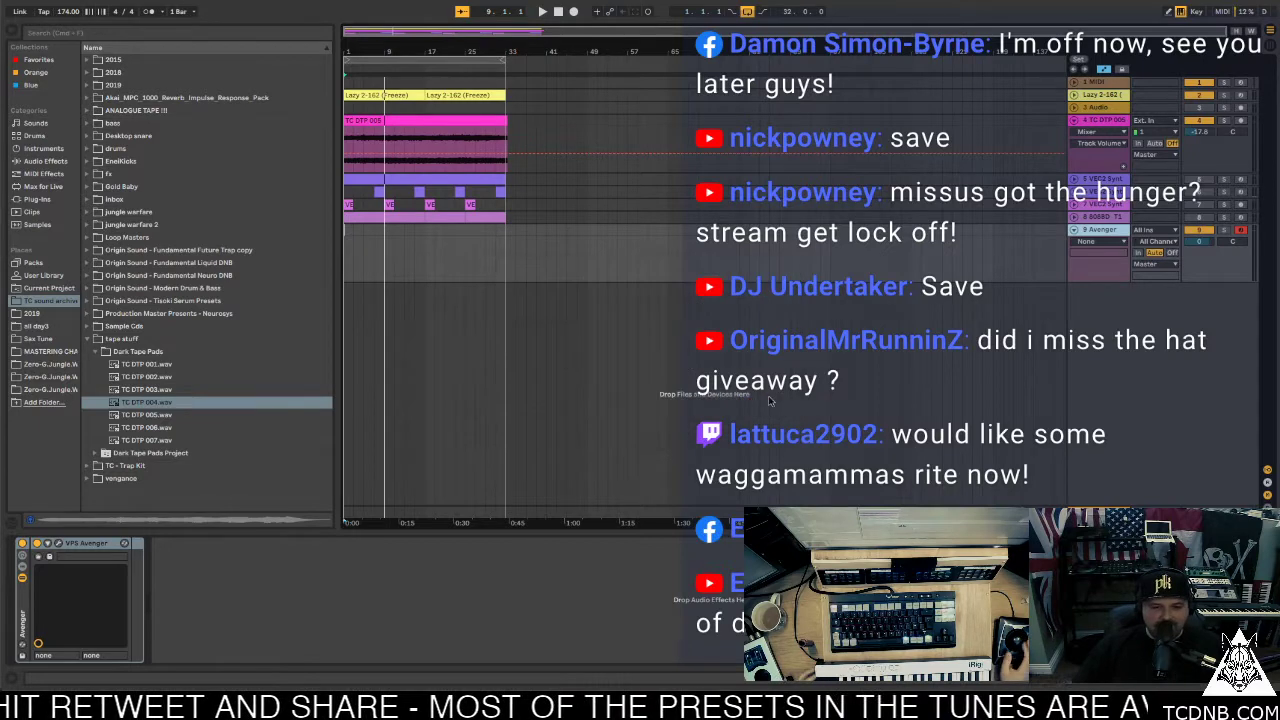
pyautogui.click(548, 318)
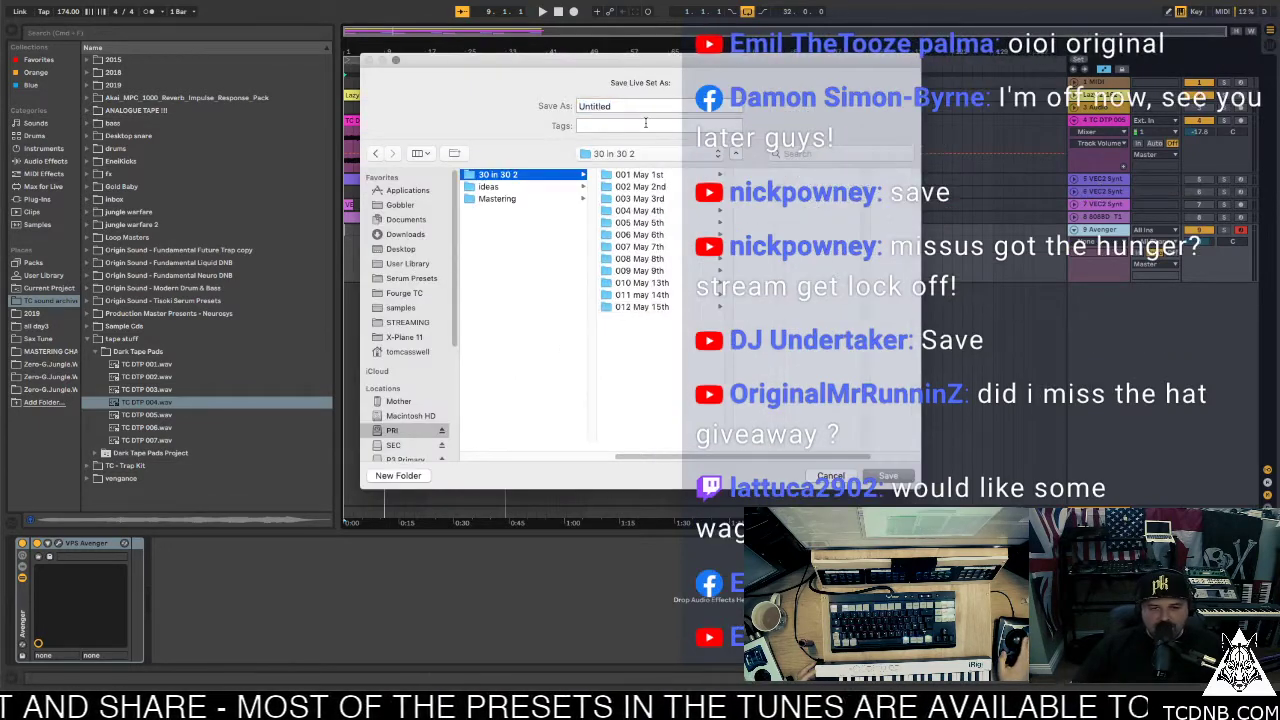
pyautogui.click(612, 107)
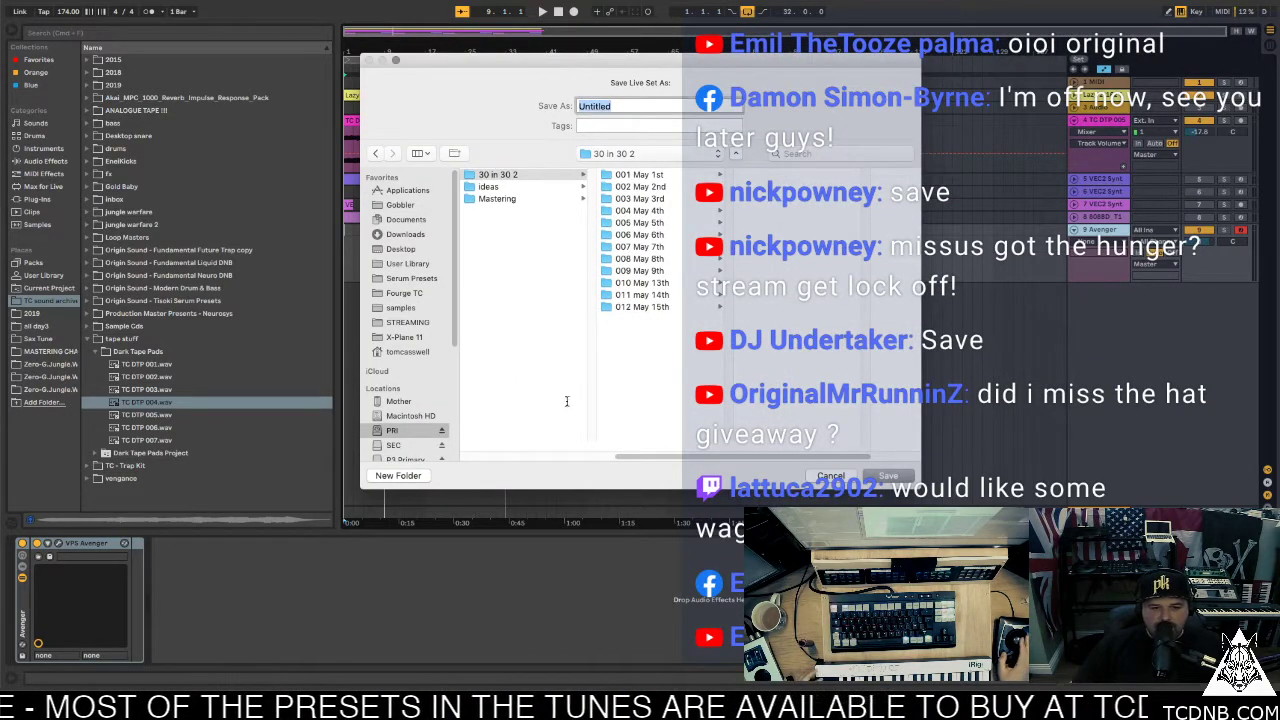
pyautogui.click(396, 476)
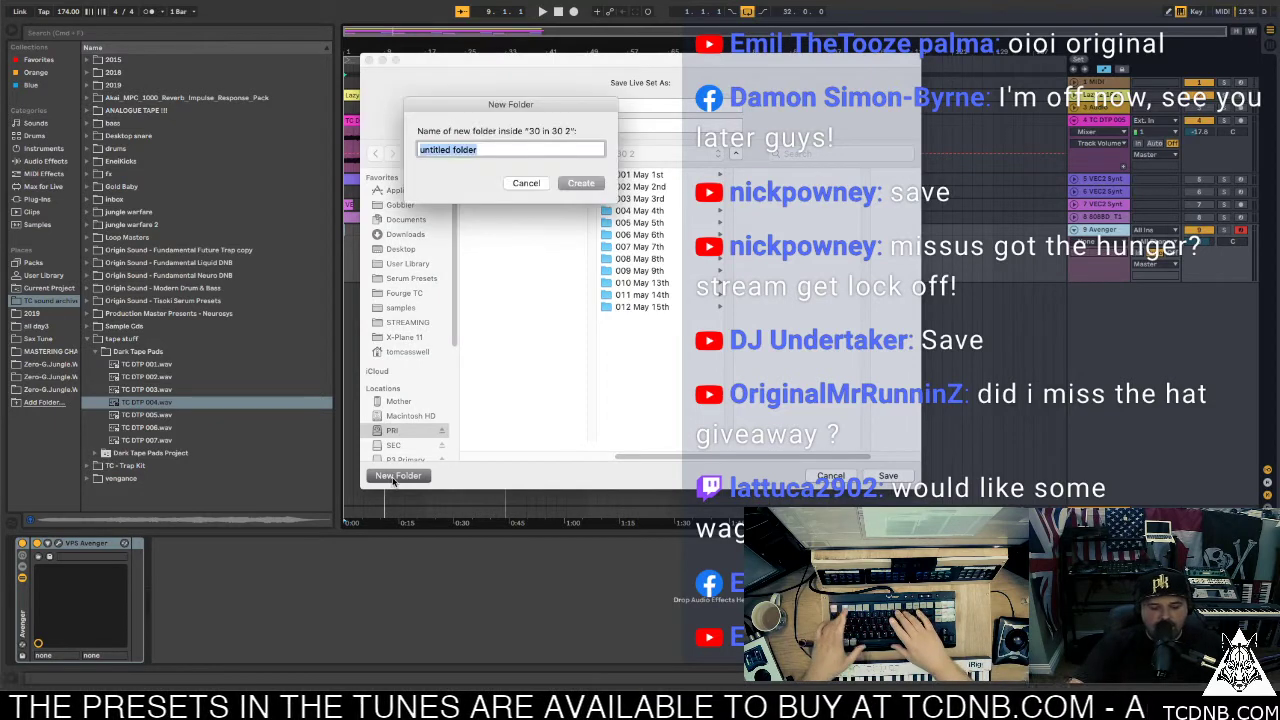
pyautogui.write('013')
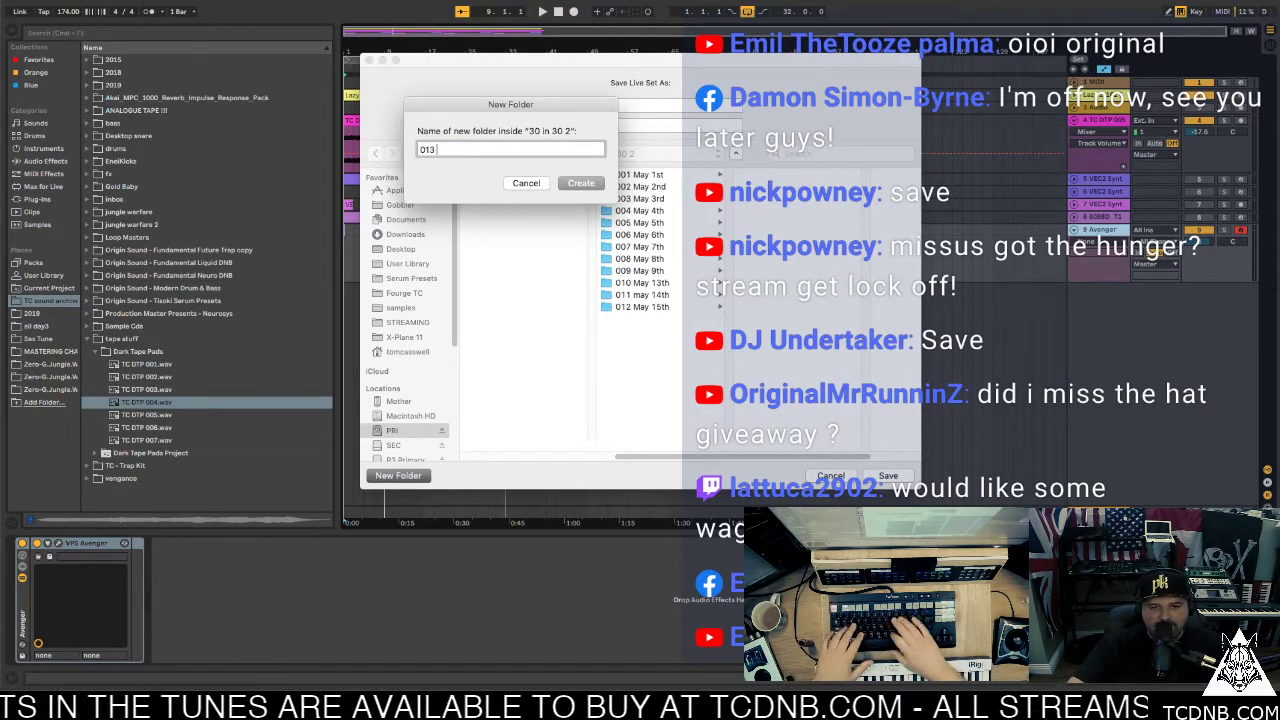
pyautogui.write(' May 13')
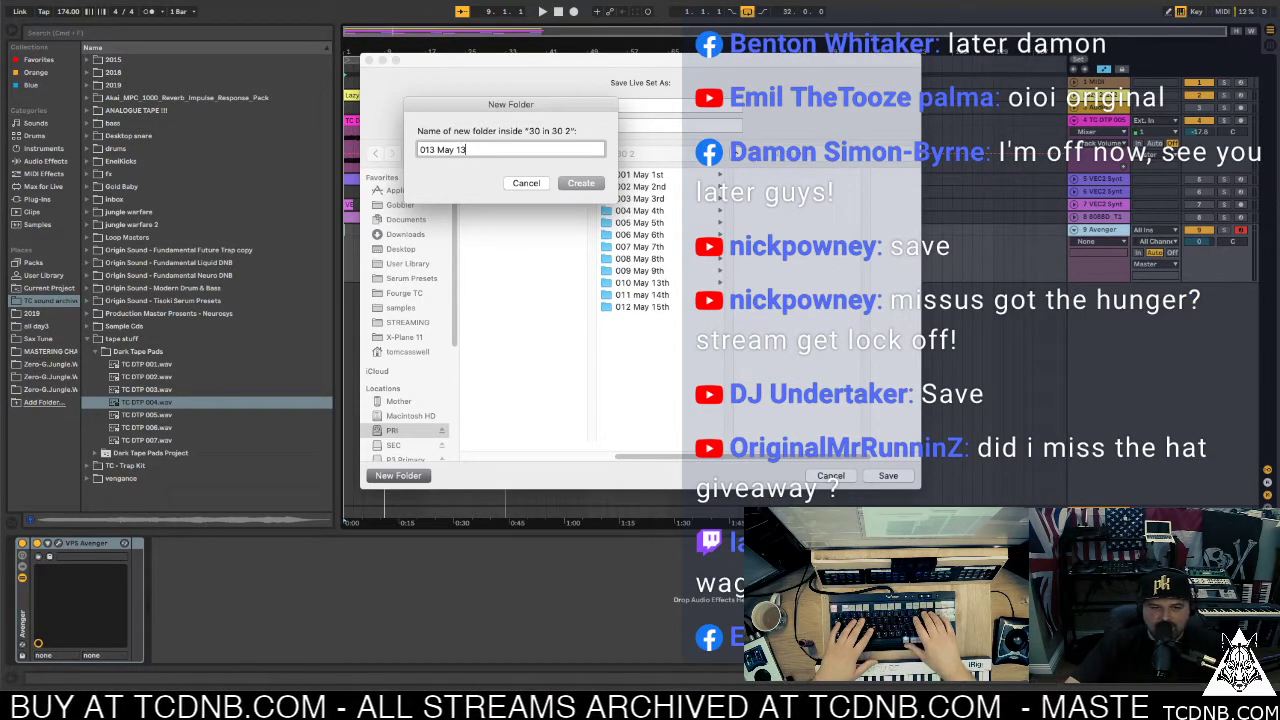
pyautogui.press('BackSpace')
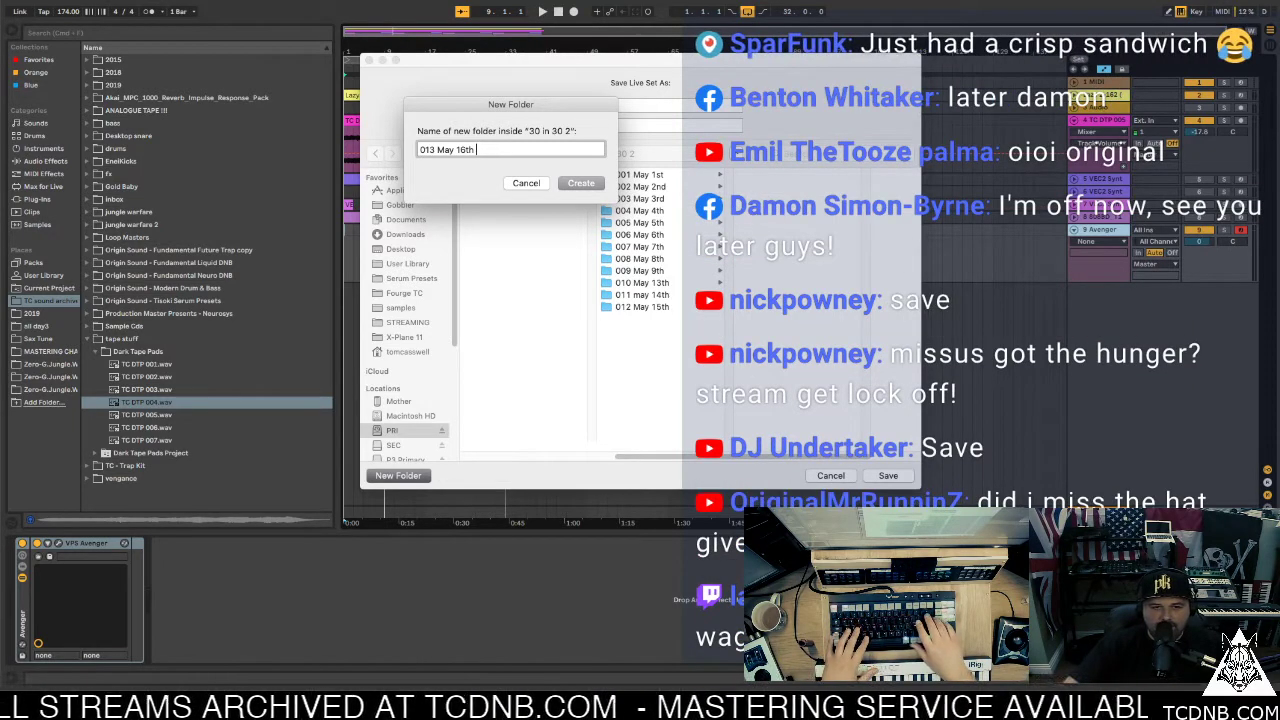
pyautogui.press('Return')
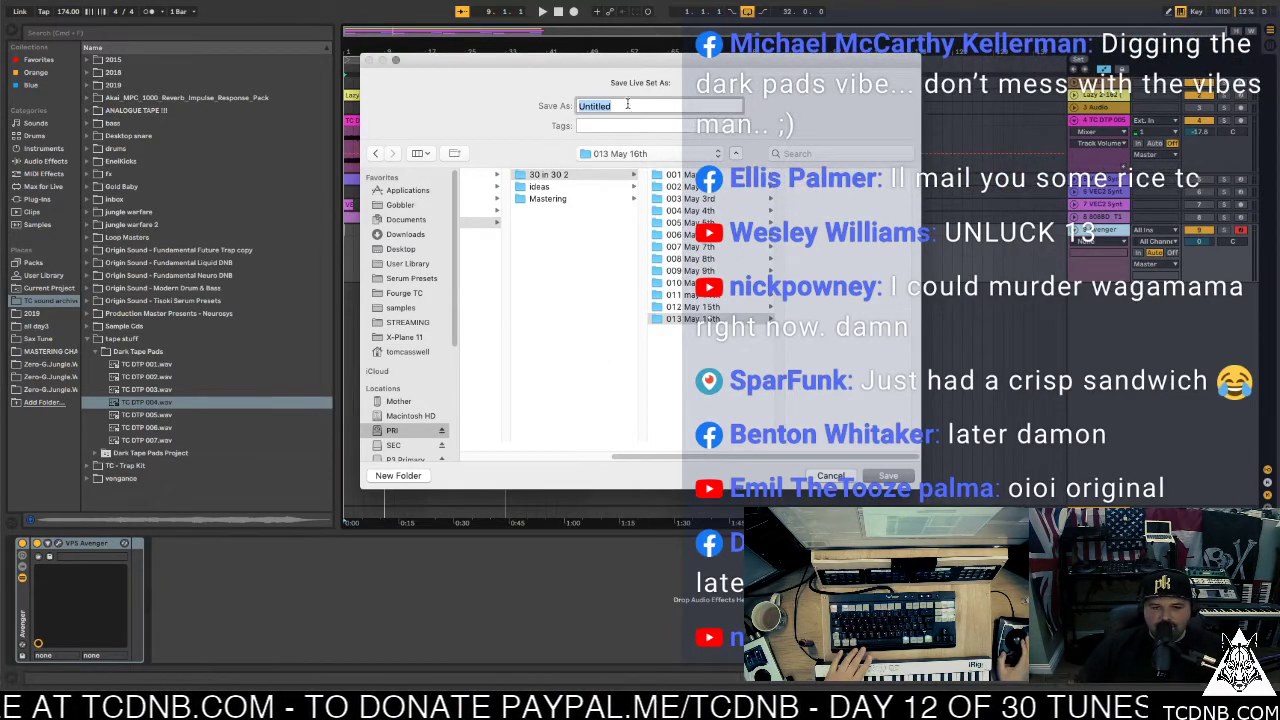
pyautogui.write('013 May 16th')
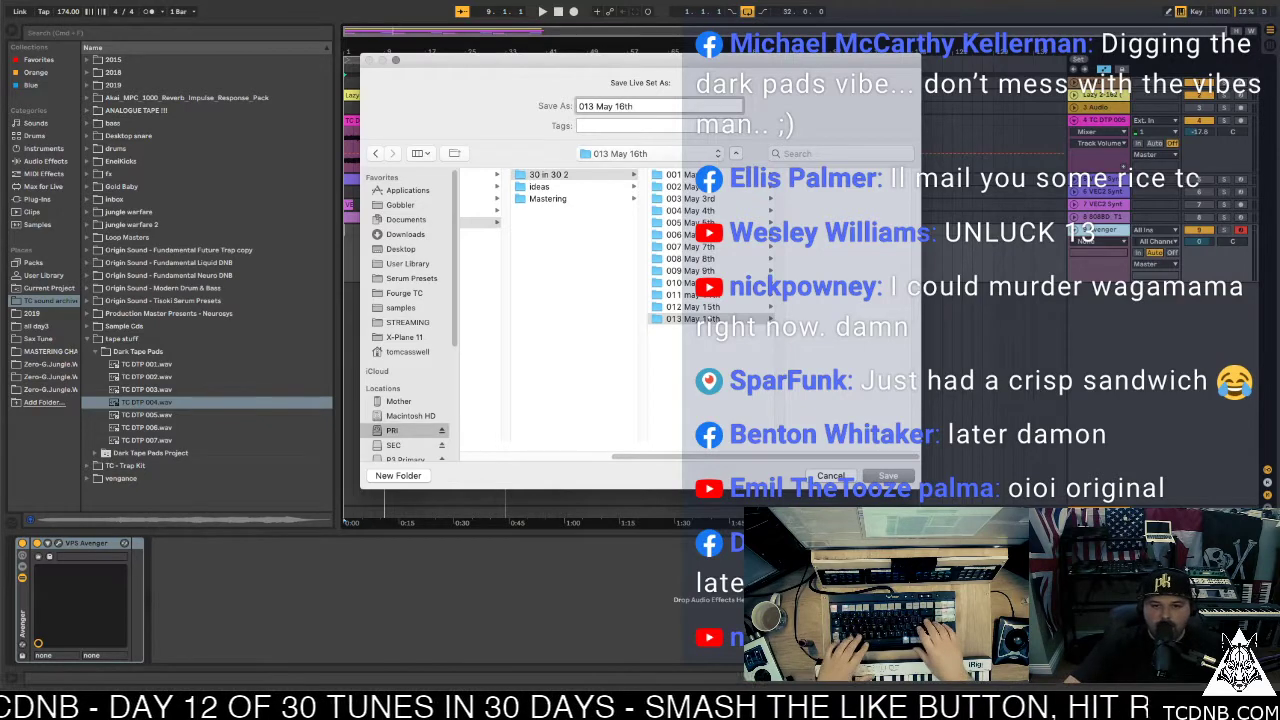
pyautogui.press('Return')
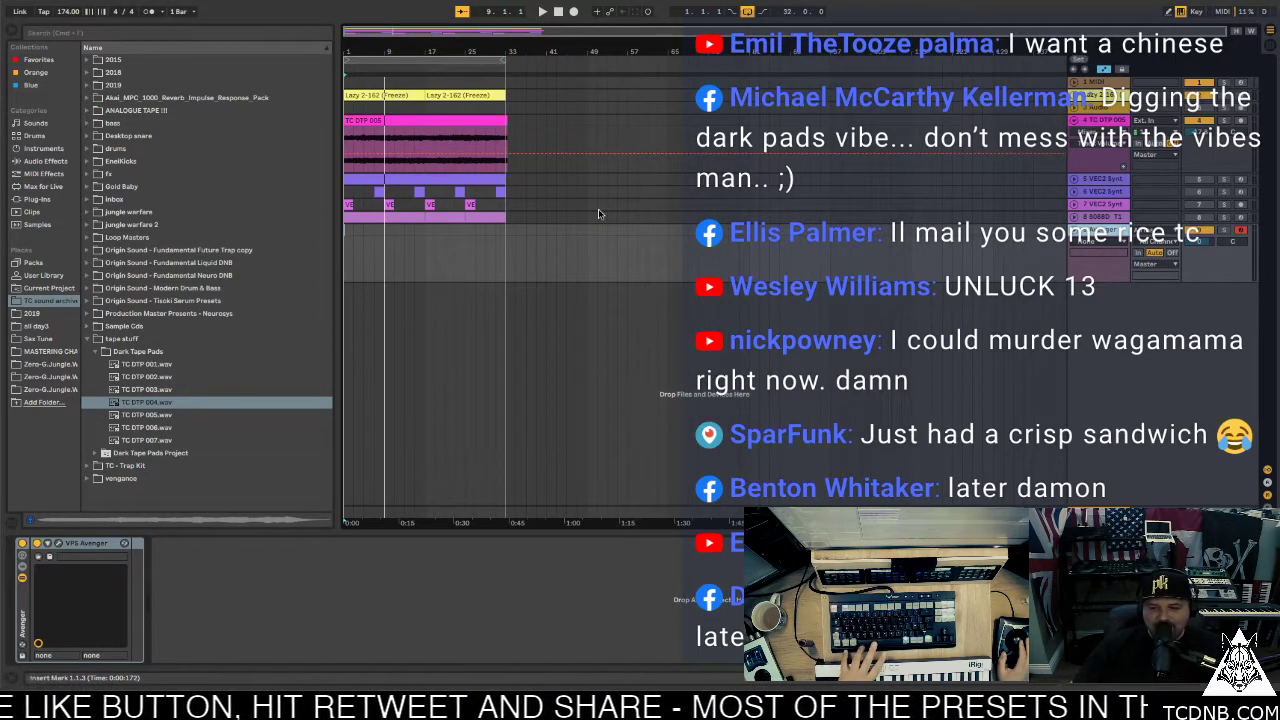
# Play the arrangement from the start and load the aggressive preset from TC Presets in VPS Avenger
pyautogui.press('Home')
pyautogui.press('space')
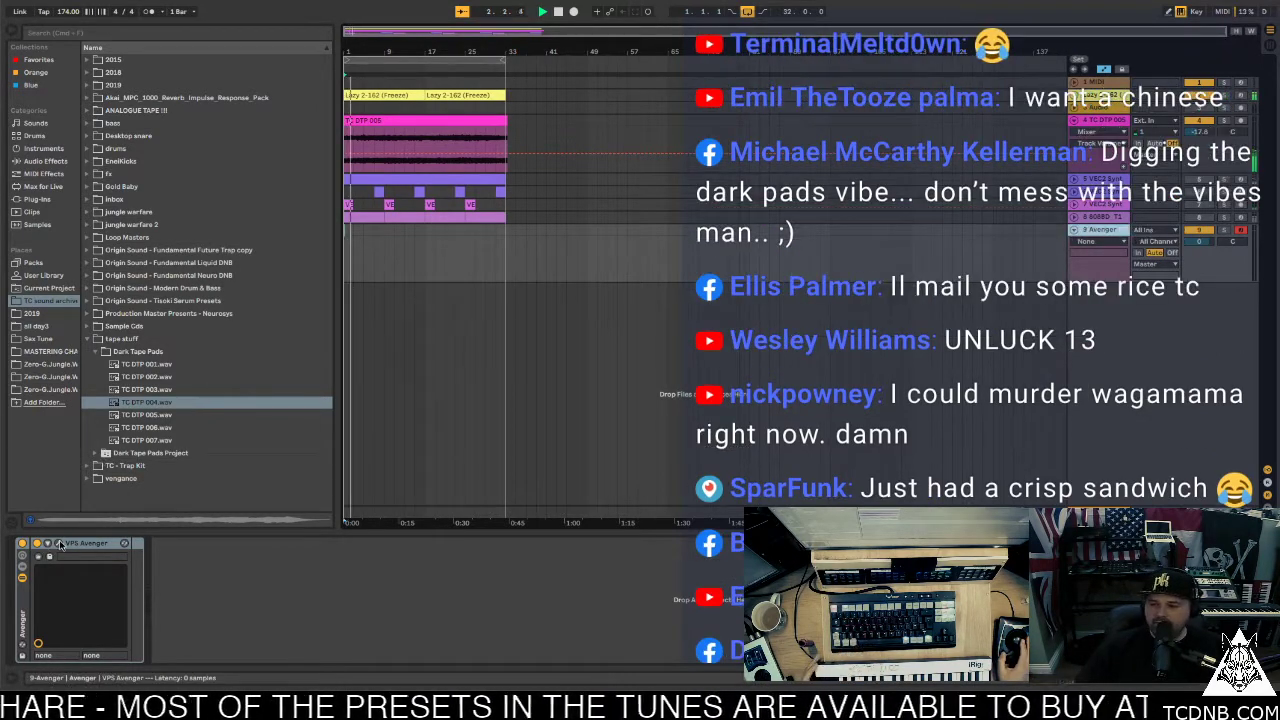
pyautogui.click(59, 543)
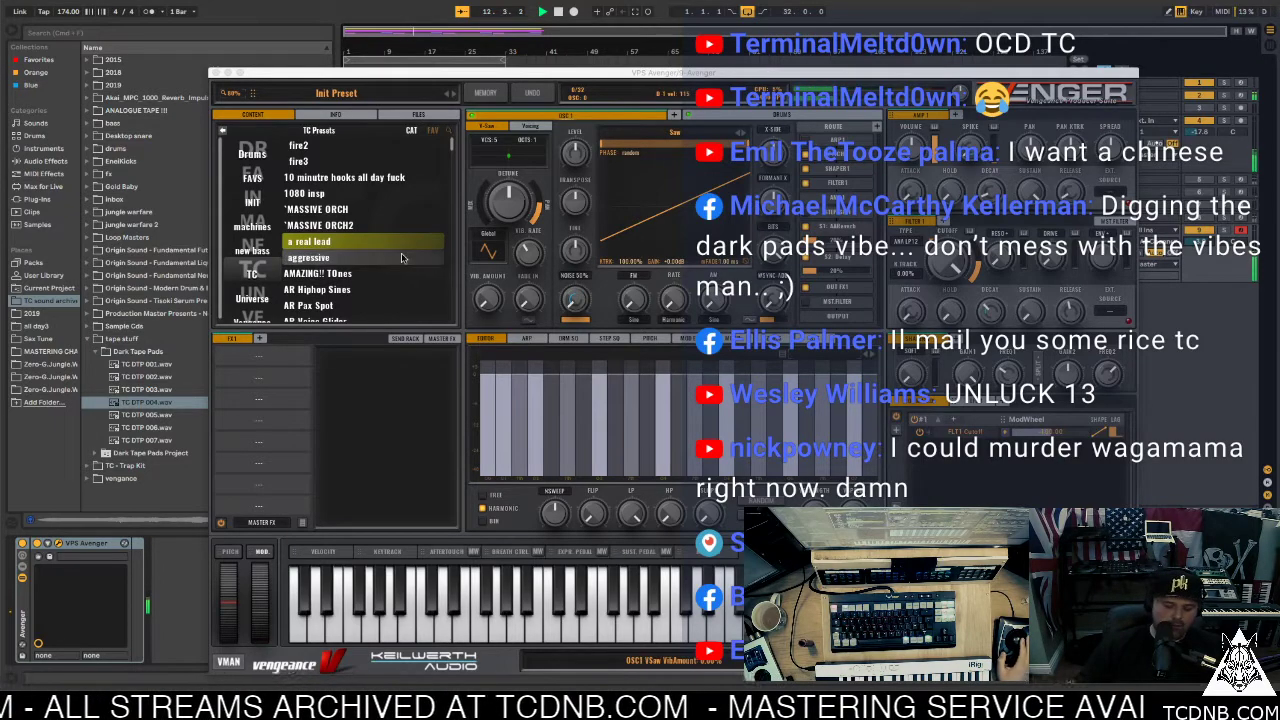
pyautogui.click(330, 259)
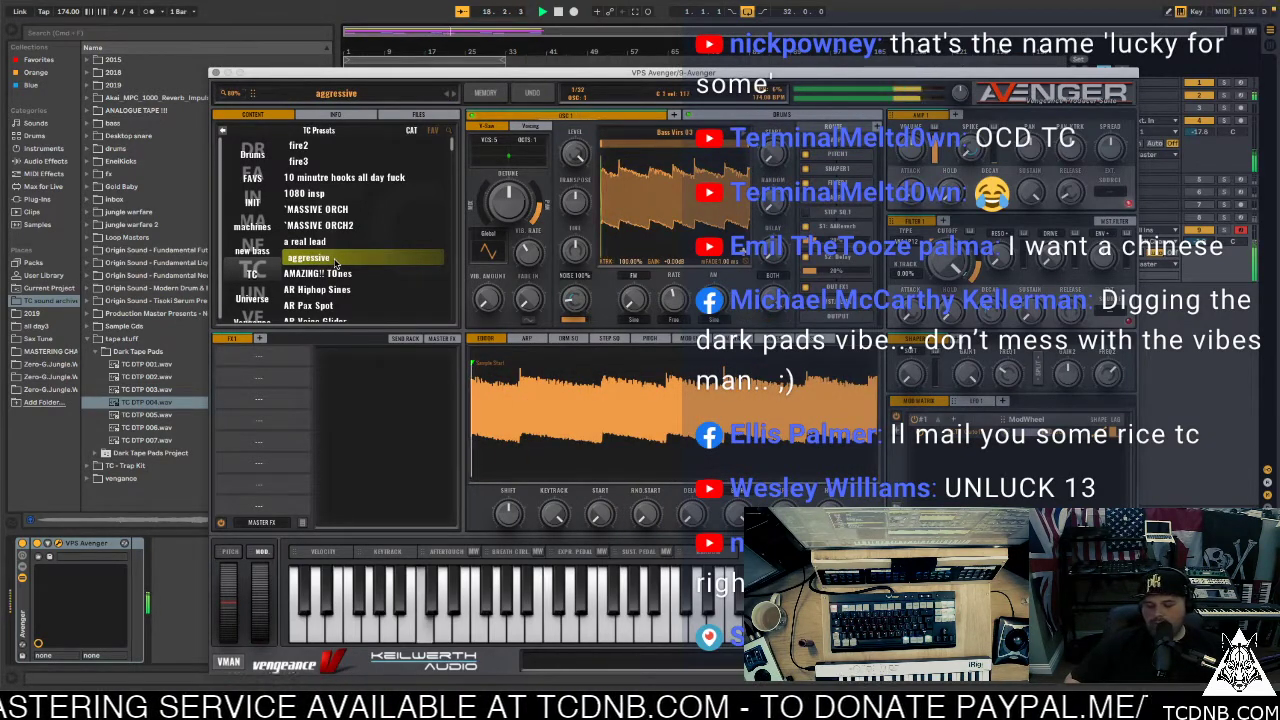
pyautogui.click(216, 74)
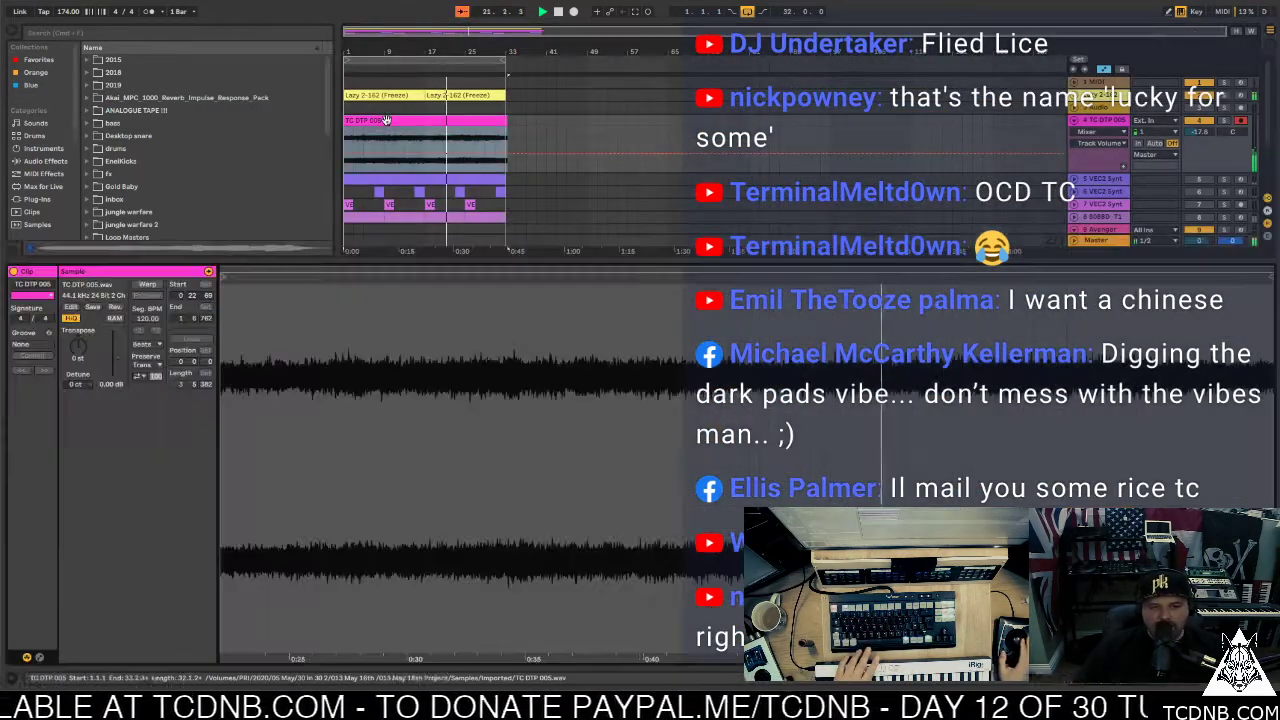
pyautogui.press('space')
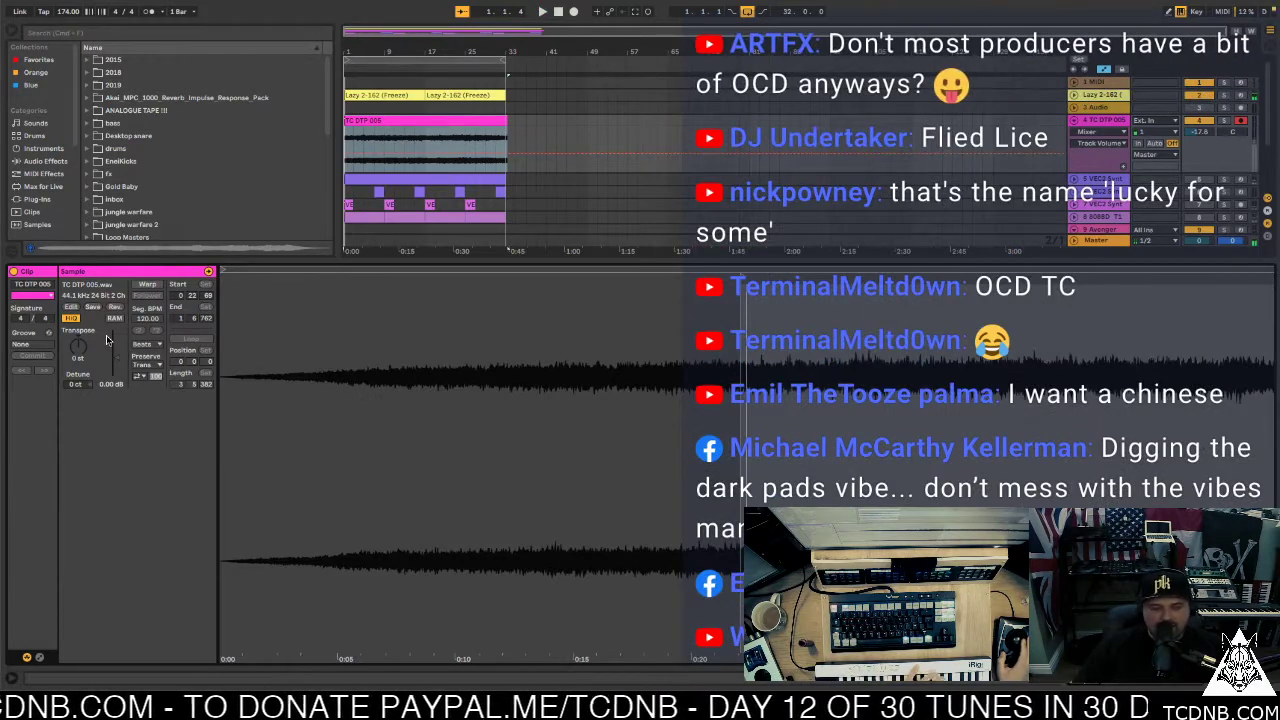
# Add a MIDI track with Massive below the Avenger track and start a new sound in it
pyautogui.scroll(-3, 420, 183)
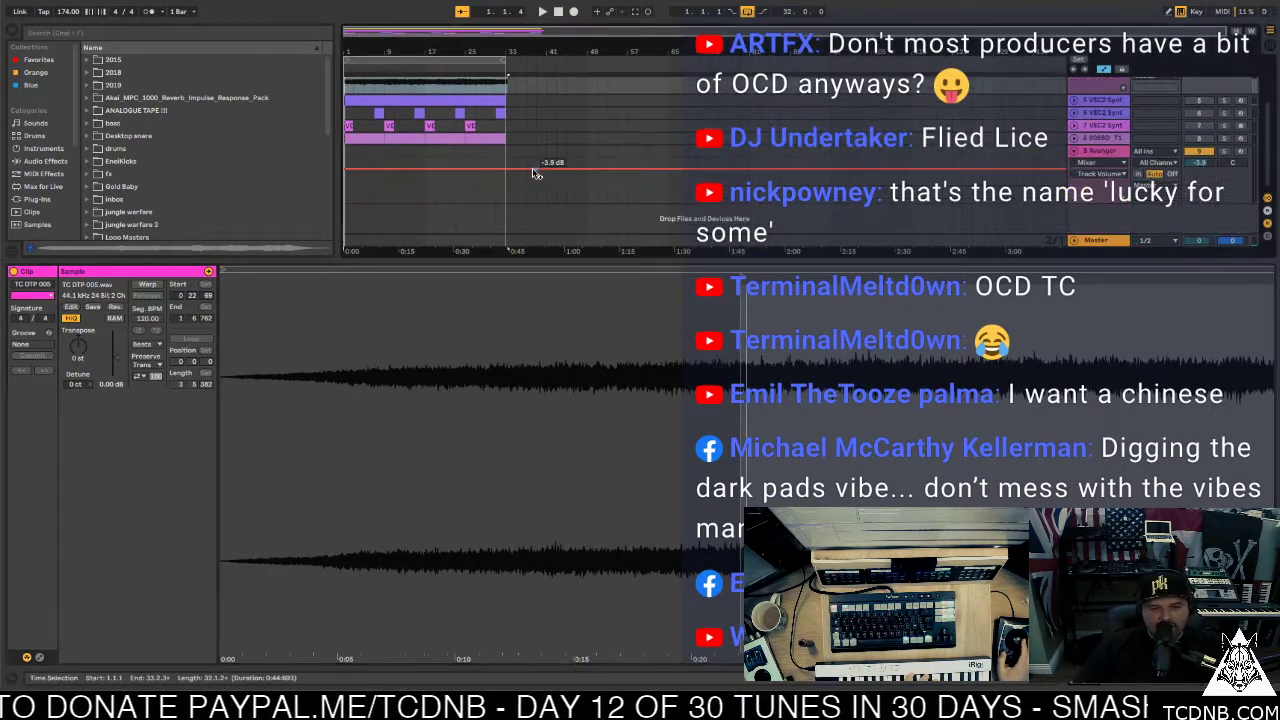
pyautogui.click(1100, 151)
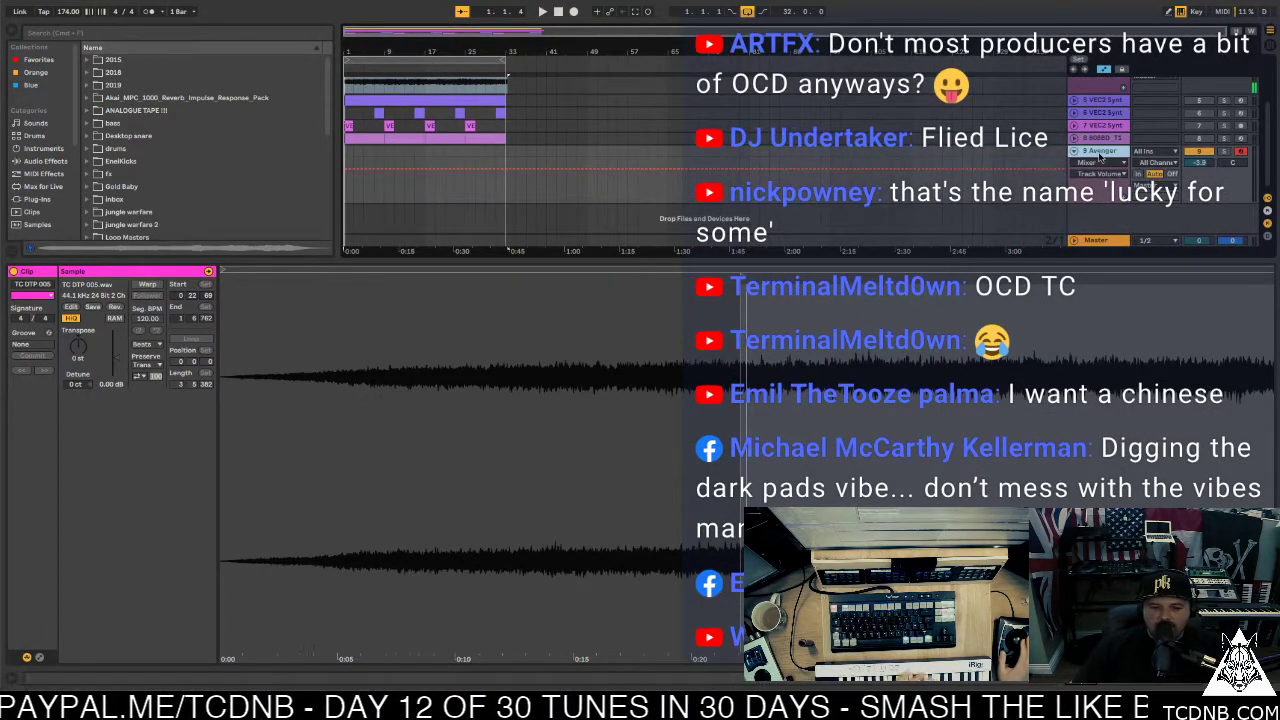
pyautogui.hotkey('ctrl', 'shift', 't')
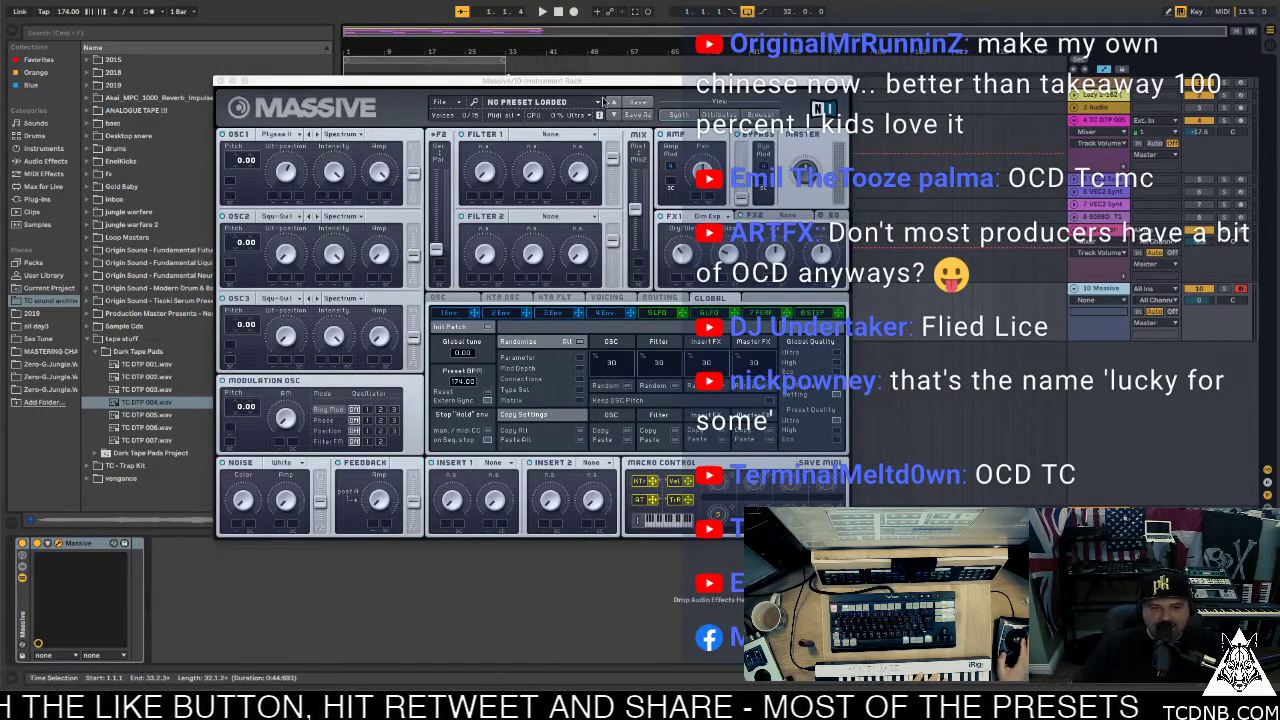
pyautogui.click(441, 102)
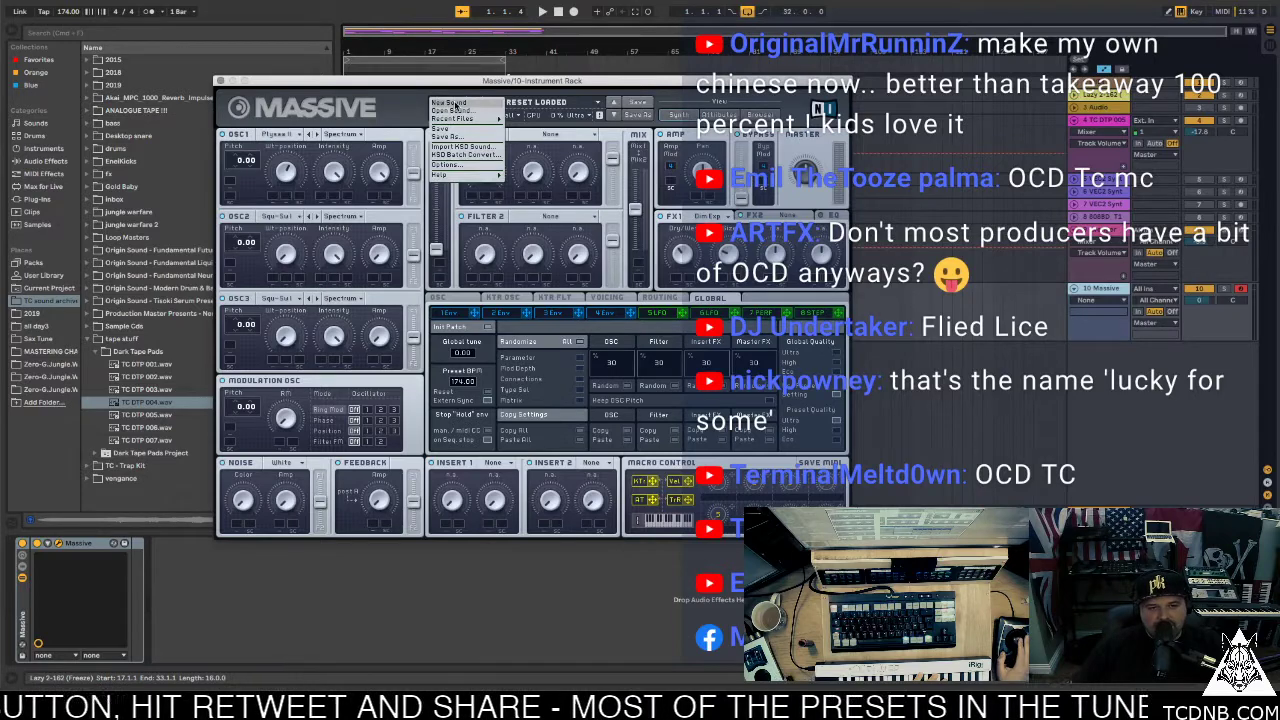
pyautogui.click(452, 104)
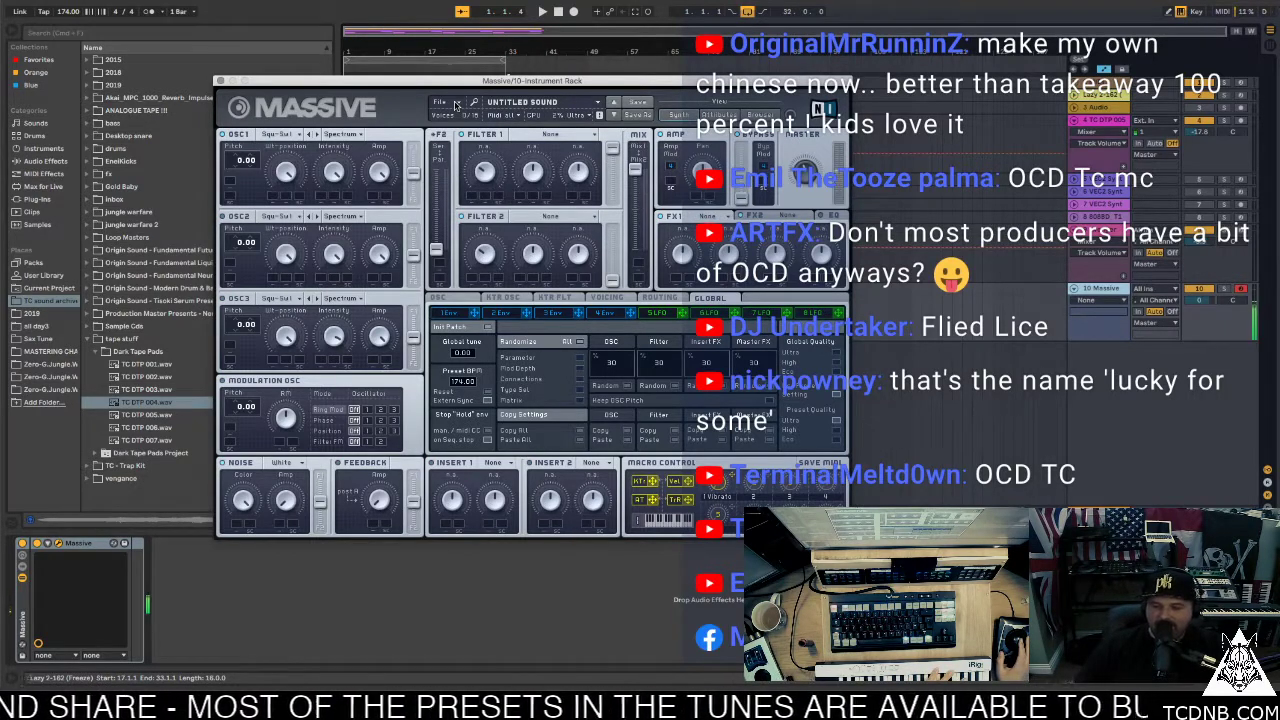
pyautogui.click(219, 82)
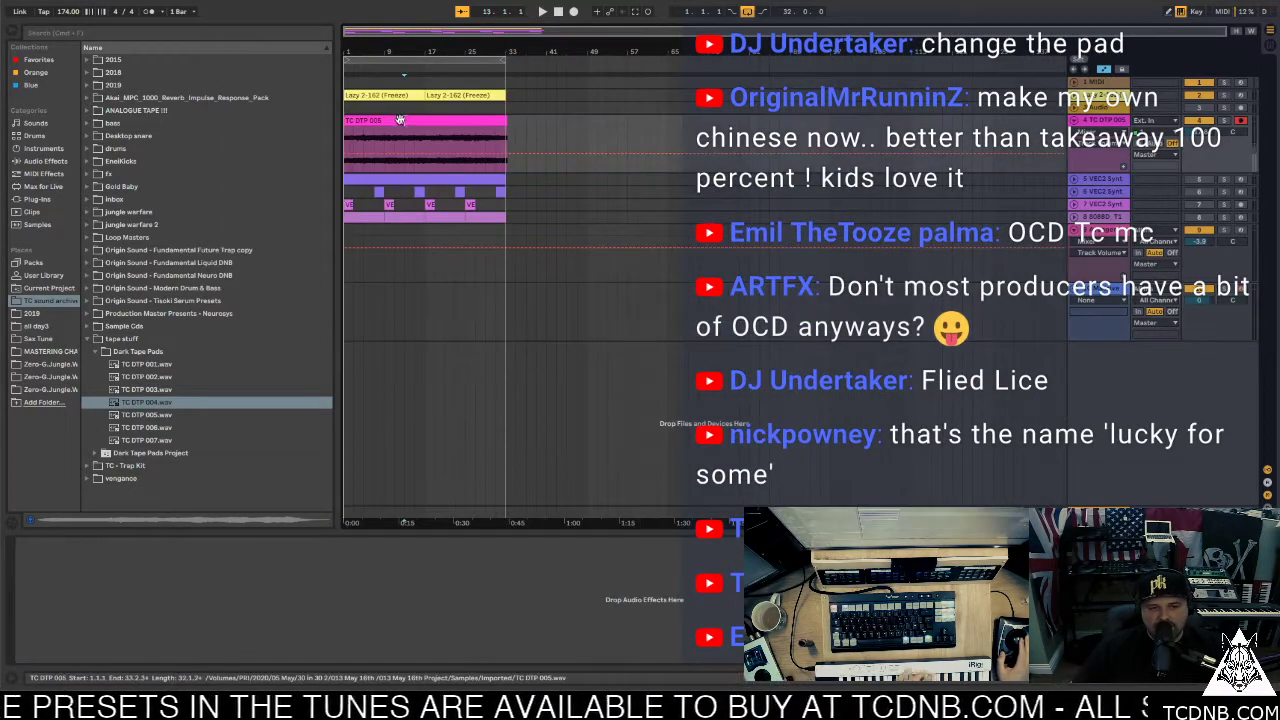
# Warp the TC DTP 005 pad clip in Complex mode and transpose it up 2 st during playback
pyautogui.doubleClick(400, 118)
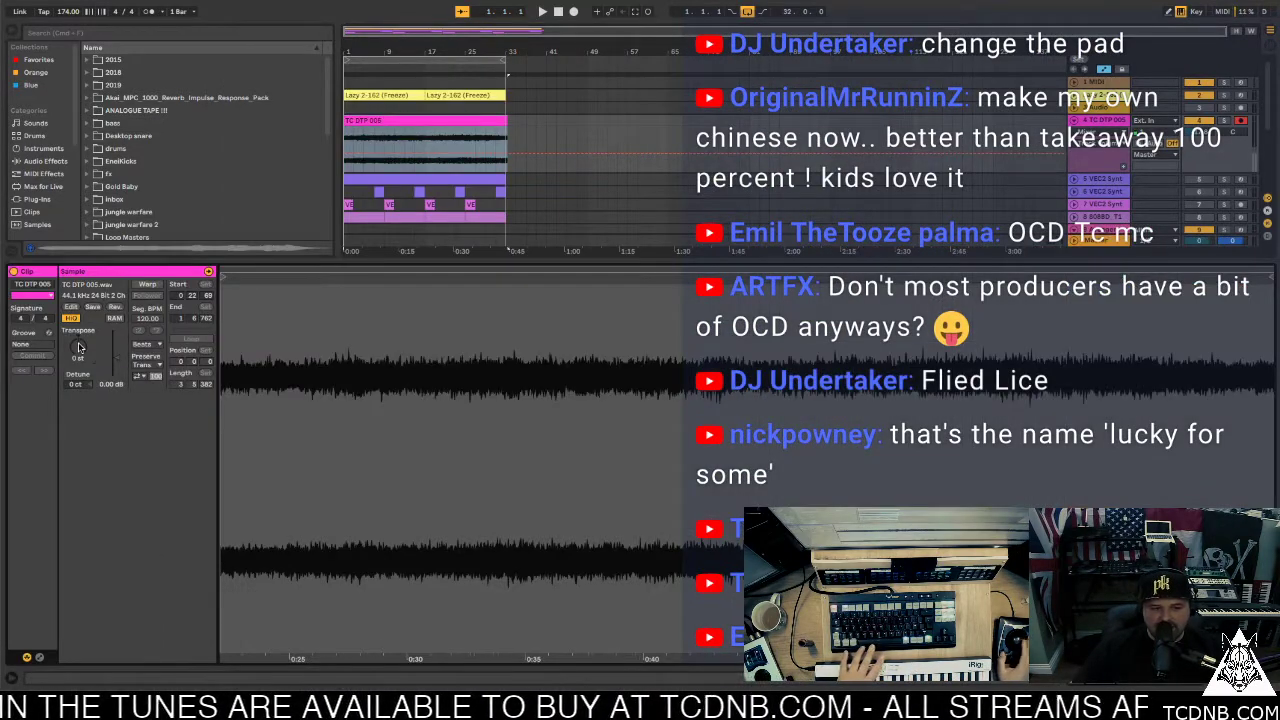
pyautogui.scroll(2, 79, 347)
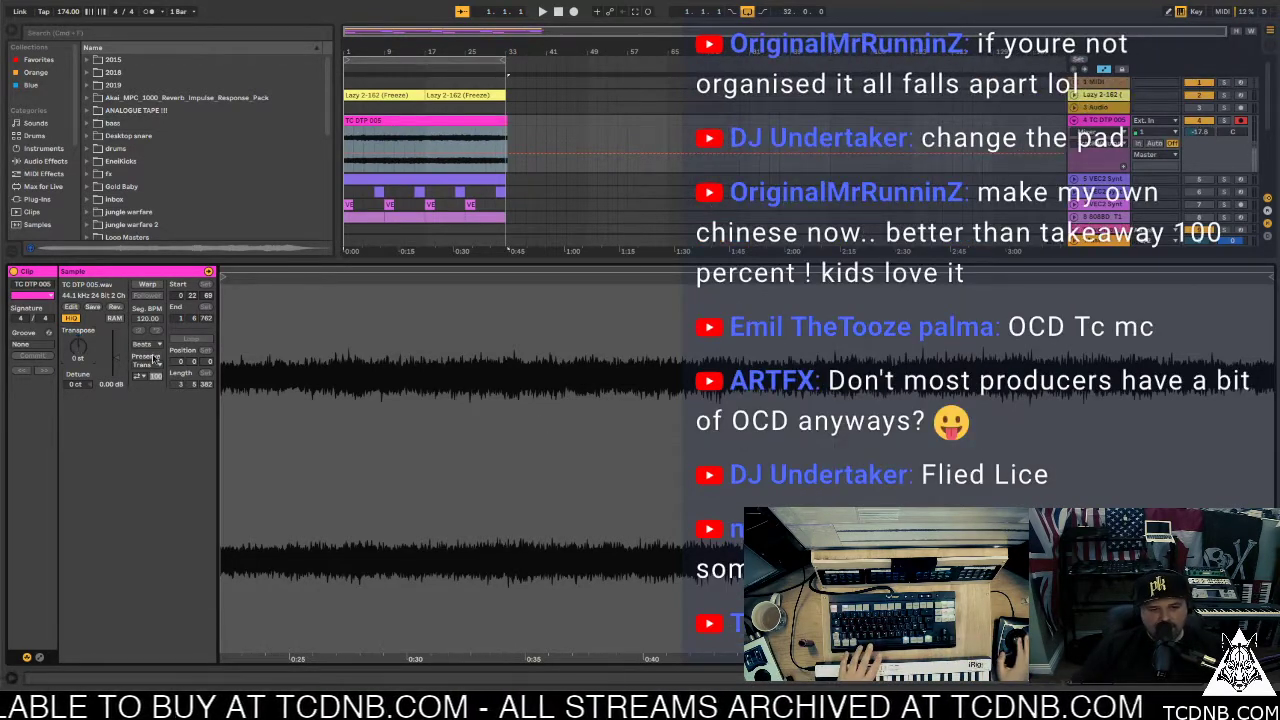
pyautogui.click(147, 284)
pyautogui.click(151, 364)
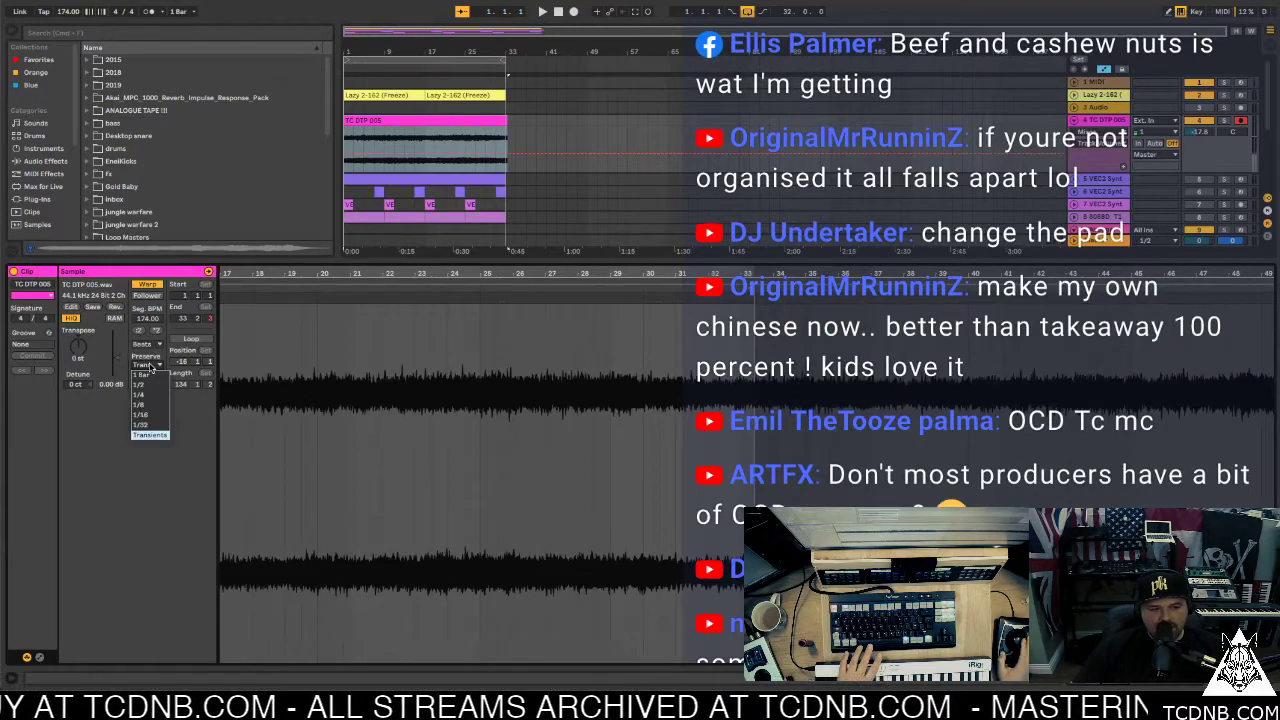
pyautogui.click(155, 342)
pyautogui.click(150, 344)
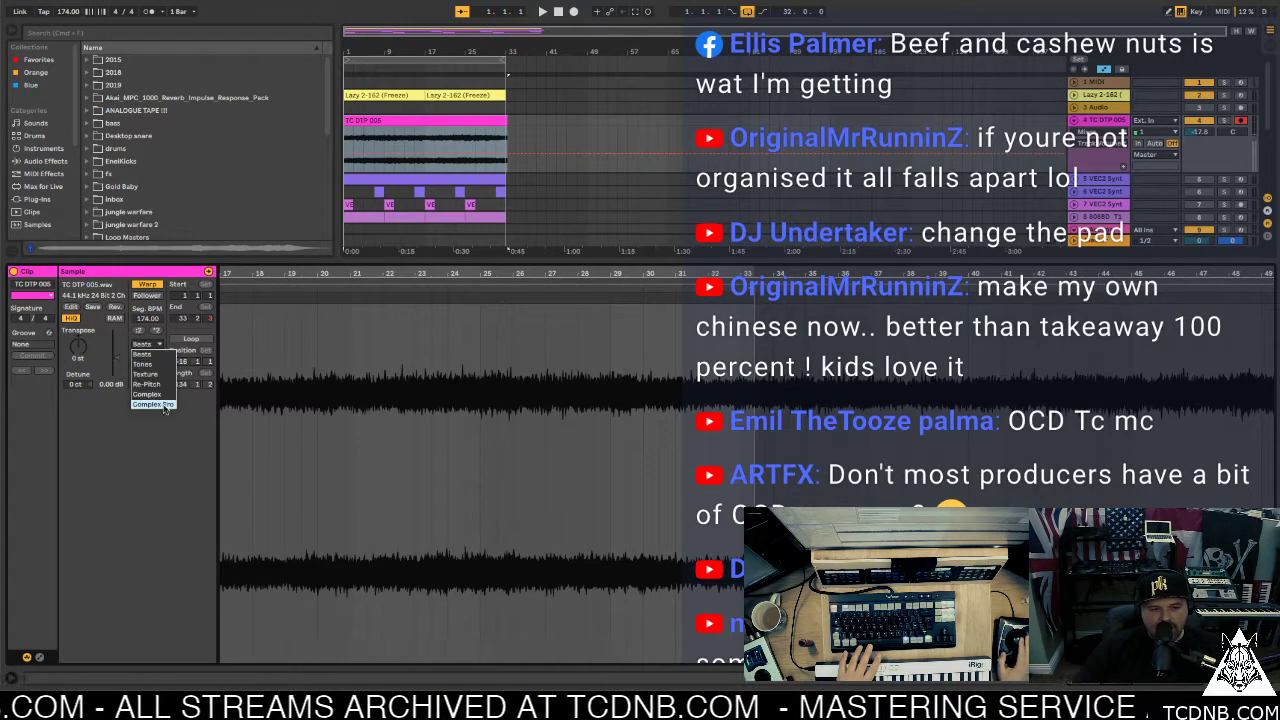
pyautogui.click(155, 393)
pyautogui.click(155, 331)
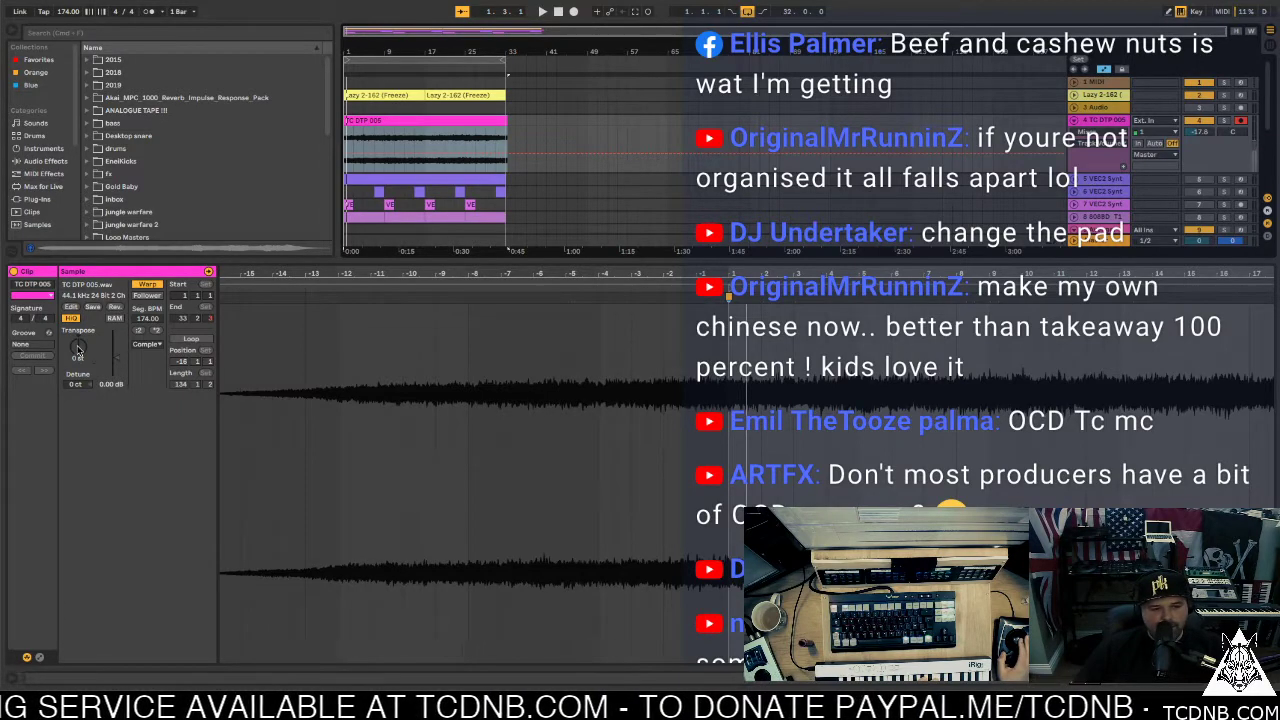
pyautogui.press('space')
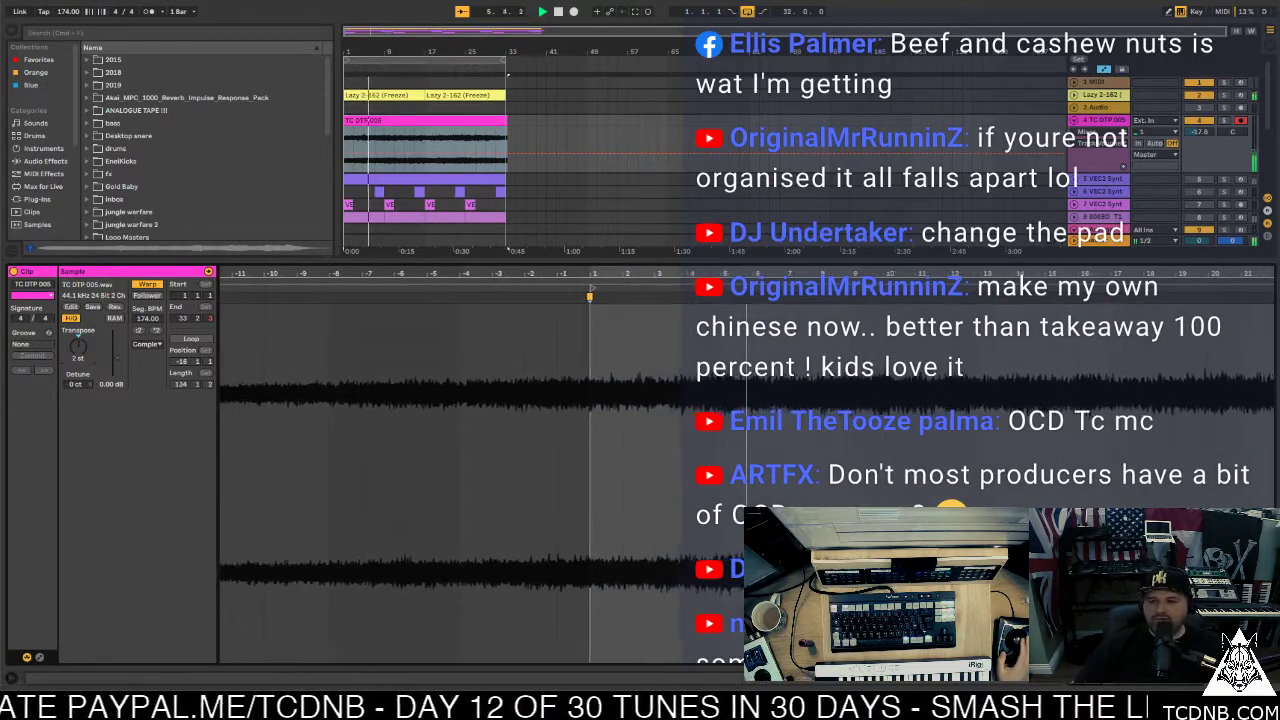
# Transpose all notes of the 808 bass clip on track 8 up two semitones
pyautogui.hotkey('ctrl', 'alt', 'l')
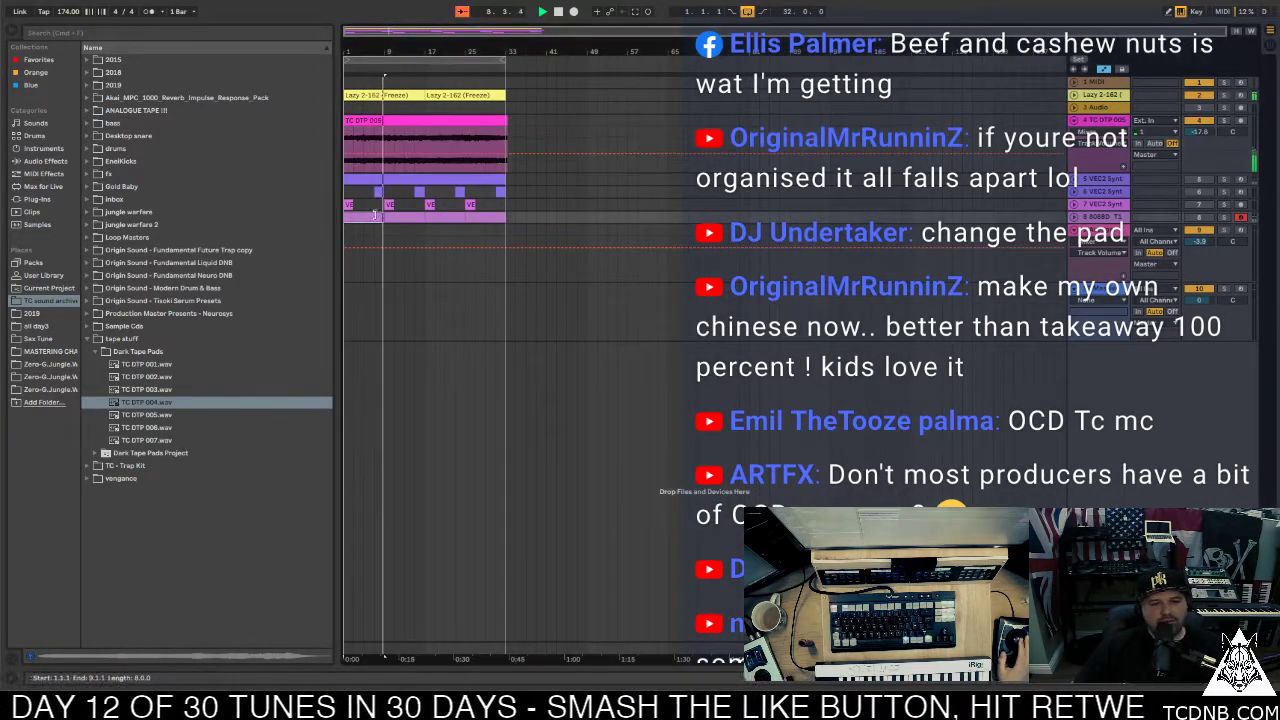
pyautogui.click(492, 218)
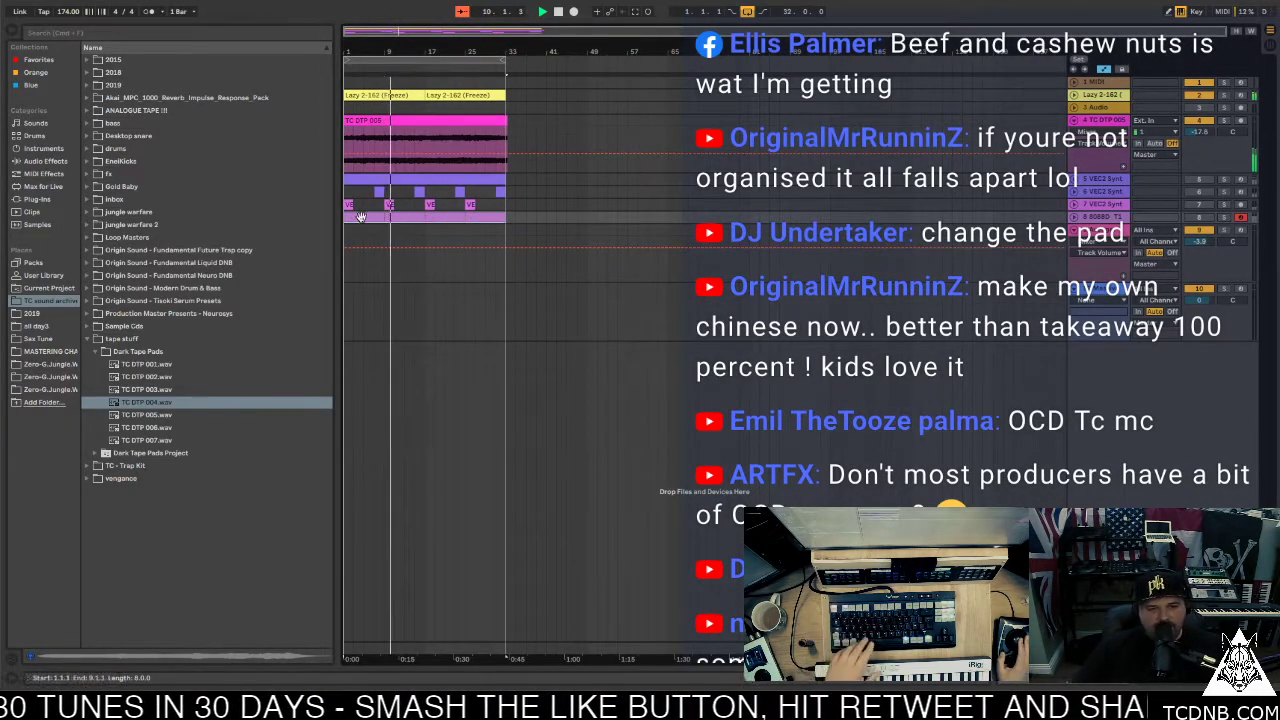
pyautogui.doubleClick(437, 93)
pyautogui.click(460, 219)
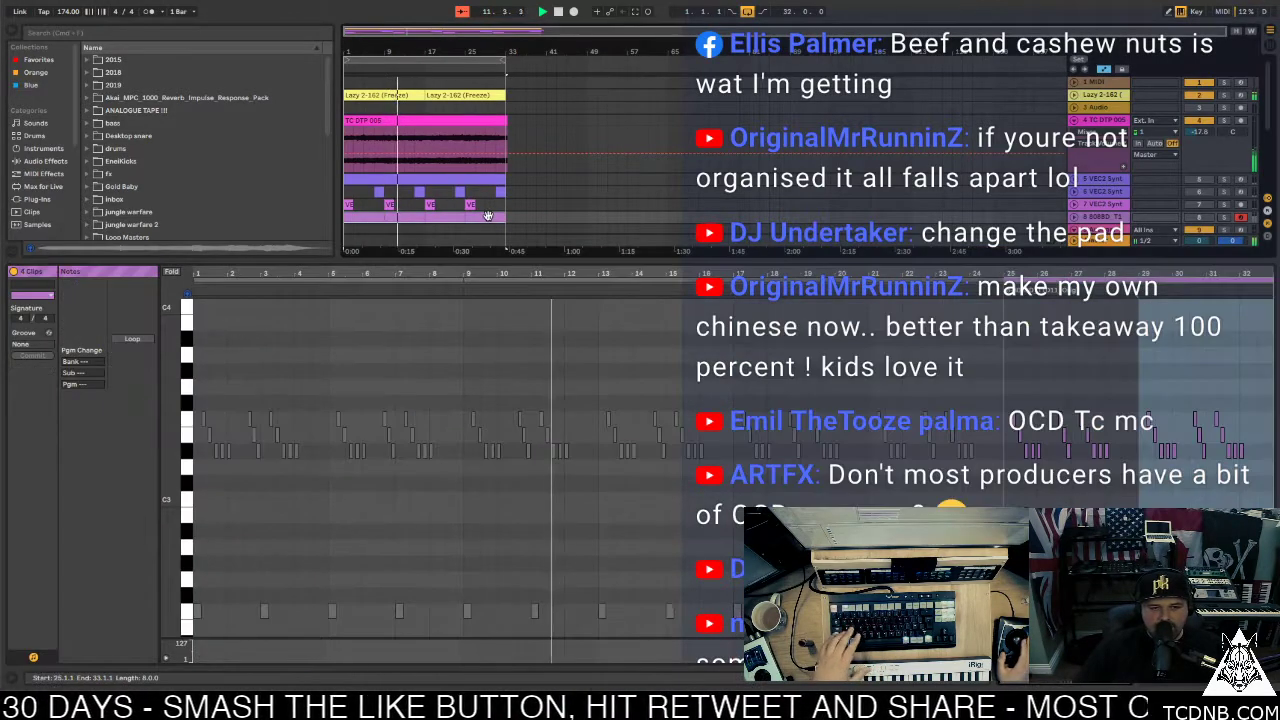
pyautogui.click(440, 460)
pyautogui.hotkey('ctrl', 'a')
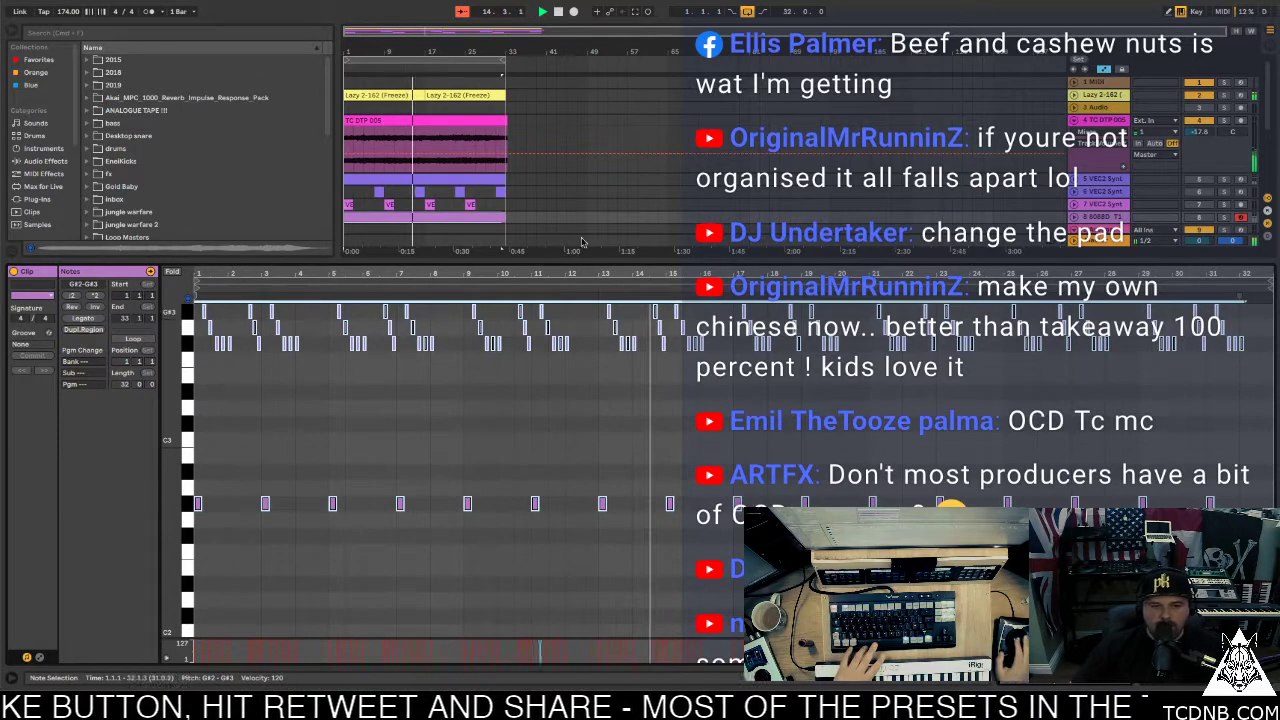
pyautogui.press('Up')
pyautogui.press('Up')
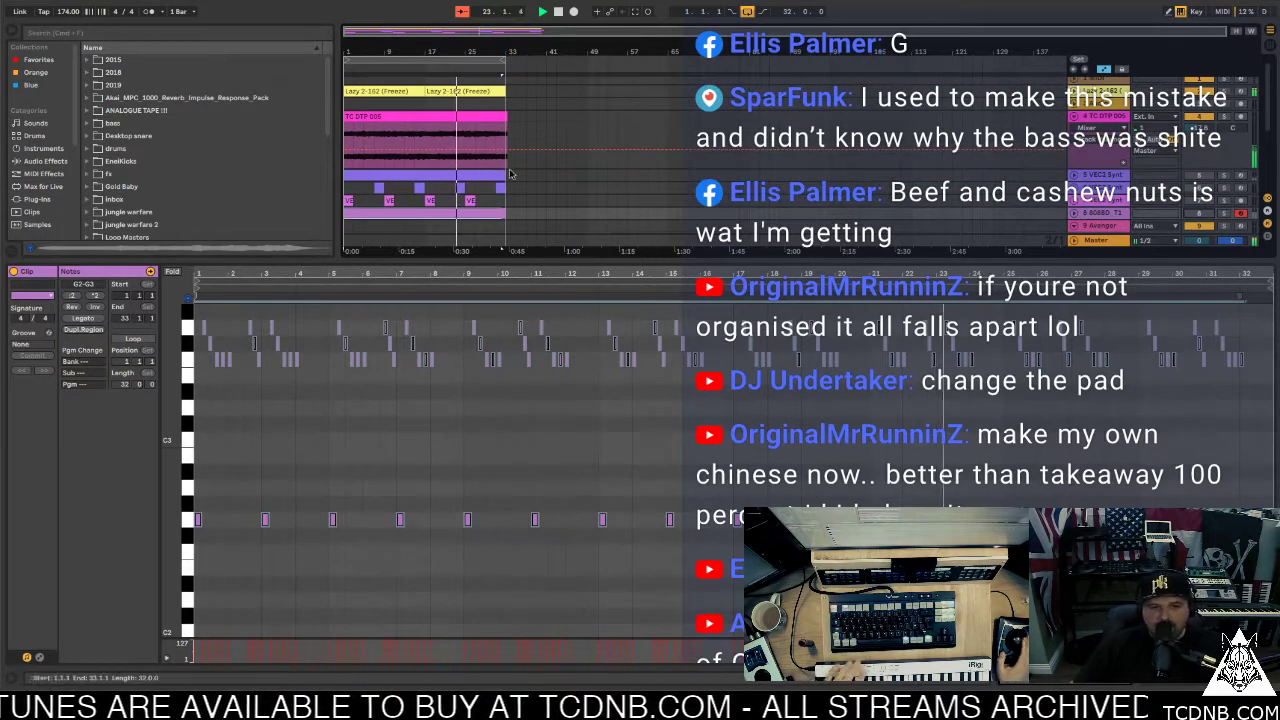
# Transpose all notes of the VEC2 synth clip on track 5 up two semitones to F3
pyautogui.click(1235, 168)
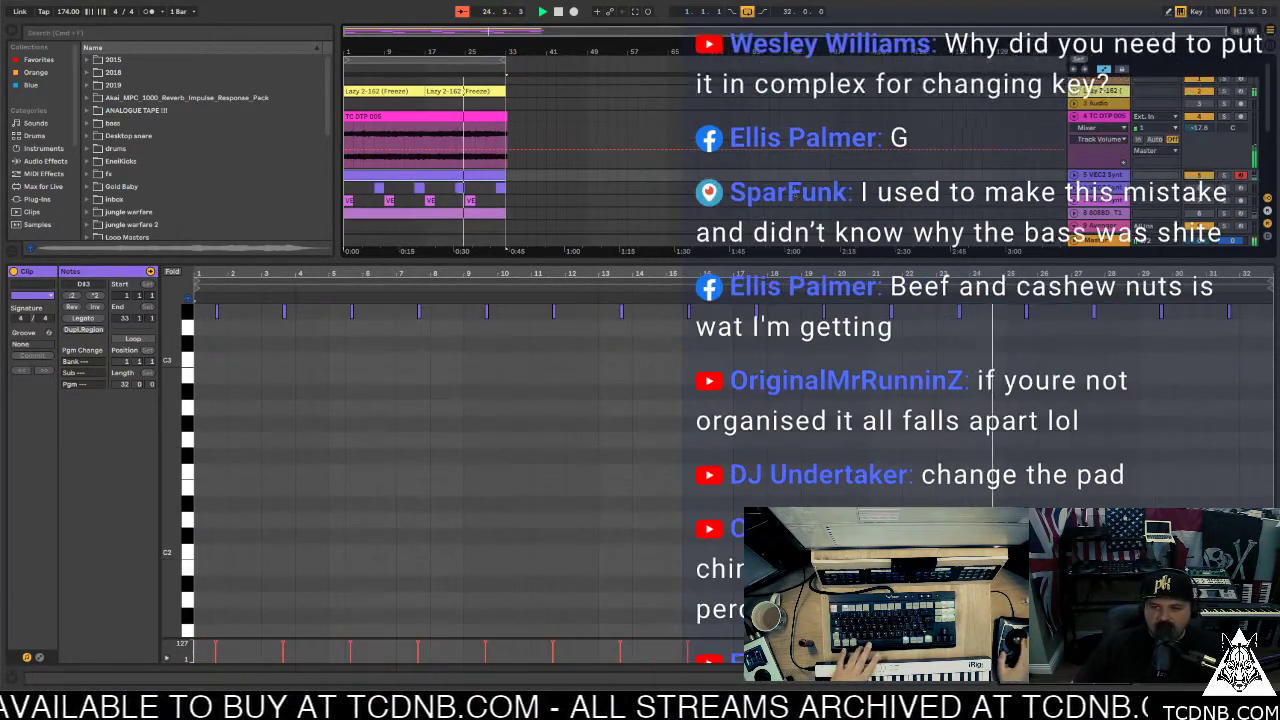
pyautogui.click(448, 177)
pyautogui.click(186, 316)
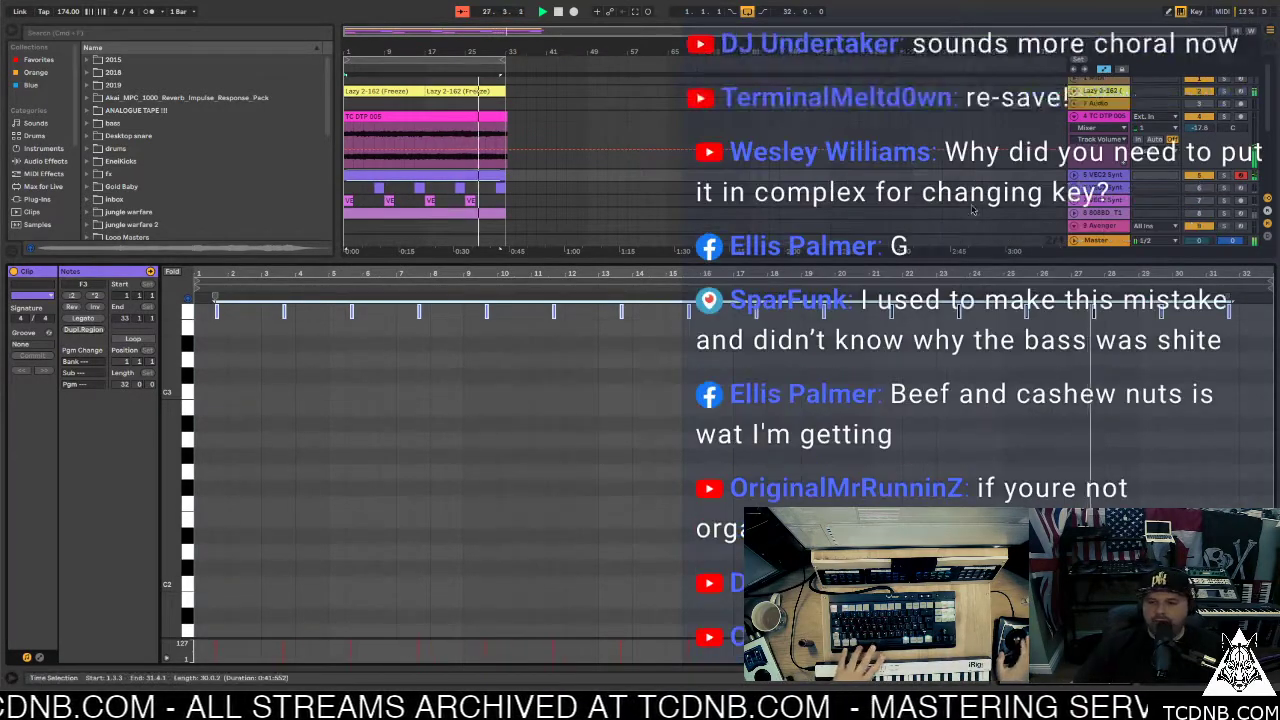
pyautogui.hotkey('ctrl', 'alt', 'l')
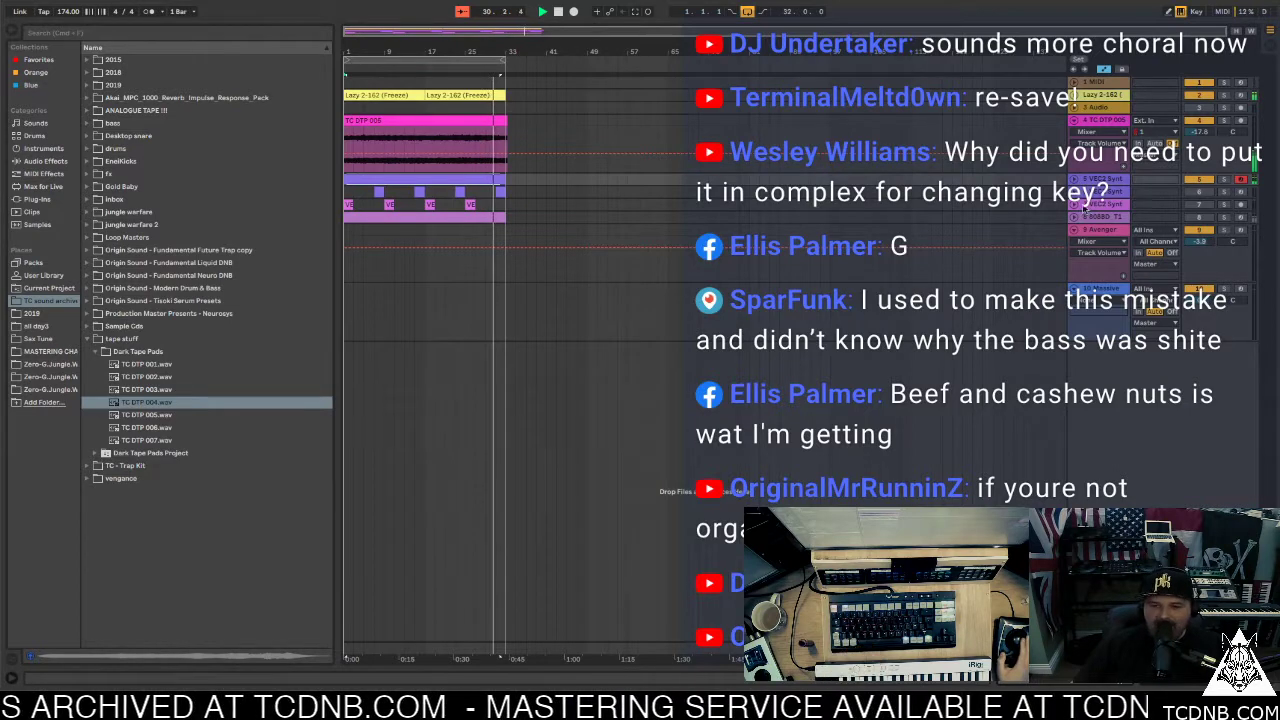
# Activate the VEC2 synth track 6 and play the arrangement from the start to hear its part
pyautogui.click(1162, 193)
pyautogui.click(1115, 192)
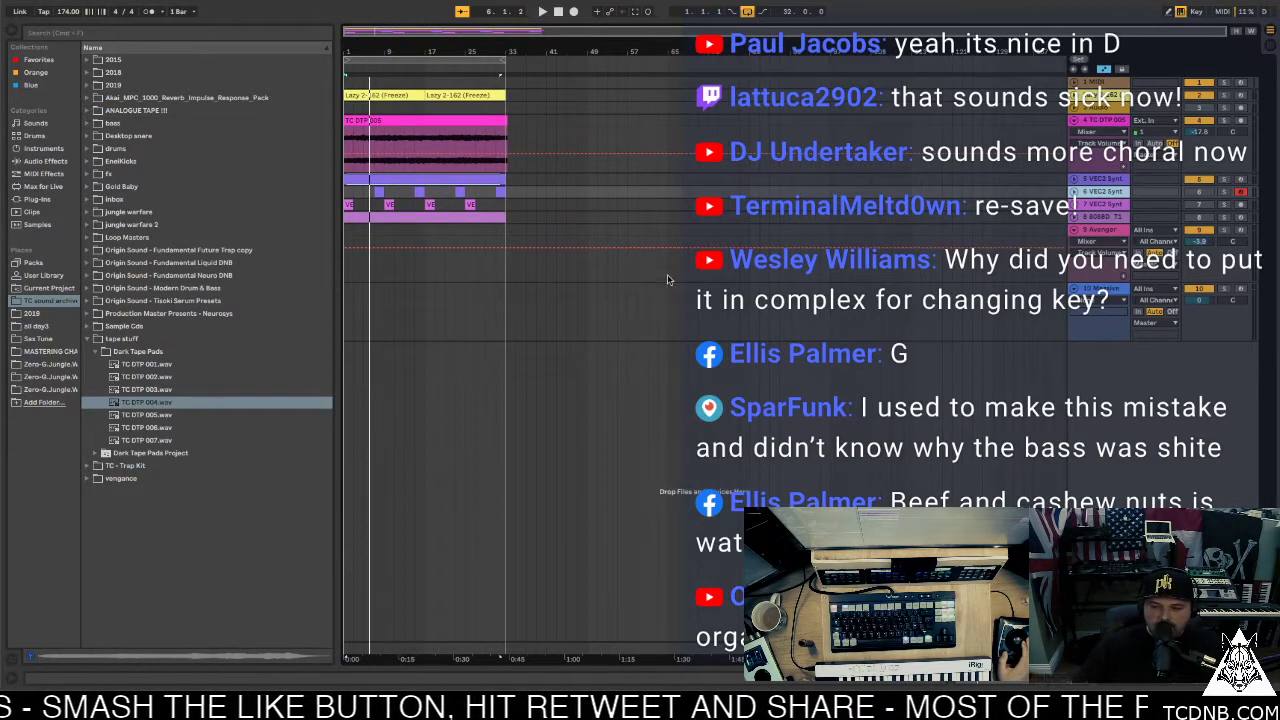
pyautogui.click(504, 181)
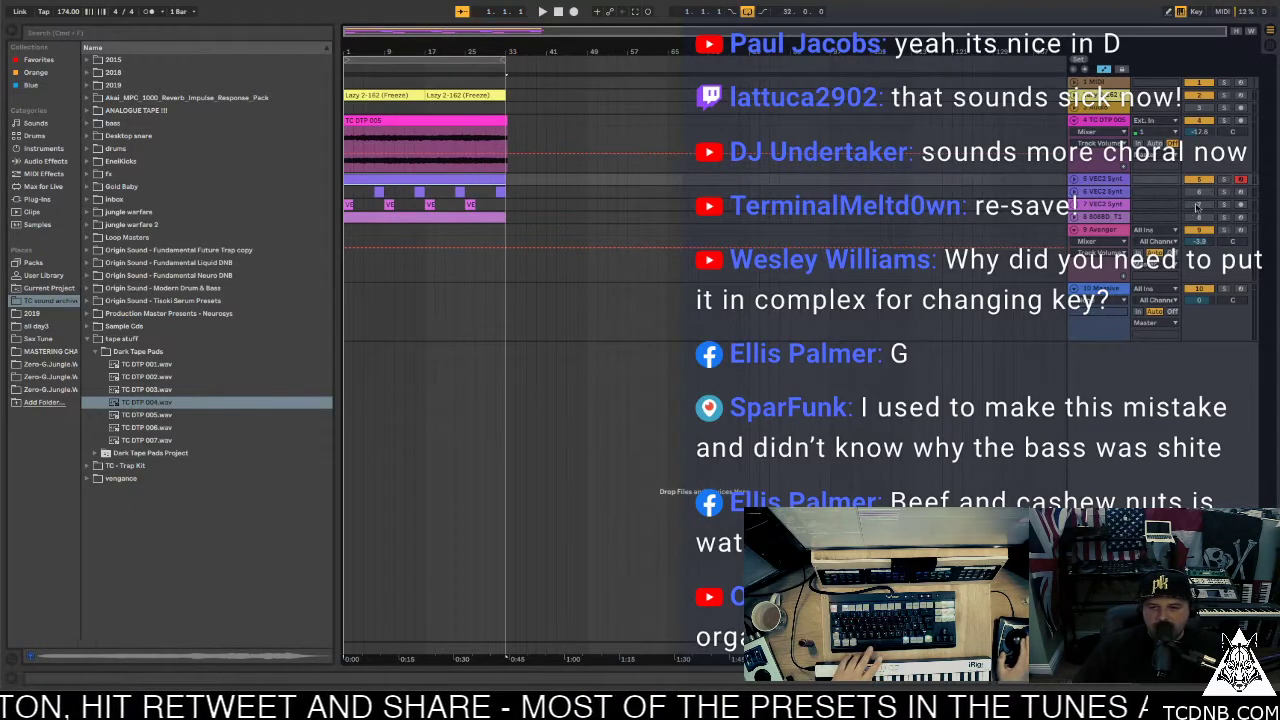
pyautogui.click(1120, 193)
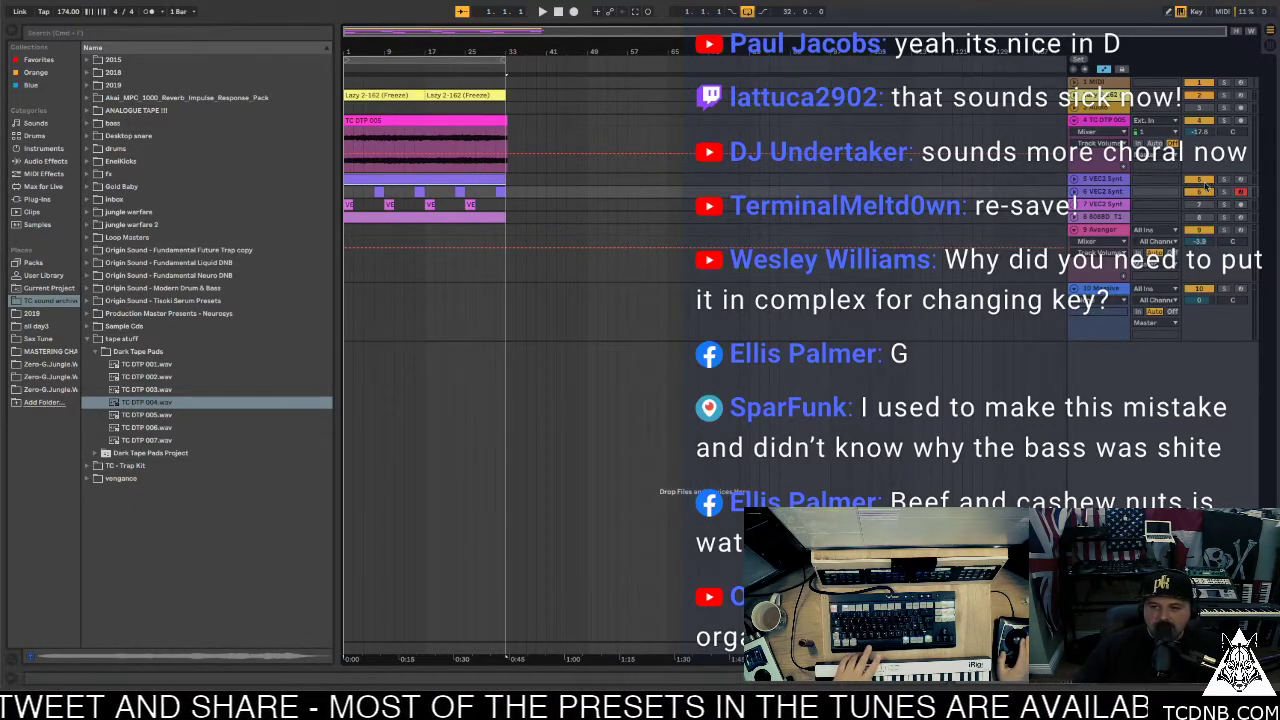
pyautogui.press('space')
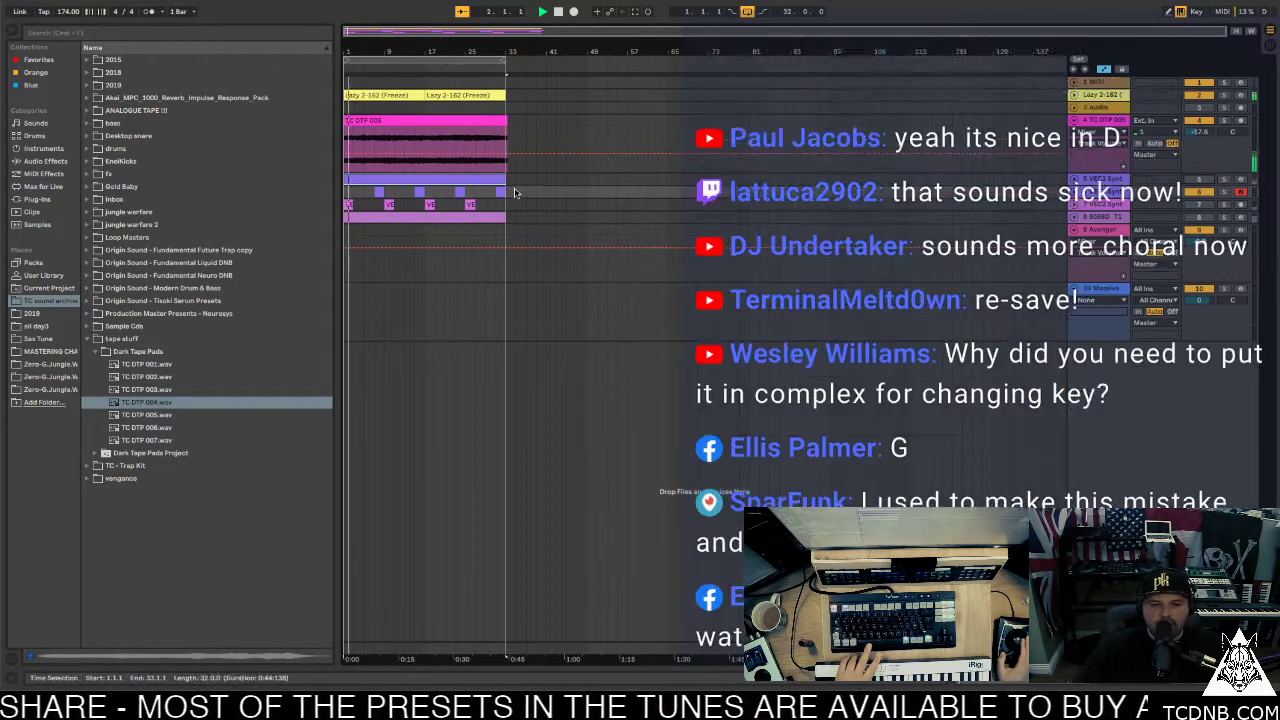
# Clear the short VEC2 synth clips on track 7 and delete that track
pyautogui.click(387, 193)
pyautogui.click(352, 205)
pyautogui.press('space')
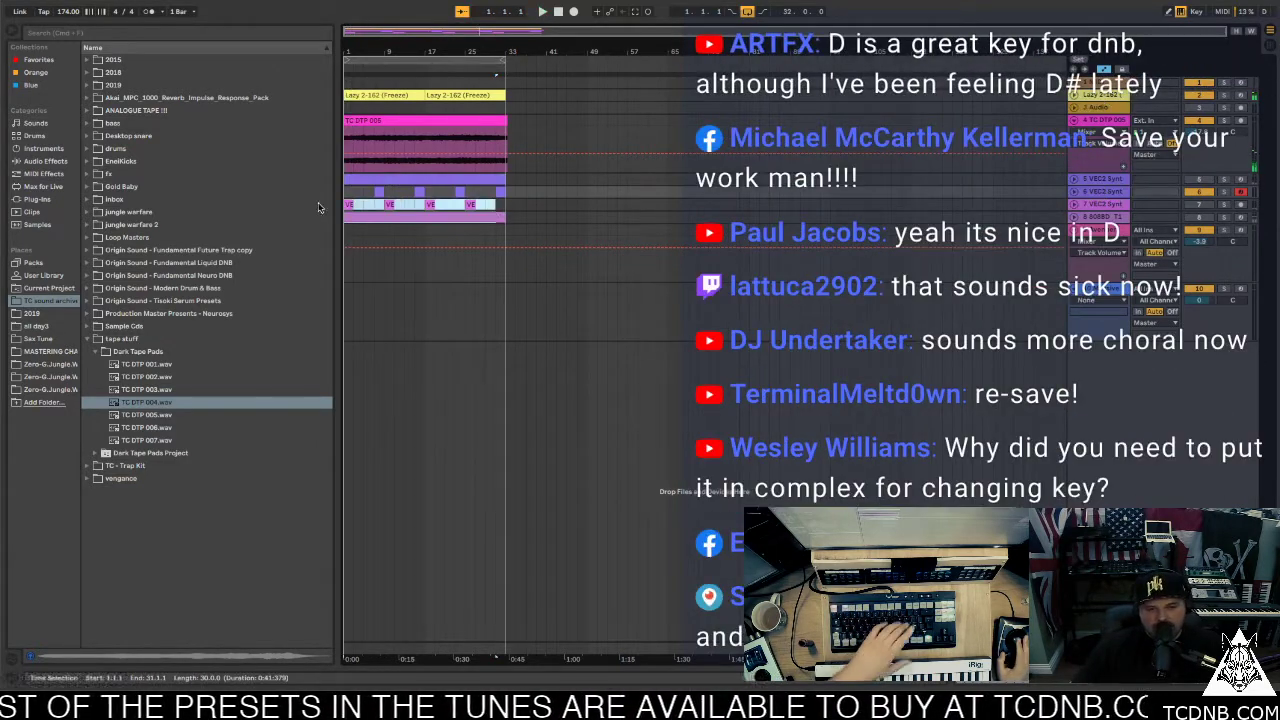
pyautogui.moveTo(484, 210); pyautogui.dragTo(485, 210)
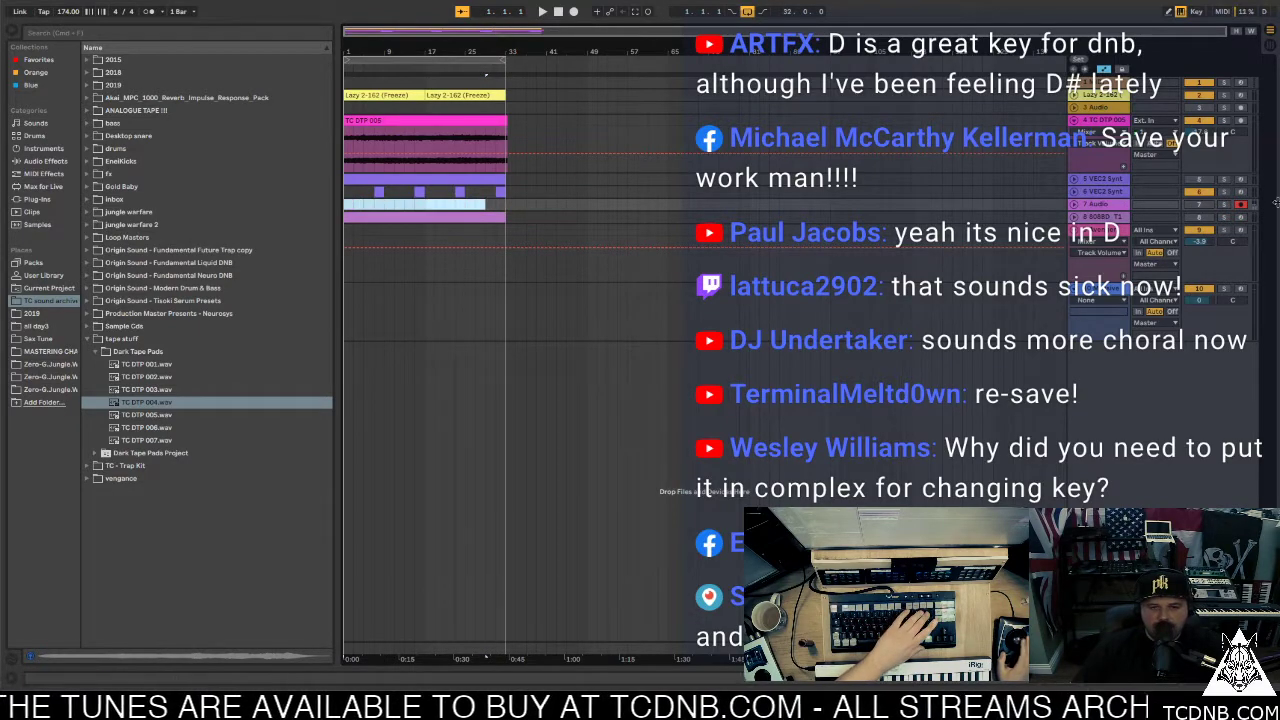
pyautogui.click(1110, 205)
pyautogui.press('Delete')
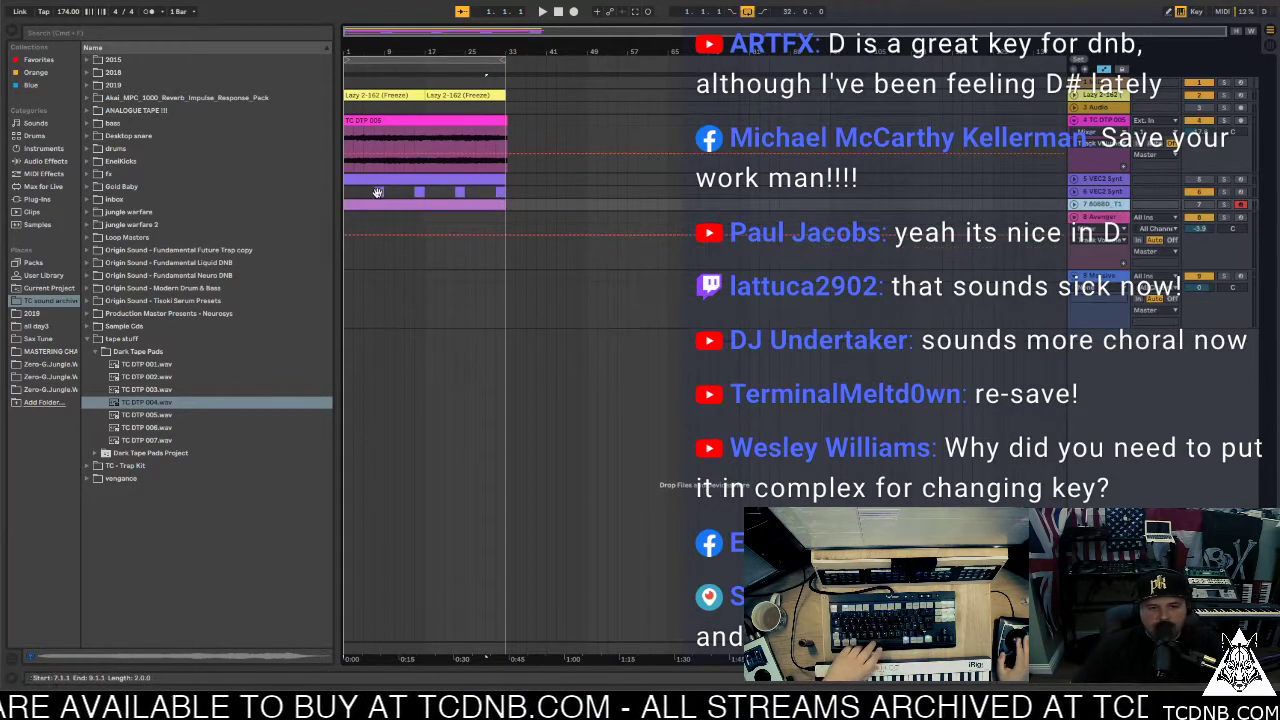
# Consolidate the VEC2 synth clips on track 6 into one 32-bar clip and transpose its notes up two semitones to E3-F3
pyautogui.click(378, 192)
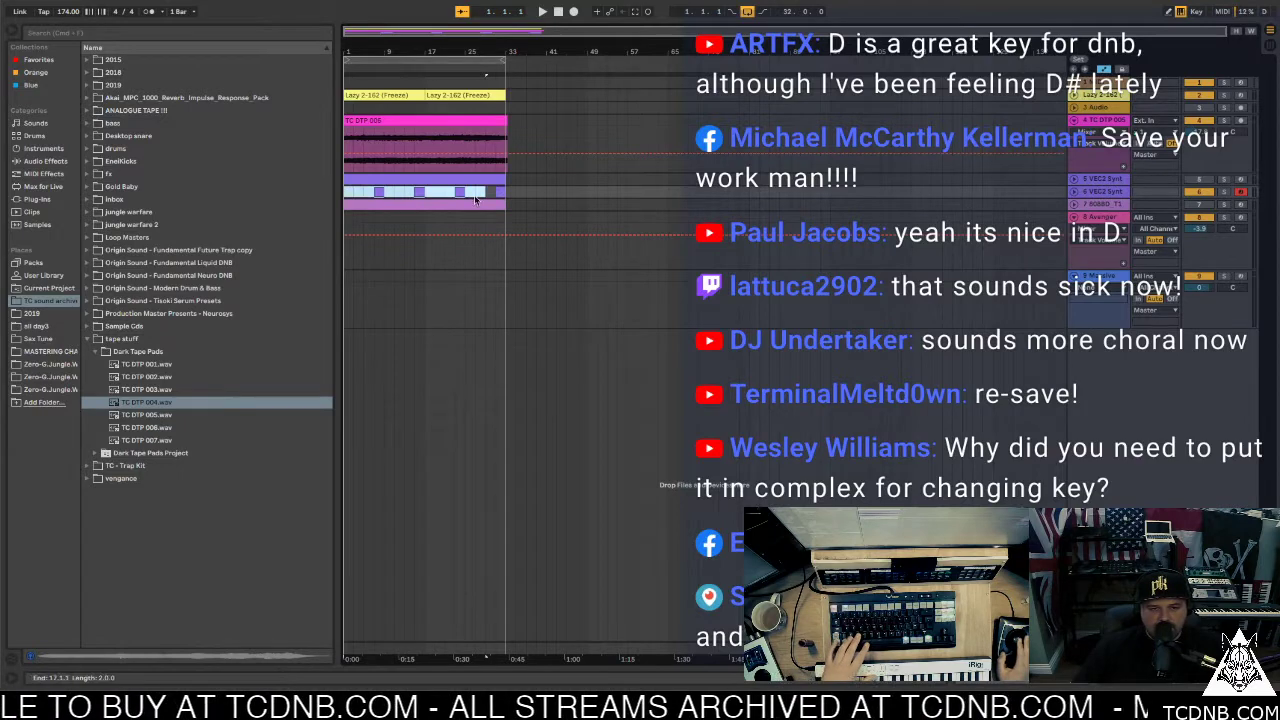
pyautogui.moveTo(507, 198); pyautogui.dragTo(362, 195)
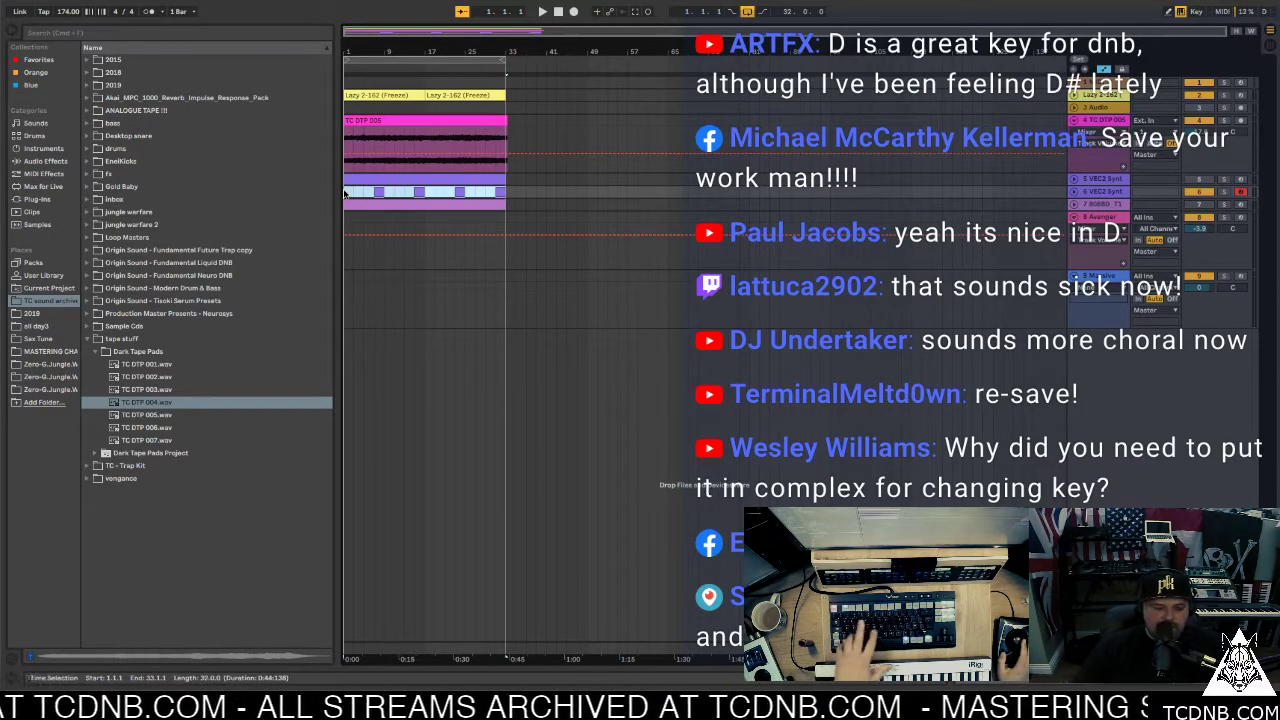
pyautogui.click(344, 192)
pyautogui.doubleClick(378, 190)
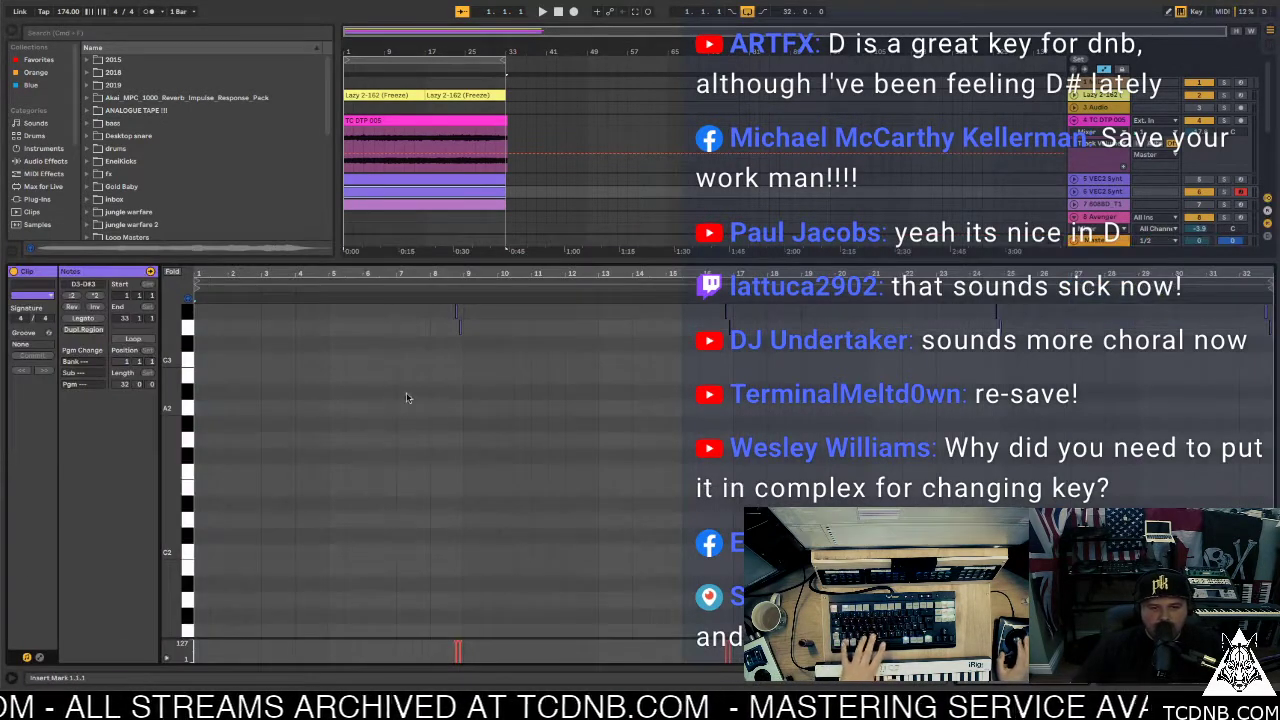
pyautogui.press('space')
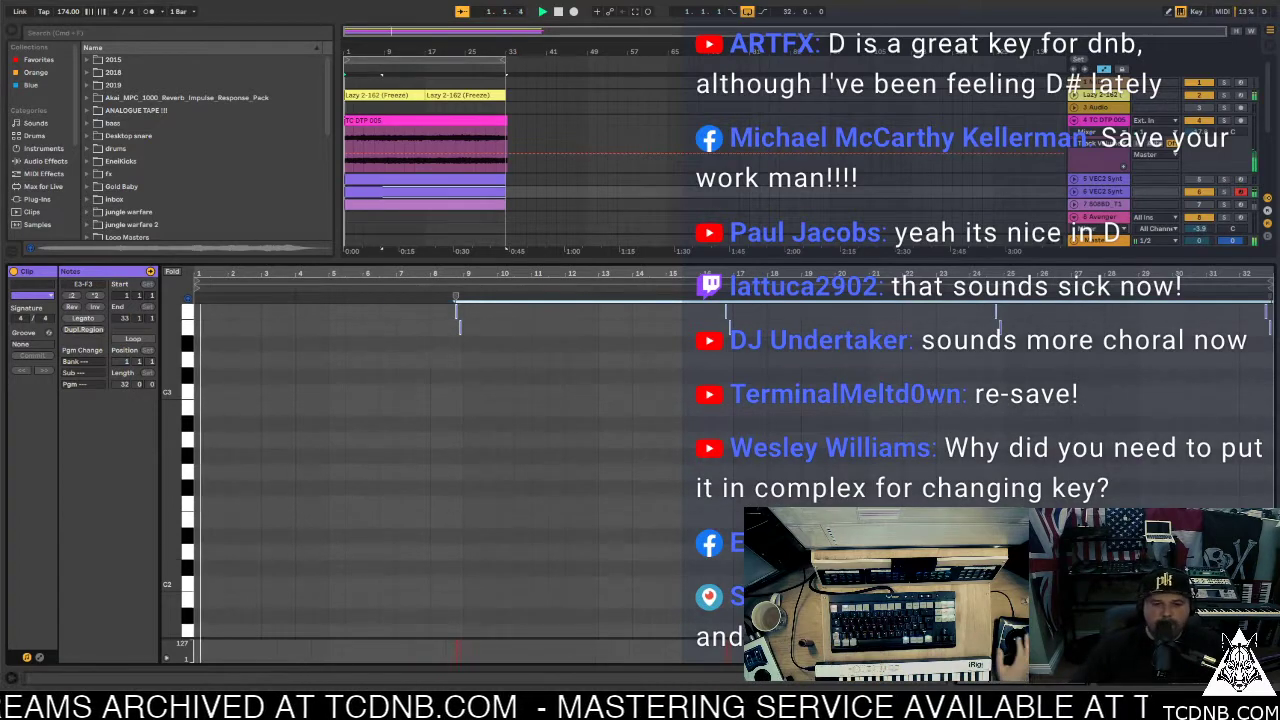
pyautogui.press('super+alt+l')
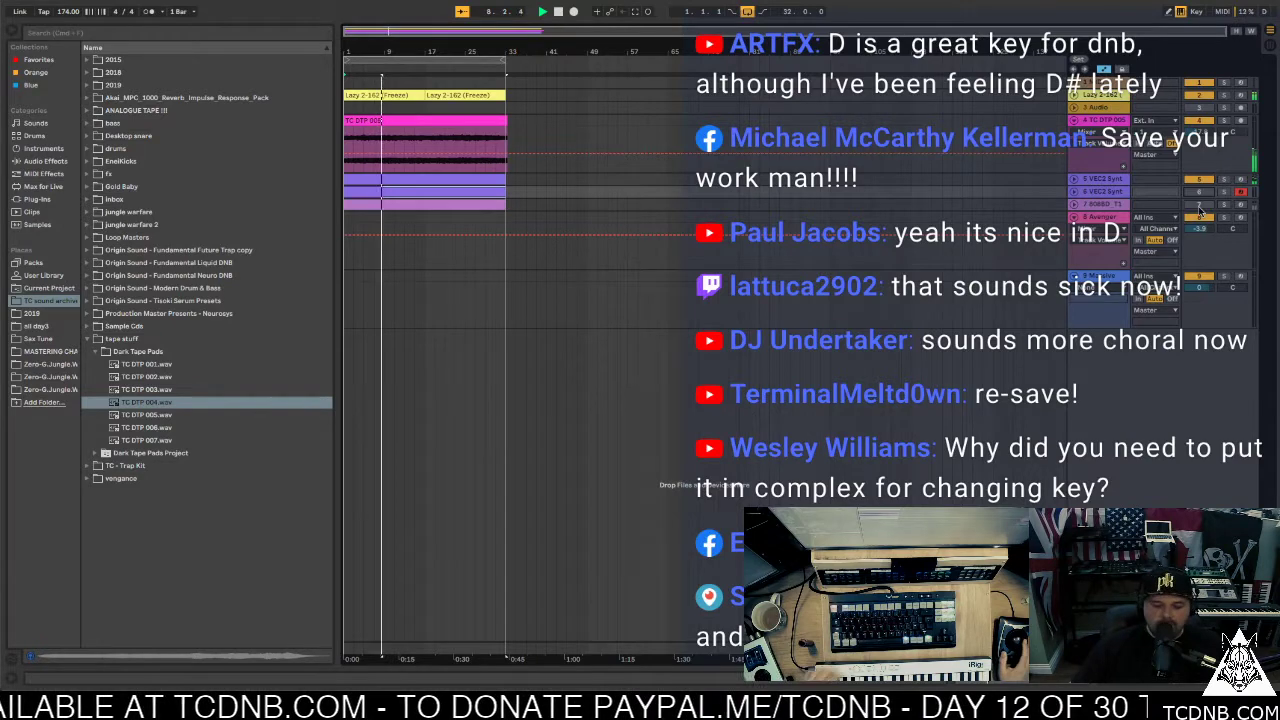
# Save the current set, allowing the audio to stop
pyautogui.press('super+s')
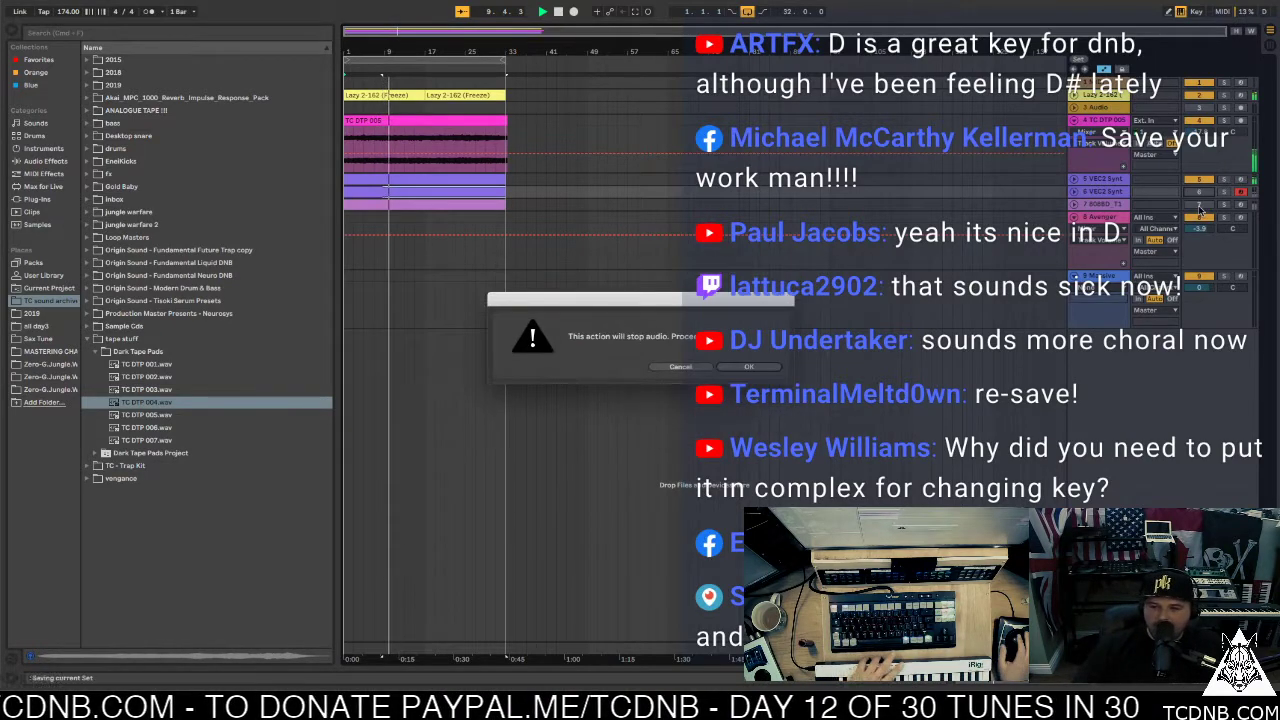
pyautogui.click(757, 368)
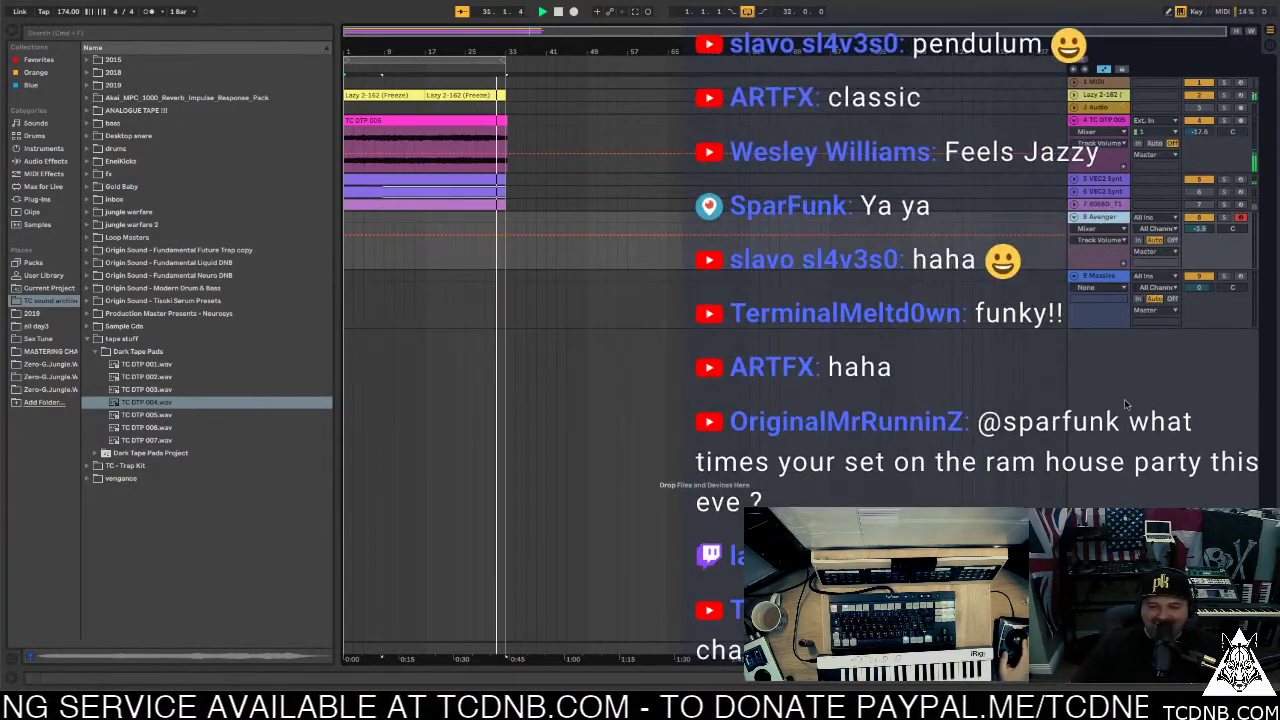
# Load the AMAZING!! TOnes preset in Avenger on track 8 and lower the track volume to -7.2
pyautogui.hotkey('ctrl', 'alt', 'l')
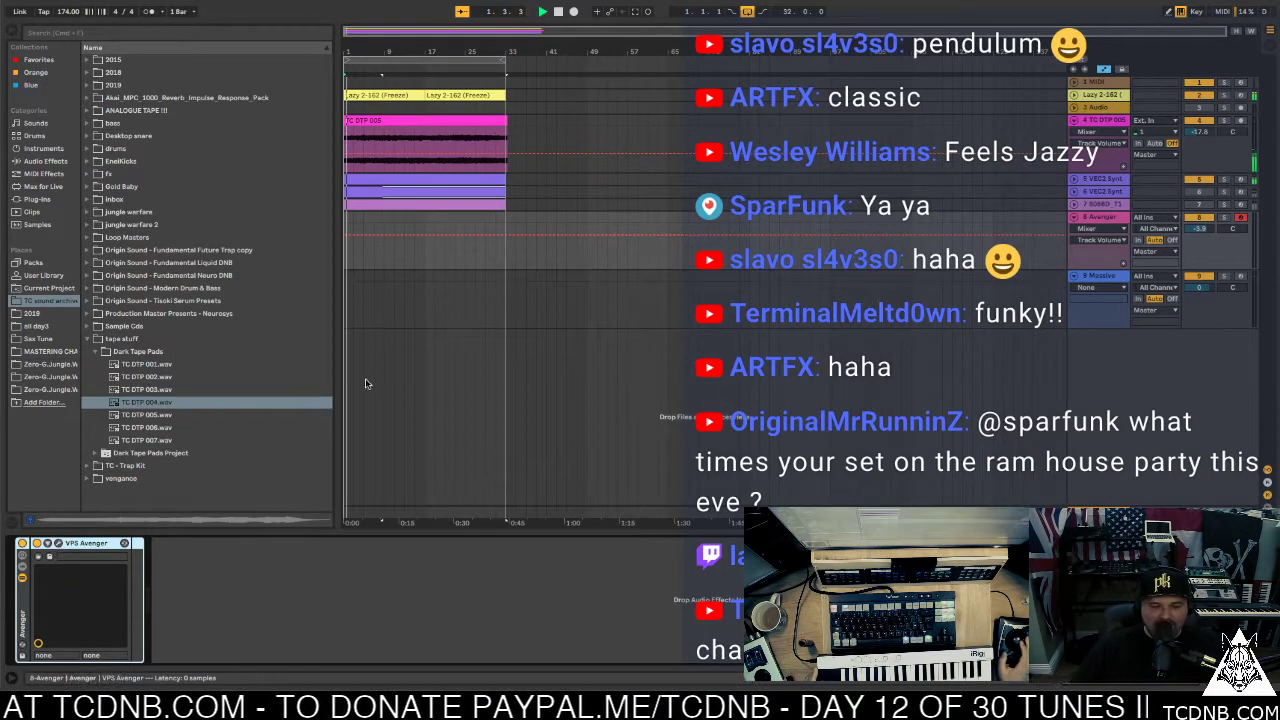
pyautogui.hotkey('ctrl', 'alt', 'p')
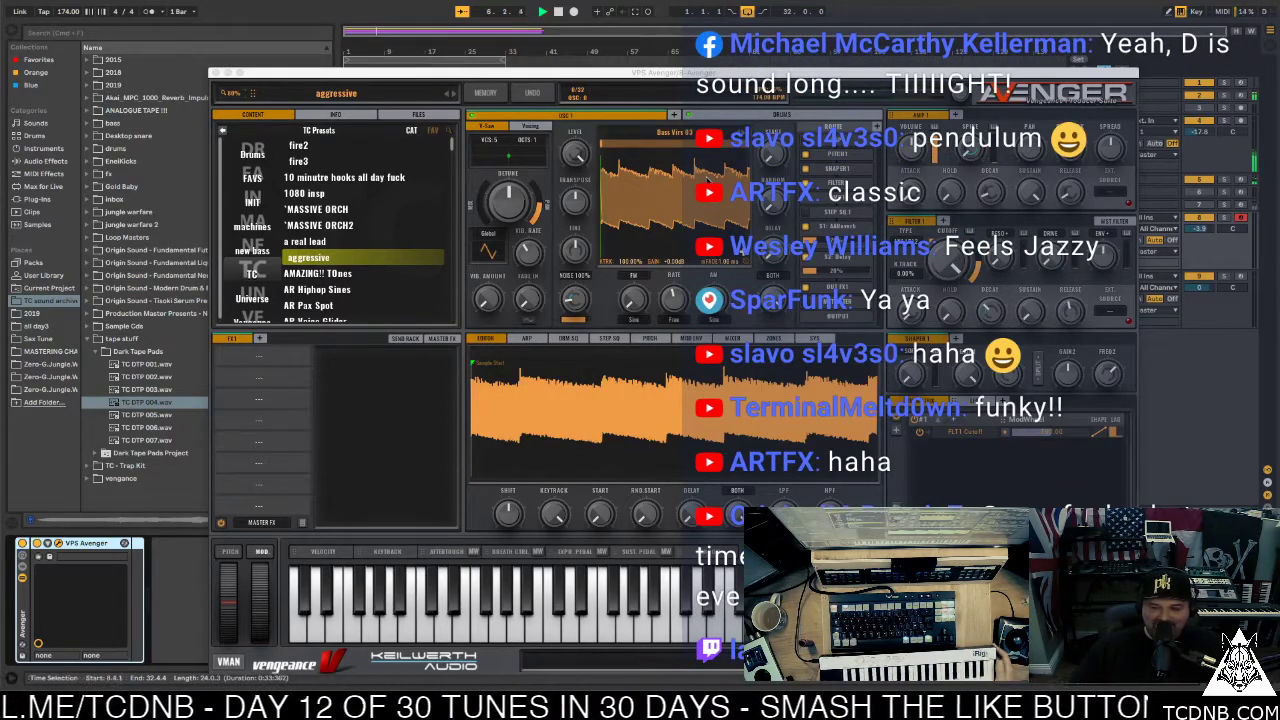
pyautogui.click(371, 272)
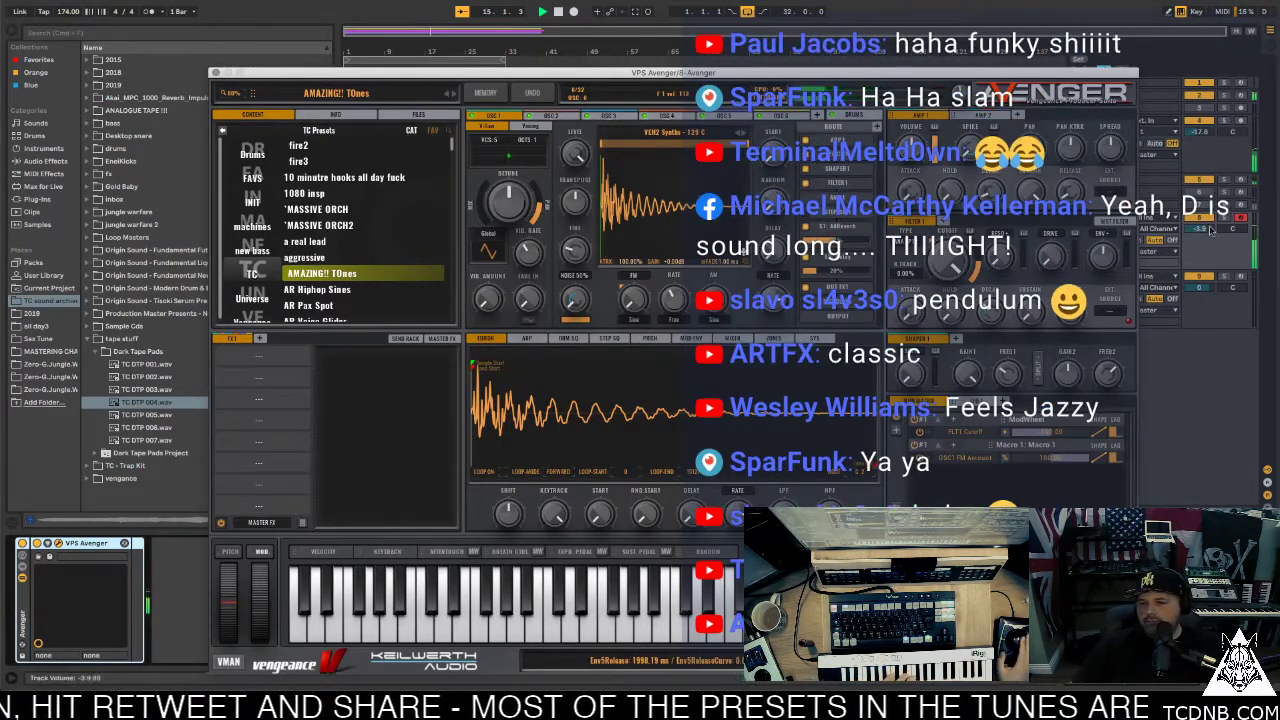
pyautogui.moveTo(1210, 230)
pyautogui.mouseDown()
pyautogui.moveTo(1210, 242)
pyautogui.moveTo(1212, 230)
pyautogui.mouseUp()
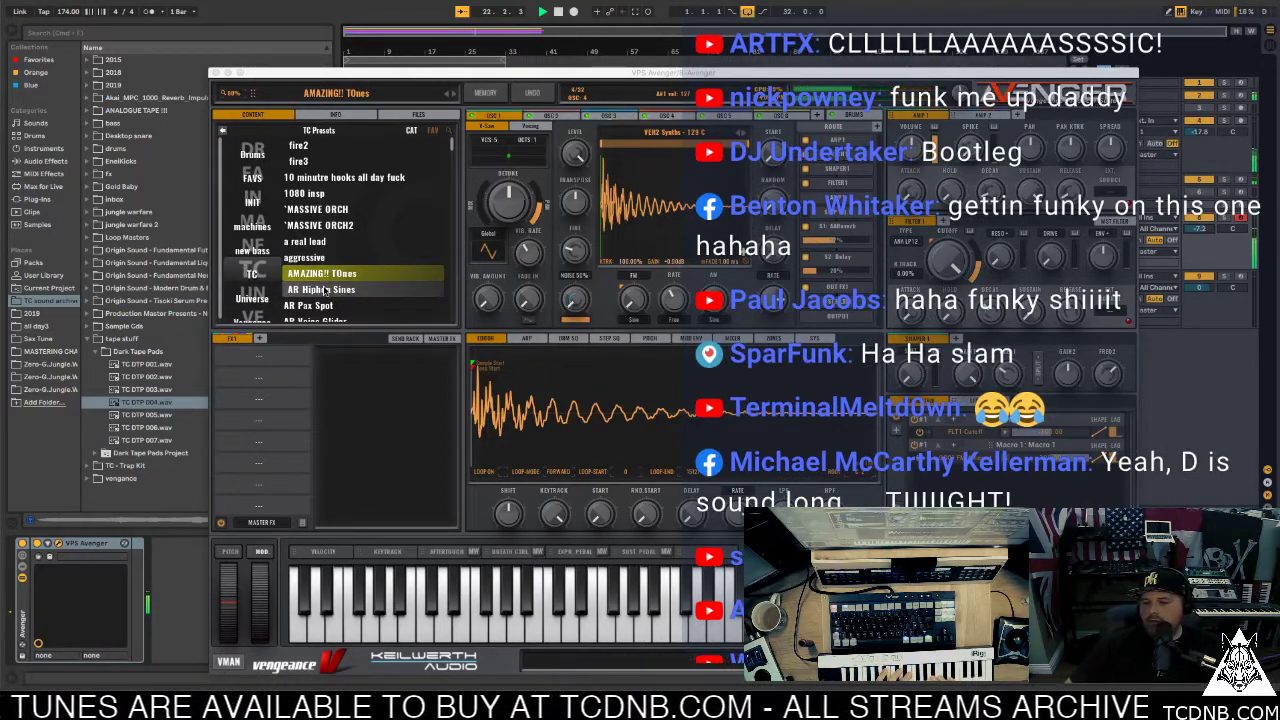
# Load the AR Hiphop Sines preset in Avenger and set its arpeggiator pattern speed to 1/8
pyautogui.click(328, 292)
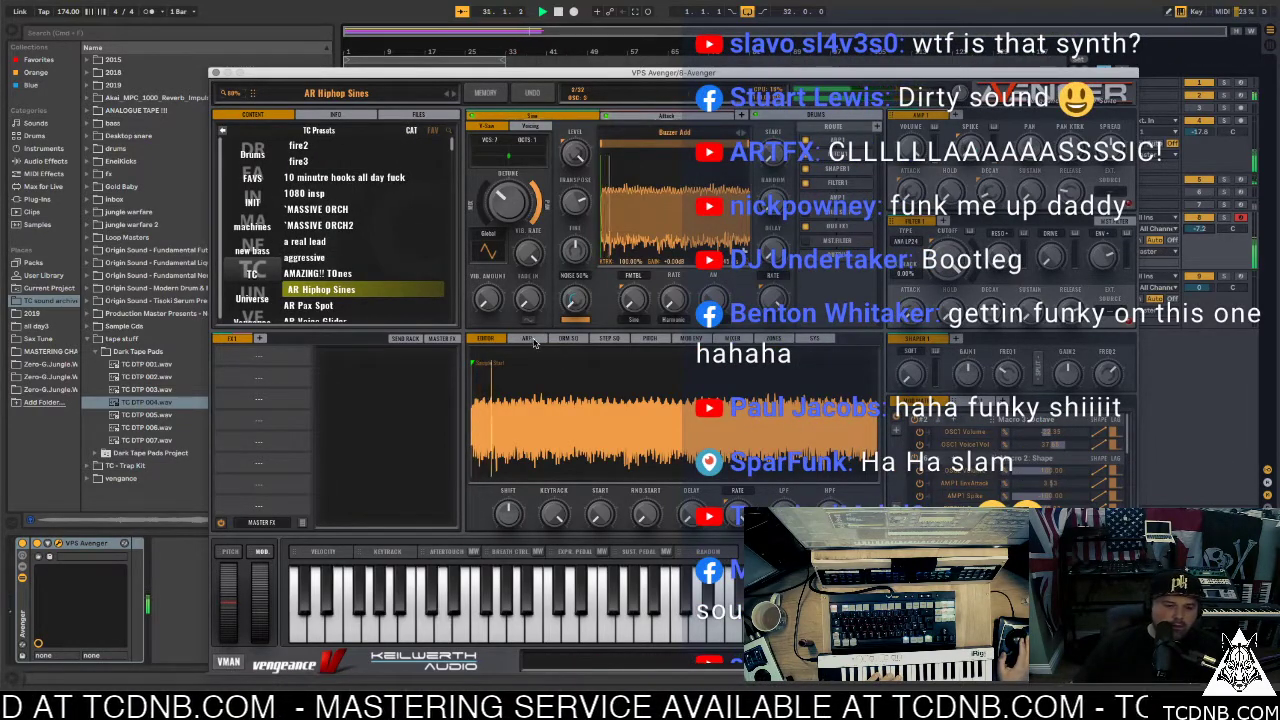
pyautogui.click(531, 340)
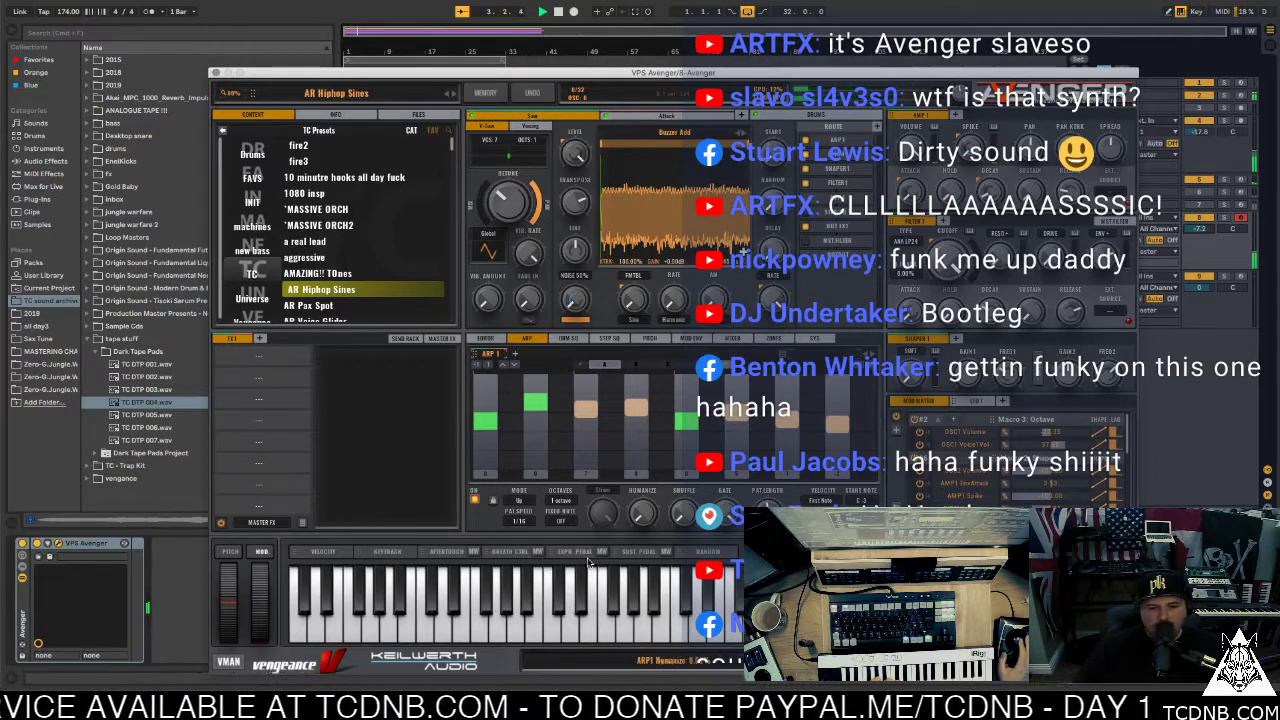
pyautogui.click(520, 521)
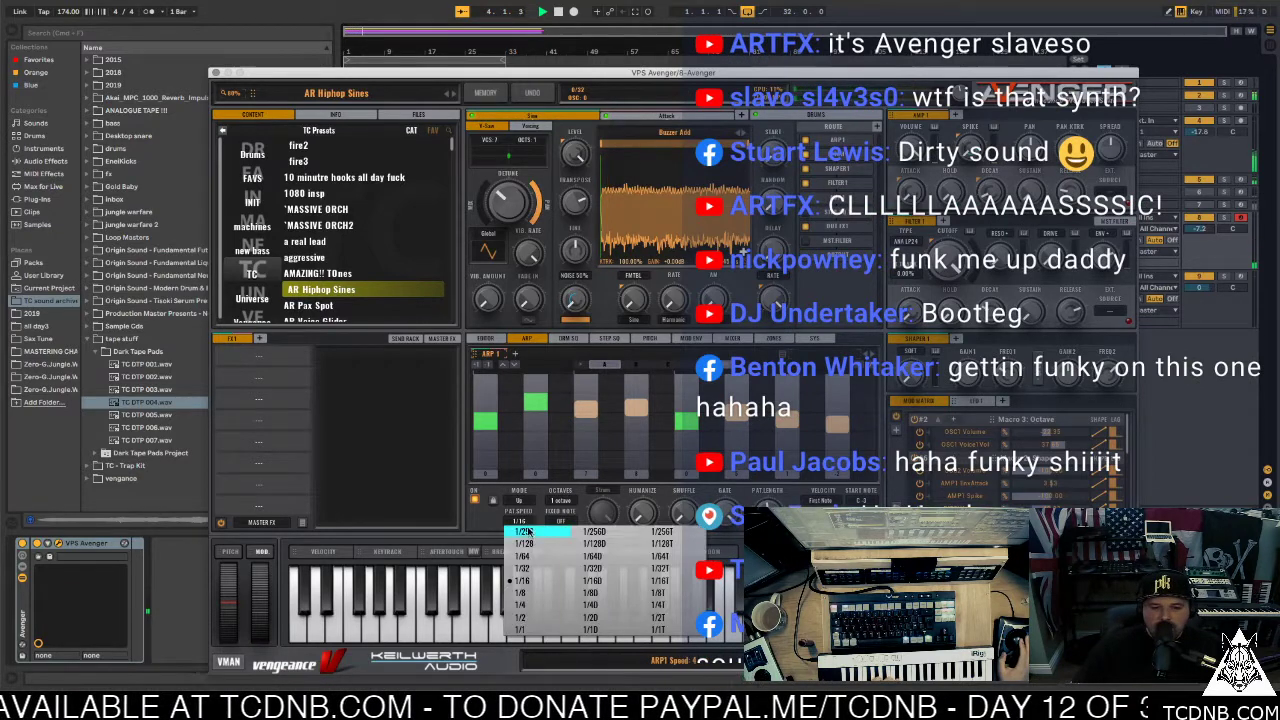
pyautogui.click(533, 594)
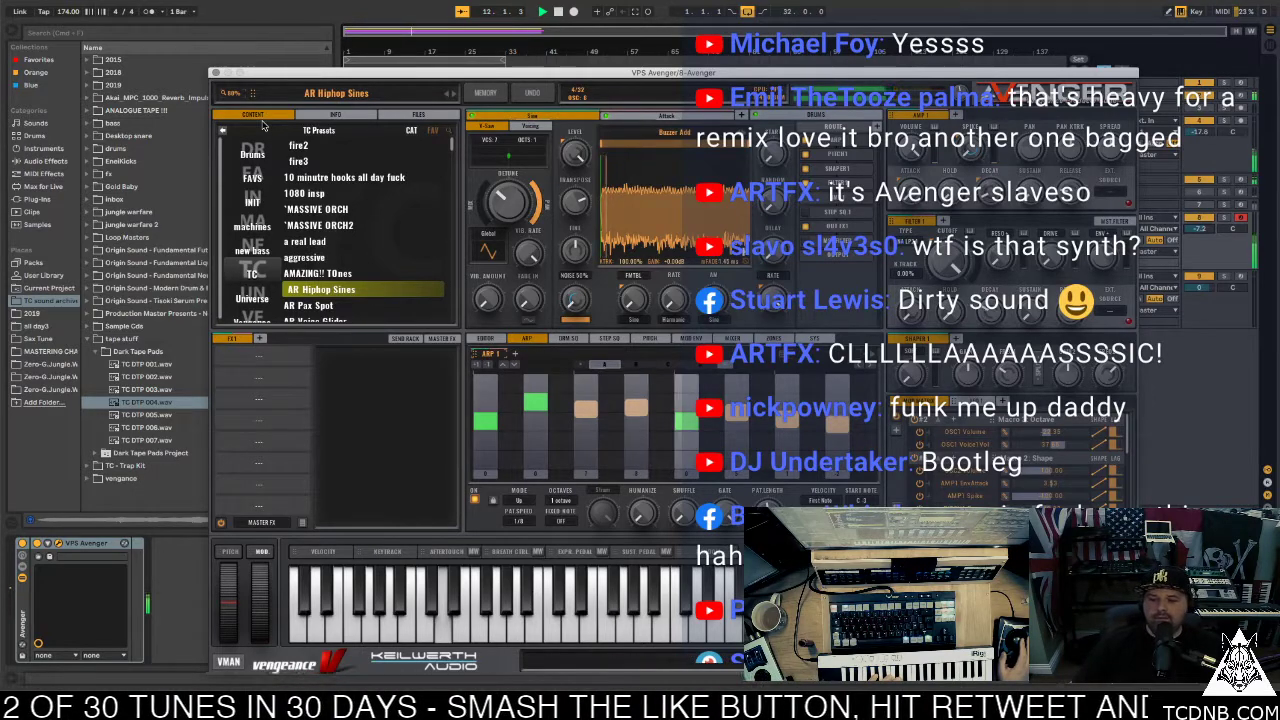
pyautogui.click(215, 72)
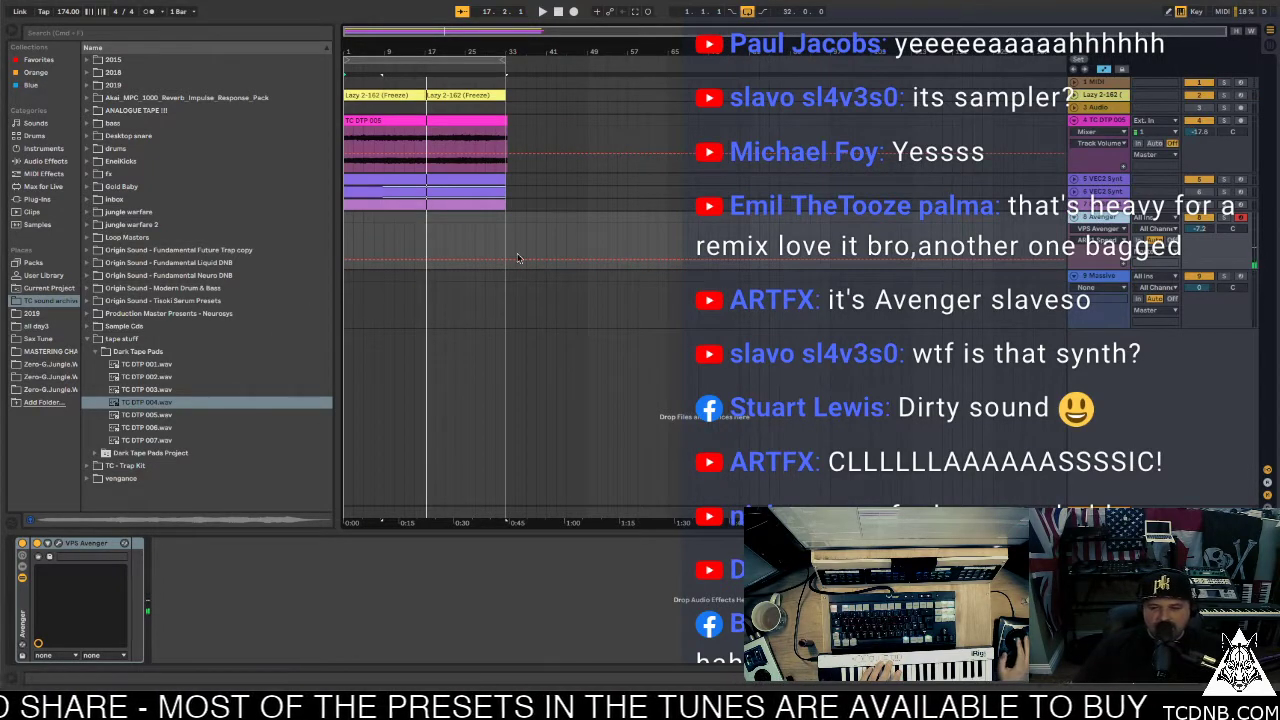
# Insert an empty 32-bar MIDI clip on the Avenger track starting at bar 1 and open it for editing
pyautogui.press('space')
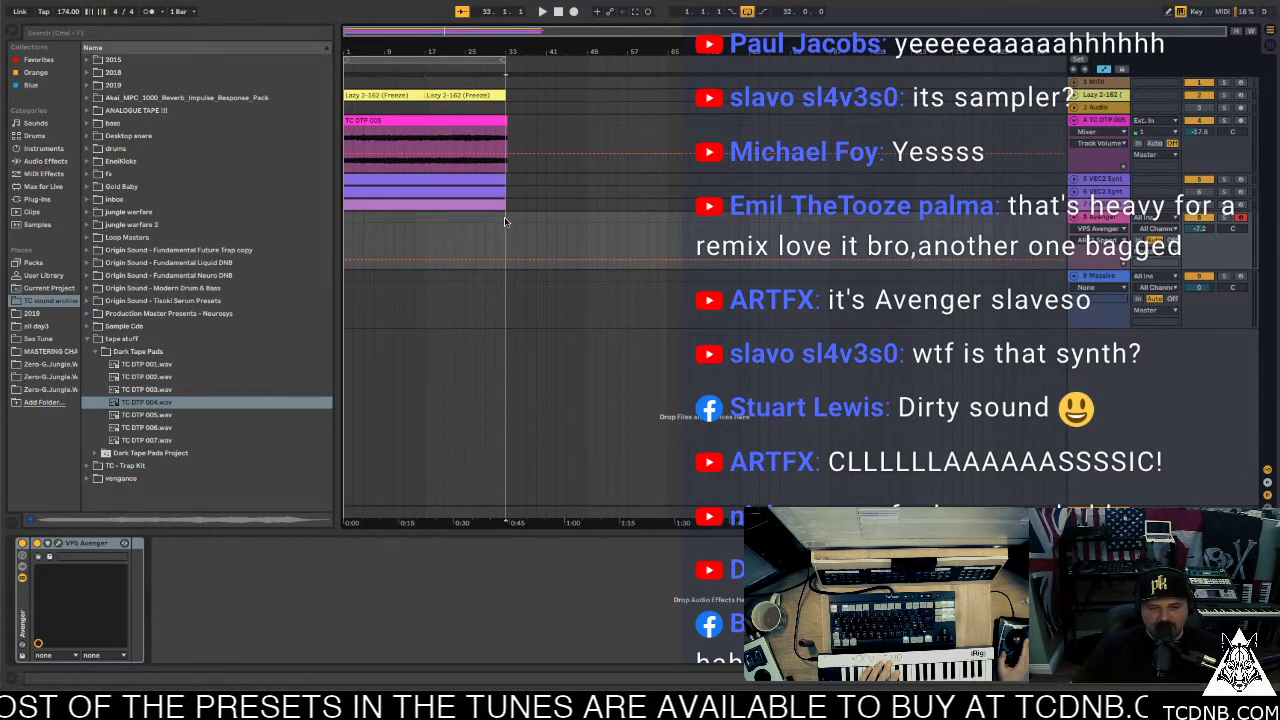
pyautogui.moveTo(508, 229); pyautogui.dragTo(300, 232)
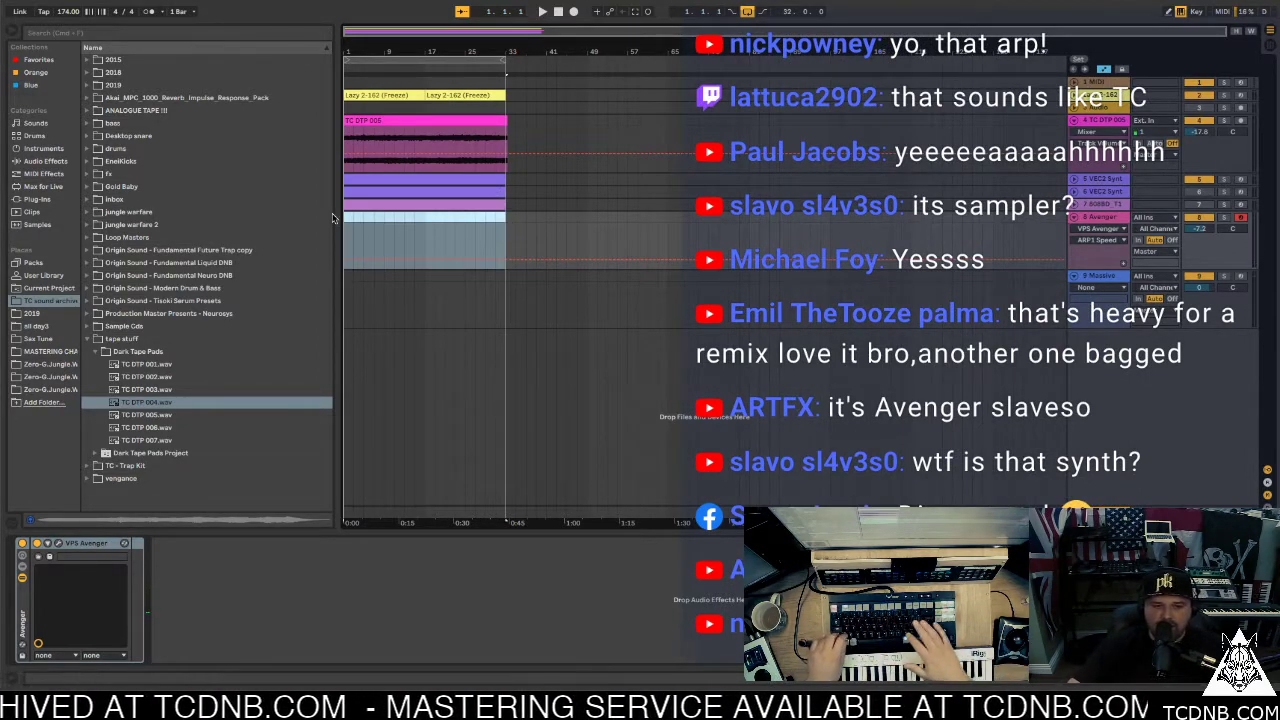
pyautogui.hotkey('shift', 'Tab')
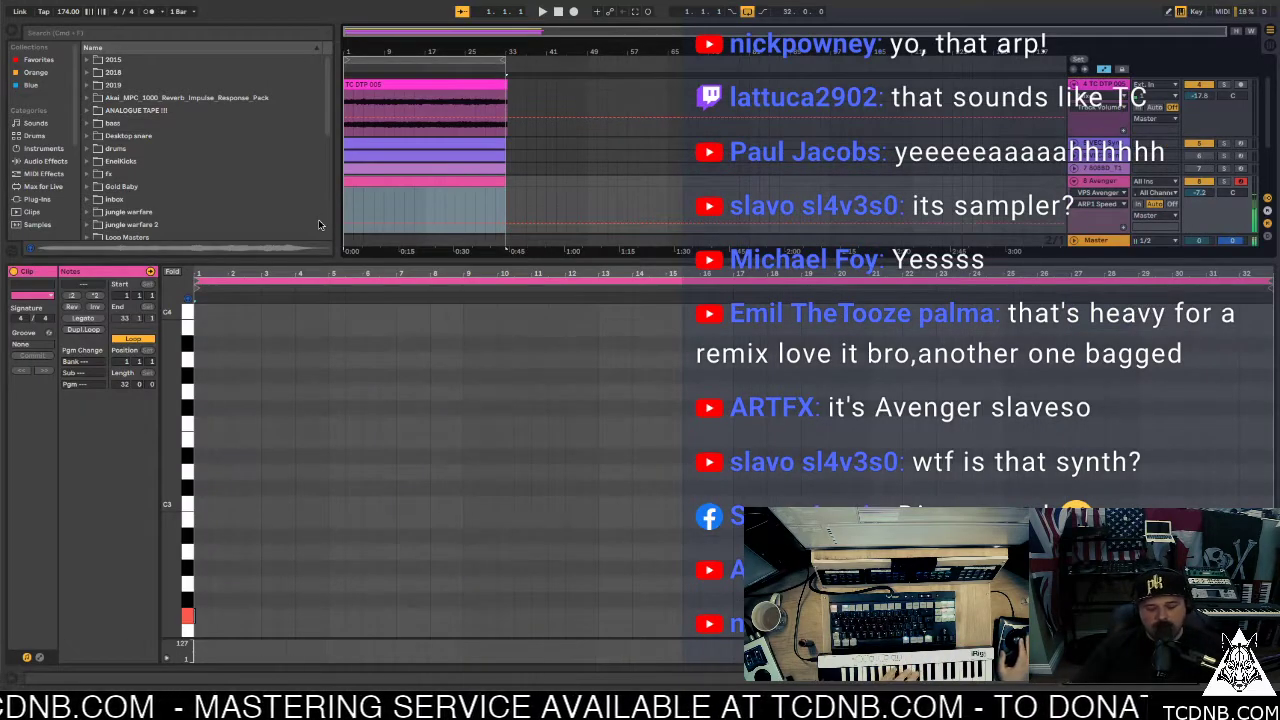
# Draw a single D2 note across all 32 bars of the Avenger clip and play it with the track
pyautogui.scroll(-5, 220, 380)
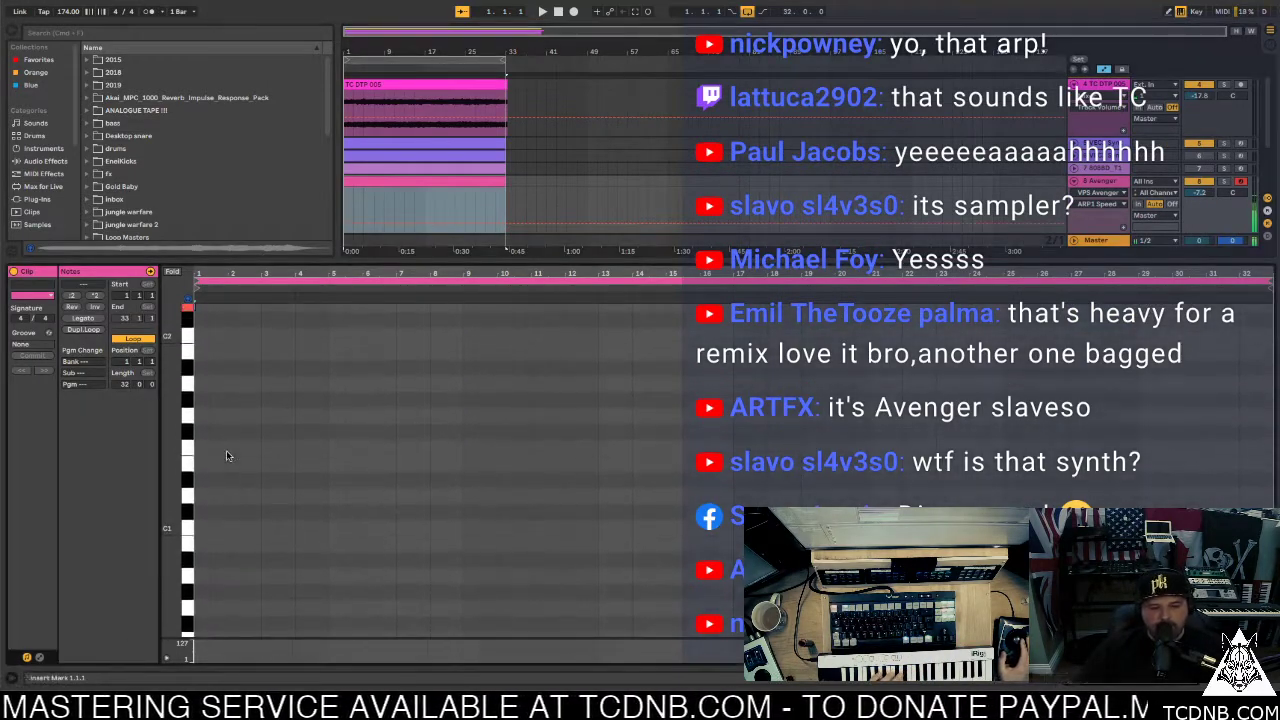
pyautogui.doubleClick(202, 389)
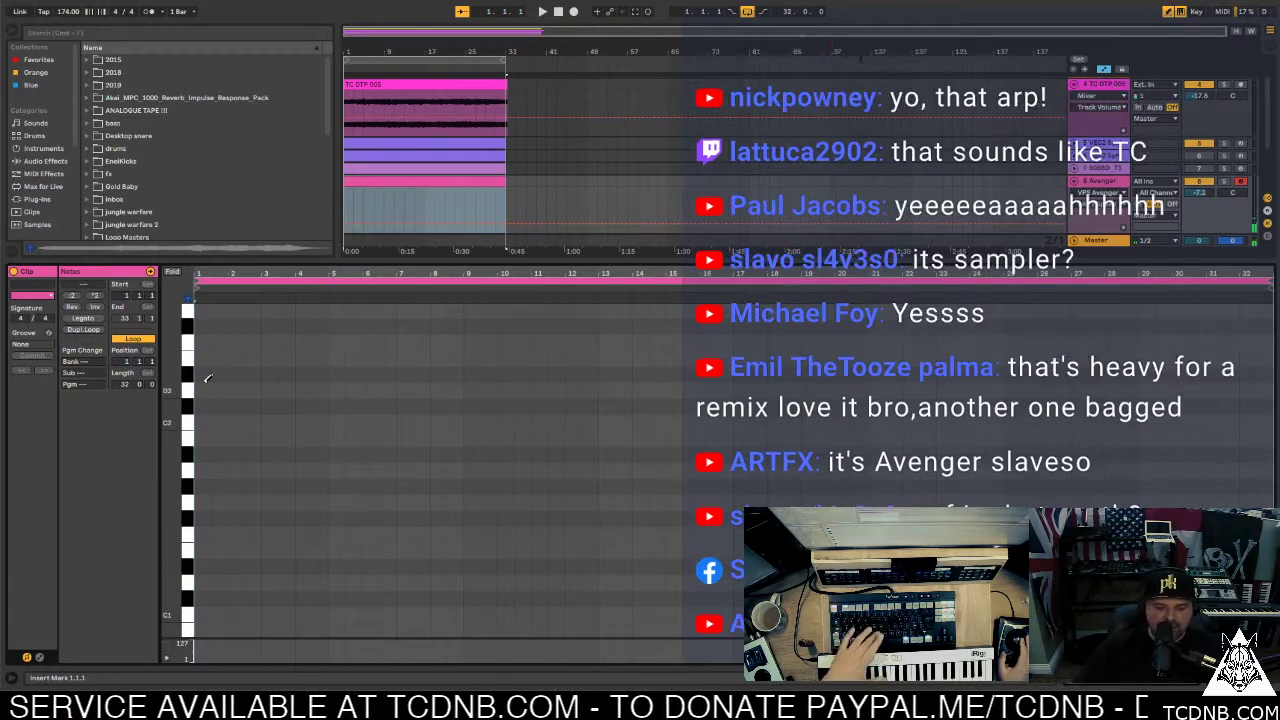
pyautogui.moveTo(207, 390); pyautogui.dragTo(1124, 390)
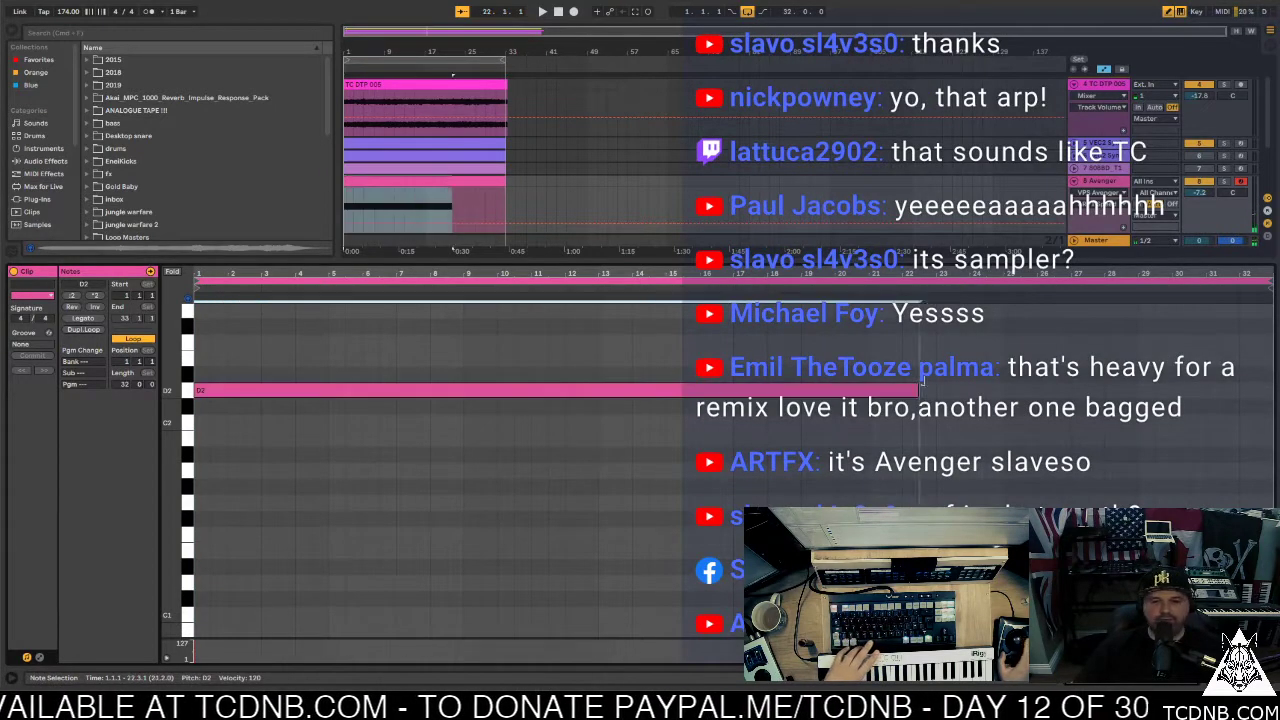
pyautogui.press('z')
pyautogui.press('space')
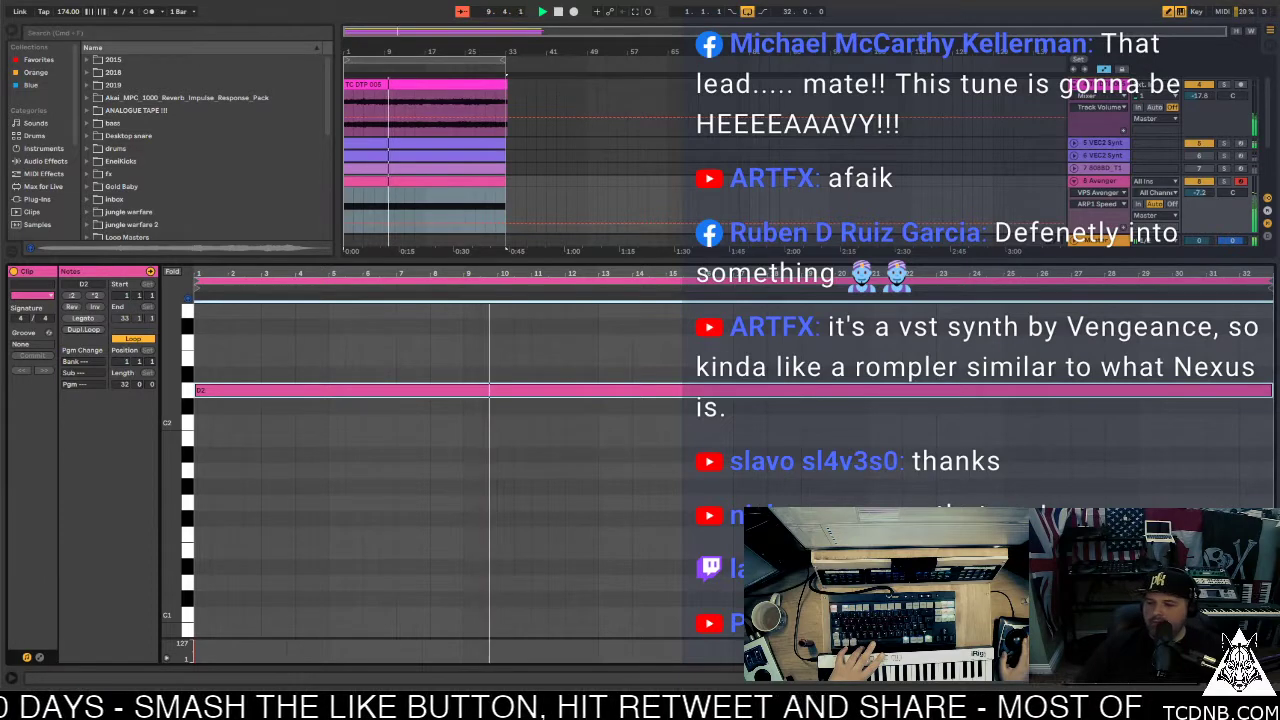
pyautogui.hotkey('ctrl', 'alt', 'l')
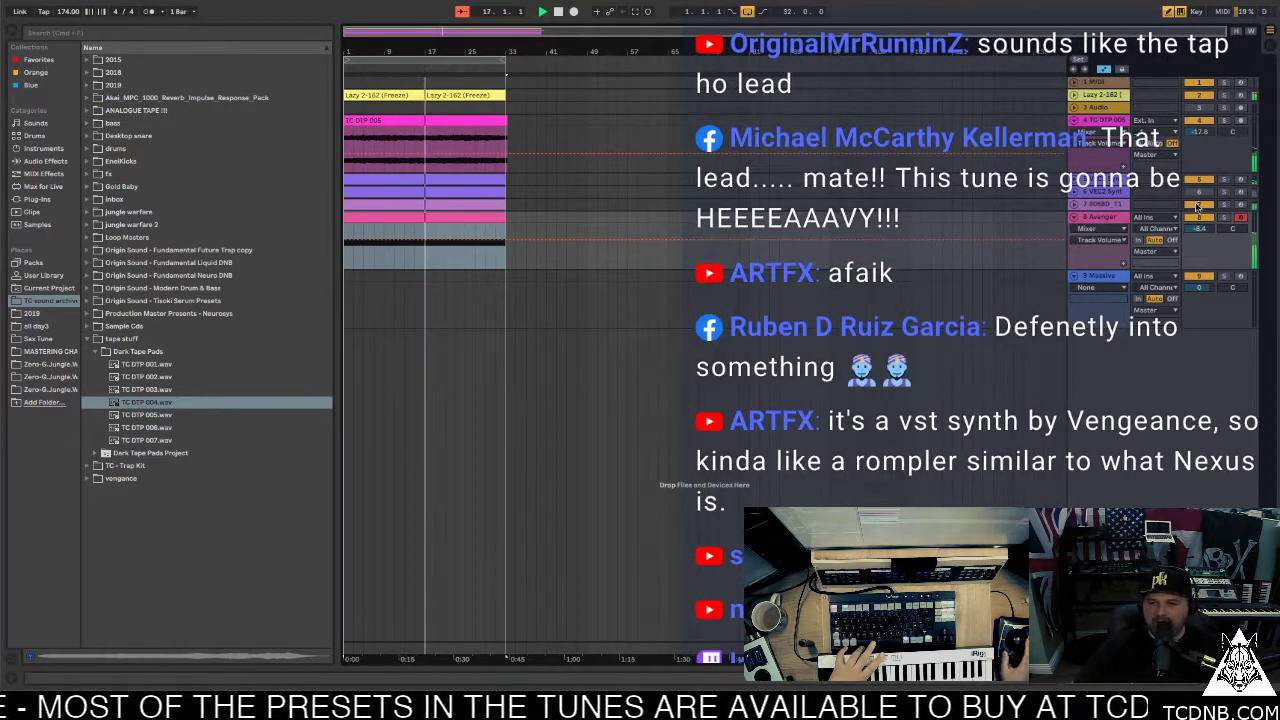
# Review the 808 bass clip's notes during playback and mute the 808 bass track
pyautogui.doubleClick(453, 194)
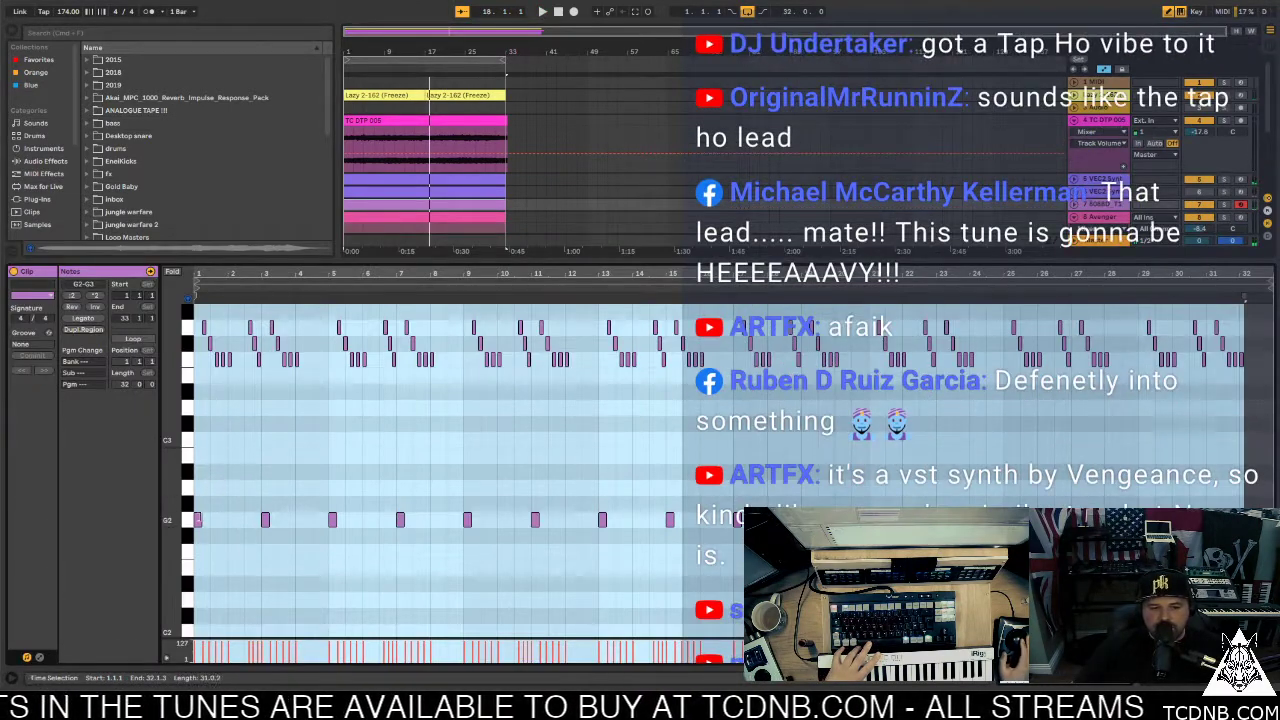
pyautogui.press('space')
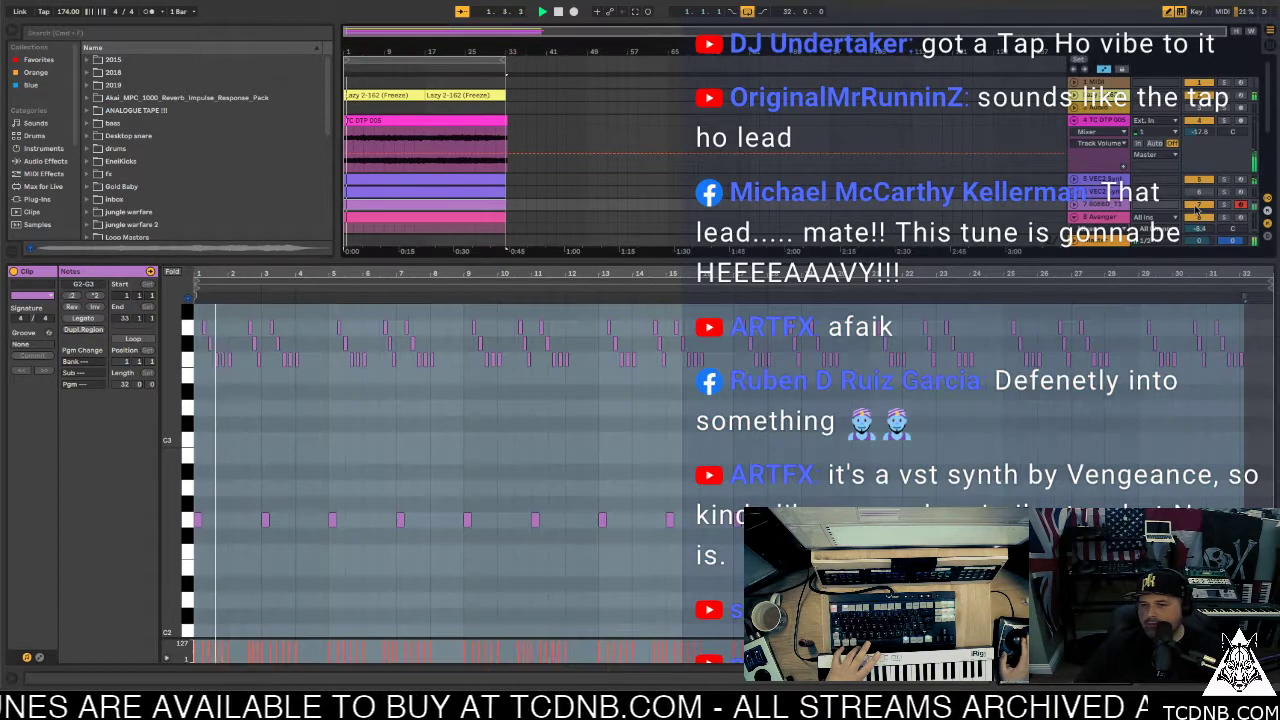
pyautogui.click(1198, 210)
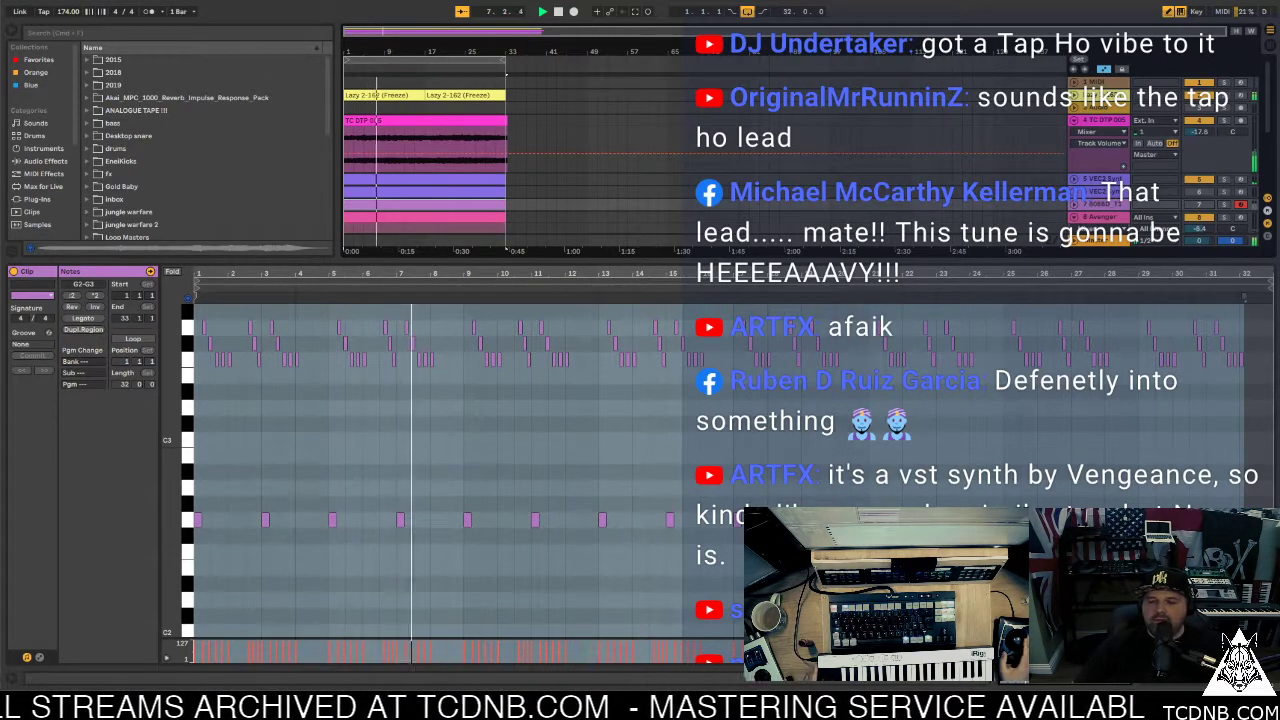
pyautogui.press('super+alt+l')
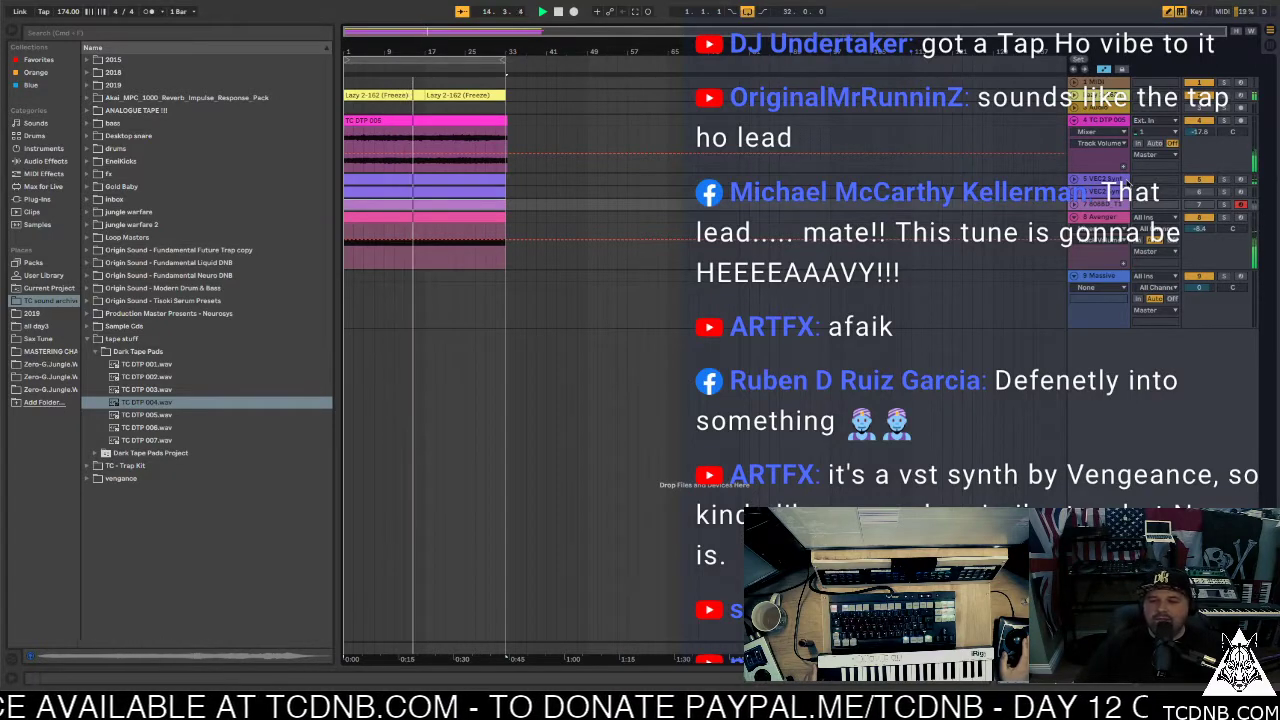
# Add a MIDI track with a second Avenger instance below the existing Avenger track and open its TC Presets bank
pyautogui.click(409, 216)
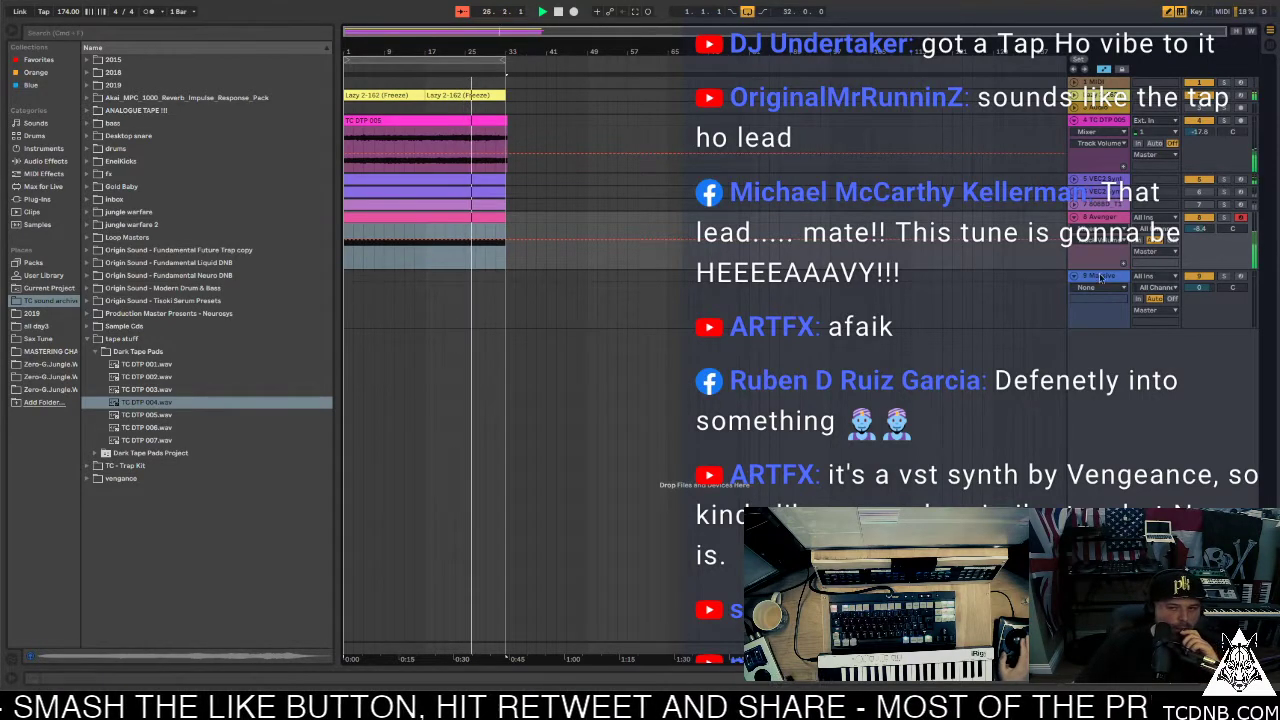
pyautogui.click(1105, 218)
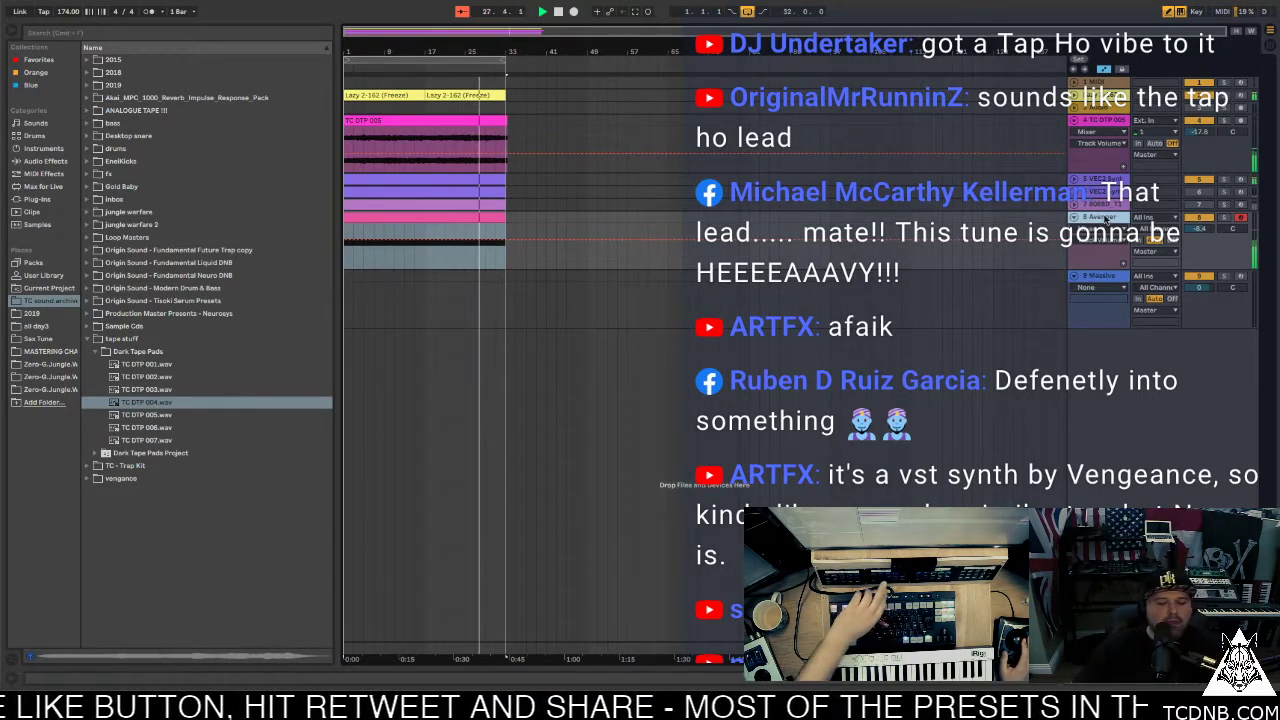
pyautogui.hotkey('ctrl', 'shift', 't')
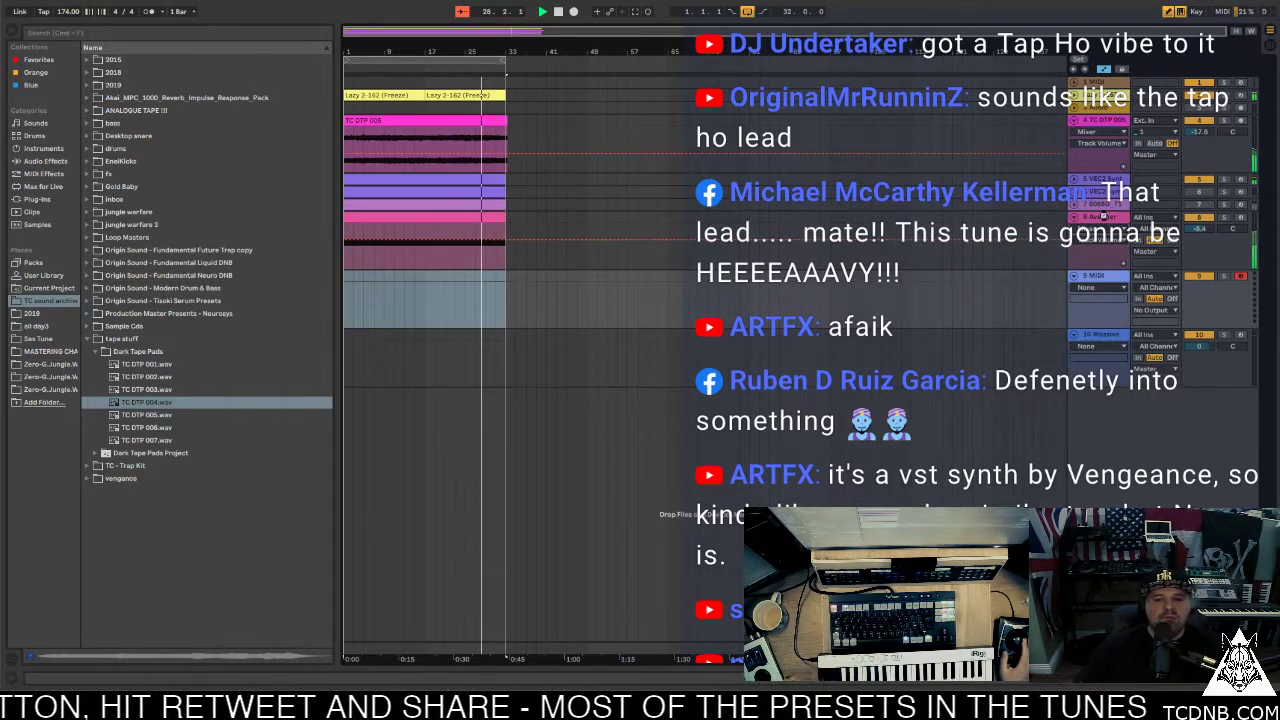
pyautogui.doubleClick(948, 218)
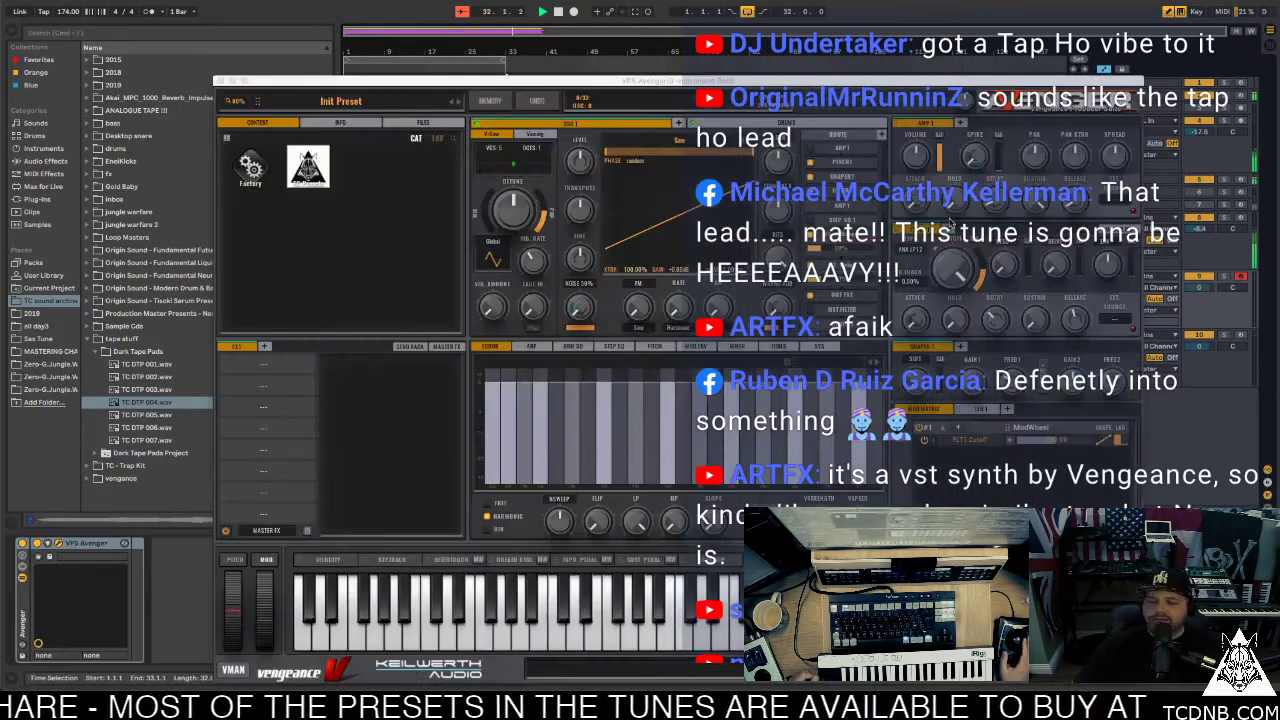
pyautogui.click(307, 167)
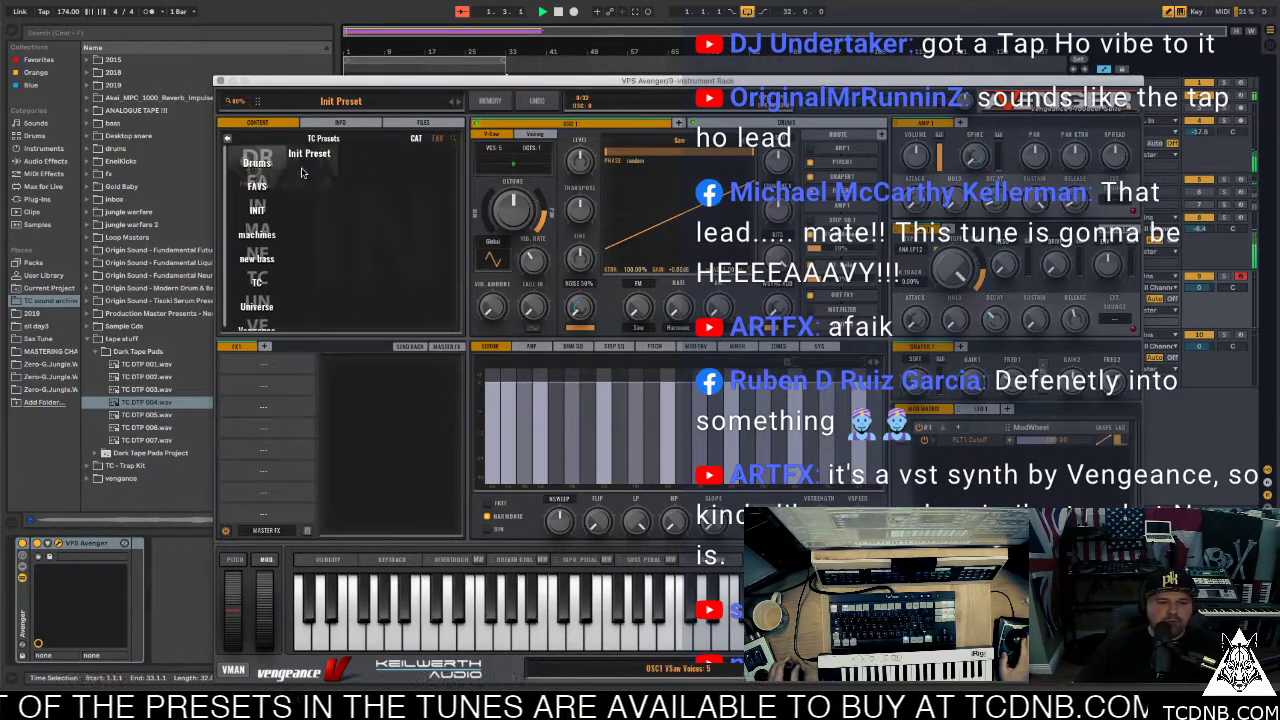
# Load the bass owwww preset from the TC category and lower the selected Avenger track's volume to -16.1 dB
pyautogui.click(255, 280)
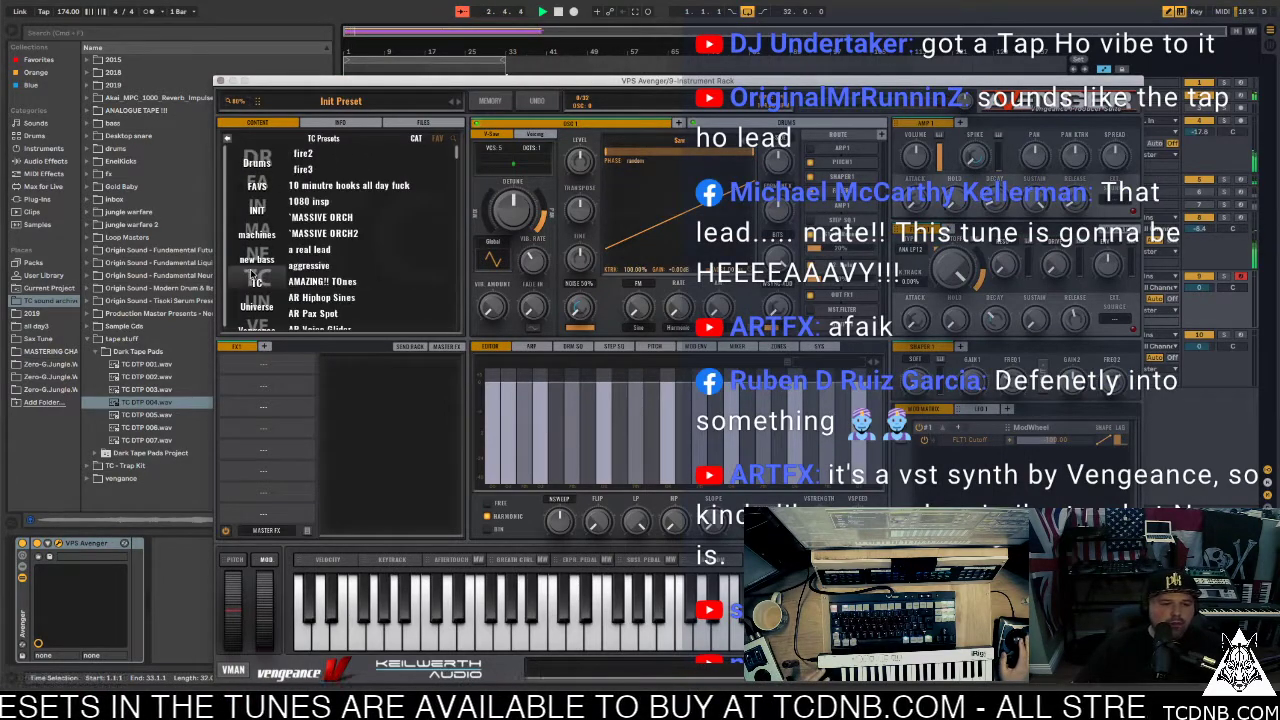
pyautogui.scroll(5, 379, 300)
pyautogui.scroll(2, 375, 290)
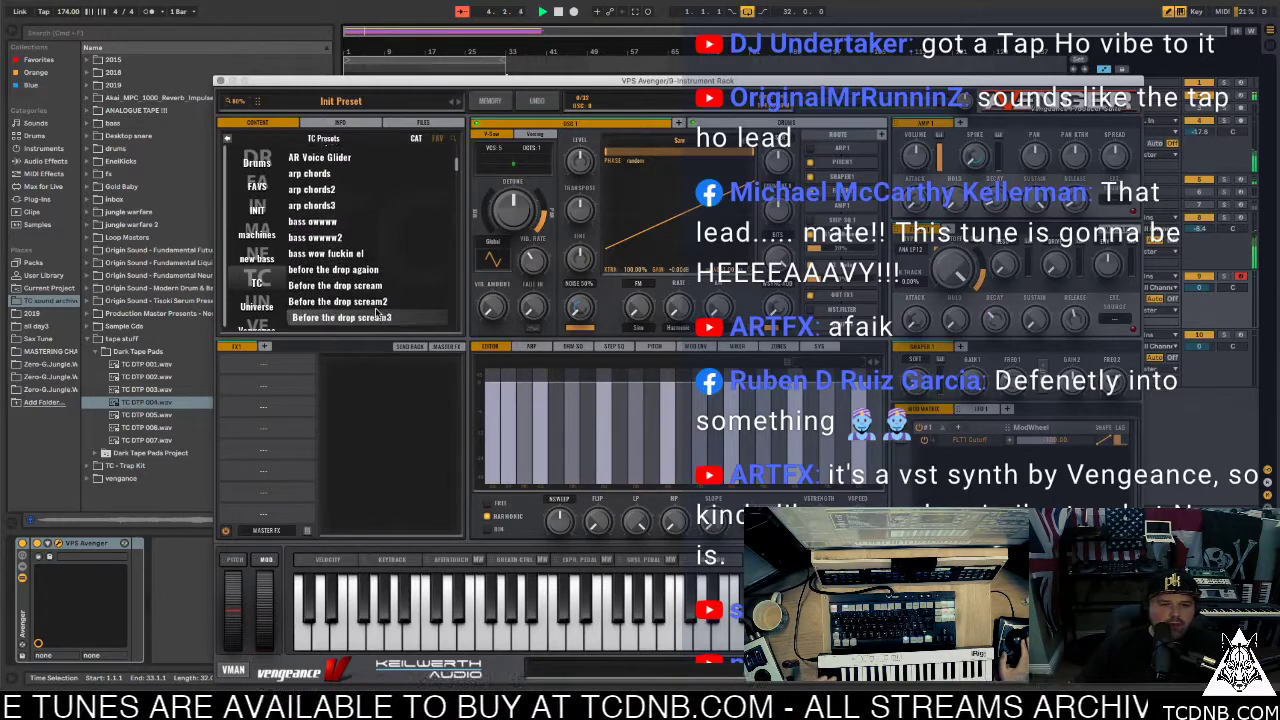
pyautogui.click(318, 224)
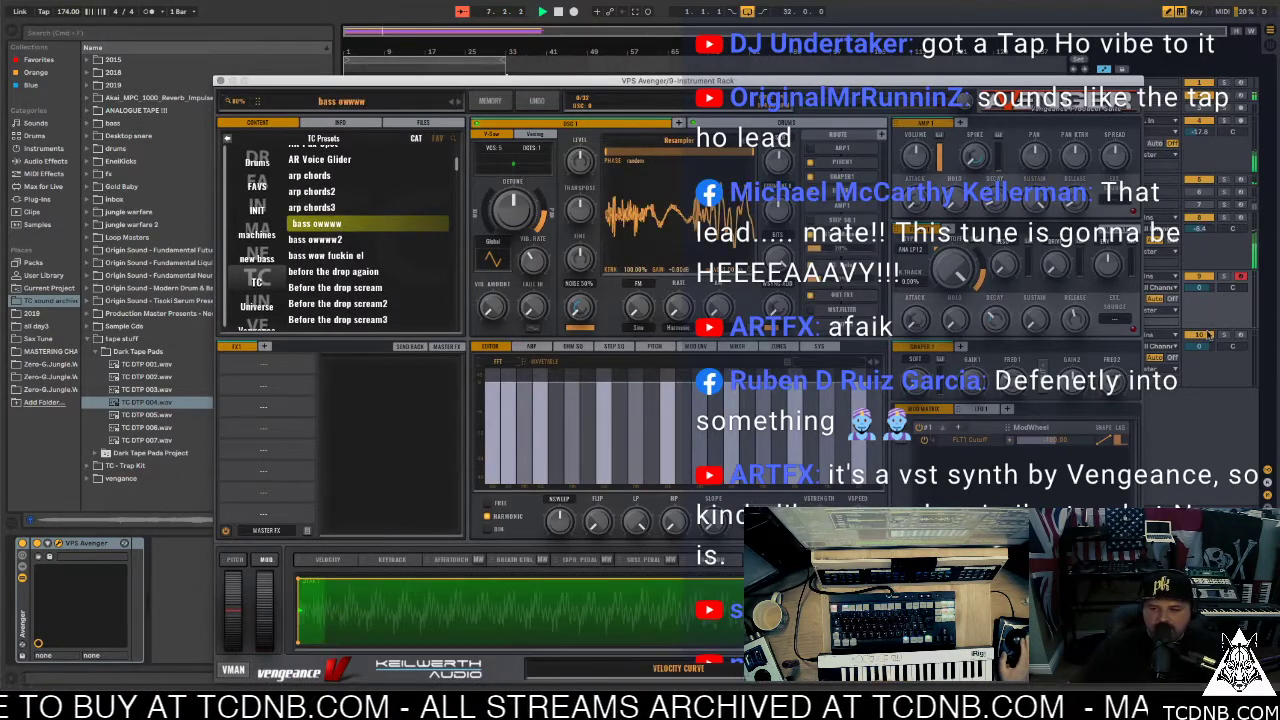
pyautogui.click(1209, 290)
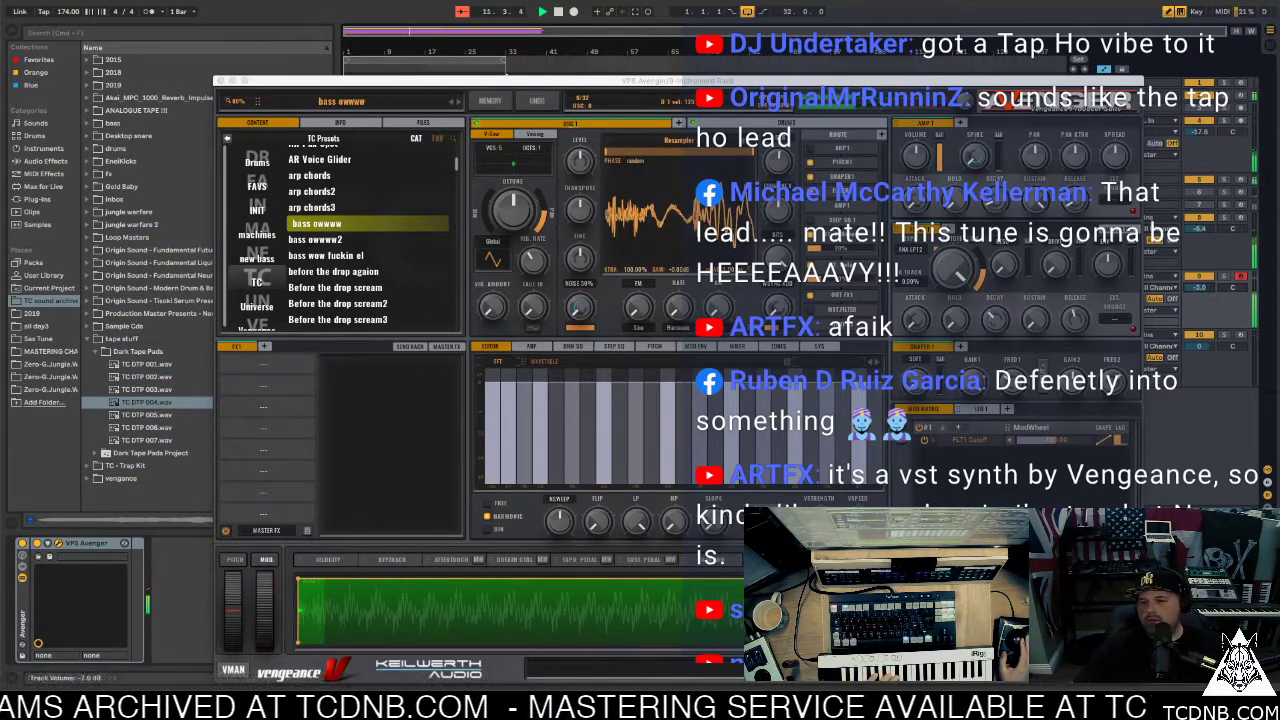
pyautogui.moveTo(1207, 289); pyautogui.dragTo(1207, 292)
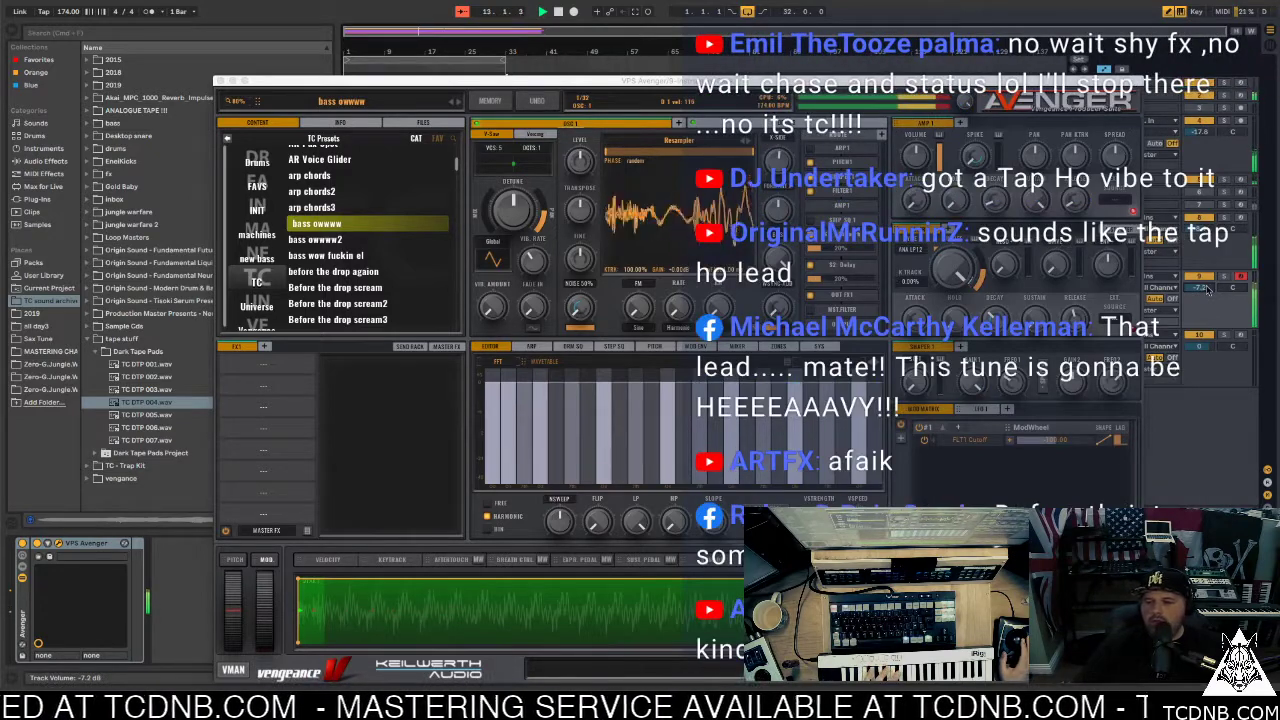
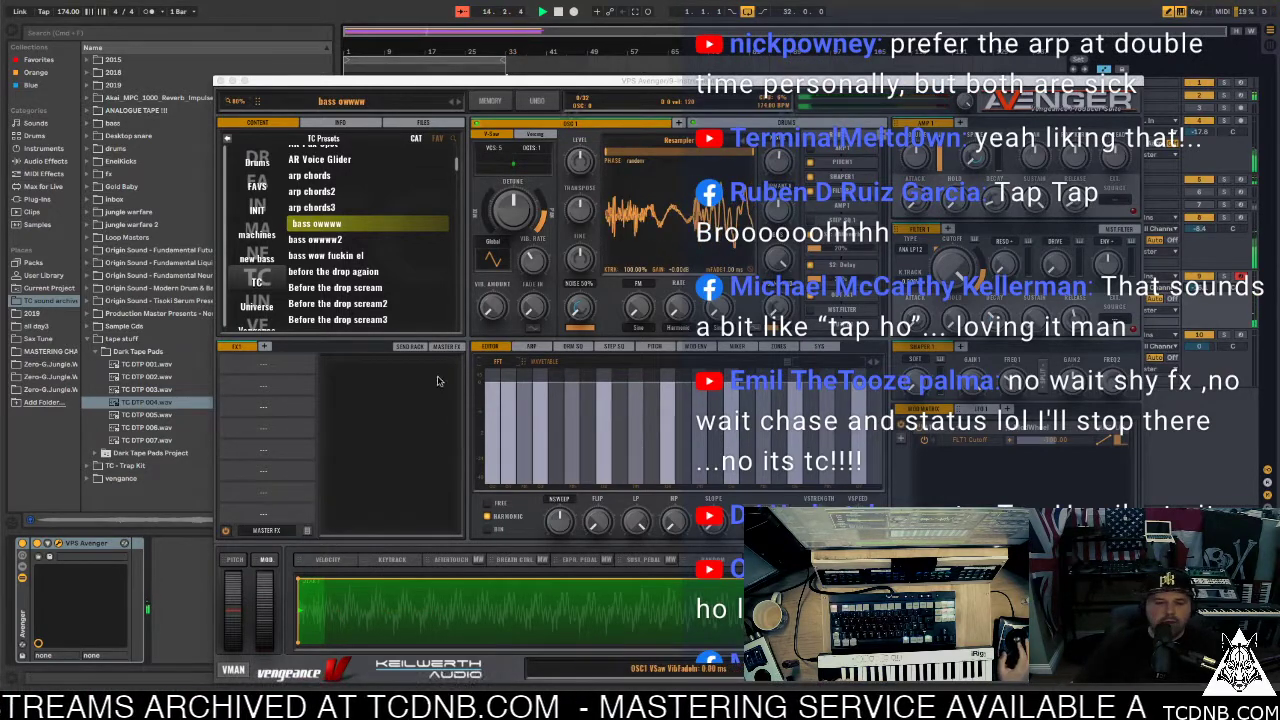
# Audition the bass owwww2 and bass wow fuckin el presets from the TC category
pyautogui.click(356, 241)
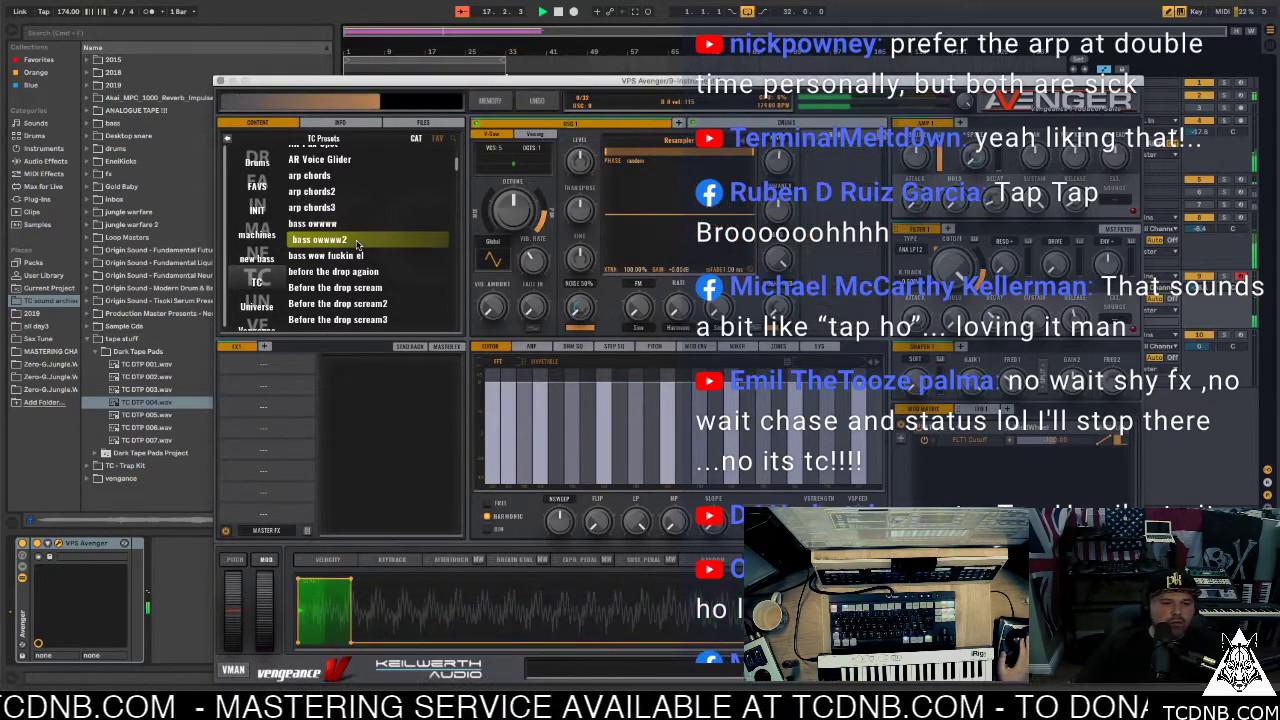
pyautogui.moveTo(438, 83); pyautogui.dragTo(327, 43)
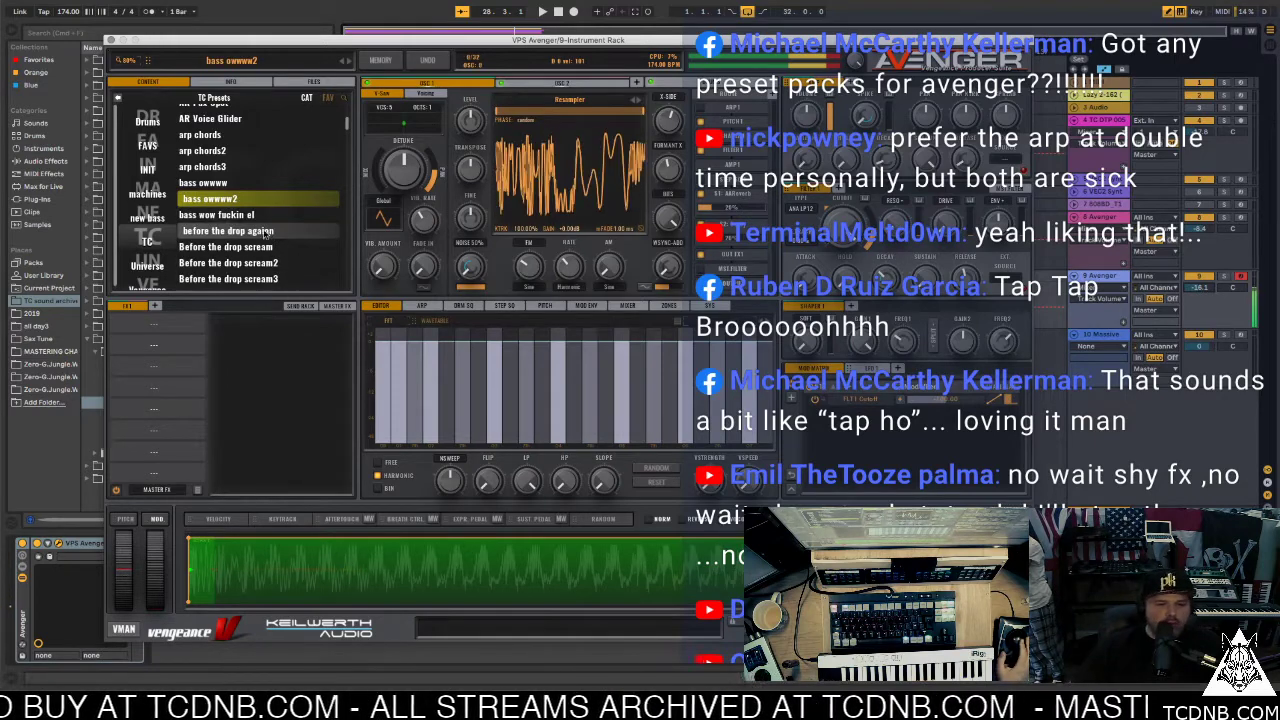
pyautogui.click(265, 233)
pyautogui.scroll(-1, 245, 222)
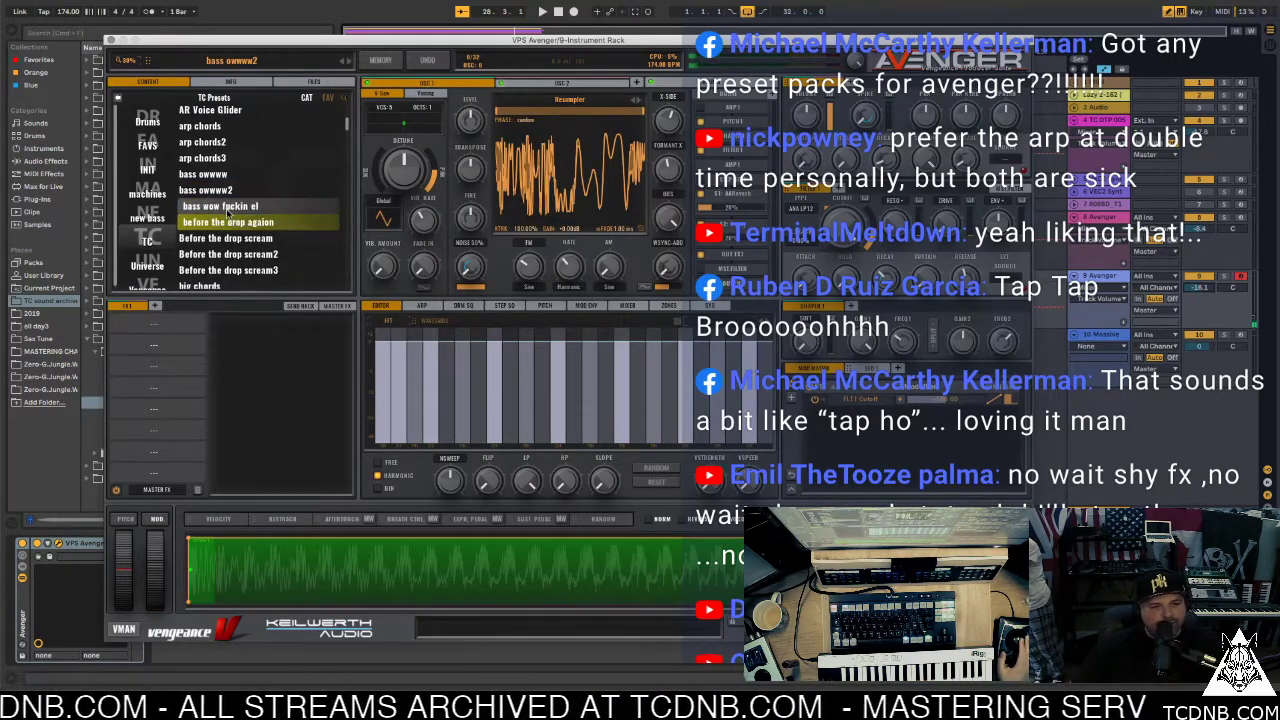
pyautogui.click(227, 208)
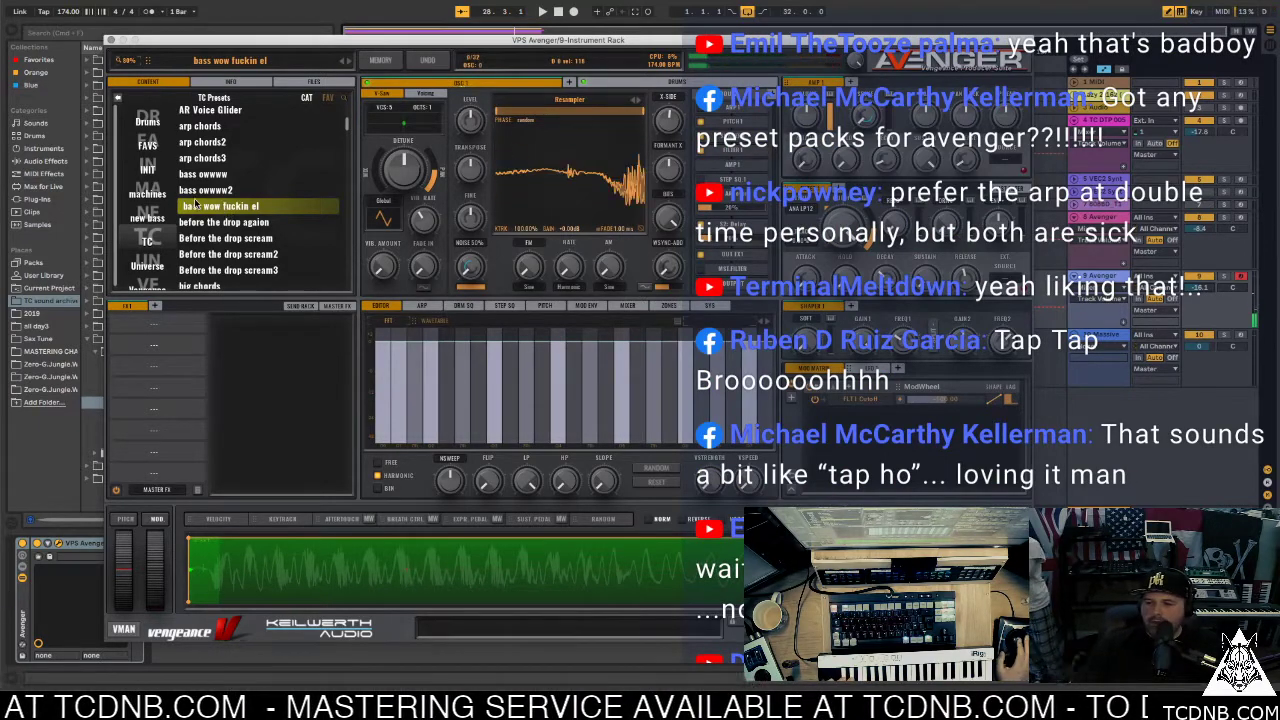
# Audition the CLASSIC preset, load COW BELL from the TC presets, and hide the synth window
pyautogui.scroll(-4, 222, 230)
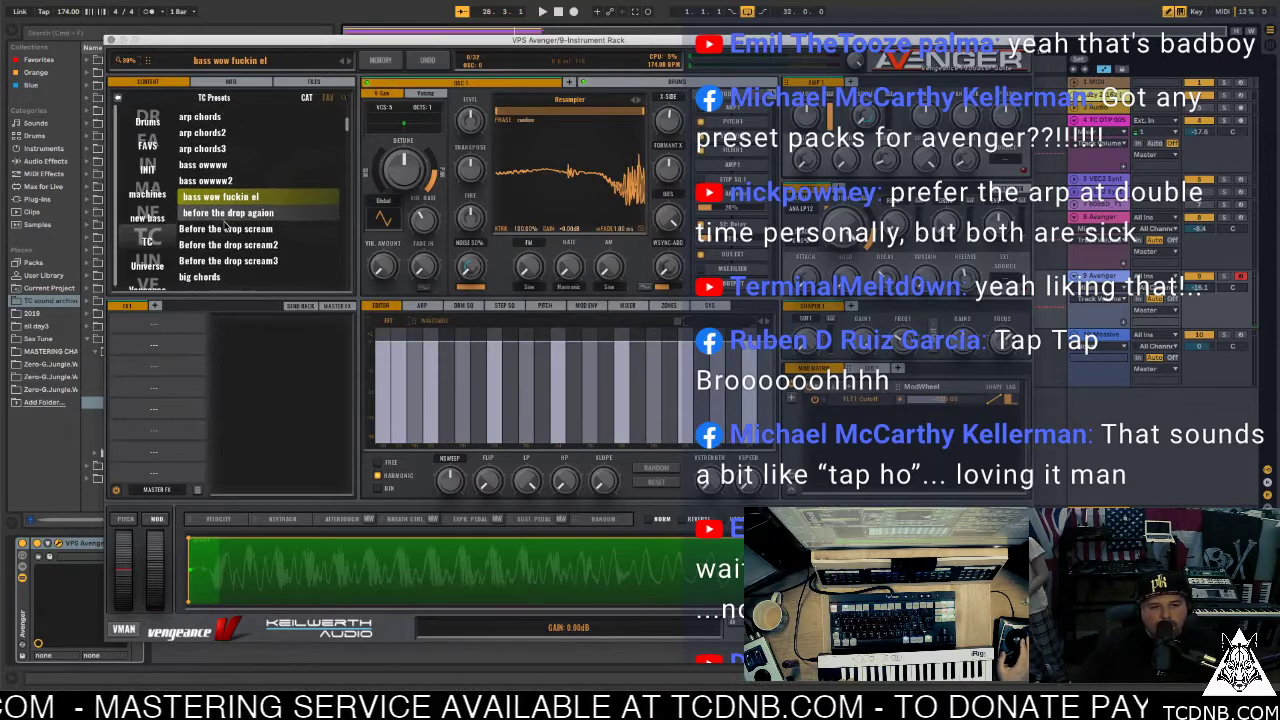
pyautogui.scroll(3, 222, 230)
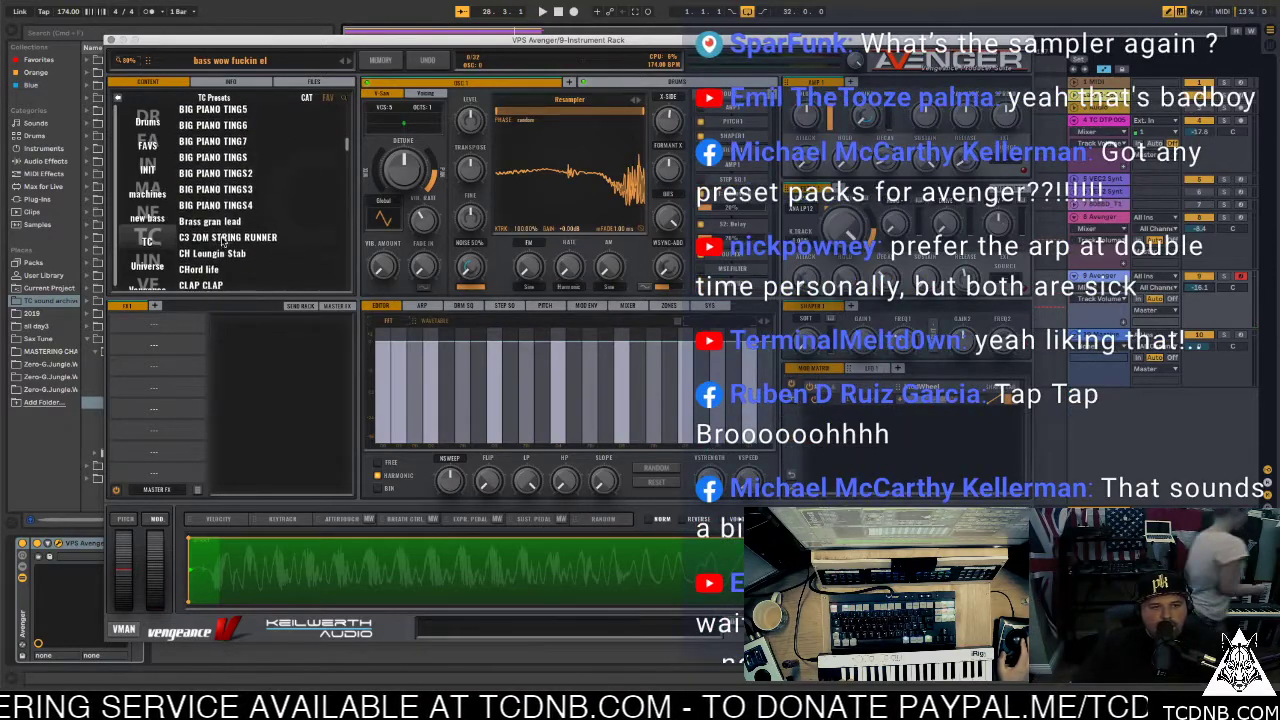
pyautogui.click(240, 225)
pyautogui.scroll(-1, 235, 262)
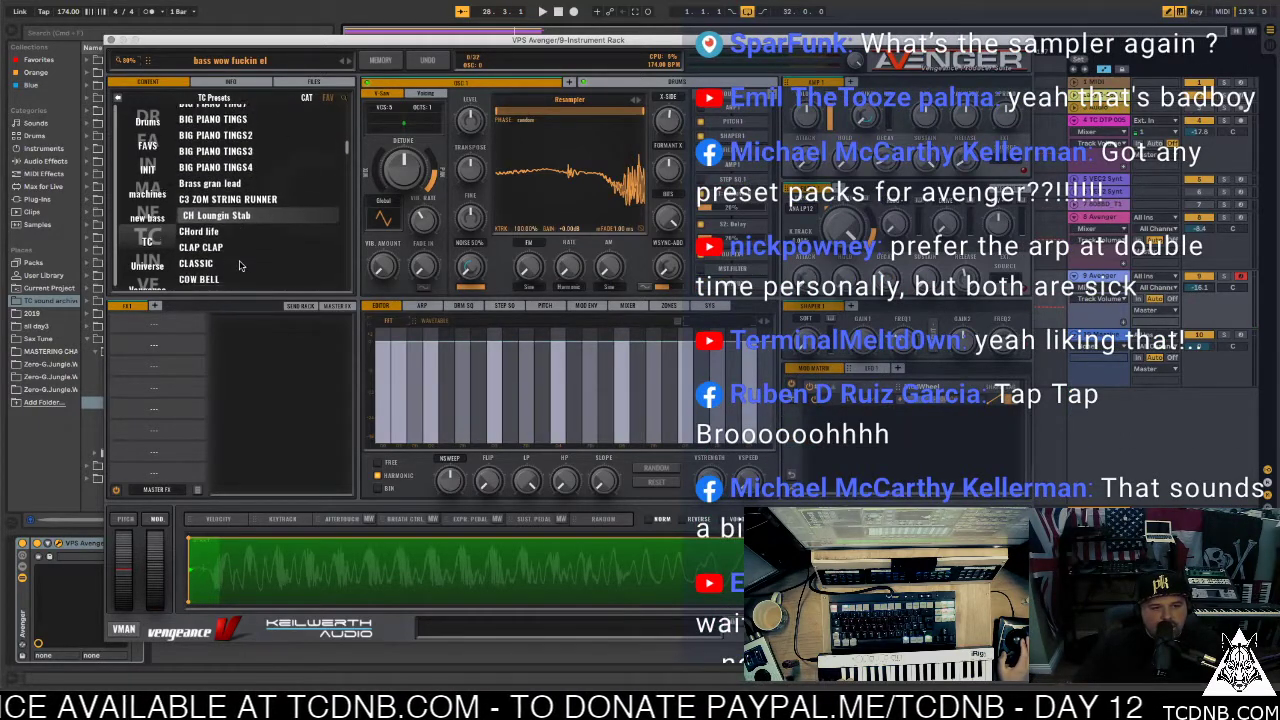
pyautogui.click(234, 261)
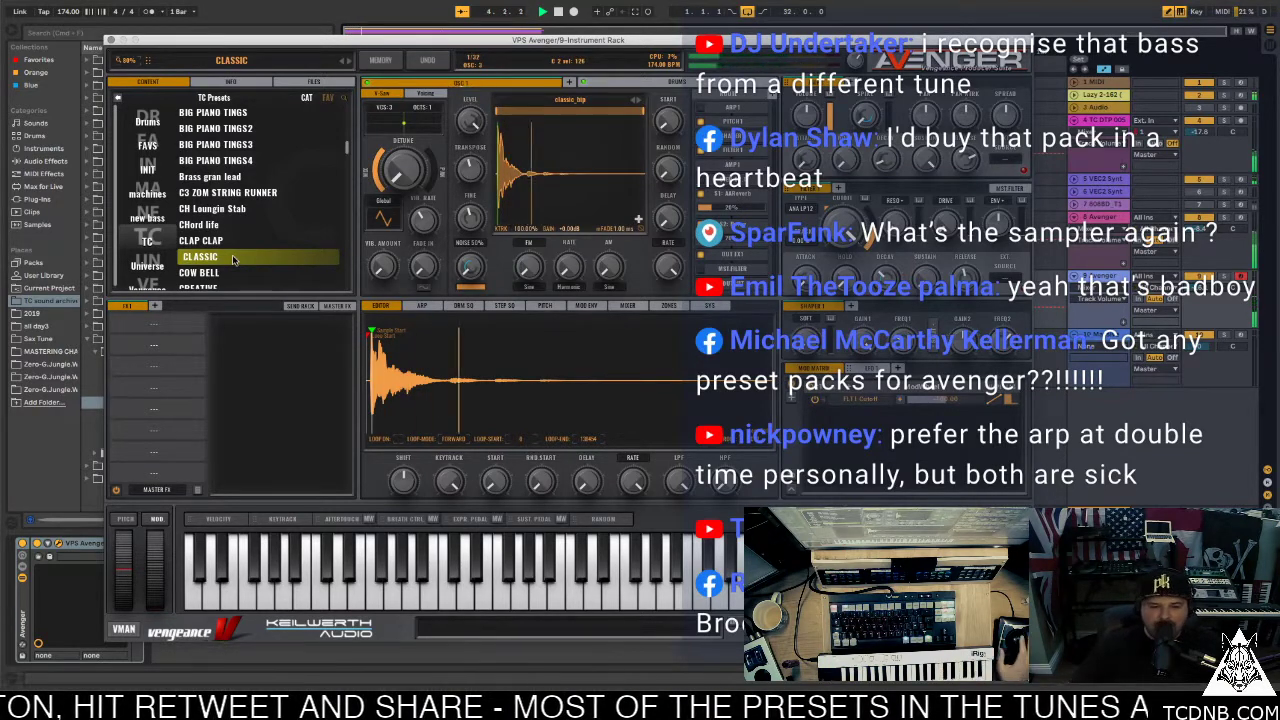
pyautogui.click(230, 273)
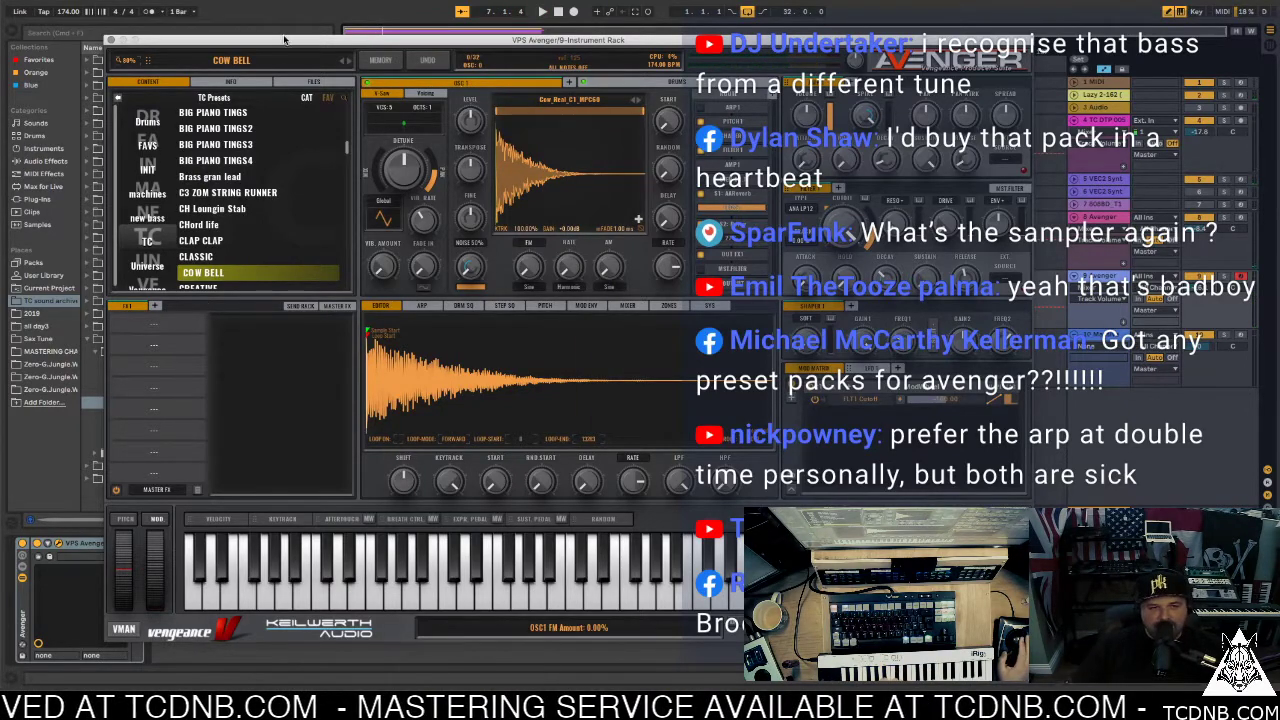
pyautogui.press('super+alt+p')
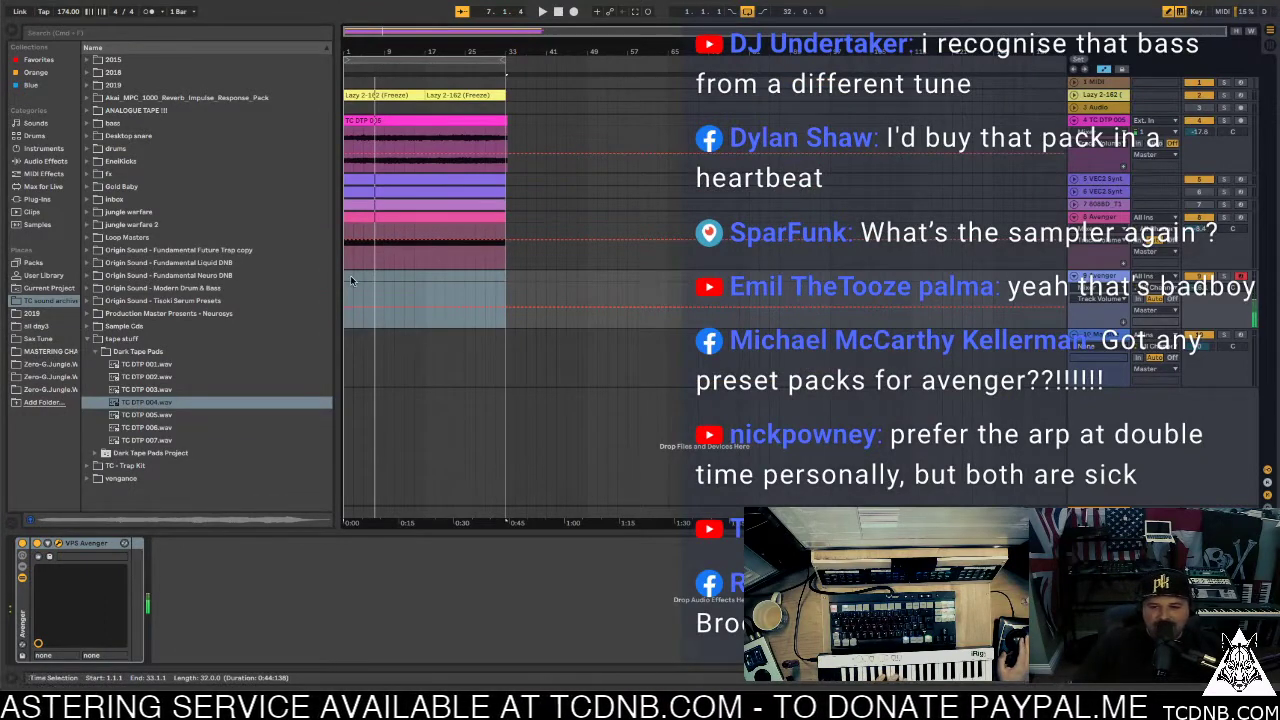
# Record a MIDI part of about 16 bars on track 9 Avenger, starting at bar 1
pyautogui.click(350, 278)
pyautogui.click(346, 280)
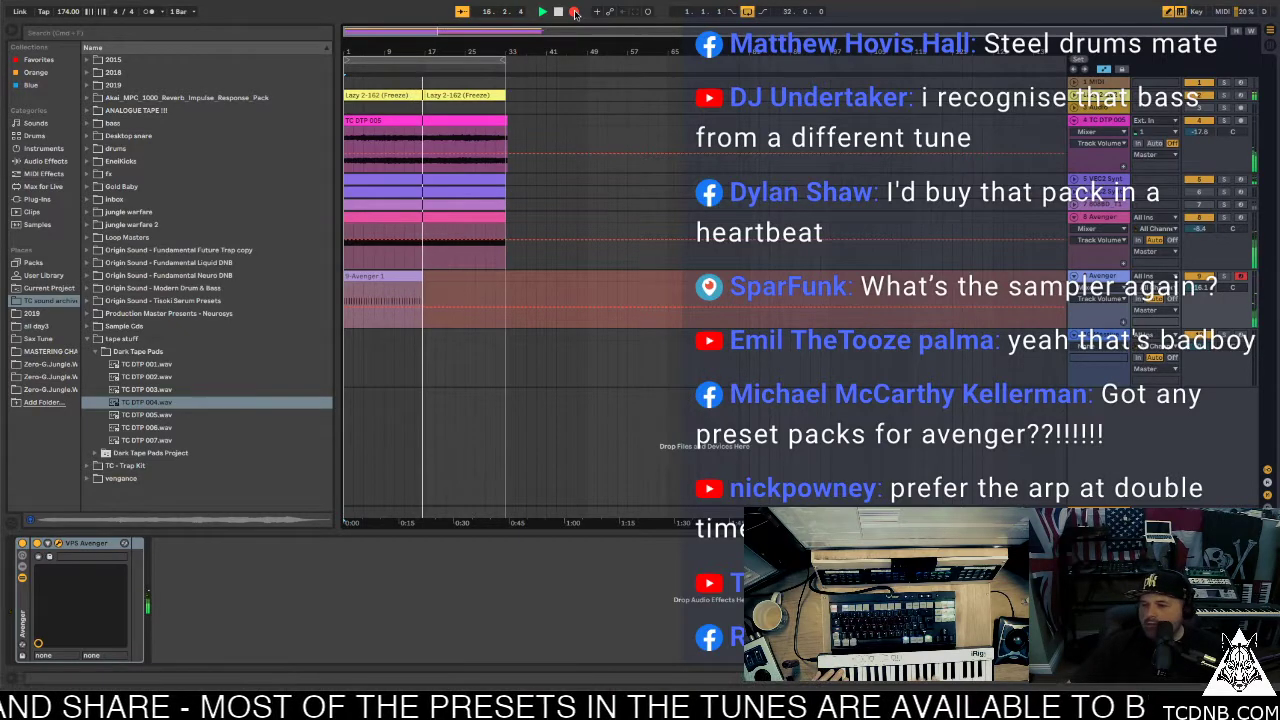
pyautogui.click(575, 11)
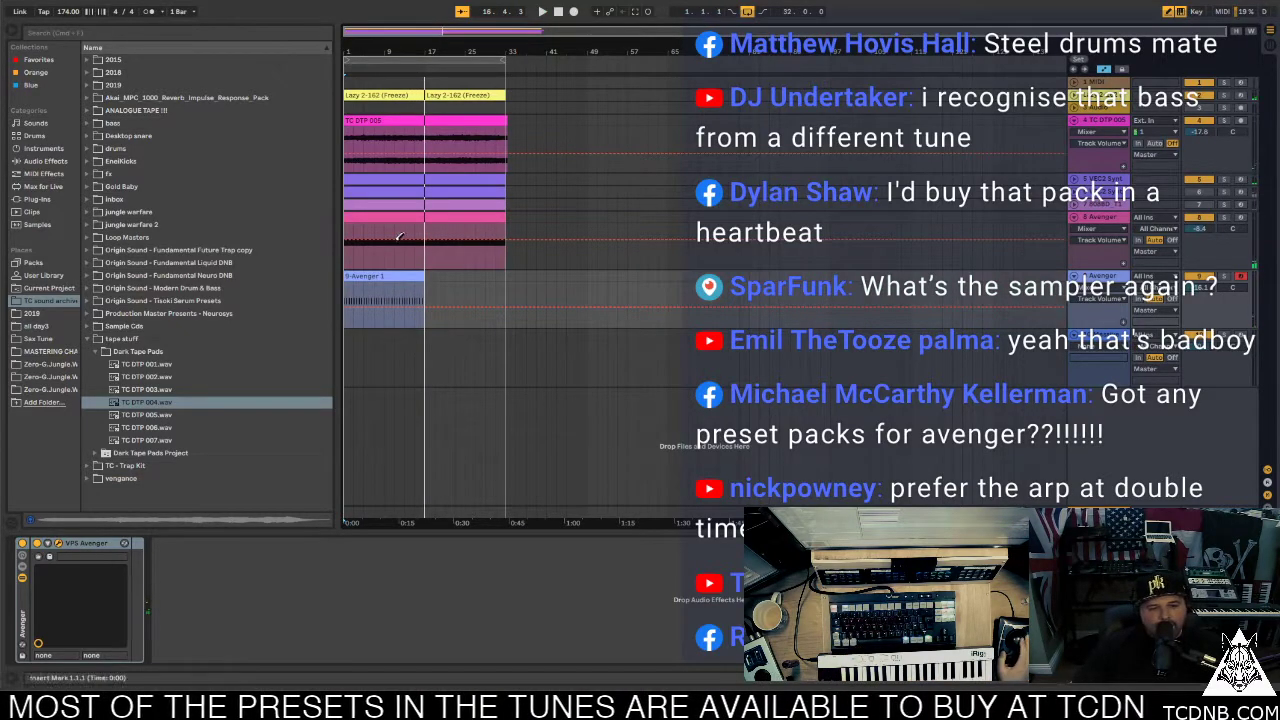
# Play back the recorded Avenger clip with all its notes selected, and copy the clip to start at bar 17
pyautogui.doubleClick(382, 278)
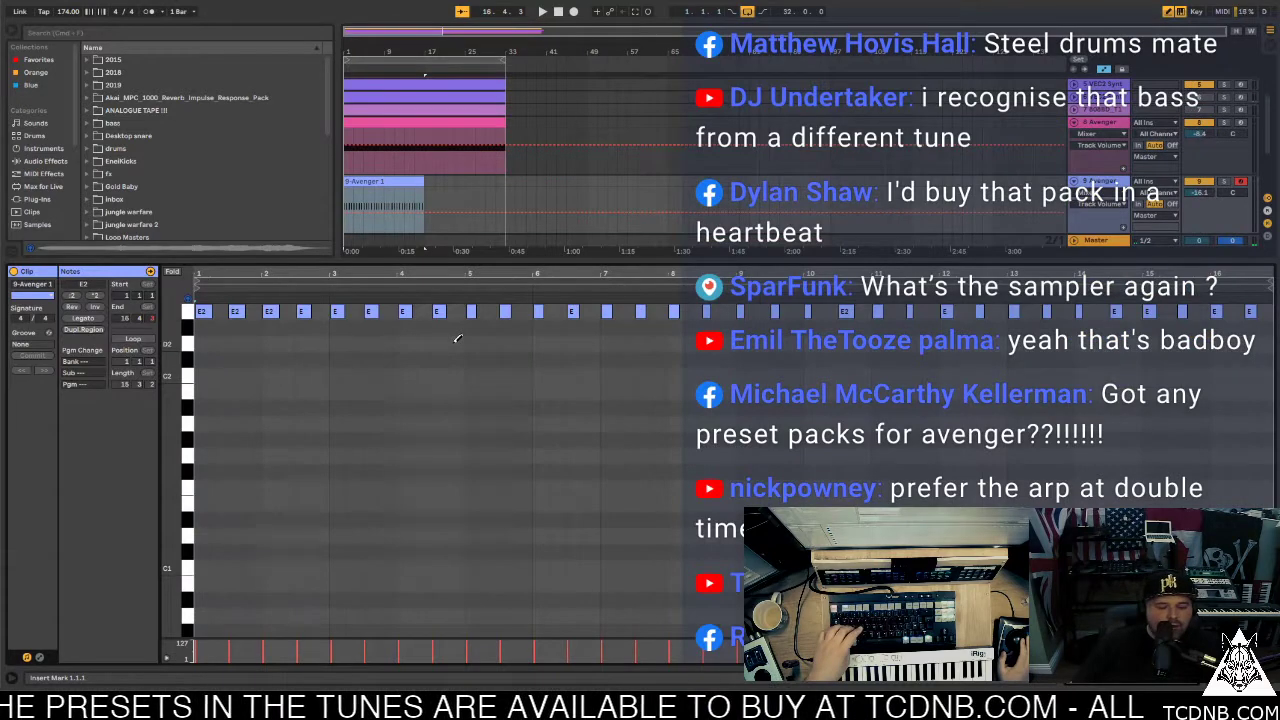
pyautogui.hotkey('ctrl', 'a')
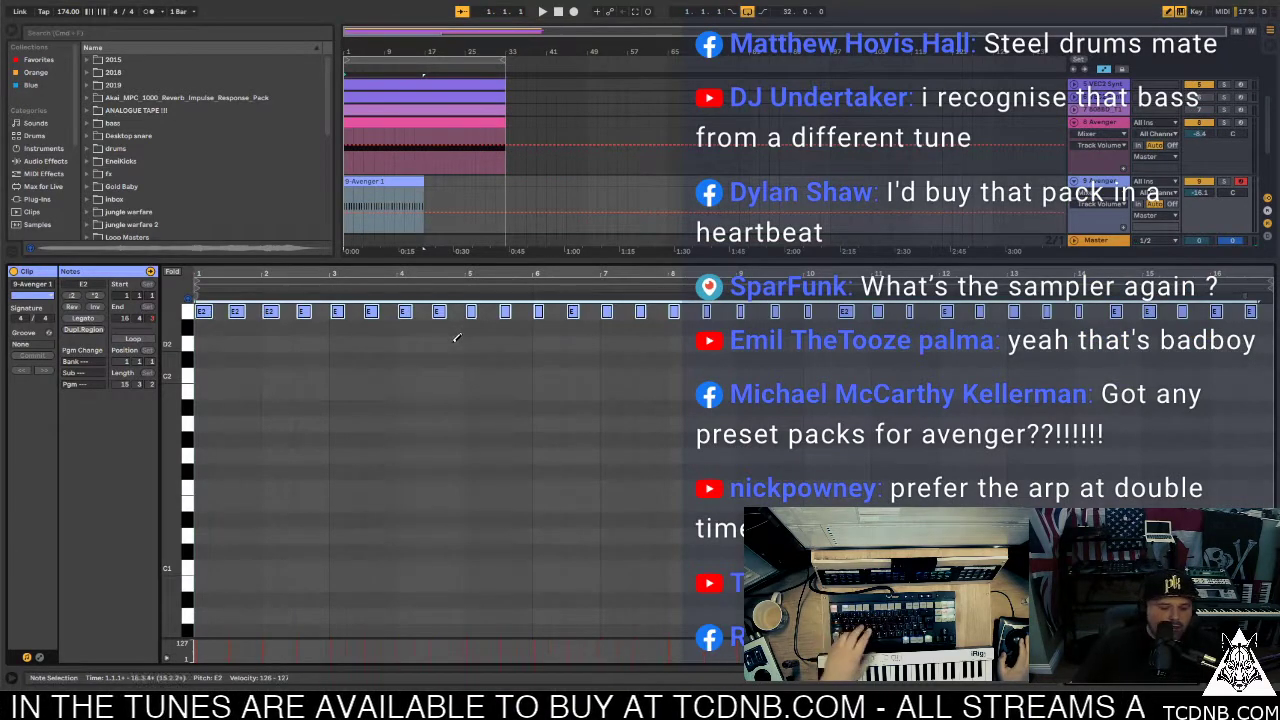
pyautogui.press('space')
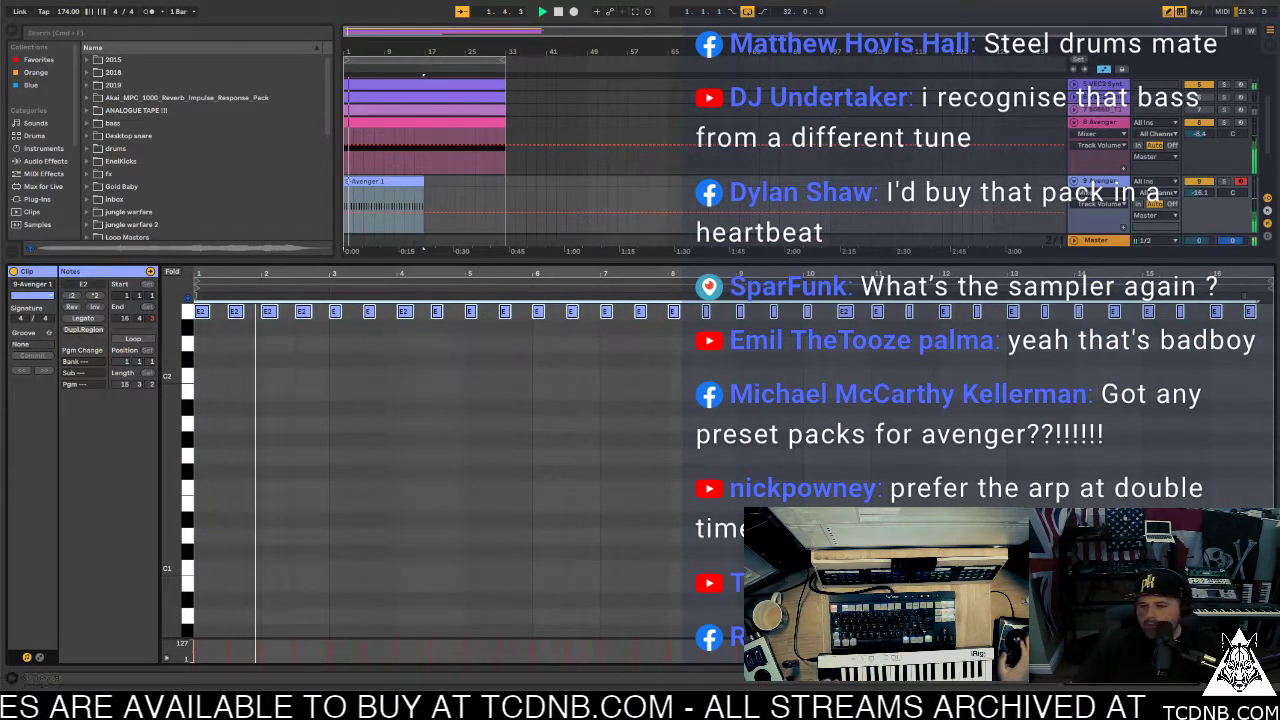
pyautogui.hotkey('ctrl', 'alt', 'l')
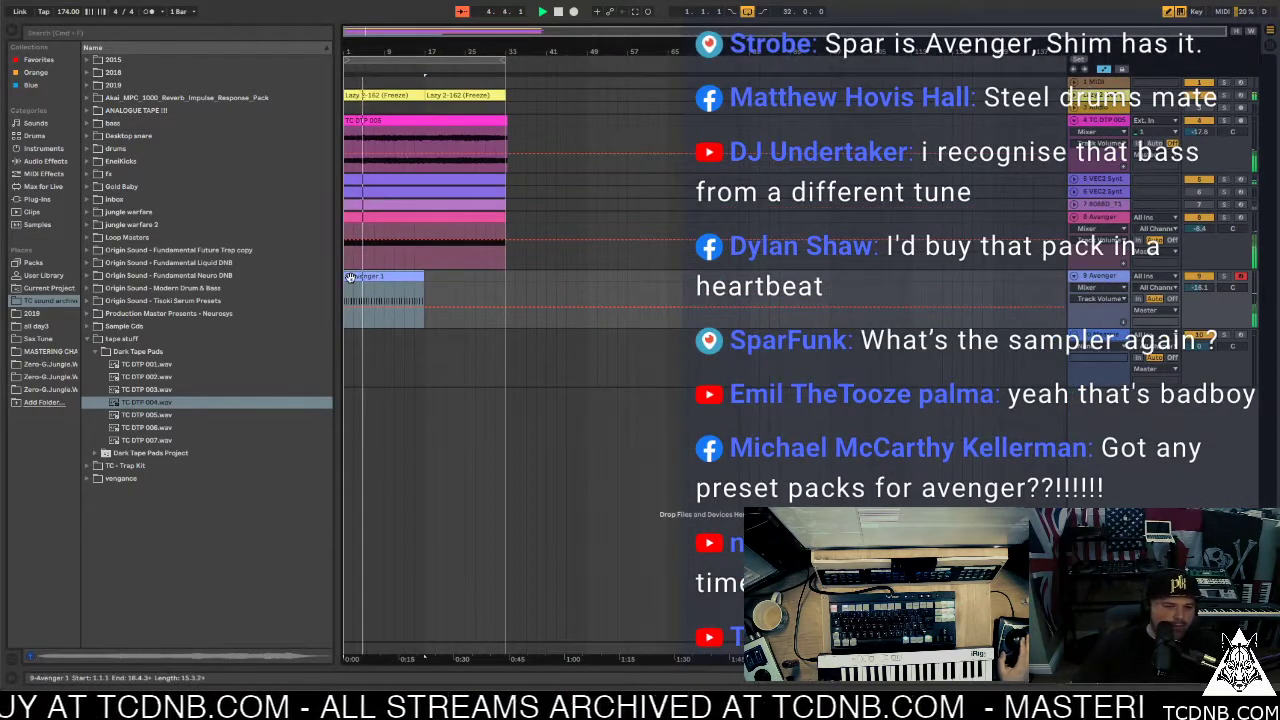
pyautogui.moveTo(350, 277); pyautogui.dragTo(433, 277)
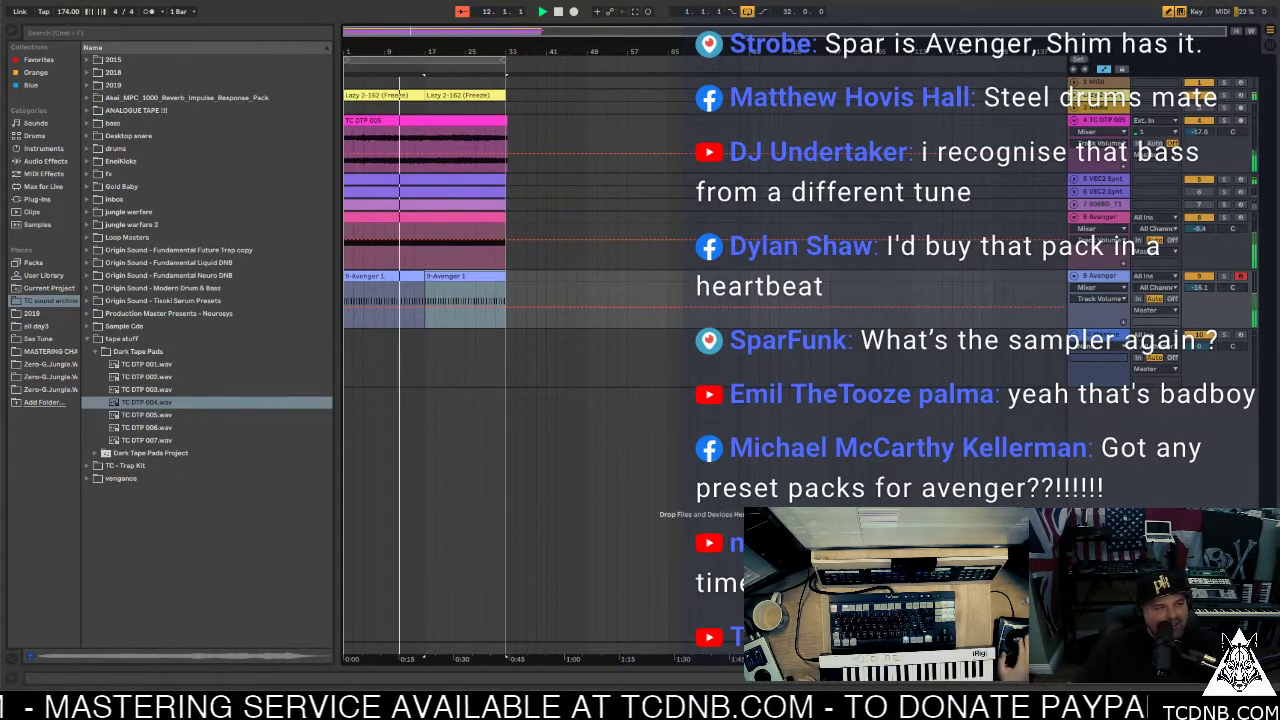
pyautogui.hotkey('ctrl', 'alt', 'p')
pyautogui.moveTo(486, 17); pyautogui.dragTo(532, 9)
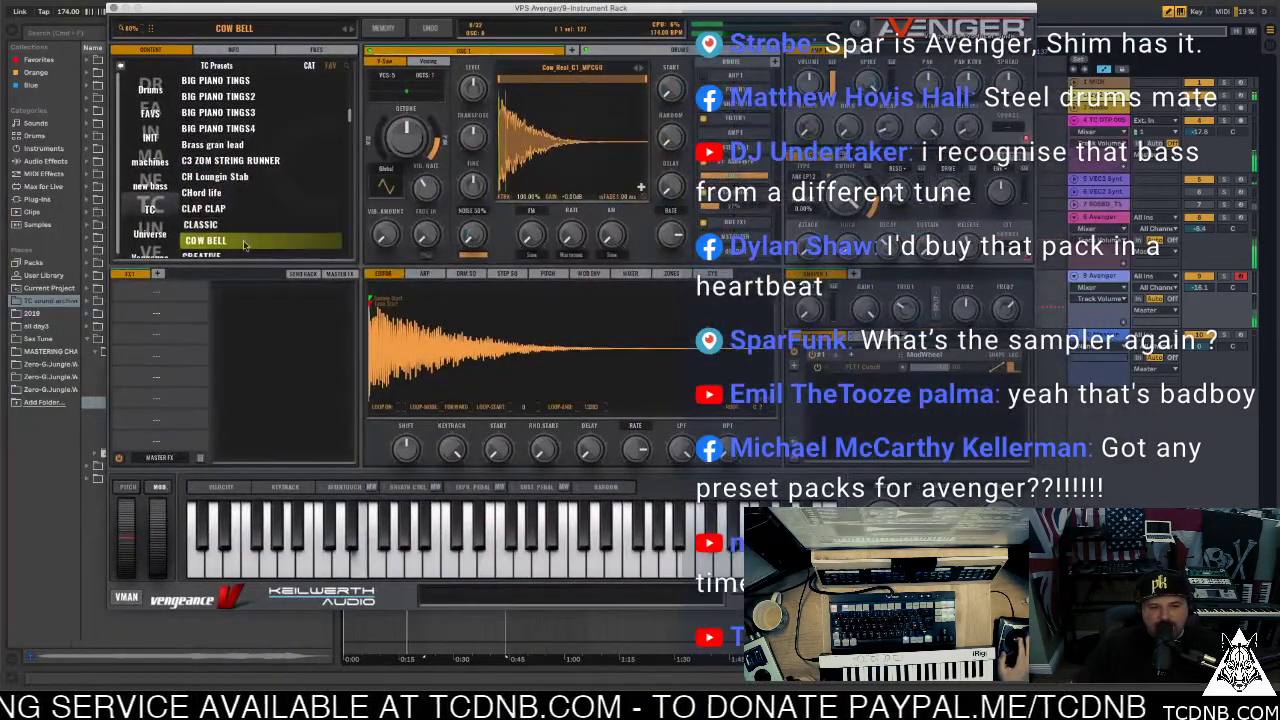
pyautogui.scroll(-3, 245, 236)
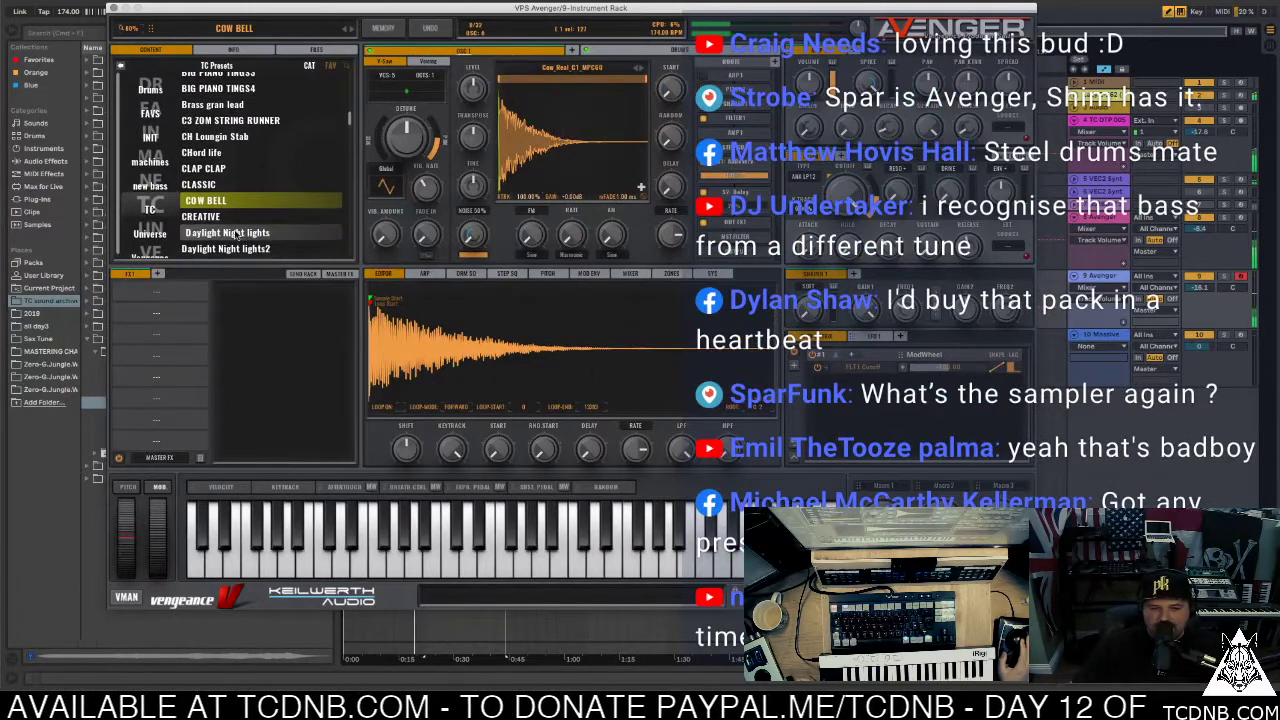
pyautogui.hotkey('ctrl', 'alt', 'p')
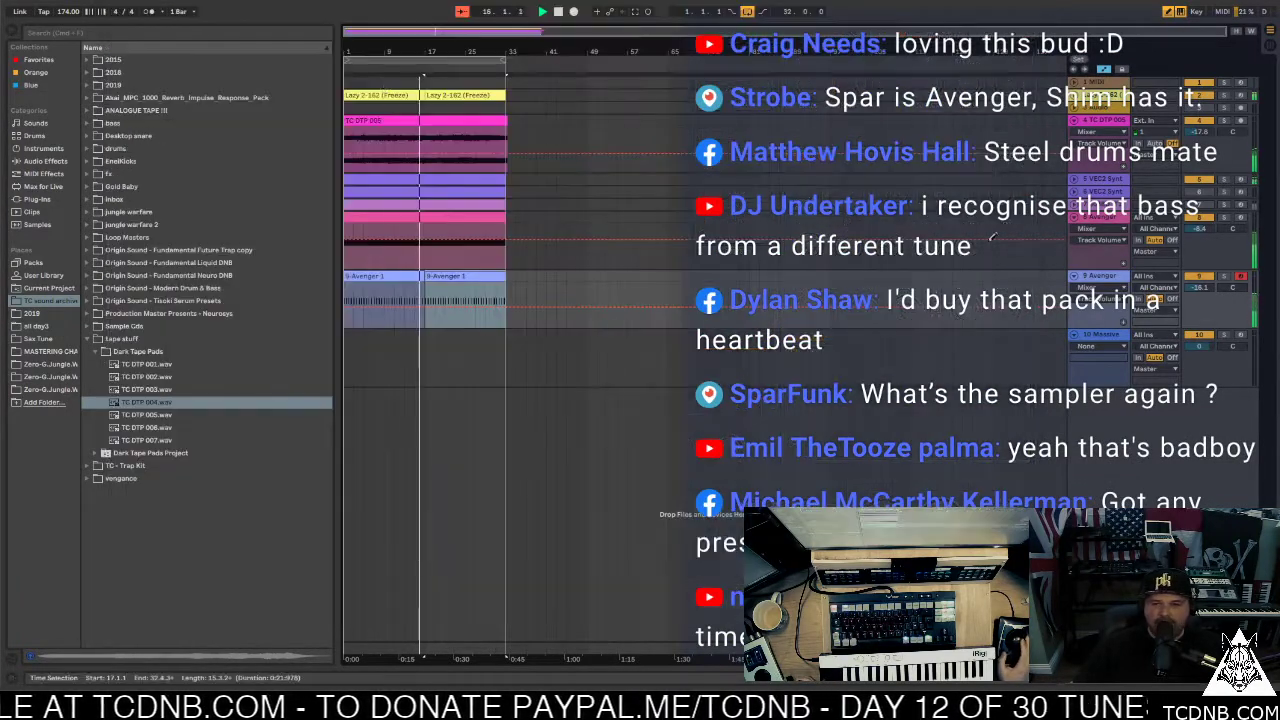
# Collapse tracks 8 Avenger and 9 Avenger in the arrangement
pyautogui.click(1076, 218)
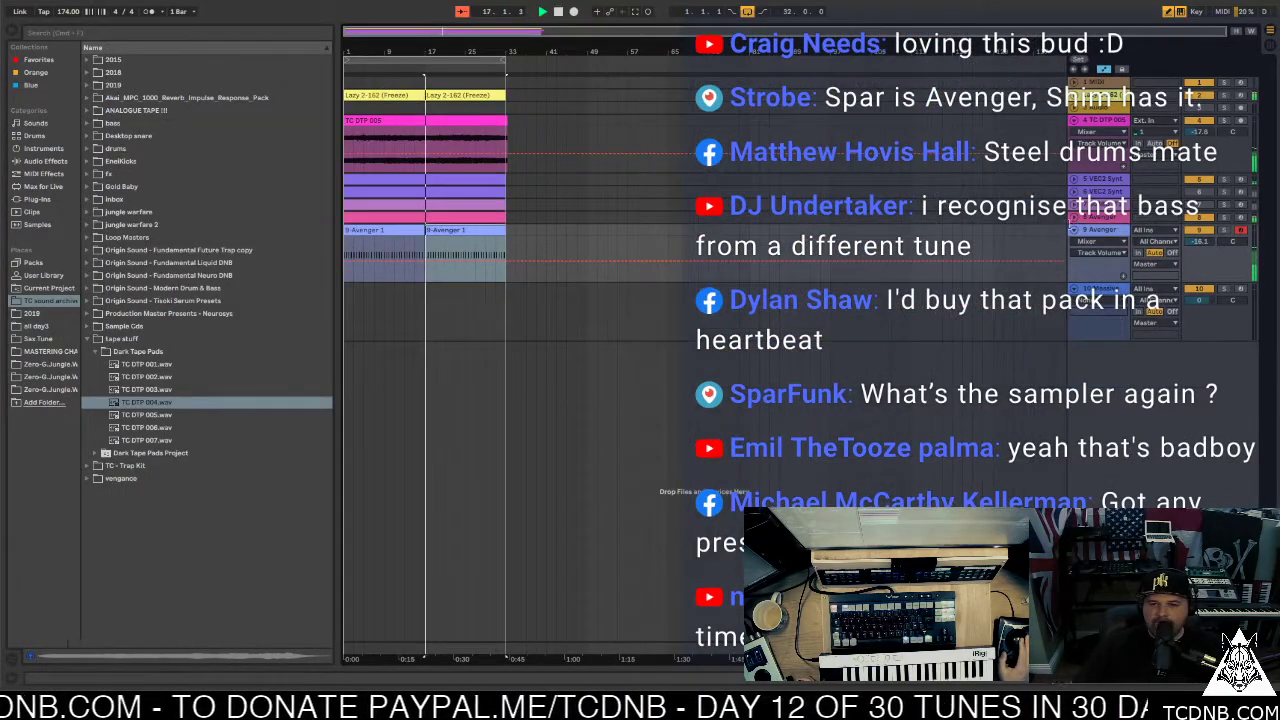
pyautogui.click(1074, 230)
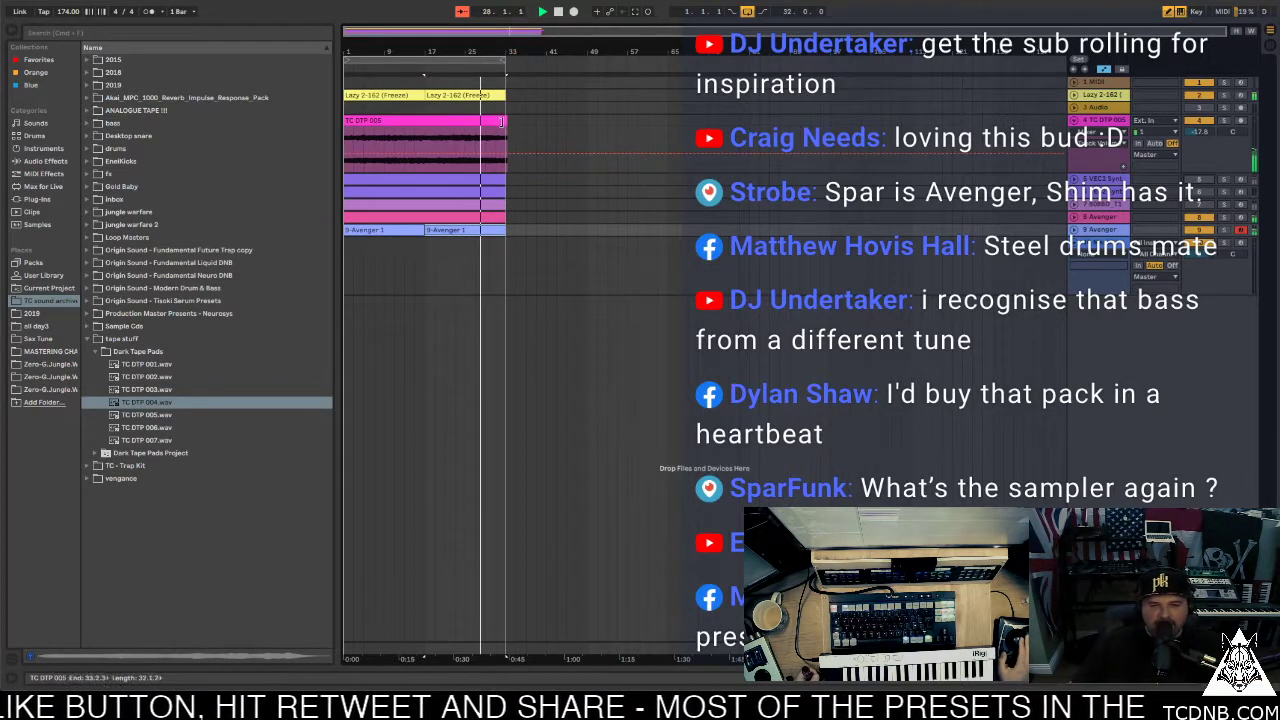
# Extend the TC DTP 005 clip to expose more of the sample, and make its later portion start at bar 1
pyautogui.moveTo(501, 121); pyautogui.dragTo(943, 121)
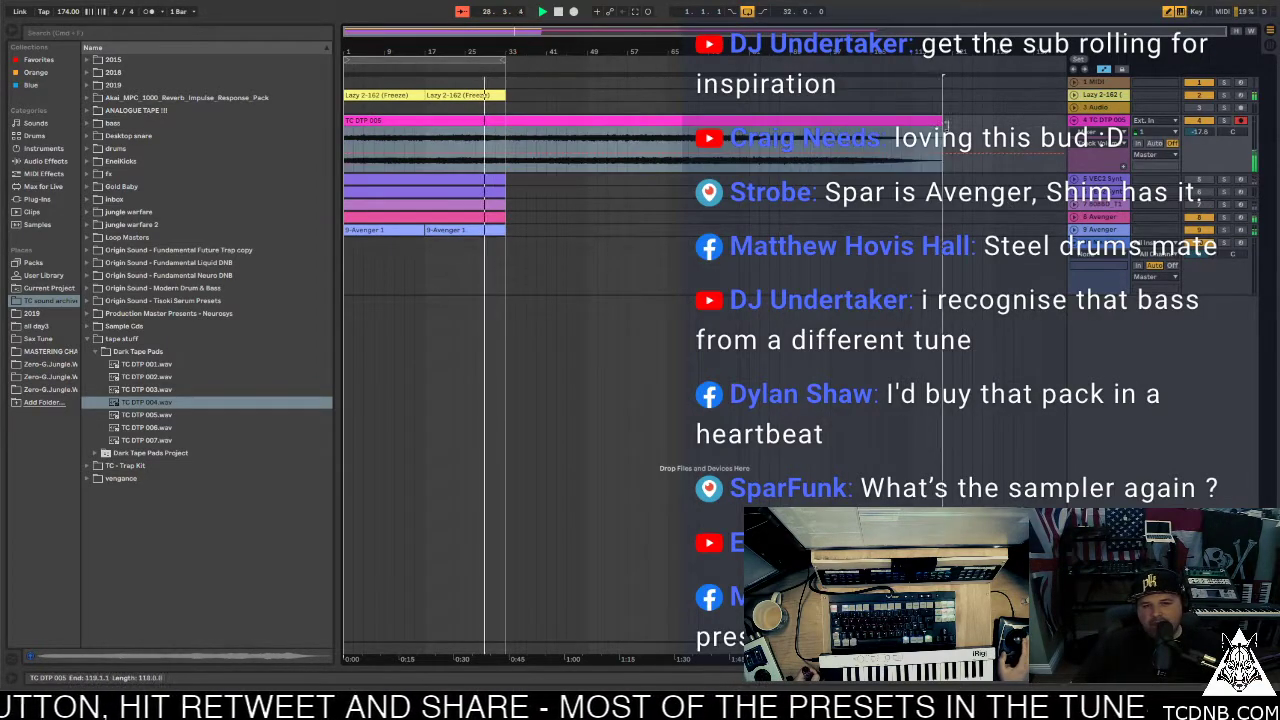
pyautogui.click(630, 66)
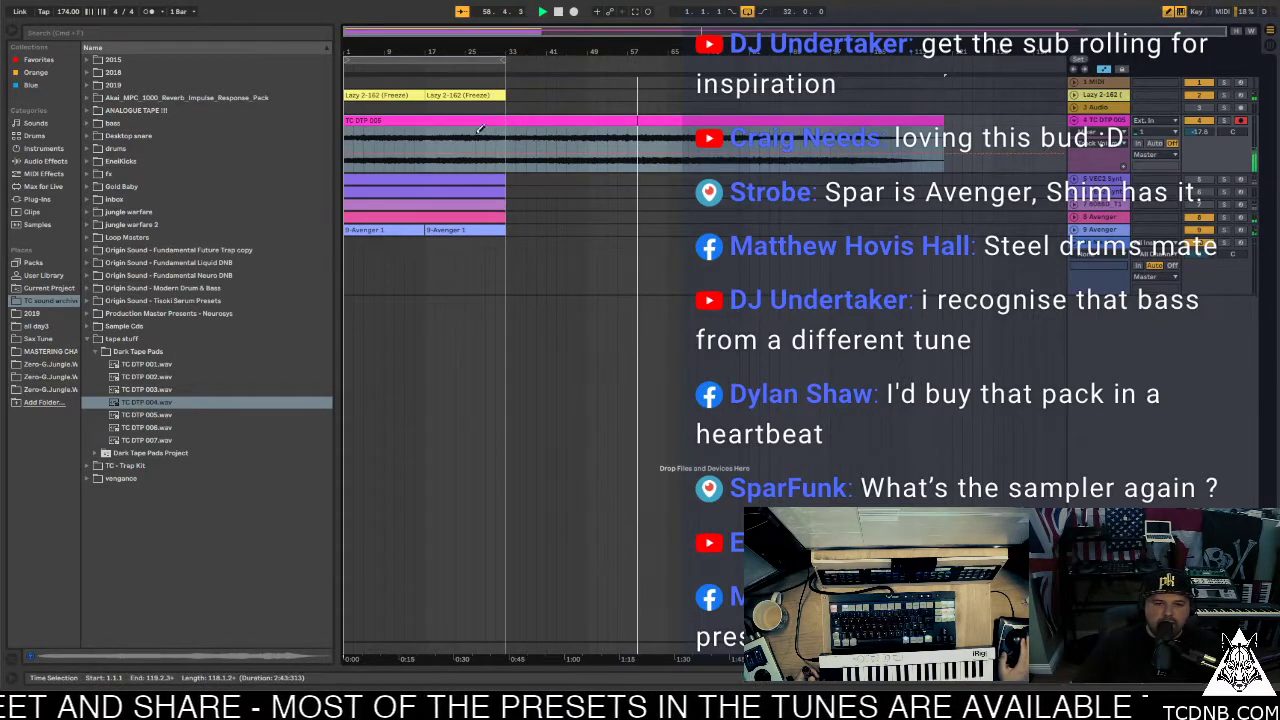
pyautogui.moveTo(346, 121); pyautogui.dragTo(378, 121)
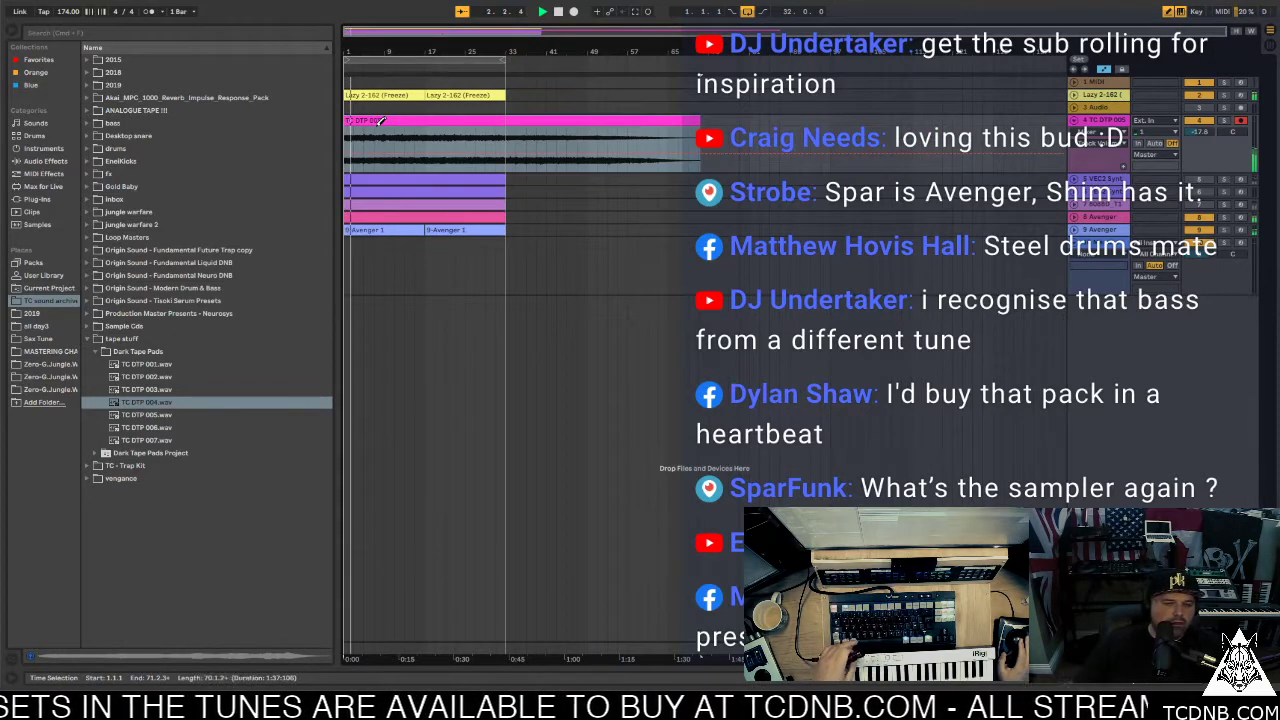
pyautogui.click(444, 124)
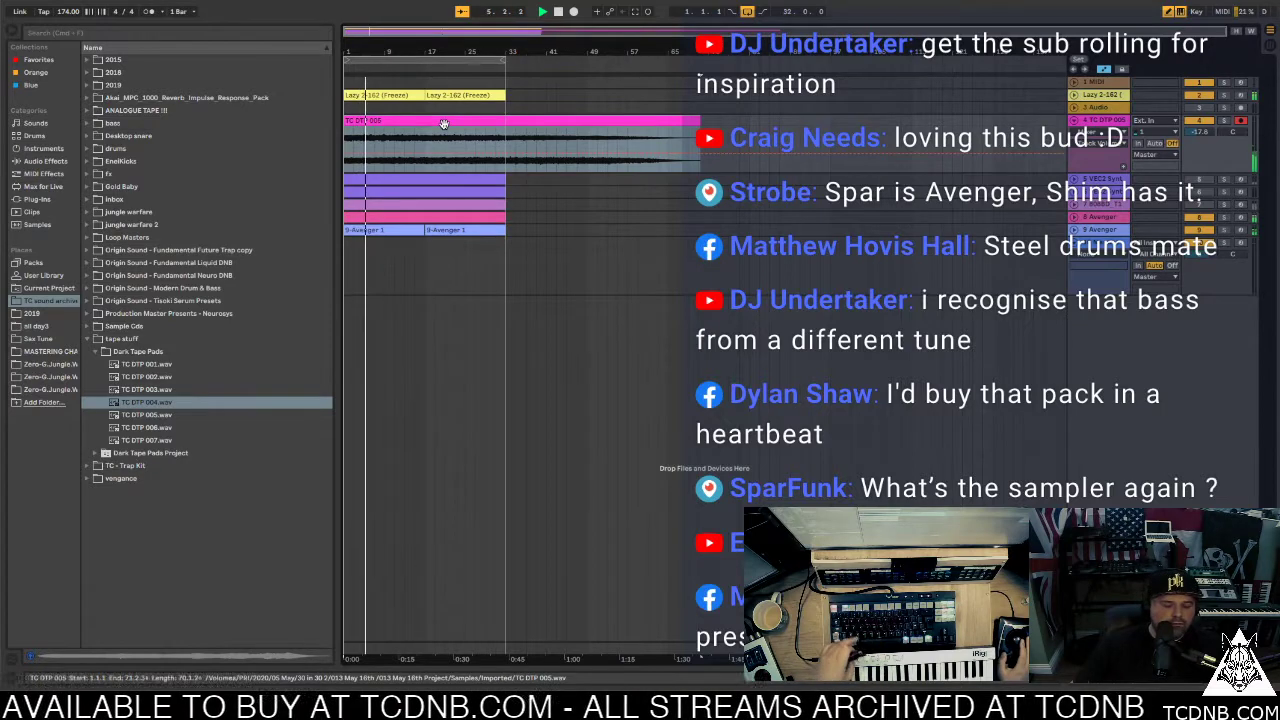
pyautogui.press('a')
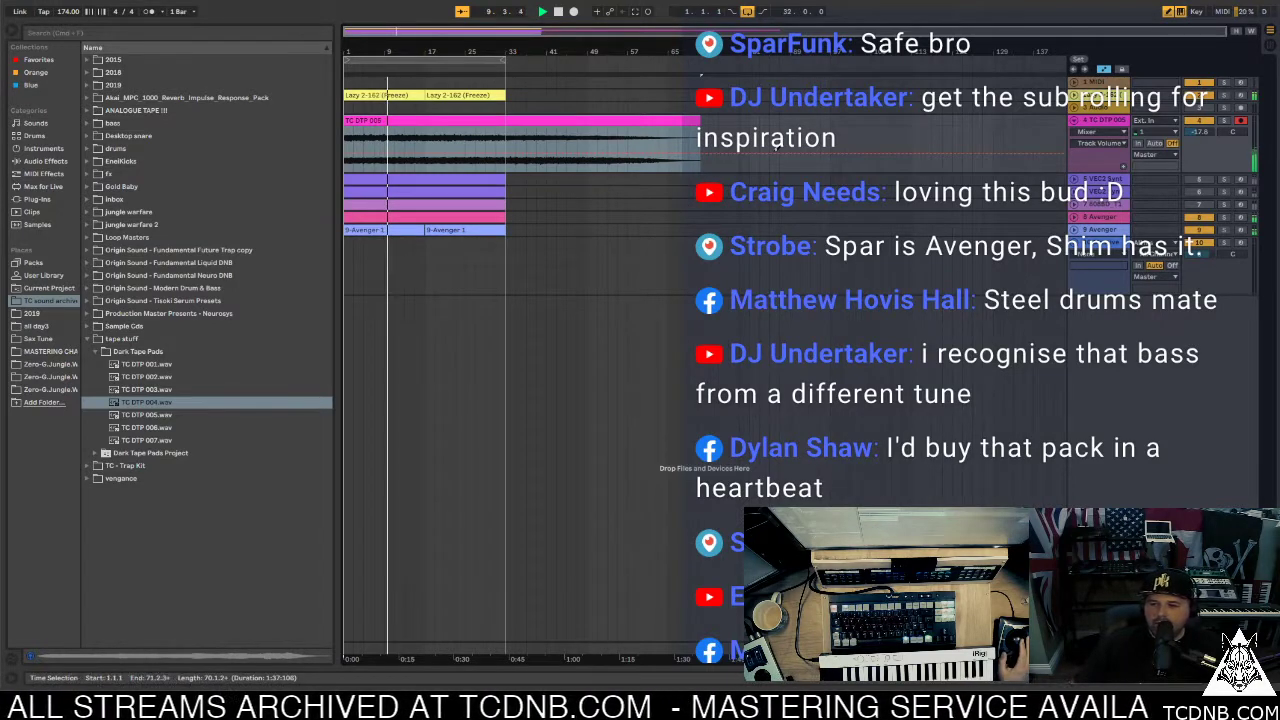
# Insert a new MIDI track below track 9 Avenger and load a fresh VPS Avenger instance on it
pyautogui.click(1100, 230)
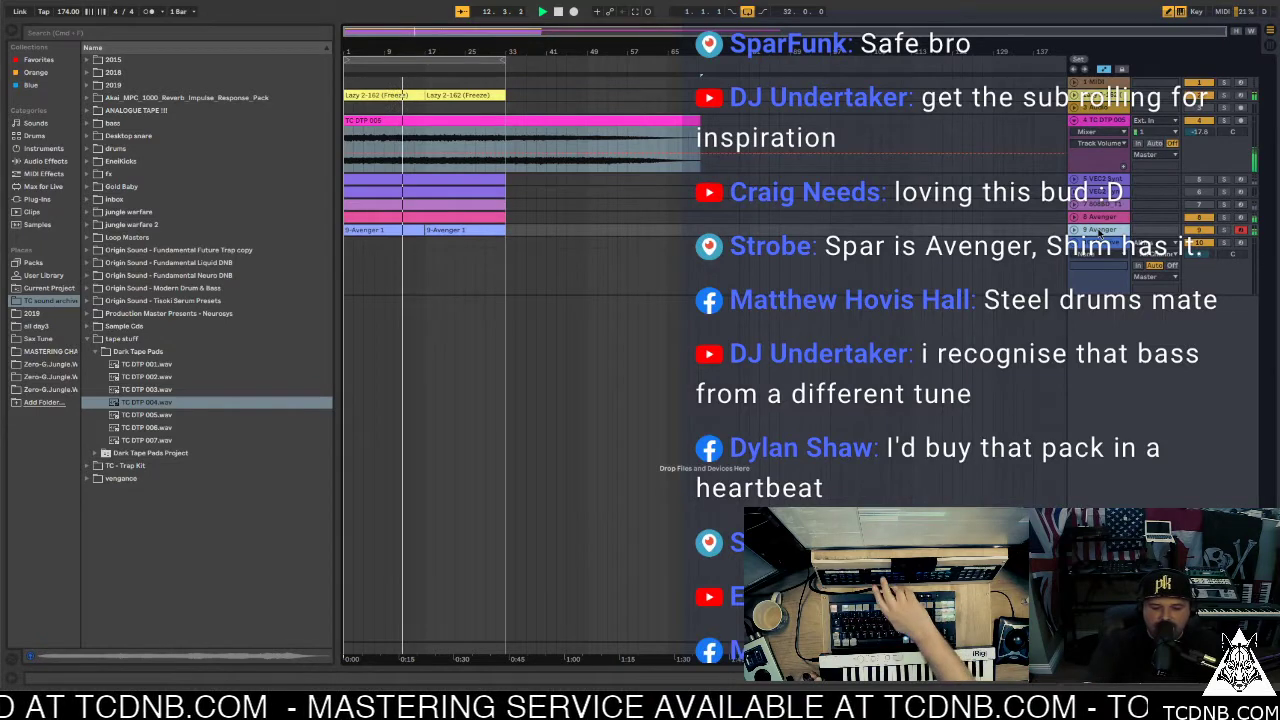
pyautogui.hotkey('ctrl', 'shift', 't')
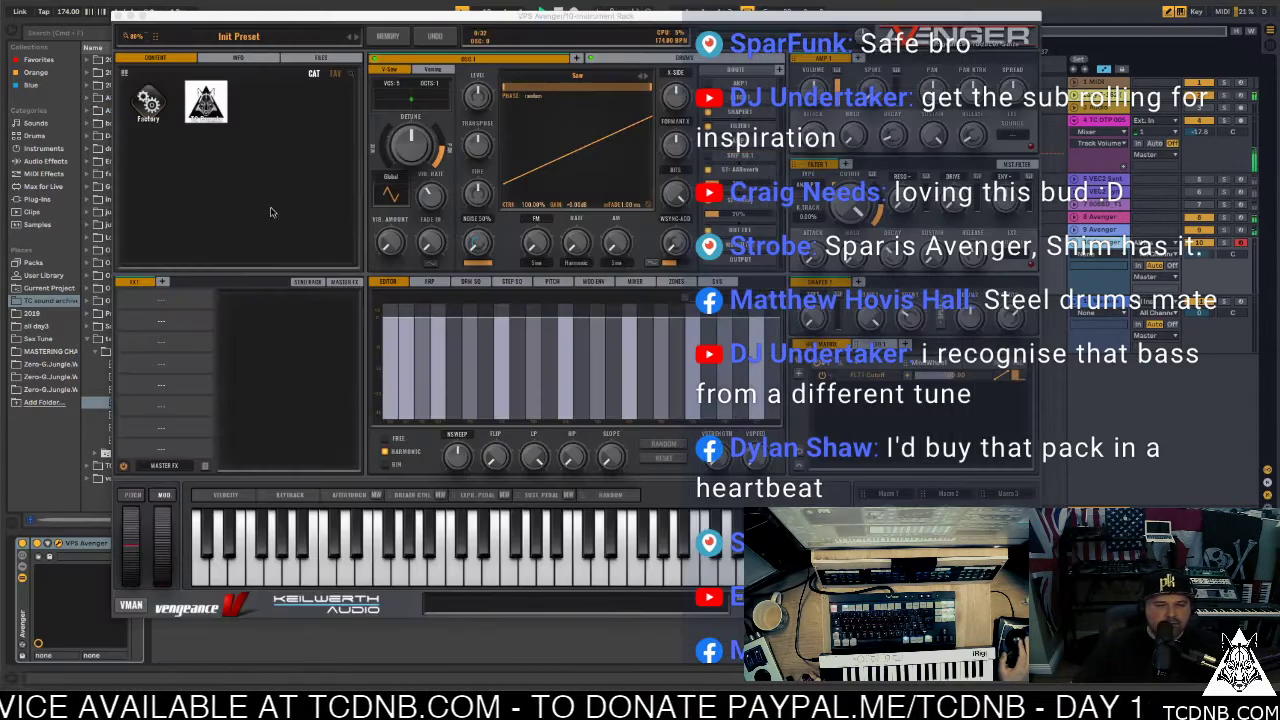
# Open the TC category of the TC Presets bank in the new Avenger instance and load the REACHIN preset
pyautogui.click(206, 103)
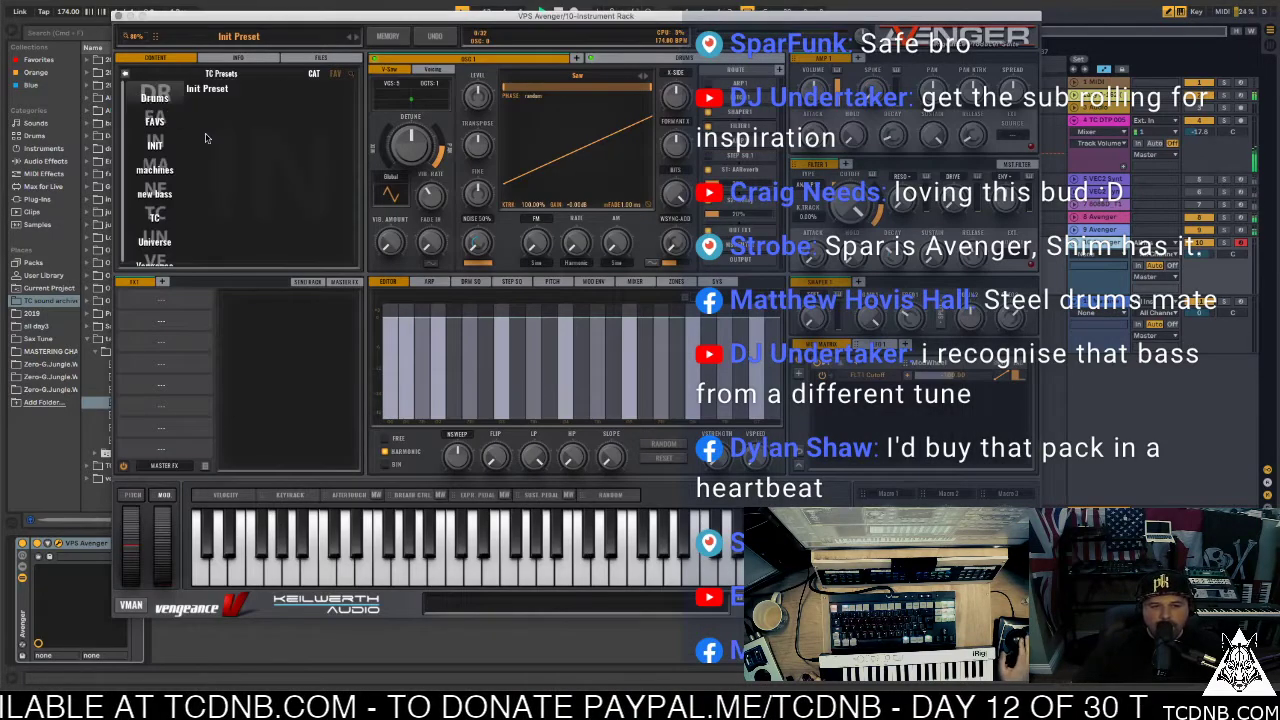
pyautogui.click(145, 218)
pyautogui.scroll(-10, 259, 200)
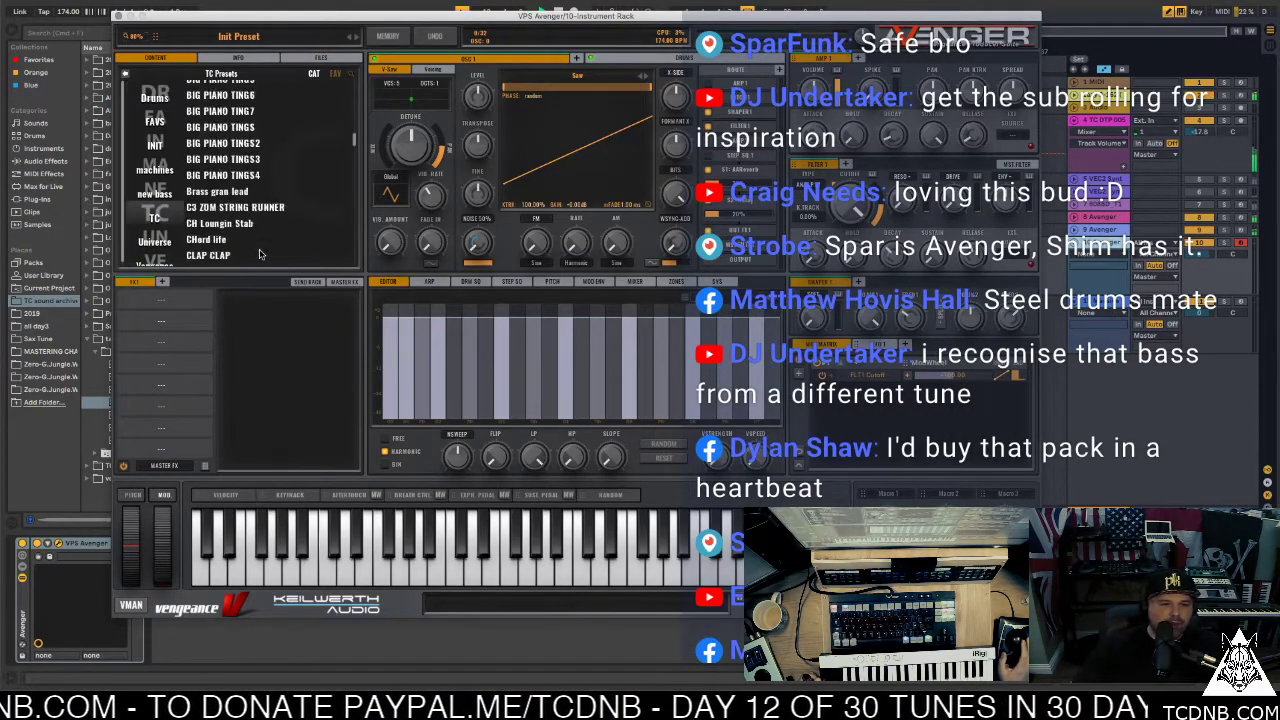
pyautogui.scroll(-10, 259, 255)
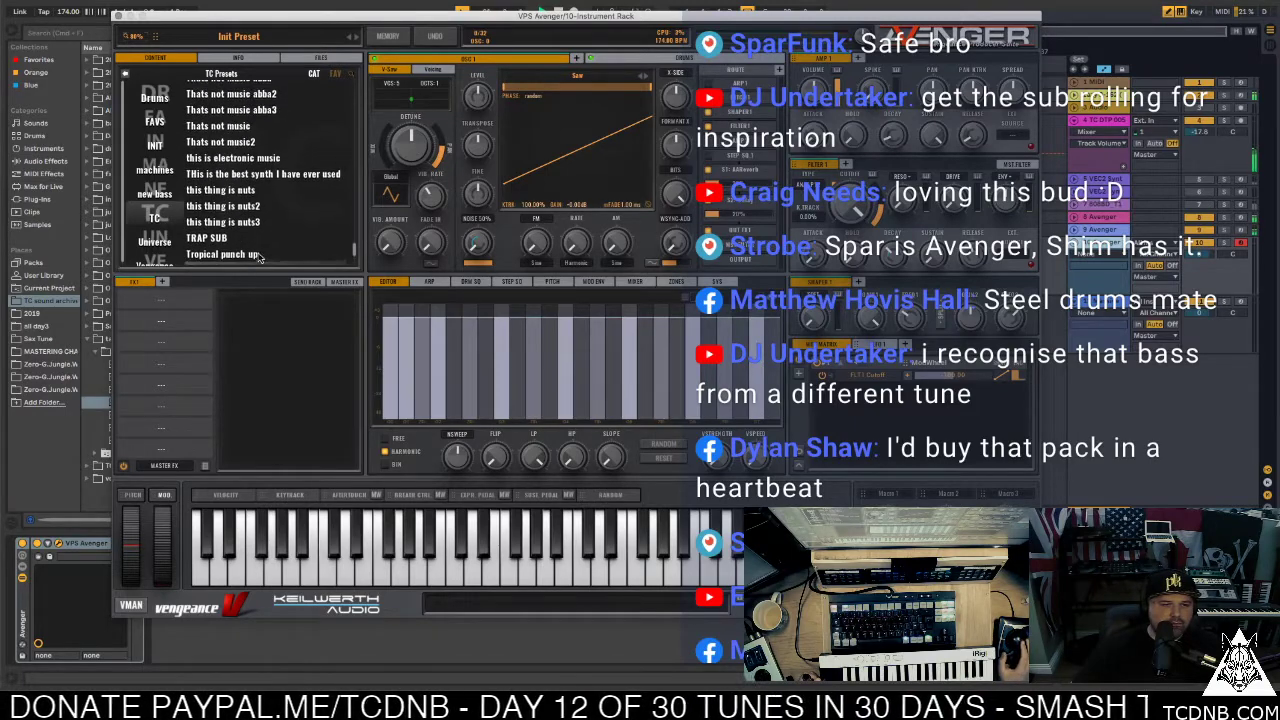
pyautogui.scroll(20, 265, 230)
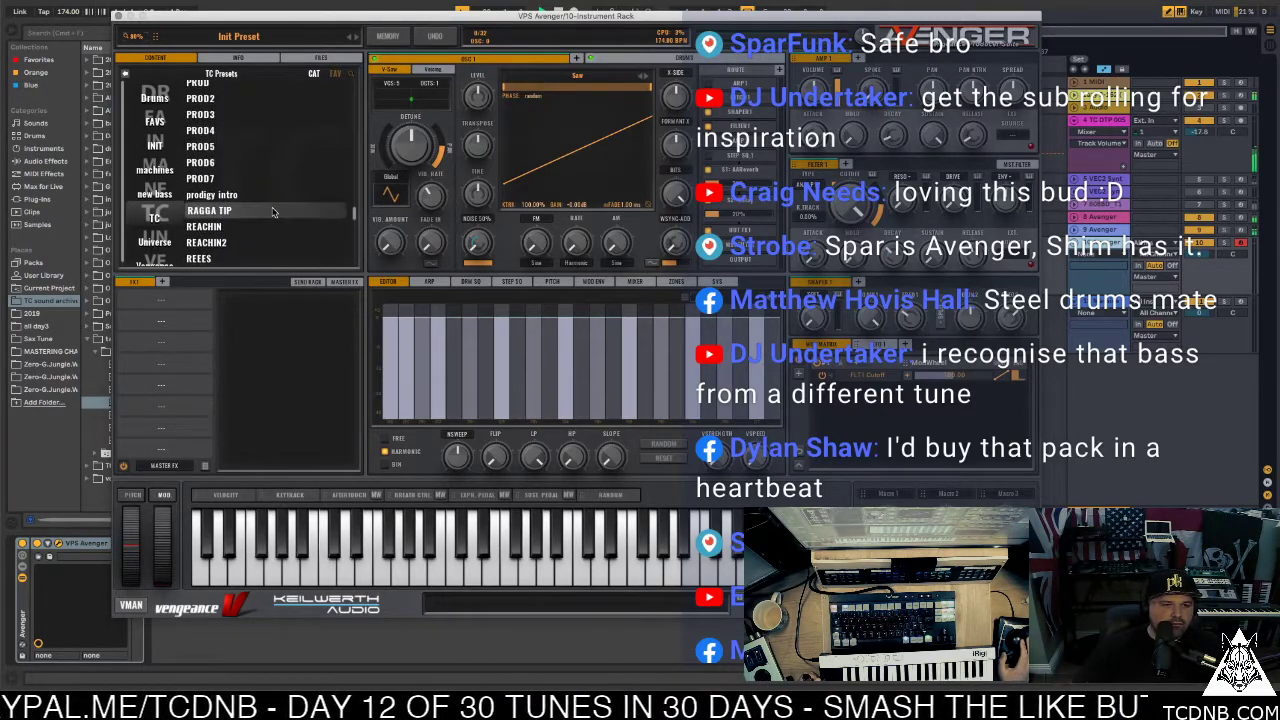
pyautogui.scroll(-1, 272, 212)
pyautogui.click(290, 183)
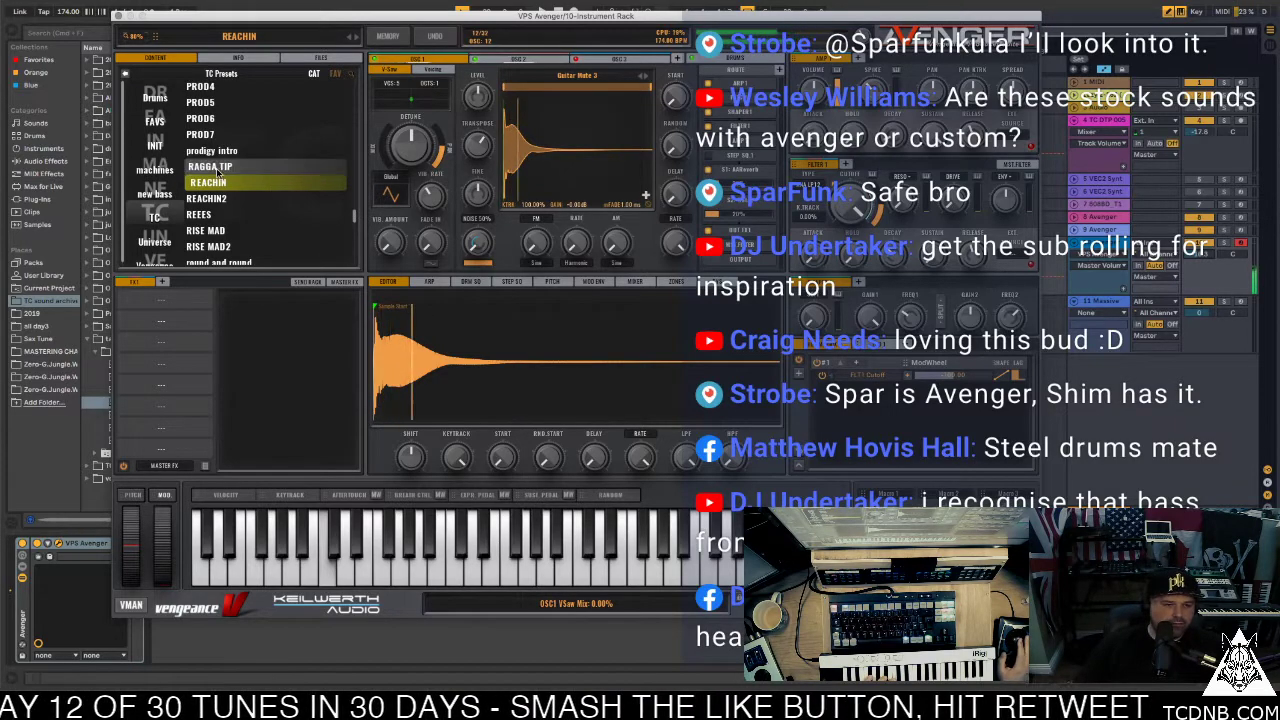
# Audition the REACHIN2, PROD7 and prodigy intro presets in Avenger
pyautogui.click(245, 202)
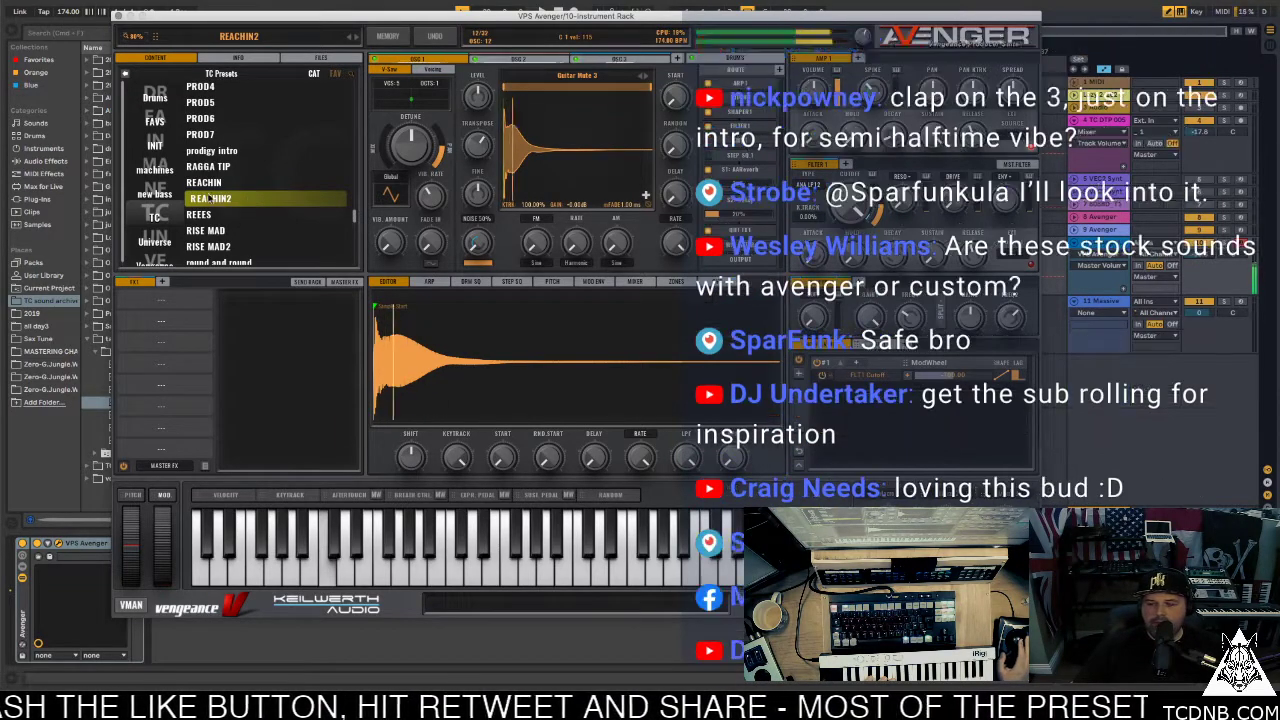
pyautogui.scroll(1, 299, 190)
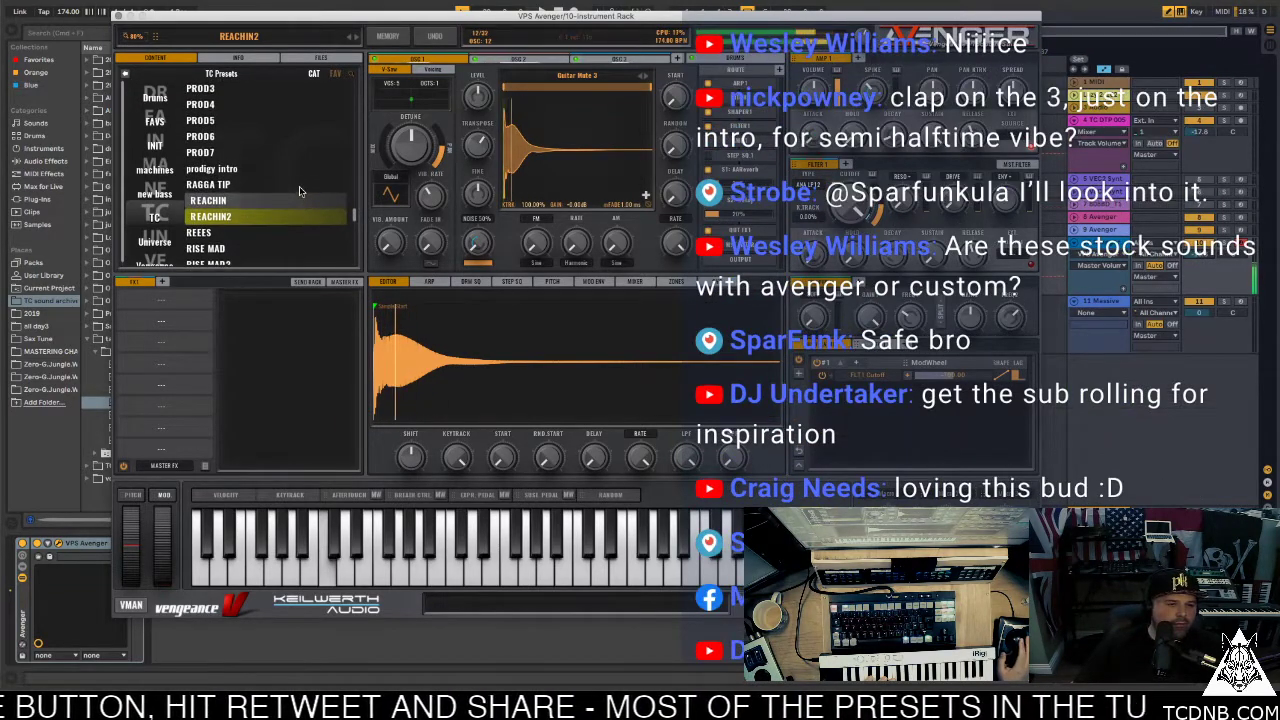
pyautogui.click(262, 153)
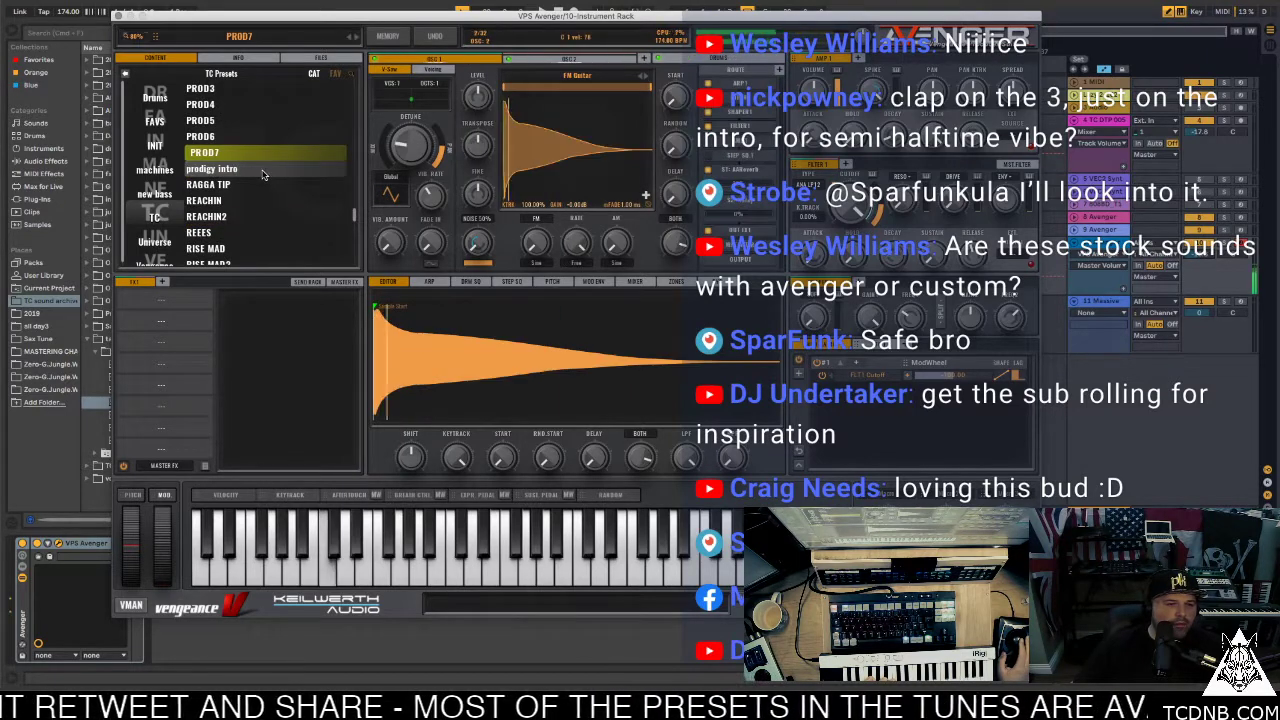
pyautogui.click(263, 171)
pyautogui.scroll(3, 262, 174)
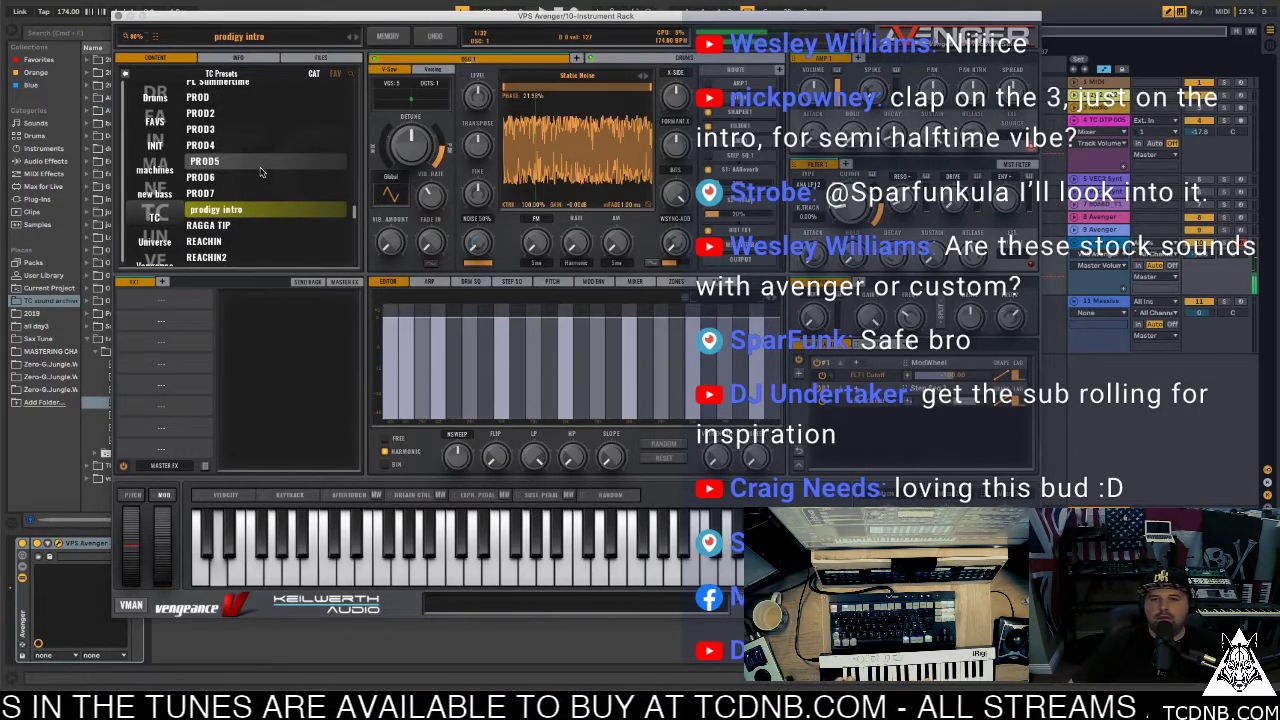
# Play back the arrangement, audition the "mute my ass" preset on track 10 and load MY OWN RUNNER instead
pyautogui.click(120, 17)
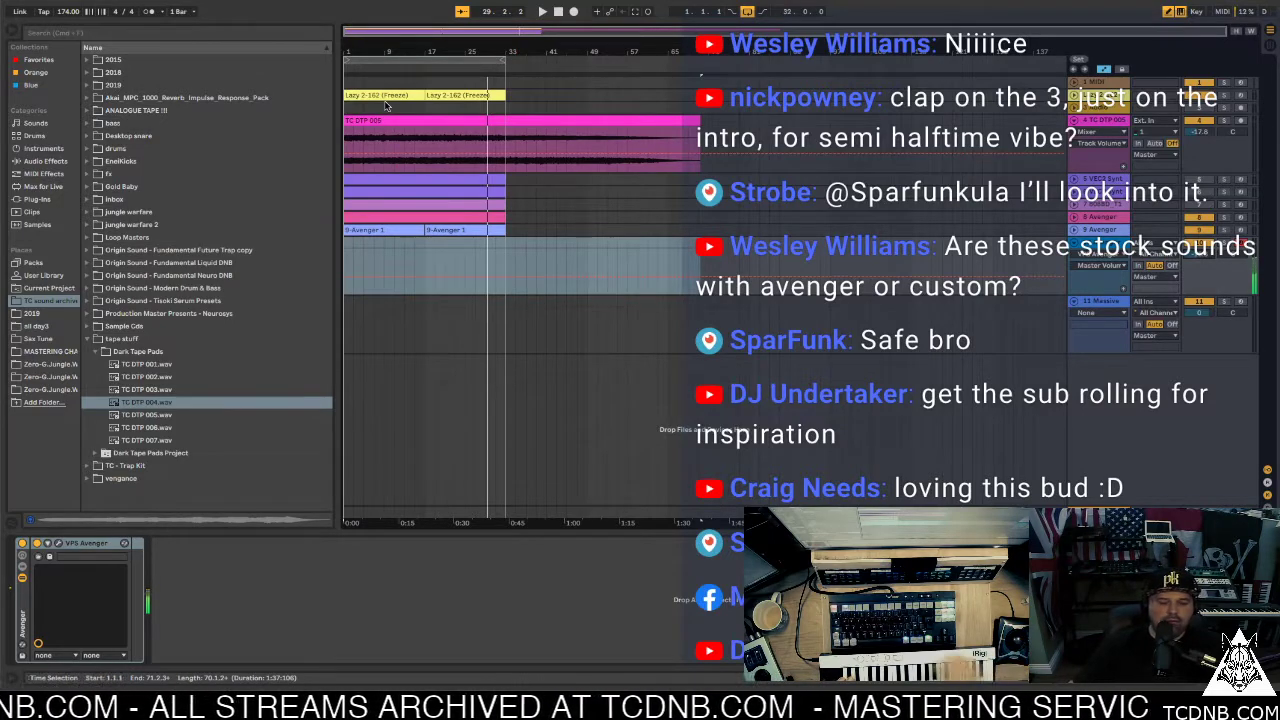
pyautogui.press('space')
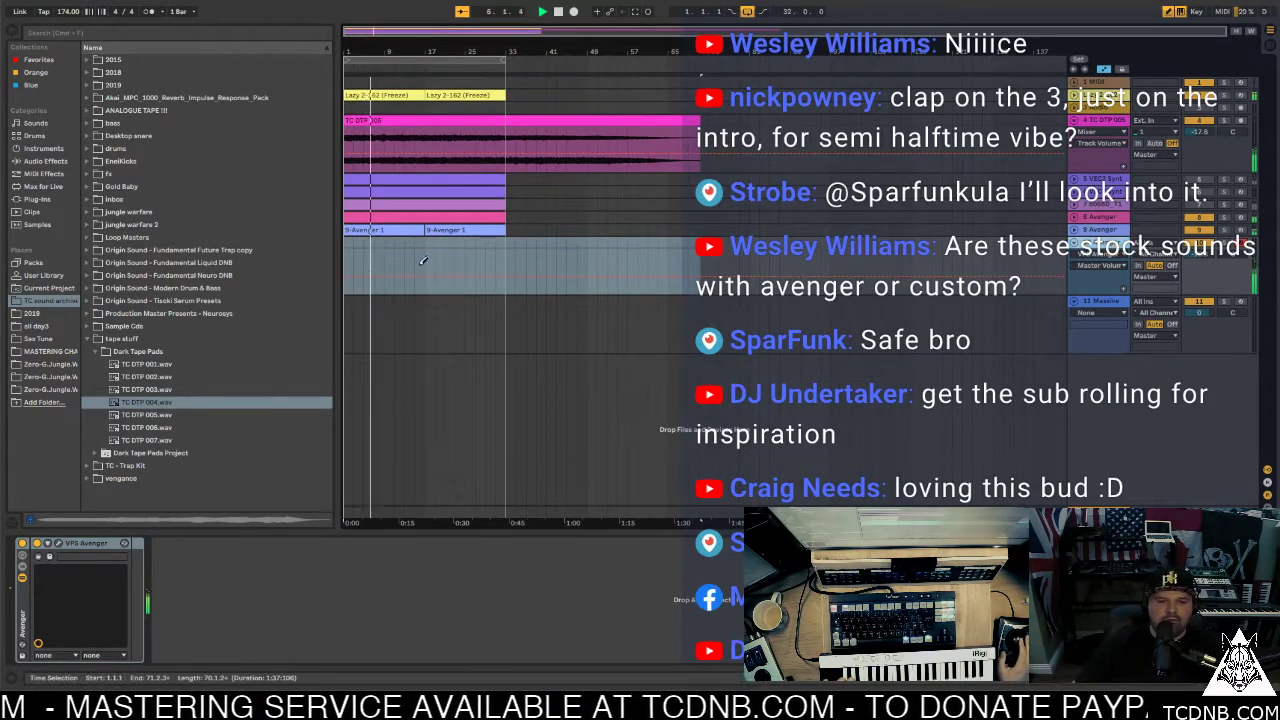
pyautogui.click(58, 544)
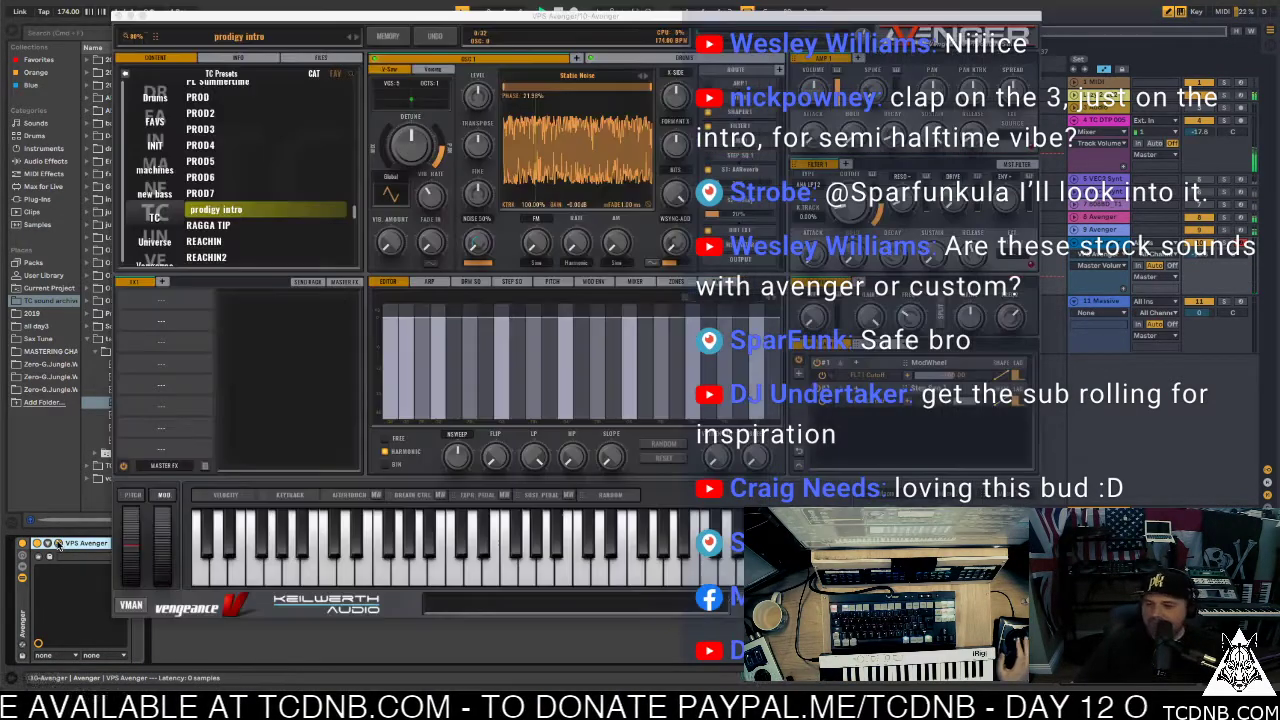
pyautogui.scroll(6, 300, 170)
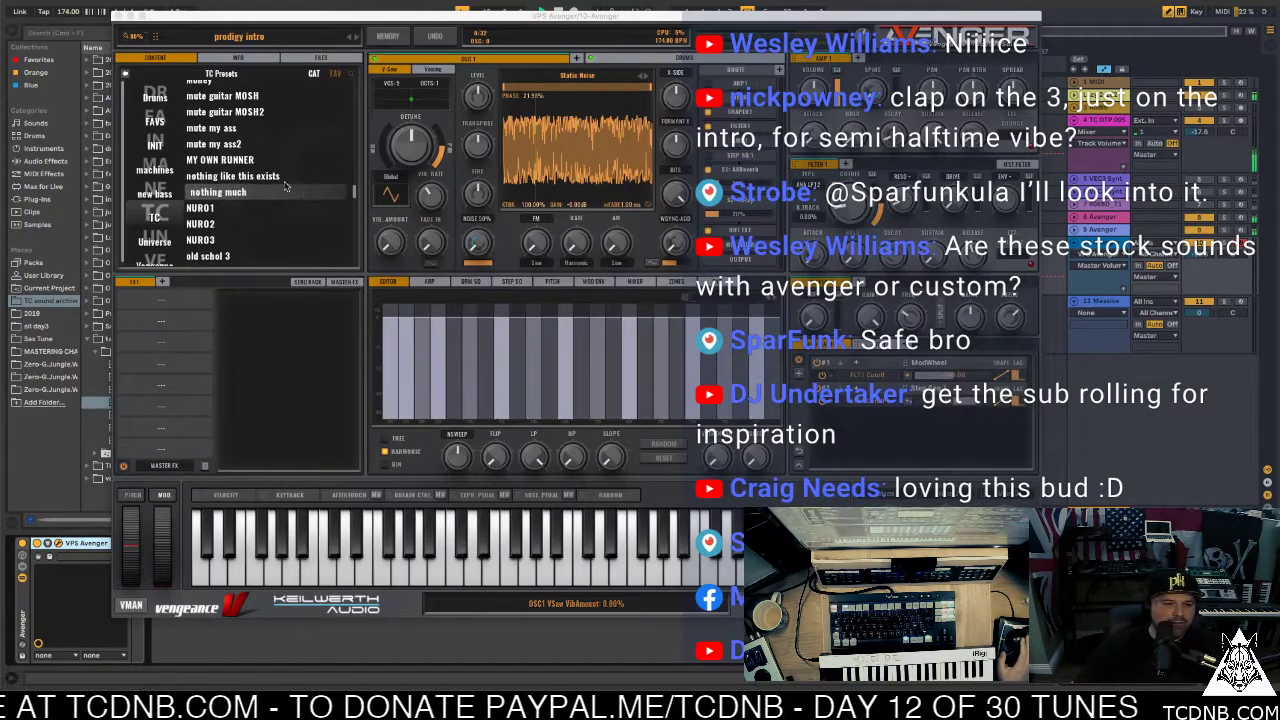
pyautogui.click(241, 131)
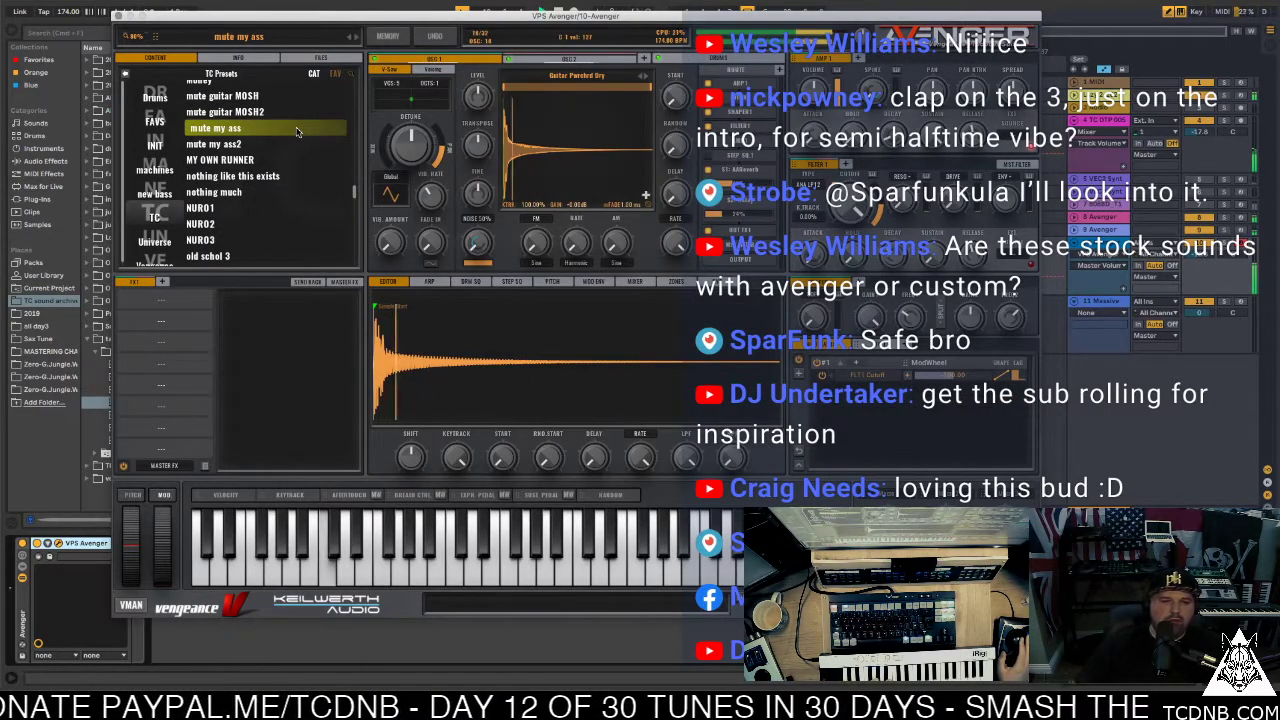
pyautogui.click(297, 163)
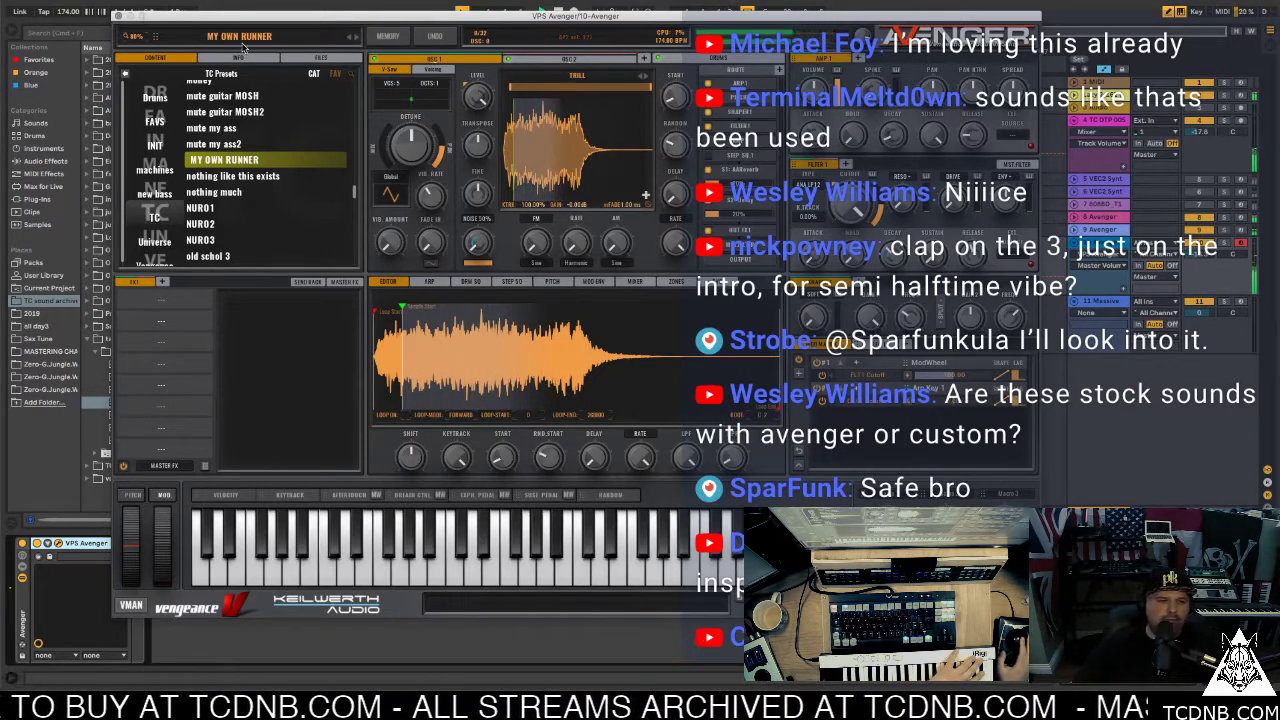
# Try the track 9 Avenger clip on track 10 Avenger, and replace it with a copy of the 32-bar clip from track 8
pyautogui.press('super+alt+p')
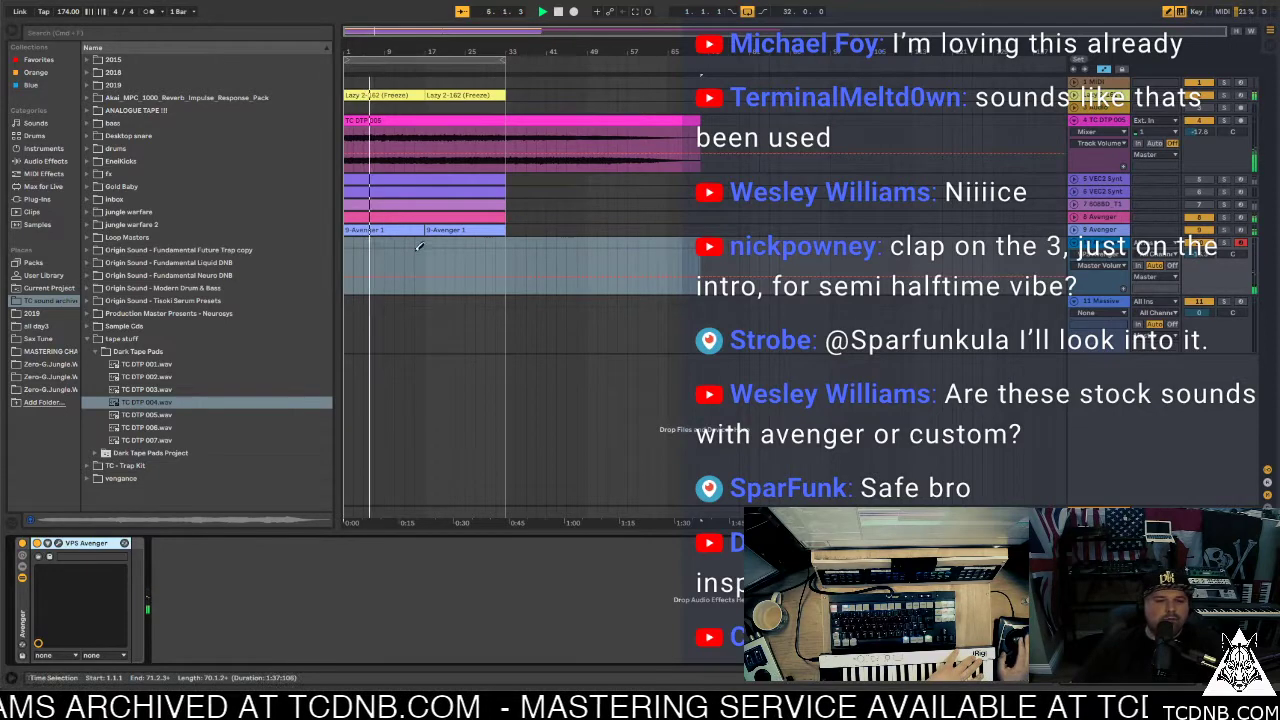
pyautogui.click(345, 247)
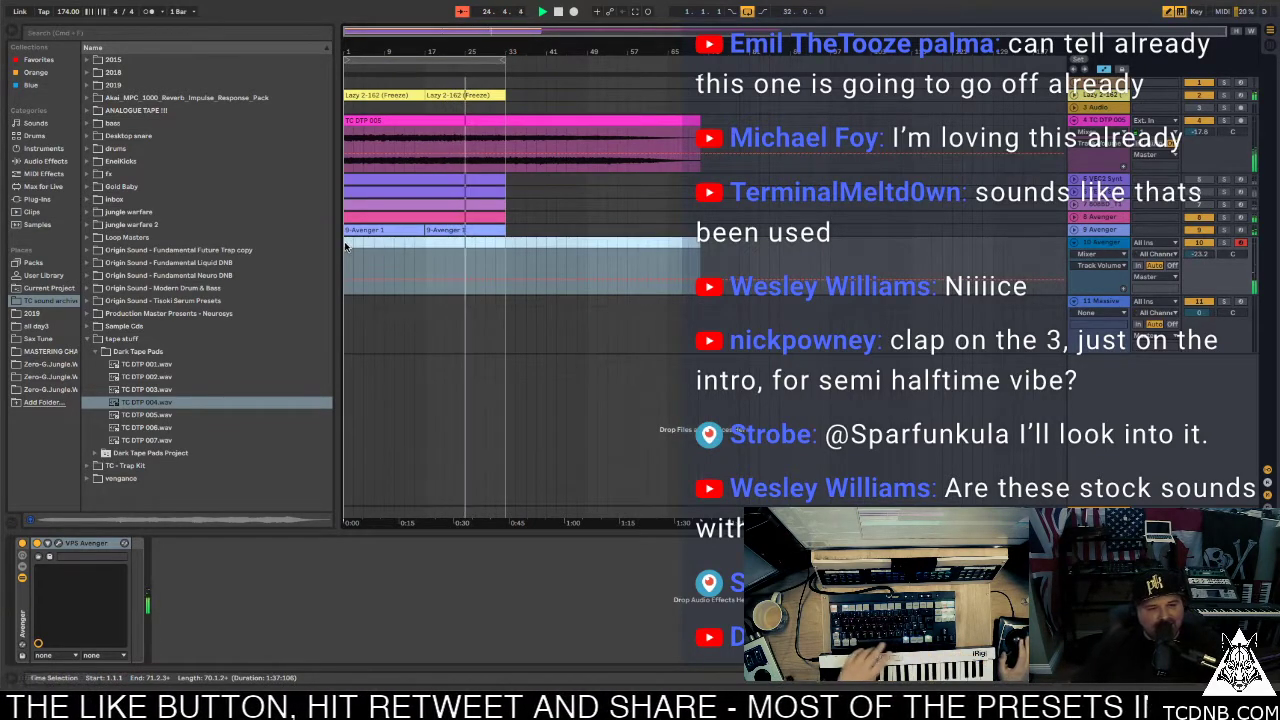
pyautogui.press('space')
pyautogui.hotkey('ctrl', 'shift', 'c')
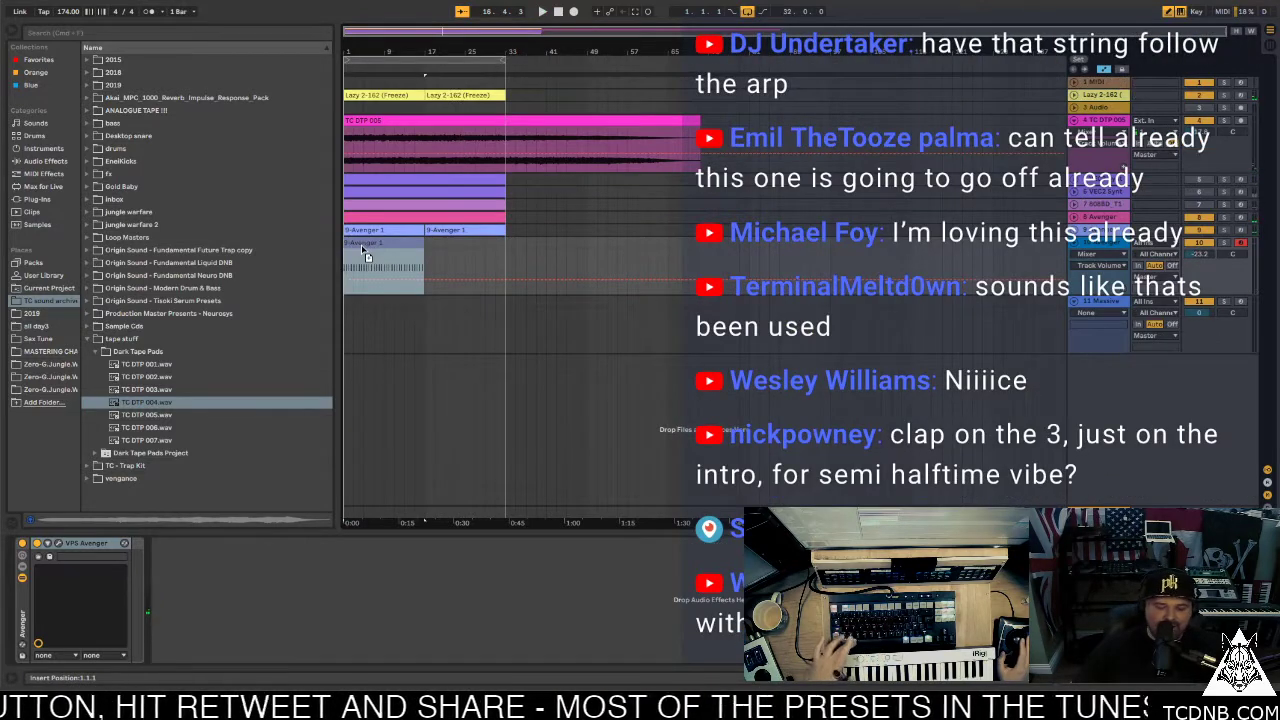
pyautogui.click(366, 247)
pyautogui.hotkey('ctrl', 'd')
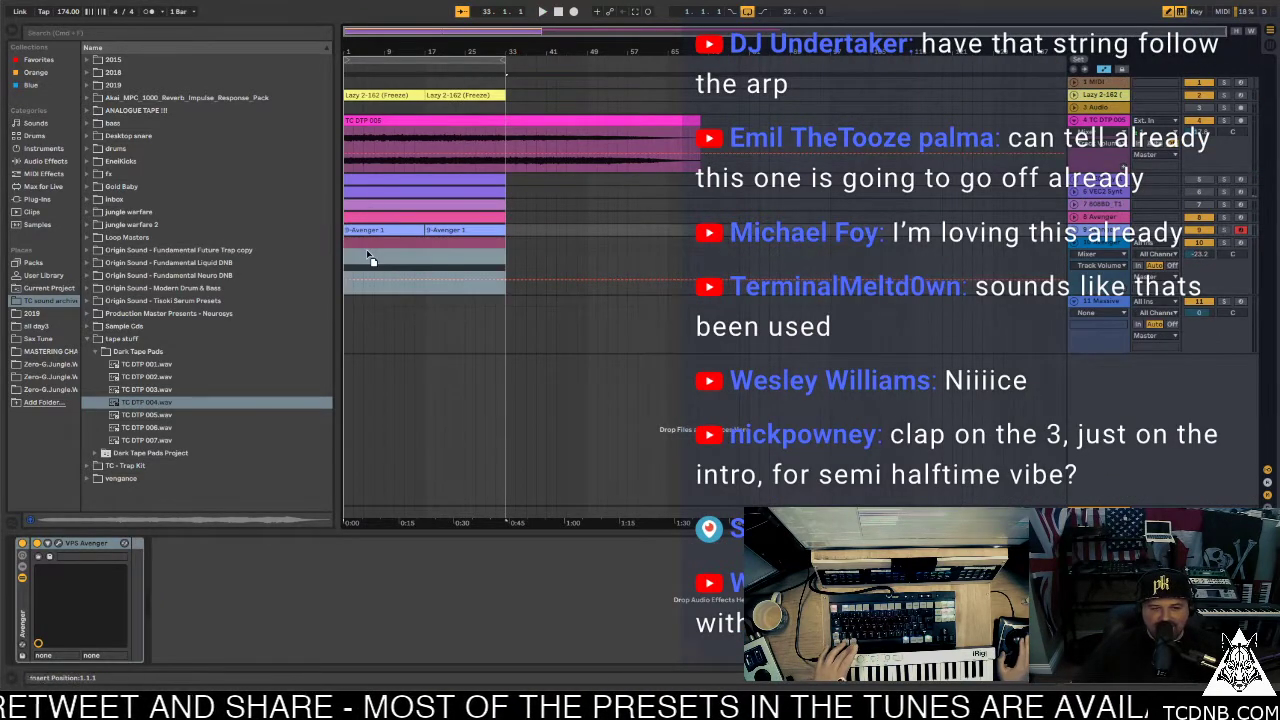
# Open the copied clip's notes on track 10 Avenger, and draw and delete a short C2 note at bar 7
pyautogui.press('space')
pyautogui.doubleClick(383, 241)
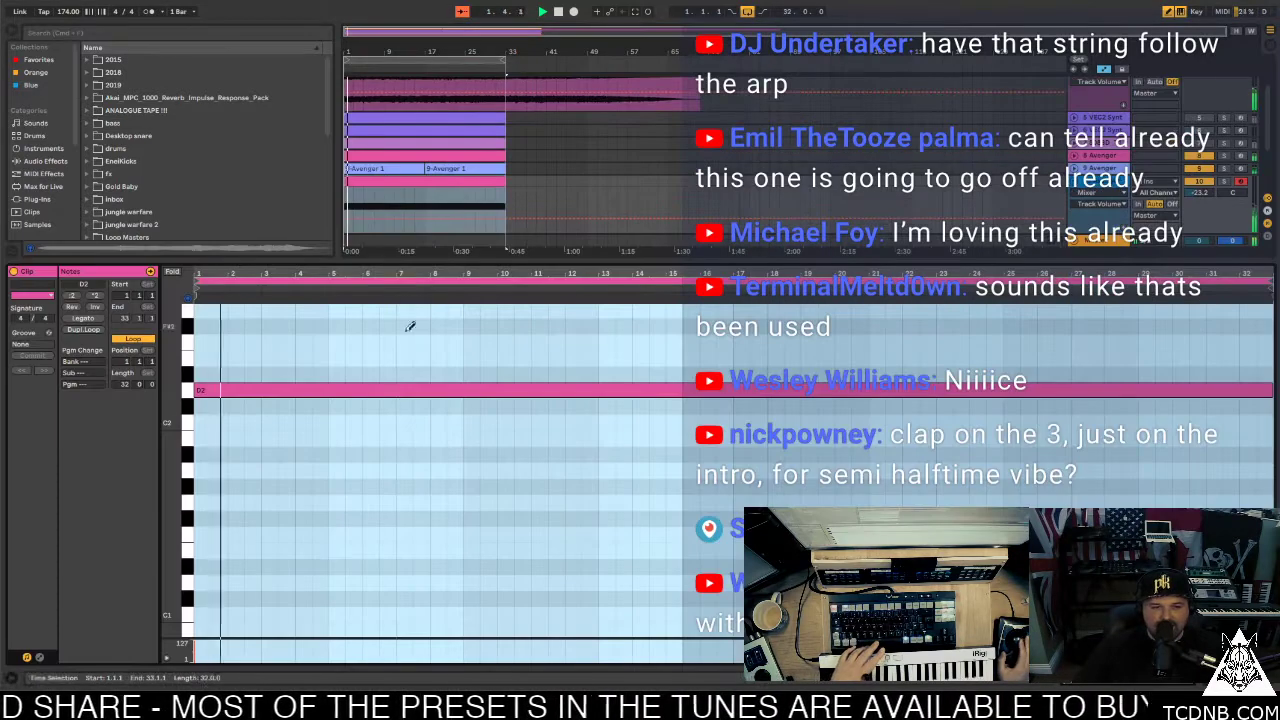
pyautogui.click(404, 452)
pyautogui.moveTo(404, 452); pyautogui.dragTo(404, 422)
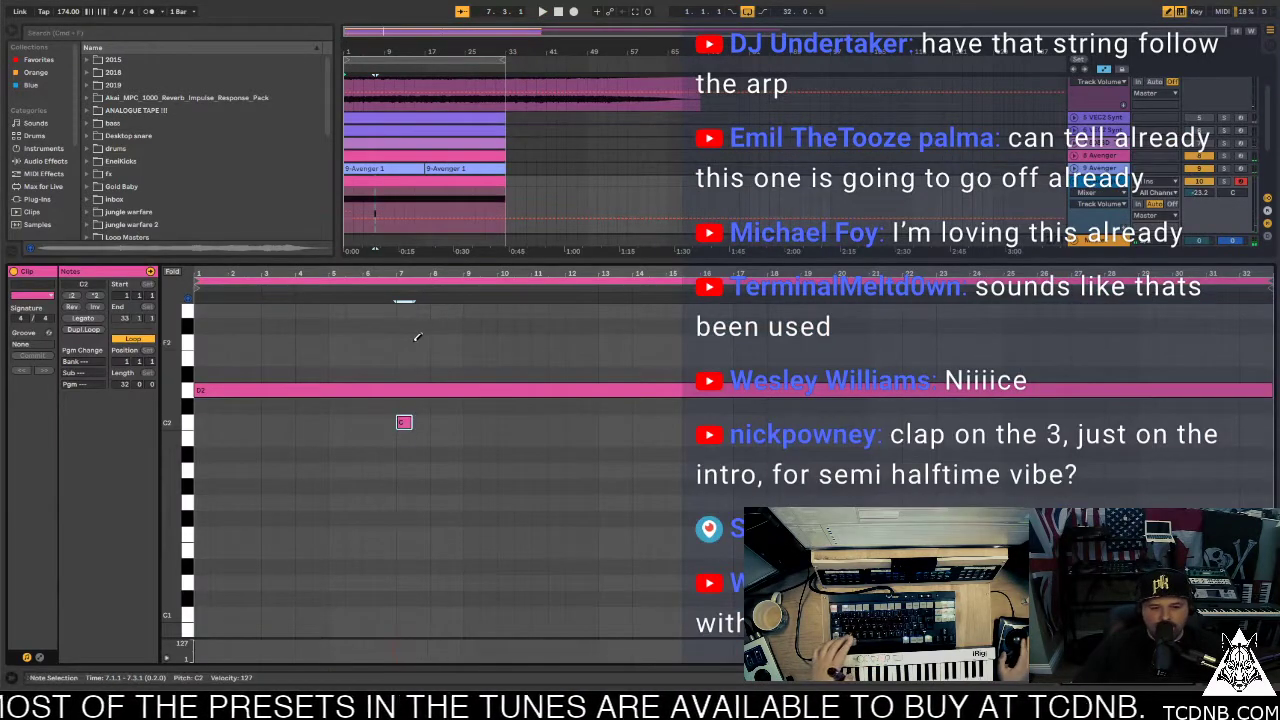
pyautogui.press('Delete')
# Transpose the clip's long D2 note up one octave to D3 and play back the result
pyautogui.click(421, 392)
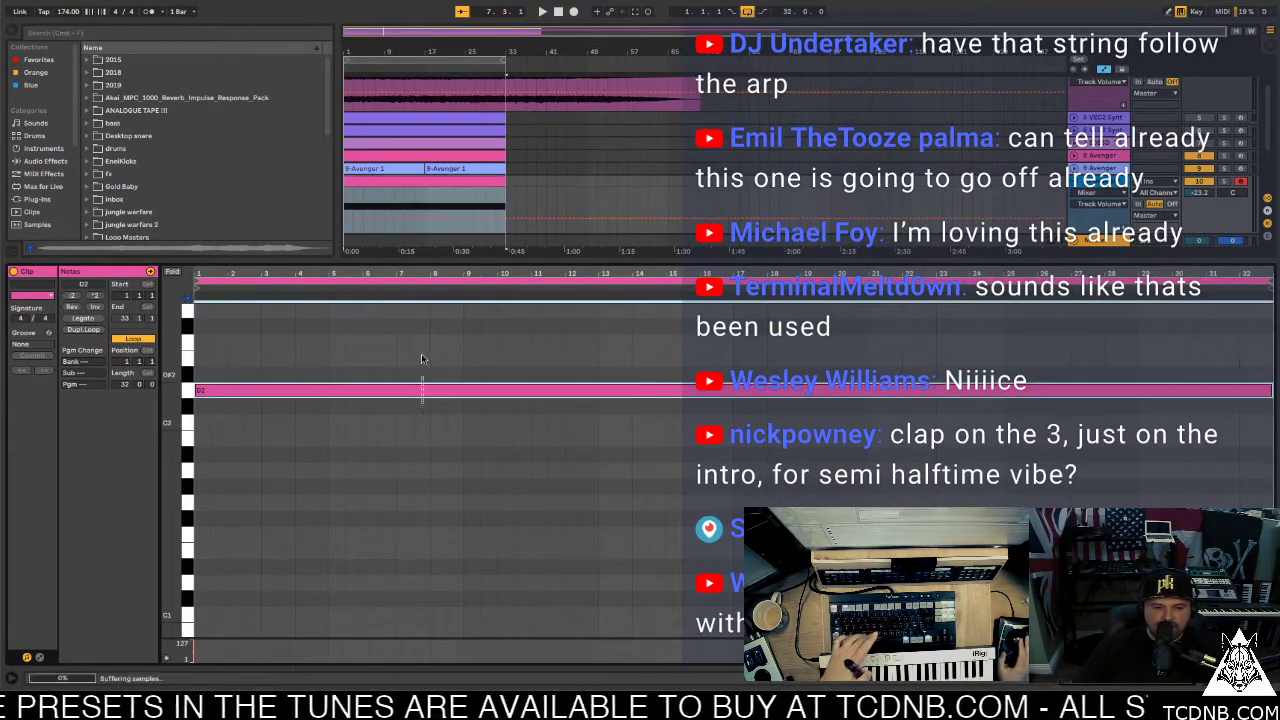
pyautogui.press('Up')
pyautogui.press('Up')
pyautogui.press('Up')
pyautogui.press('Up')
pyautogui.press('Up')
pyautogui.press('Up')
pyautogui.press('Up')
pyautogui.press('Up')
pyautogui.press('Up')
pyautogui.press('Up')
pyautogui.press('Up')
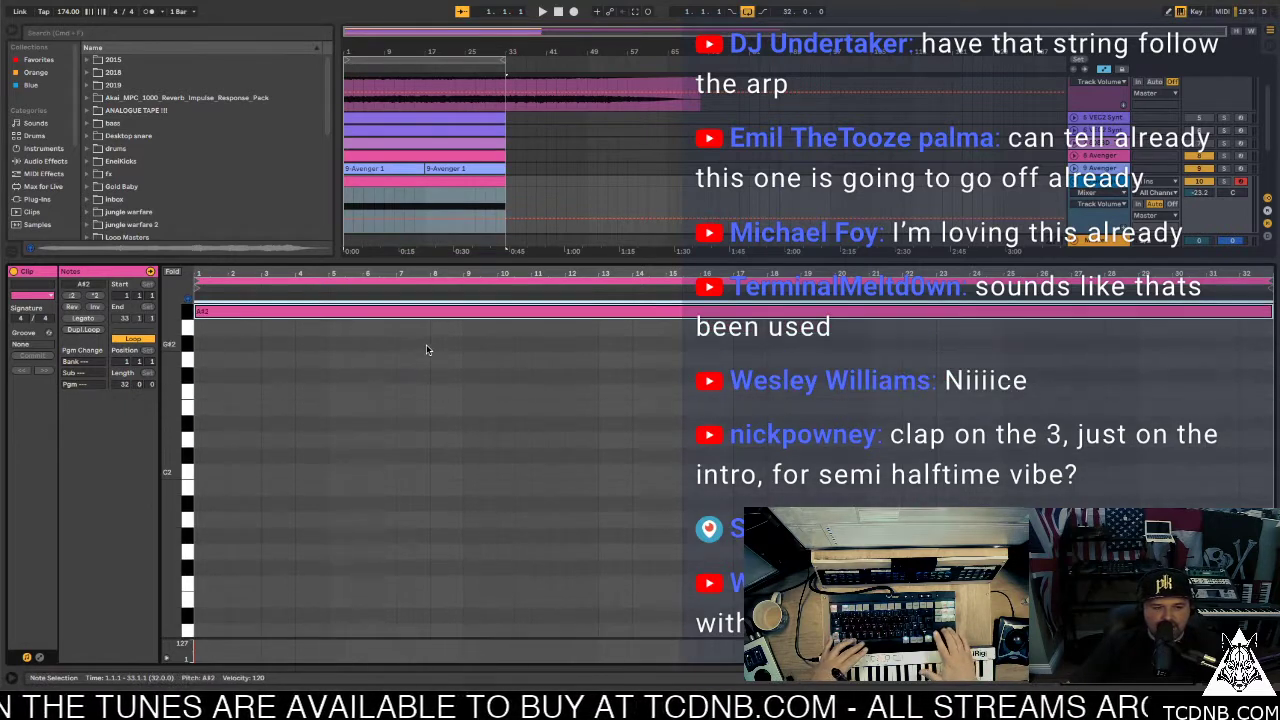
pyautogui.press('Up')
pyautogui.press('space')
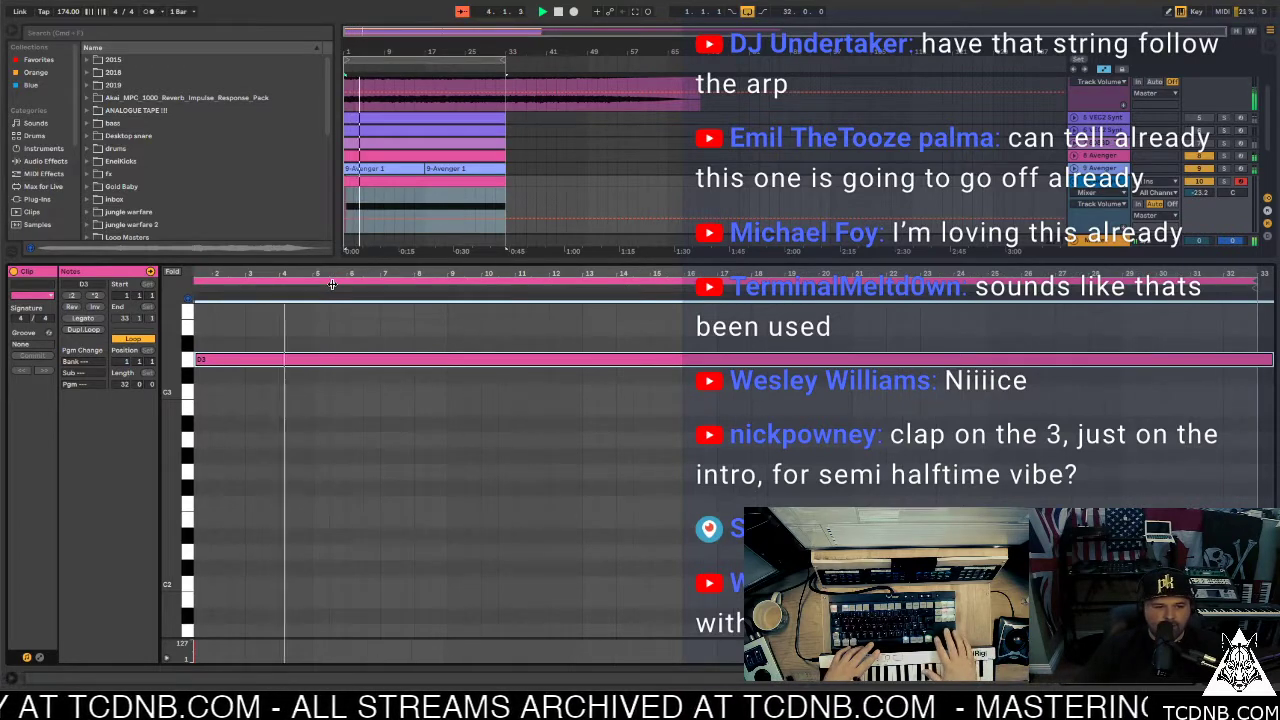
pyautogui.press('Right')
pyautogui.press('Left')
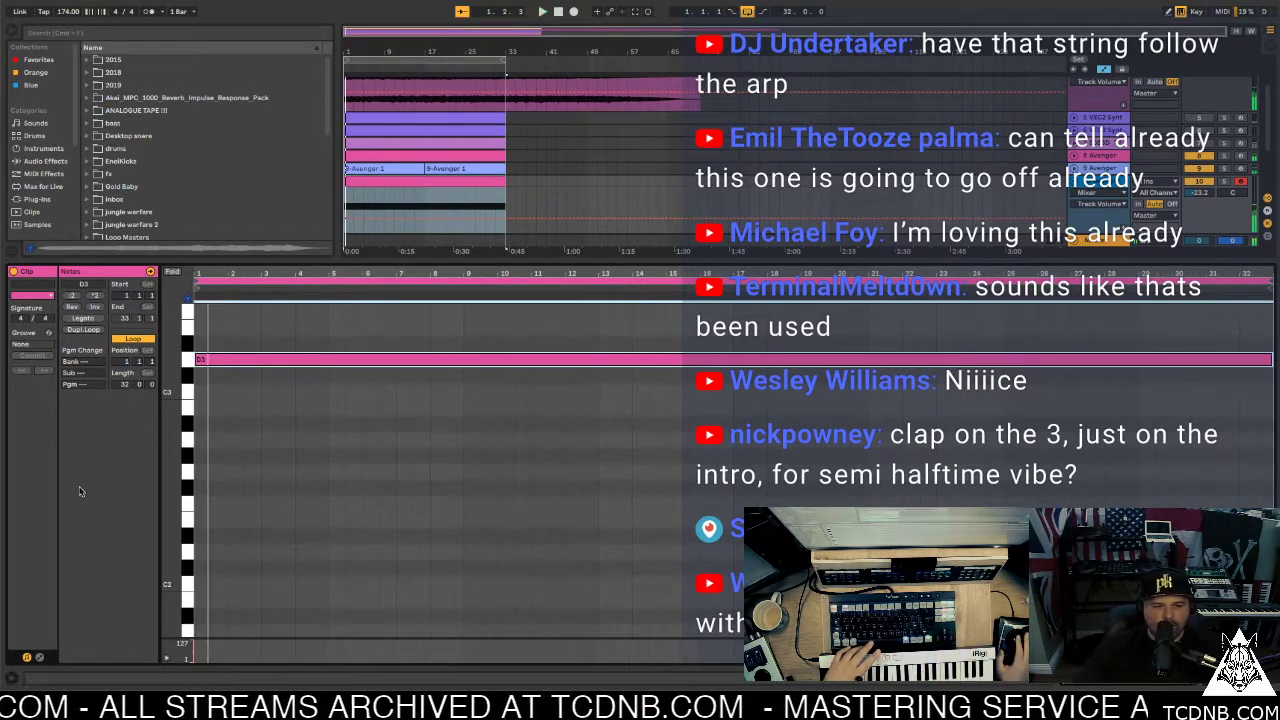
# Raise the long note from D3 to F3 during playback
pyautogui.press('Up')
pyautogui.press('Up')
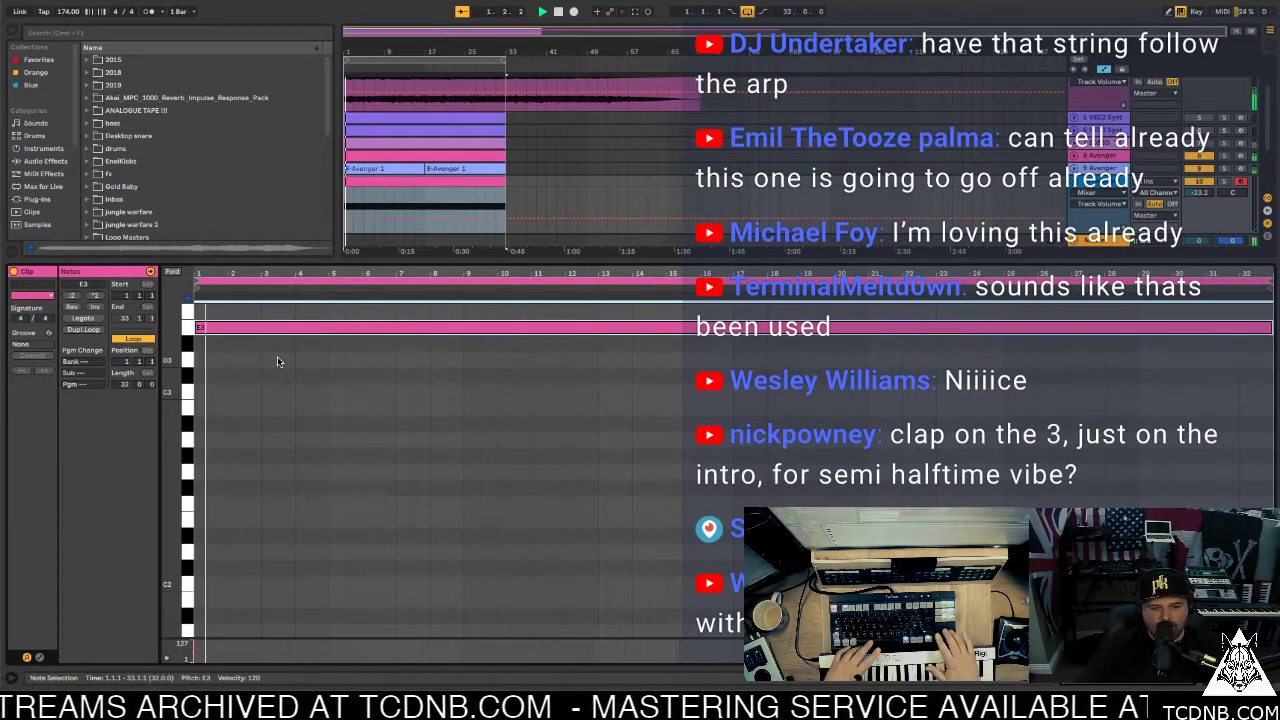
pyautogui.press('Up')
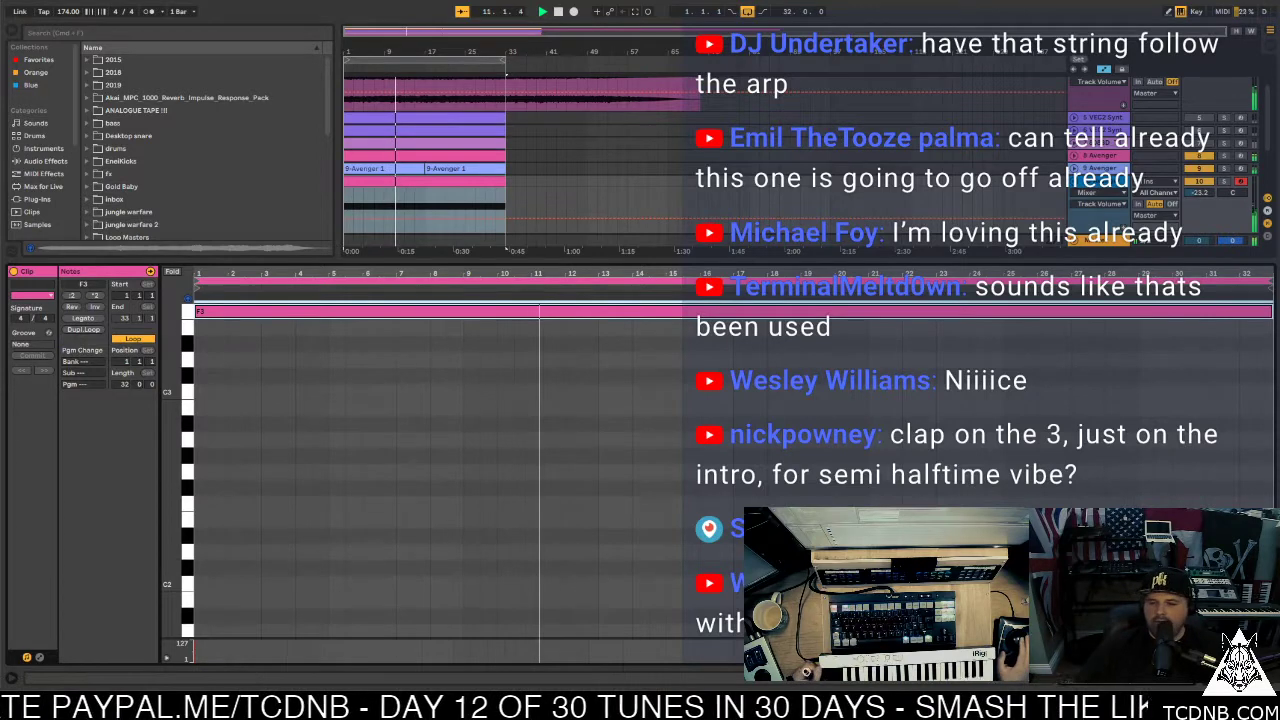
# Close the clip's note editor and collapse track 10 Avenger in the arrangement
pyautogui.hotkey('ctrl', 'alt', 'l')
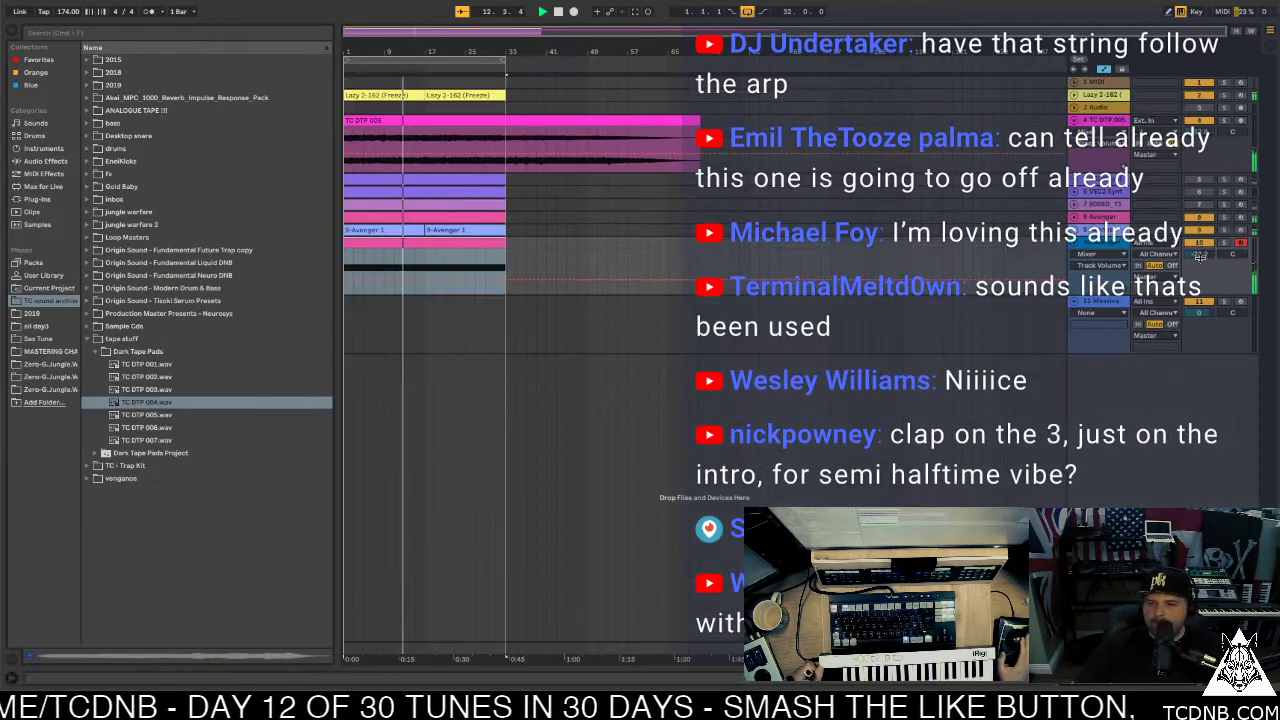
pyautogui.click(1074, 244)
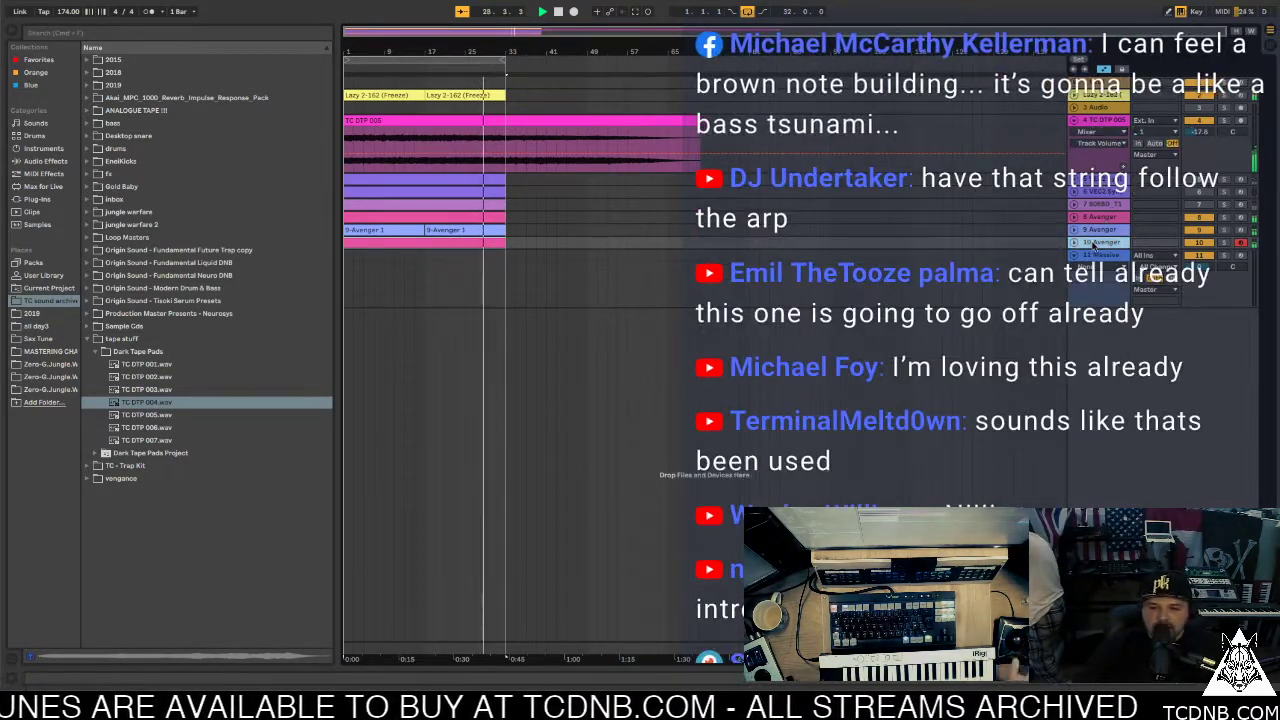
pyautogui.press('a')
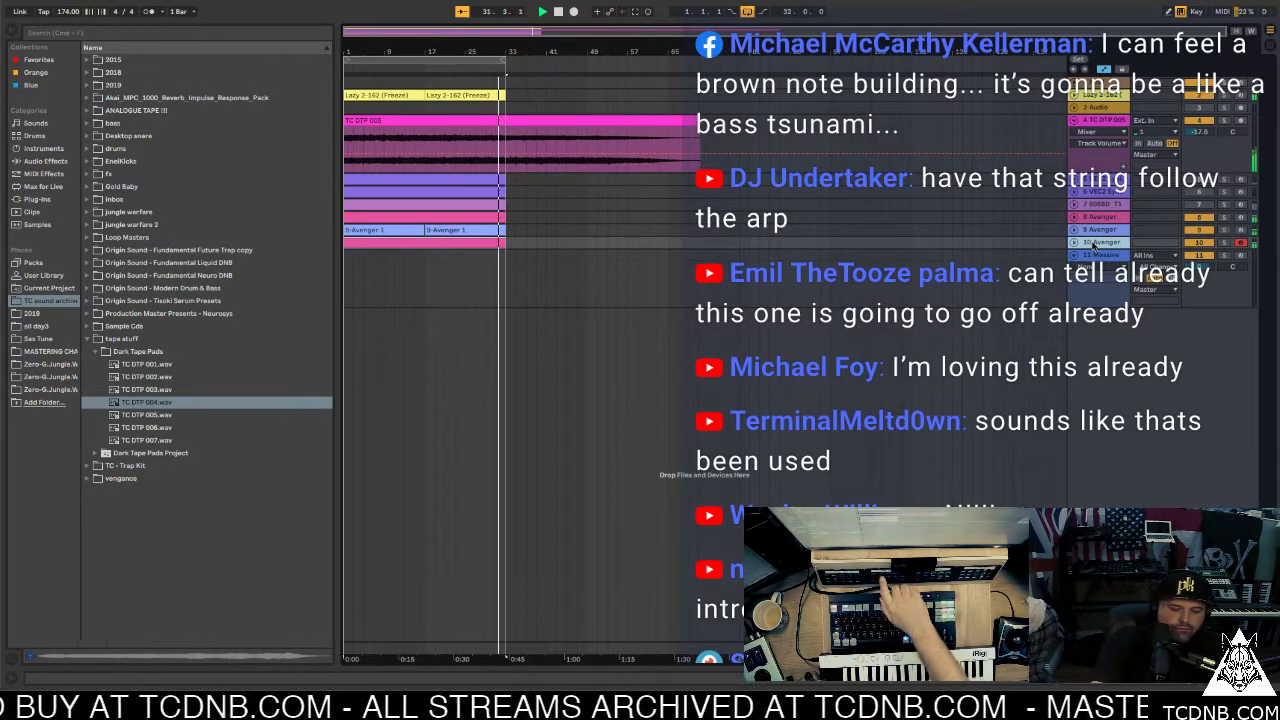
# Add a new MIDI track with Avenger below track 10 and load the Brass gran lead preset from TC Presets
pyautogui.hotkey('ctrl', 'shift', 't')
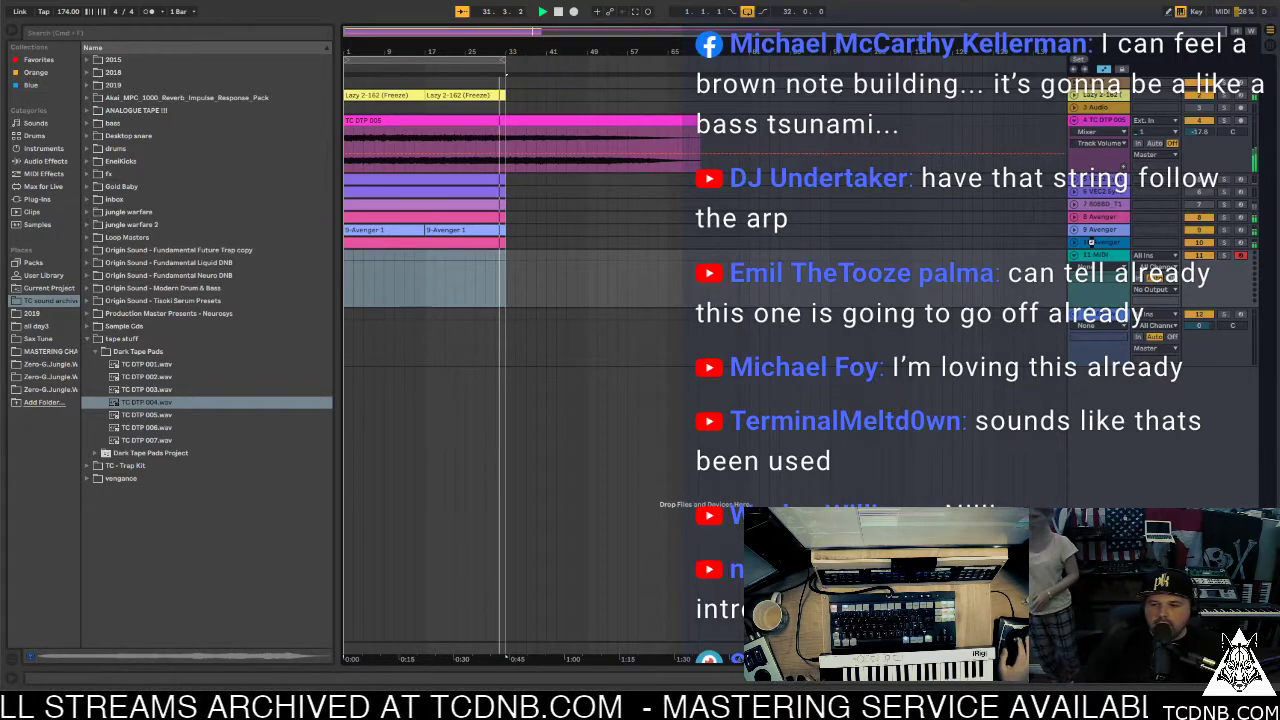
pyautogui.click(1094, 246)
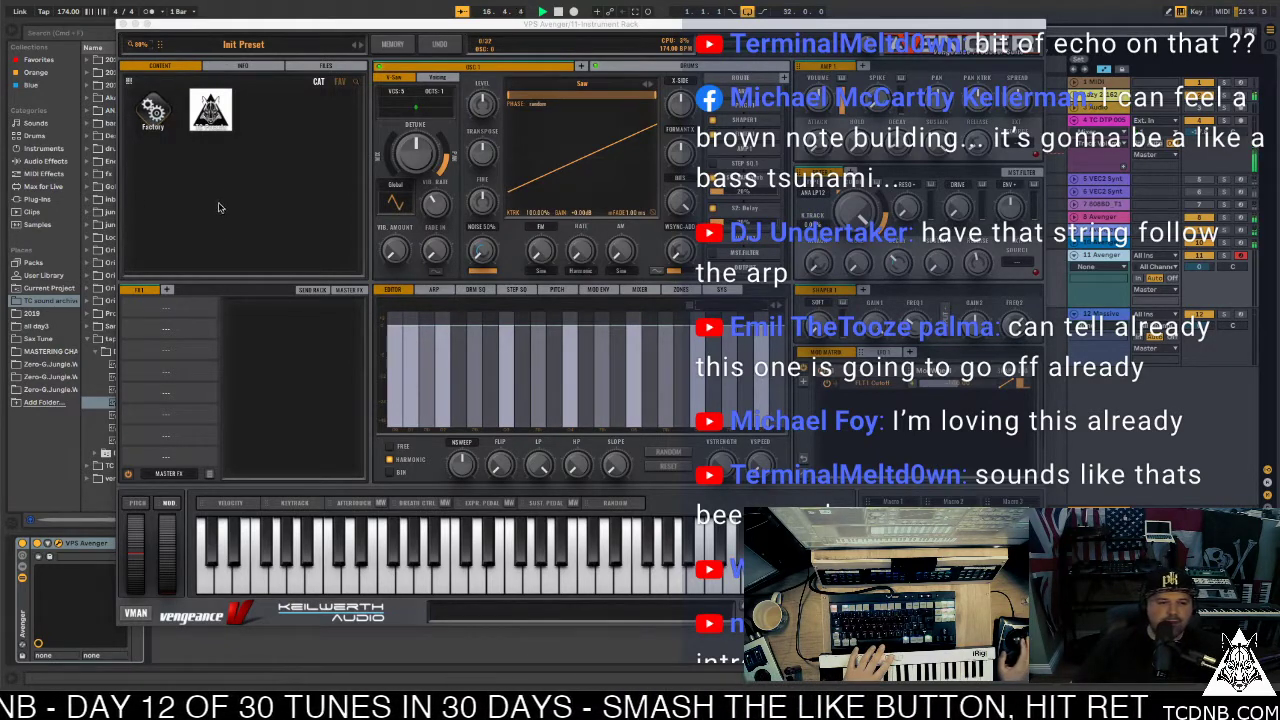
pyautogui.click(210, 110)
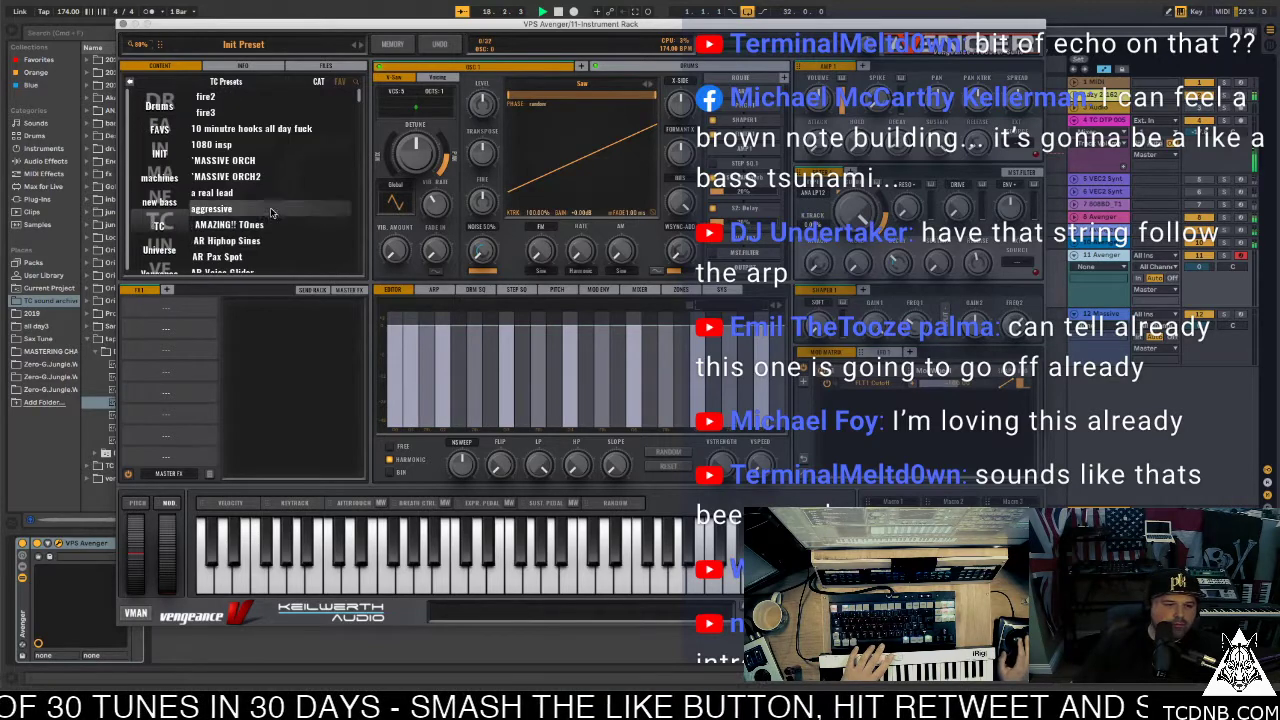
pyautogui.scroll(-5, 273, 150)
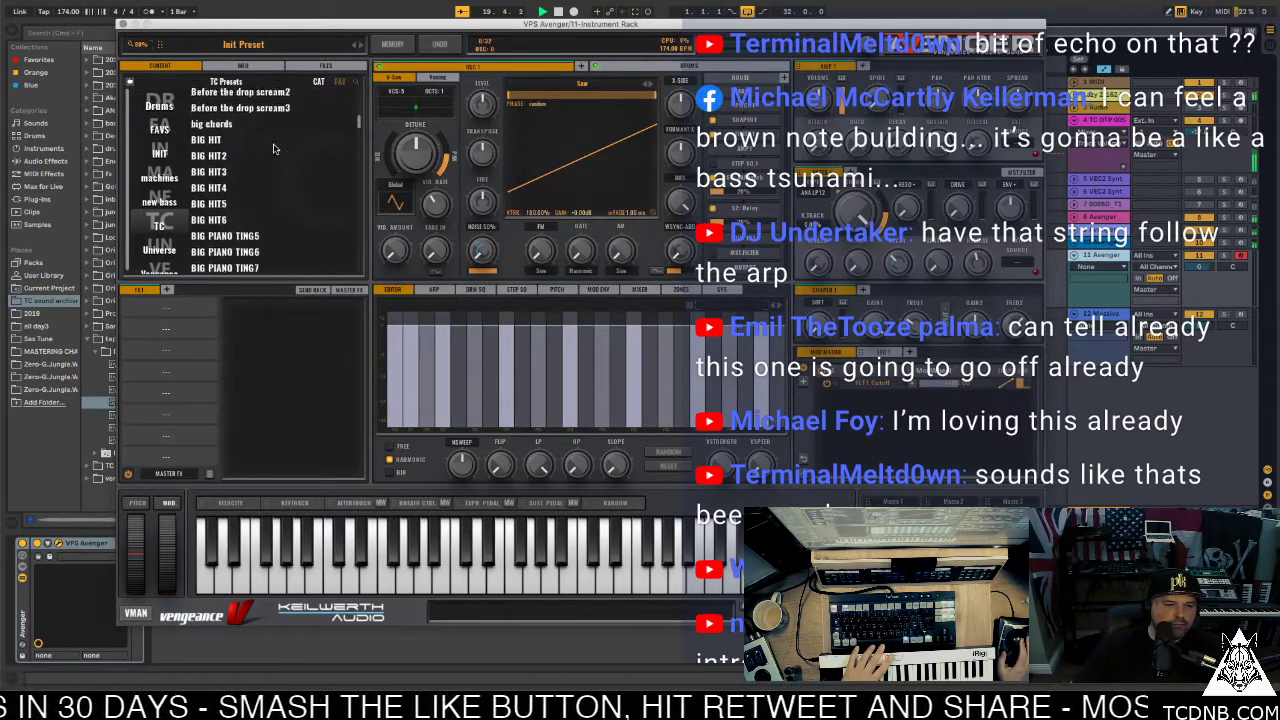
pyautogui.scroll(-5, 273, 149)
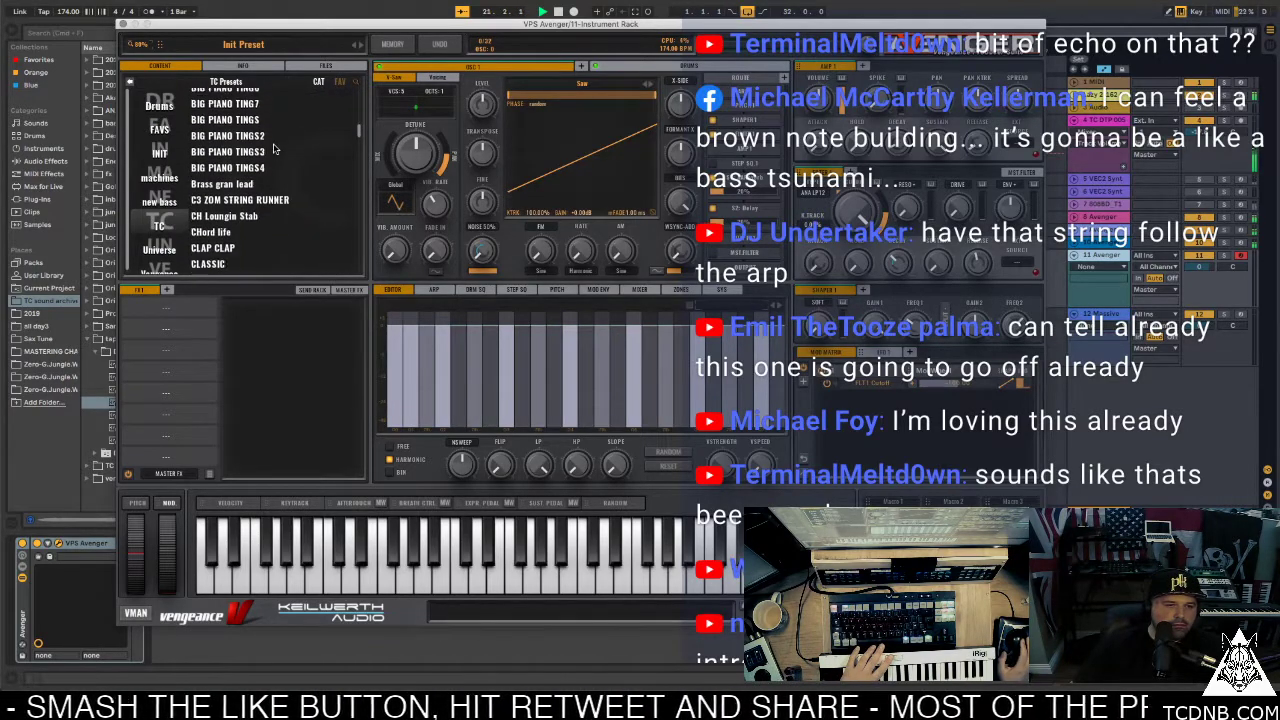
pyautogui.scroll(-2, 273, 149)
pyautogui.click(253, 136)
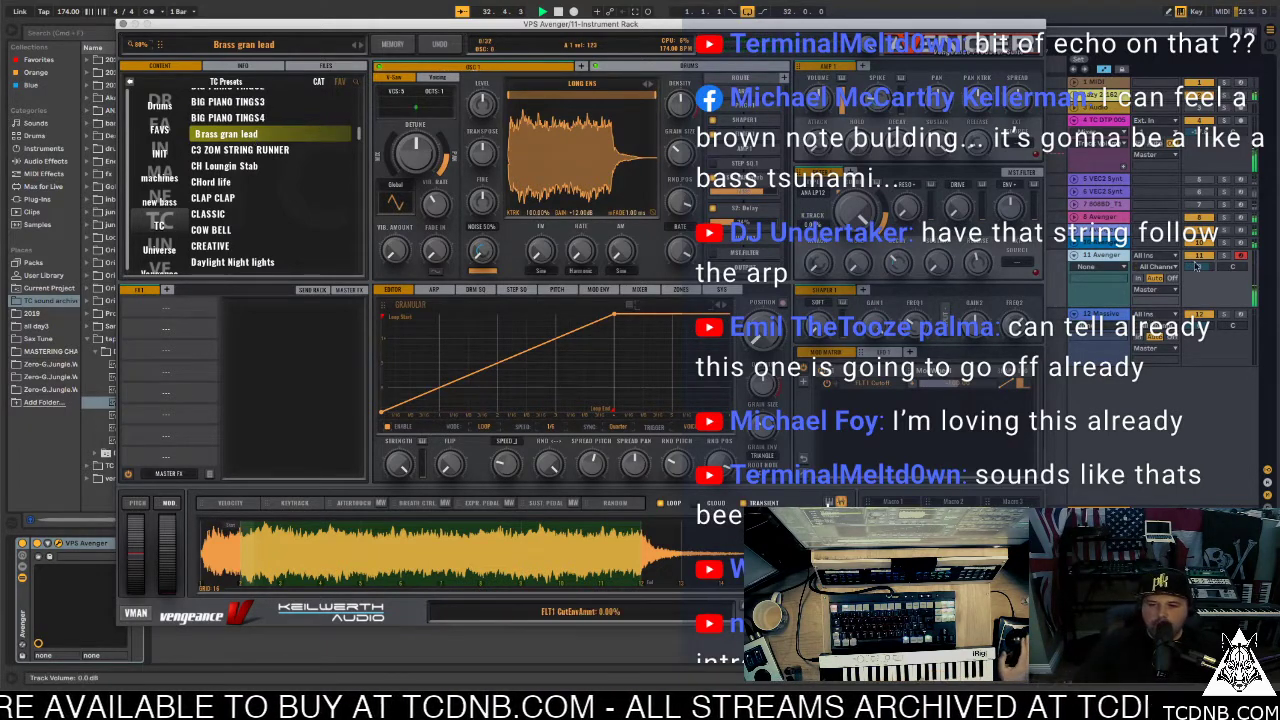
# Lower track 11 Avenger's volume to -15.4 dB and record a MIDI melody on it over the first 16 bars
pyautogui.moveTo(1198, 266); pyautogui.dragTo(1198, 300)
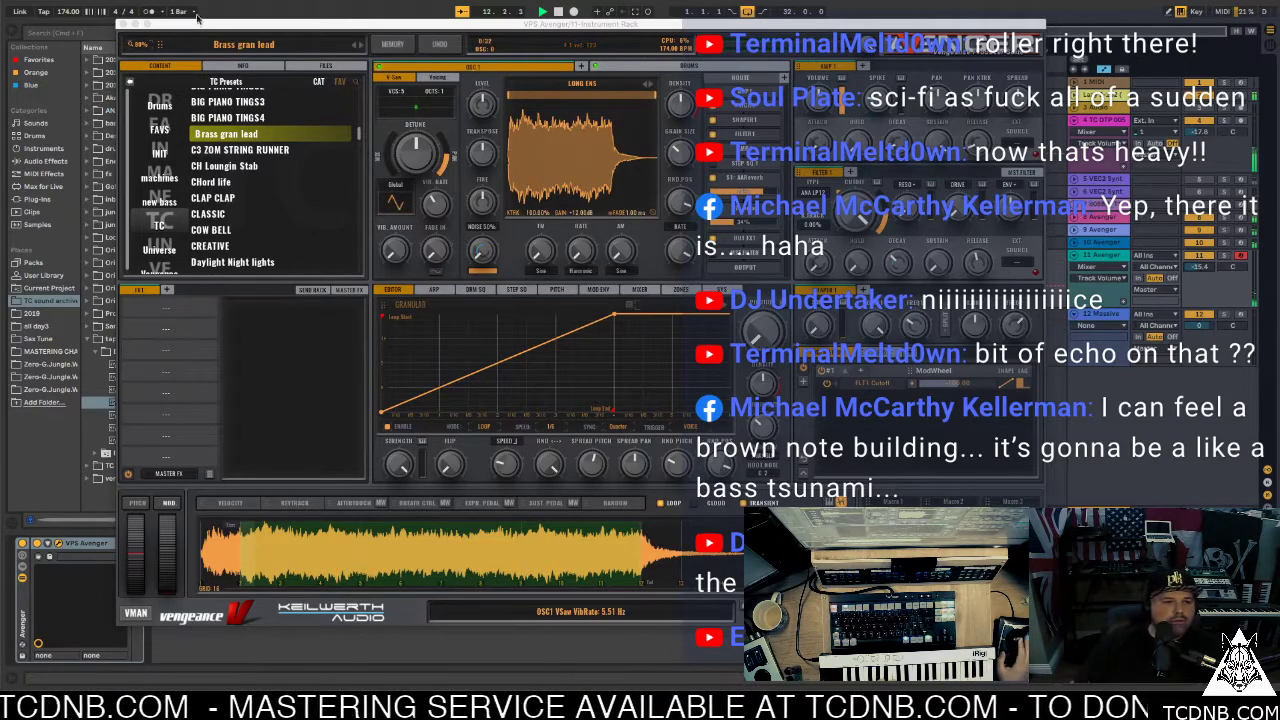
pyautogui.click(123, 24)
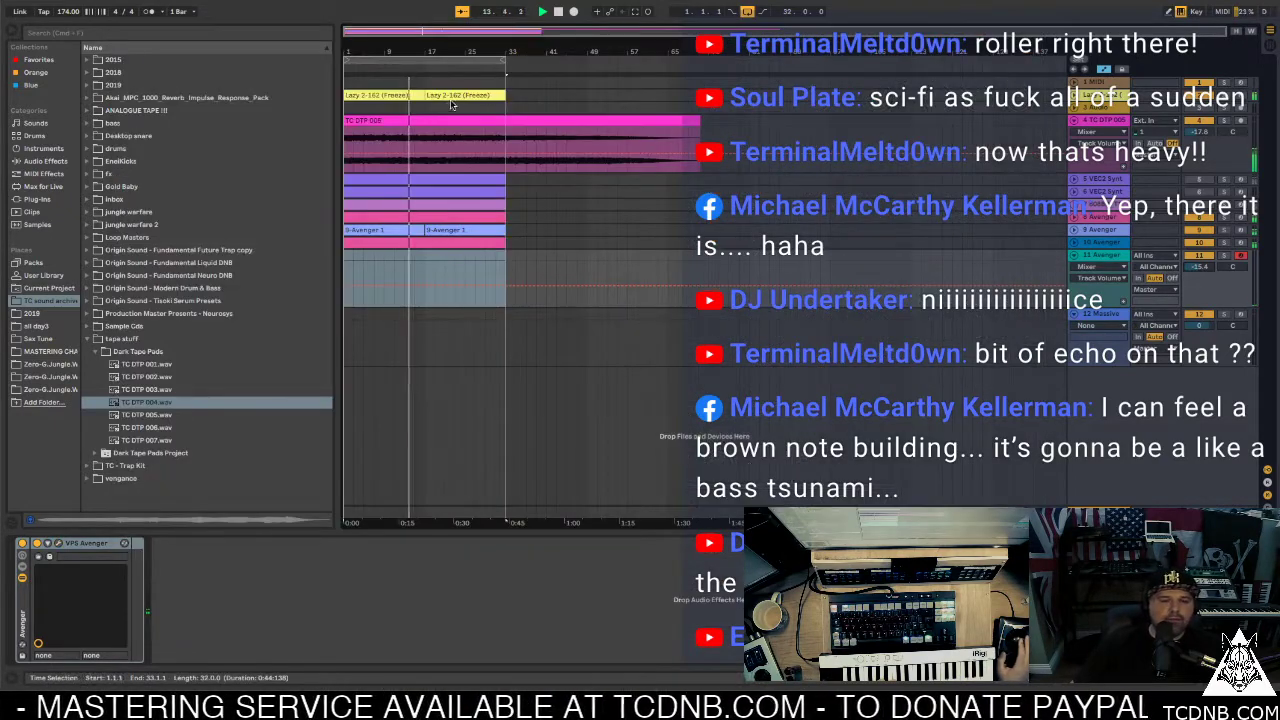
pyautogui.hotkey('ctrl', 'a')
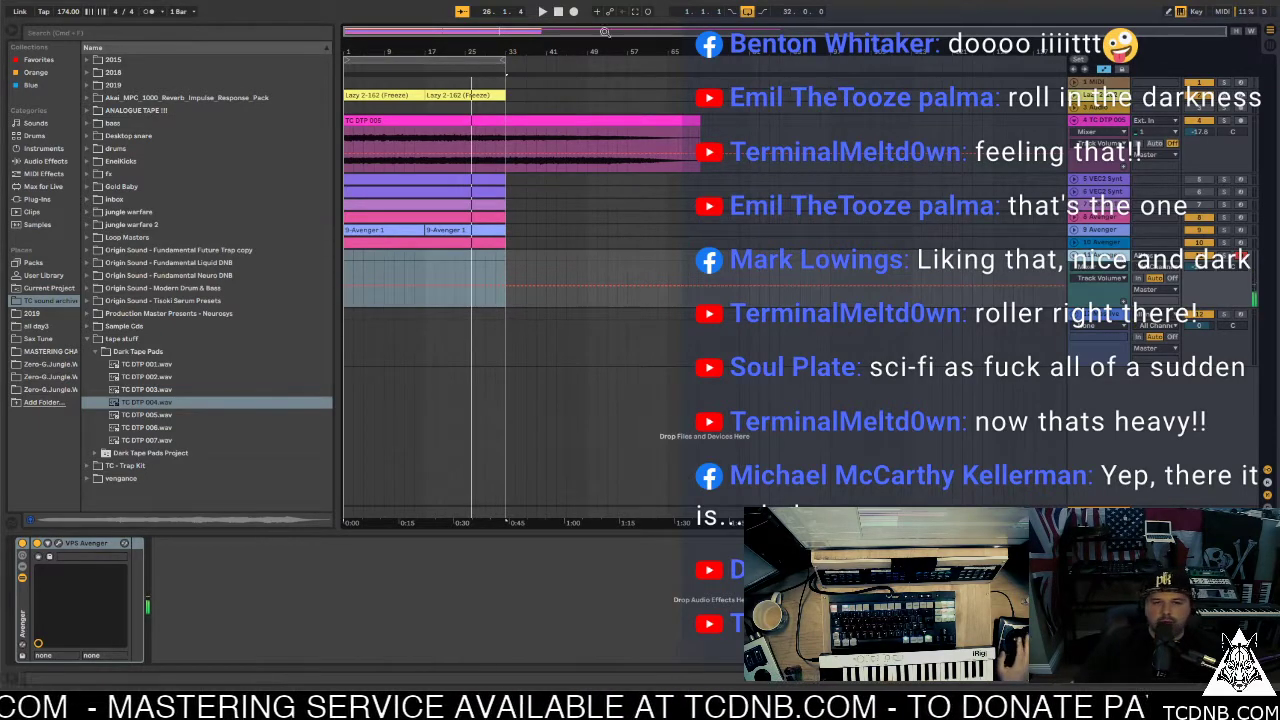
pyautogui.click(576, 11)
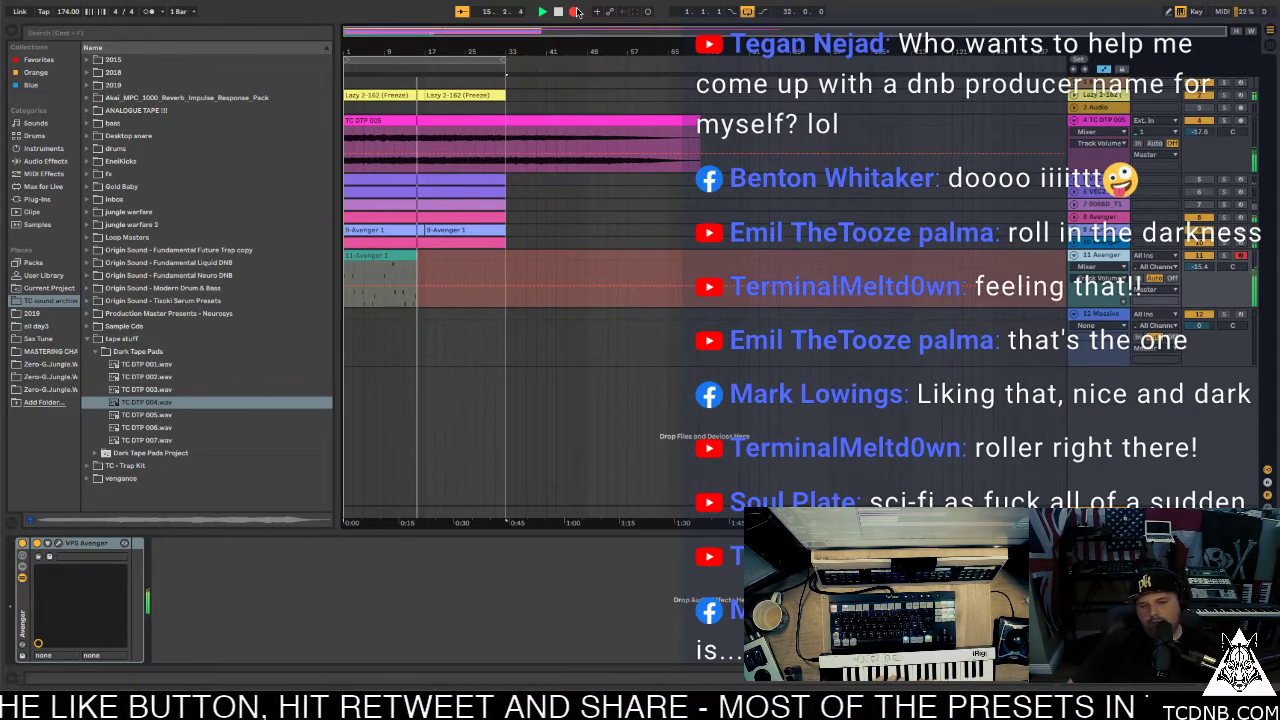
pyautogui.press('space')
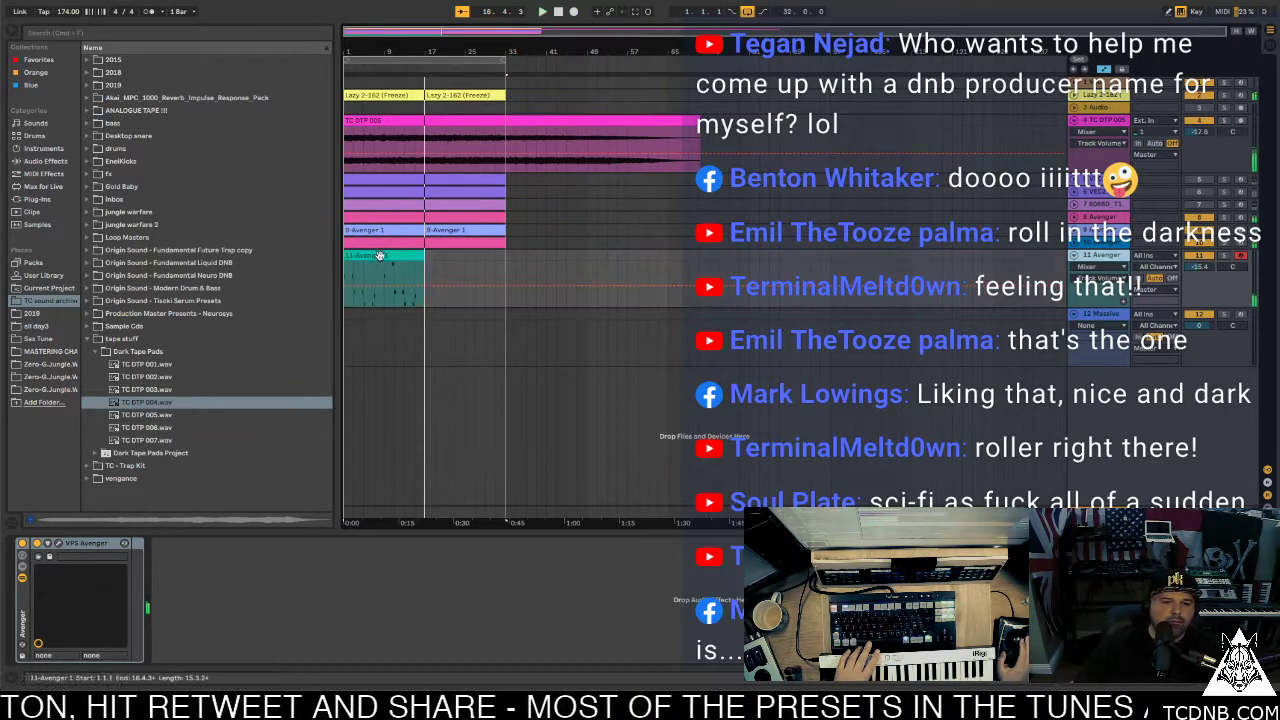
# Raise the note before bar 7 in the recorded track 11 clip to F2, quantize all its notes and play it back
pyautogui.press('space')
pyautogui.doubleClick(380, 256)
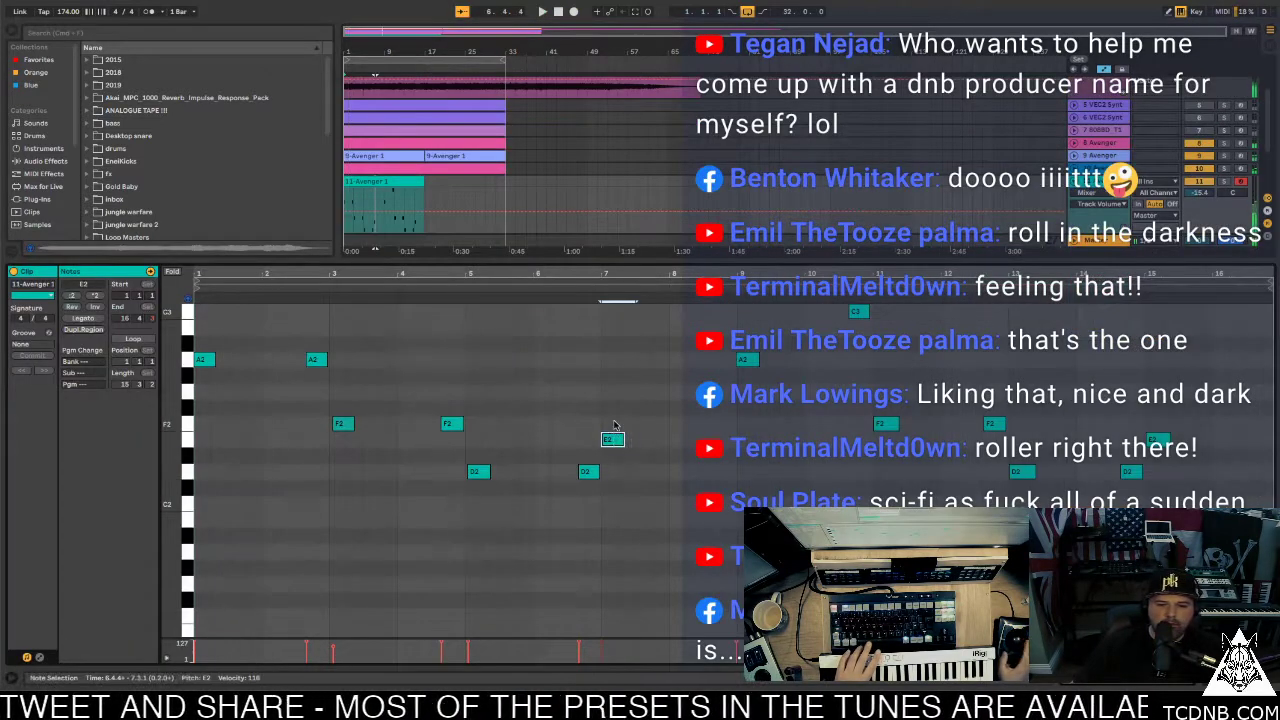
pyautogui.moveTo(614, 425); pyautogui.dragTo(612, 423)
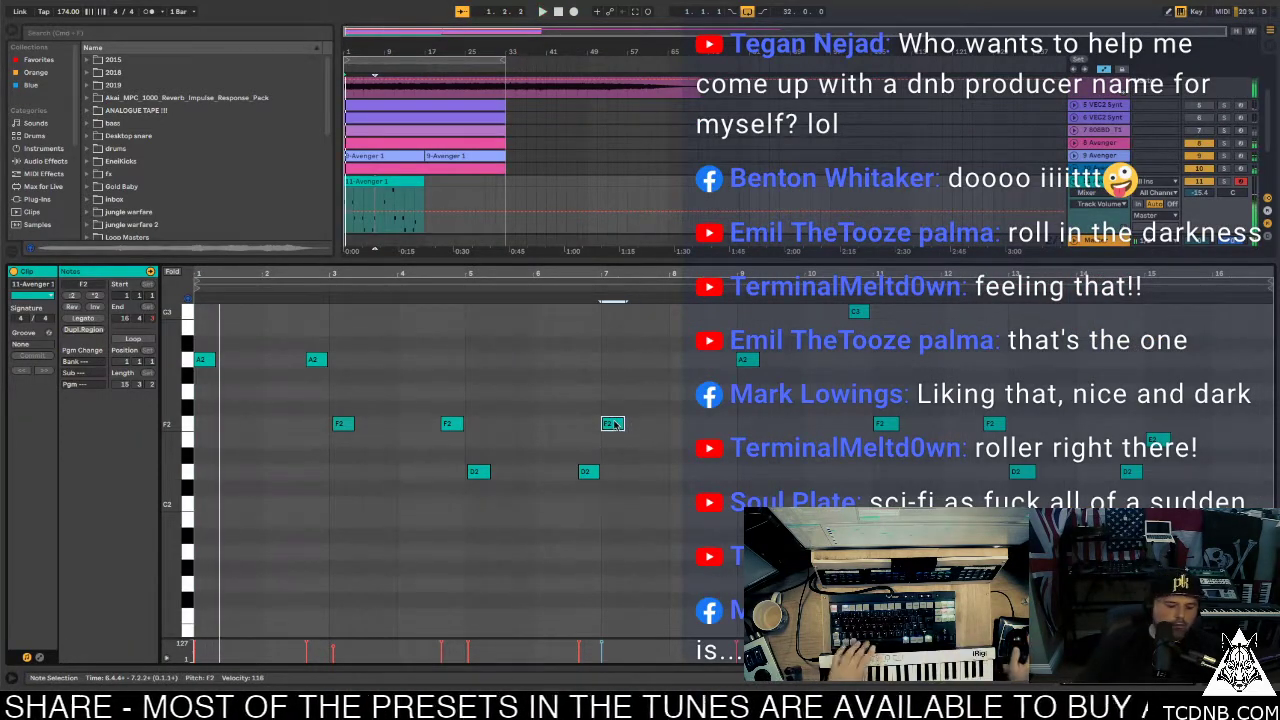
pyautogui.hotkey('ctrl', 'a')
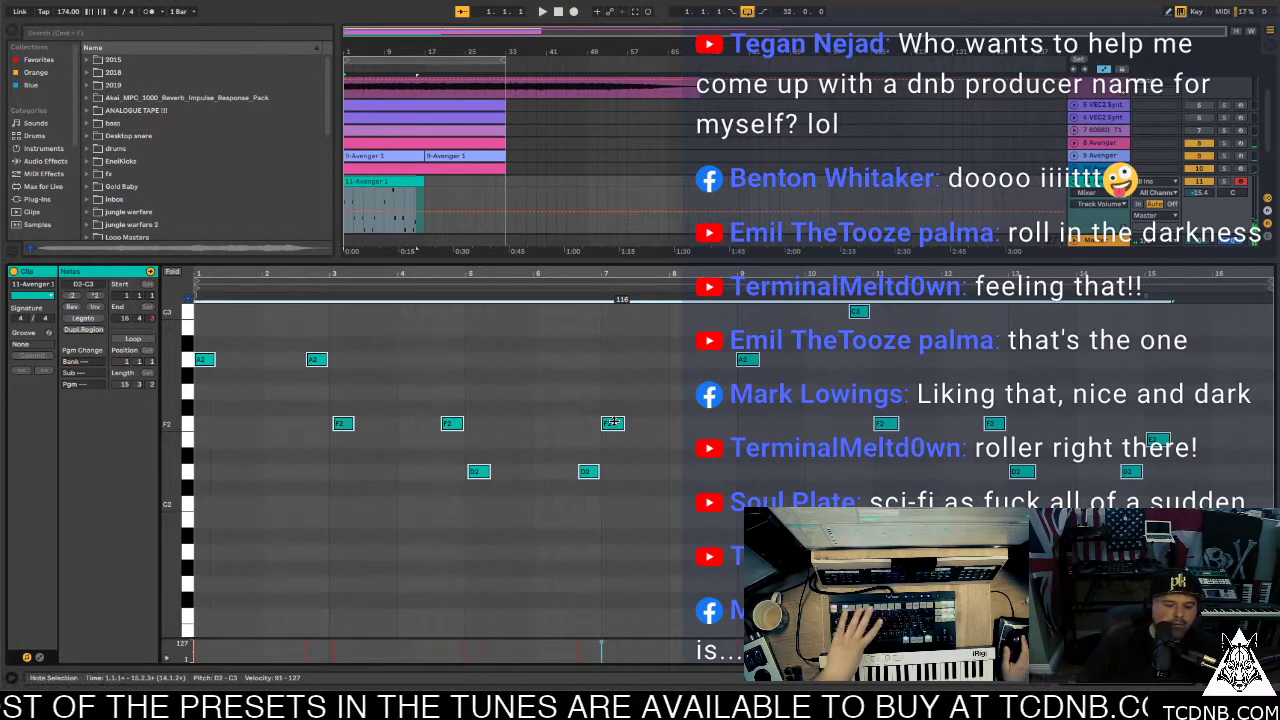
pyautogui.press('space')
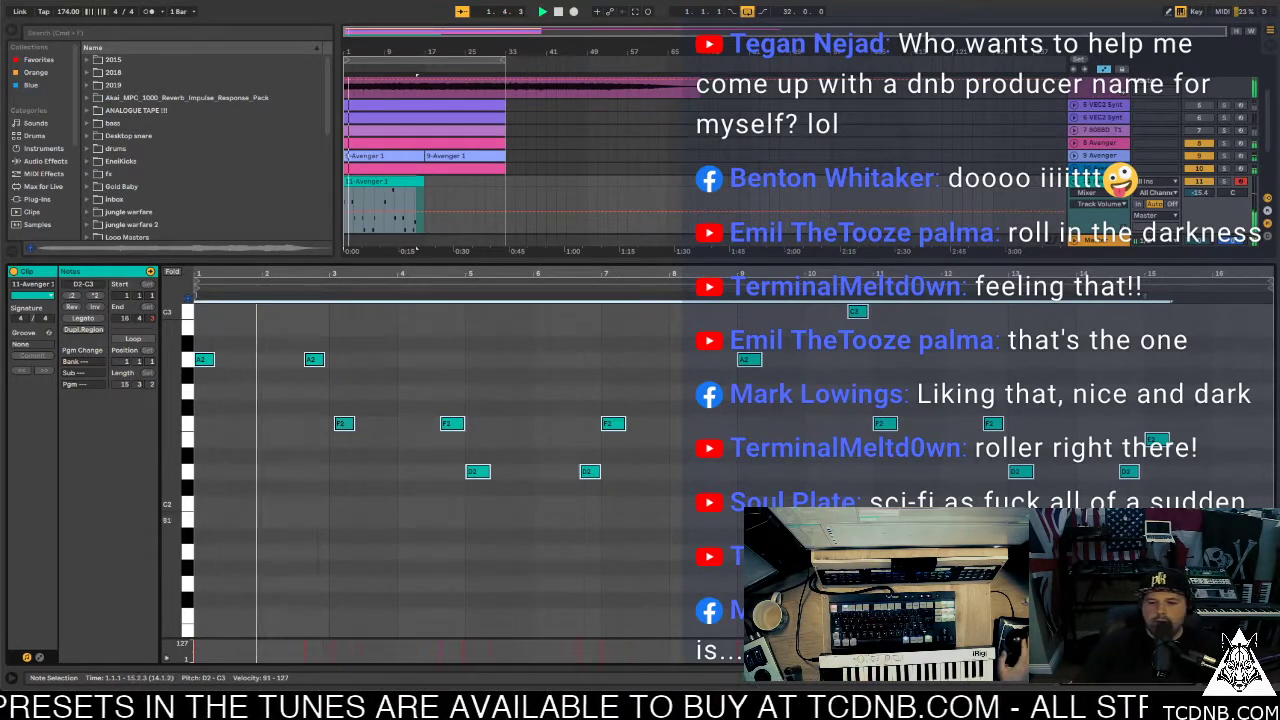
# Duplicate the track 11 Avenger clip at bar 17 so the part fills the 32-bar loop
pyautogui.hotkey('ctrl', 'alt', 'l')
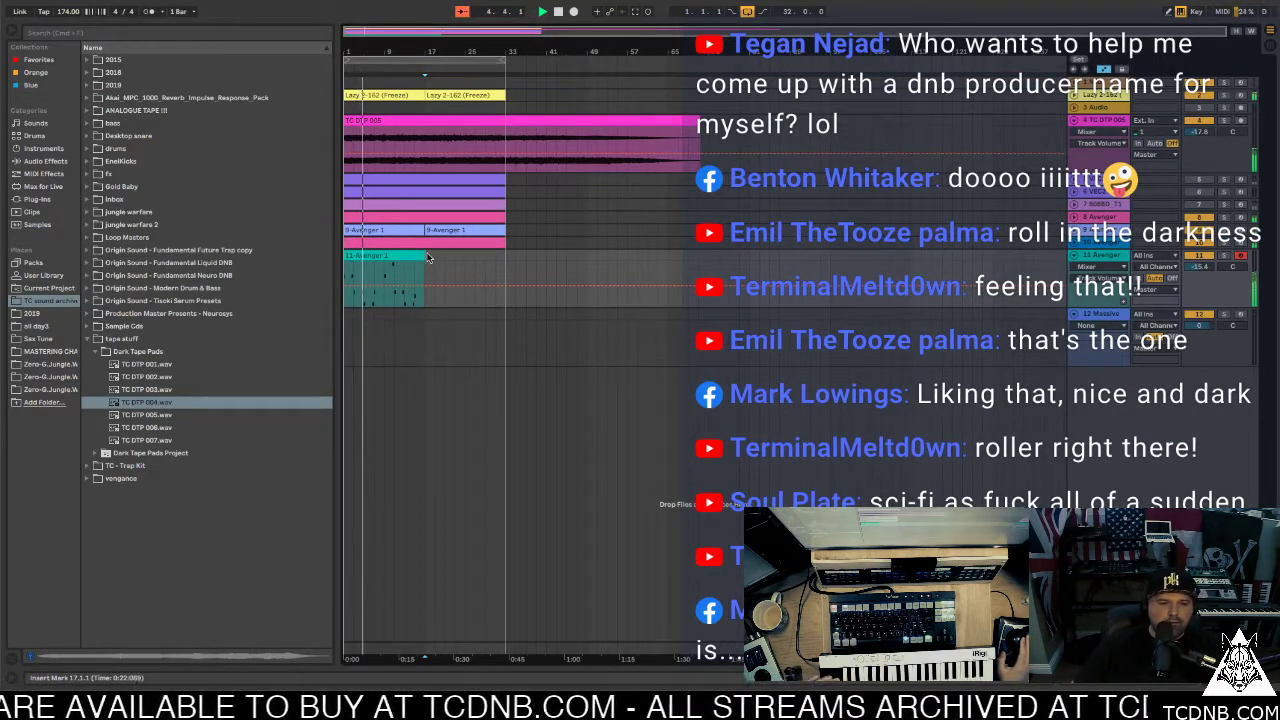
pyautogui.hotkey('ctrl', 'd')
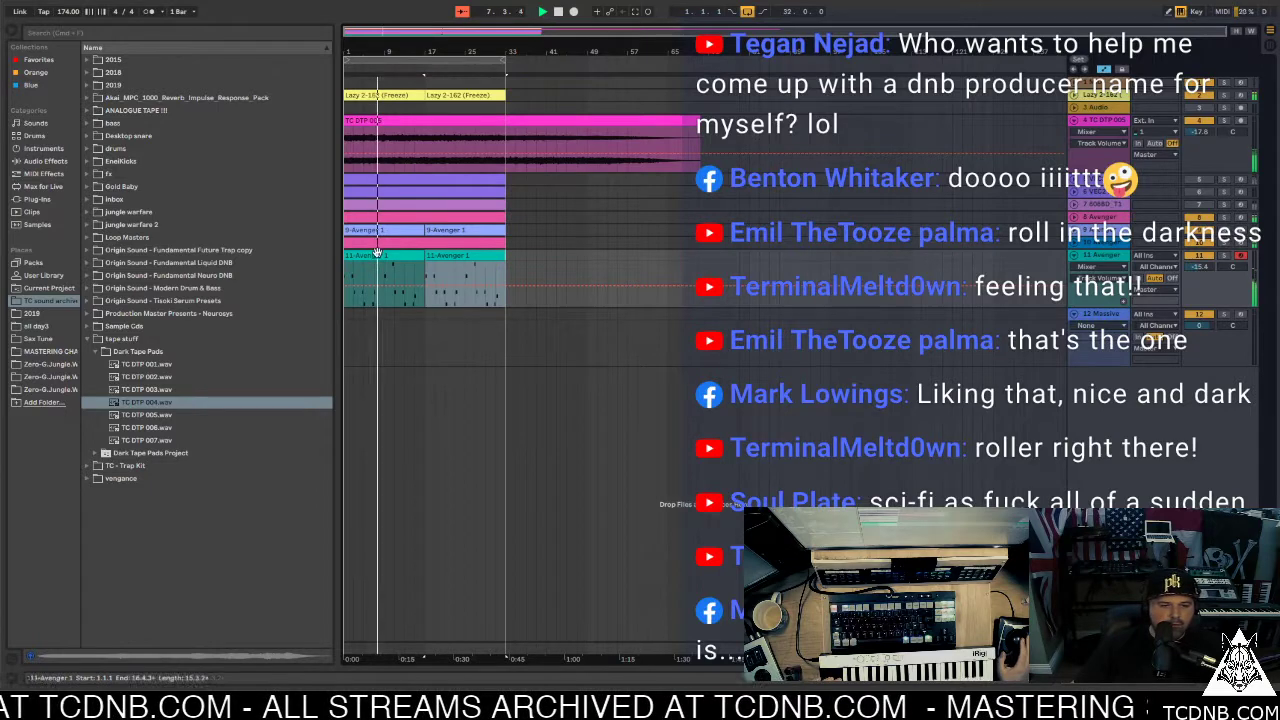
# Examine the short D2 note just before bar 7 in the first track 11 clip, and return to the arrangement
pyautogui.hotkey('ctrl', 'alt', 'l')
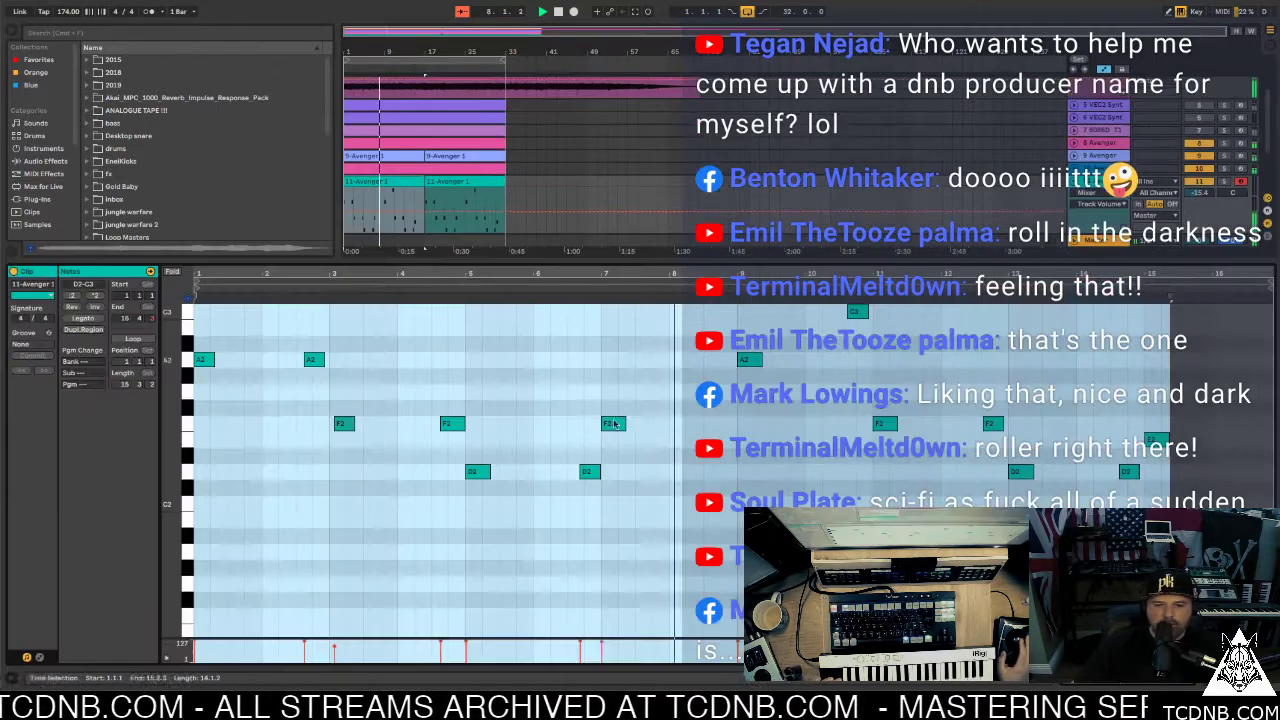
pyautogui.click(590, 472)
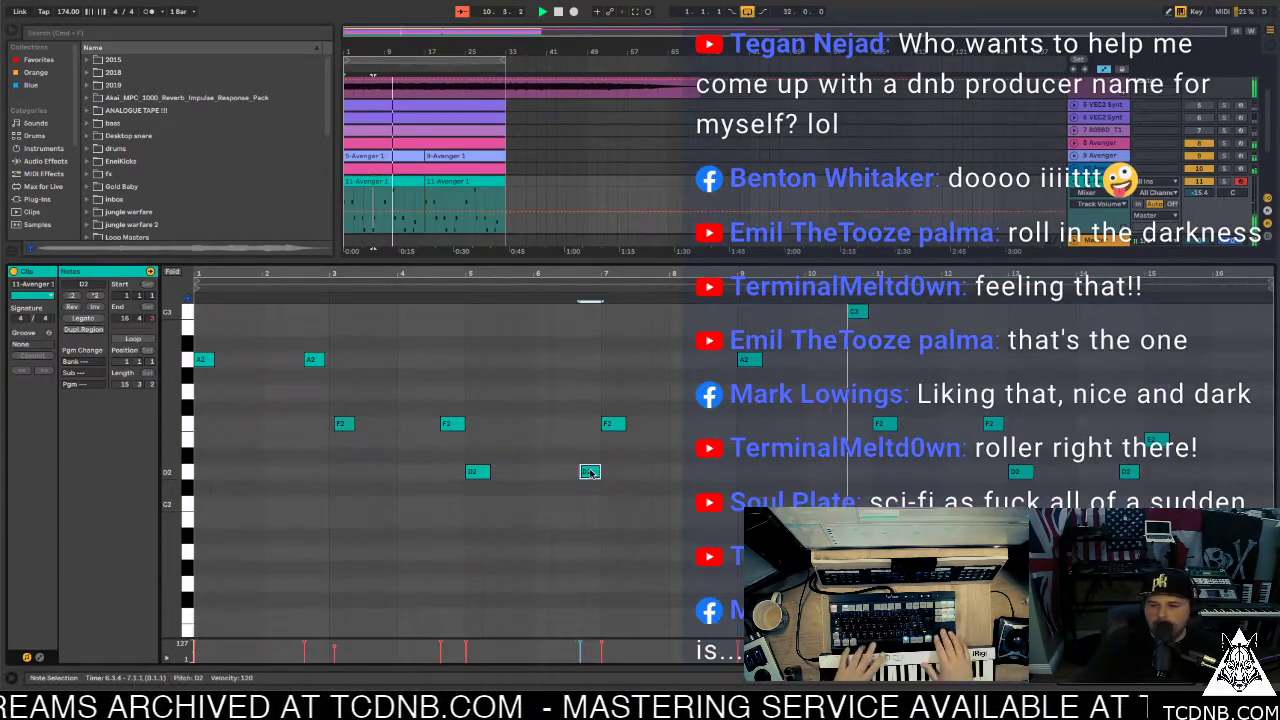
pyautogui.press('+')
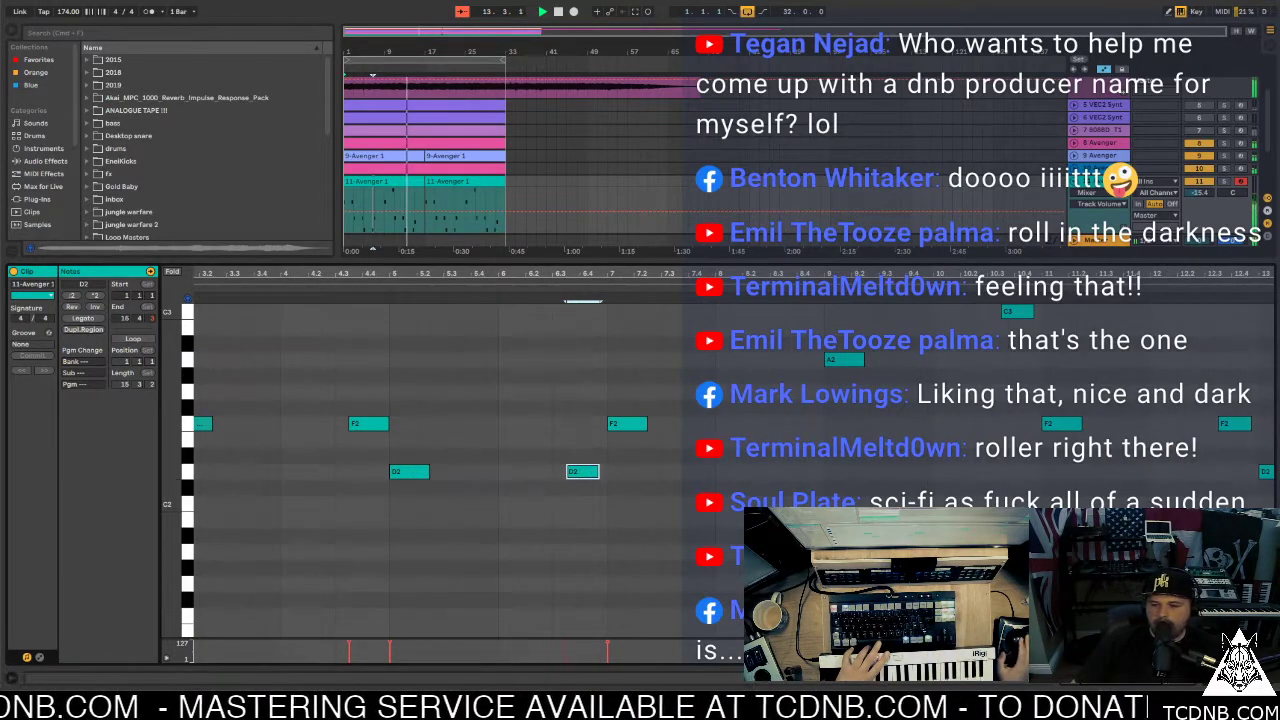
pyautogui.hotkey('ctrl', 'alt', 'l')
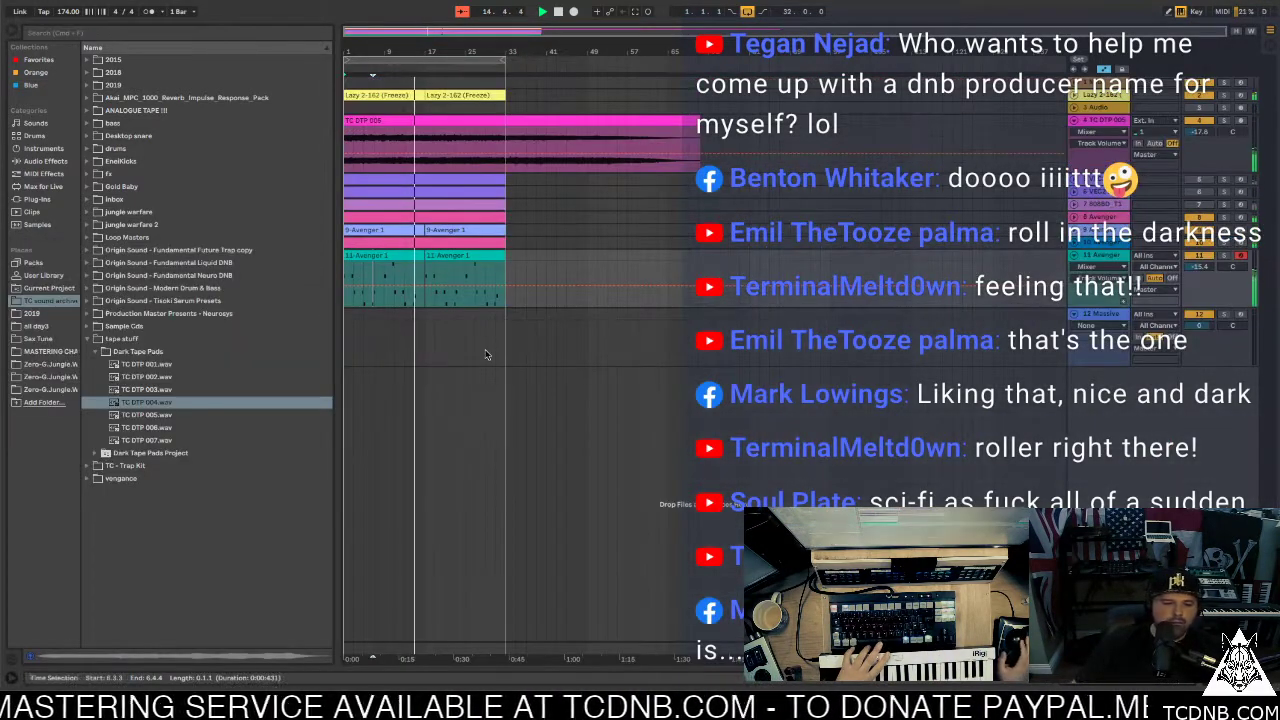
# Collapse track 11 Avenger and mute tracks 4, 9, 10 and 11
pyautogui.click(446, 286)
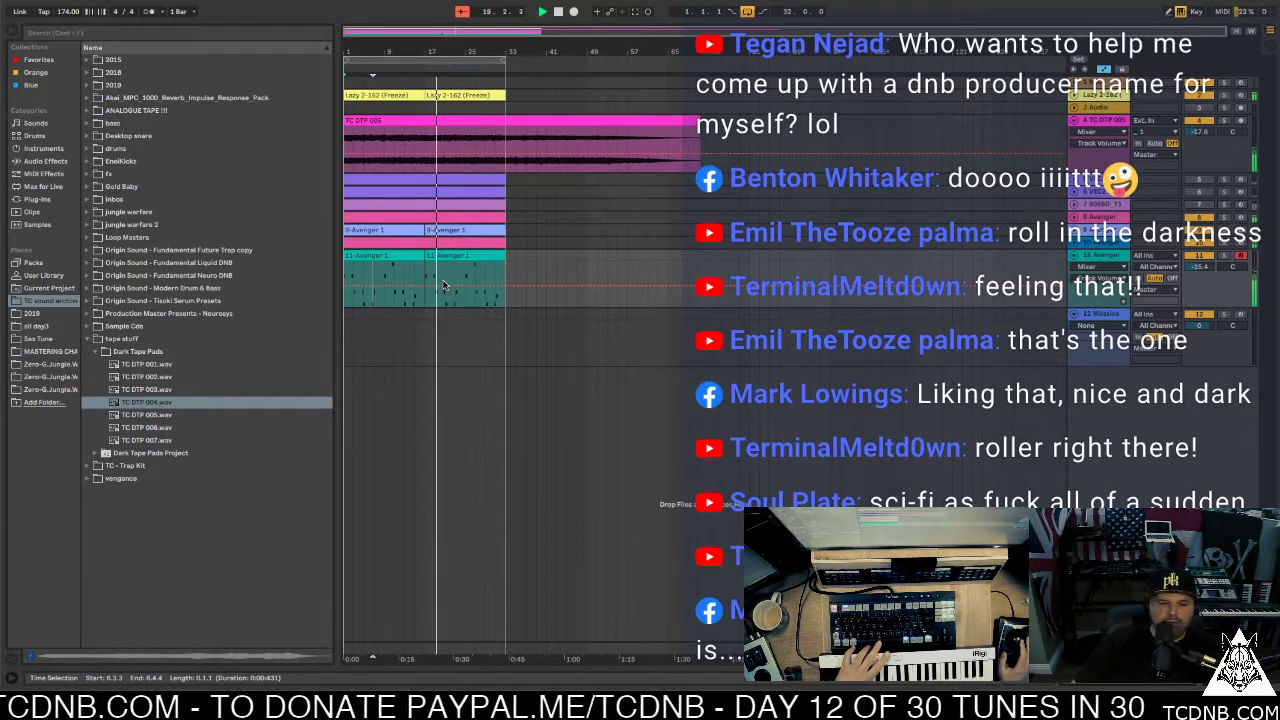
pyautogui.click(1075, 258)
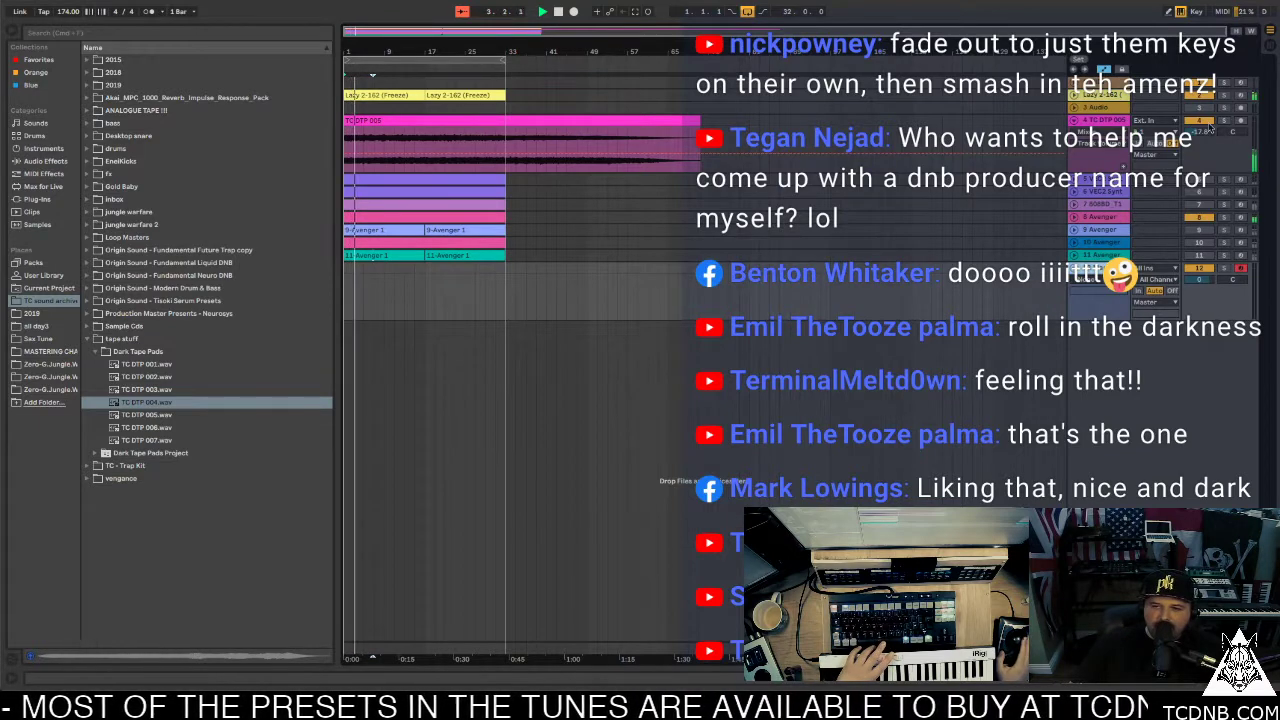
pyautogui.click(352, 168)
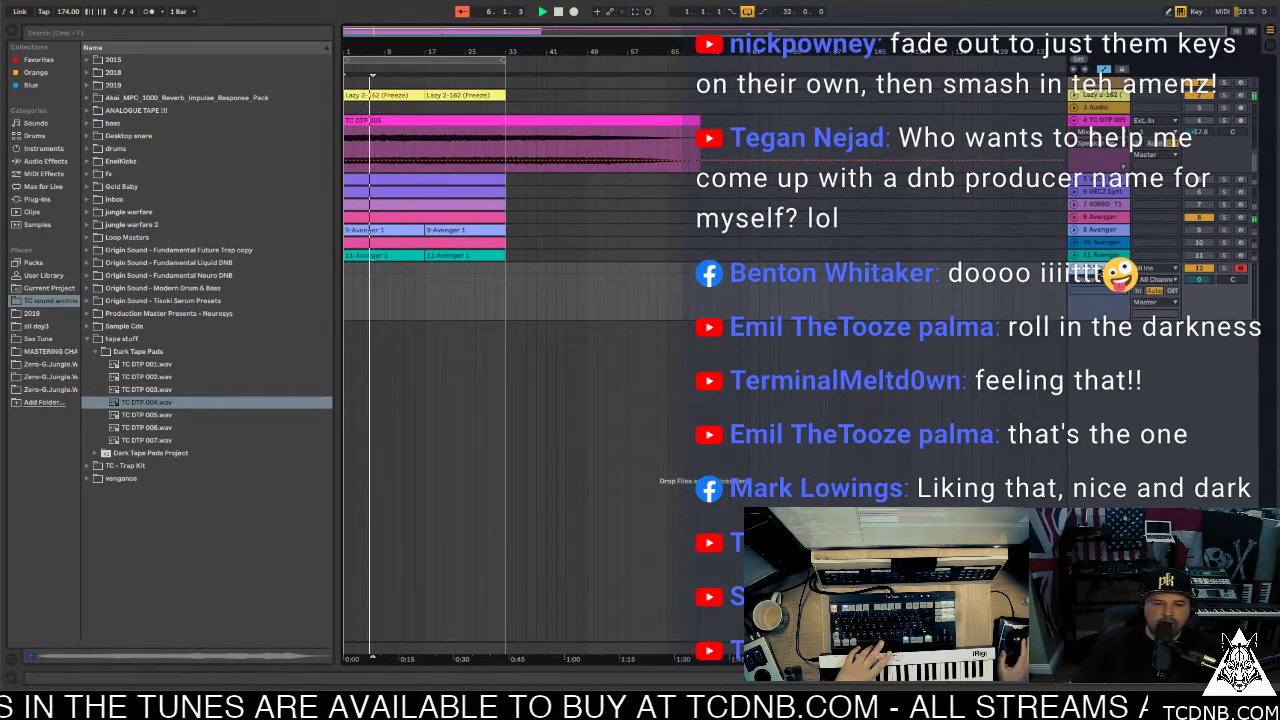
# Open the drum rack of the Lazy 2-162 track and select the pad that layers Slice 3 with Clap 39
pyautogui.click(673, 124)
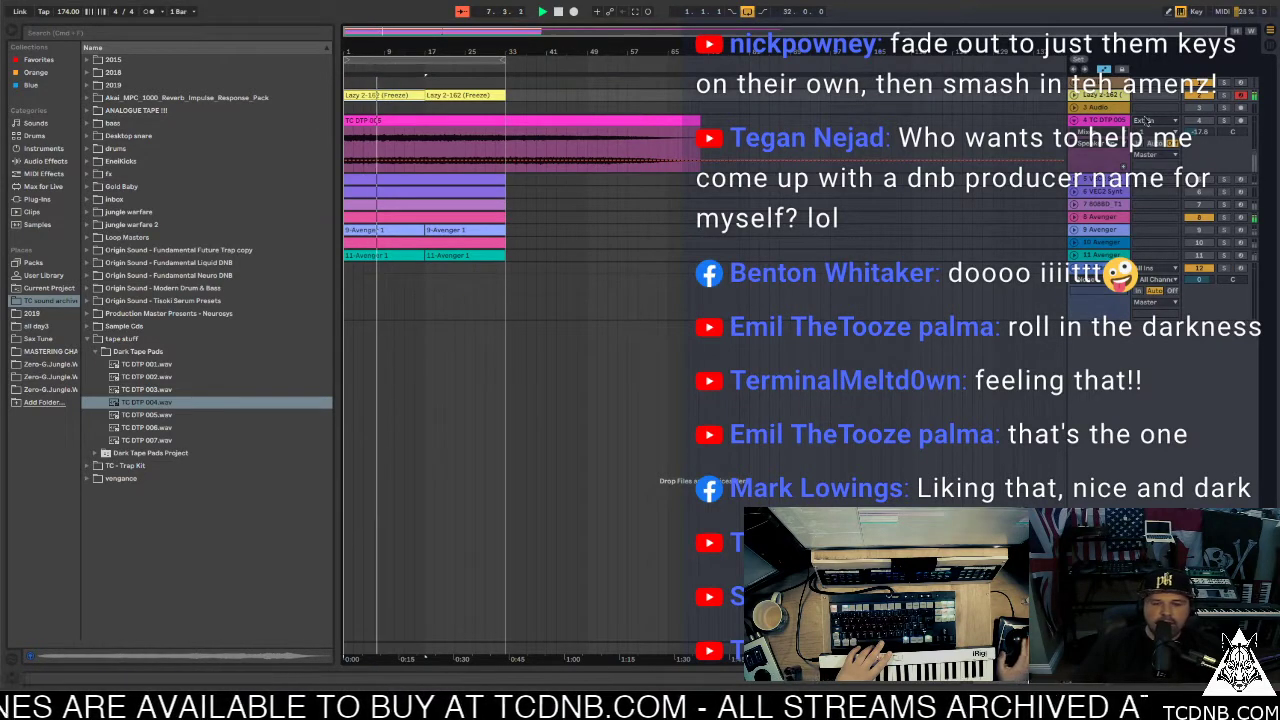
pyautogui.hotkey('ctrl', 'alt', 'l')
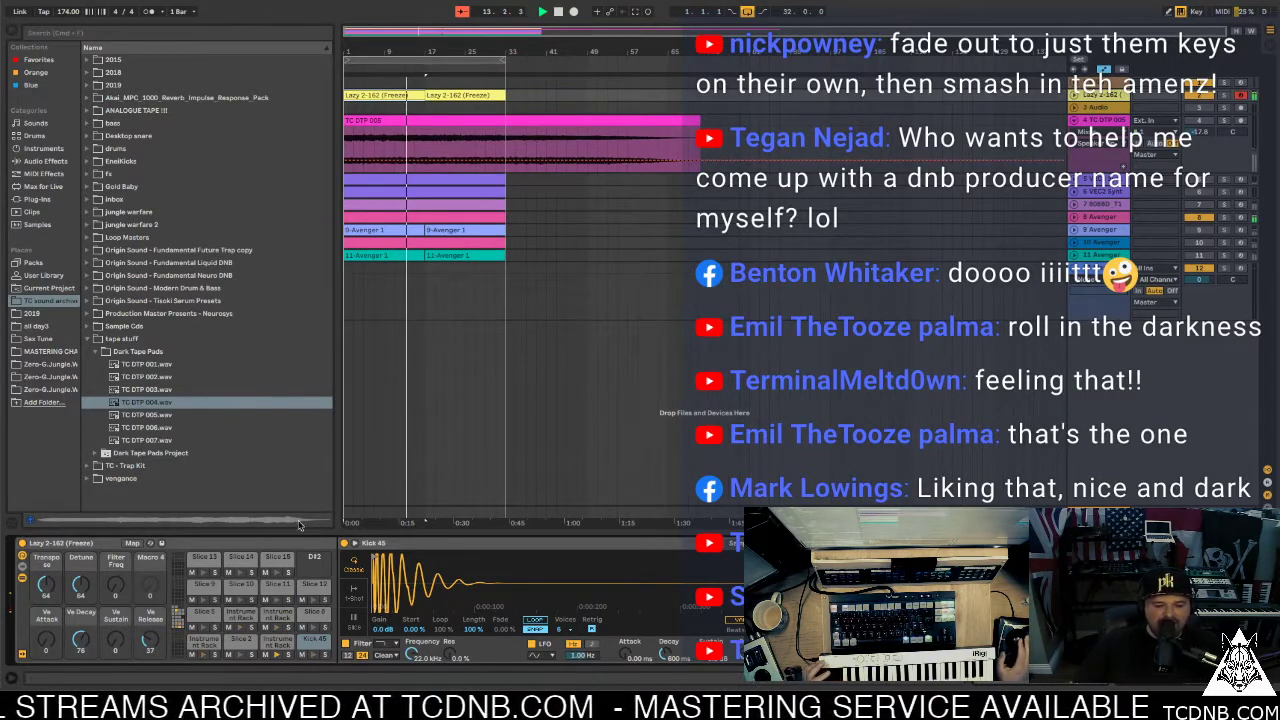
pyautogui.click(281, 648)
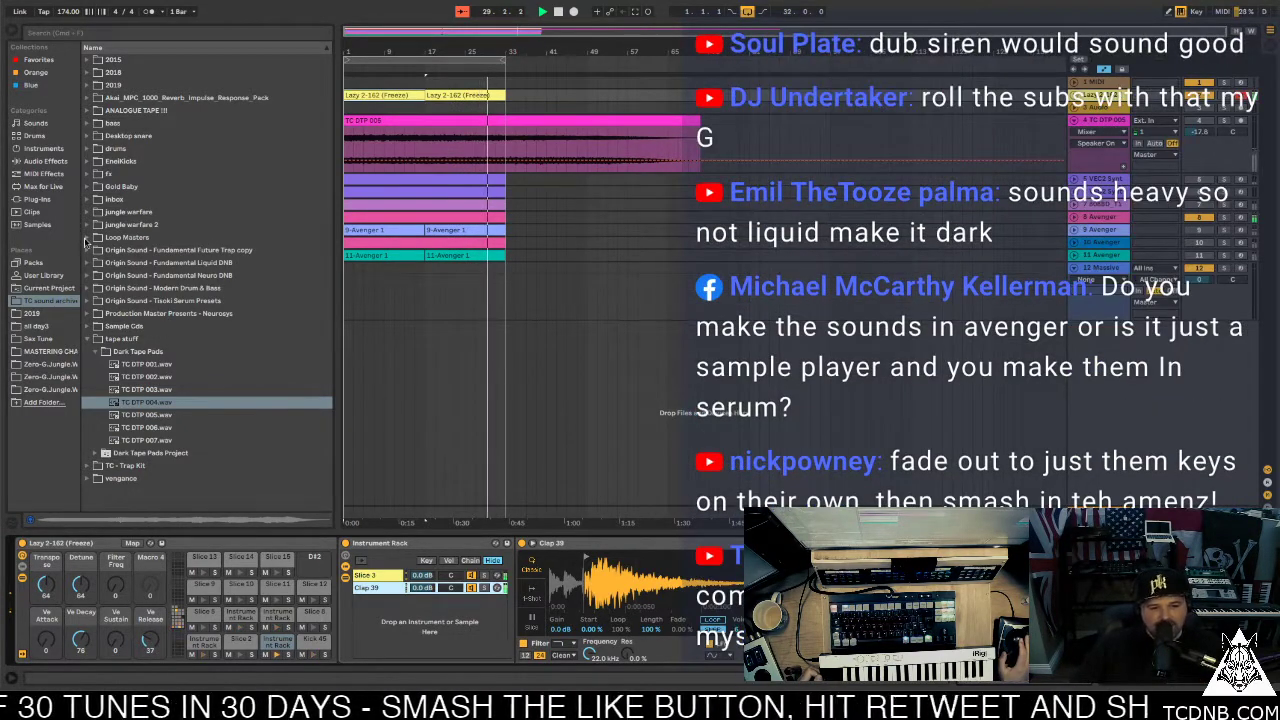
# Browse the TC sound archive folders for one-shot drum samples in TC - Trap Kit
pyautogui.click(85, 329)
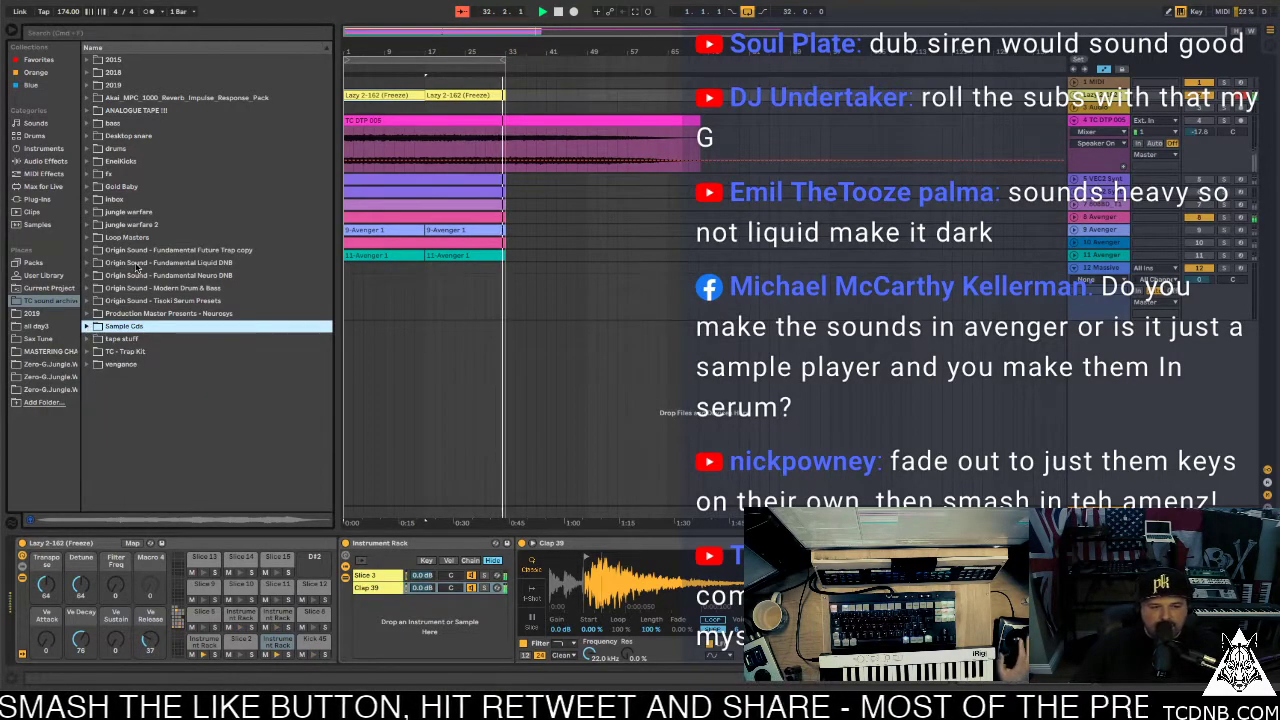
pyautogui.click(91, 148)
pyautogui.scroll(-5, 160, 400)
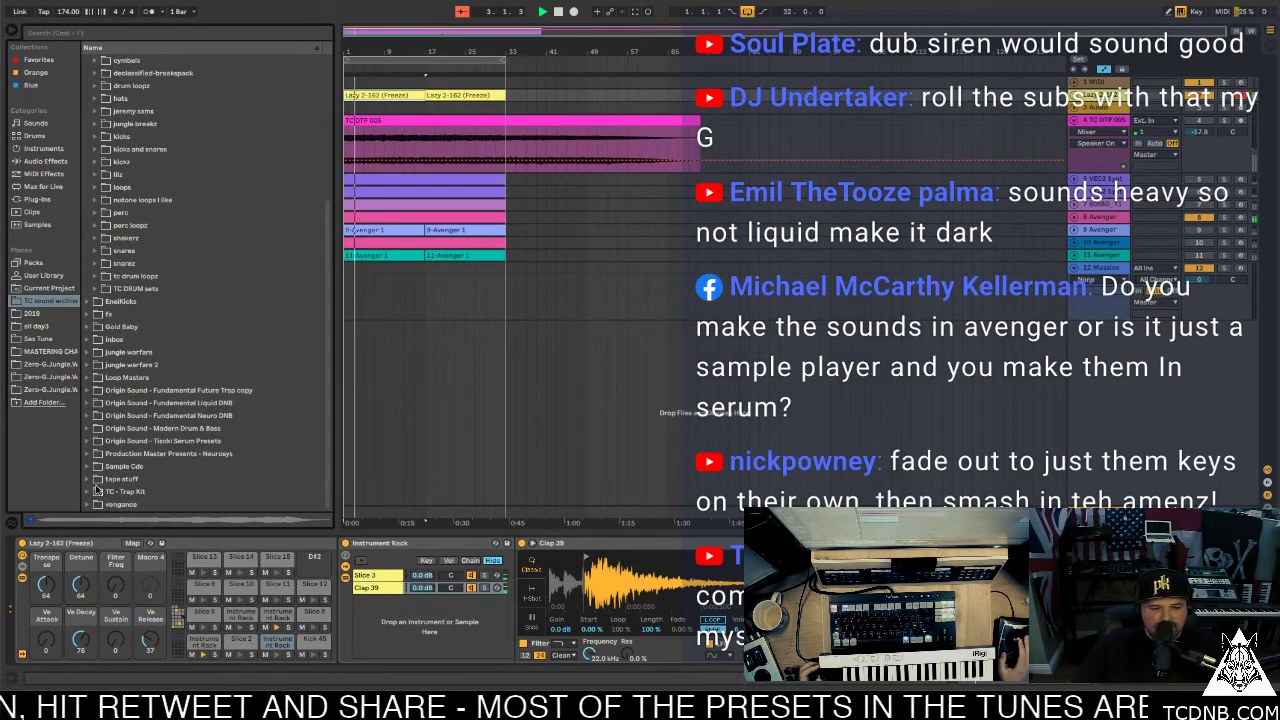
pyautogui.click(163, 417)
pyautogui.scroll(-6, 168, 450)
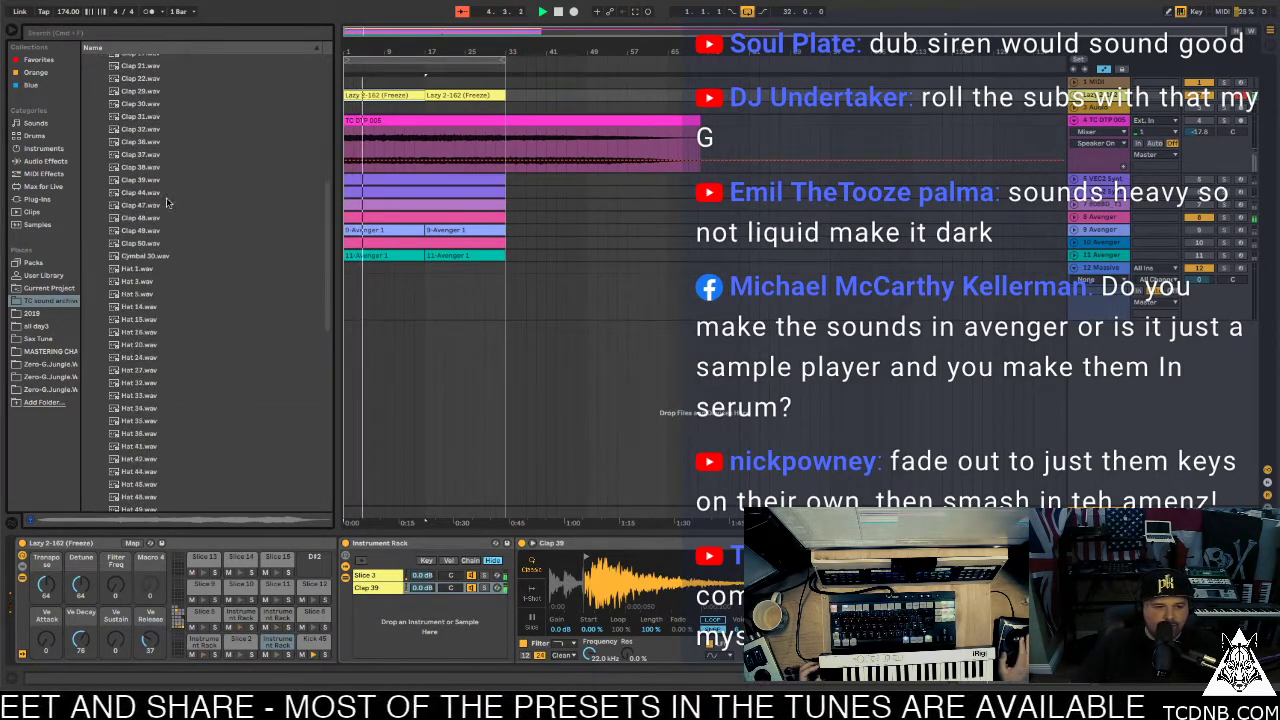
# Audition claps and snaps from the trap kit and try layering Snap 2.wav in the drum pad's instrument rack
pyautogui.click(140, 205)
pyautogui.press('Down')
pyautogui.press('Down')
pyautogui.scroll(-10, 172, 325)
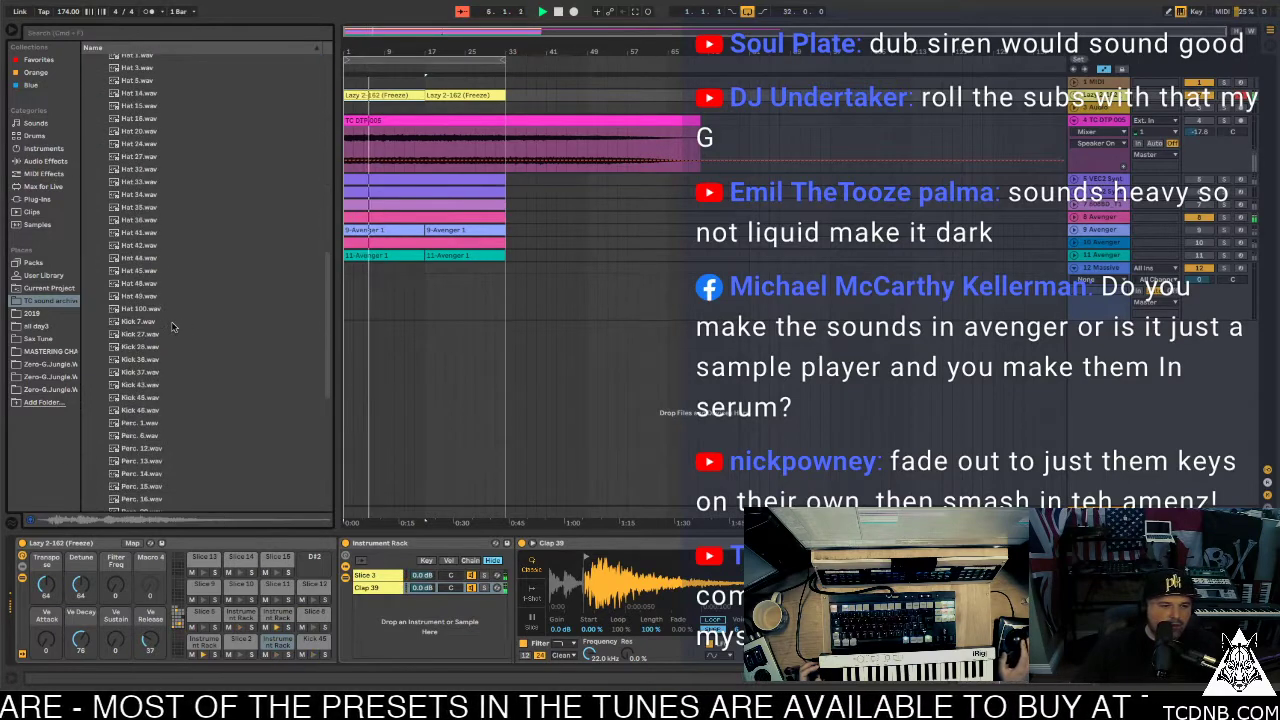
pyautogui.click(145, 200)
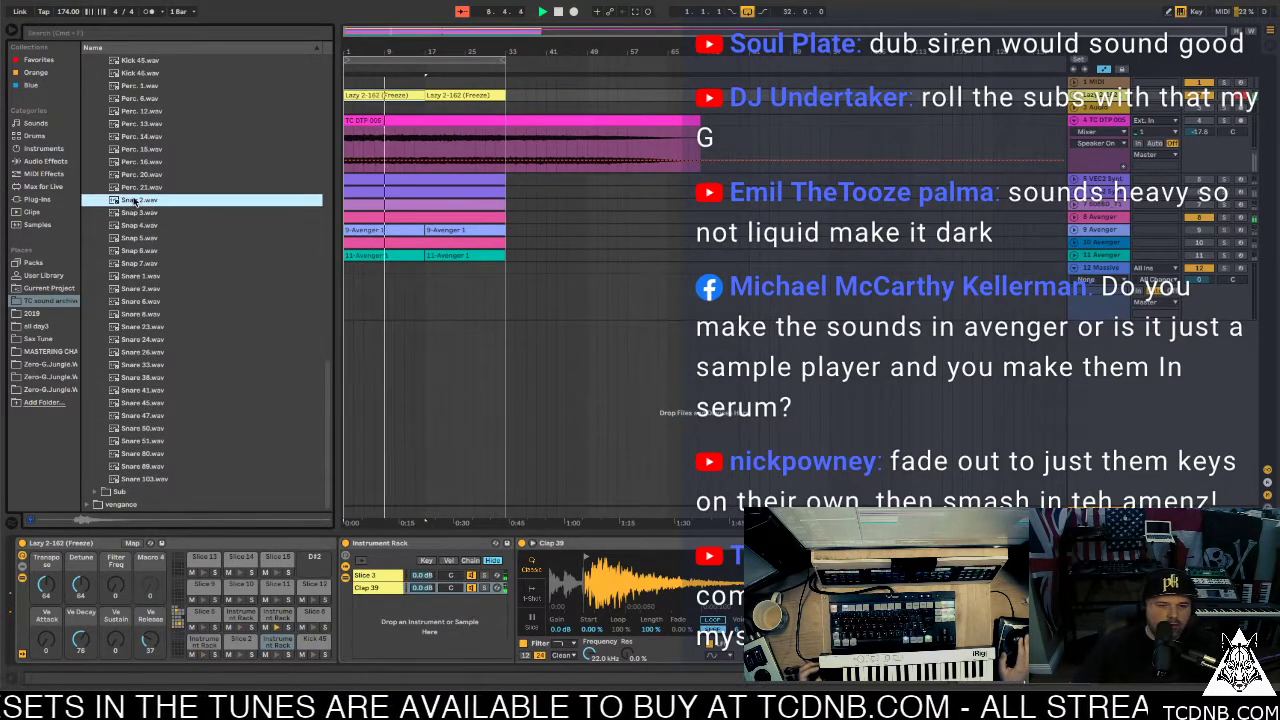
pyautogui.moveTo(134, 200); pyautogui.dragTo(380, 600)
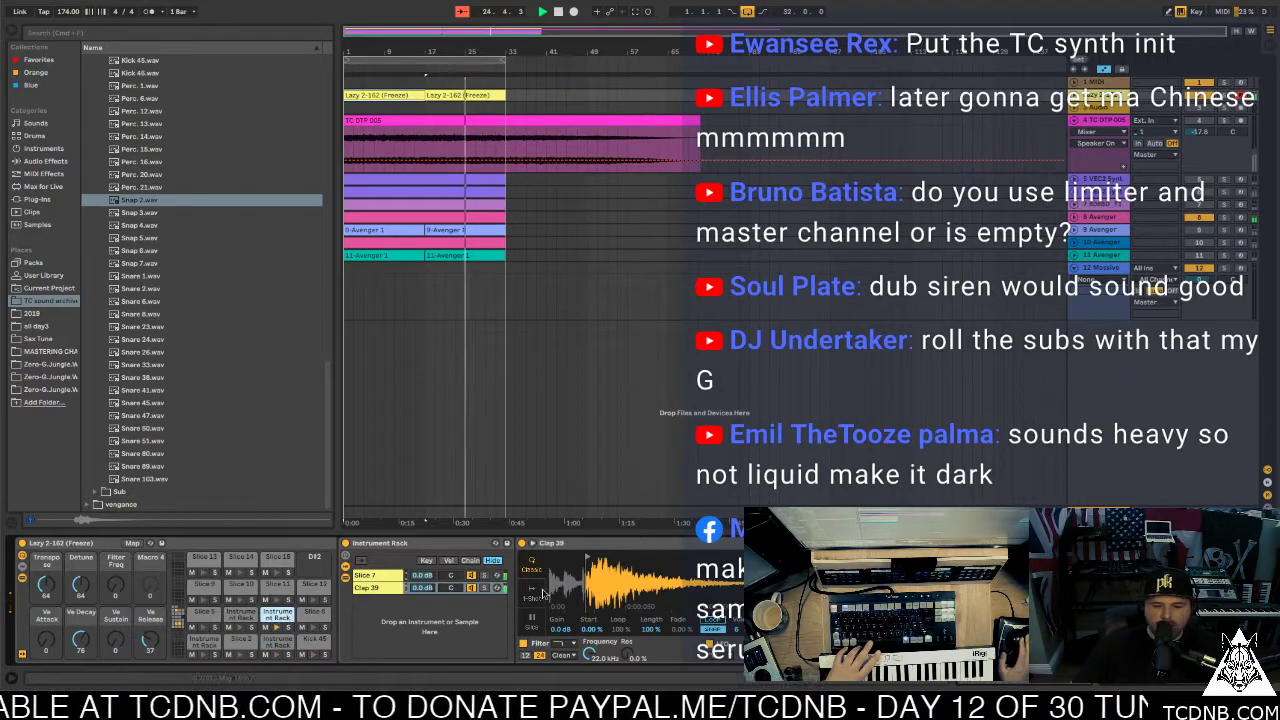
# Check the Slice 7 and Clap 39 chains in the drum pad's instrument rack during playback
pyautogui.click(410, 577)
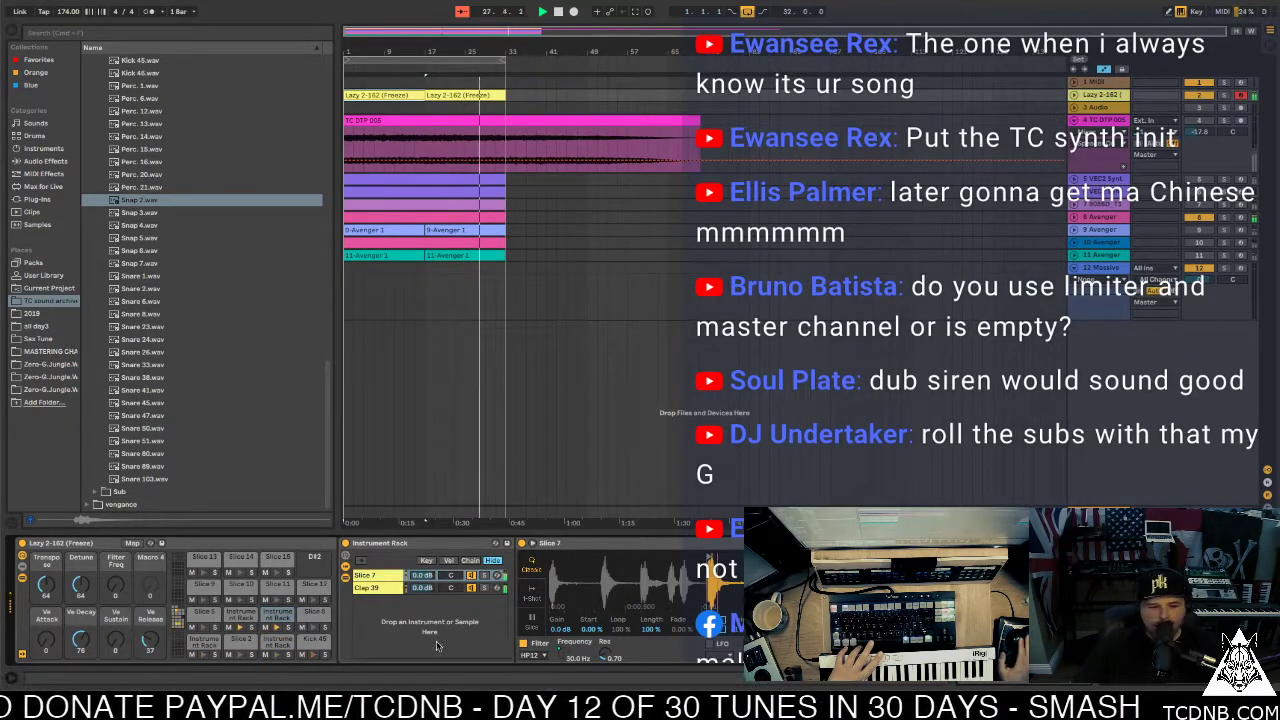
pyautogui.click(272, 618)
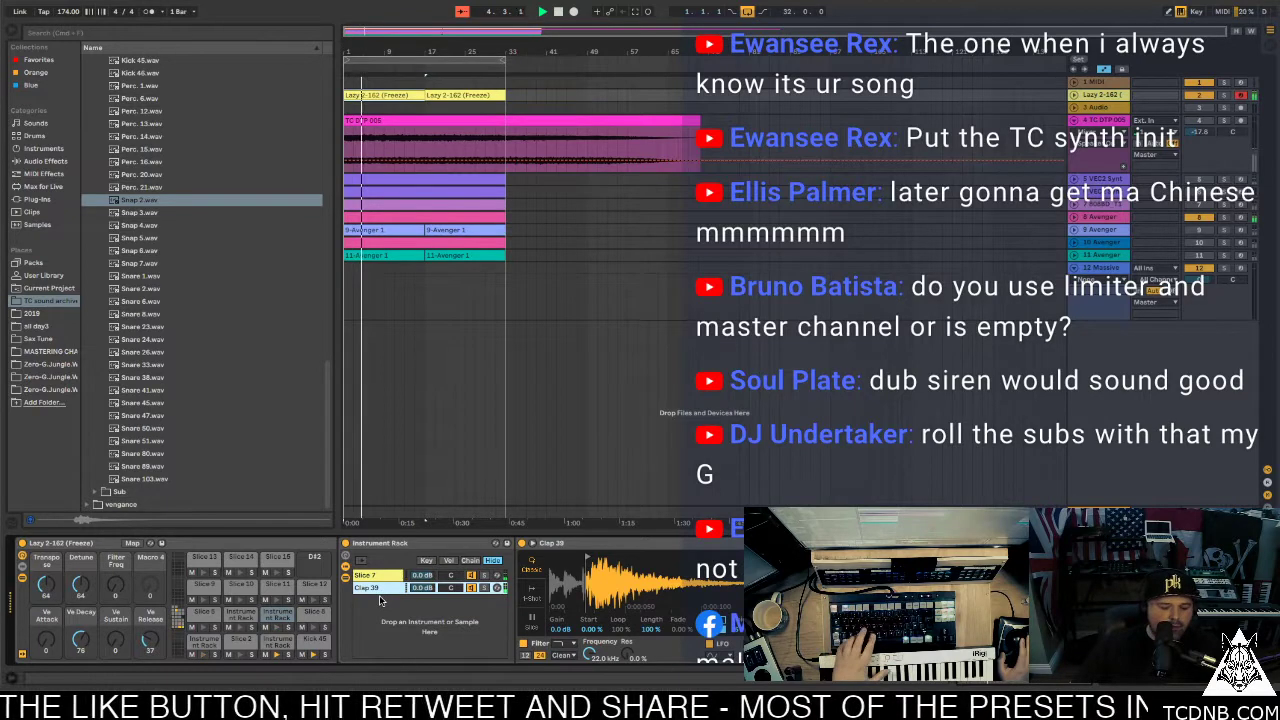
# Paste the Snap 2 chain below Clap 39 in the drum pad's instrument rack
pyautogui.rightClick(378, 603)
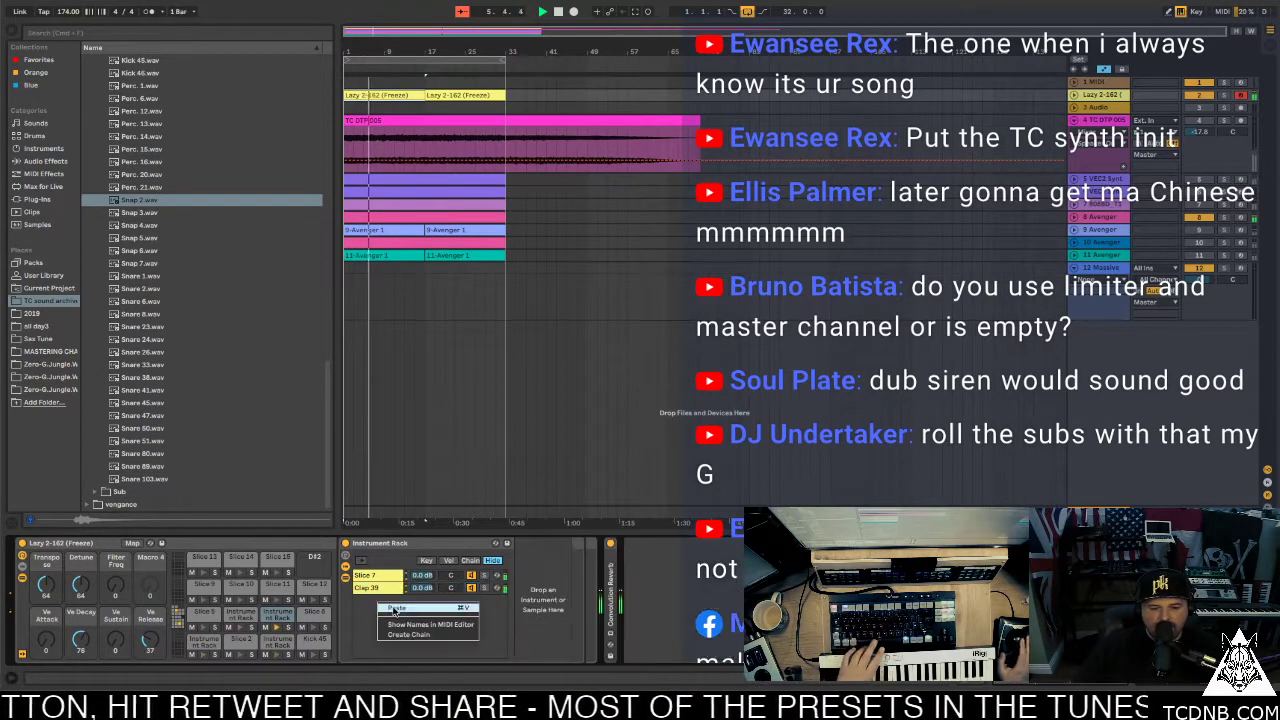
pyautogui.click(396, 607)
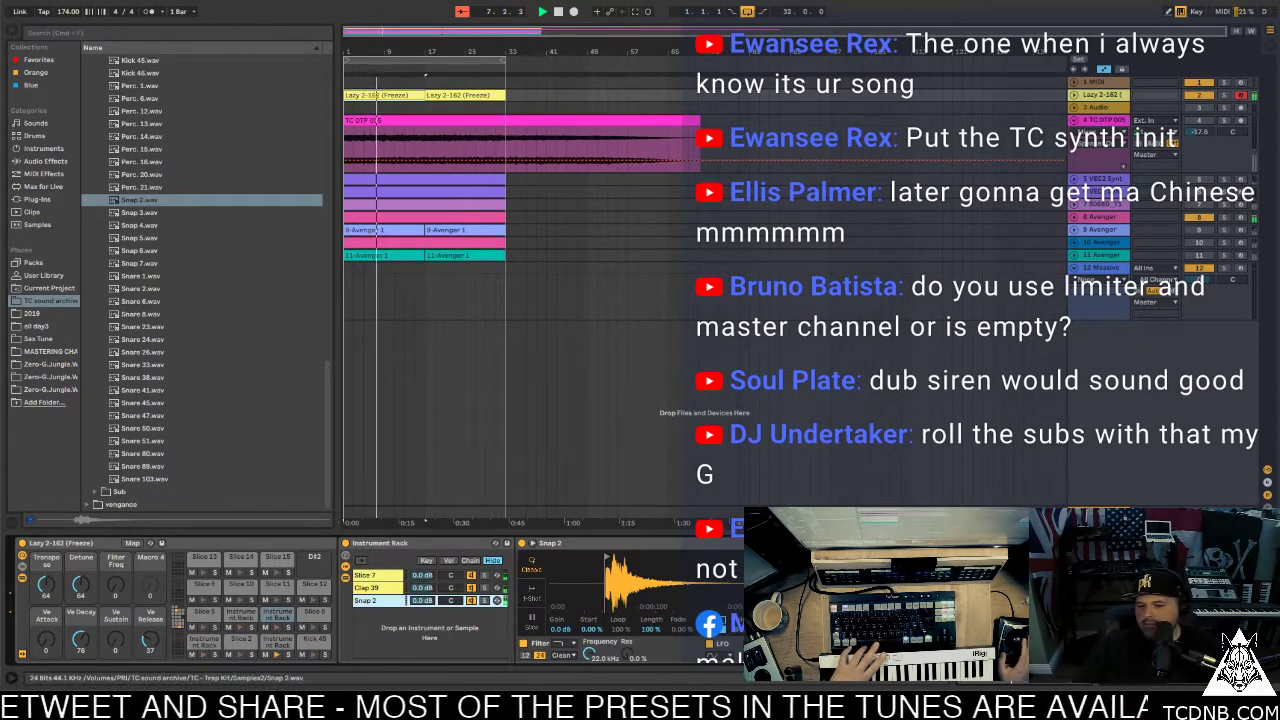
pyautogui.moveTo(610, 583); pyautogui.dragTo(617, 556)
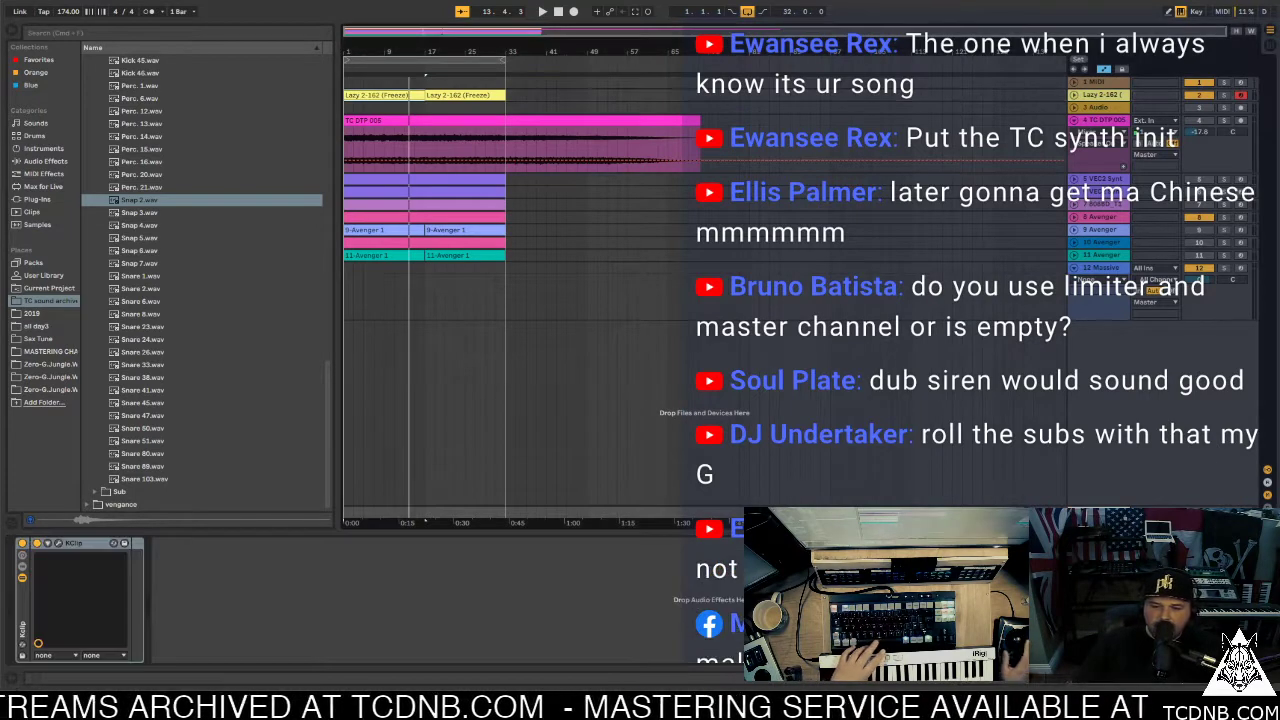
# Check the KClip device on the master channel and restart playback
pyautogui.click(58, 543)
pyautogui.click(58, 543)
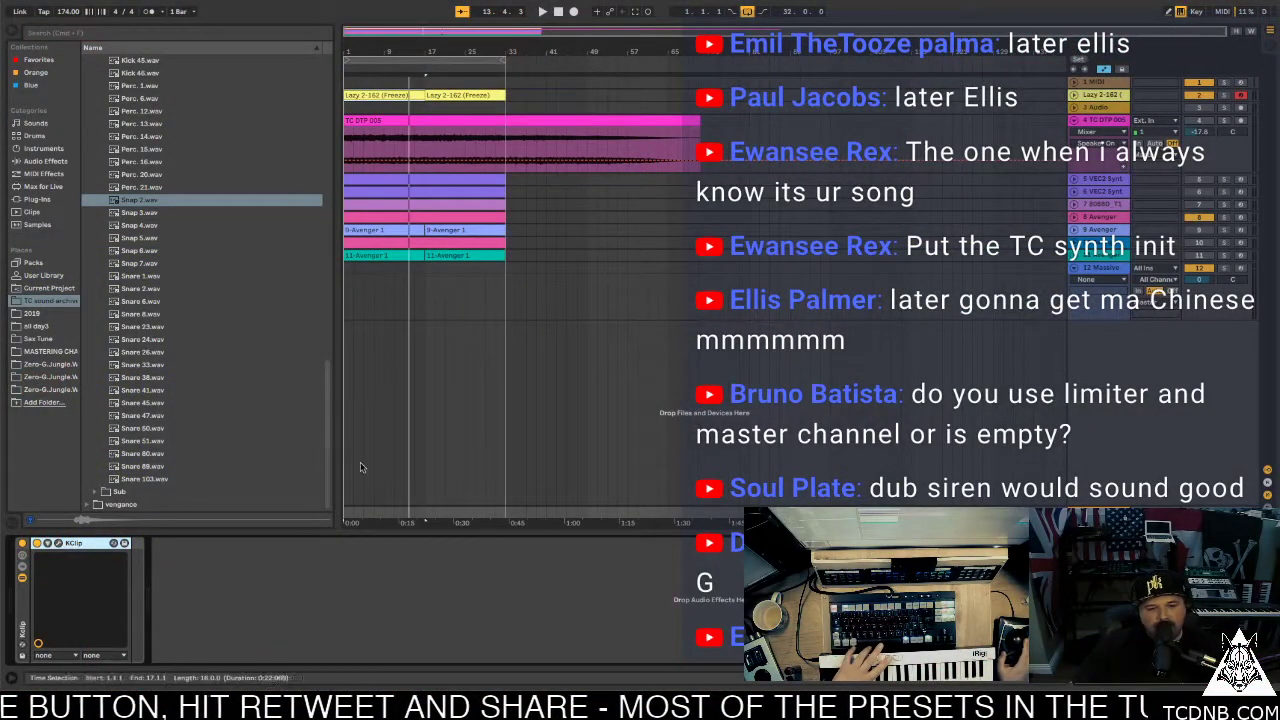
pyautogui.press('space')
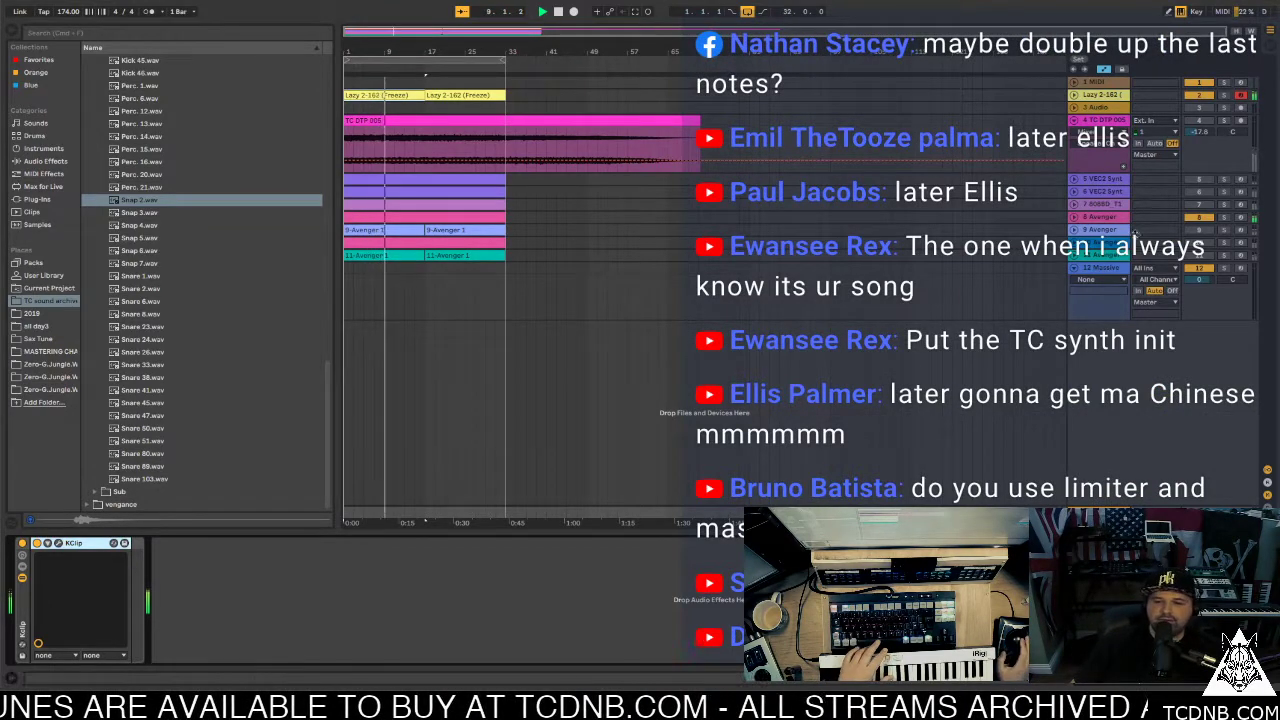
# Insert two new MIDI tracks below the Massive track, with Serum as the instrument on the second one
pyautogui.click(1101, 268)
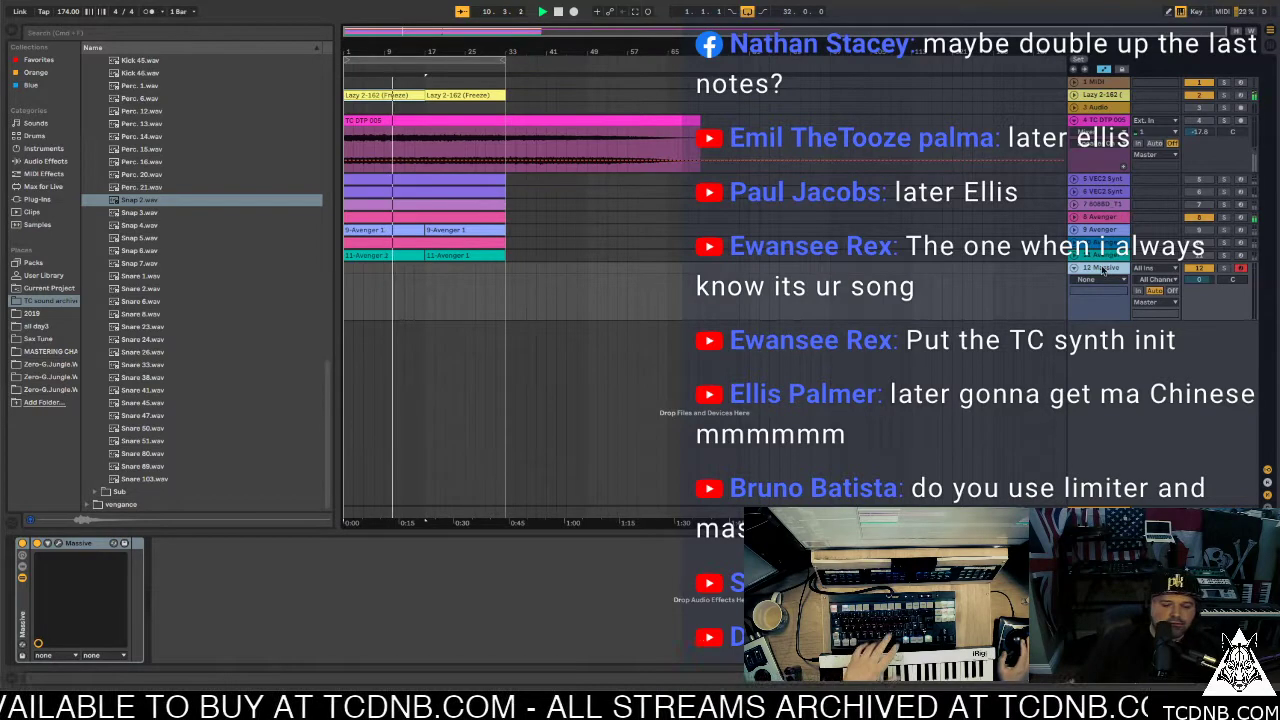
pyautogui.hotkey('ctrl', 'shift', 't')
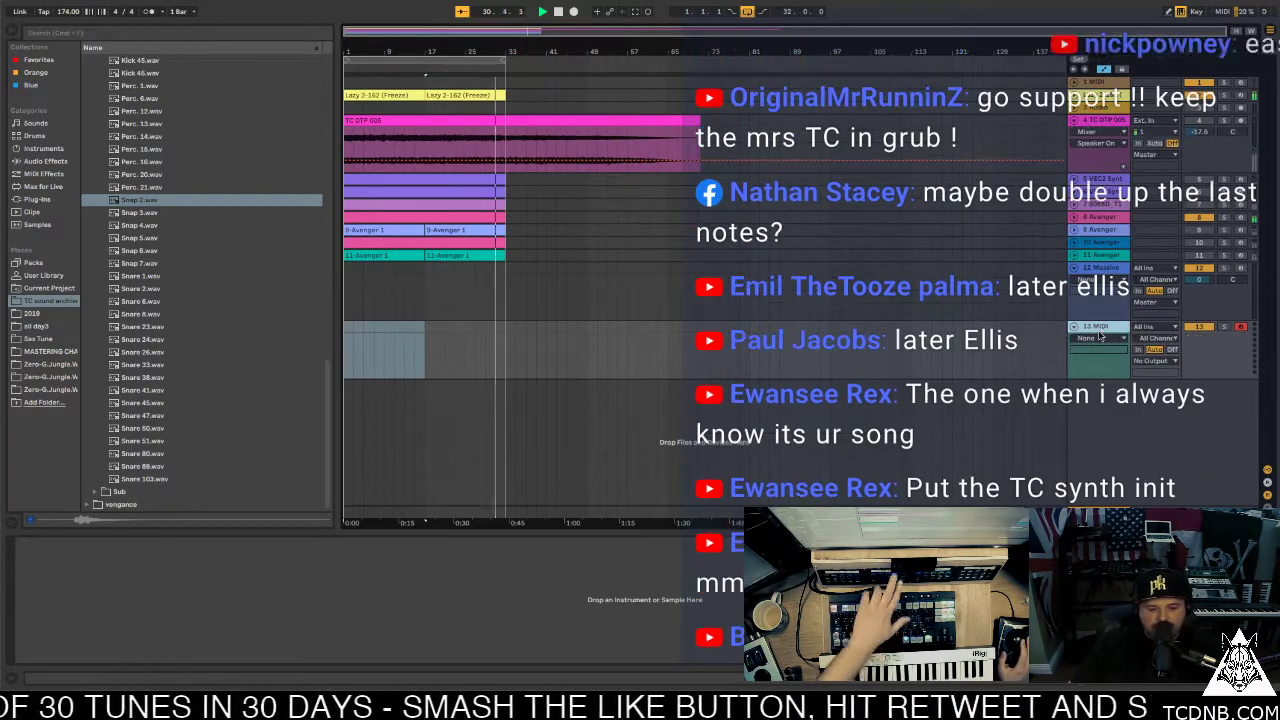
pyautogui.hotkey('ctrl', 'shift', 't')
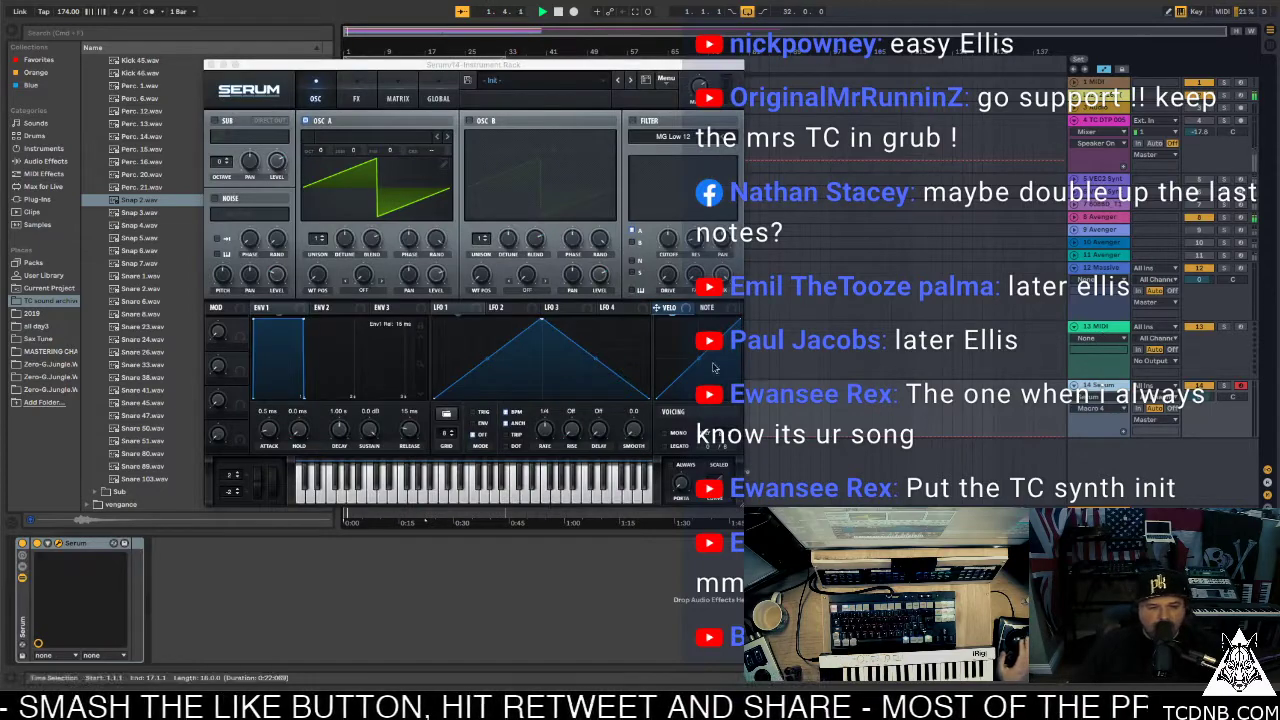
# Load TC NSB 001 Beatport No1 from Serum's New School Bass folder, audition it and advance to TC NSB 002 Game Changer
pyautogui.click(550, 77)
pyautogui.moveTo(576, 119)
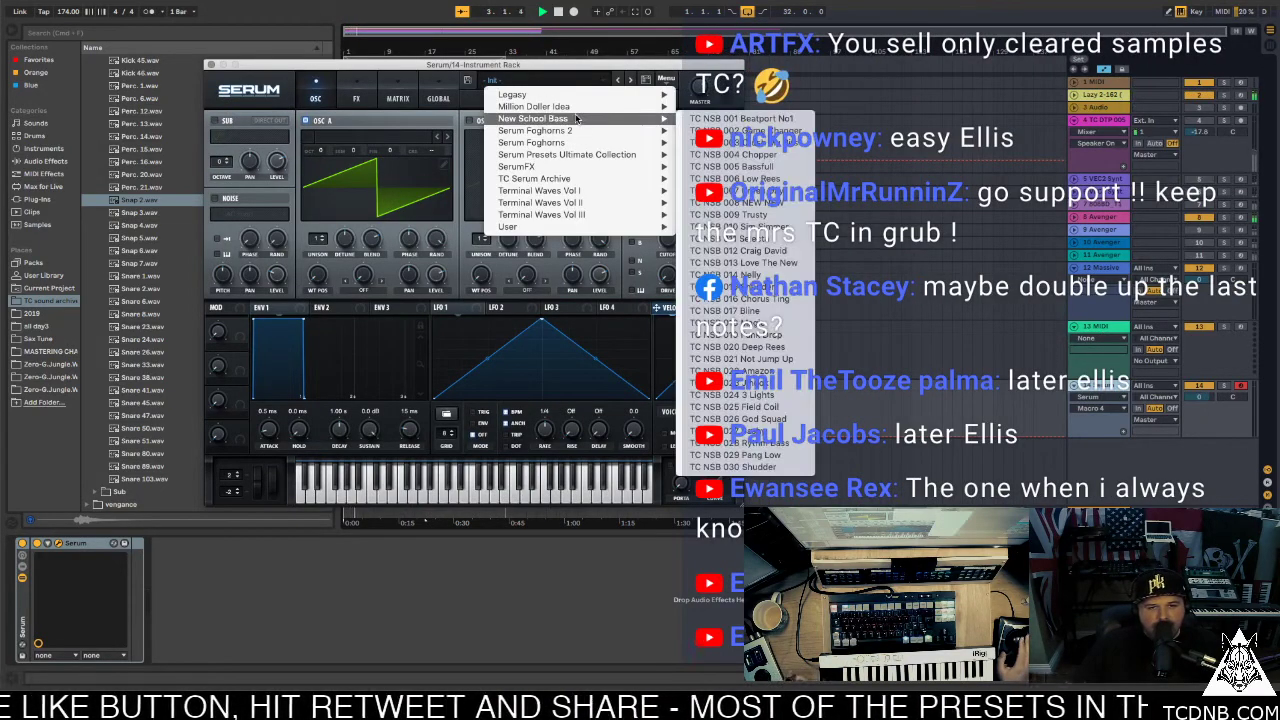
pyautogui.click(740, 118)
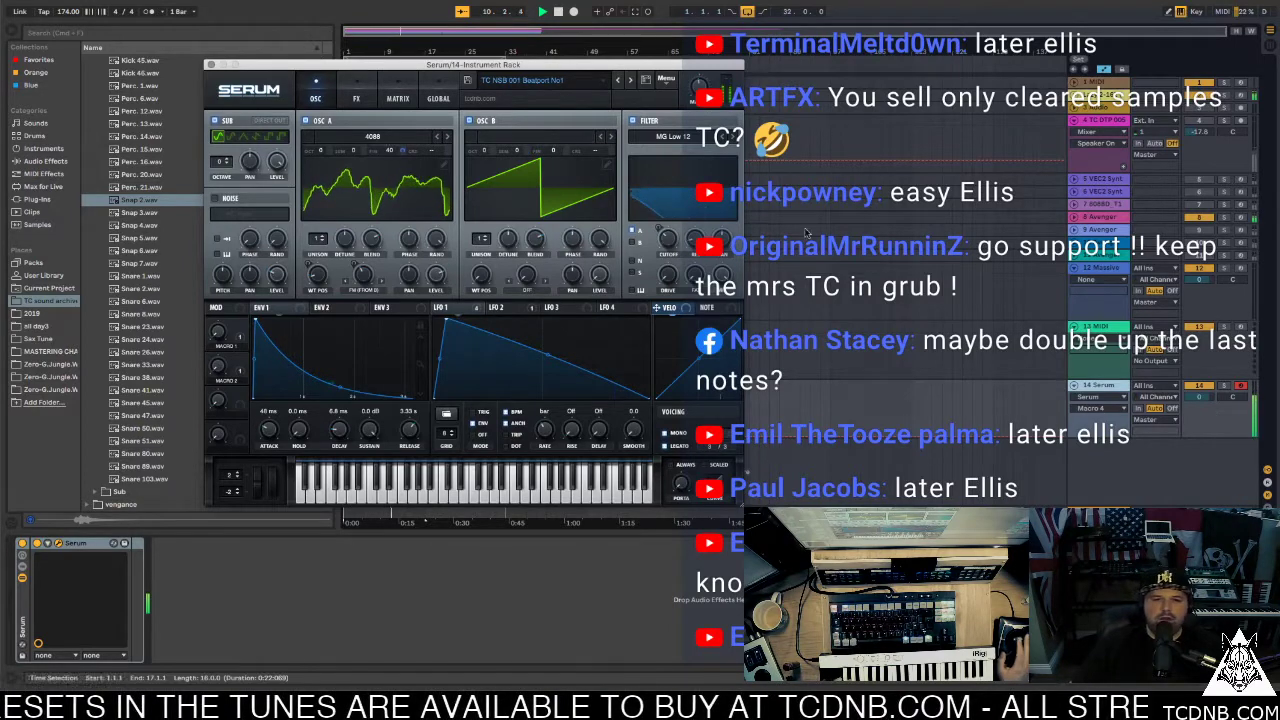
pyautogui.click(631, 81)
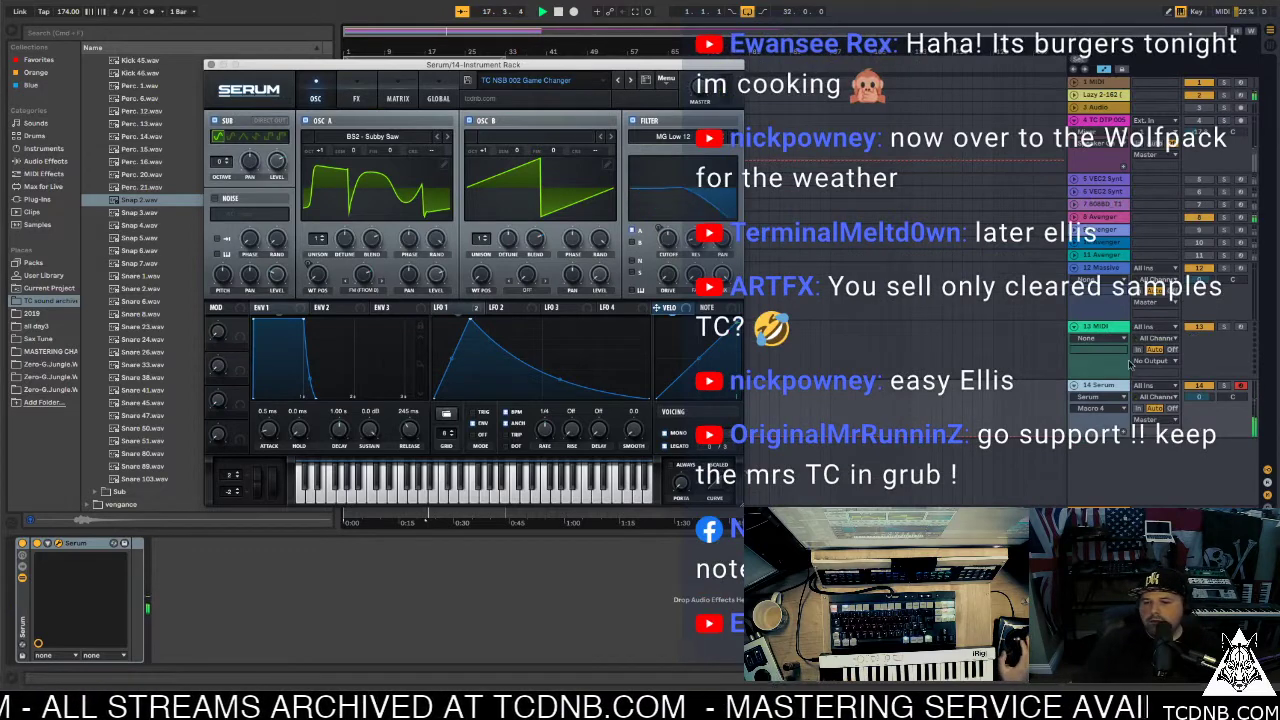
# Lower the Serum track's volume to -5.4 dB and advance through the bass presets to TC NSB 004 Chopper
pyautogui.click(1202, 398)
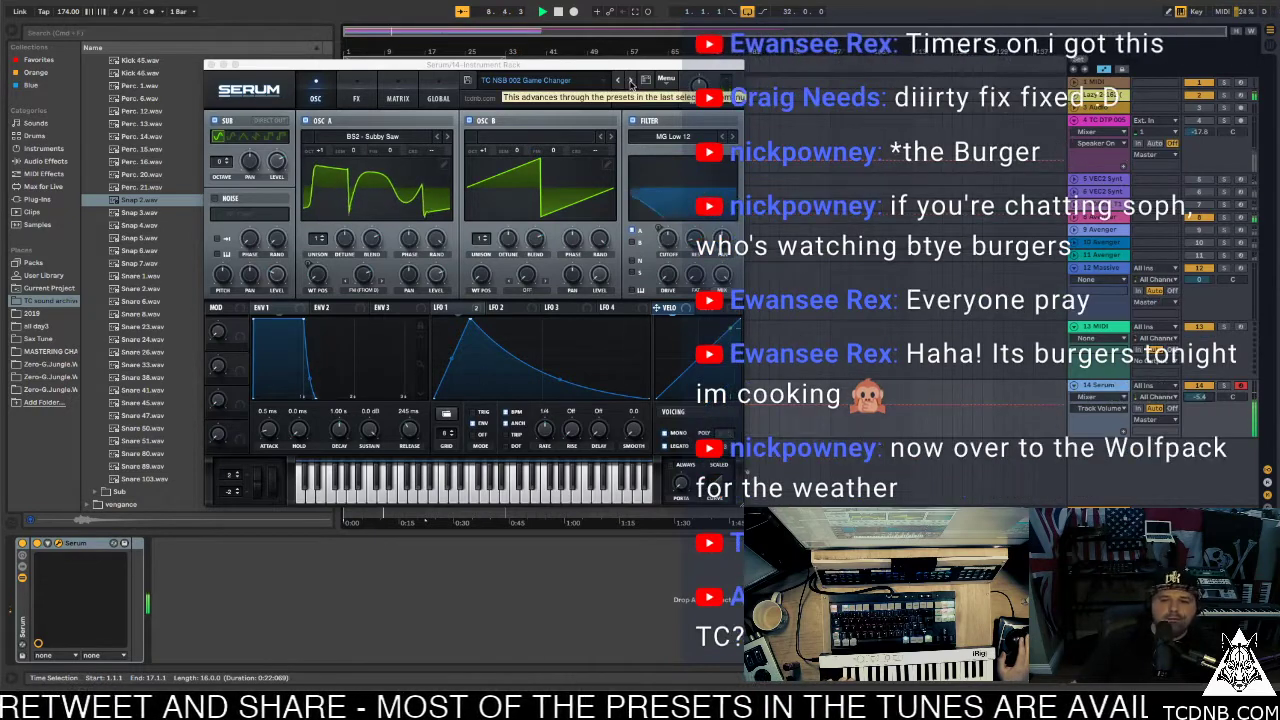
pyautogui.click(630, 82)
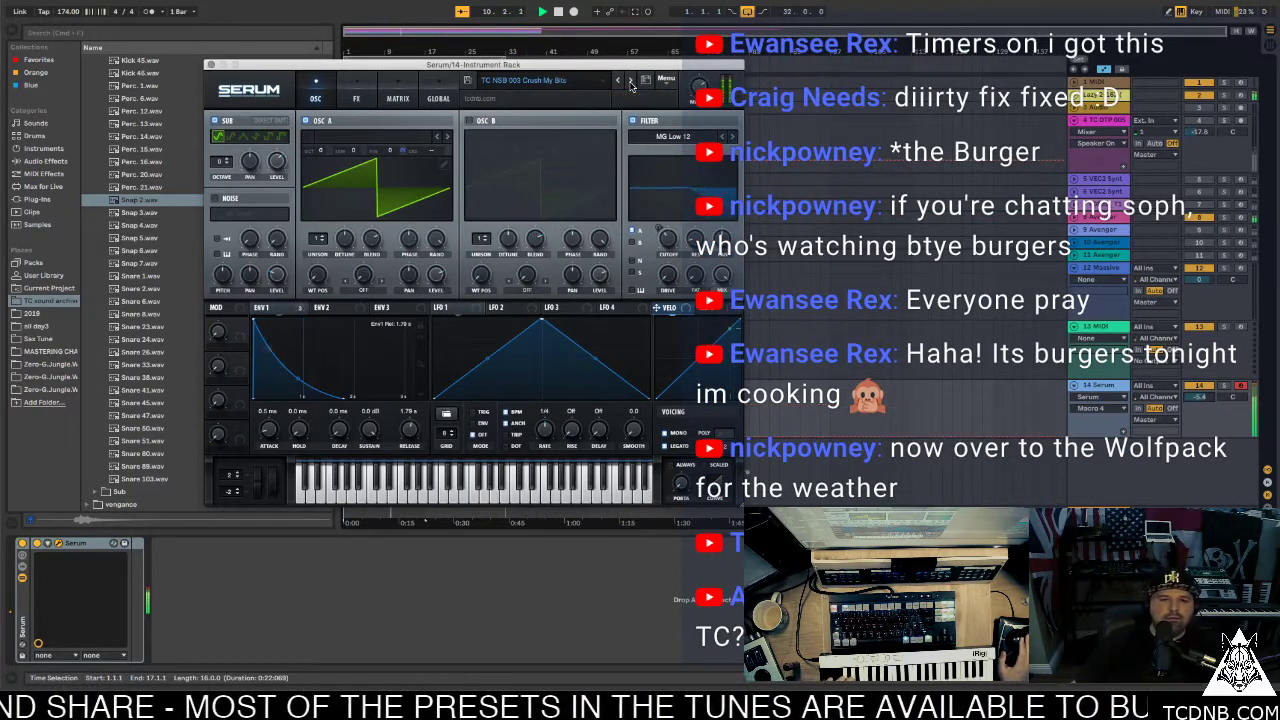
pyautogui.click(631, 82)
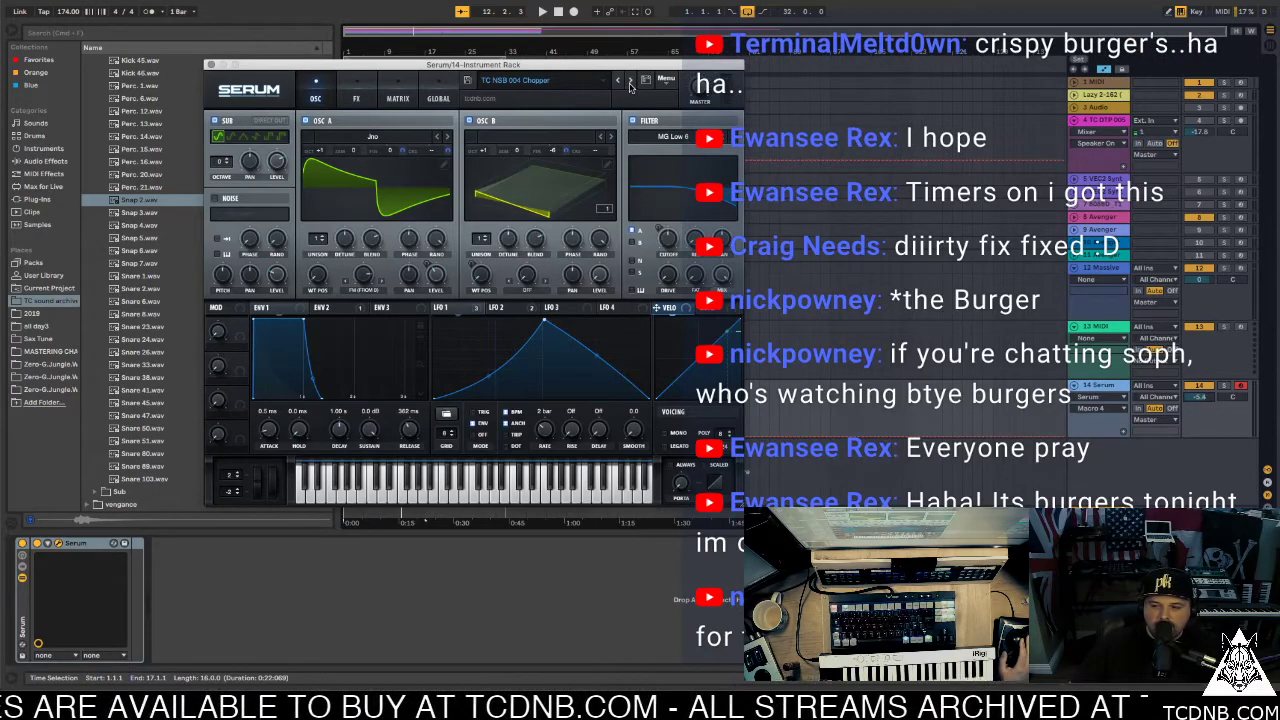
# Look through the list of New School Bass presets in Serum without loading another one
pyautogui.click(546, 82)
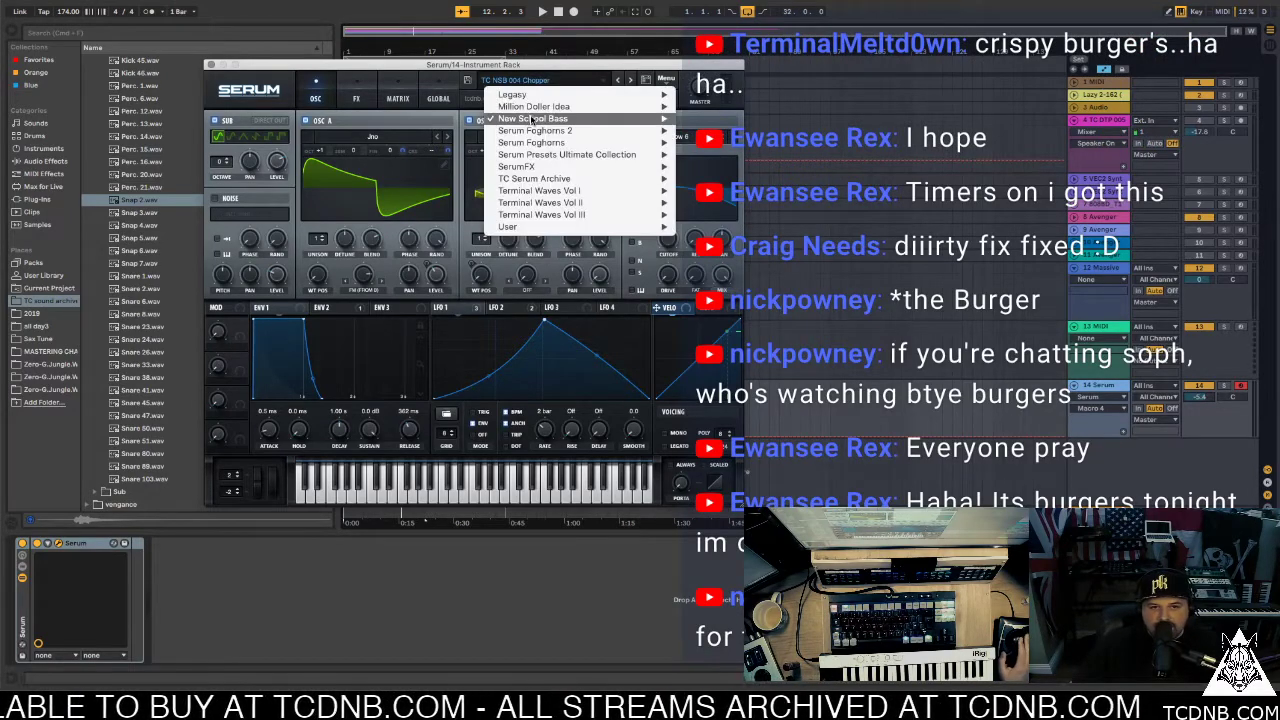
pyautogui.moveTo(534, 119)
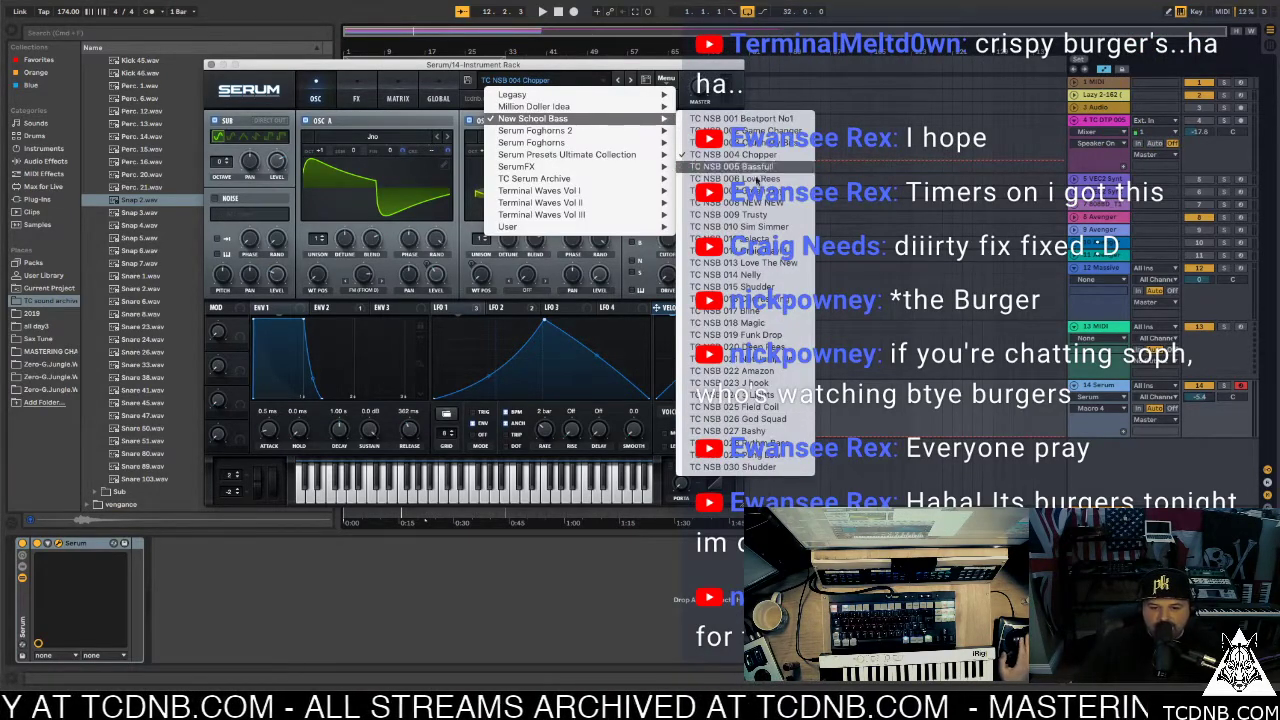
pyautogui.click(427, 67)
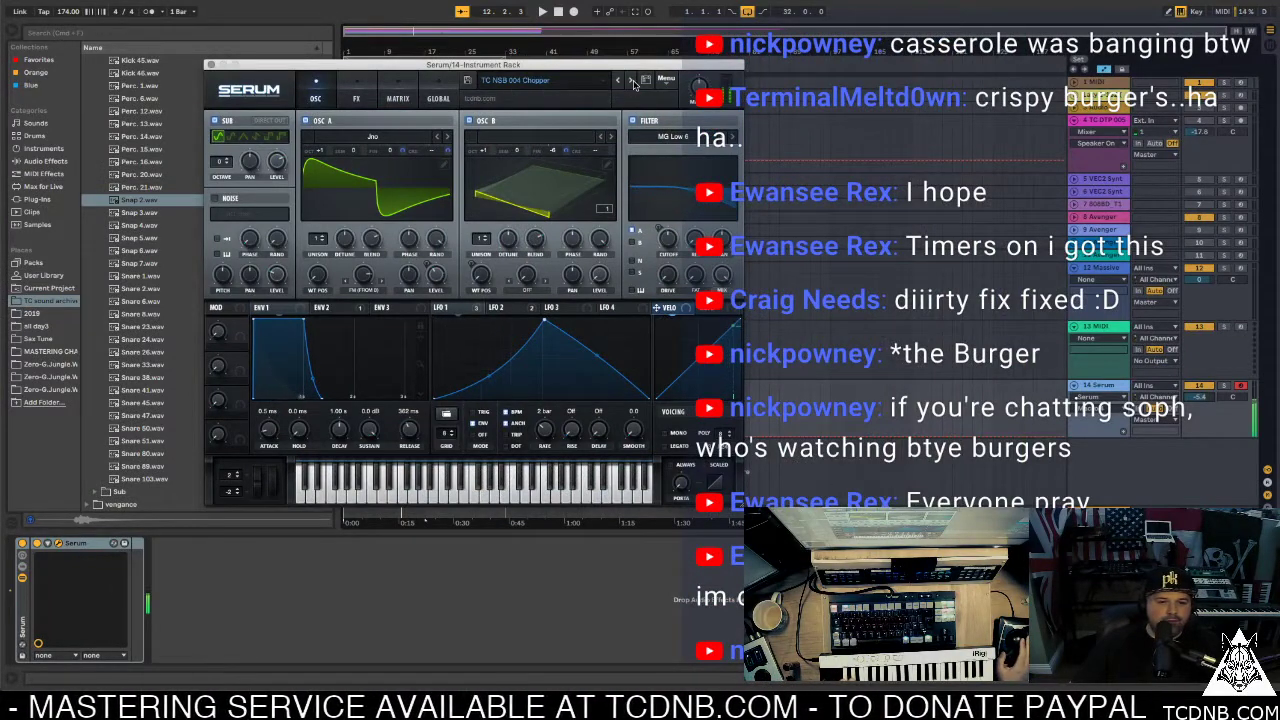
# Examine the shapes and modulation targets of LFO 1 to LFO 4 in the Chopper preset
pyautogui.click(440, 307)
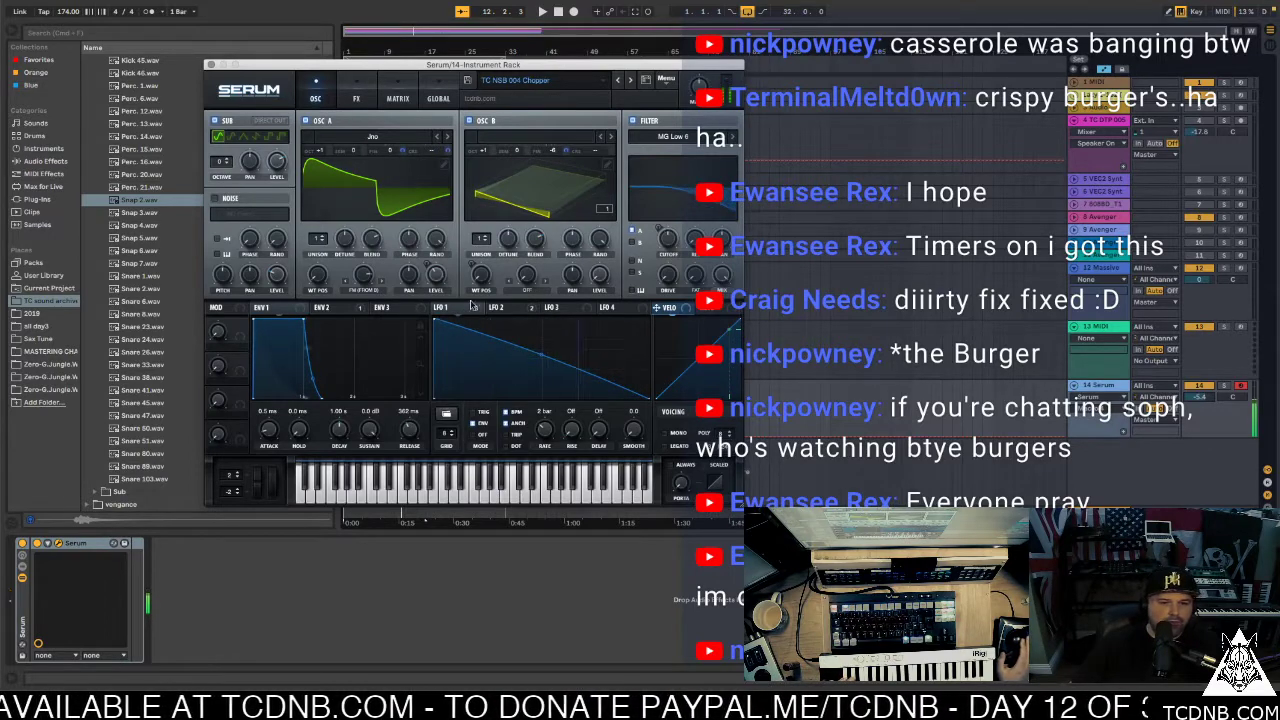
pyautogui.click(503, 307)
pyautogui.click(558, 307)
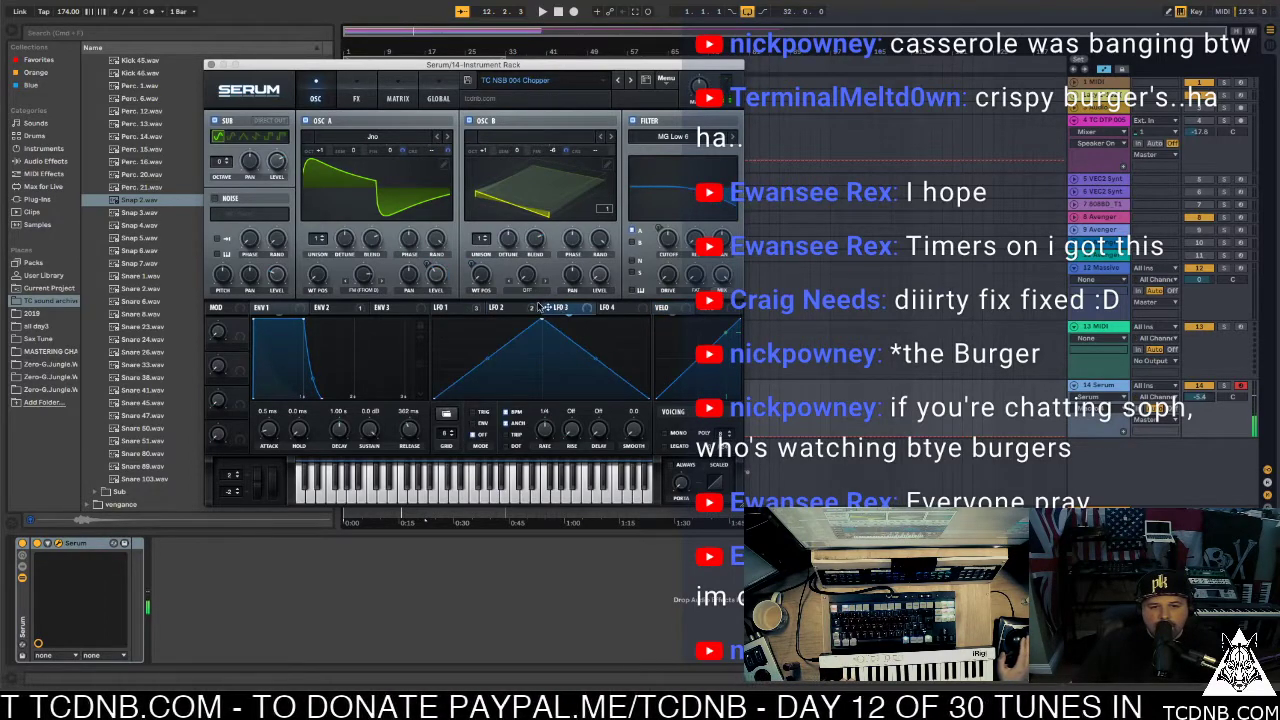
pyautogui.click(440, 307)
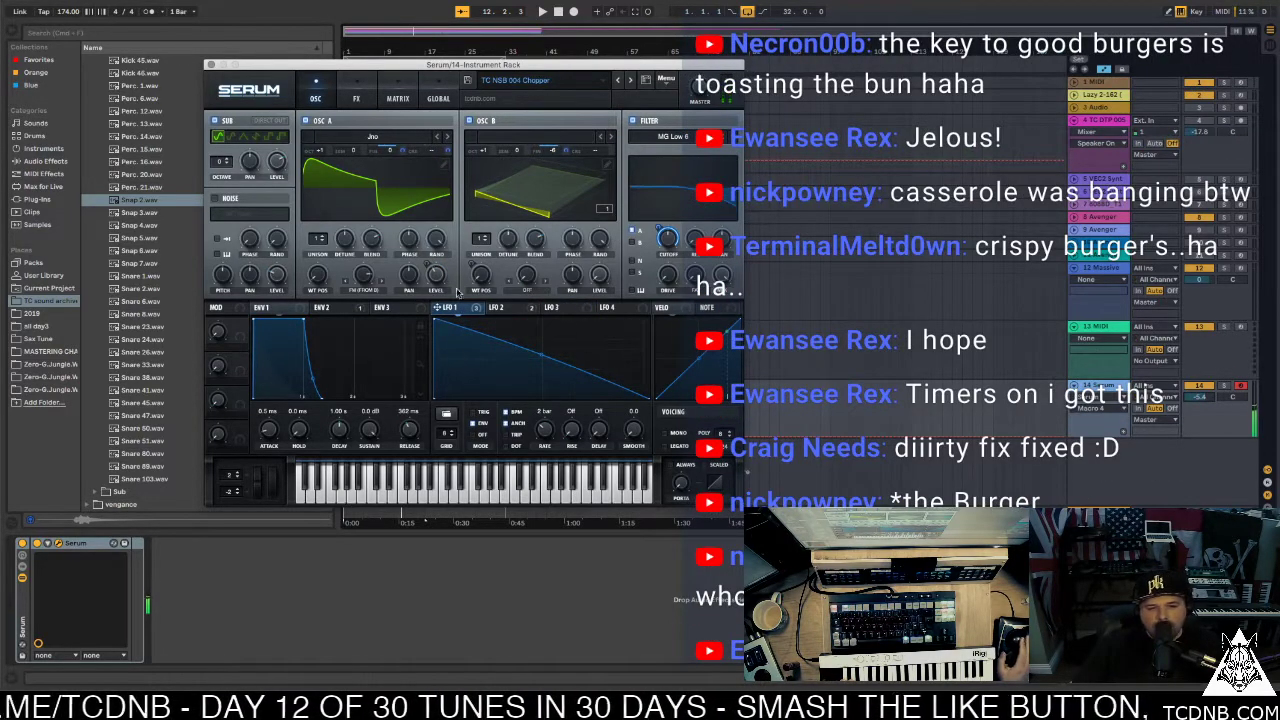
pyautogui.click(575, 311)
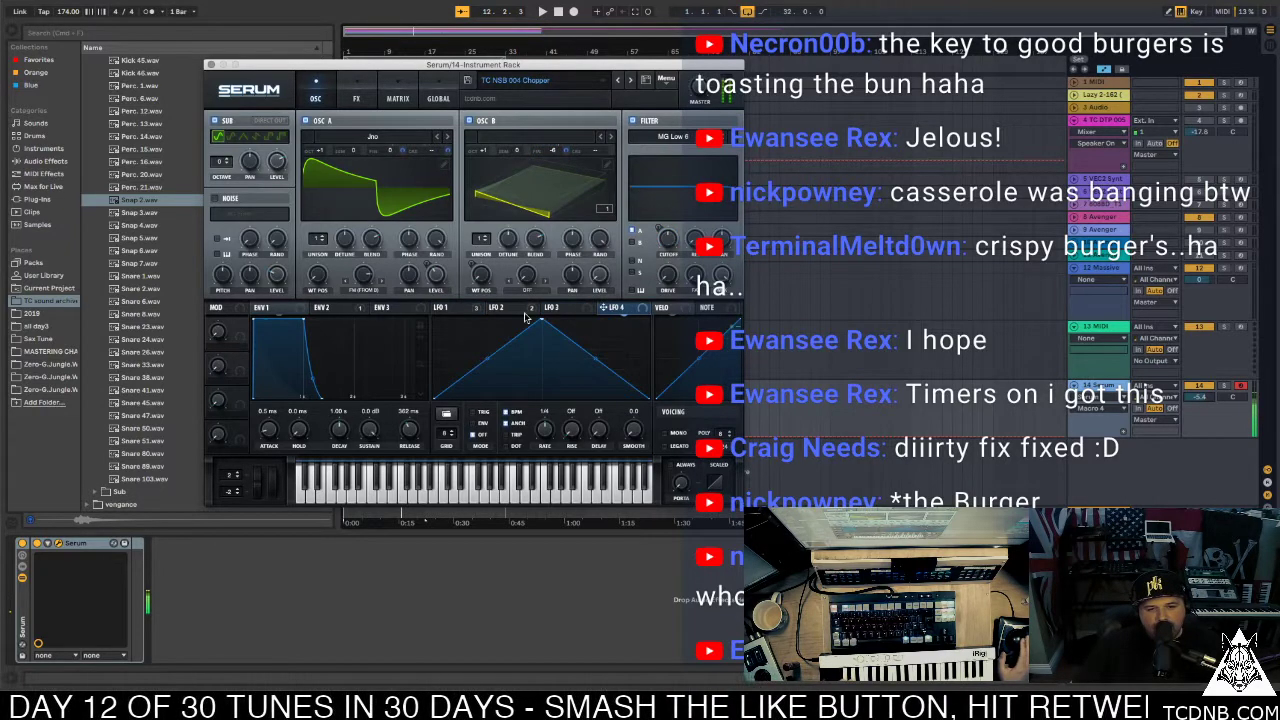
pyautogui.click(460, 311)
pyautogui.click(510, 310)
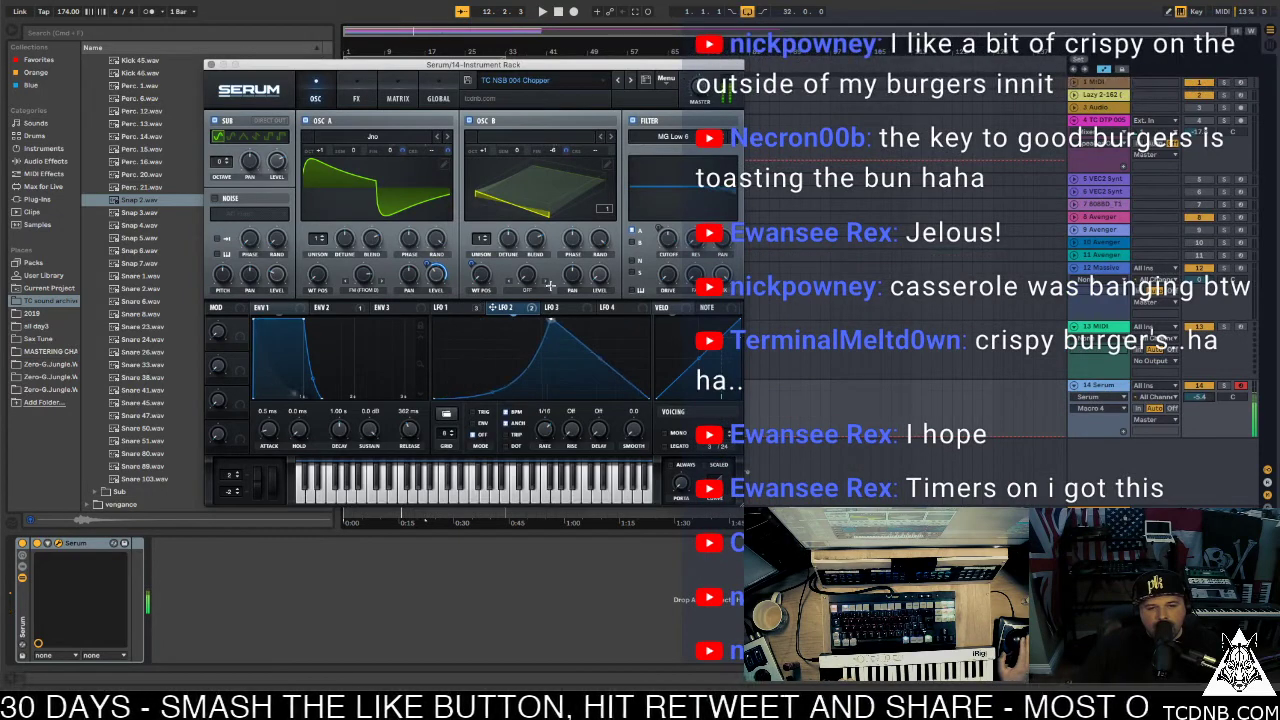
pyautogui.click(462, 312)
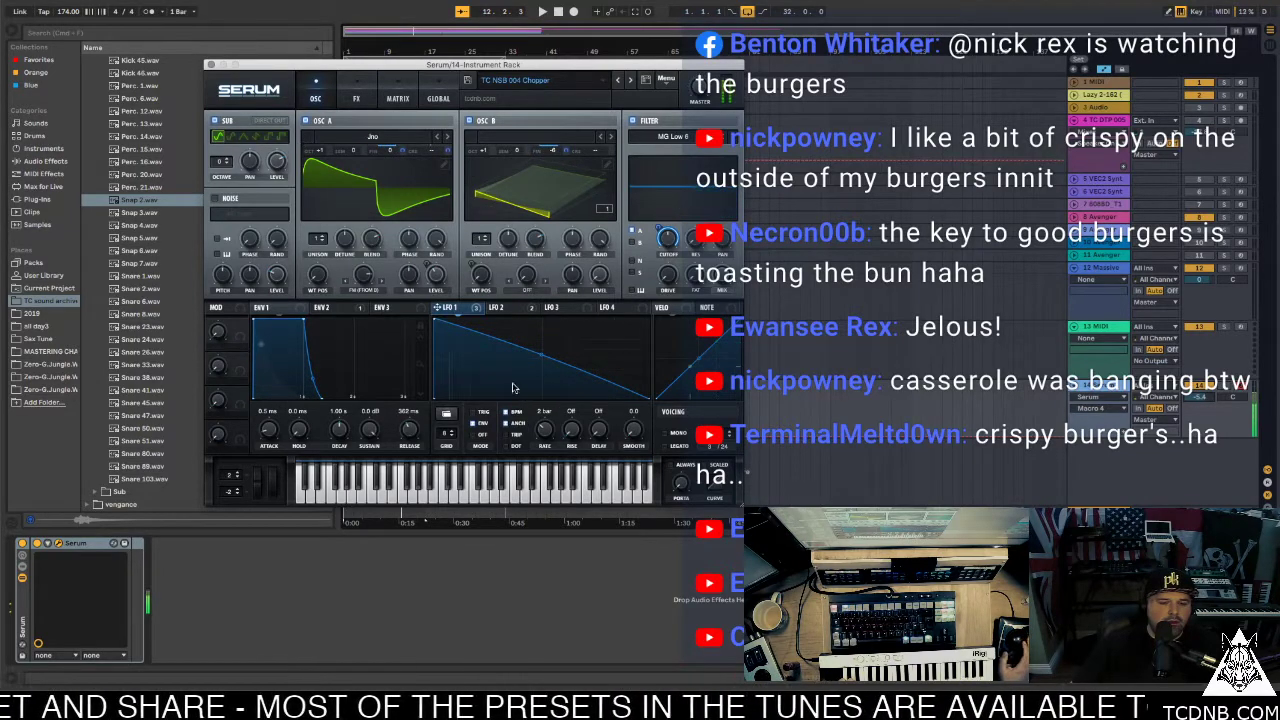
# Adjust the peak of Serum's LFO 2 curve and play the arrangement to hear the bass in context
pyautogui.click(510, 307)
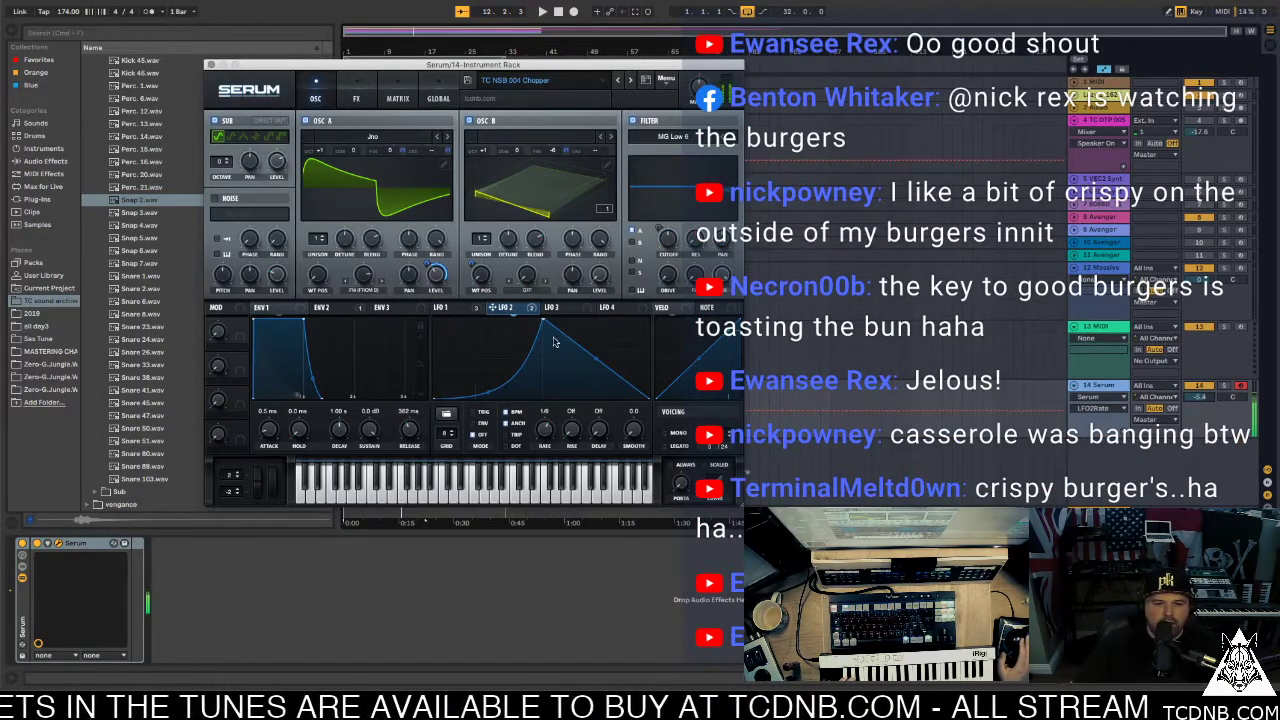
pyautogui.moveTo(543, 318); pyautogui.dragTo(540, 275)
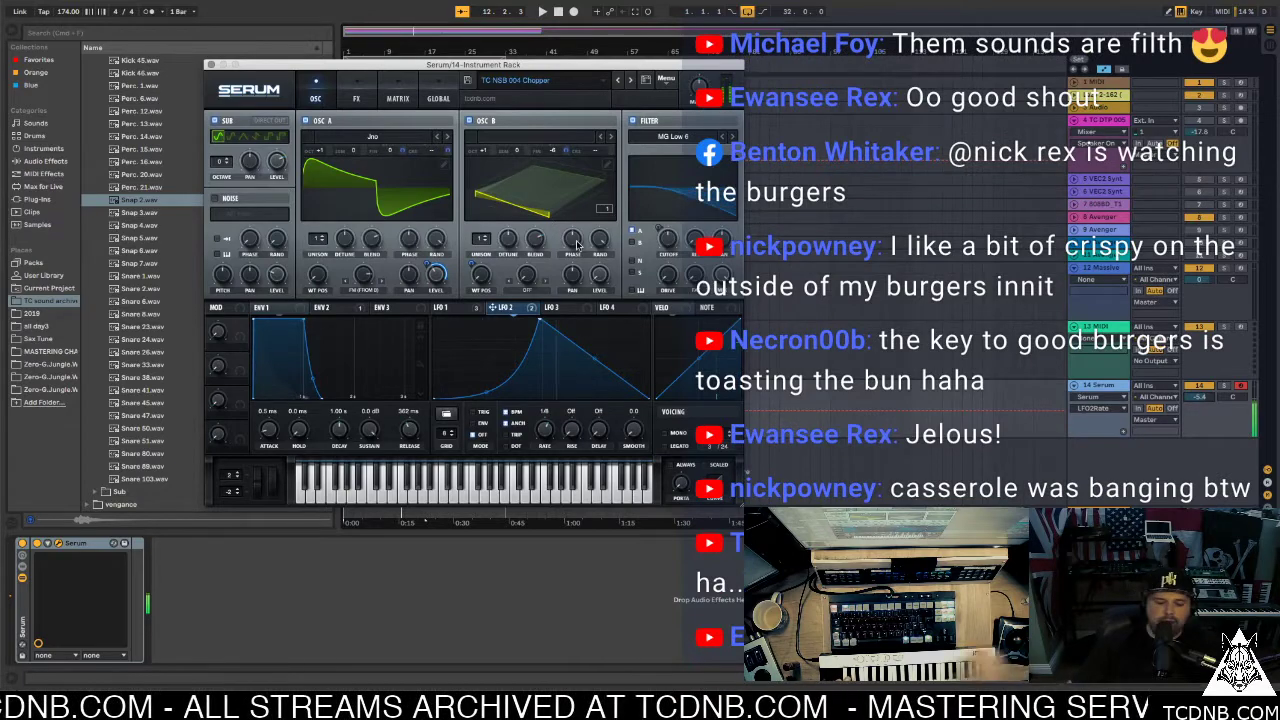
pyautogui.press('space')
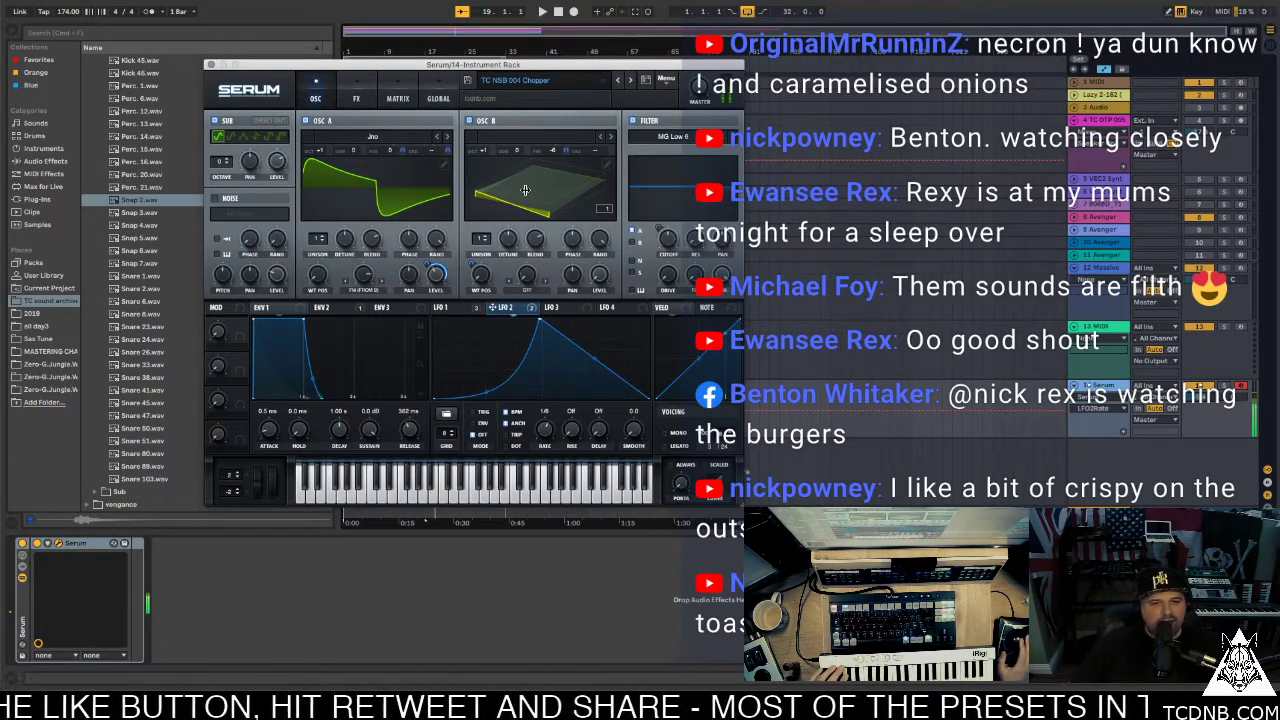
# Reshape Serum's ENV 2 into a slow rise with 3.16 s attack and 100% sustain, audition it and close the plug-in window
pyautogui.click(326, 307)
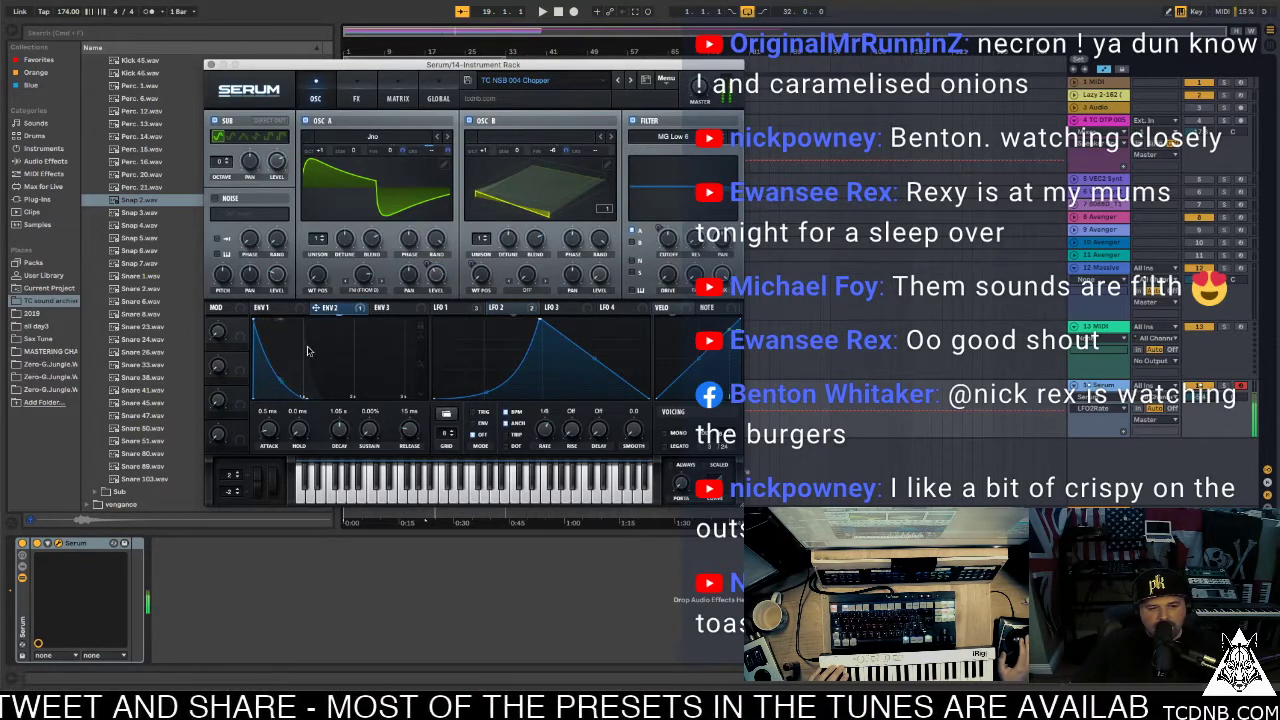
pyautogui.moveTo(305, 397); pyautogui.dragTo(337, 365)
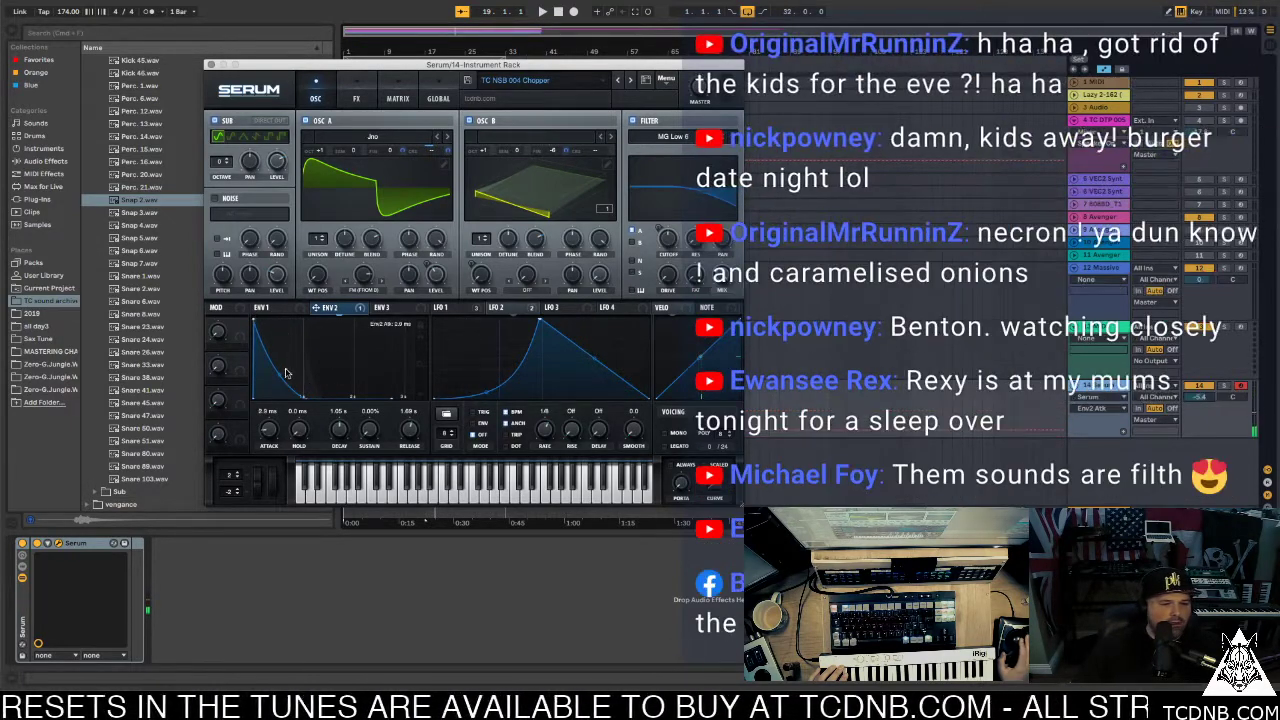
pyautogui.moveTo(300, 397); pyautogui.dragTo(400, 318)
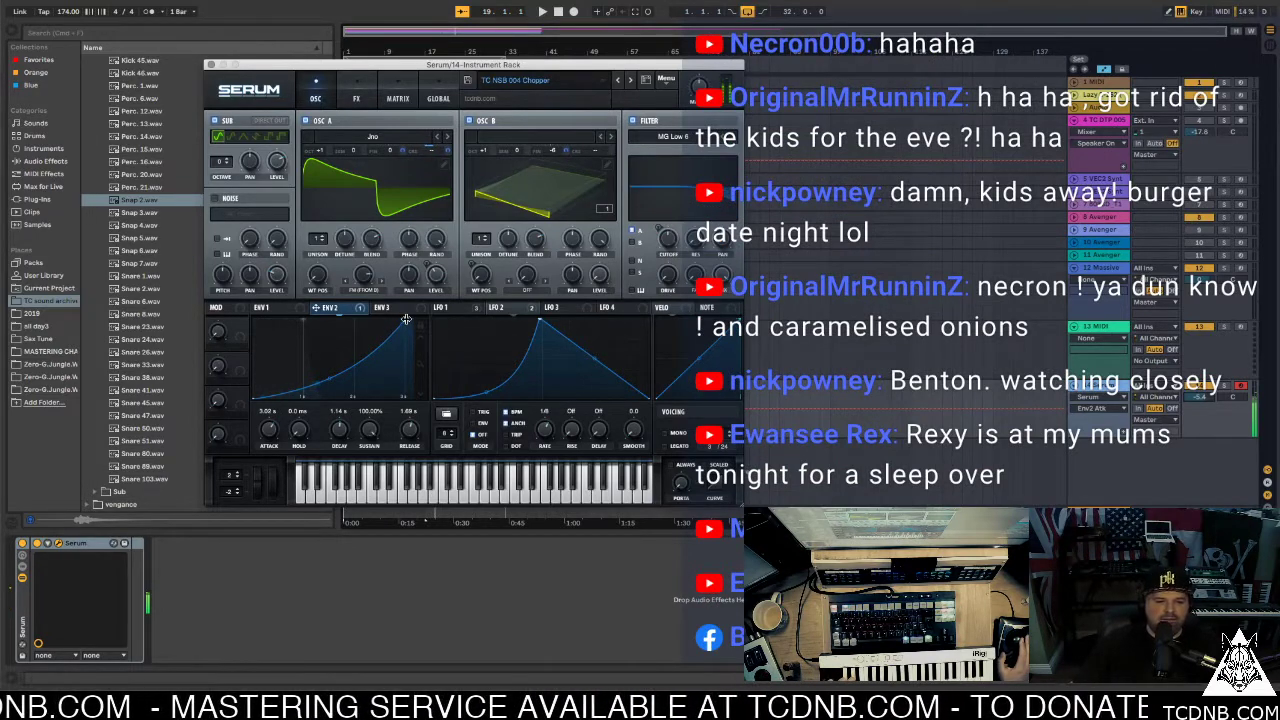
pyautogui.moveTo(406, 319); pyautogui.dragTo(411, 320)
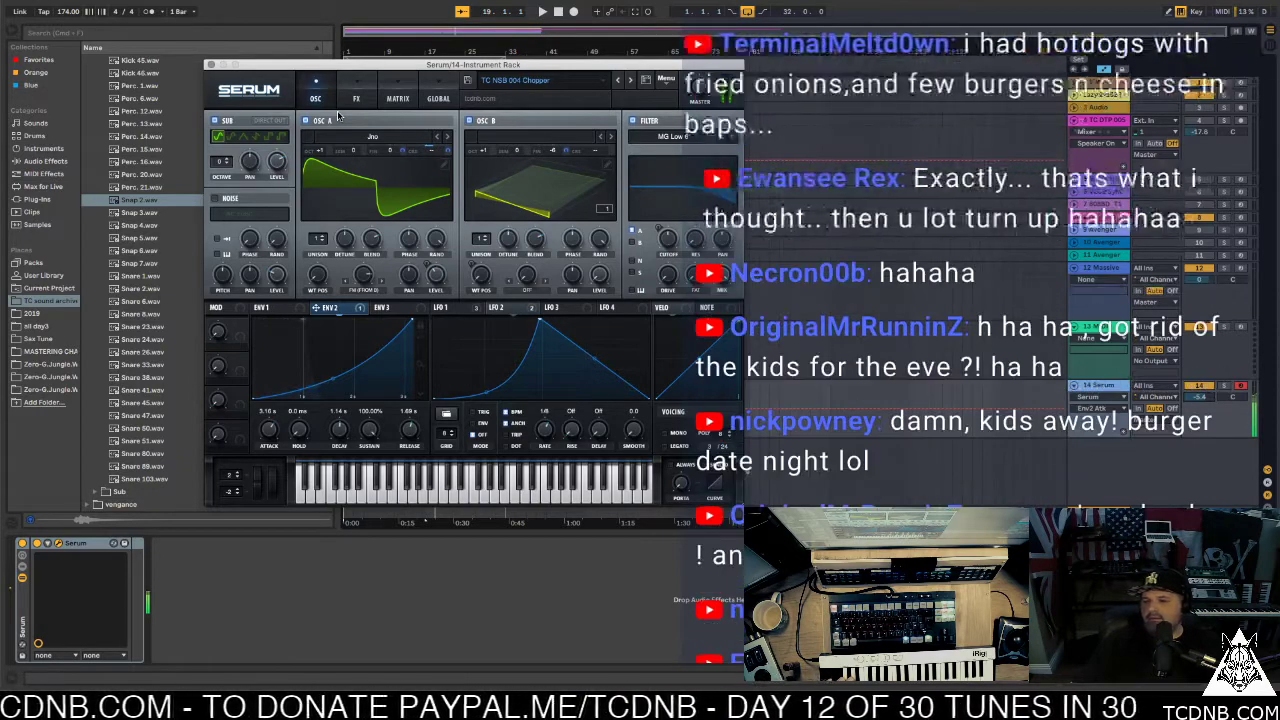
pyautogui.press('space')
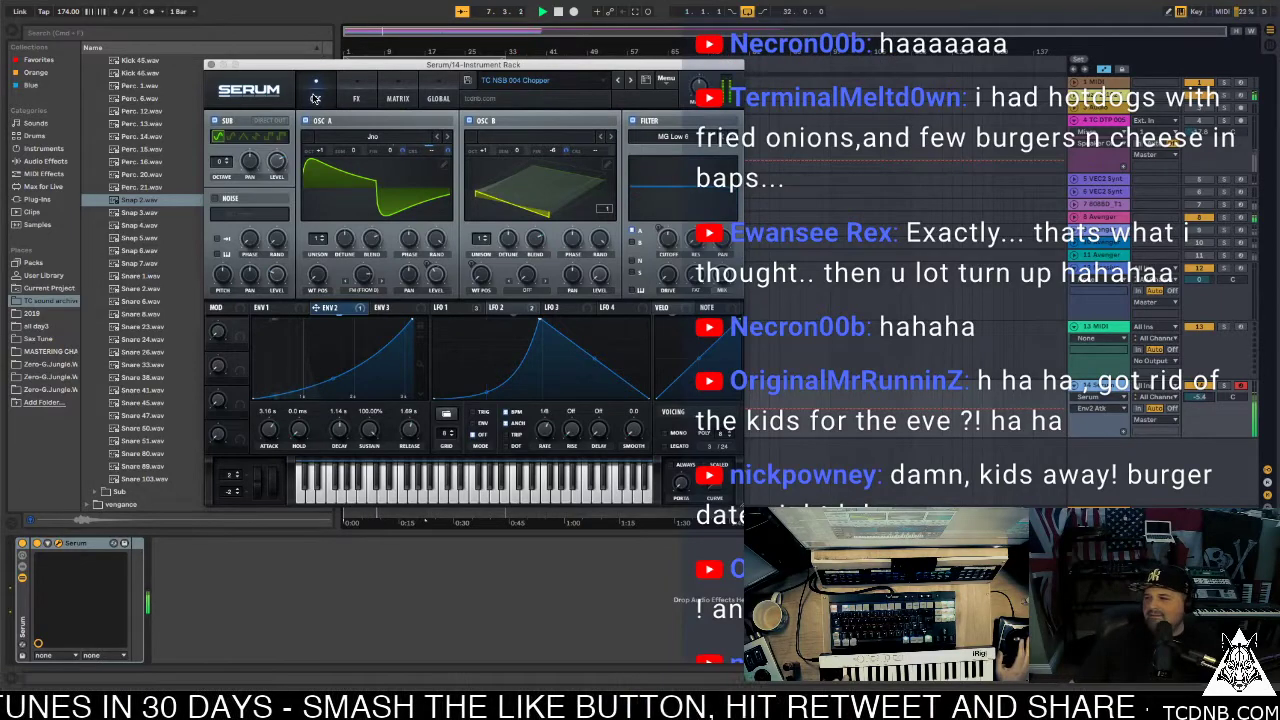
pyautogui.click(213, 64)
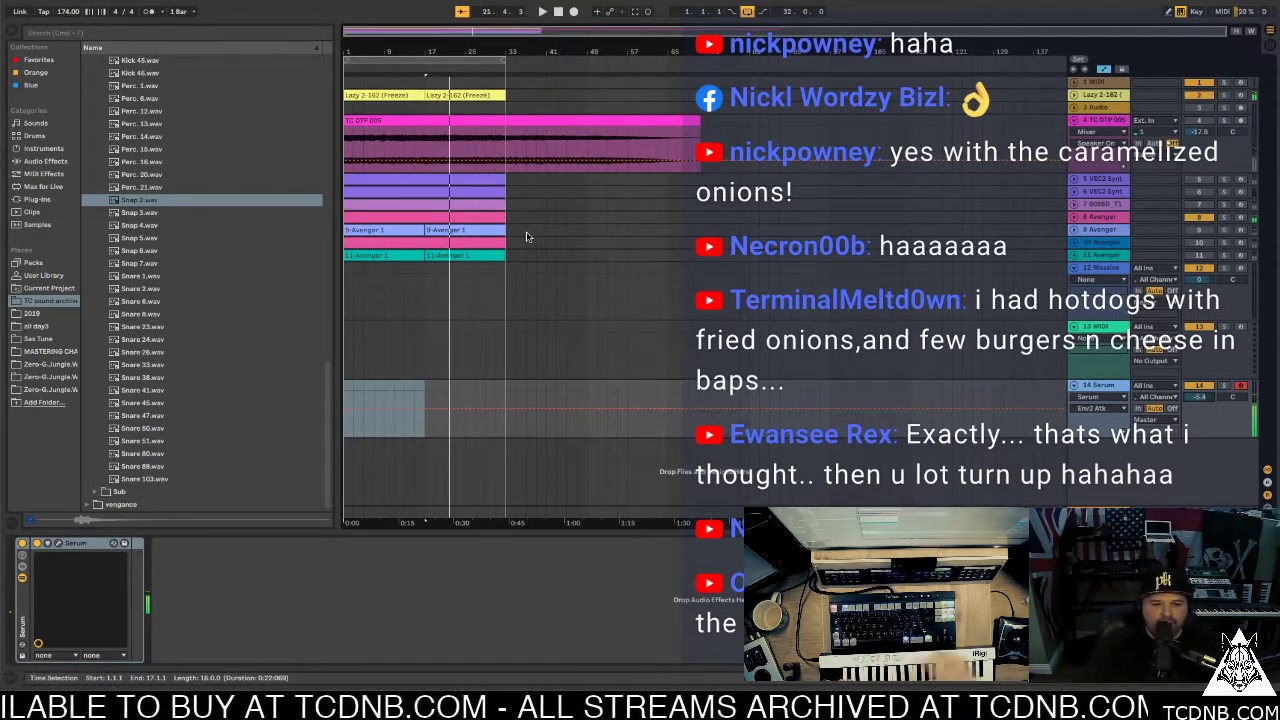
# Copy the Lazy 2-162 drum clips to bar 65 and set the insertion point there on the Serum track
pyautogui.click(455, 93)
pyautogui.press('space')
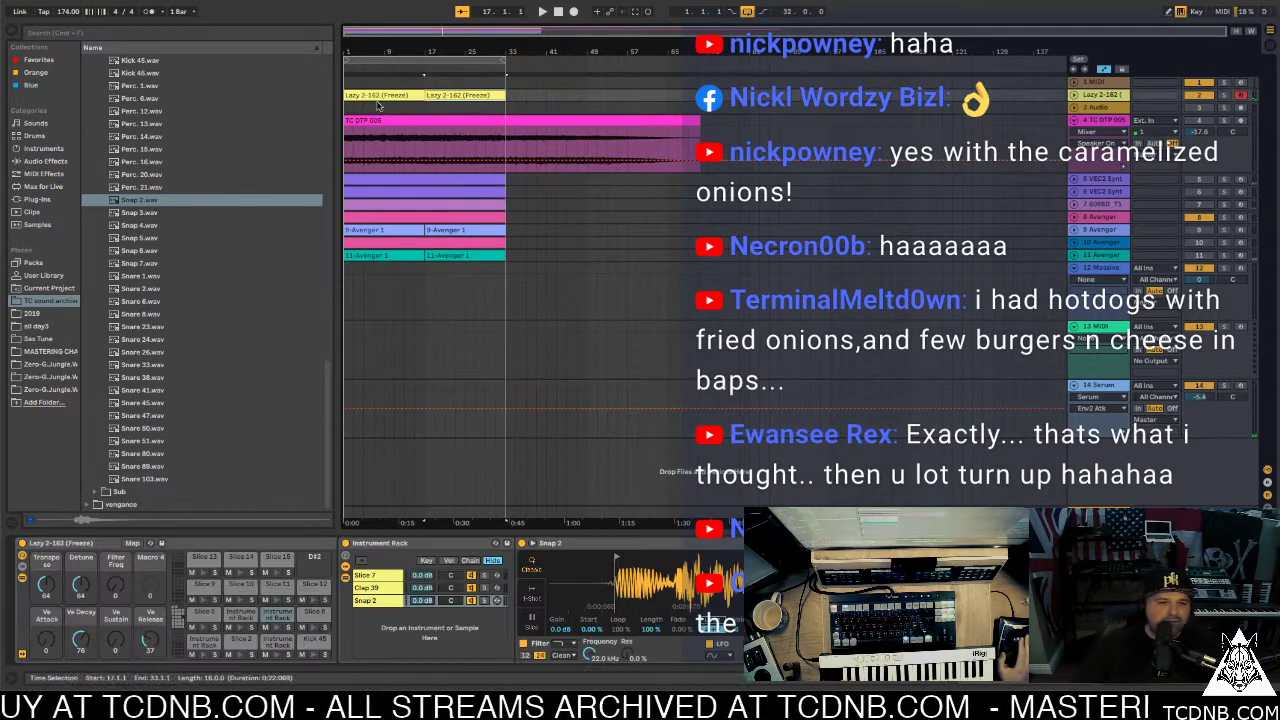
pyautogui.moveTo(369, 96); pyautogui.dragTo(697, 103)
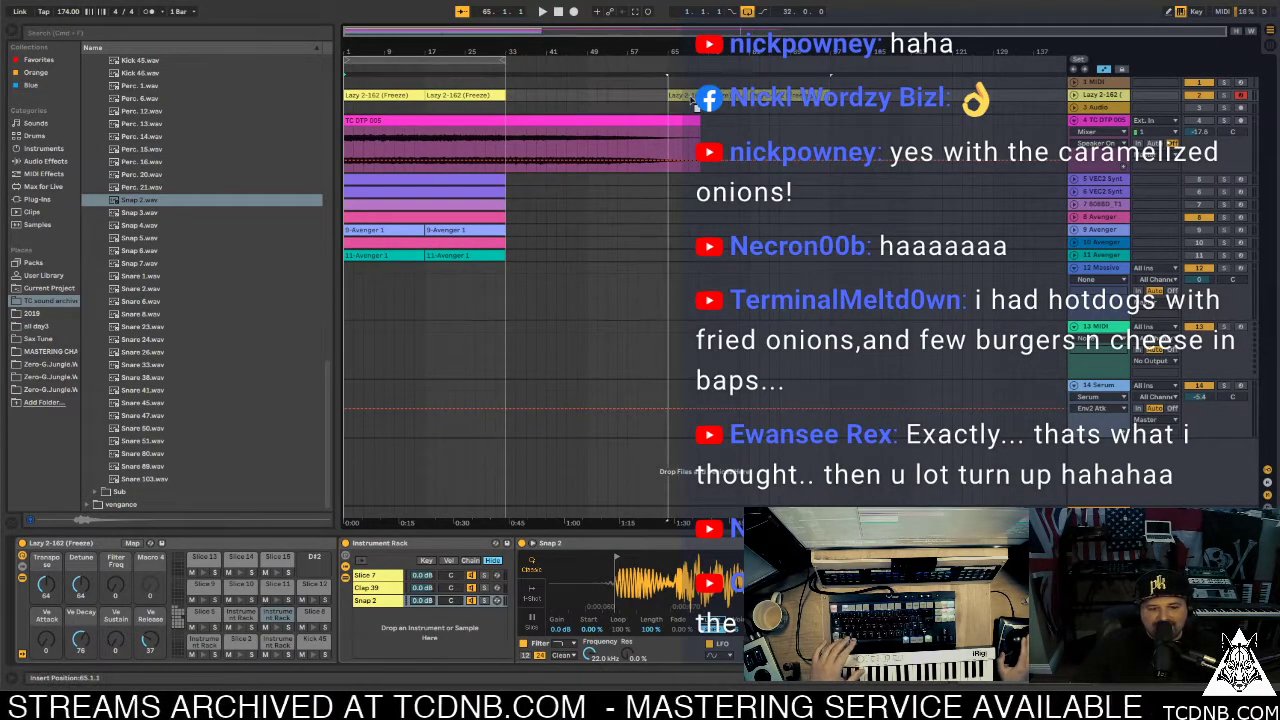
pyautogui.click(670, 383)
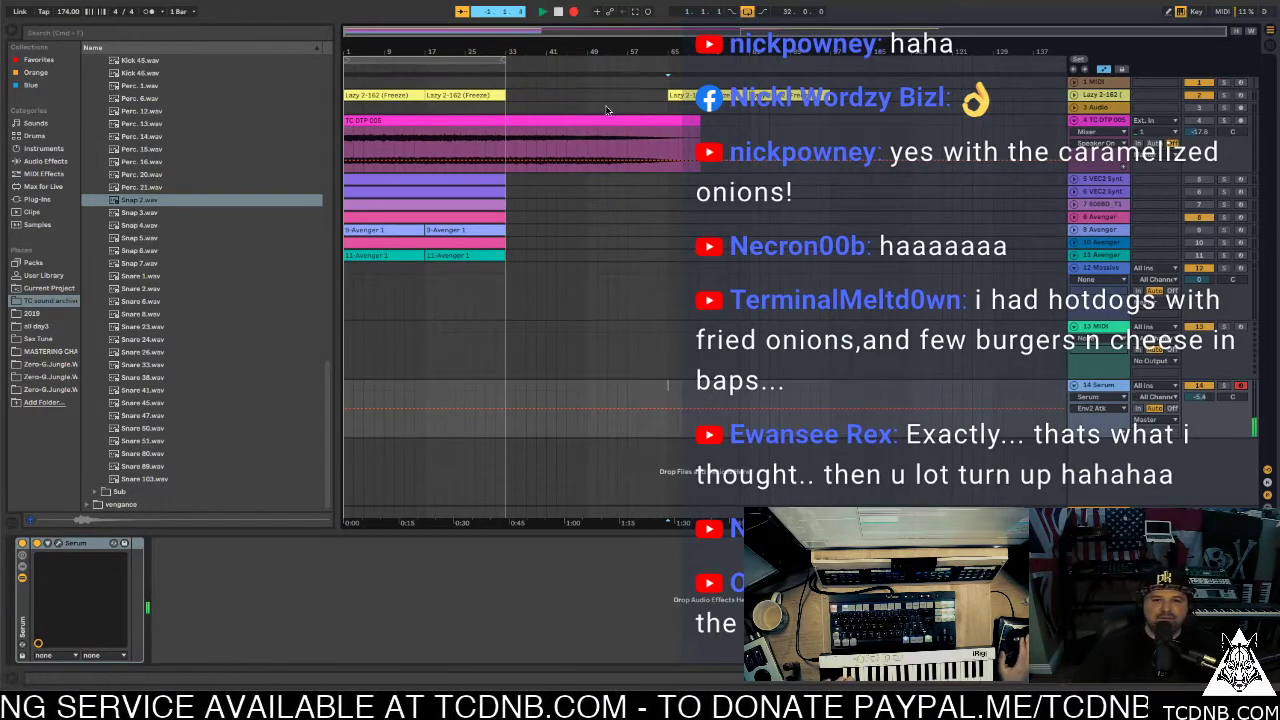
# Record four long D0 bass notes on the Serum track from bar 65 and open the recorded clip for note editing
pyautogui.press('space')
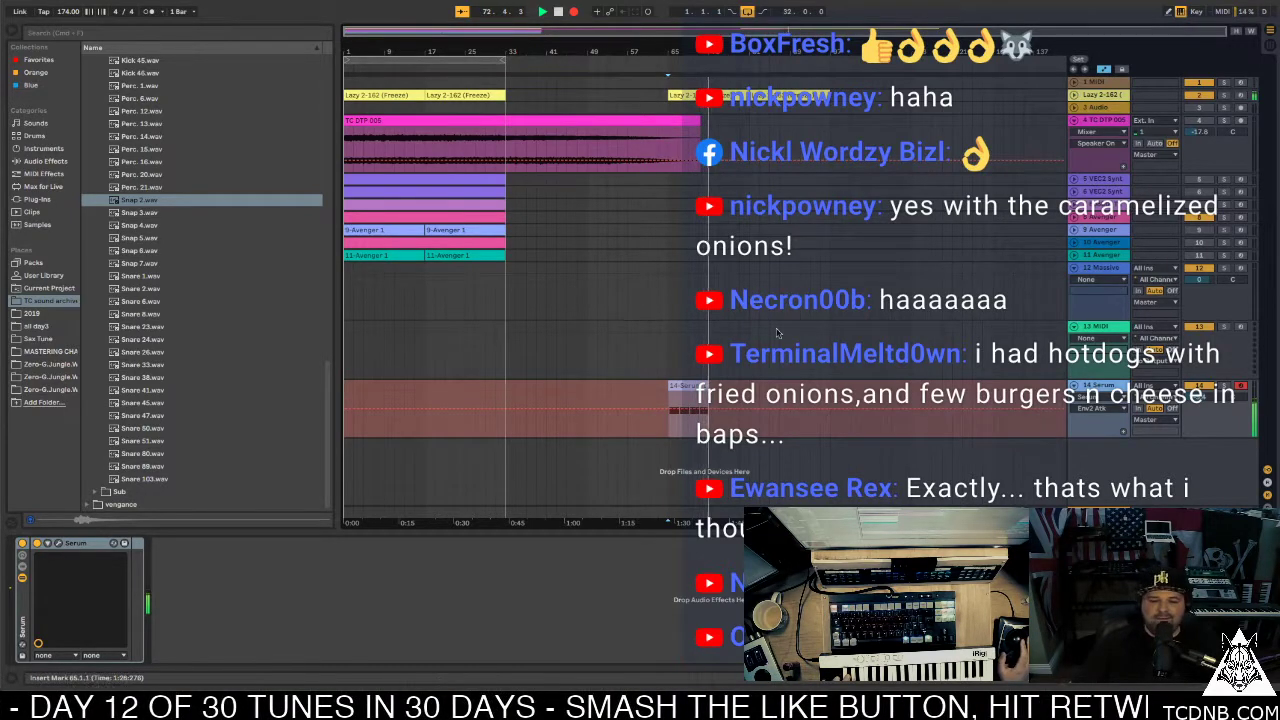
pyautogui.press('space')
pyautogui.doubleClick(688, 395)
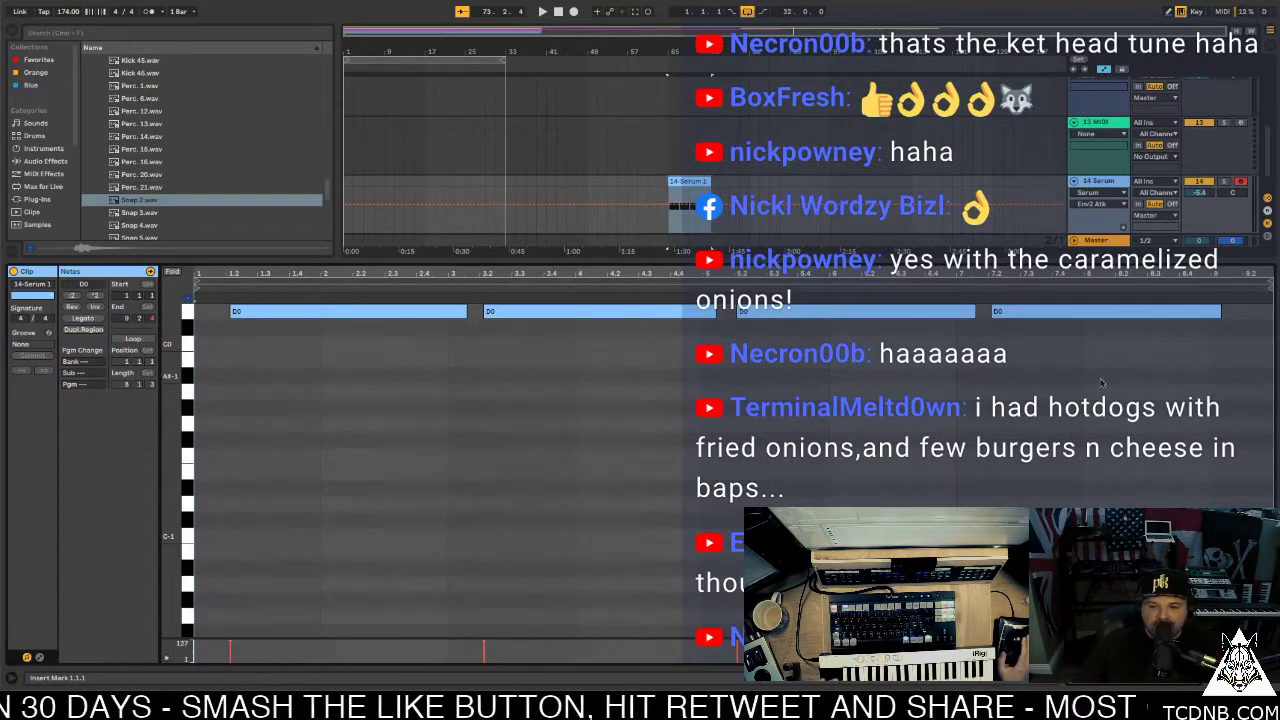
# Quantize the recorded bass notes, move the first one to 1.2.1 and play them against the drums
pyautogui.press('super+a')
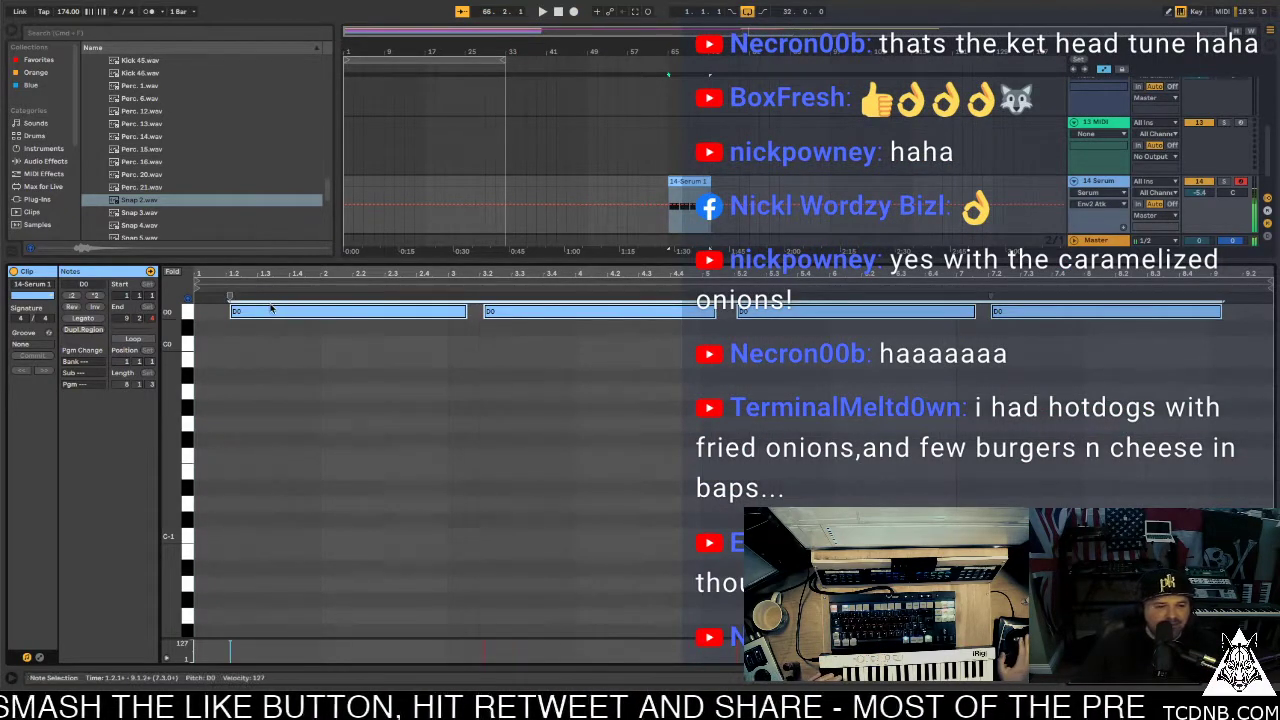
pyautogui.moveTo(270, 309); pyautogui.dragTo(270, 303)
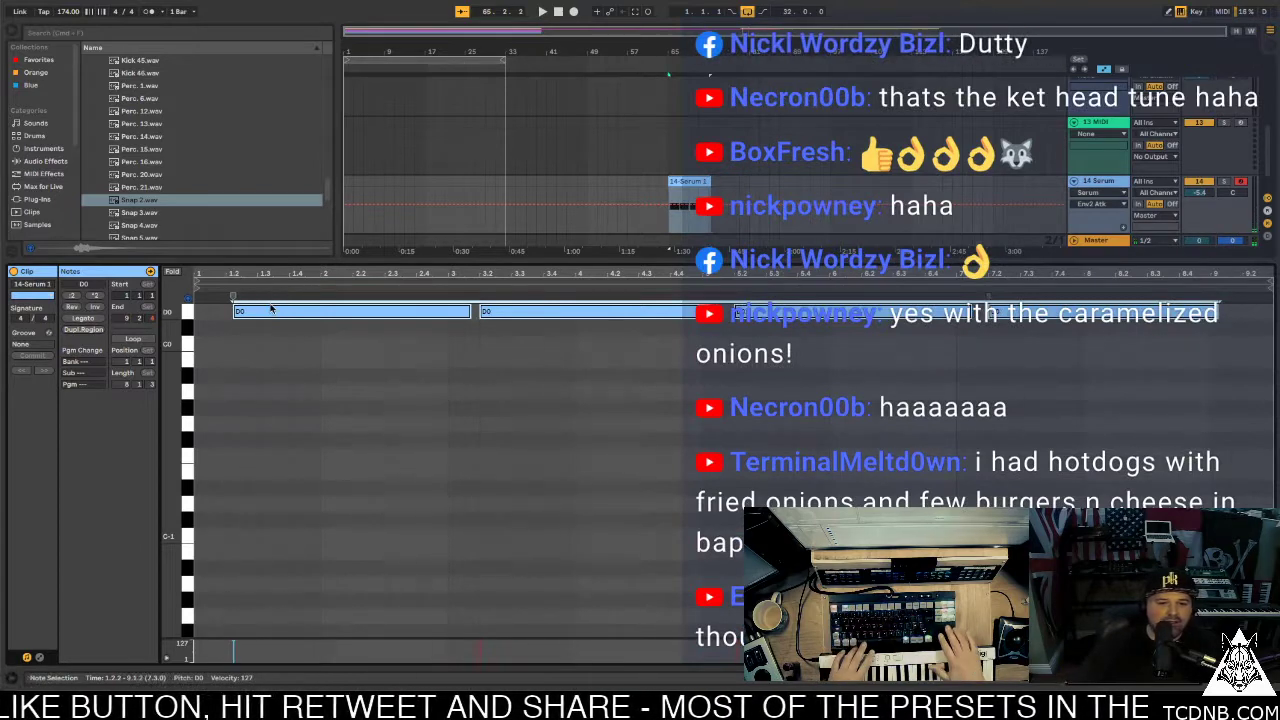
pyautogui.click(323, 334)
pyautogui.click(335, 311)
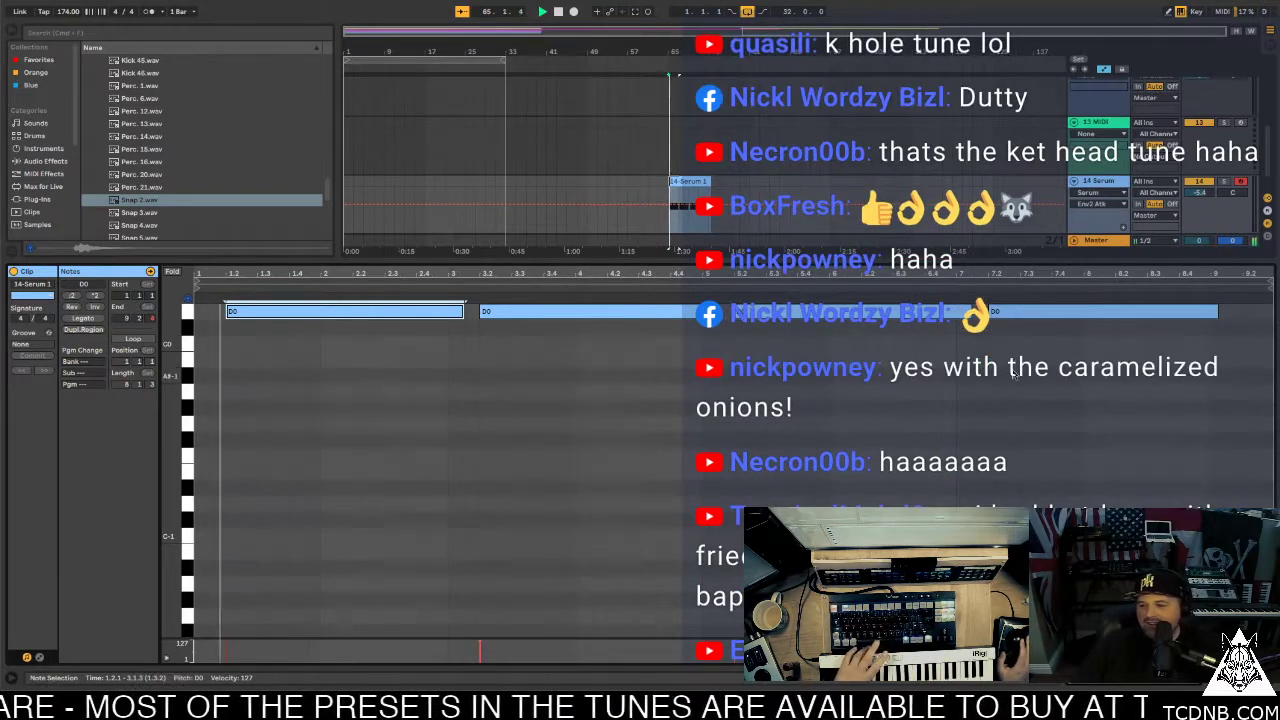
pyautogui.press('space')
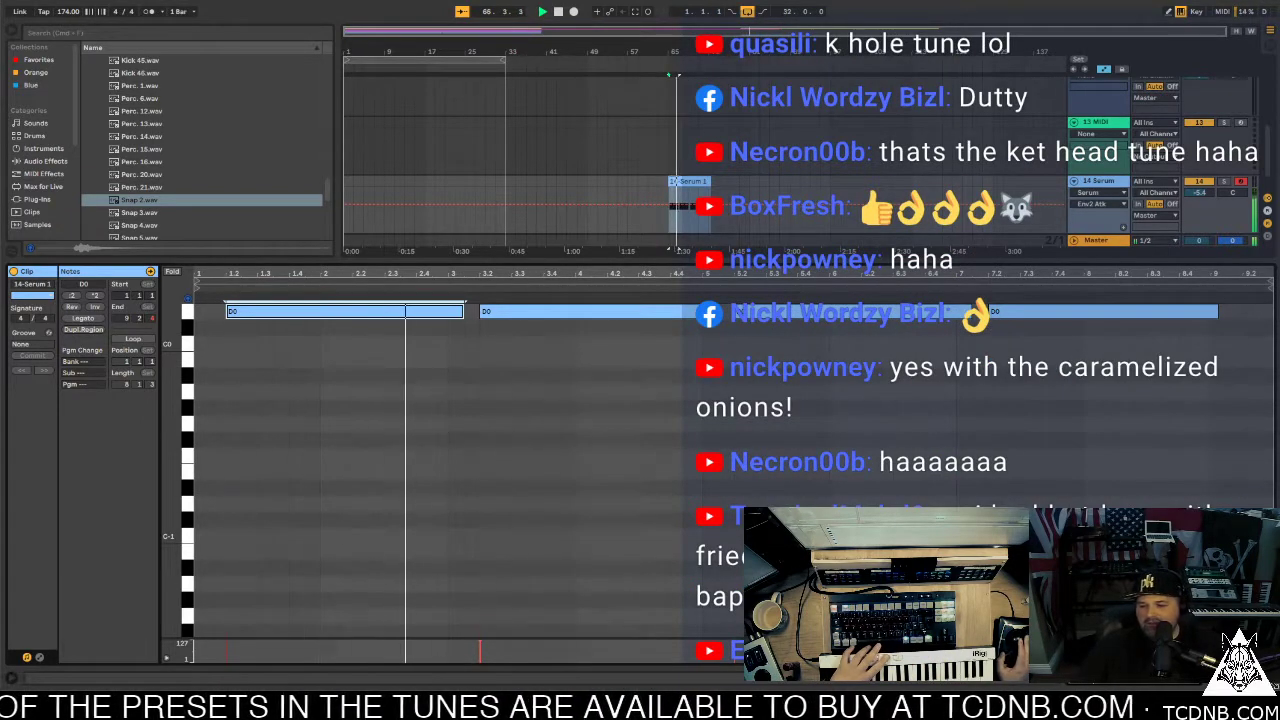
pyautogui.hotkey('ctrl', 'alt', 'l')
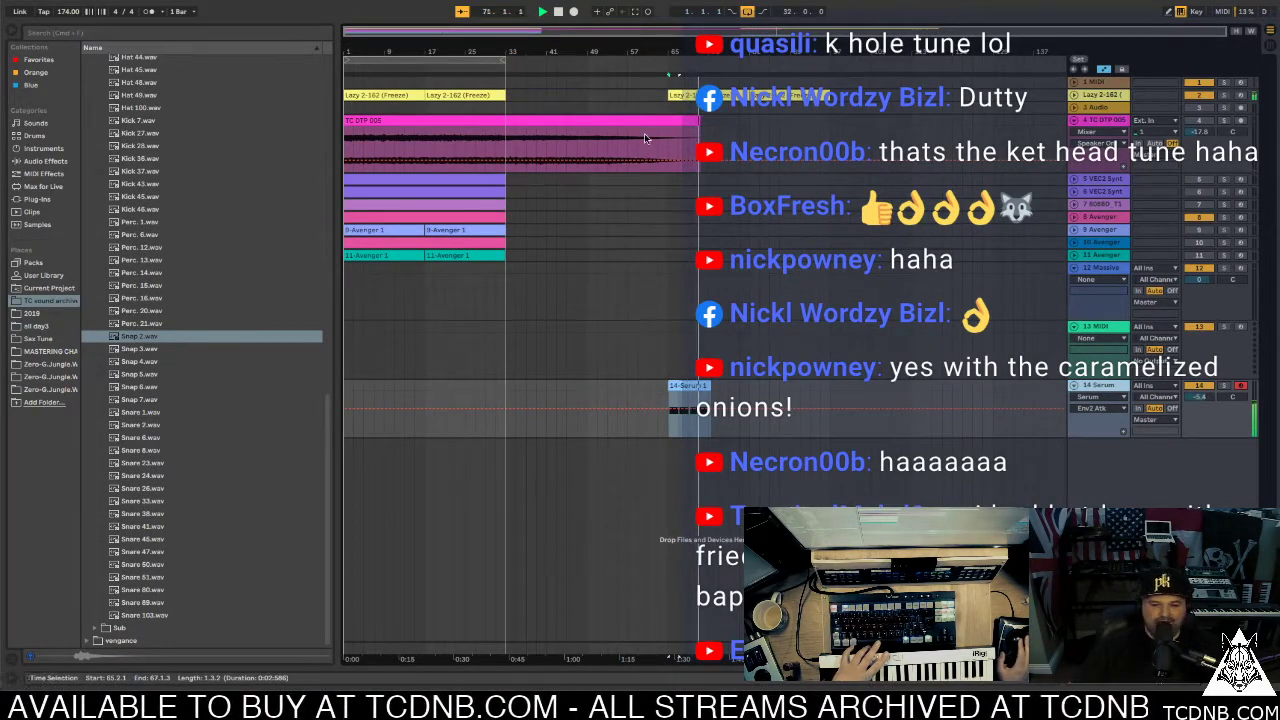
pyautogui.click(682, 386)
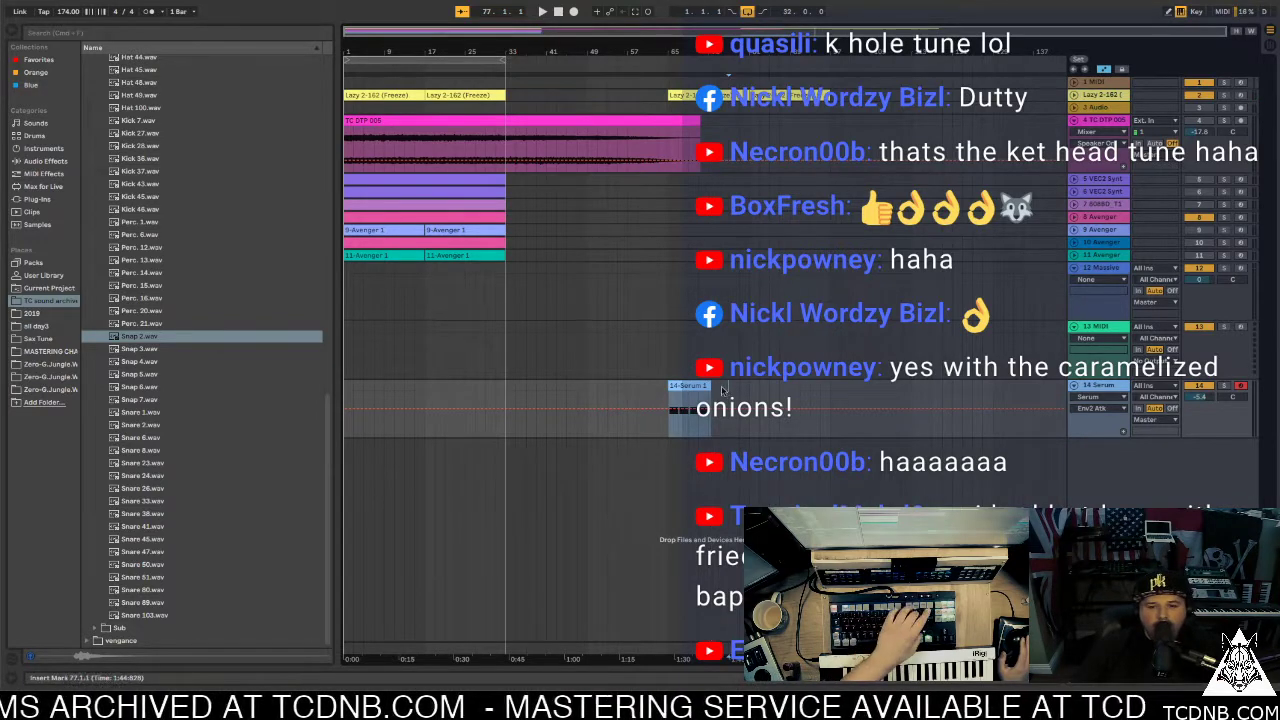
# Move the fourth bass note's section from 71.2.1 onto a duplicate Serum track and delete it from the original clip
pyautogui.scroll(5, 722, 390)
pyautogui.moveTo(716, 390); pyautogui.dragTo(548, 388)
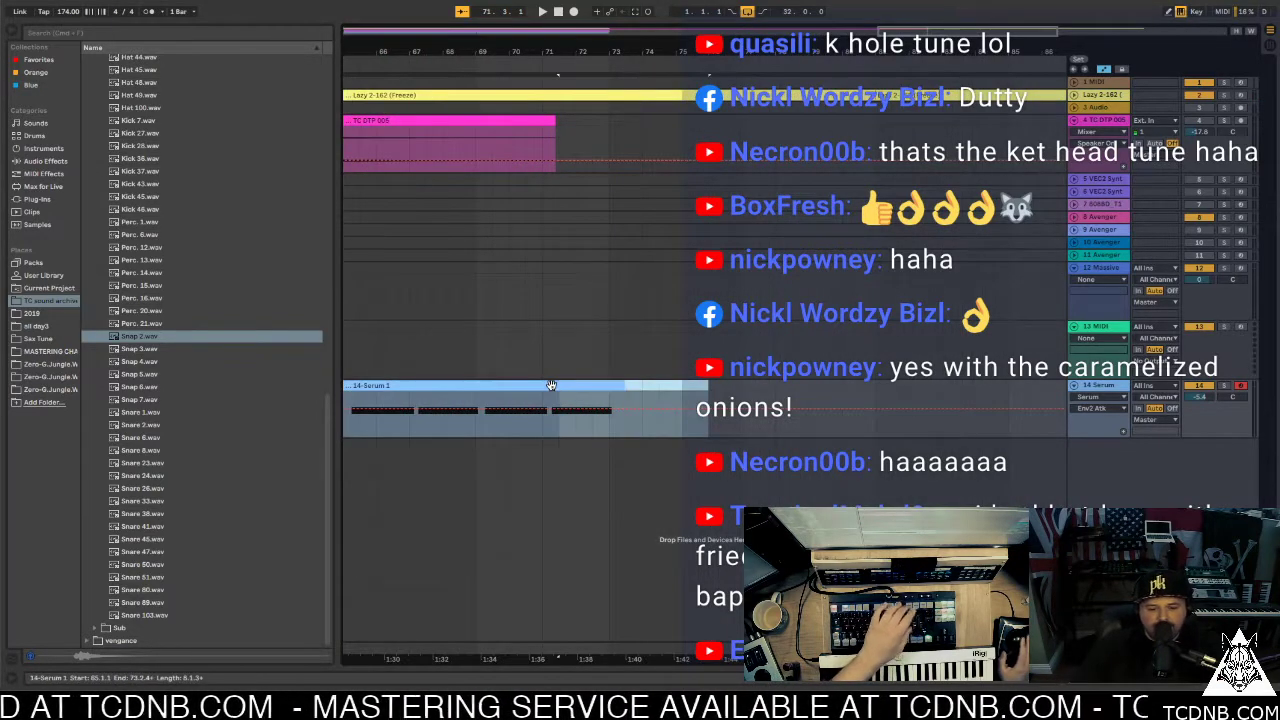
pyautogui.scroll(3, 643, 388)
pyautogui.moveTo(643, 390); pyautogui.dragTo(418, 388)
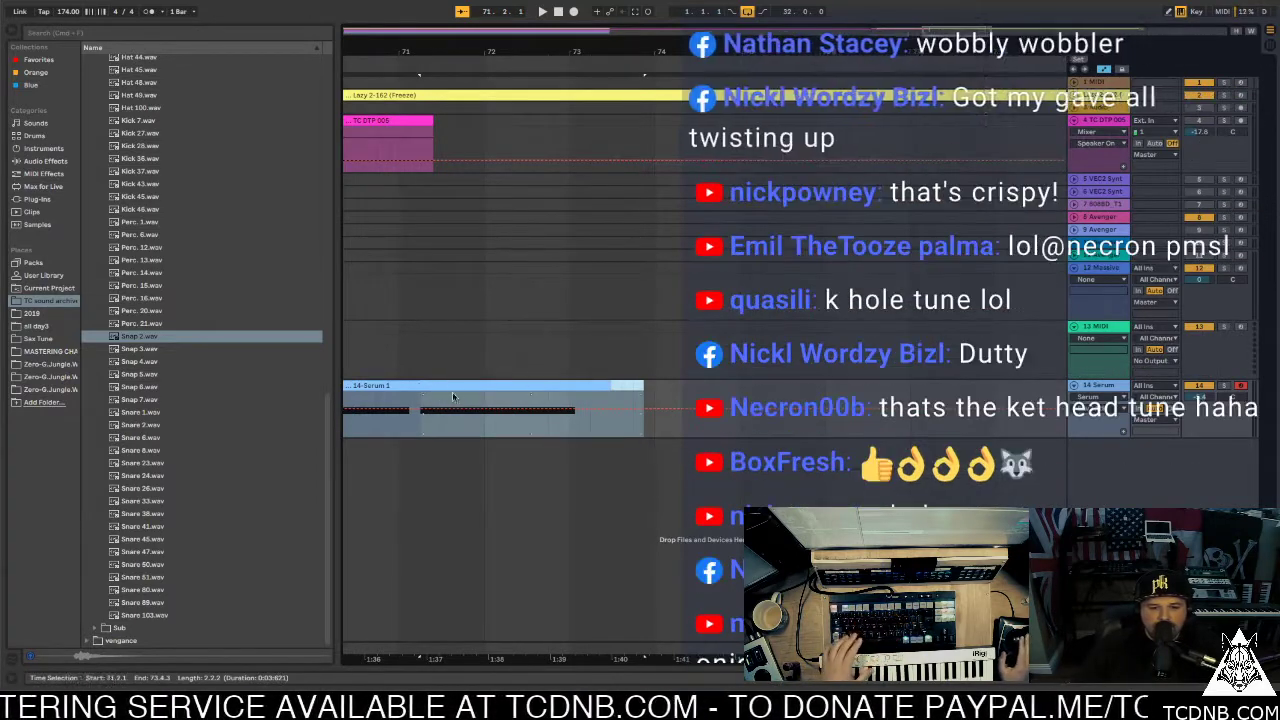
pyautogui.moveTo(442, 388); pyautogui.dragTo(440, 453)
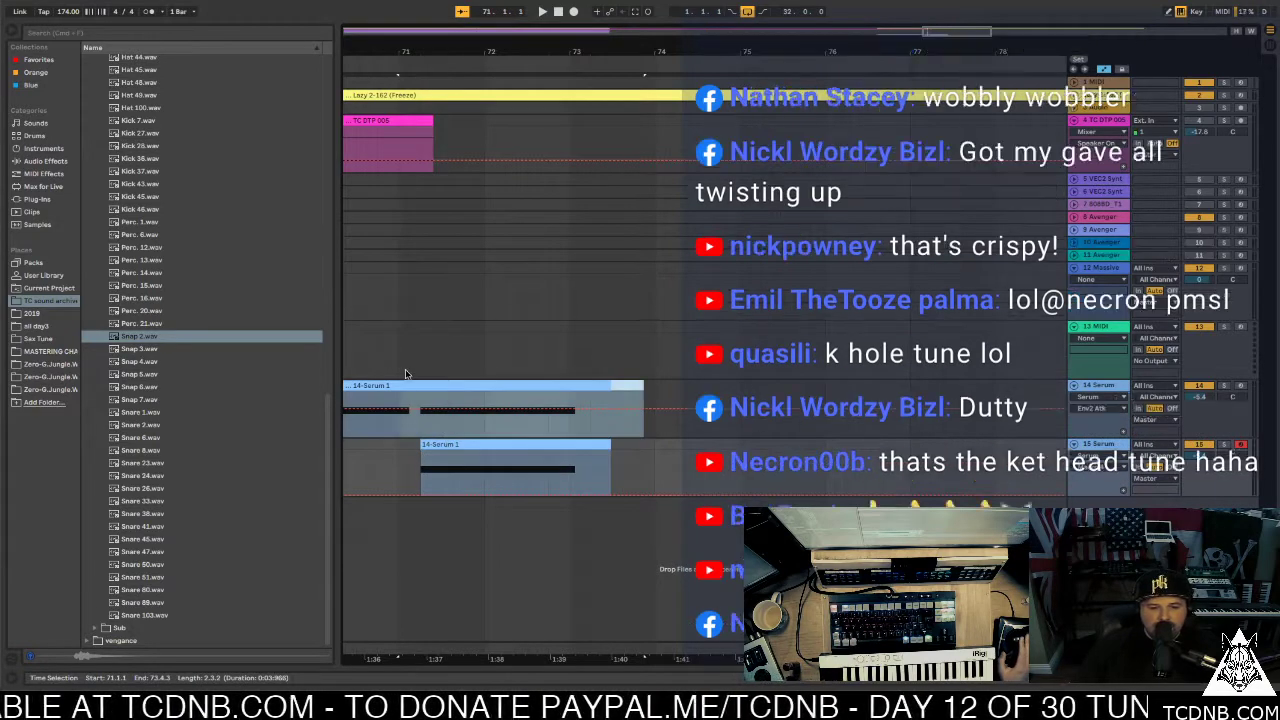
pyautogui.moveTo(420, 395); pyautogui.dragTo(644, 395)
pyautogui.press('Delete')
pyautogui.click(450, 443)
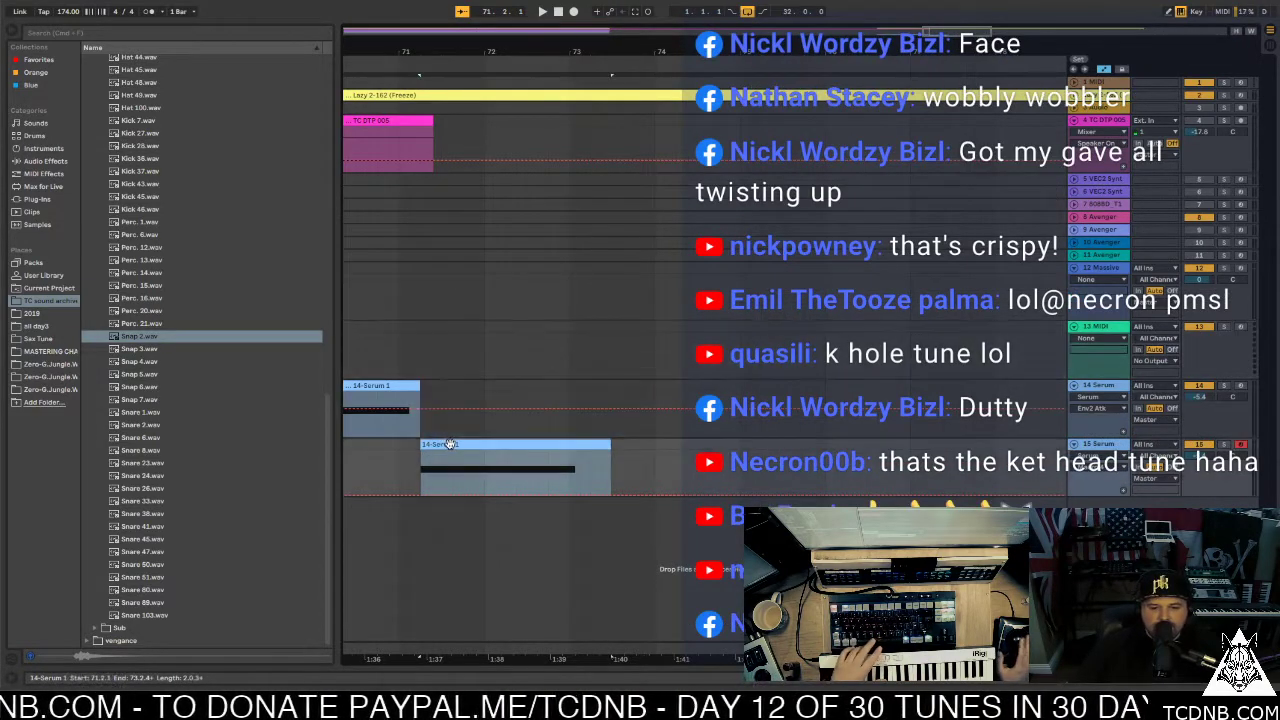
# Change the OSC B octave in the duplicate track's Serum, close the plug-in window and audition the switch
pyautogui.hotkey('shift', 'Tab')
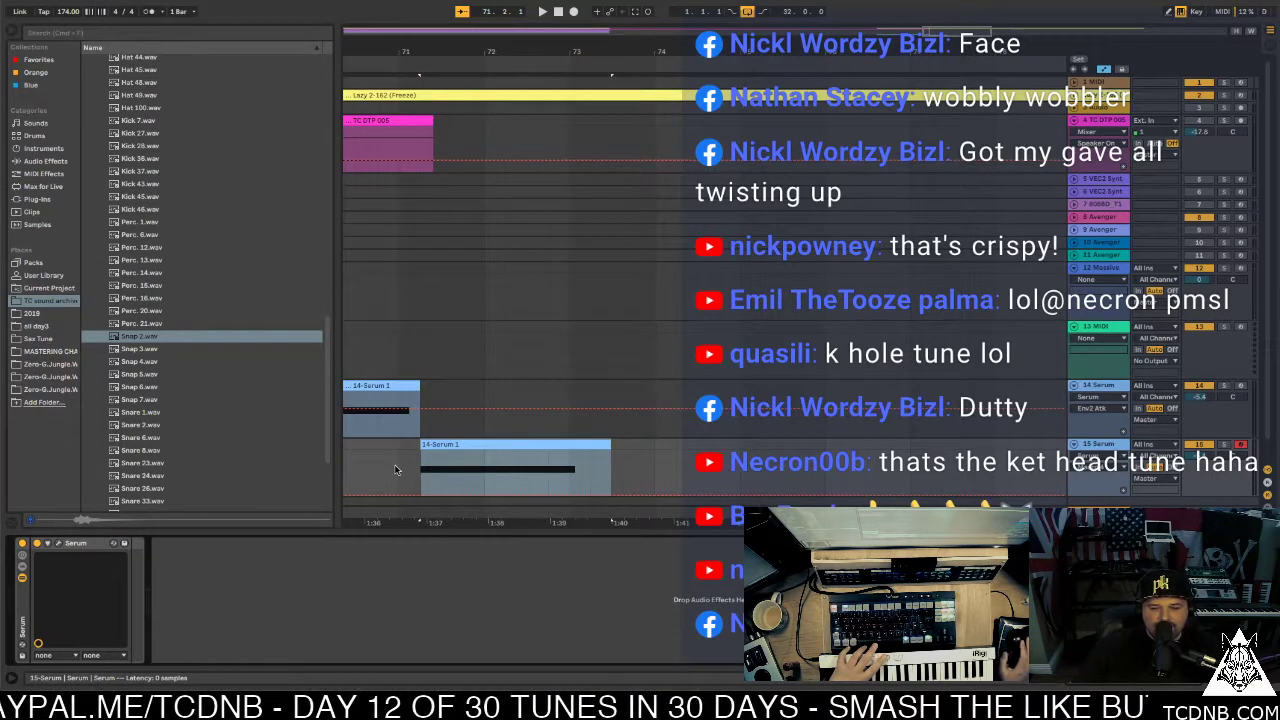
pyautogui.press('super+alt+p')
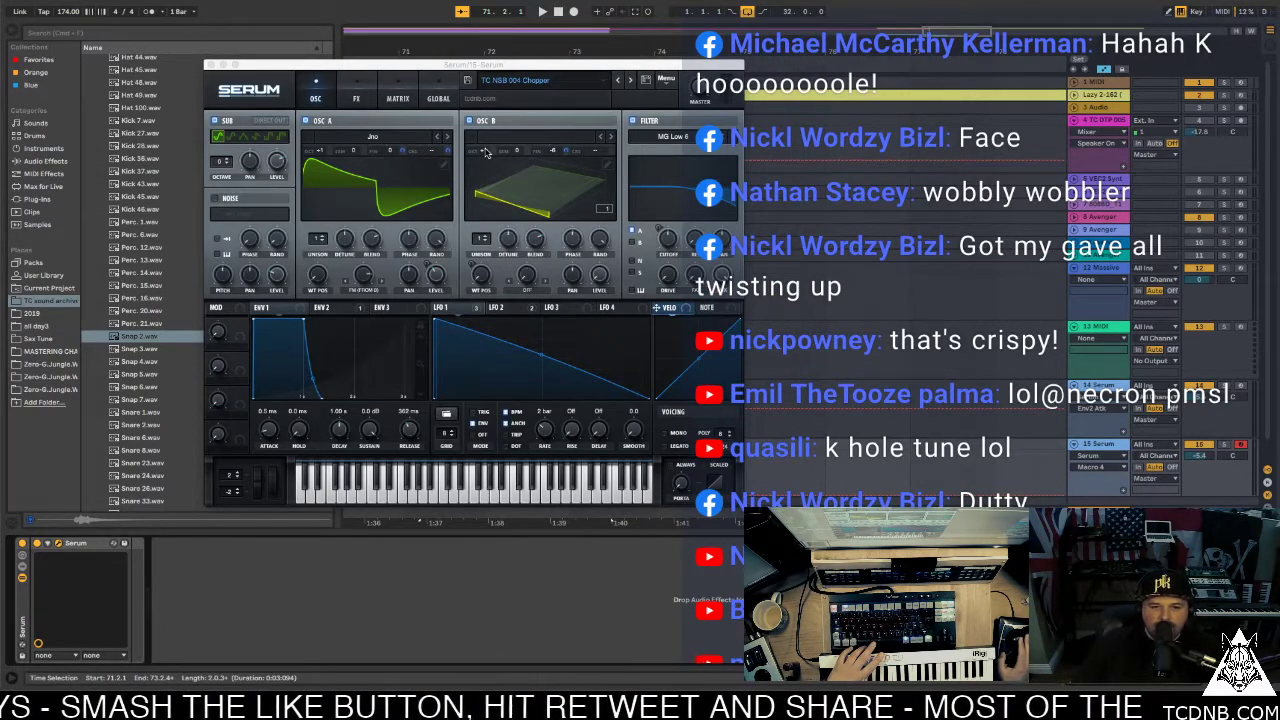
pyautogui.click(208, 65)
pyautogui.moveTo(573, 75); pyautogui.dragTo(905, 475)
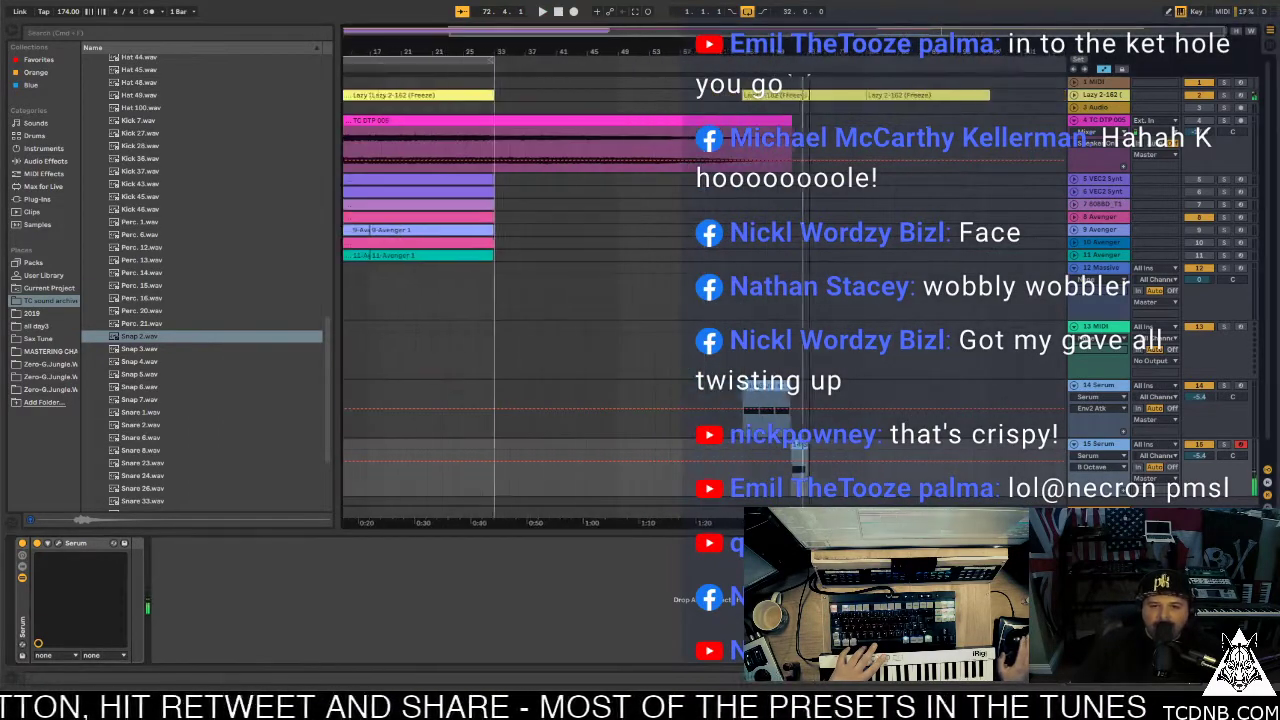
# Copy the bass clips of both Serum tracks to bar 73
pyautogui.click(801, 442)
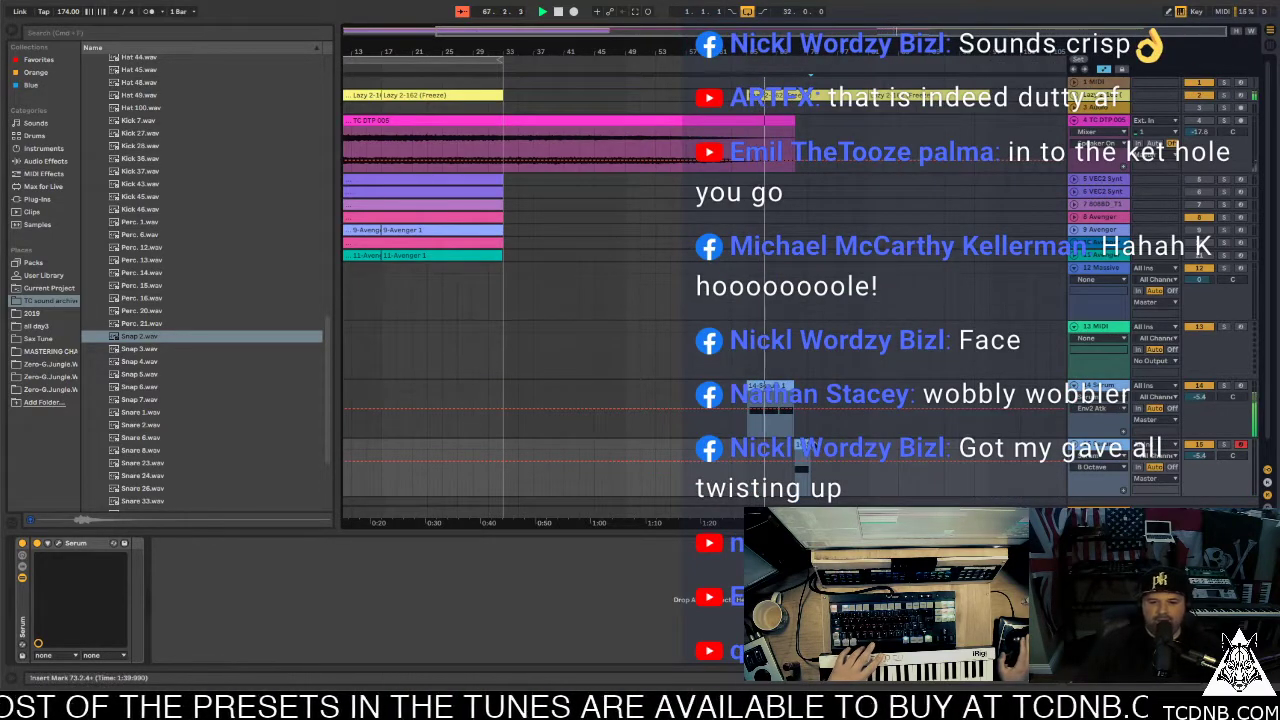
pyautogui.press('Up')
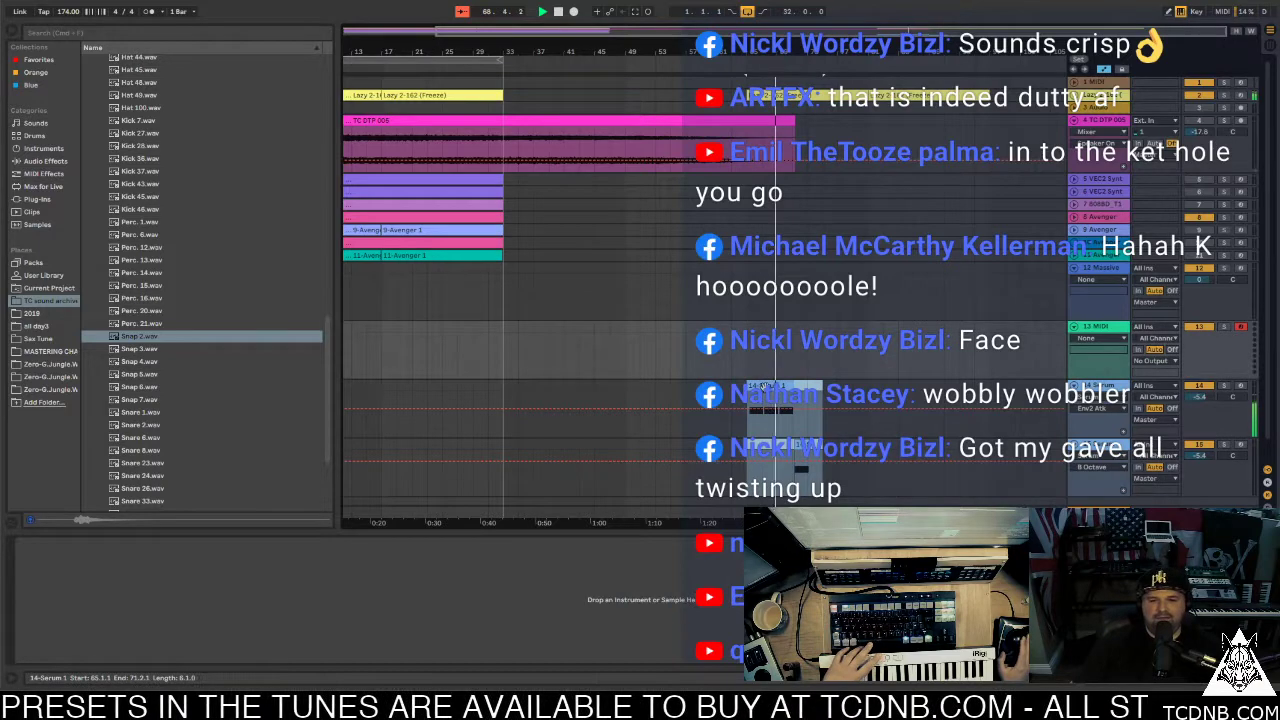
pyautogui.hotkey('ctrl', 'd')
pyautogui.click(826, 390)
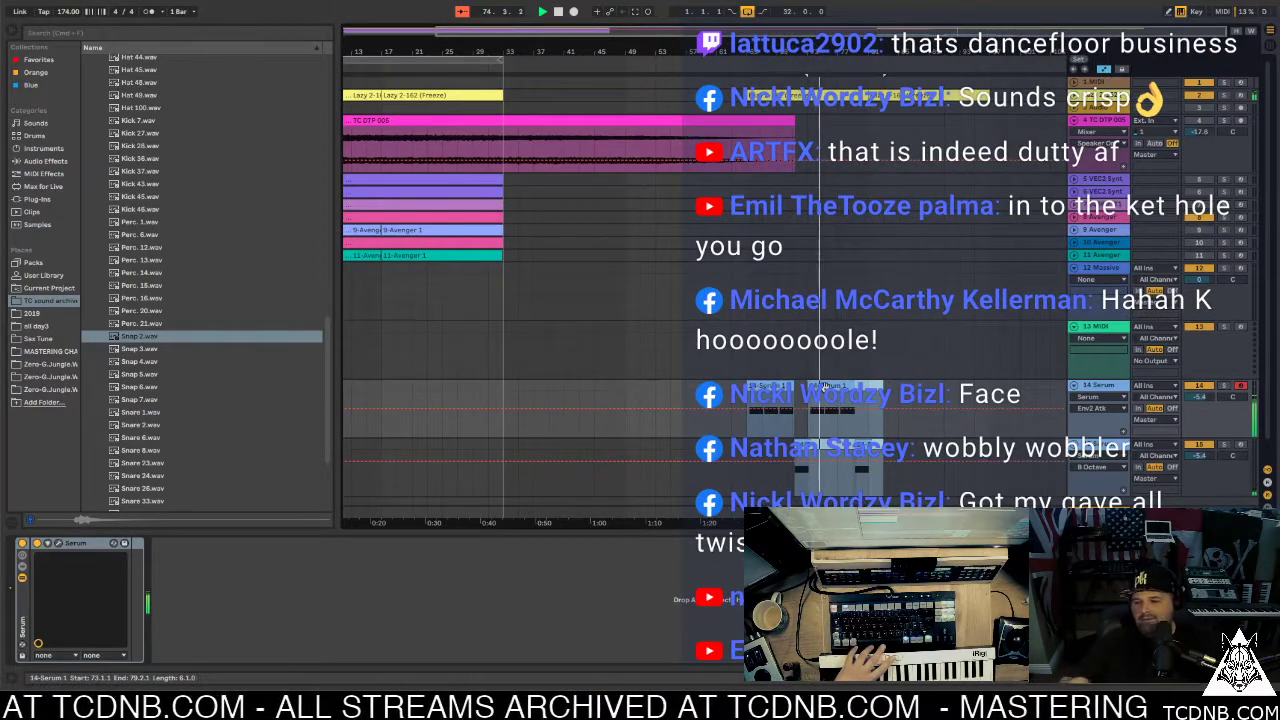
pyautogui.keyDown('shift'); pyautogui.click(898, 438); pyautogui.keyUp('shift')
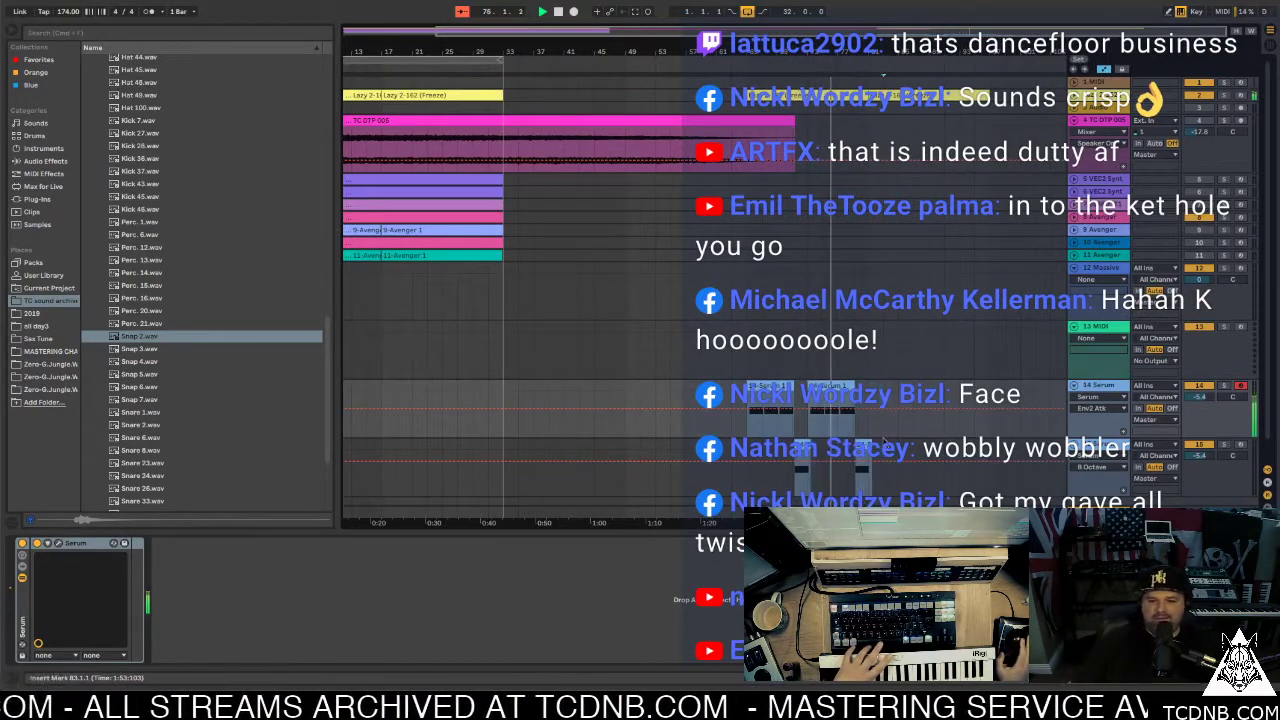
# Copy the 16-bar two-track Serum bass pattern starting at bar 65 to bar 81
pyautogui.moveTo(888, 465); pyautogui.dragTo(750, 465)
pyautogui.click(878, 388)
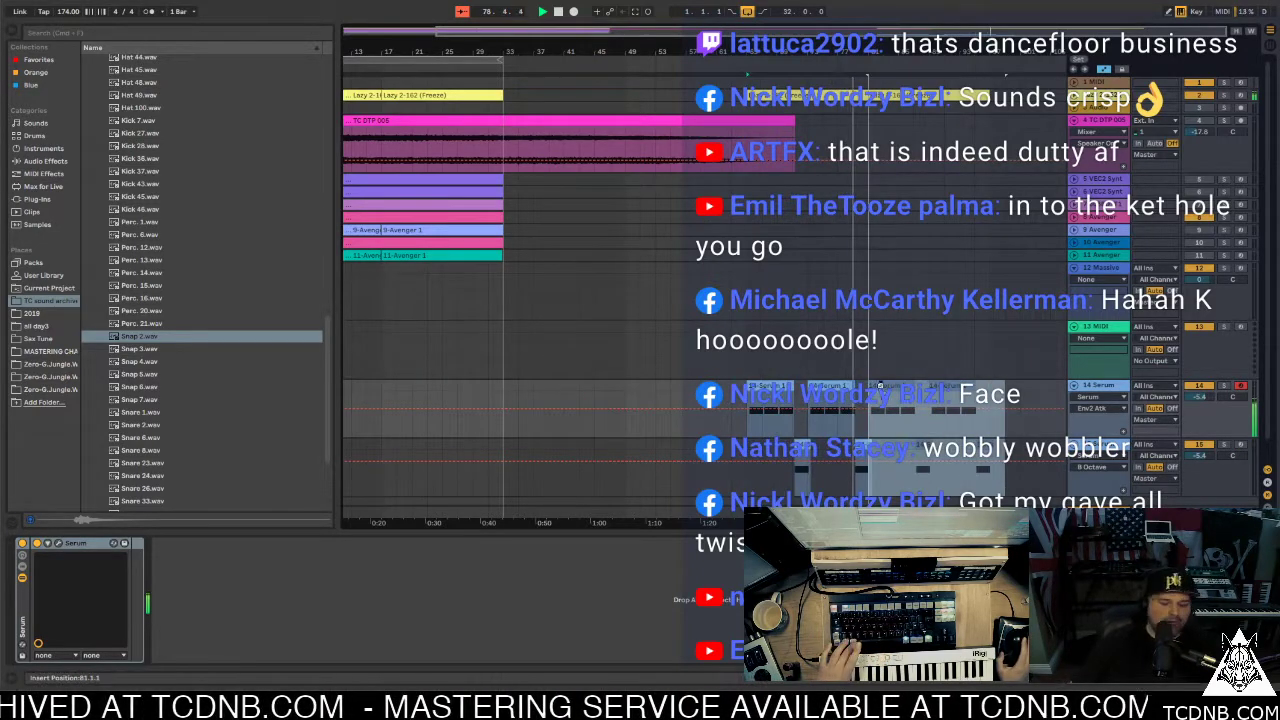
pyautogui.click(877, 386)
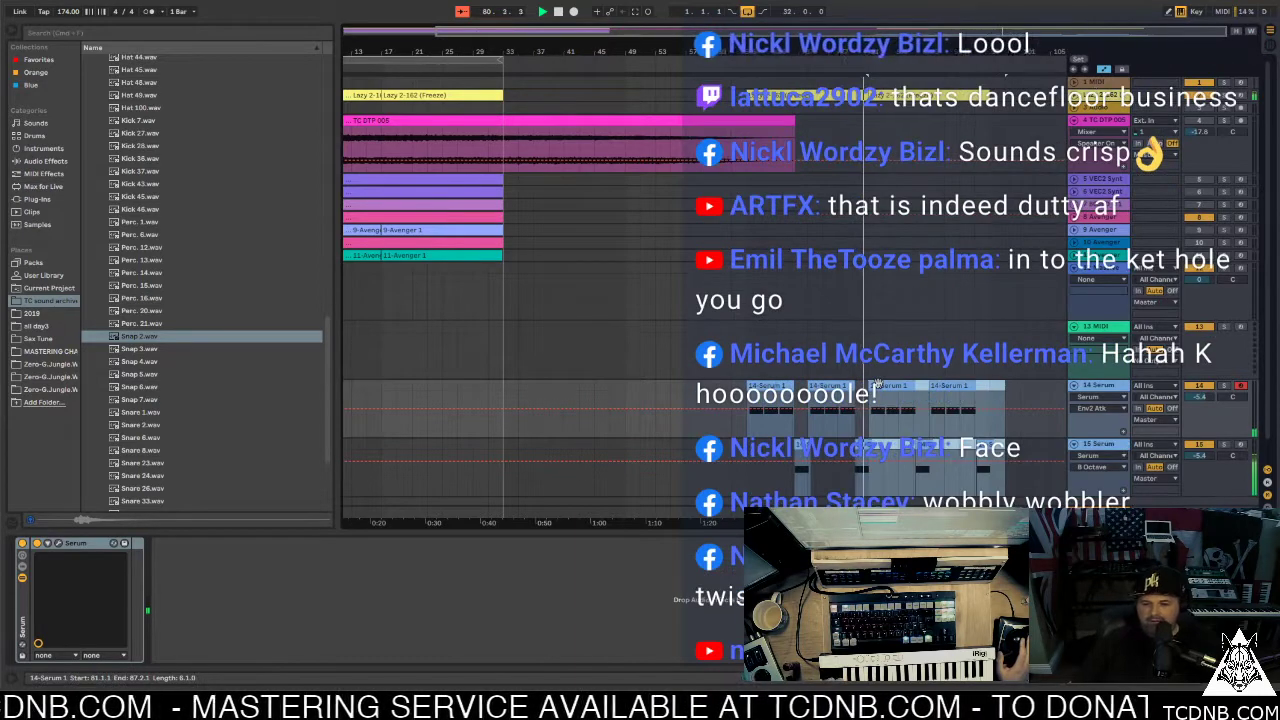
pyautogui.keyDown('shift'); pyautogui.click(990, 386); pyautogui.keyUp('shift')
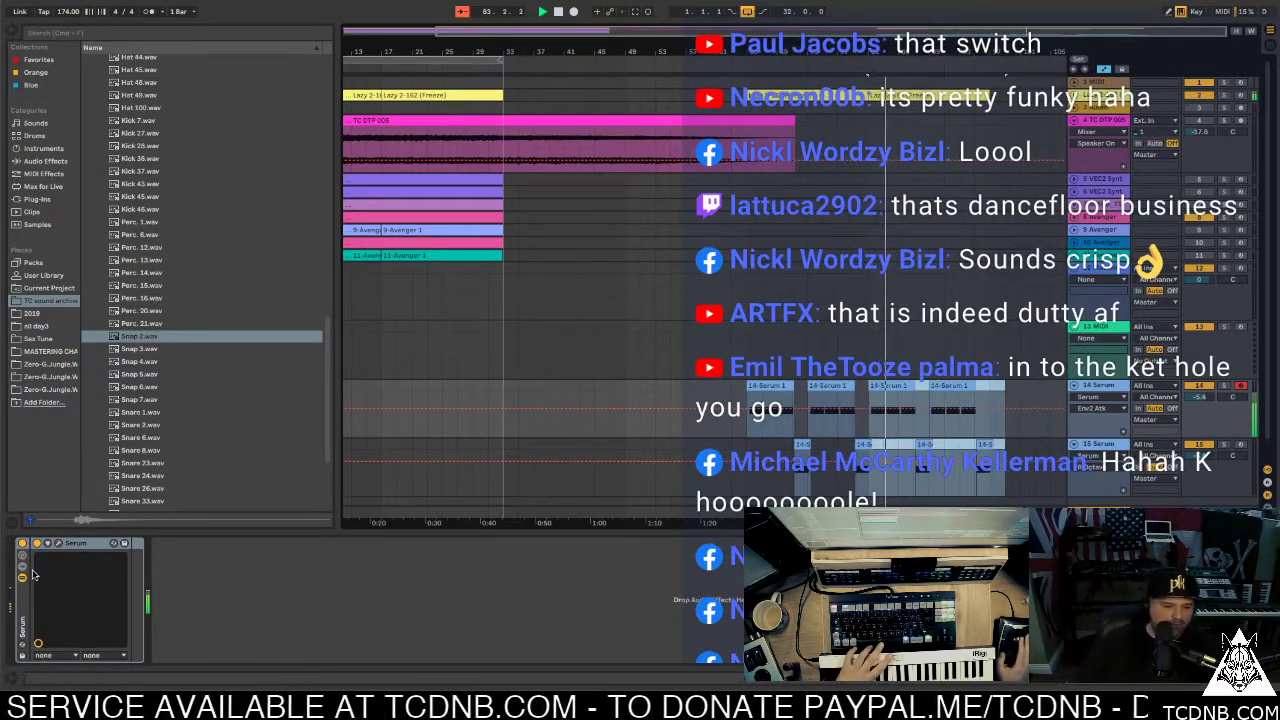
# Shorten the ENV 1 release to 132 ms in the original Serum track's plug-in and close its window
pyautogui.click(59, 546)
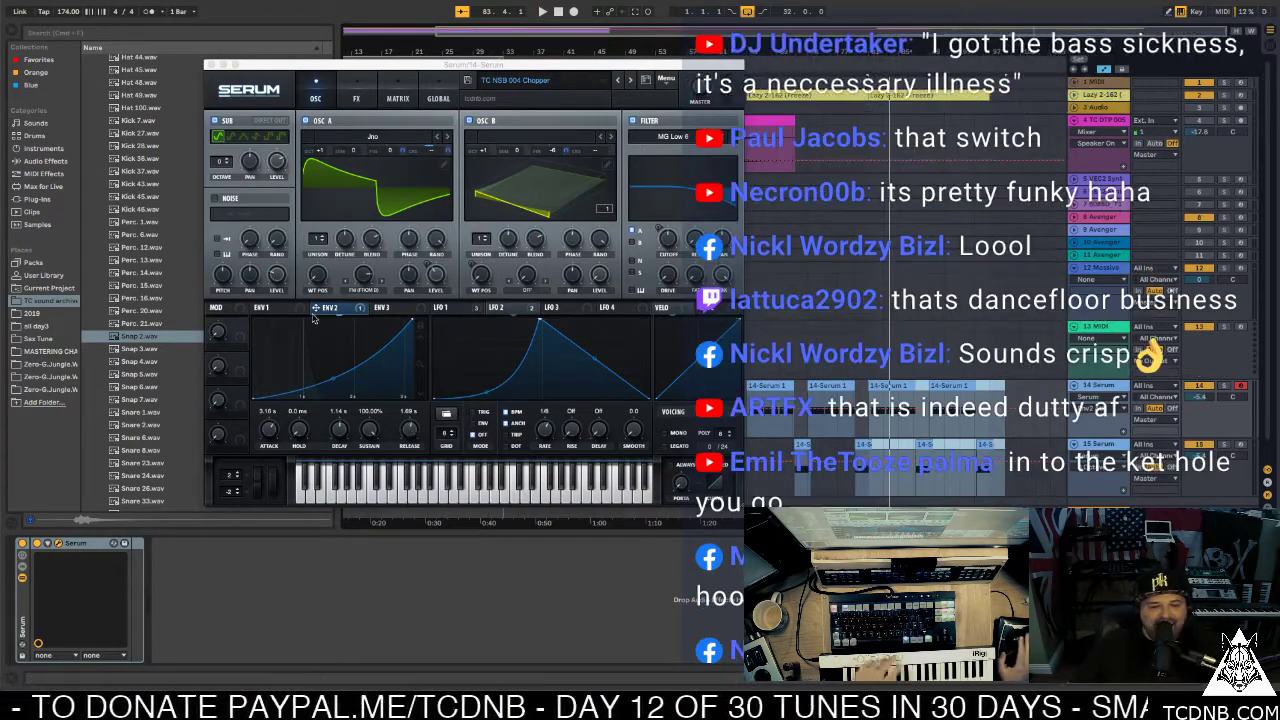
pyautogui.click(281, 307)
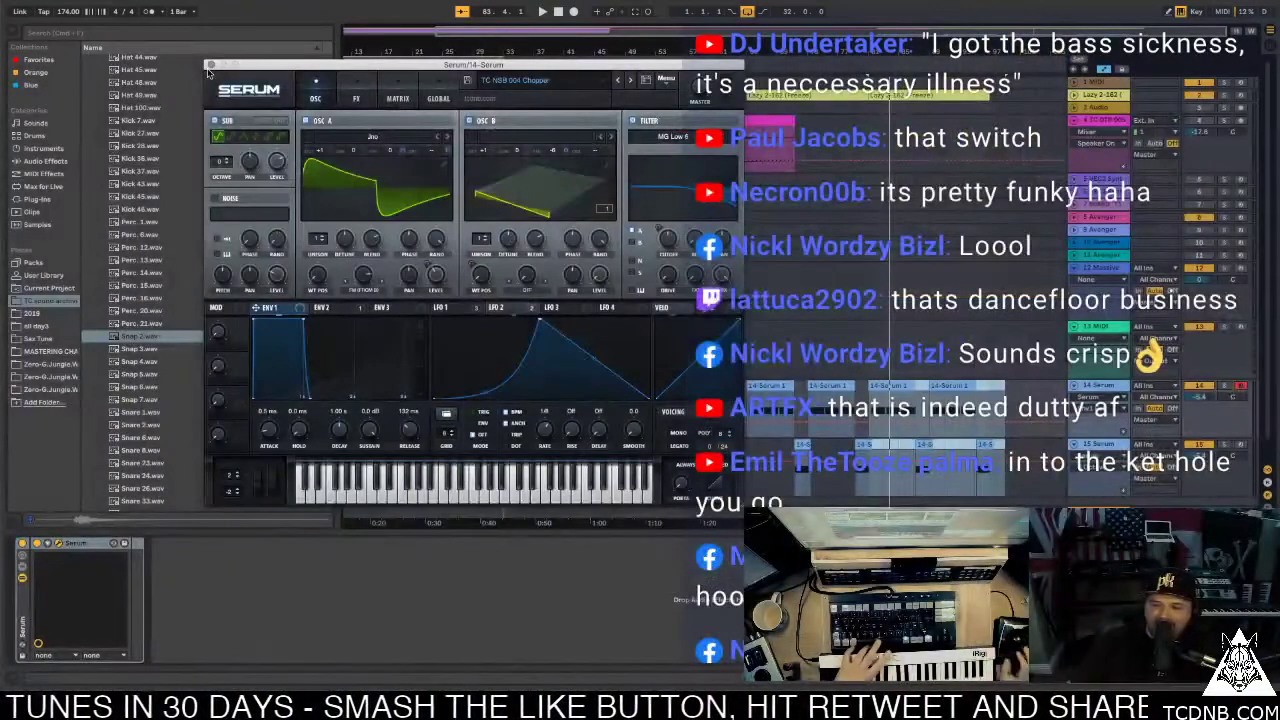
pyautogui.click(212, 65)
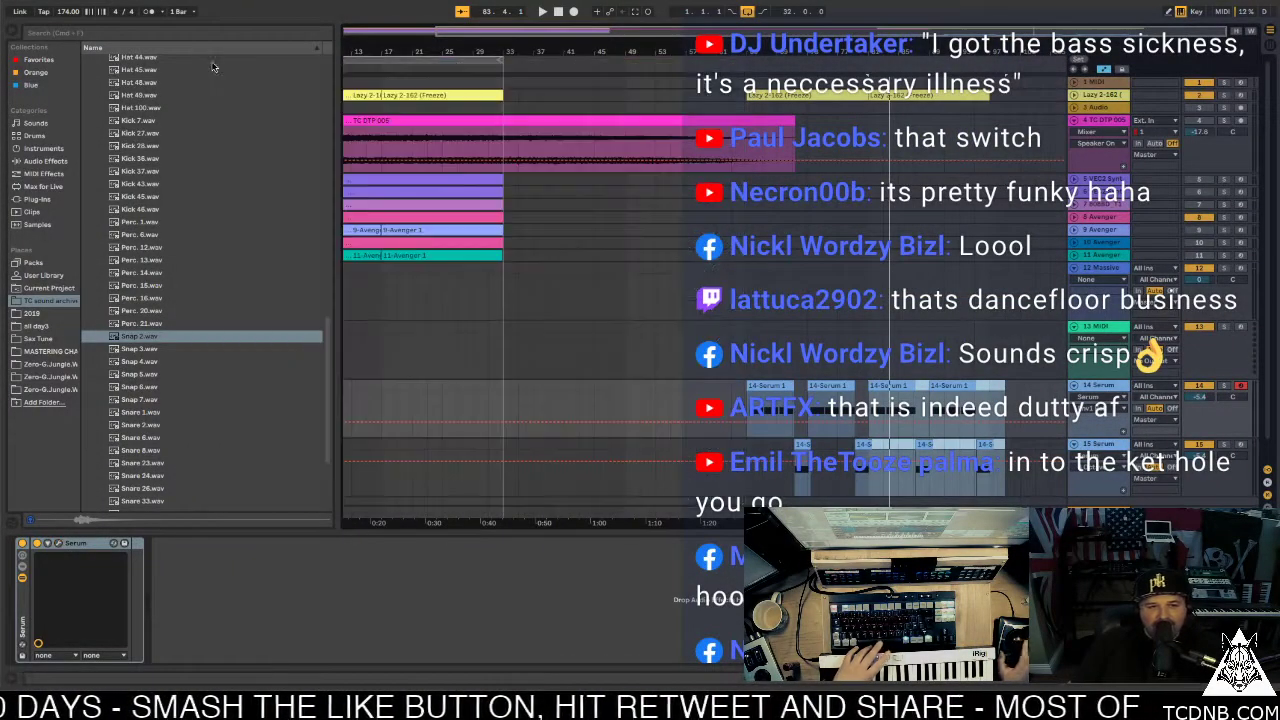
# Shorten the three D0 notes in the first Serum clip to end at 3.1.1, 5.1.1 and 7.1.1
pyautogui.click(758, 385)
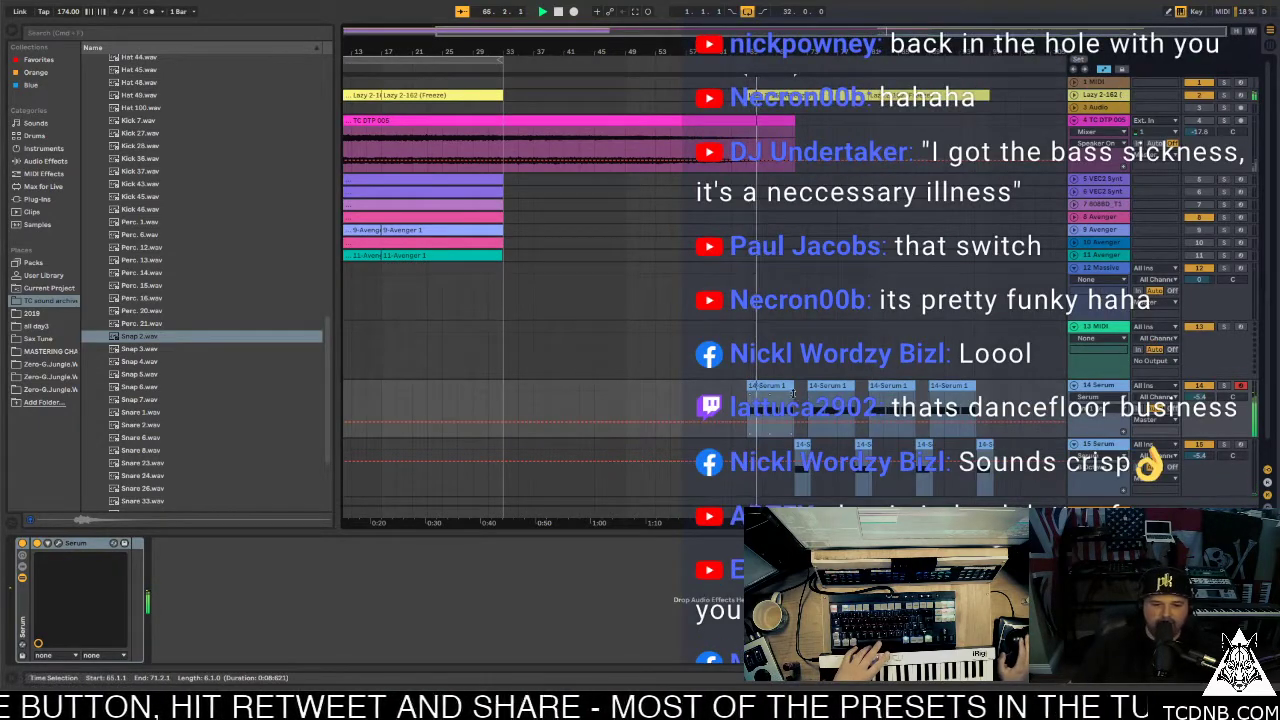
pyautogui.doubleClick(797, 390)
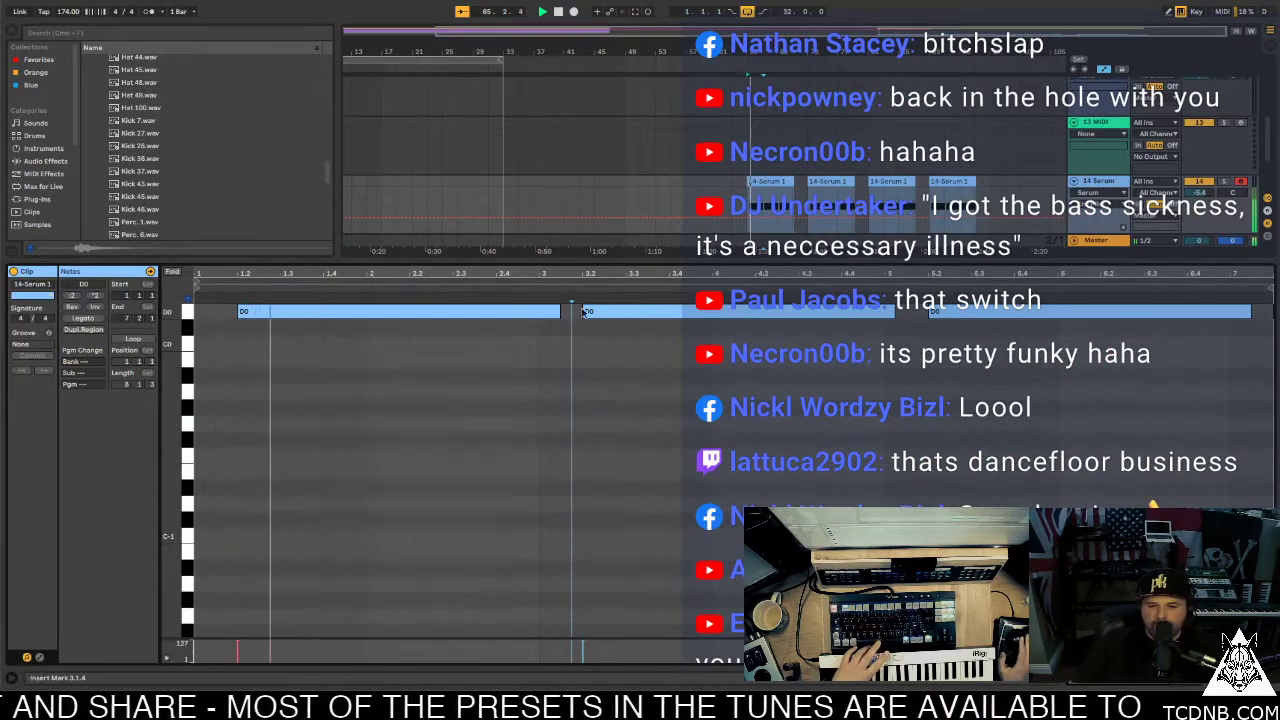
pyautogui.moveTo(559, 314); pyautogui.dragTo(537, 314)
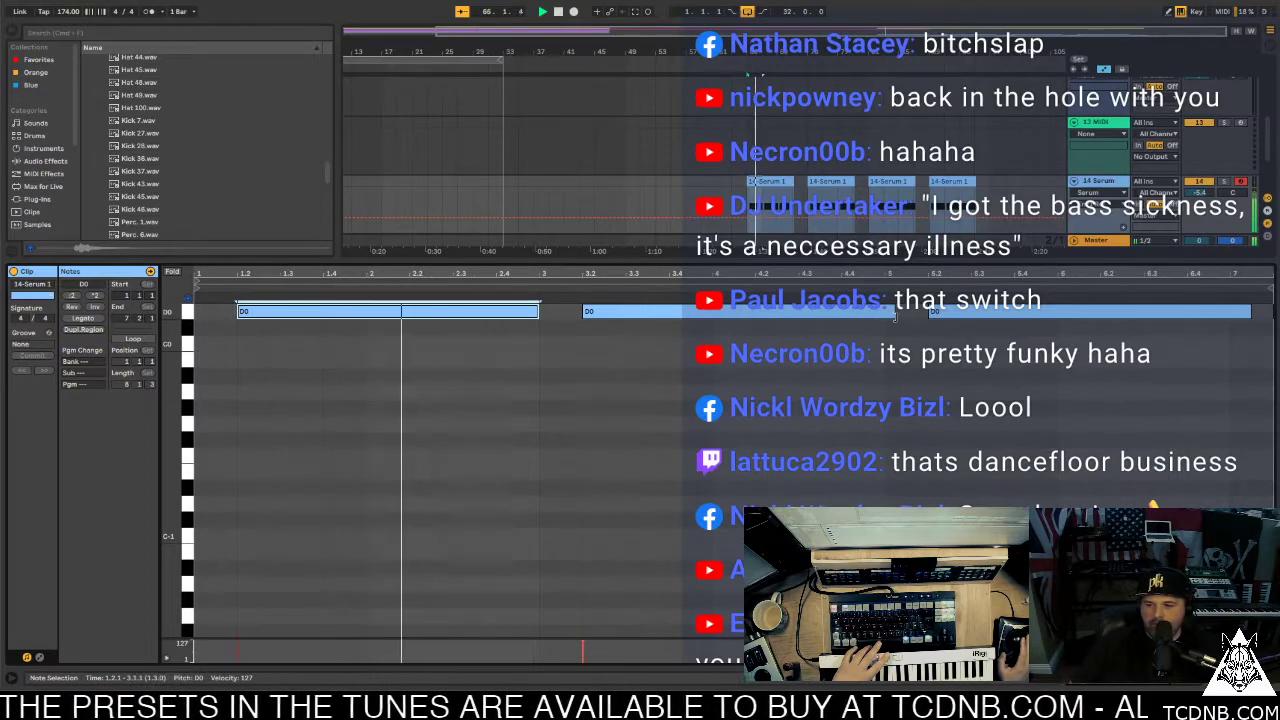
pyautogui.moveTo(895, 314); pyautogui.dragTo(884, 314)
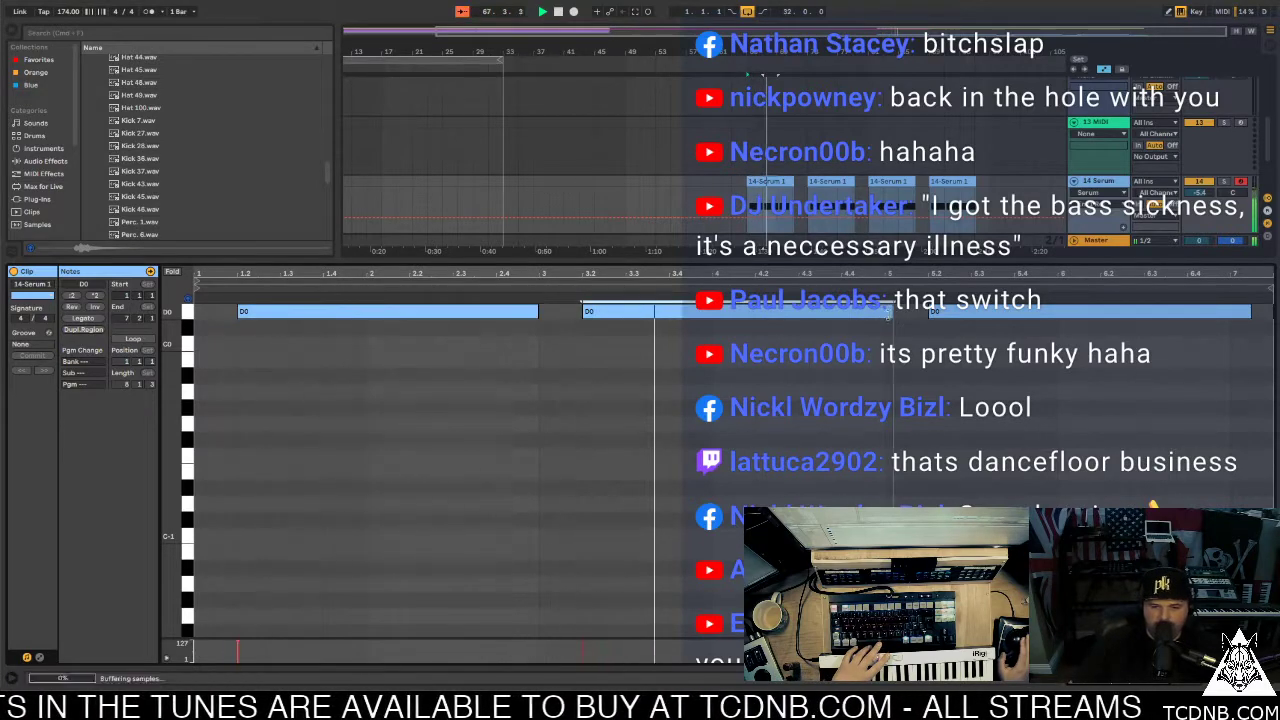
pyautogui.moveTo(1245, 316); pyautogui.dragTo(1229, 314)
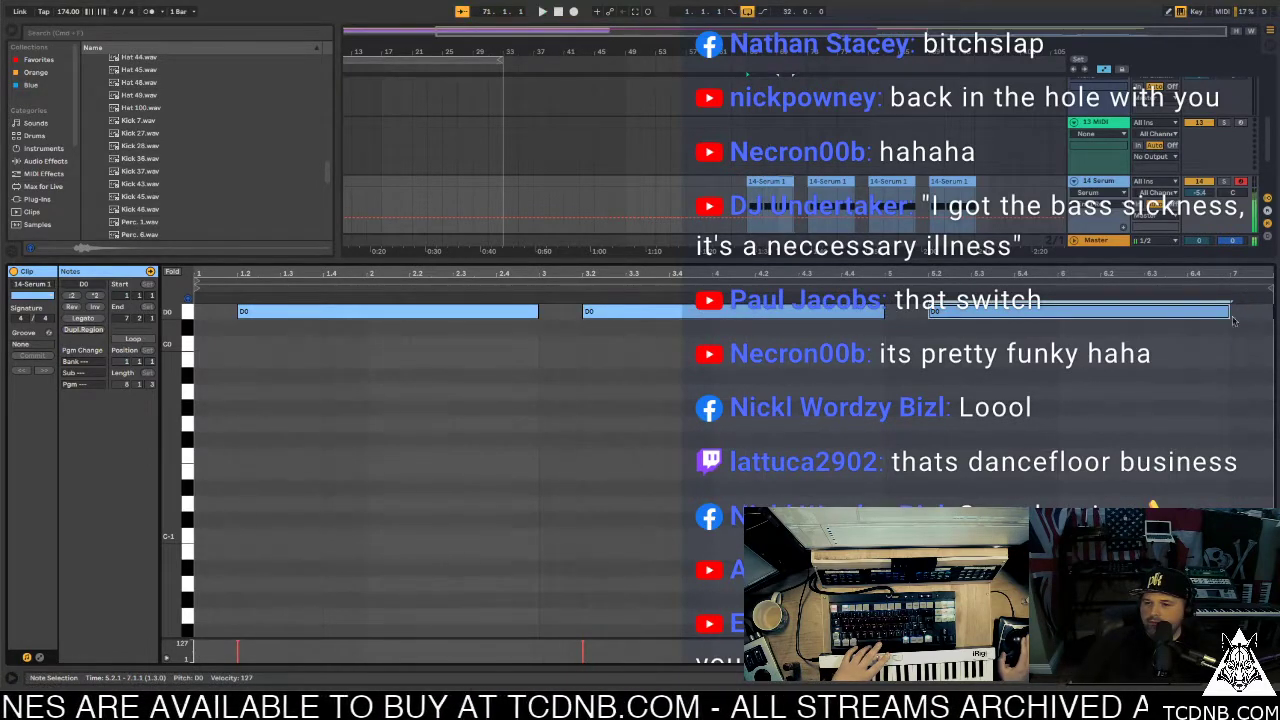
# Shorten the D0 note in the duplicate Serum track's first clip to end at 9.1.1 and audition it in the arrangement
pyautogui.press('super+alt+l')
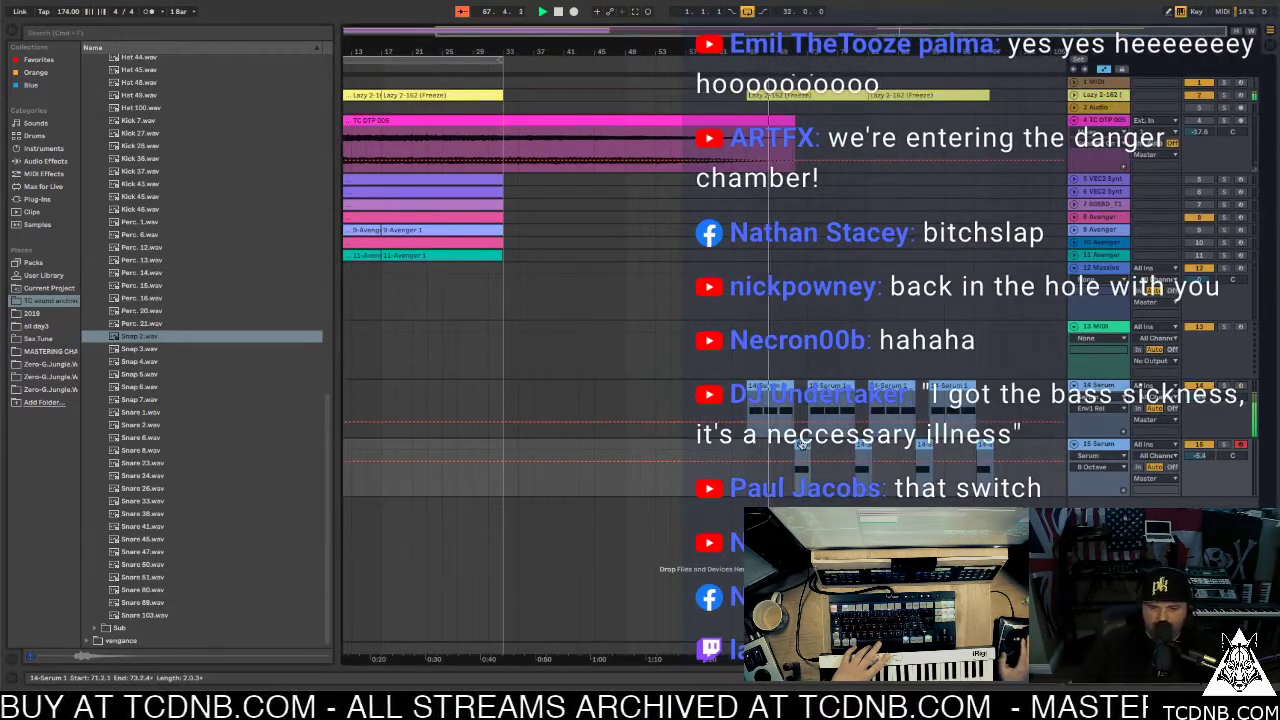
pyautogui.press('super+alt+l')
pyautogui.moveTo(1066, 317); pyautogui.dragTo(1035, 315)
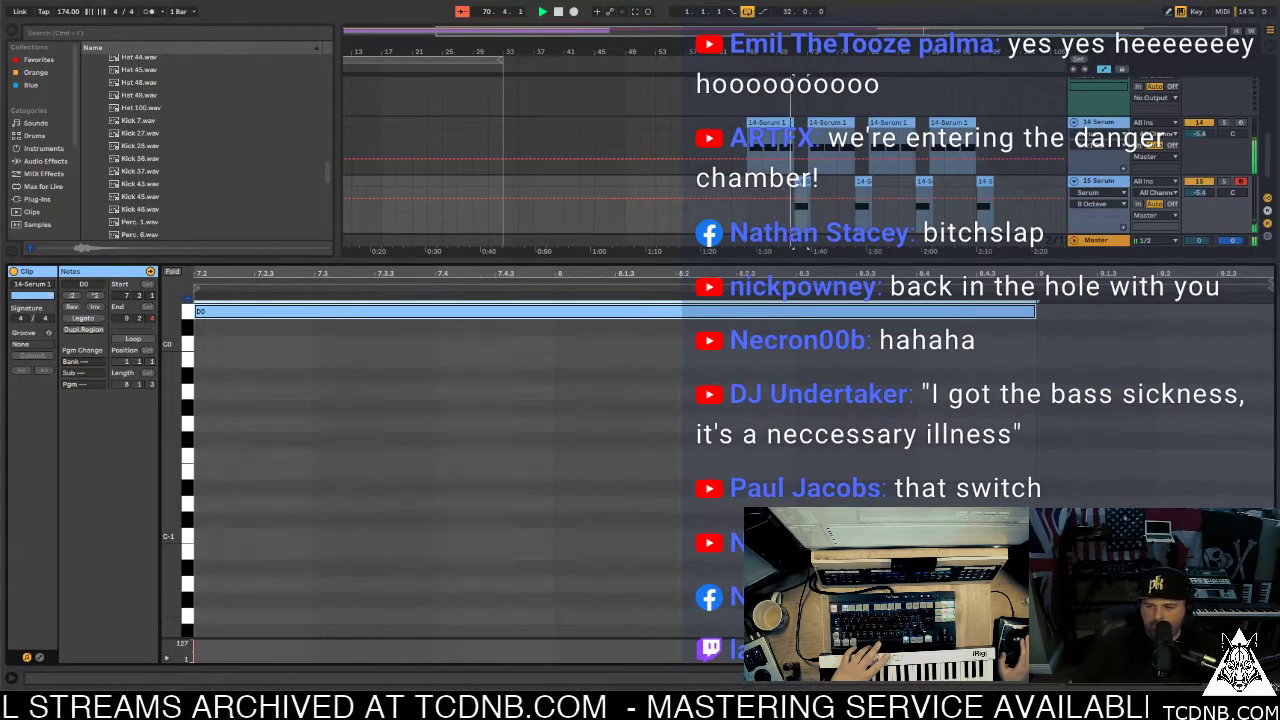
pyautogui.press('super+alt+l')
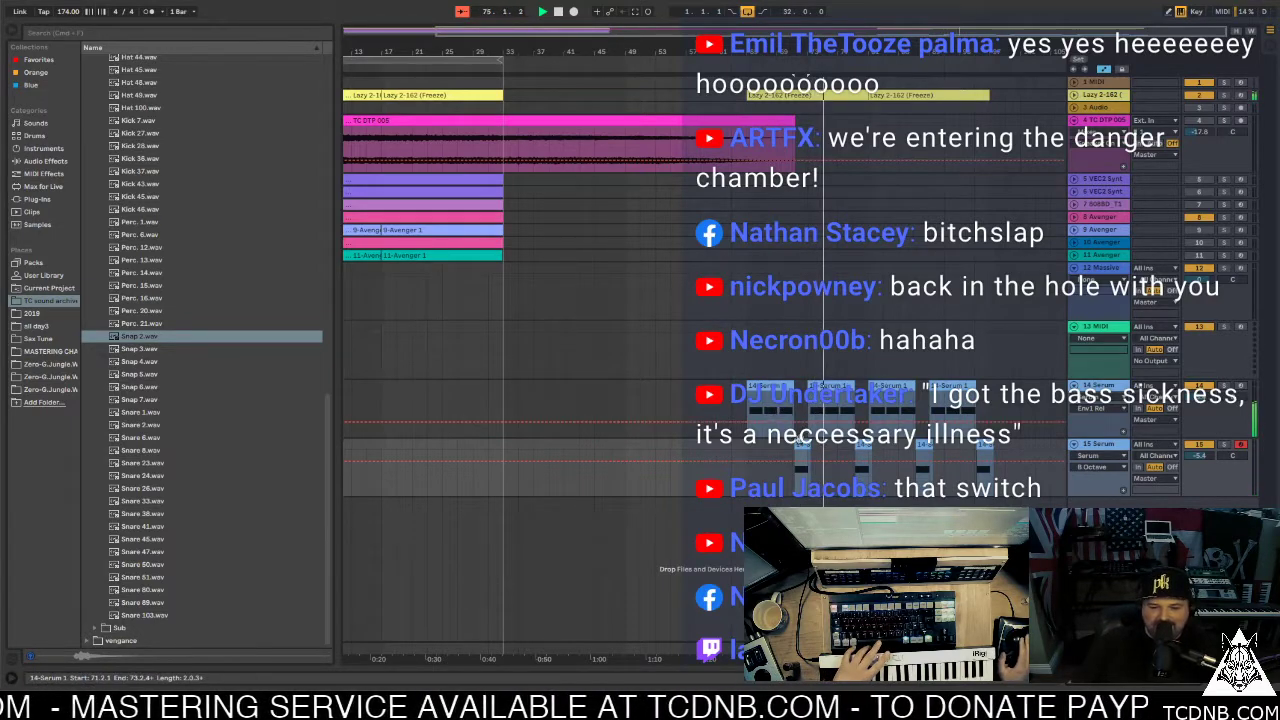
pyautogui.click(801, 441)
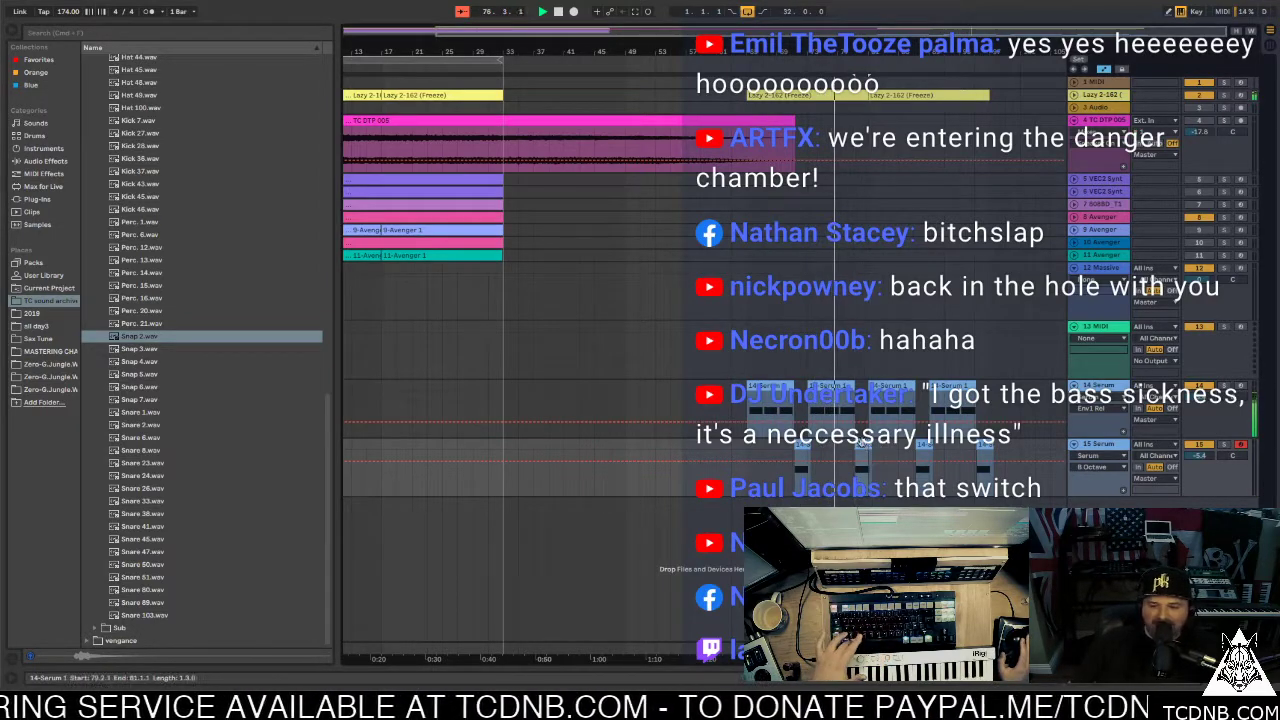
pyautogui.click(884, 449)
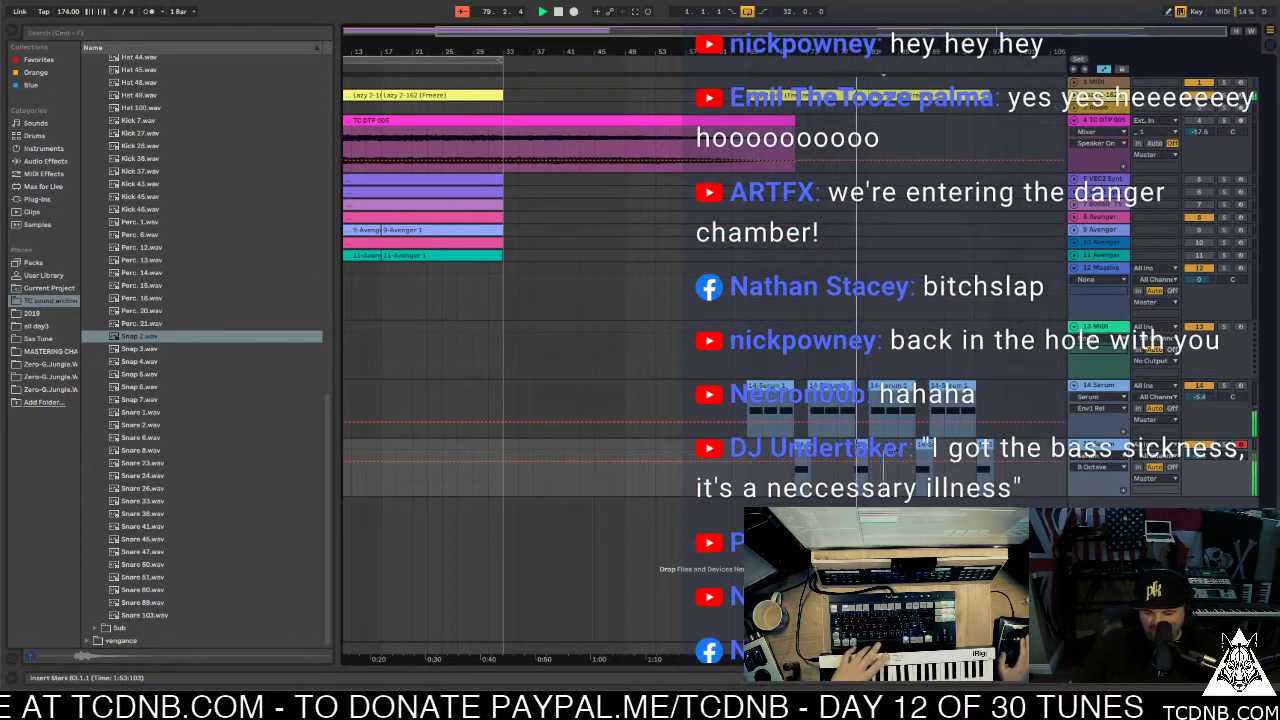
pyautogui.click(925, 447)
pyautogui.click(858, 446)
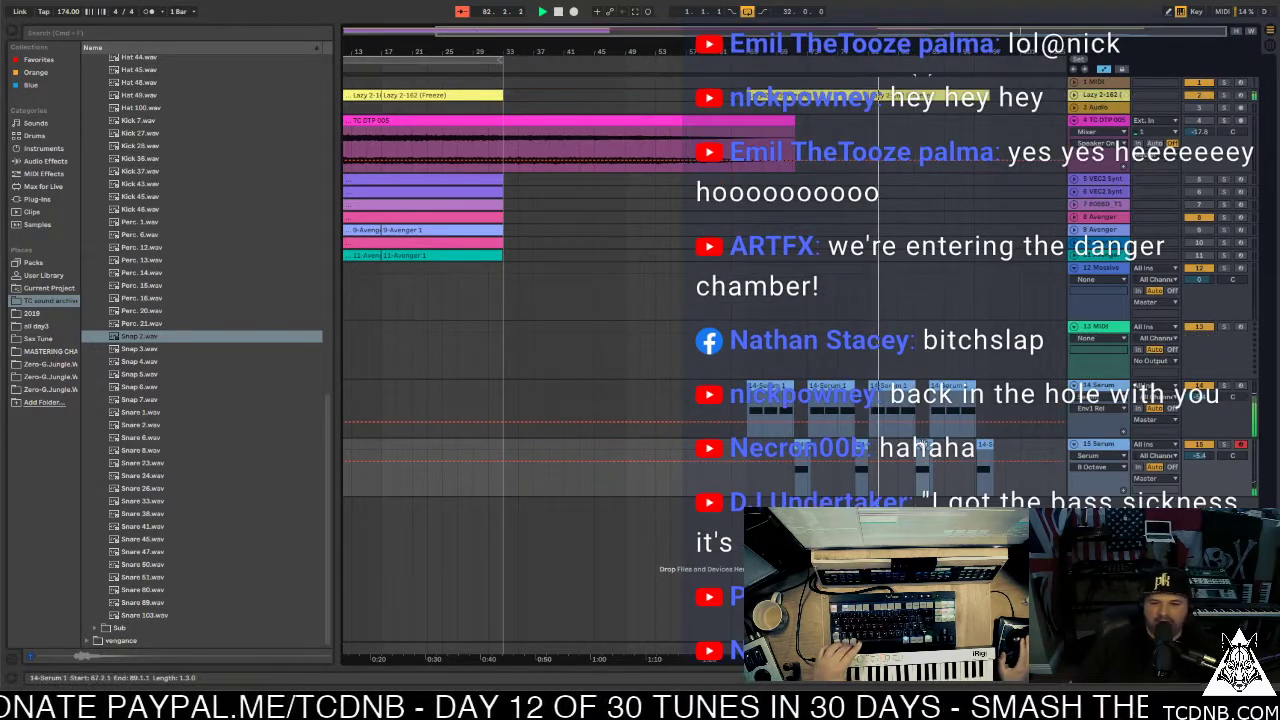
pyautogui.click(975, 452)
pyautogui.click(985, 447)
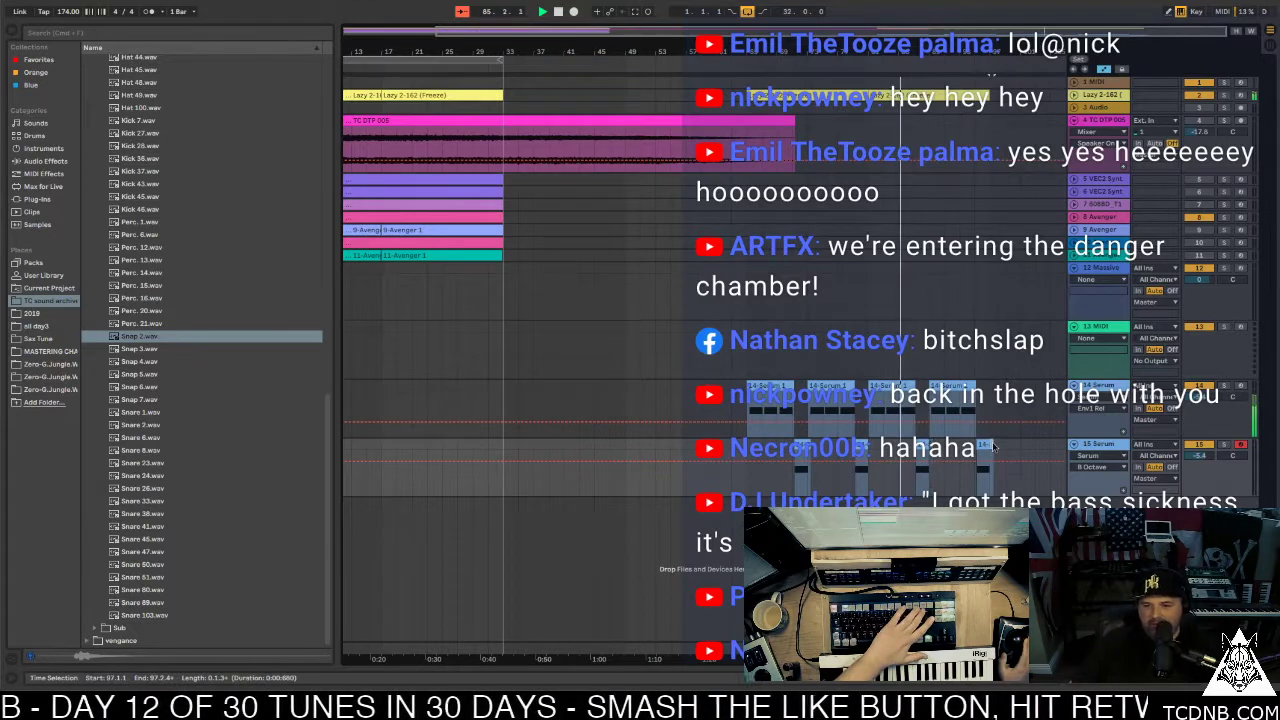
# Lower the duplicate Serum track's volume to -6.5 dB and fold both Serum tracks
pyautogui.click(1100, 95)
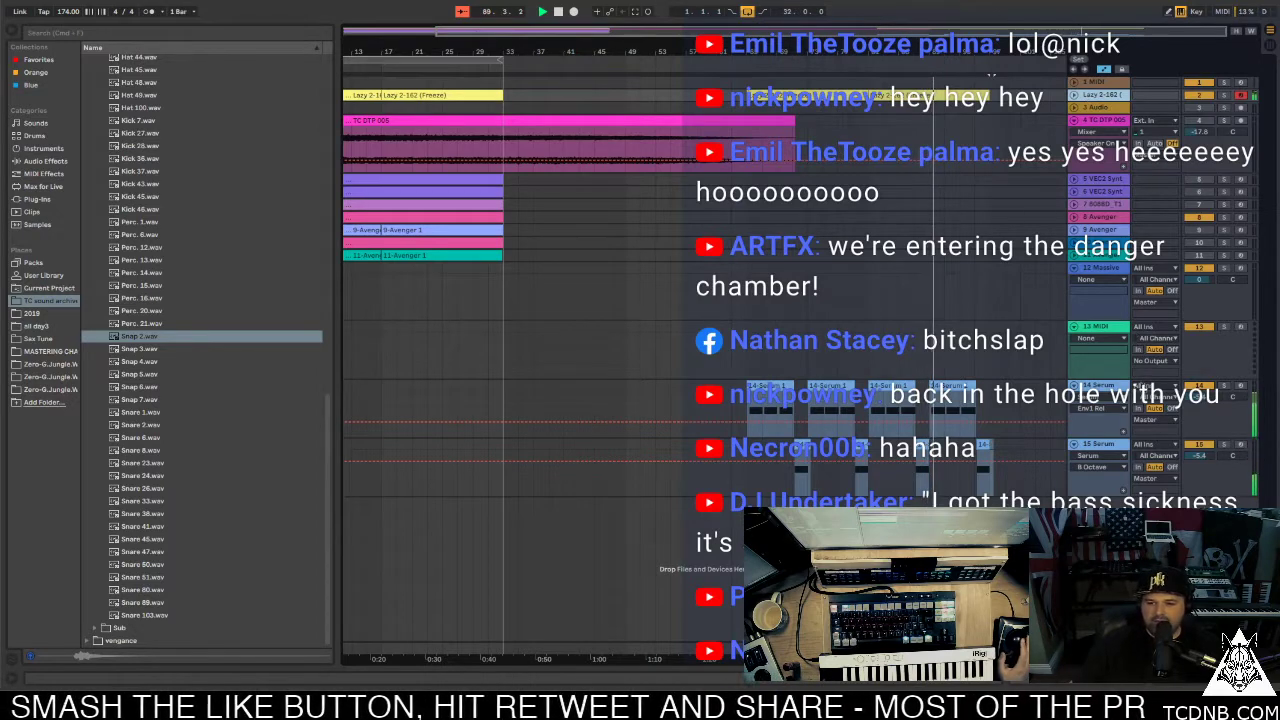
pyautogui.click(1101, 387)
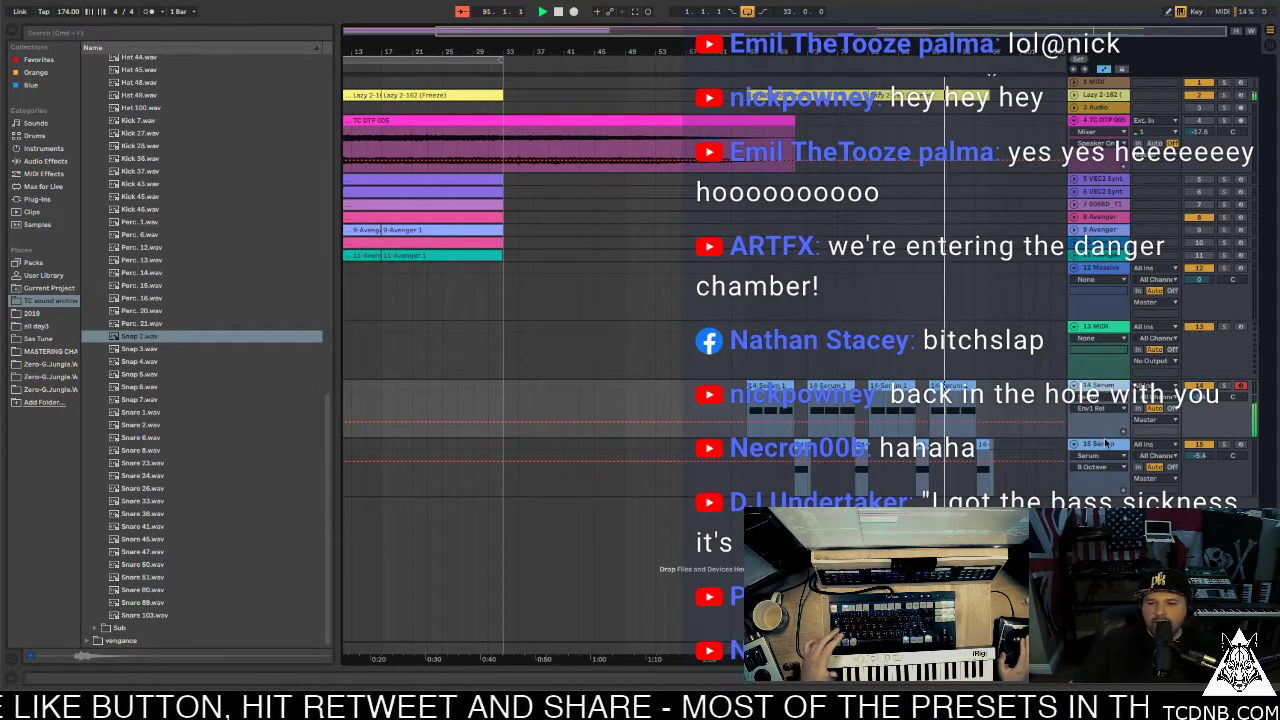
pyautogui.click(1155, 453)
pyautogui.moveTo(1200, 455); pyautogui.dragTo(1200, 470)
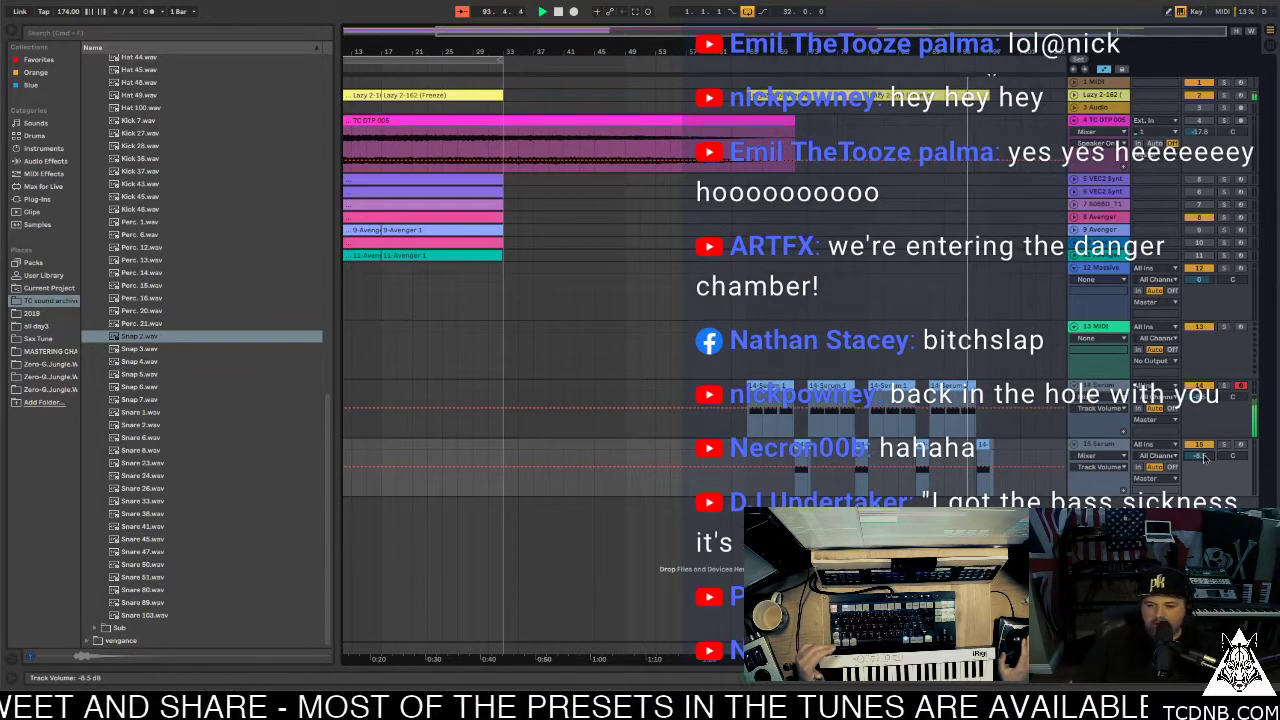
pyautogui.press('Left')
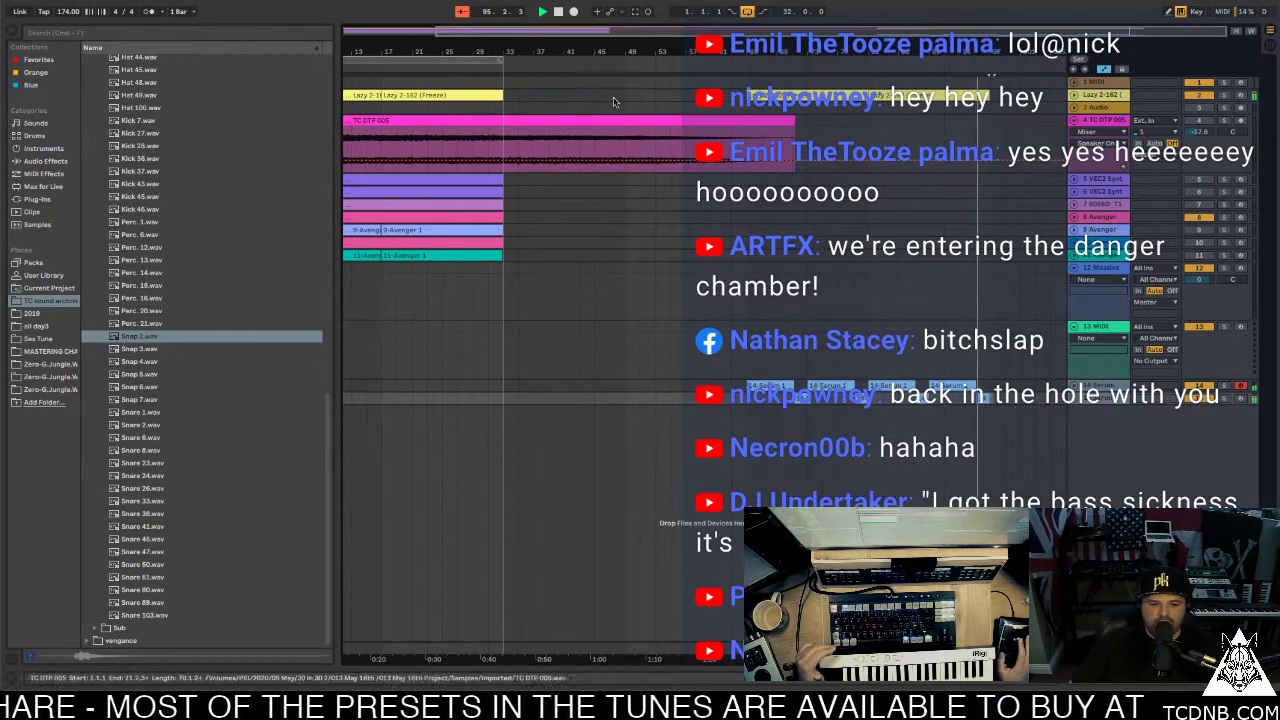
# Copy the 32-bar clip on the 10 Avenger track to bar 33
pyautogui.click(365, 243)
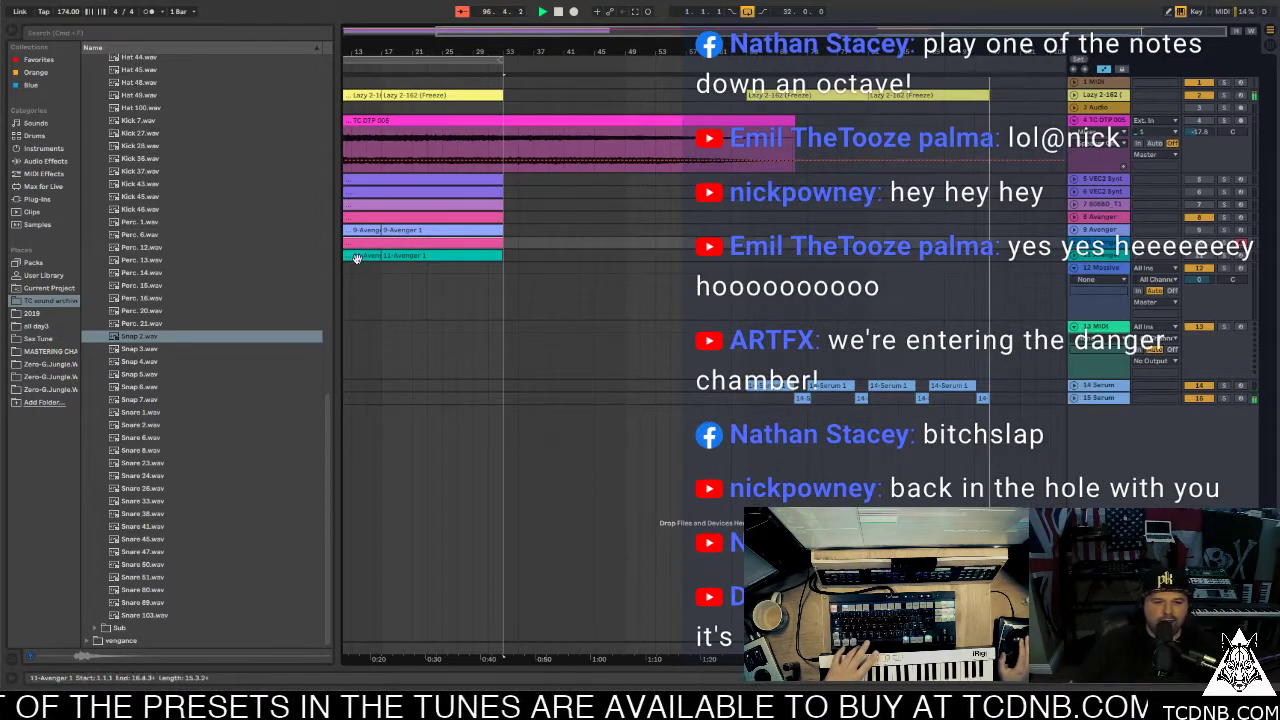
pyautogui.press('space')
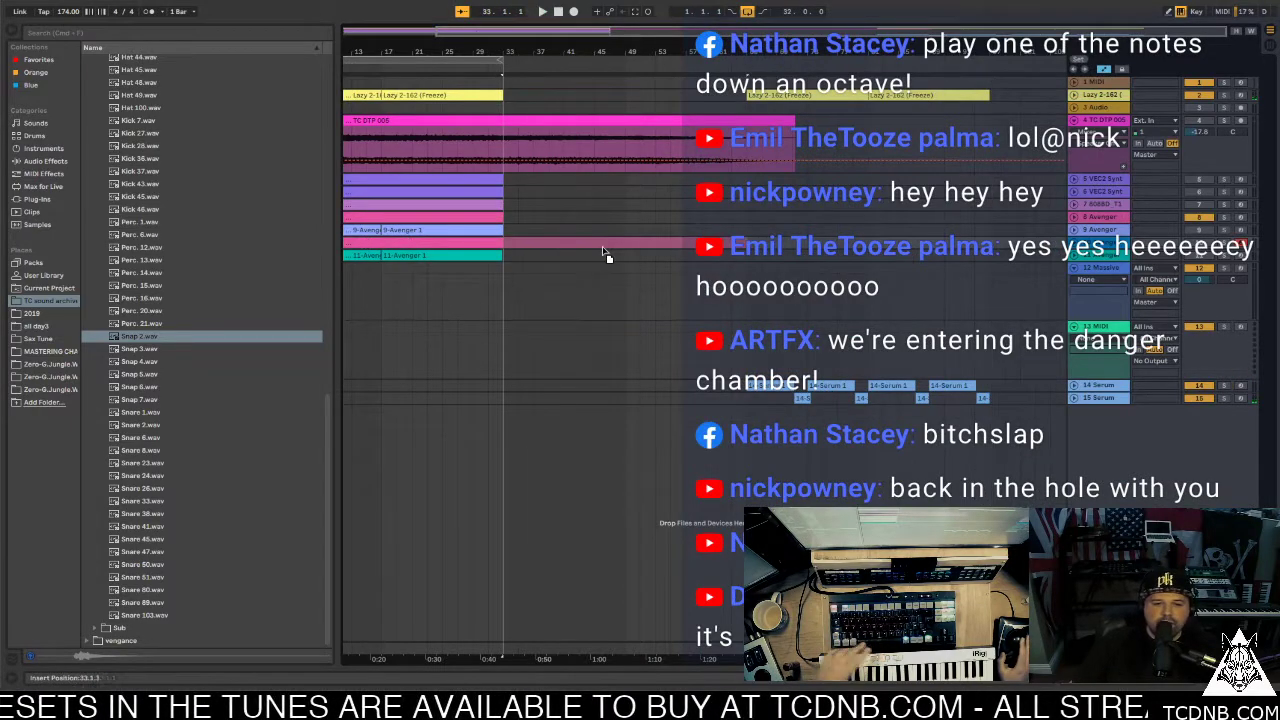
pyautogui.hotkey('ctrl', 'd')
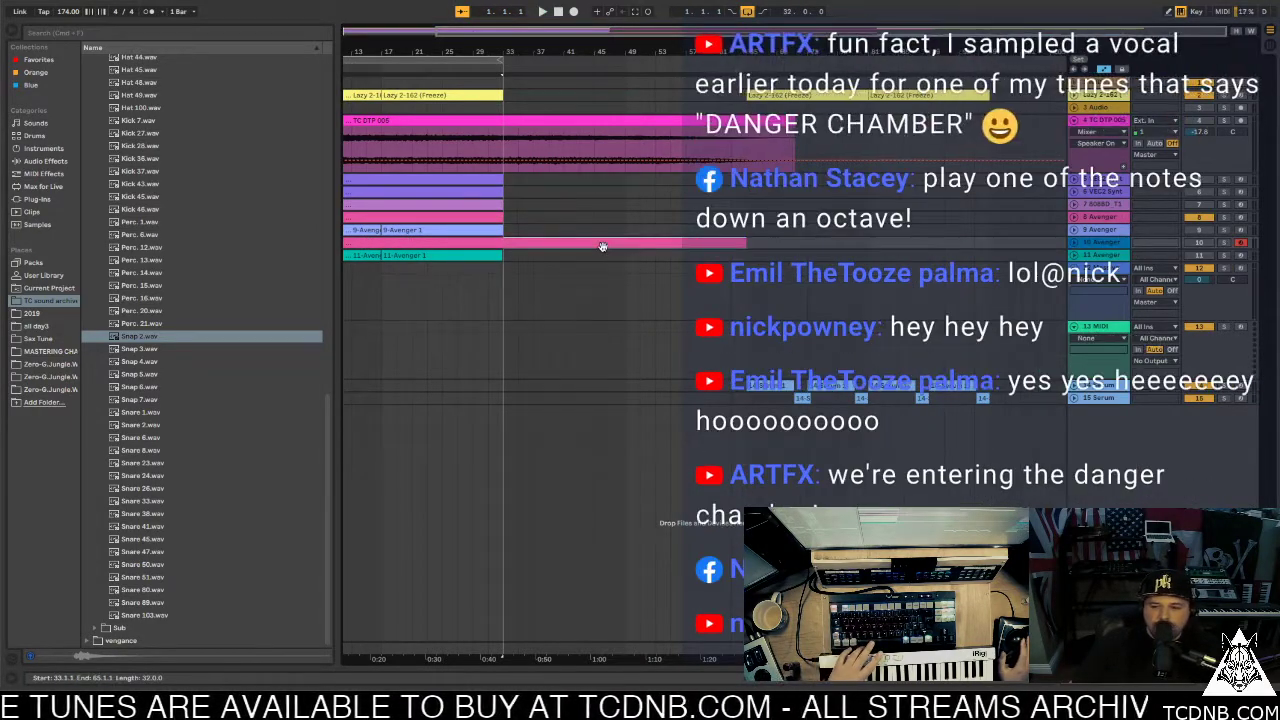
# Play the arrangement from bar 1 and copy the two clips on the 11 Avenger track to bar 33
pyautogui.hscroll(-3, 602, 247)
pyautogui.press('space')
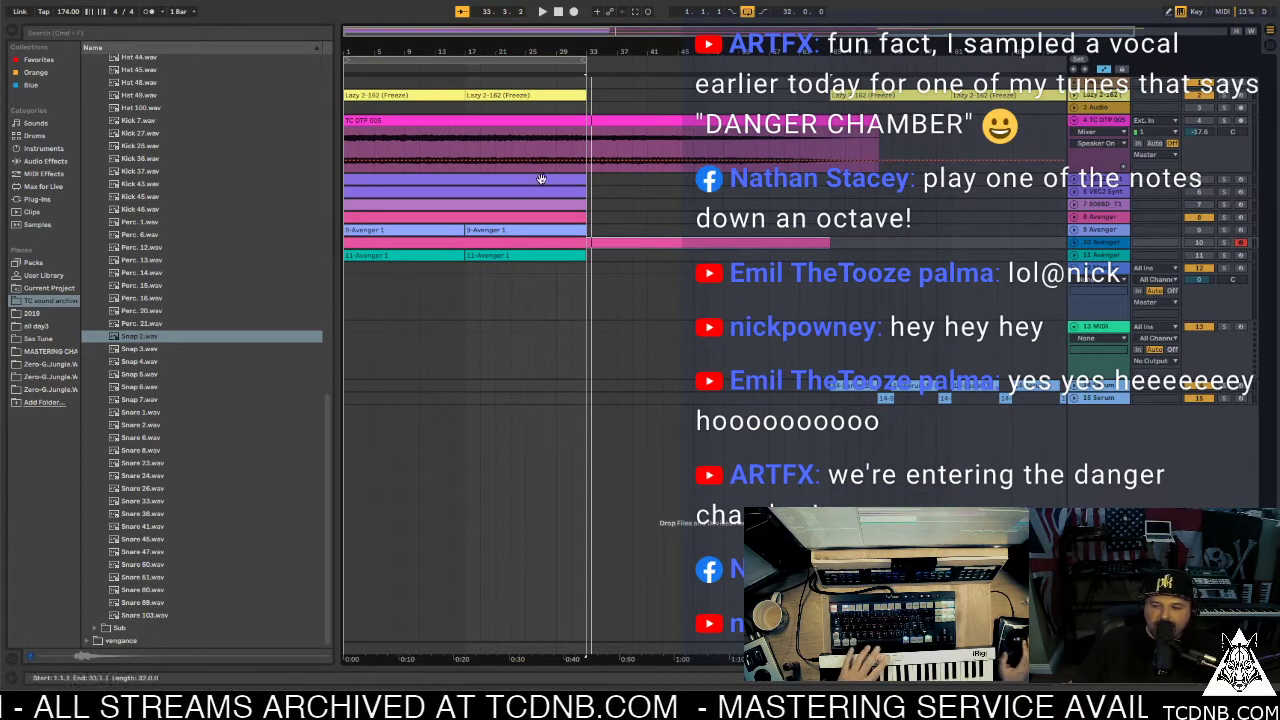
pyautogui.press('-')
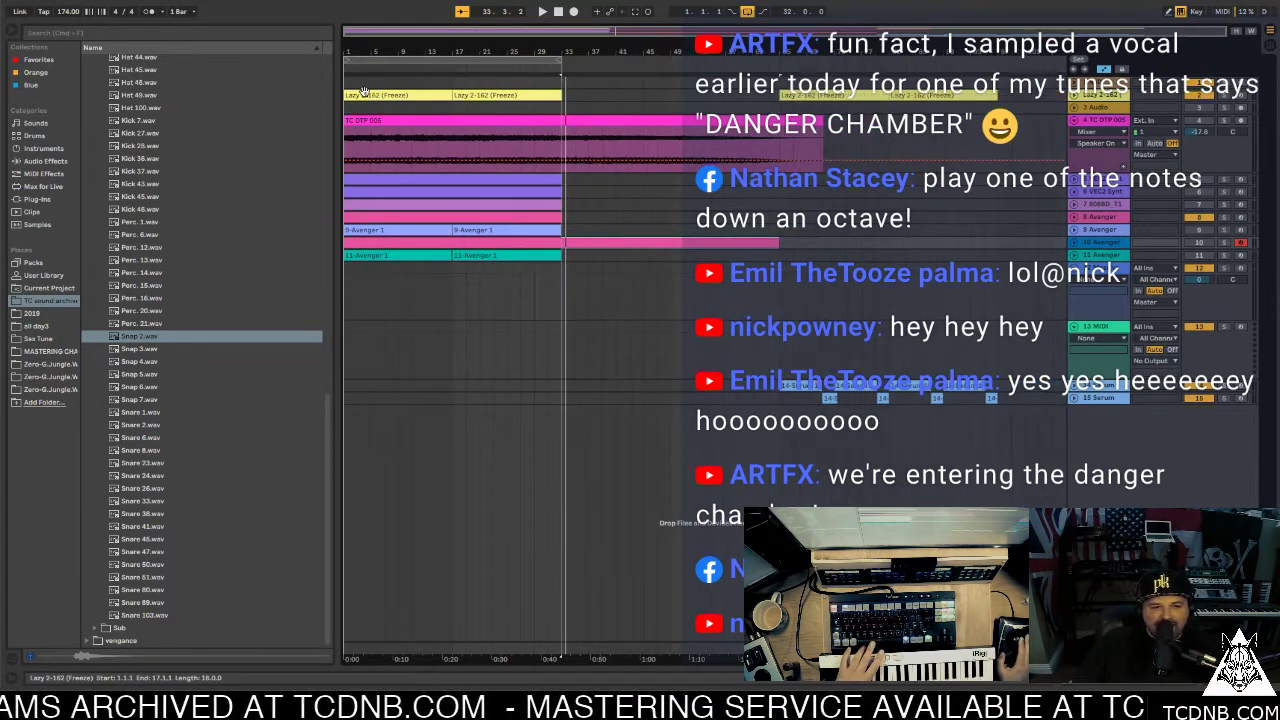
pyautogui.press('space')
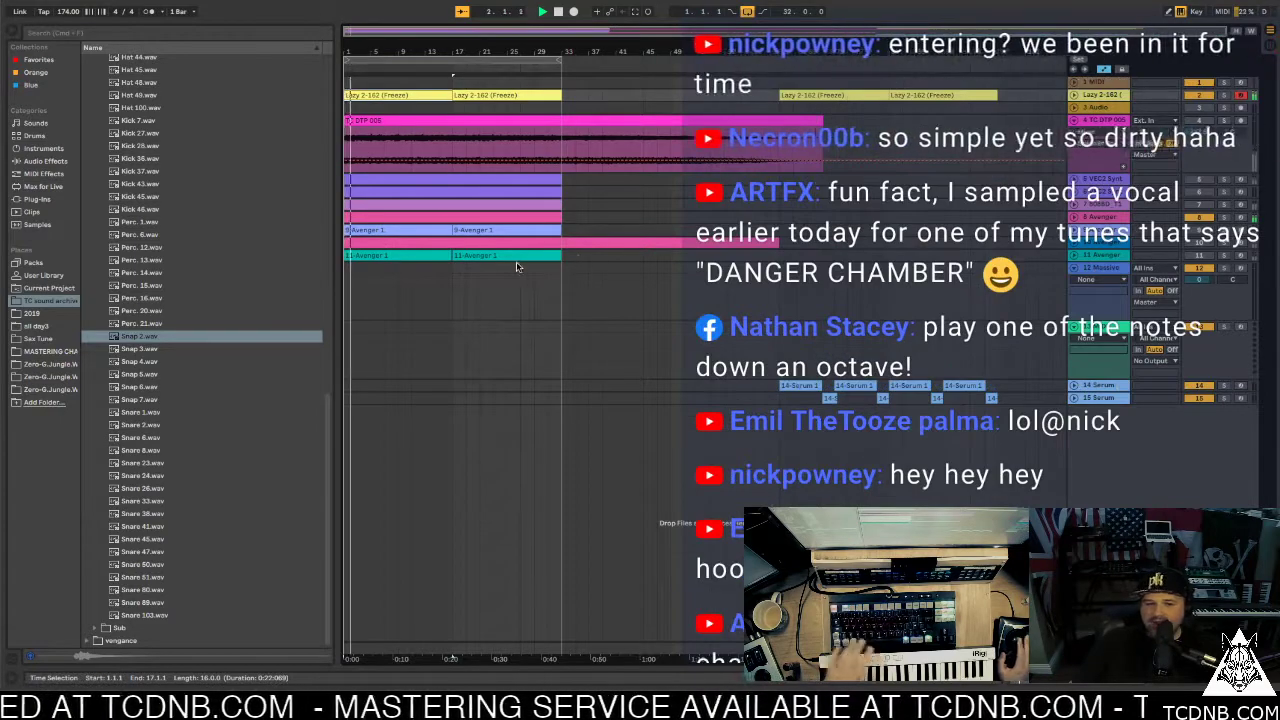
pyautogui.click(368, 257)
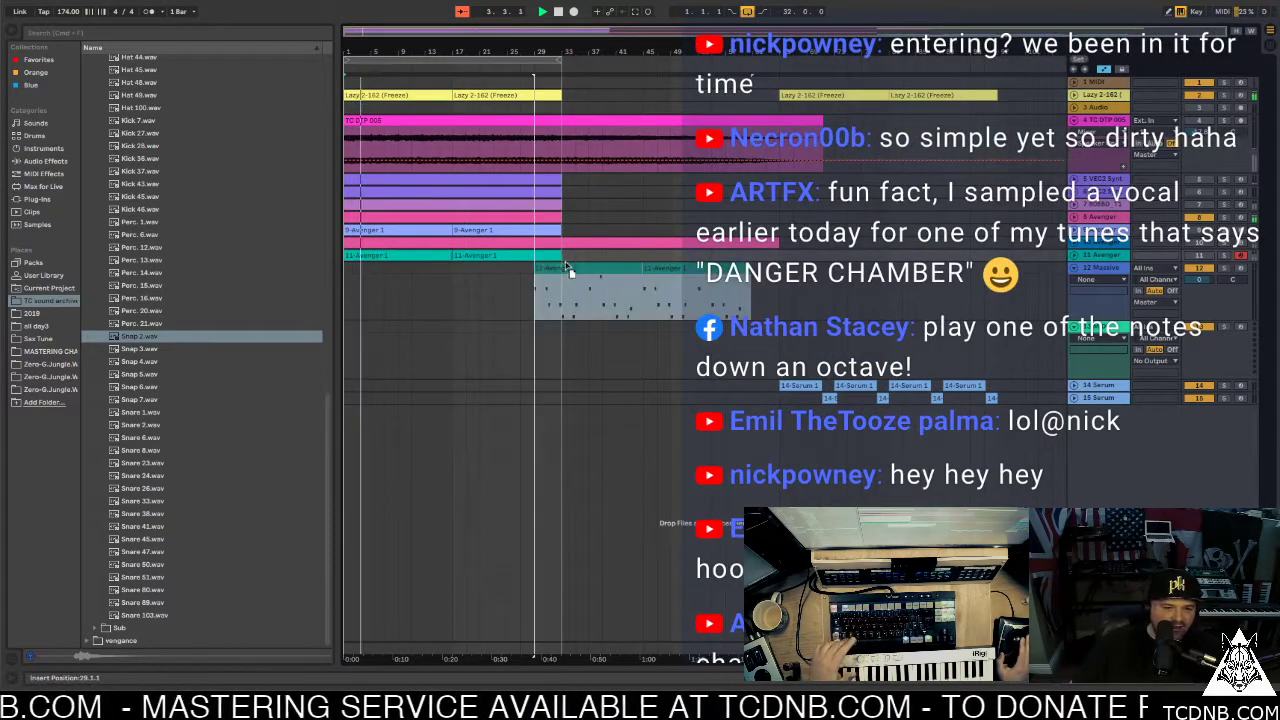
pyautogui.hotkey('ctrl', 'd')
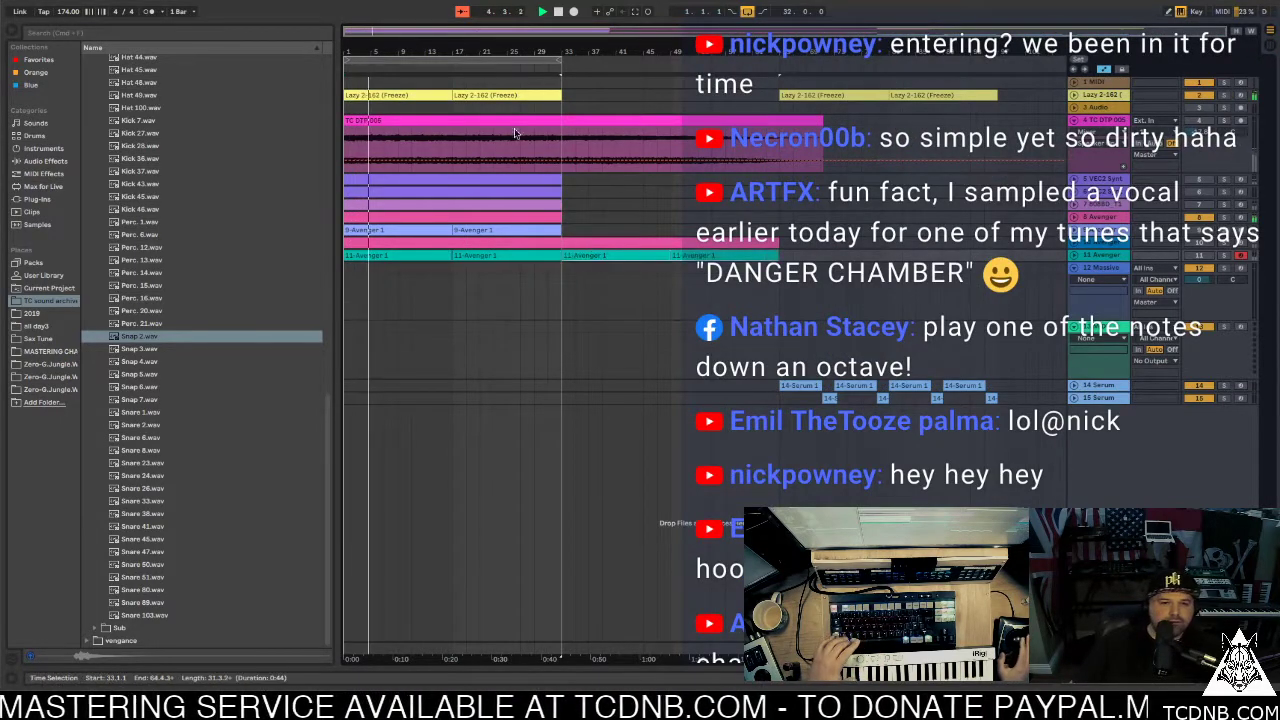
# Copy both frozen Lazy 2-162 clips from the first 32 bars to bar 33
pyautogui.click(467, 95)
pyautogui.keyDown('shift'); pyautogui.click(377, 95); pyautogui.keyUp('shift')
pyautogui.moveTo(376, 95); pyautogui.dragTo(592, 90)
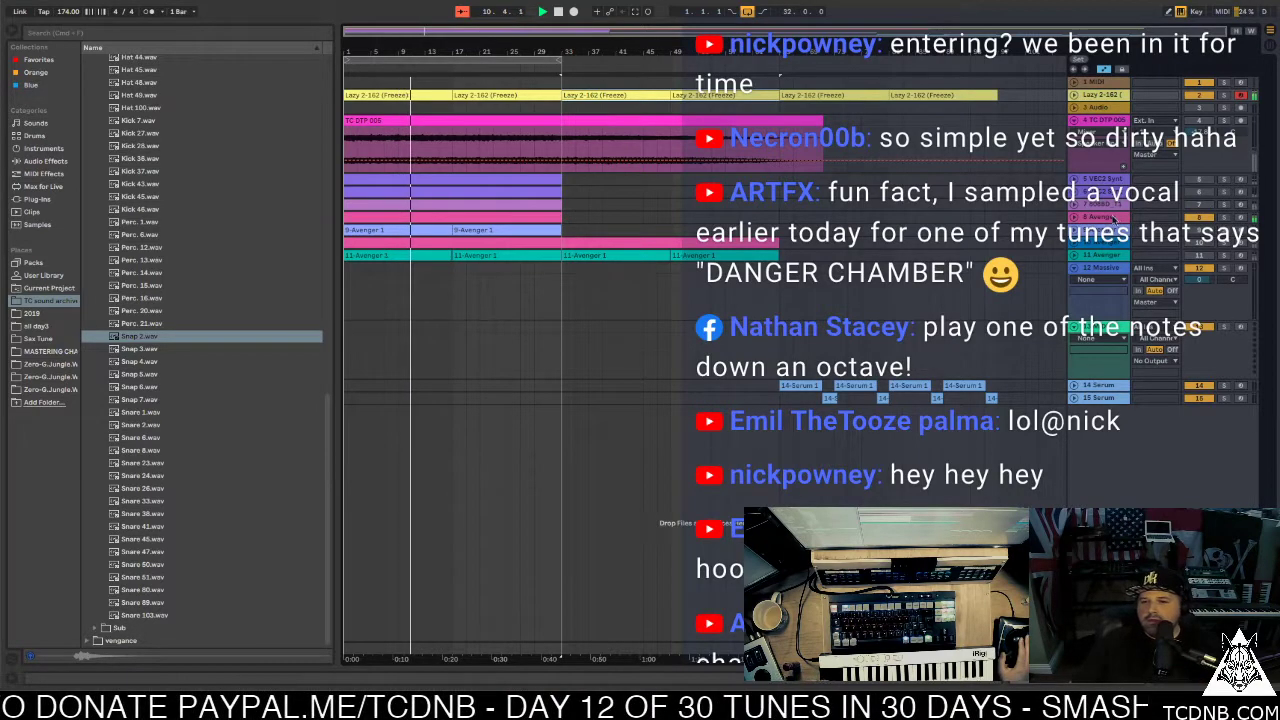
# Arm the 8 Avenger track, lower the AA-Reverb mix in its plug-in's master effects and close the plug-in window
pyautogui.click(1241, 217)
pyautogui.doubleClick(1100, 217)
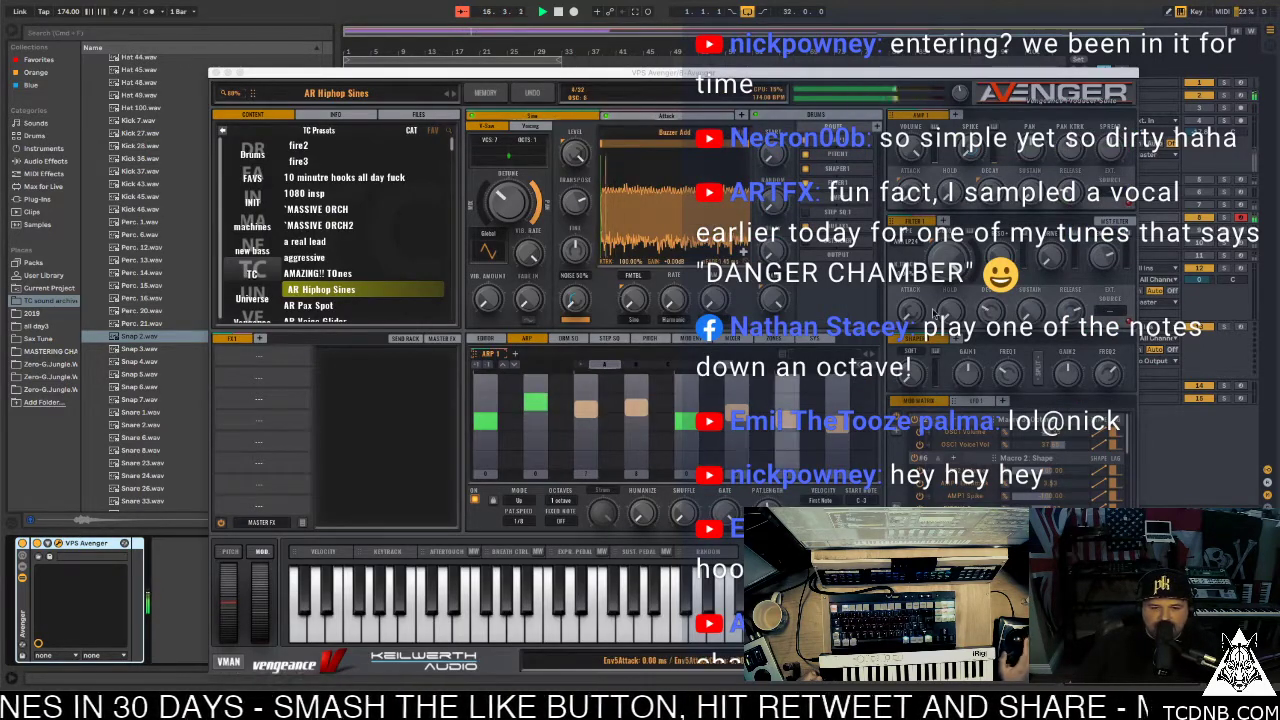
pyautogui.click(441, 338)
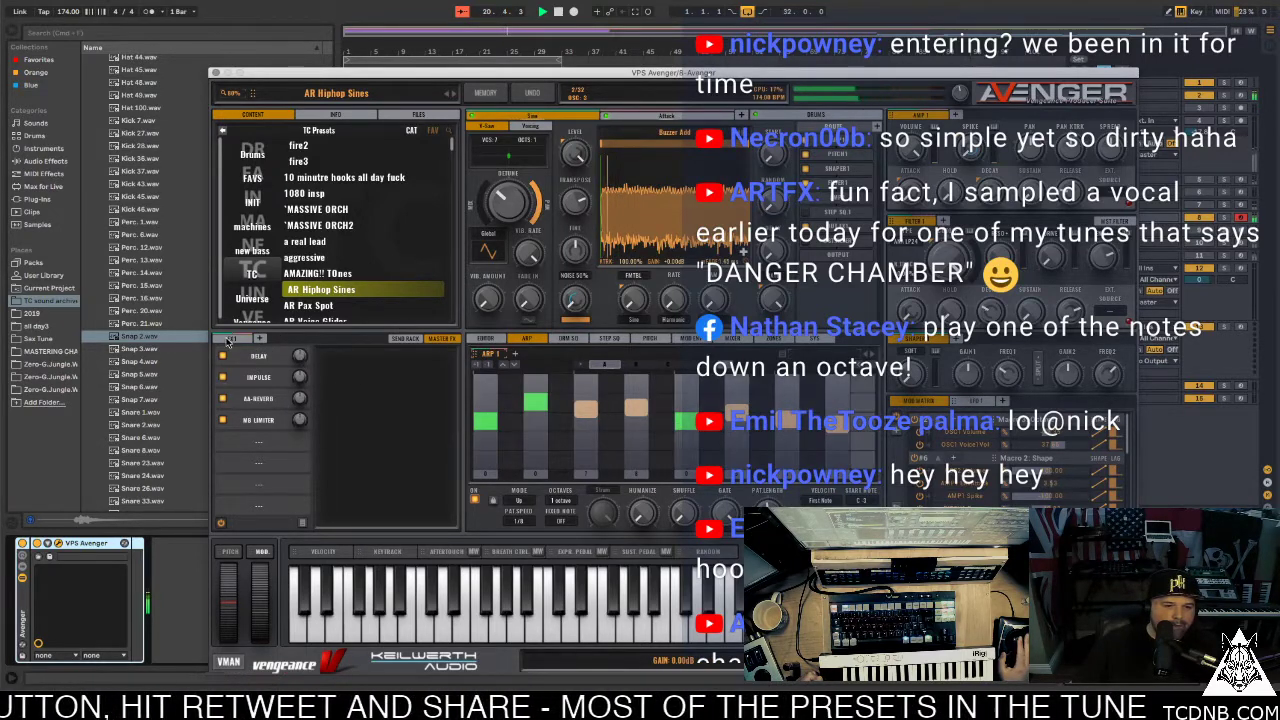
pyautogui.click(405, 338)
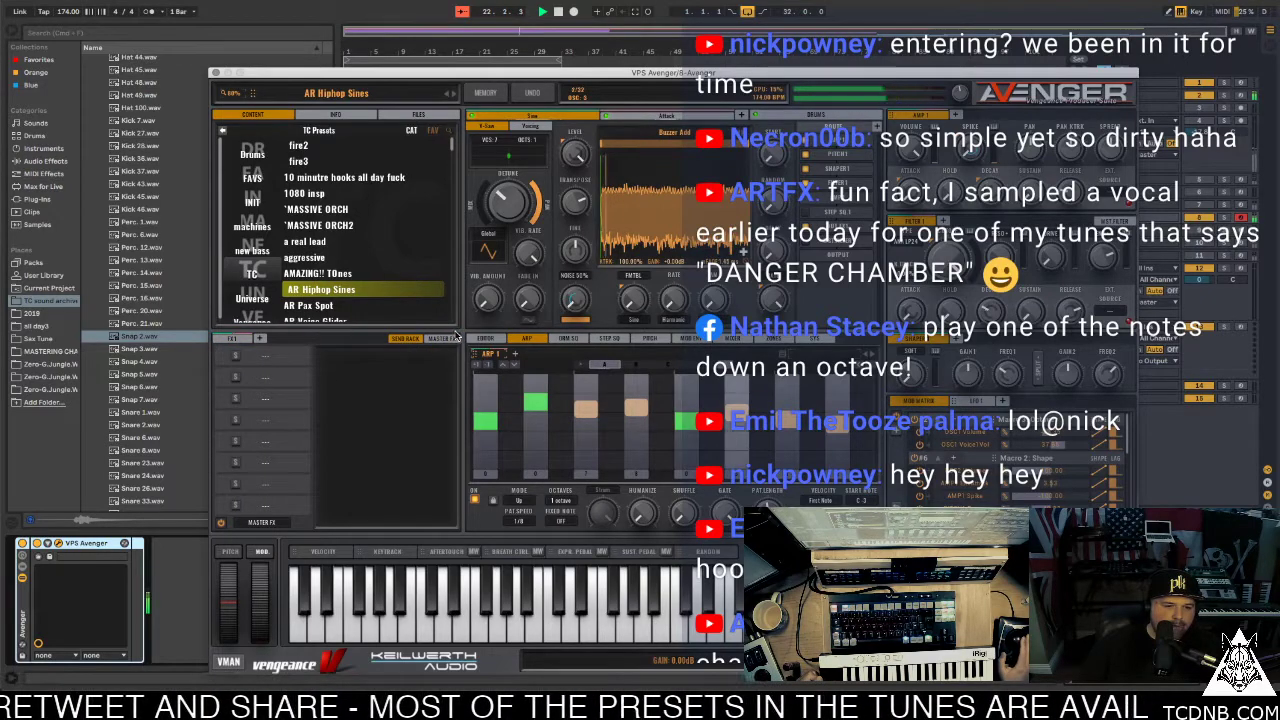
pyautogui.click(448, 338)
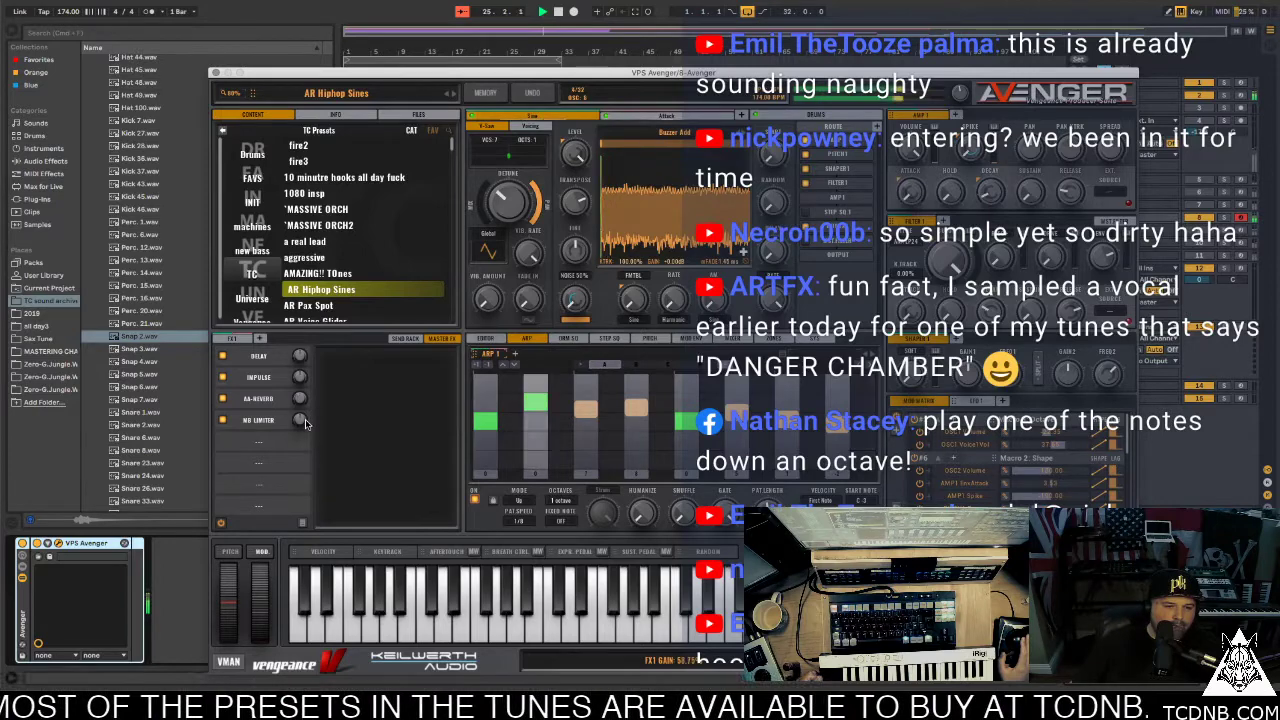
pyautogui.click(266, 401)
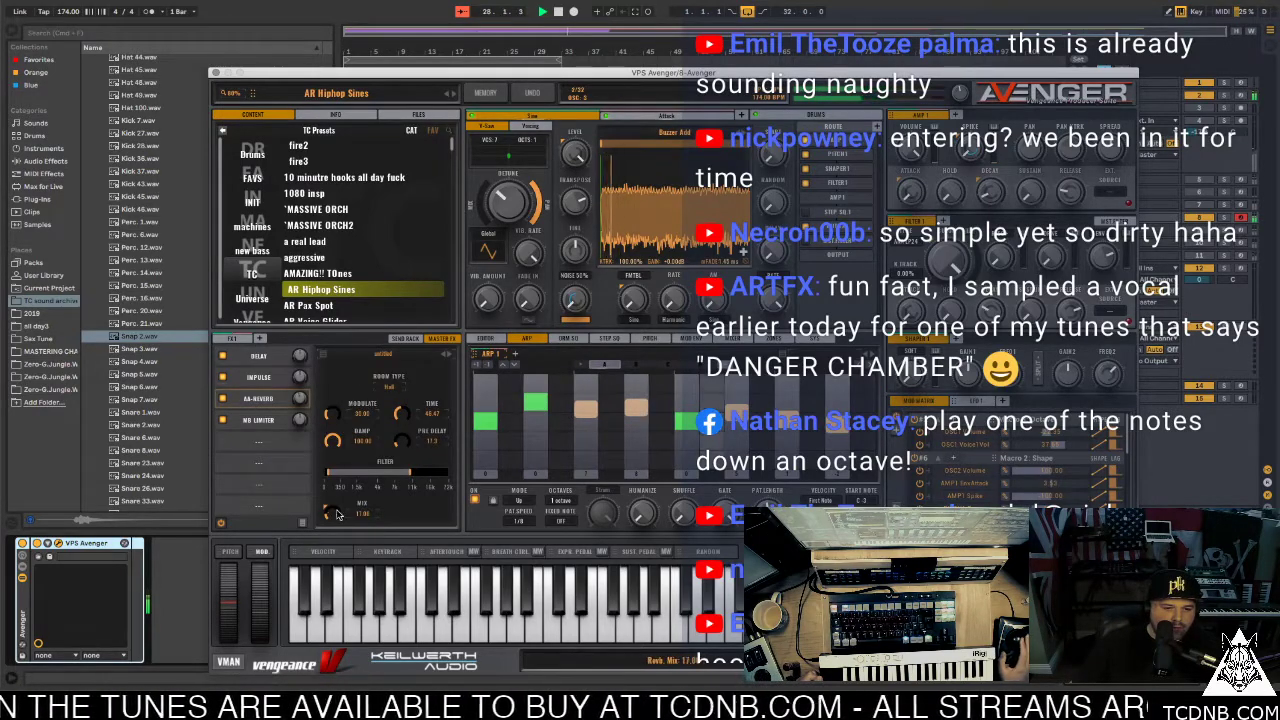
pyautogui.moveTo(337, 514)
pyautogui.mouseDown()
pyautogui.moveTo(333, 444)
pyautogui.moveTo(338, 507)
pyautogui.mouseUp()
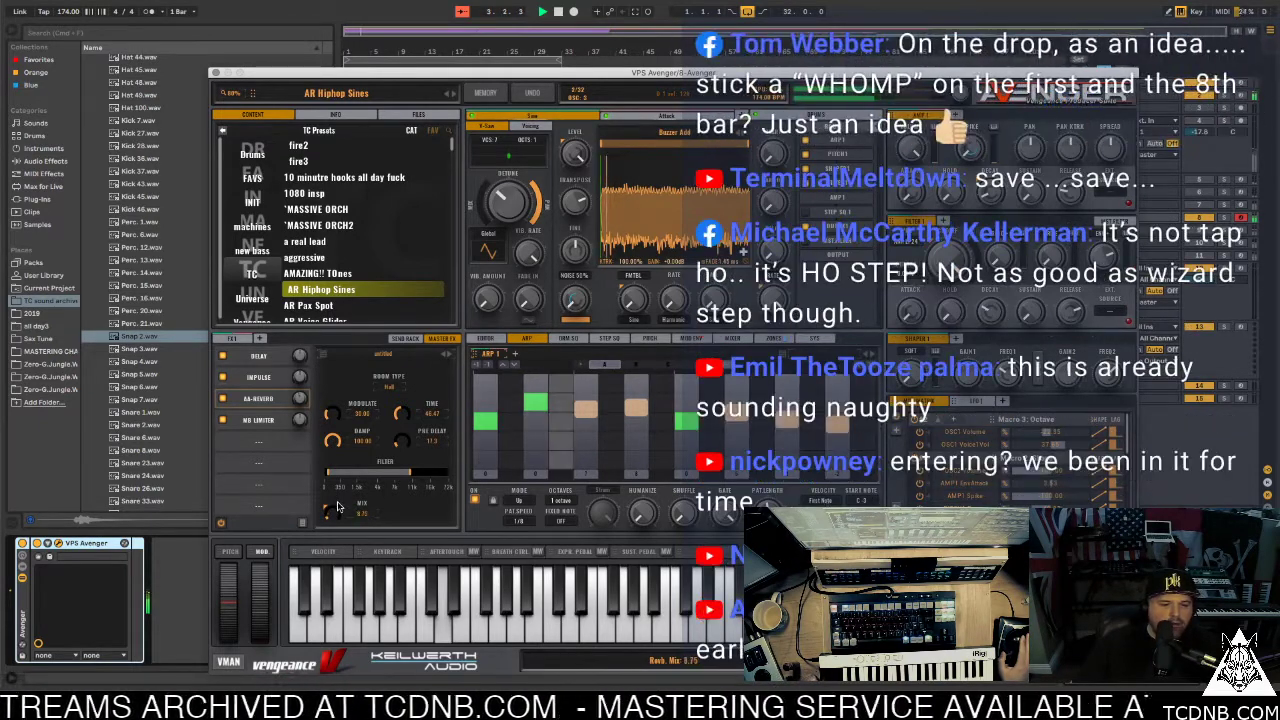
pyautogui.press('super+alt+p')
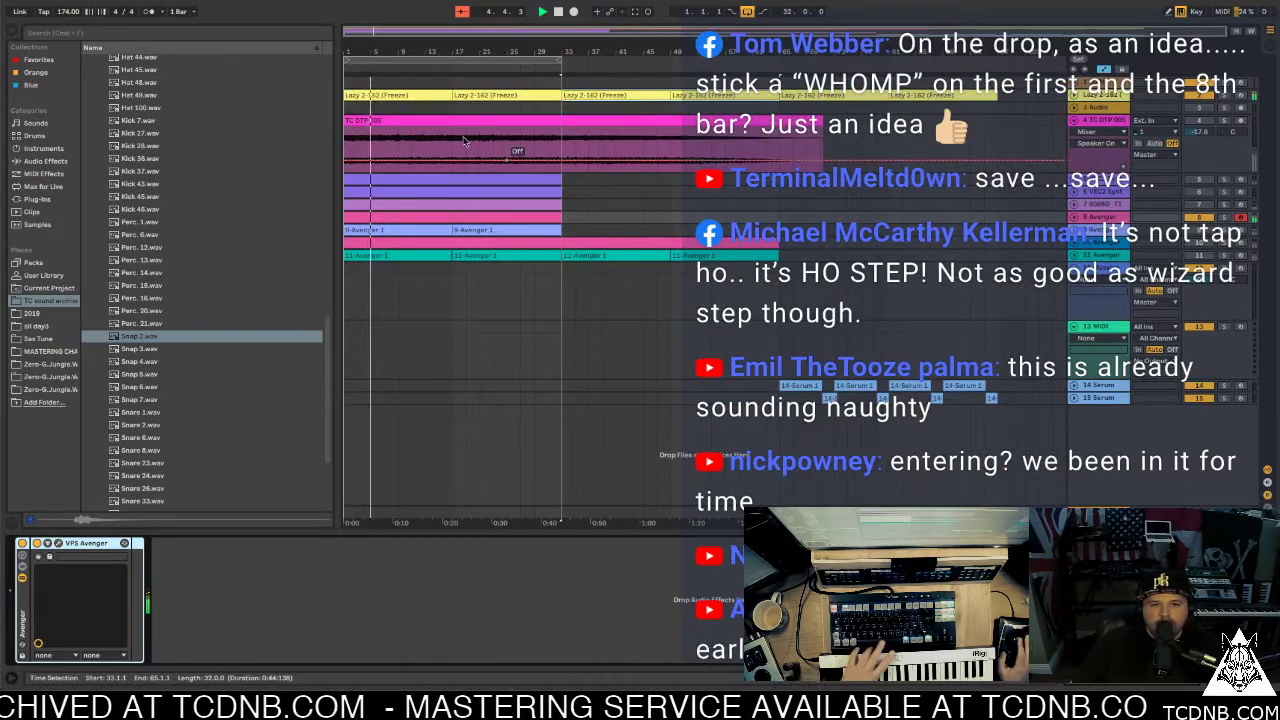
# Extend the arrangement loop to 64 bars and duplicate the 32-bar 8 Avenger clip to bar 33
pyautogui.moveTo(560, 62); pyautogui.dragTo(808, 62)
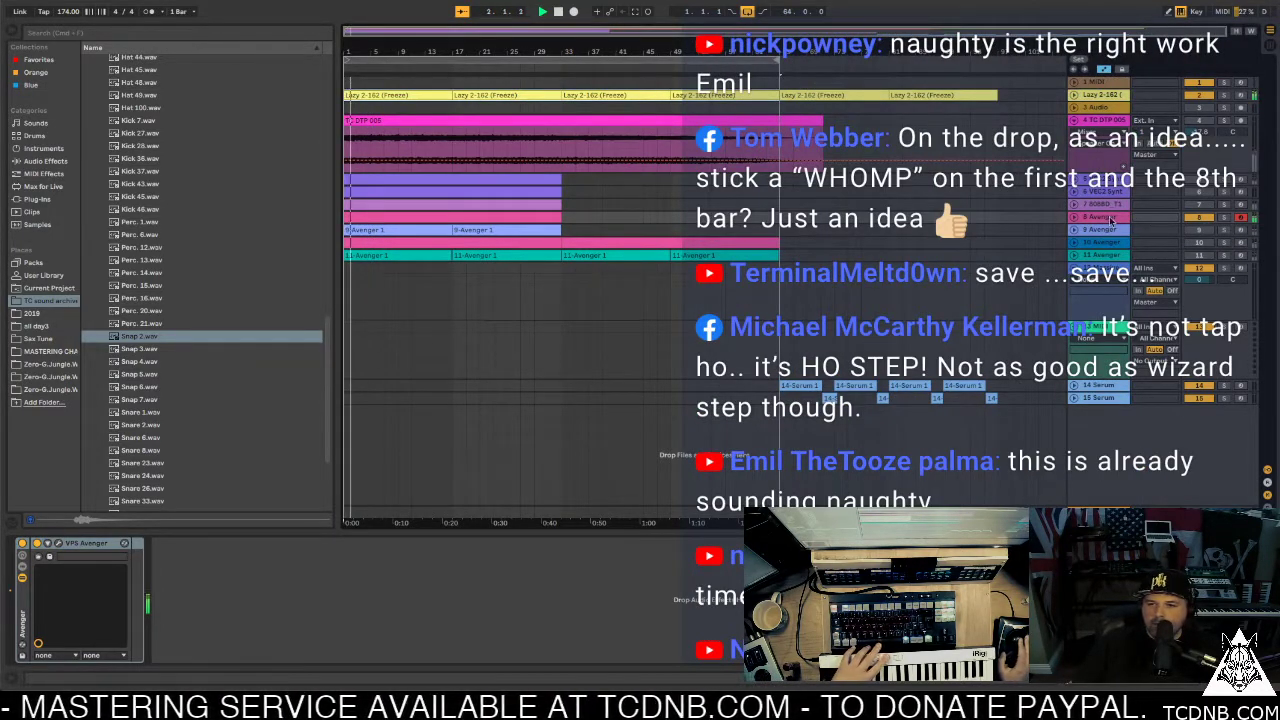
pyautogui.click(1076, 218)
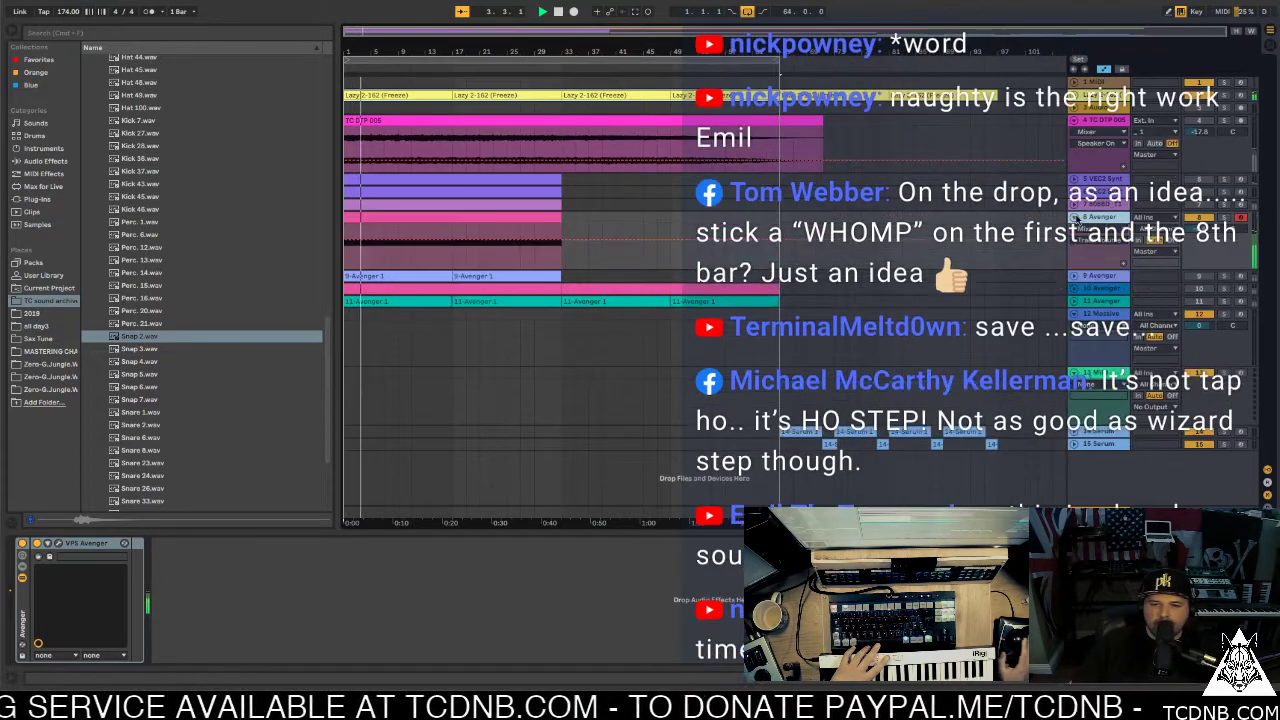
pyautogui.click(439, 218)
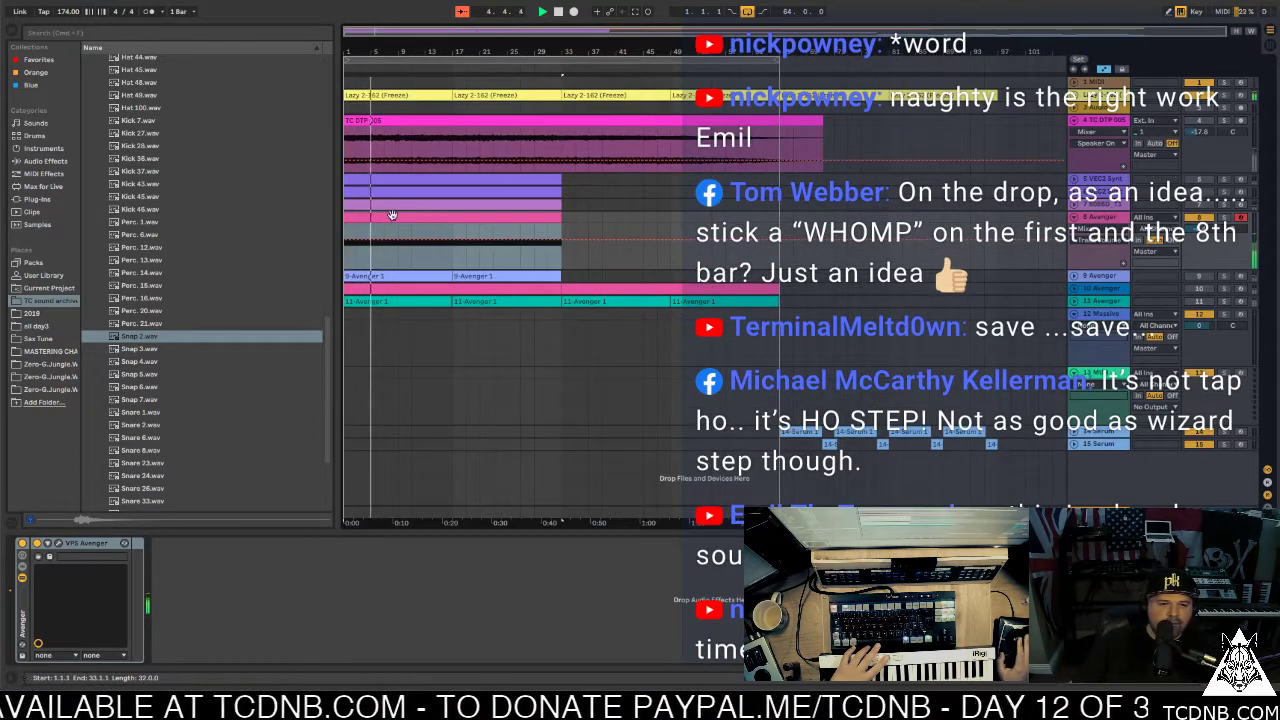
pyautogui.hotkey('ctrl', 'd')
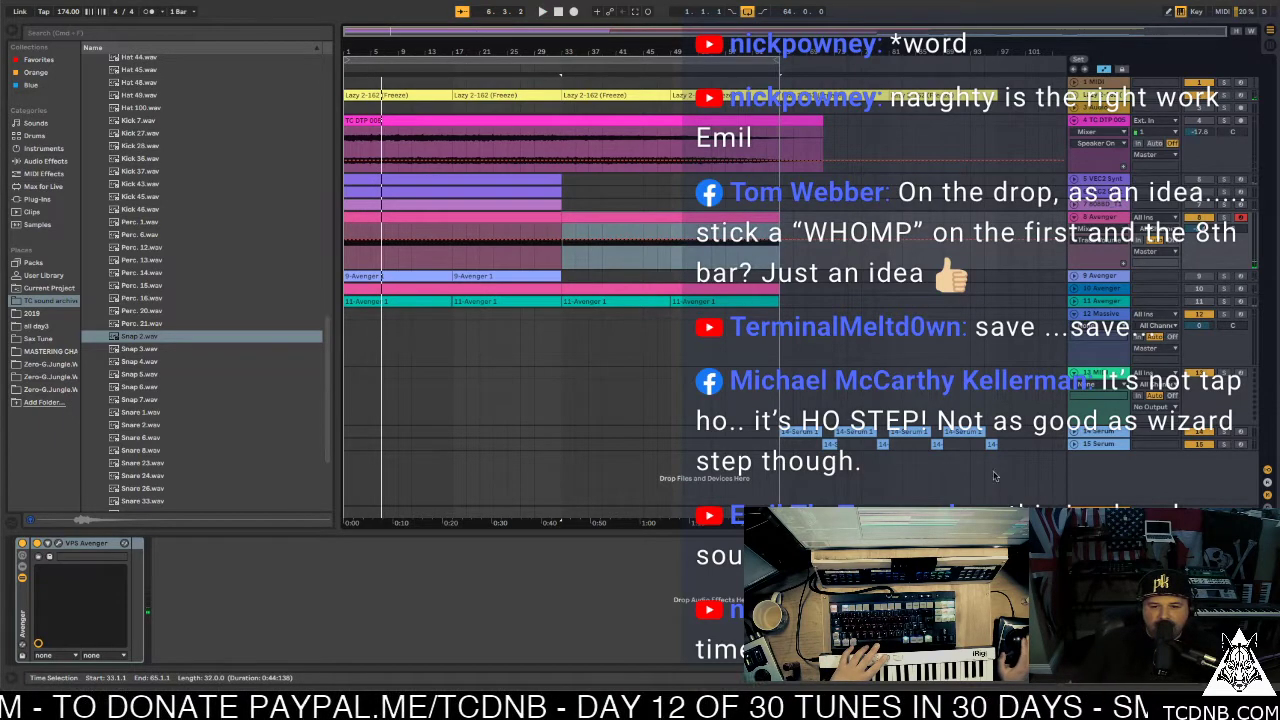
# Move the two-track Serum section from bar 65 to bar 33, and the copied 8 Avenger clip from bar 33 to bar 65
pyautogui.moveTo(1012, 440); pyautogui.dragTo(578, 436)
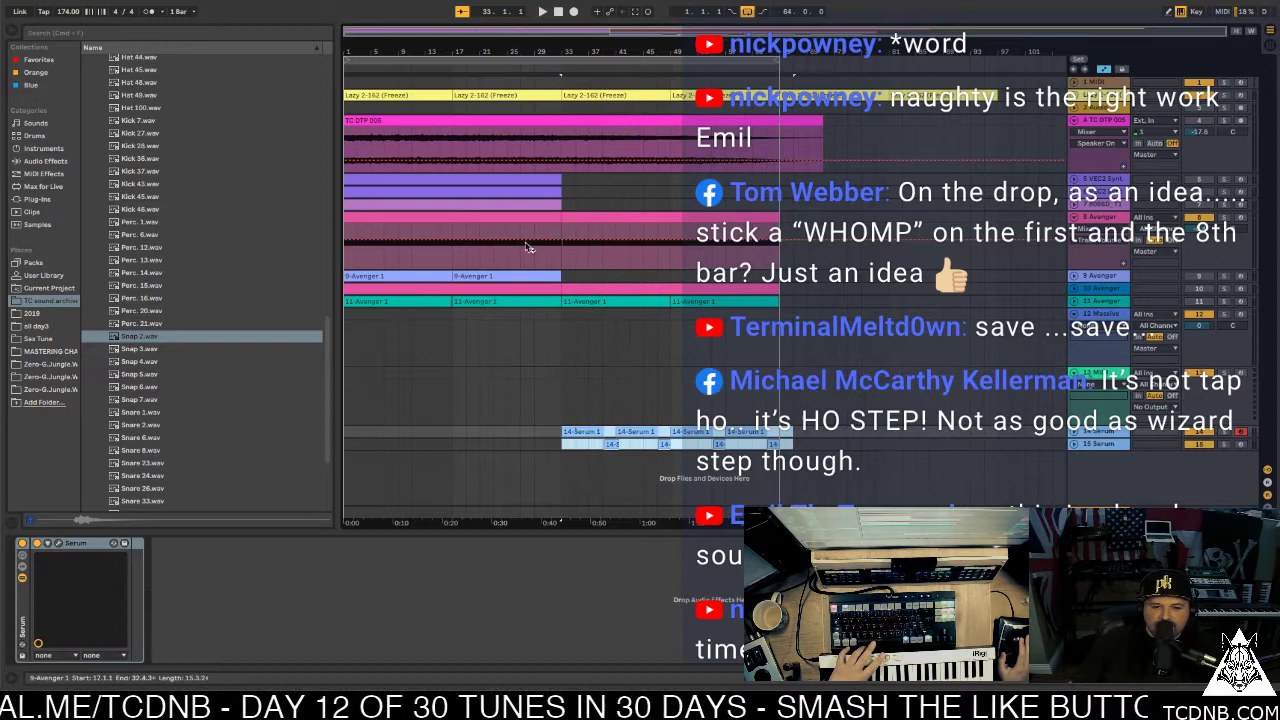
pyautogui.click(348, 322)
pyautogui.click(724, 216)
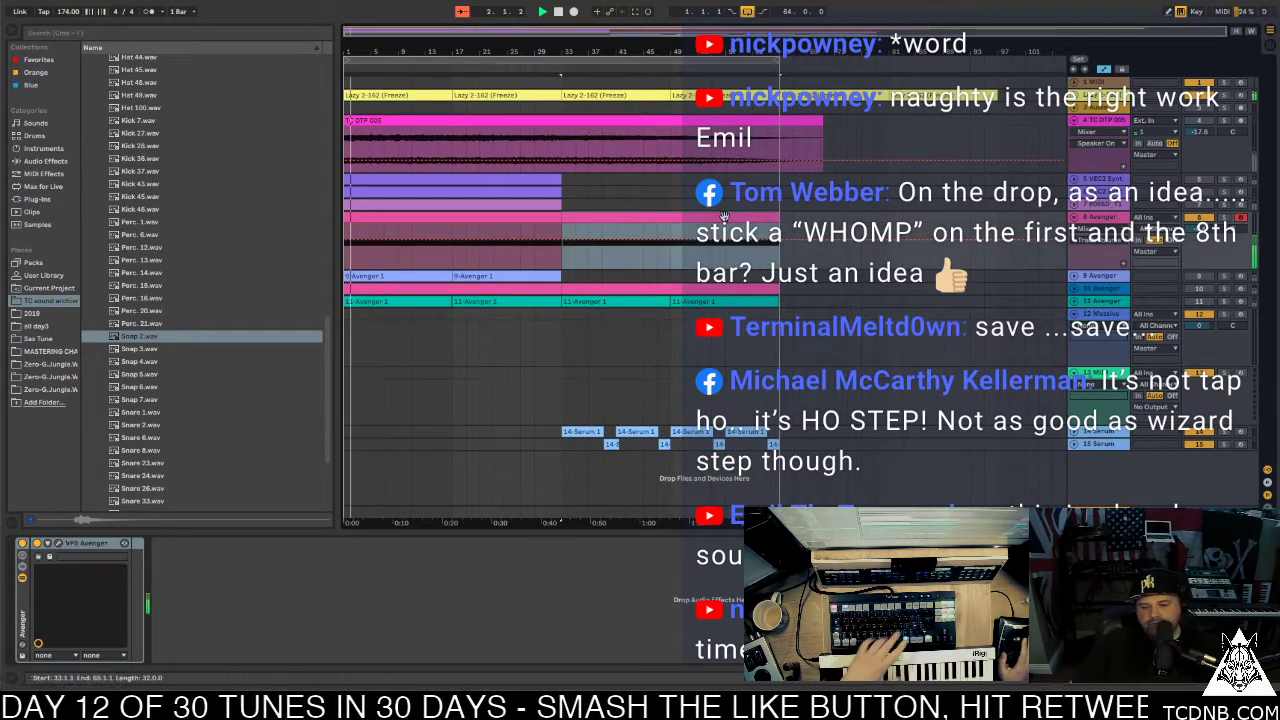
pyautogui.hotkey('ctrl', 'd')
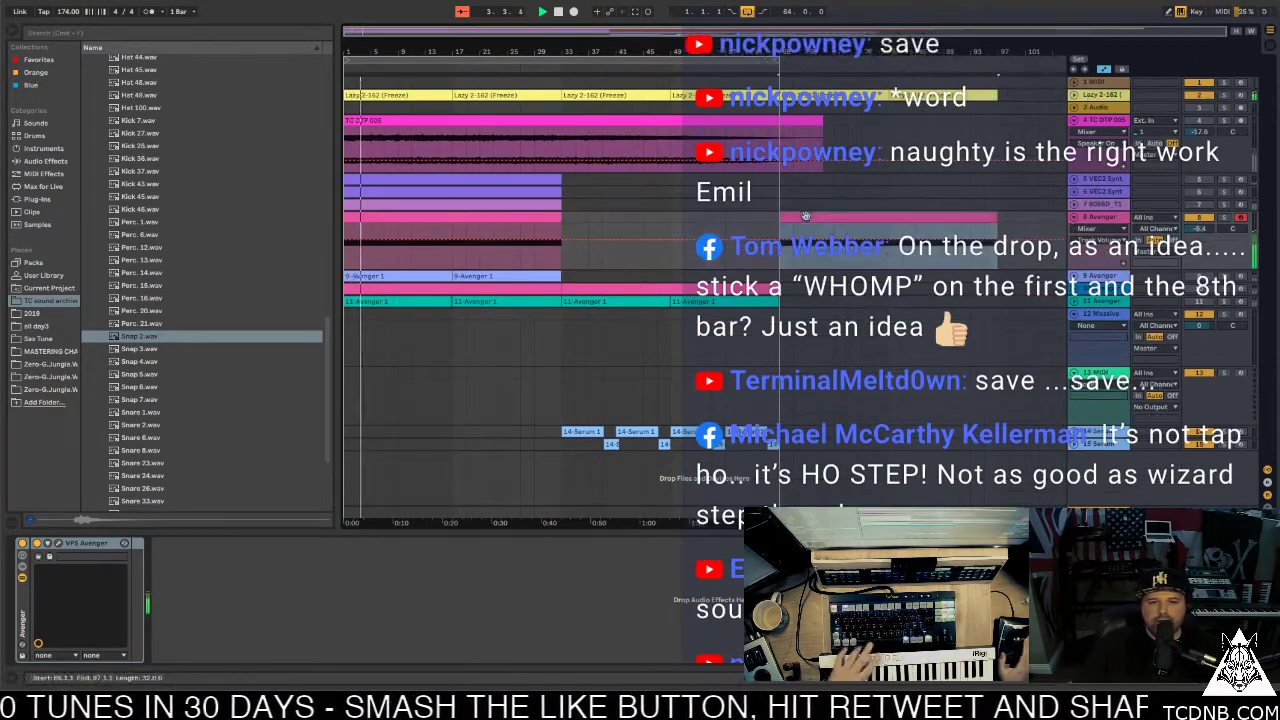
pyautogui.click(381, 190)
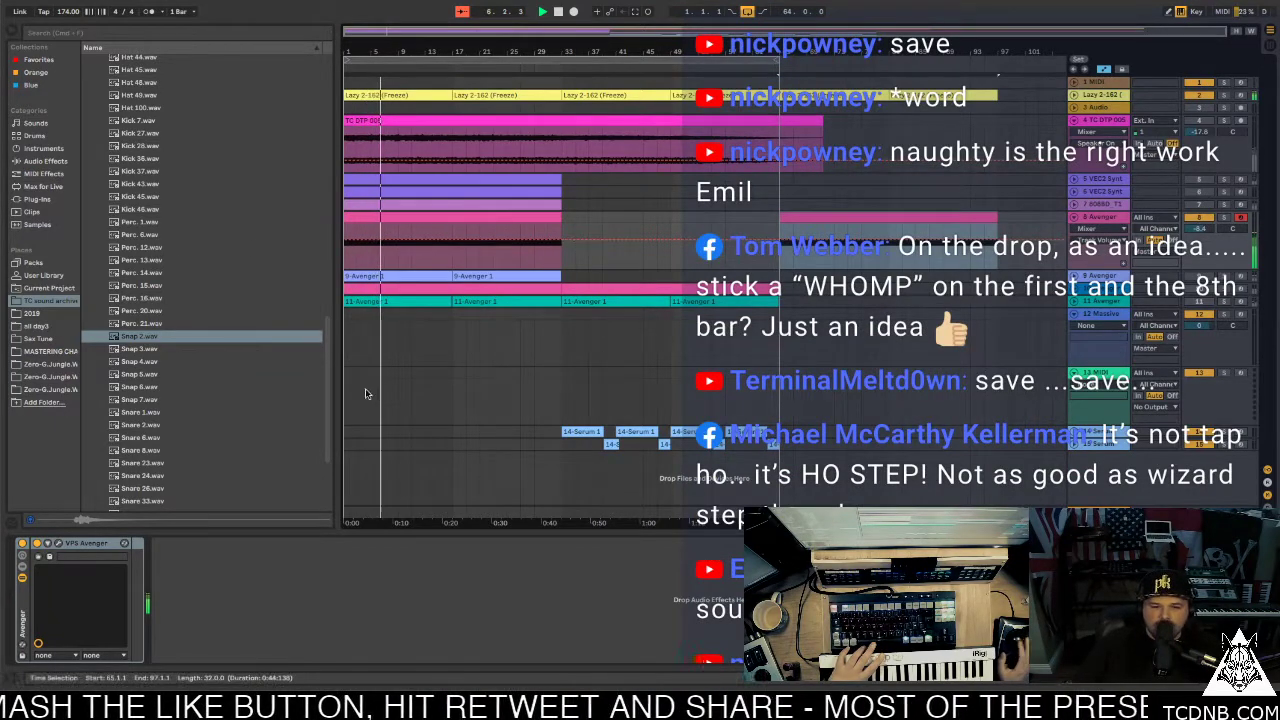
# Reopen the 8 Avenger plug-in and readjust the AA-Reverb mix in its master effects during playback
pyautogui.click(58, 545)
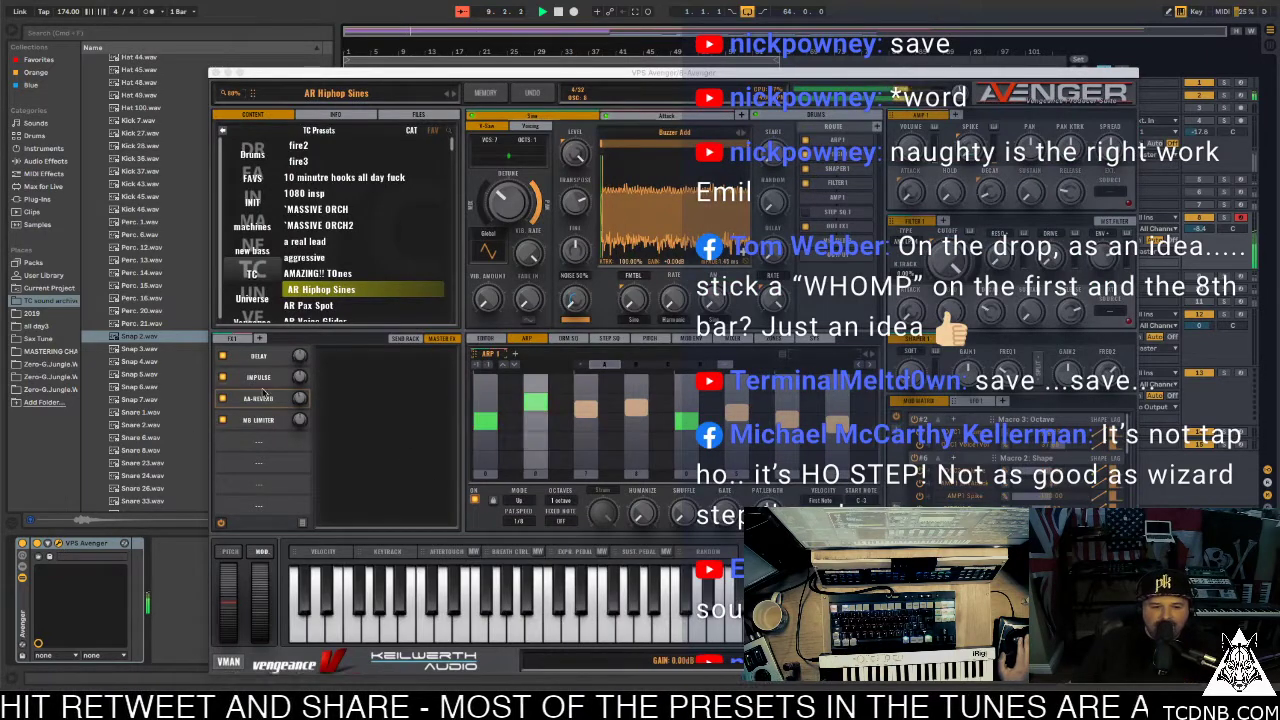
pyautogui.click(258, 398)
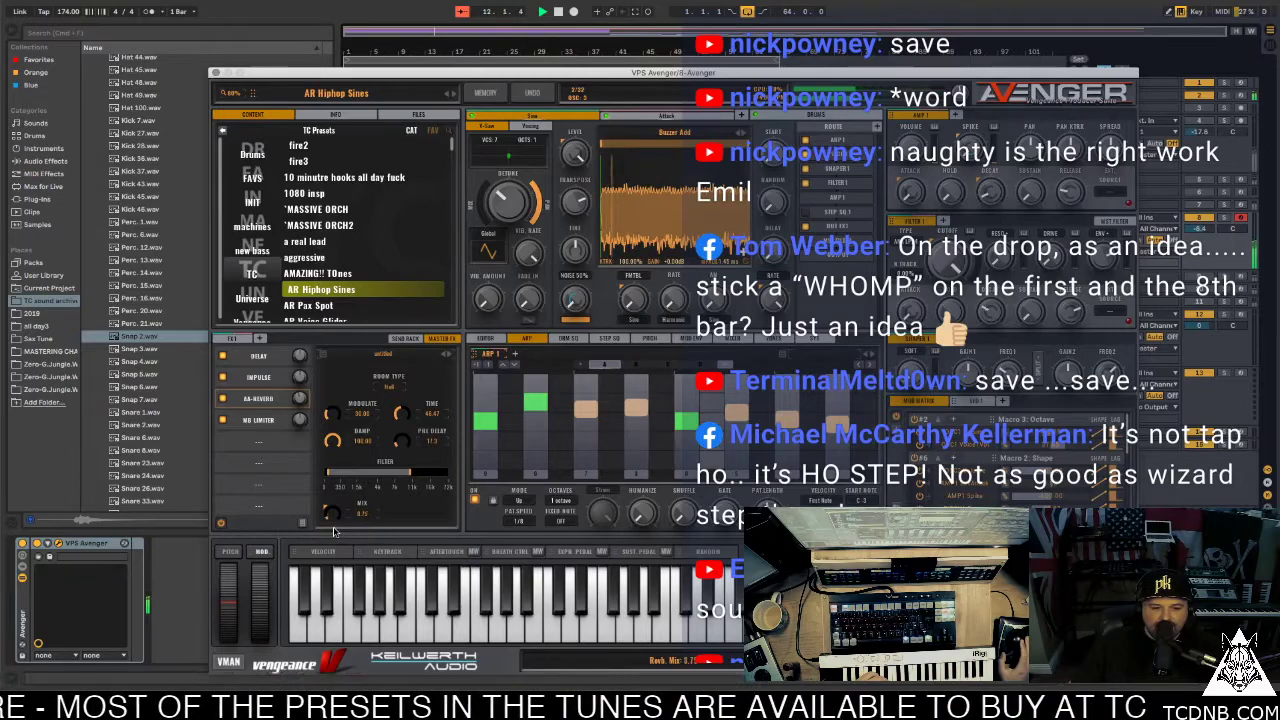
pyautogui.hotkey('ctrl', 'alt', 'p')
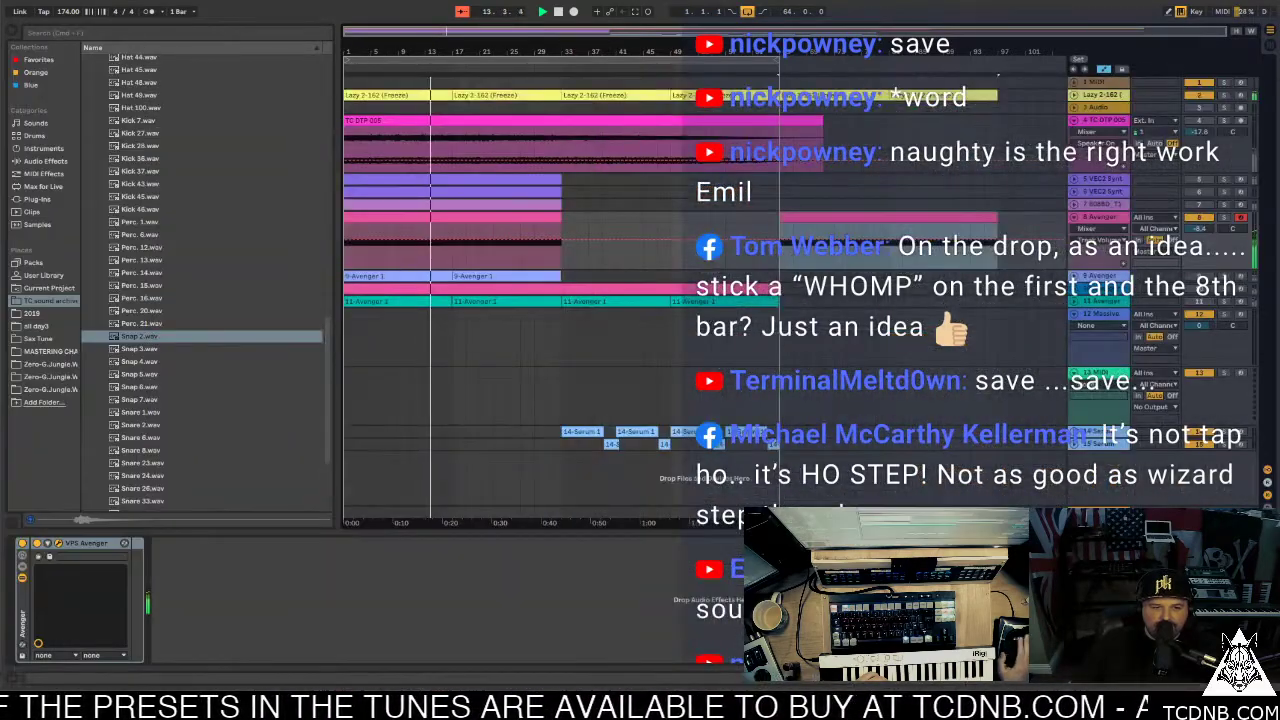
pyautogui.hotkey('ctrl', 'alt', 'p')
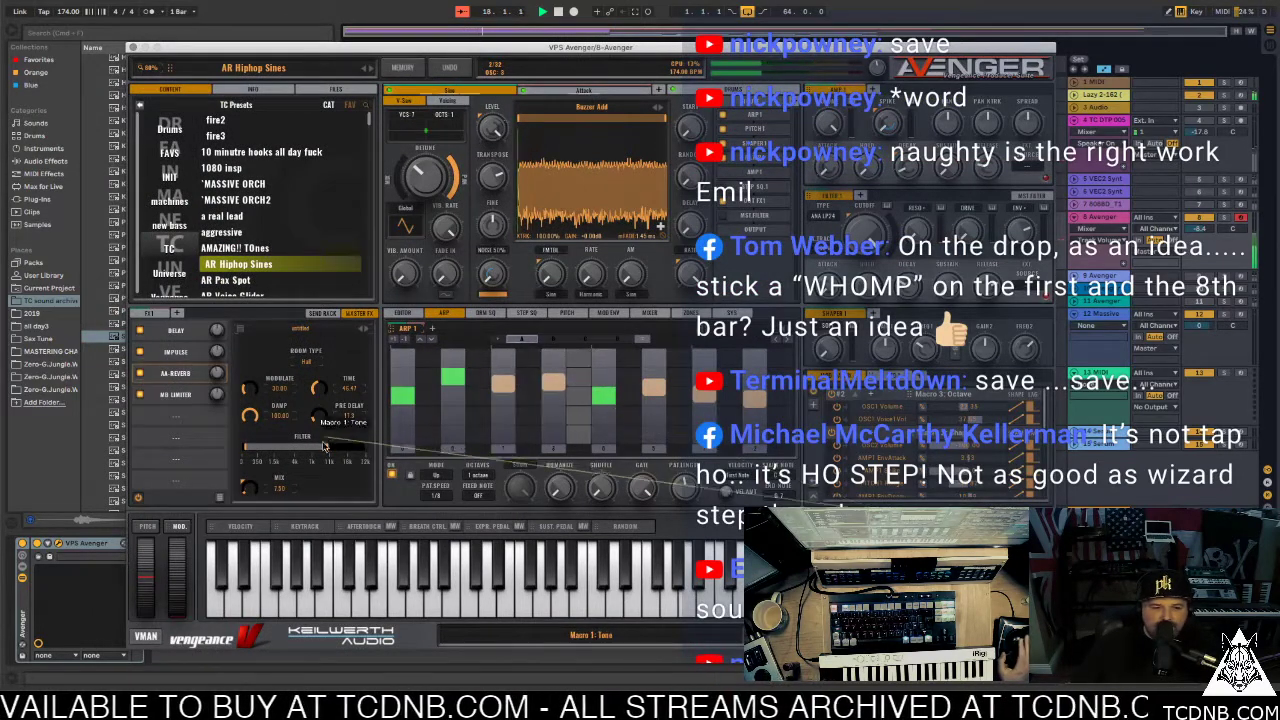
pyautogui.moveTo(241, 486); pyautogui.dragTo(241, 470)
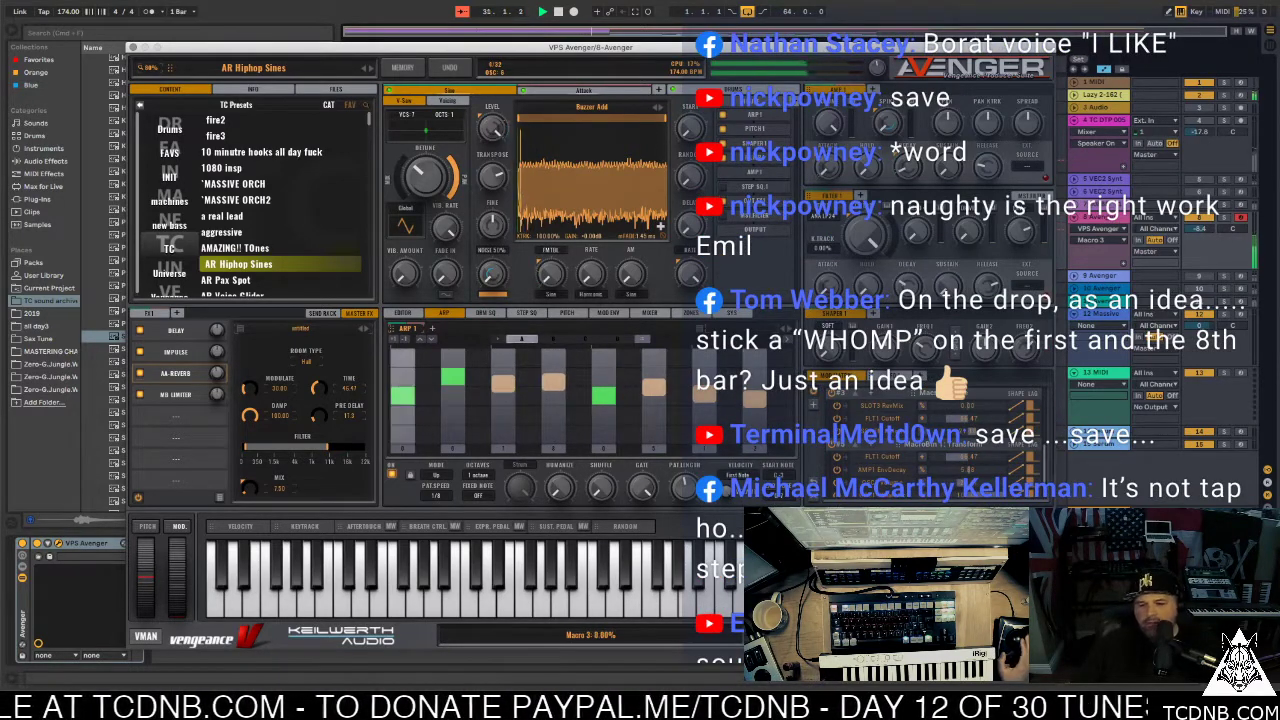
# Hide the Avenger plug-in window and automate the 8 Avenger track's Macro 1 rising from 0 at bar 17 to 100% at bar 33
pyautogui.press('space')
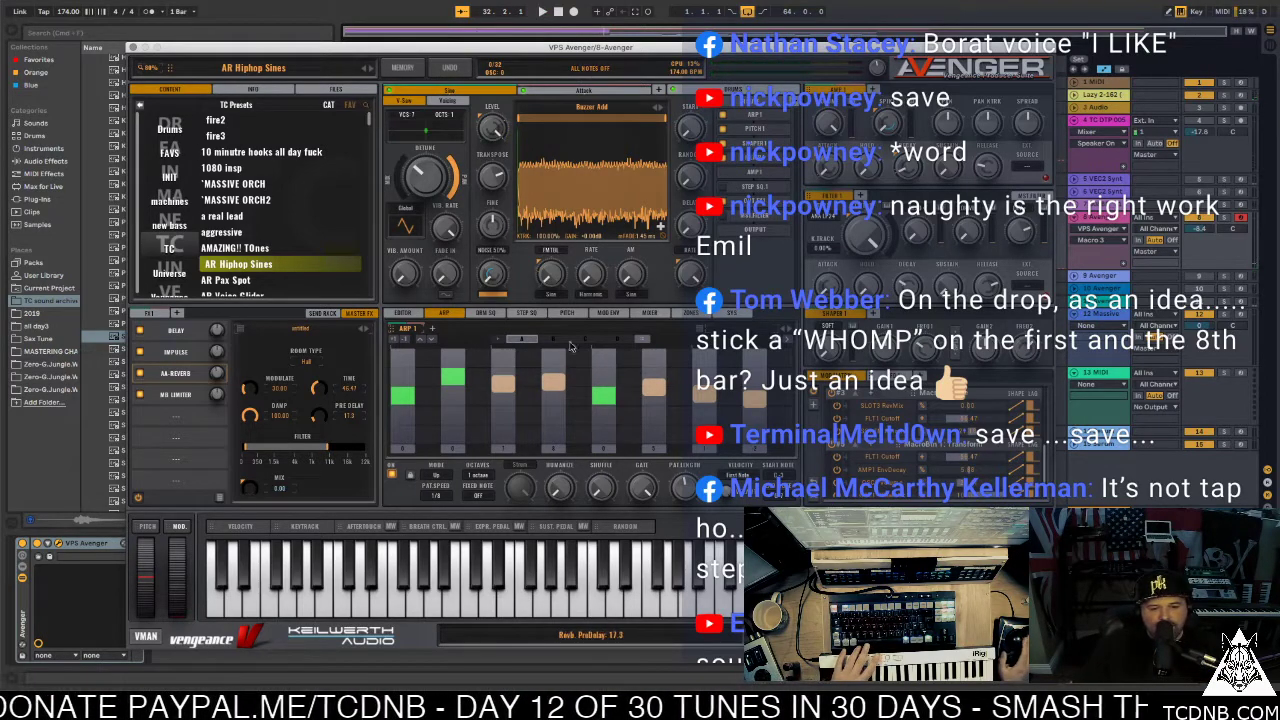
pyautogui.press('space')
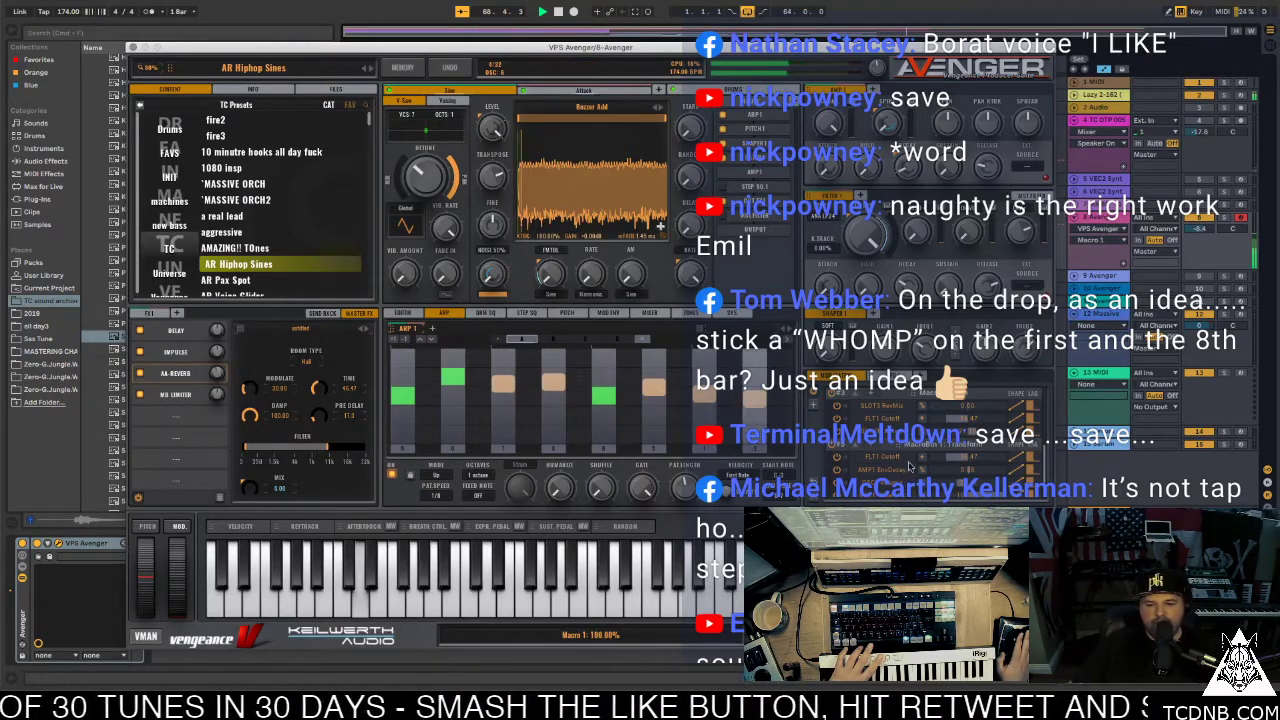
pyautogui.press('super+alt+p')
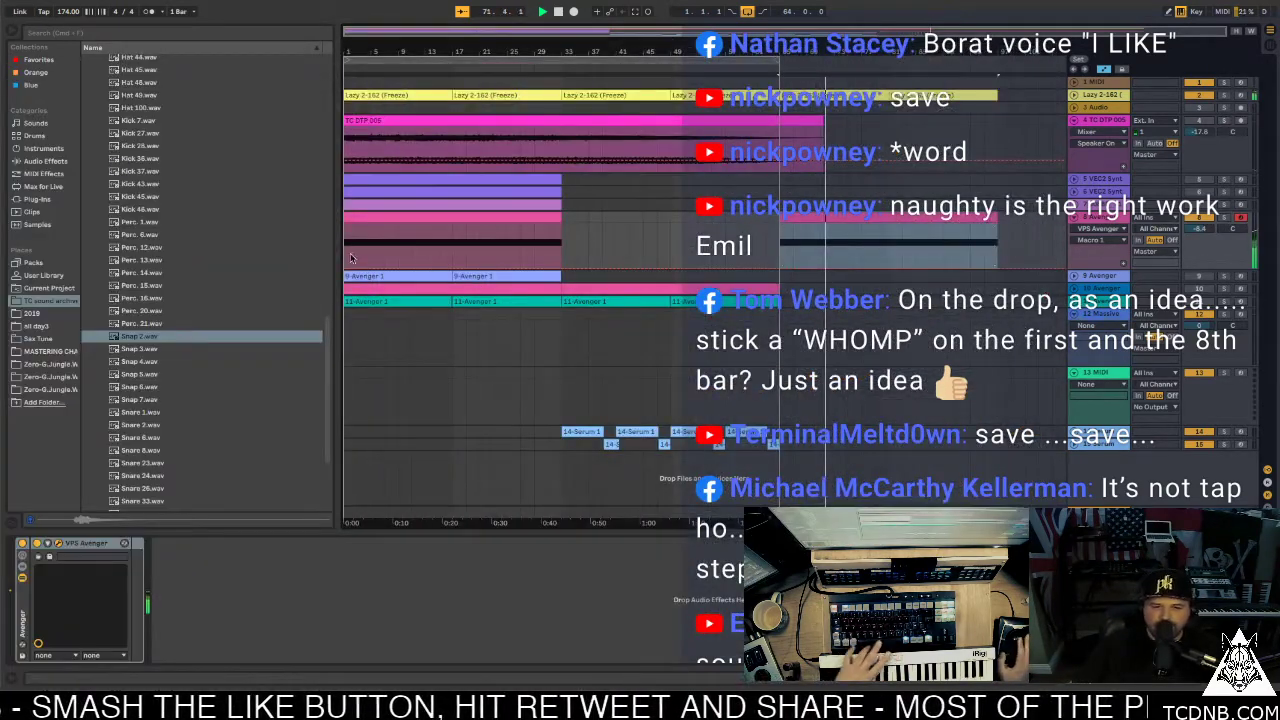
pyautogui.click(446, 217)
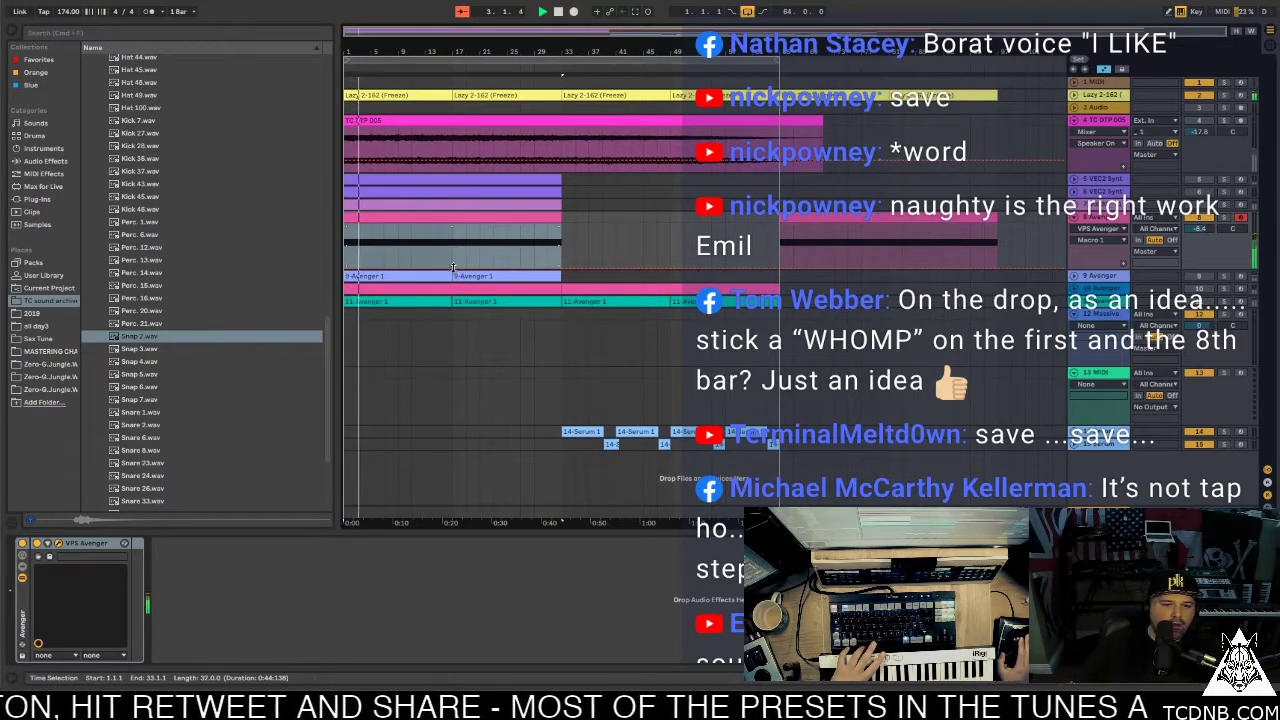
pyautogui.click(600, 240)
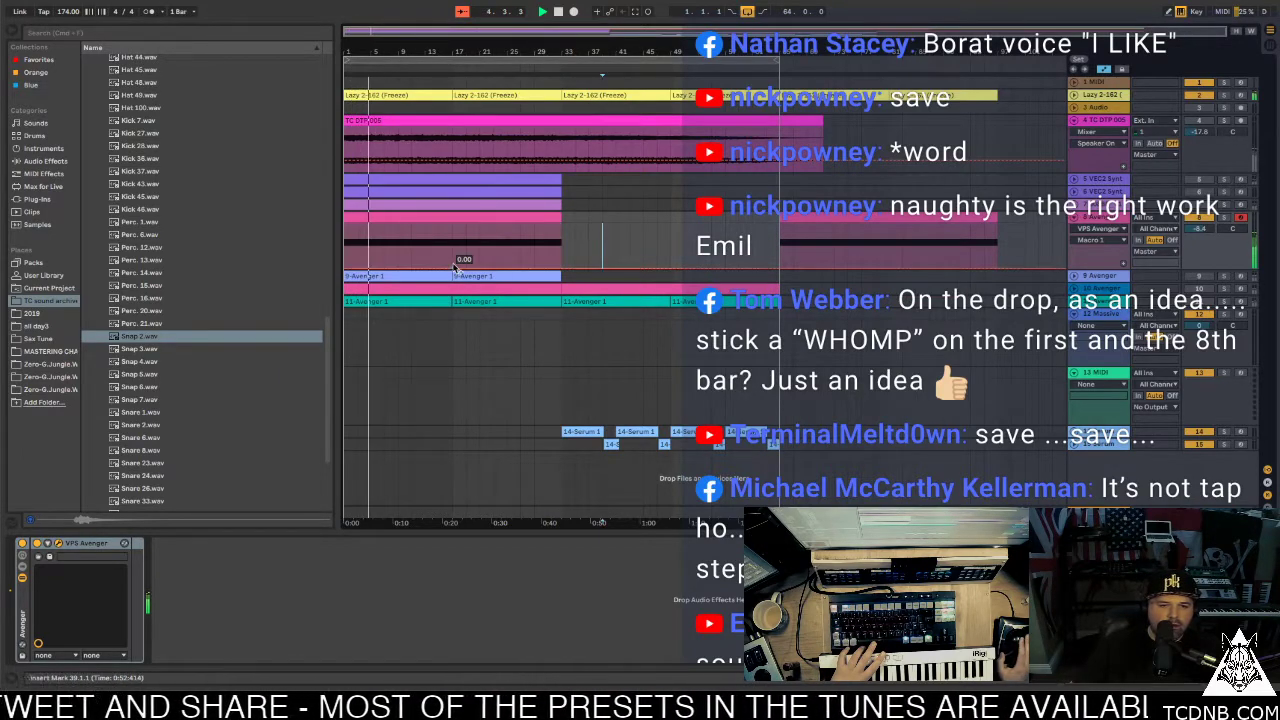
pyautogui.click(560, 277)
pyautogui.moveTo(563, 272); pyautogui.dragTo(447, 231)
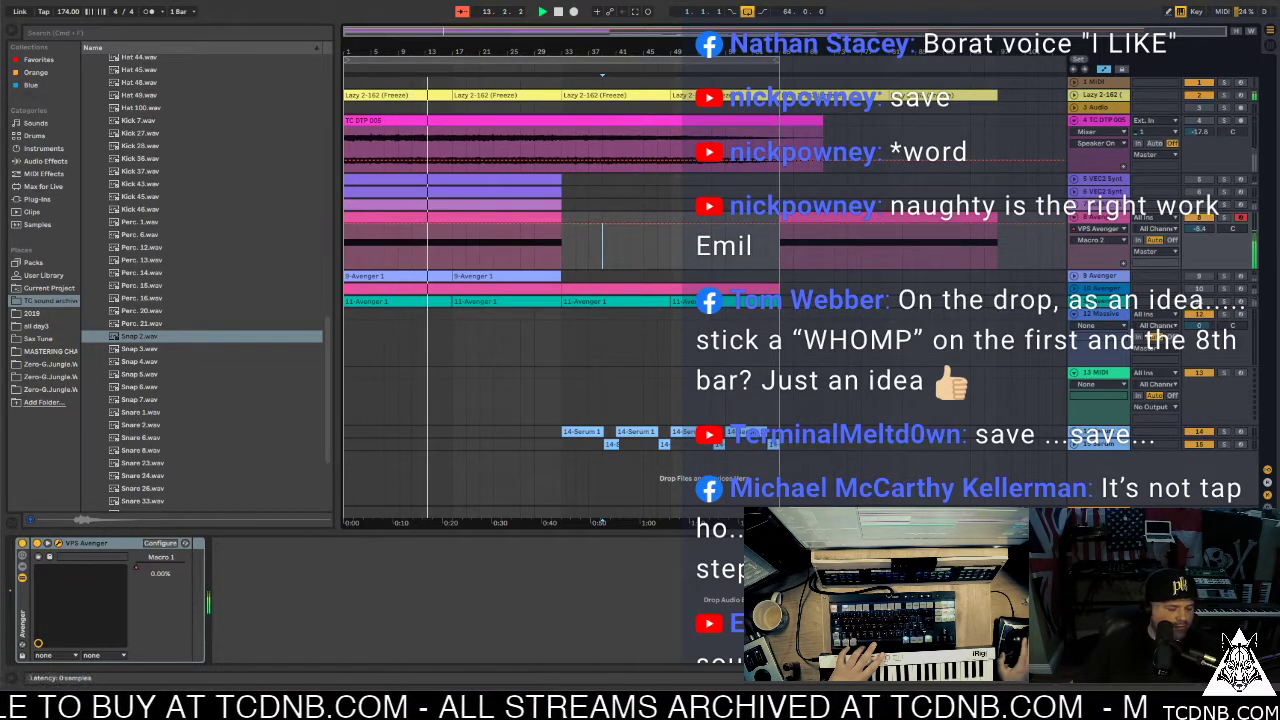
# Automate Macro 2 rising to bar 17, resetting and rising again to bar 33, and Macro 3 rising from bar 17 to 33
pyautogui.click(440, 278)
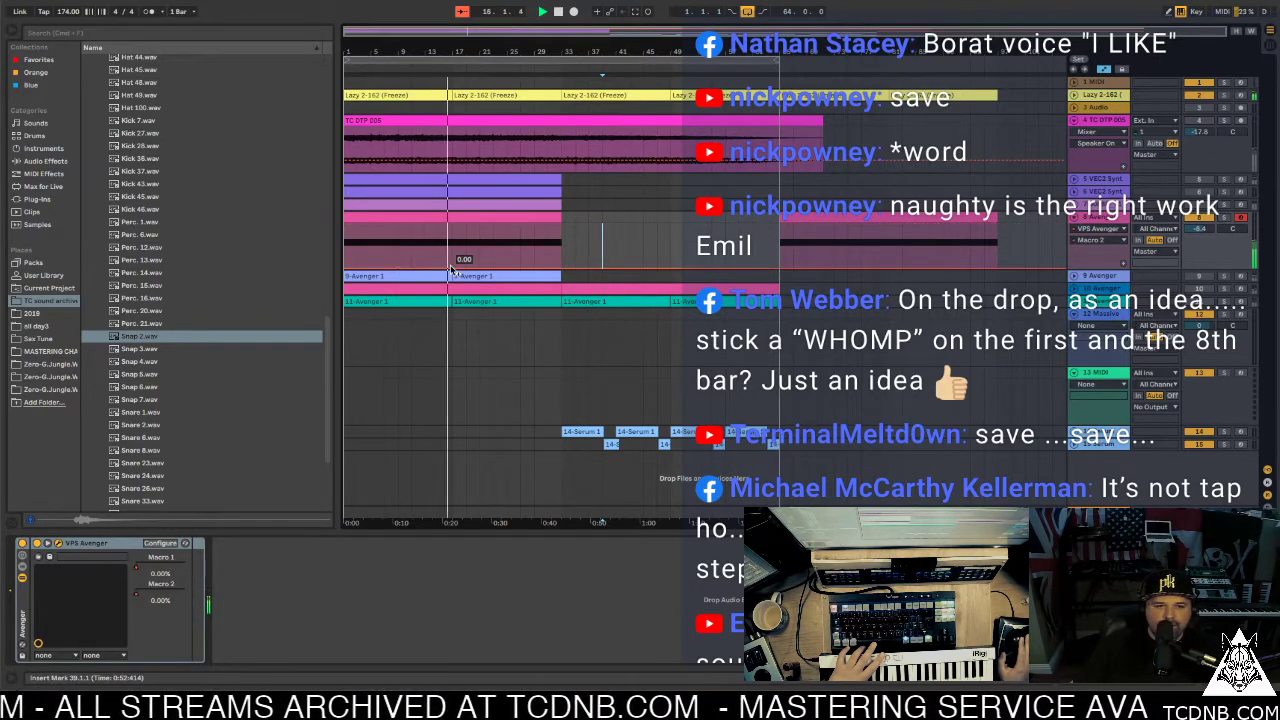
pyautogui.moveTo(452, 268)
pyautogui.mouseDown()
pyautogui.moveTo(462, 227)
pyautogui.moveTo(463, 261)
pyautogui.mouseUp()
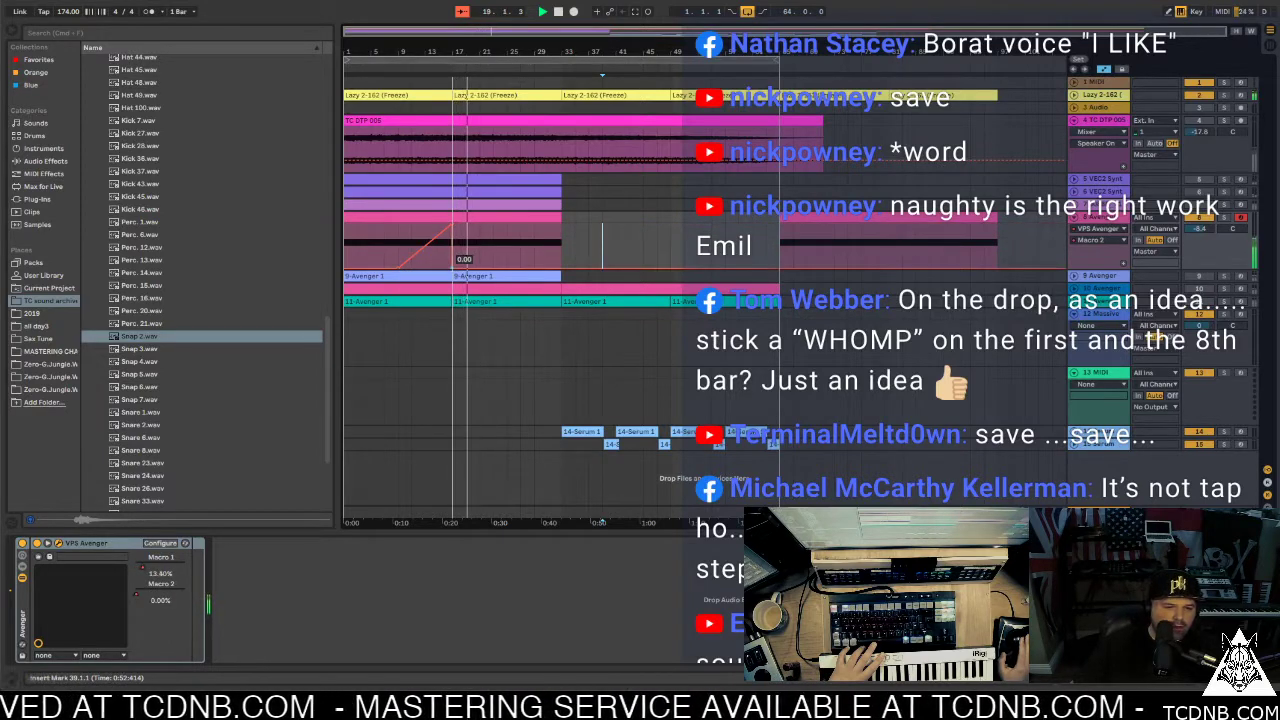
pyautogui.moveTo(533, 270); pyautogui.dragTo(562, 228)
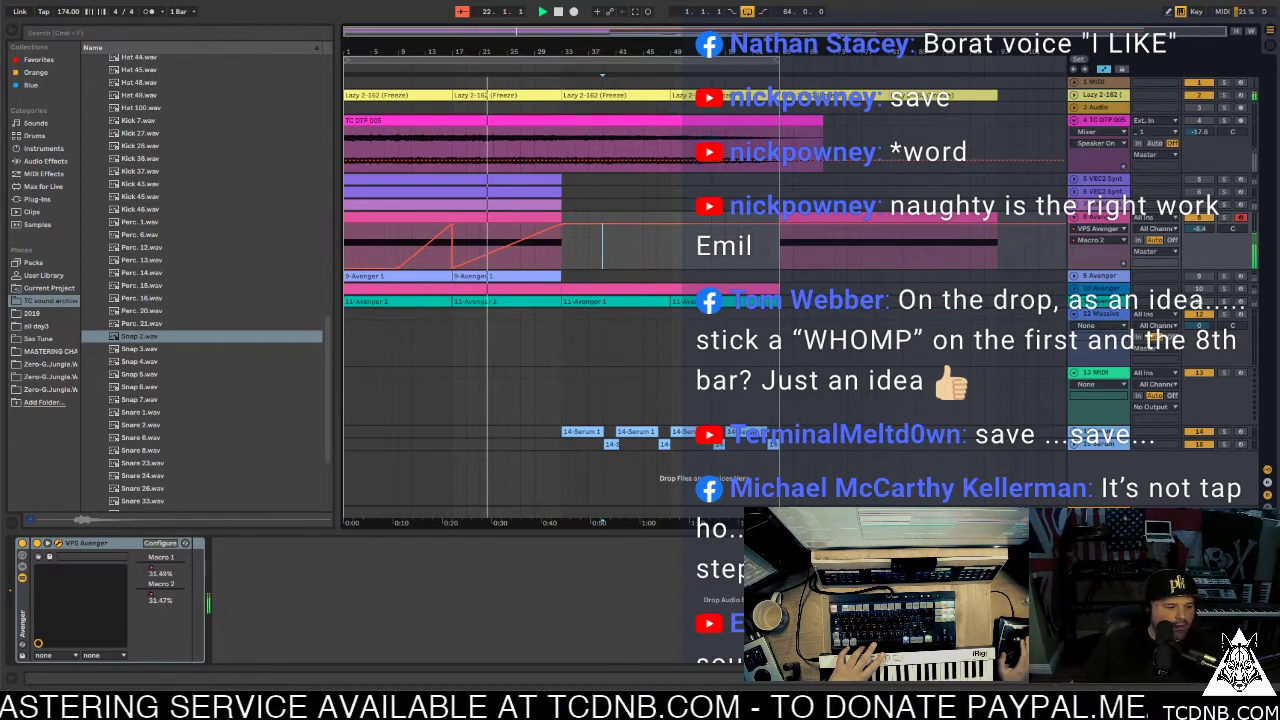
pyautogui.press('a')
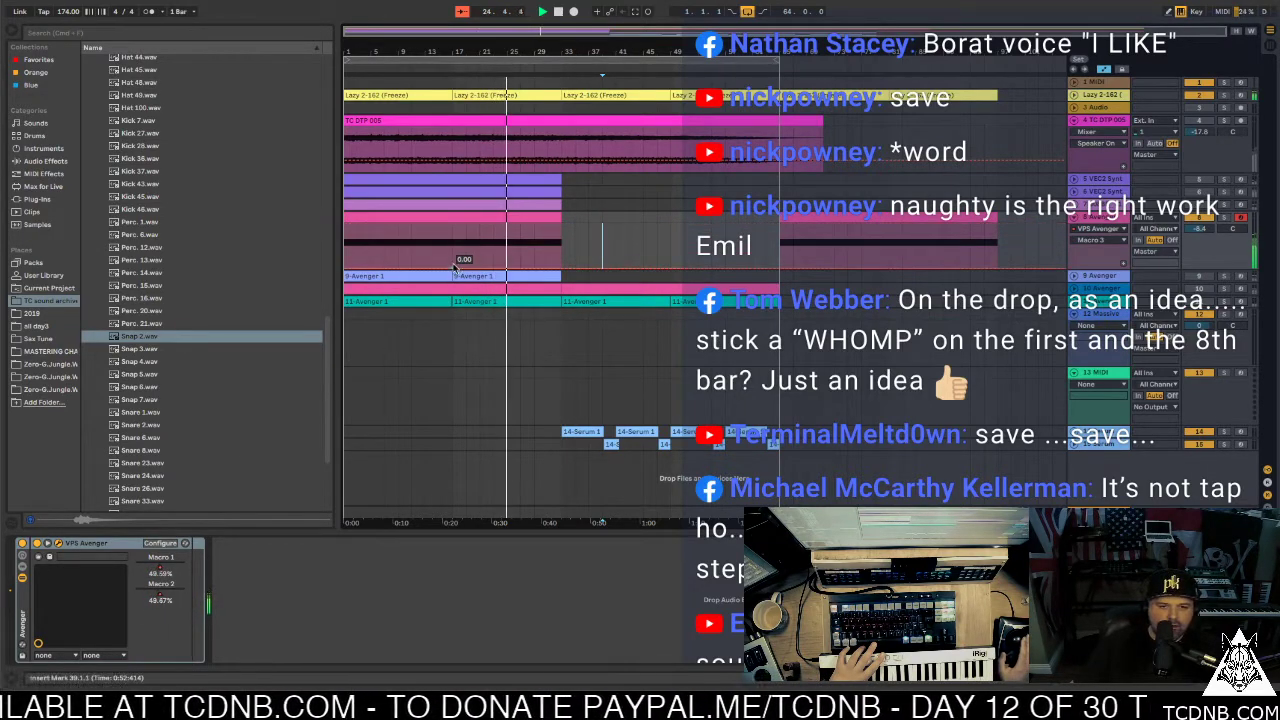
pyautogui.hotkey('ctrl', 'z')
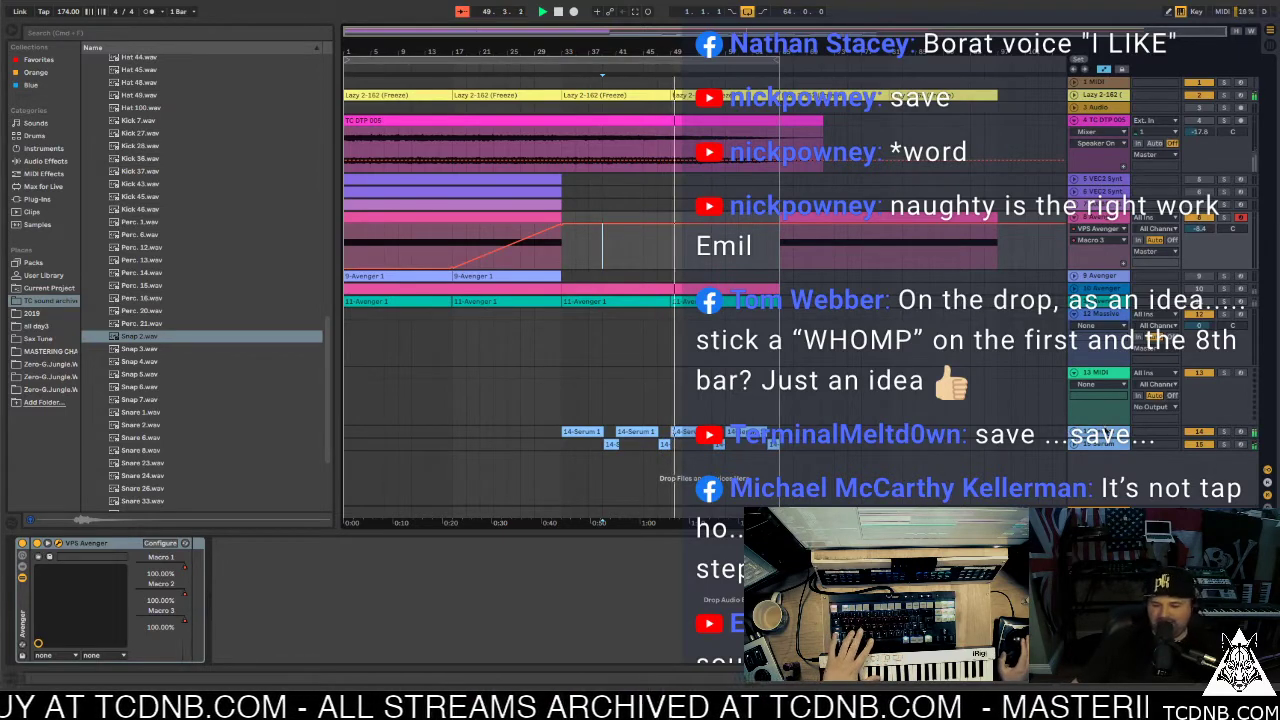
# Open the 10 Avenger clip at bar 33 and transpose its sustained note down to F3
pyautogui.click(1100, 432)
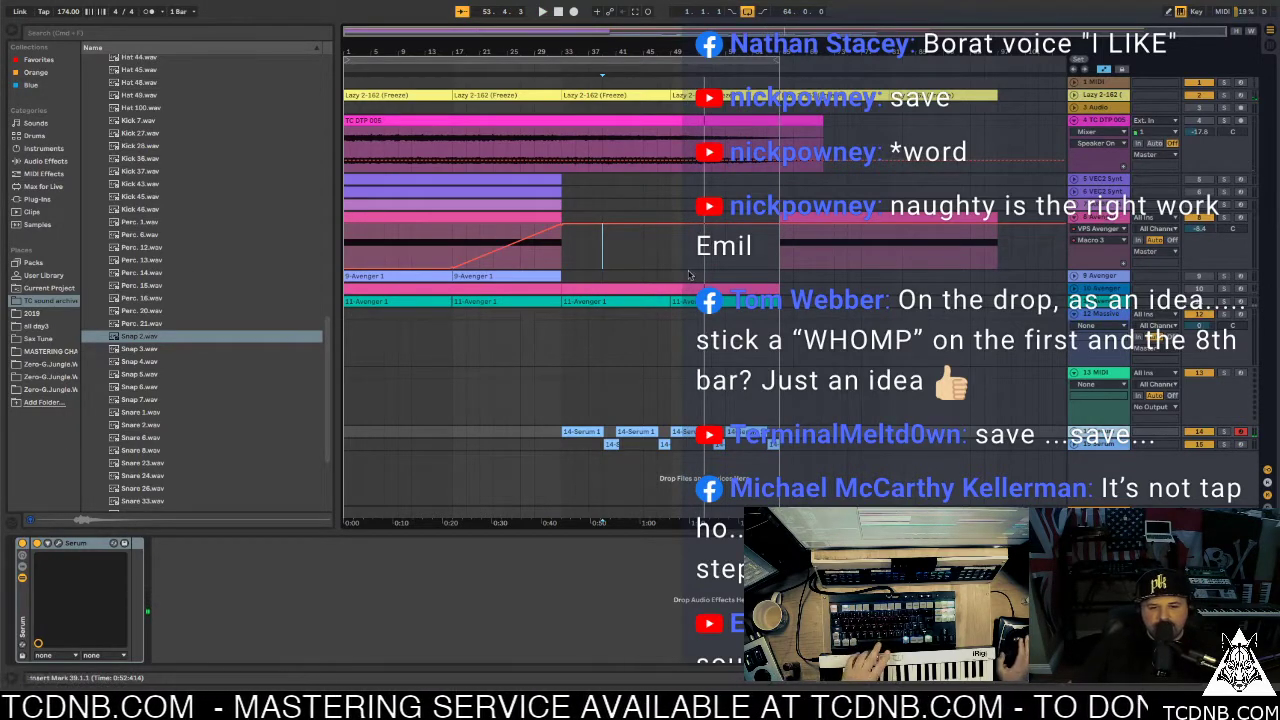
pyautogui.click(615, 284)
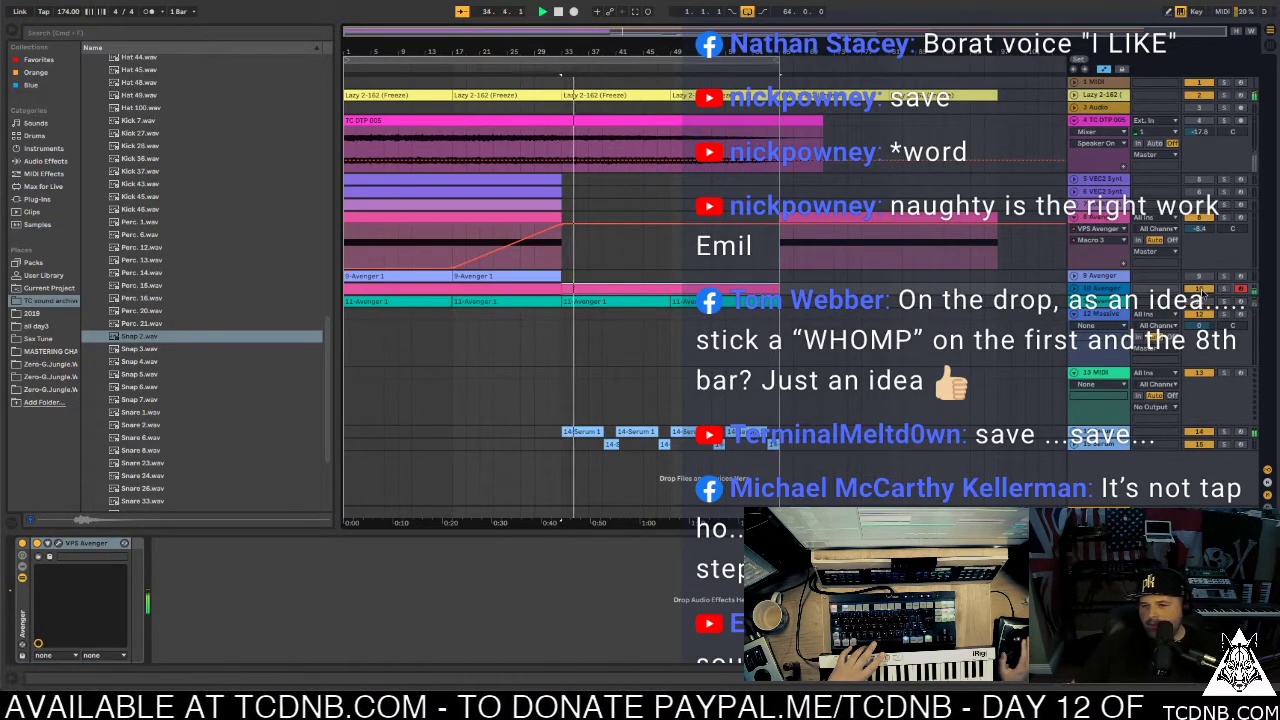
pyautogui.doubleClick(588, 287)
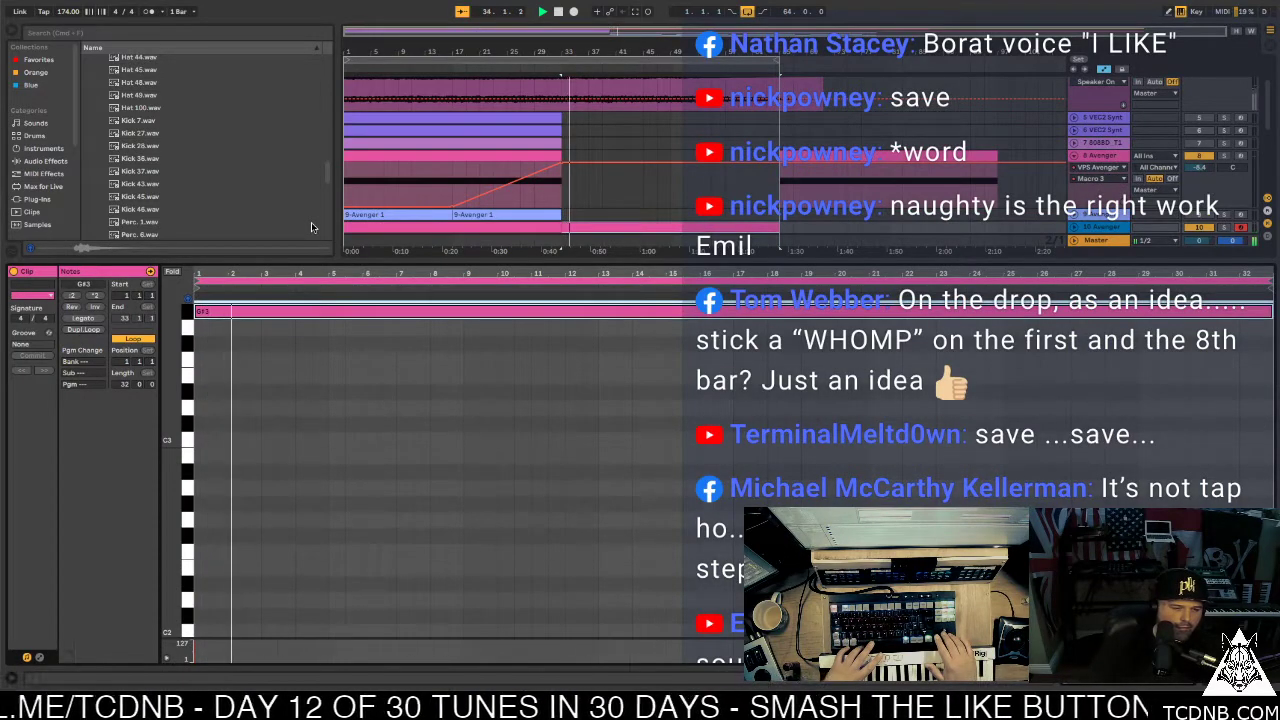
pyautogui.press('Down')
pyautogui.press('Down')
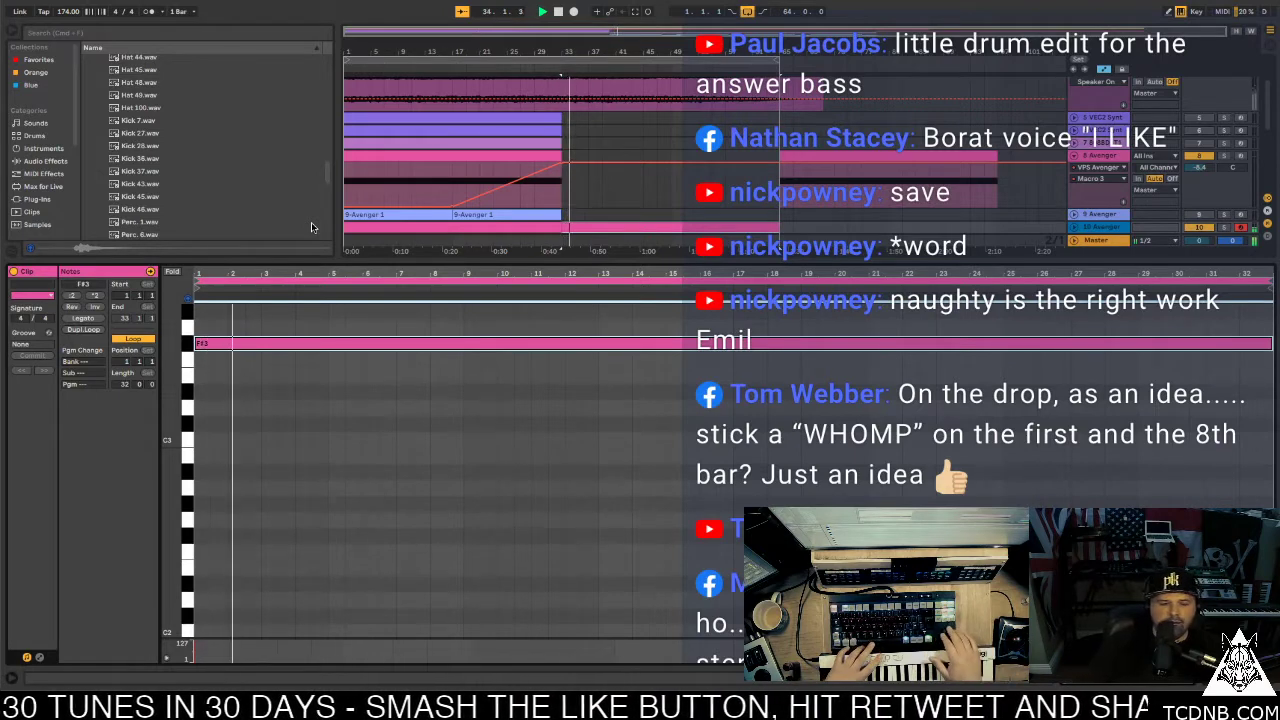
pyautogui.press('Down')
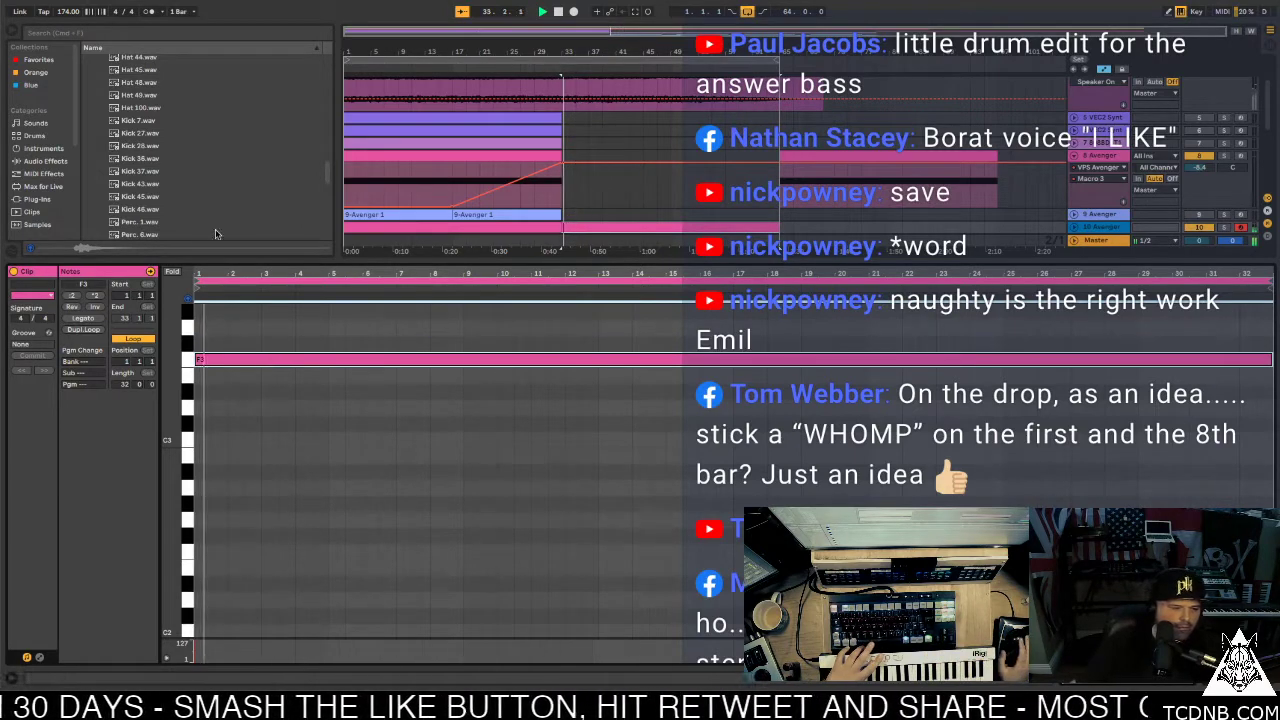
# Add one-bar notes F#3 at bar 1 and D#3 at bar 5, start the F3 note at bar 2, and save the set
pyautogui.doubleClick(203, 342)
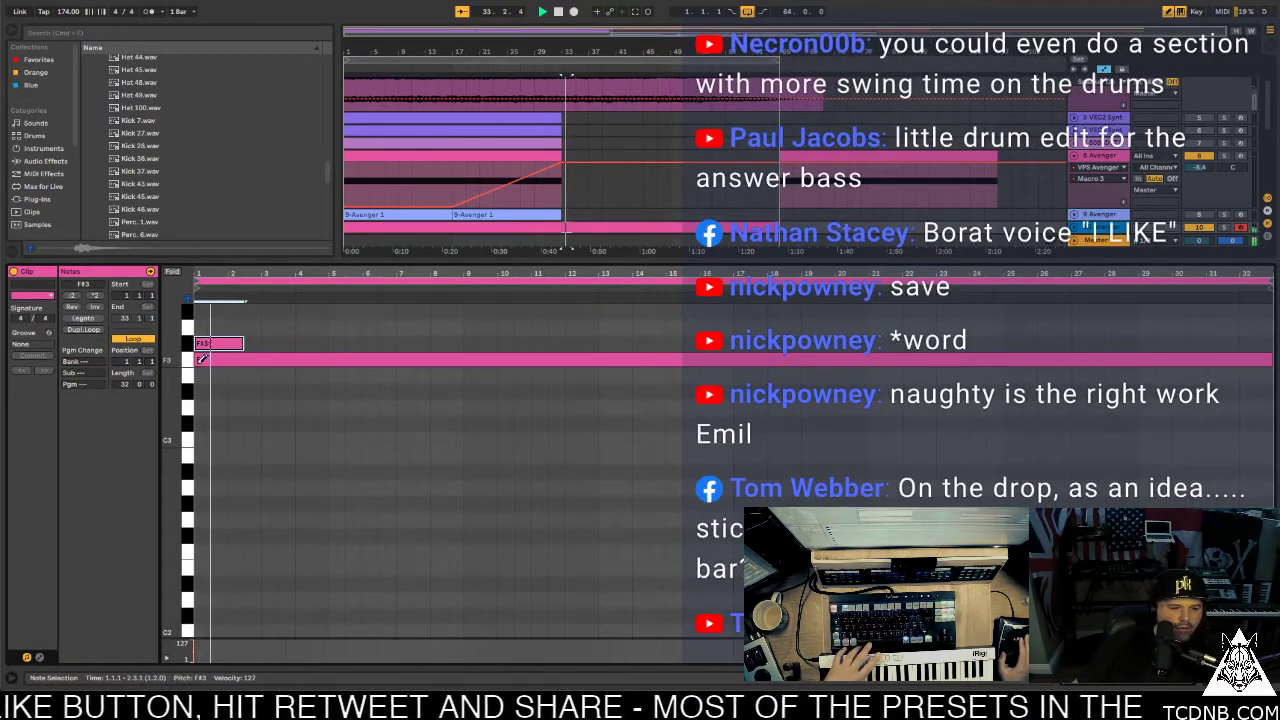
pyautogui.moveTo(202, 358); pyautogui.dragTo(232, 358)
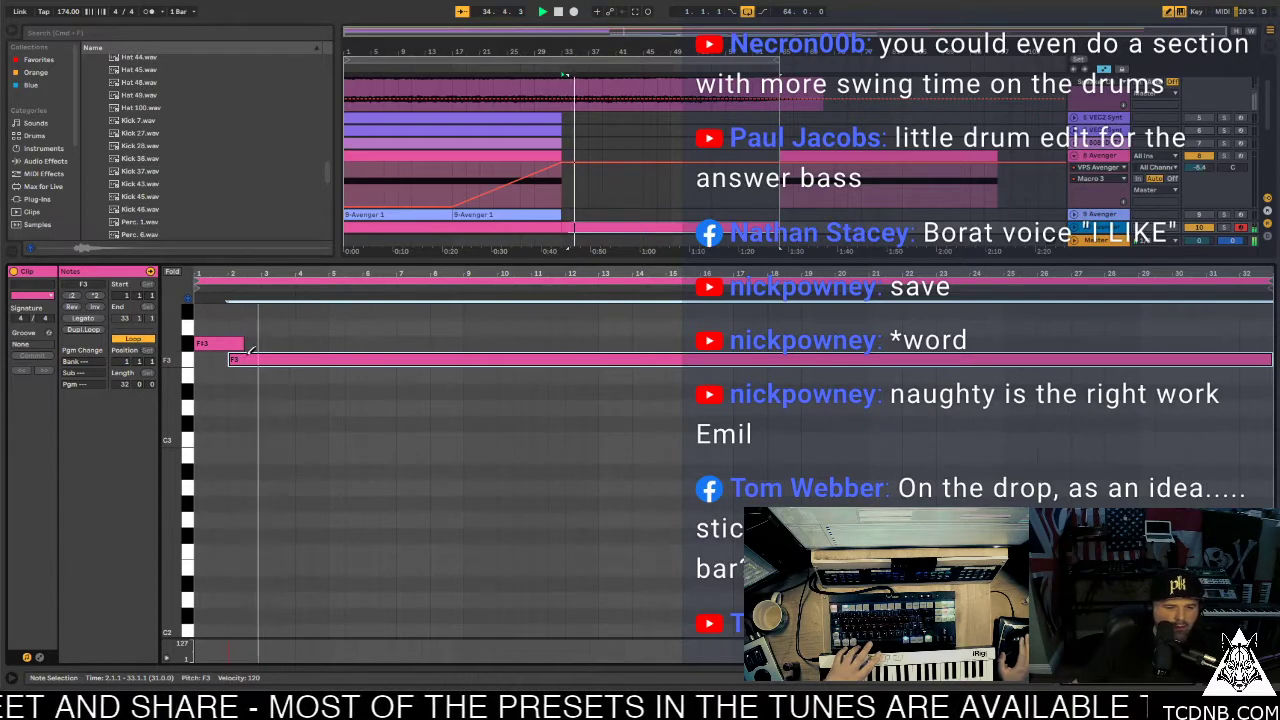
pyautogui.moveTo(243, 343); pyautogui.dragTo(227, 345)
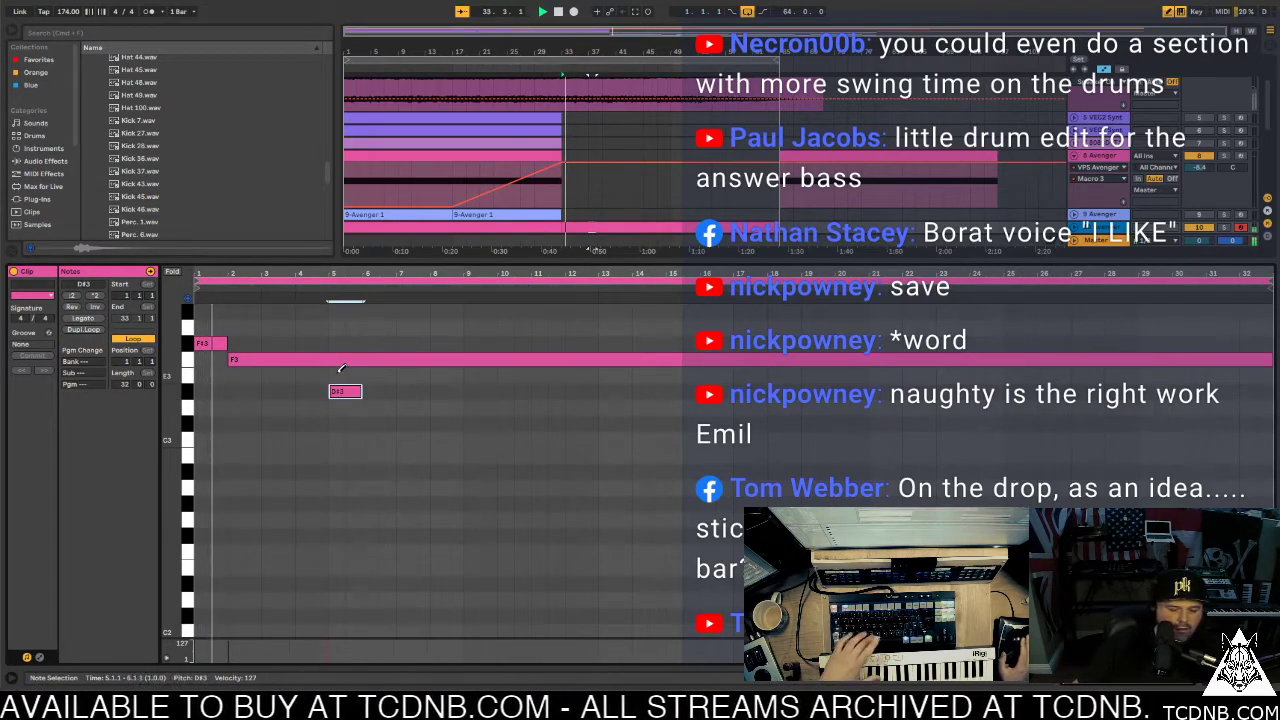
pyautogui.moveTo(334, 375); pyautogui.dragTo(354, 350)
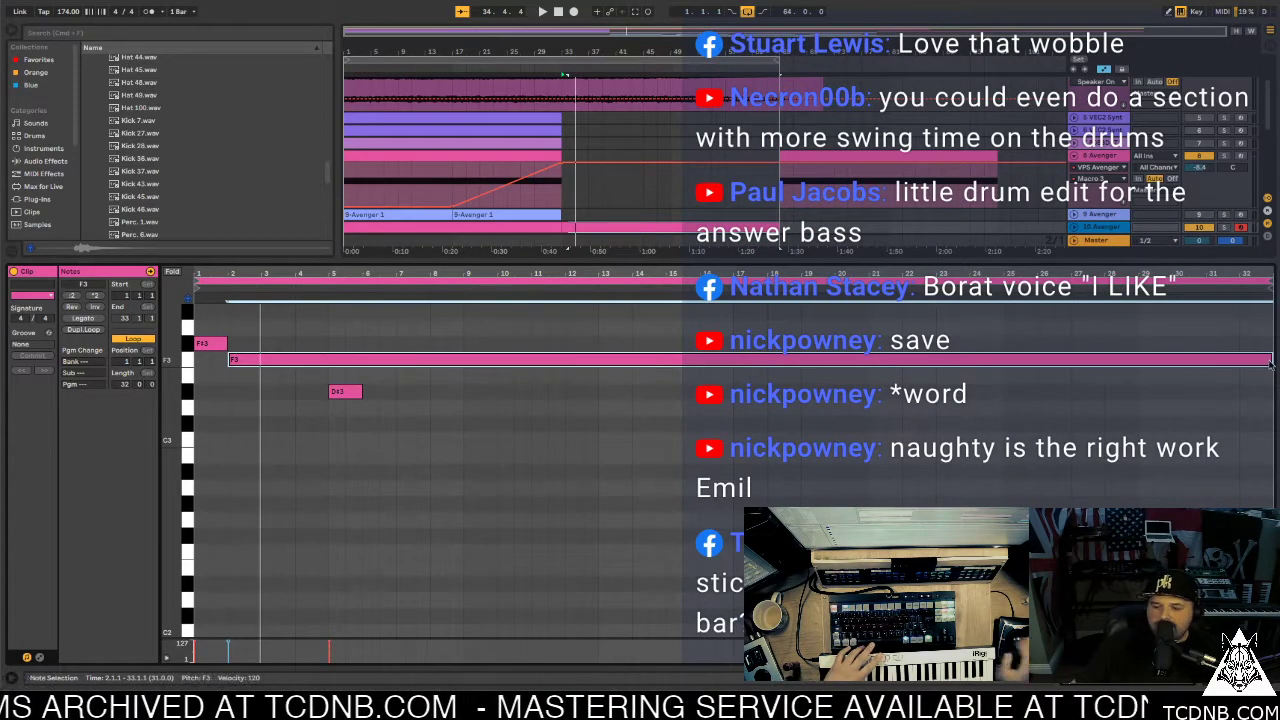
pyautogui.press('super+s')
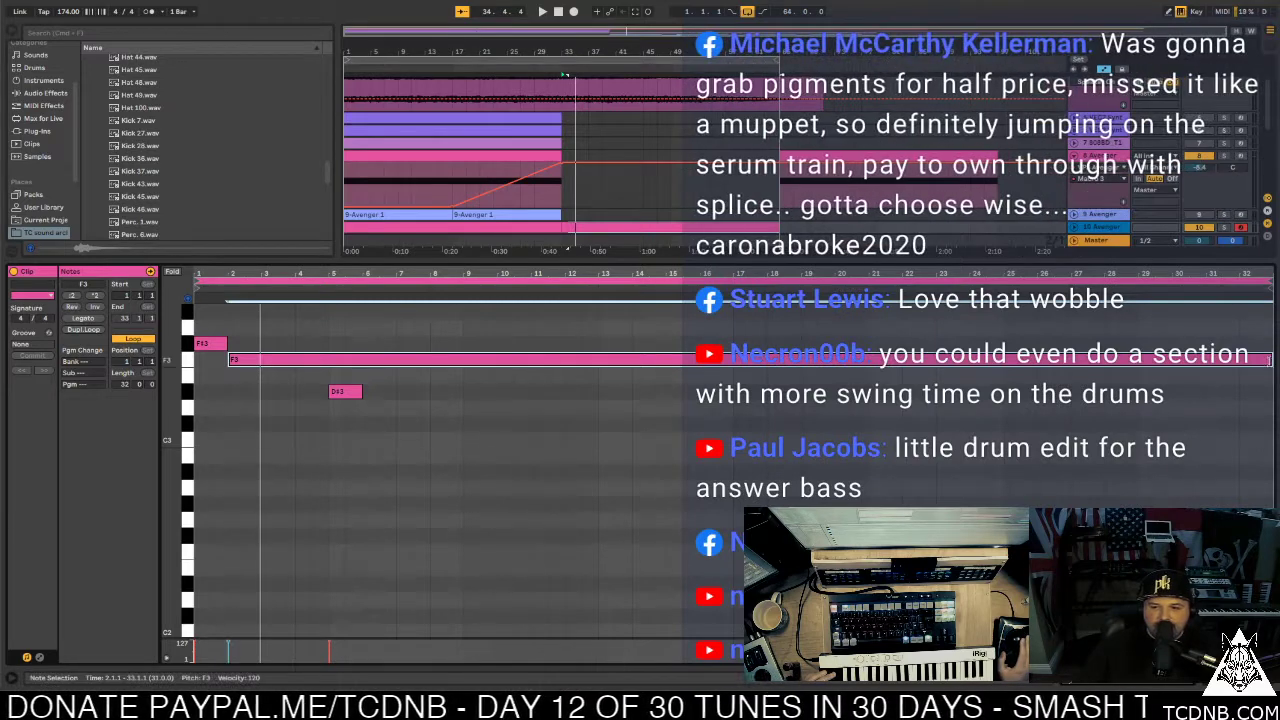
# Shorten the F3 note to end at bar 5 and play the phrase from the F#3 note
pyautogui.moveTo(1268, 360); pyautogui.dragTo(335, 371)
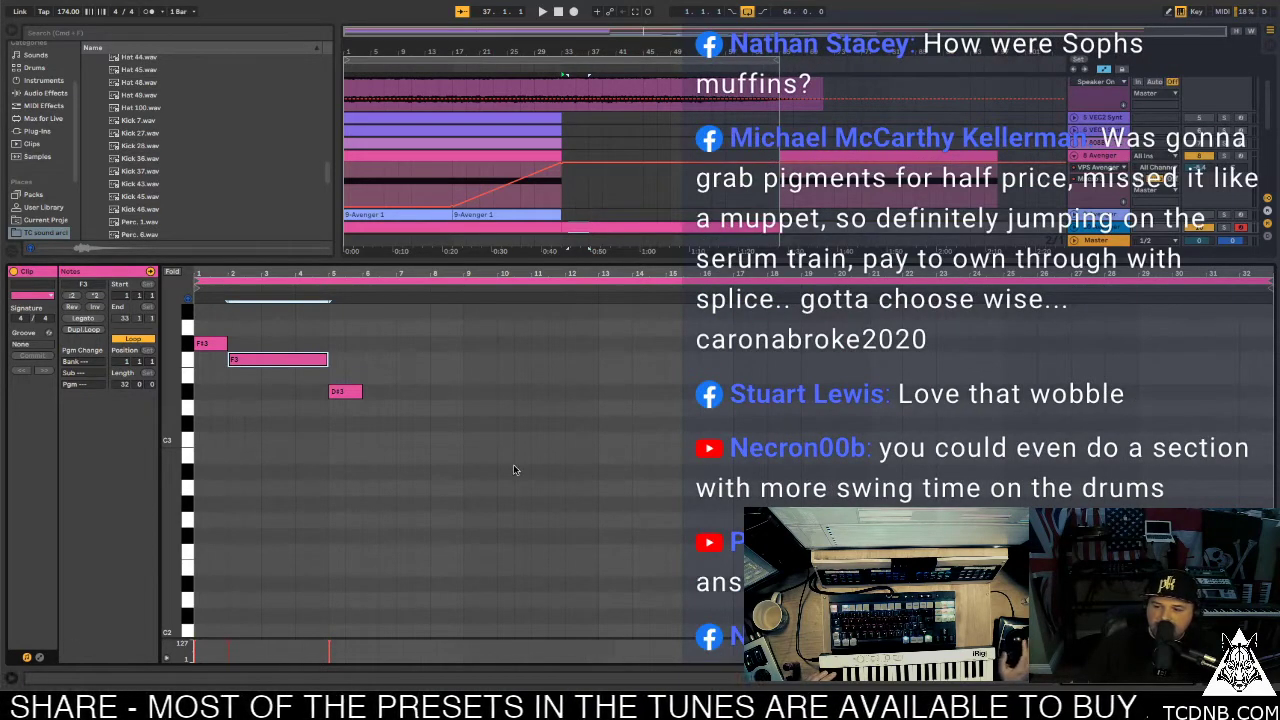
pyautogui.click(212, 344)
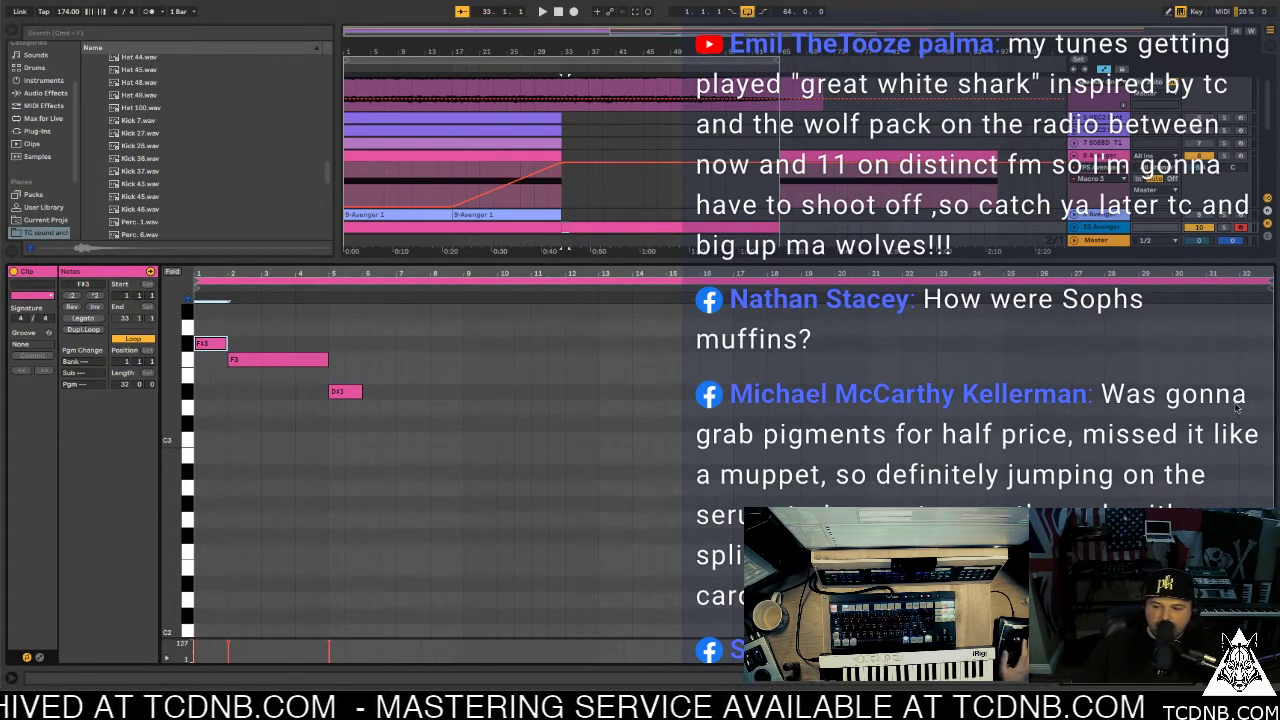
pyautogui.press('space')
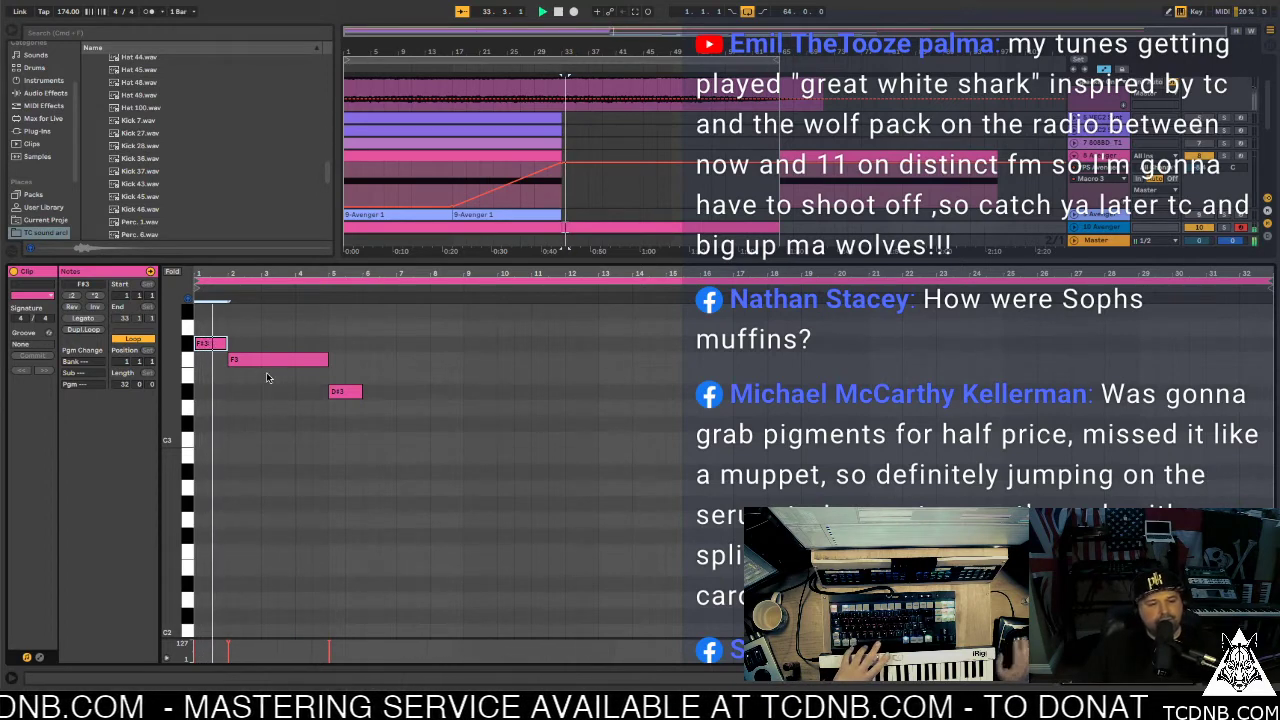
# Add a three-bar D3 note at bar 6 and duplicate the four-note phrase to start at bar 9
pyautogui.click(340, 366)
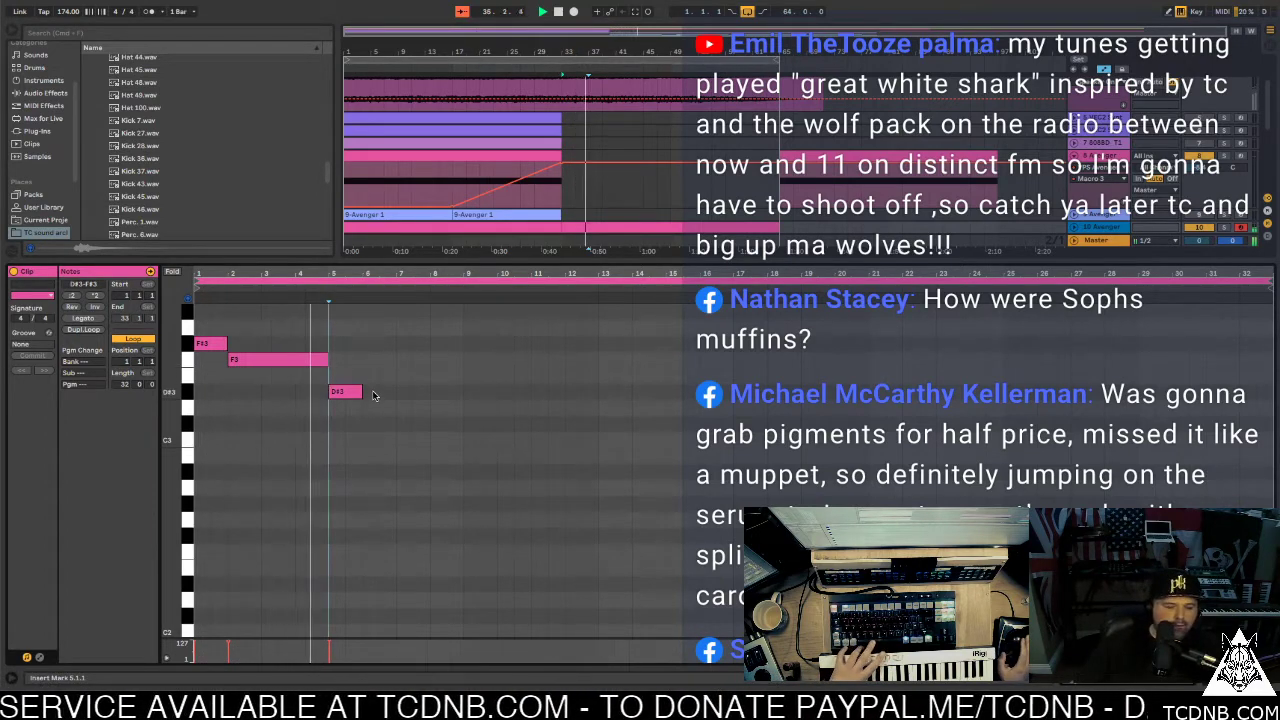
pyautogui.press('Right')
pyautogui.press('Right')
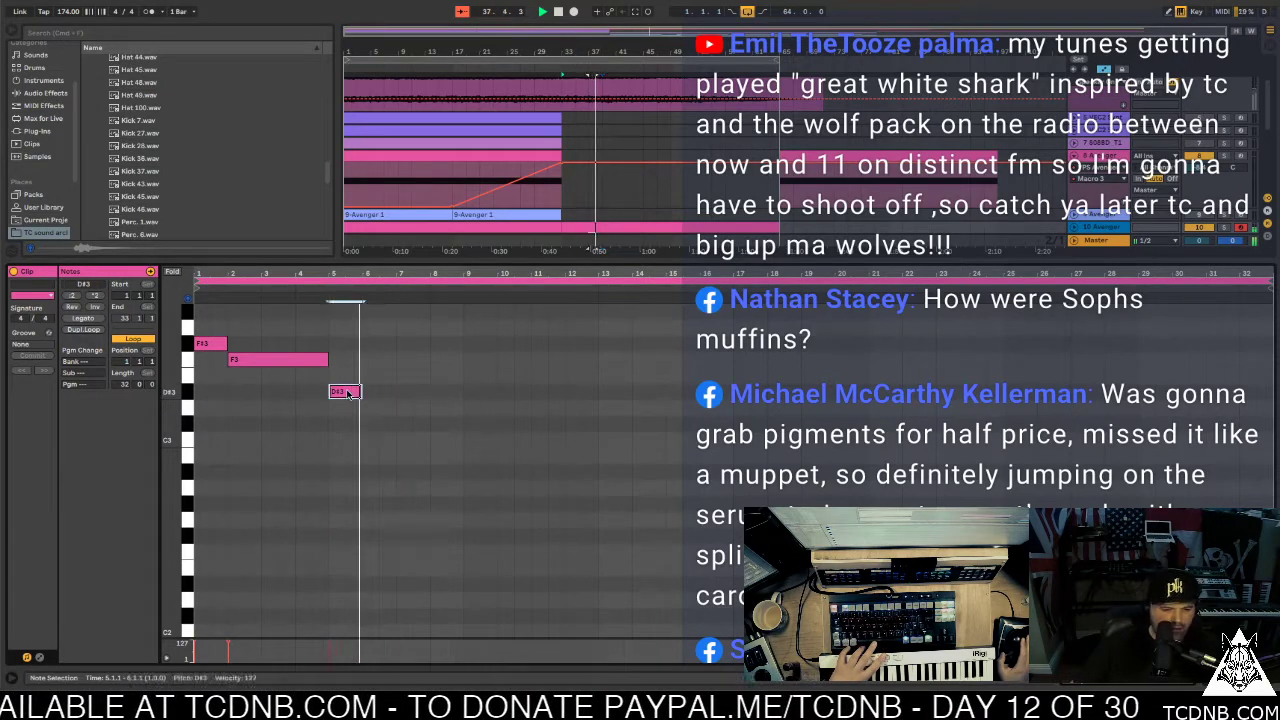
pyautogui.doubleClick(382, 409)
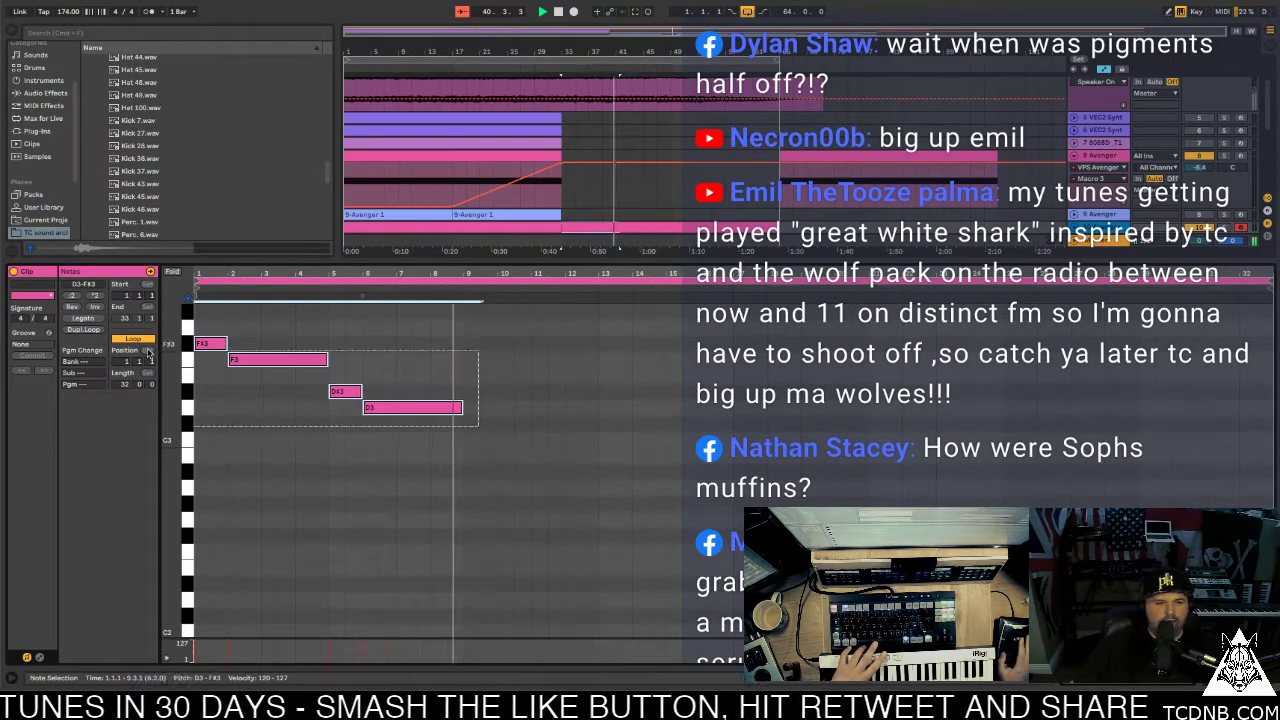
pyautogui.hotkey('ctrl', 'd')
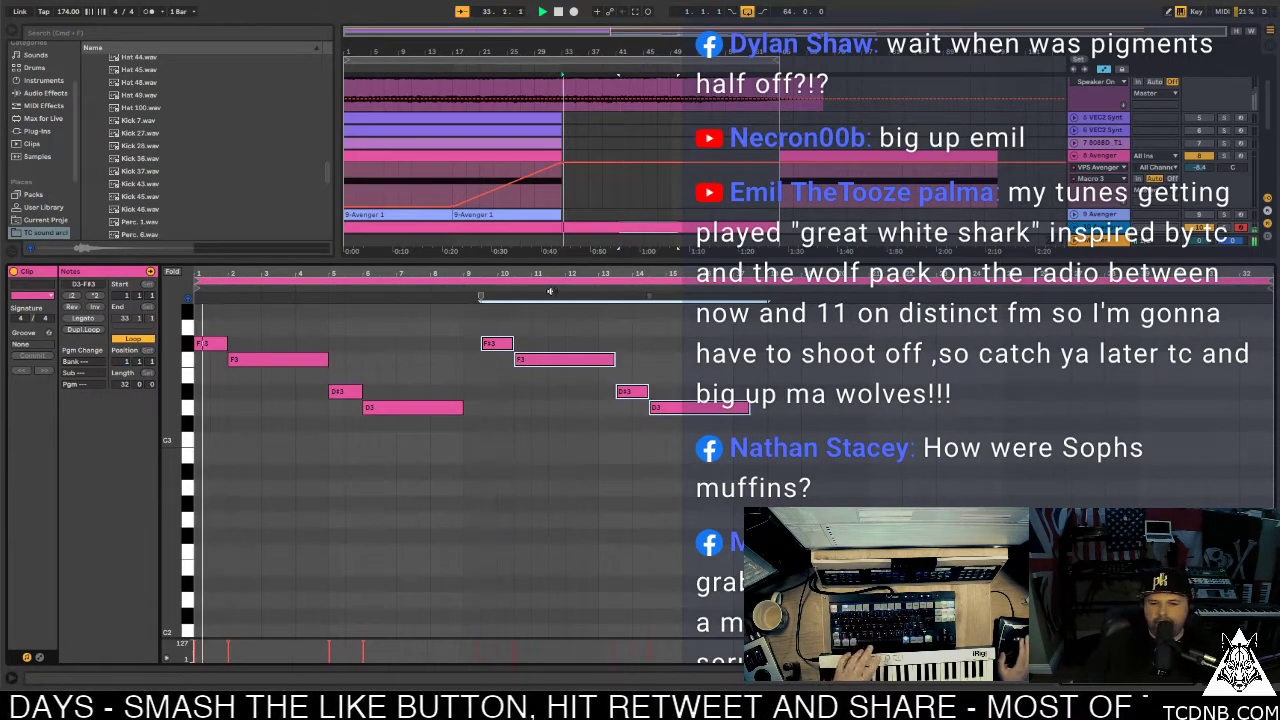
pyautogui.press('Left')
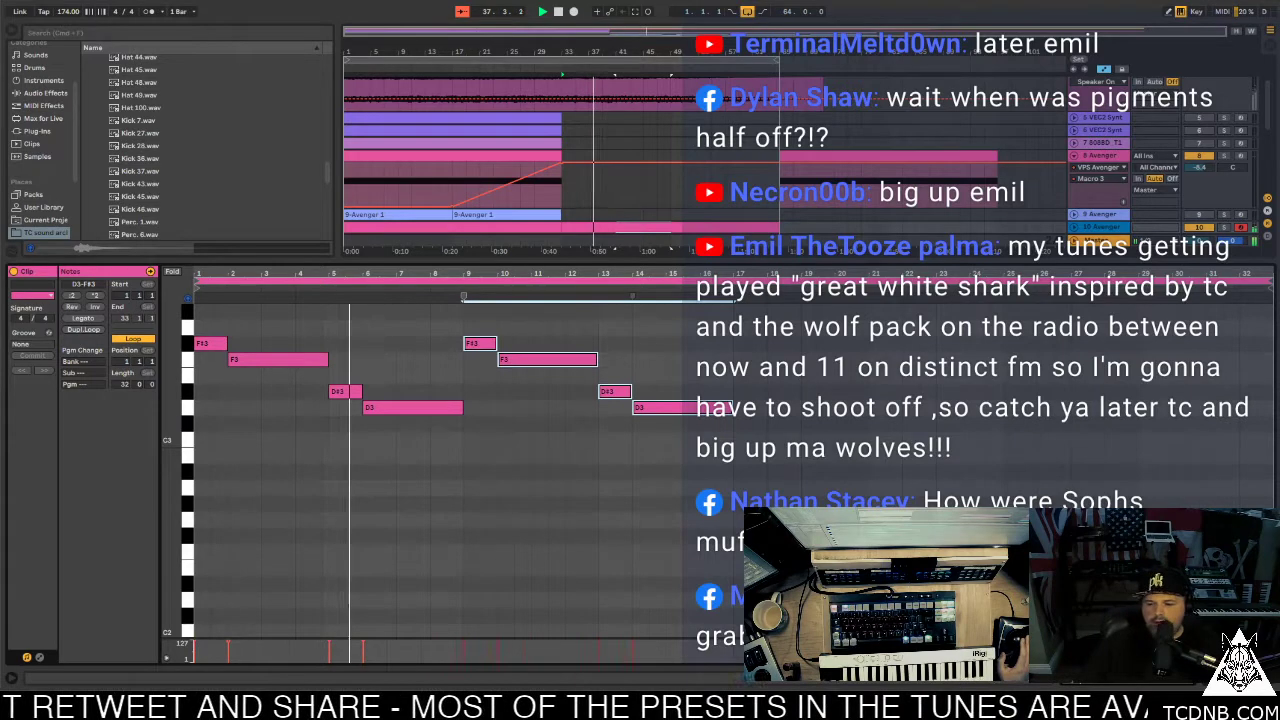
# Return to the full arrangement and move the 10 Avenger section from bar 33 to bar 65
pyautogui.hotkey('ctrl', 'alt', 'l')
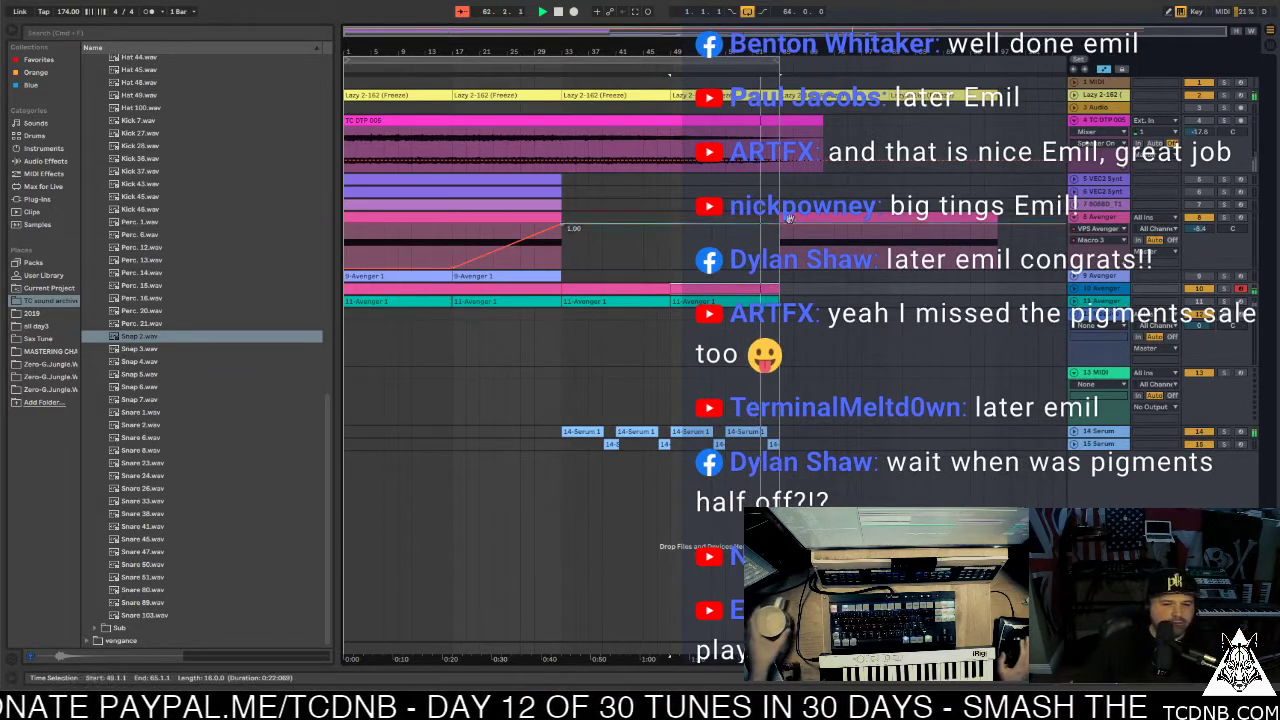
pyautogui.moveTo(562, 298); pyautogui.dragTo(680, 298)
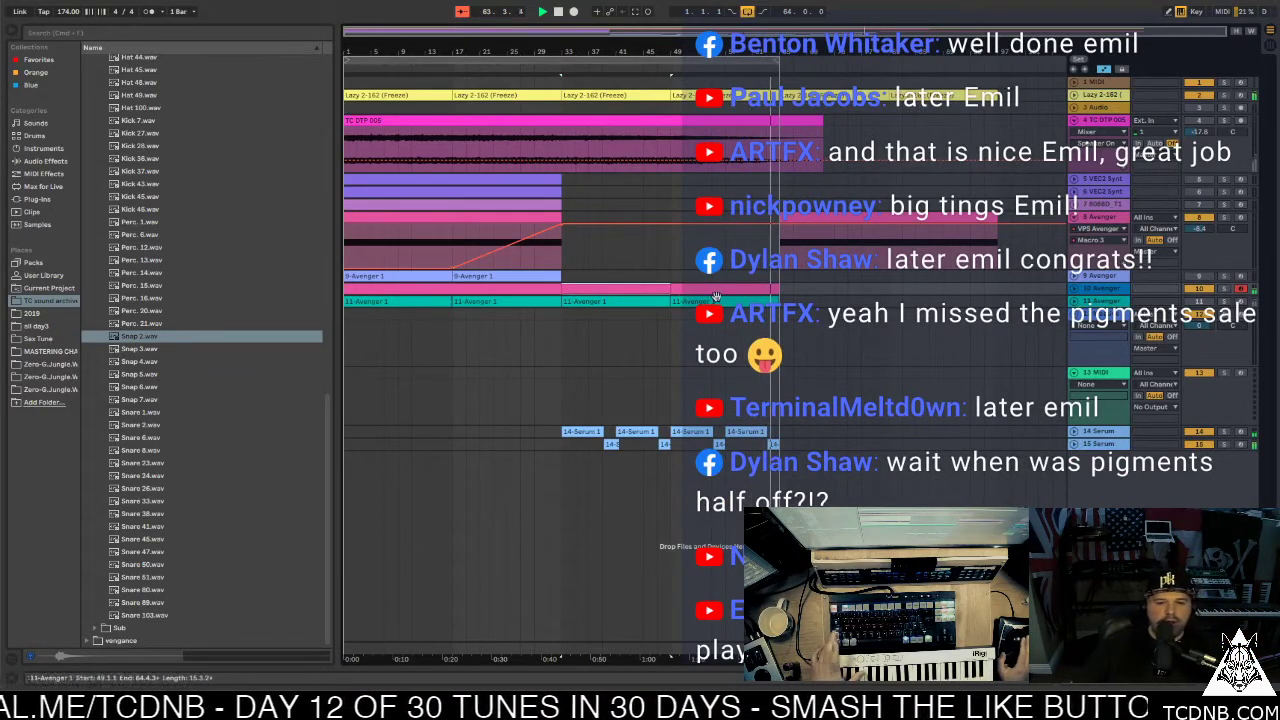
pyautogui.press('super+d')
pyautogui.press('super+d')
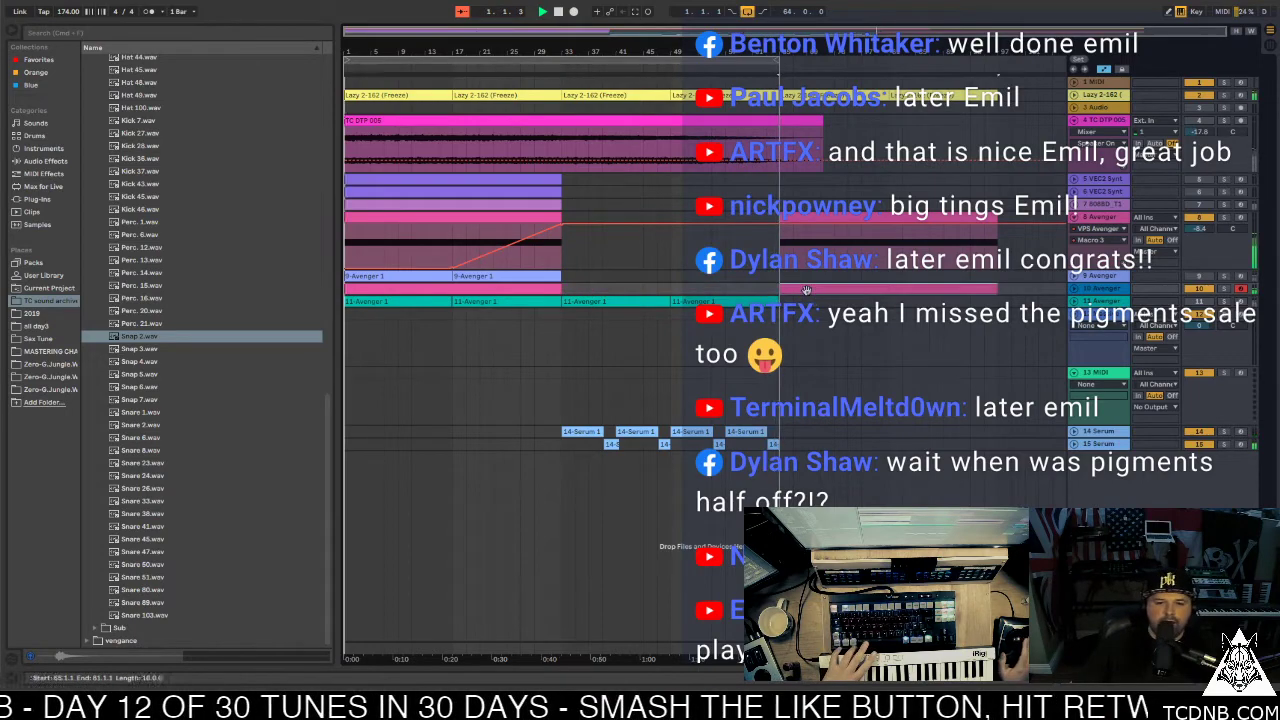
# Delete the 10 Avenger clip from bars 1 to 33 and the A2 notes from 15.2.1 onward in the bar-17 Lazy 2-162 clip
pyautogui.click(457, 292)
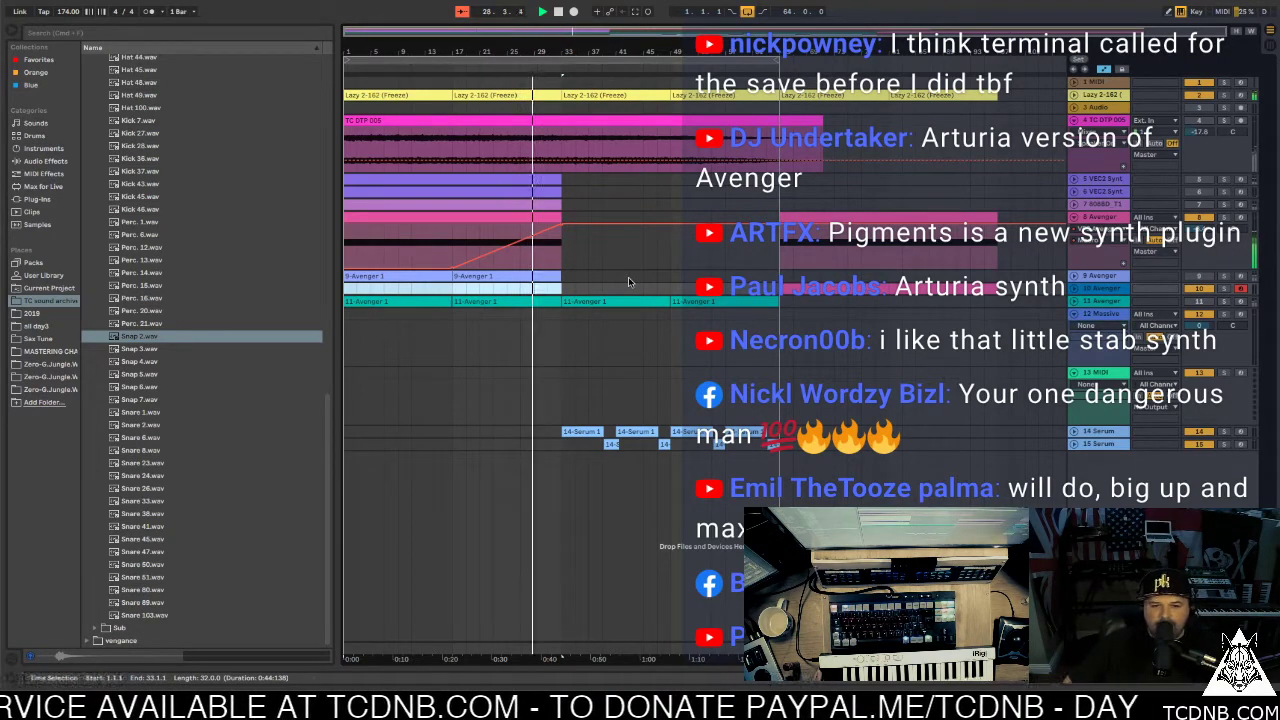
pyautogui.click(487, 93)
pyautogui.doubleClick(487, 93)
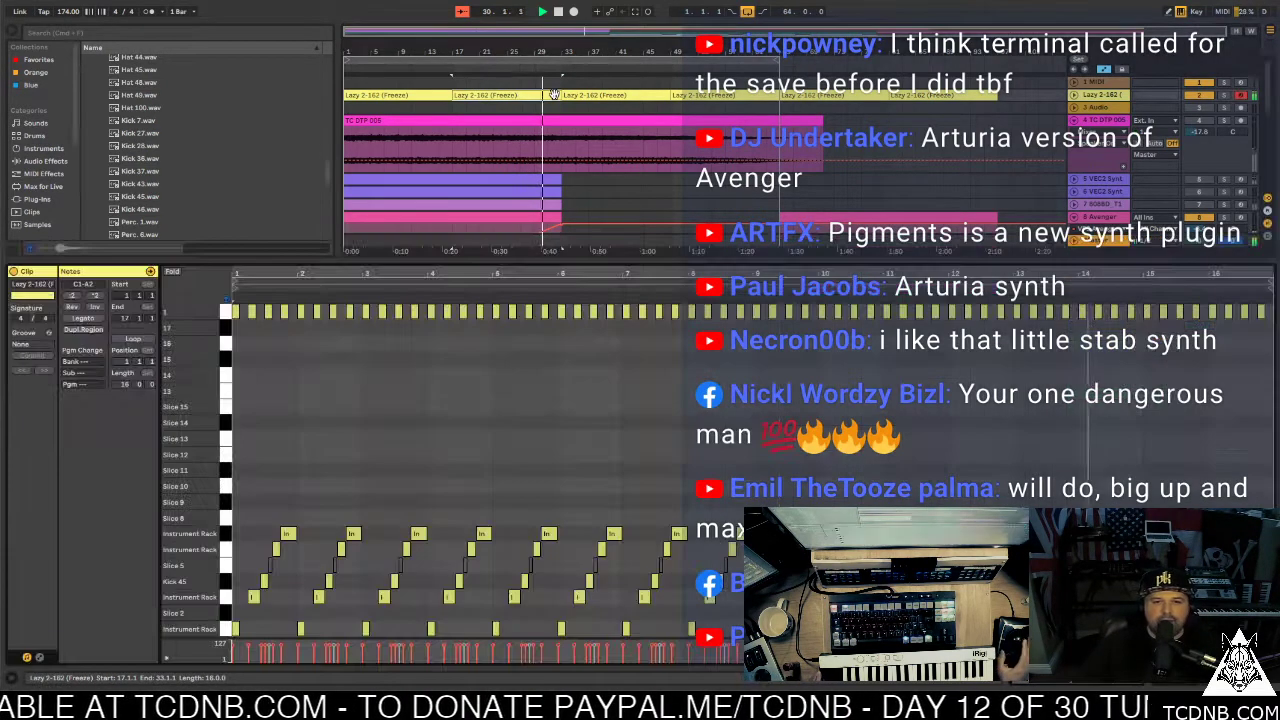
pyautogui.moveTo(1158, 300); pyautogui.dragTo(1265, 320)
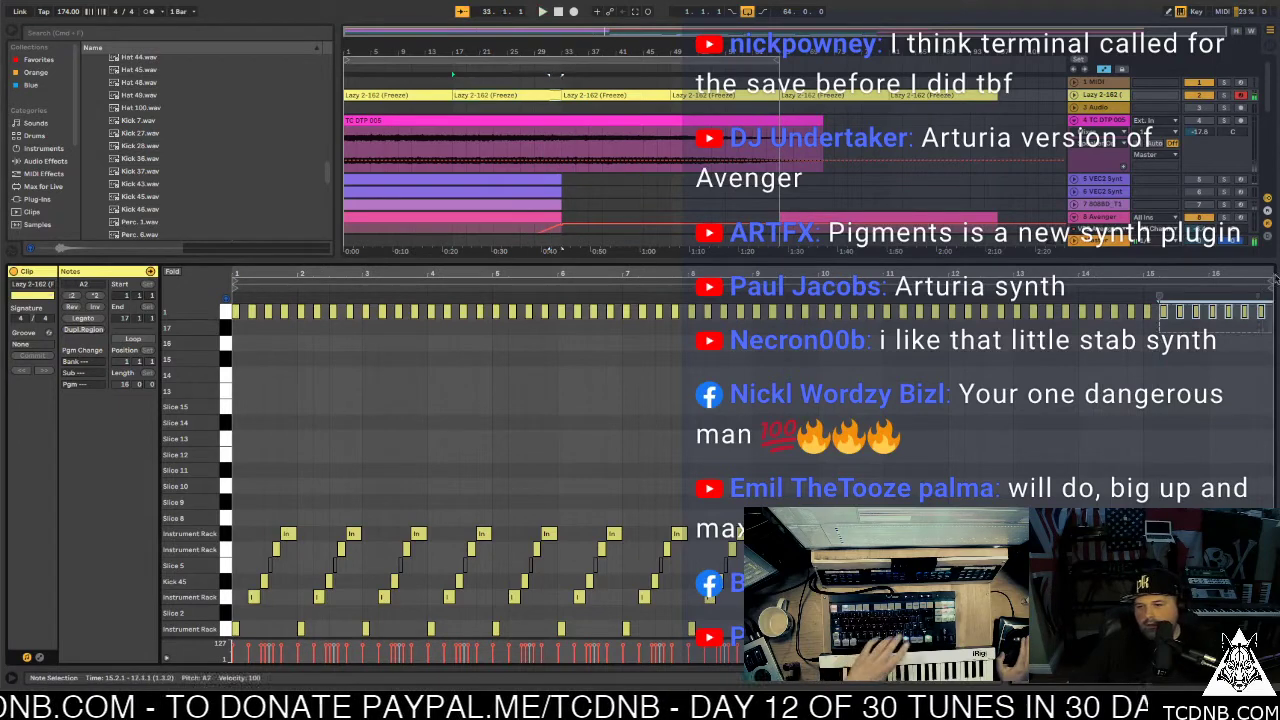
pyautogui.press('Delete')
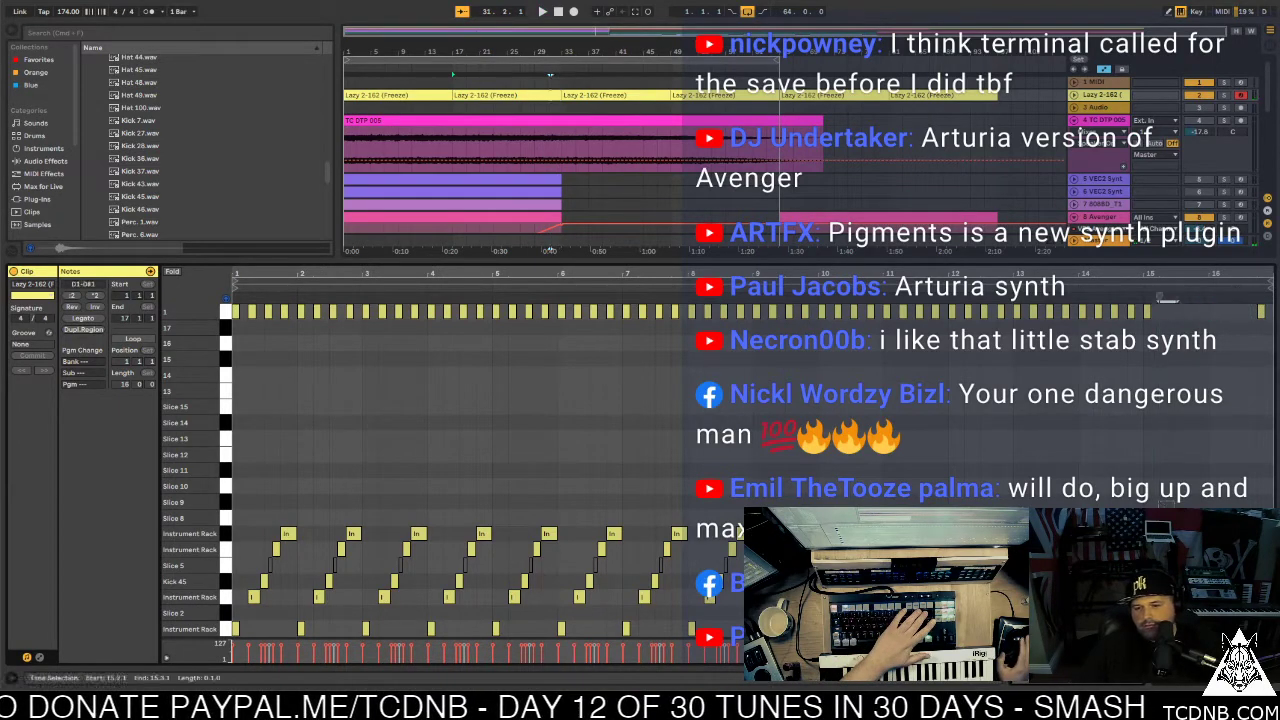
pyautogui.hotkey('ctrl', 'alt', 'l')
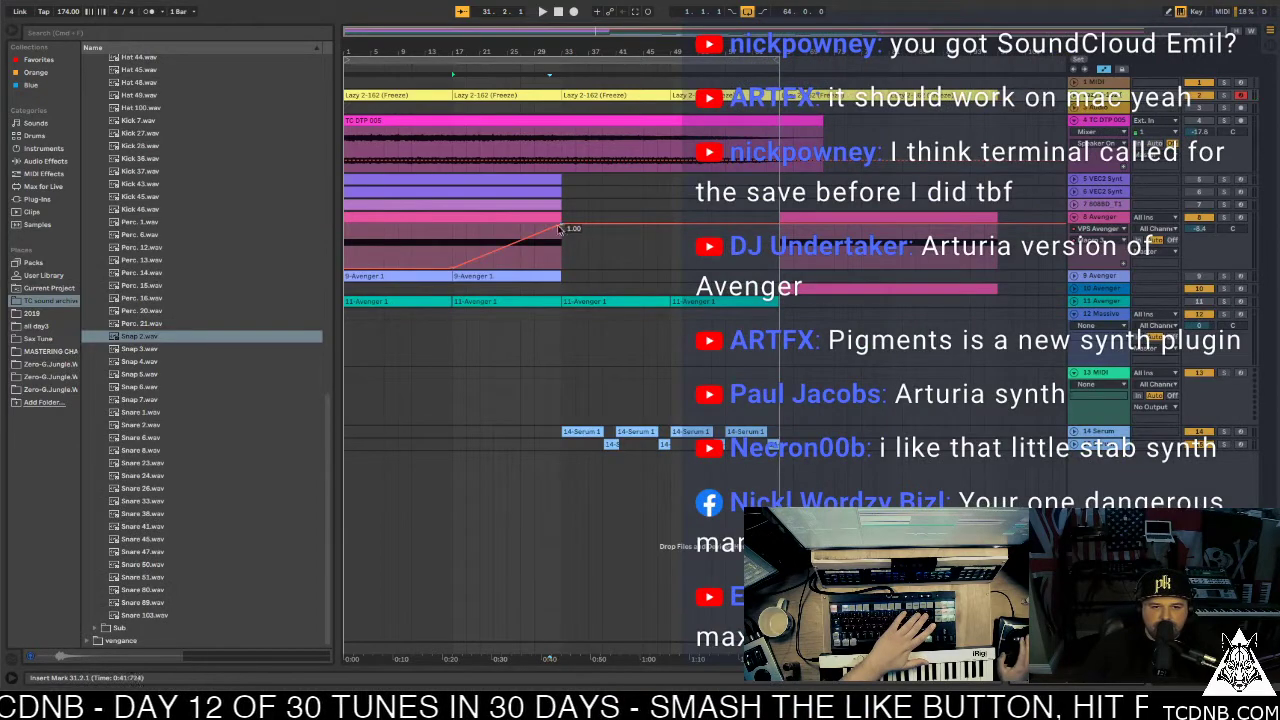
# Drop the 8 Avenger automation to 0 at bar 33 for Macro 3, Macro 2 and Macro 1
pyautogui.moveTo(562, 231); pyautogui.dragTo(562, 268)
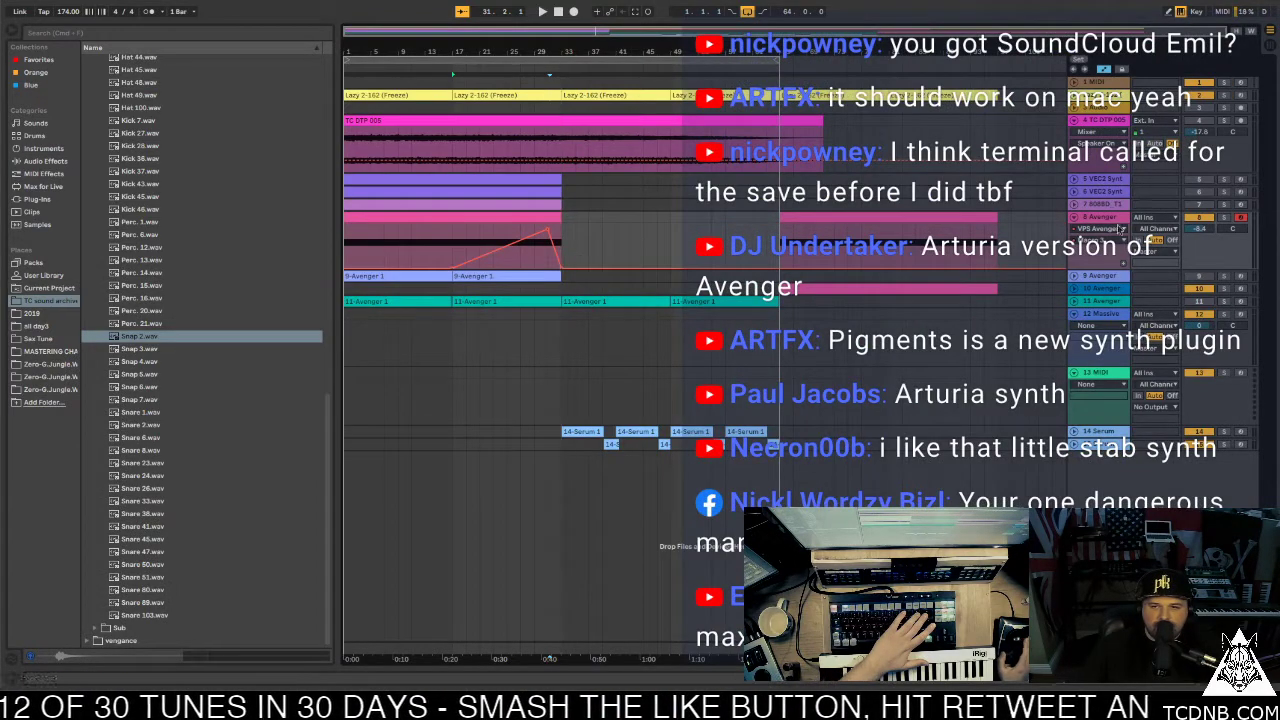
pyautogui.click(1089, 272)
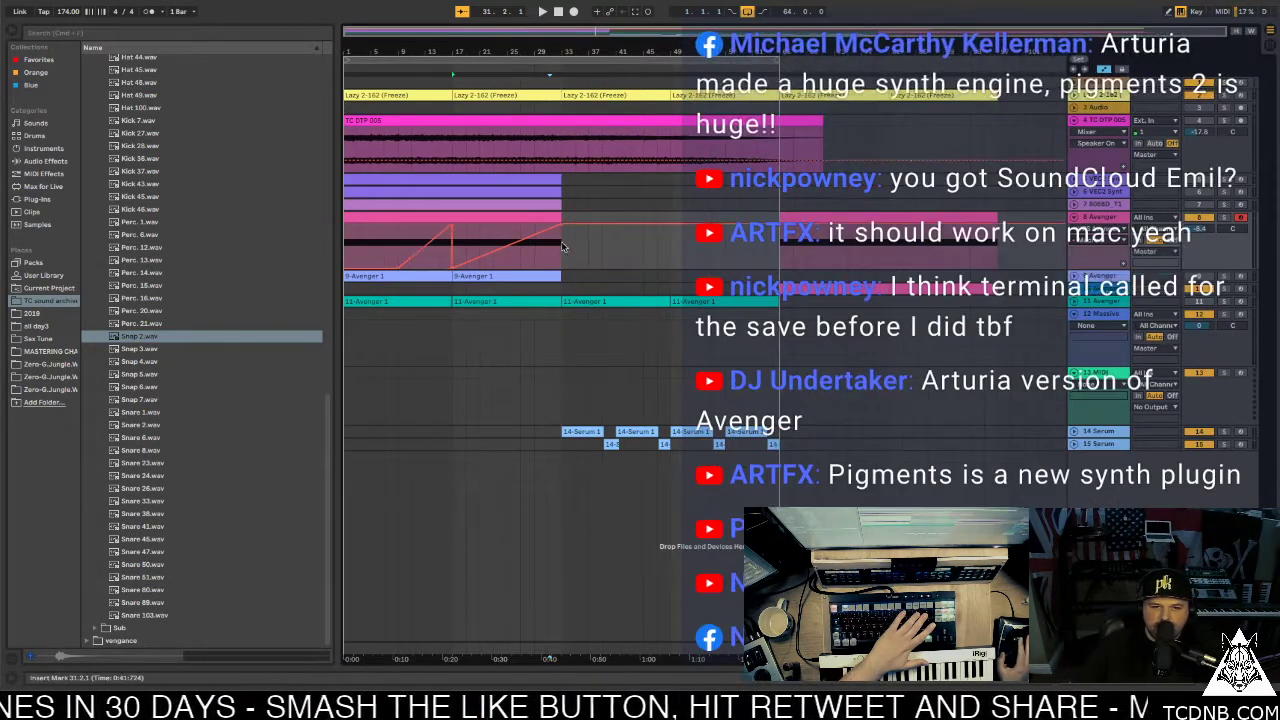
pyautogui.moveTo(562, 229); pyautogui.dragTo(562, 270)
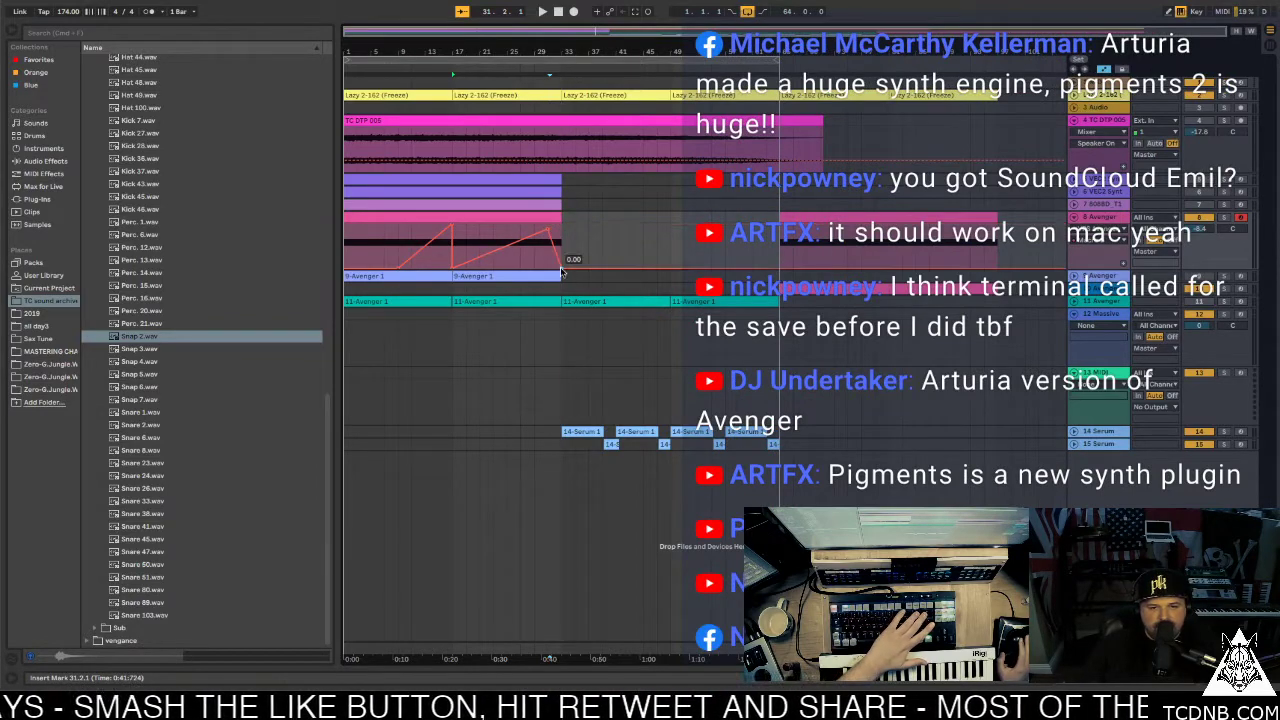
pyautogui.click(1103, 242)
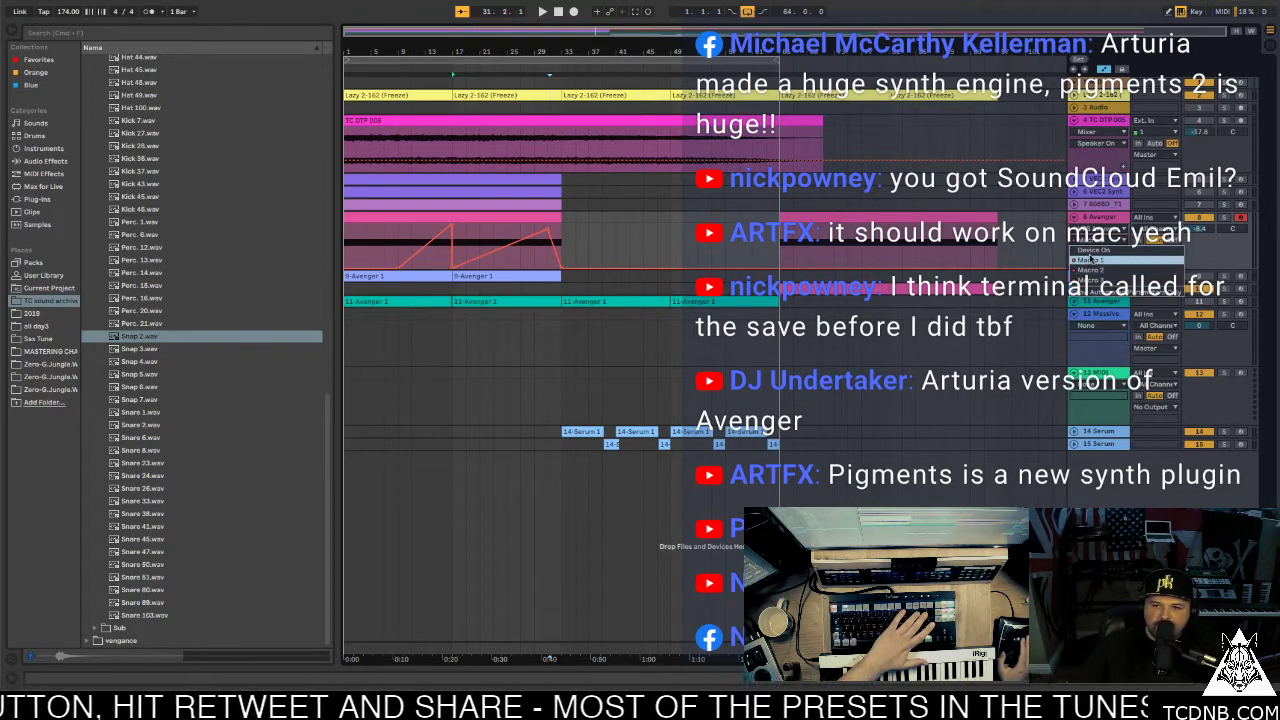
pyautogui.click(1093, 259)
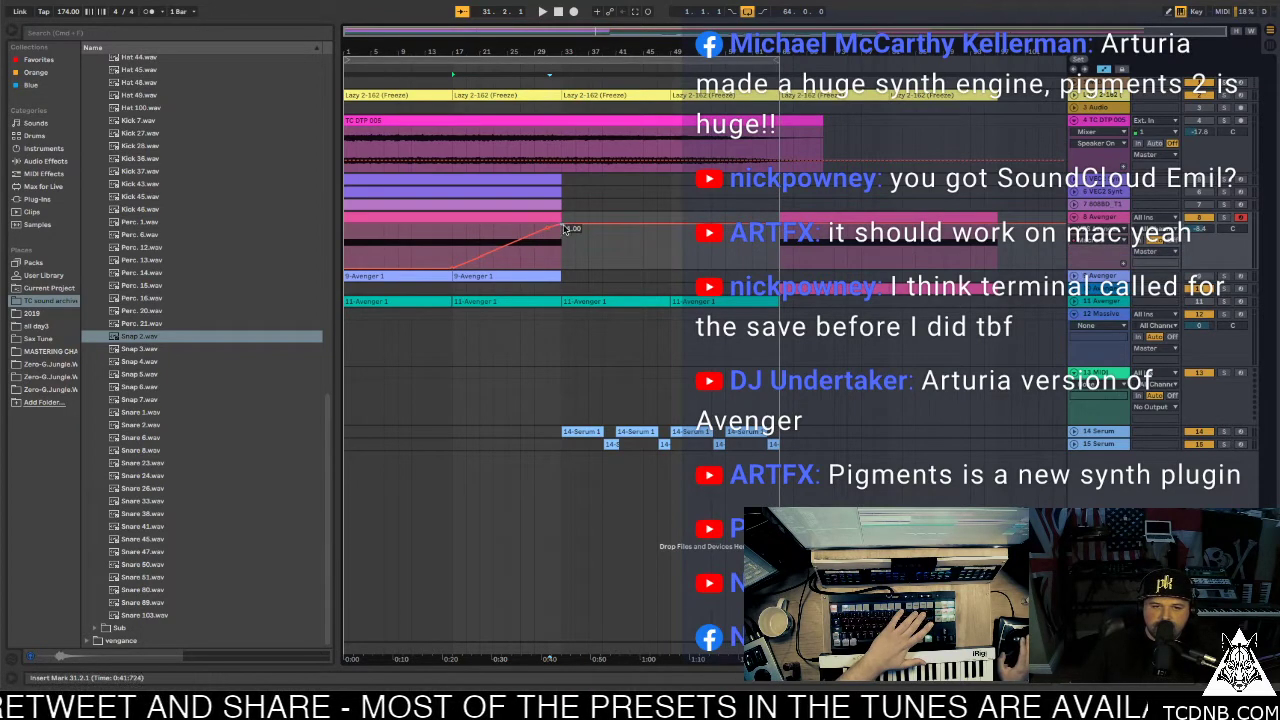
pyautogui.moveTo(565, 229); pyautogui.dragTo(565, 268)
# Play the build into the bar-33 drop, then play the whole arrangement from bar 1
pyautogui.click(538, 71)
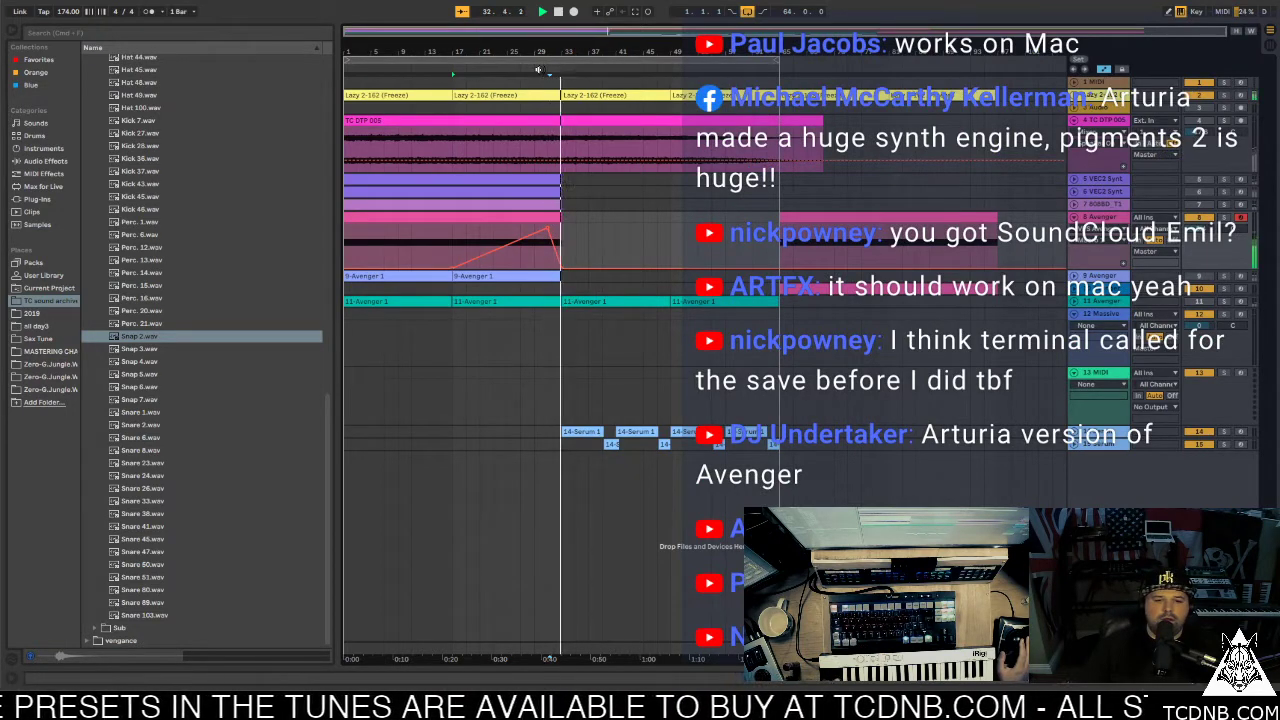
pyautogui.press('space')
pyautogui.click(368, 218)
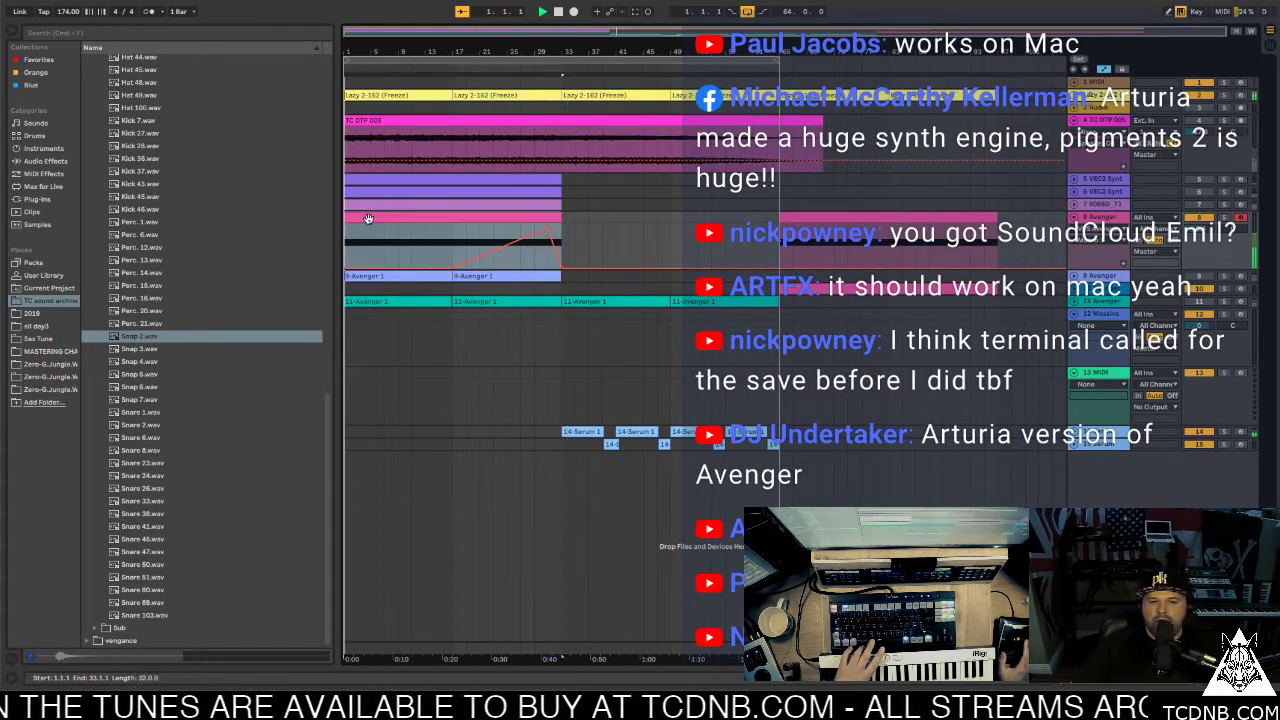
pyautogui.press('space')
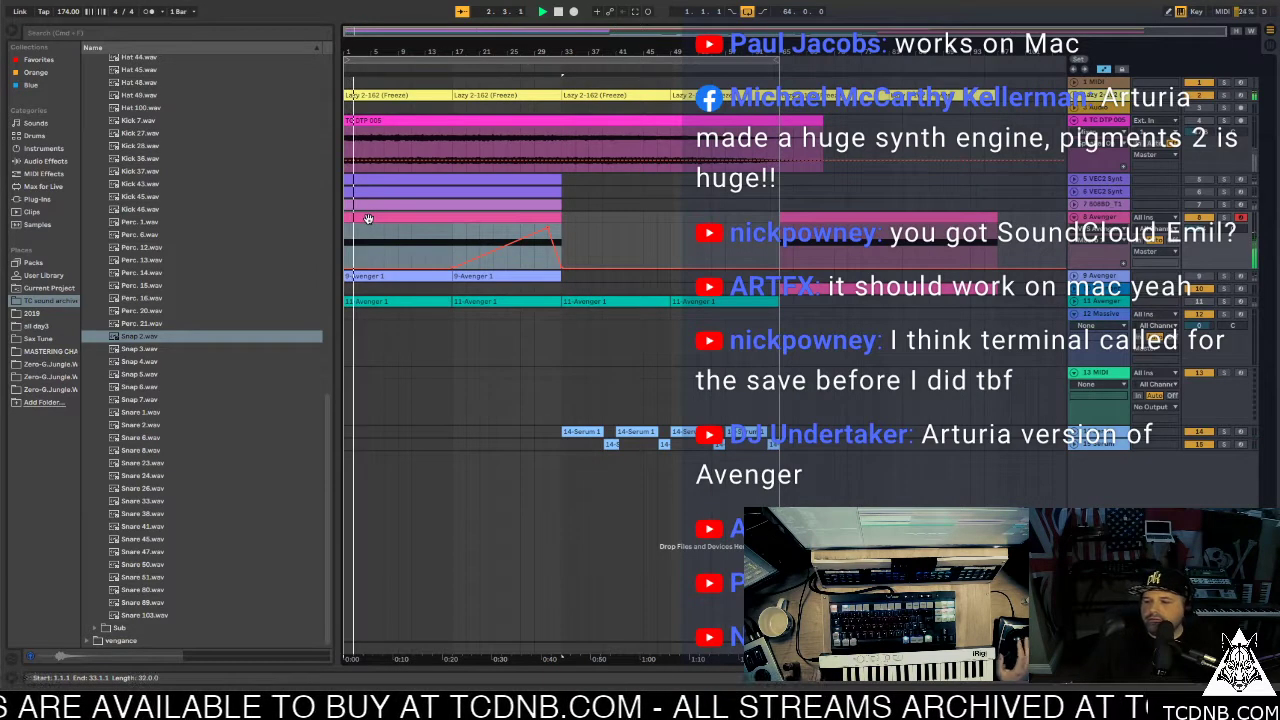
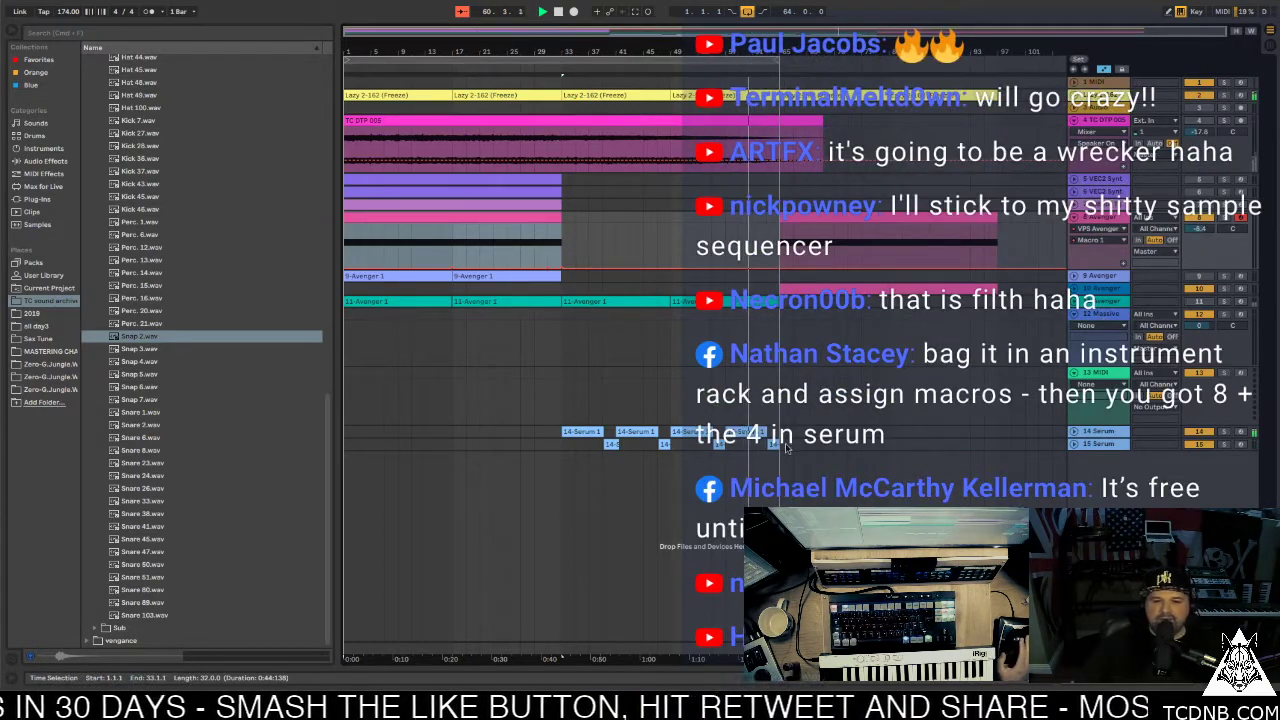
pyautogui.moveTo(787, 449); pyautogui.dragTo(574, 441)
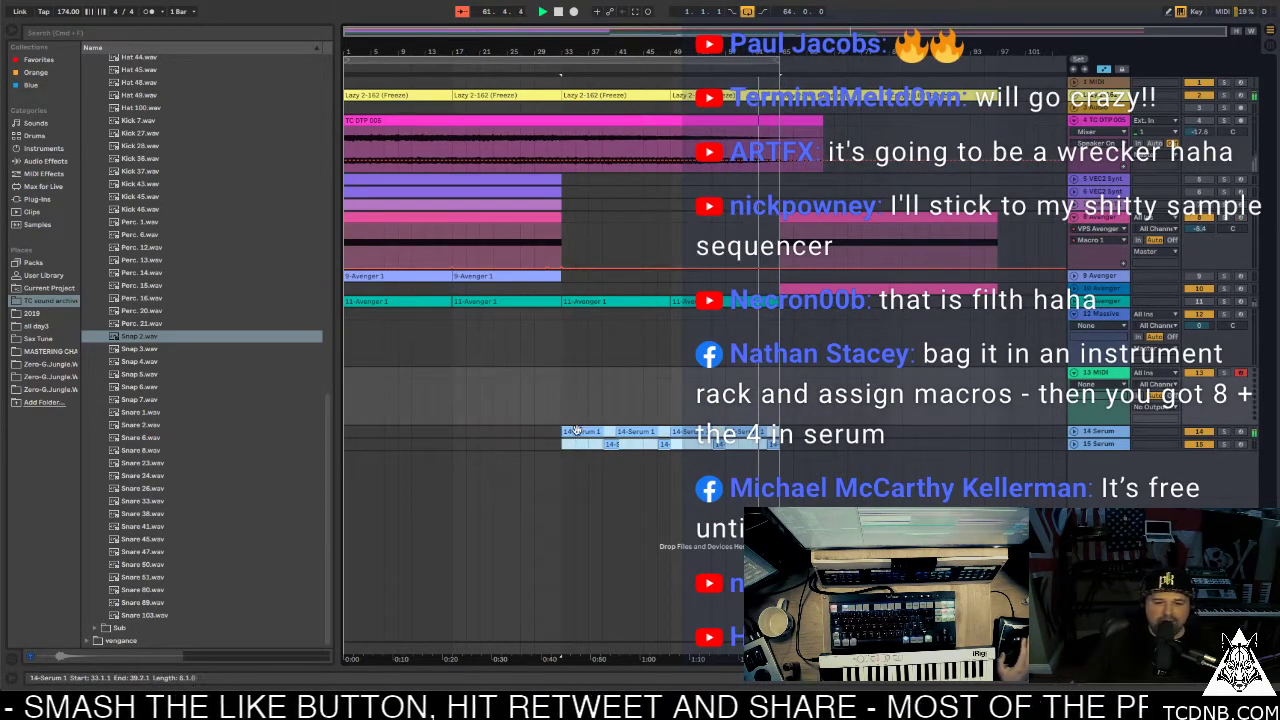
pyautogui.hotkey('ctrl', 'd')
pyautogui.click(797, 432)
pyautogui.click(798, 432)
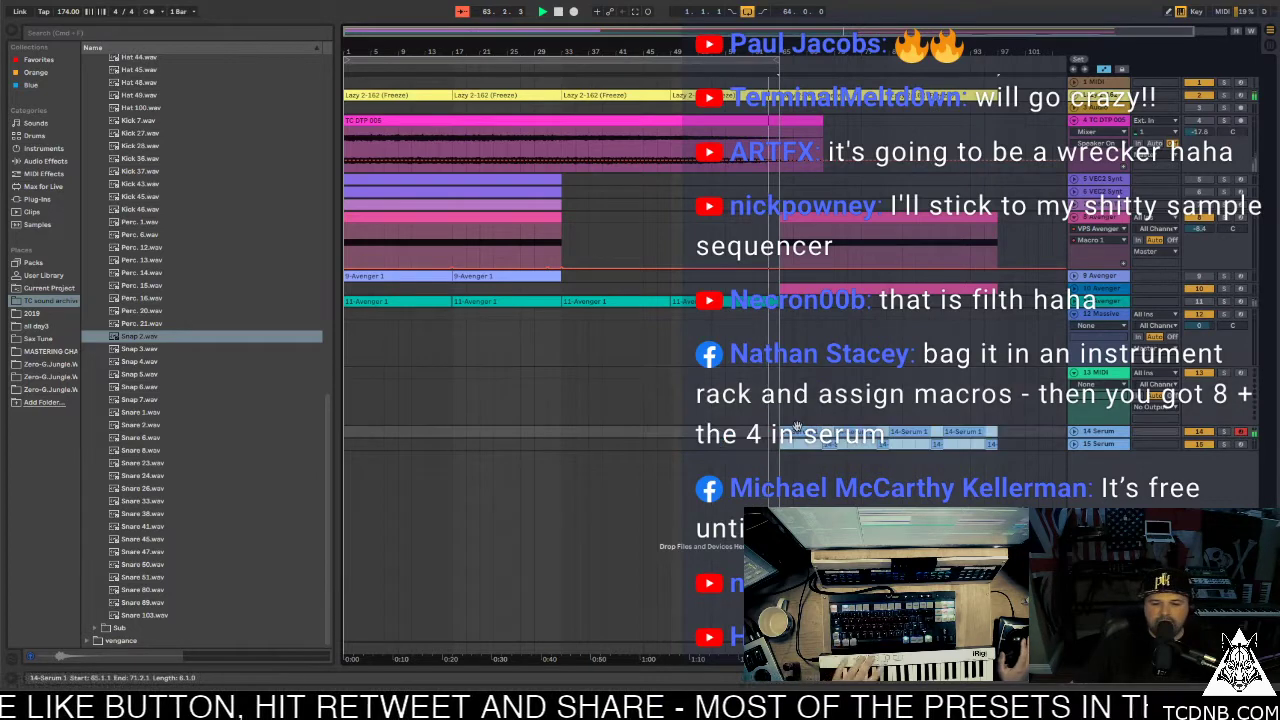
pyautogui.hotkey('ctrl', 'z')
pyautogui.hotkey('ctrl', 'z')
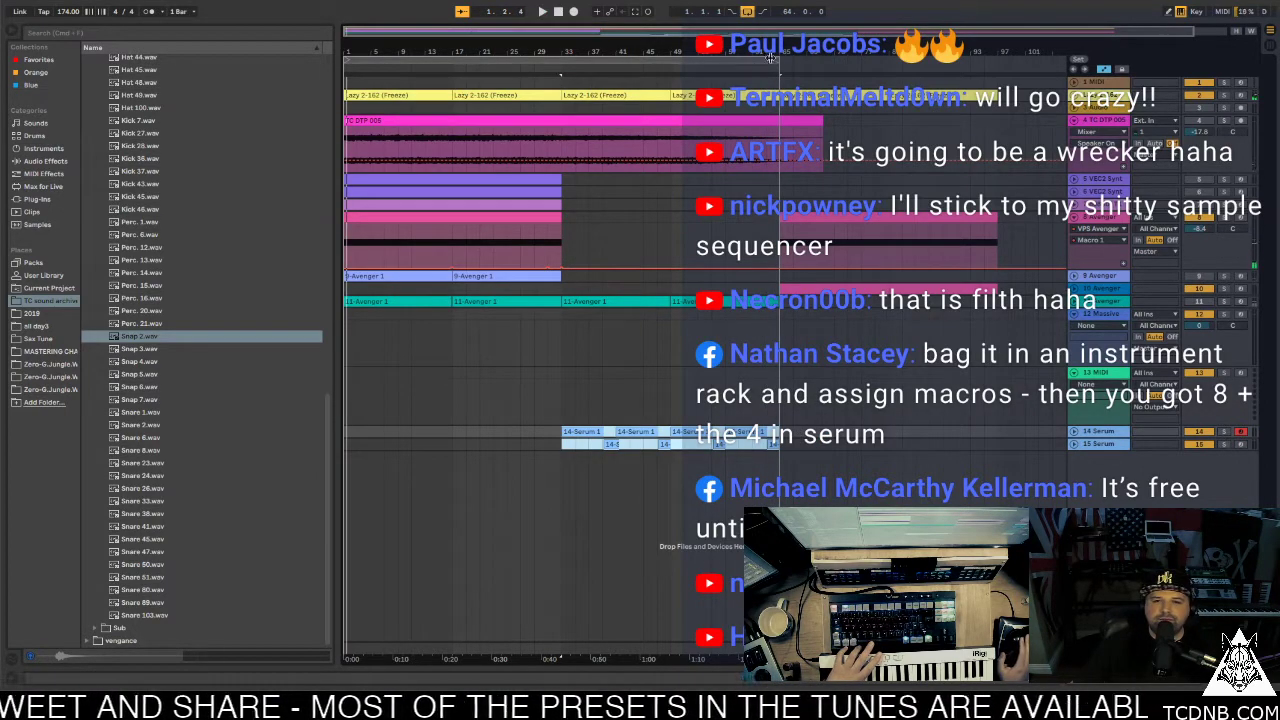
# Extend the arrangement loop to 96 bars and duplicate the Serum clips of bars 33 to 65 so the copies start at bar 65
pyautogui.hotkey('ctrl', 'd')
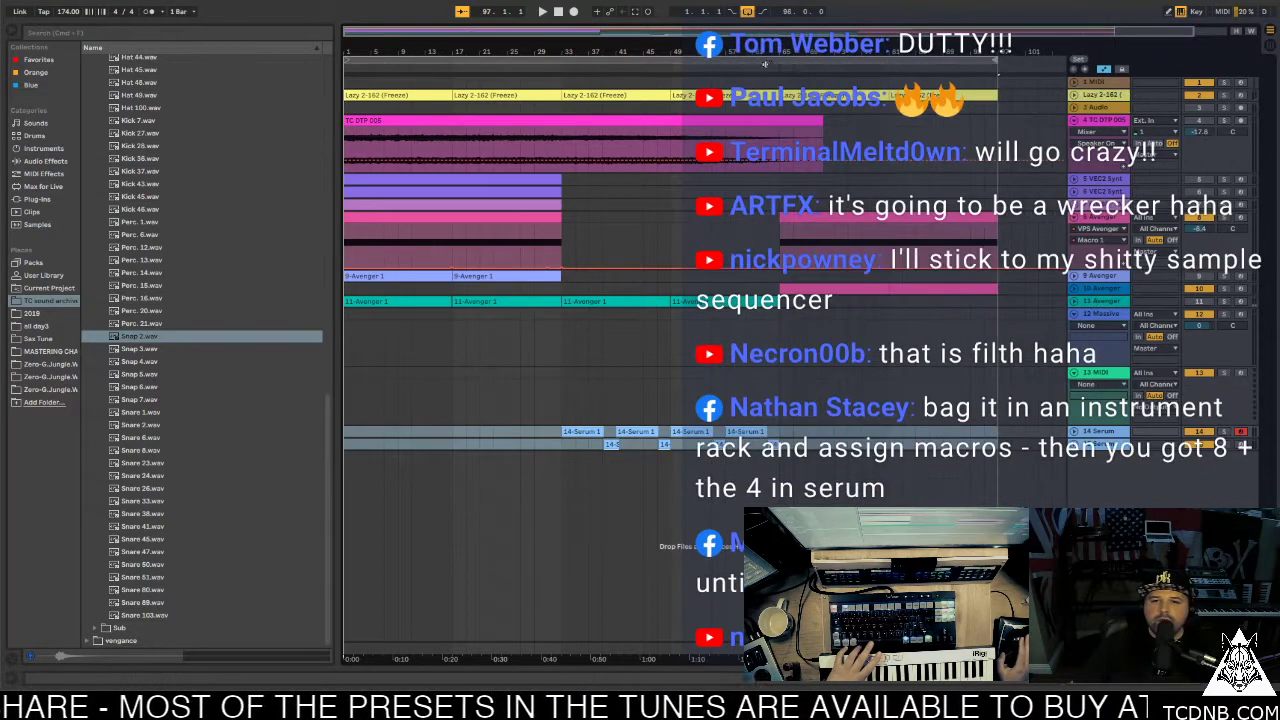
pyautogui.press('space')
pyautogui.moveTo(752, 435); pyautogui.dragTo(518, 435)
pyautogui.hotkey('ctrl', 'd')
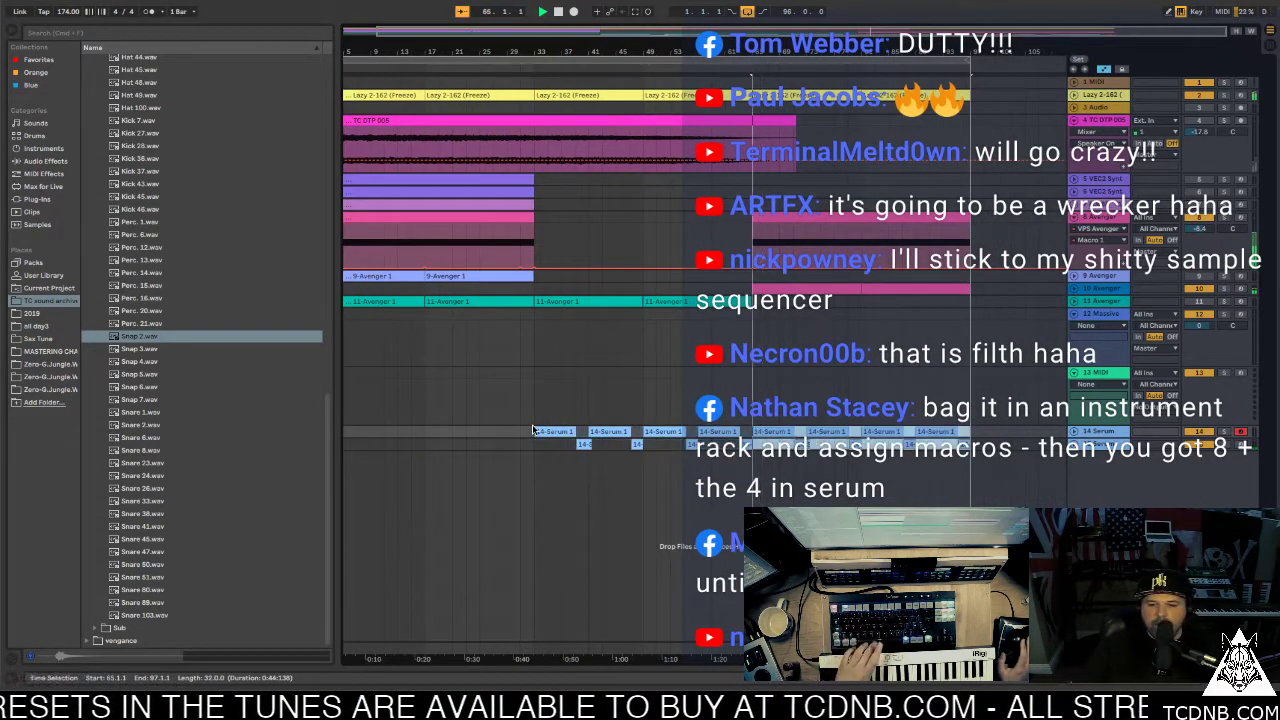
# Delete the 8 Avenger clip from bars 65 to 97 and remove the empty 13 MIDI track
pyautogui.click(1205, 218)
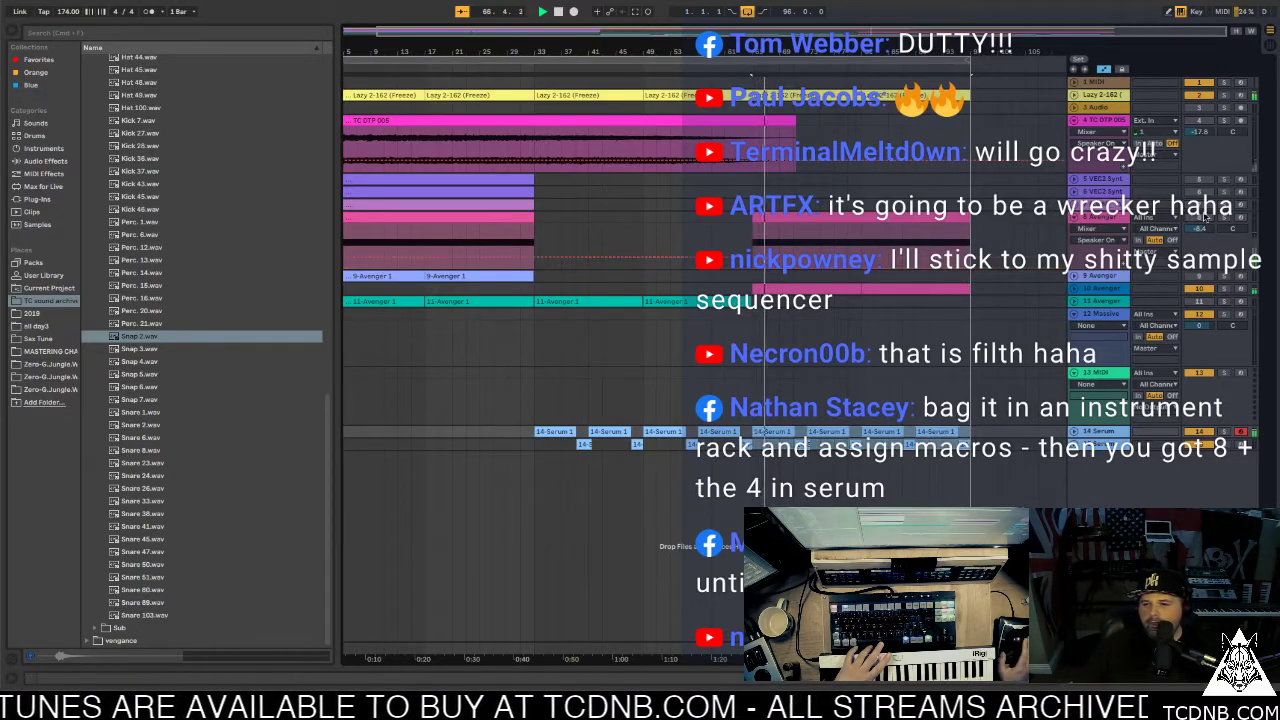
pyautogui.click(910, 216)
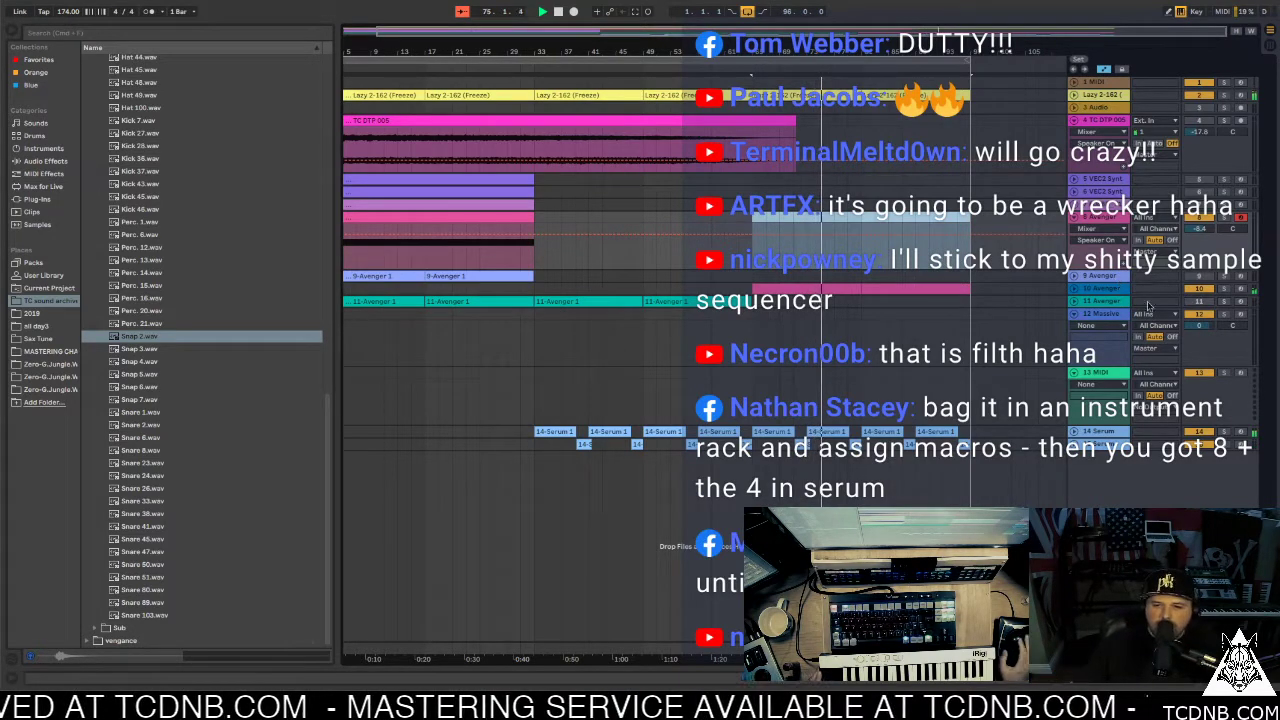
pyautogui.click(1076, 215)
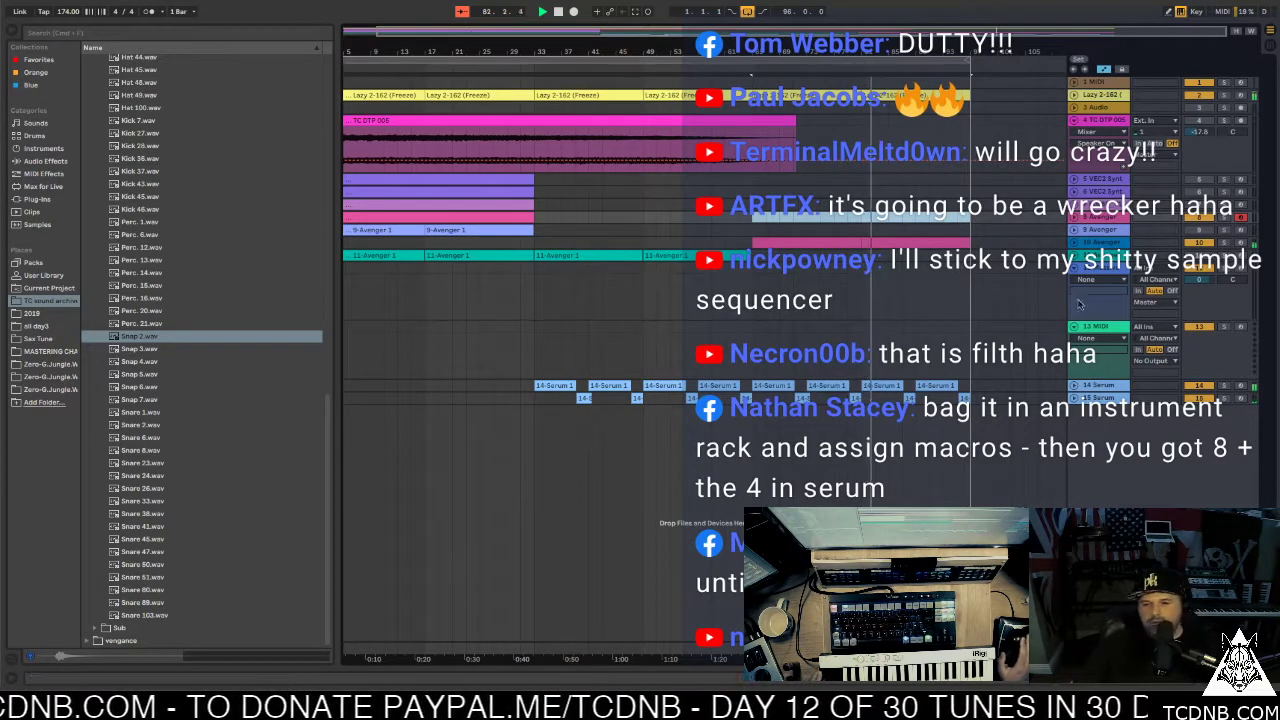
pyautogui.press('Delete')
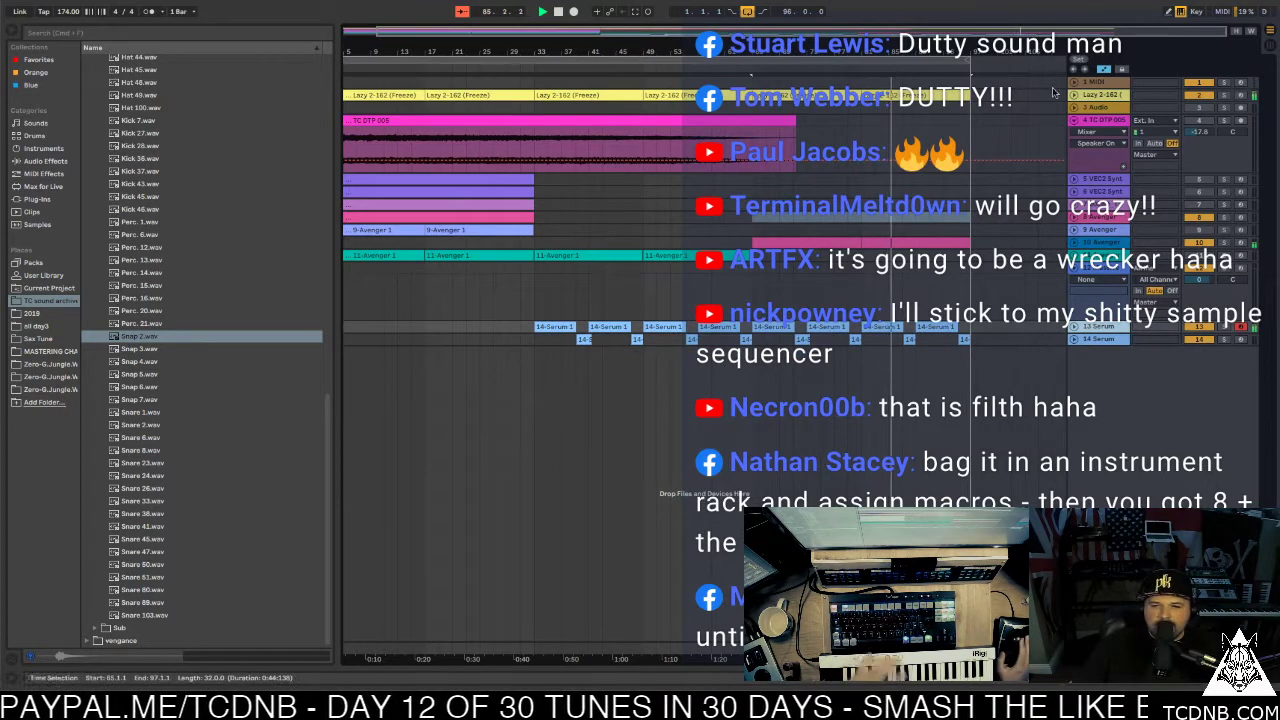
# Check the layered pad chains of the Lazy 2-162 drum rack and replay the arrangement from the start and from the bar-33 drop
pyautogui.doubleClick(1095, 95)
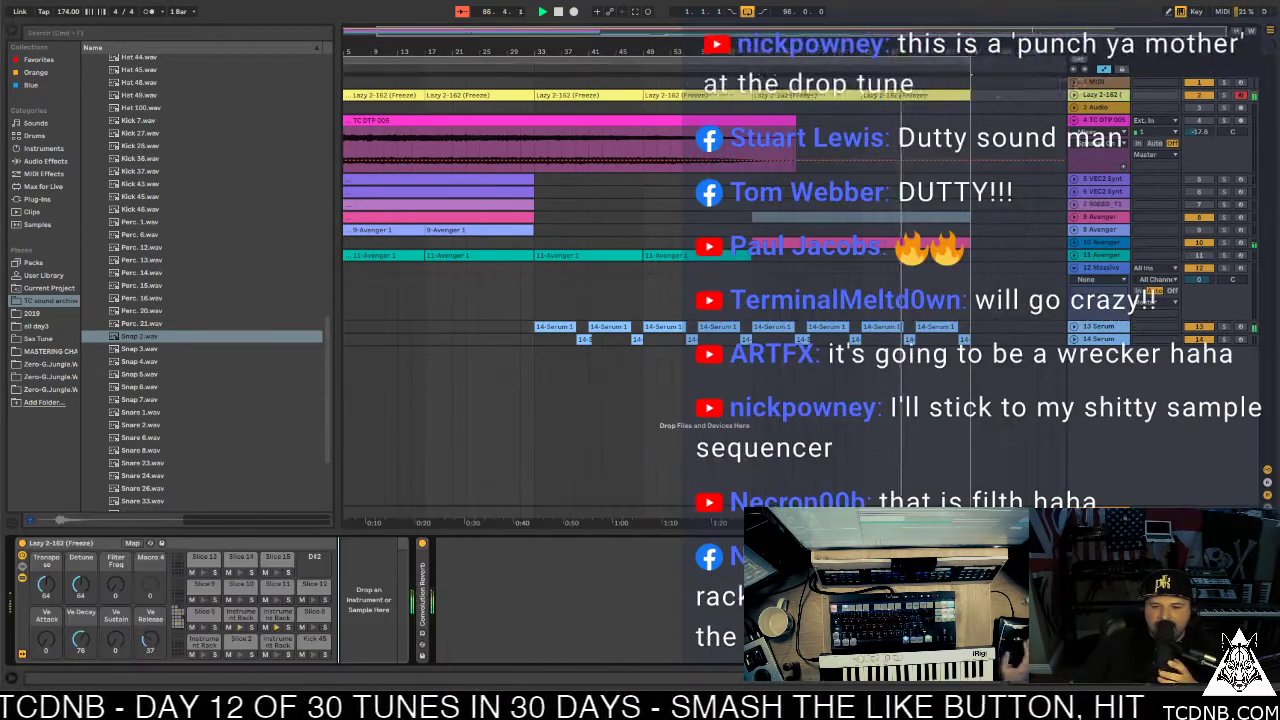
pyautogui.click(285, 641)
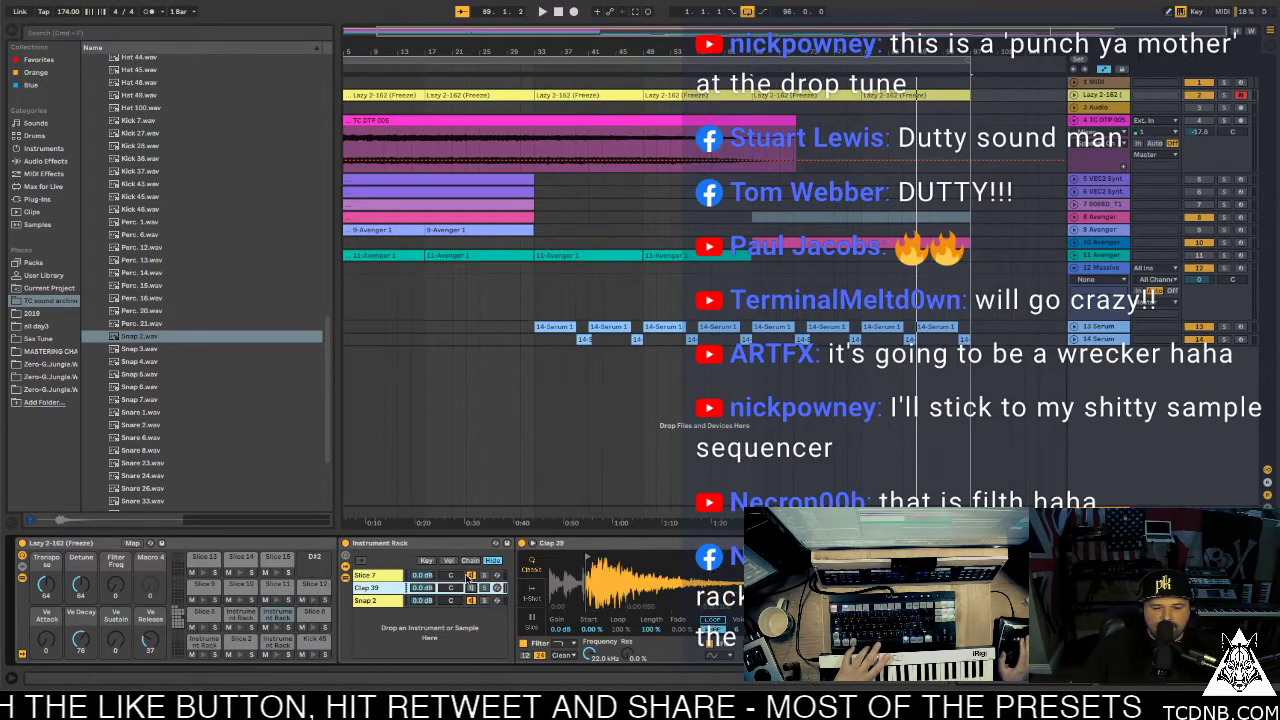
pyautogui.click(472, 580)
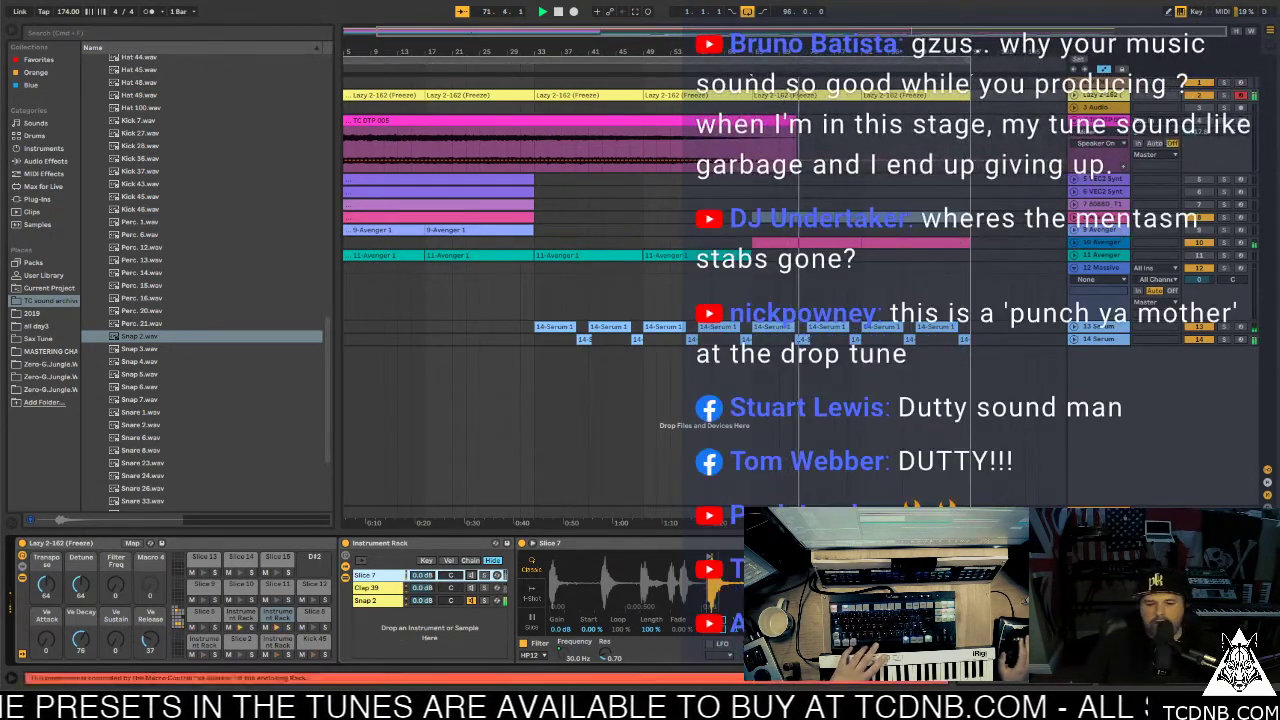
pyautogui.click(375, 600)
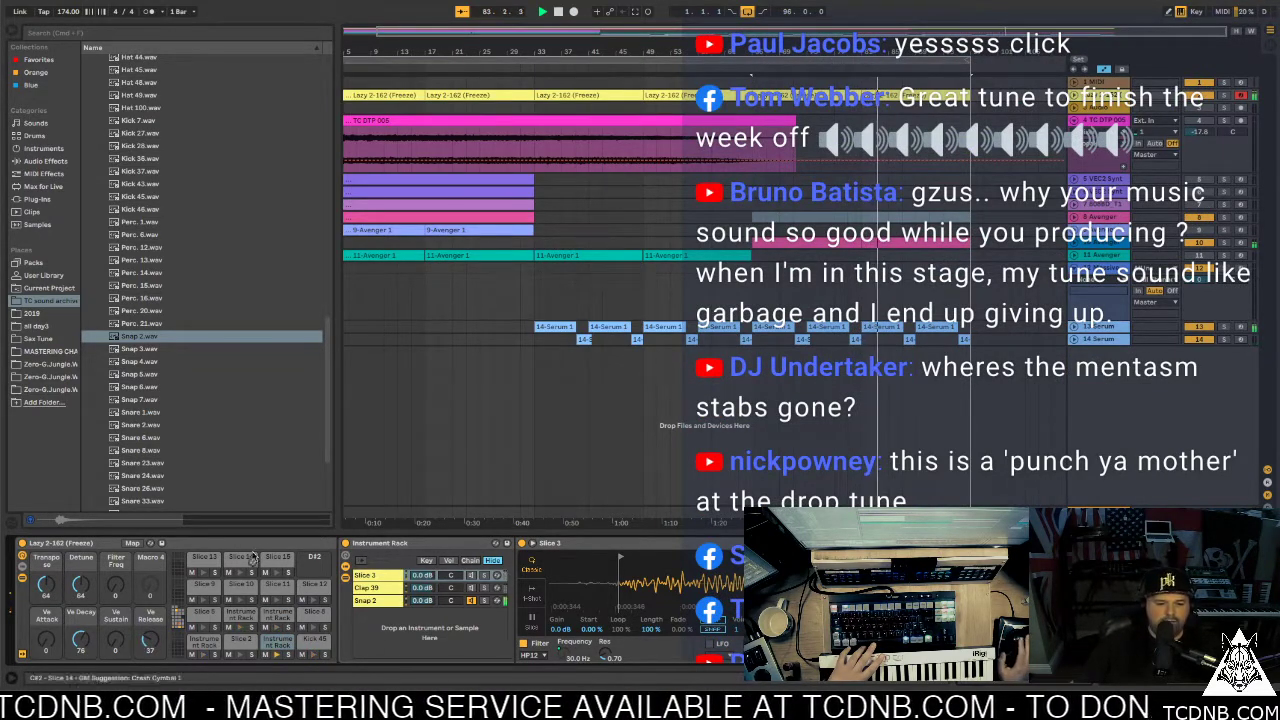
pyautogui.click(286, 616)
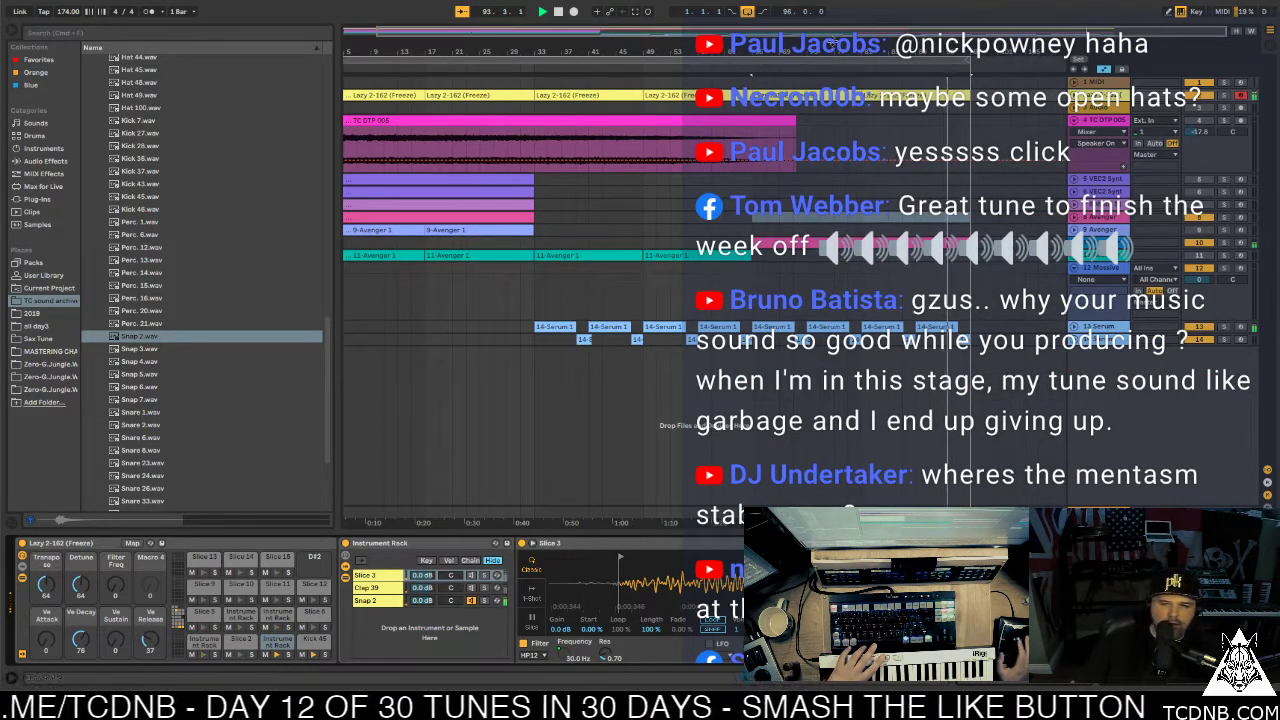
pyautogui.moveTo(647, 31); pyautogui.dragTo(670, 31)
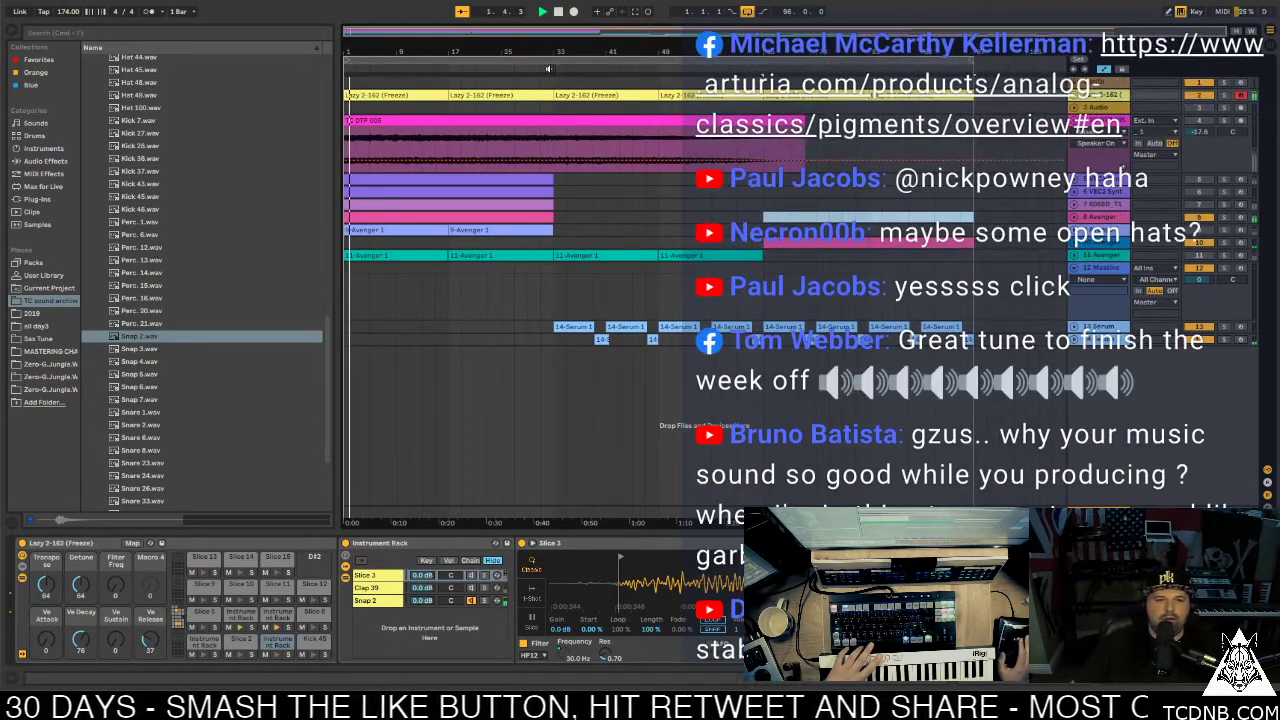
pyautogui.click(553, 67)
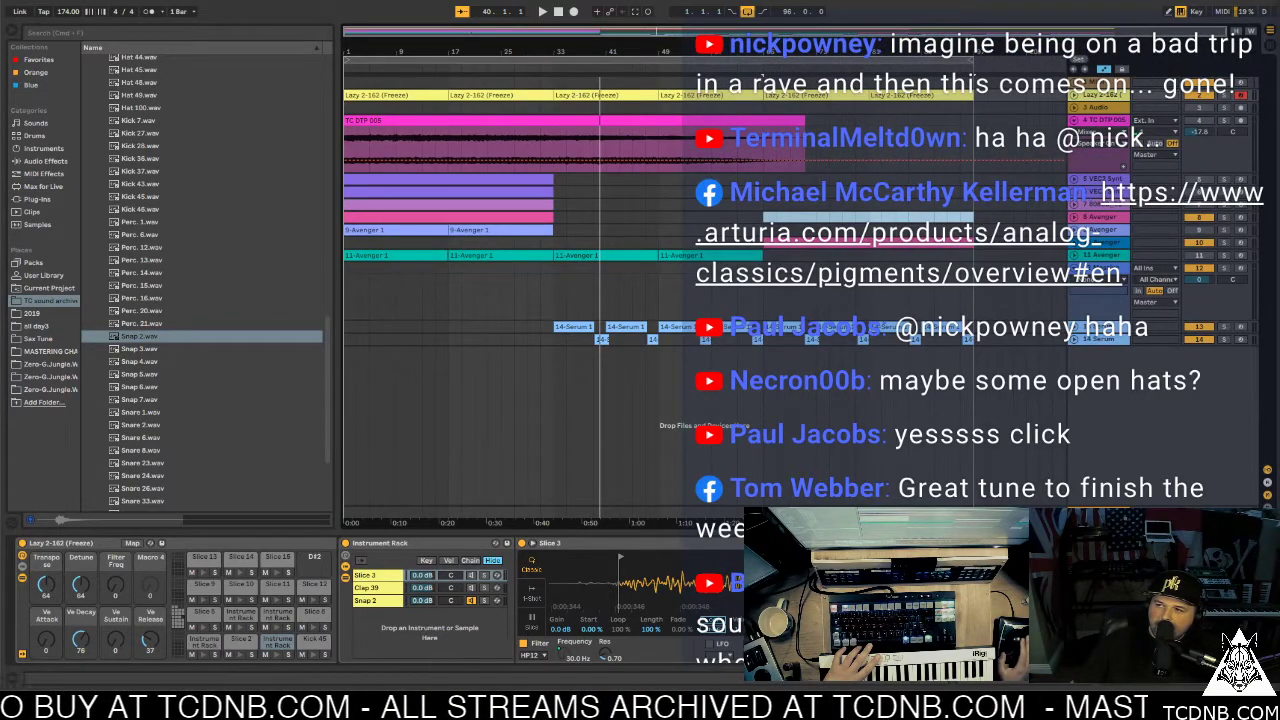
# Switch to the web browser and look over Arturia's Pigments product page, including its purchase and free trial offers
pyautogui.moveTo(1279, 6); pyautogui.dragTo(375, 2)
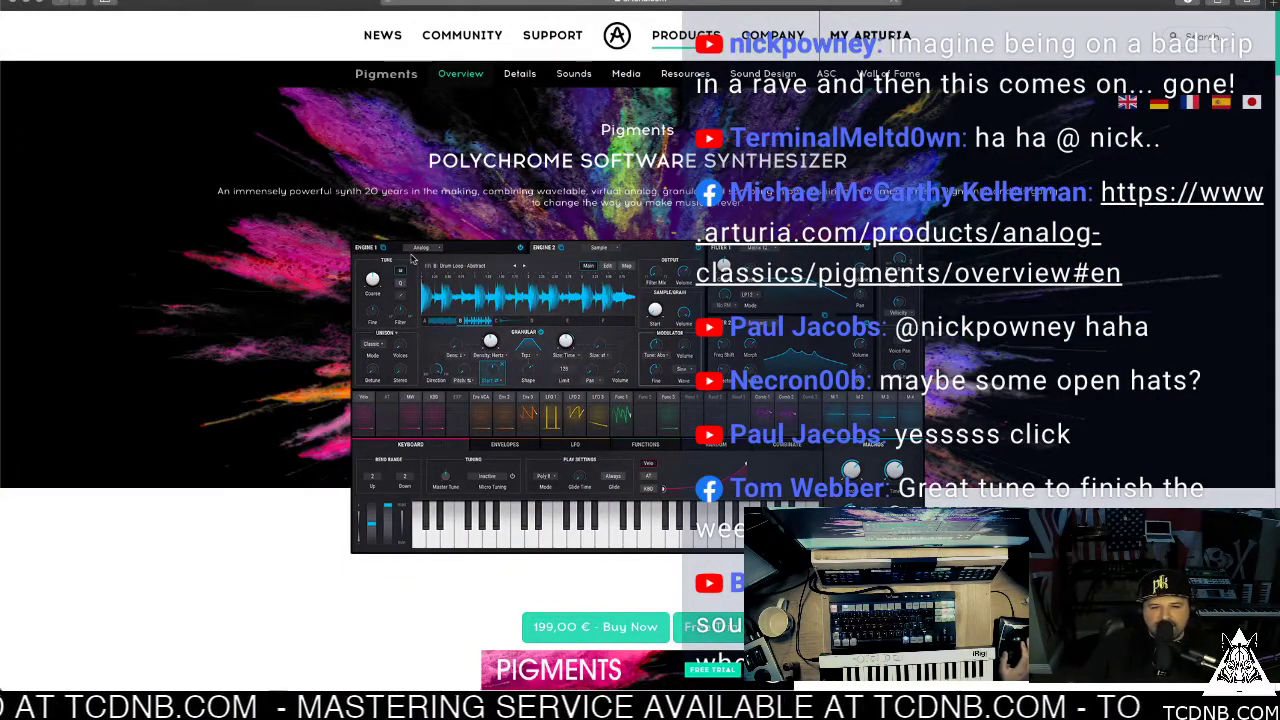
pyautogui.scroll(-3, 285, 474)
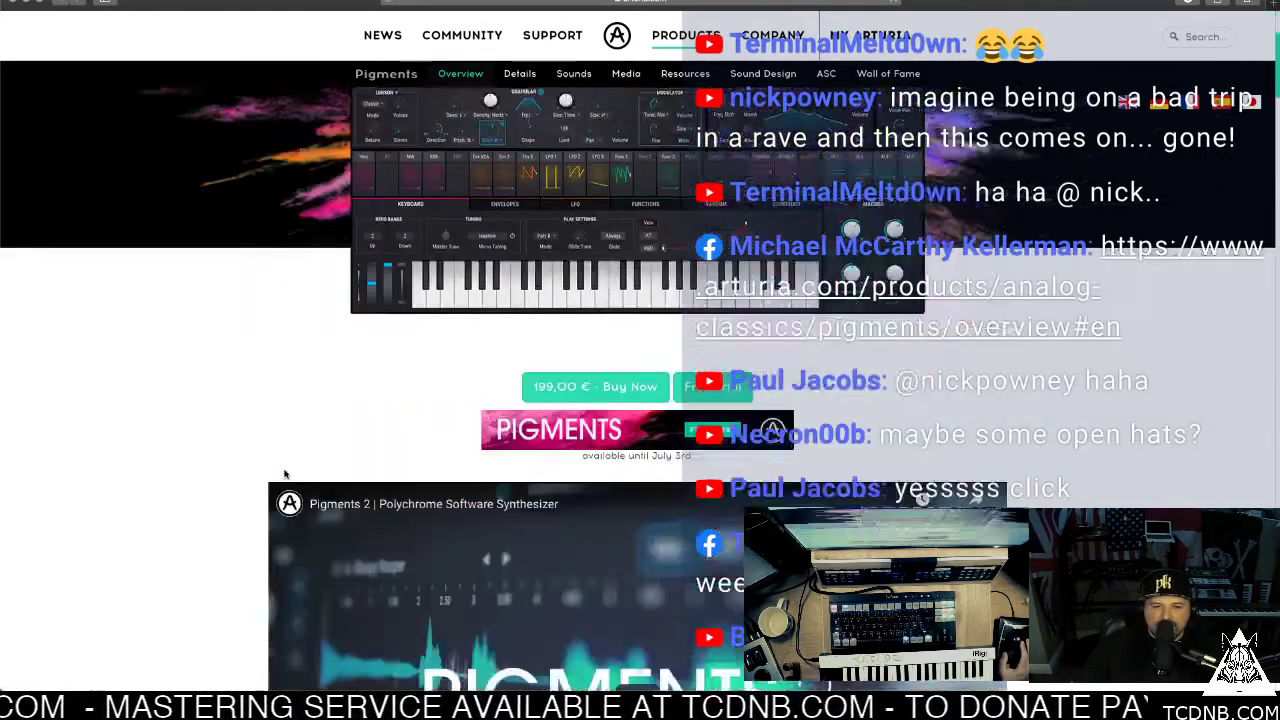
pyautogui.scroll(-6, 285, 474)
pyautogui.scroll(7, 287, 462)
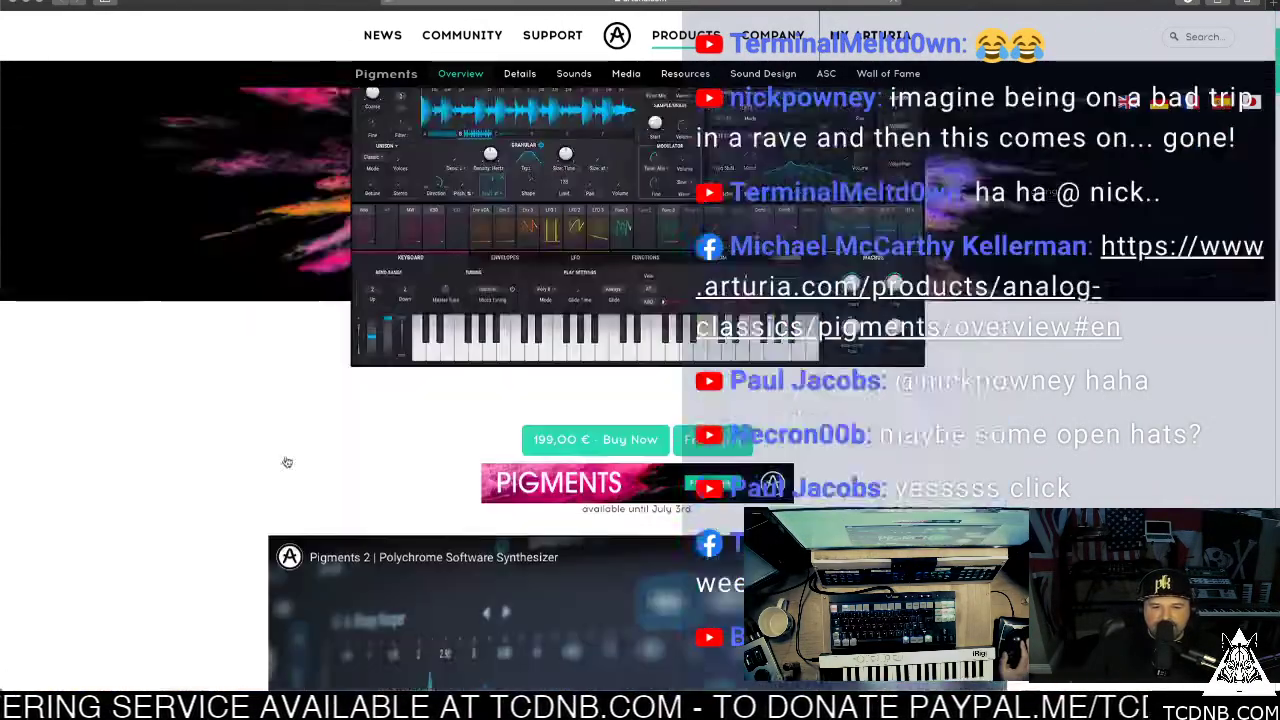
pyautogui.scroll(2, 287, 462)
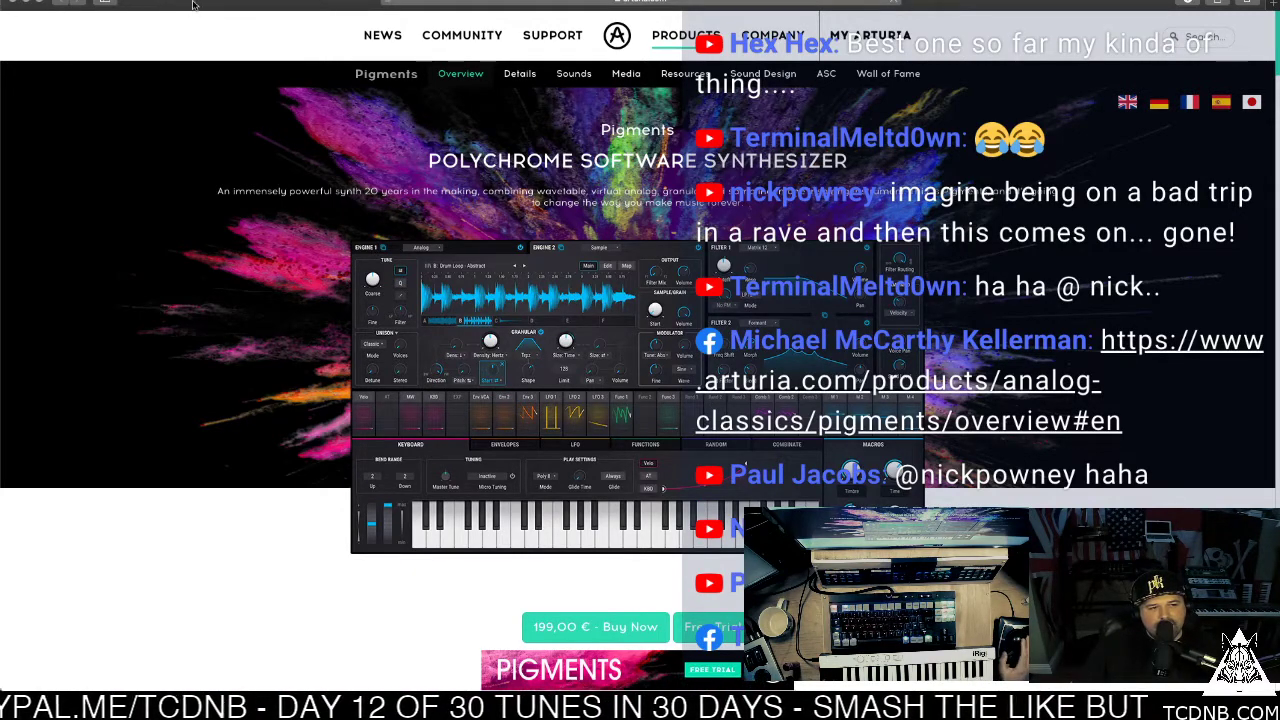
pyautogui.moveTo(194, 5); pyautogui.dragTo(258, 3)
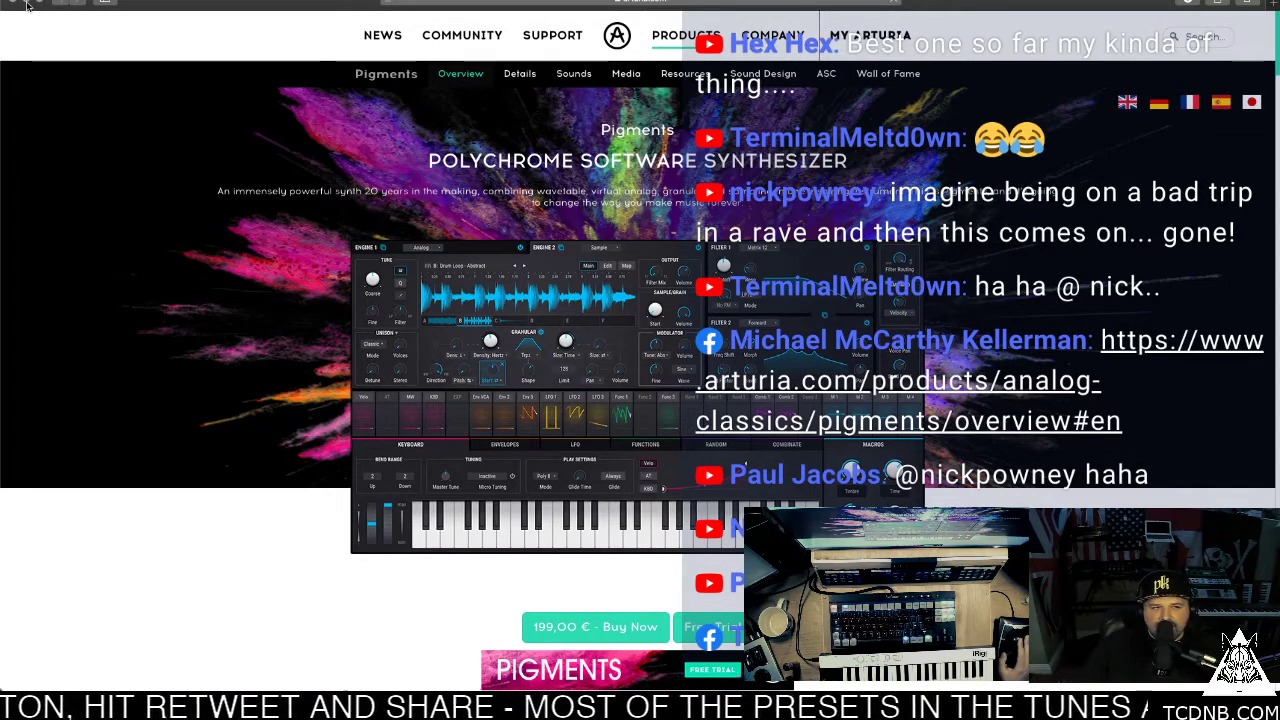
# Return to Ableton Live, shift the whole arrangement 16 bars later, and move the TC DTP 005 clip back to start at bar 1
pyautogui.hotkey('alt', 'Tab')
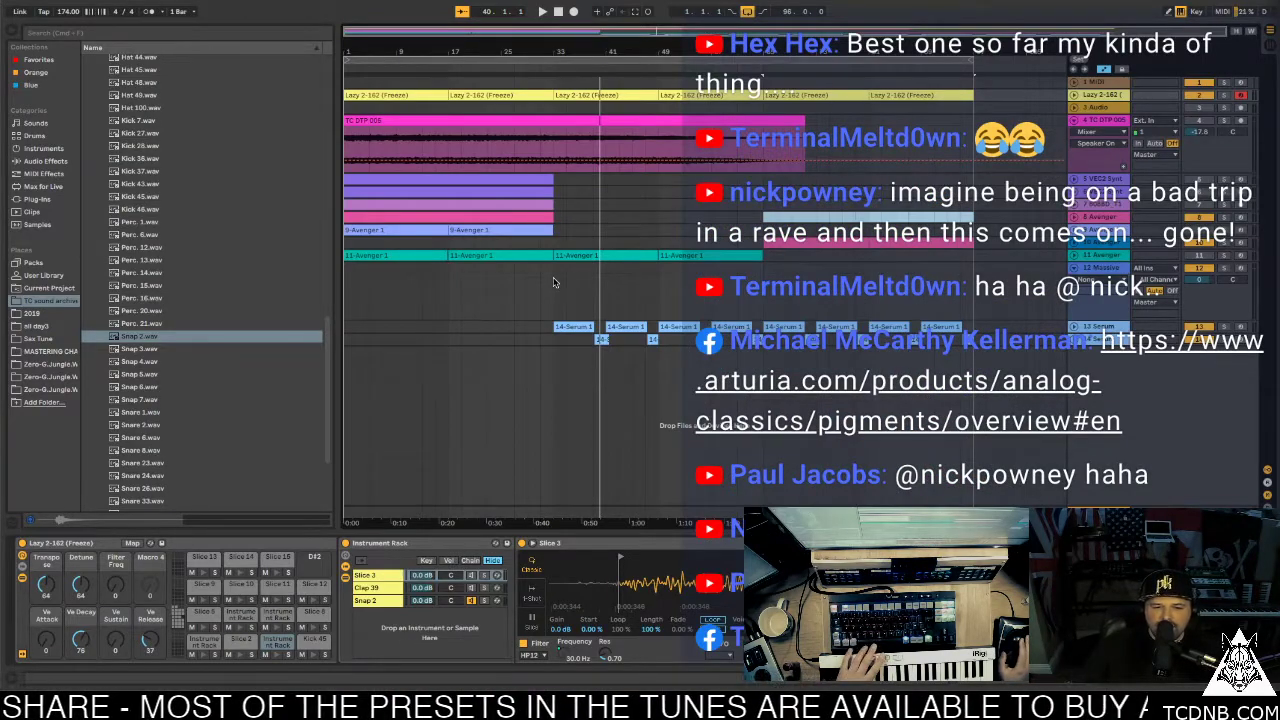
pyautogui.press('space')
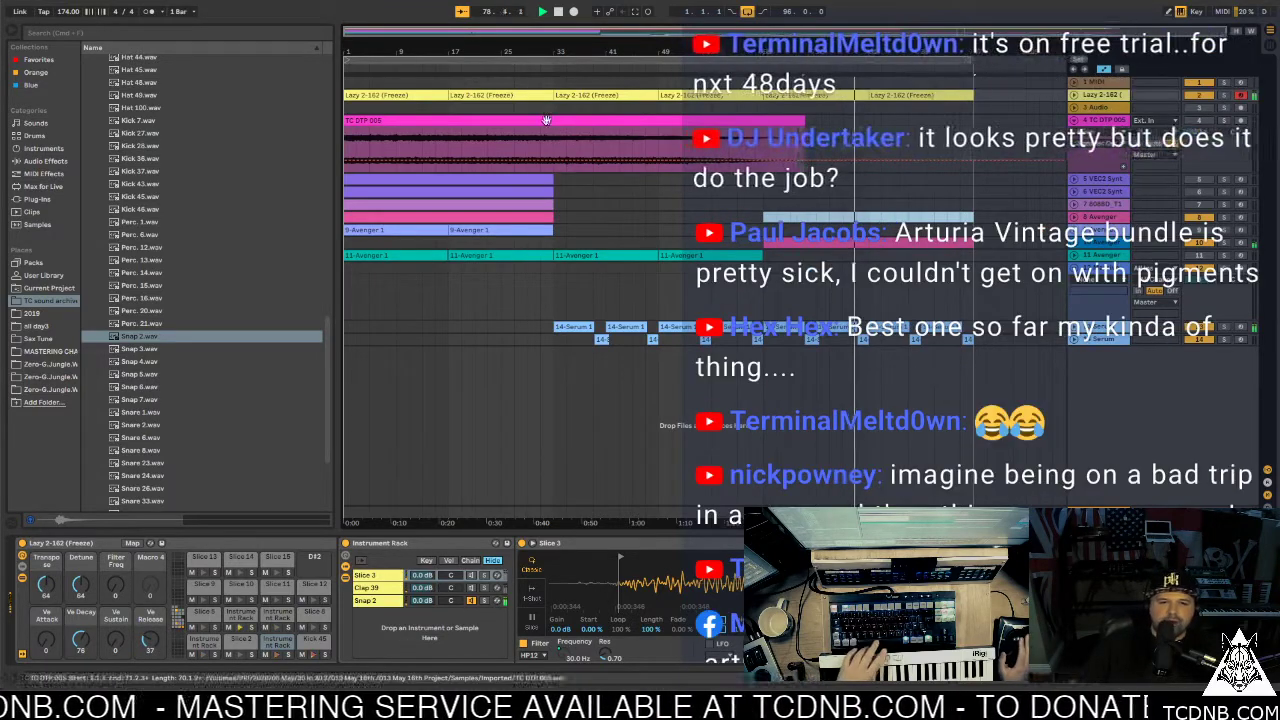
pyautogui.click(721, 121)
pyautogui.moveTo(980, 346); pyautogui.dragTo(363, 120)
pyautogui.press('space')
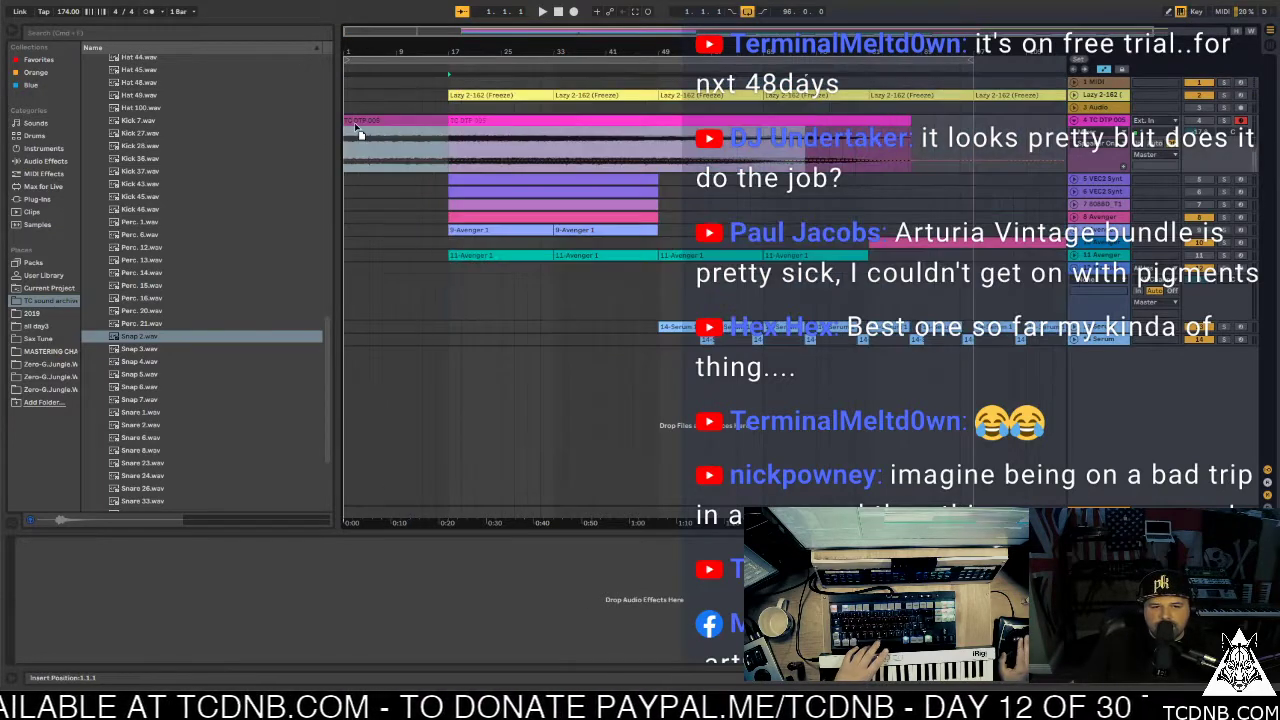
pyautogui.press('space')
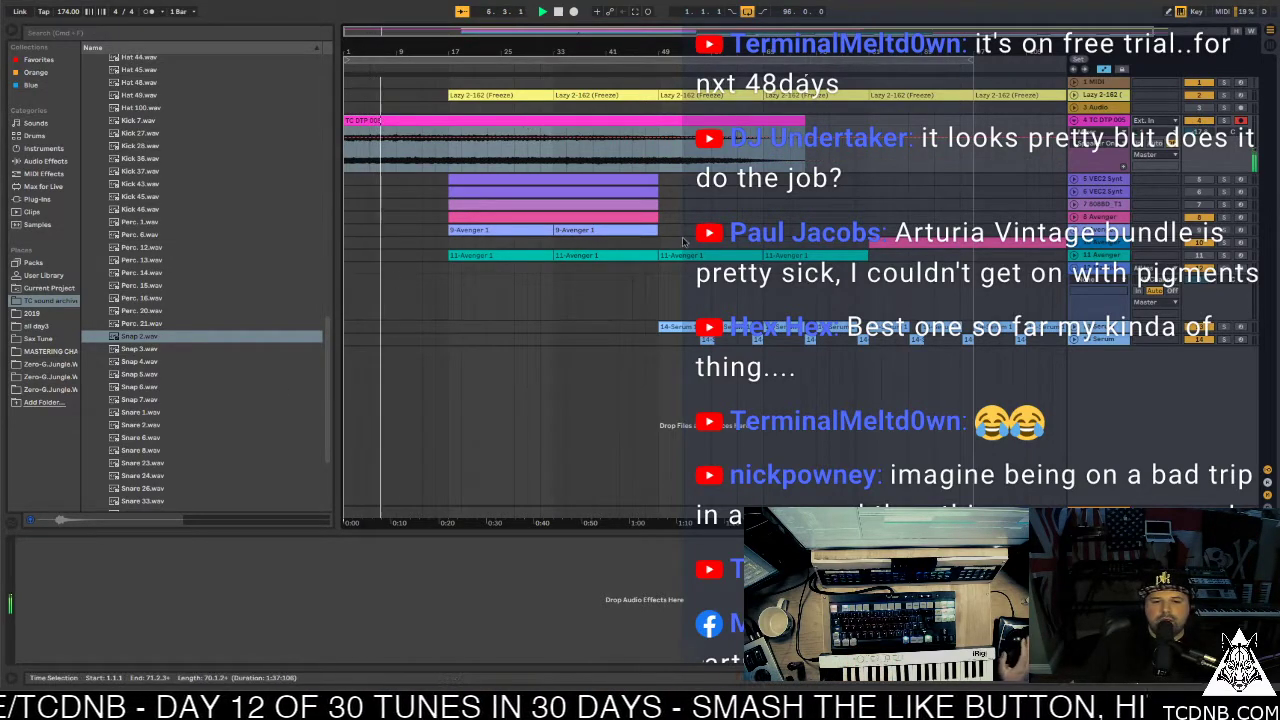
# Copy a Lazy 2-162 drum clip into bars 1 to 17 and cut the TC DTP 005 clip off at bar 49
pyautogui.click(490, 95)
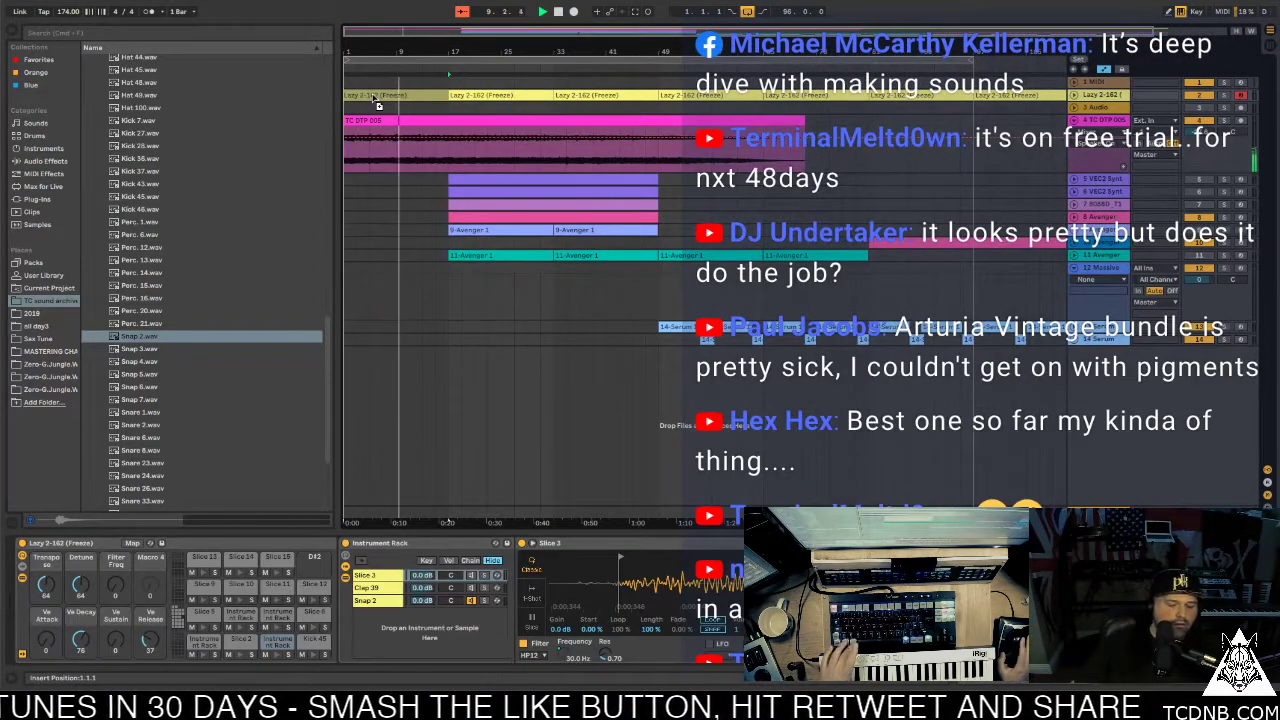
pyautogui.click(373, 96)
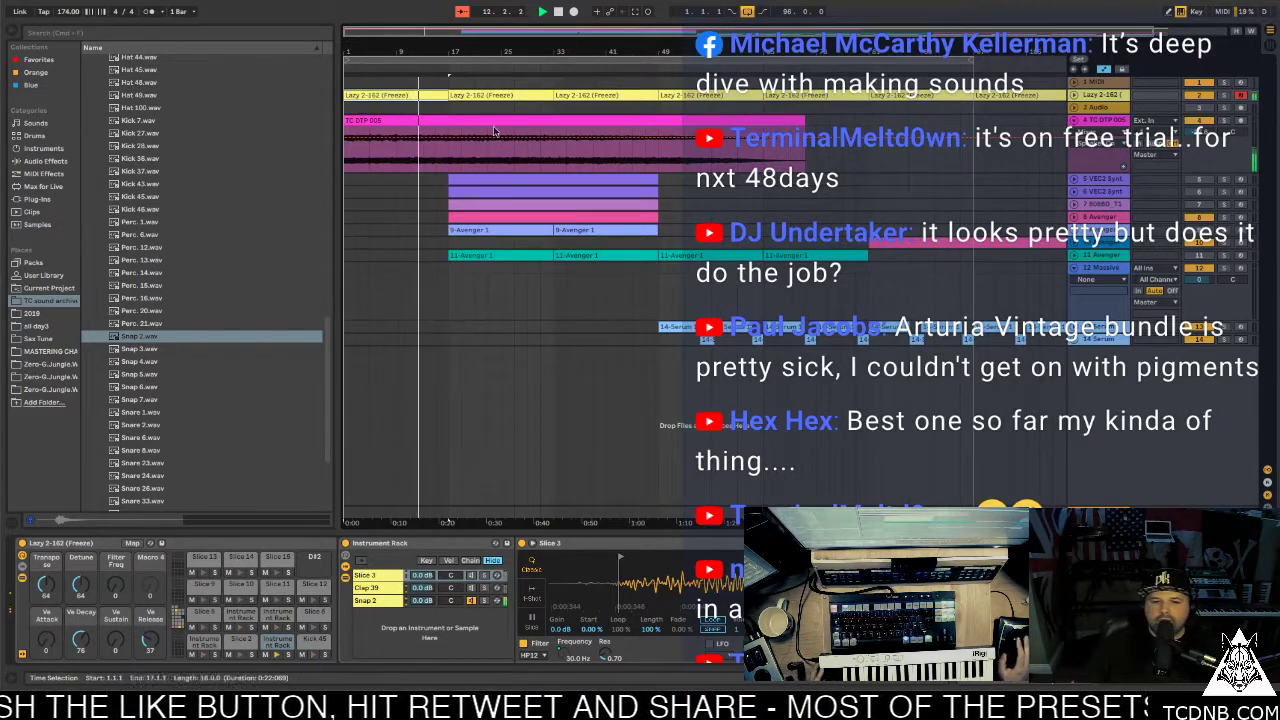
pyautogui.click(688, 121)
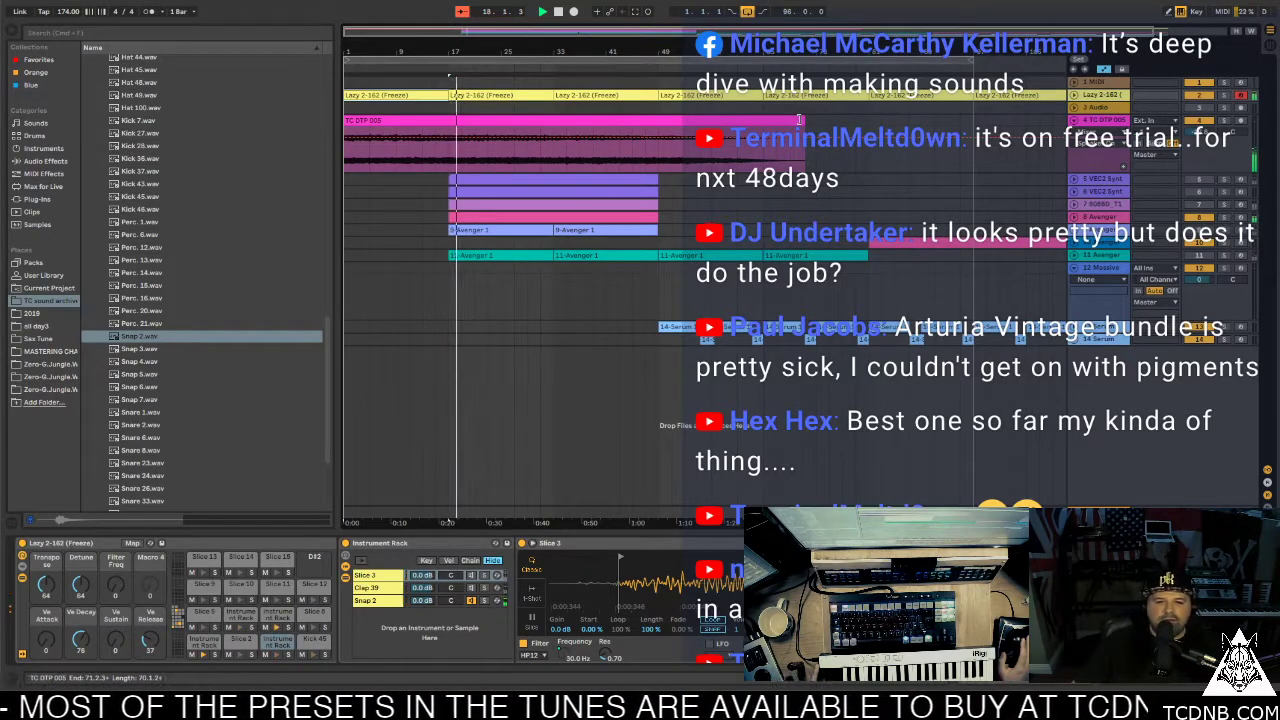
pyautogui.press('Delete')
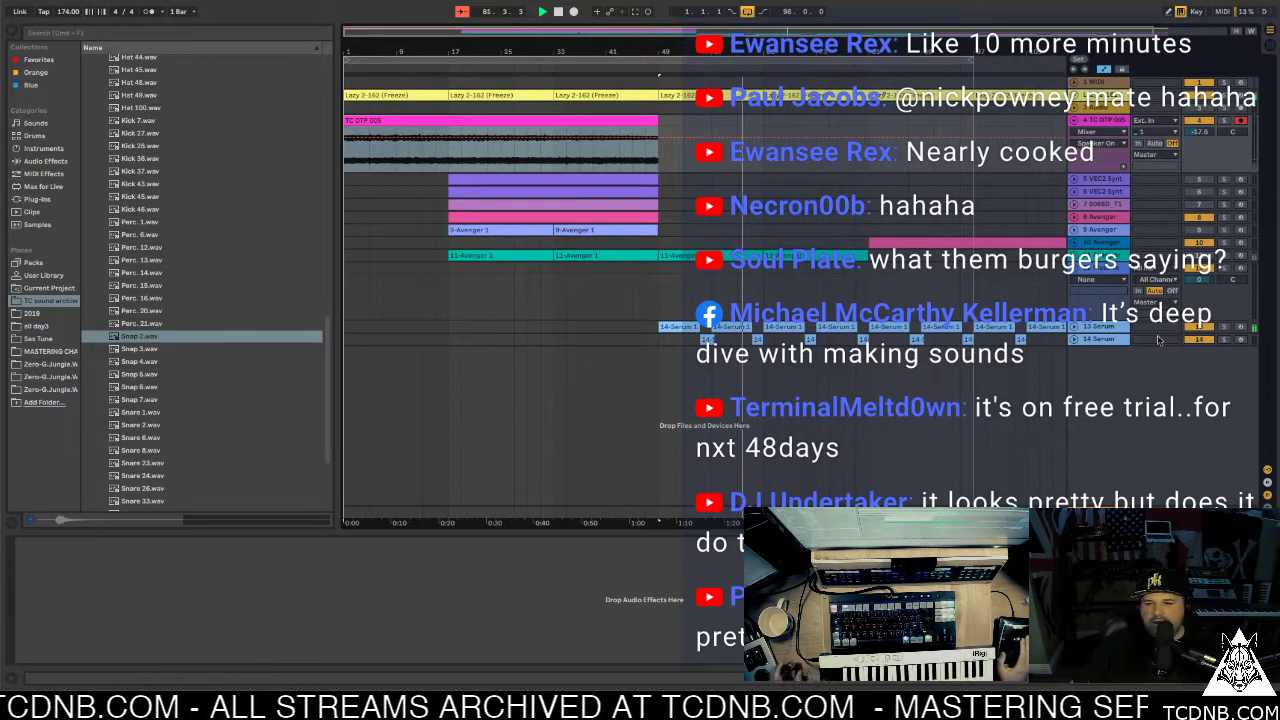
# Move the short 14 Serum clip at 63.2.1 onto a new track with its own copy of Serum and play it
pyautogui.click(1081, 326)
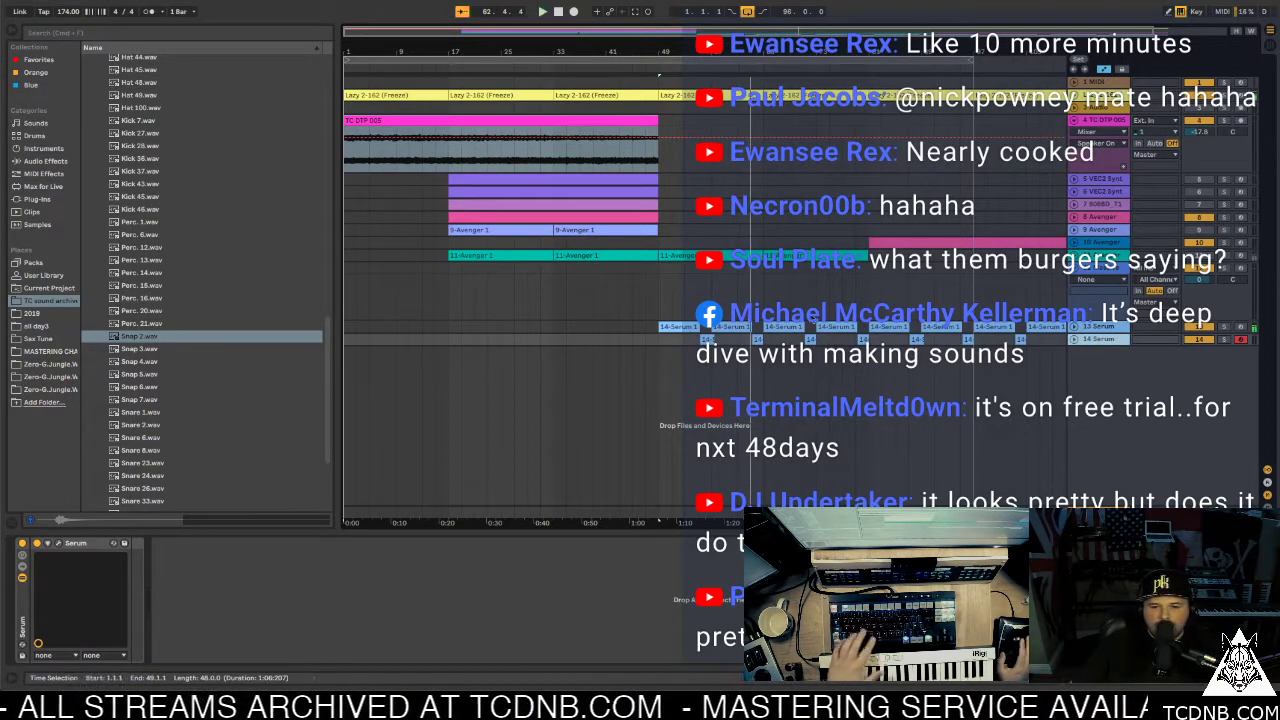
pyautogui.click(757, 340)
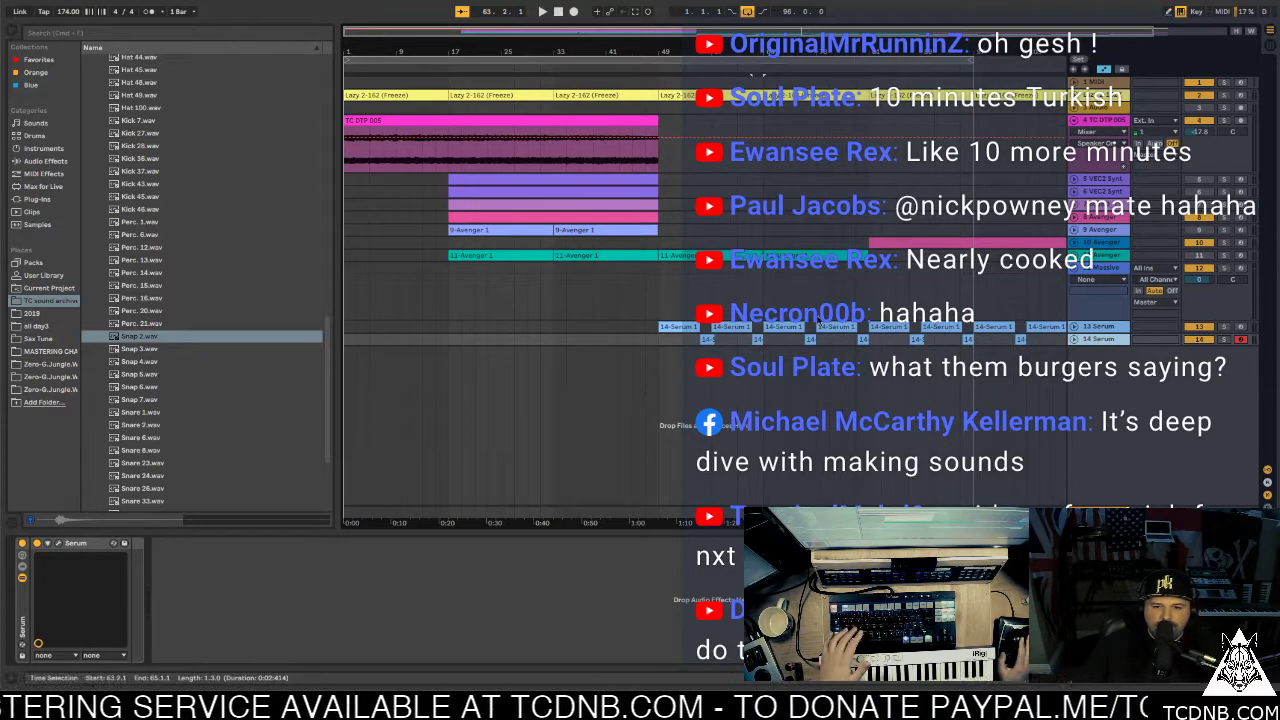
pyautogui.click(758, 358)
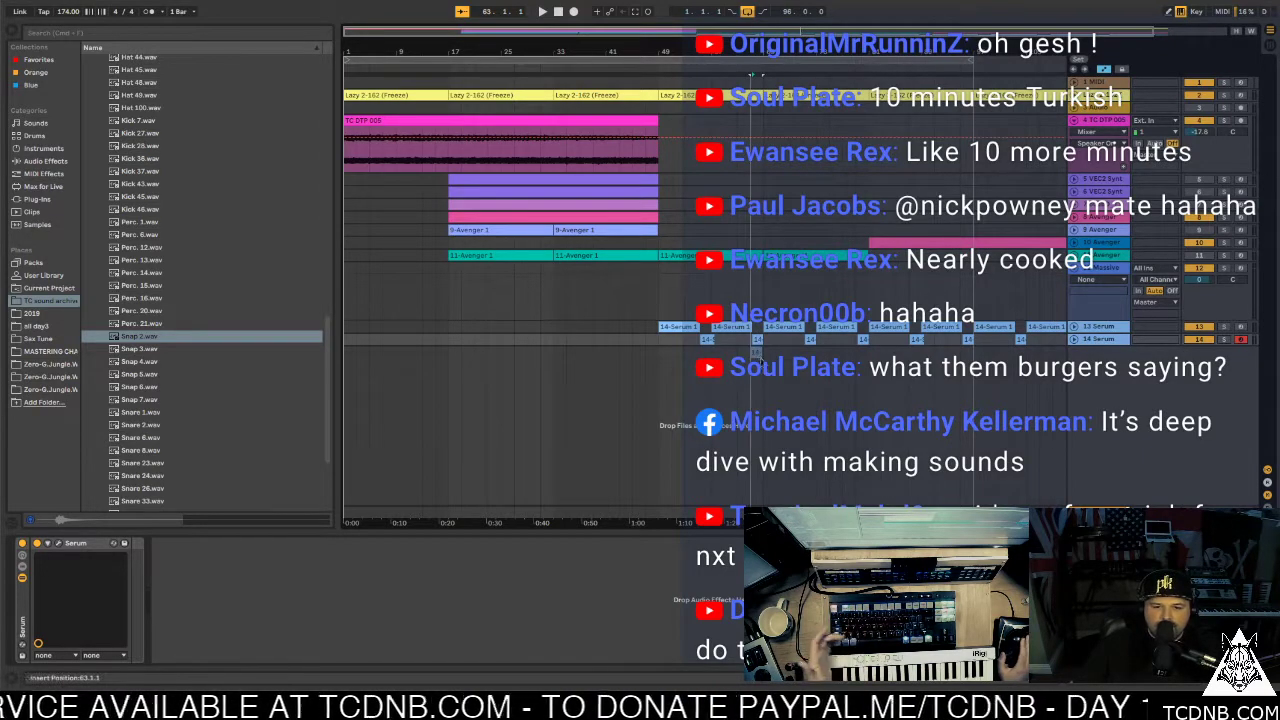
pyautogui.hotkey('ctrl', 'd')
pyautogui.hscroll(3, 760, 362)
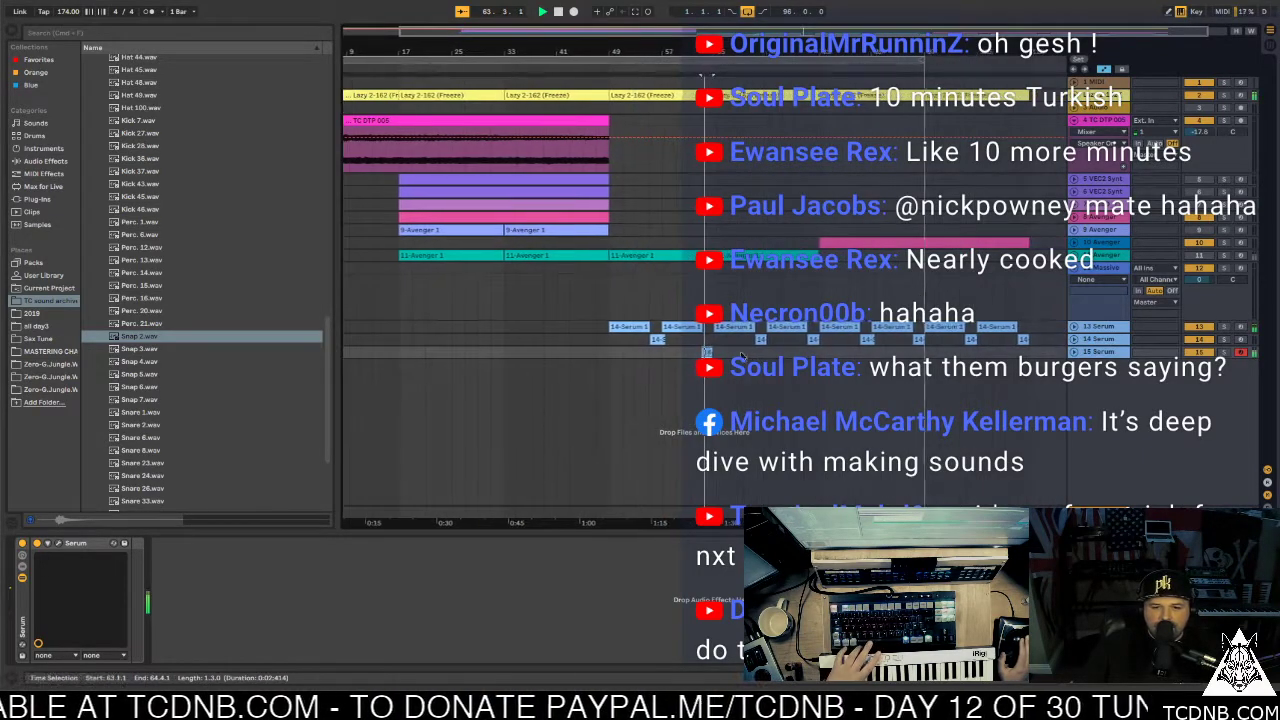
pyautogui.hotkey('ctrl', 'z')
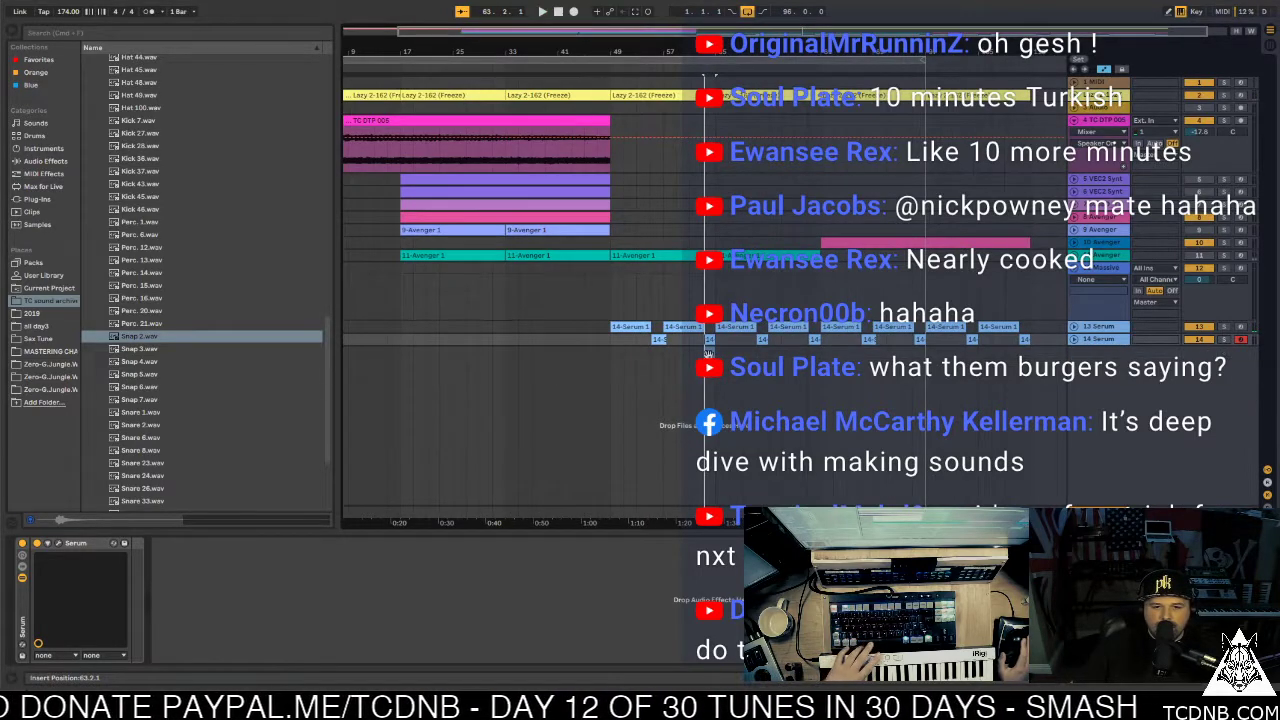
pyautogui.hotkey('ctrl', 'd')
pyautogui.press('space')
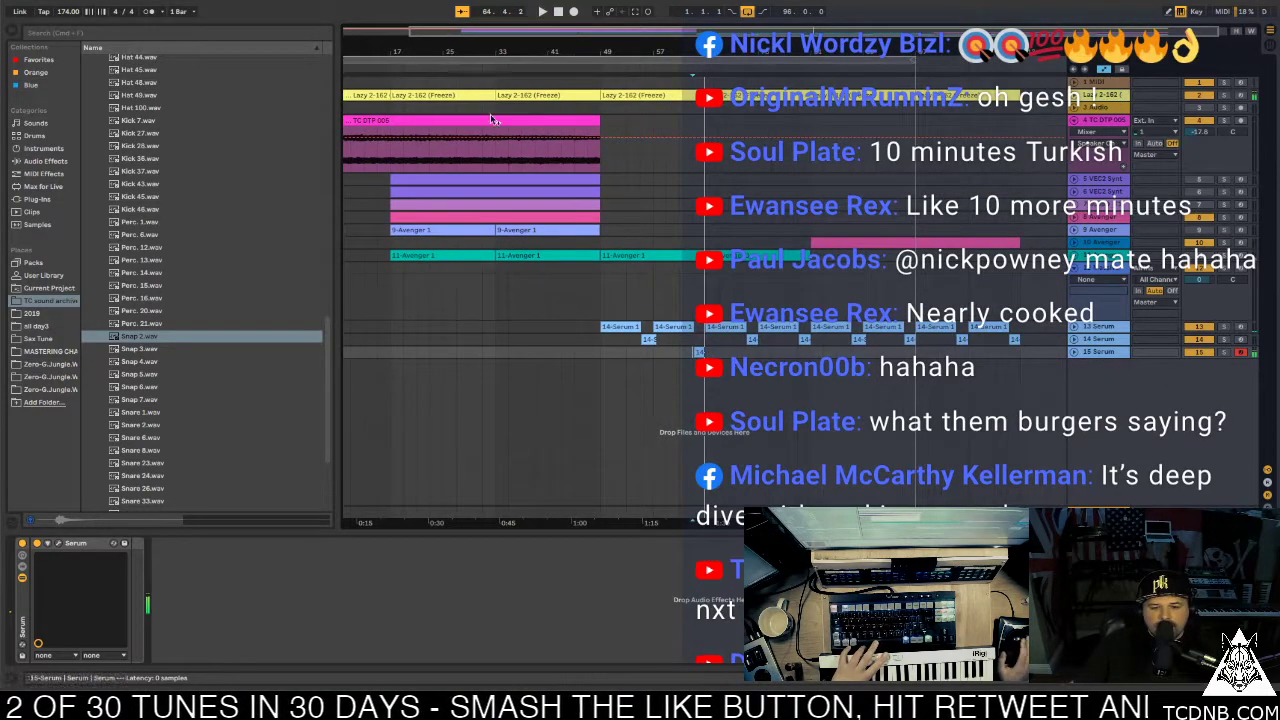
# In the 15 Serum track's synth, set LFO 2's rate to 1/4 and assign Env 2 to oscillator B's wavetable position
pyautogui.hotkey('ctrl', 'alt', 'p')
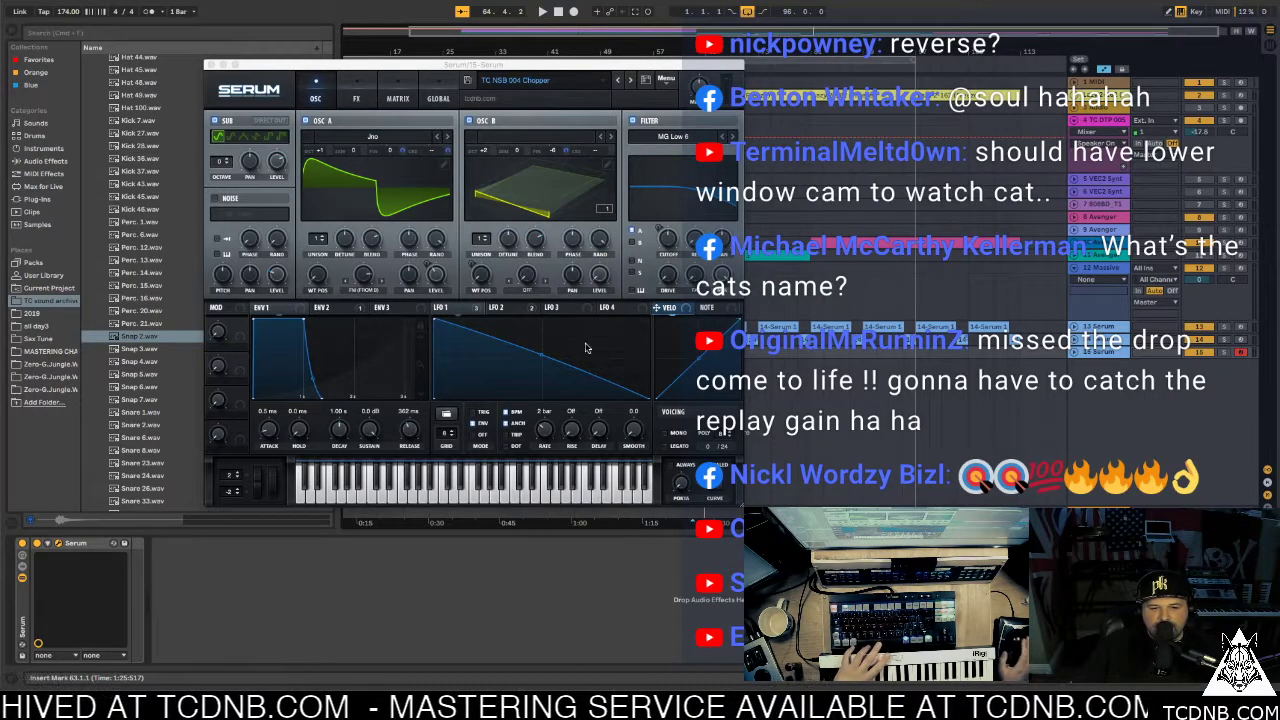
pyautogui.moveTo(620, 64); pyautogui.dragTo(653, 120)
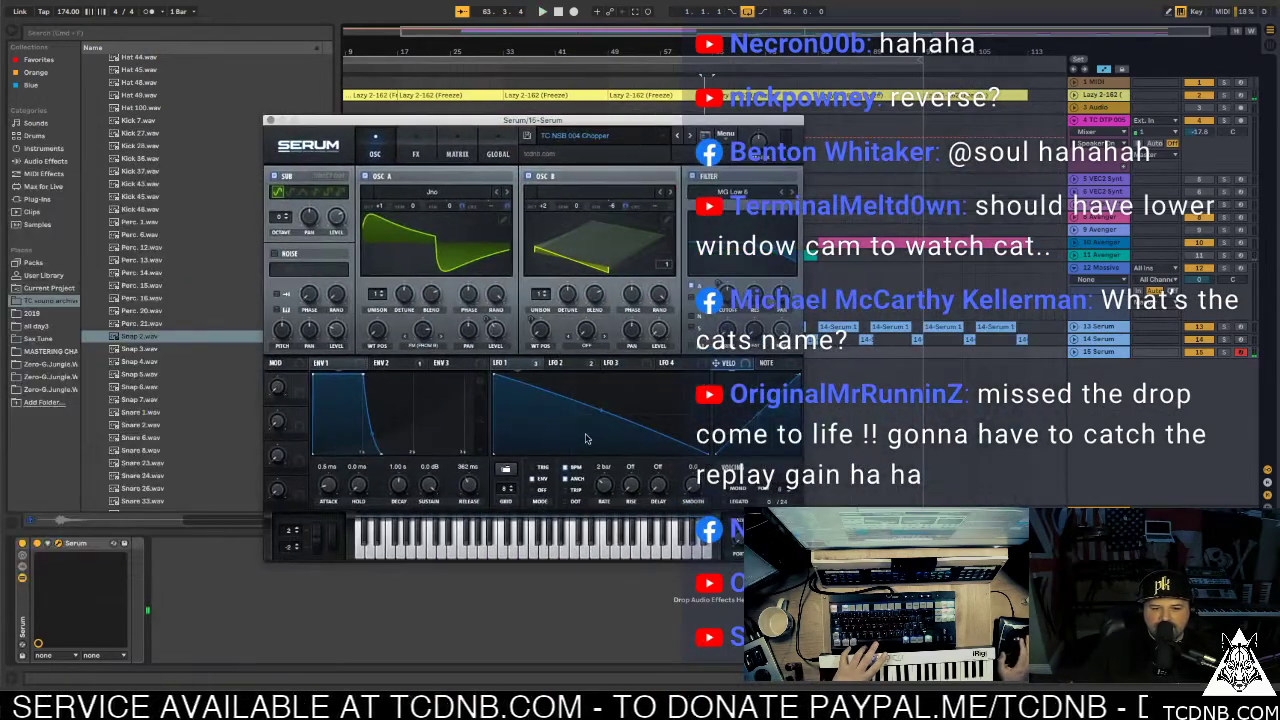
pyautogui.click(563, 363)
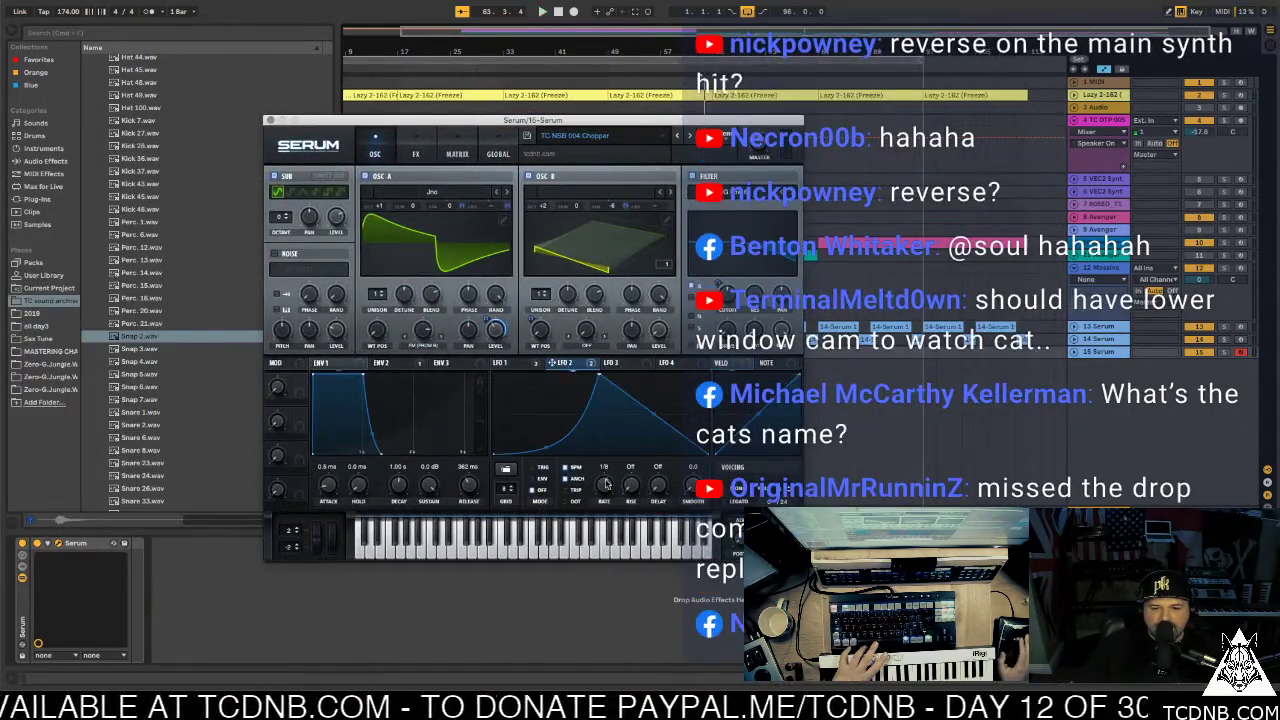
pyautogui.press('space')
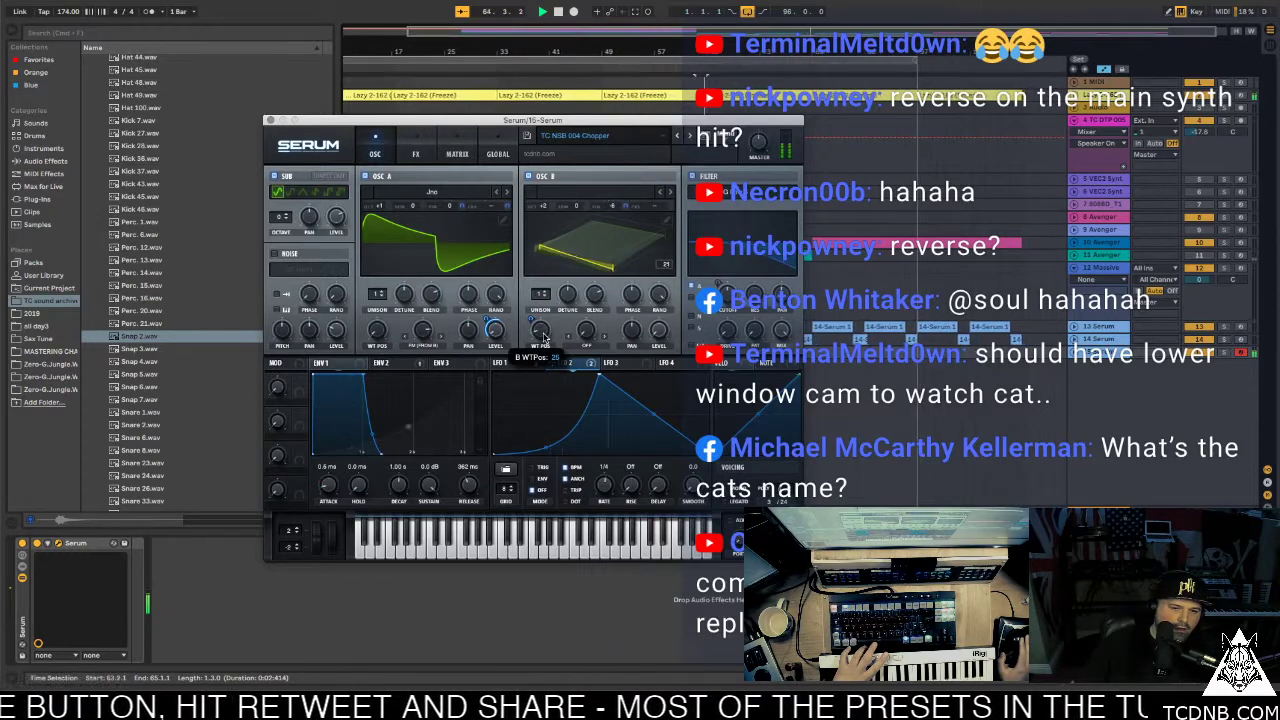
pyautogui.click(388, 364)
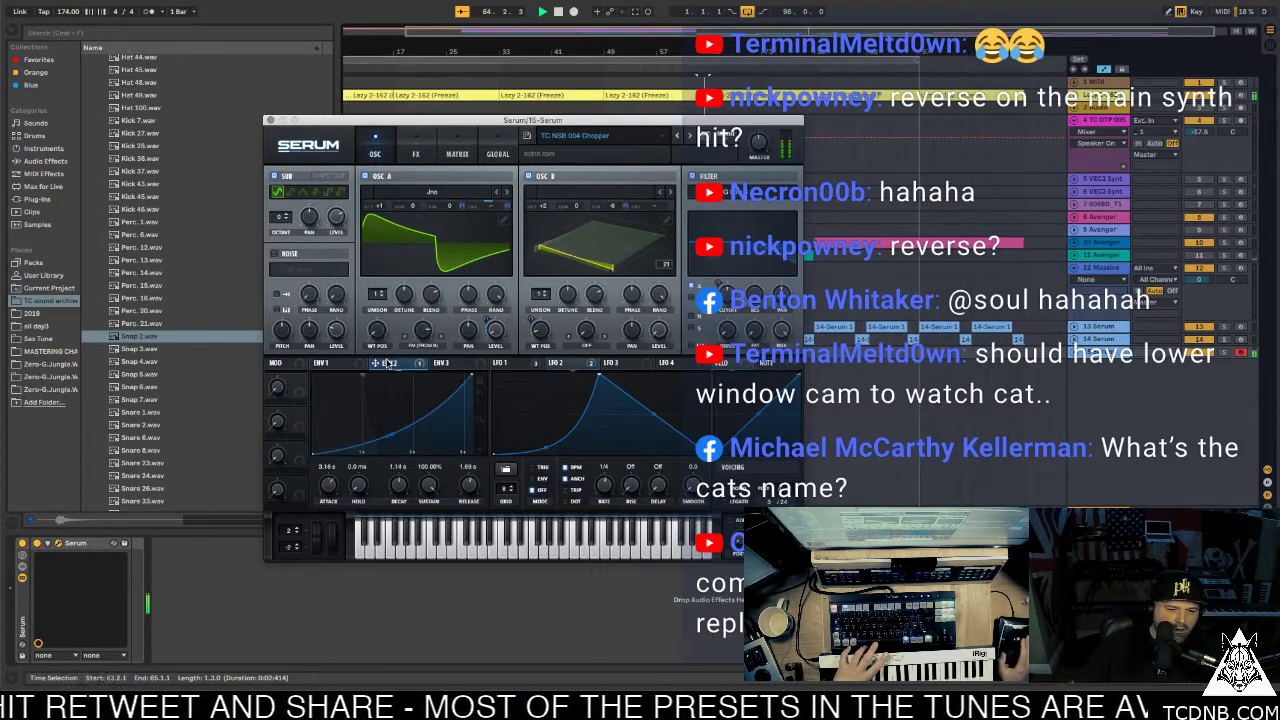
pyautogui.moveTo(420, 364); pyautogui.dragTo(538, 329)
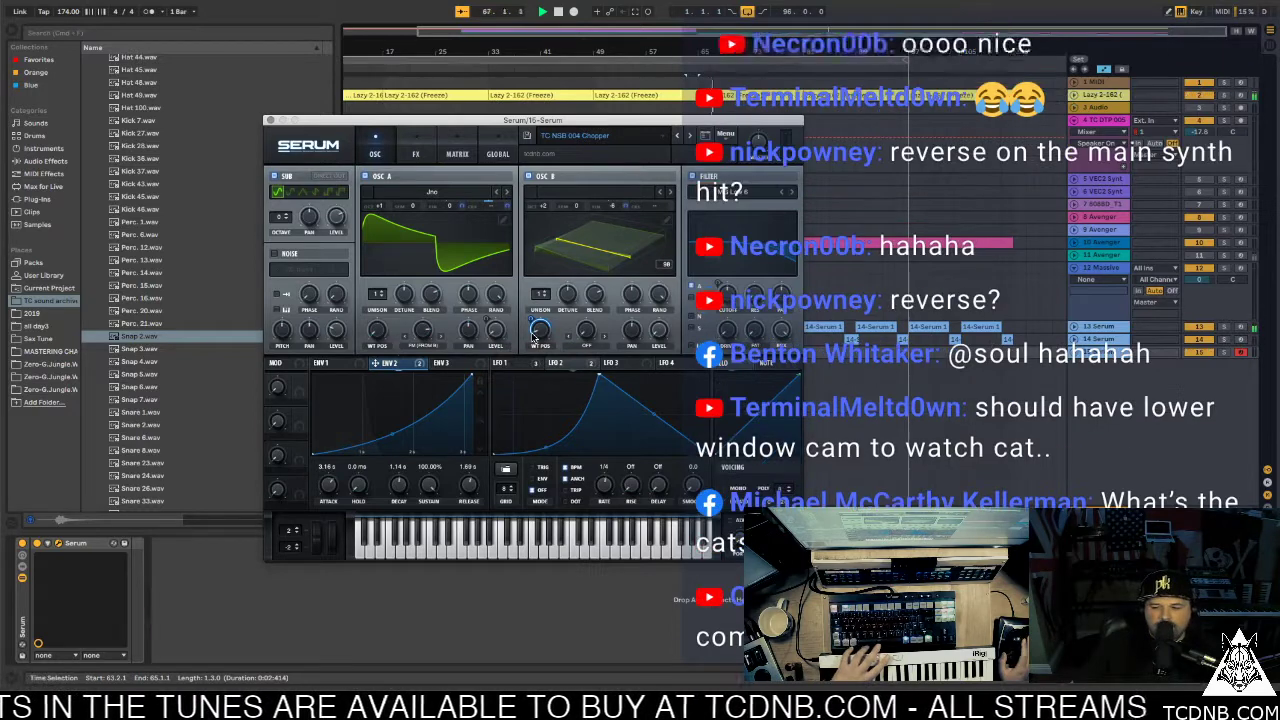
pyautogui.click(270, 121)
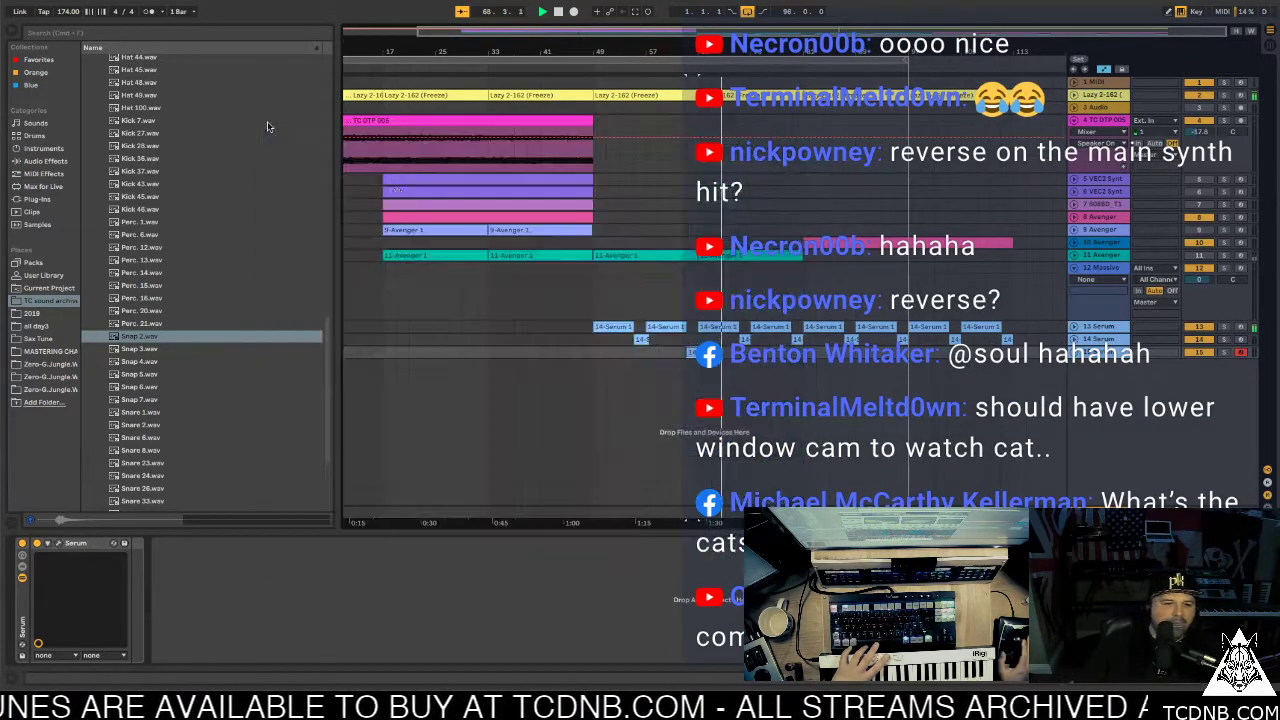
# Move the short 14 Serum clip at bar 79 onto the 15 Serum track
pyautogui.click(797, 342)
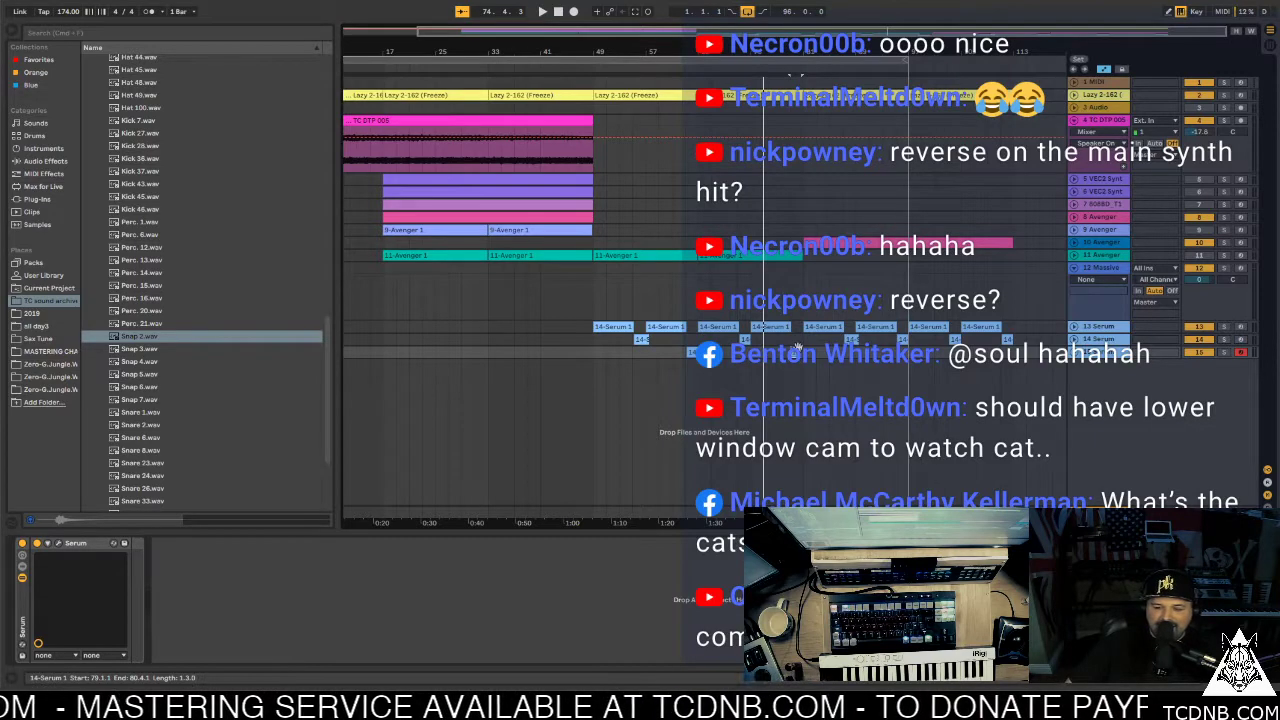
pyautogui.click(798, 348)
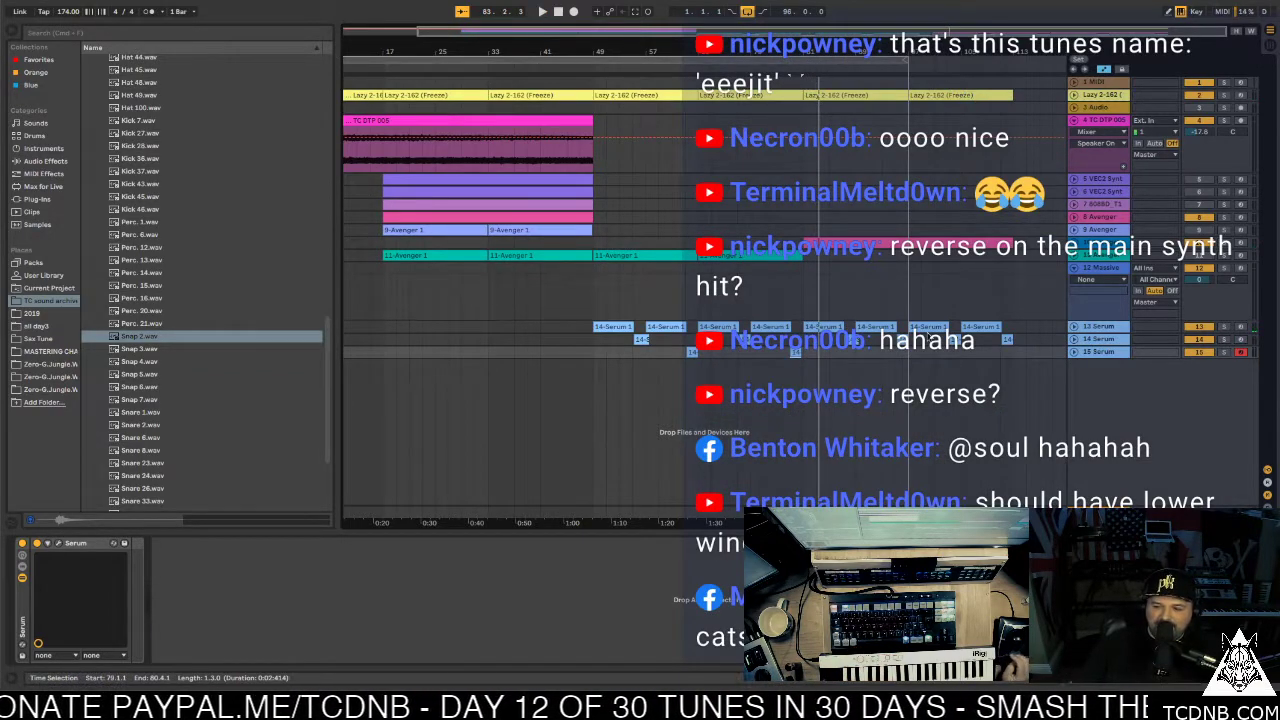
# Replay the arrangement from the bar-17 build through the drop and collapse the 12 Massive track
pyautogui.click(572, 67)
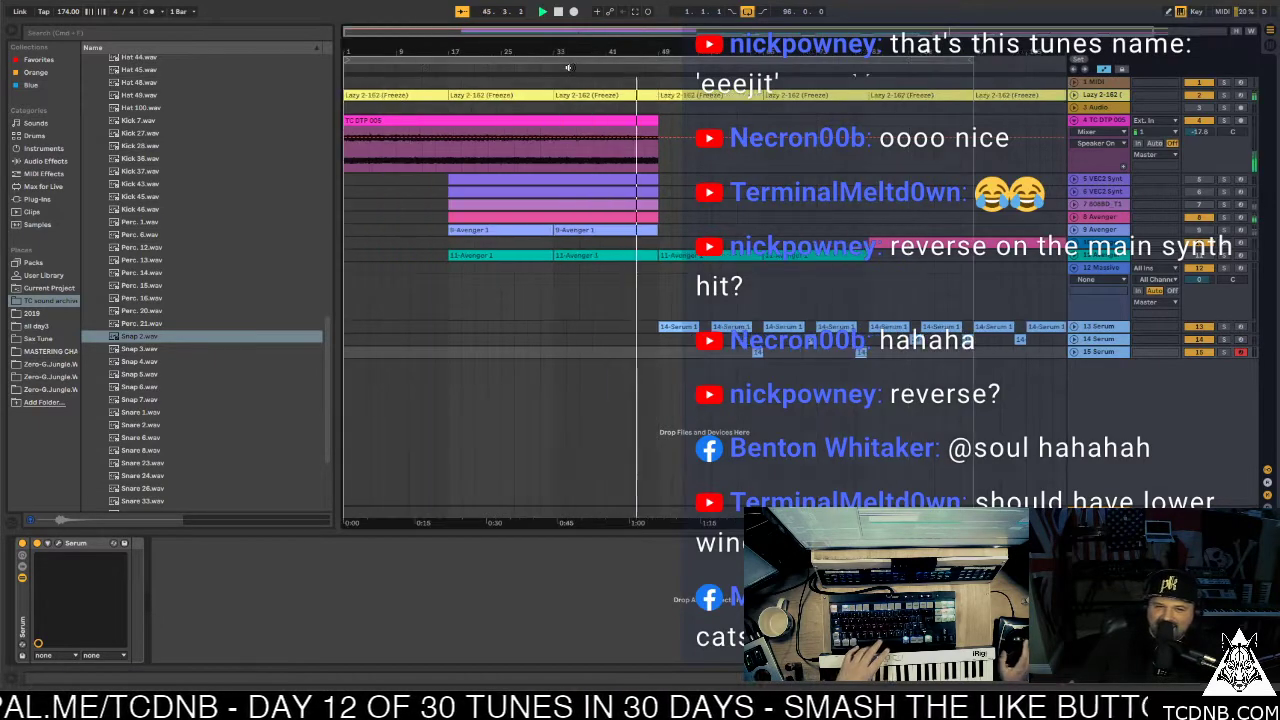
pyautogui.click(476, 179)
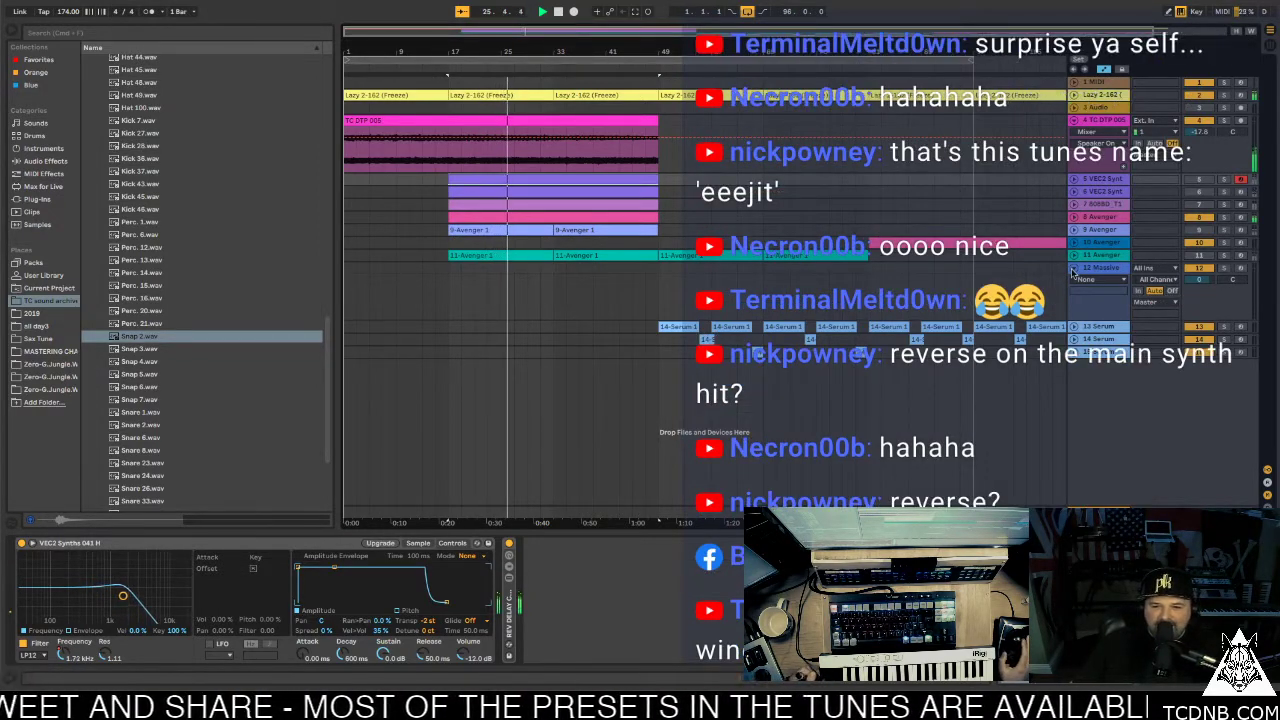
pyautogui.click(1073, 268)
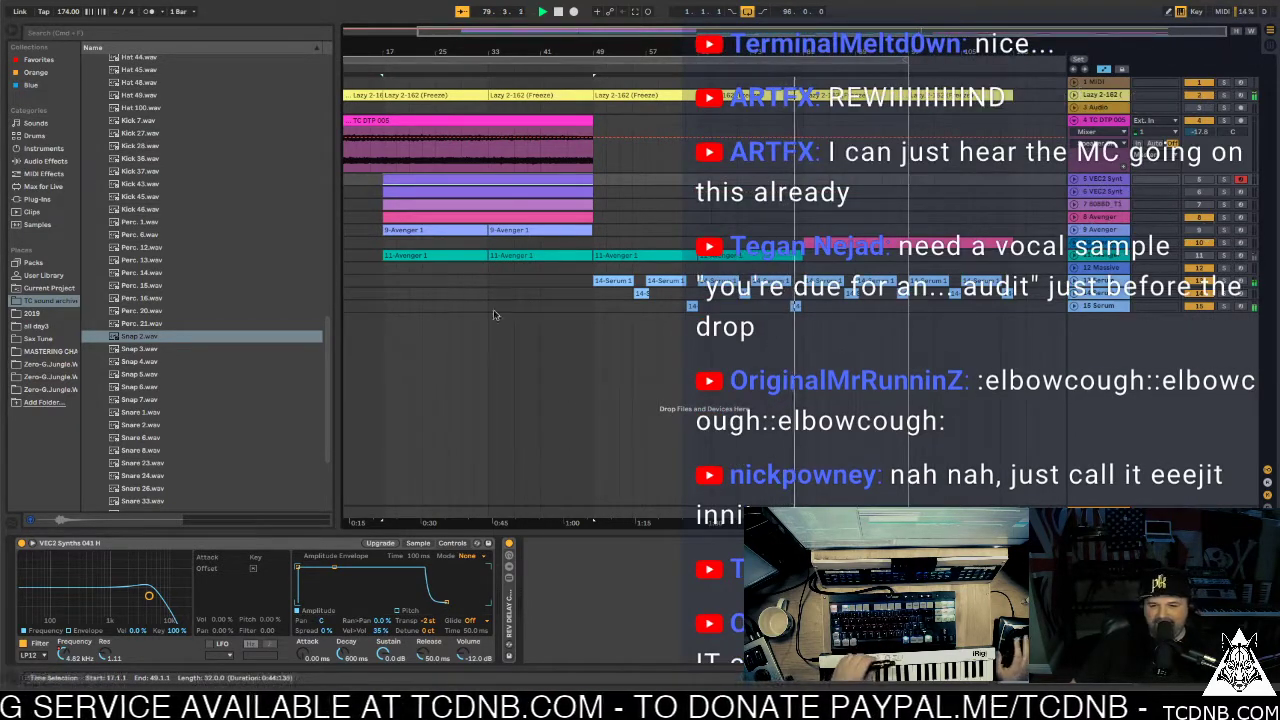
# Nudge the bar-79 clip on the 15 Serum track one beat later to 79.2.1 and audition it
pyautogui.click(795, 306)
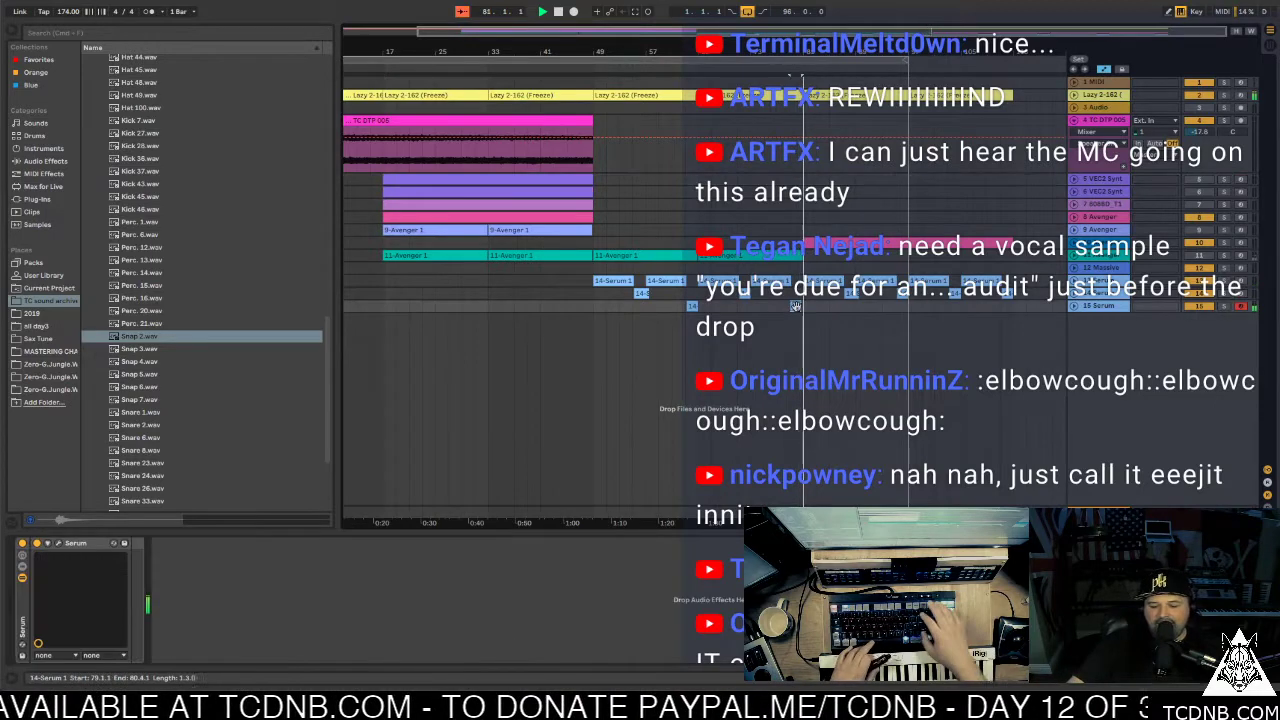
pyautogui.scroll(5, 795, 306)
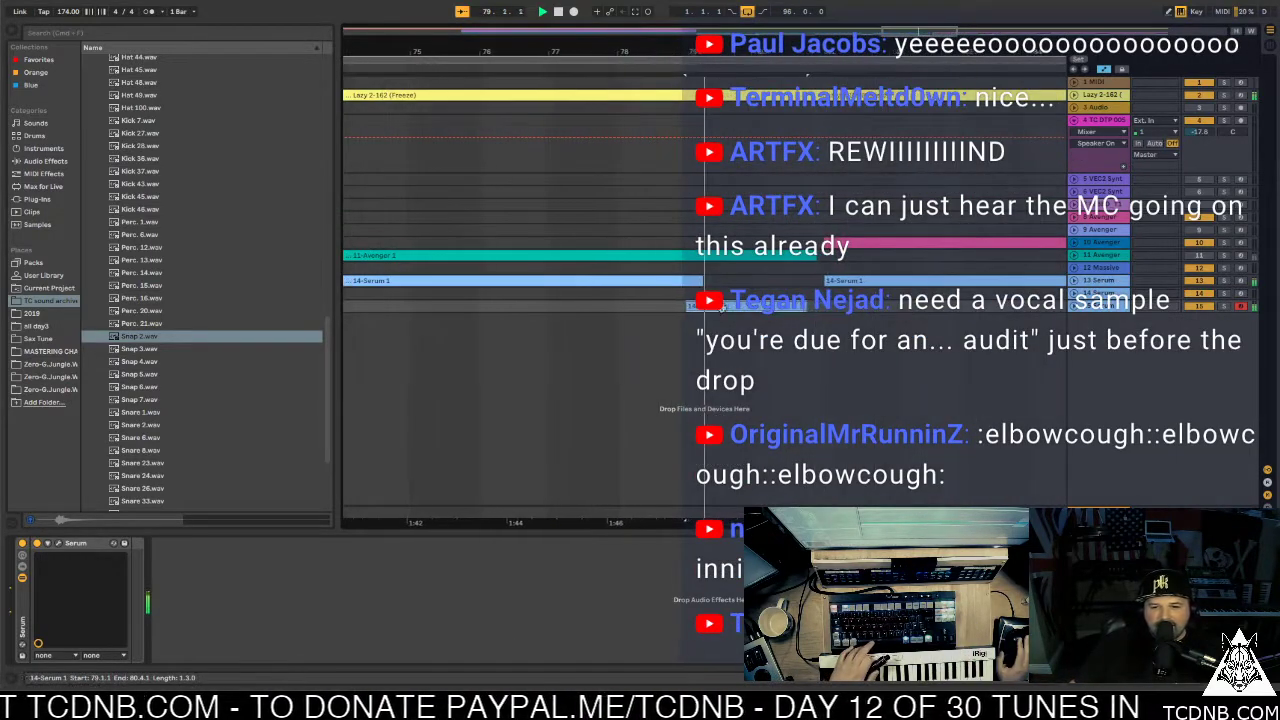
pyautogui.press('Right')
pyautogui.press('space')
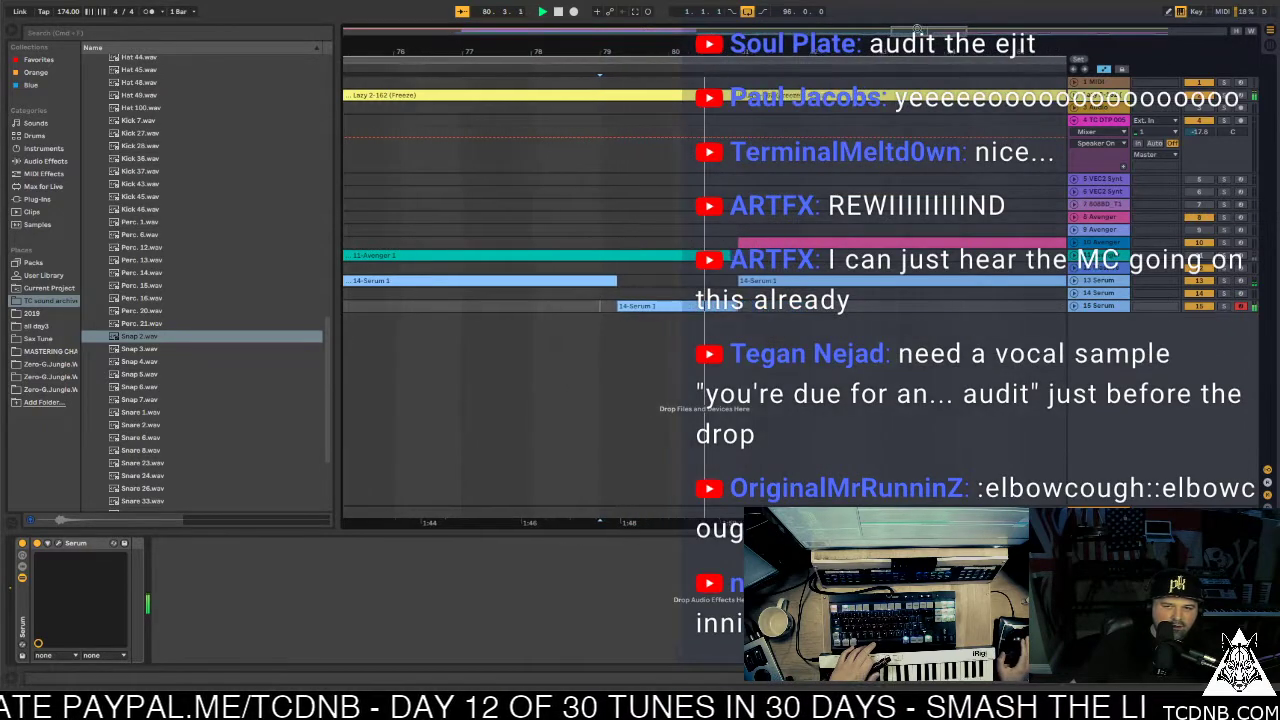
# Extend the arrangement loop to 112 bars and move the 13 Serum clip at bar 81 onto a new Serum track
pyautogui.scroll(-5, 651, 29)
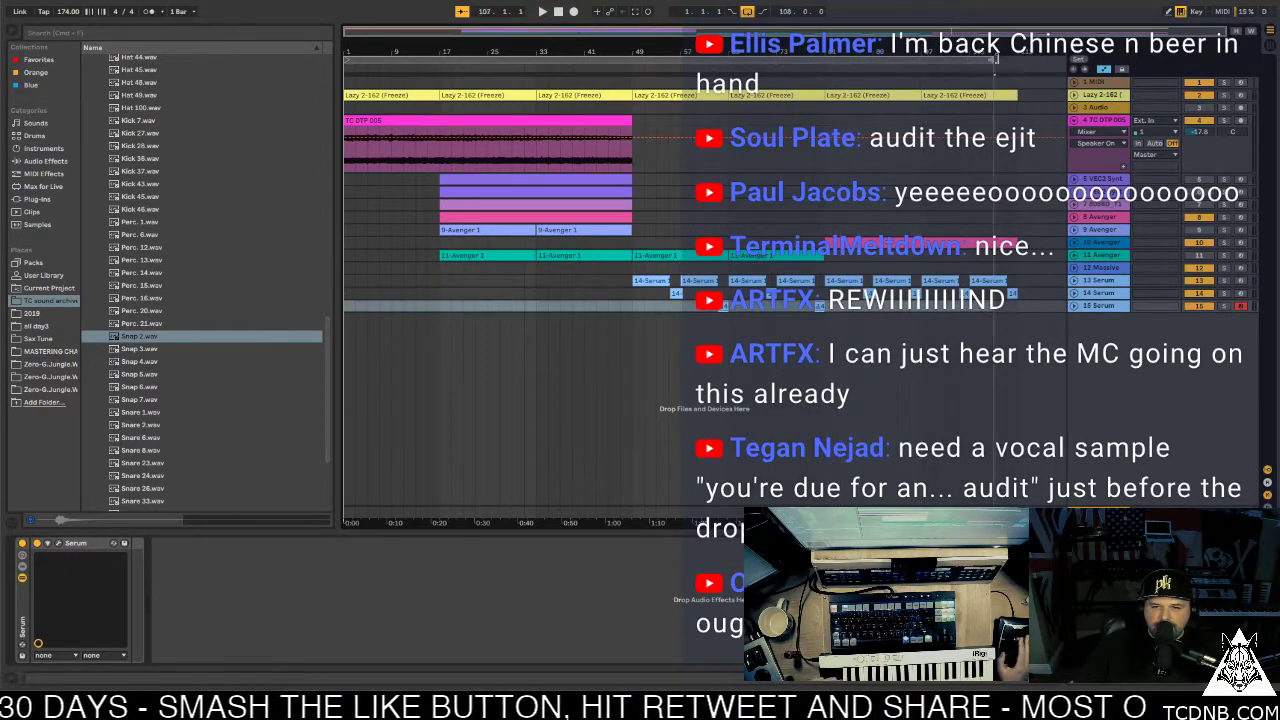
pyautogui.click(1016, 60)
pyautogui.click(848, 283)
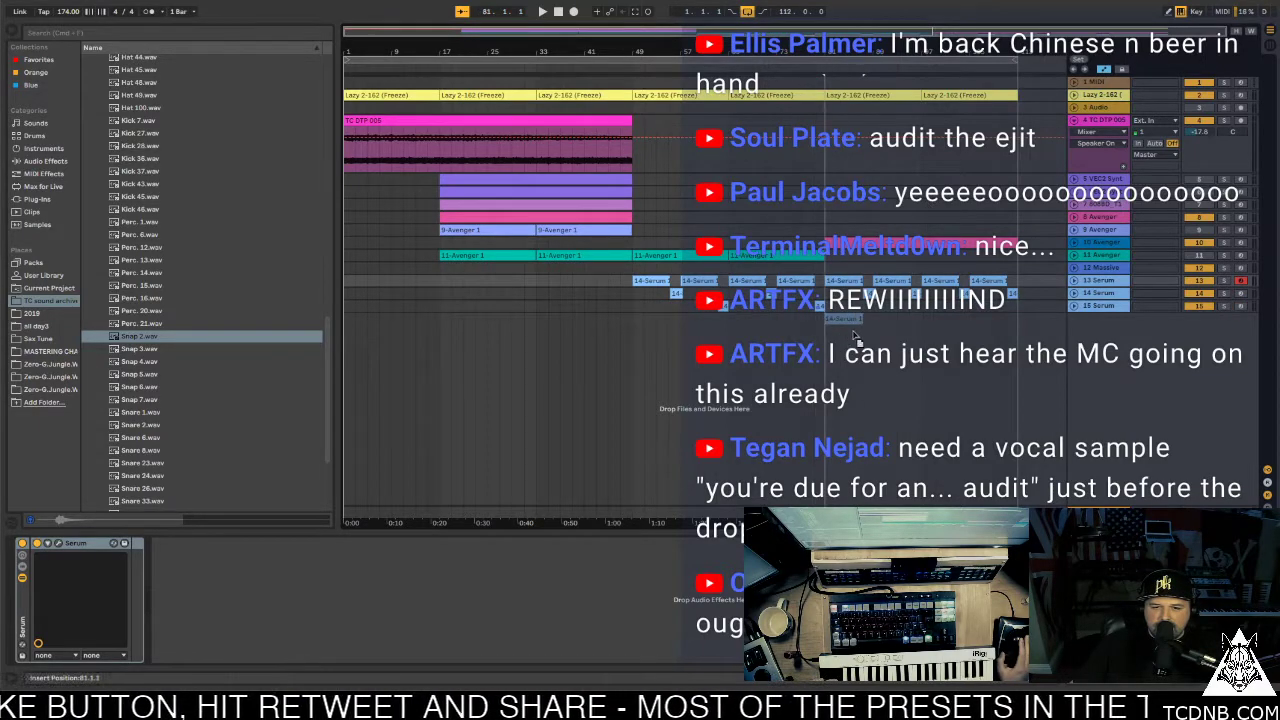
pyautogui.moveTo(860, 332); pyautogui.dragTo(845, 320)
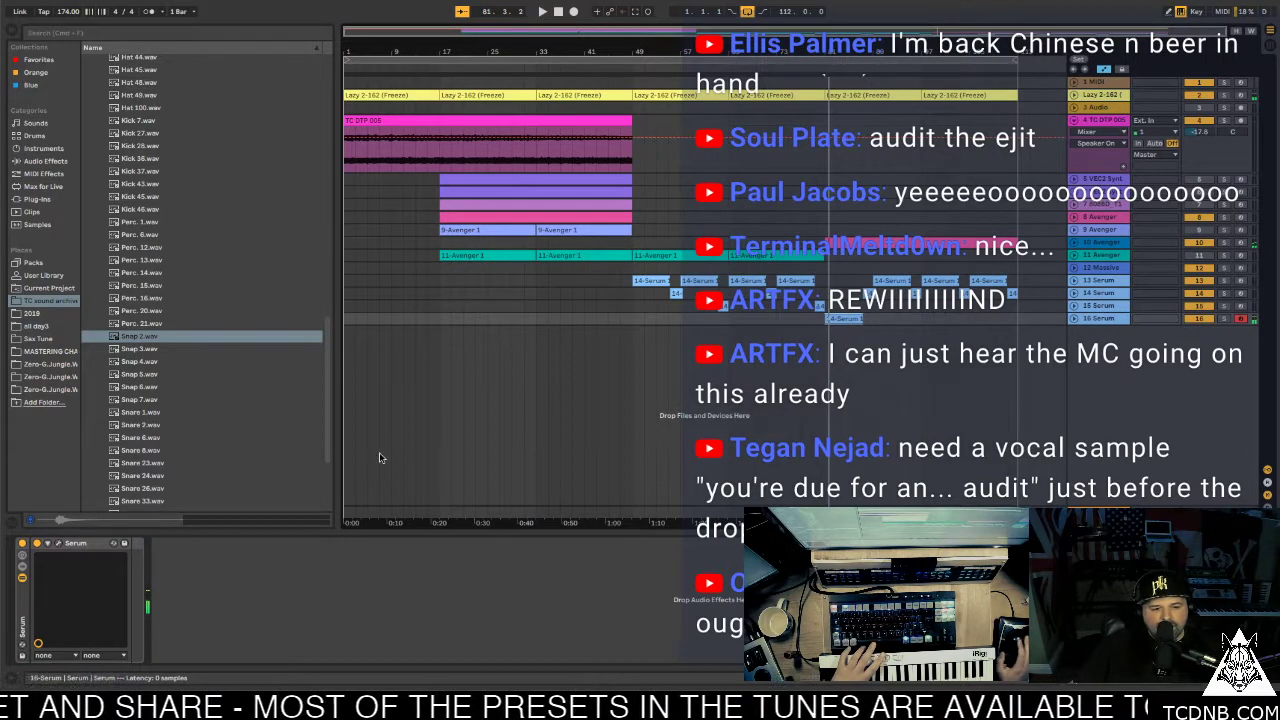
# Raise oscillator B's wavetable position in the 16 Serum synth and place the bar-89 Serum clip on that track
pyautogui.press('super+alt+p')
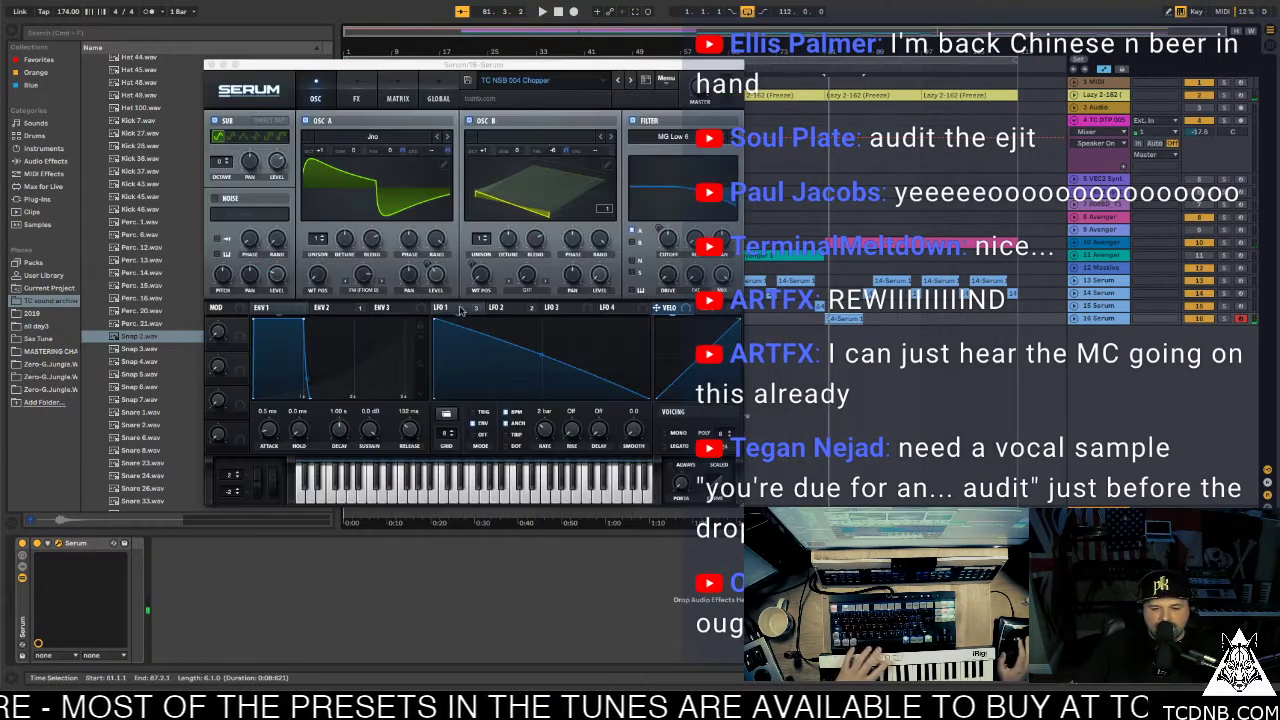
pyautogui.moveTo(481, 276)
pyautogui.mouseDown()
pyautogui.moveTo(479, 326)
pyautogui.moveTo(484, 287)
pyautogui.mouseUp()
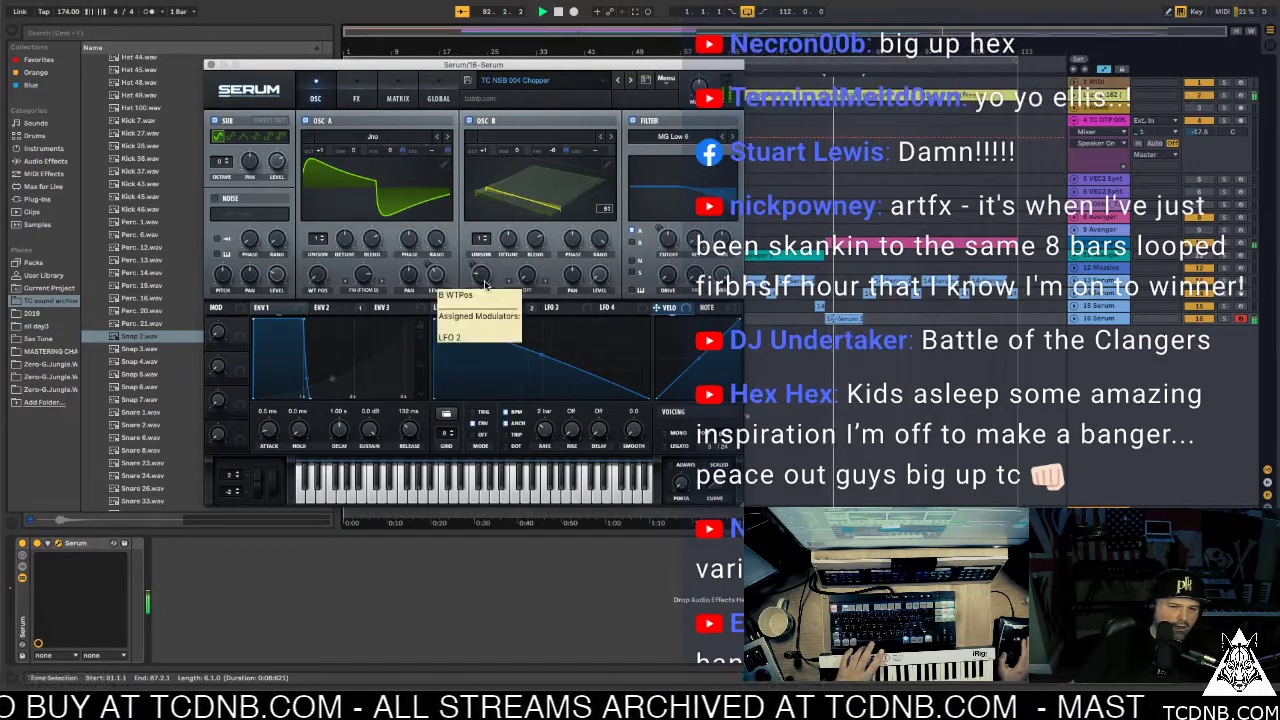
pyautogui.click(210, 64)
pyautogui.moveTo(850, 318); pyautogui.dragTo(898, 316)
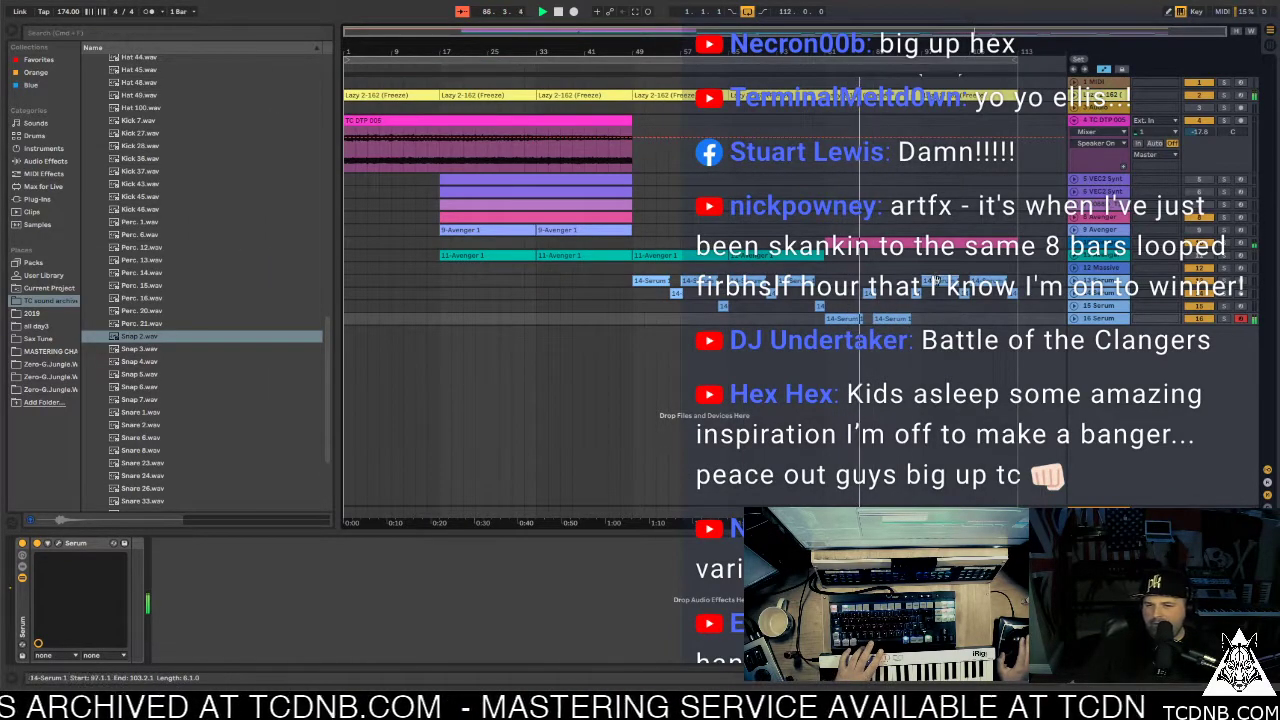
# Duplicate the bar-89 clip on the 16 Serum track to bars 97 and 105 and check the short 15 Serum clips
pyautogui.hotkey('ctrl', 'd')
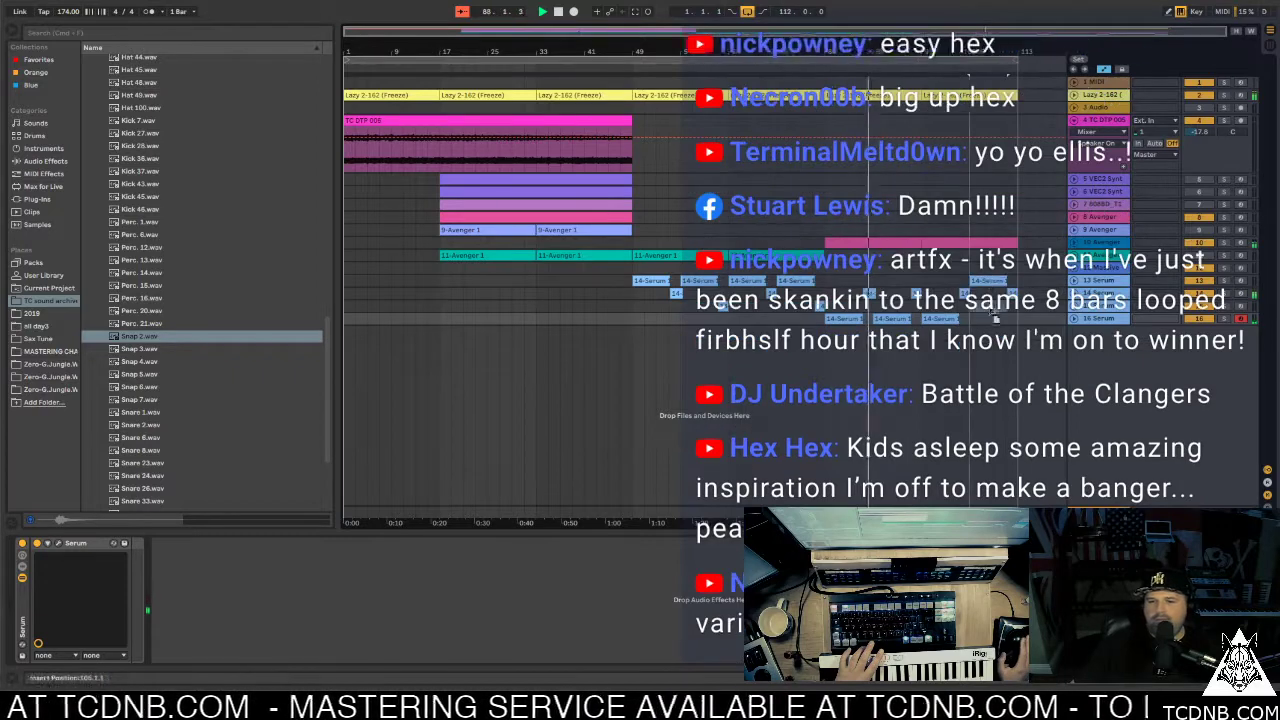
pyautogui.hotkey('ctrl', 'd')
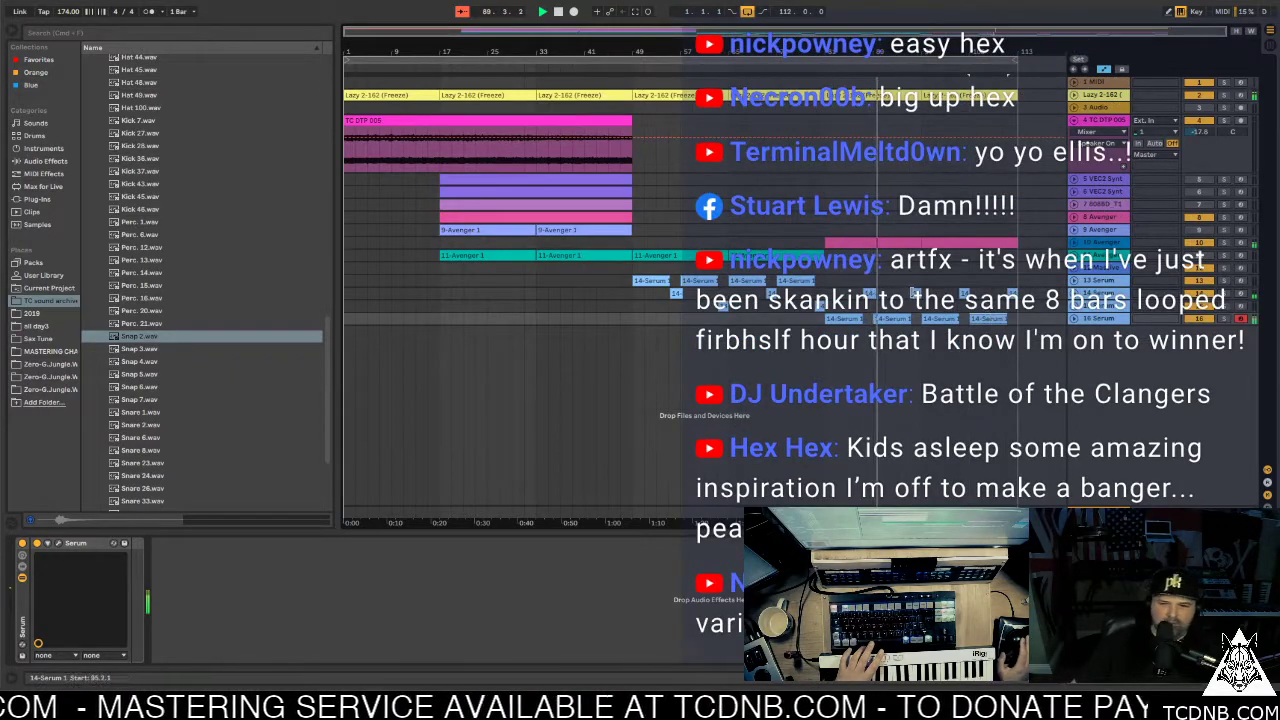
pyautogui.click(915, 294)
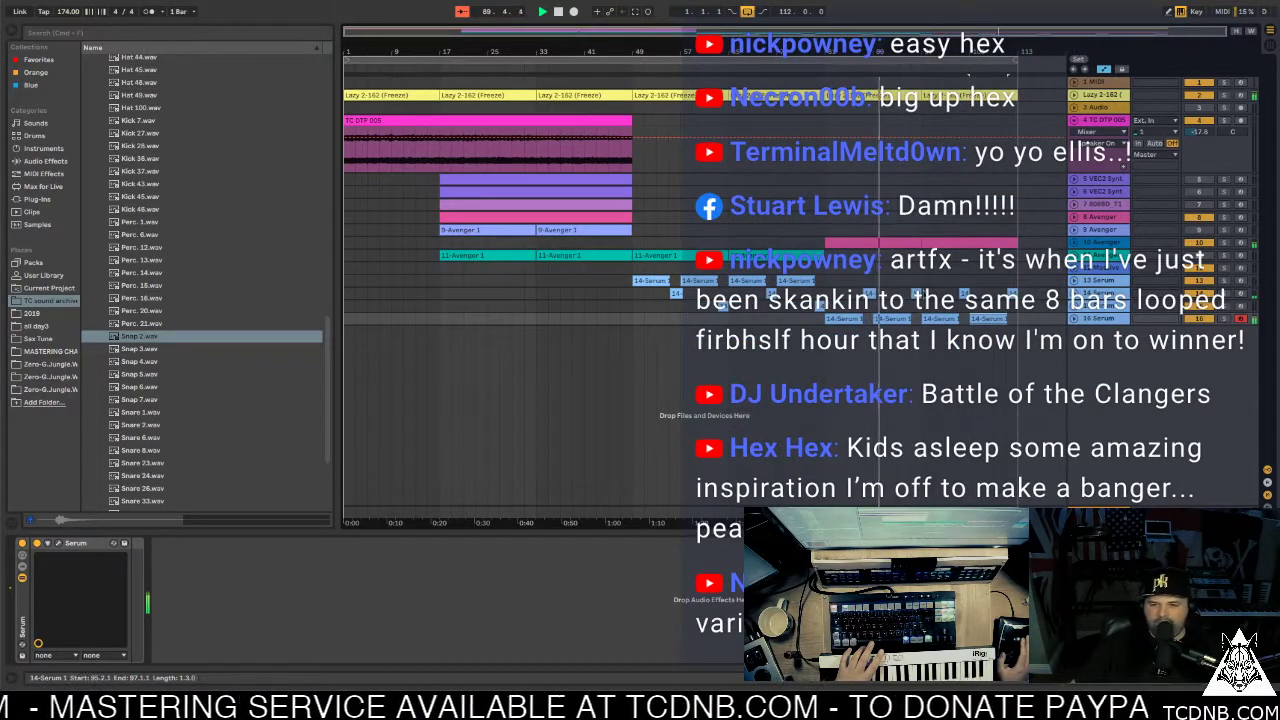
pyautogui.click(918, 308)
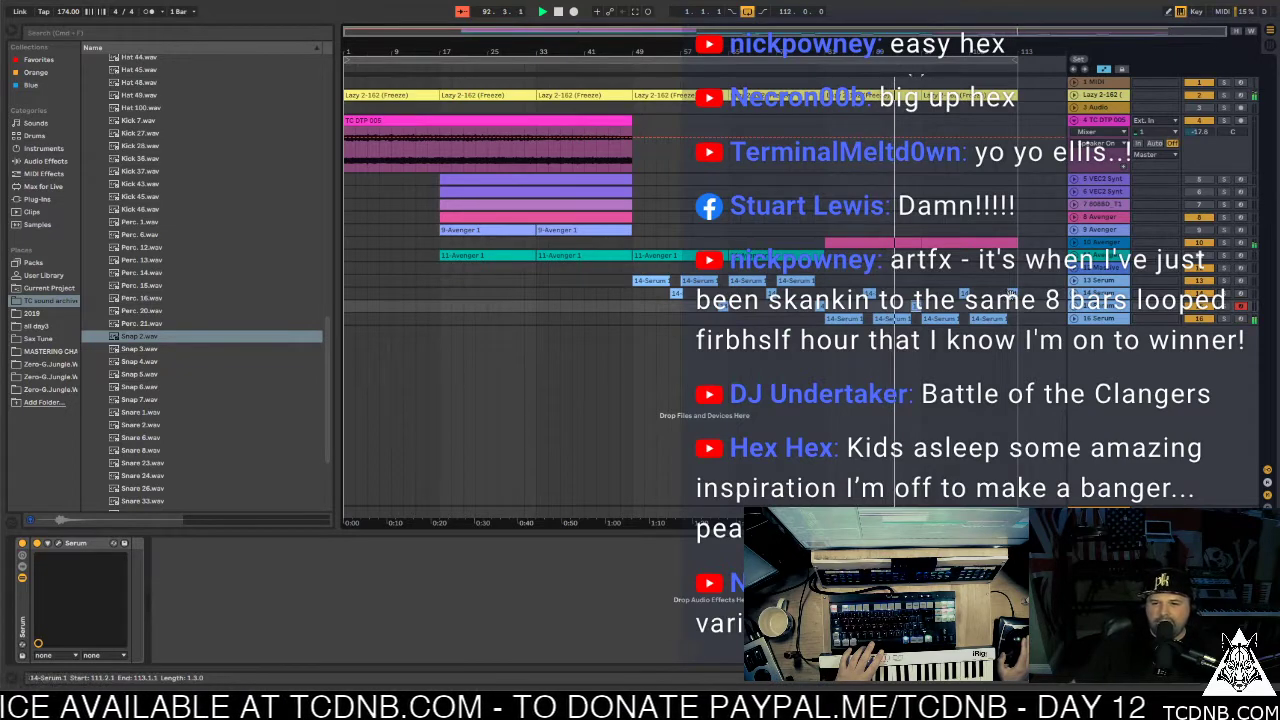
pyautogui.click(1010, 317)
pyautogui.click(1012, 305)
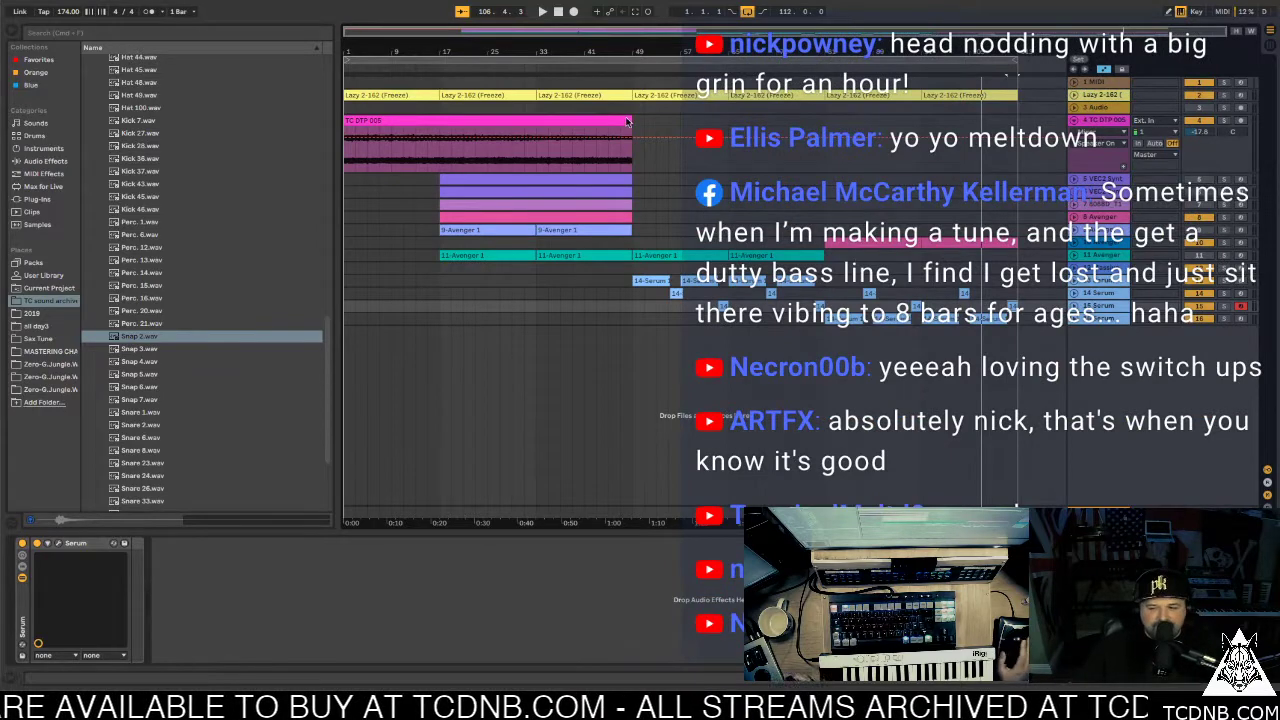
# Play the arrangement from bar 1 and move the 32-bar 5 VEC2 Synth clip from bar 17 to bar 81
pyautogui.click(364, 95)
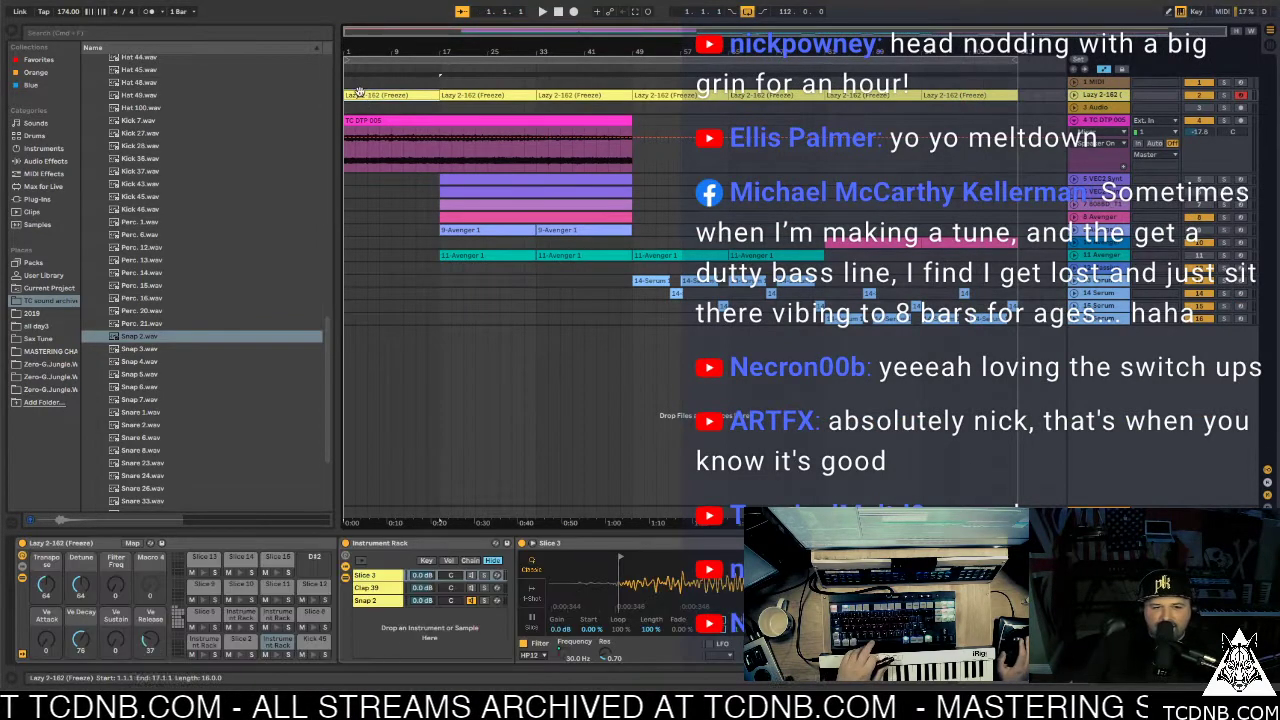
pyautogui.press('space')
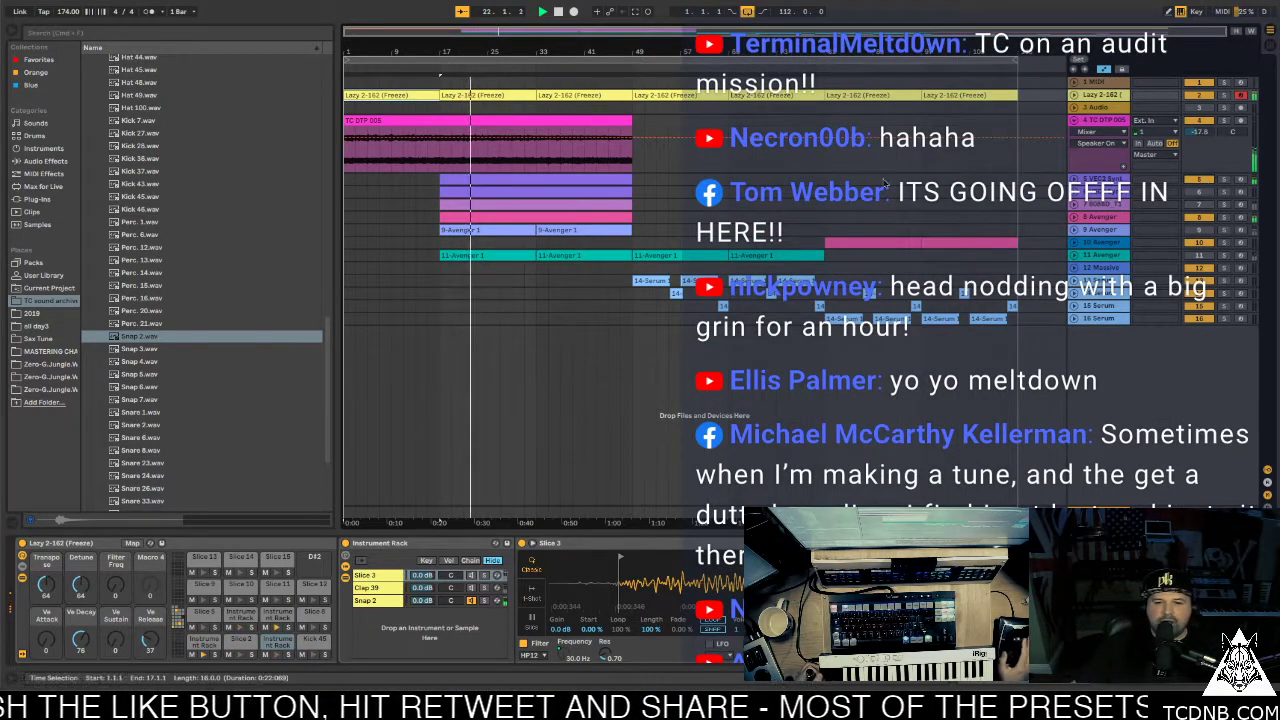
pyautogui.click(520, 177)
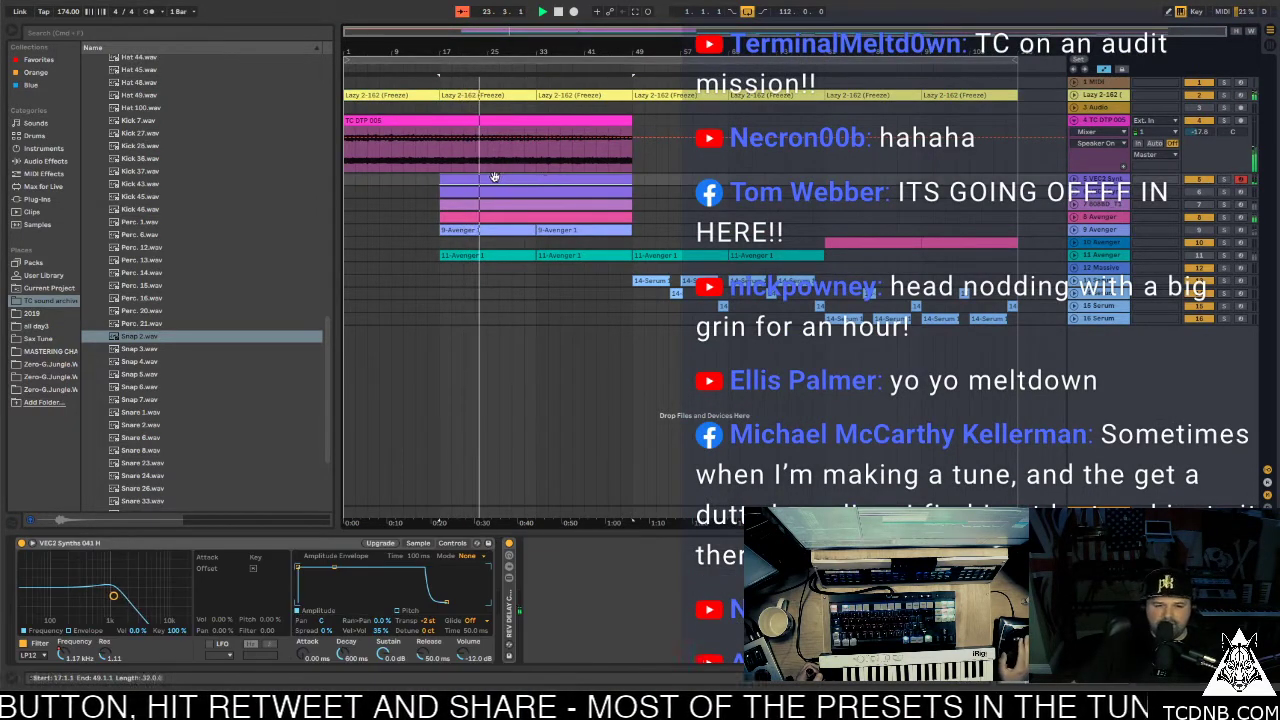
pyautogui.moveTo(494, 177); pyautogui.dragTo(878, 179)
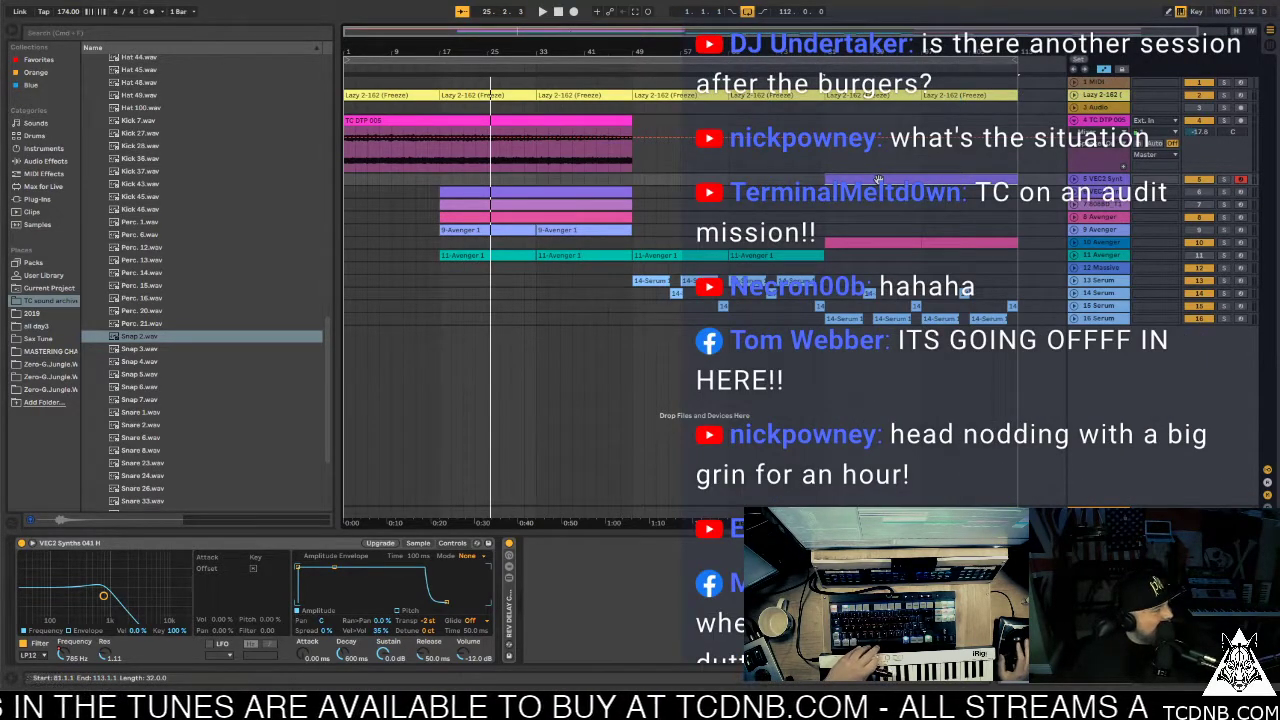
# Audition the section from bar 81 and add the OTT conserv rack to the 5 VEC2 Synth track
pyautogui.press('space')
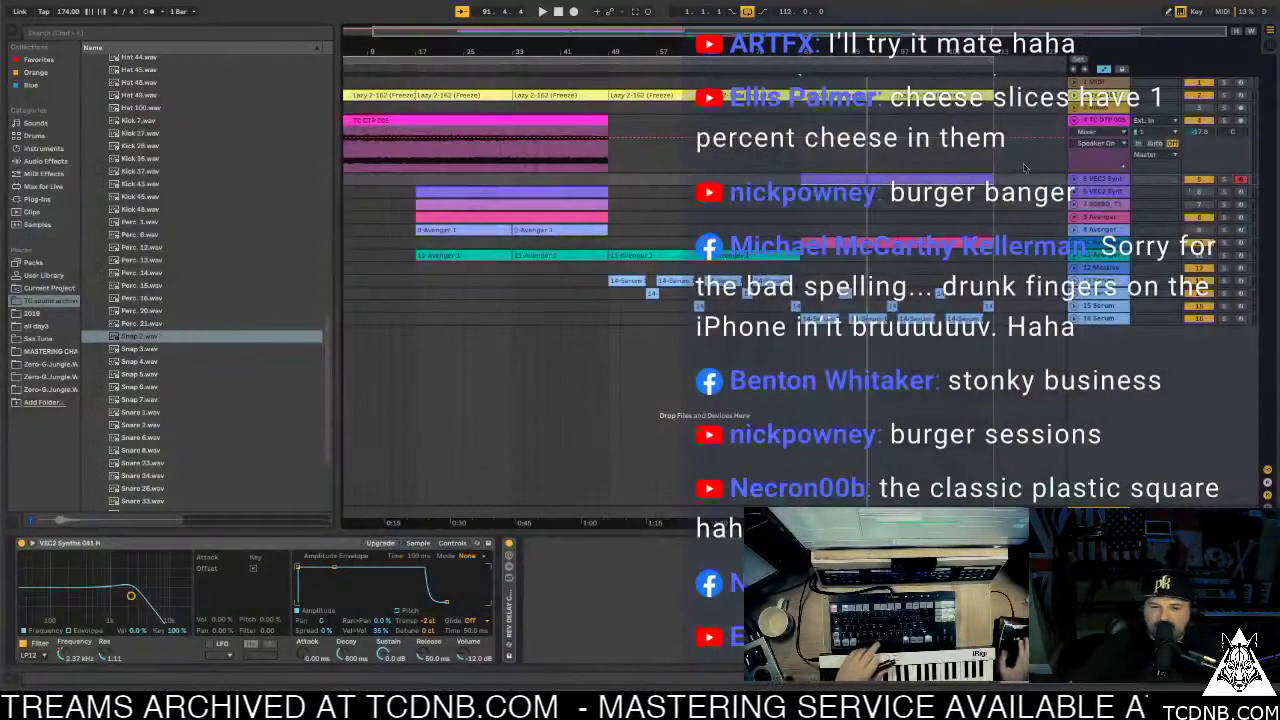
pyautogui.press('space')
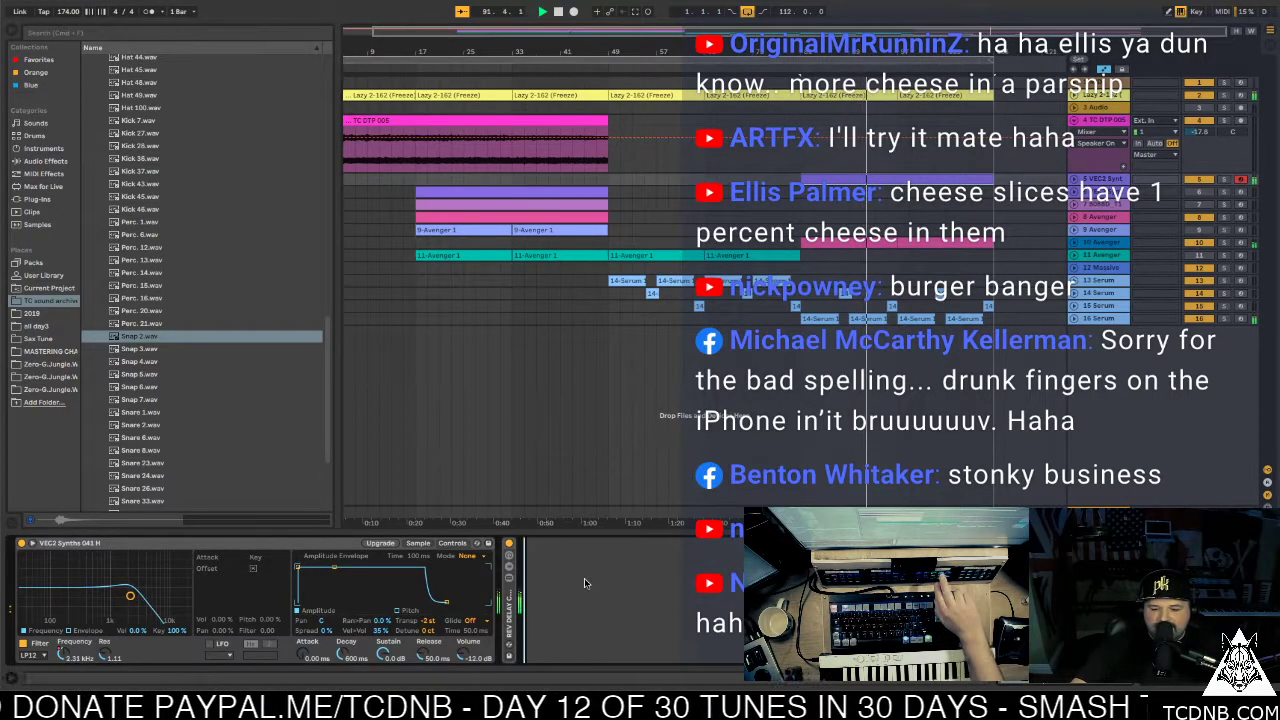
pyautogui.moveTo(584, 578); pyautogui.dragTo(588, 580)
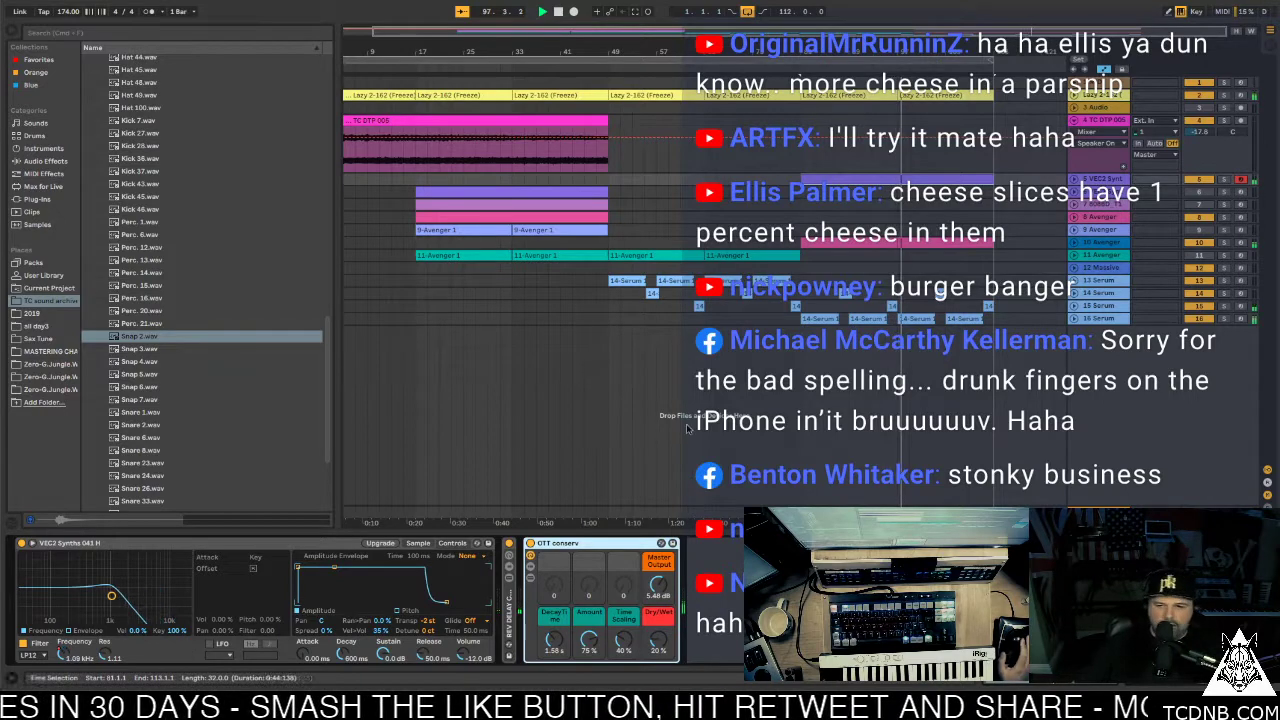
# Copy the 32-bar 6 VEC2 Synth clip from bar 17 to bar 81
pyautogui.click(542, 202)
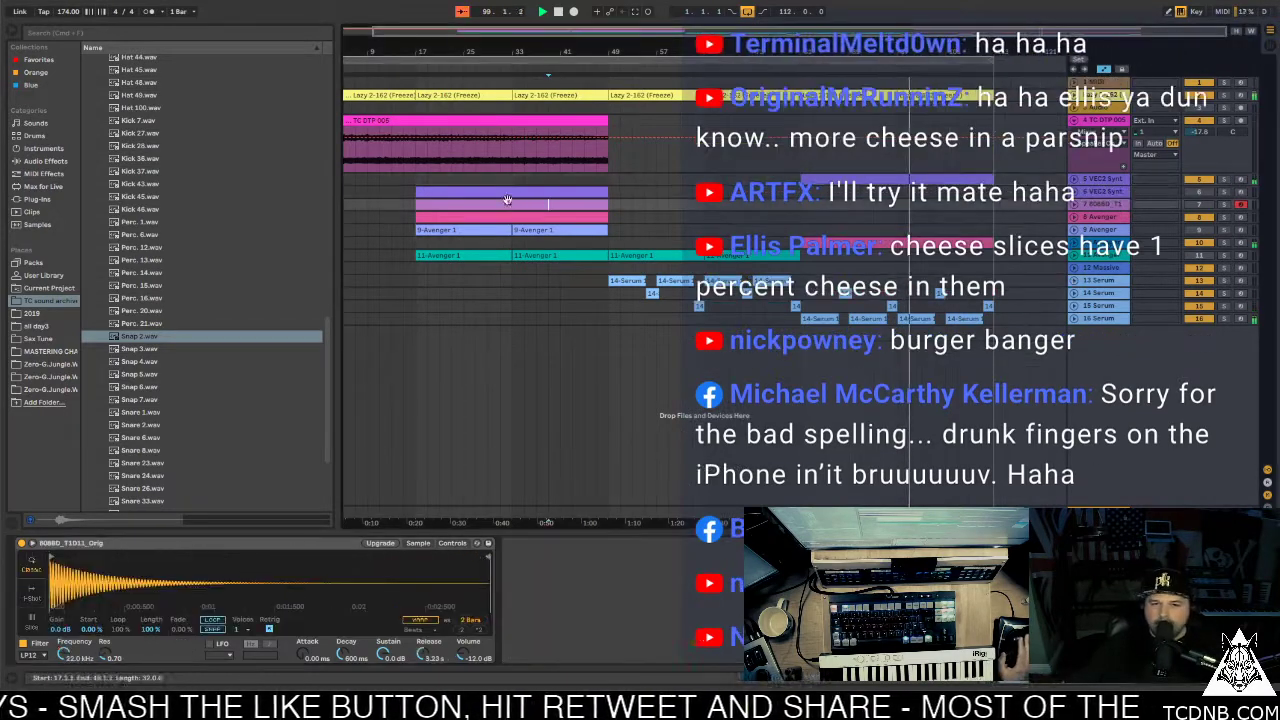
pyautogui.click(850, 200)
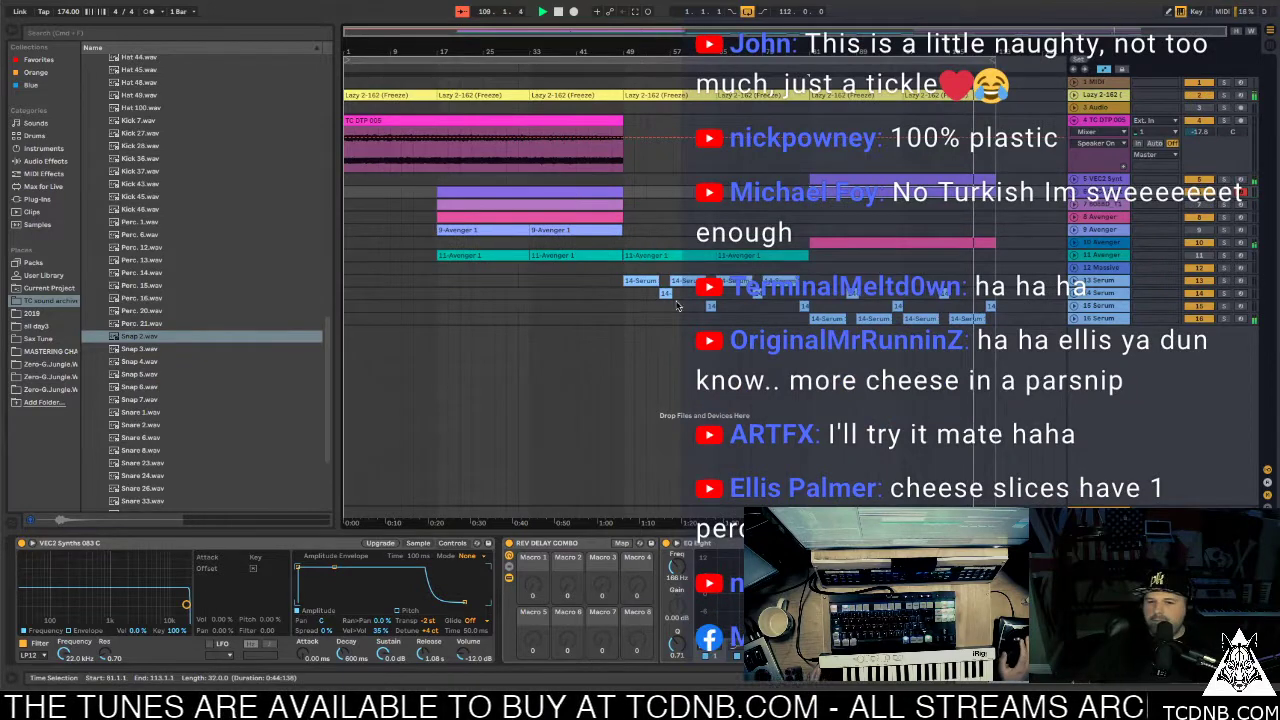
pyautogui.click(884, 238)
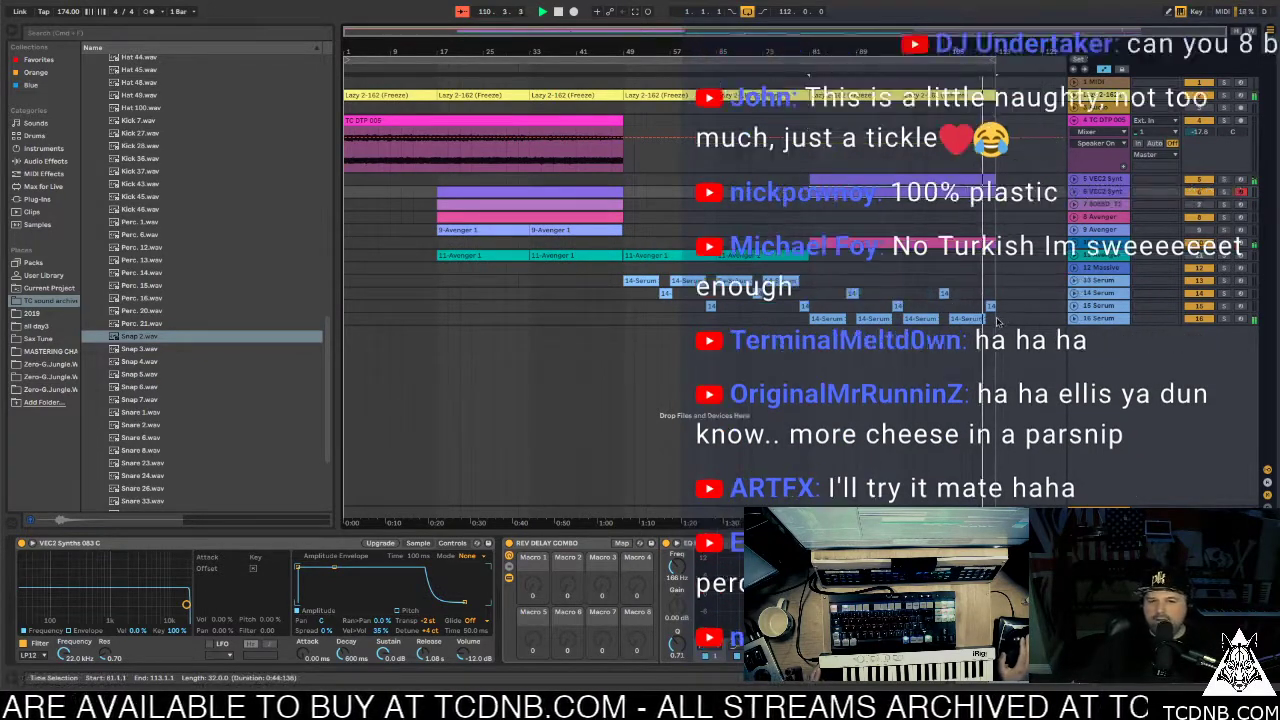
# Select every track from bar 1 to bar 113 and listen to the full arrangement from the start
pyautogui.moveTo(996, 322); pyautogui.dragTo(634, 78)
pyautogui.moveTo(536, 62); pyautogui.dragTo(346, 80)
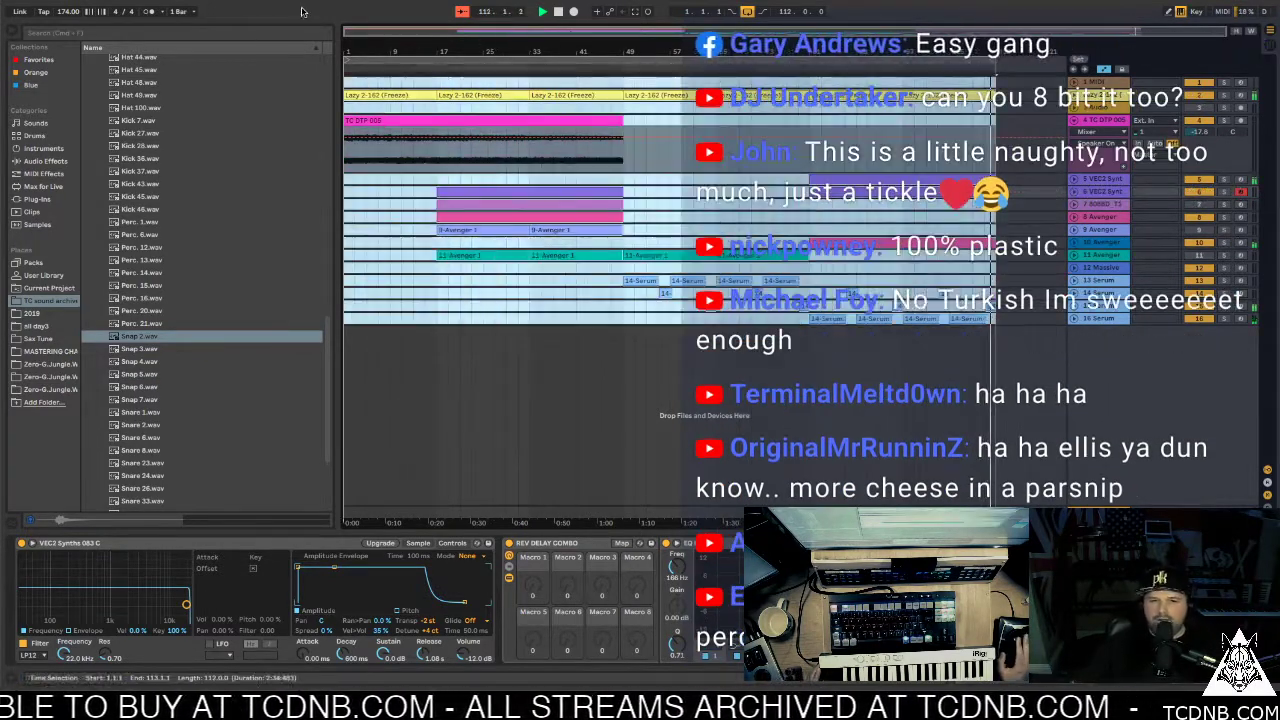
pyautogui.keyDown('shift'); pyautogui.click(500, 131); pyautogui.keyUp('shift')
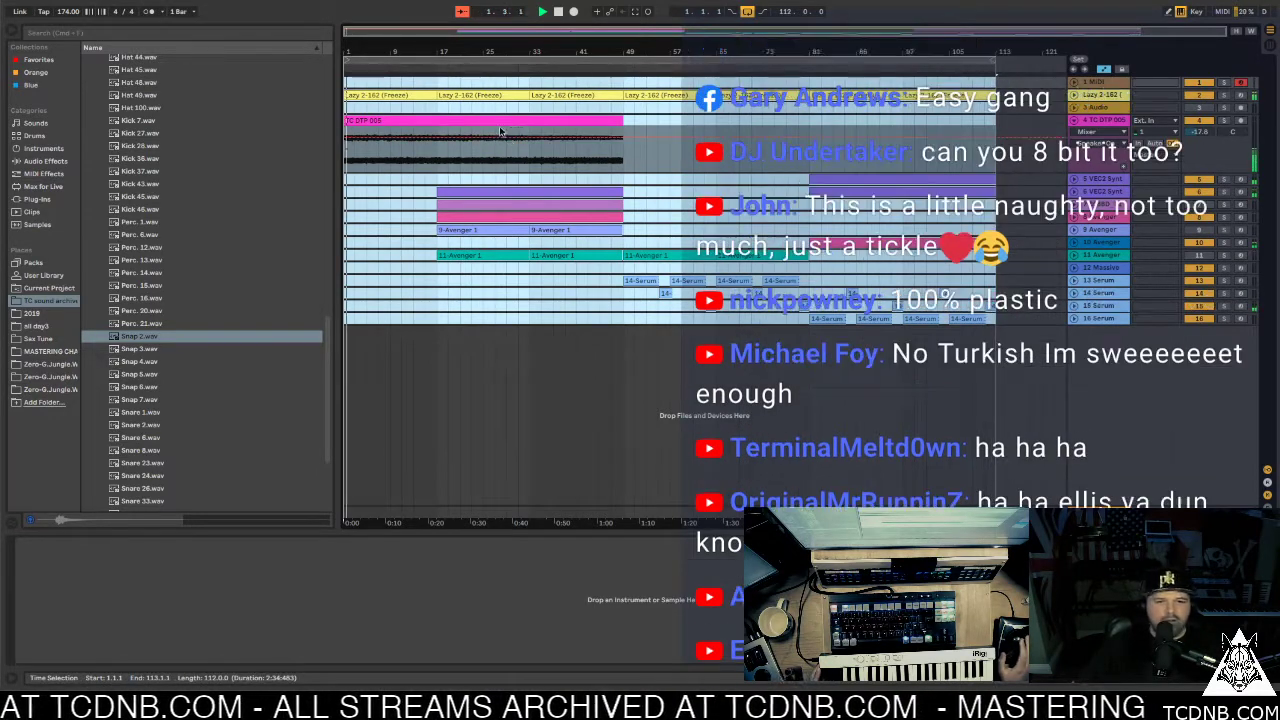
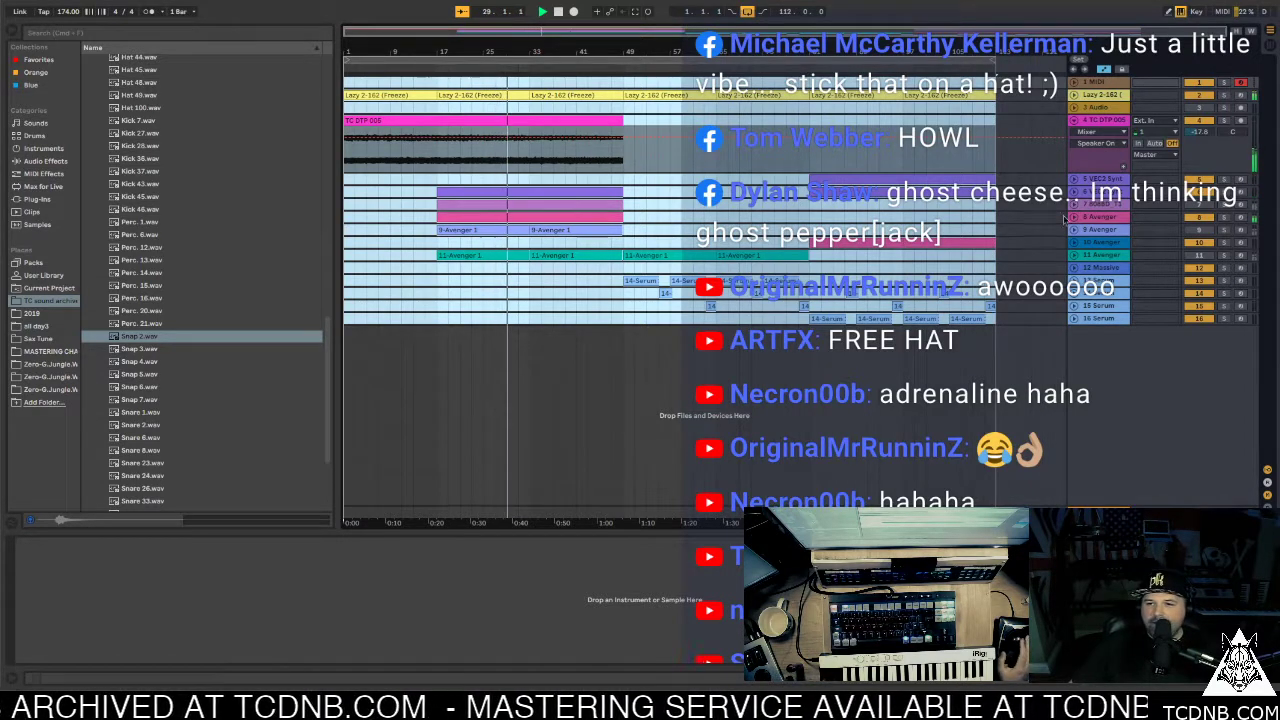
# Open the 7 BOBBD_T1 clip's notes and delete the phrases at bars 1, 3, 5 and 7, keeping the short three-note runs
pyautogui.click(1112, 204)
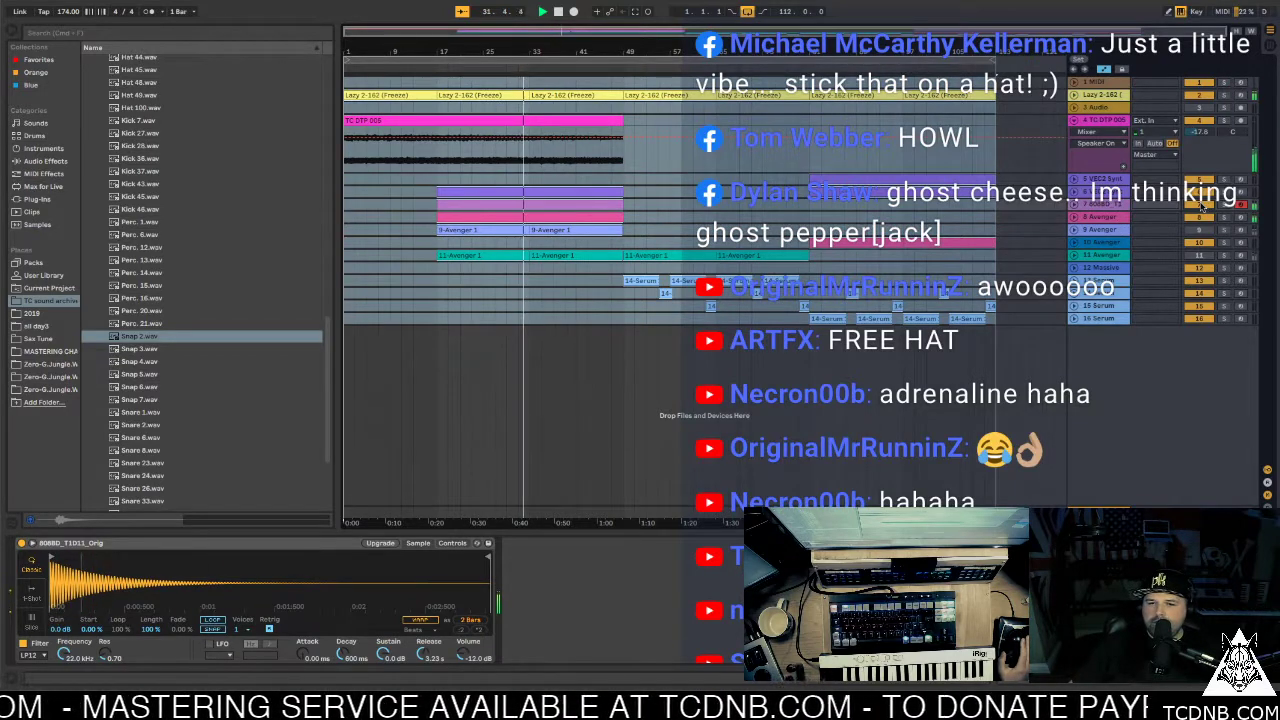
pyautogui.doubleClick(562, 205)
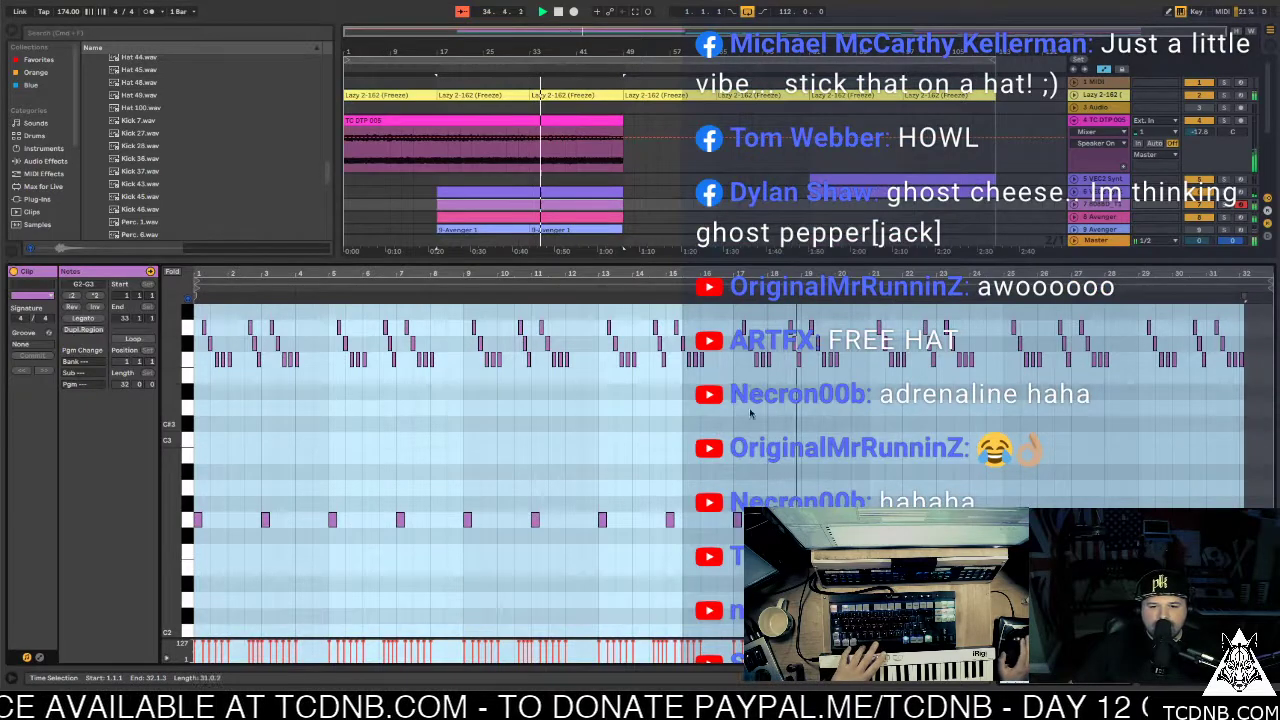
pyautogui.click(197, 328)
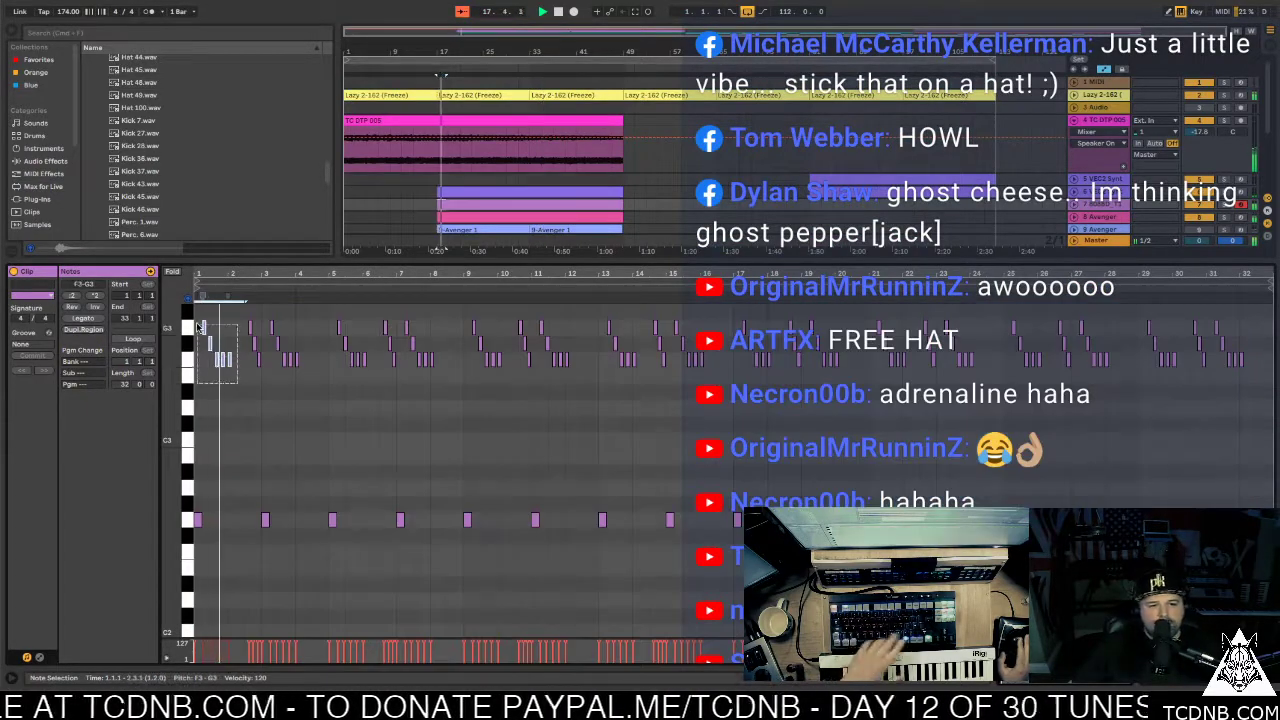
pyautogui.click(272, 390)
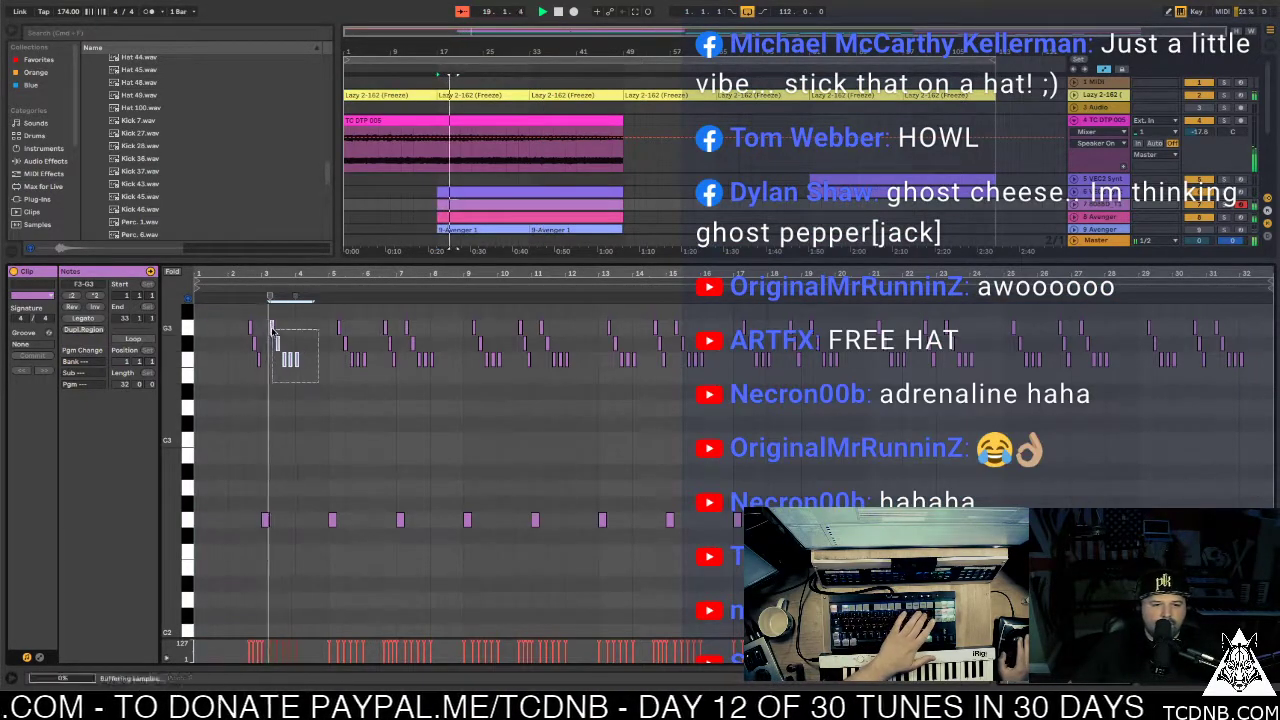
pyautogui.moveTo(331, 318); pyautogui.dragTo(379, 365)
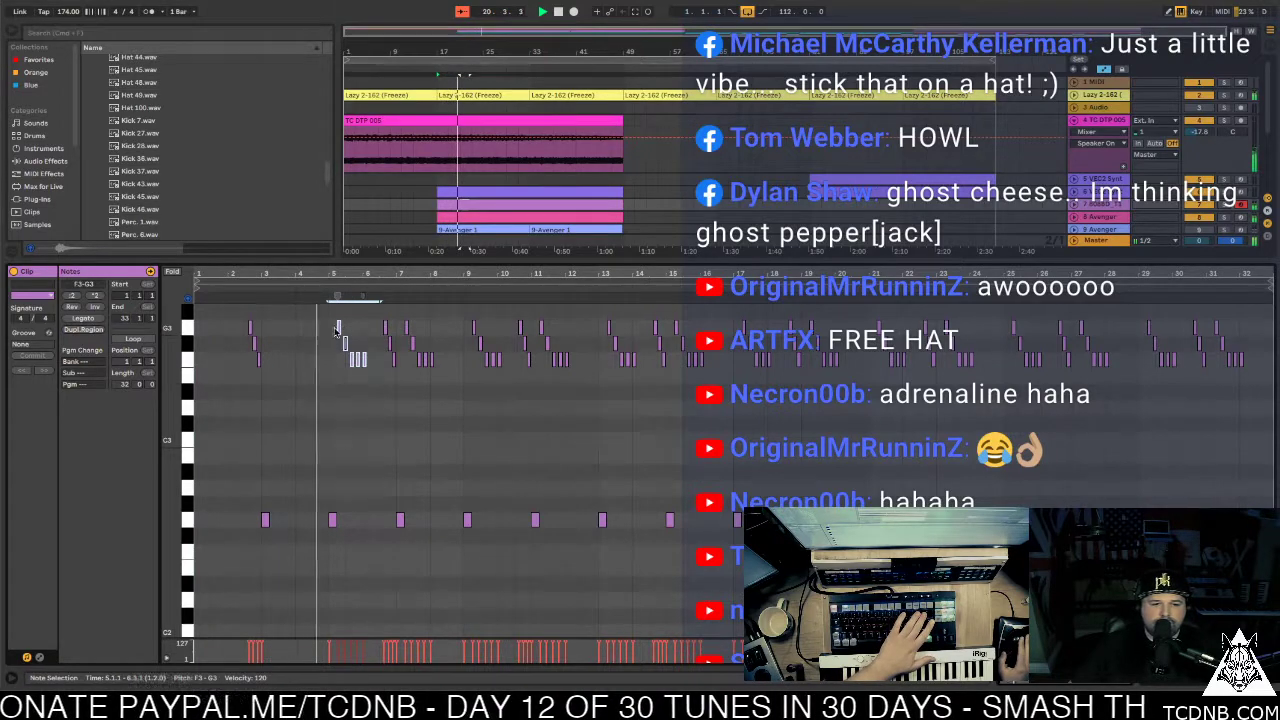
pyautogui.press('Delete')
pyautogui.moveTo(404, 318); pyautogui.dragTo(438, 365)
pyautogui.press('Delete')
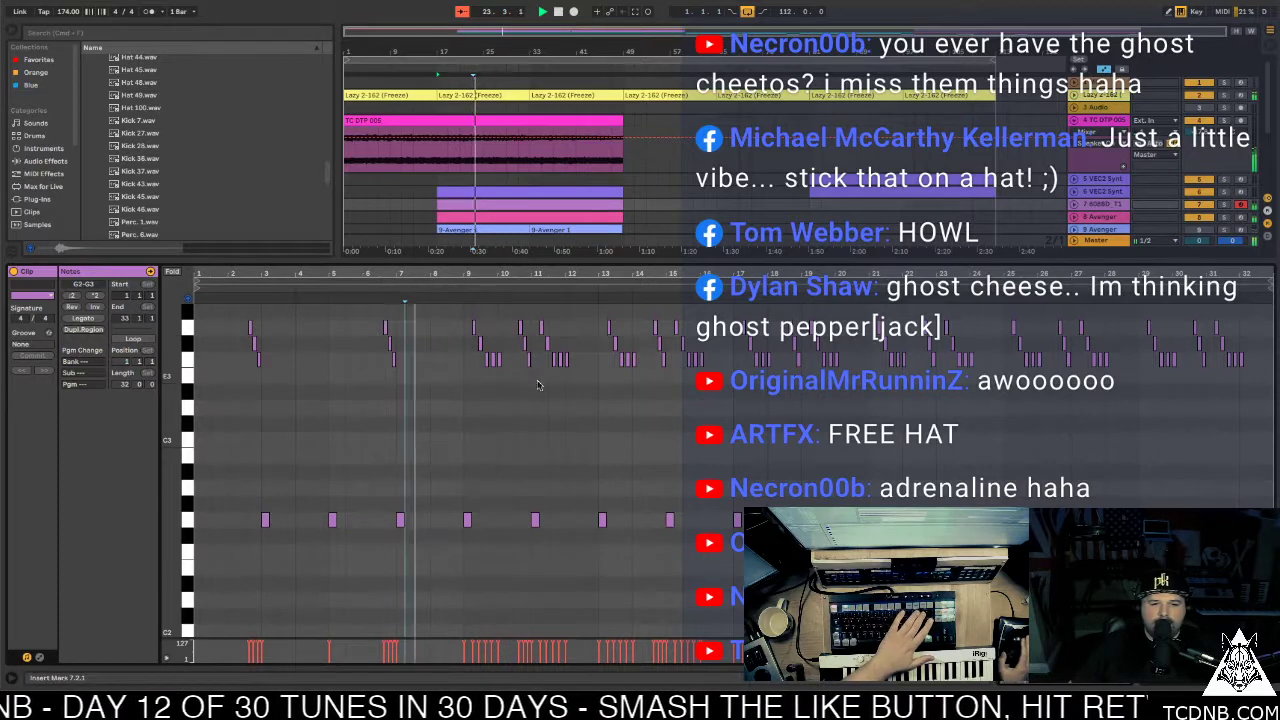
# Delete the upper phrases from bar 9 to bar 19 of the BOBBD_T1 clip, keeping the three-note run every four bars
pyautogui.moveTo(468, 318); pyautogui.dragTo(502, 366)
pyautogui.press('Delete')
pyautogui.moveTo(538, 320); pyautogui.dragTo(572, 368)
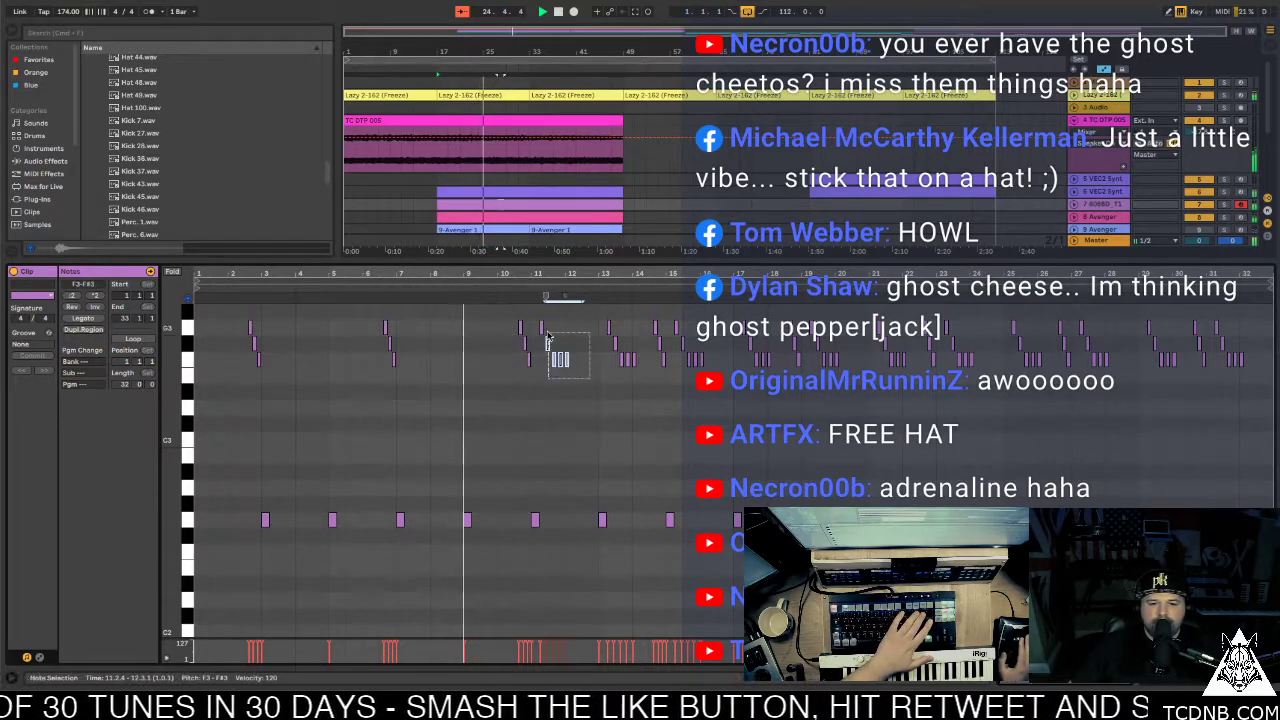
pyautogui.press('Delete')
pyautogui.moveTo(581, 318); pyautogui.dragTo(640, 368)
pyautogui.press('Delete')
pyautogui.press('Delete')
pyautogui.moveTo(673, 318)
pyautogui.mouseDown()
pyautogui.moveTo(786, 368)
pyautogui.moveTo(810, 325)
pyautogui.mouseUp()
pyautogui.press('Delete')
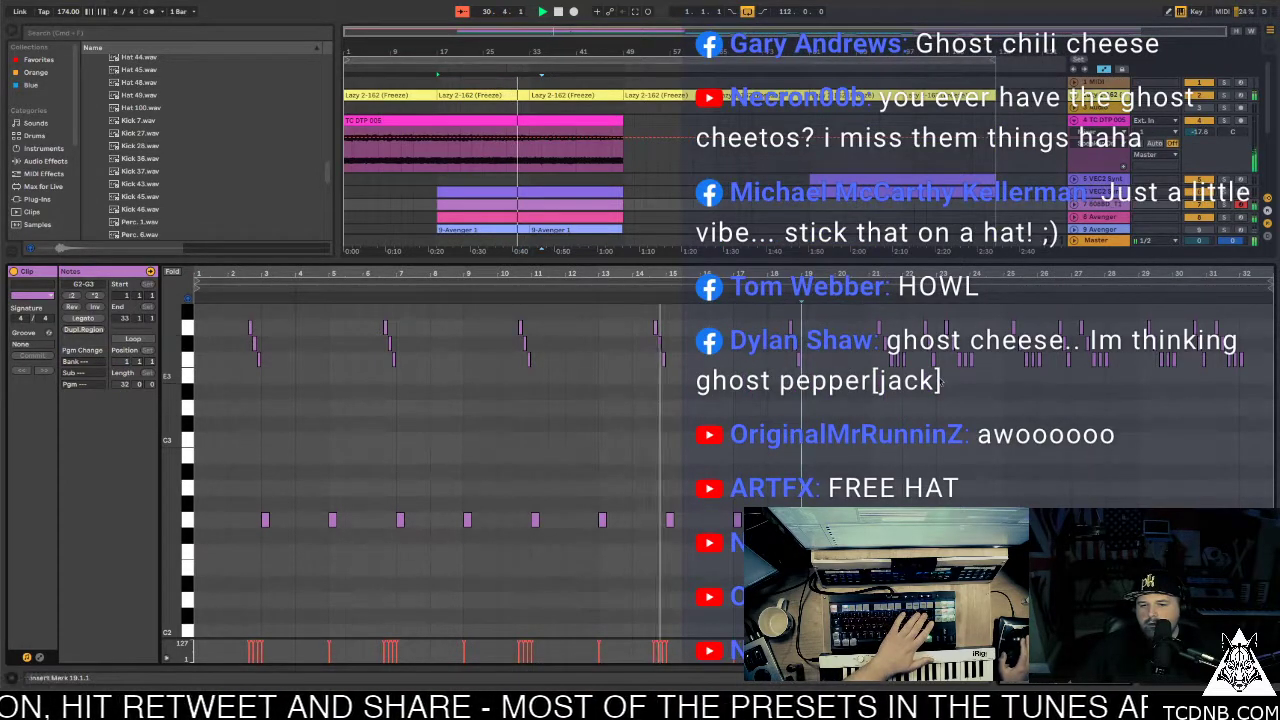
# Delete the remaining upper phrases from bar 21 to the end of the BOBBD_T1 clip, keeping the three-note runs
pyautogui.moveTo(922, 370); pyautogui.dragTo(888, 350)
pyautogui.press('Delete')
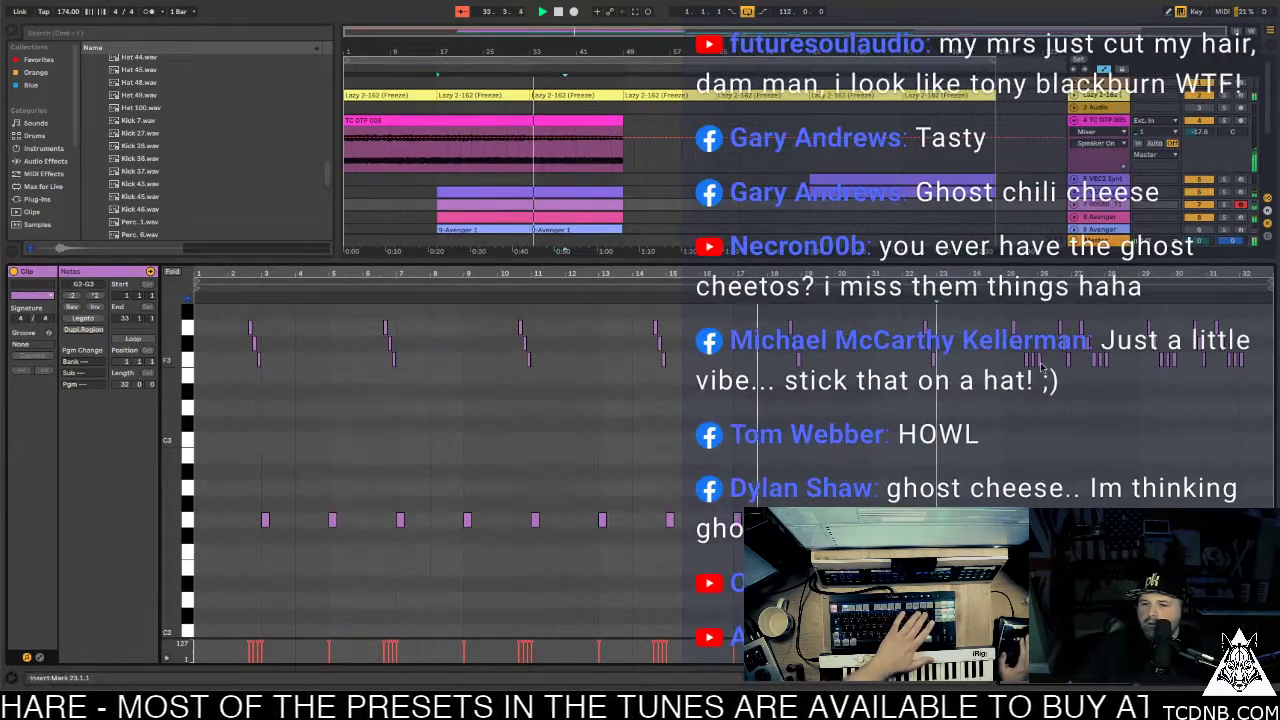
pyautogui.moveTo(1114, 368); pyautogui.dragTo(1080, 326)
pyautogui.press('Delete')
pyautogui.moveTo(1250, 378); pyautogui.dragTo(1216, 328)
pyautogui.press('Delete')
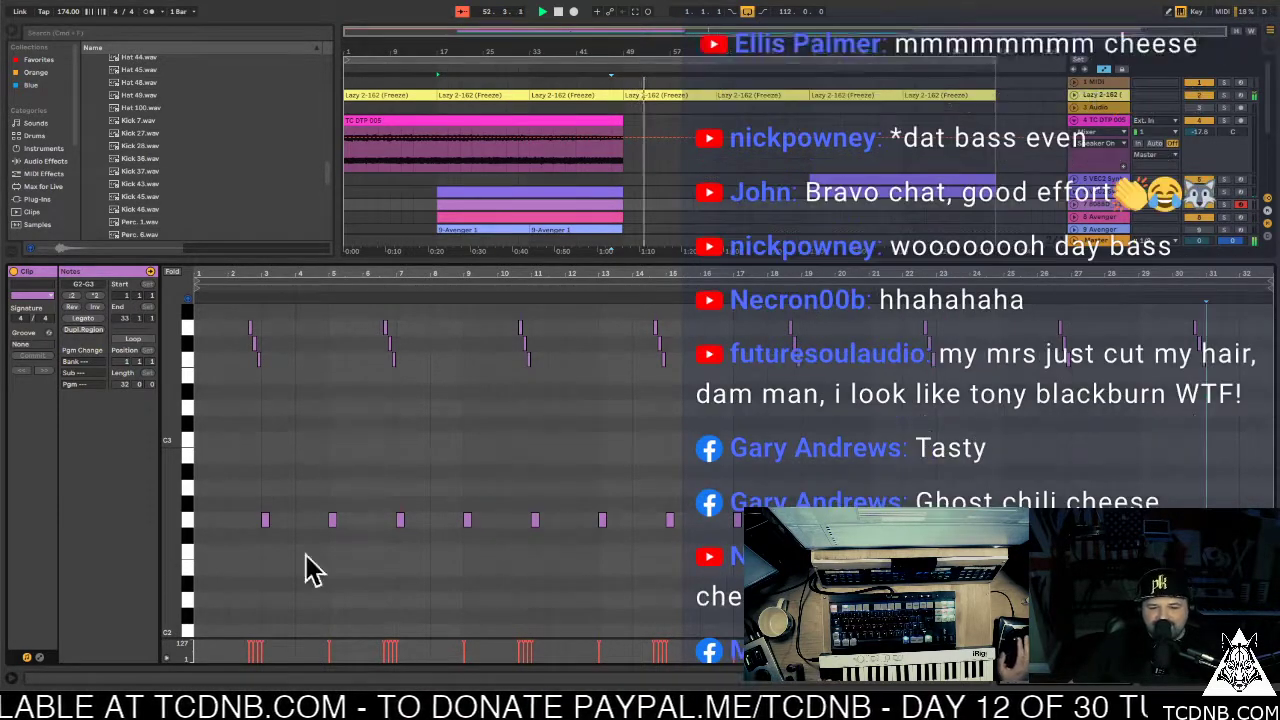
# Delete every other low note in the BOBBD_T1 clip, starting with those at bars 5, 9 and 13
pyautogui.doubleClick(332, 519)
pyautogui.doubleClick(467, 519)
pyautogui.doubleClick(602, 519)
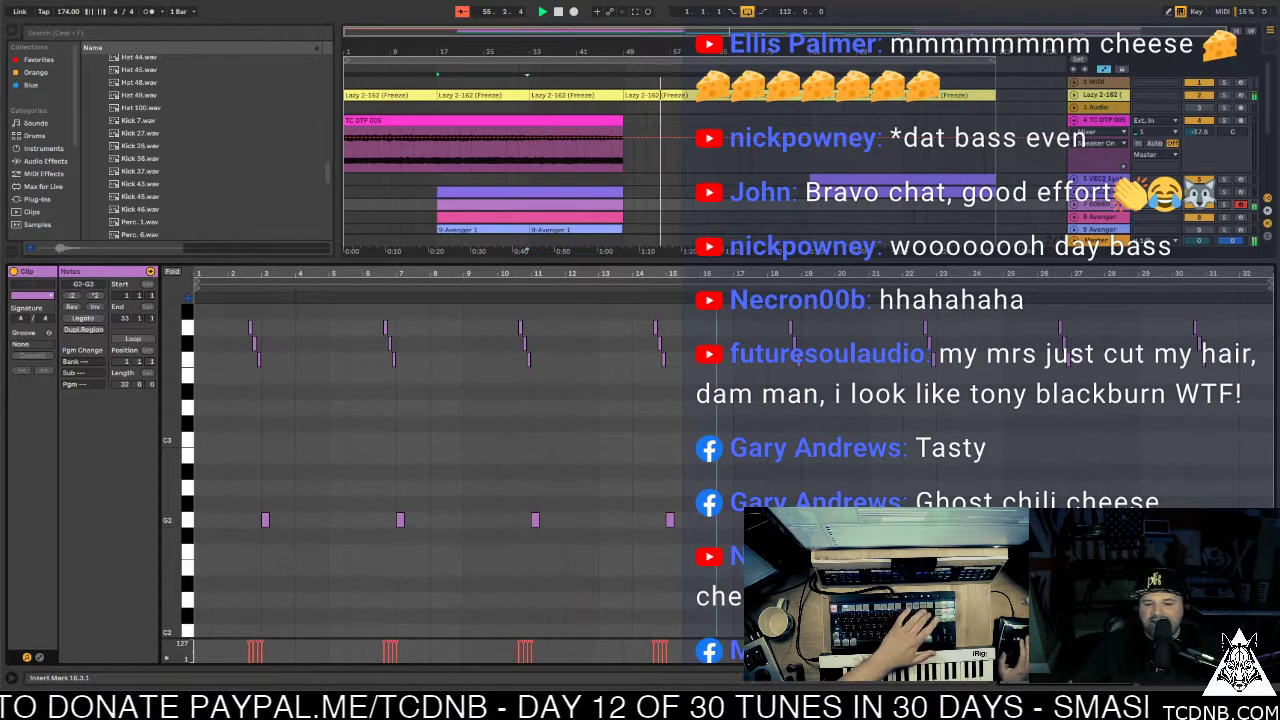
pyautogui.click(998, 519)
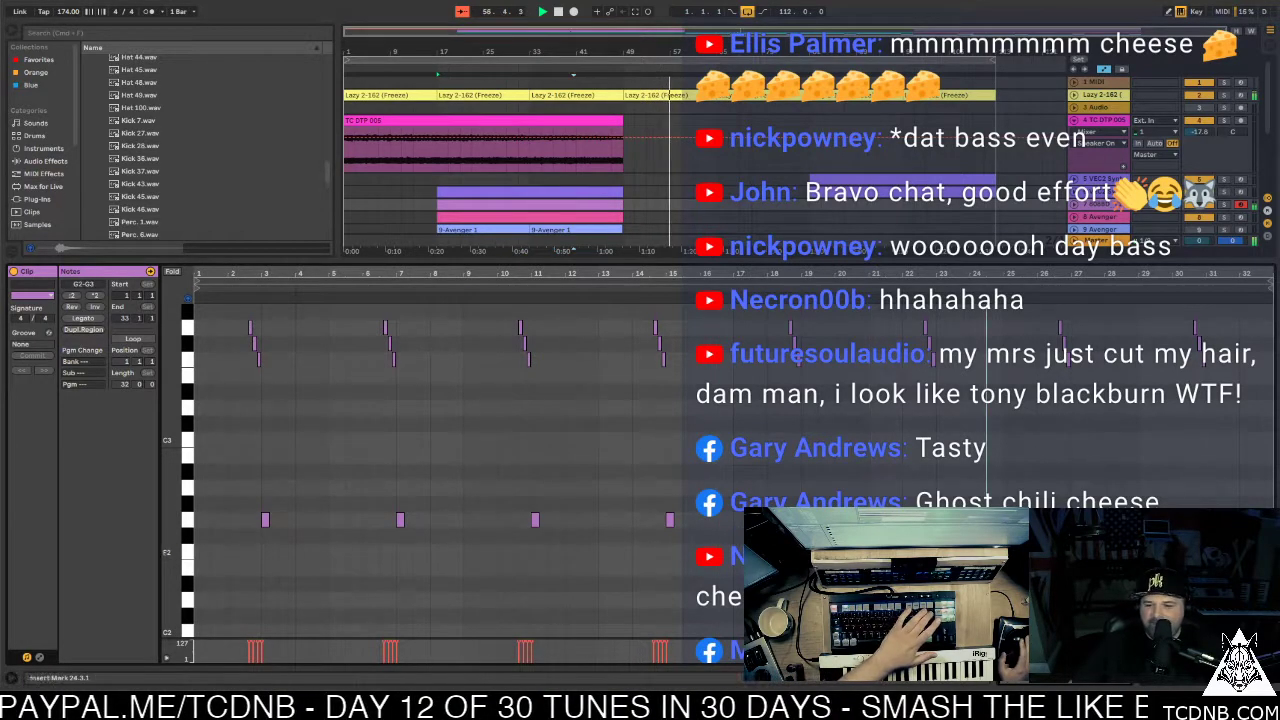
# Hide the clip's note editor and save the Live Set
pyautogui.hotkey('ctrl', 'alt', 'l')
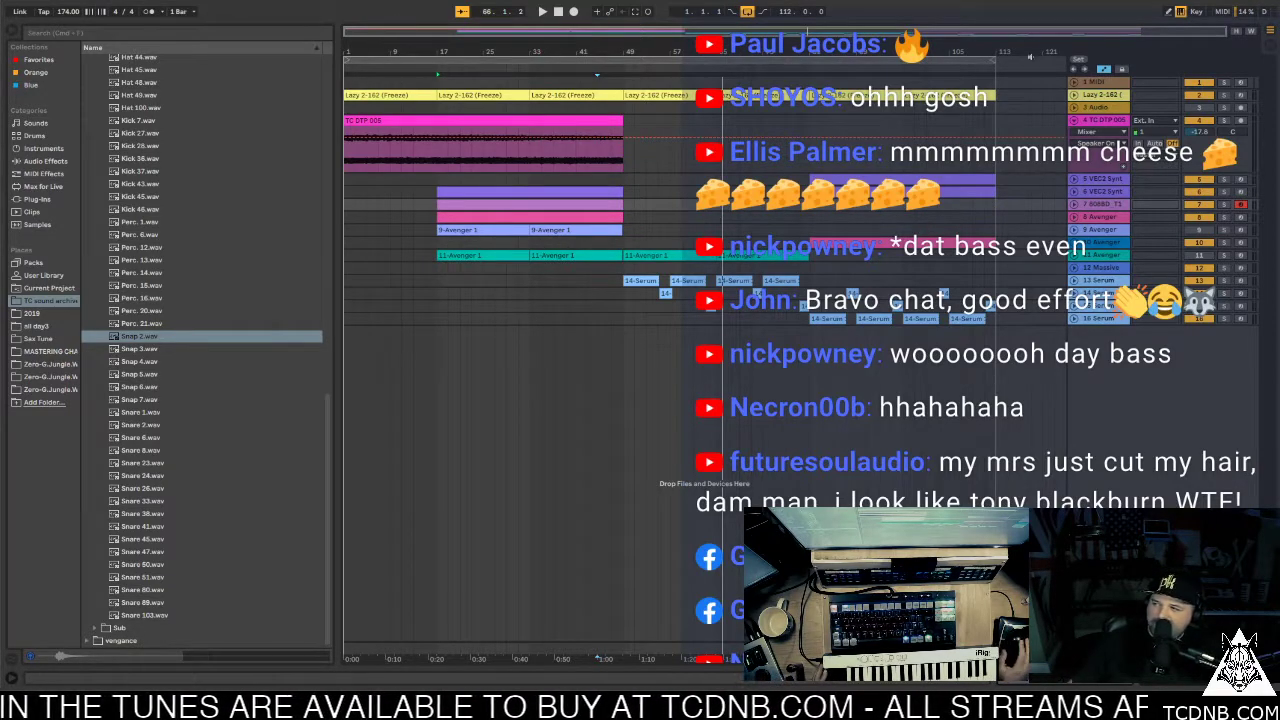
pyautogui.click(70, 1)
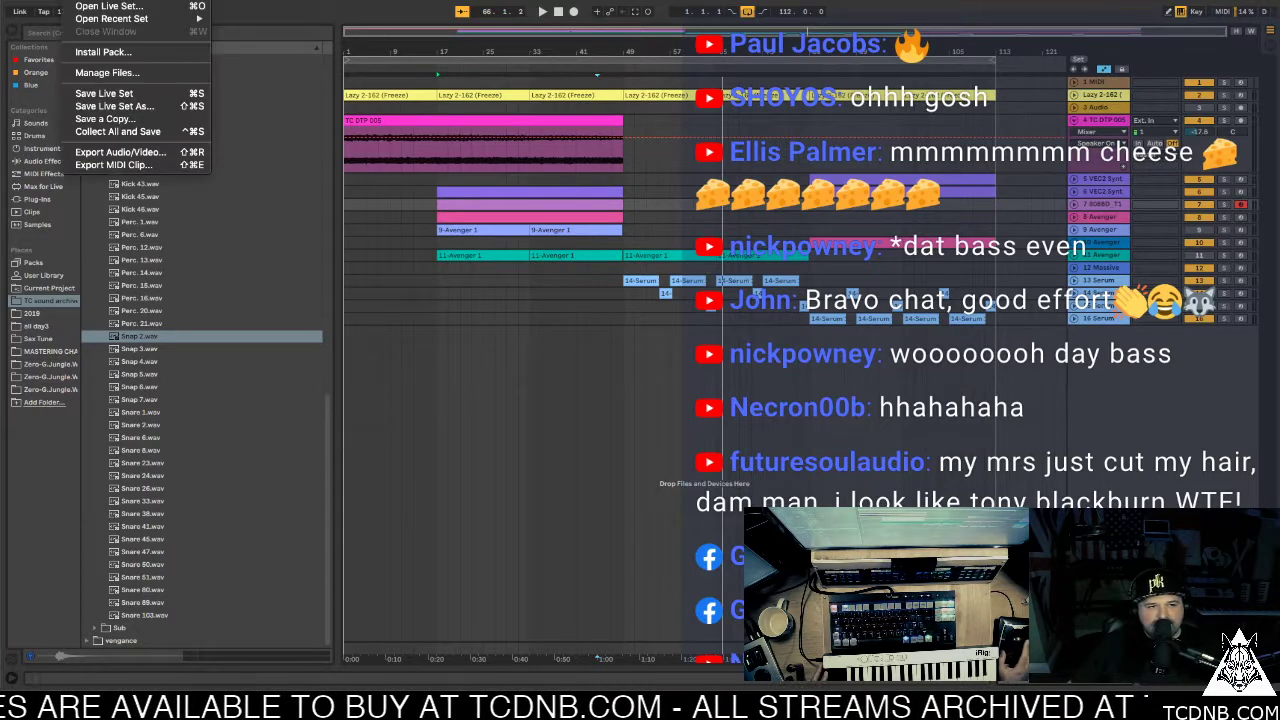
pyautogui.click(100, 94)
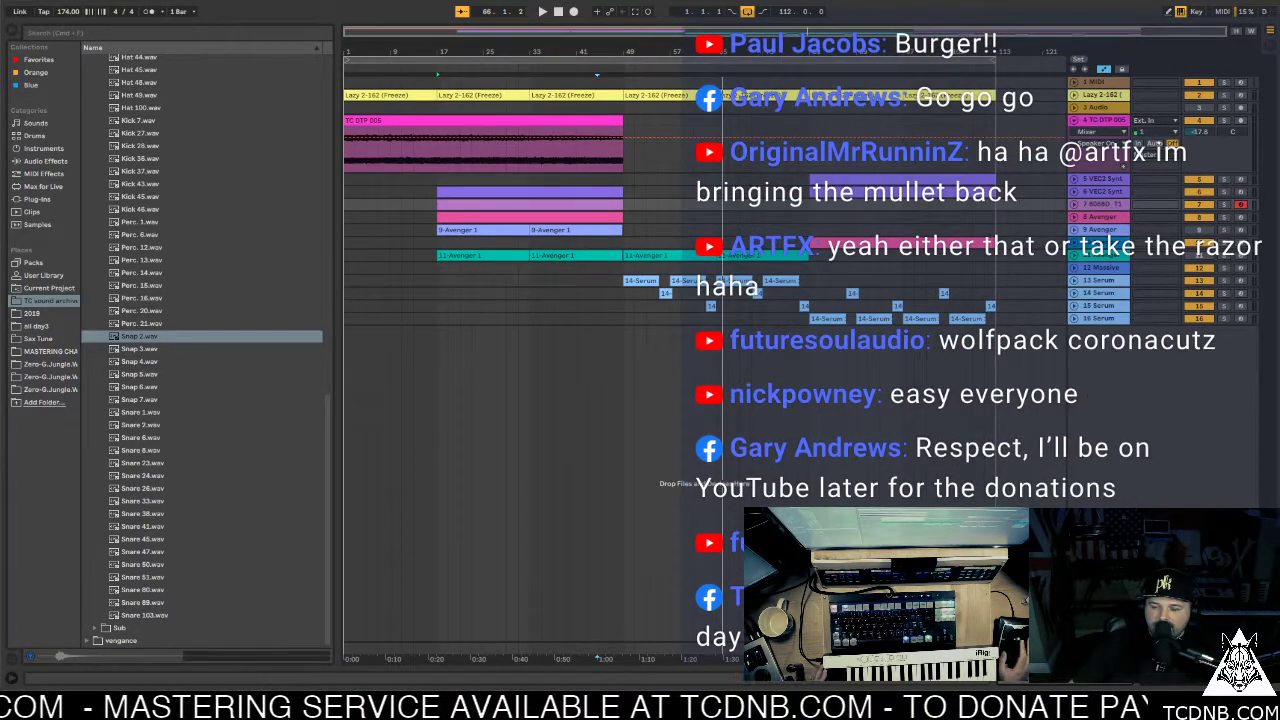
# Save the Live Set again and collapse the 4 TC DTP 005 track
pyautogui.press('space')
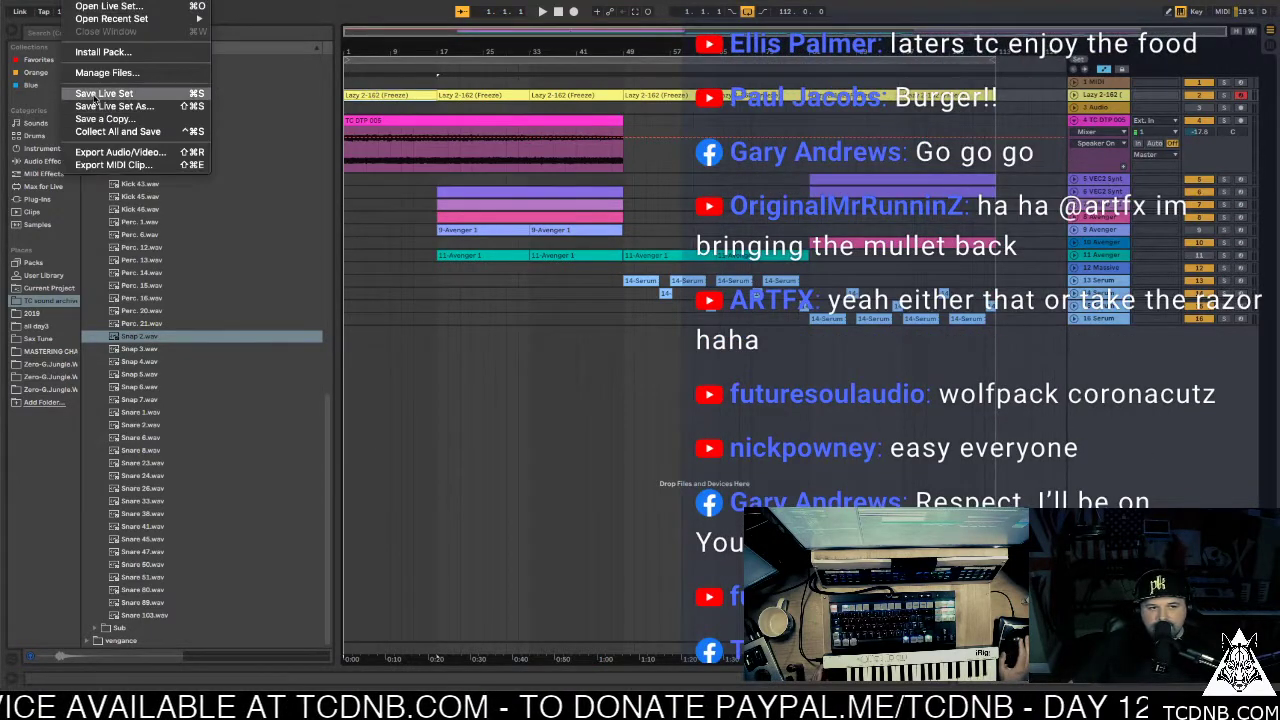
pyautogui.click(95, 94)
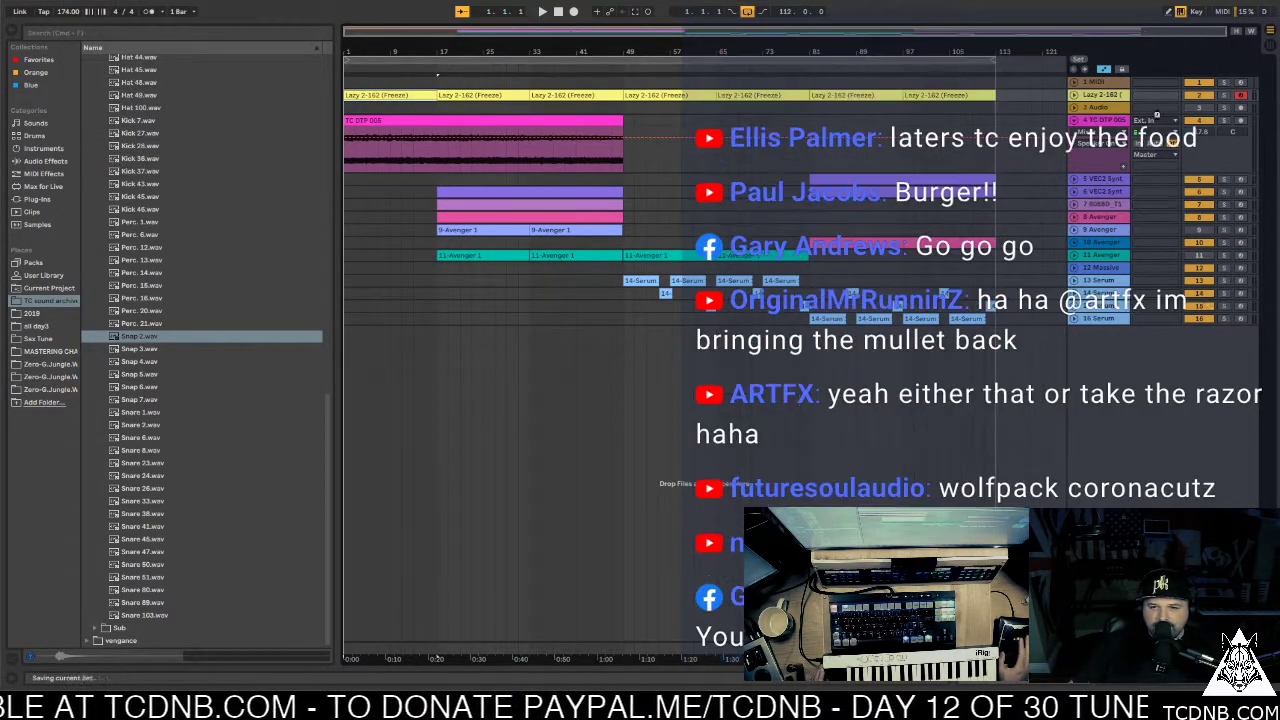
pyautogui.click(1074, 120)
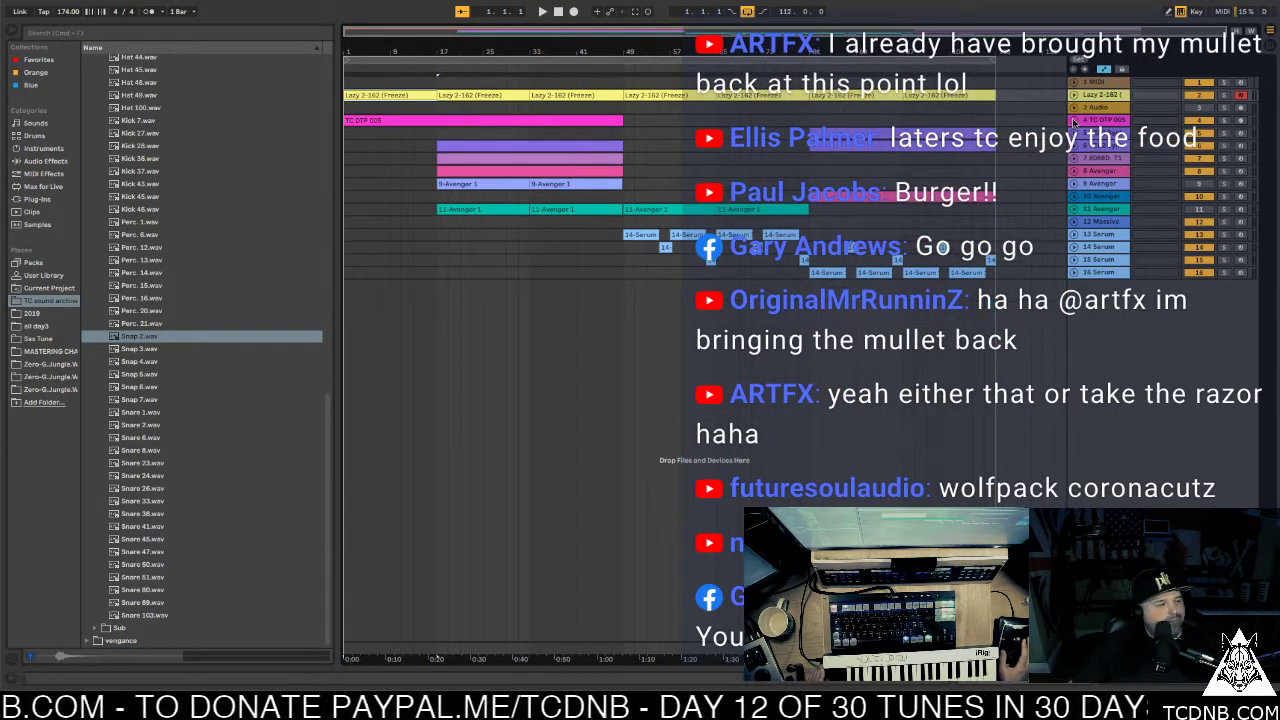